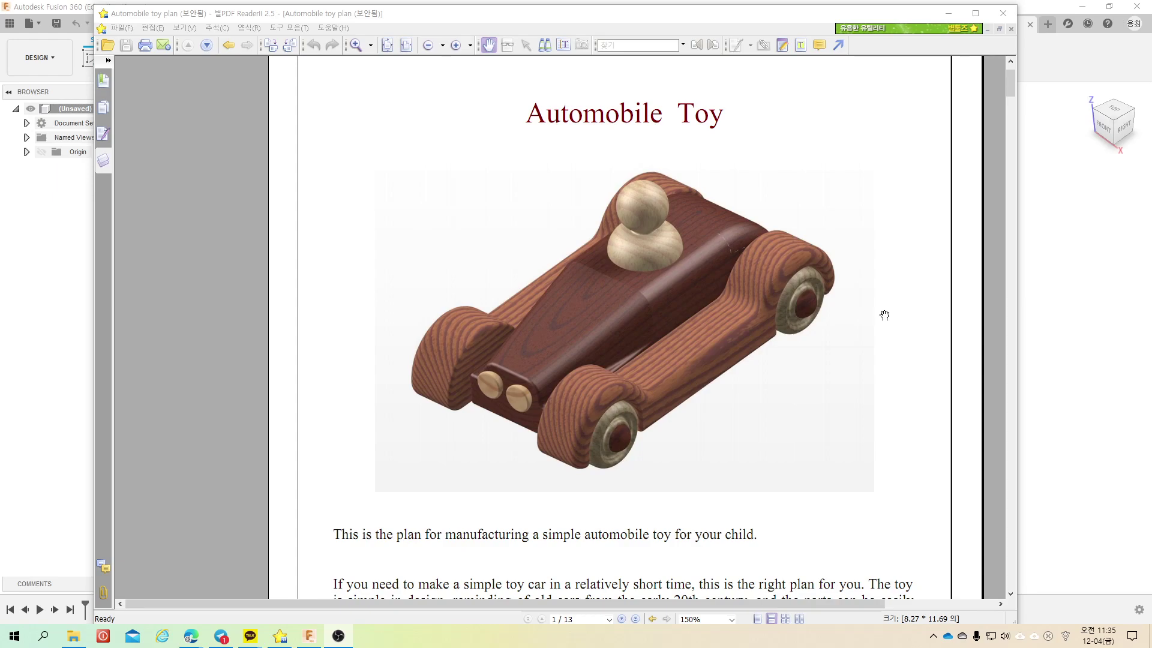
# Step: Scroll through the Automobile Toy plan's title page and introduction
pyautogui.scroll(-3, 885, 315)
pyautogui.scroll(3, 885, 315)
pyautogui.scroll(2, 884, 315)
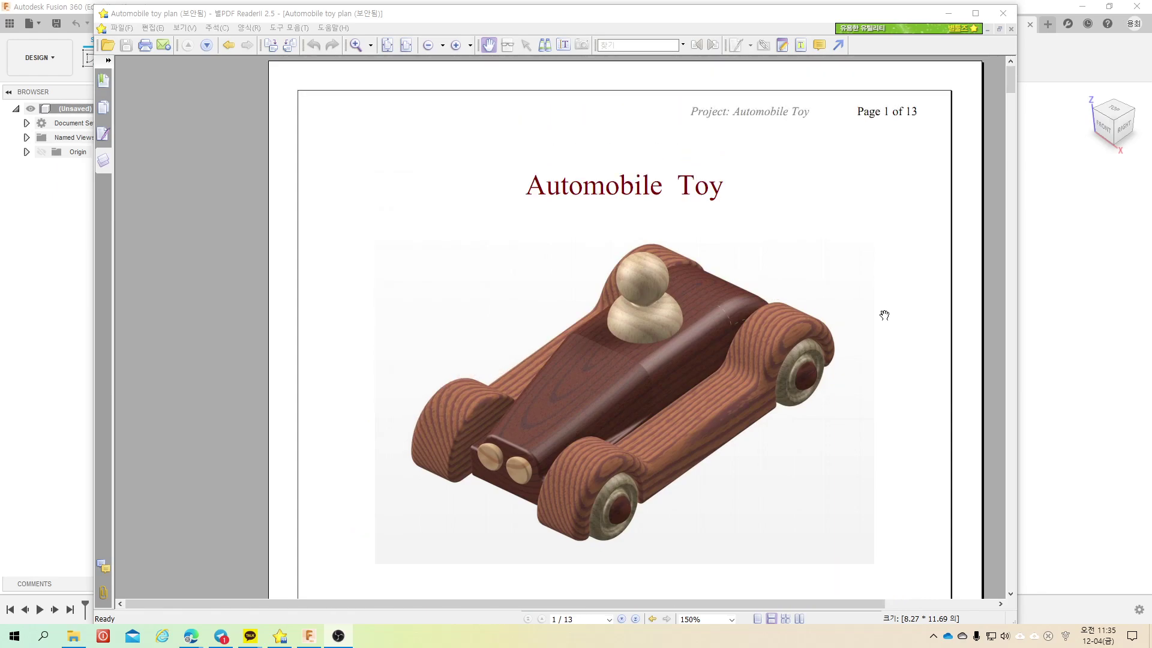
pyautogui.scroll(-3, 885, 315)
pyautogui.scroll(-7, 884, 315)
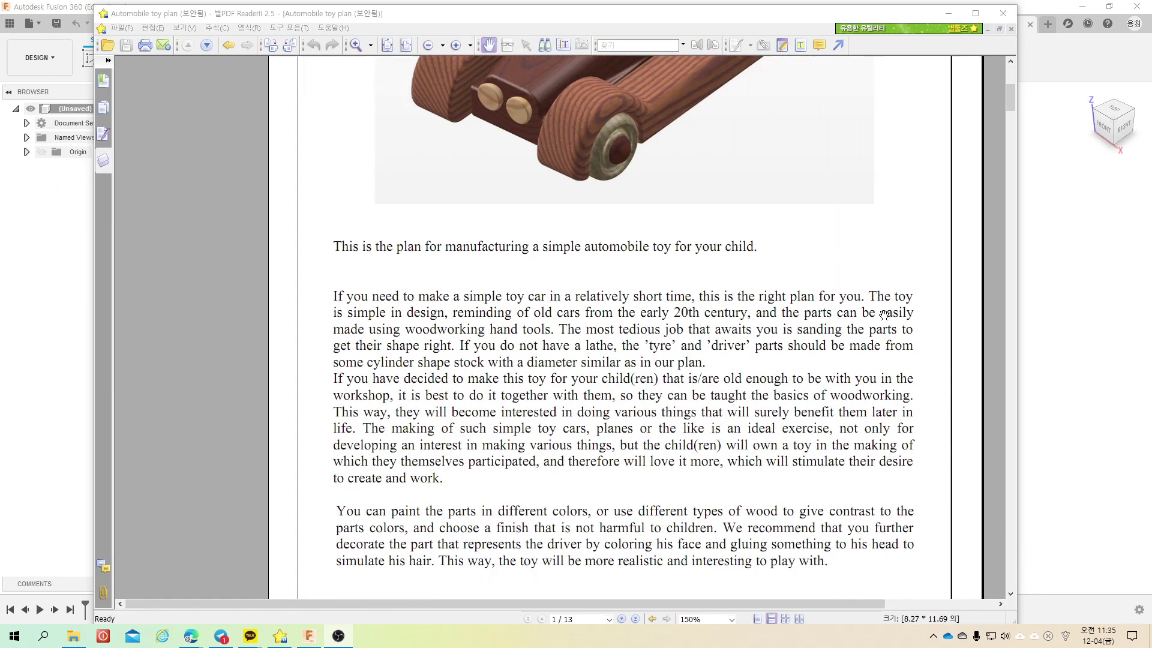
pyautogui.scroll(2, 884, 315)
pyautogui.scroll(4, 884, 315)
pyautogui.scroll(3, 885, 315)
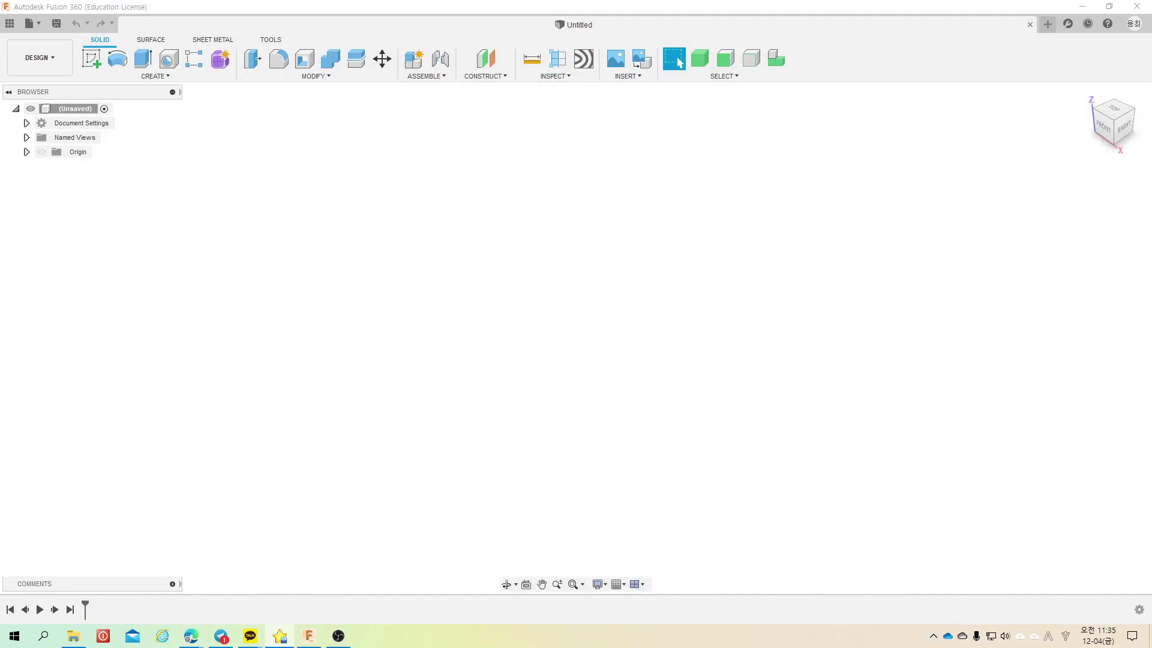
# Step: Sketch on the vertical side plane a closed four-corner line outline, about 150 mm long, on the horizontal axis
pyautogui.click(93, 61)
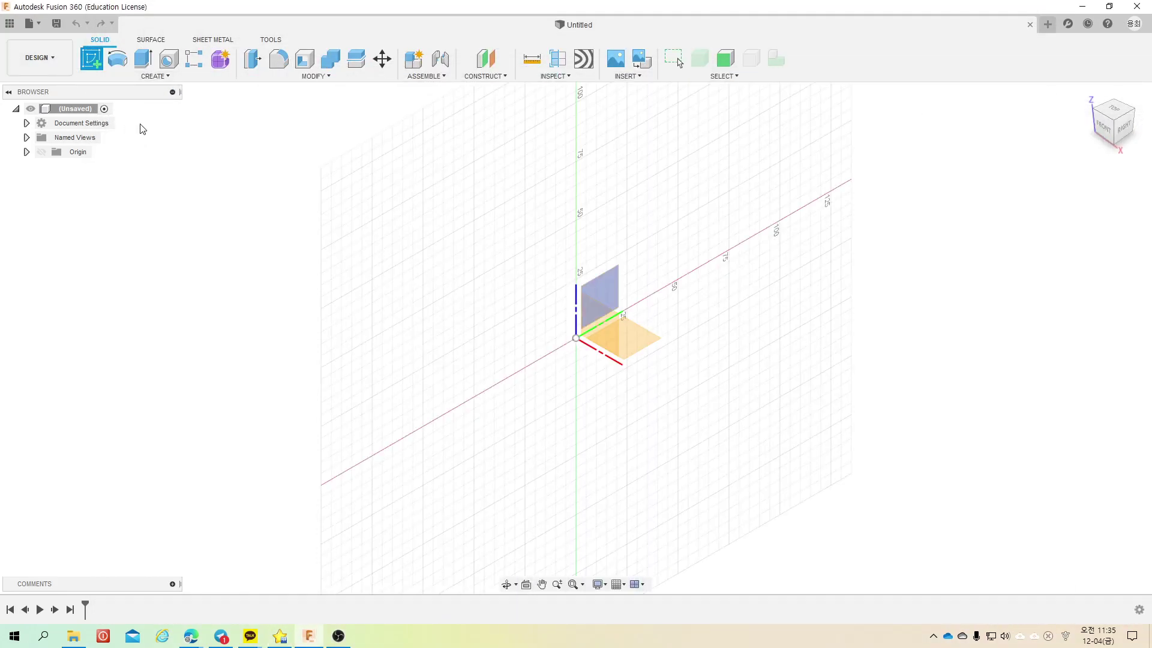
pyautogui.click(612, 288)
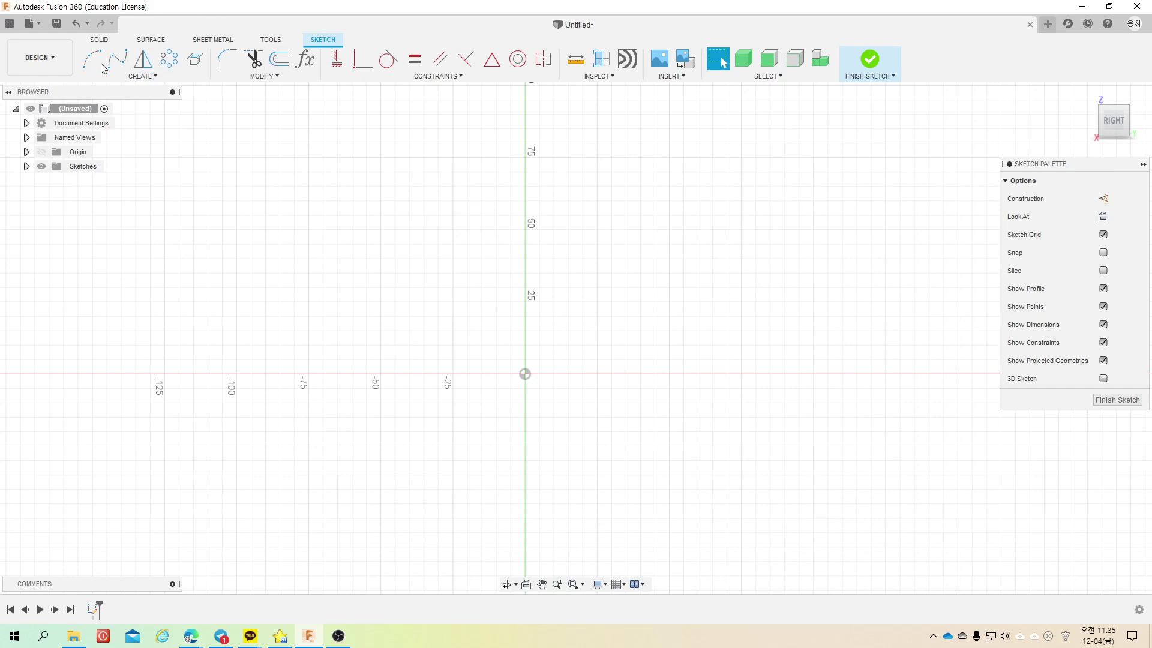
pyautogui.press('r')
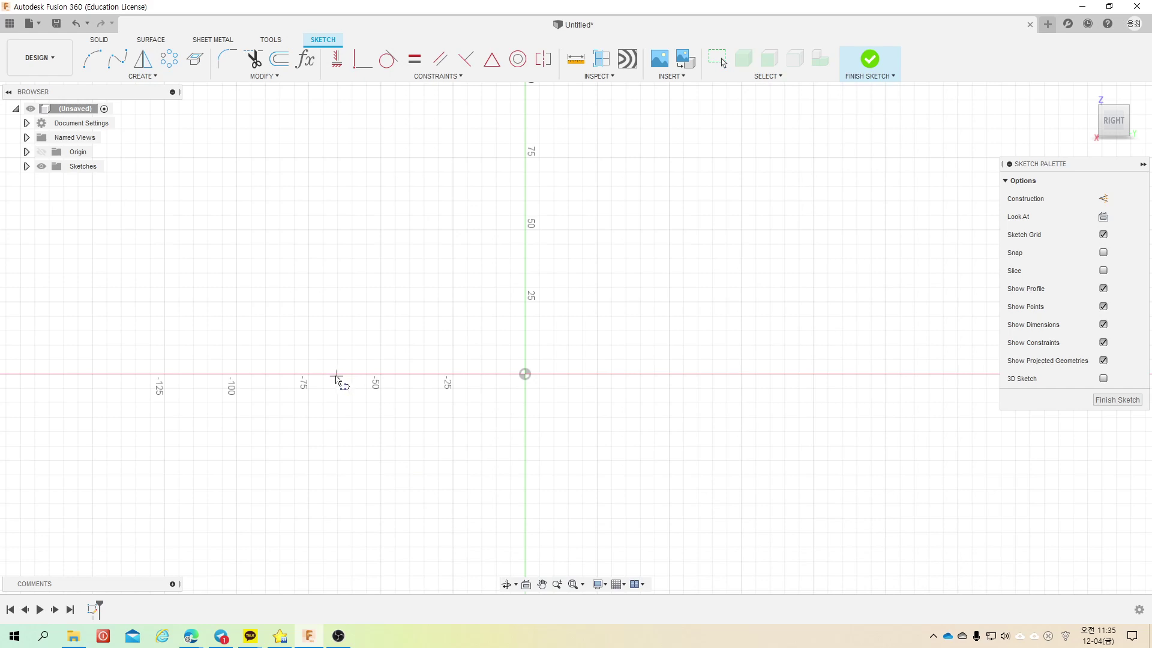
pyautogui.click(329, 361)
pyautogui.click(769, 360)
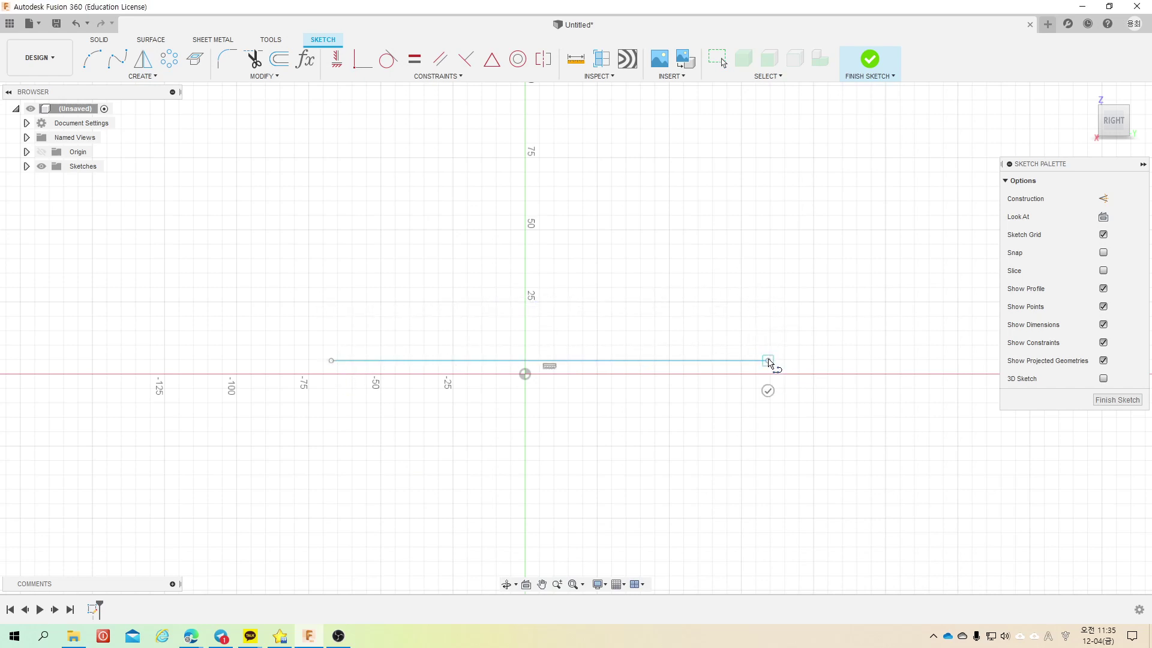
pyautogui.click(769, 249)
pyautogui.click(333, 249)
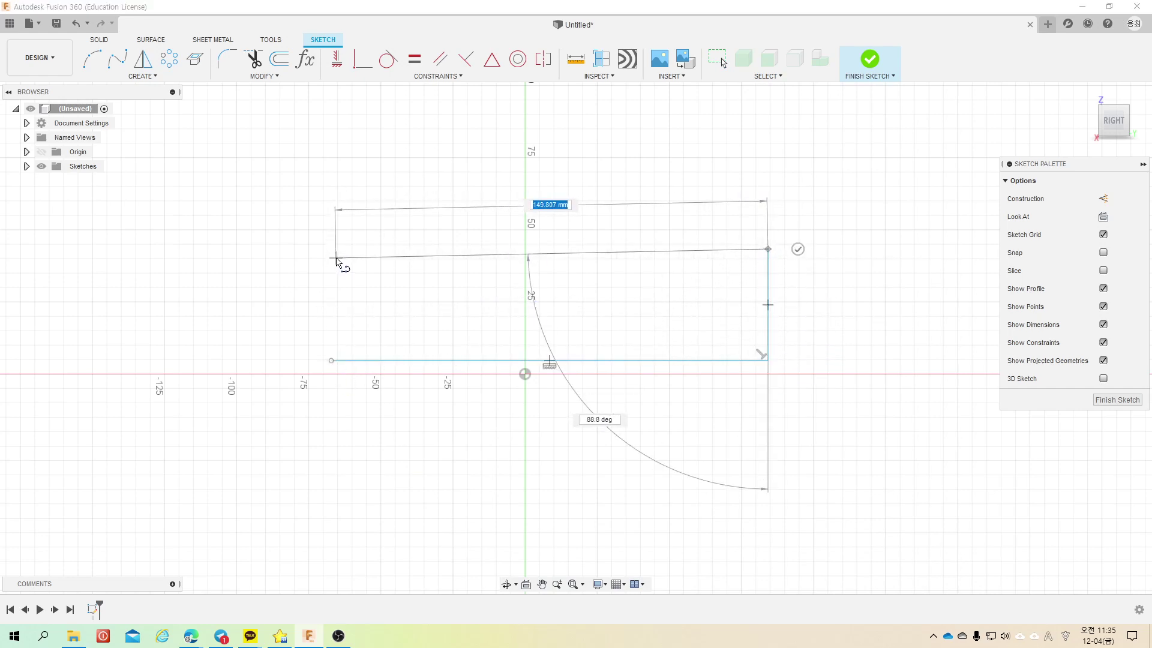
pyautogui.click(327, 360)
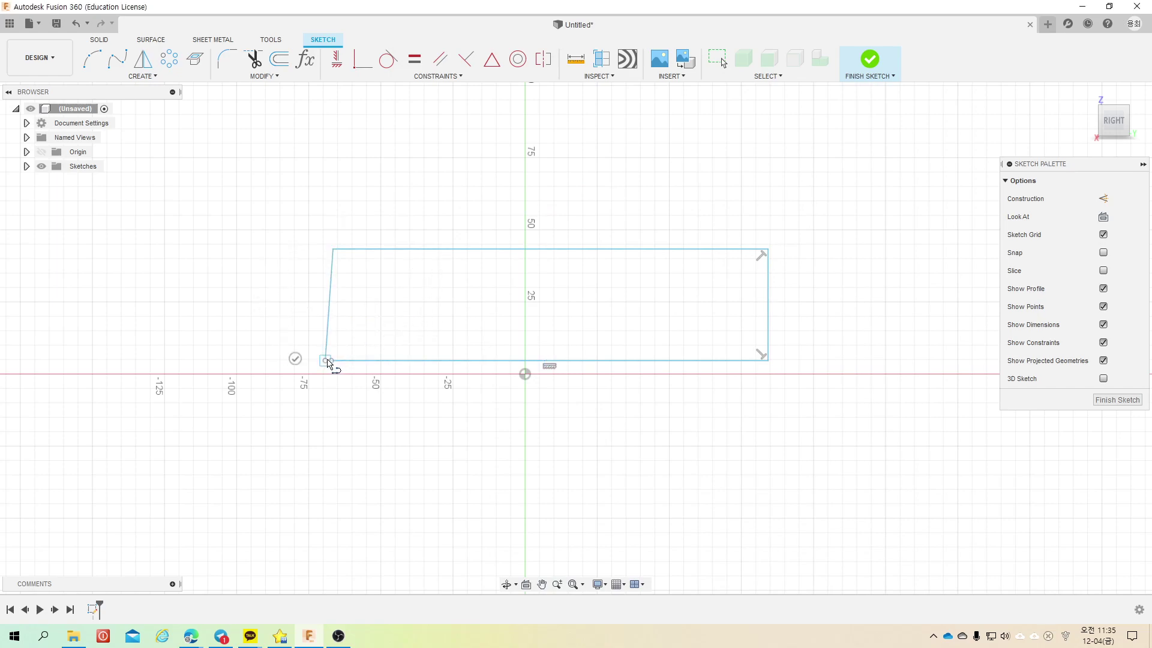
pyautogui.press('Escape')
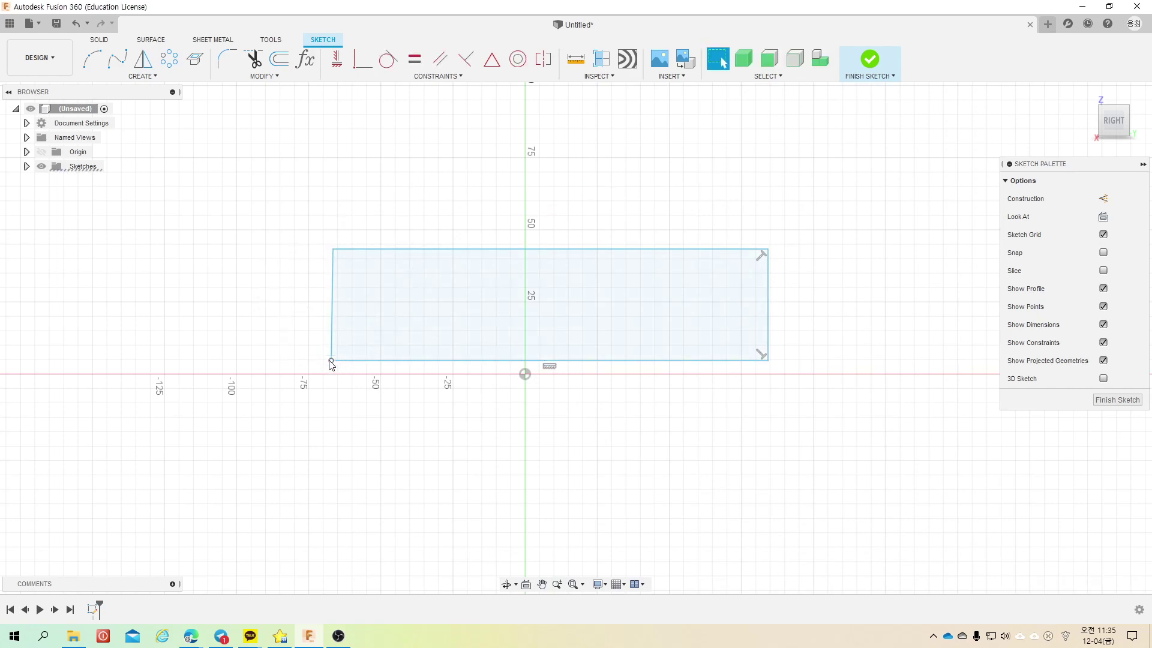
# Step: Make the left edge vertical, try paralleling the sides, and put the bottom edge's midpoint on the origin
pyautogui.click(414, 59)
pyautogui.click(332, 313)
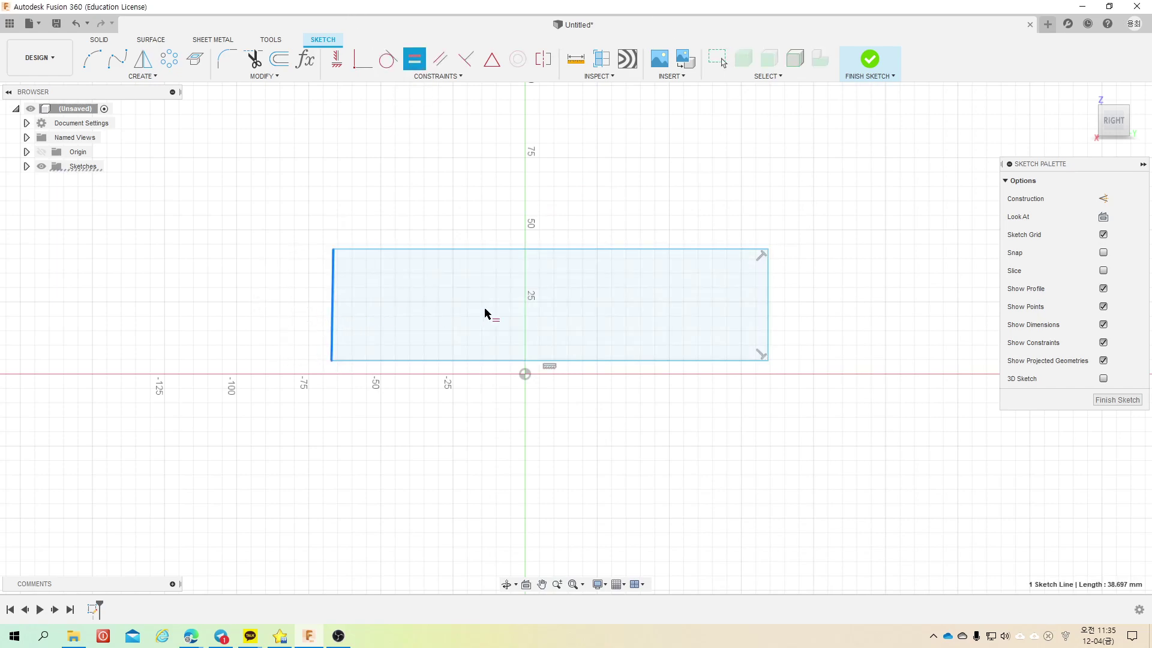
pyautogui.click(766, 300)
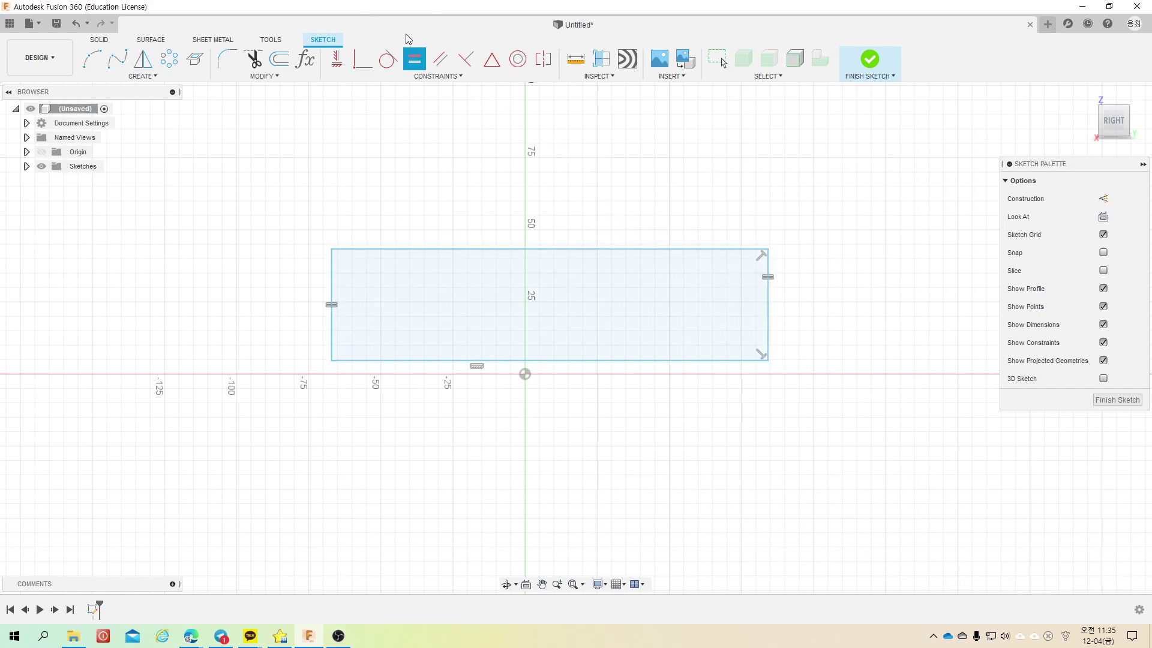
pyautogui.click(441, 59)
pyautogui.click(330, 305)
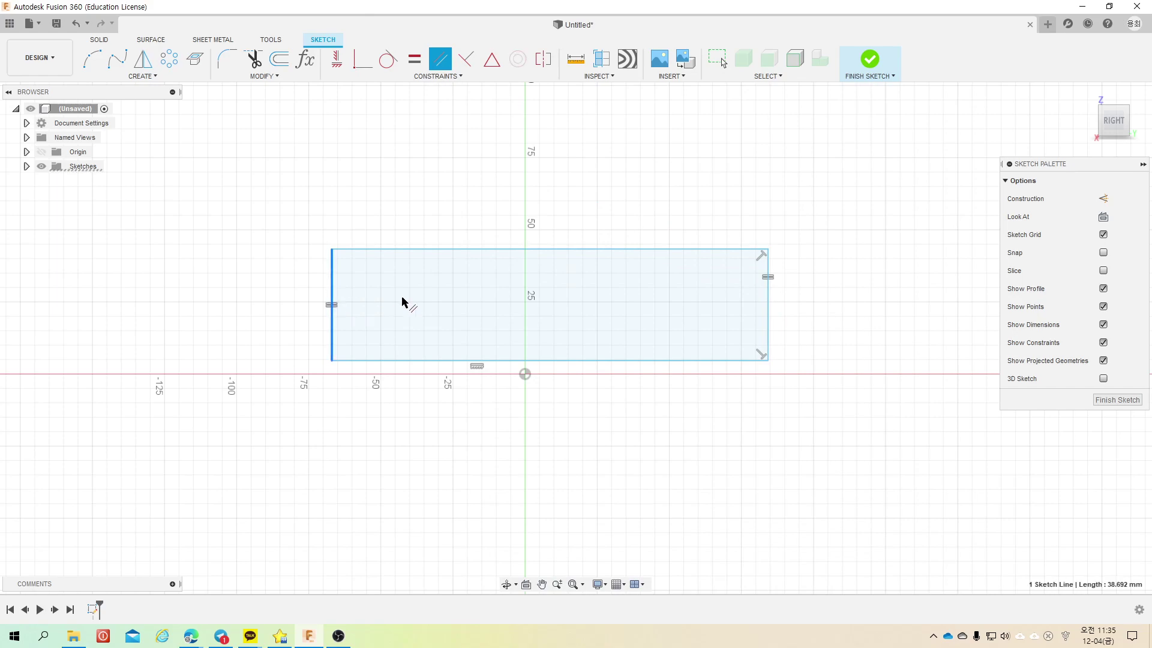
pyautogui.click(768, 306)
pyautogui.press('Escape')
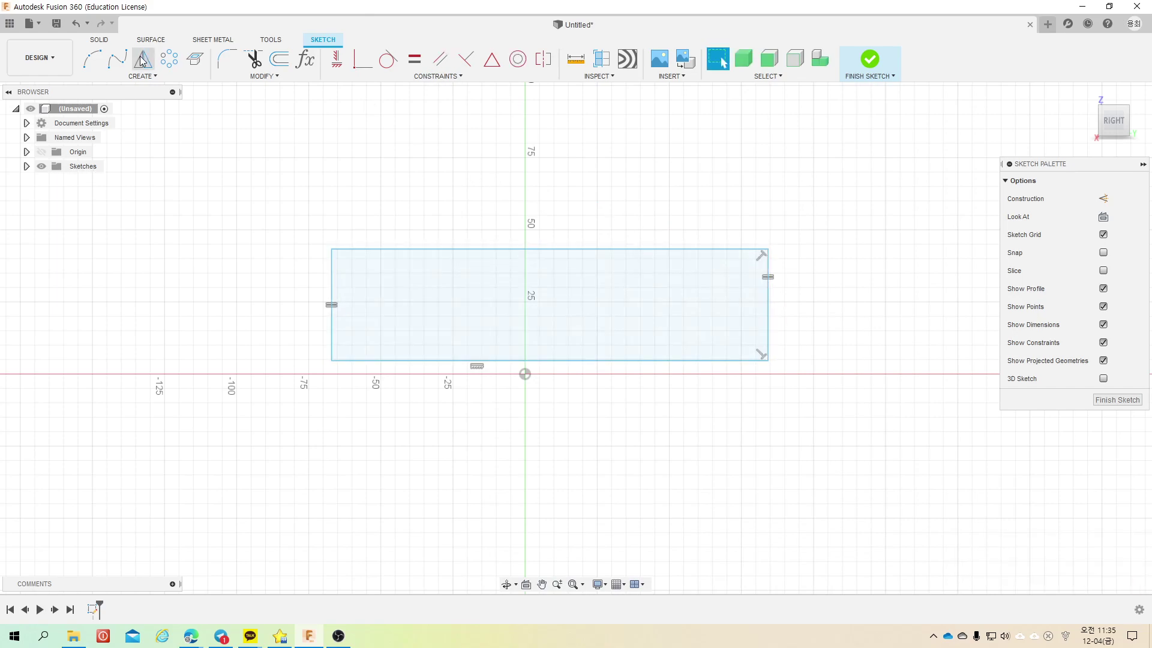
pyautogui.click(492, 59)
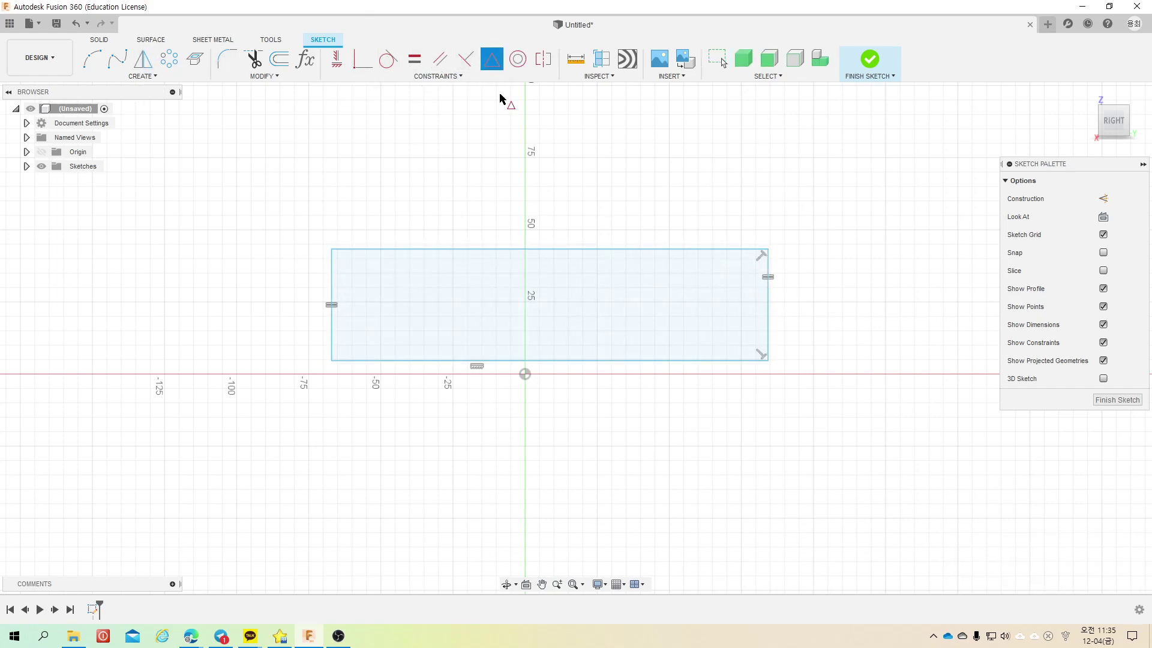
pyautogui.click(526, 374)
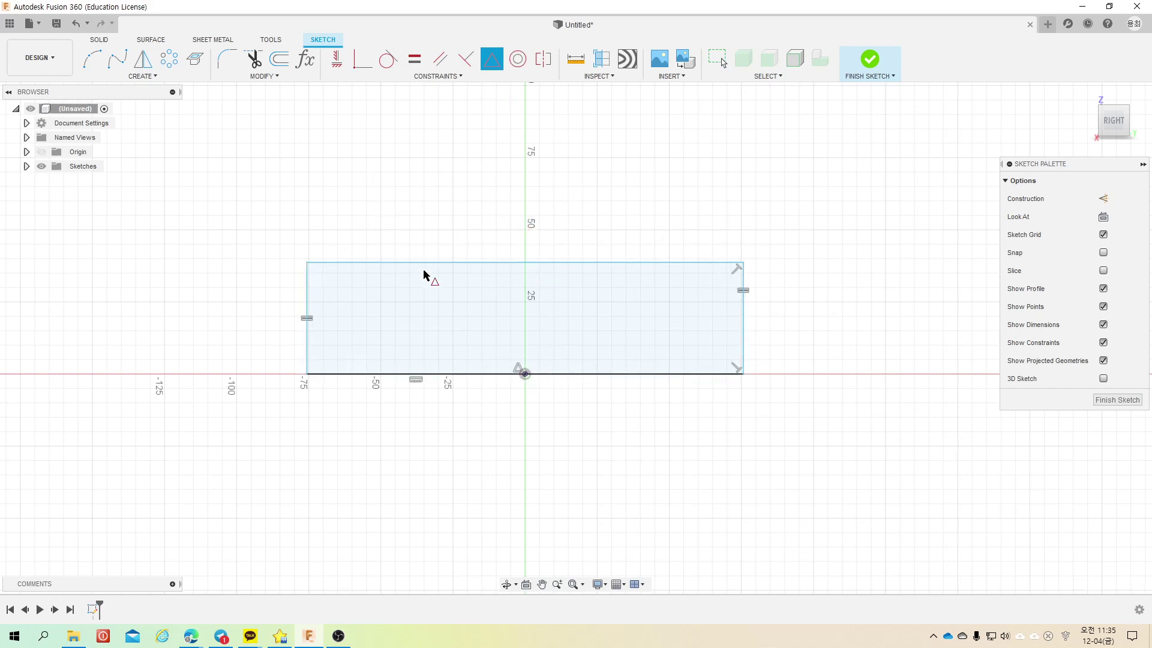
# Step: Dimension the outline's bottom edge to a 95 mm width
pyautogui.press('d')
pyautogui.click(448, 374)
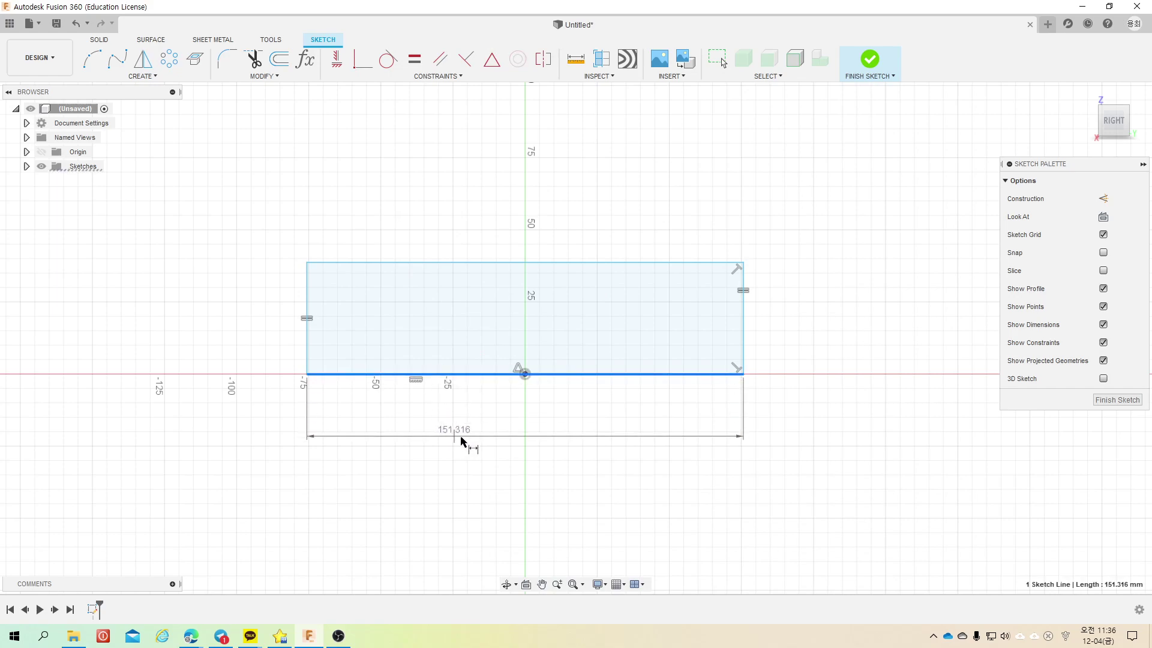
pyautogui.click(530, 417)
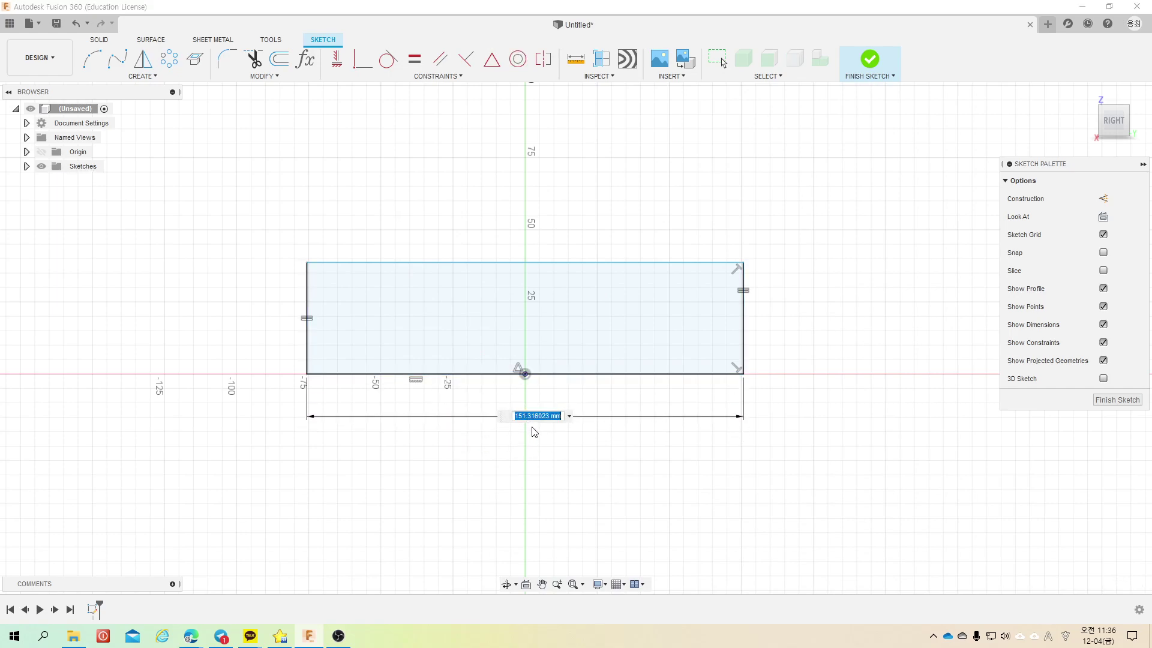
pyautogui.write('95')
pyautogui.press('Return')
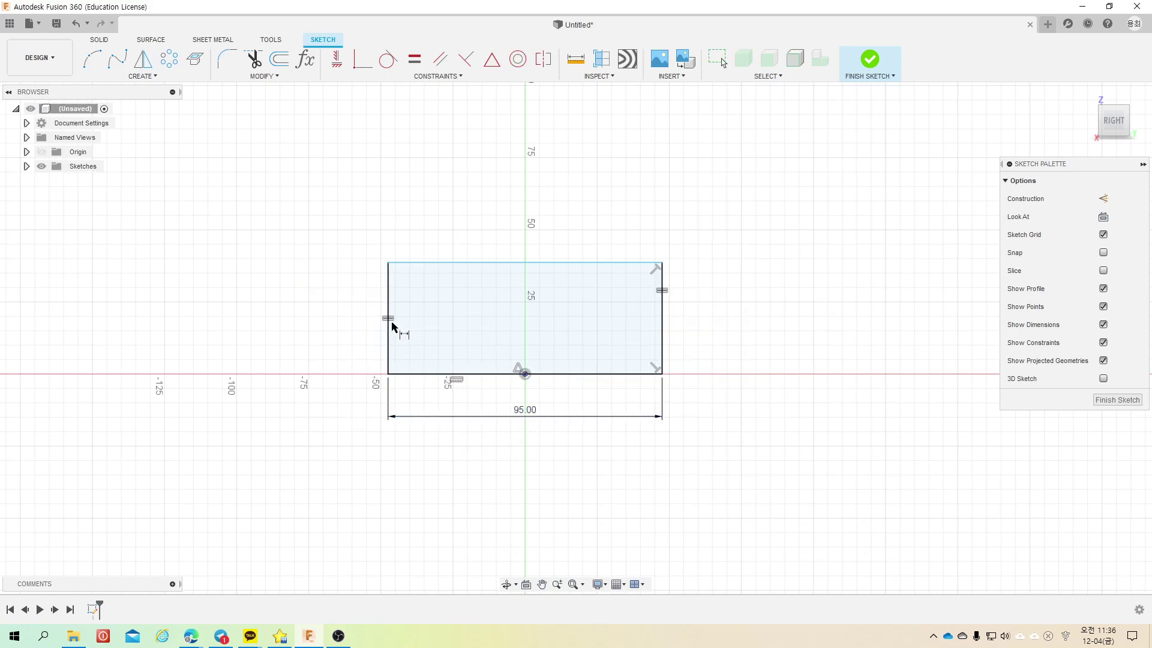
# Step: Dimension the outline's left edge to a 25 mm height
pyautogui.click(389, 322)
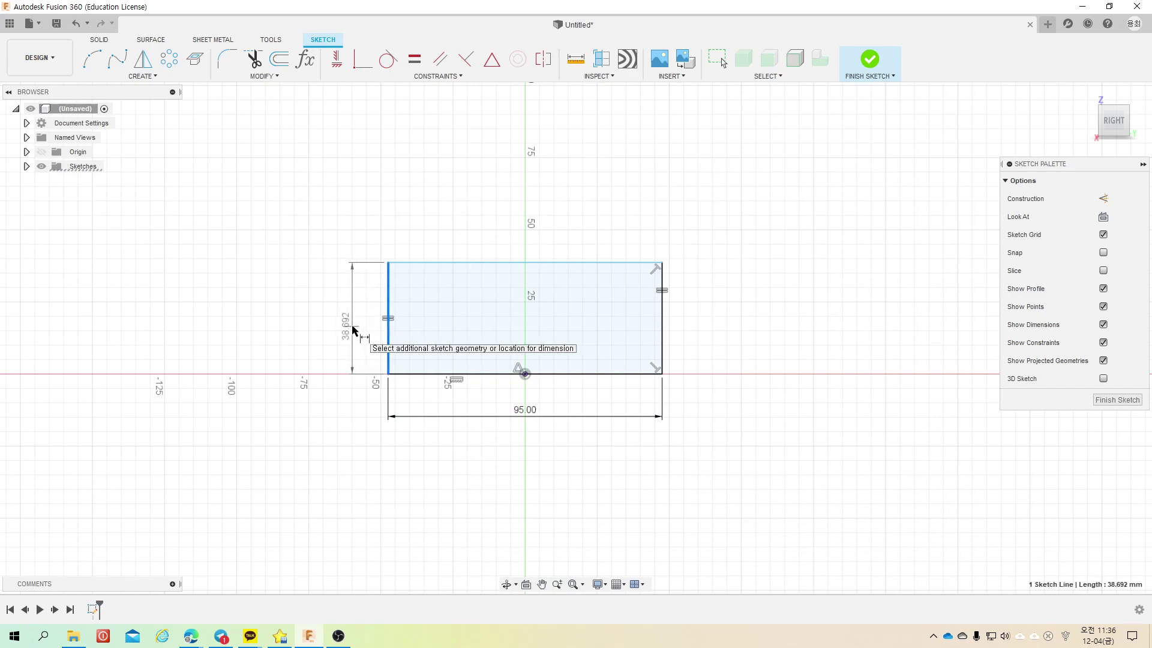
pyautogui.click(353, 329)
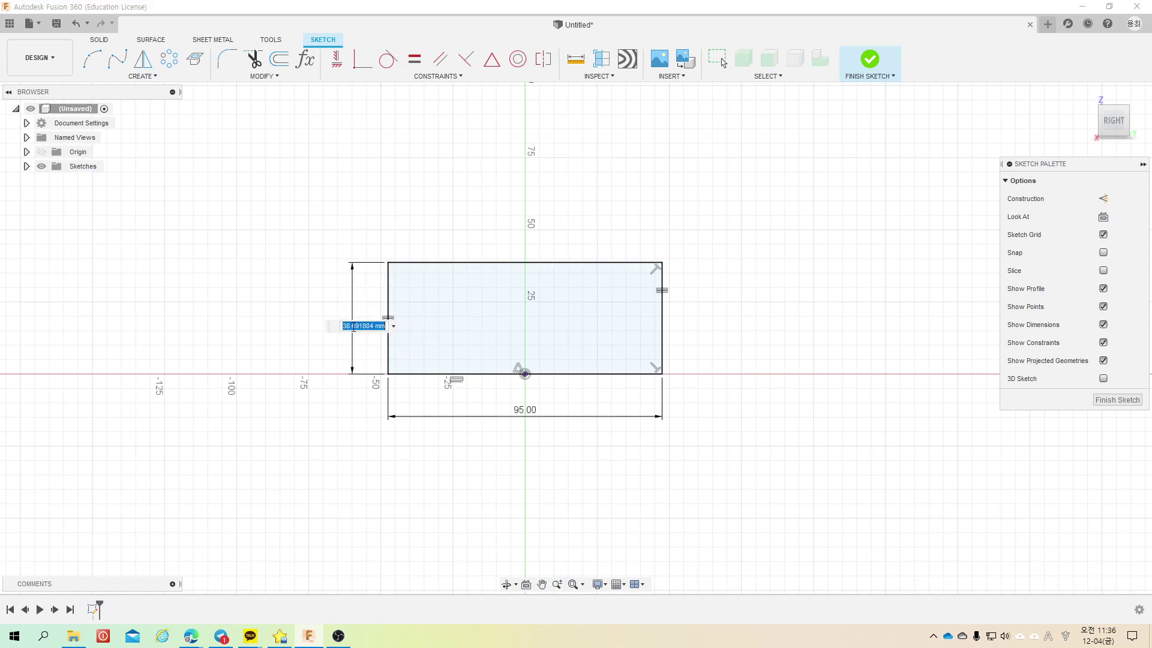
pyautogui.write('25')
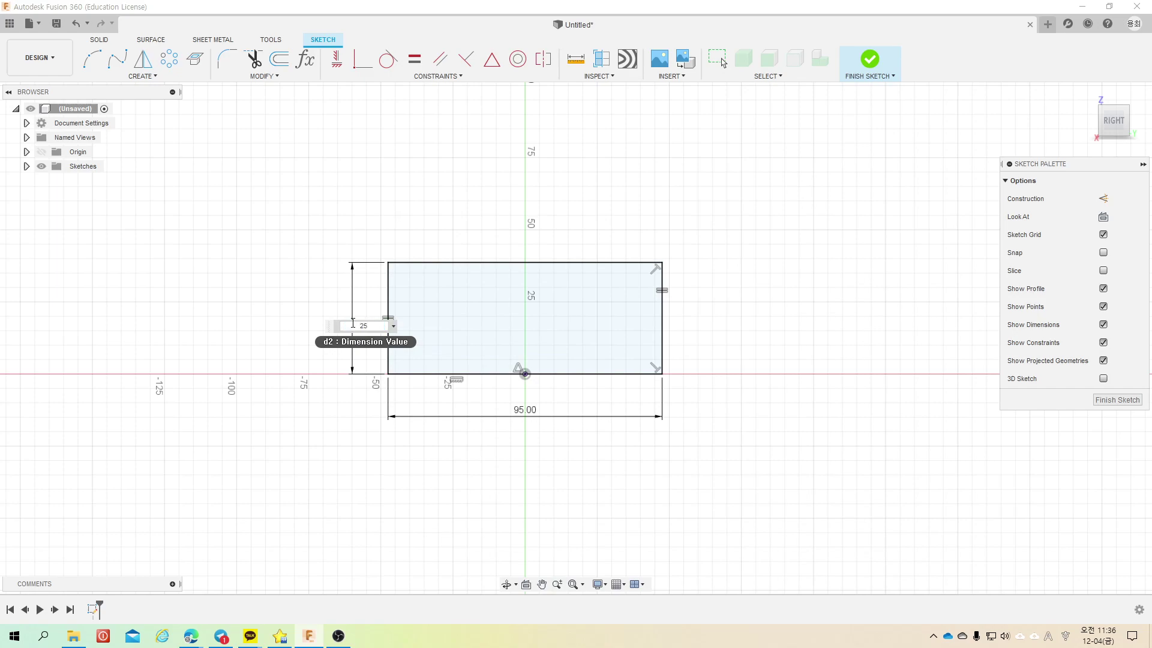
pyautogui.press('Return')
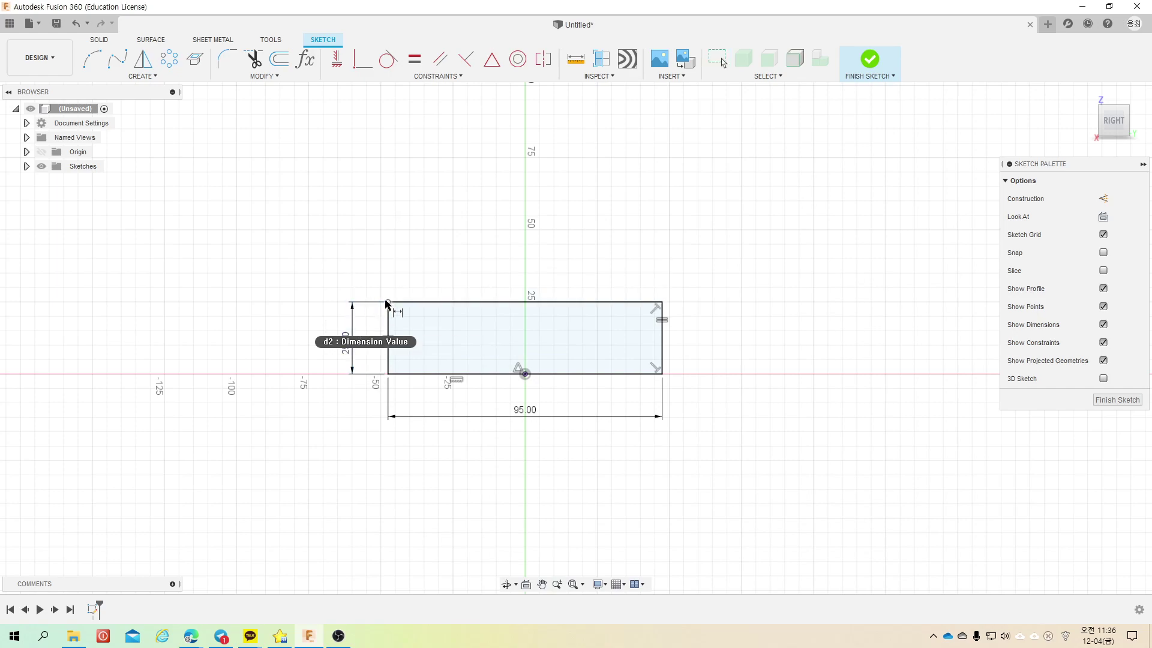
pyautogui.scroll(1, 404, 362)
pyautogui.scroll(1, 366, 387)
pyautogui.scroll(2, 378, 306)
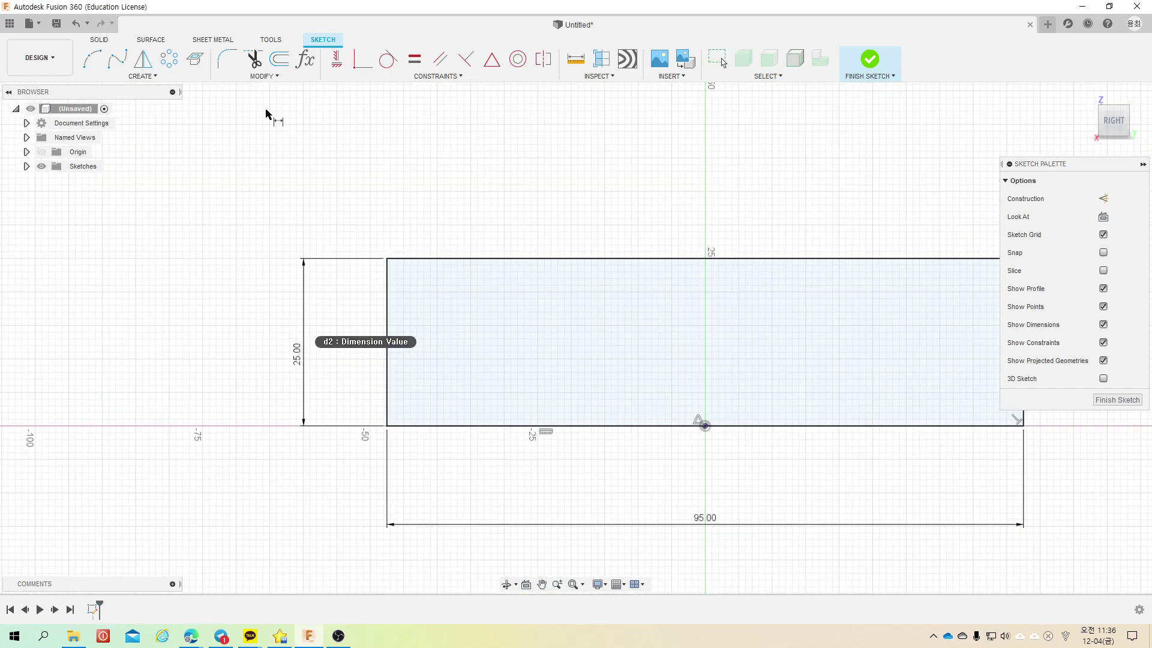
pyautogui.click(227, 58)
# Step: Fillet the top-left corner of the 95 × 25 outline to R23
pyautogui.click(393, 273)
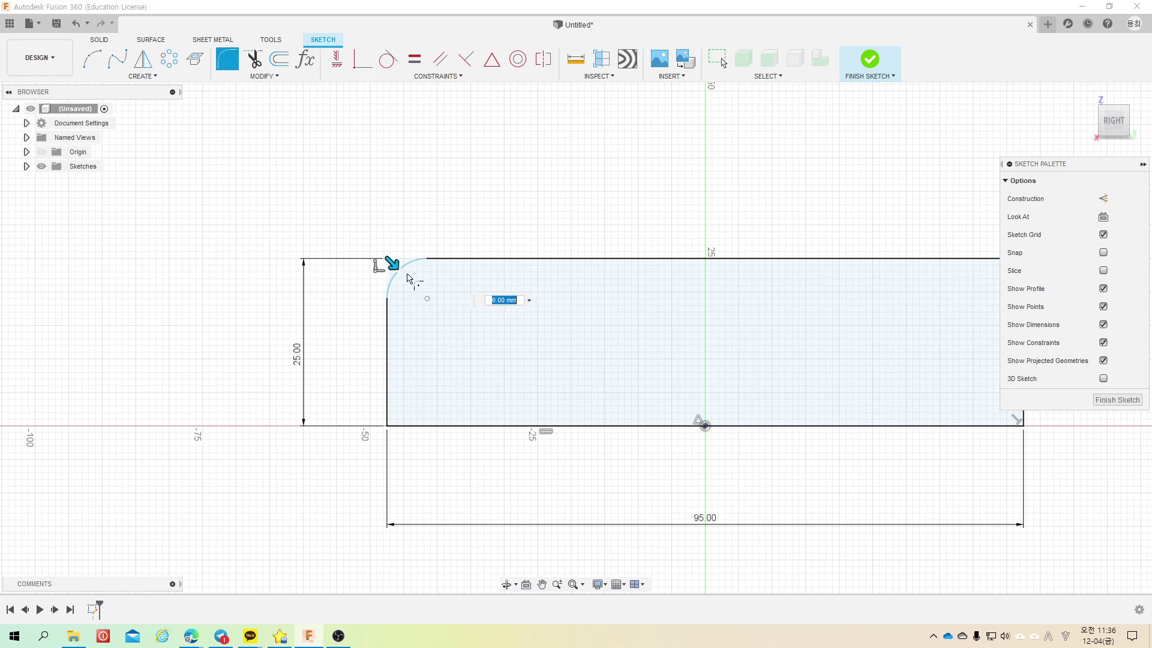
pyautogui.moveTo(397, 268); pyautogui.dragTo(430, 295)
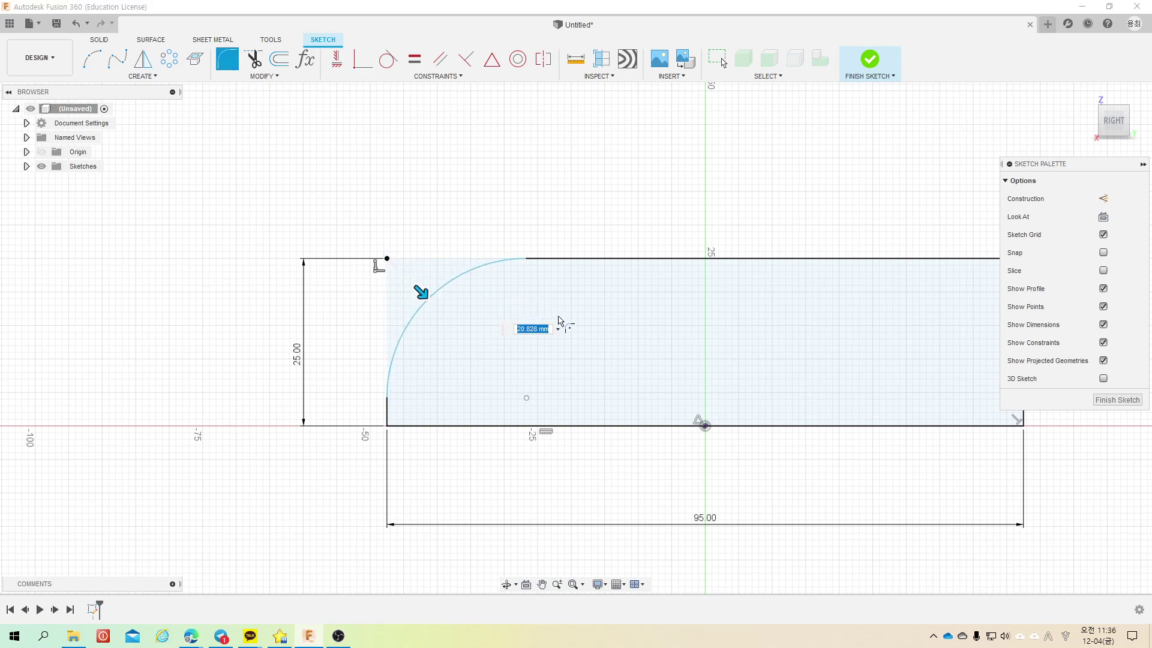
pyautogui.write('2')
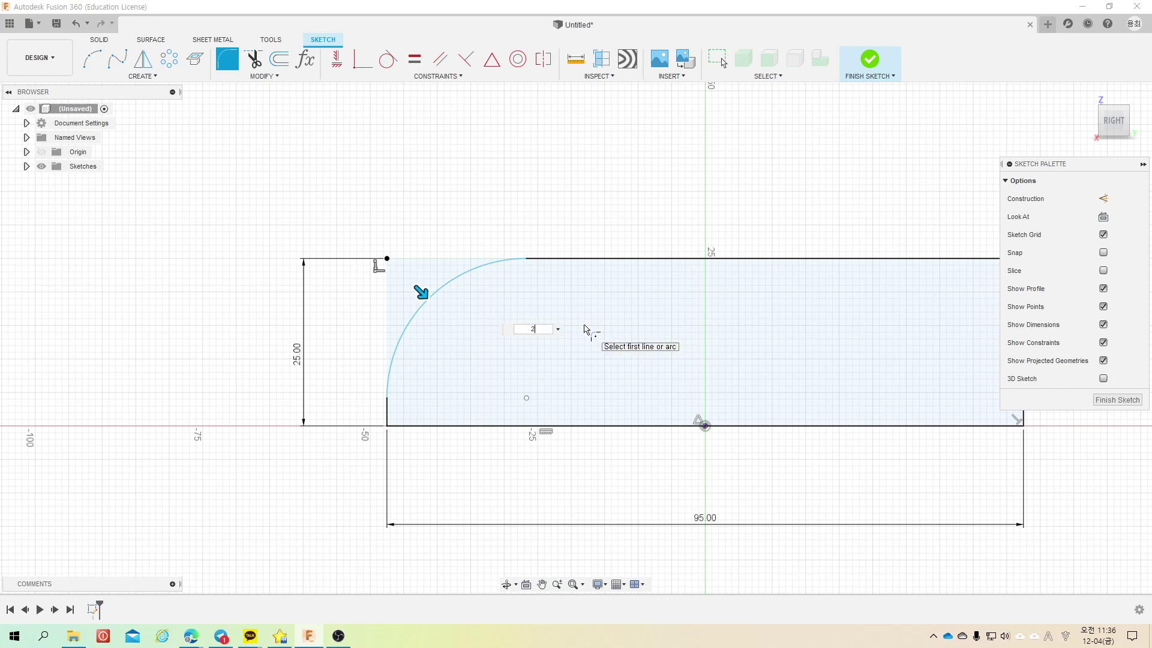
pyautogui.write('3')
pyautogui.press('Return')
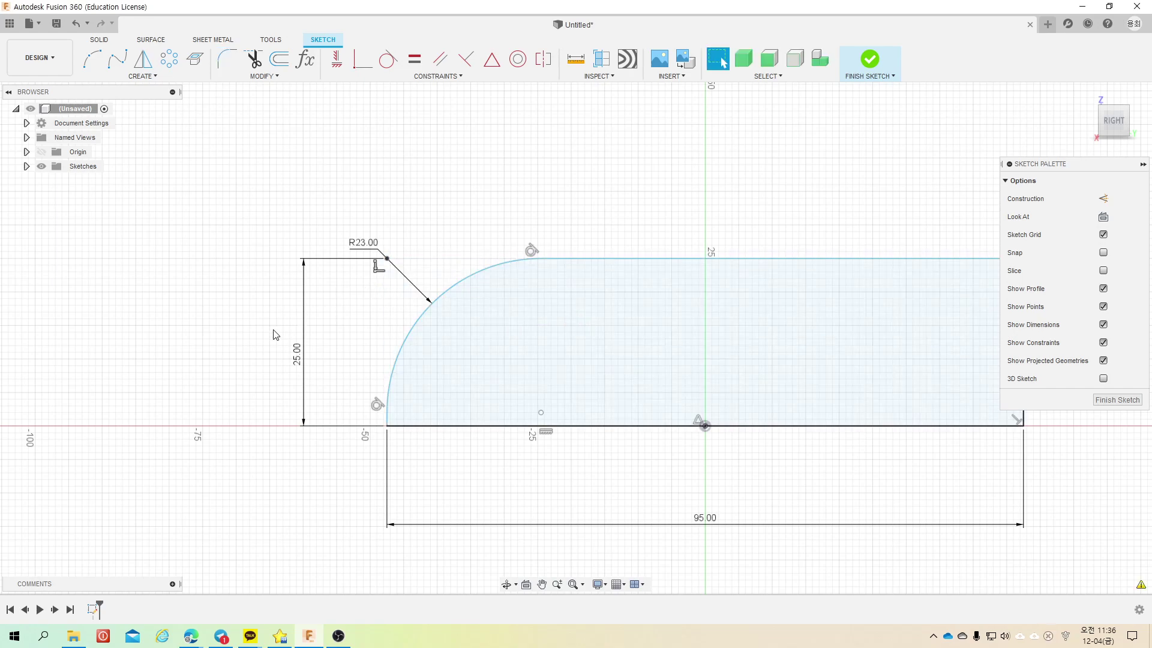
pyautogui.scroll(-1, 269, 340)
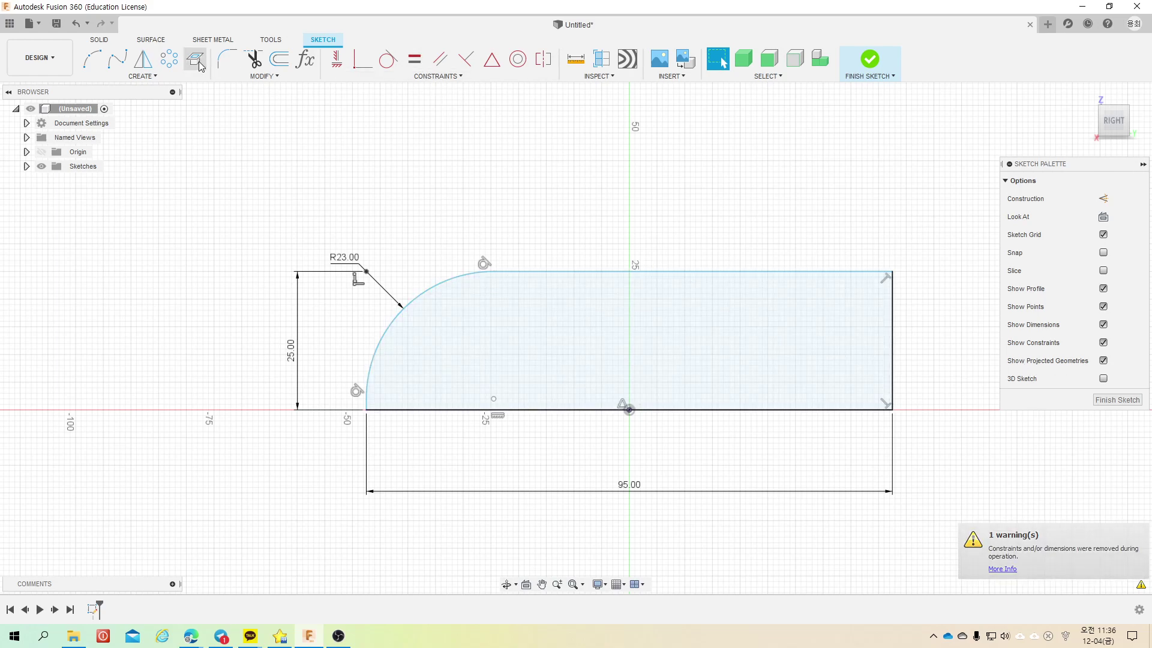
# Step: Dimension the sloping rear line at 11.3° to the top edge
pyautogui.click(92, 66)
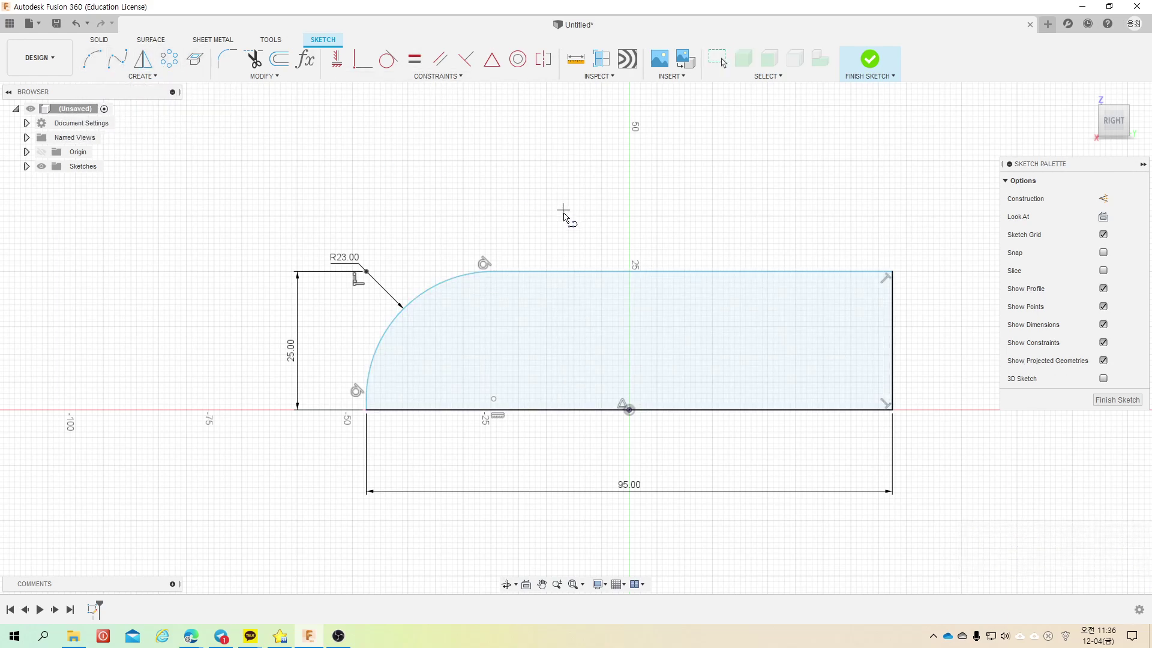
pyautogui.click(648, 273)
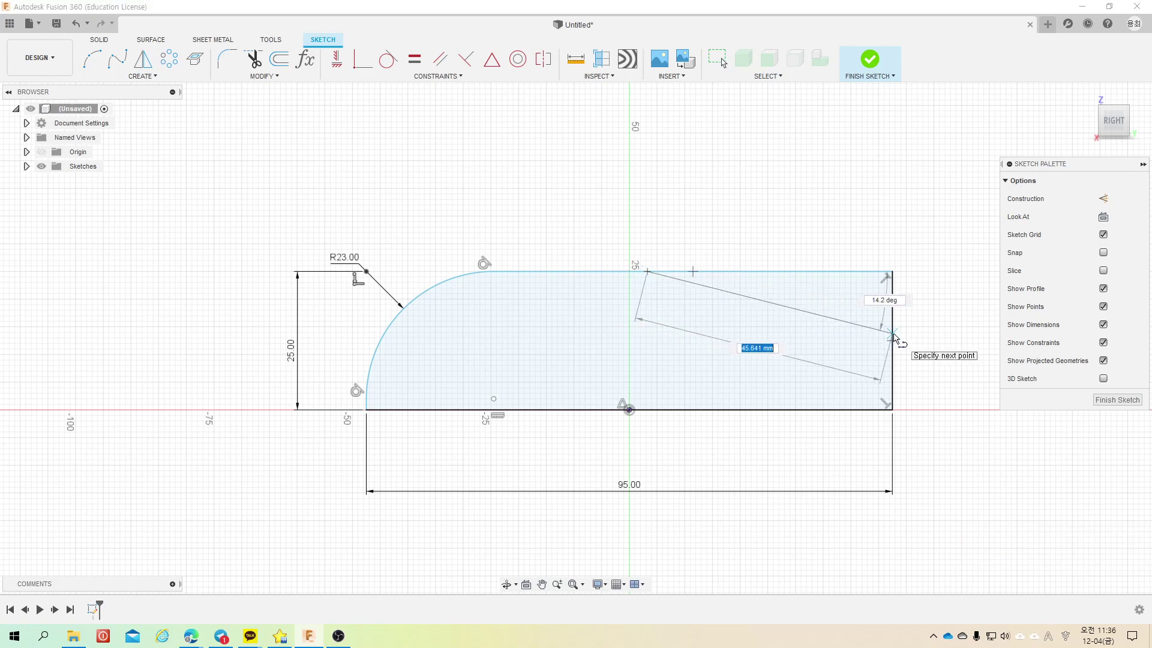
pyautogui.press('Escape')
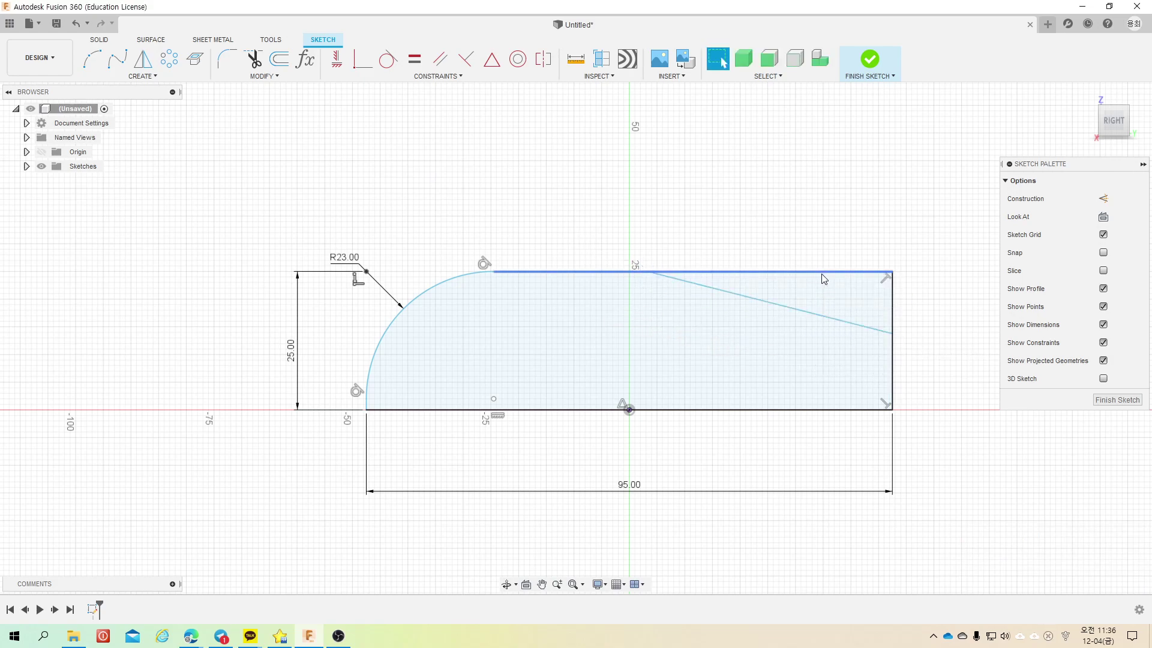
pyautogui.press('d')
pyautogui.click(787, 307)
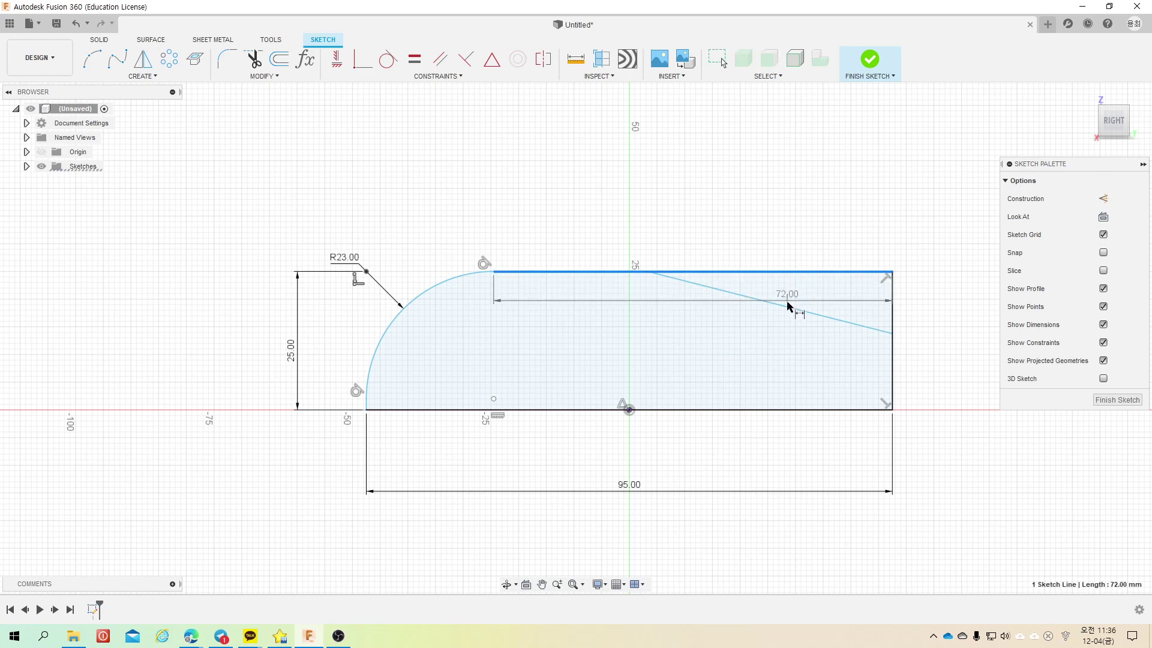
pyautogui.click(787, 307)
pyautogui.click(850, 306)
pyautogui.write('11.3')
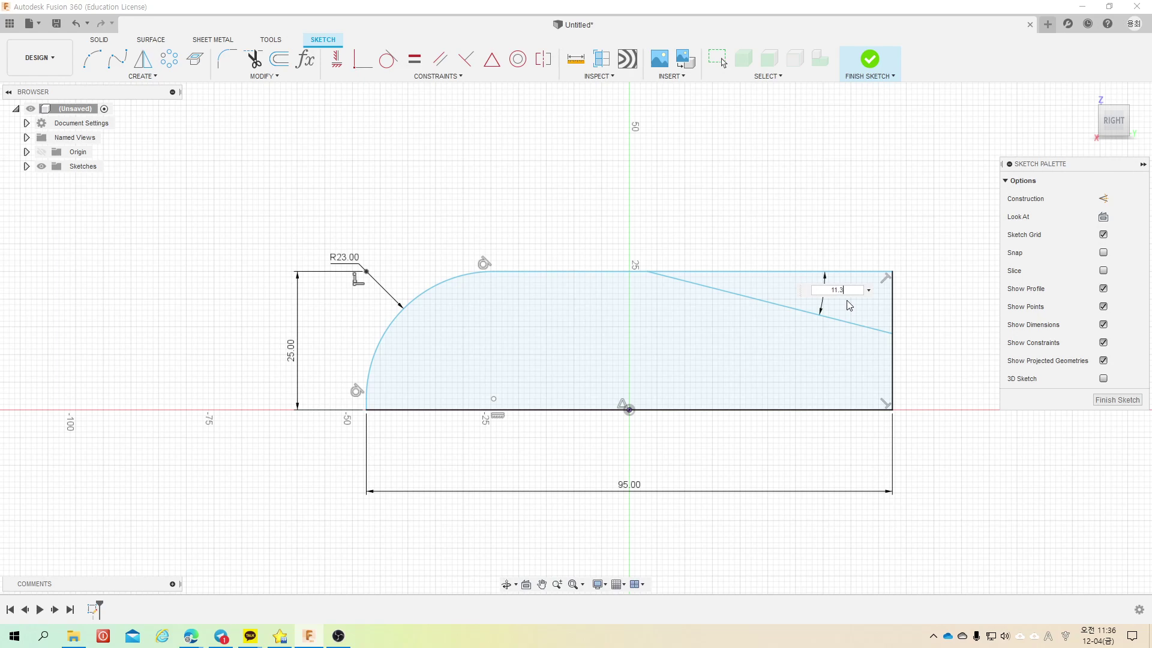
pyautogui.press('Return')
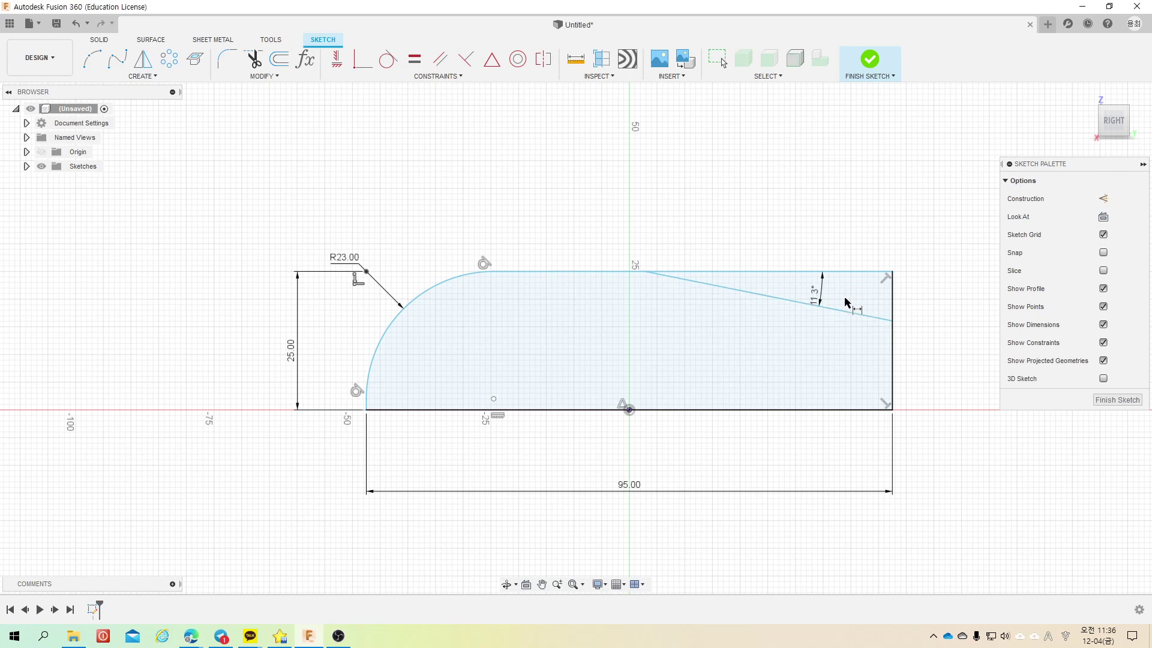
# Step: Set a 32 mm distance from the front arc's end to the start of the slope
pyautogui.click(494, 273)
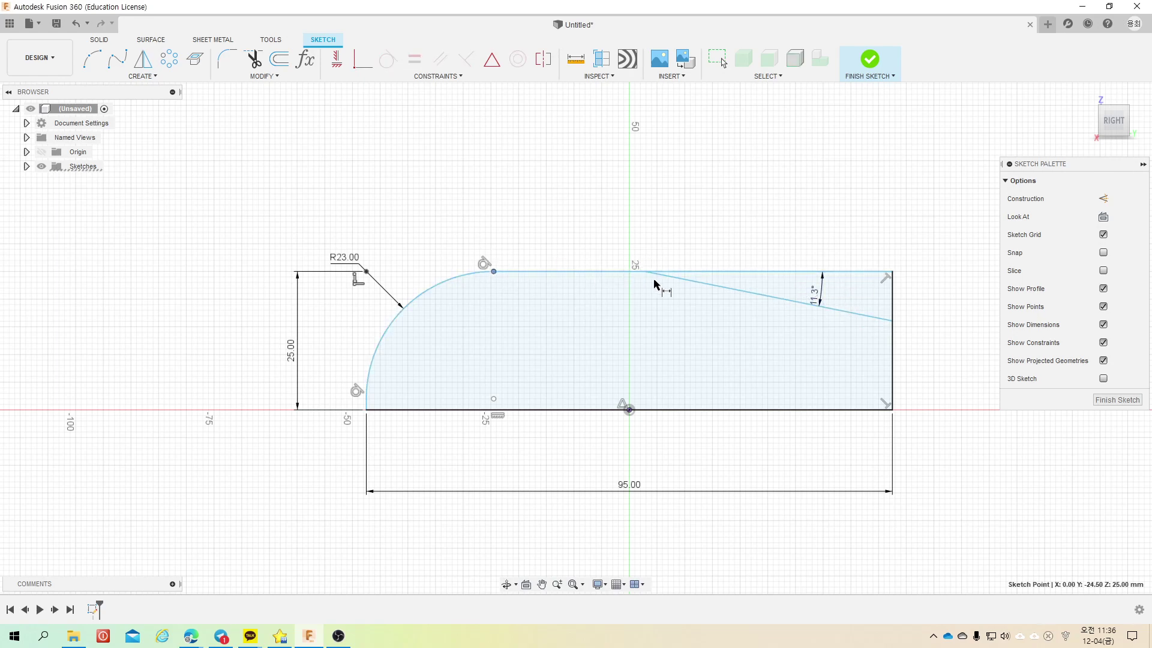
pyautogui.click(646, 272)
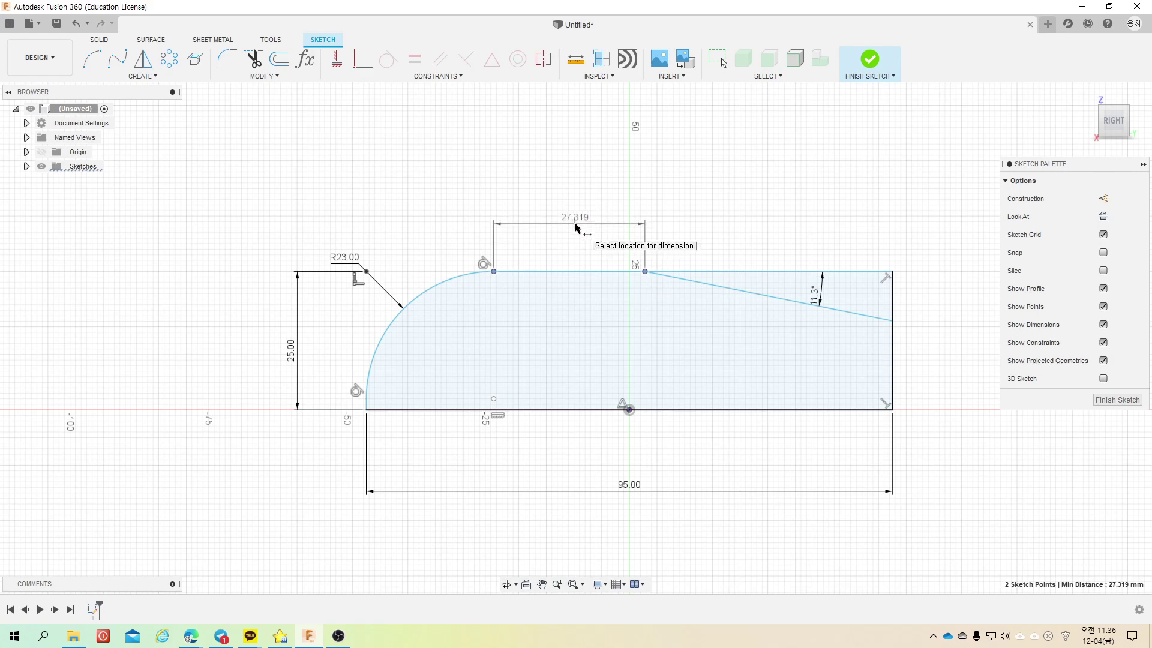
pyautogui.click(576, 224)
pyautogui.write('32')
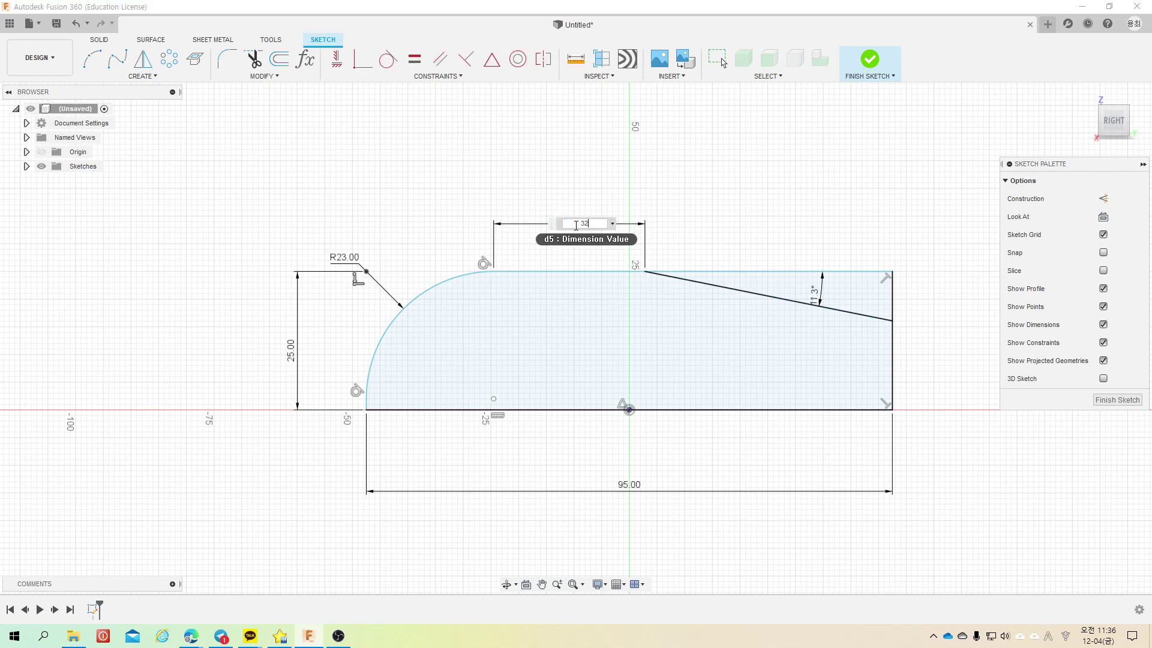
pyautogui.press('Return')
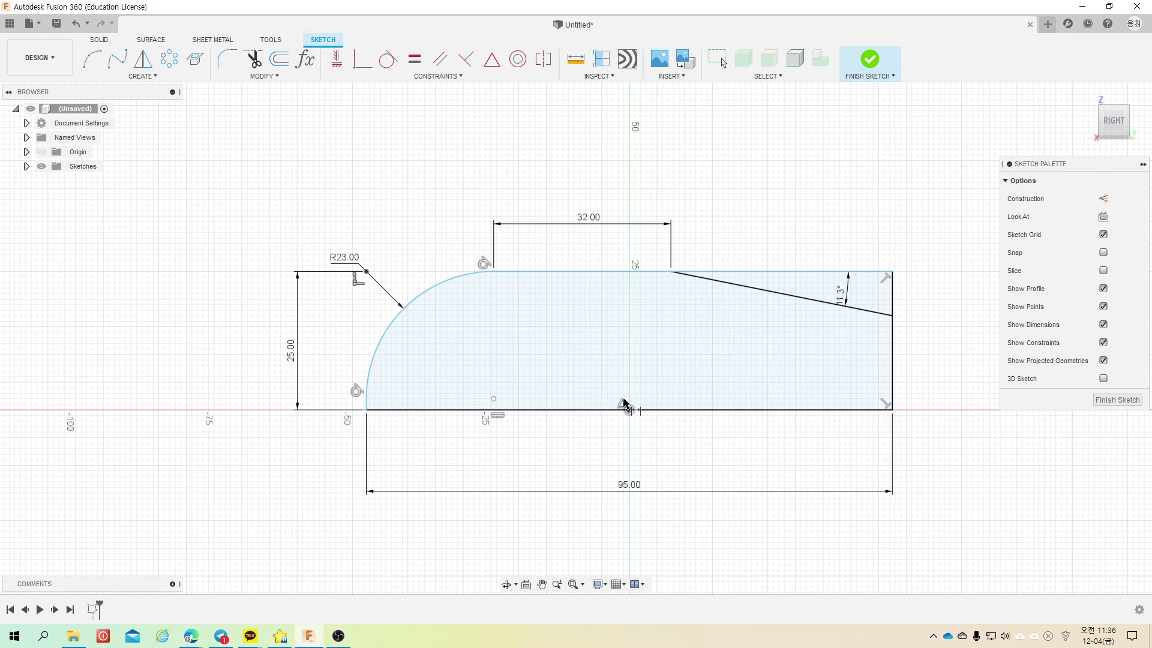
pyautogui.click(625, 403)
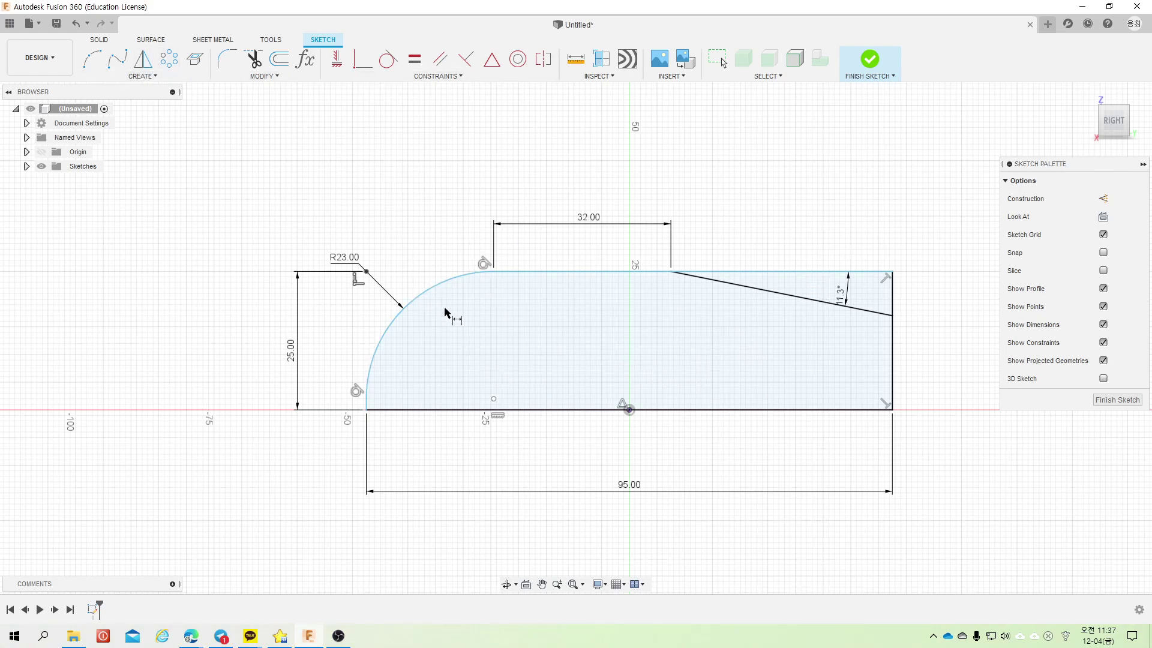
# Step: Draw five centre-diameter circles in a row along the bottom of the profile, front to rear
pyautogui.press('Escape')
pyautogui.press('c')
pyautogui.click(479, 373)
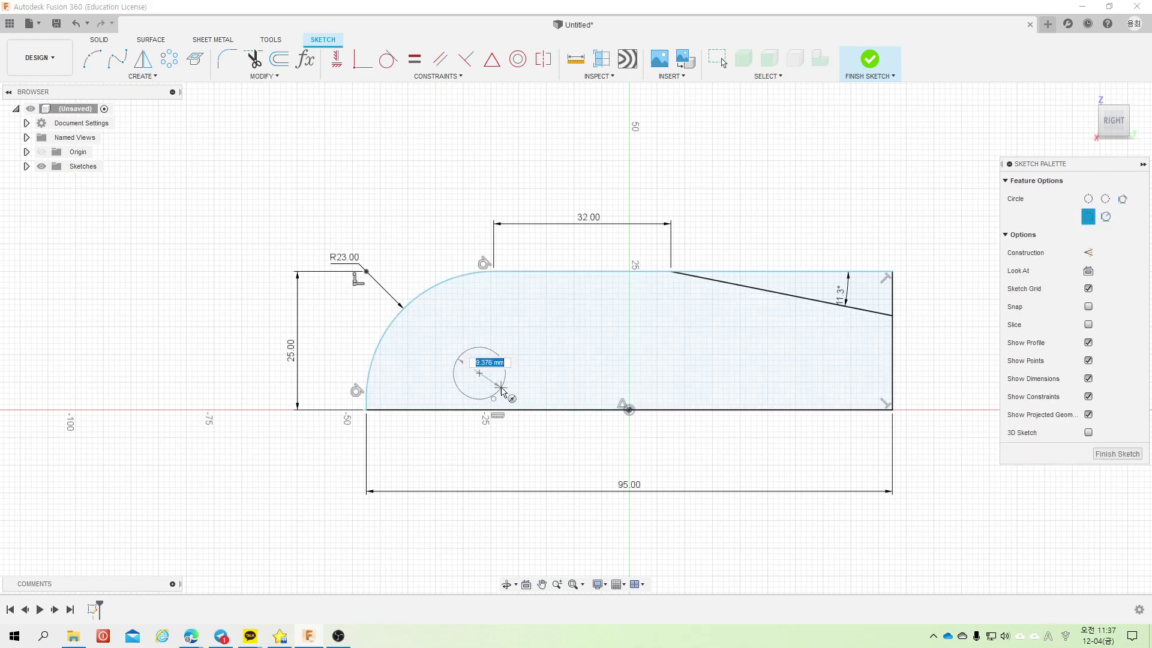
pyautogui.click(497, 384)
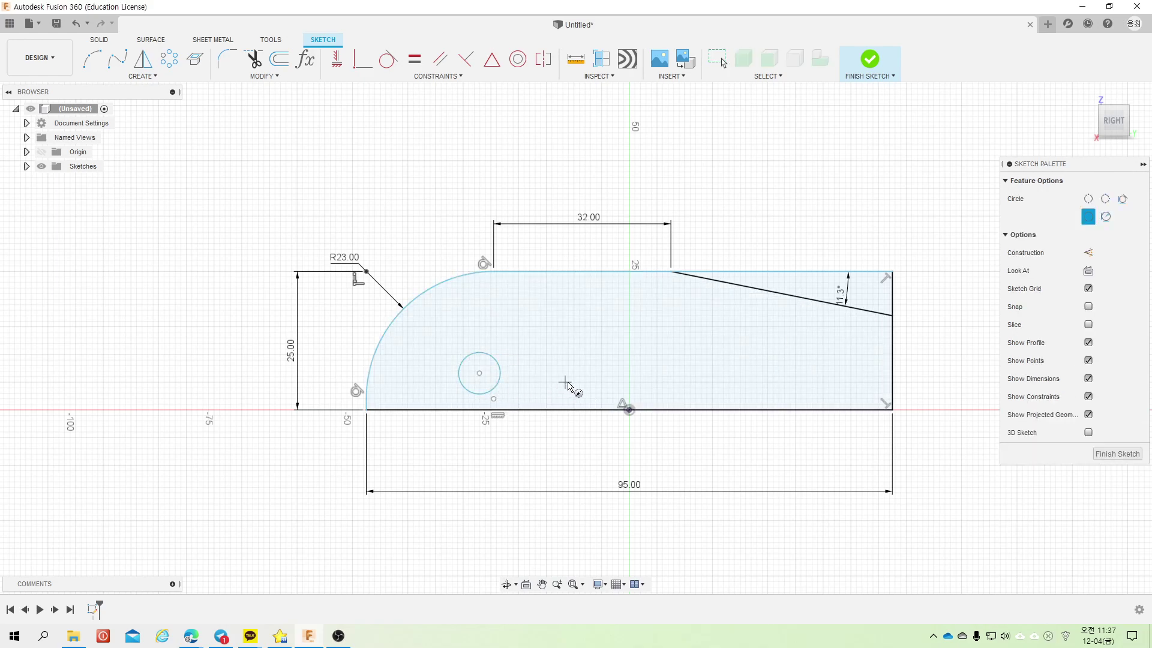
pyautogui.click(579, 379)
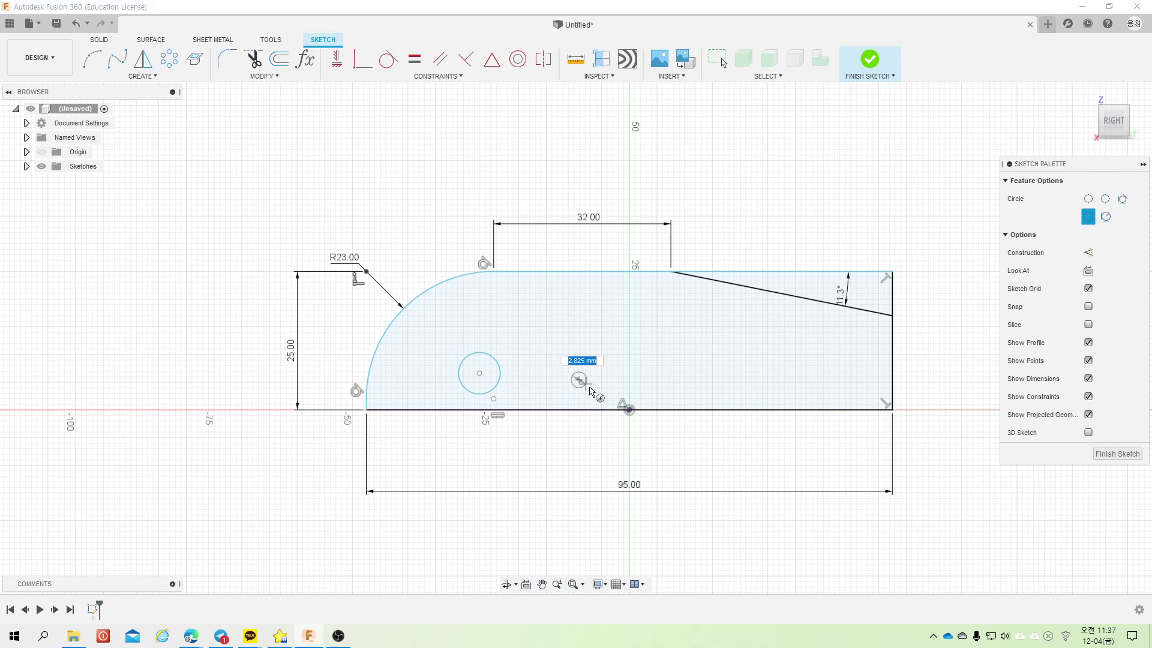
pyautogui.click(657, 379)
pyautogui.click(675, 384)
pyautogui.click(720, 379)
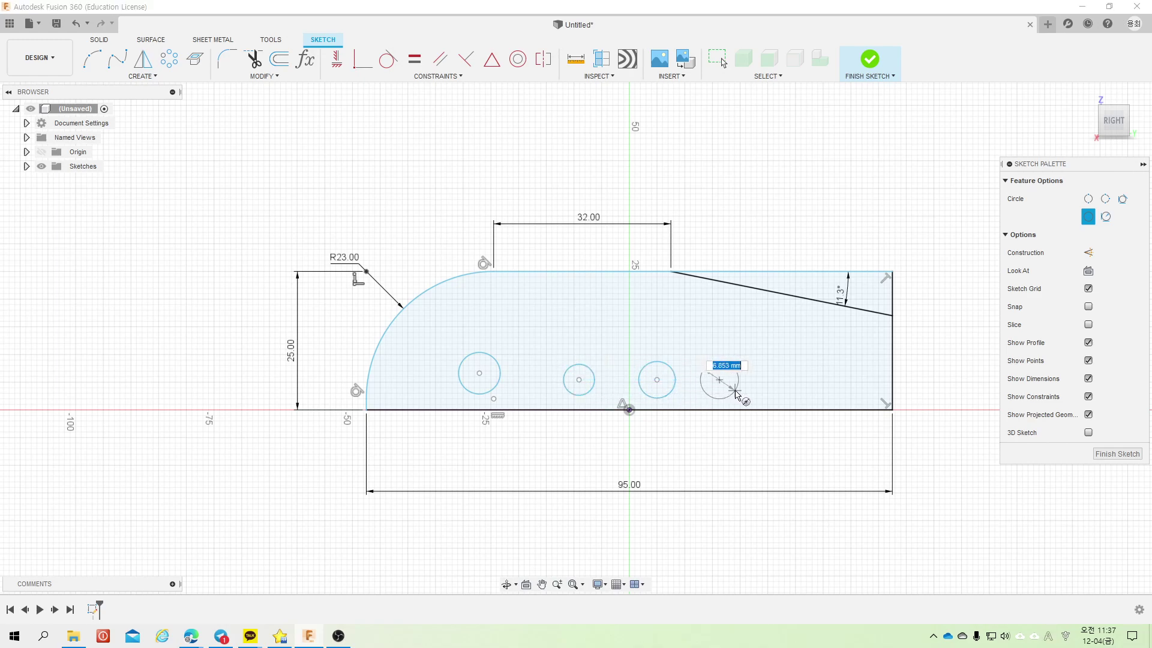
pyautogui.click(839, 370)
pyautogui.click(853, 390)
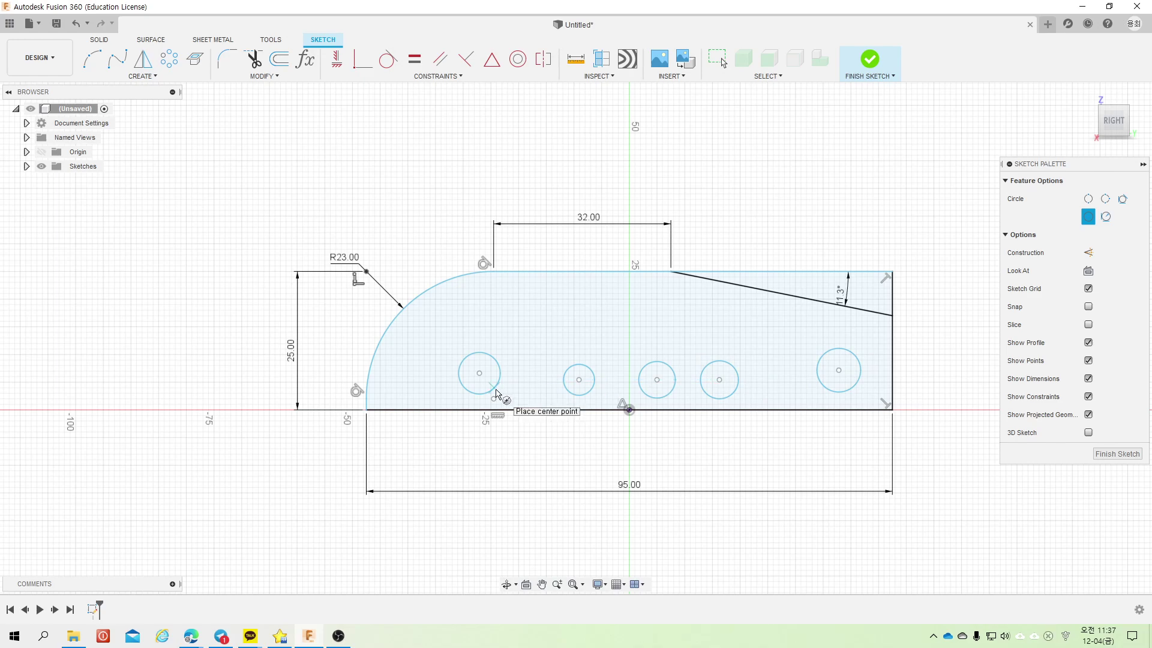
pyautogui.press('Escape')
pyautogui.click(472, 392)
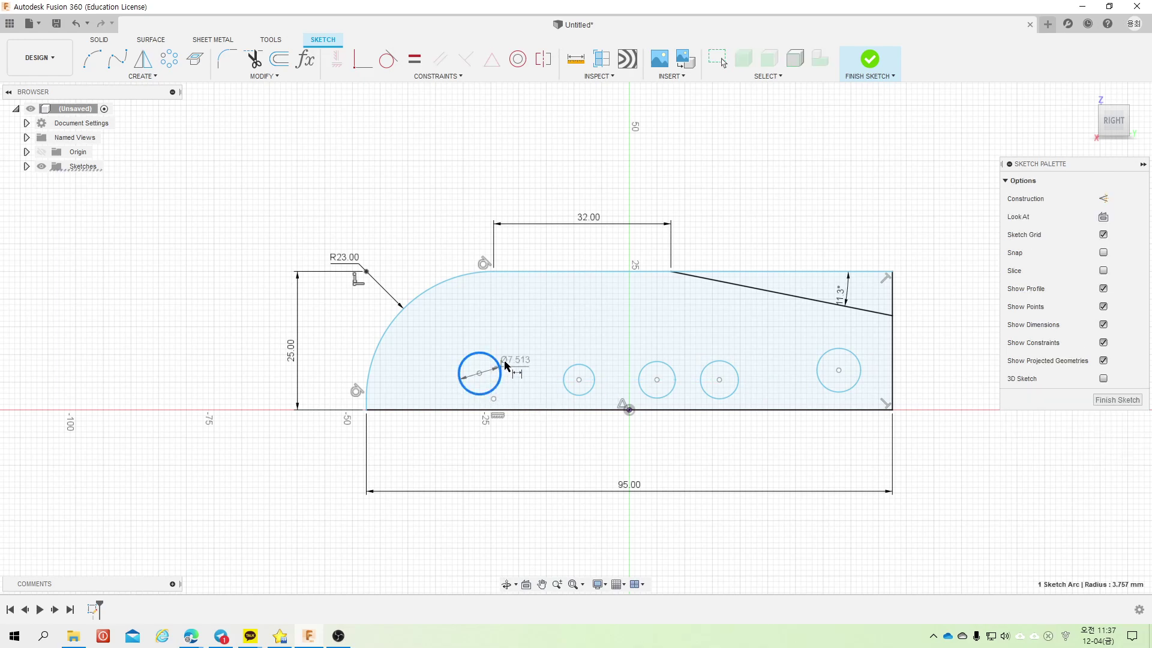
pyautogui.click(505, 353)
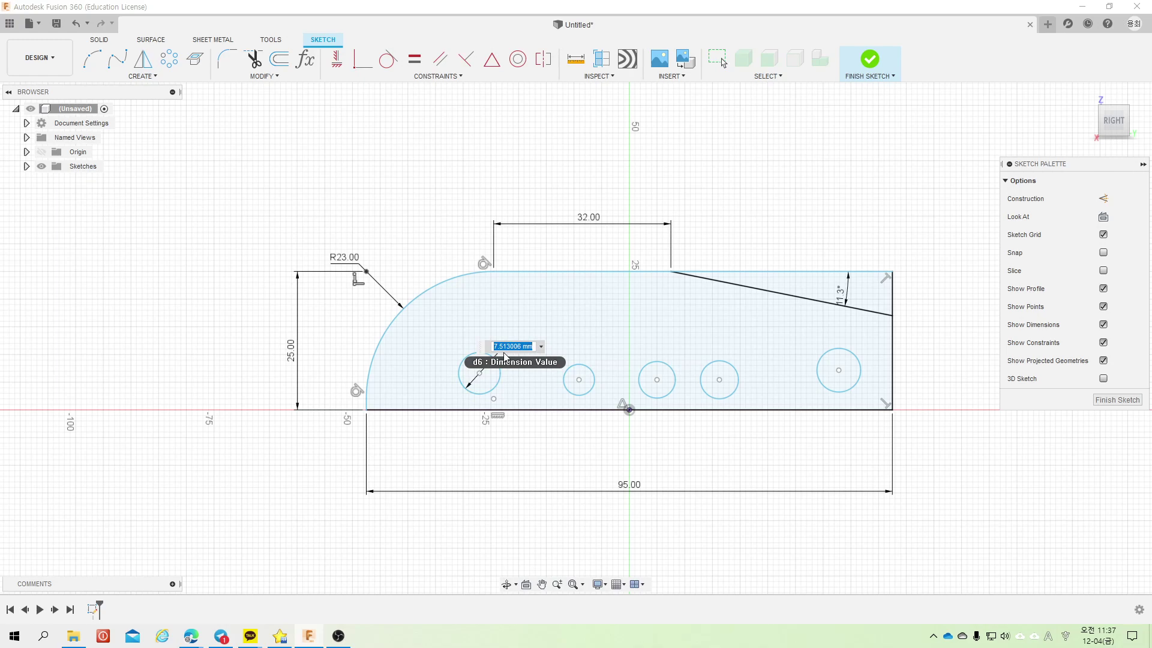
# Step: Set the front circle to Ø6, link the rear circle to it, and make the middle circle Ø4
pyautogui.write('6')
pyautogui.press('Return')
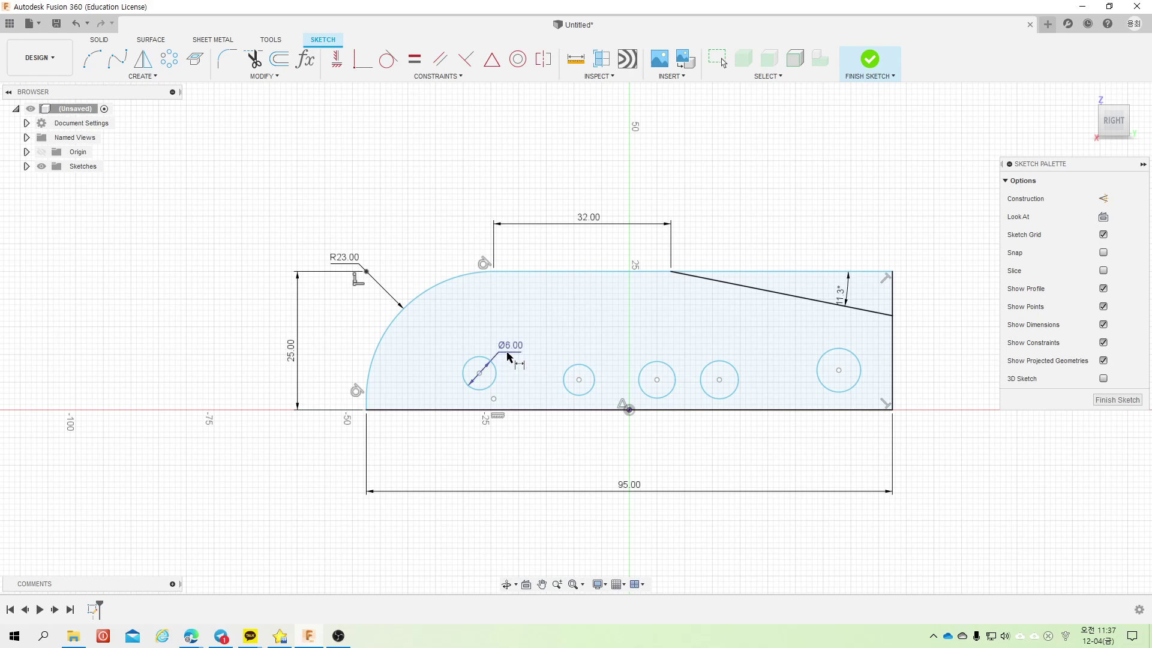
pyautogui.click(853, 362)
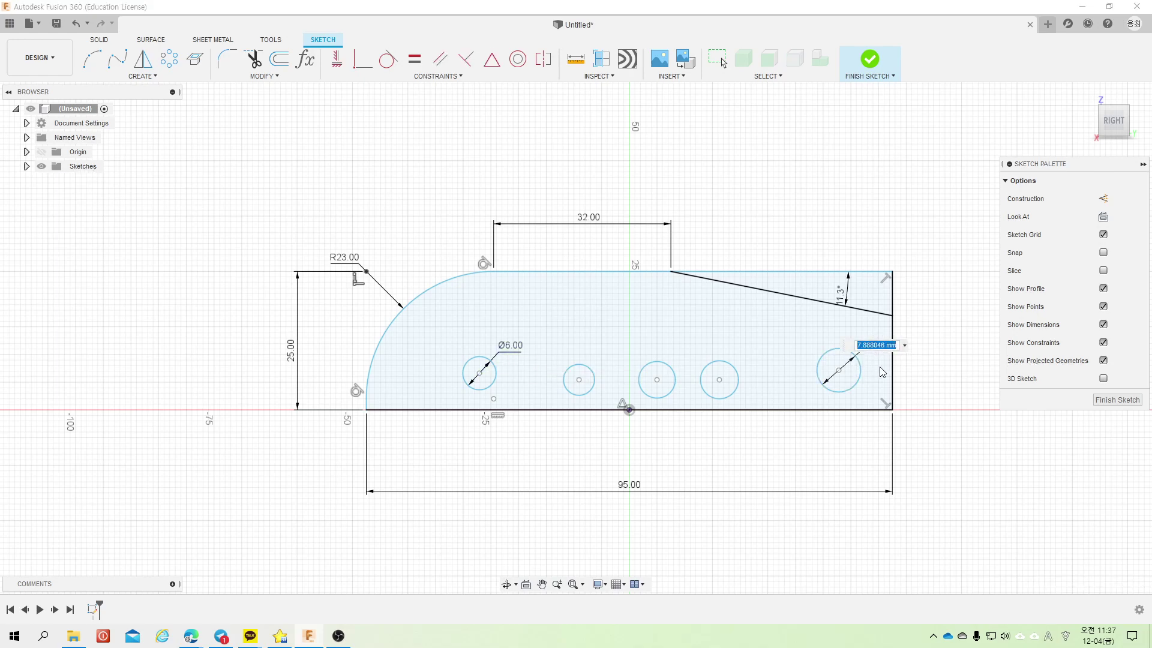
pyautogui.write('D6')
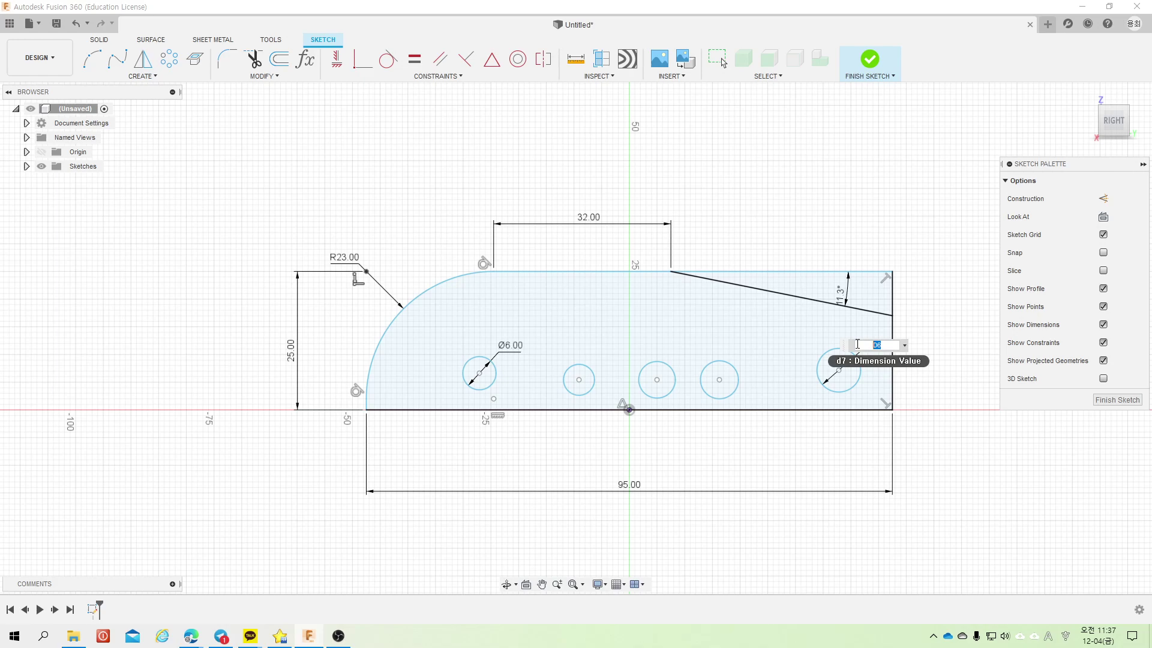
pyautogui.press('Return')
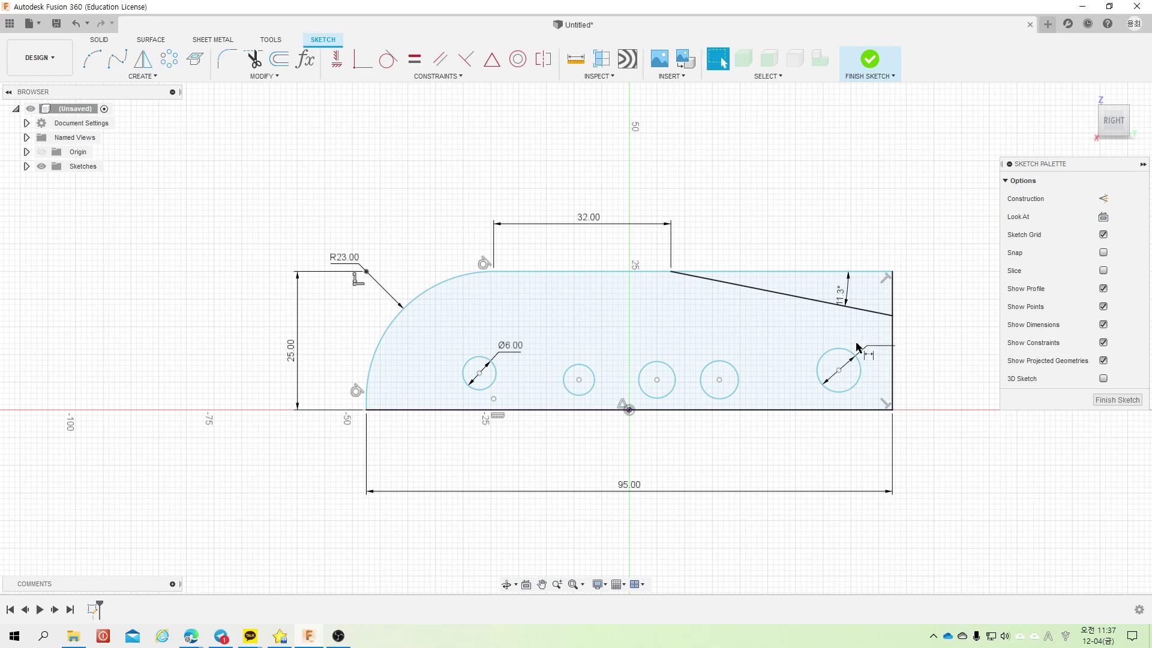
pyautogui.click(590, 390)
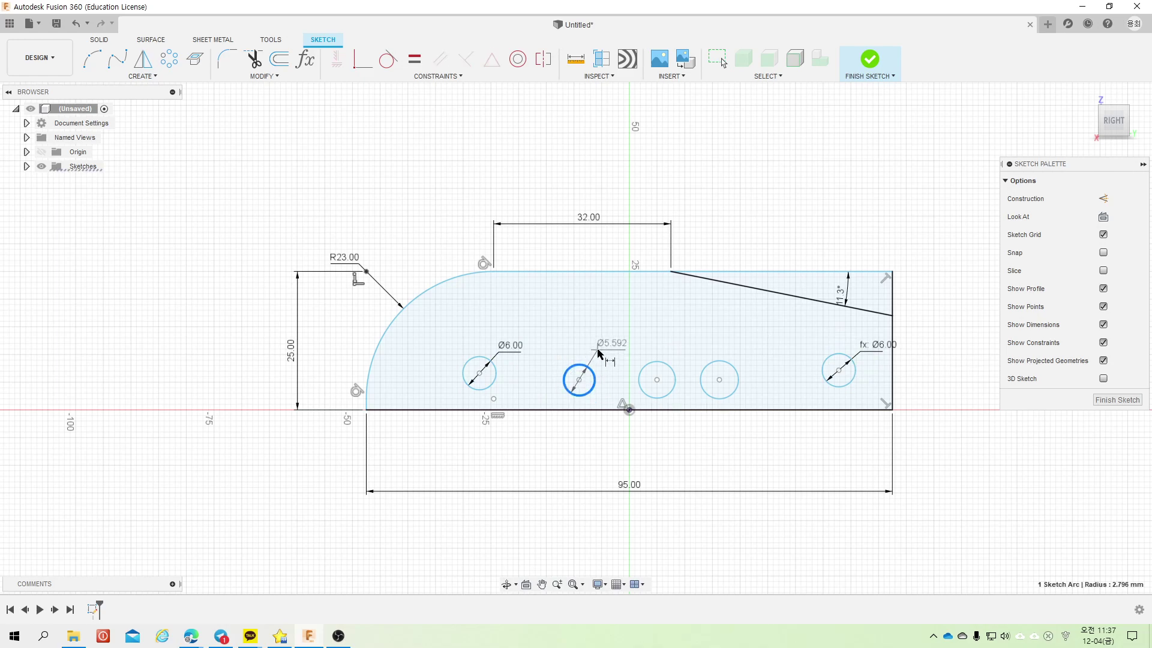
pyautogui.click(611, 382)
pyautogui.write('4')
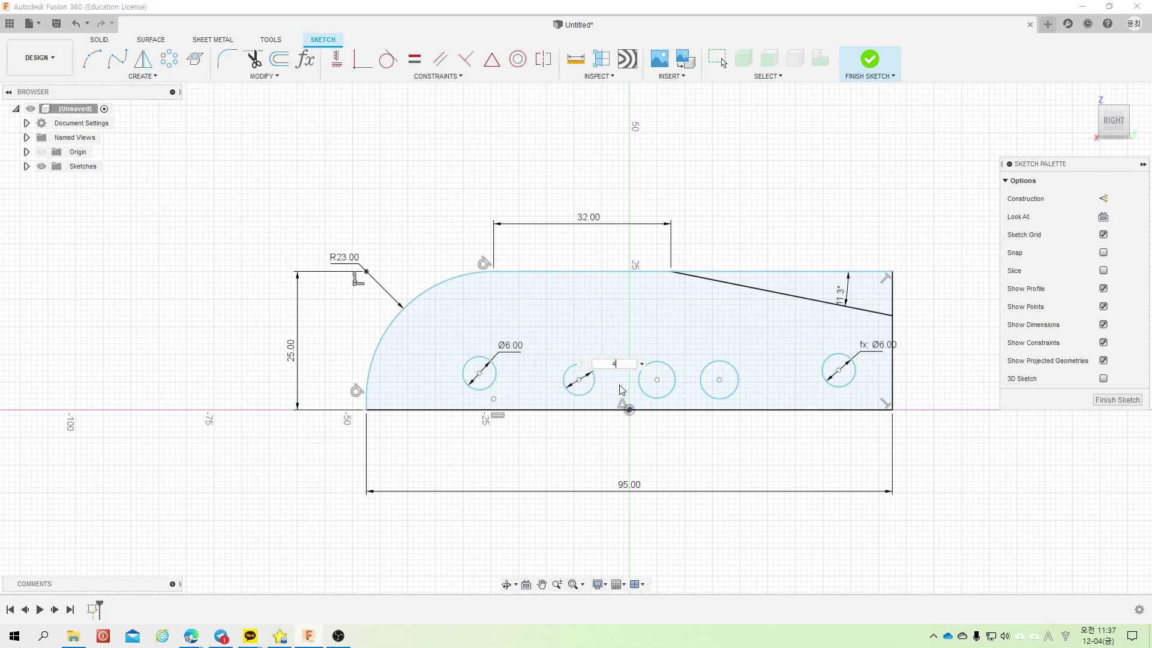
pyautogui.press('Return')
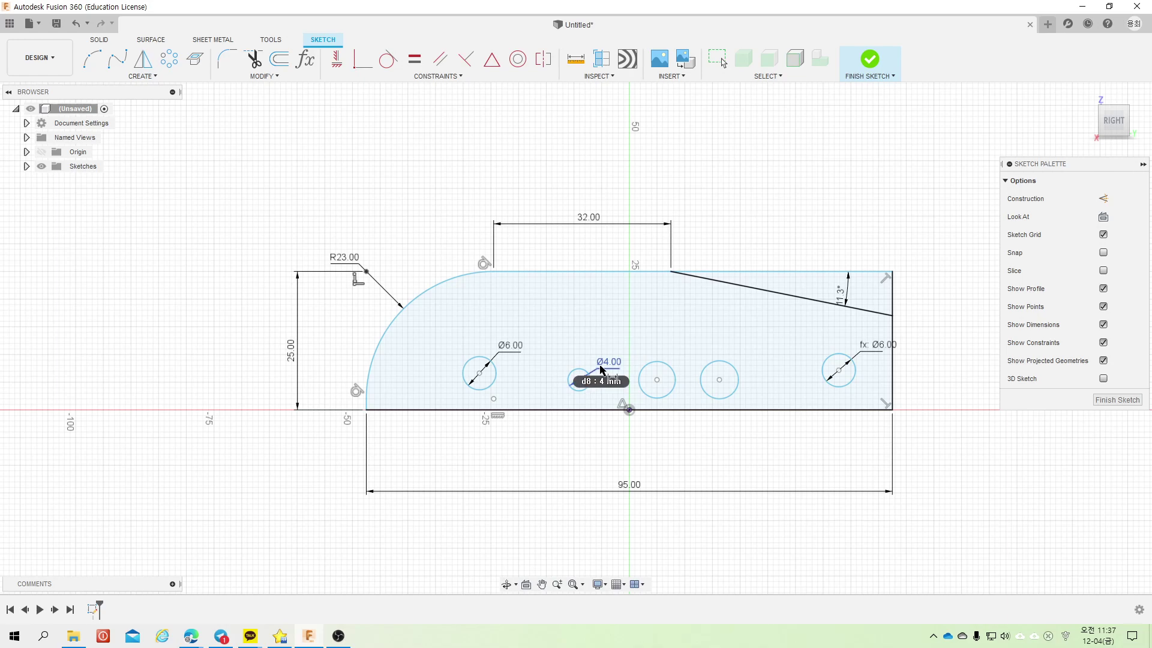
# Step: Link the third and fourth circles' diameters to the 4 mm d8 dimension
pyautogui.click(639, 378)
pyautogui.click(677, 360)
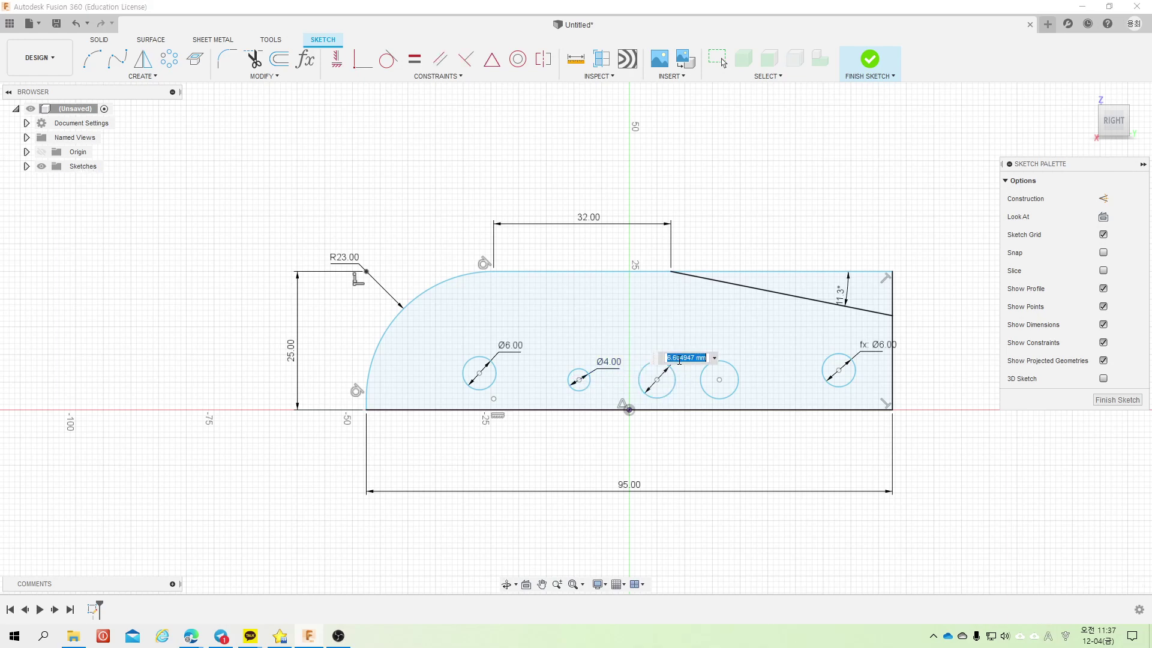
pyautogui.write('d8')
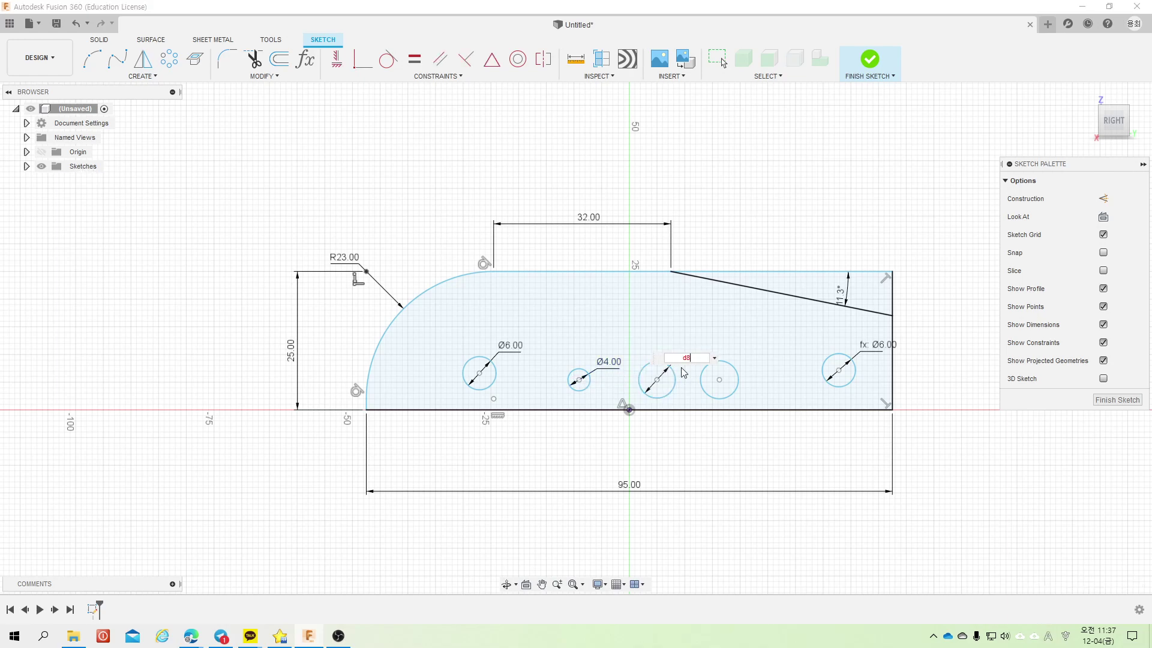
pyautogui.press('Return')
pyautogui.click(733, 390)
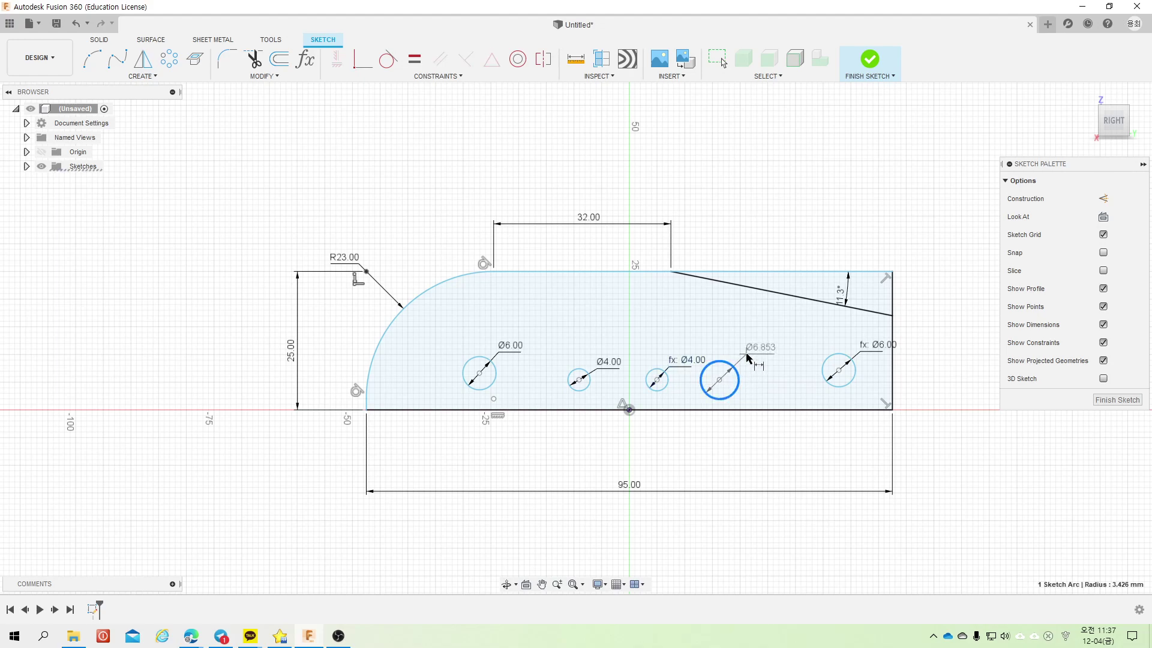
pyautogui.click(747, 360)
pyautogui.write('d8')
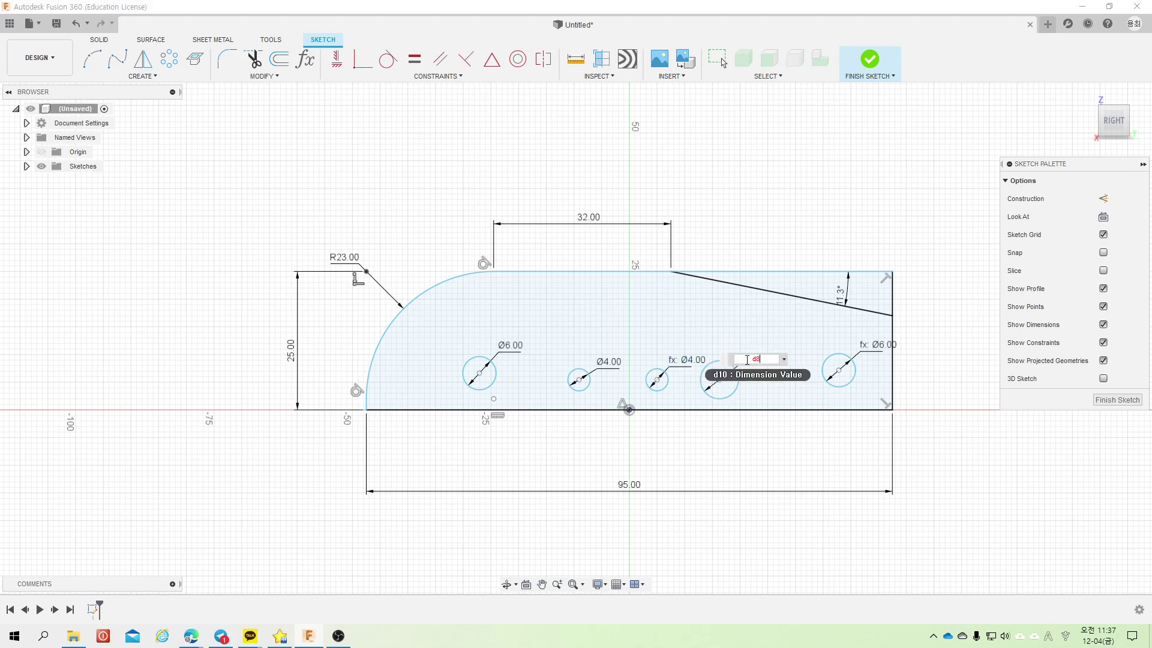
pyautogui.press('Return')
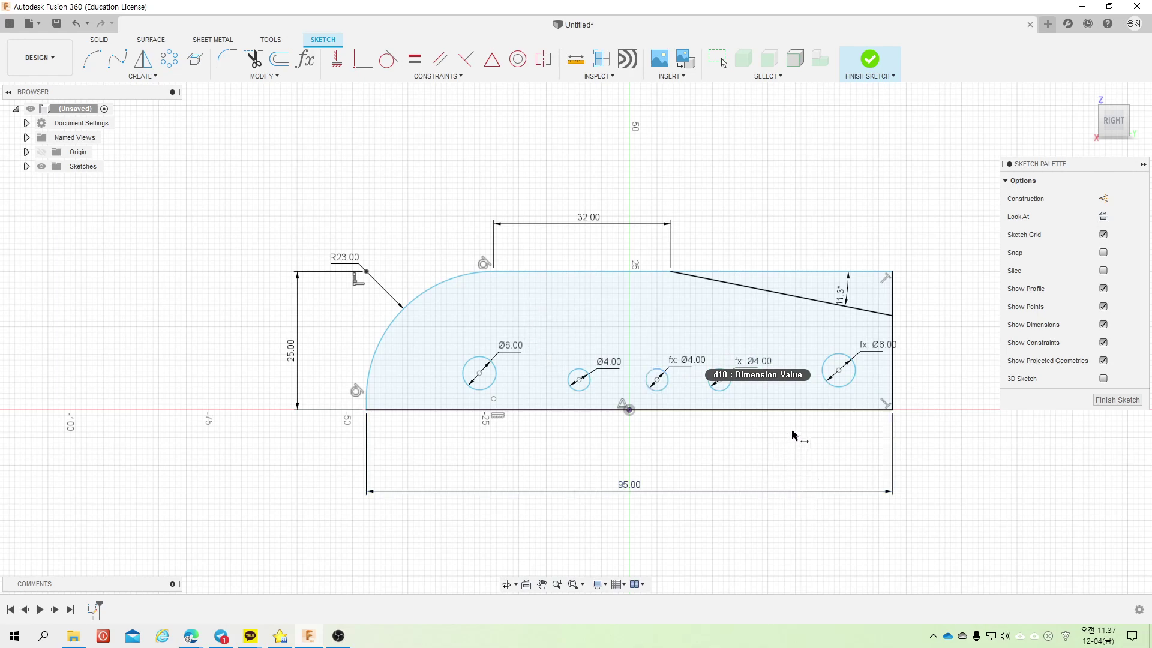
pyautogui.click(840, 373)
# Step: Place the rear circle 7 mm from the rear edge and 20 mm from the fourth circle
pyautogui.click(893, 385)
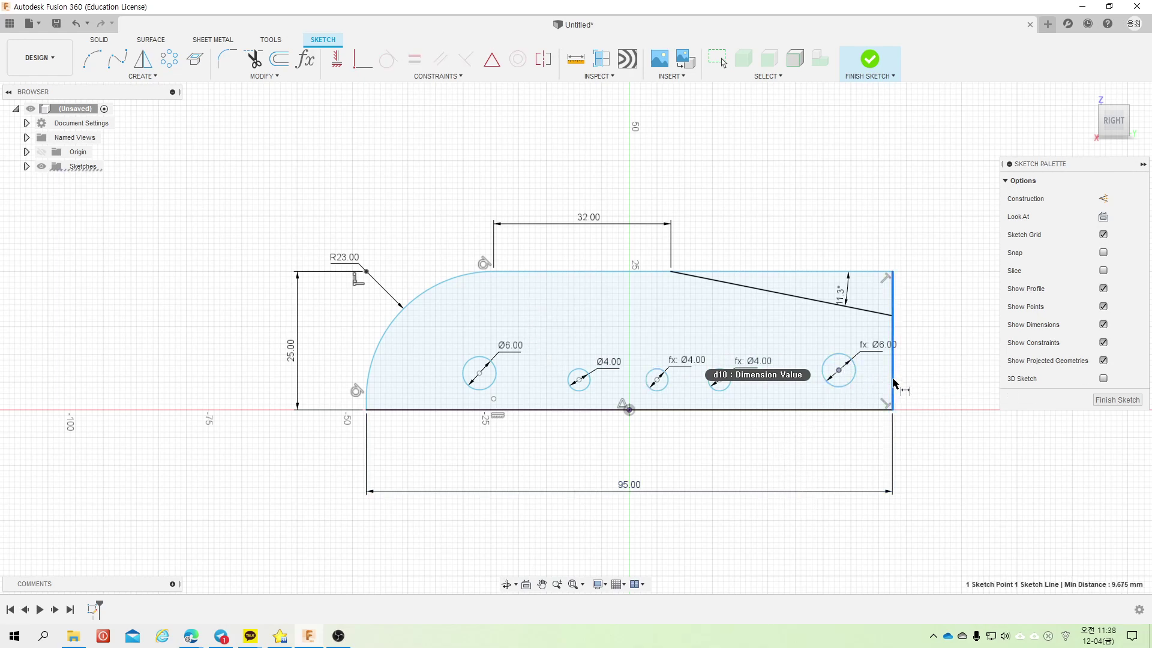
pyautogui.click(863, 470)
pyautogui.write('7')
pyautogui.press('Return')
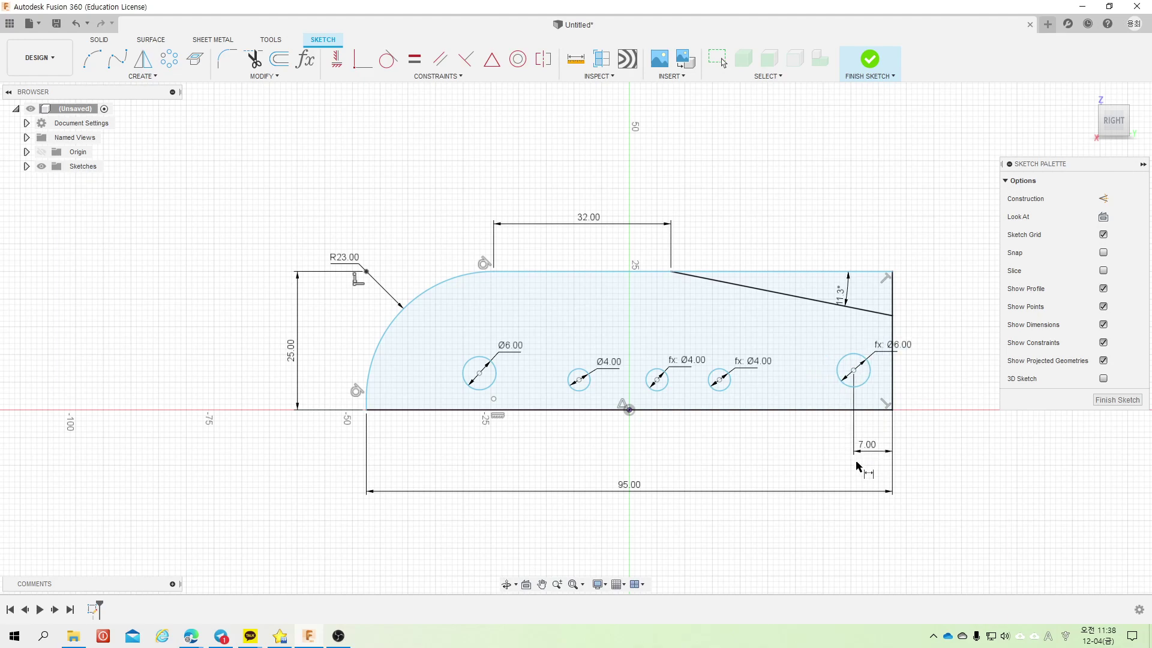
pyautogui.click(720, 380)
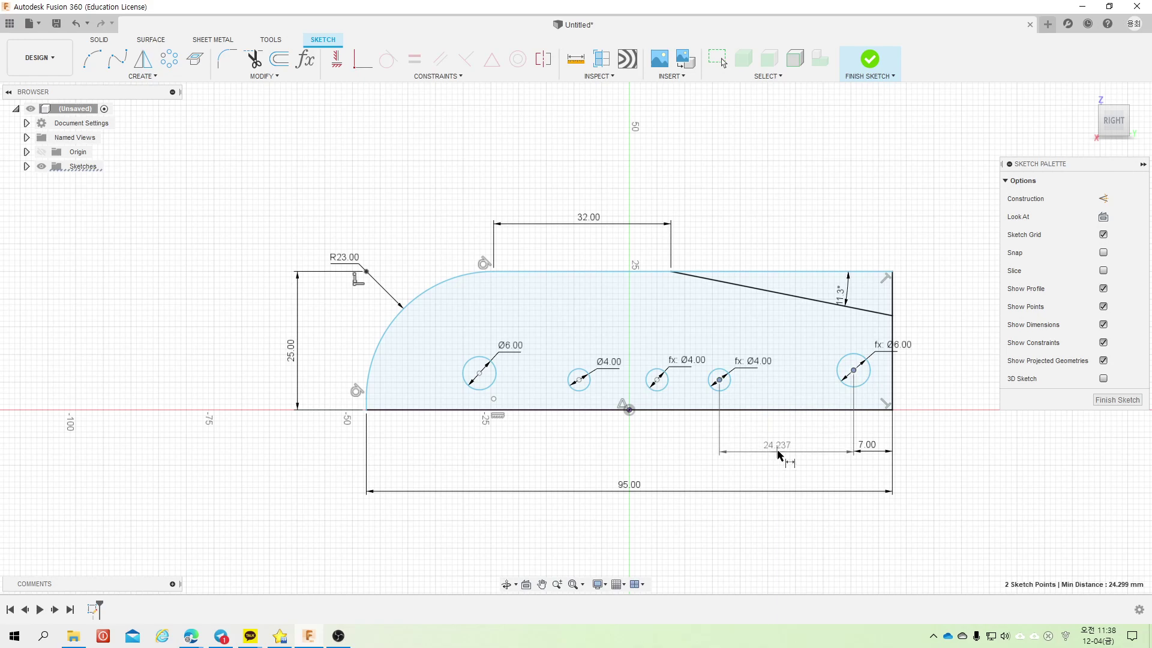
pyautogui.click(778, 457)
pyautogui.write('20')
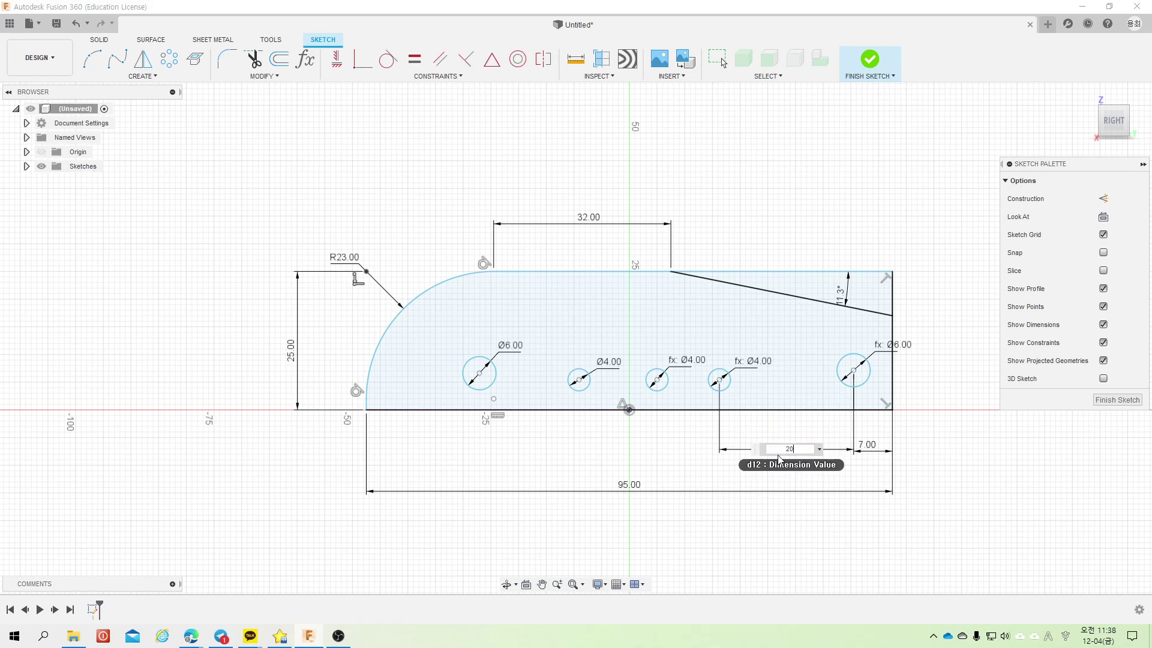
pyautogui.press('Return')
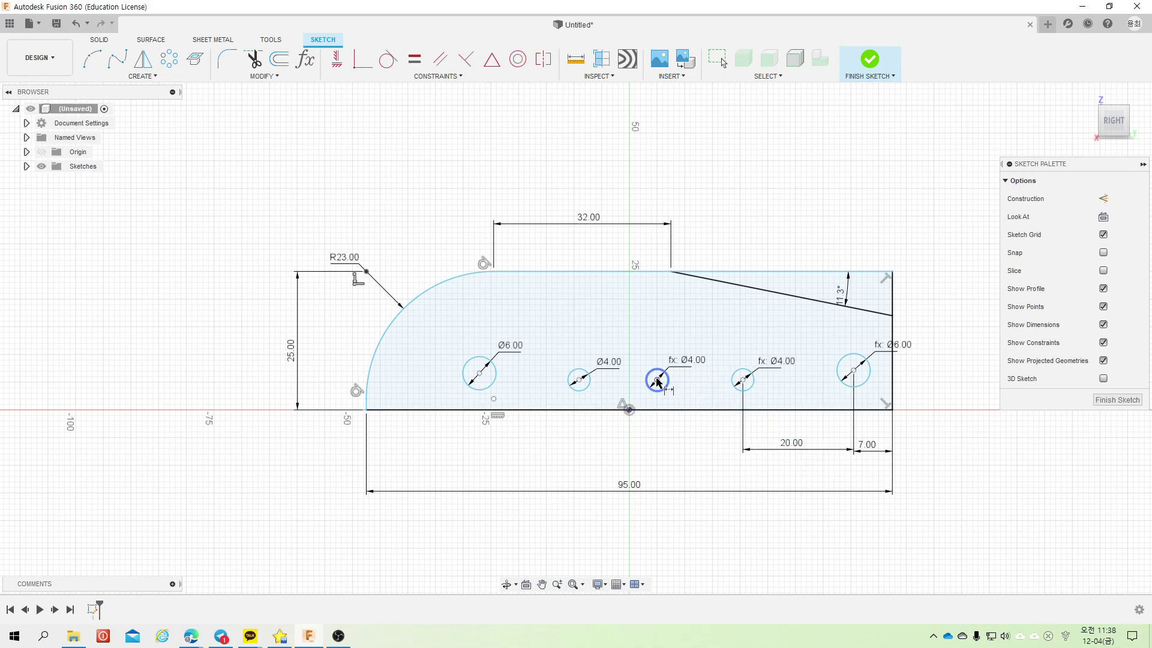
# Step: Space the third and fourth hole centres 17.5 mm apart
pyautogui.click(657, 379)
pyautogui.click(743, 379)
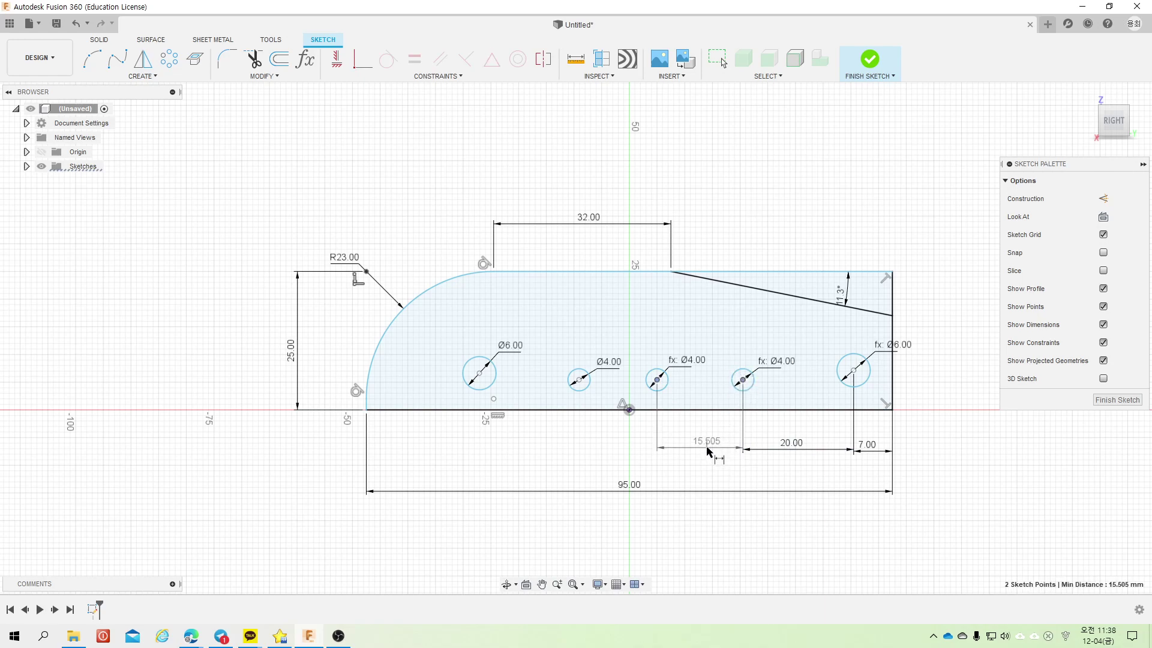
pyautogui.click(700, 450)
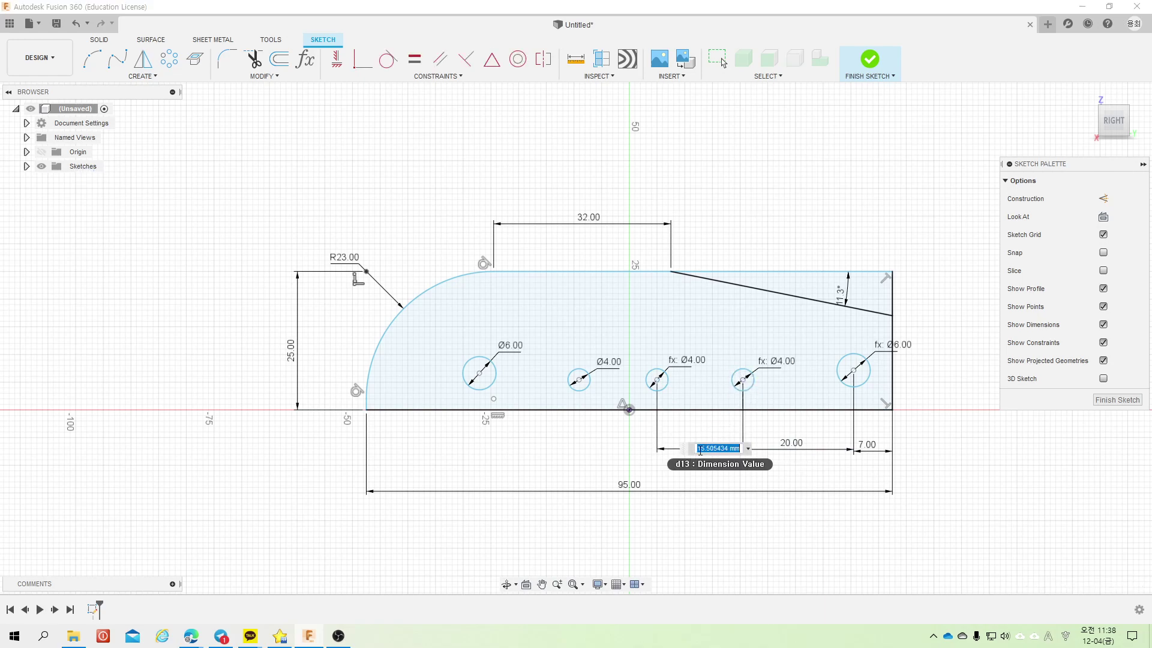
pyautogui.write('17.')
pyautogui.write('5')
pyautogui.press('Return')
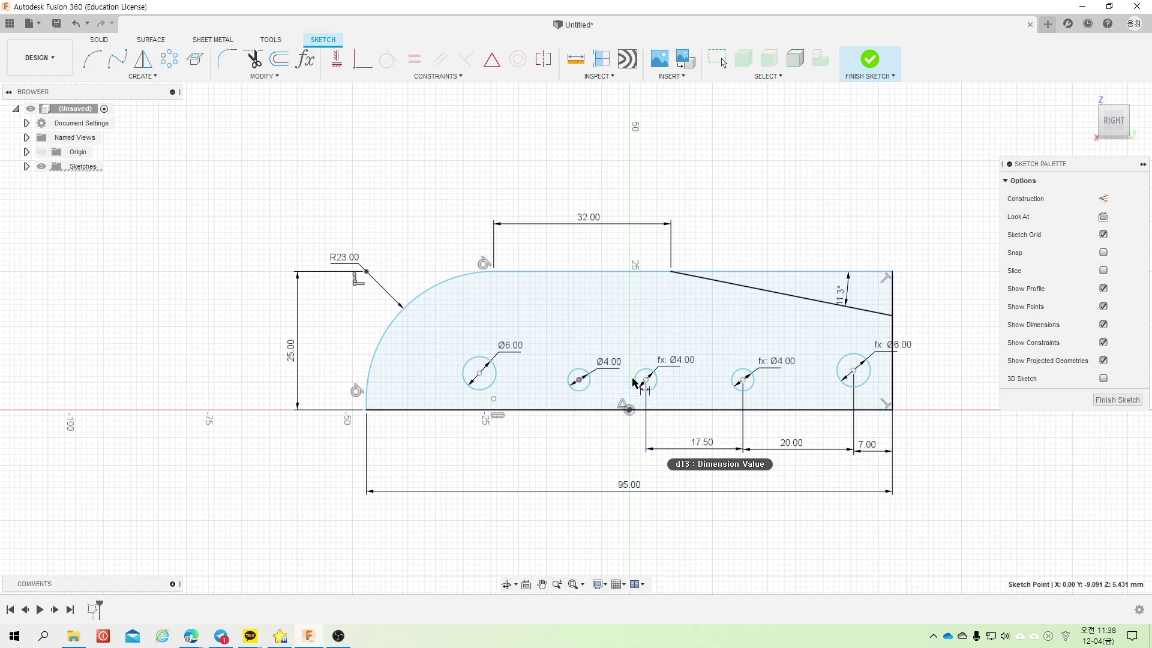
# Step: Space the second and third hole centres 17.5 mm apart, fixing a mistyped 117.5
pyautogui.click(645, 380)
pyautogui.click(579, 379)
pyautogui.click(605, 446)
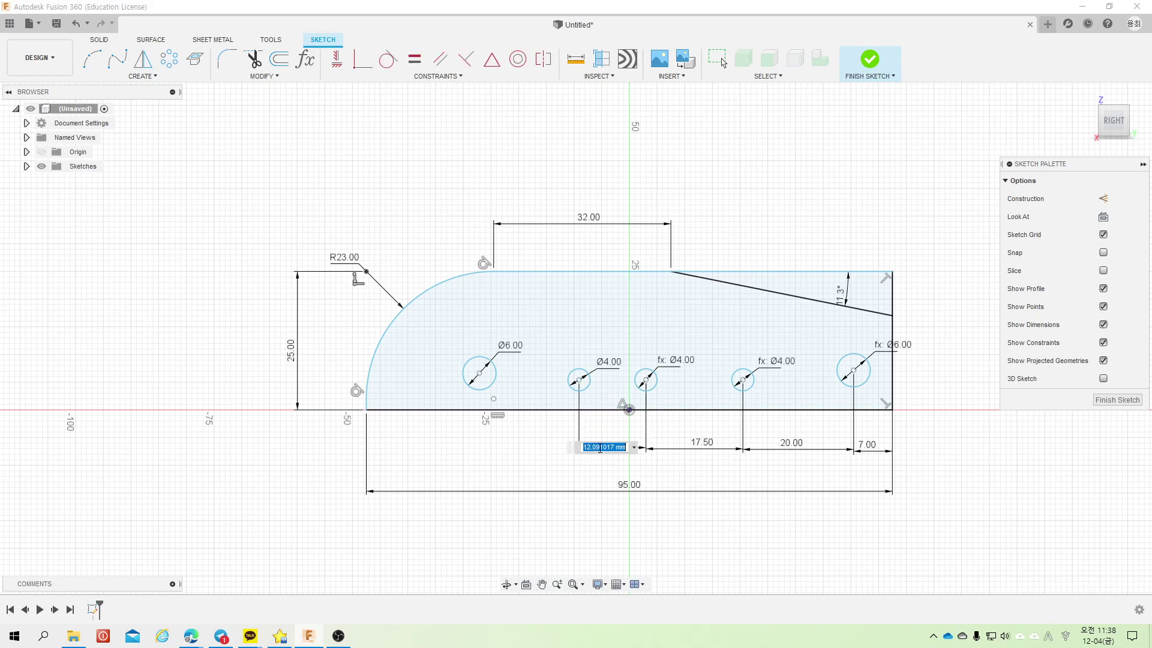
pyautogui.press('BackSpace')
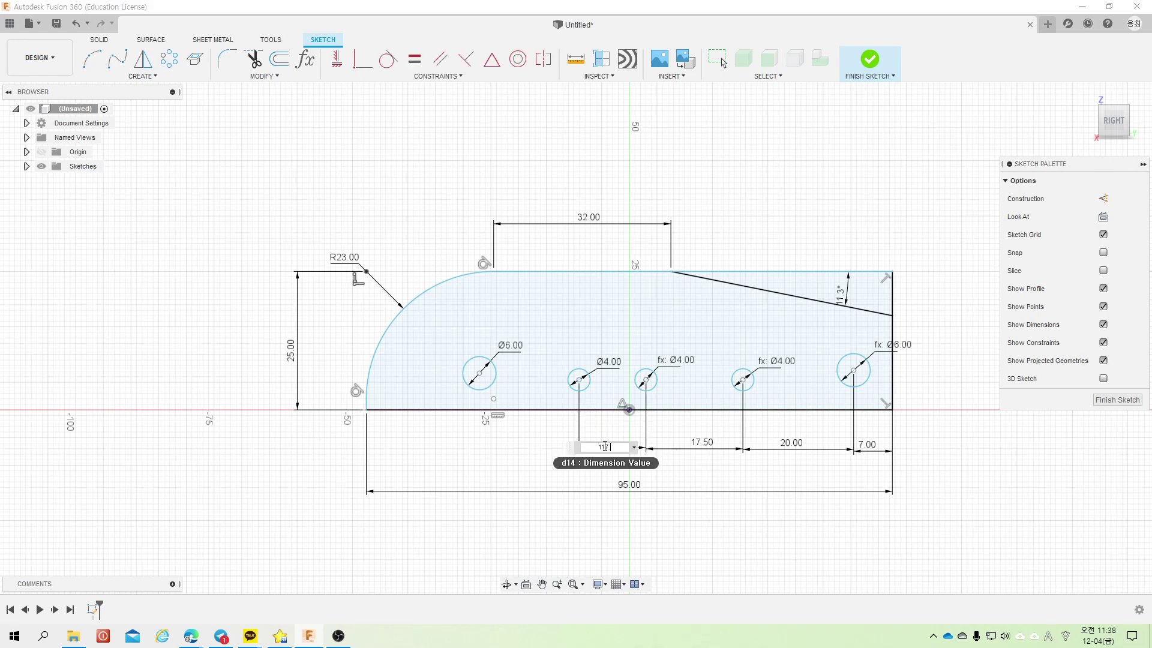
pyautogui.write('.5')
pyautogui.press('Return')
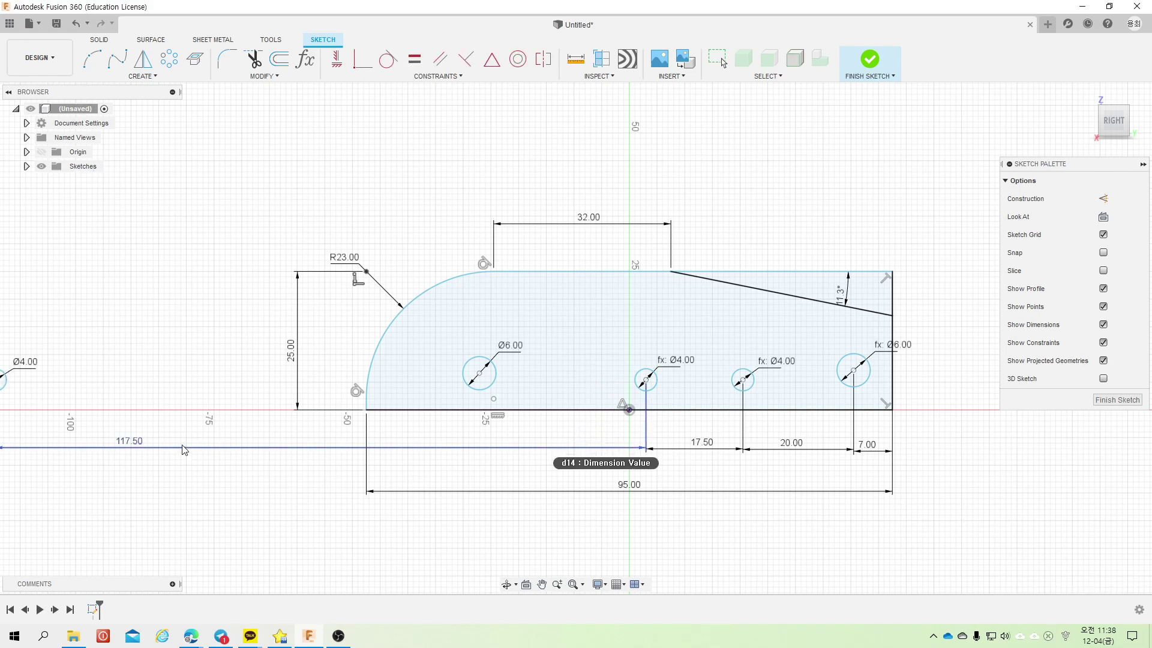
pyautogui.doubleClick(125, 444)
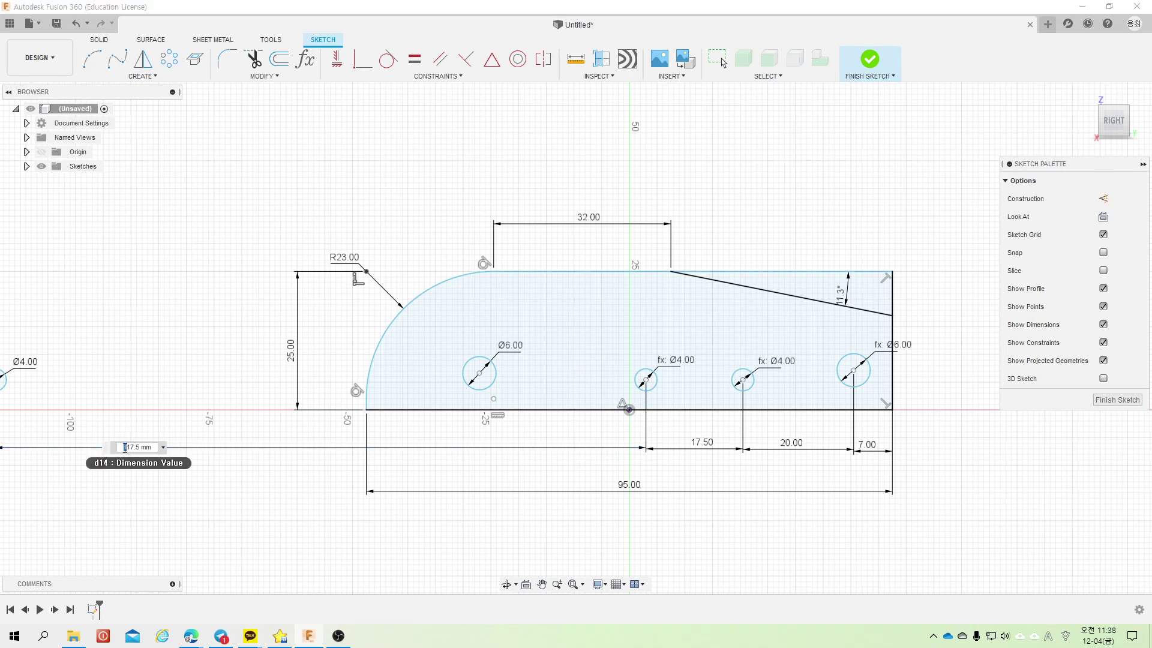
pyautogui.press('Delete')
pyautogui.press('Return')
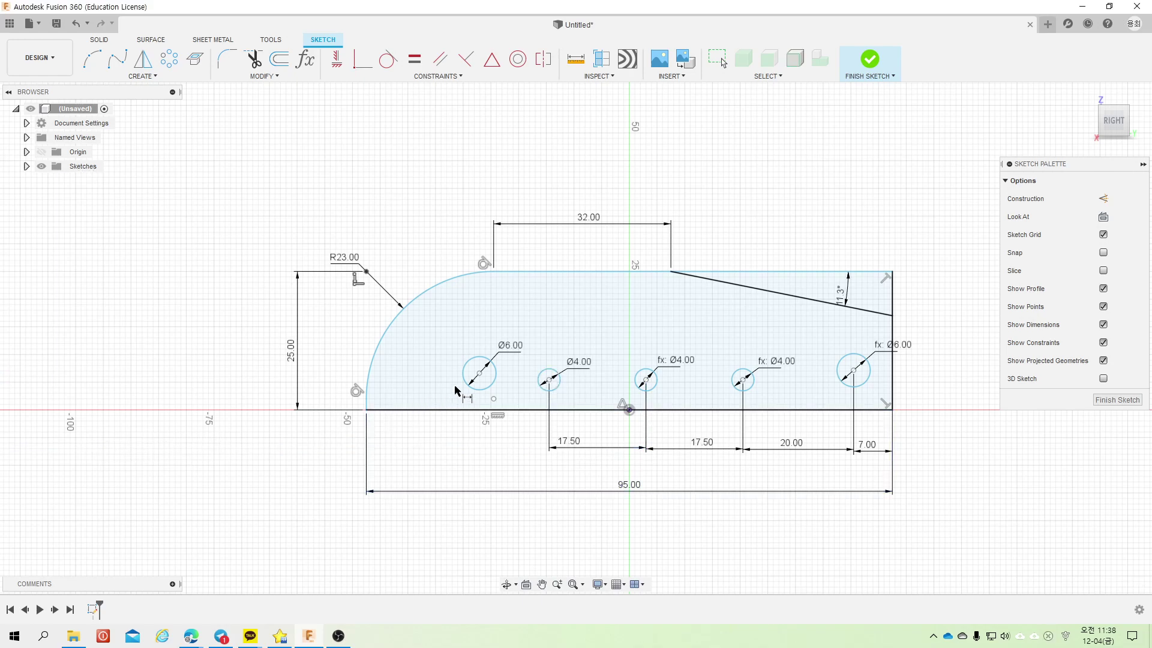
# Step: Space the front Ø6 hole 20 mm from the neighbouring Ø4 hole
pyautogui.click(479, 373)
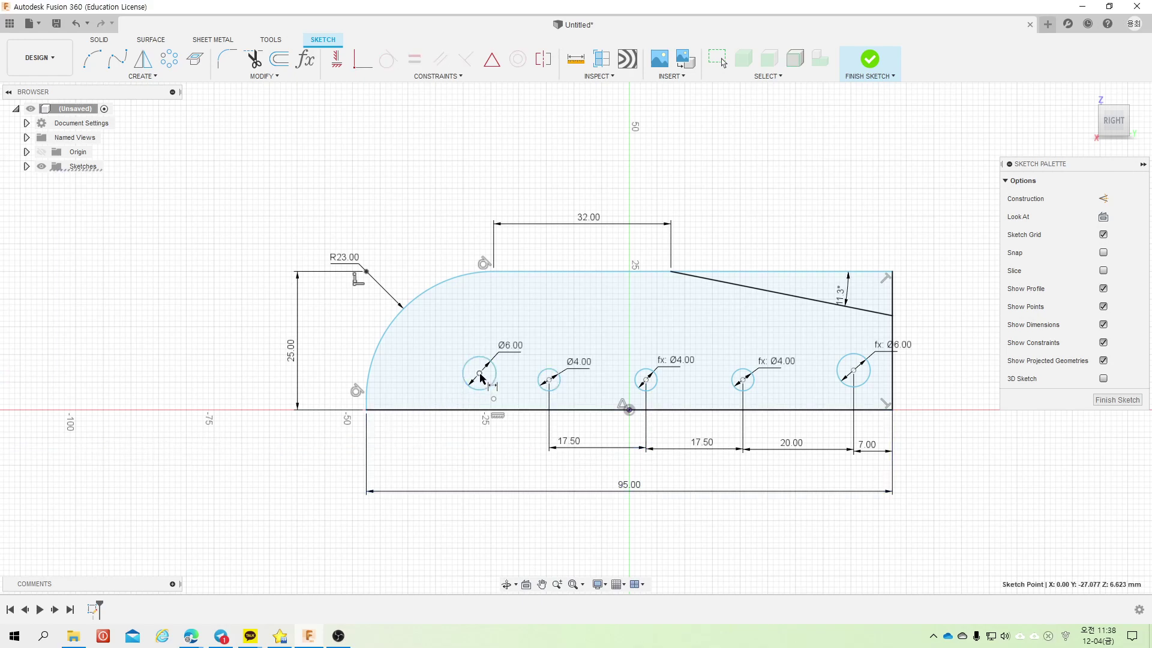
pyautogui.click(549, 379)
pyautogui.click(508, 449)
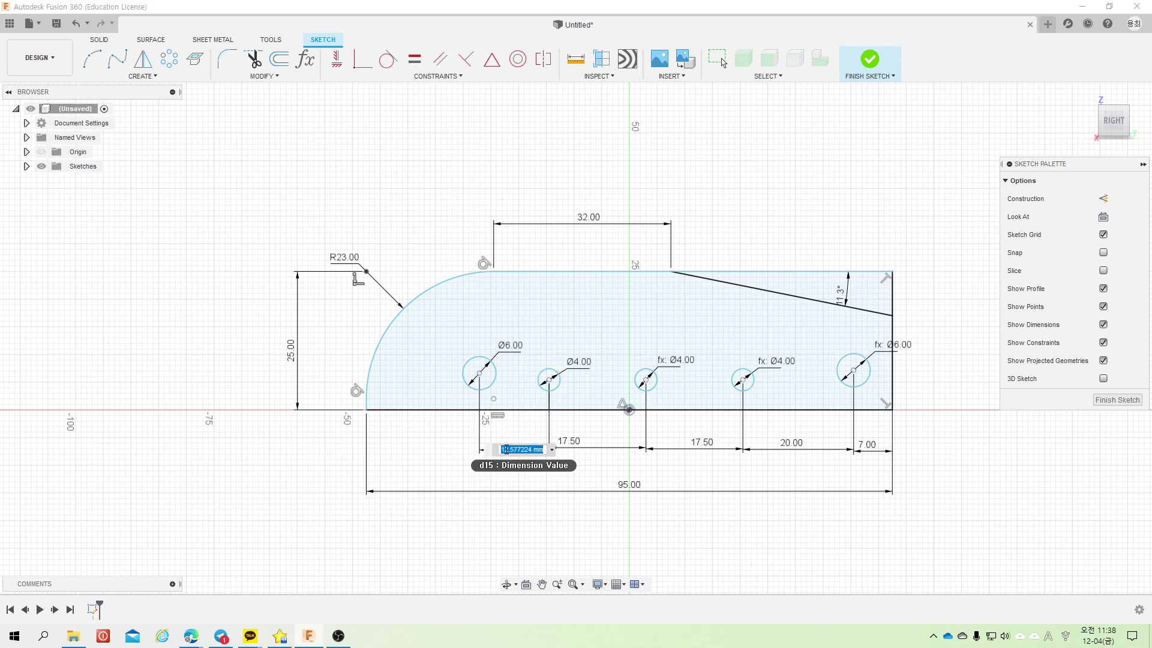
pyautogui.write('20')
pyautogui.press('Return')
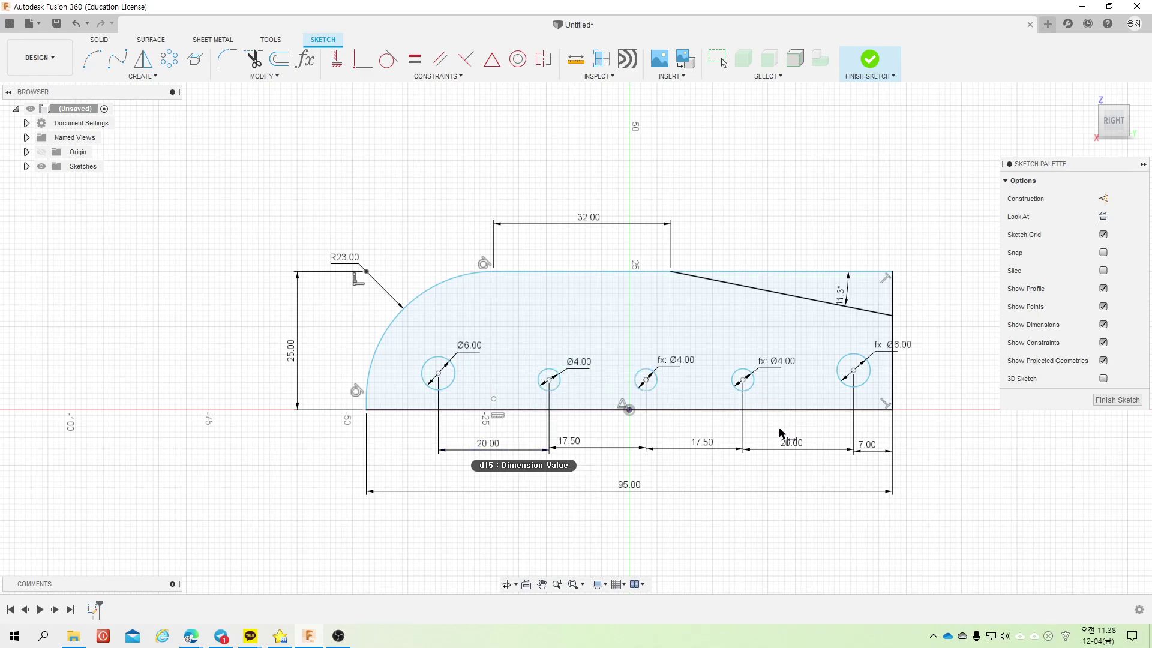
# Step: Put the rear Ø6 hole 5 mm above the bottom edge and level the front Ø6 hole with it
pyautogui.click(869, 411)
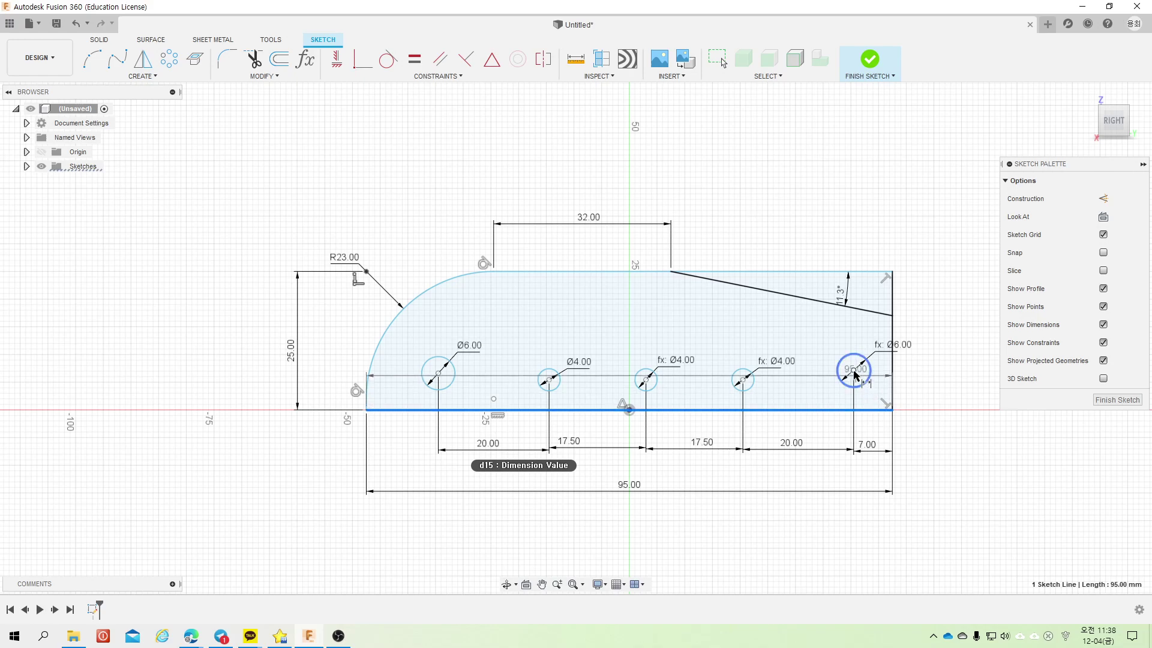
pyautogui.click(853, 370)
pyautogui.click(935, 405)
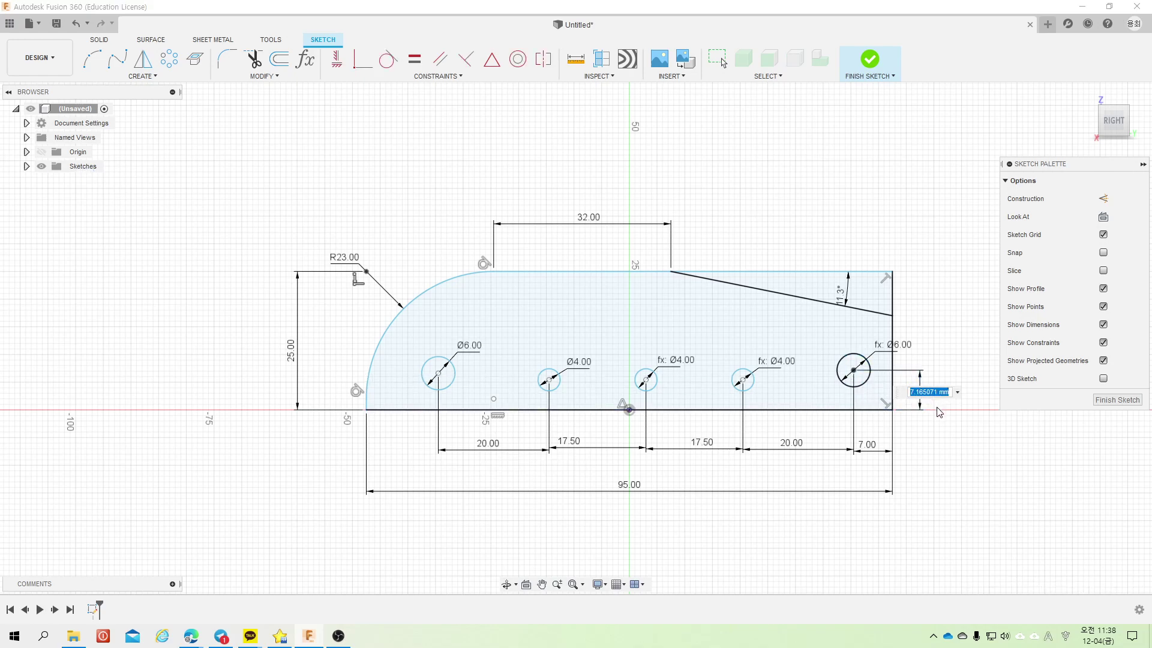
pyautogui.write('5')
pyautogui.press('Return')
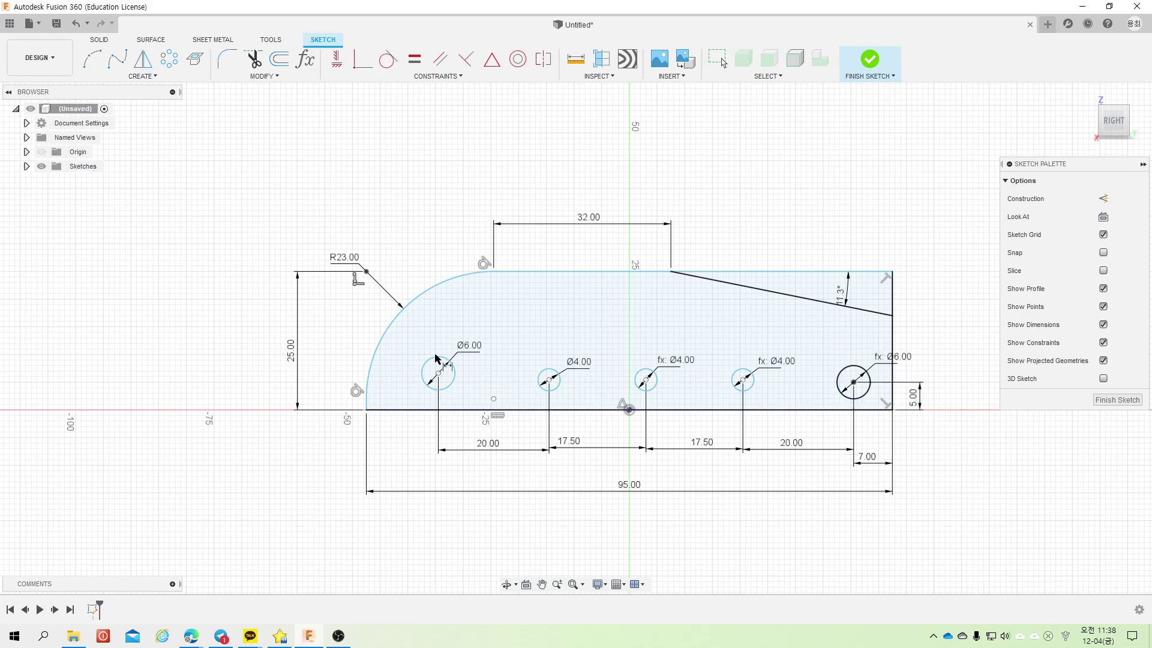
pyautogui.click(339, 62)
pyautogui.click(853, 382)
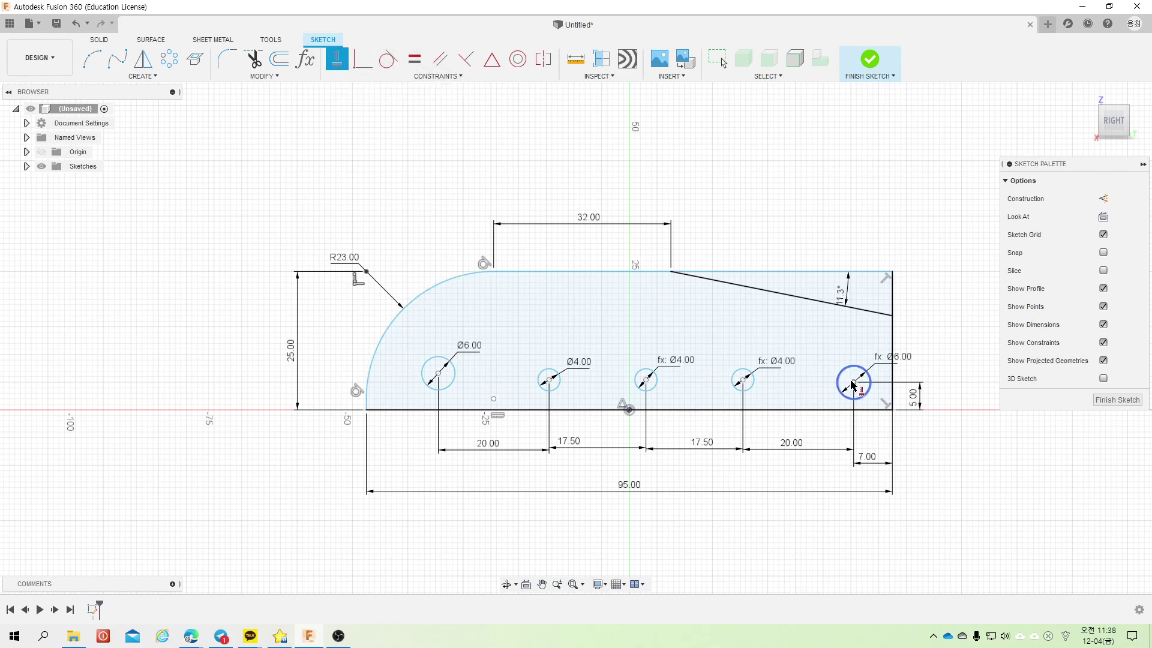
pyautogui.click(438, 376)
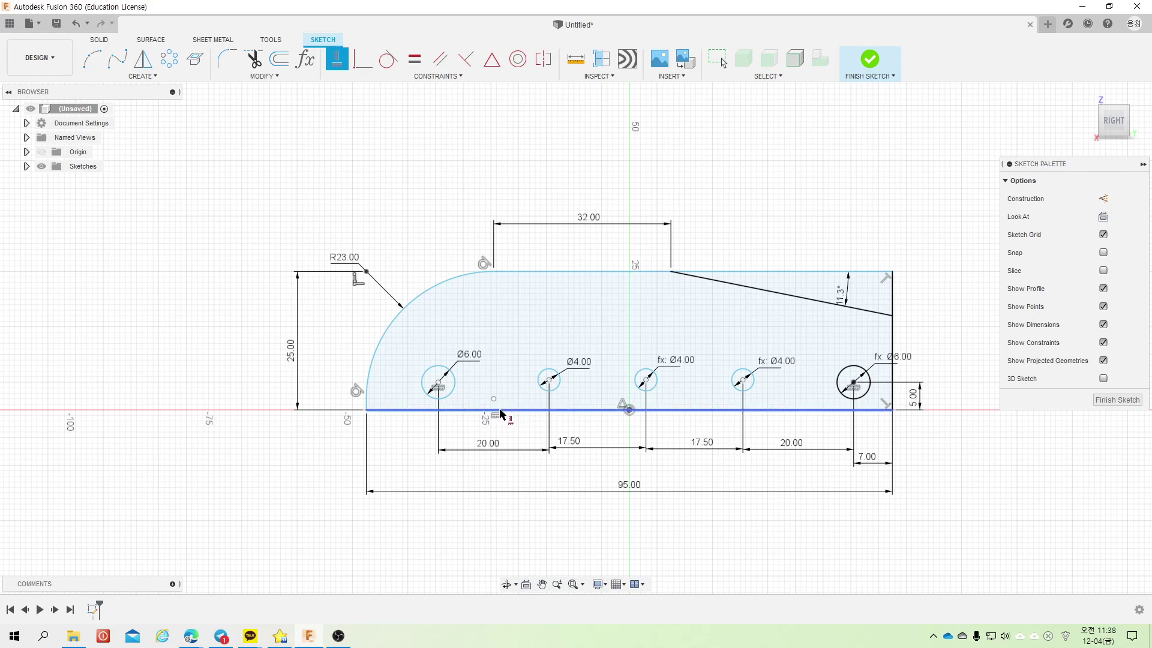
pyautogui.press('Escape')
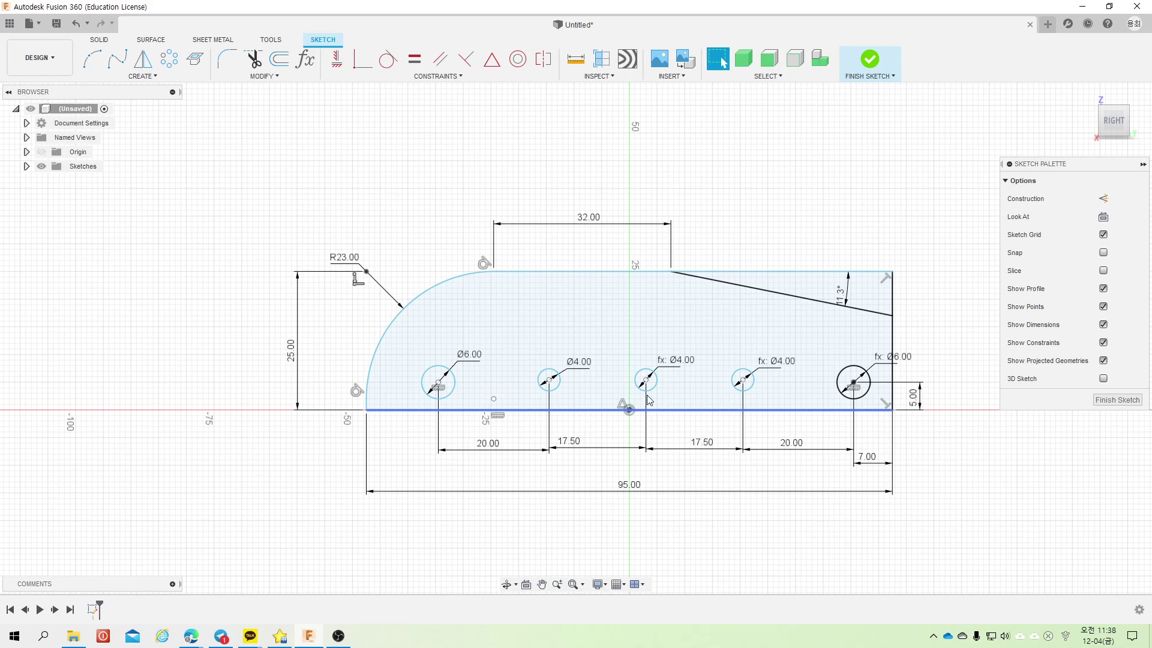
# Step: Put a Ø4 hole 4 mm above the bottom edge and level the Ø4 hole centres
pyautogui.press('d')
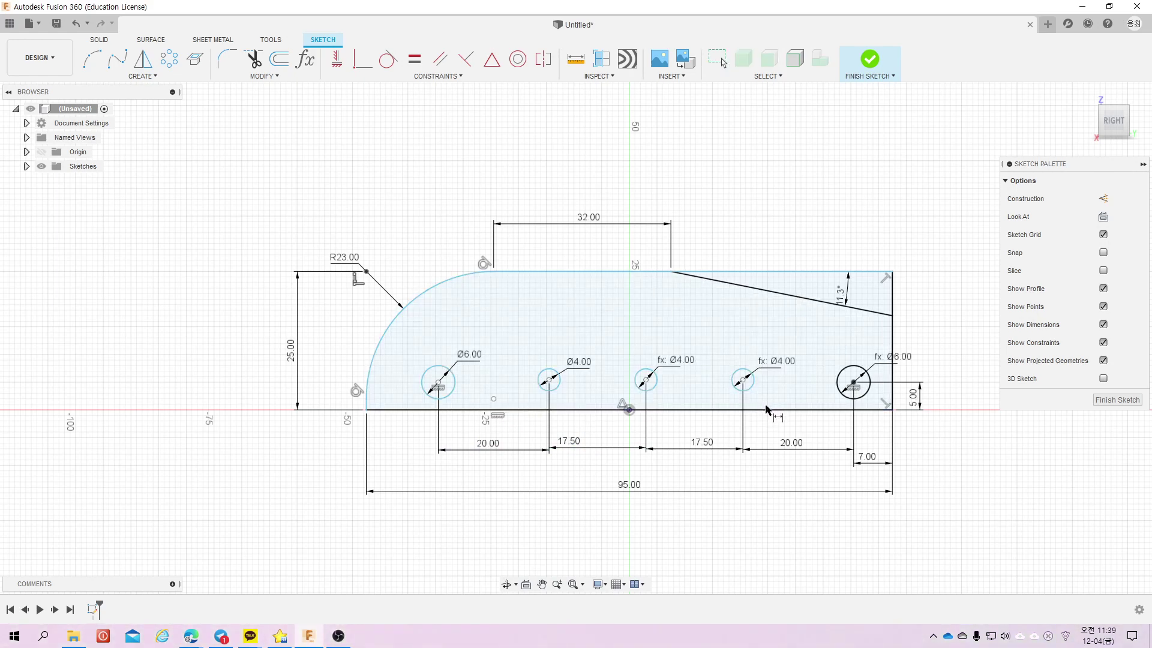
pyautogui.click(766, 409)
pyautogui.click(744, 380)
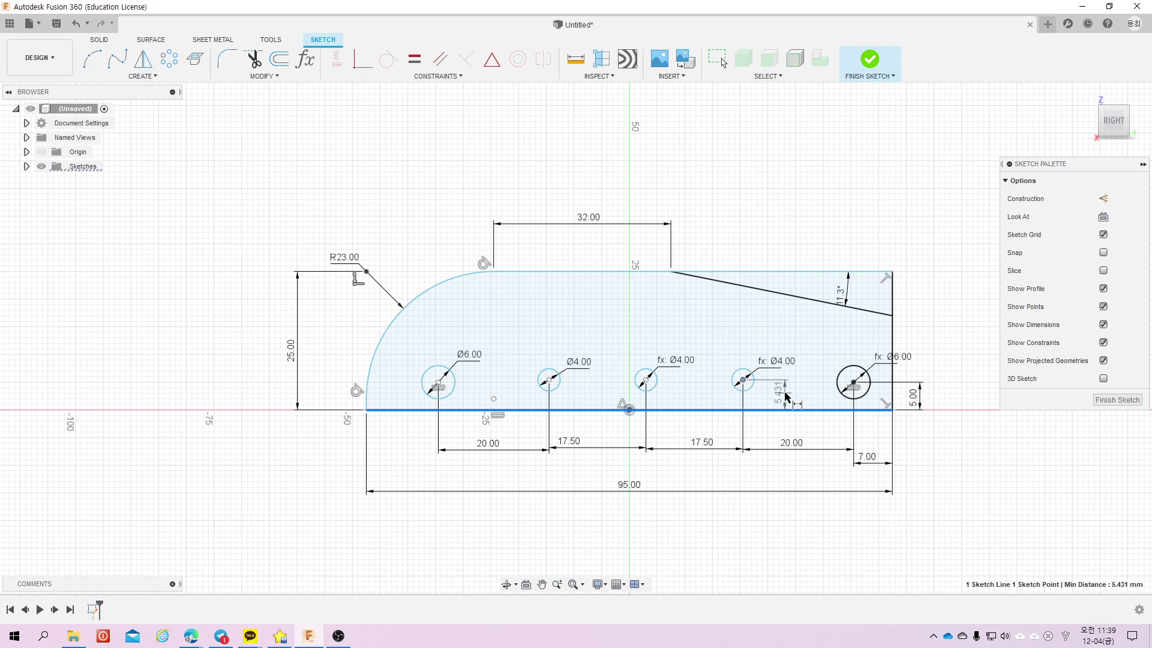
pyautogui.click(791, 395)
pyautogui.write('4')
pyautogui.press('Return')
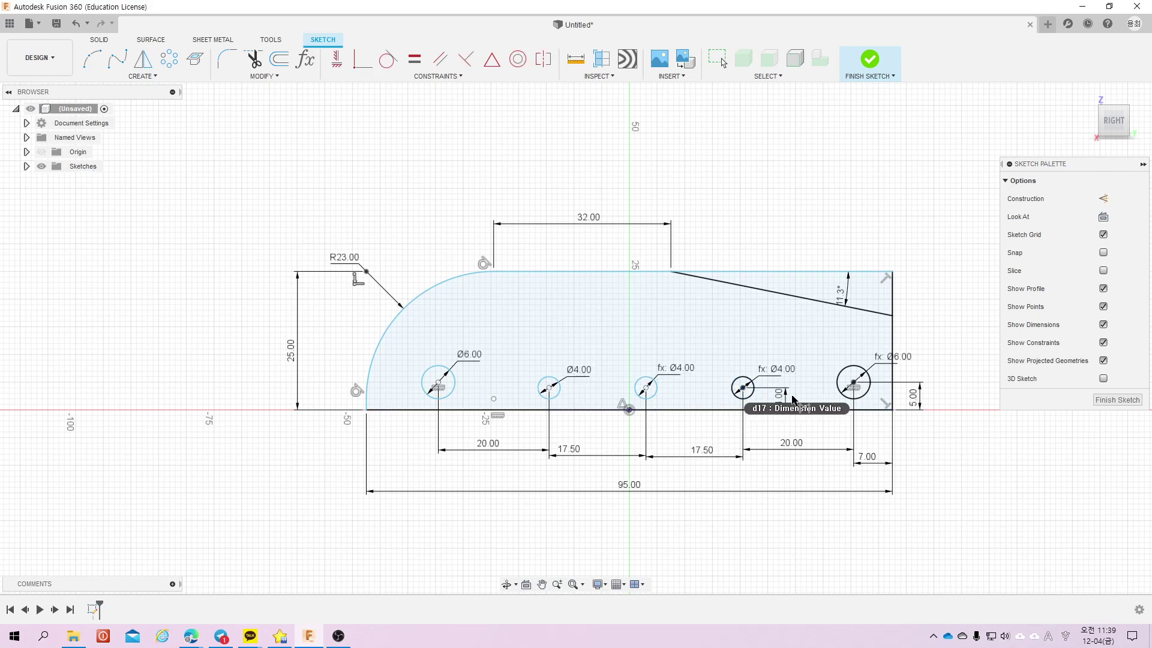
pyautogui.click(336, 59)
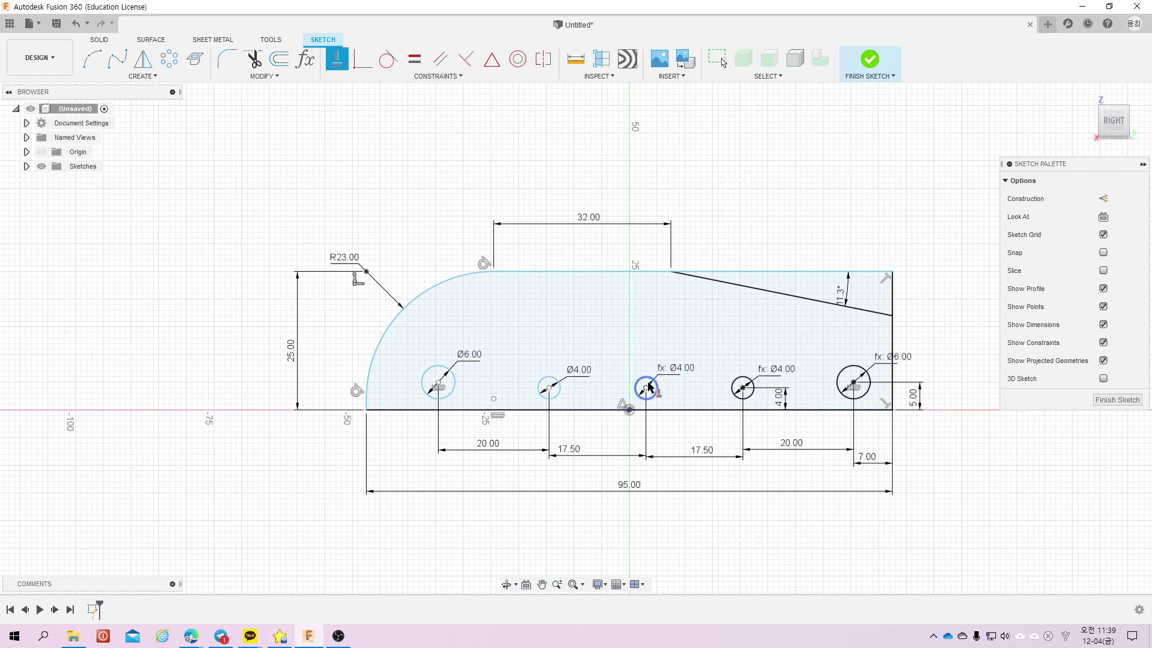
pyautogui.click(549, 388)
pyautogui.click(645, 387)
pyautogui.press('Escape')
pyautogui.moveTo(490, 444)
pyautogui.mouseDown()
pyautogui.moveTo(505, 460)
pyautogui.moveTo(618, 449)
pyautogui.mouseUp()
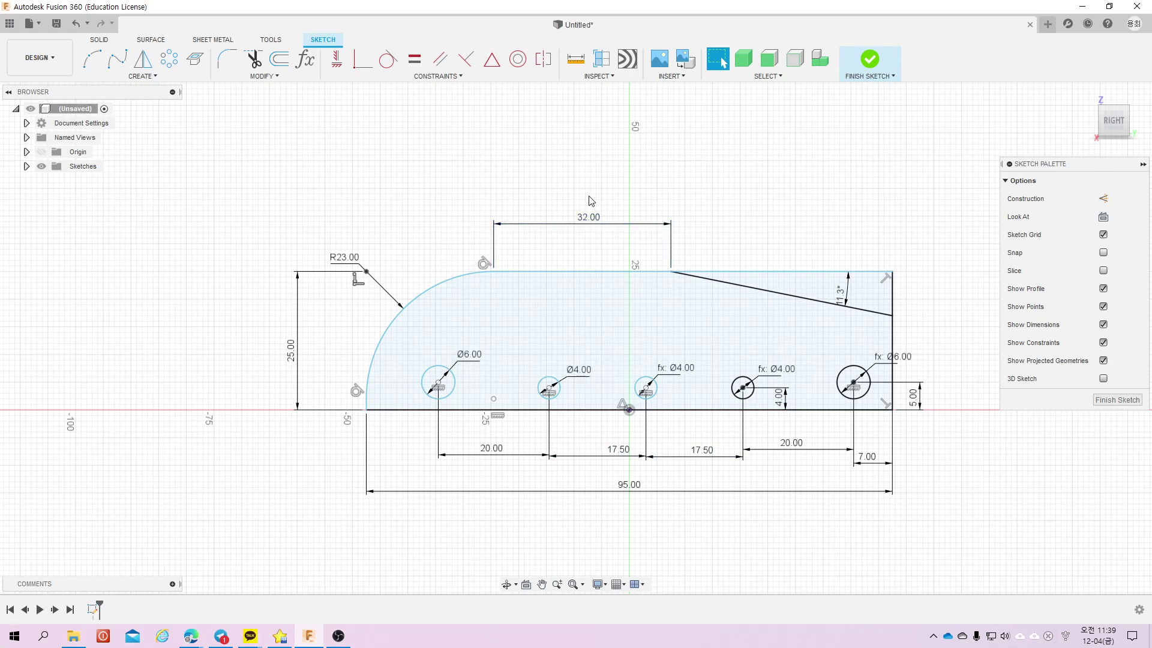
# Step: Finish the car-side sketch, then reopen Sketch1 from the browser and finish it again
pyautogui.click(871, 60)
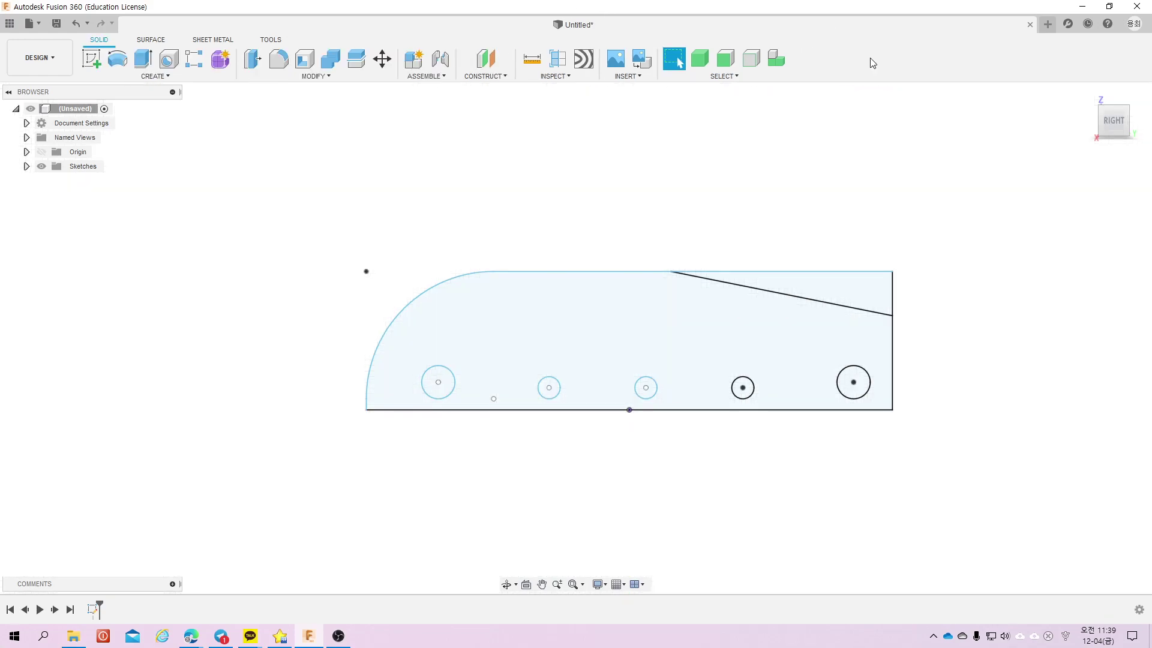
pyautogui.scroll(-1, 717, 165)
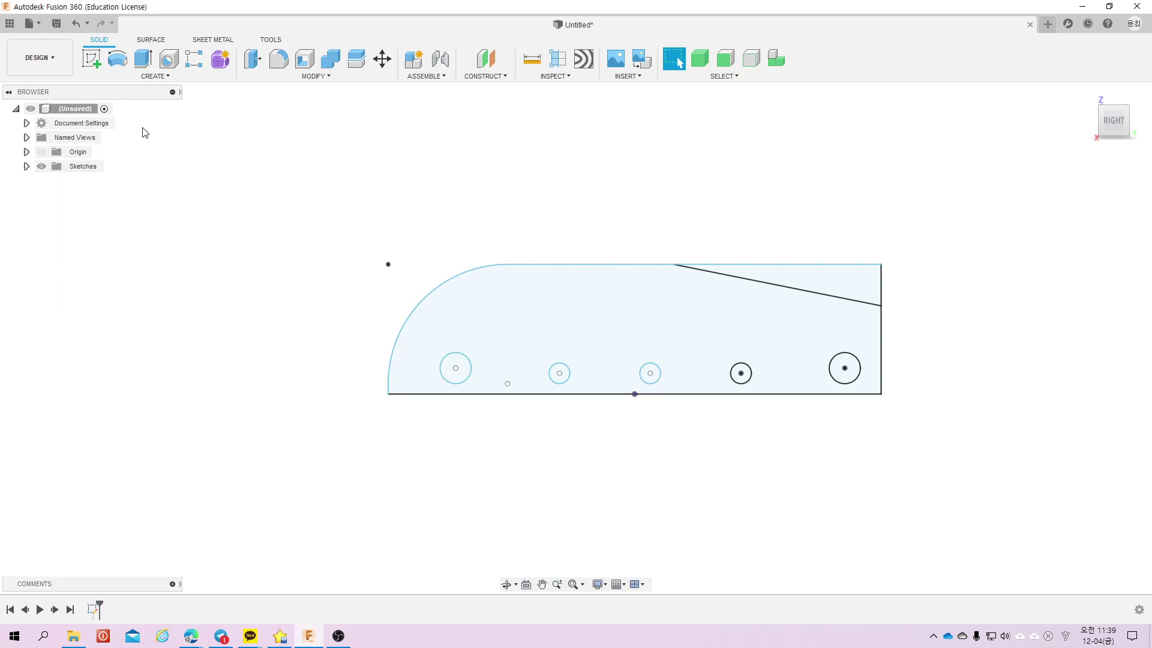
pyautogui.scroll(1, 145, 132)
pyautogui.click(26, 166)
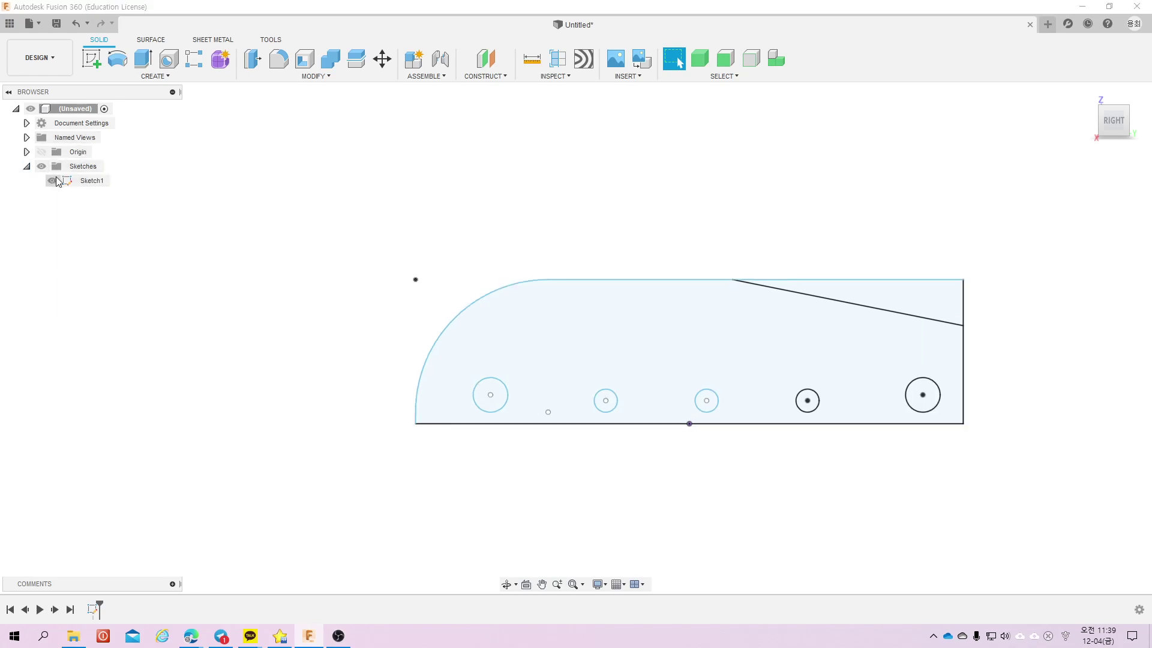
pyautogui.doubleClick(94, 181)
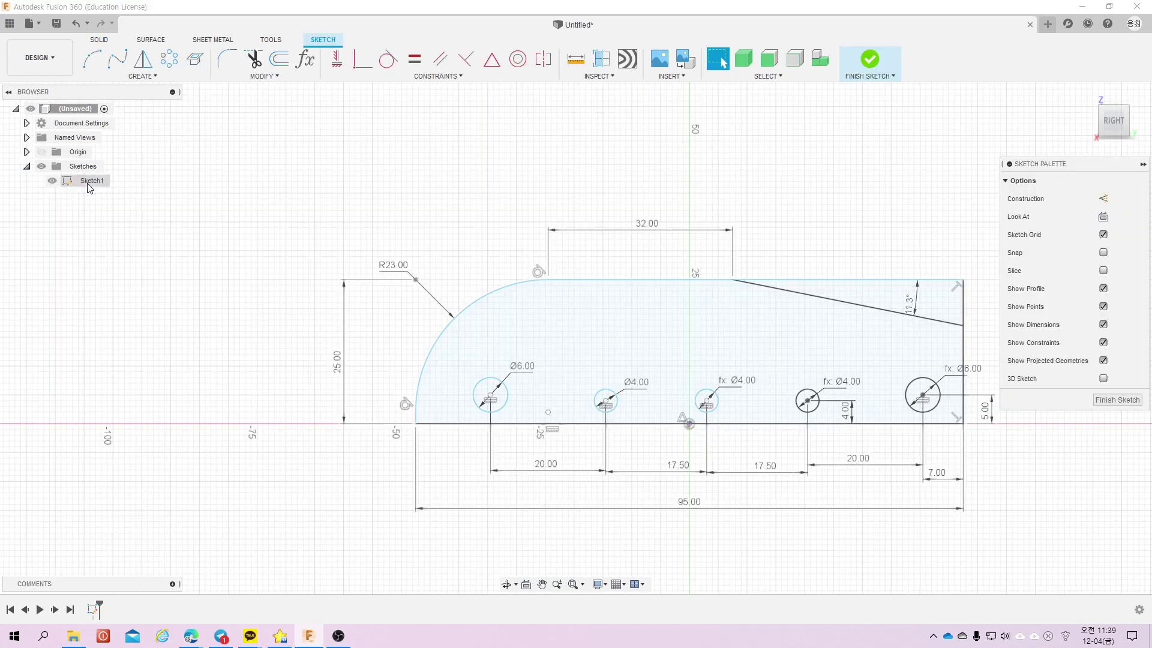
pyautogui.click(882, 61)
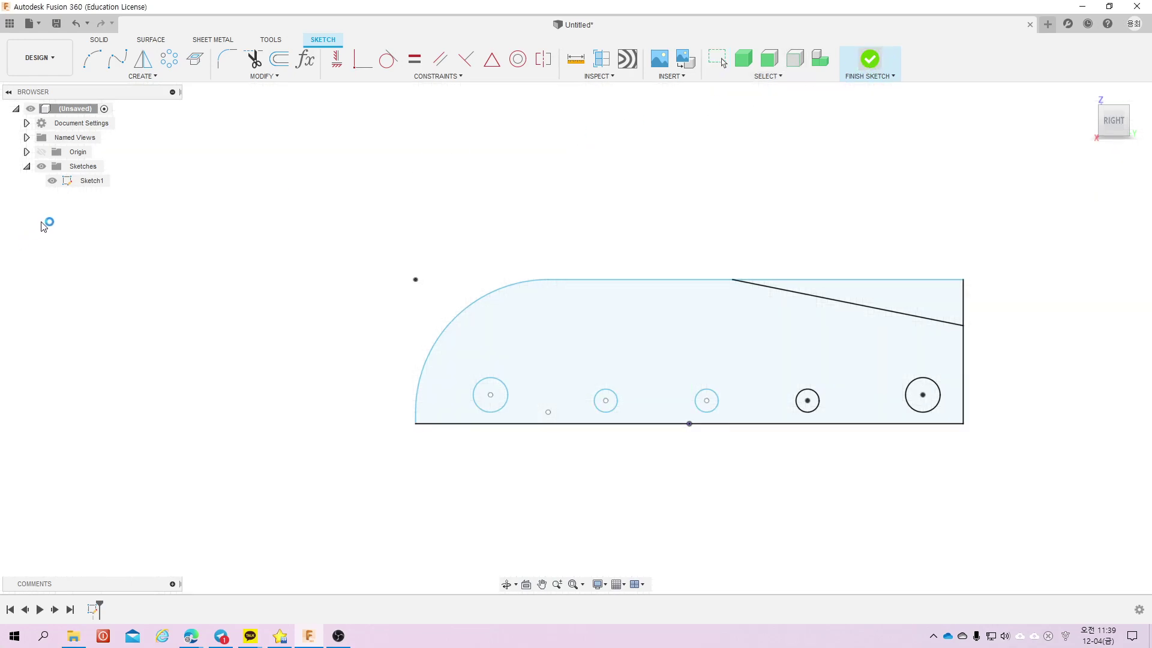
# Step: Rename Sketch1 to 'bocy1' and return to the isometric home view
pyautogui.click(95, 182)
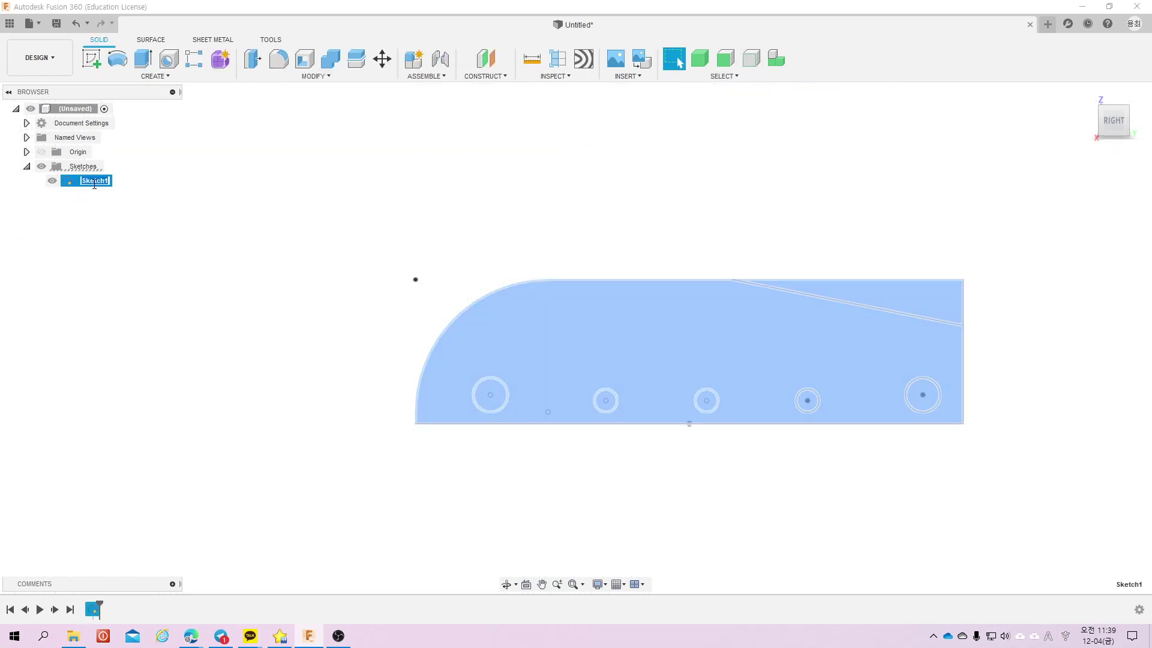
pyautogui.write('bocy')
pyautogui.write('1')
pyautogui.press('Return')
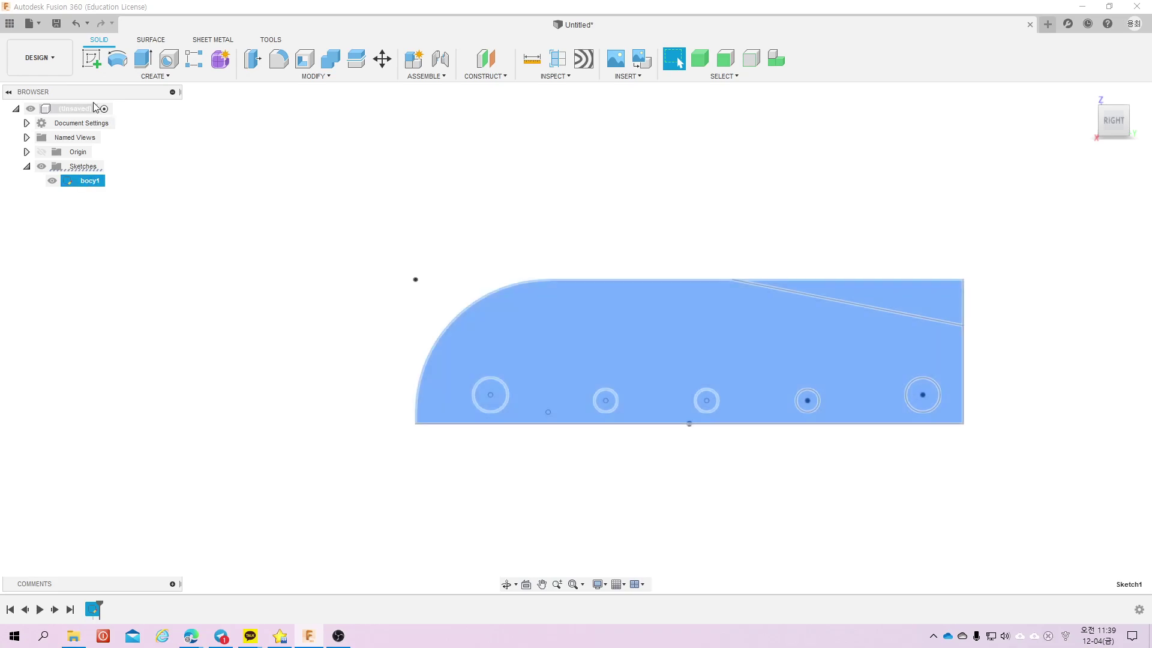
pyautogui.click(668, 206)
pyautogui.click(1085, 92)
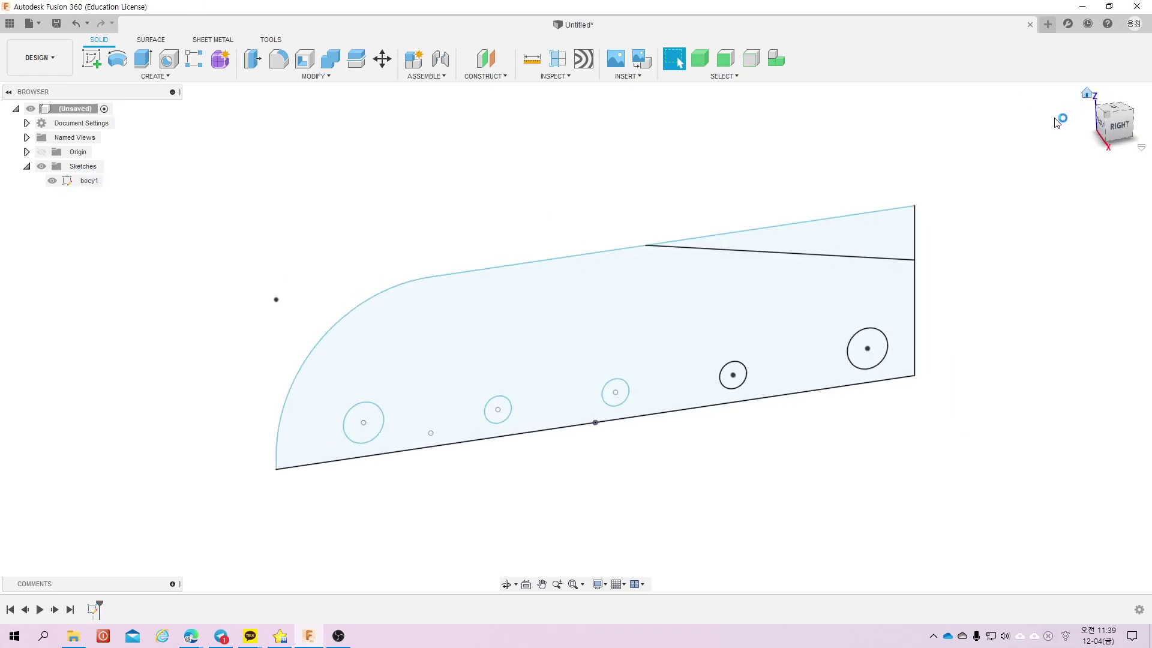
# Step: Extrude the bocy1 profile symmetrically, 35 mm per side, into the solid car body
pyautogui.click(142, 58)
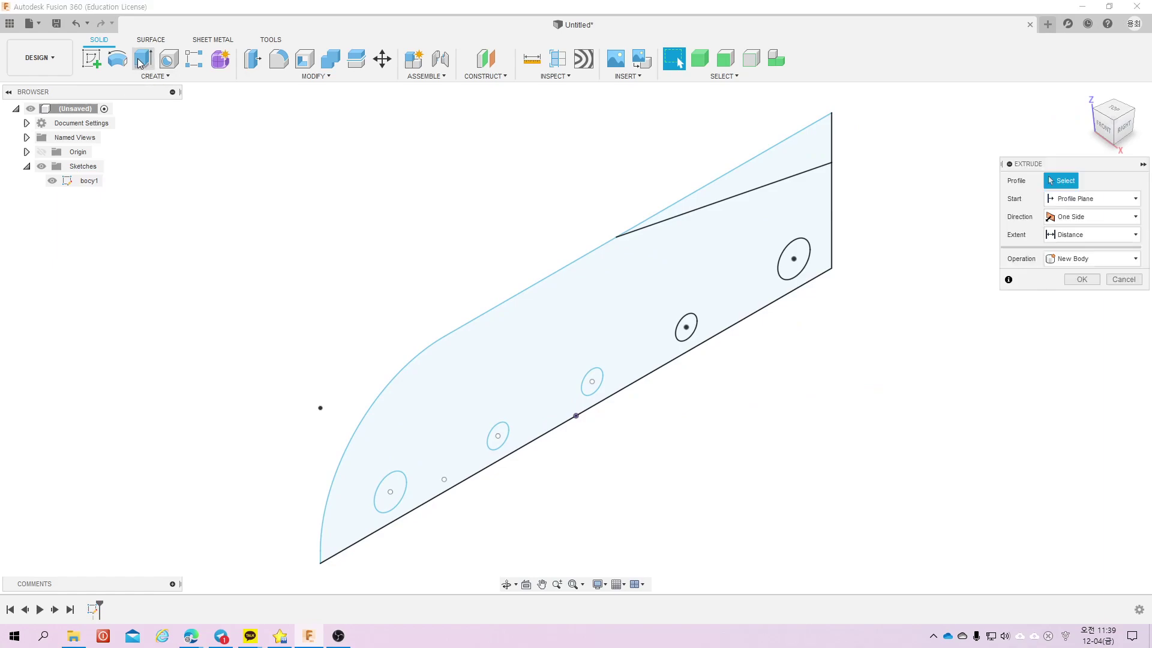
pyautogui.click(577, 352)
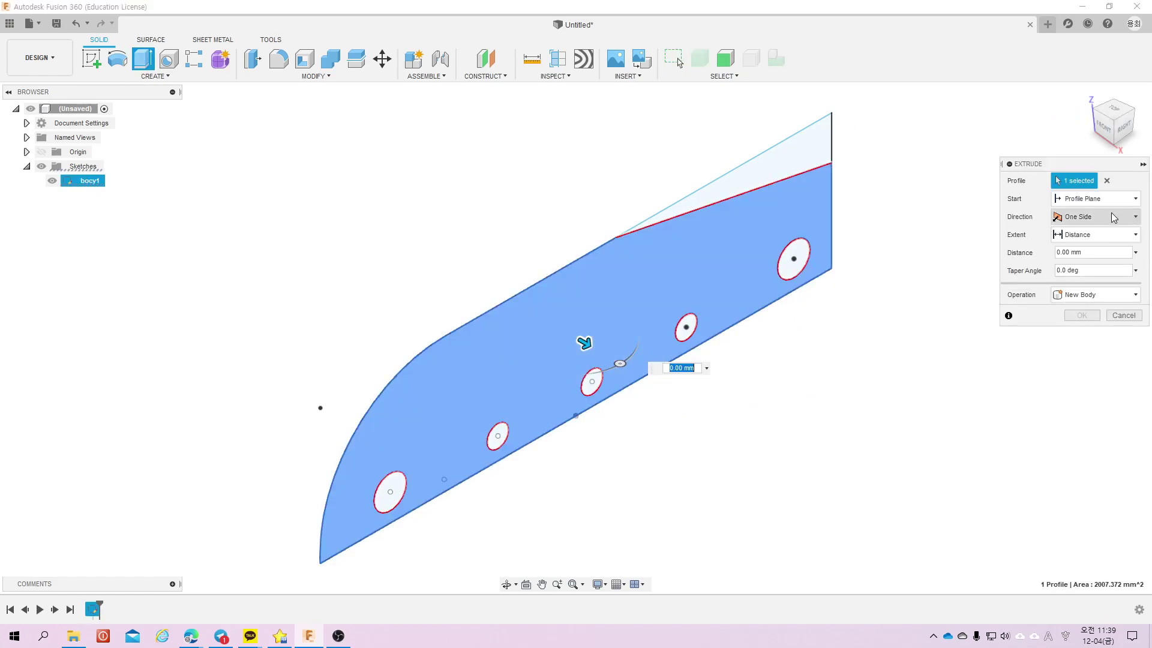
pyautogui.click(1115, 217)
pyautogui.click(1088, 259)
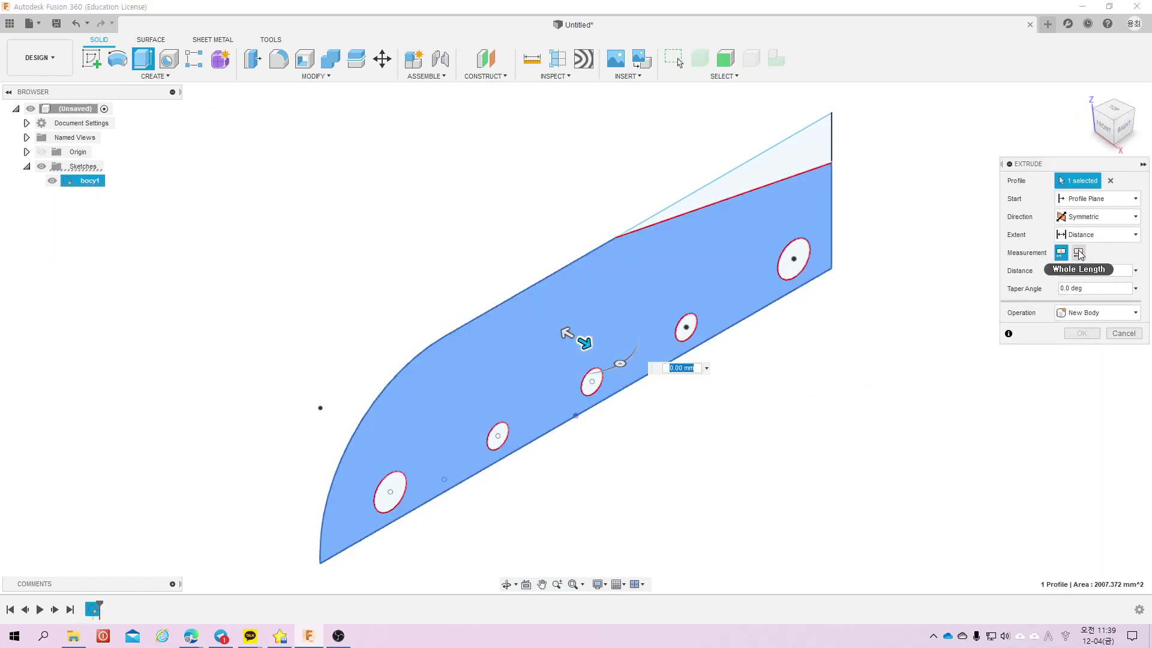
pyautogui.click(1079, 253)
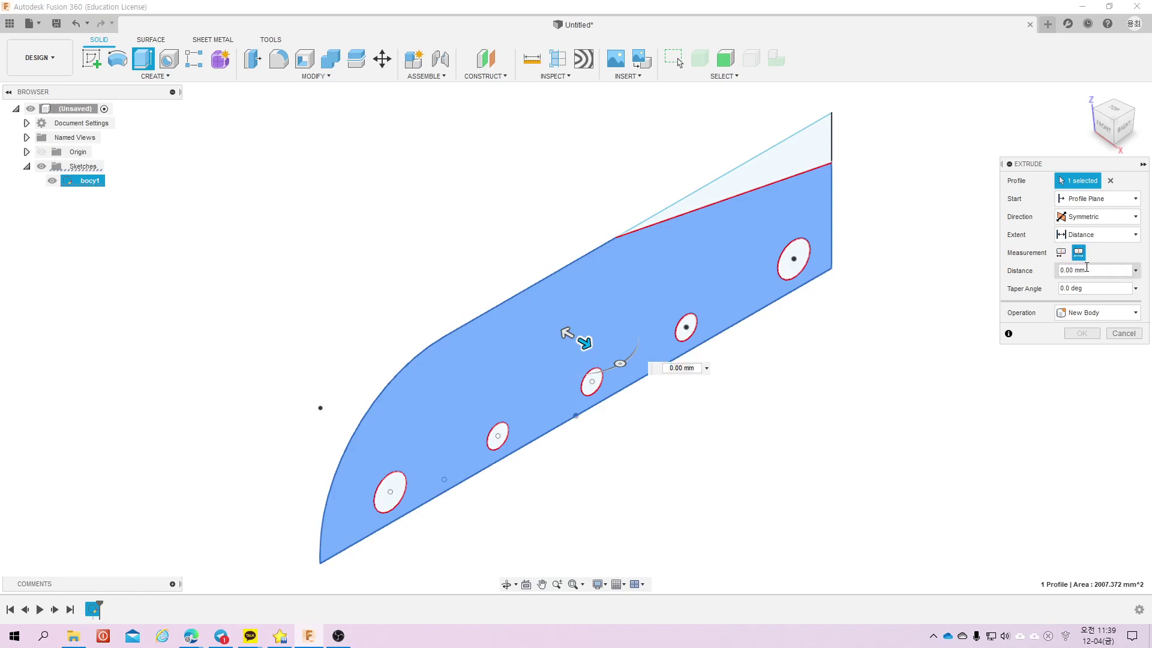
pyautogui.click(1096, 274)
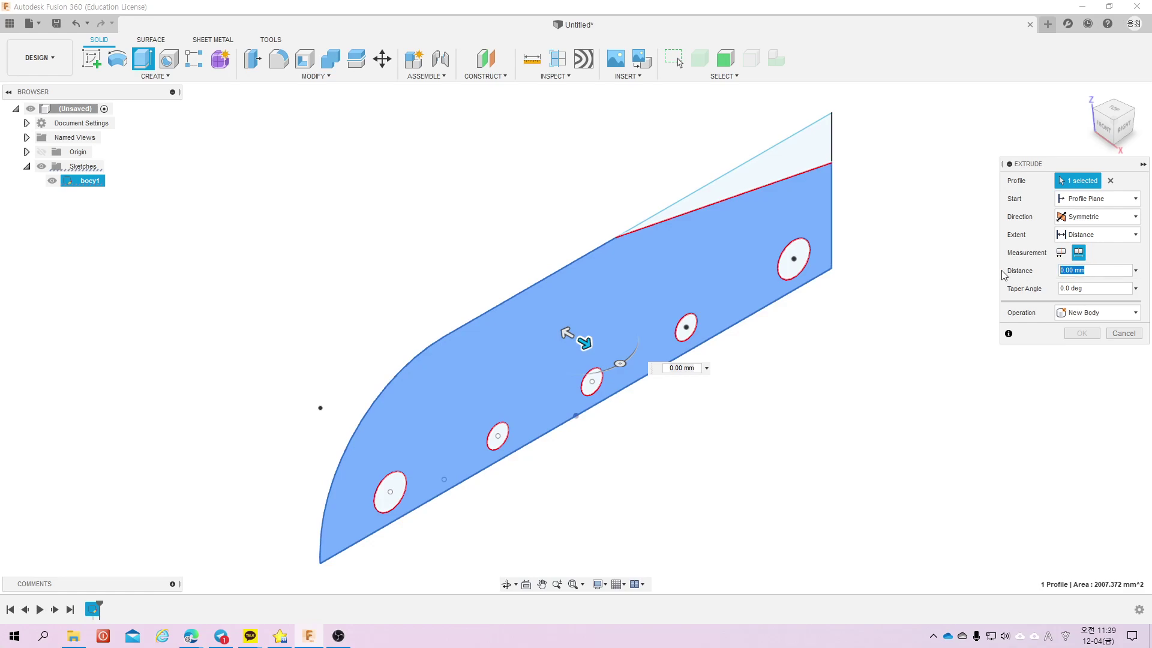
pyautogui.write('35')
pyautogui.press('Return')
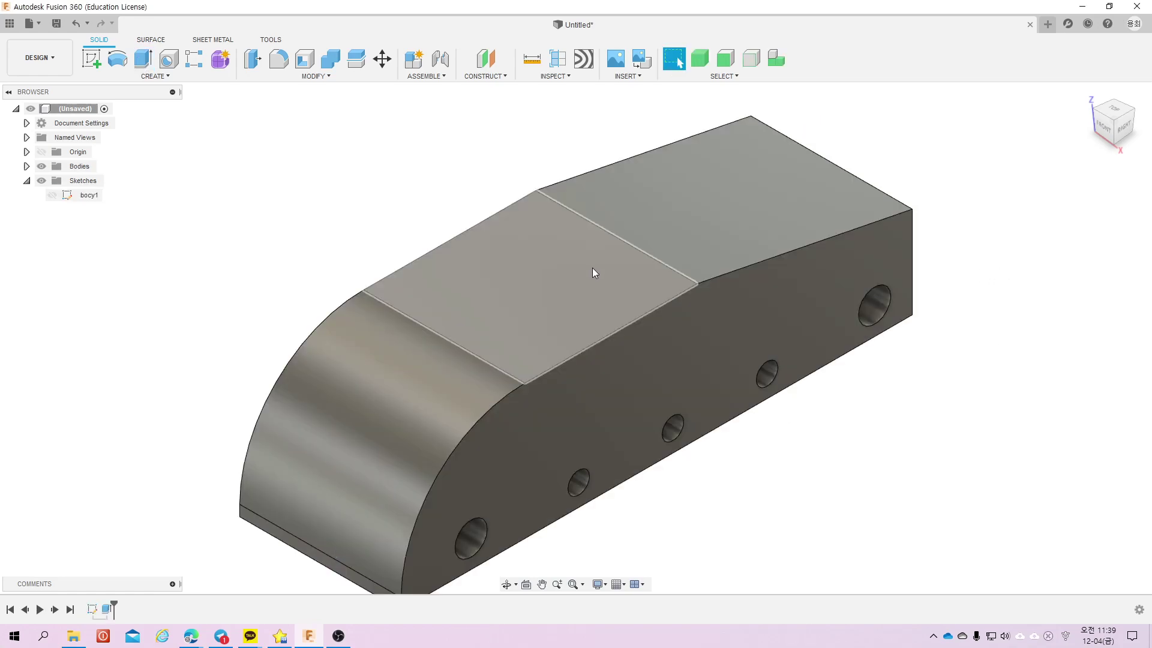
pyautogui.scroll(-2, 609, 285)
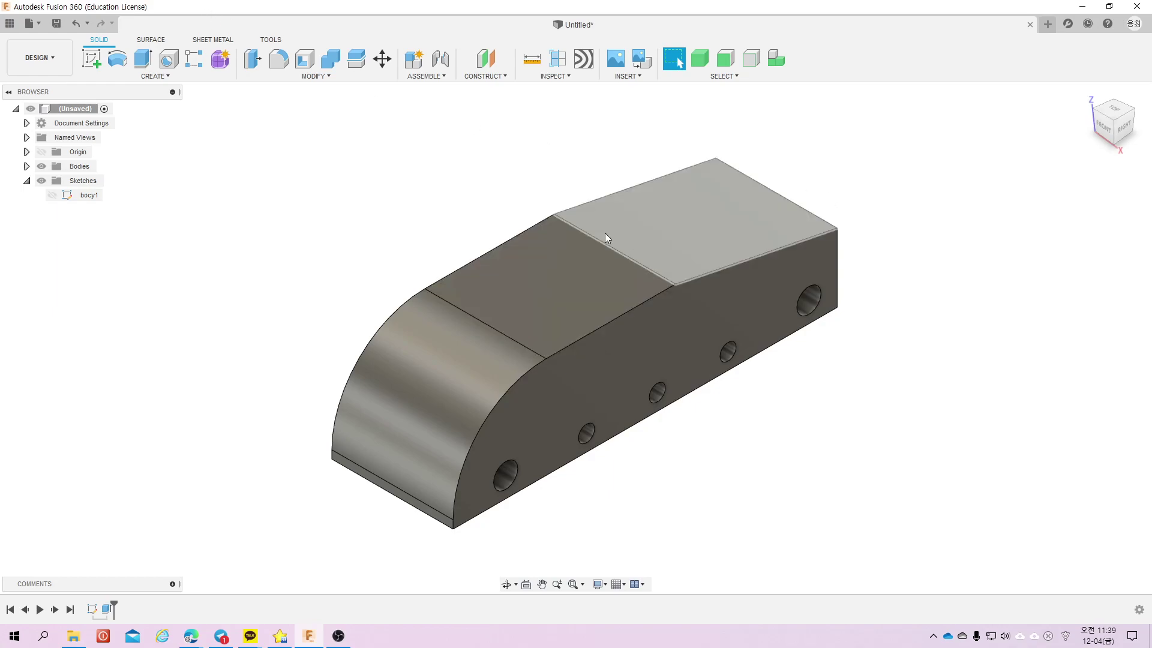
# Step: Sketch on the middle top face and intersect the right edge's two end vertices into it
pyautogui.click(91, 58)
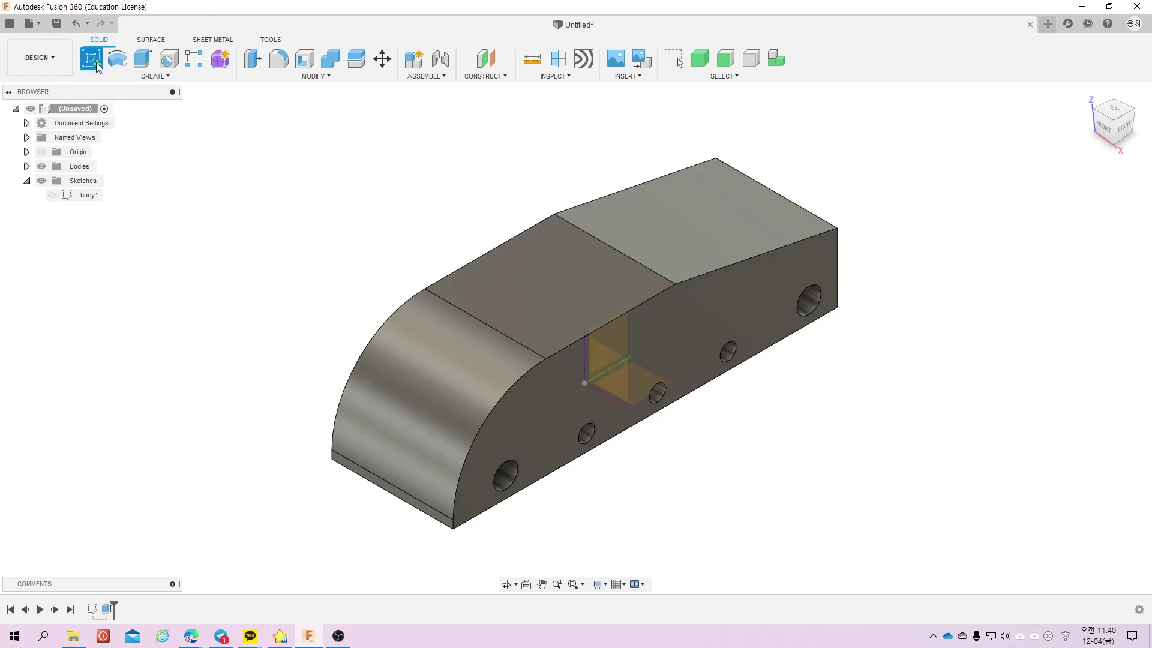
pyautogui.click(531, 293)
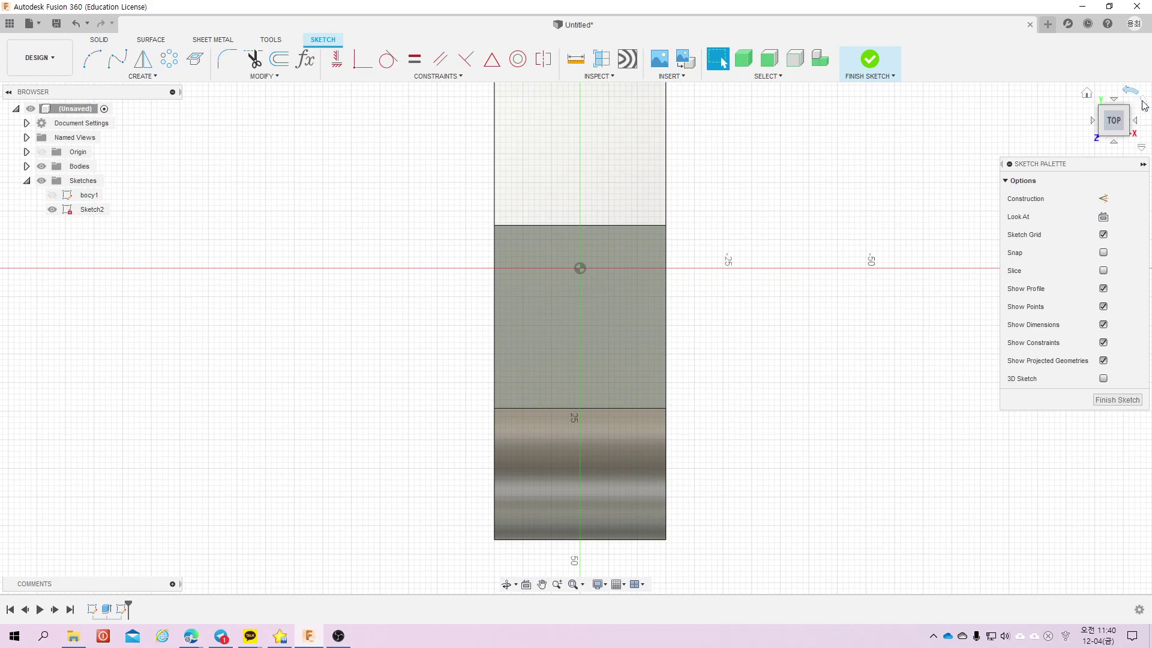
pyautogui.click(1144, 105)
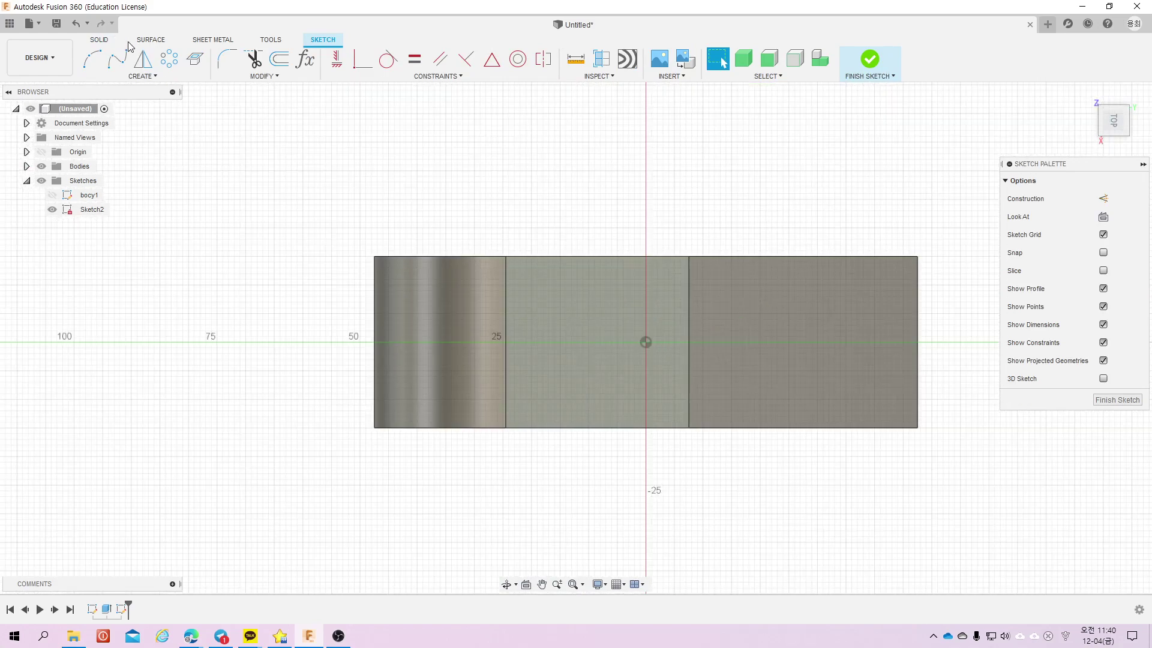
pyautogui.click(140, 77)
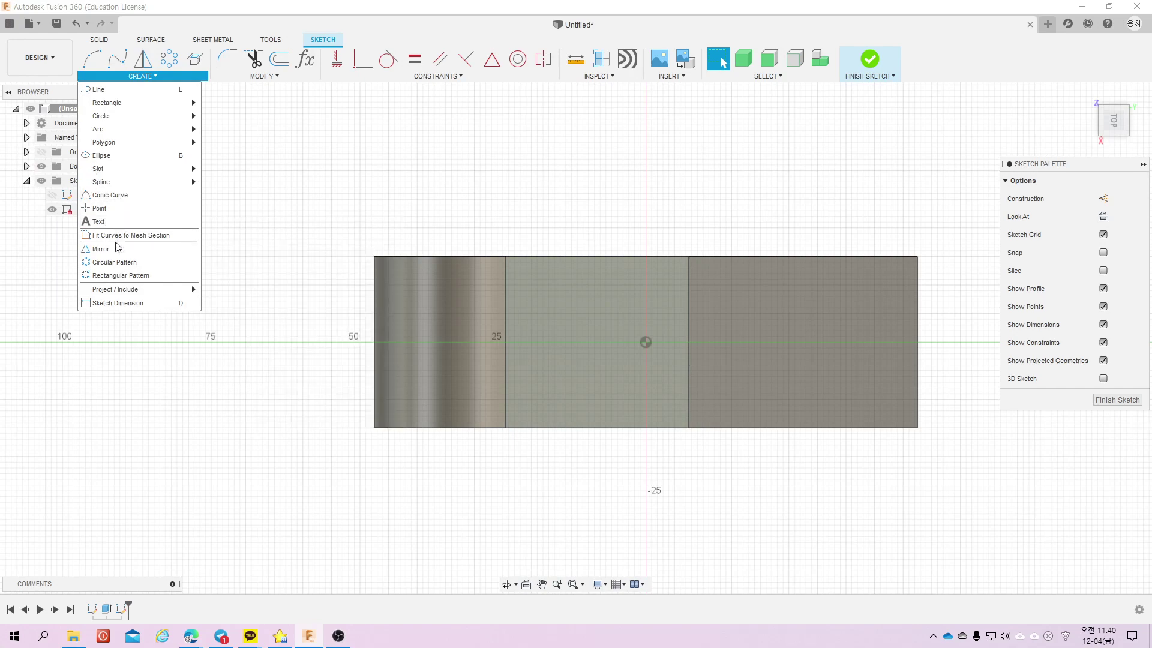
pyautogui.click(229, 304)
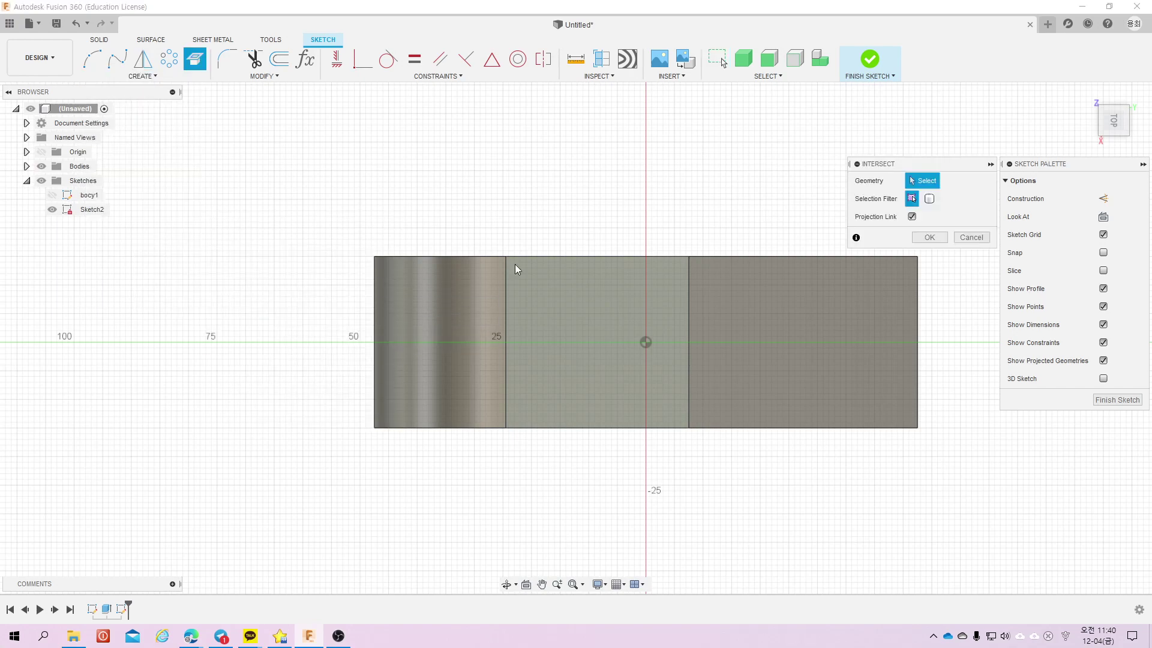
pyautogui.click(689, 256)
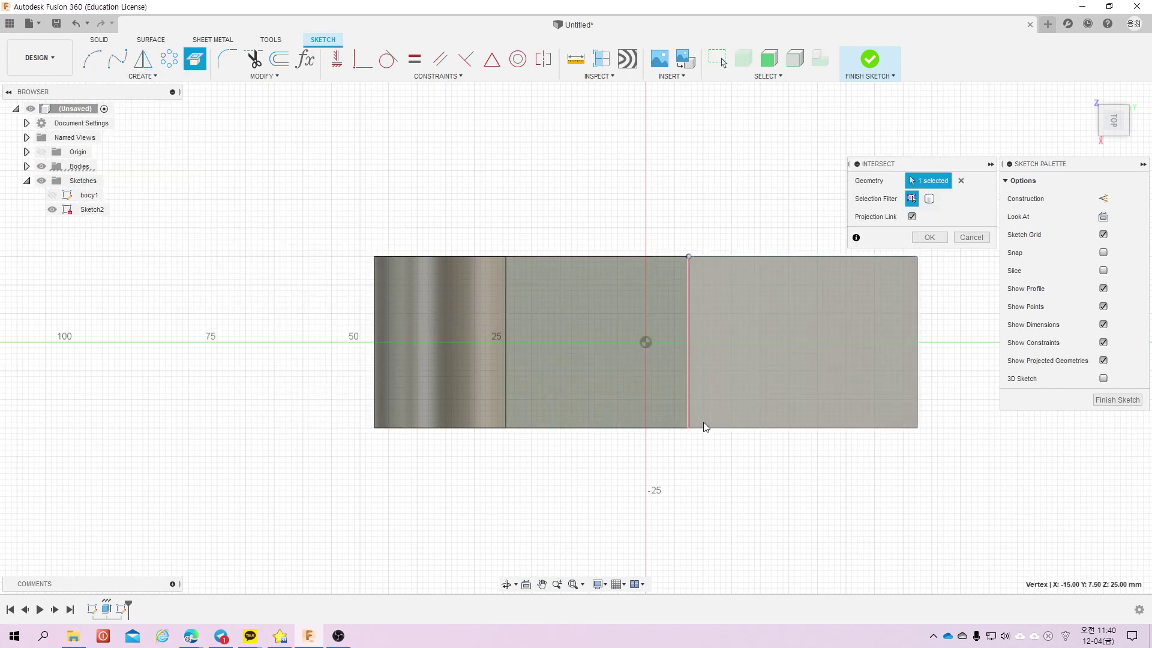
pyautogui.click(688, 428)
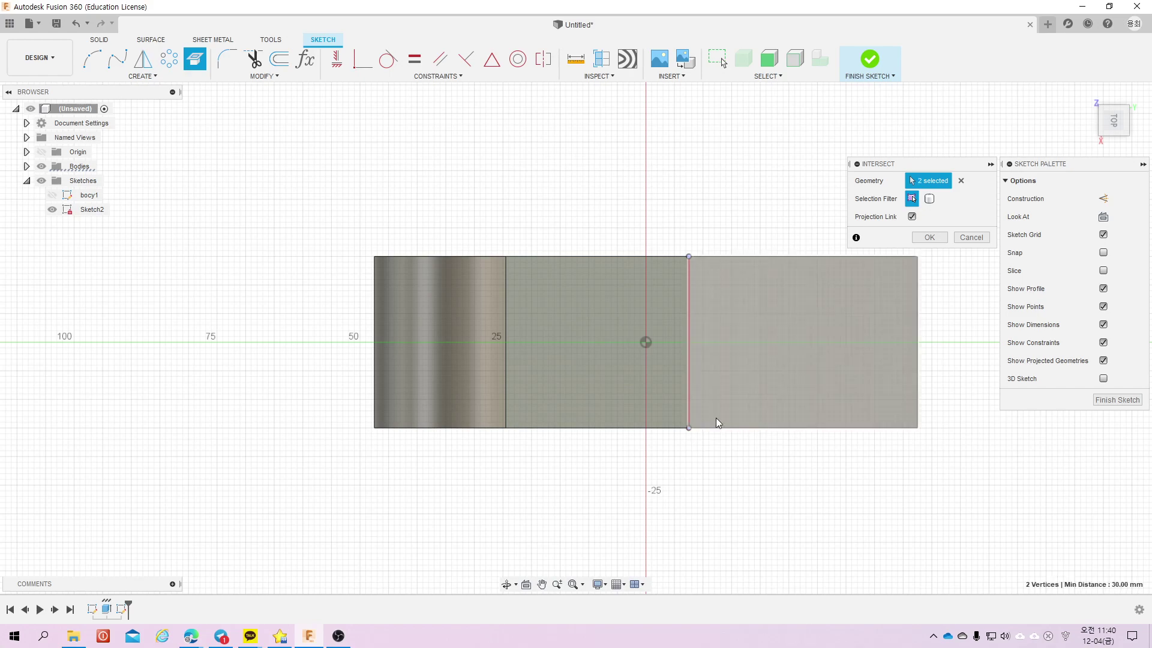
pyautogui.click(928, 238)
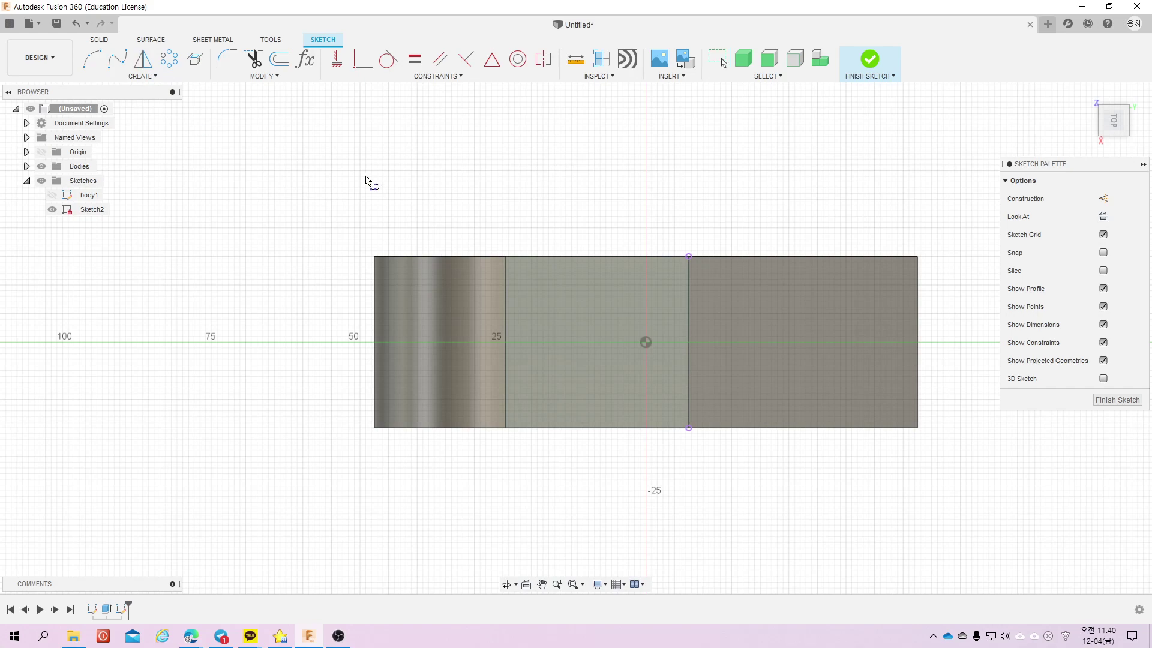
# Step: Draw a sloped line from the projected top point and give it an 11° angle dimension
pyautogui.click(689, 256)
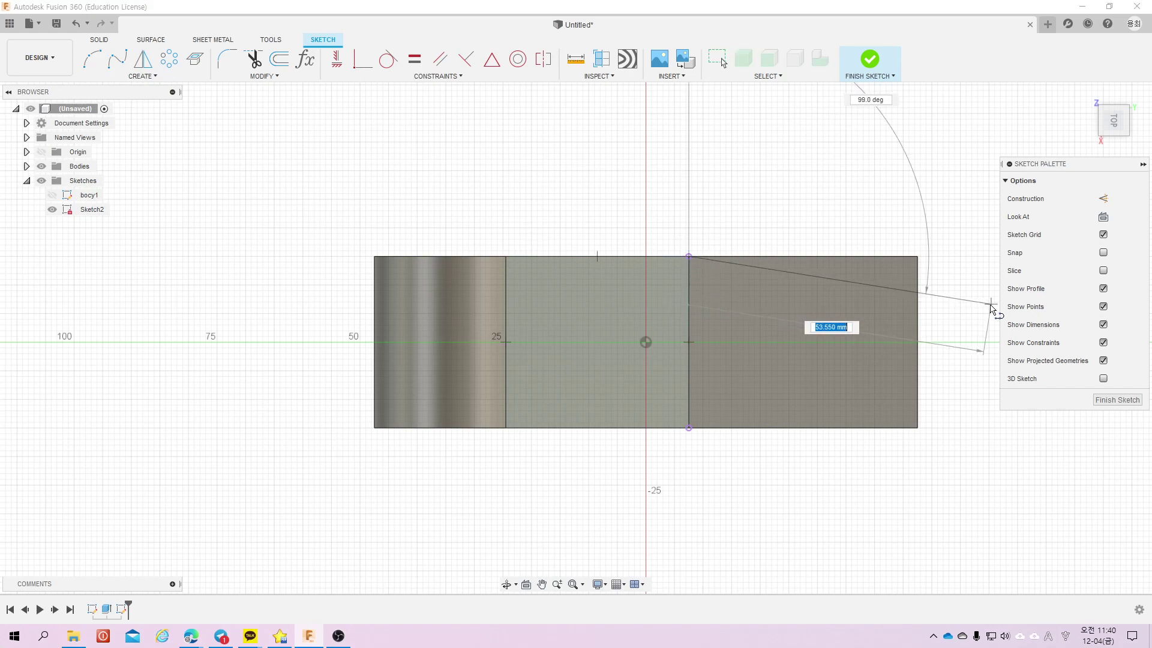
pyautogui.click(976, 309)
pyautogui.press('Escape')
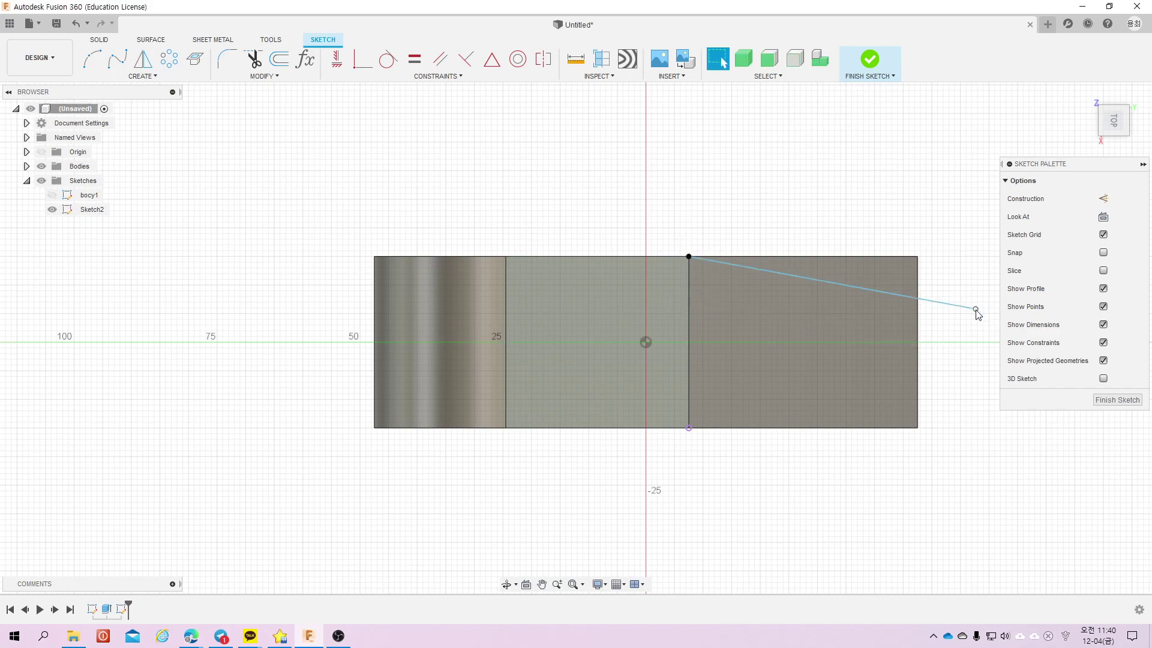
pyautogui.press('d')
pyautogui.click(872, 257)
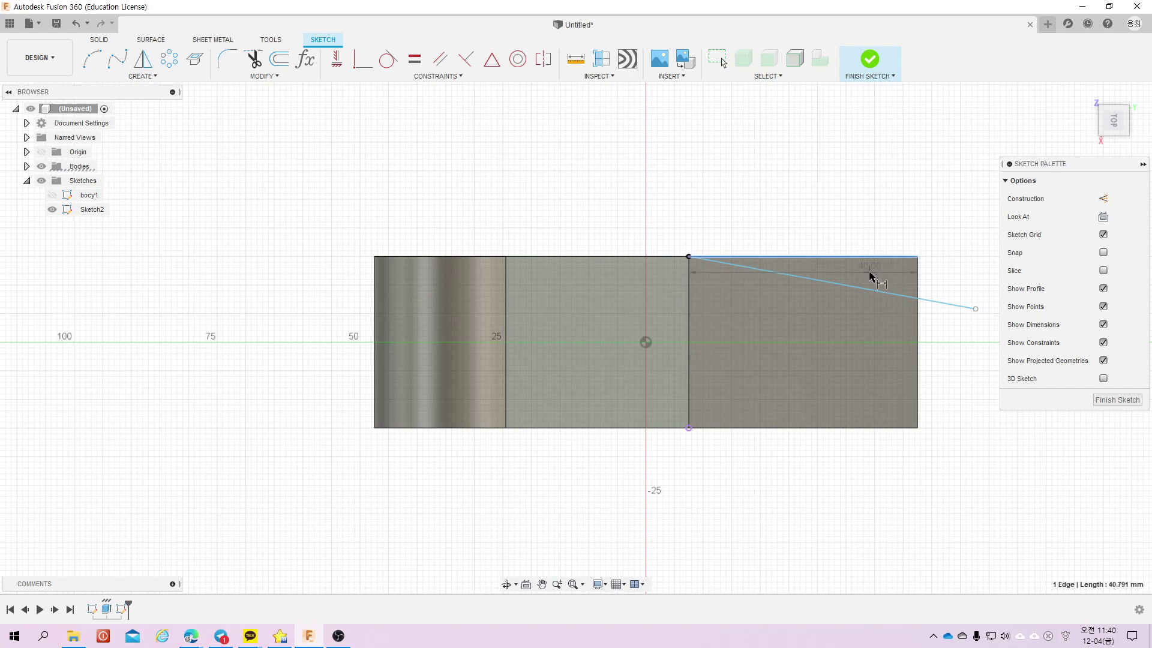
pyautogui.click(870, 289)
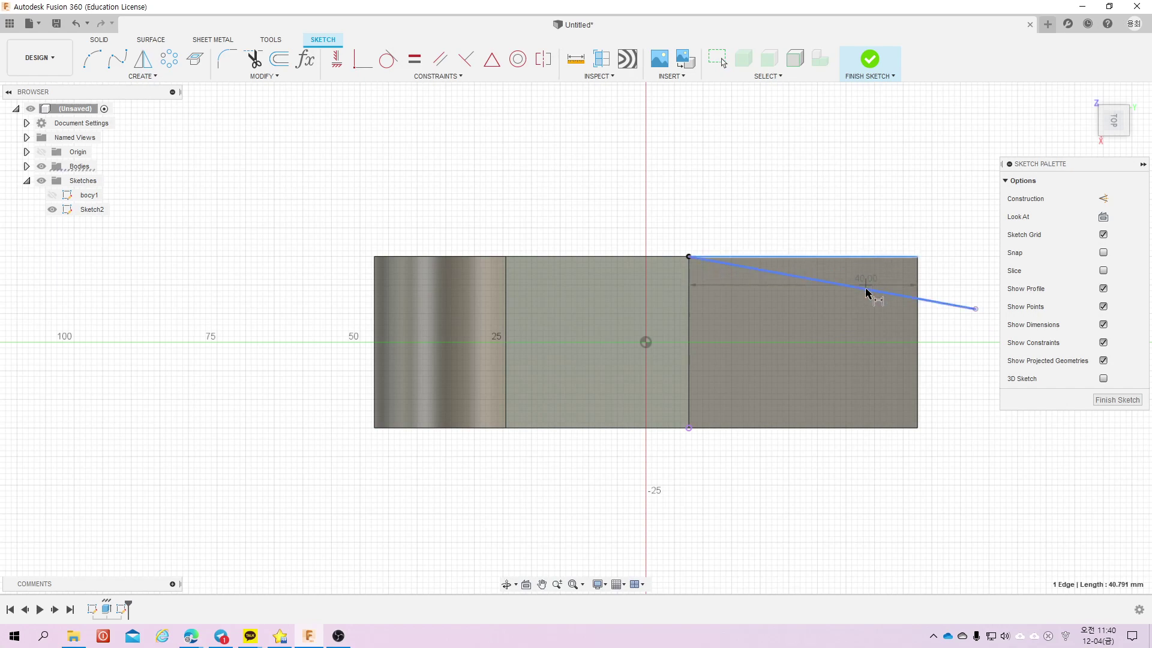
pyautogui.click(949, 278)
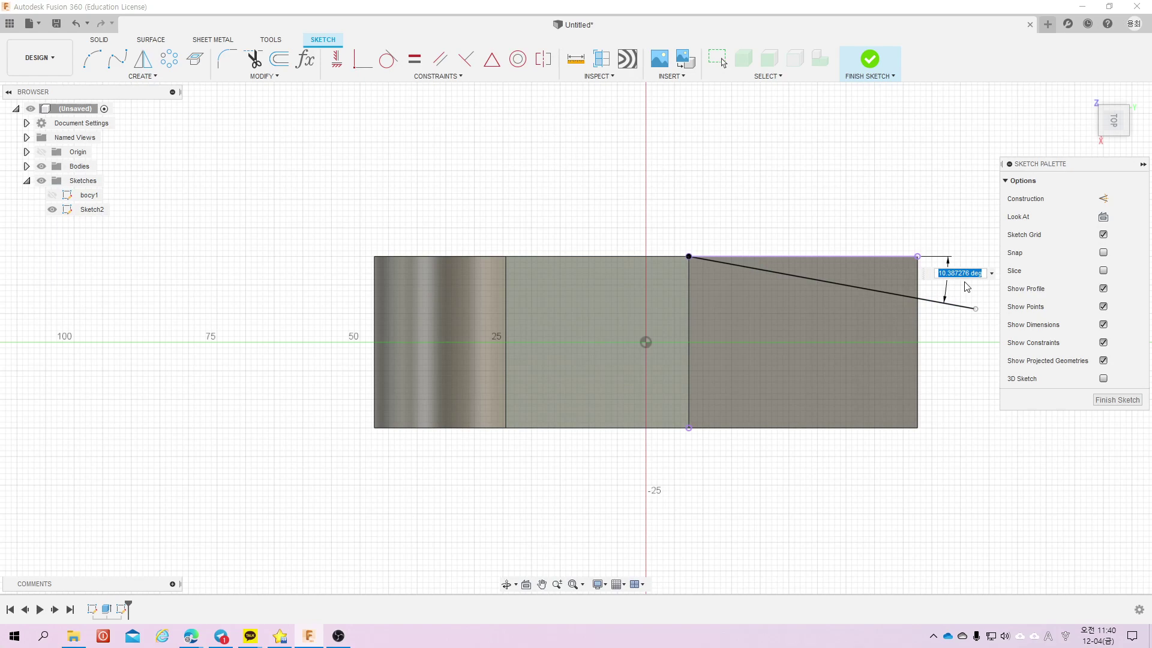
pyautogui.write('11.3')
pyautogui.press('Return')
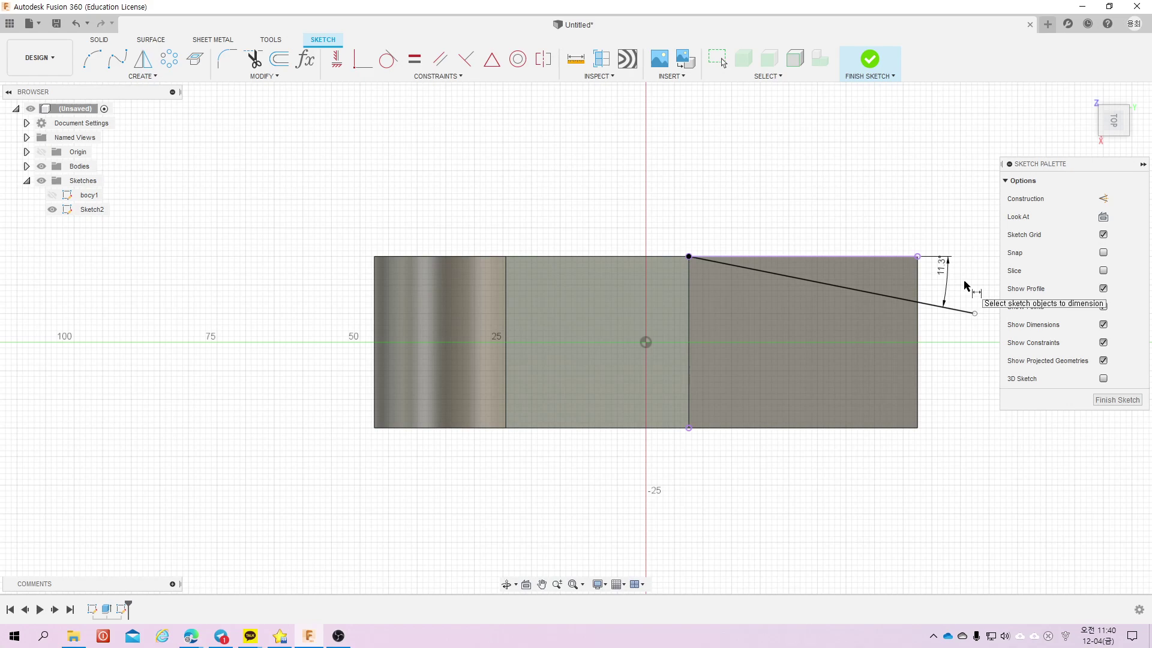
pyautogui.press('Escape')
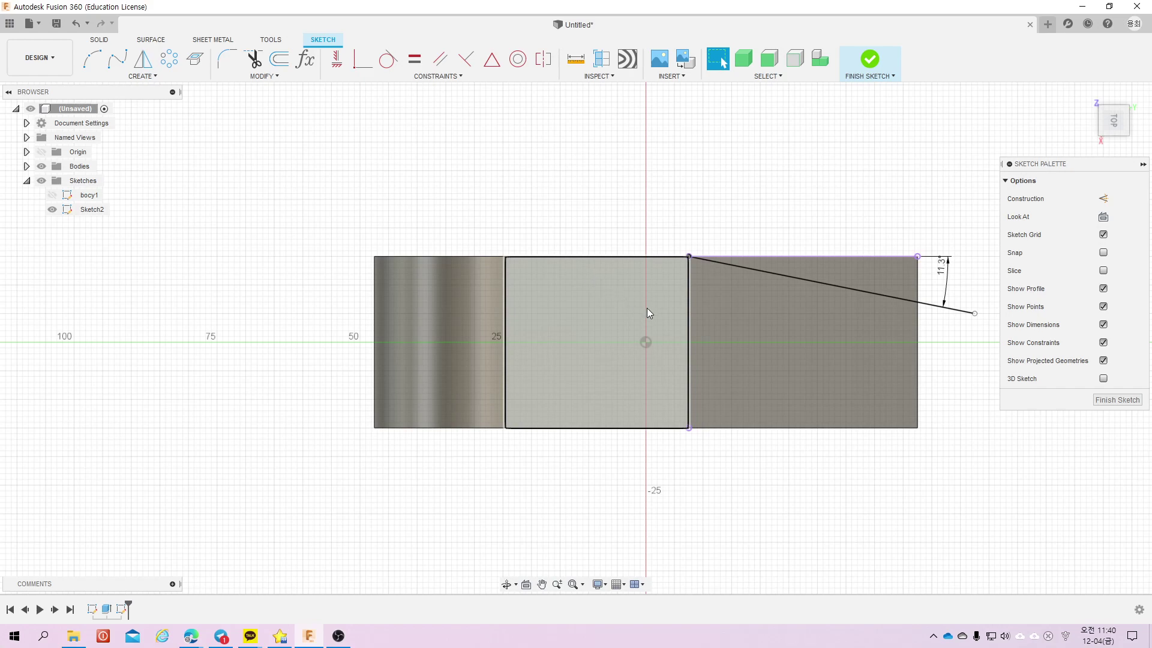
# Step: Draw a line along the top to the top-right corner and delete a stray short line
pyautogui.press('l')
pyautogui.click(689, 256)
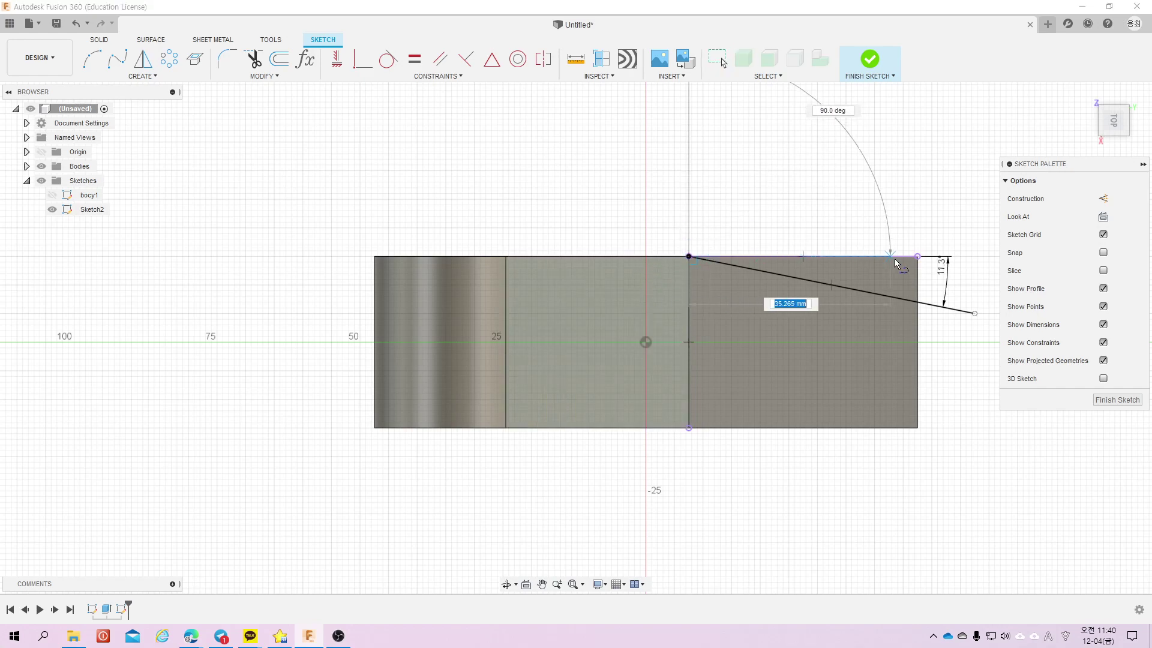
pyautogui.click(918, 256)
pyautogui.click(918, 304)
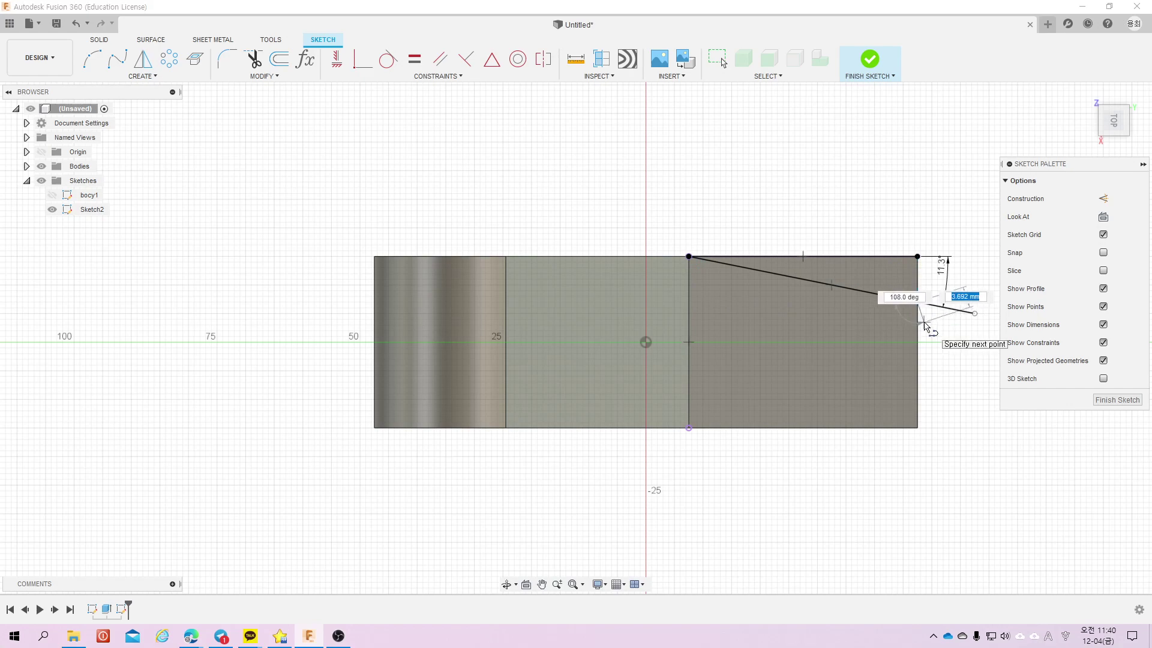
pyautogui.press('Return')
pyautogui.press('Escape')
pyautogui.click(923, 316)
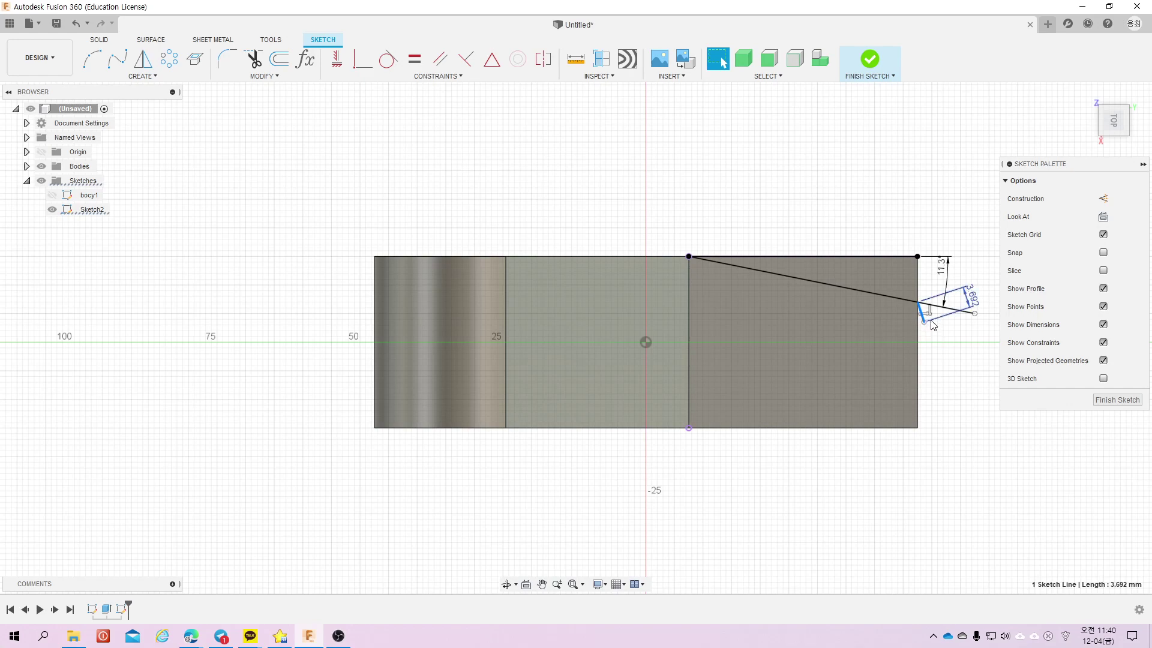
pyautogui.press('Delete')
pyautogui.click(919, 297)
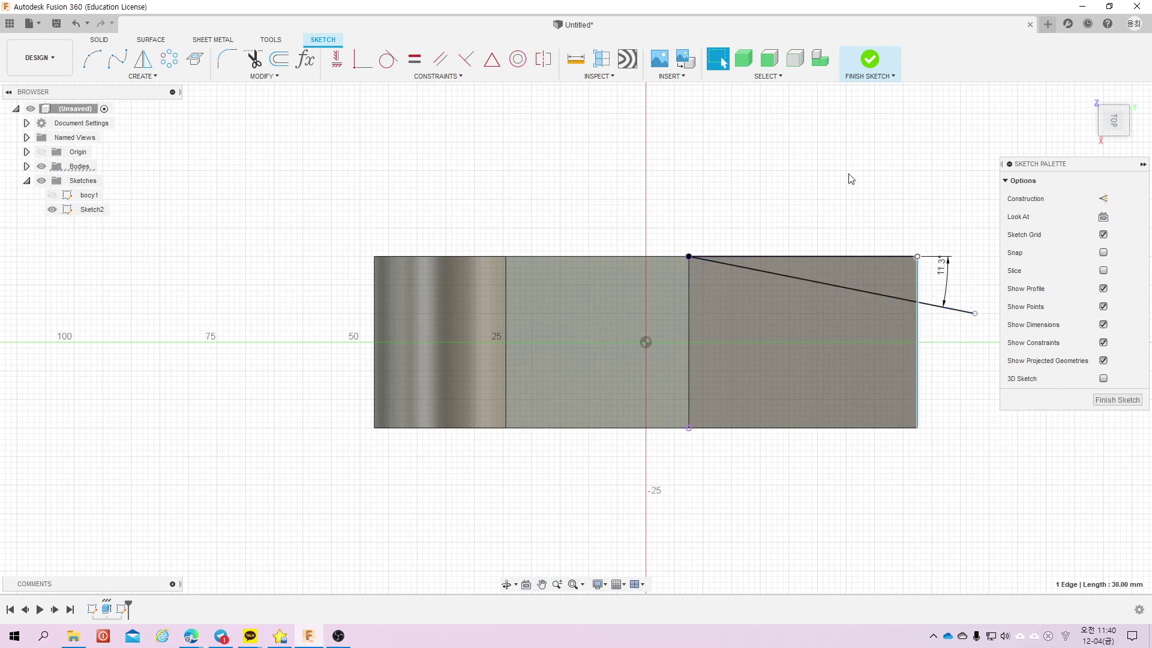
pyautogui.press('Escape')
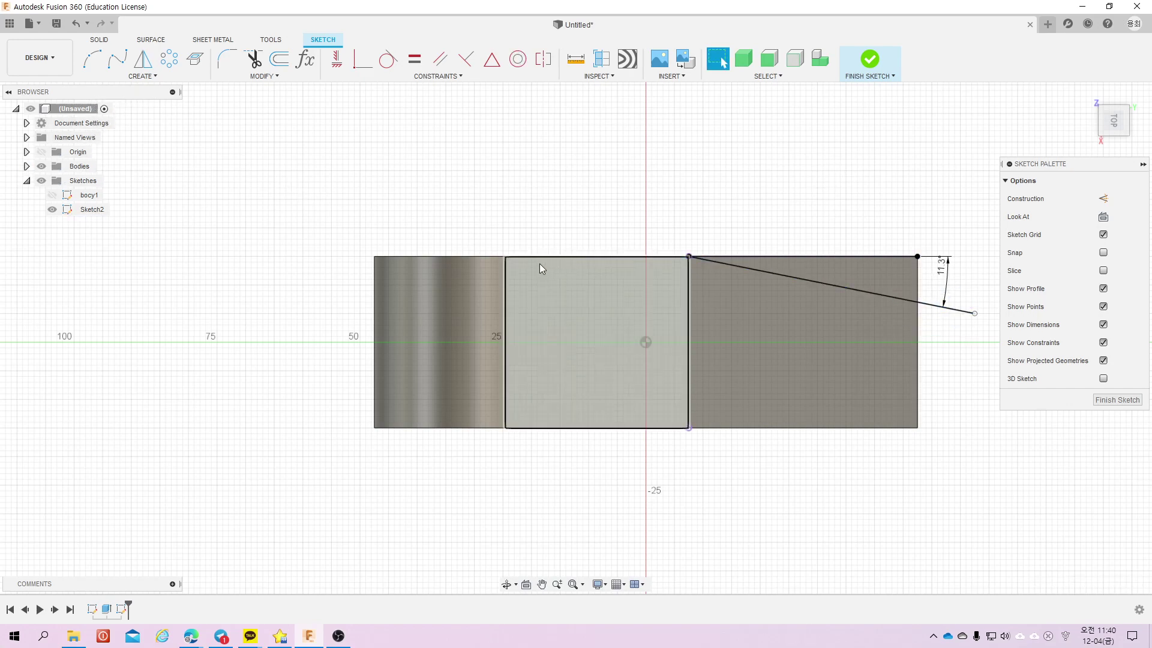
pyautogui.press('l')
pyautogui.click(917, 256)
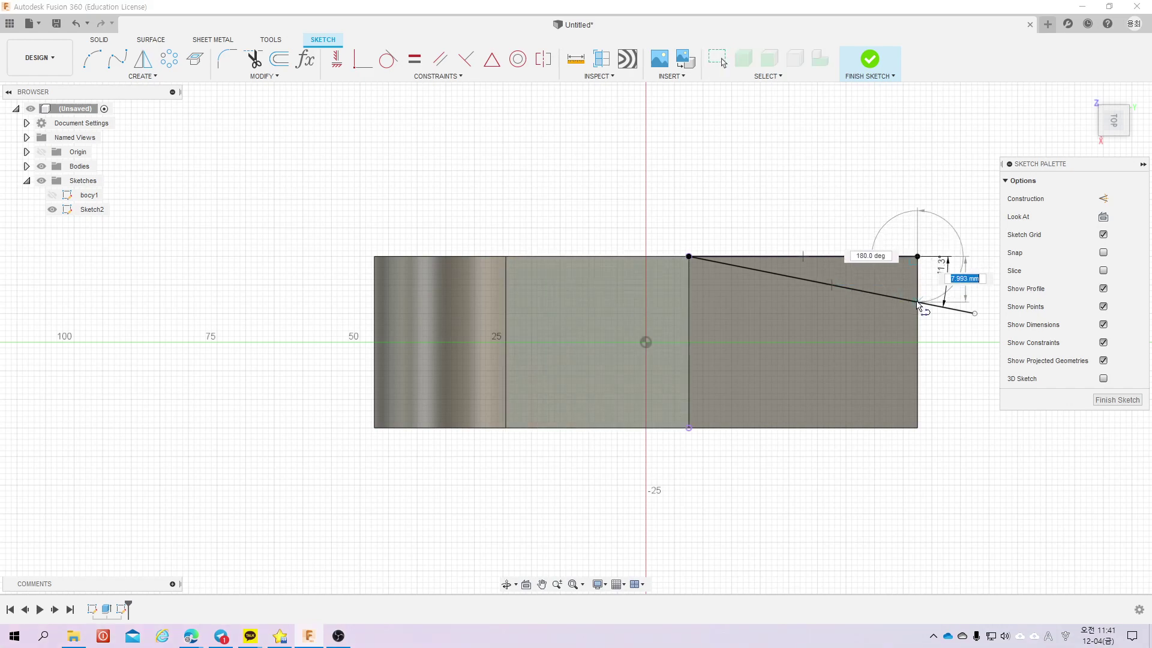
pyautogui.press('Escape')
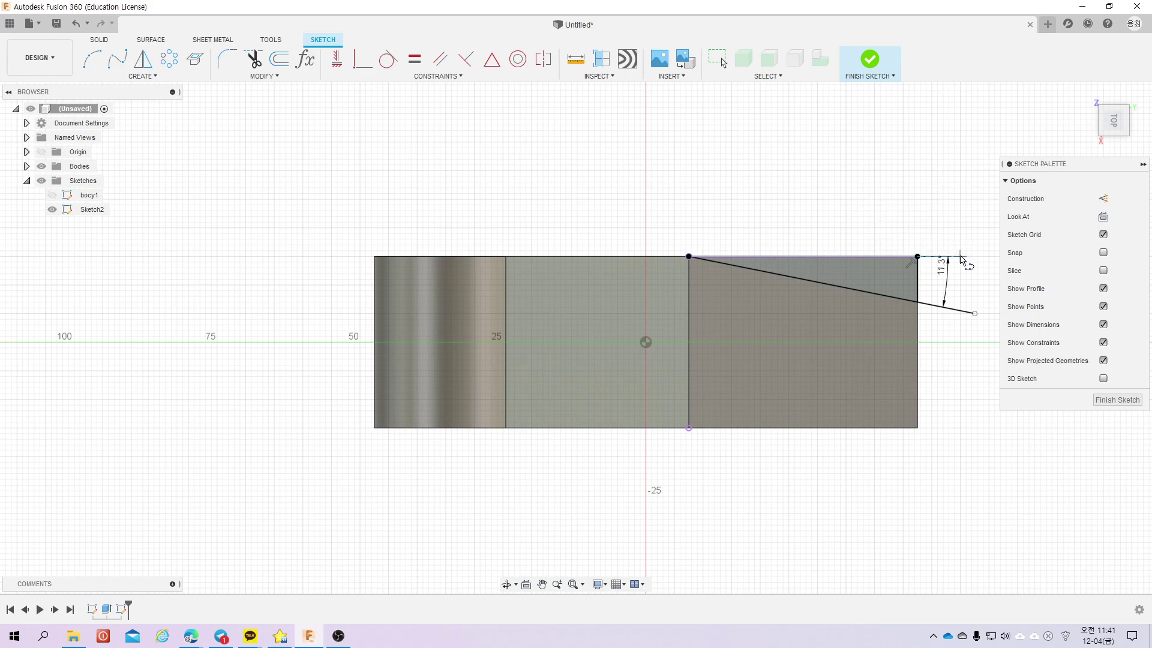
# Step: Change the slope's angle dimension to 8° and finish the sketch
pyautogui.click(954, 276)
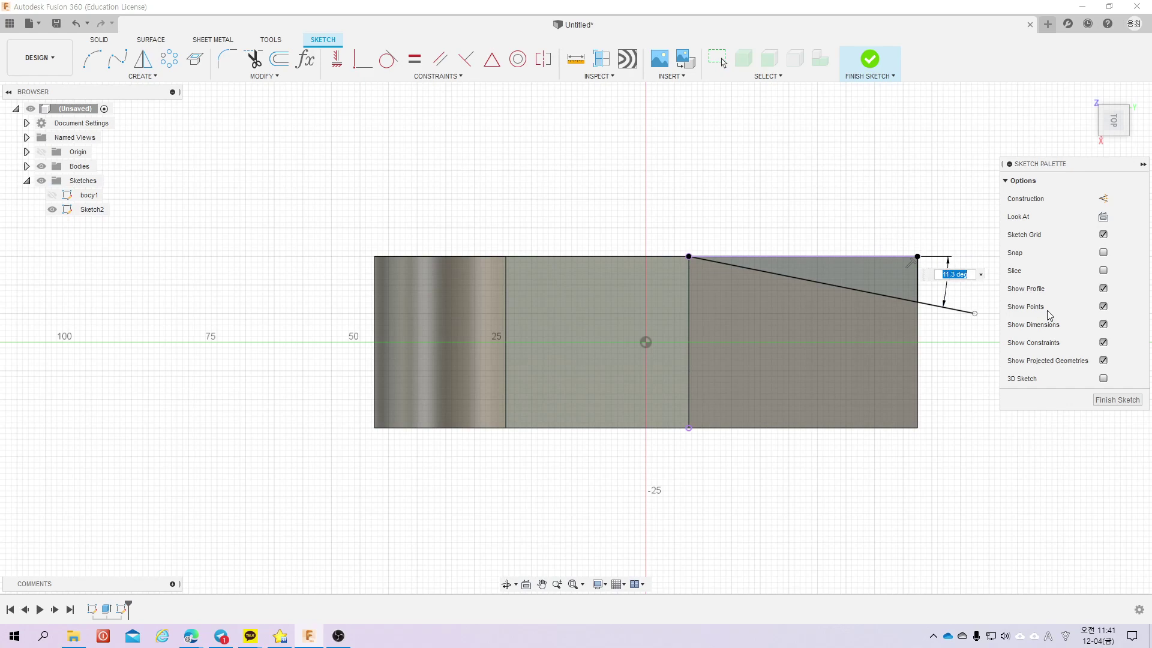
pyautogui.write('8')
pyautogui.press('Return')
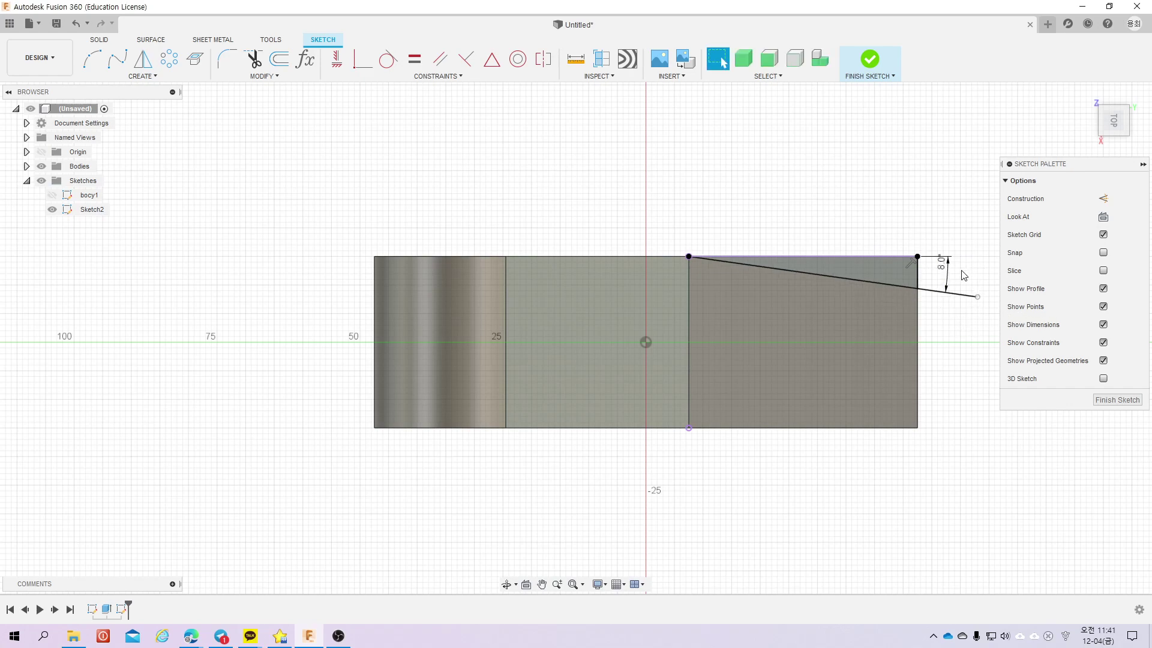
pyautogui.click(876, 56)
# Step: Extrude-cut the triangular Sketch2 profile -5 mm into the body to form the wedge notch
pyautogui.keyDown('shift'); pyautogui.moveTo(944, 270); pyautogui.dragTo(812, 191, button='middle'); pyautogui.keyUp('shift')
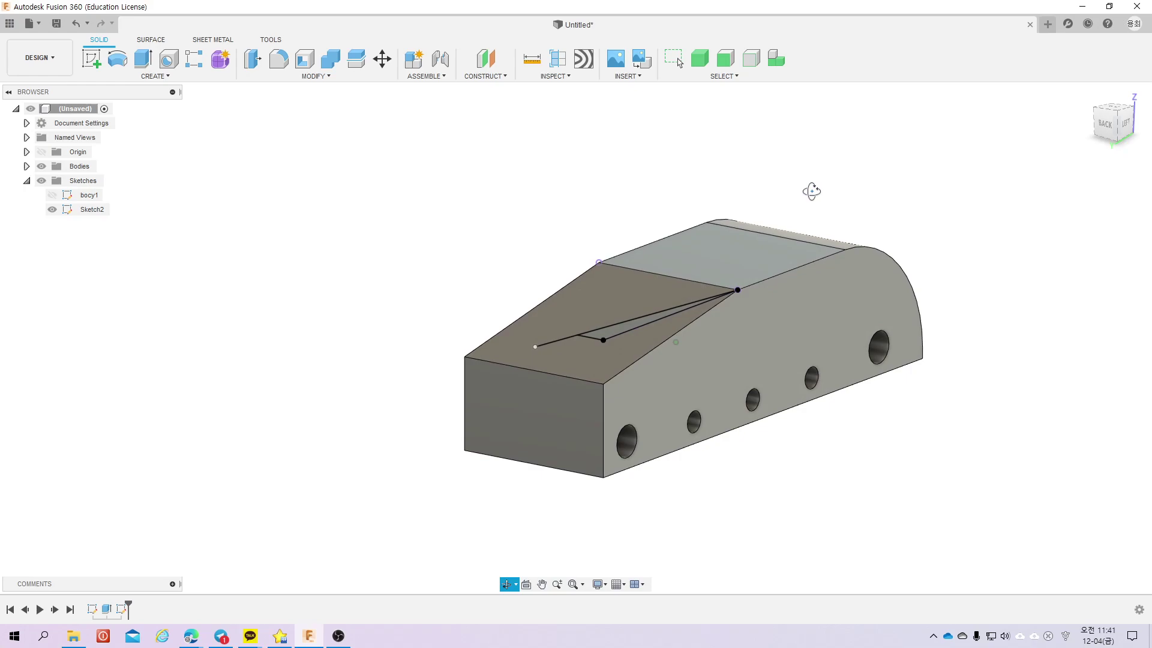
pyautogui.press('Escape')
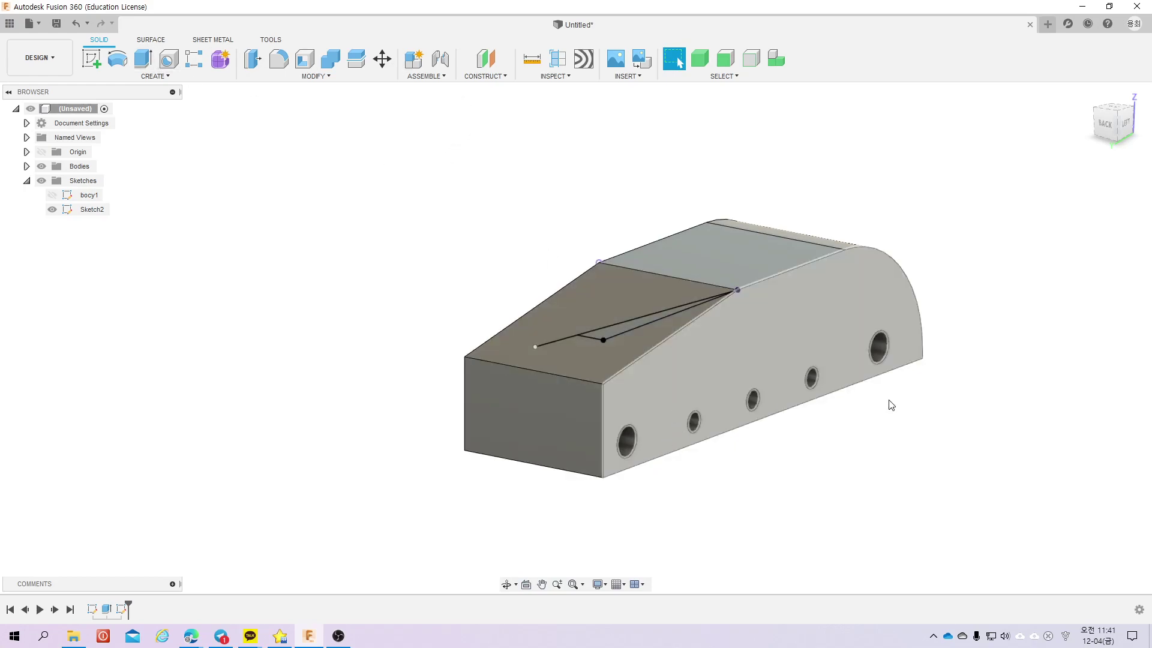
pyautogui.click(143, 58)
pyautogui.click(639, 326)
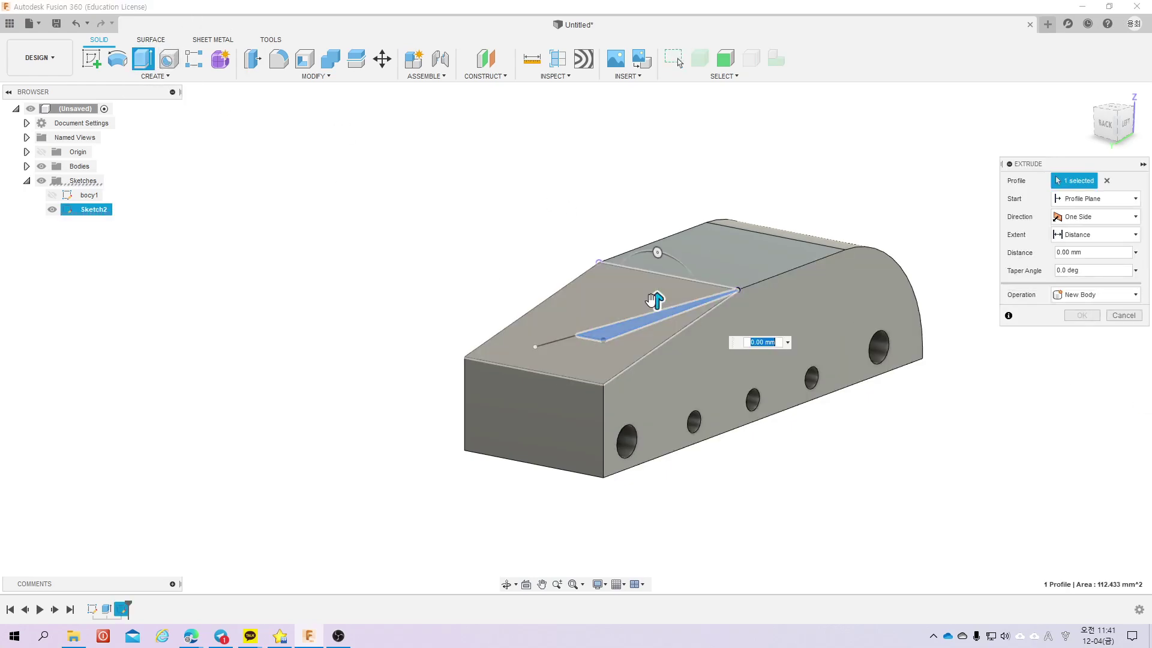
pyautogui.moveTo(659, 306); pyautogui.dragTo(667, 364)
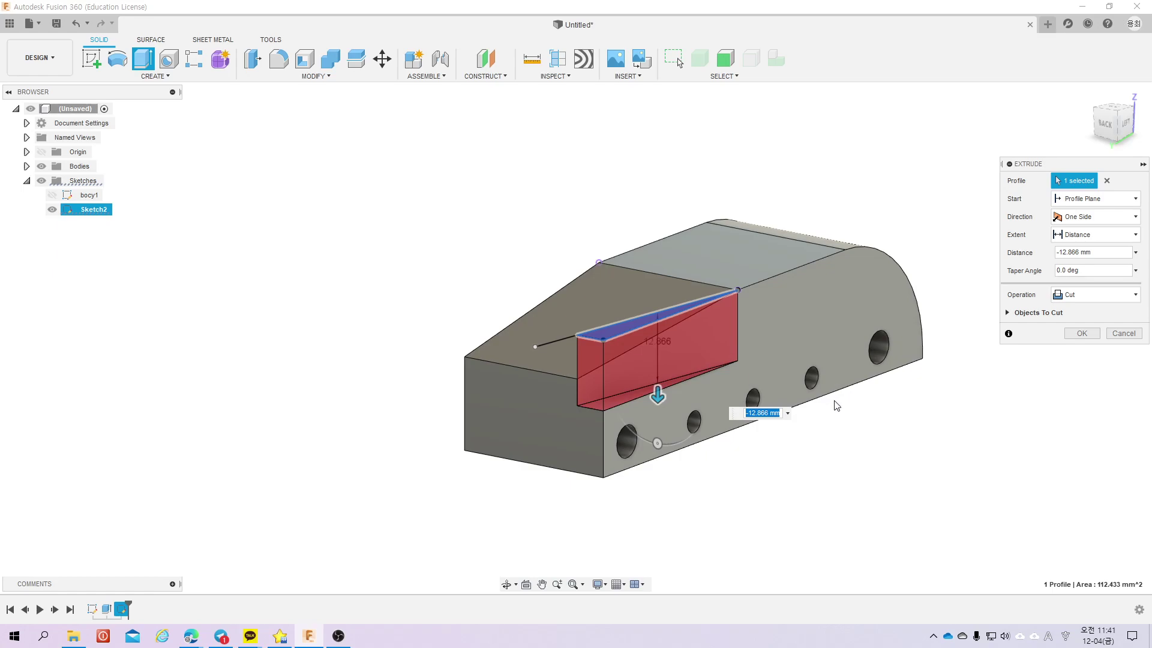
pyautogui.write('-1')
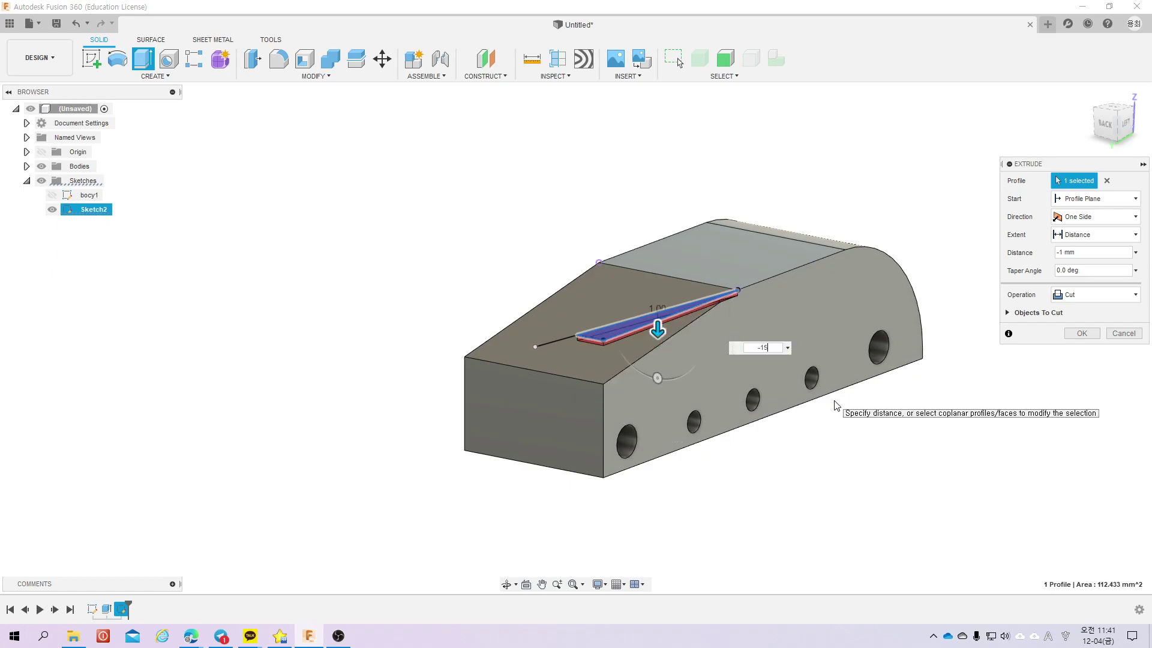
pyautogui.write('5')
pyautogui.press('Return')
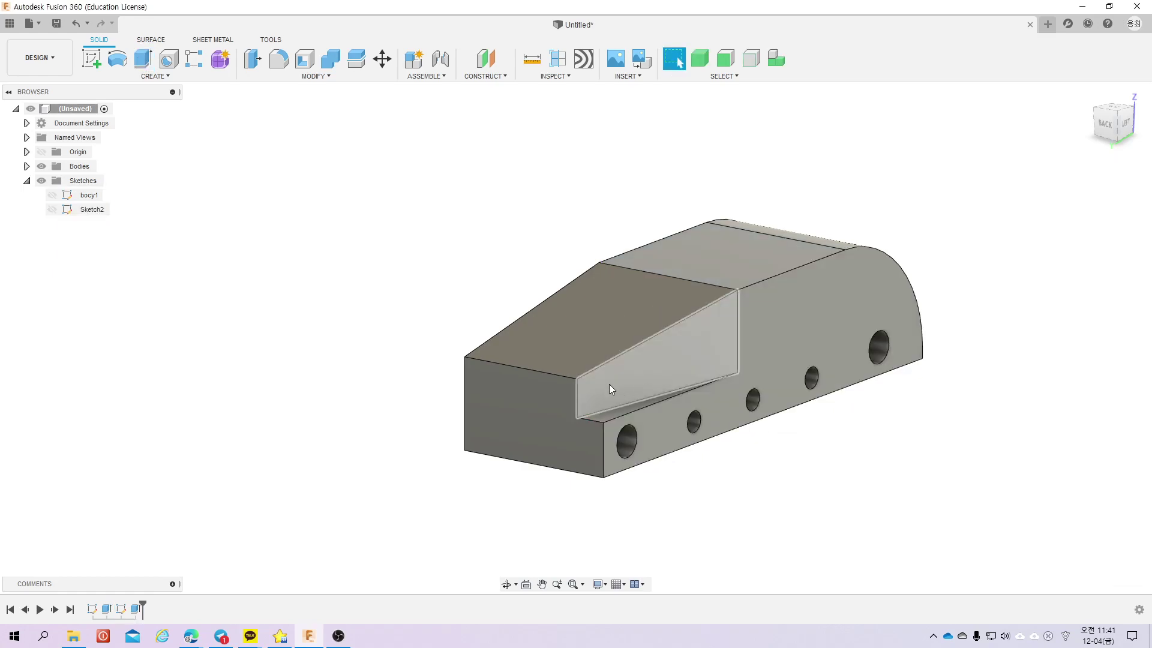
pyautogui.keyDown('shift'); pyautogui.moveTo(608, 381); pyautogui.dragTo(591, 390, button='middle'); pyautogui.keyUp('shift')
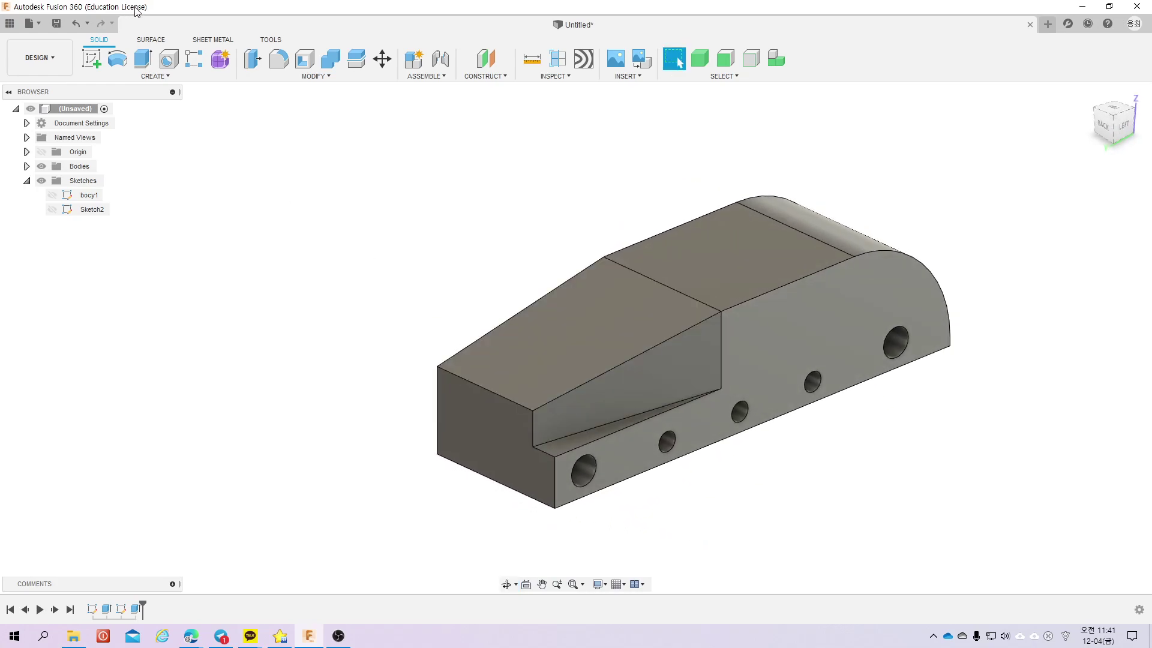
pyautogui.click(165, 77)
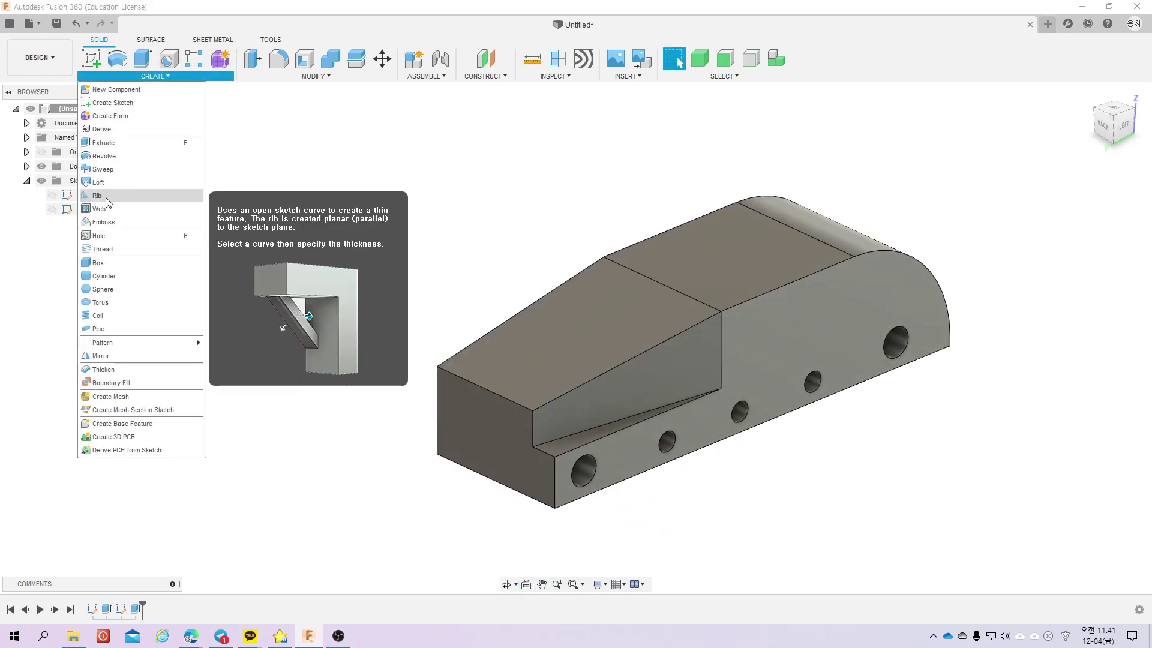
# Step: Mirror the slanted wedge face and its bottom strip face across the centre plane
pyautogui.click(108, 356)
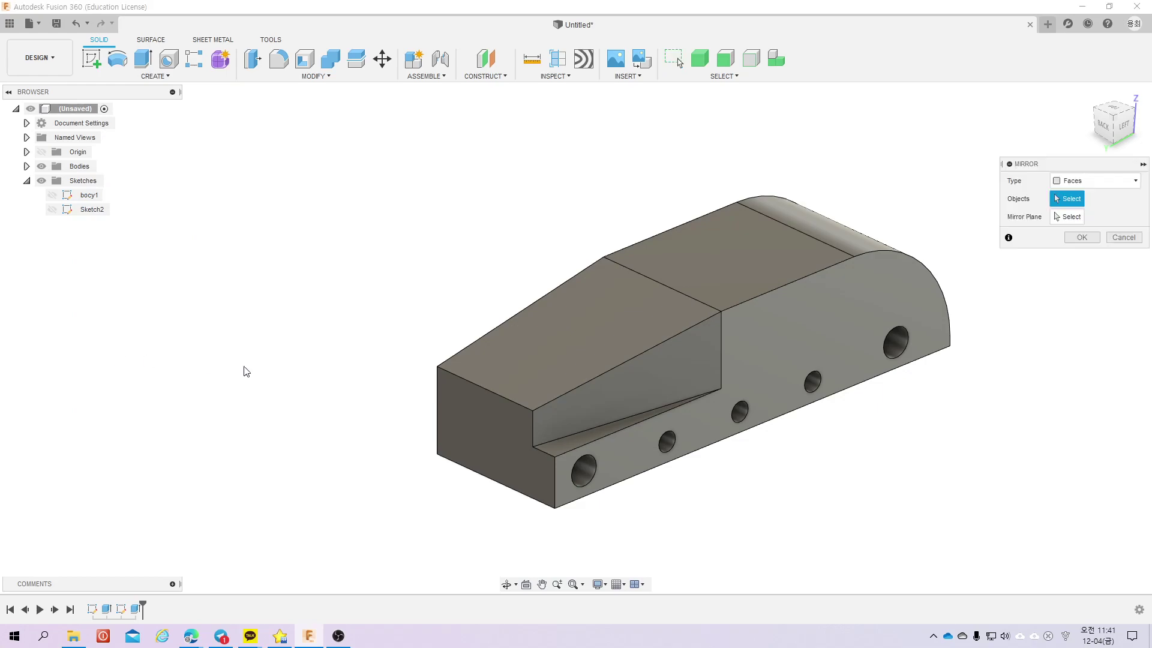
pyautogui.click(568, 438)
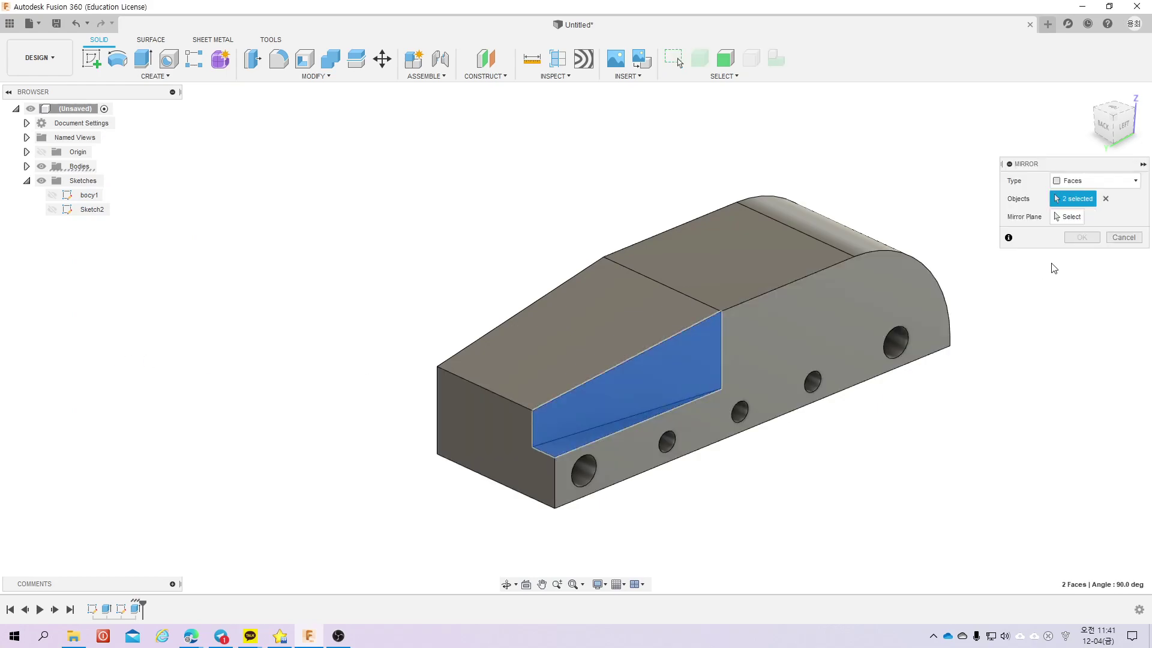
pyautogui.click(1067, 217)
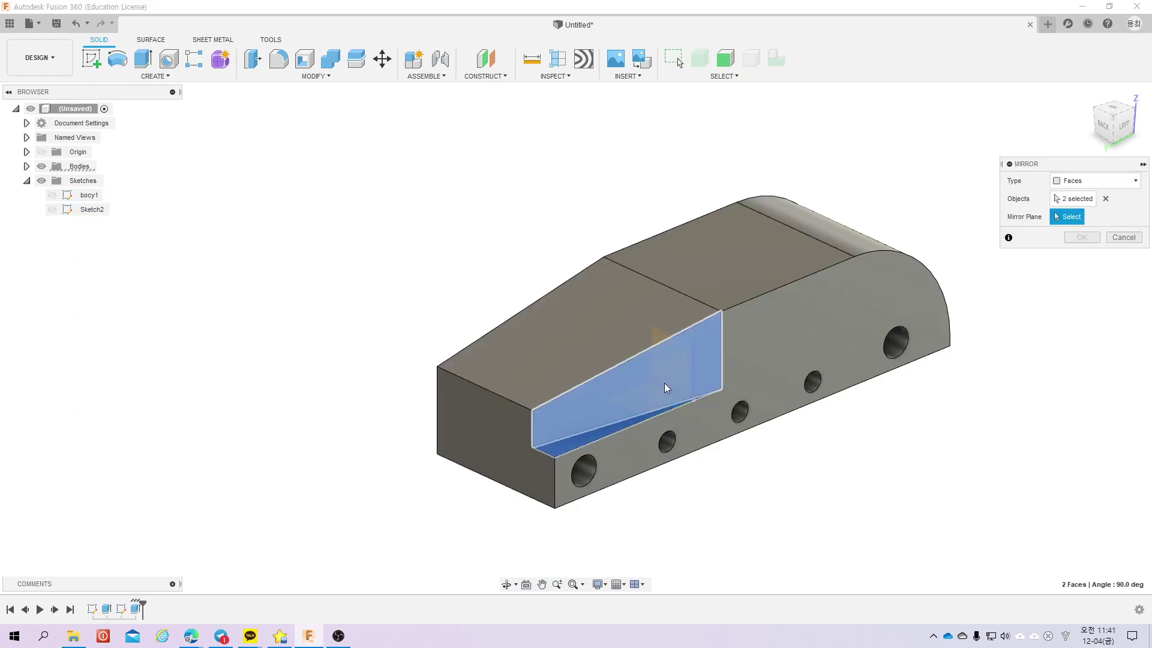
pyautogui.scroll(-5, 671, 380)
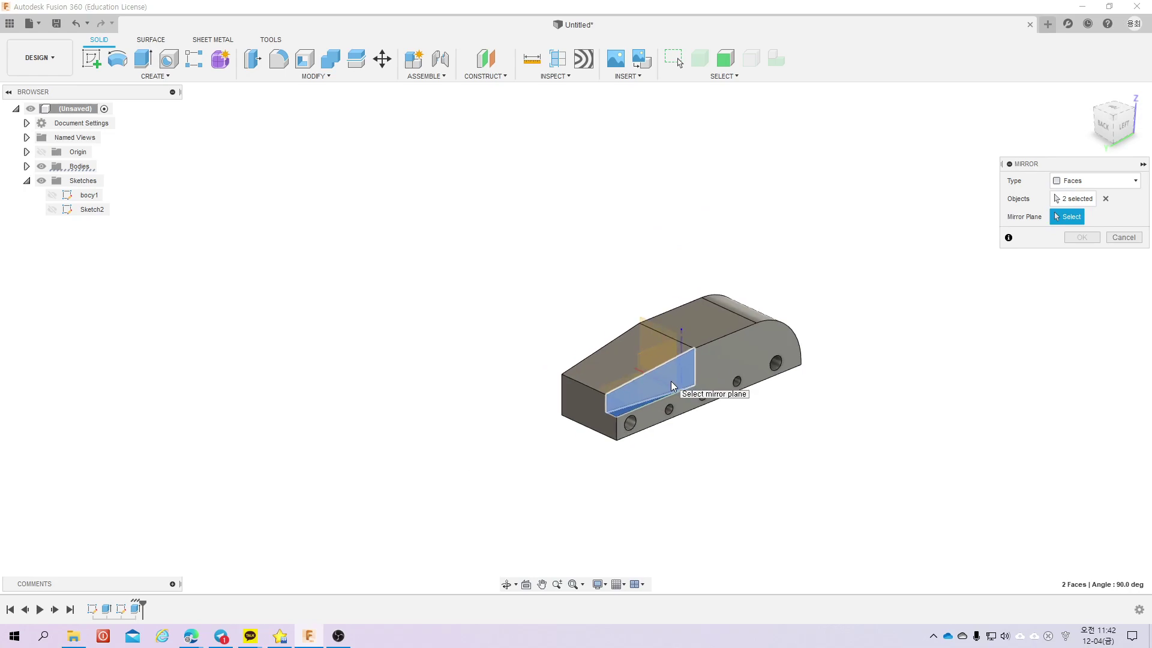
pyautogui.click(638, 348)
pyautogui.click(1073, 238)
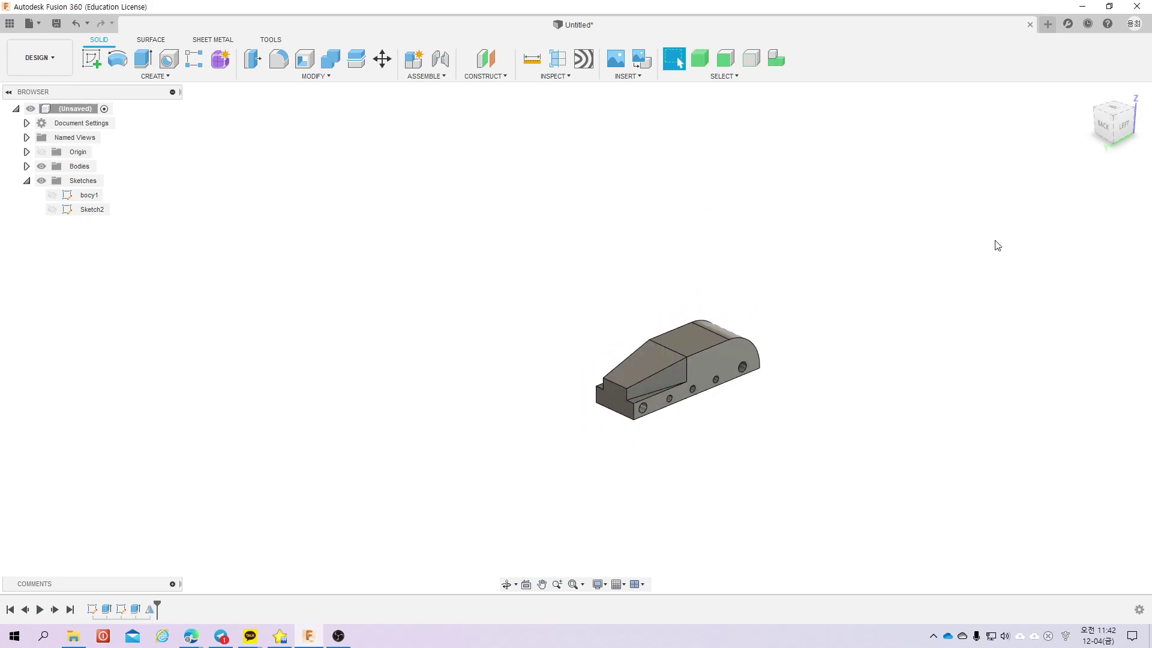
pyautogui.moveTo(715, 232)
pyautogui.keyDown('shift'); pyautogui.mouseDown(button='middle')
pyautogui.moveTo(818, 221)
pyautogui.moveTo(853, 203)
pyautogui.moveTo(720, 220)
pyautogui.mouseUp(button='middle'); pyautogui.keyUp('shift')
pyautogui.press('Escape')
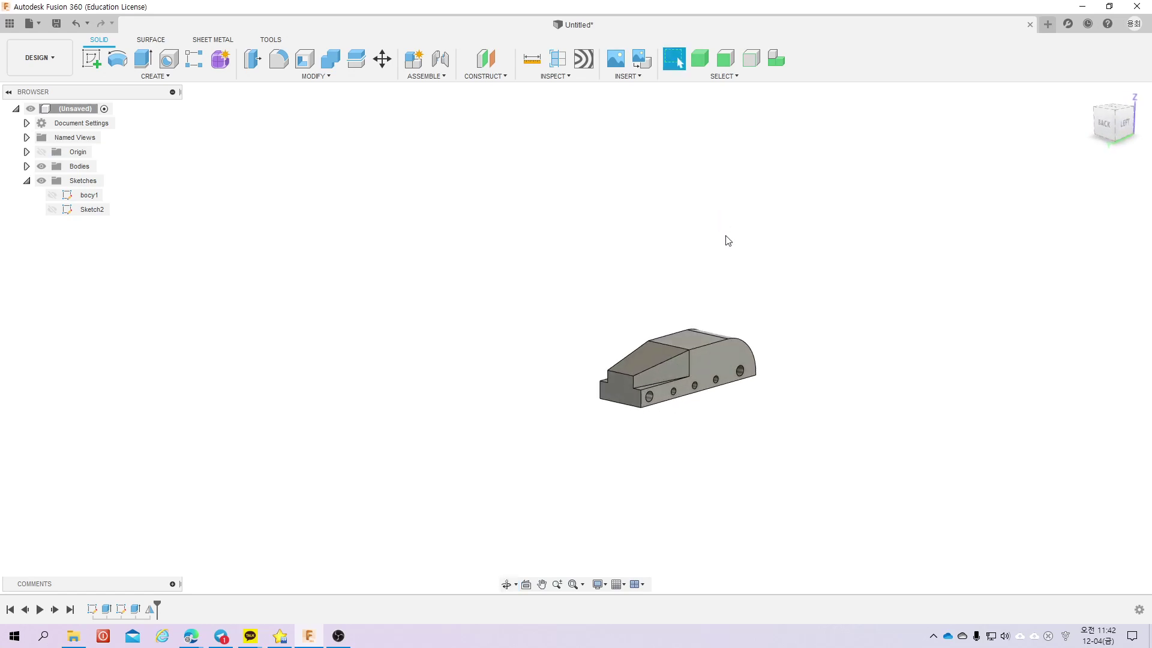
pyautogui.scroll(2, 731, 246)
pyautogui.scroll(-3, 720, 294)
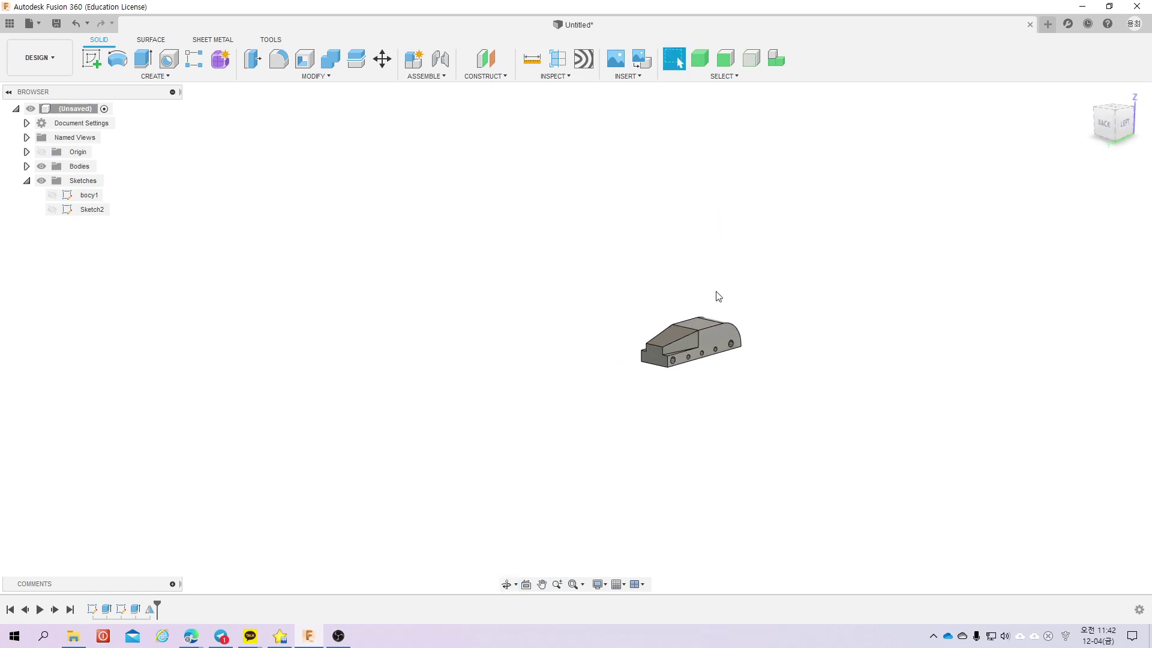
pyautogui.scroll(1, 719, 294)
pyautogui.scroll(3, 718, 293)
pyautogui.scroll(2, 717, 290)
pyautogui.scroll(1, 716, 290)
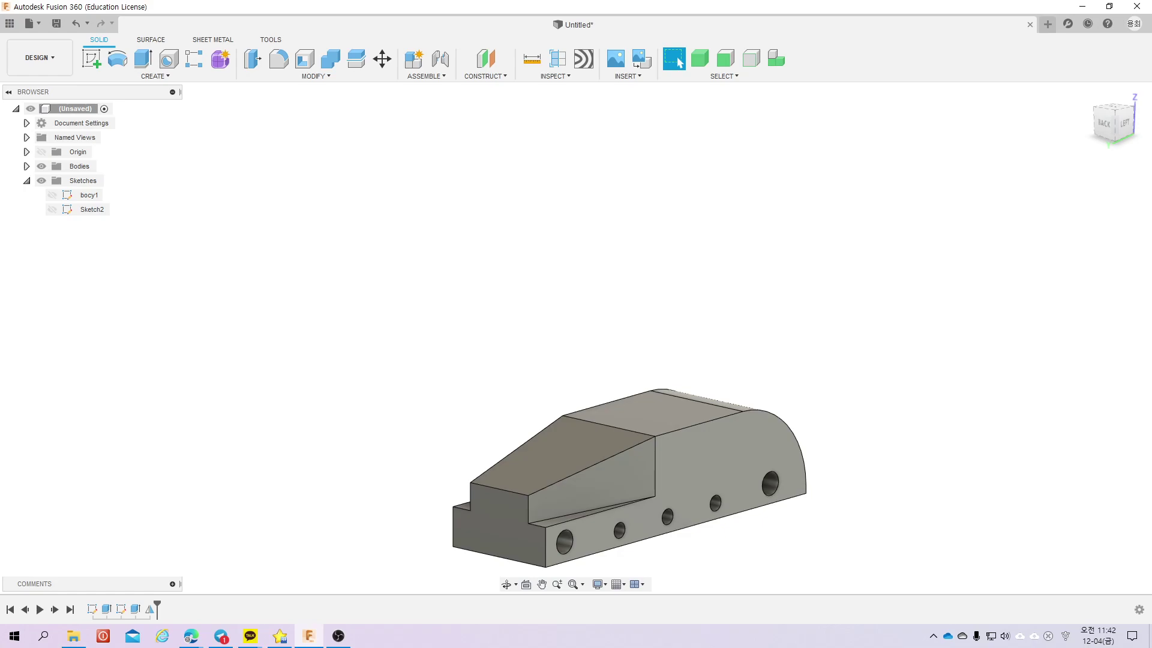
pyautogui.click(280, 636)
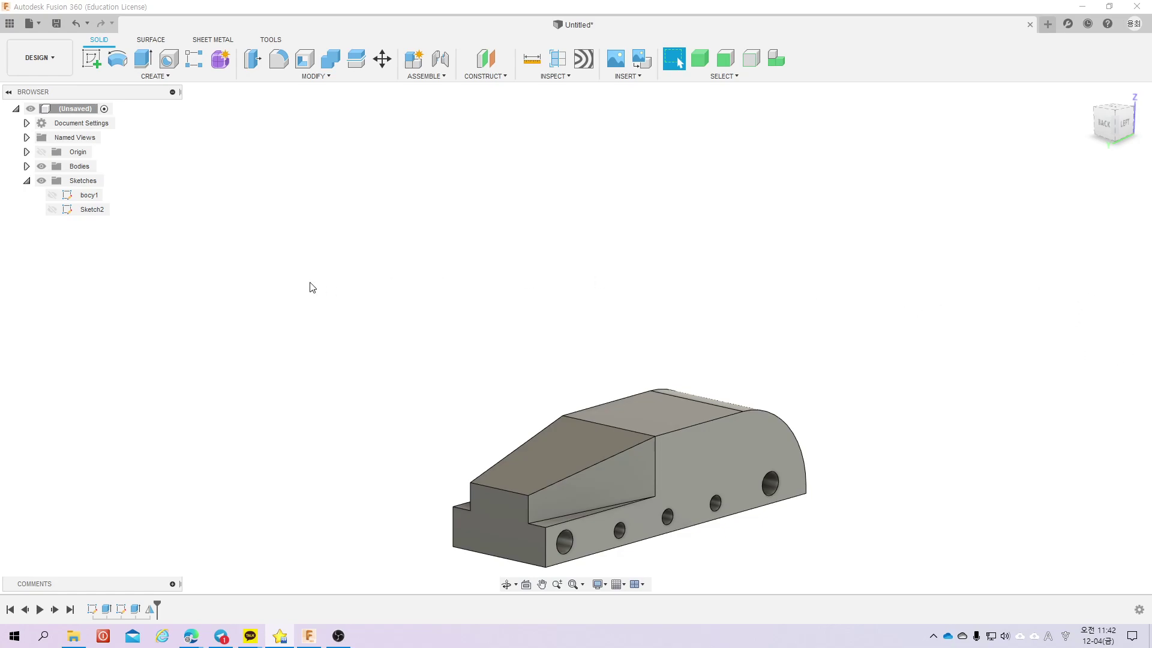
pyautogui.click(275, 66)
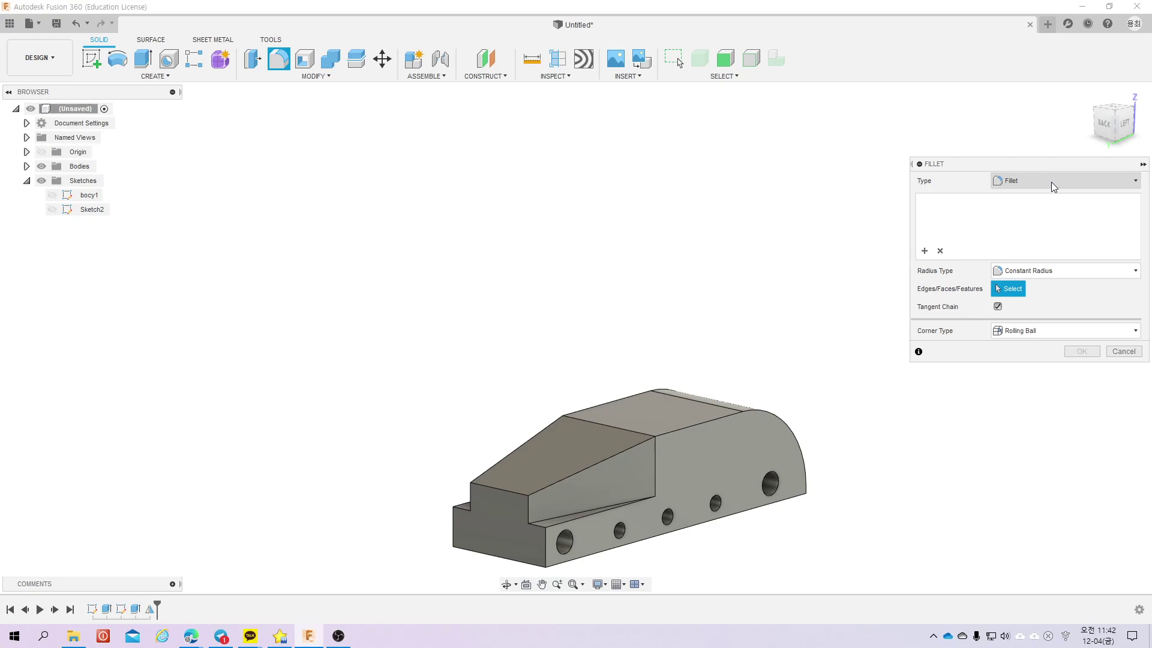
pyautogui.click(1053, 272)
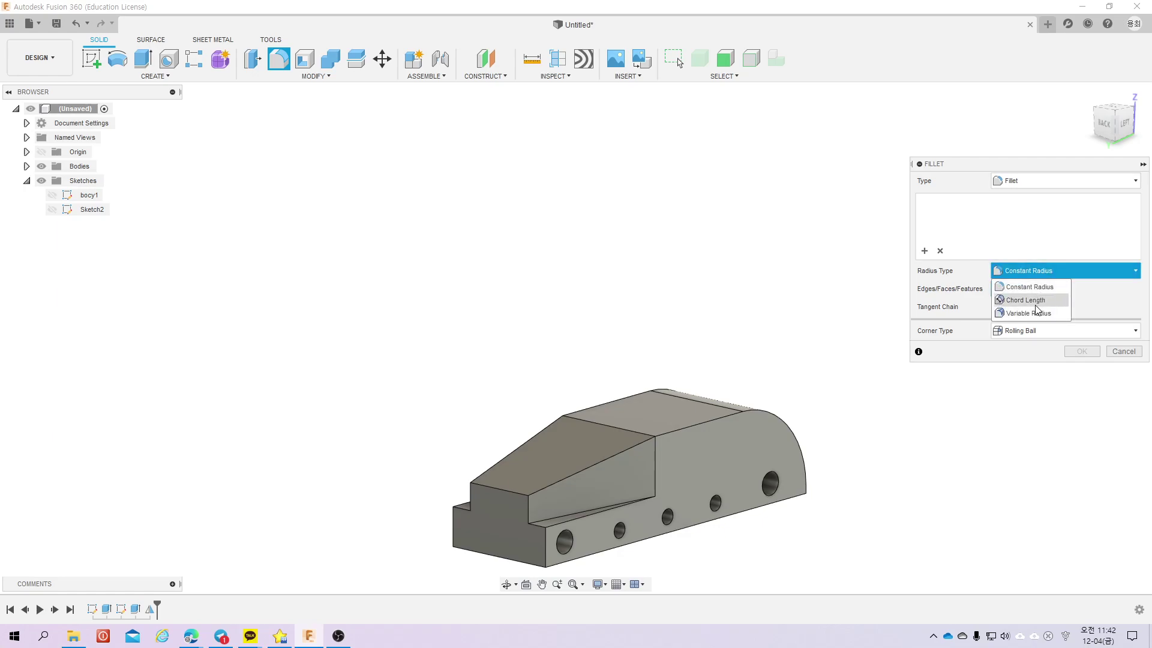
pyautogui.click(1036, 315)
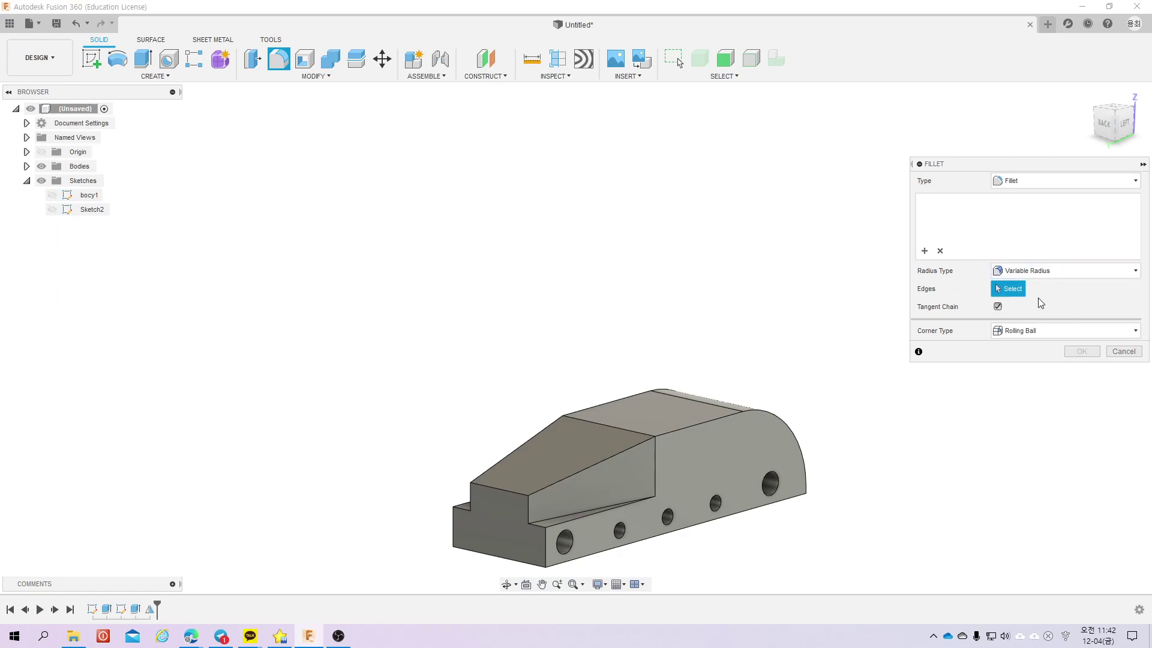
pyautogui.click(805, 465)
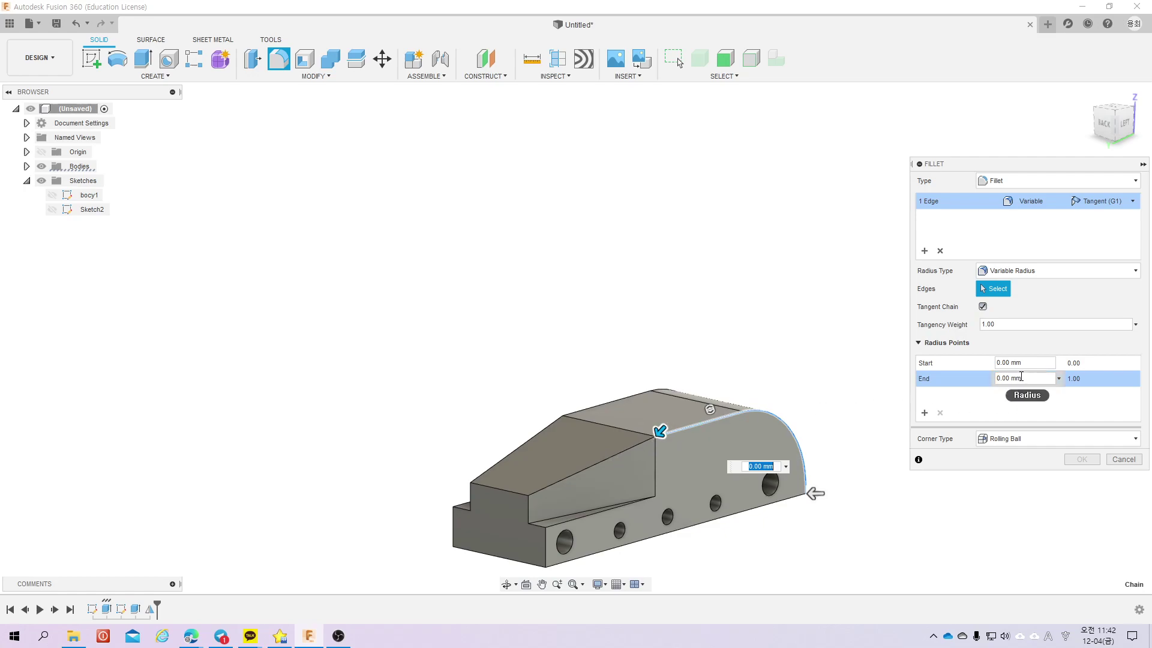
pyautogui.press('Escape')
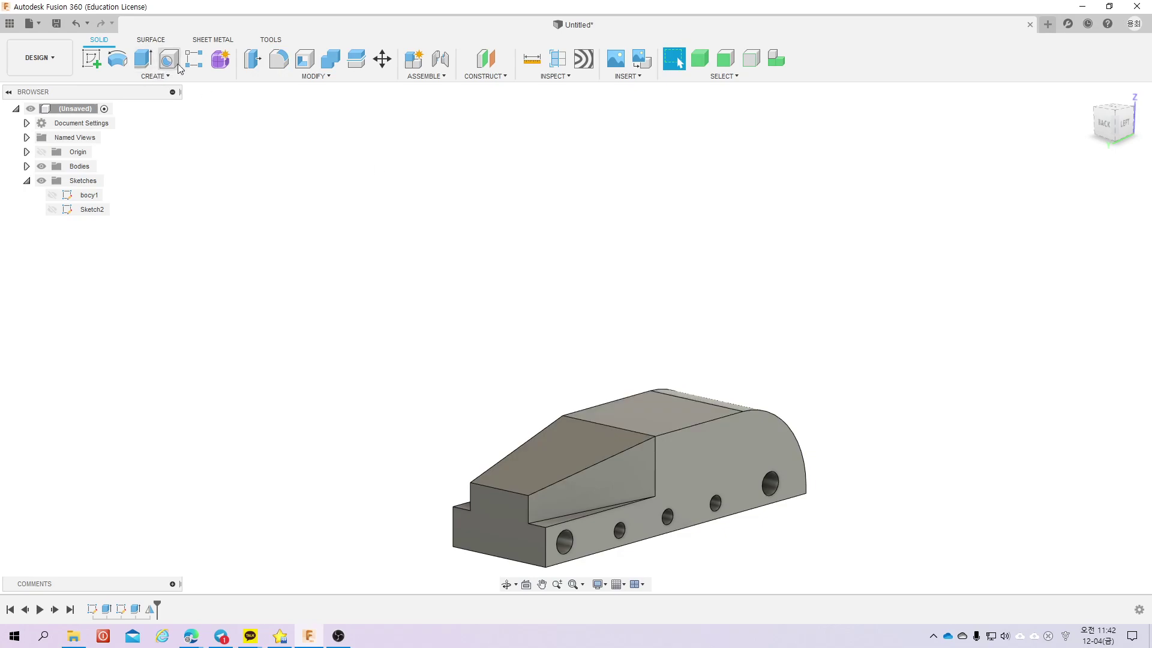
# Step: Try a 5 mm constant fillet on the top edge chain and sloped edge, then undo it
pyautogui.click(278, 59)
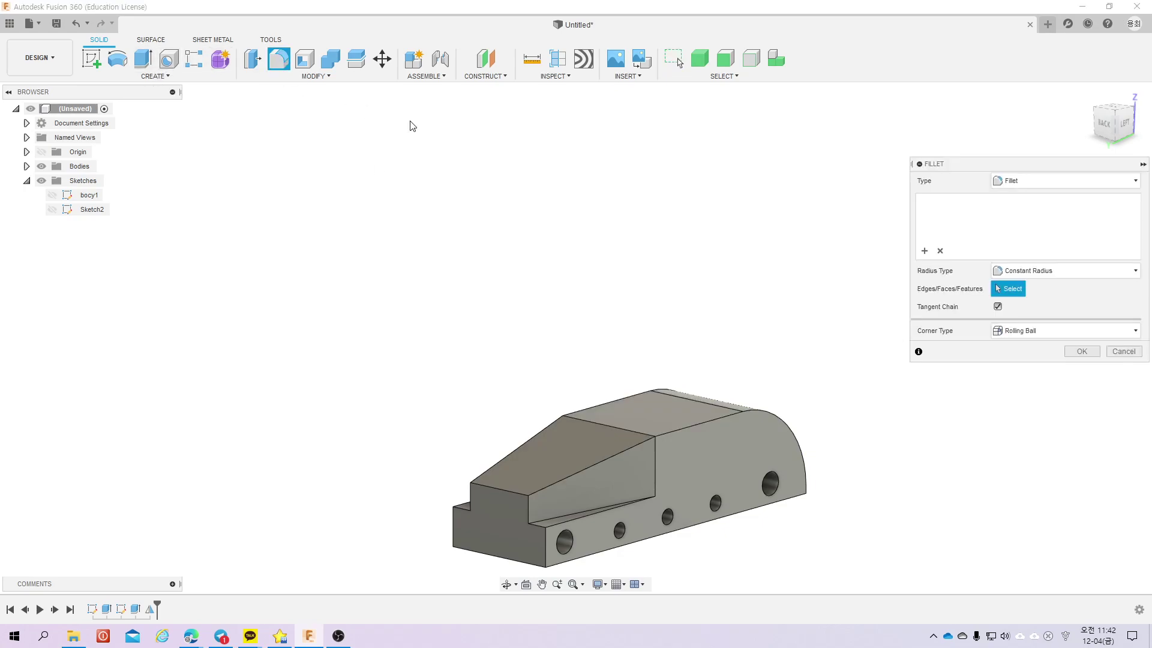
pyautogui.click(1037, 274)
pyautogui.click(768, 409)
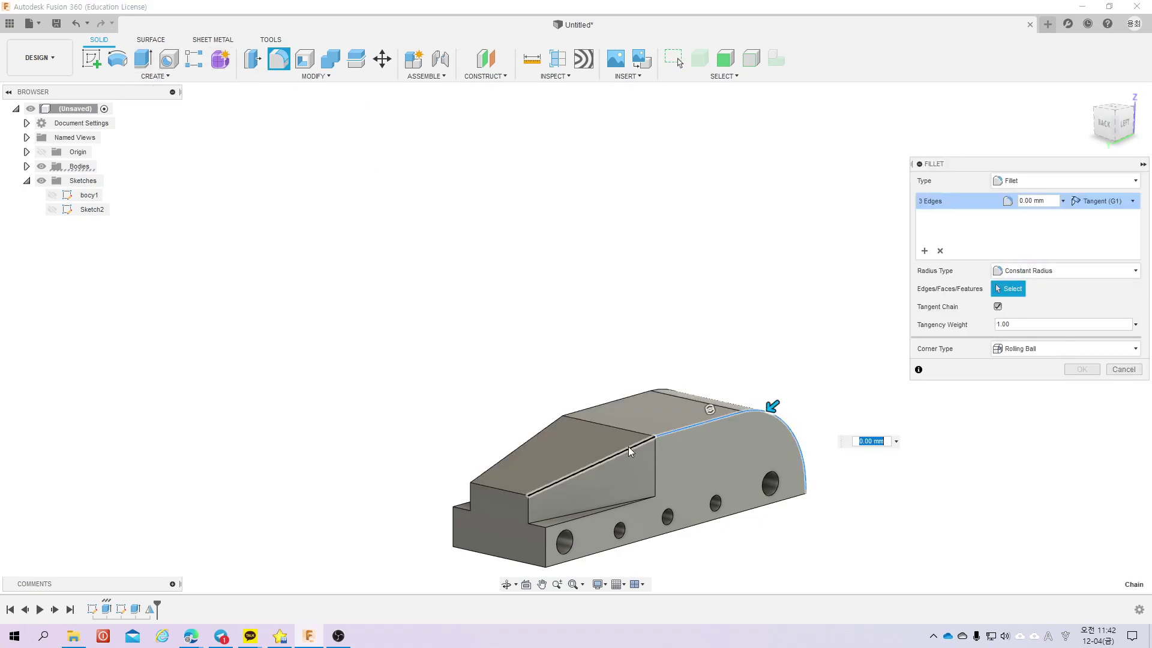
pyautogui.click(629, 449)
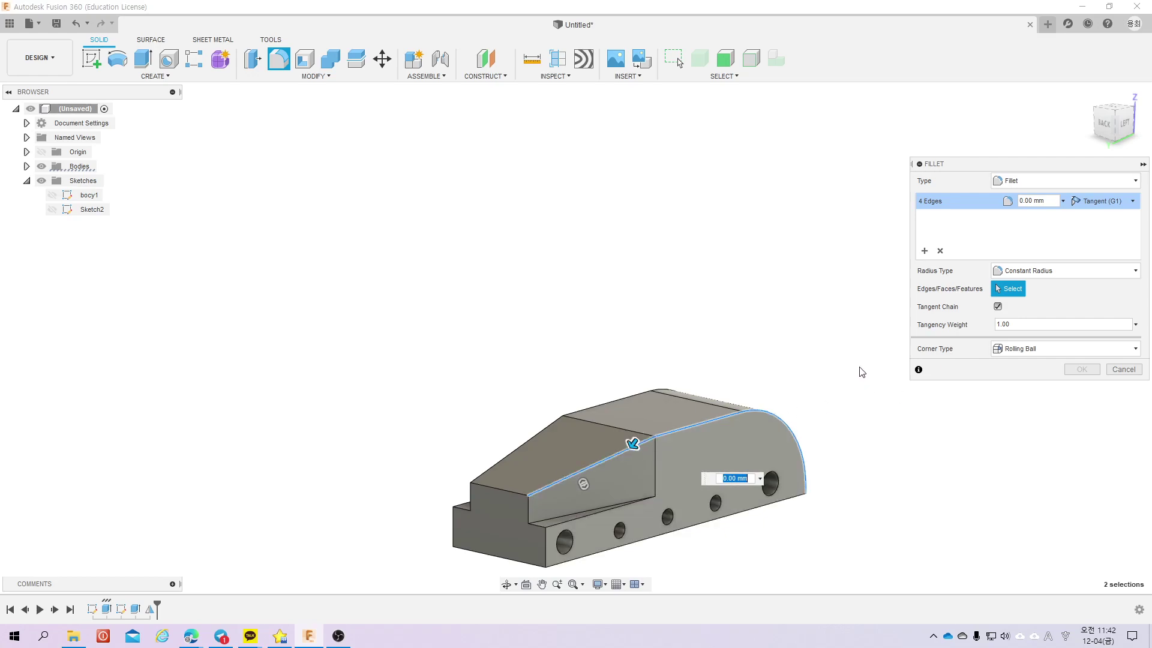
pyautogui.write('5')
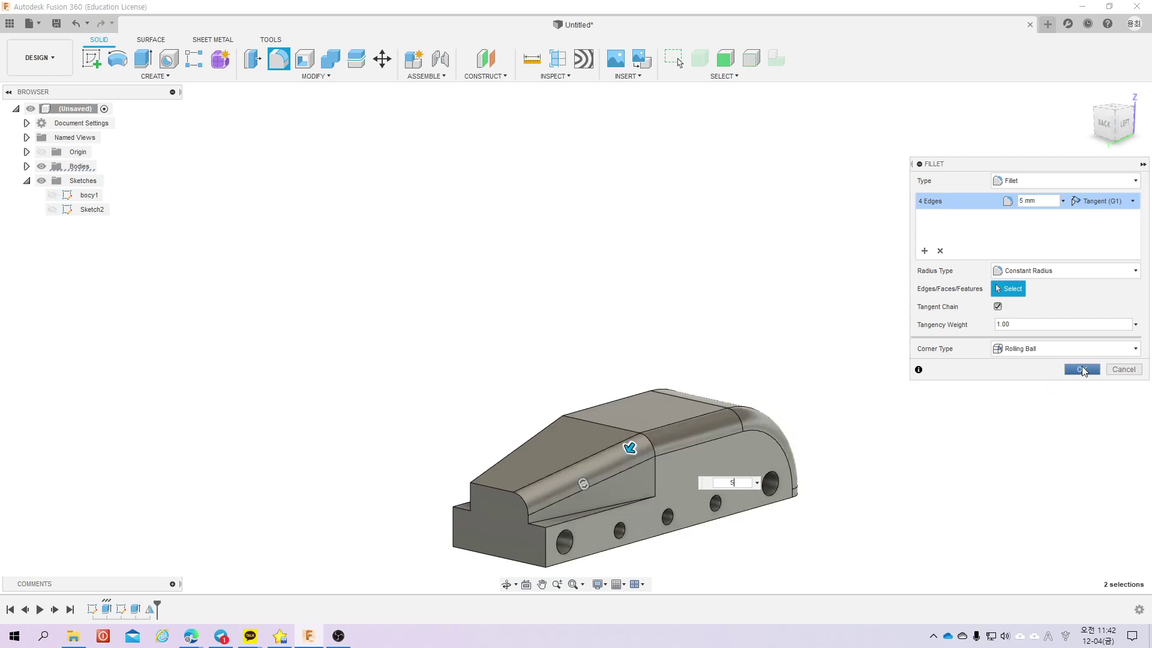
pyautogui.click(1082, 369)
pyautogui.moveTo(674, 326); pyautogui.dragTo(538, 435, button='right')
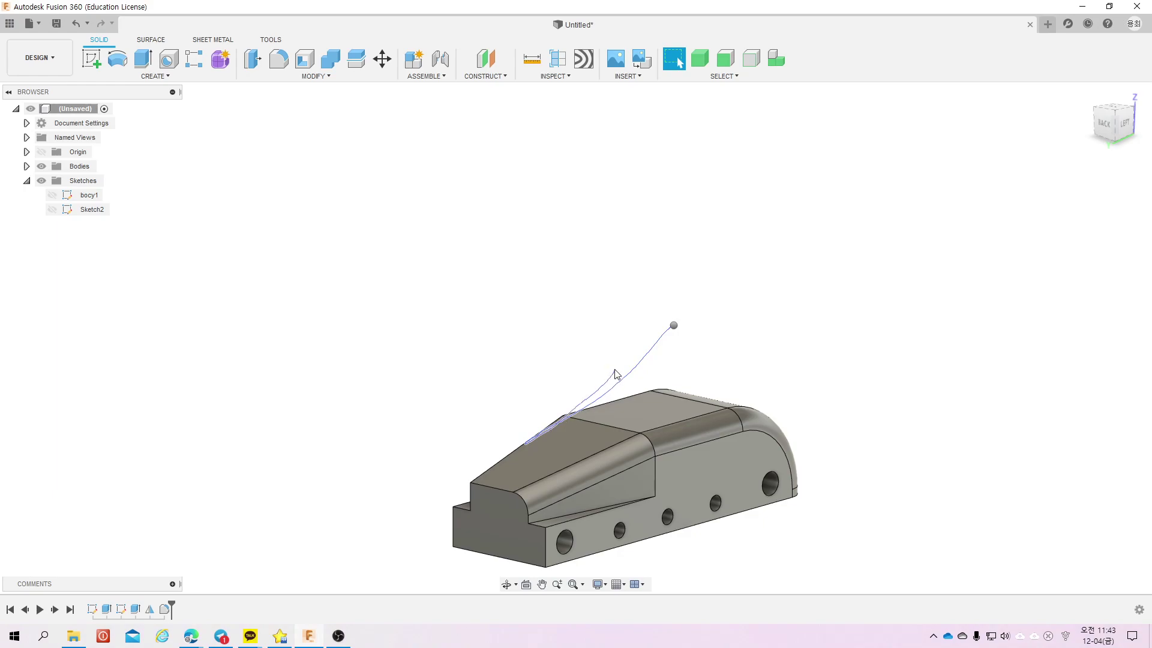
pyautogui.moveTo(615, 374); pyautogui.dragTo(499, 263, button='right')
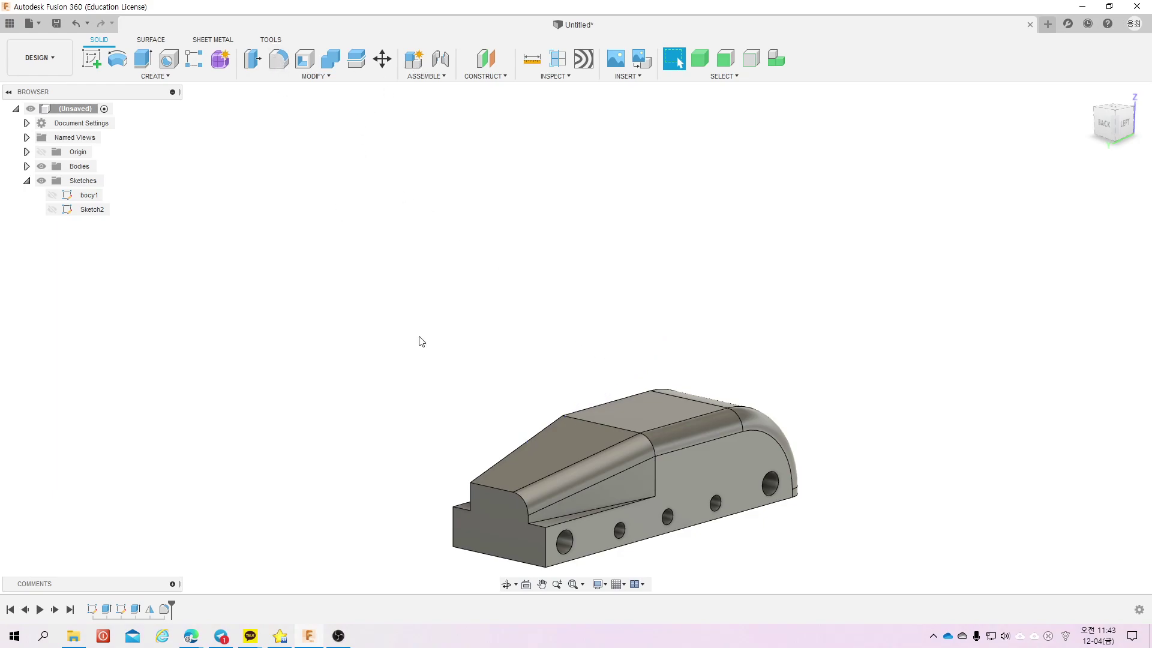
pyautogui.click(278, 58)
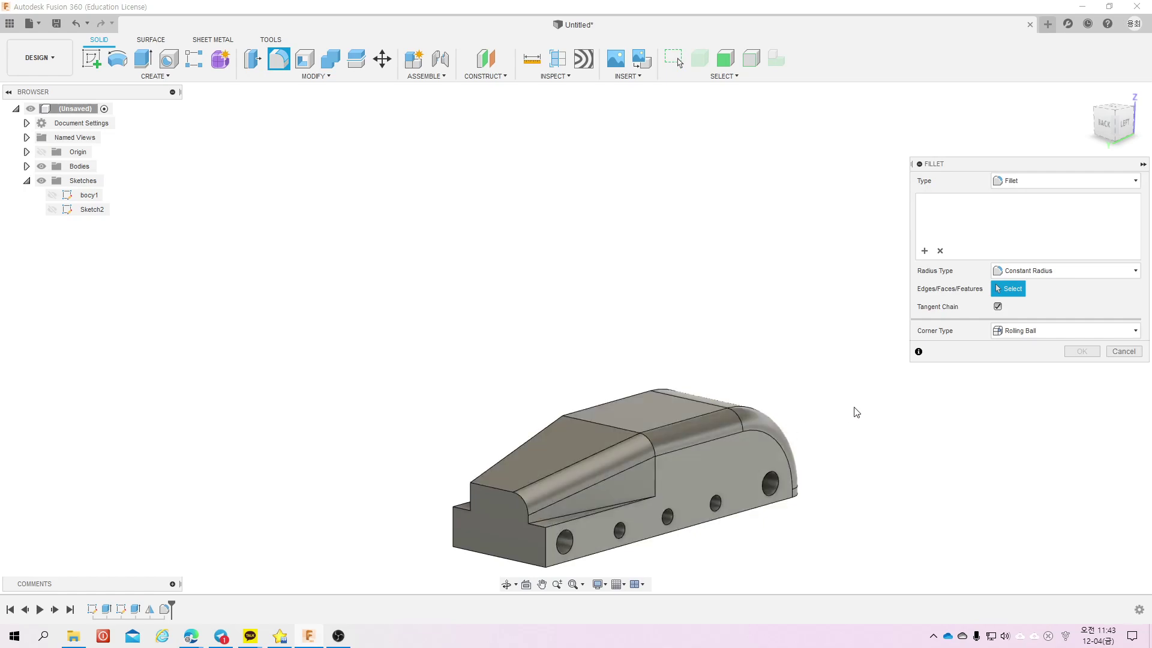
pyautogui.press('Escape')
pyautogui.hotkey('ctrl', 'z')
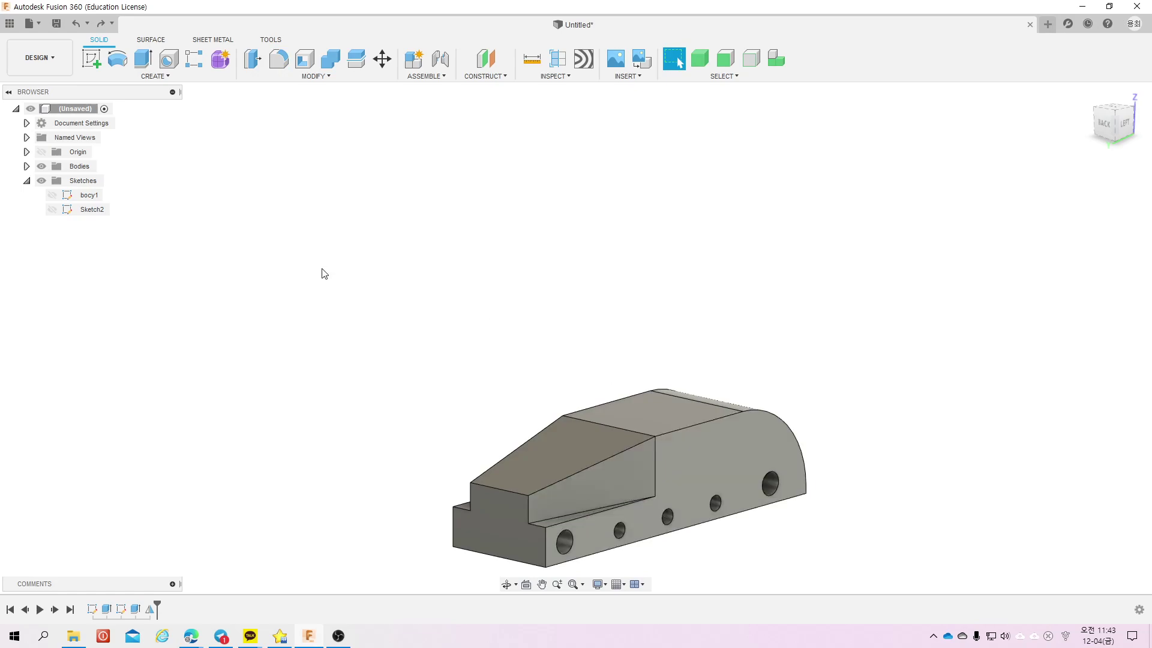
# Step: Fillet the vertical and top edges of the slanted face with a 1 mm radius
pyautogui.click(279, 59)
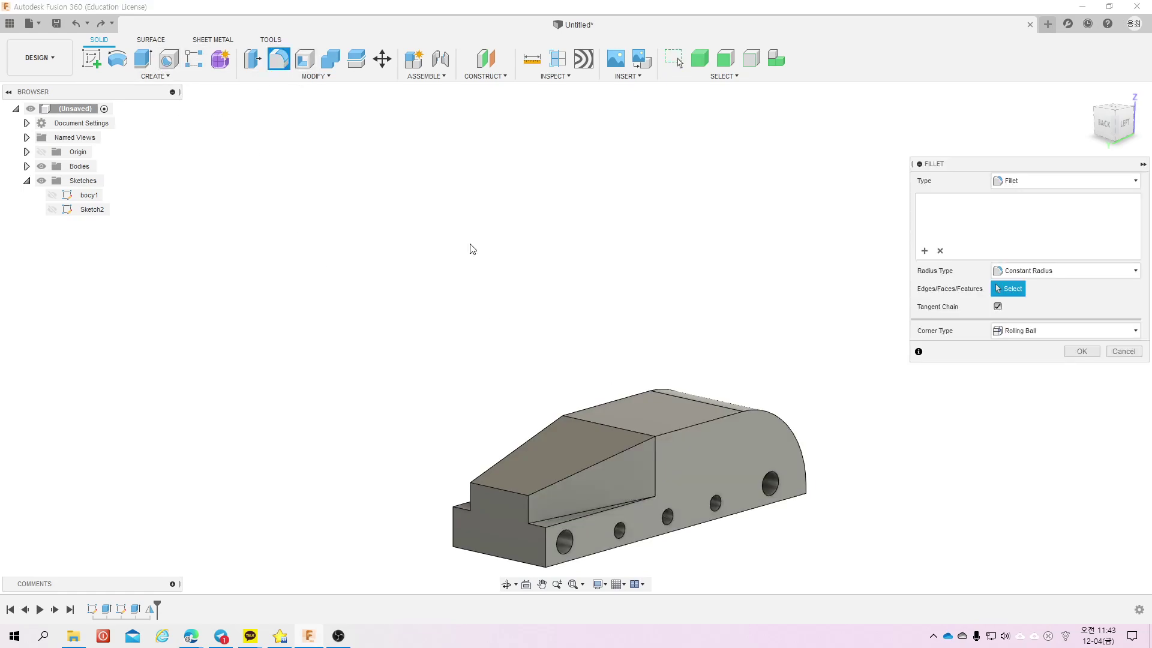
pyautogui.click(654, 465)
pyautogui.click(642, 431)
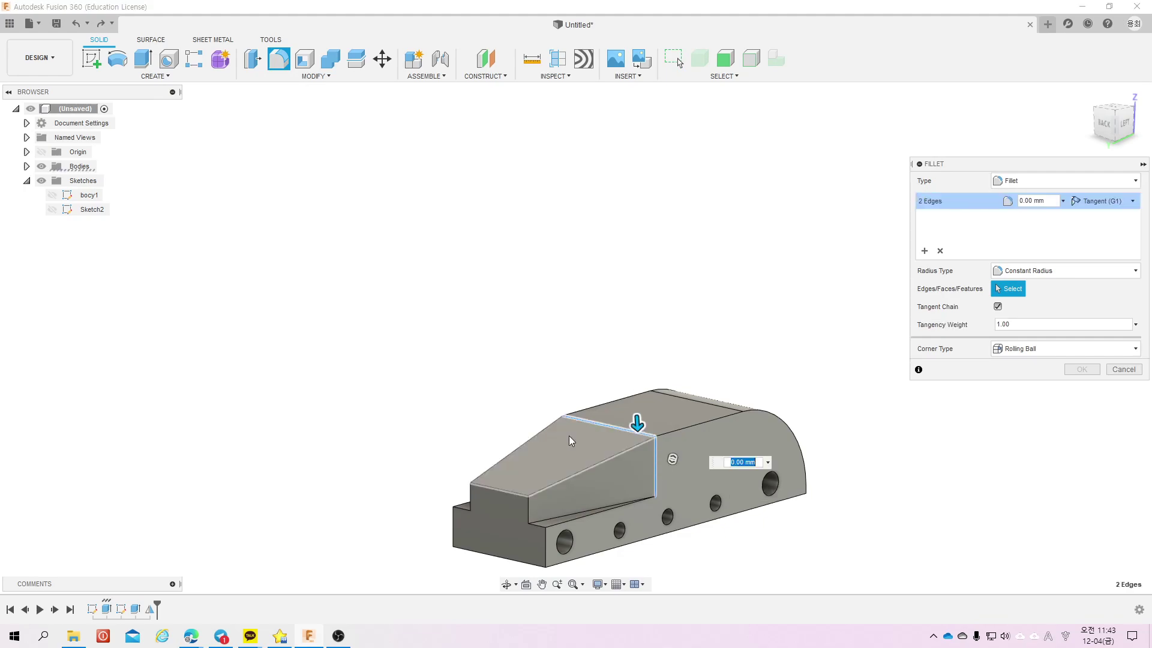
pyautogui.write('1')
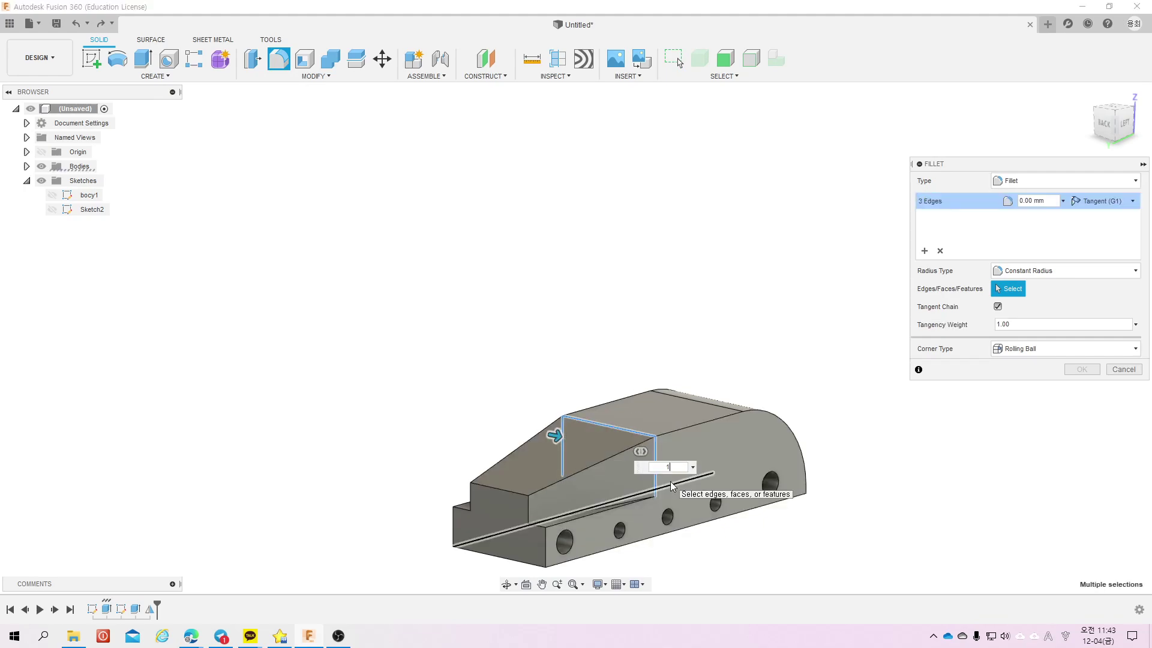
pyautogui.press('Return')
pyautogui.scroll(-1, 651, 501)
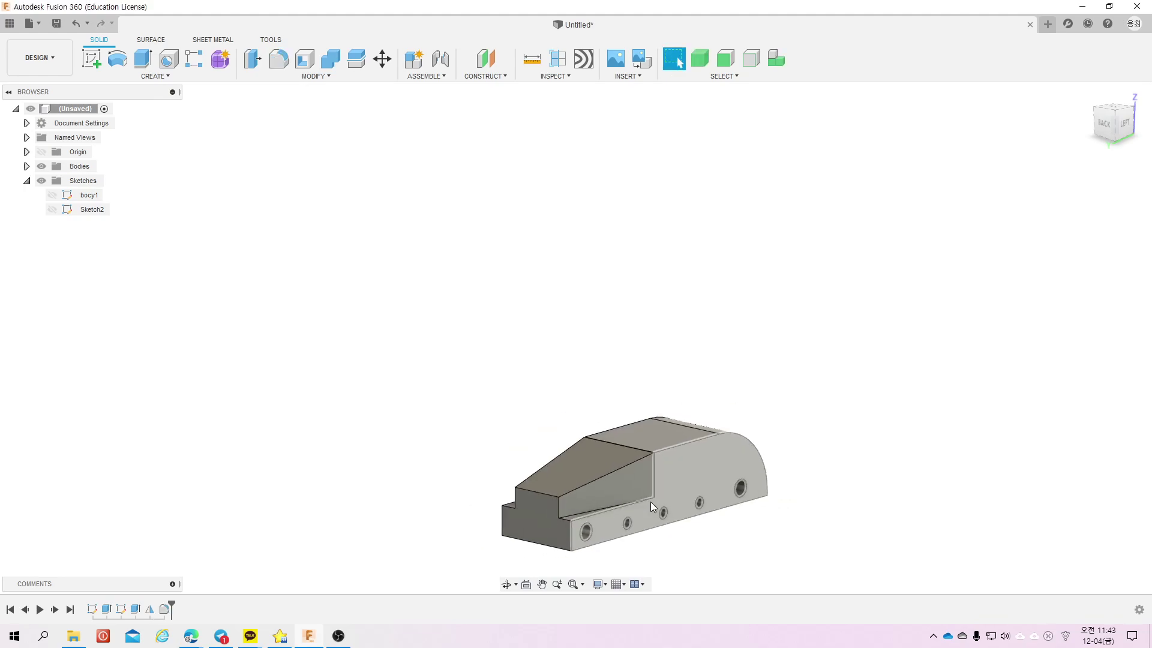
pyautogui.scroll(3, 650, 502)
pyautogui.scroll(5, 650, 502)
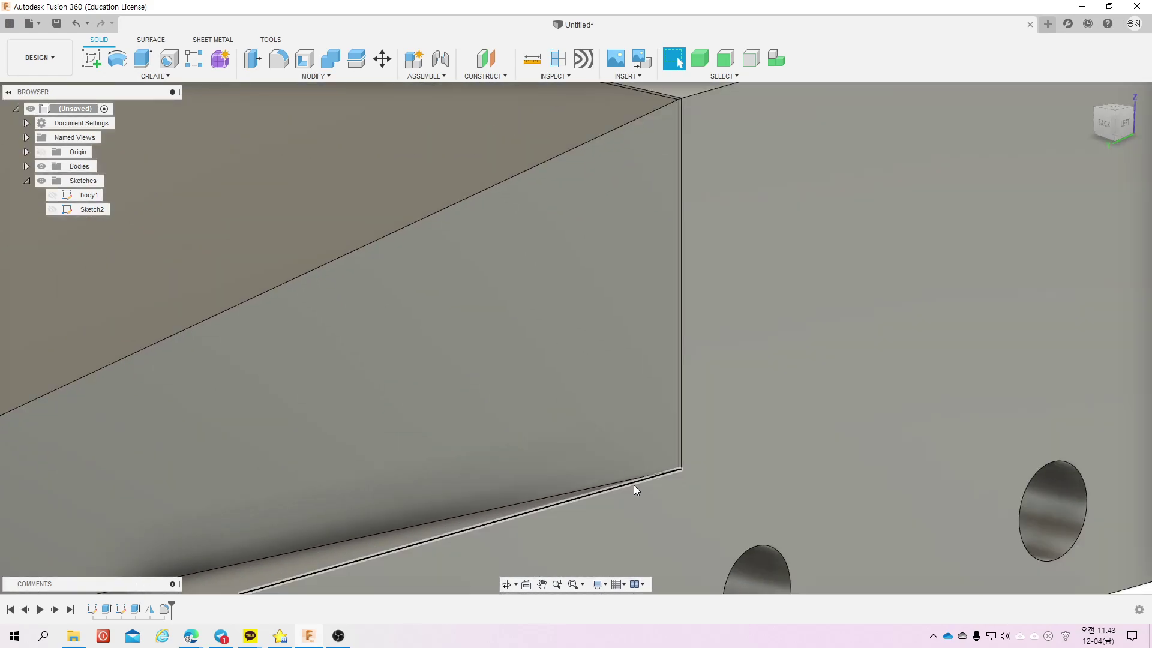
pyautogui.scroll(-3, 634, 484)
pyautogui.scroll(-3, 634, 485)
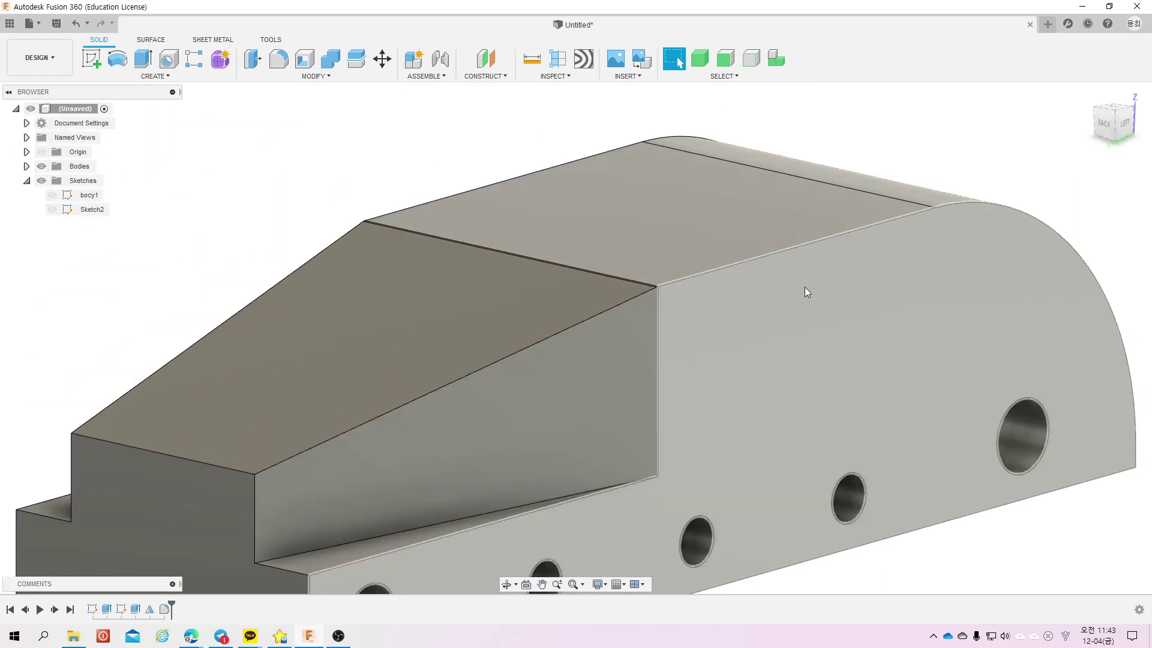
pyautogui.scroll(-1, 644, 348)
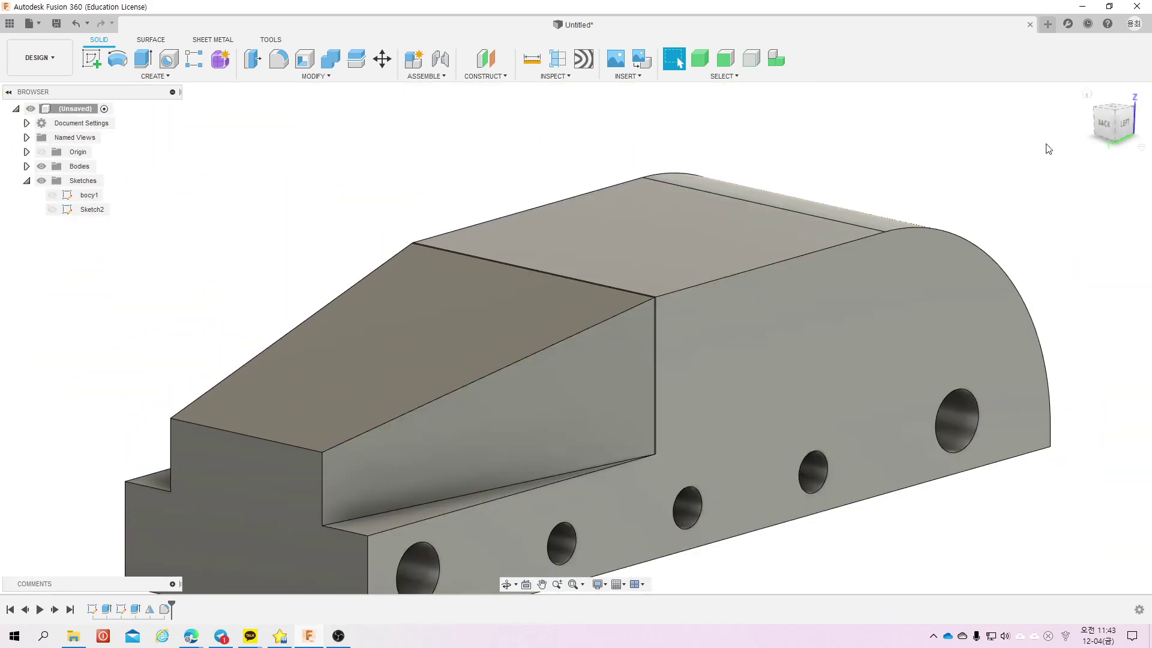
# Step: Start a variable-radius fillet on the sloped top edge chain with an added corner point
pyautogui.click(276, 60)
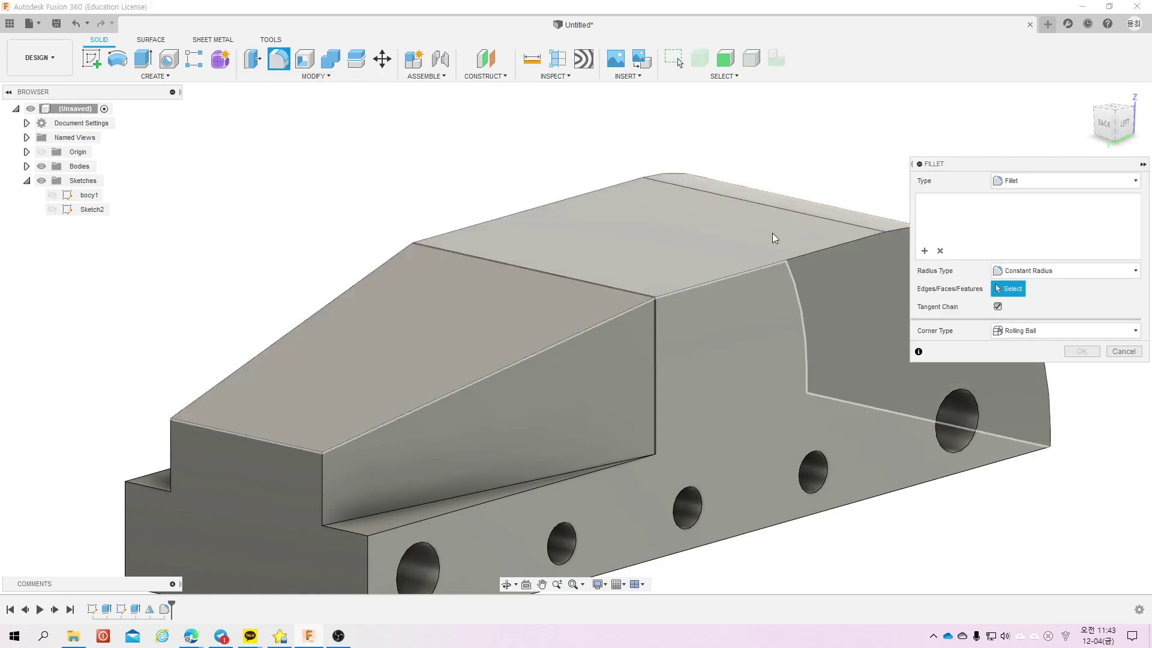
pyautogui.click(1020, 270)
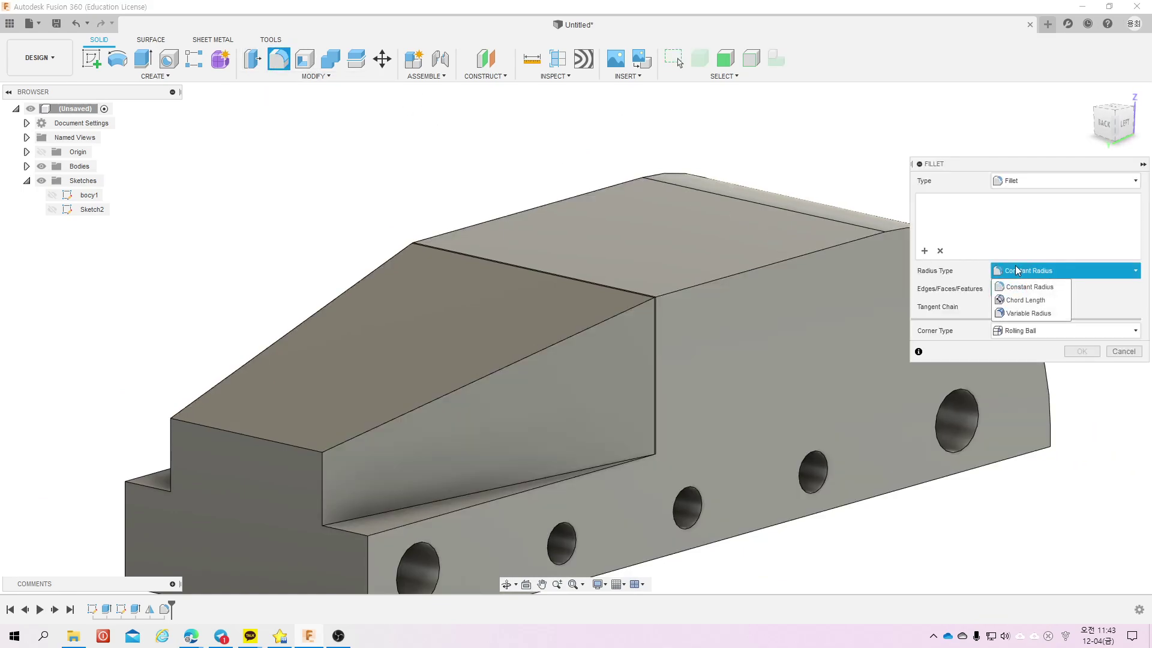
pyautogui.click(1032, 313)
pyautogui.click(1044, 384)
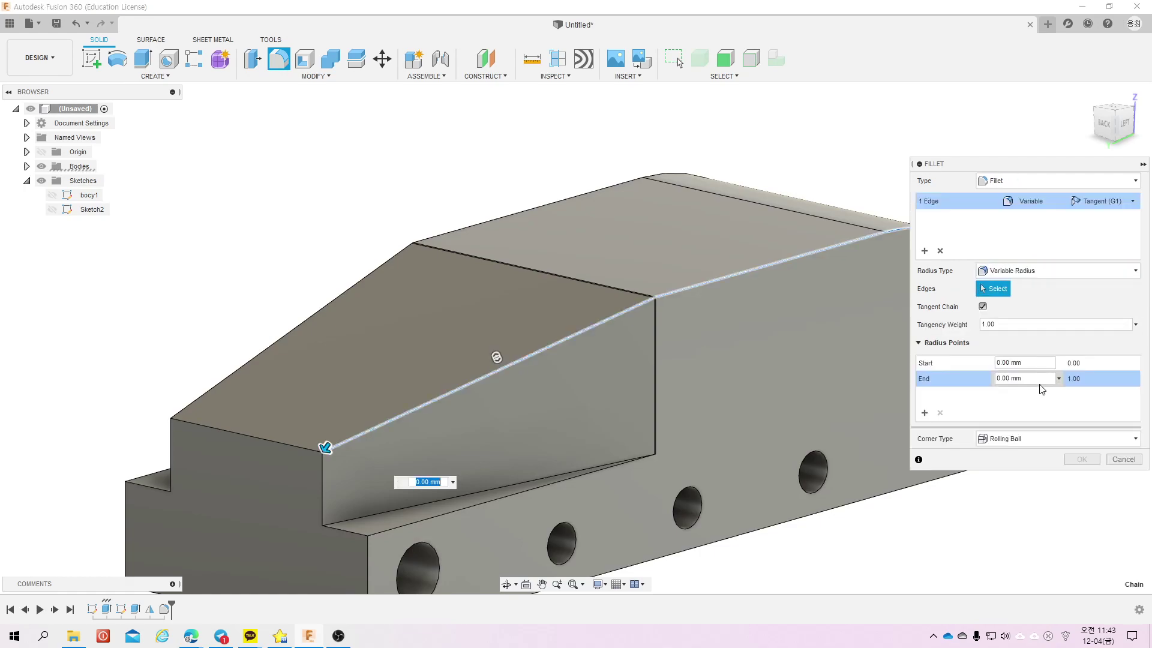
pyautogui.scroll(-2, 344, 327)
pyautogui.scroll(2, 345, 327)
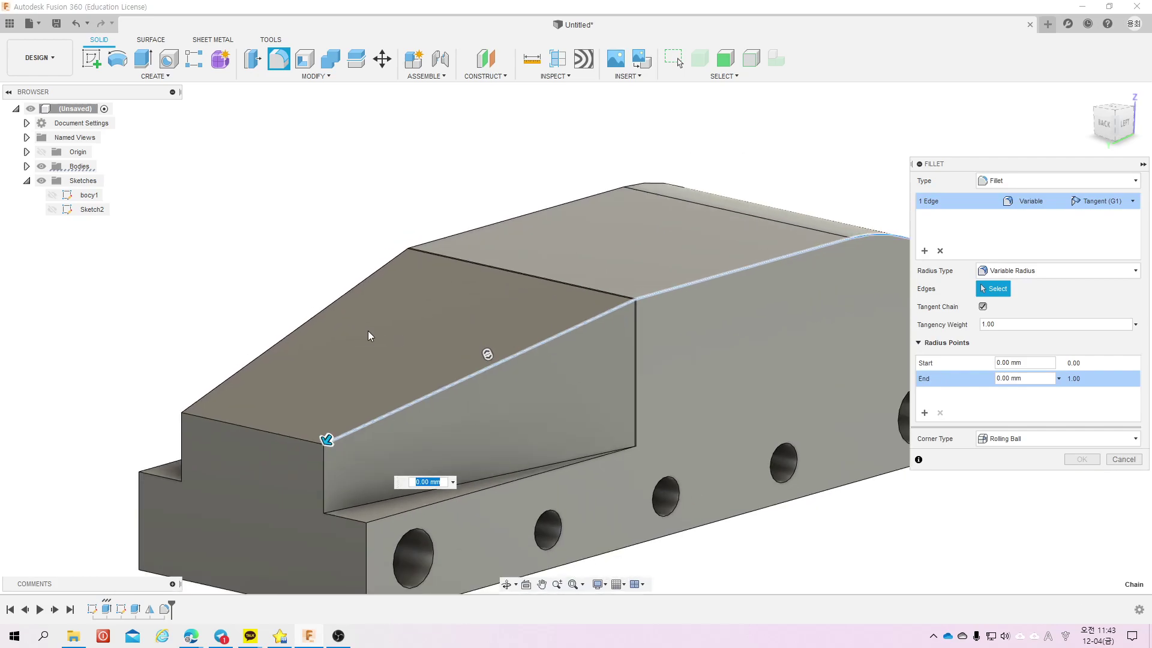
pyautogui.scroll(2, 633, 300)
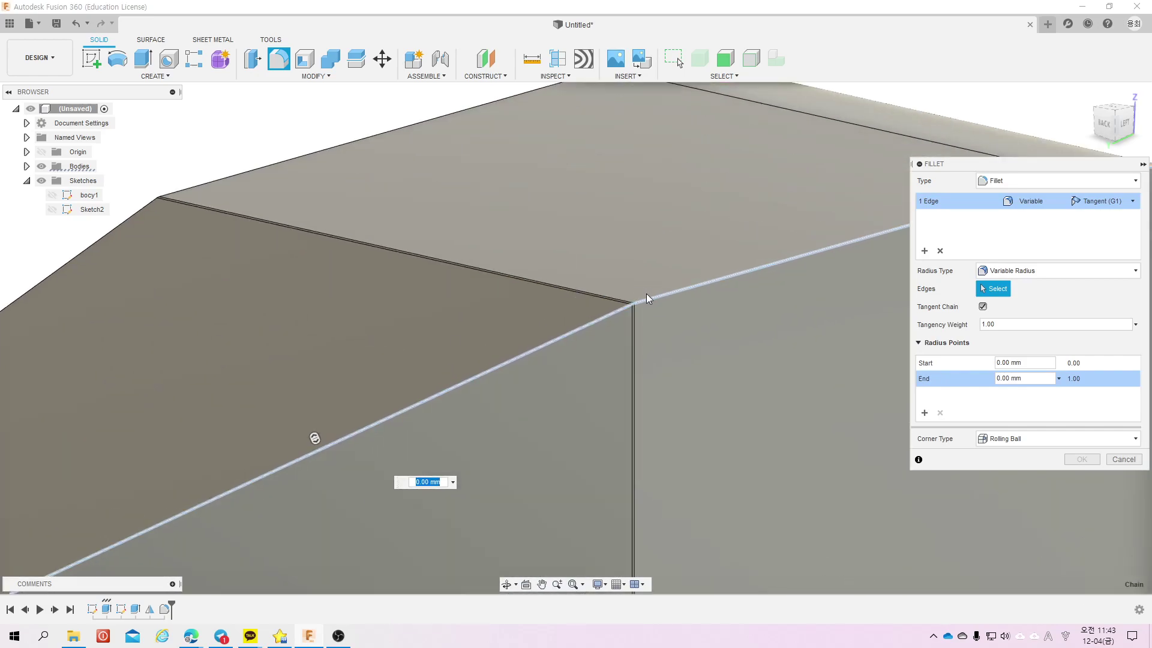
pyautogui.scroll(2, 646, 297)
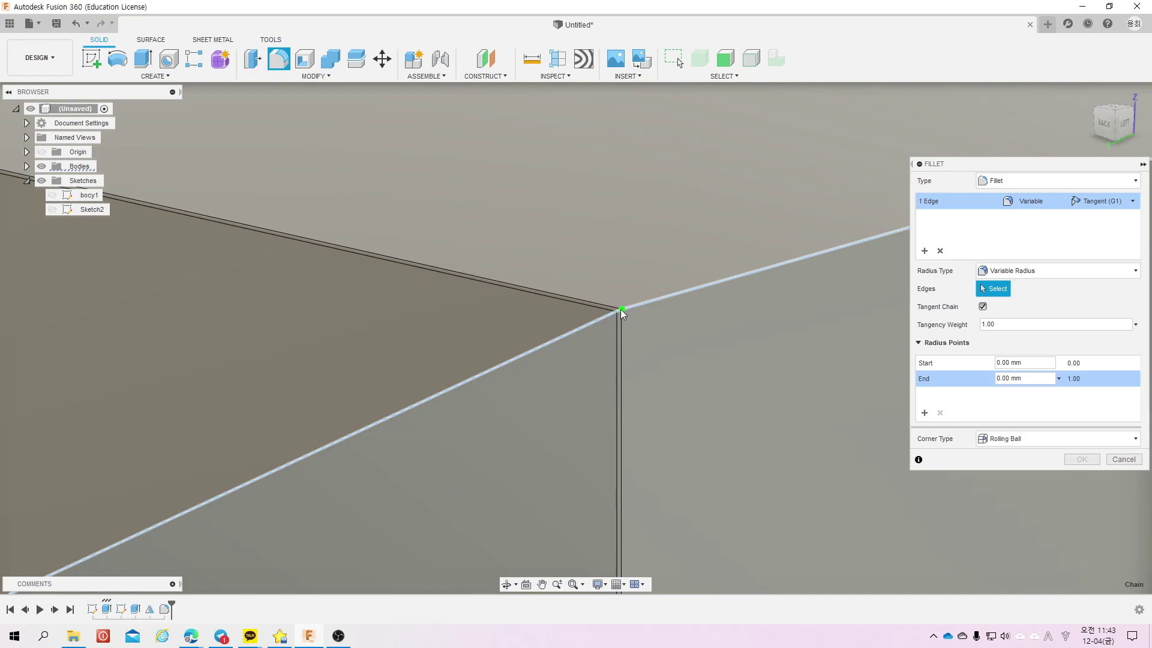
pyautogui.click(620, 309)
pyautogui.scroll(-3, 474, 355)
pyautogui.scroll(-2, 473, 354)
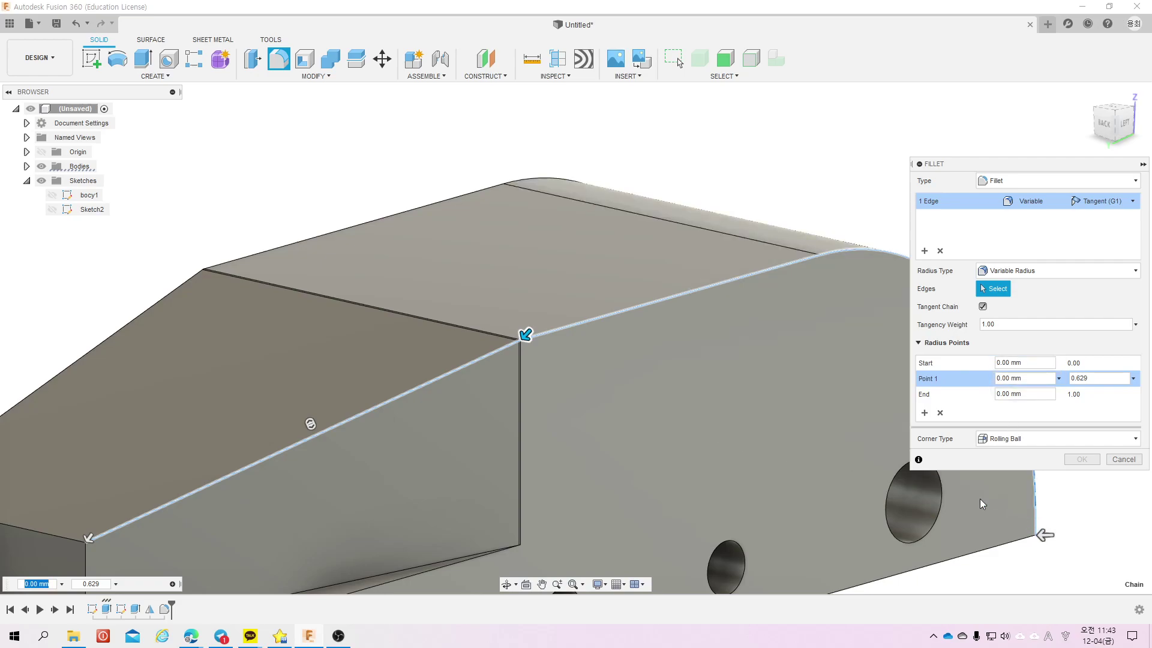
# Step: Set the start and corner radii to 5 mm and the end to 4.8 mm
pyautogui.click(1036, 363)
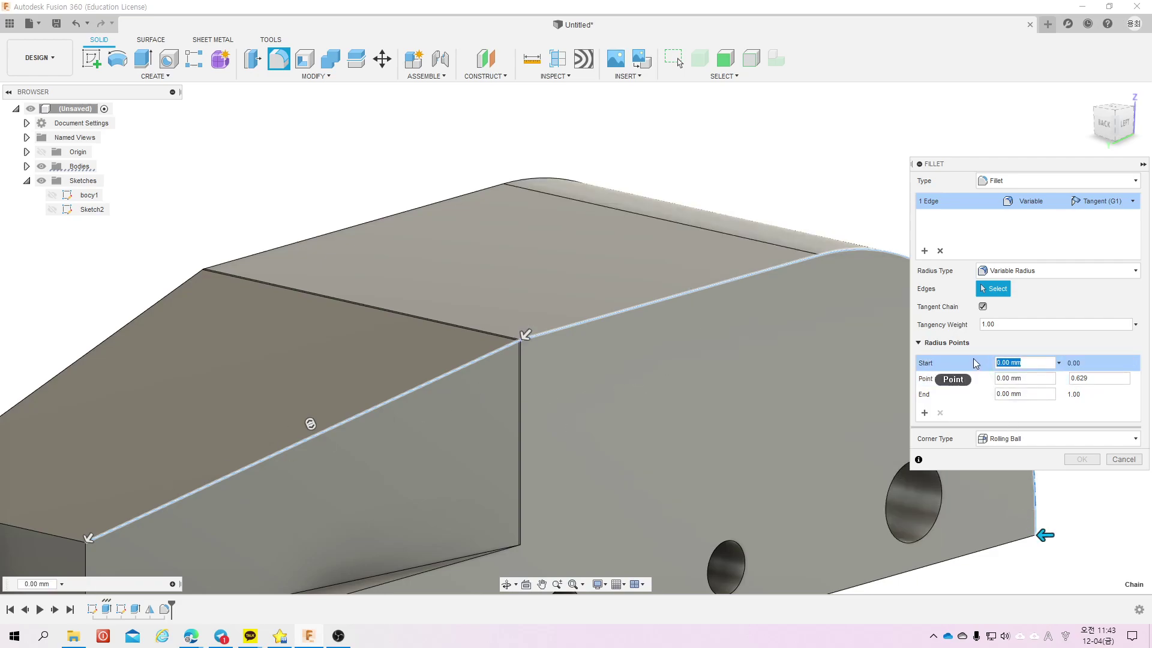
pyautogui.write('5')
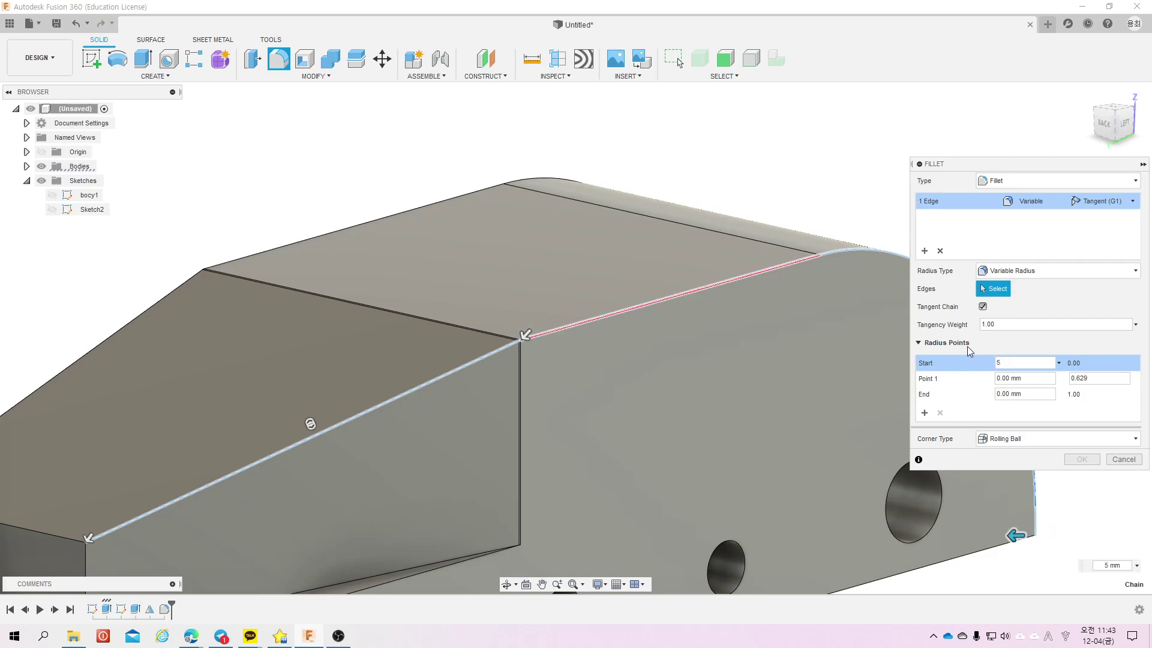
pyautogui.click(1024, 377)
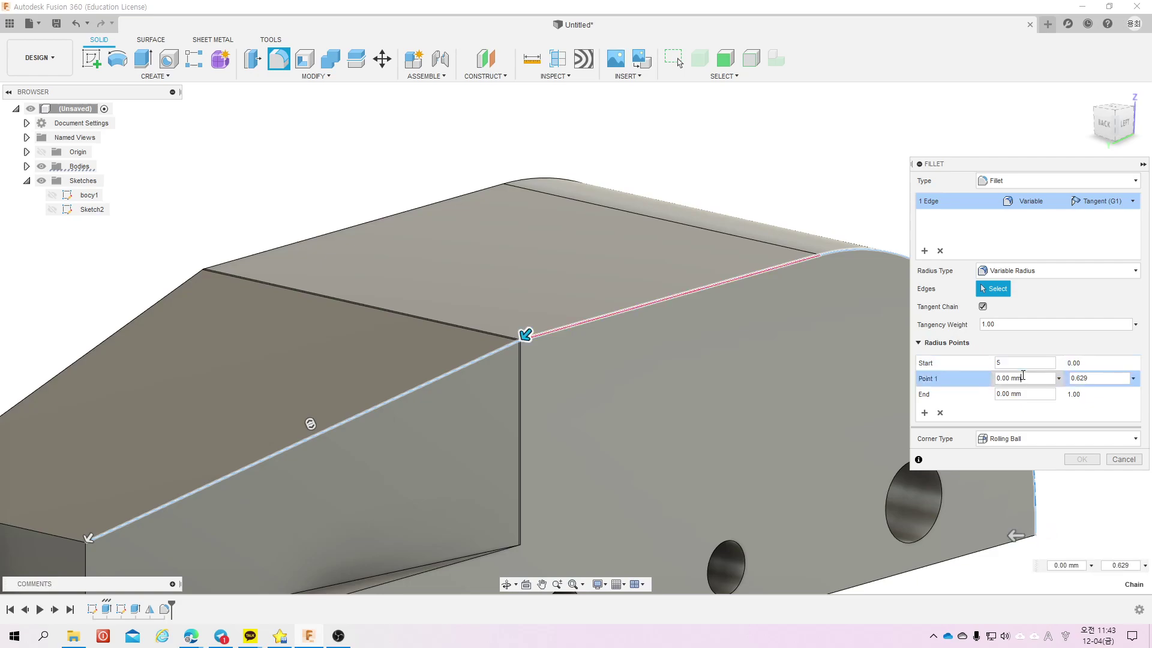
pyautogui.click(1027, 374)
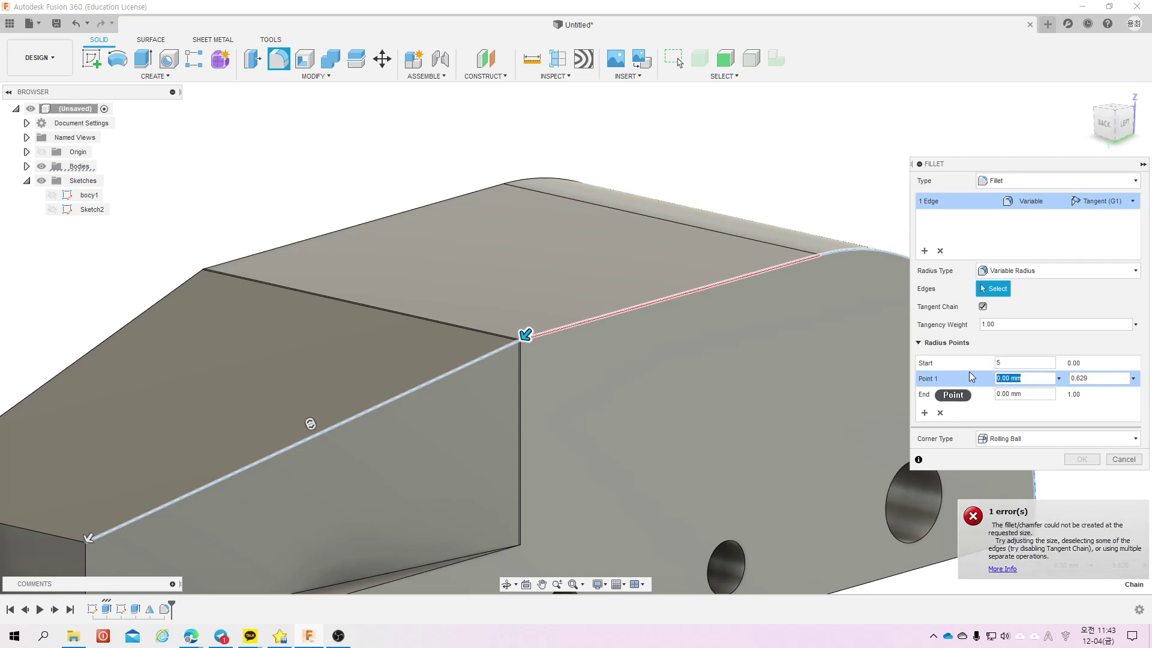
pyautogui.write('5')
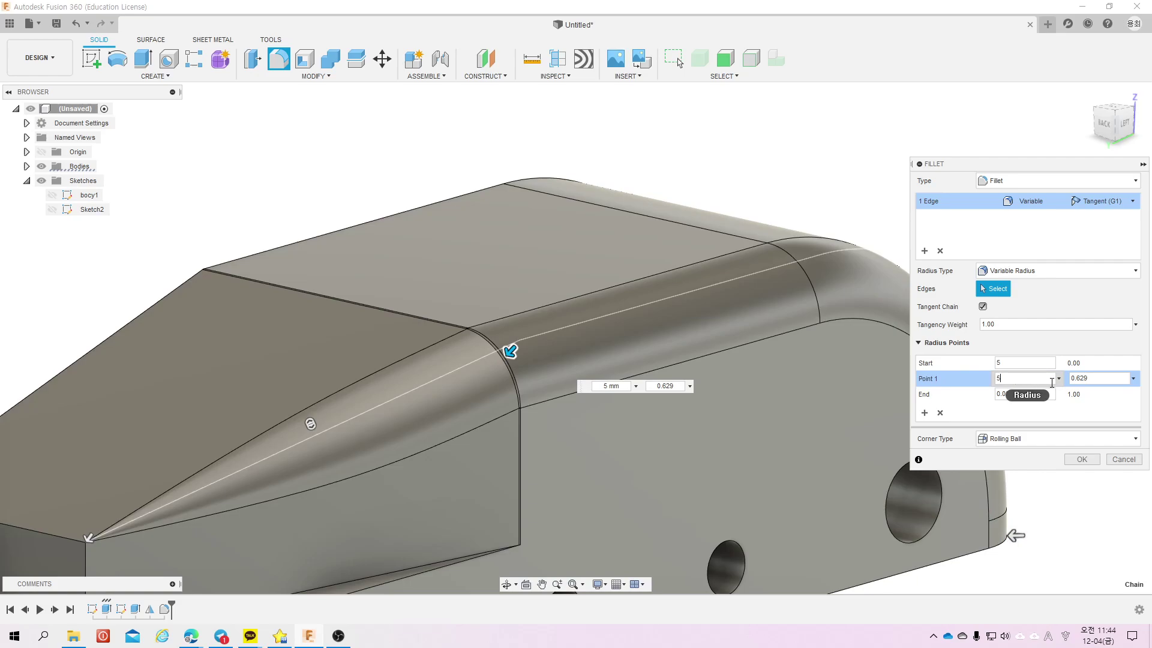
pyautogui.click(1027, 393)
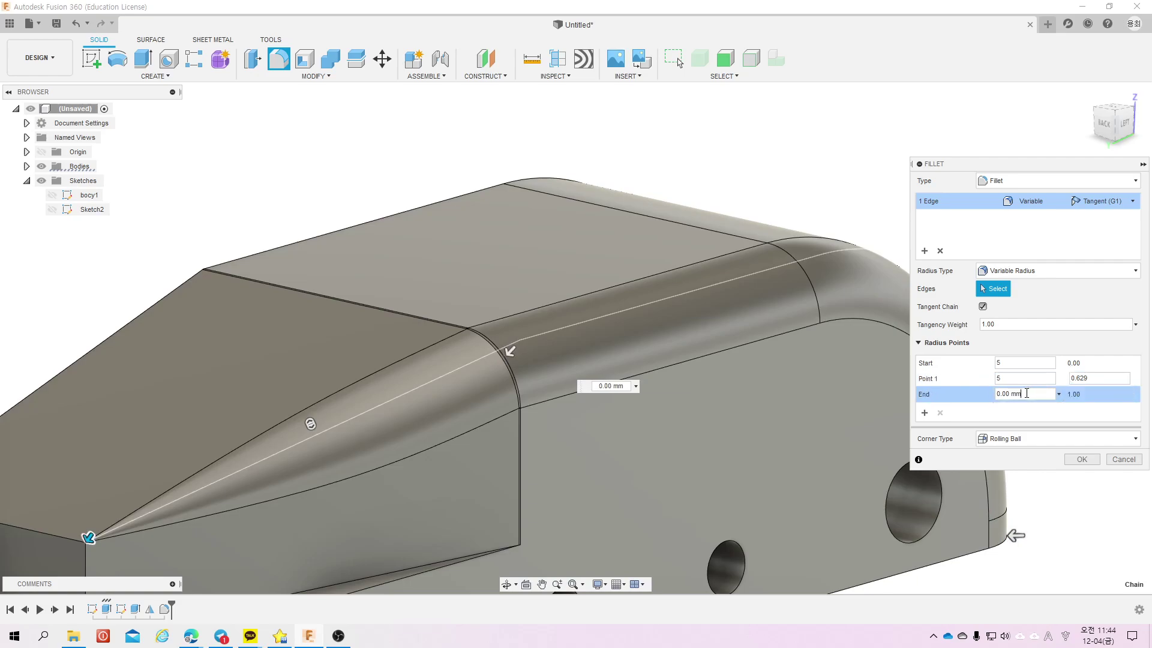
pyautogui.click(954, 393)
pyautogui.write('.8')
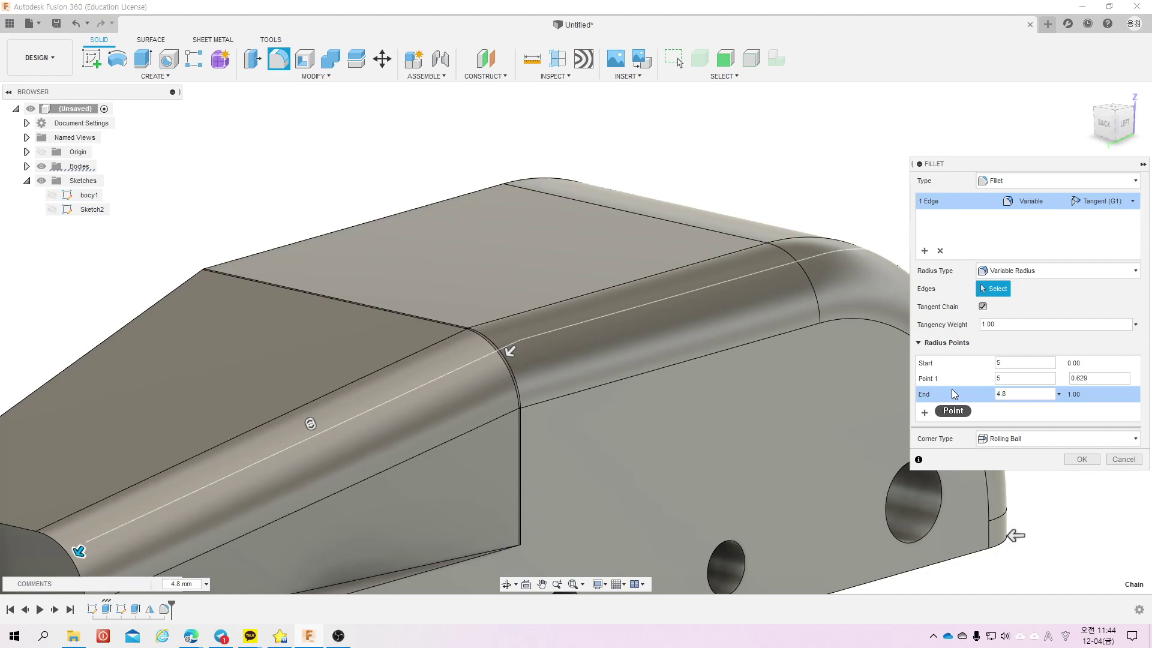
pyautogui.press('Return')
pyautogui.scroll(-3, 855, 291)
# Step: Return to the home view and pick the top, middle, rounded-end and small end fillet faces to mirror
pyautogui.scroll(-2, 855, 290)
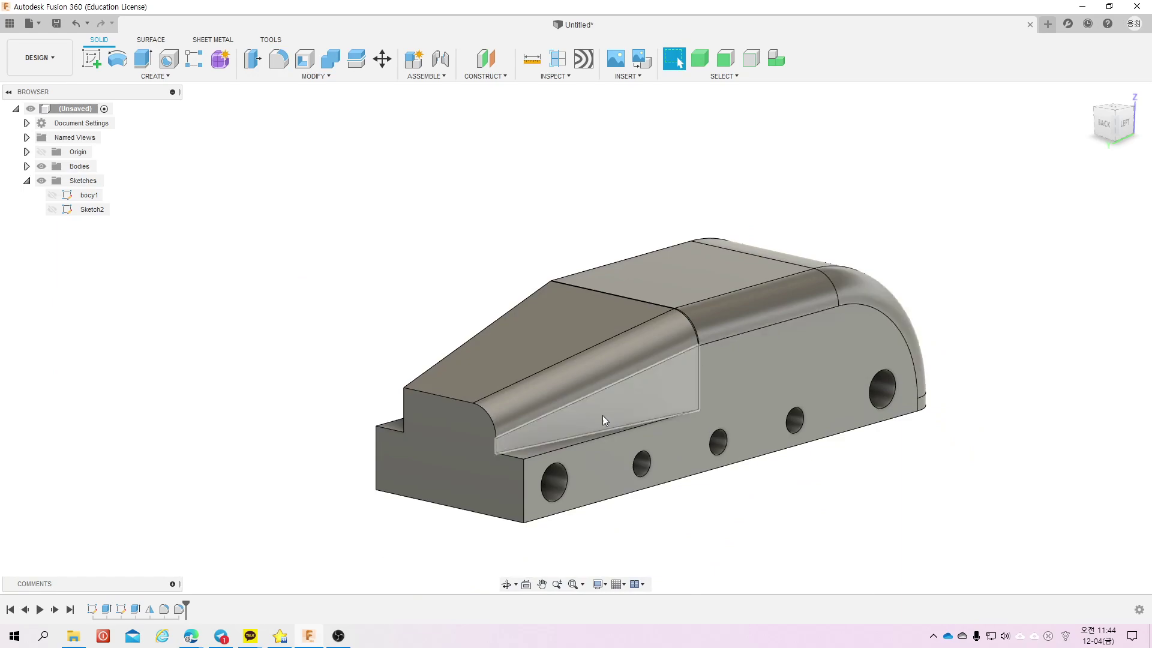
pyautogui.moveTo(537, 438)
pyautogui.keyDown('shift'); pyautogui.mouseDown(button='middle')
pyautogui.moveTo(630, 528)
pyautogui.moveTo(566, 345)
pyautogui.mouseUp(button='middle'); pyautogui.keyUp('shift')
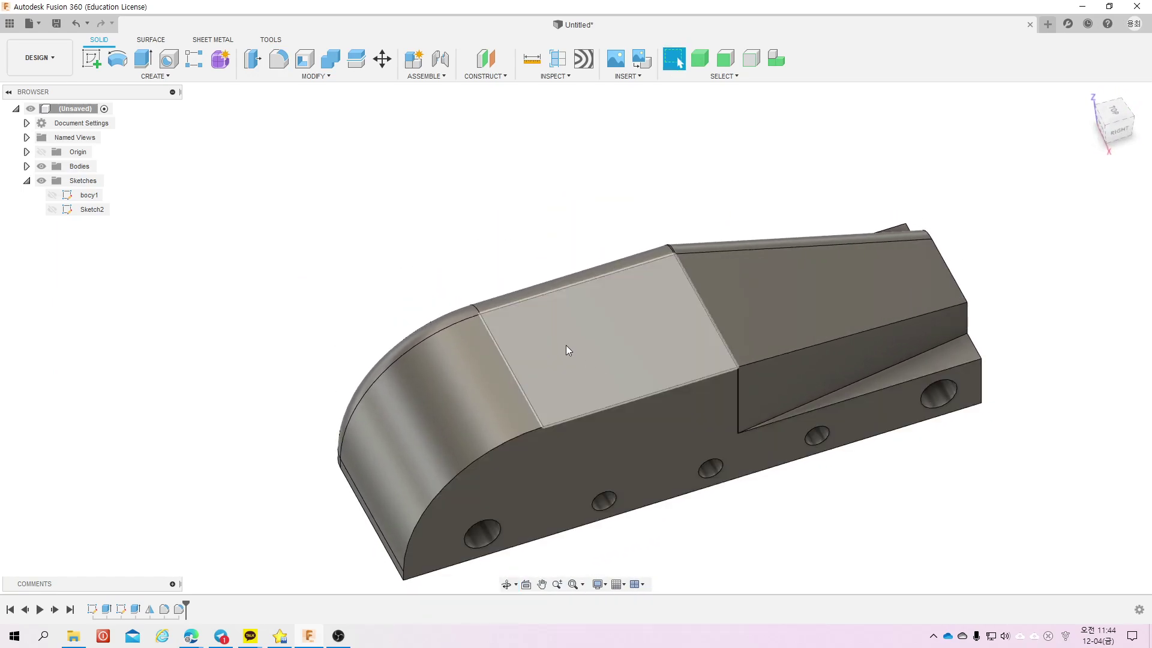
pyautogui.press('F6')
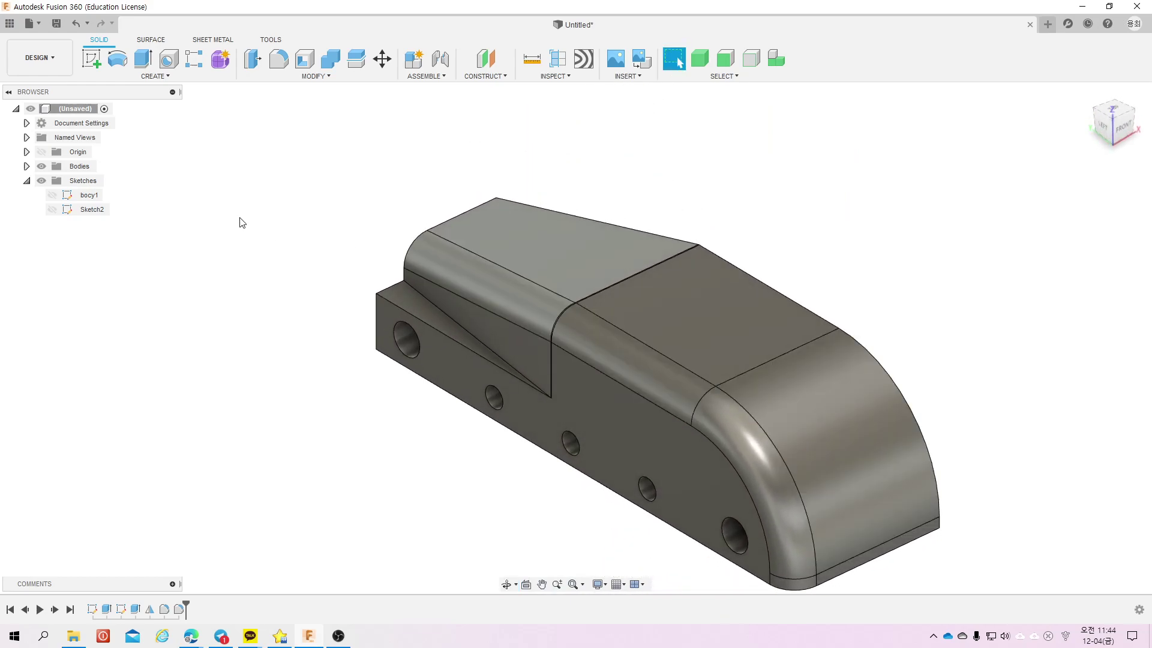
pyautogui.click(166, 75)
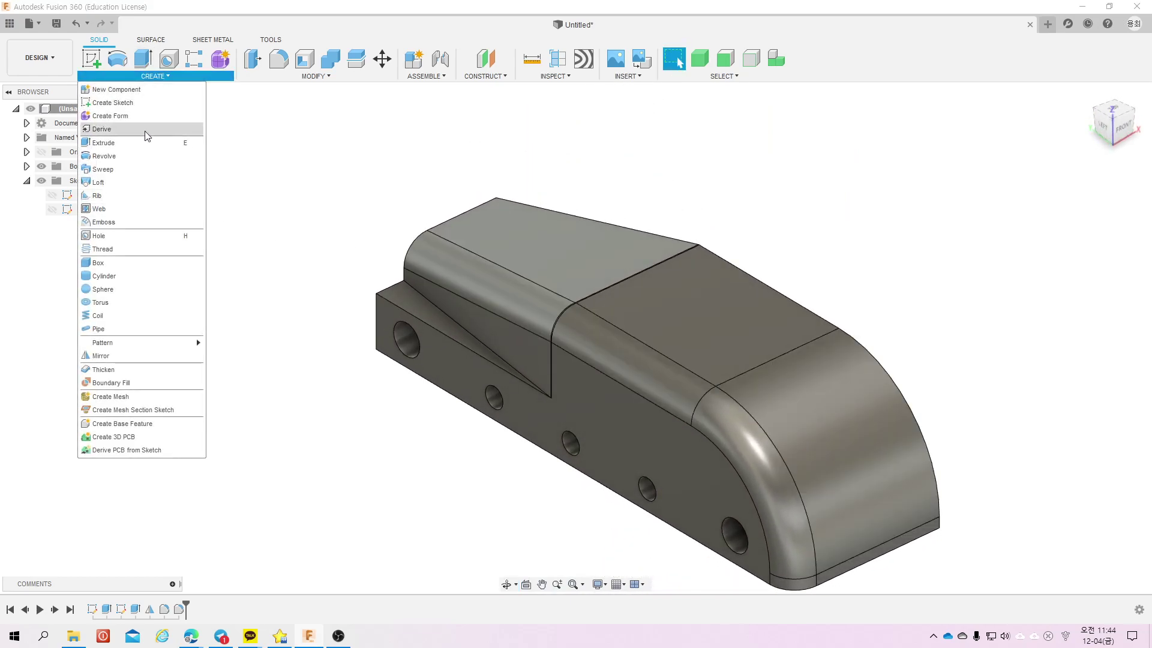
pyautogui.click(121, 354)
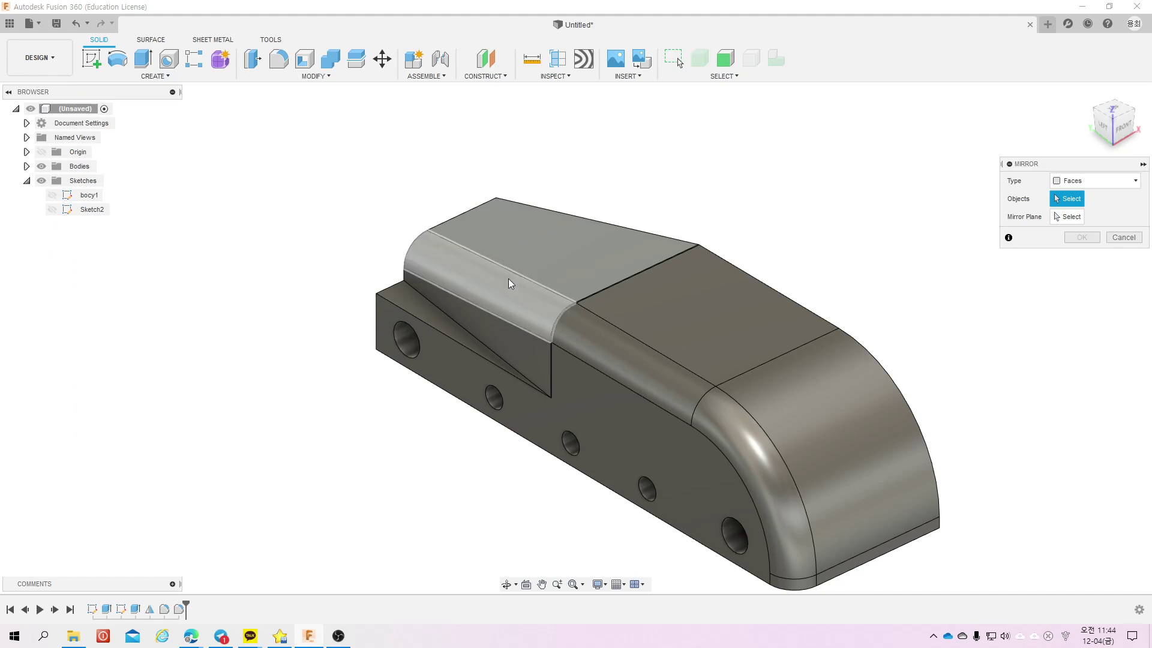
pyautogui.click(516, 291)
pyautogui.click(607, 339)
pyautogui.click(729, 420)
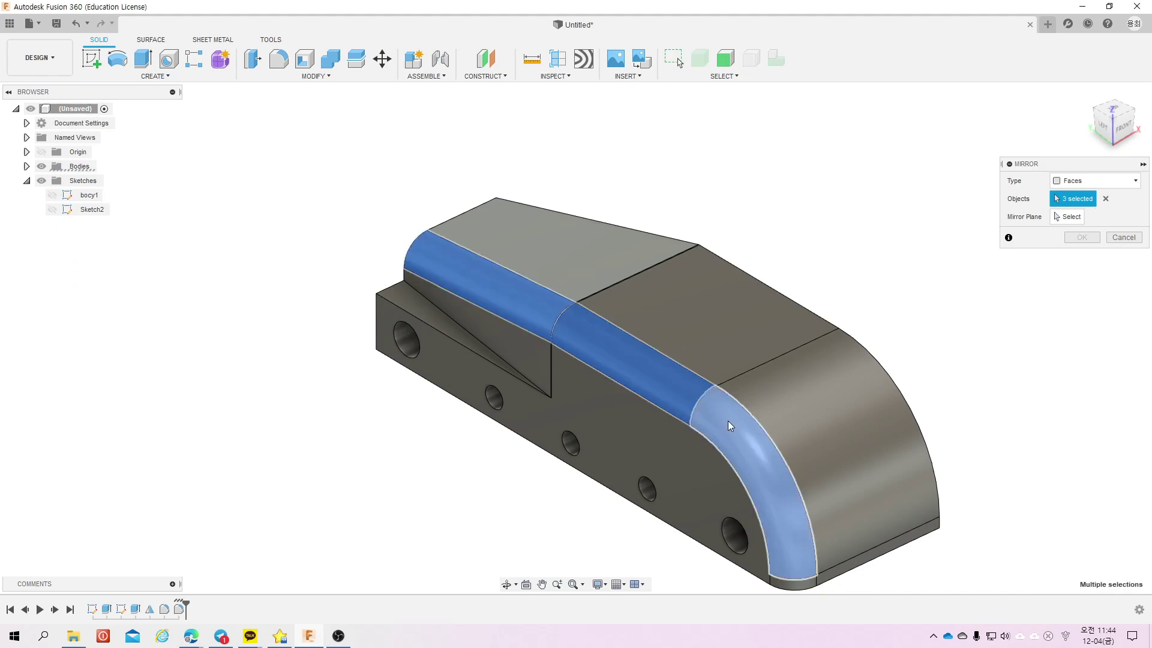
pyautogui.click(803, 583)
# Step: Add one more fillet face and mirror them all across the central origin plane
pyautogui.scroll(2, 592, 264)
pyautogui.scroll(3, 568, 354)
pyautogui.scroll(2, 567, 354)
pyautogui.click(532, 339)
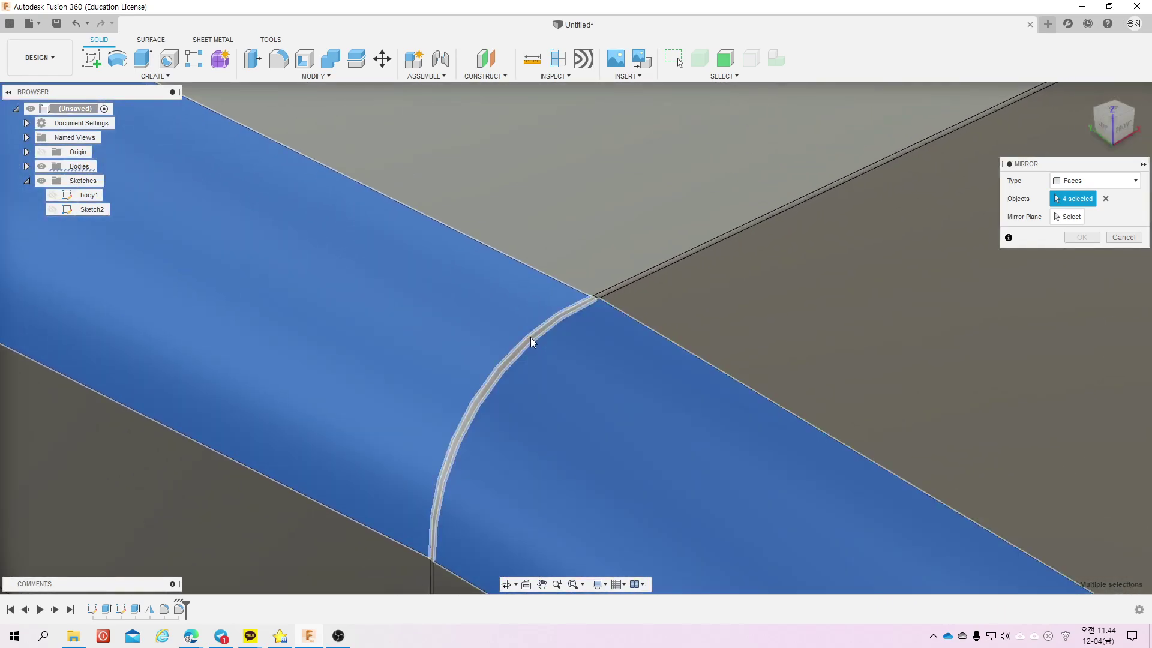
pyautogui.scroll(-4, 517, 347)
pyautogui.click(1067, 217)
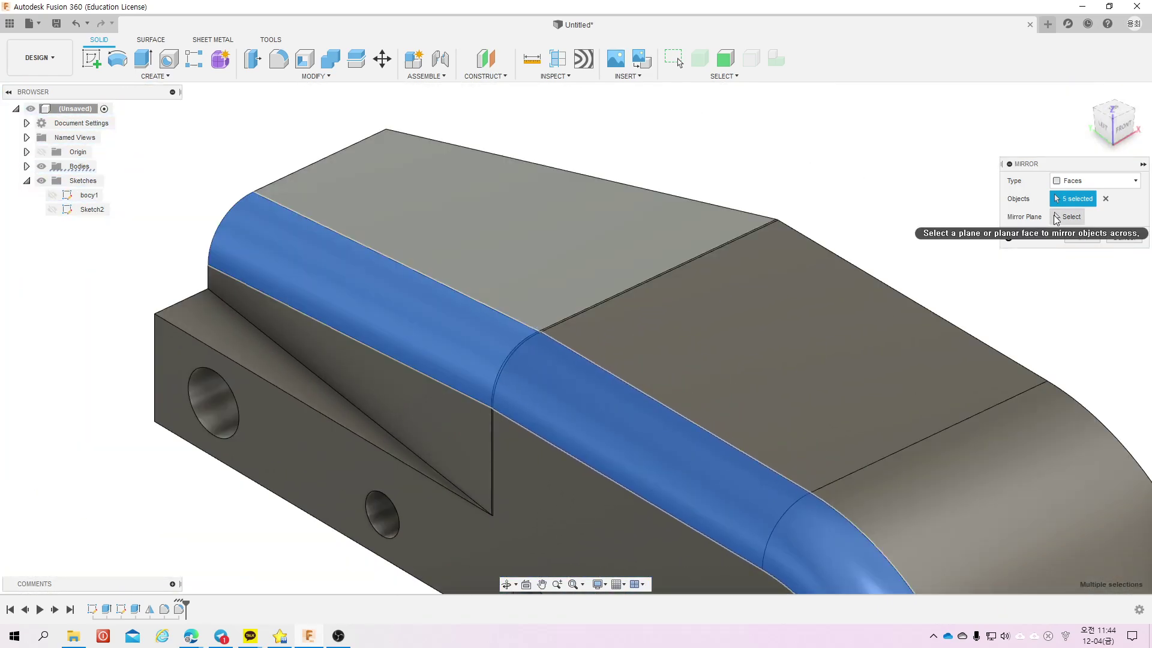
pyautogui.scroll(-3, 714, 358)
pyautogui.scroll(-3, 714, 358)
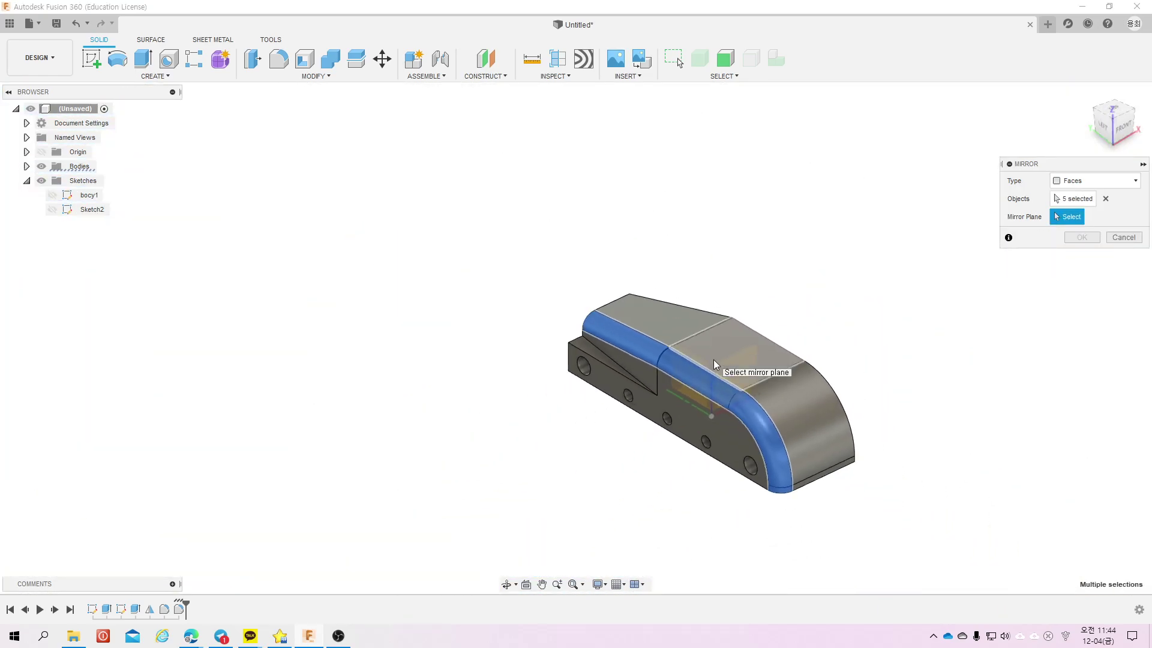
pyautogui.scroll(-2, 708, 355)
pyautogui.click(687, 317)
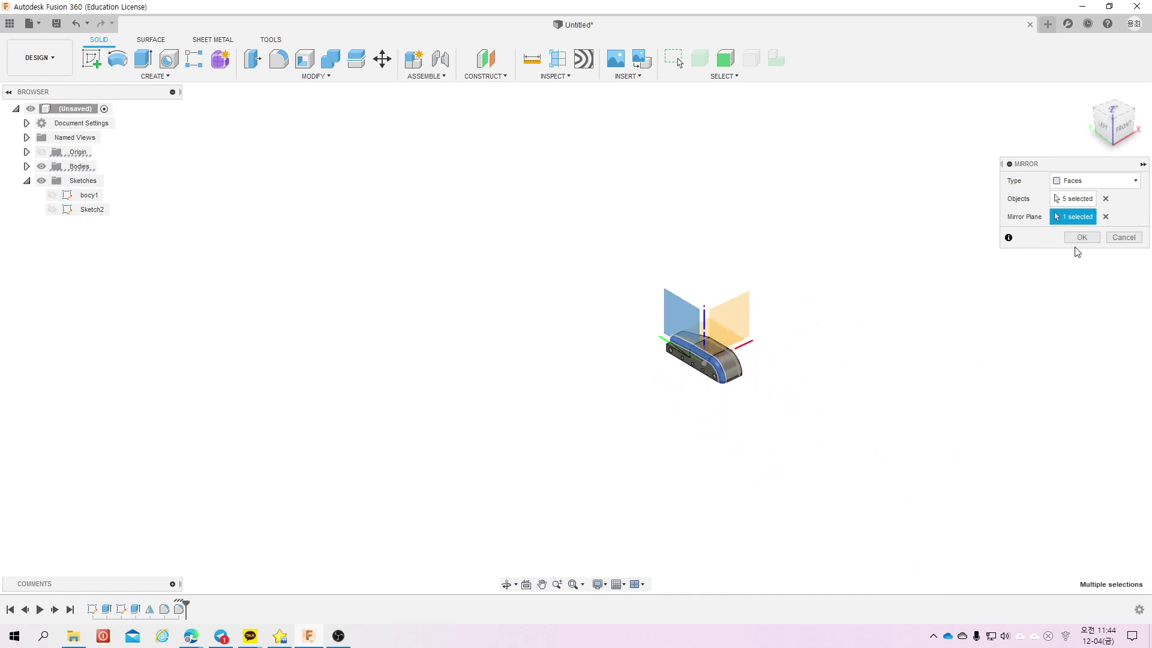
pyautogui.click(1081, 237)
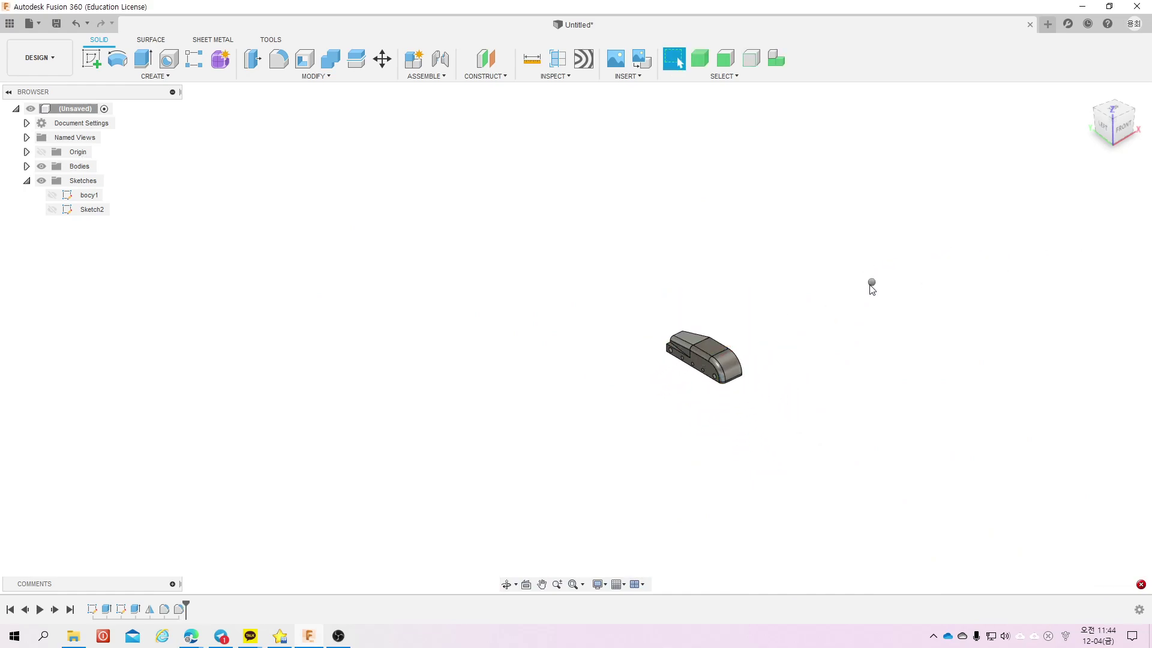
# Step: Cancel Move/Copy without changes and centre the whole car body in view
pyautogui.press('m')
pyautogui.moveTo(838, 249)
pyautogui.keyDown('shift'); pyautogui.mouseDown(button='middle')
pyautogui.moveTo(765, 316)
pyautogui.moveTo(690, 314)
pyautogui.moveTo(694, 350)
pyautogui.mouseUp(button='middle'); pyautogui.keyUp('shift')
pyautogui.scroll(2, 693, 351)
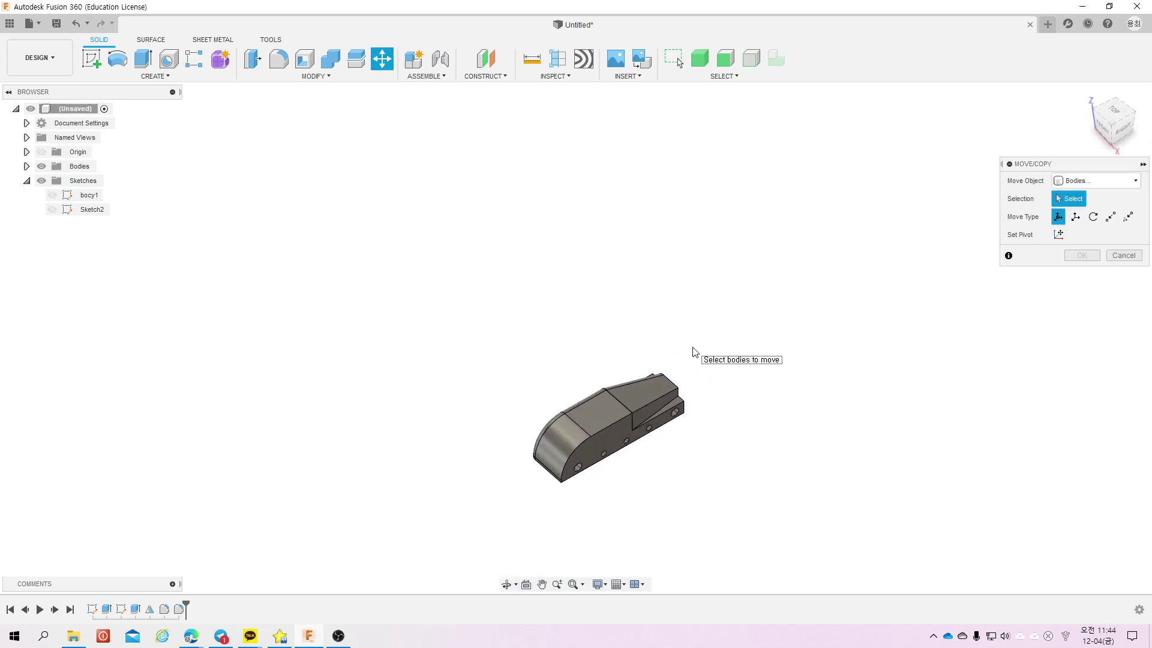
pyautogui.scroll(3, 687, 358)
pyautogui.scroll(3, 683, 362)
pyautogui.scroll(4, 682, 362)
pyautogui.click(1116, 254)
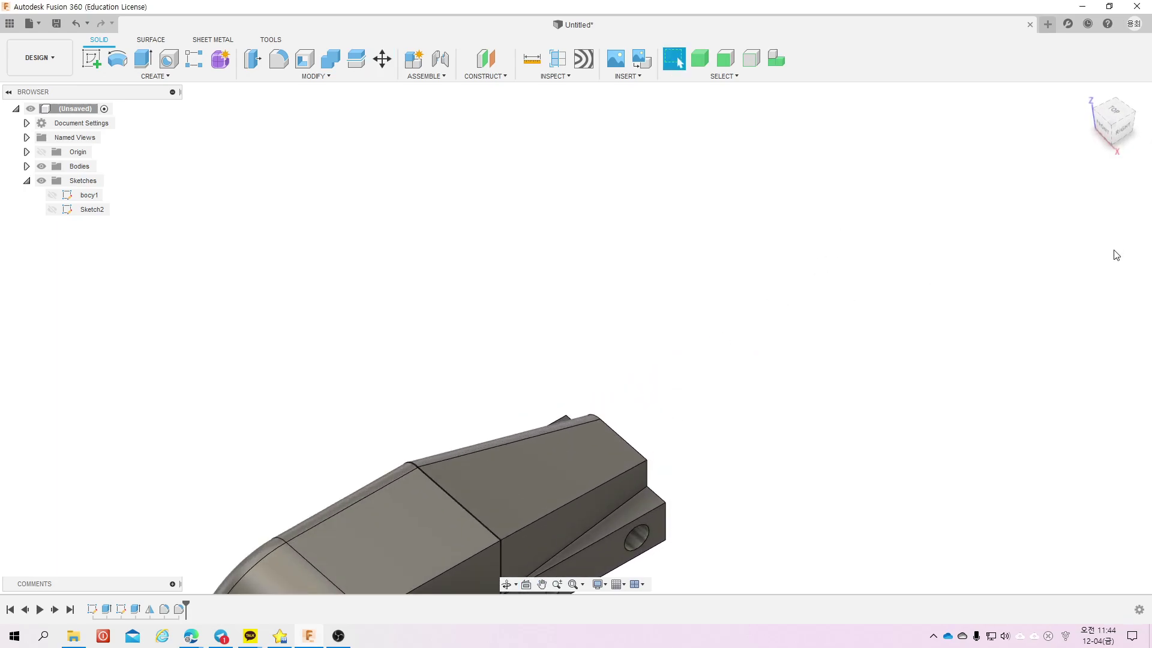
pyautogui.scroll(-5, 684, 246)
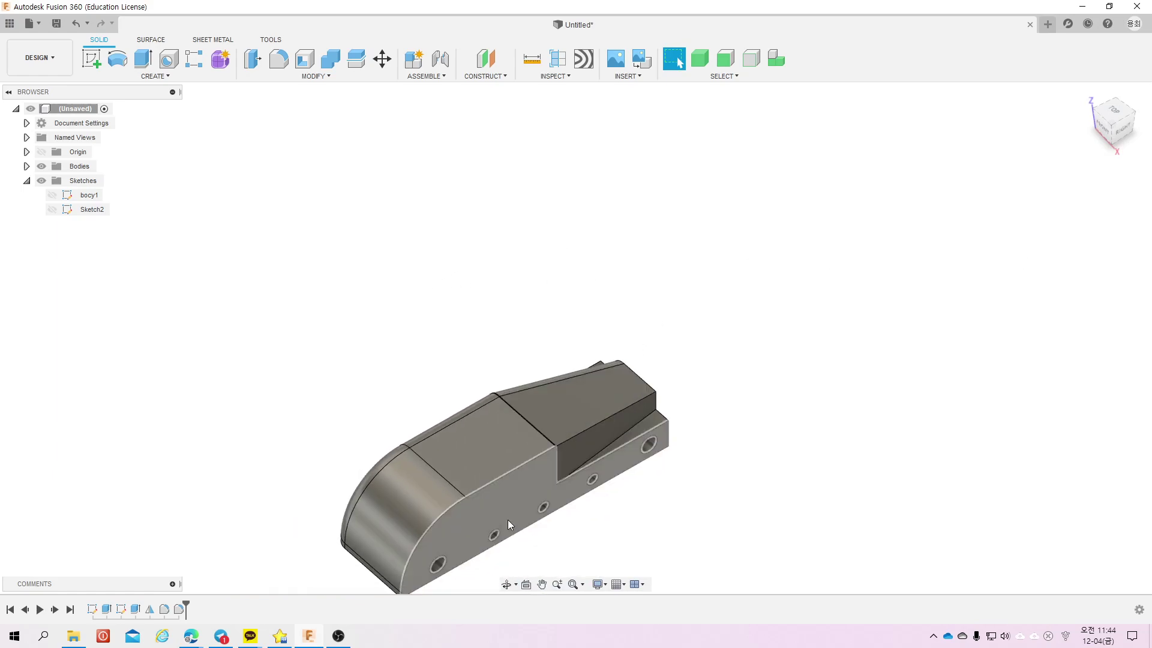
pyautogui.moveTo(508, 520)
pyautogui.mouseDown(button='middle')
pyautogui.moveTo(509, 474)
pyautogui.moveTo(469, 459)
pyautogui.mouseUp(button='middle')
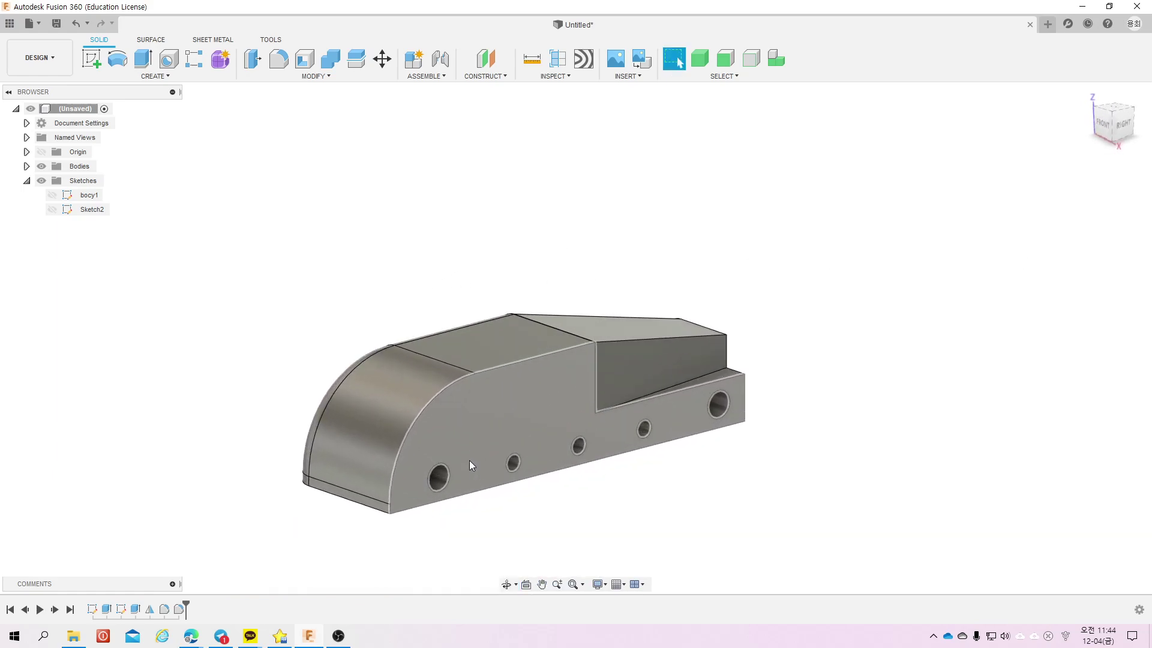
# Step: Start a variable-radius fillet on the curved top edge chain with an added midpoint
pyautogui.click(279, 58)
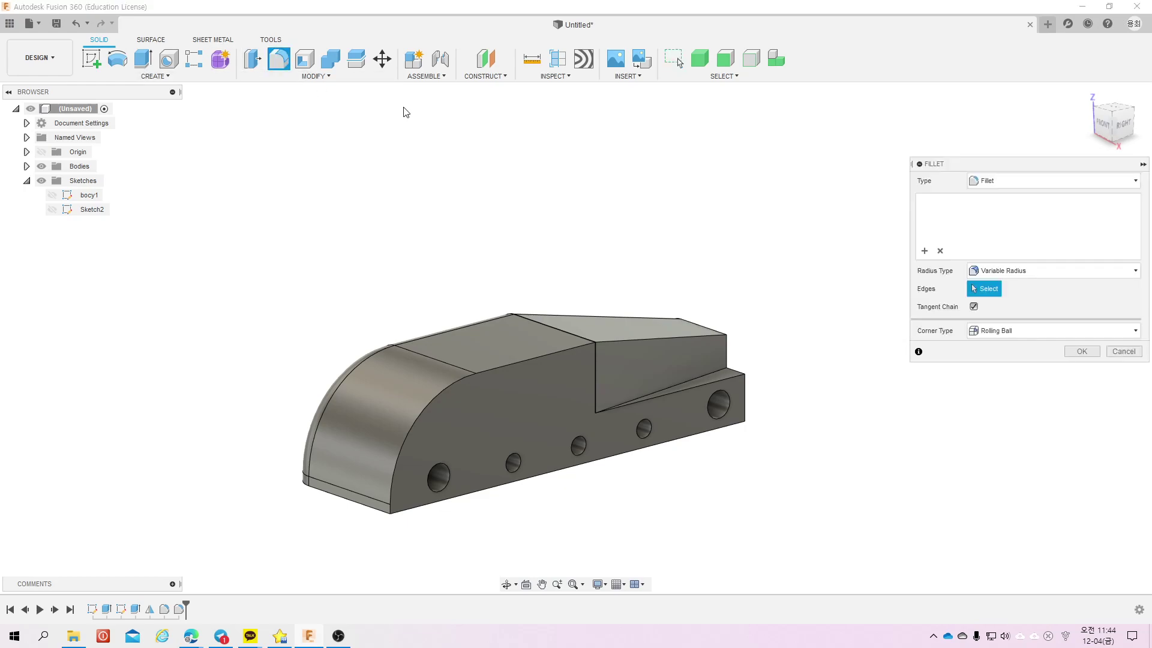
pyautogui.click(1056, 270)
pyautogui.click(1008, 306)
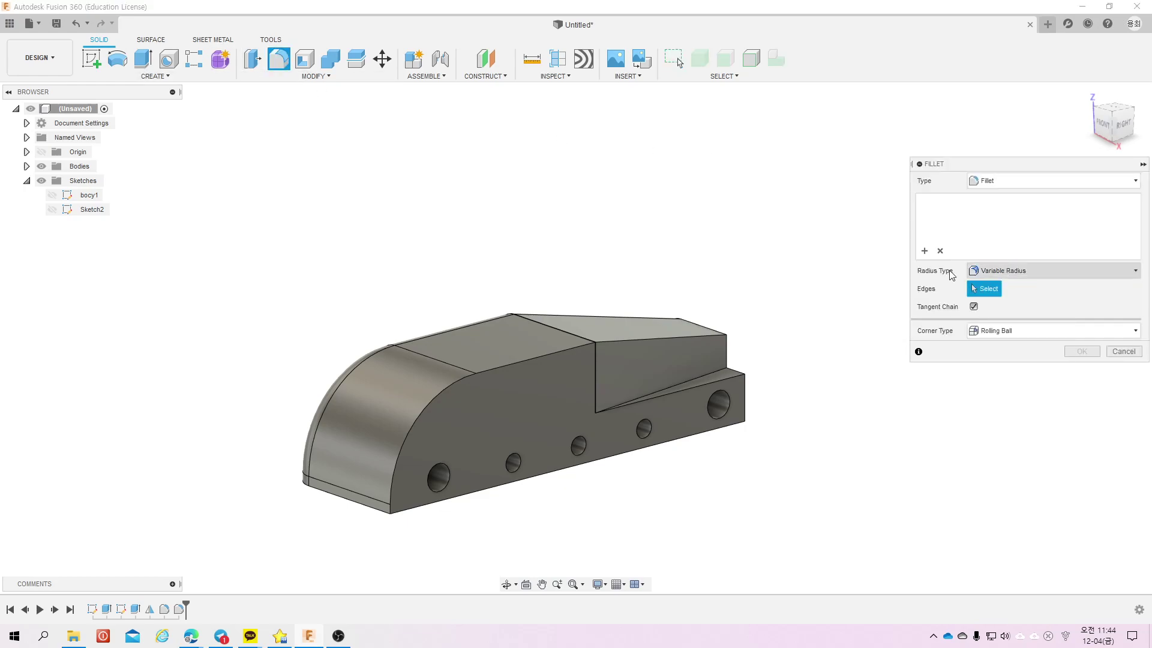
pyautogui.click(404, 444)
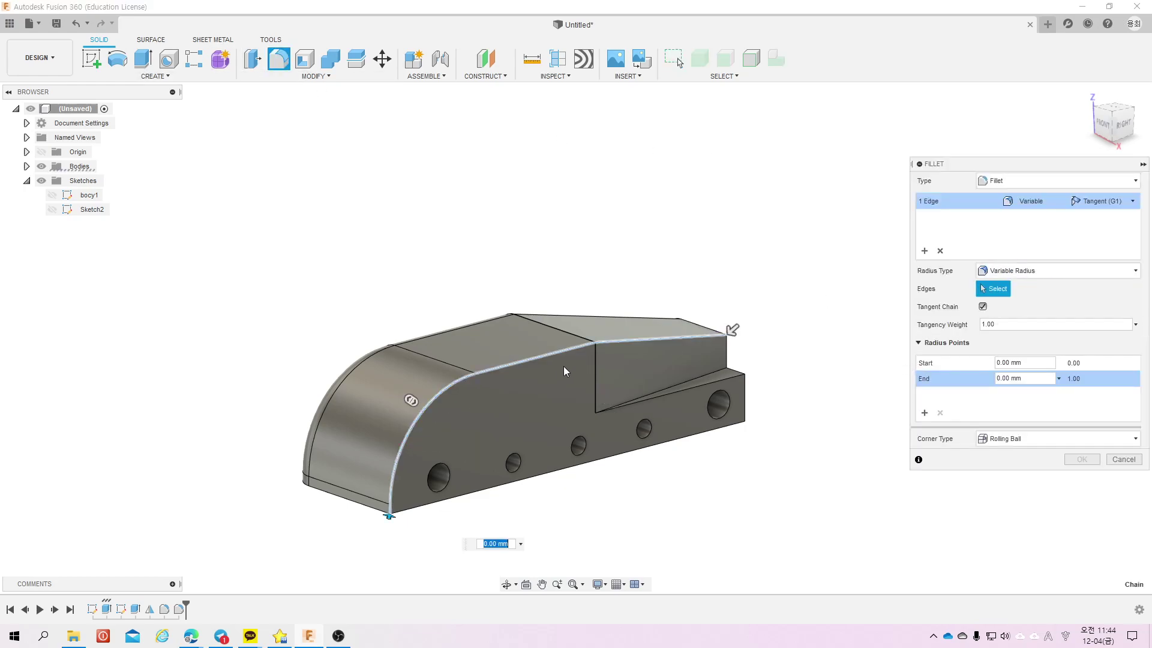
pyautogui.click(594, 343)
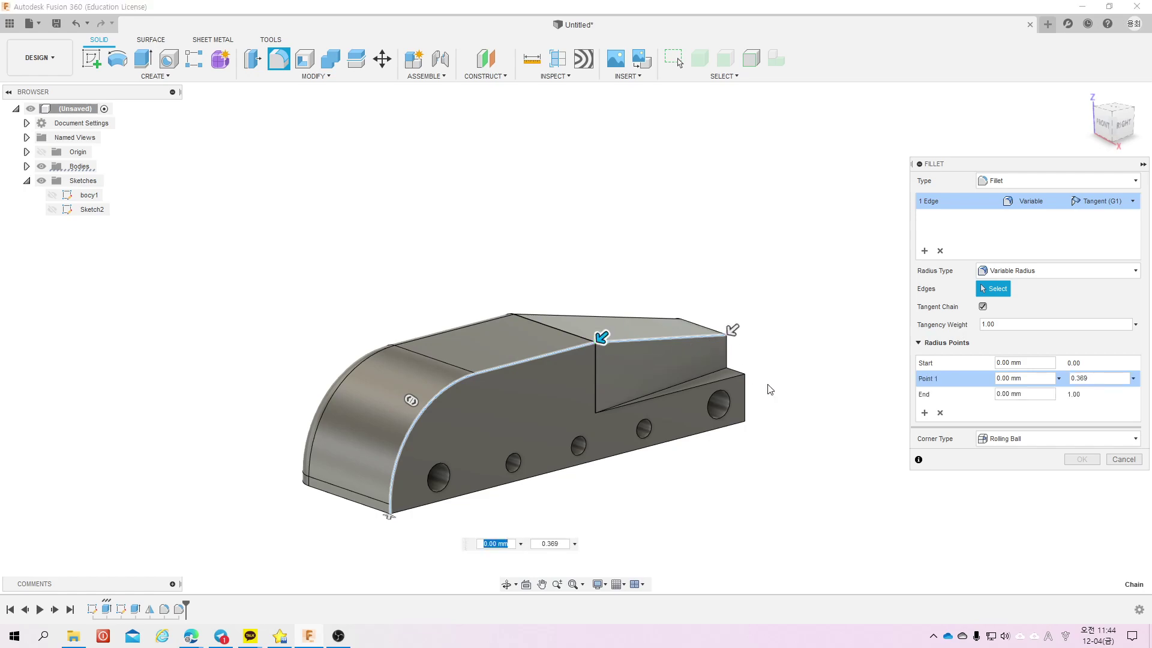
# Step: Set the fillet radii to Start 4.8 mm, Point 1 5 mm, End 5 mm and apply
pyautogui.click(1044, 362)
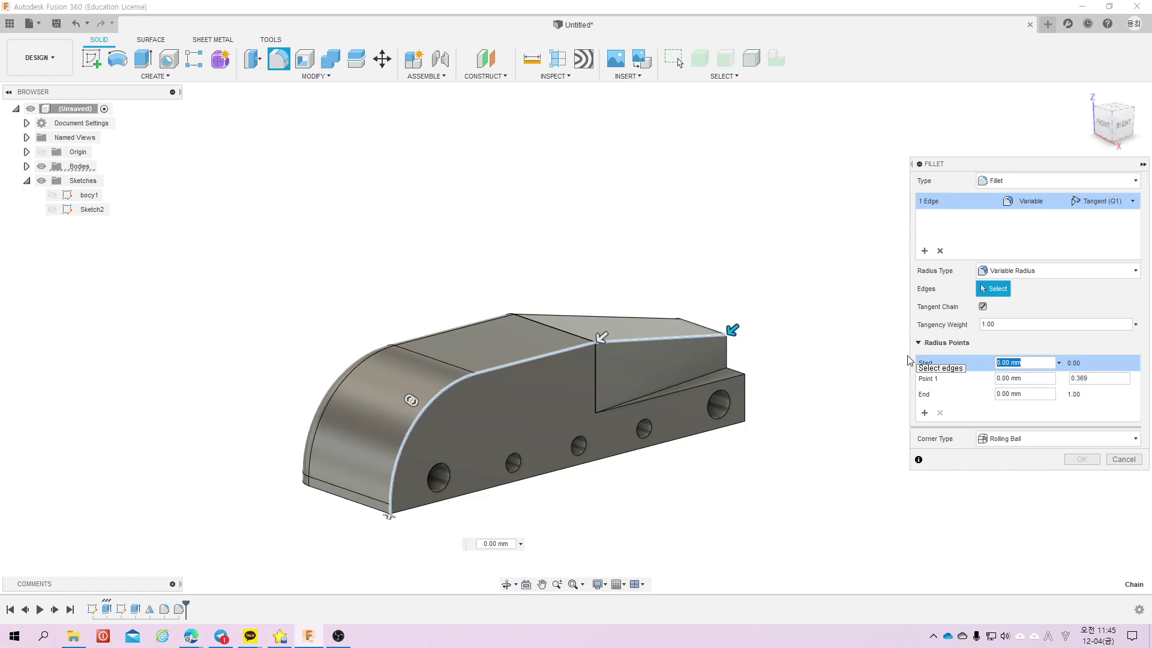
pyautogui.write('48')
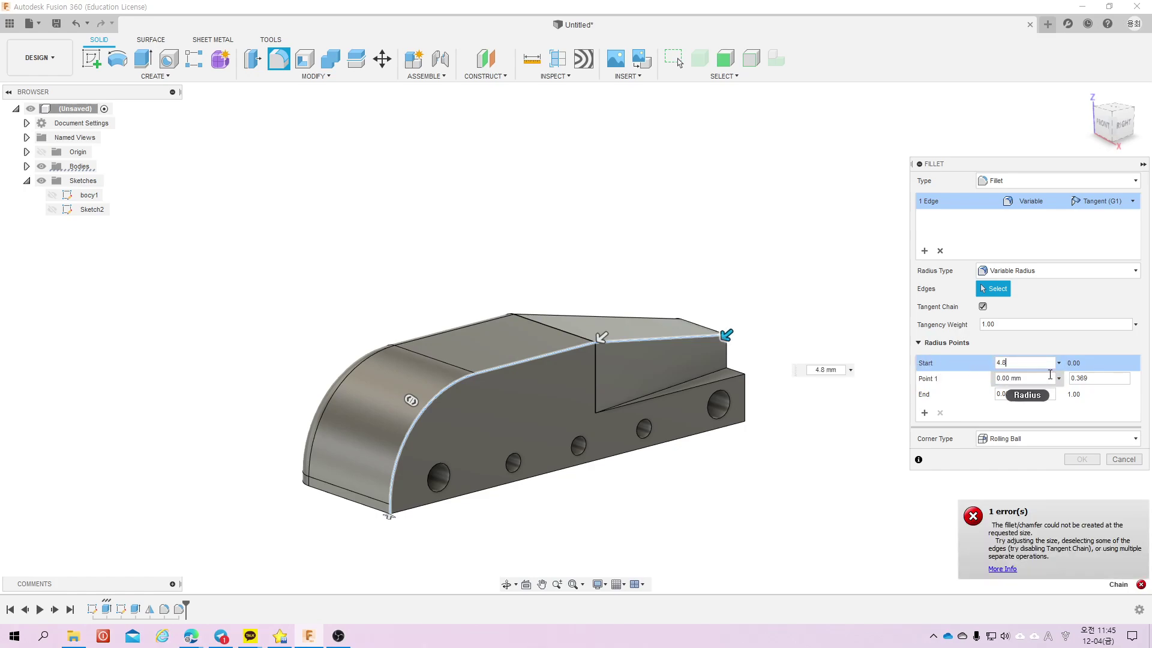
pyautogui.click(966, 377)
pyautogui.doubleClick(1008, 378)
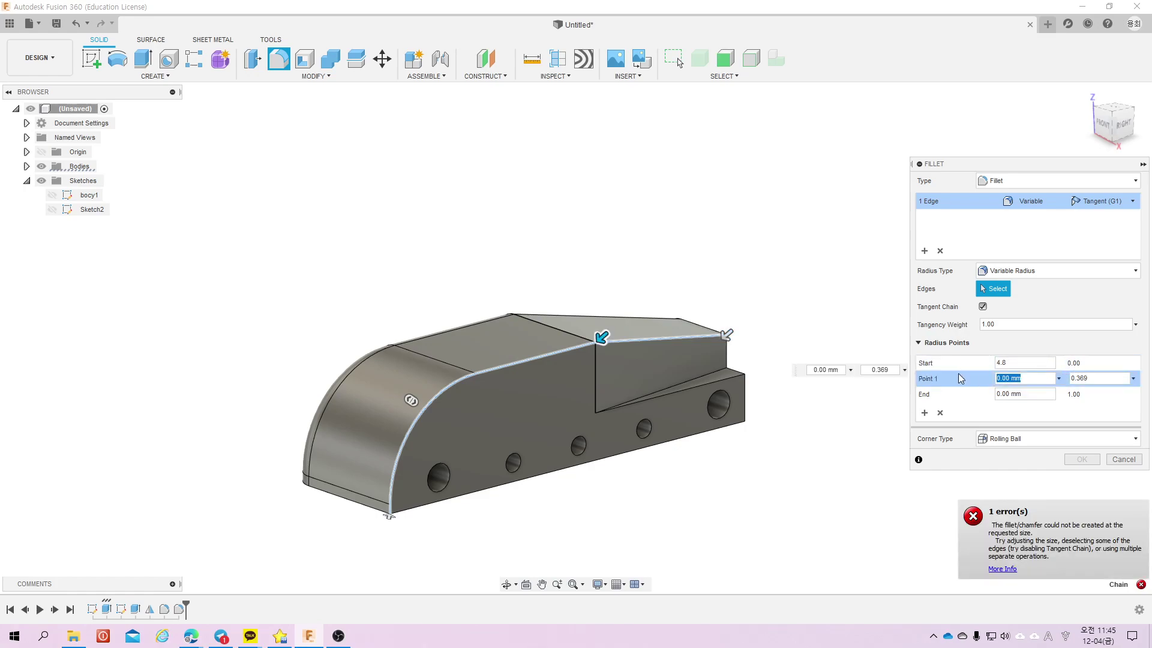
pyautogui.write('5')
pyautogui.click(1028, 397)
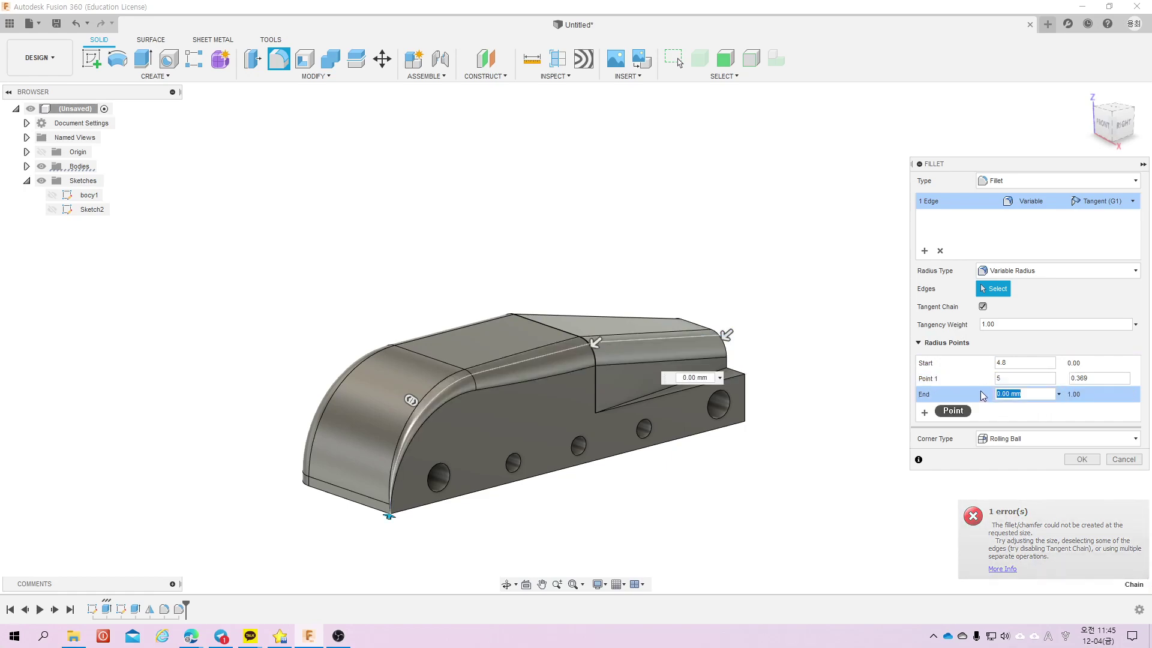
pyautogui.write('5')
pyautogui.click(1082, 460)
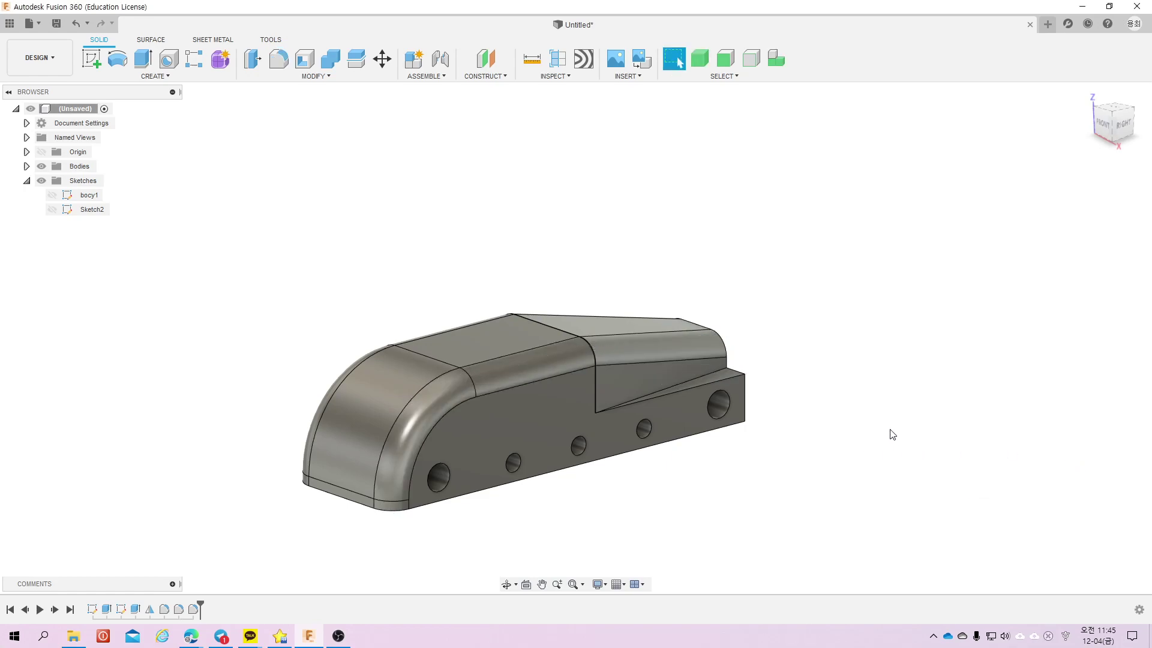
# Step: Start a constant-radius fillet on the rear block's lower sloped edge and end face
pyautogui.keyDown('shift'); pyautogui.moveTo(956, 342); pyautogui.dragTo(802, 340, button='middle'); pyautogui.keyUp('shift')
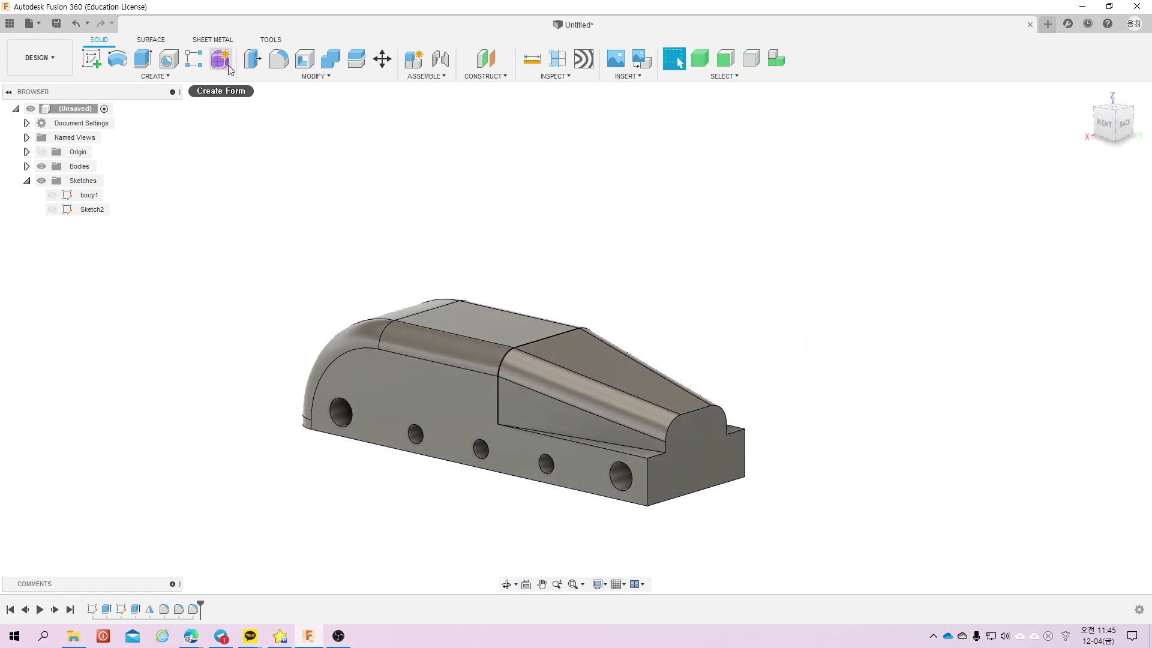
pyautogui.click(279, 58)
pyautogui.click(1048, 268)
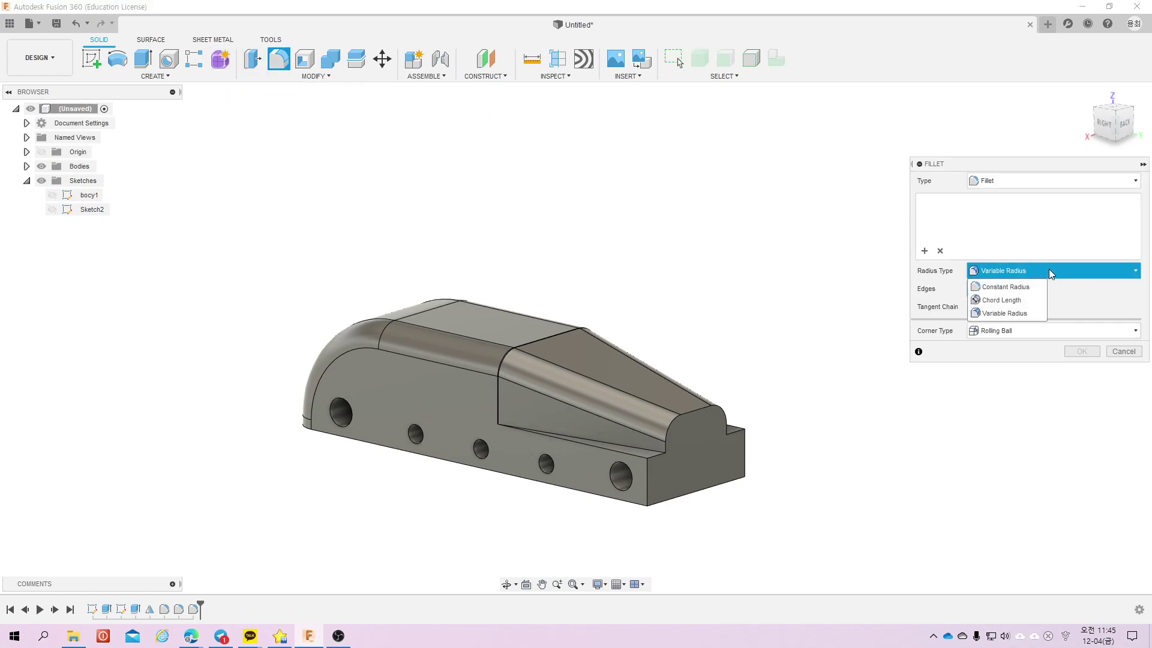
pyautogui.click(1014, 286)
pyautogui.click(629, 446)
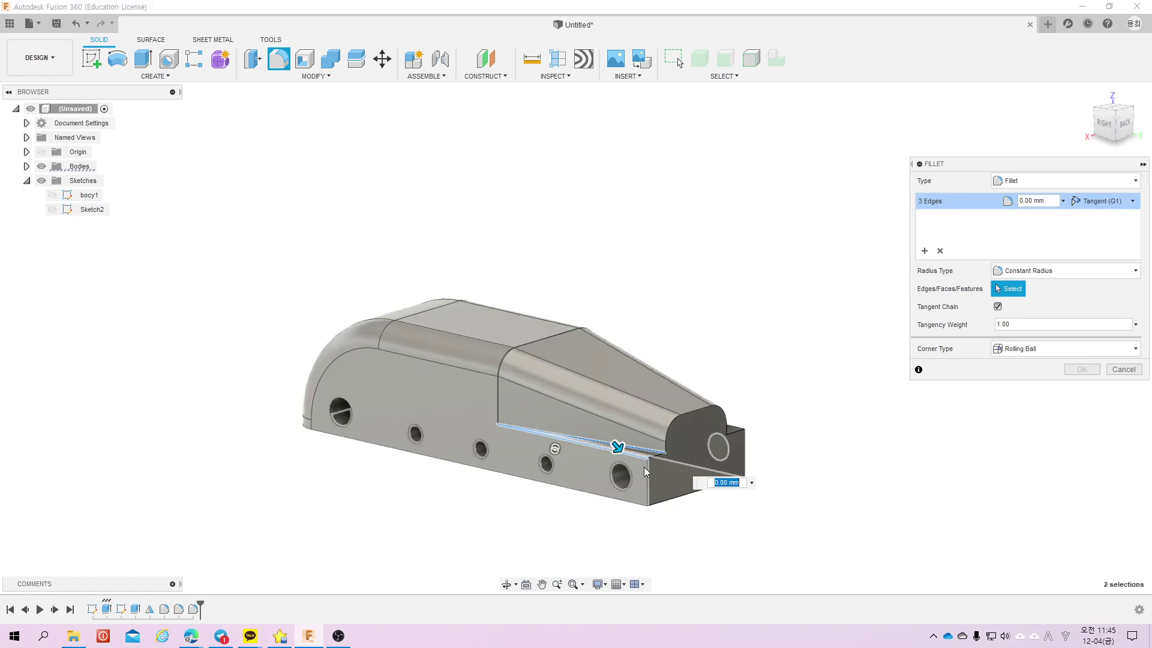
pyautogui.click(661, 451)
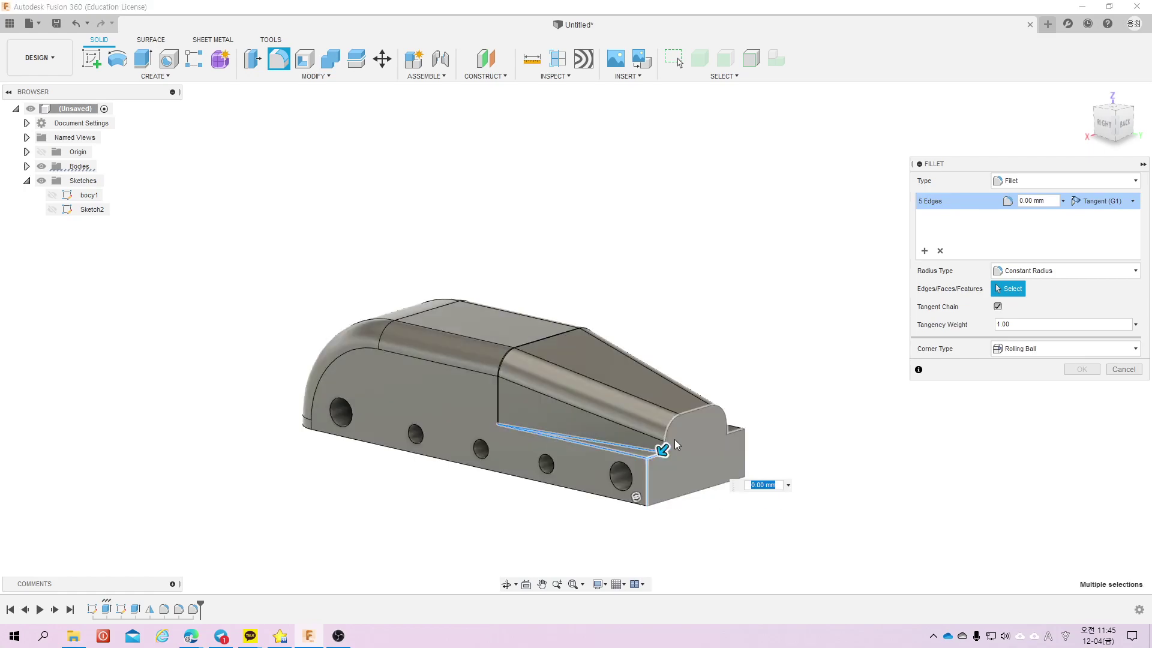
pyautogui.click(698, 446)
# Step: Add the sloped inner face and large side face, then apply a 1 mm radius
pyautogui.keyDown('shift'); pyautogui.moveTo(826, 399); pyautogui.dragTo(428, 473, button='middle'); pyautogui.keyUp('shift')
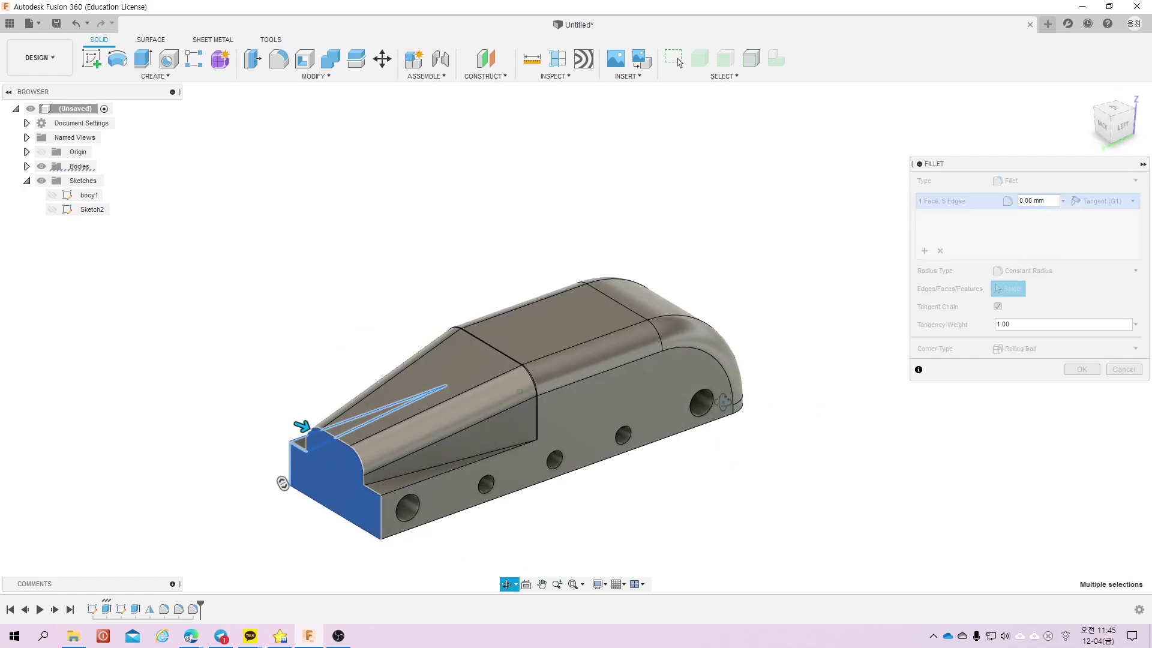
pyautogui.click(386, 488)
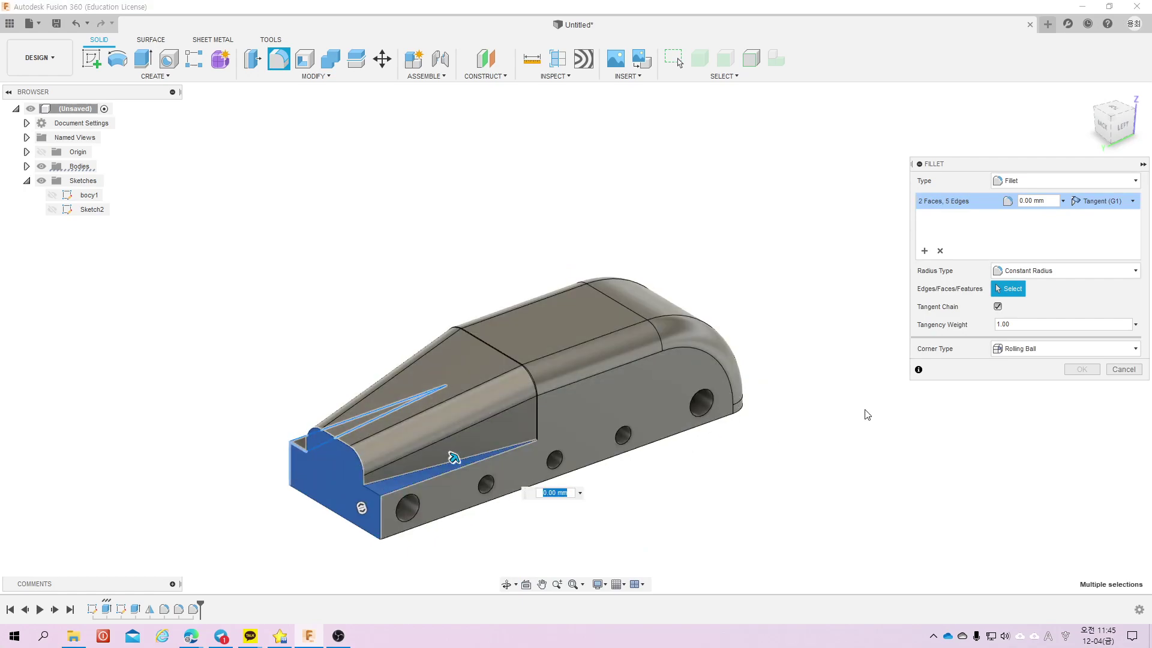
pyautogui.moveTo(444, 453)
pyautogui.keyDown('shift'); pyautogui.mouseDown(button='middle')
pyautogui.moveTo(814, 408)
pyautogui.moveTo(745, 399)
pyautogui.moveTo(784, 480)
pyautogui.mouseUp(button='middle'); pyautogui.keyUp('shift')
pyautogui.click(510, 432)
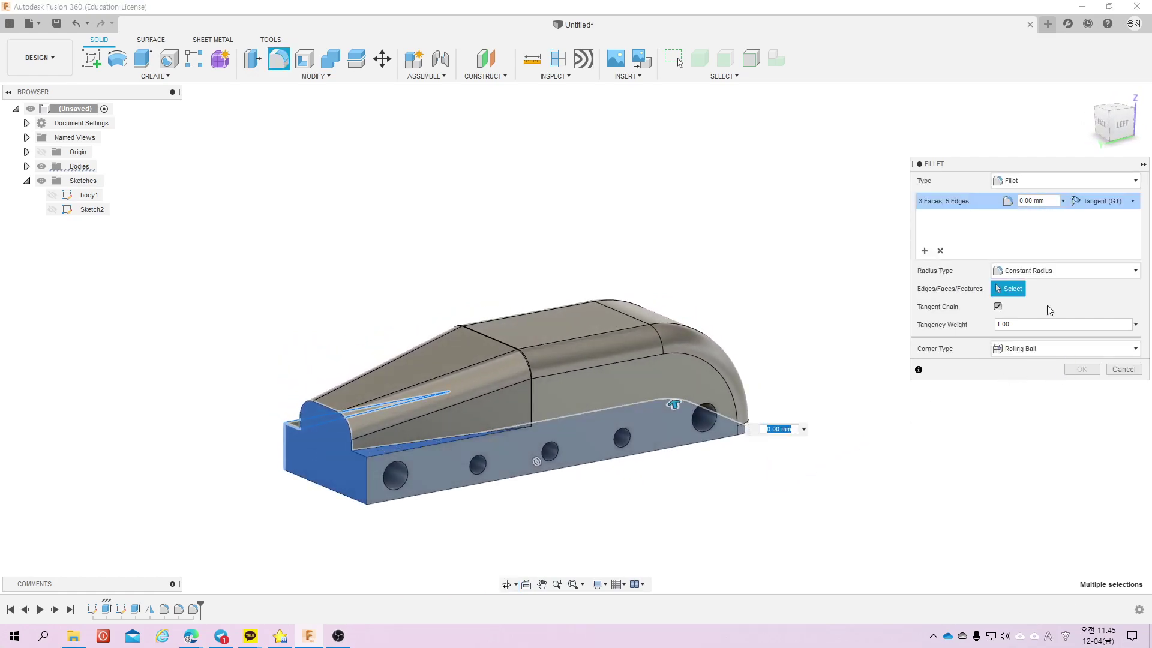
pyautogui.click(1038, 202)
pyautogui.write('1')
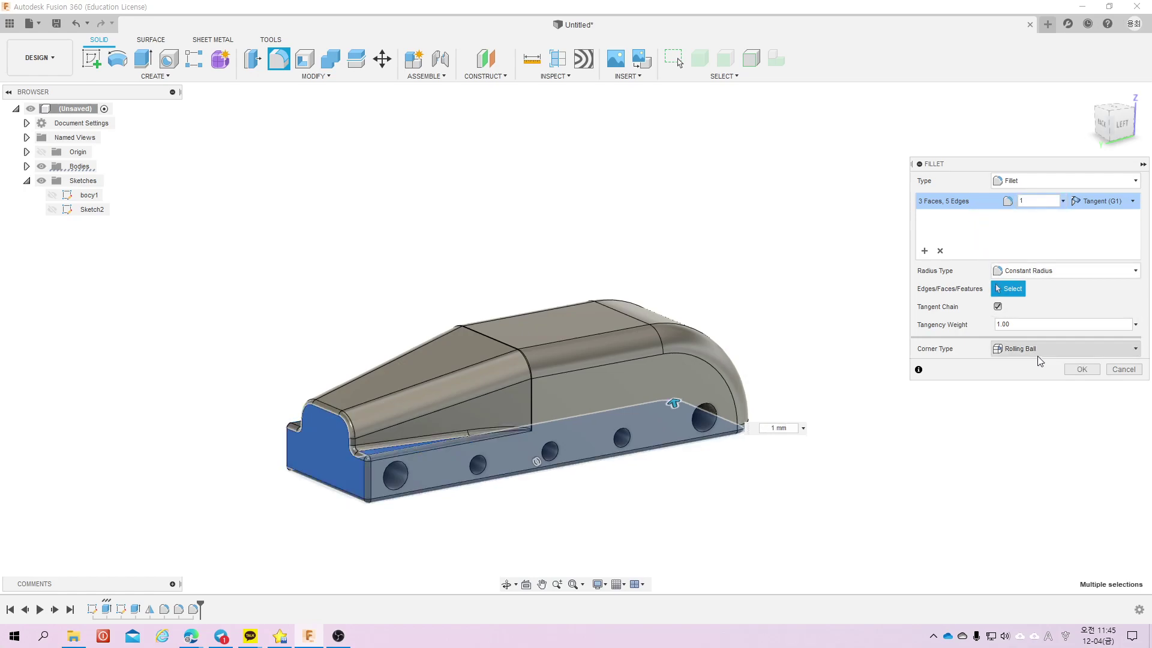
pyautogui.click(1084, 370)
pyautogui.moveTo(648, 351)
pyautogui.keyDown('shift'); pyautogui.mouseDown(button='middle')
pyautogui.moveTo(522, 473)
pyautogui.moveTo(682, 478)
pyautogui.moveTo(714, 436)
pyautogui.moveTo(764, 406)
pyautogui.moveTo(792, 452)
pyautogui.moveTo(802, 412)
pyautogui.moveTo(780, 358)
pyautogui.moveTo(785, 442)
pyautogui.mouseUp(button='middle'); pyautogui.keyUp('shift')
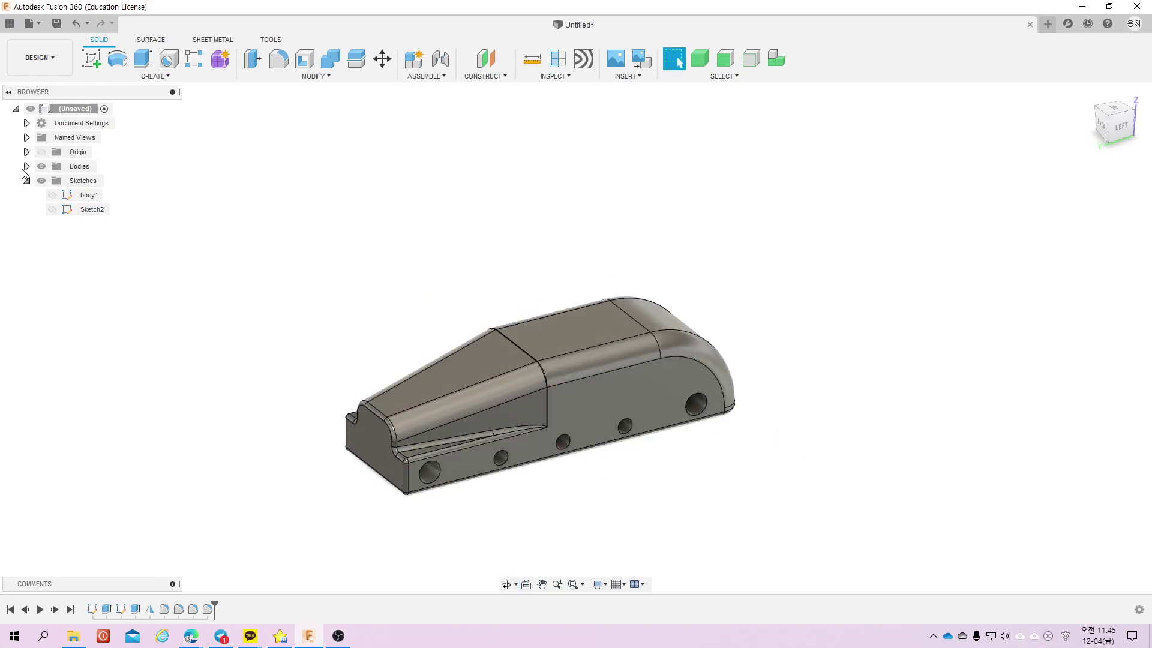
# Step: Expand Bodies in the browser and begin a sketch on the car body's back end face
pyautogui.click(26, 167)
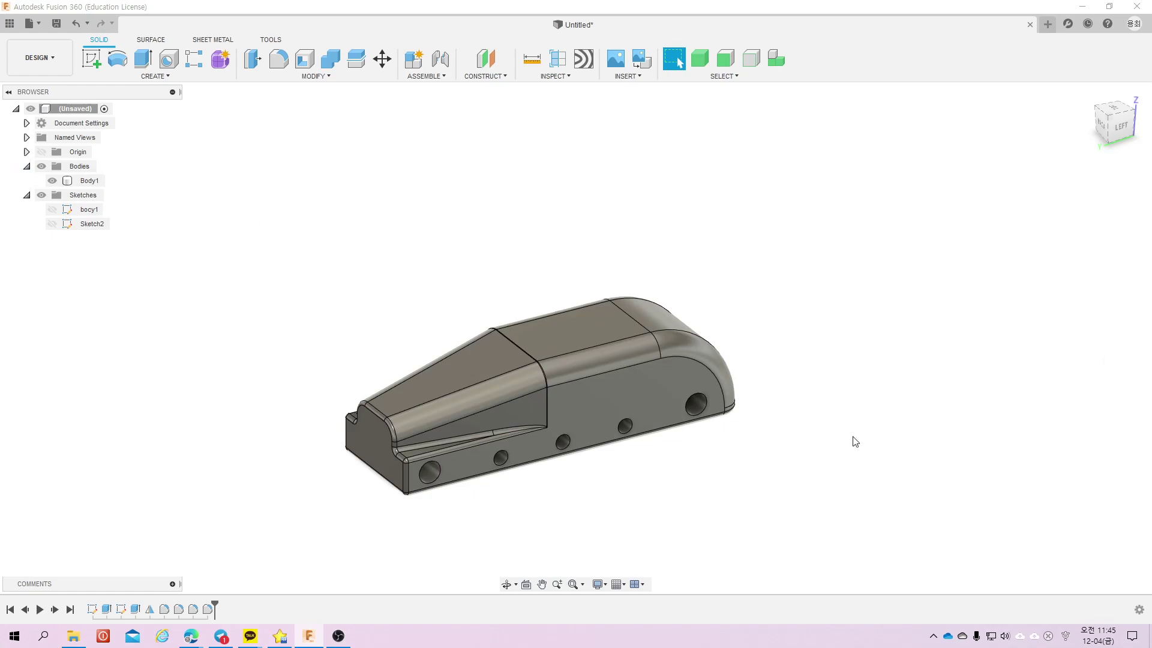
pyautogui.keyDown('shift'); pyautogui.moveTo(391, 437); pyautogui.dragTo(547, 395, button='middle'); pyautogui.keyUp('shift')
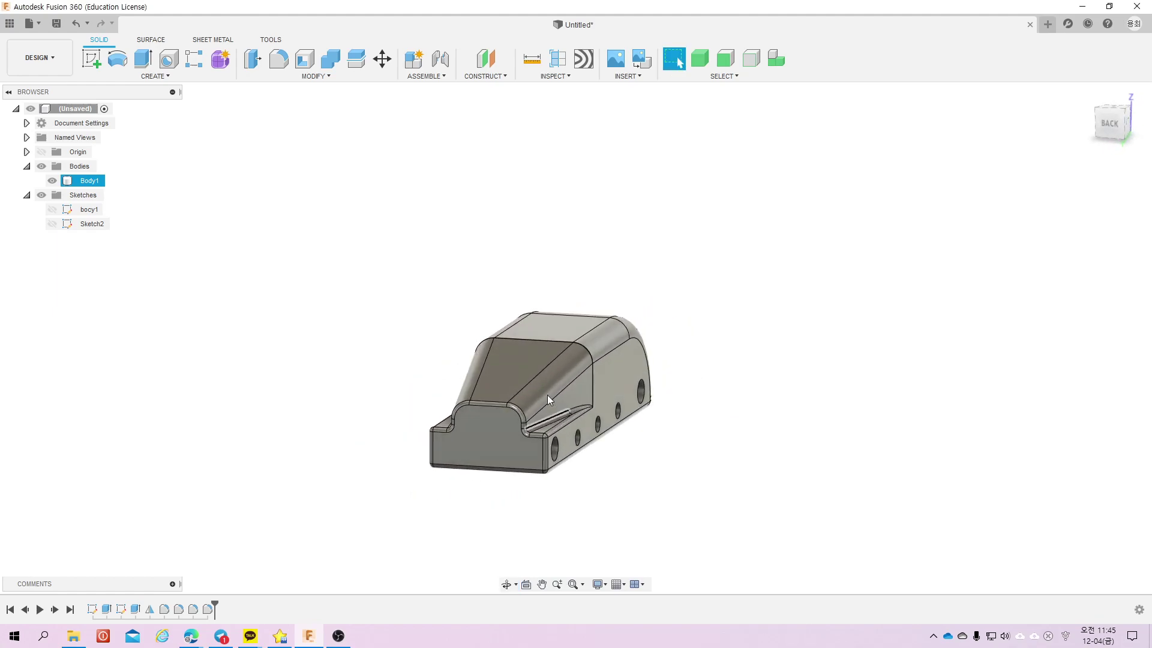
pyautogui.click(91, 57)
pyautogui.click(489, 440)
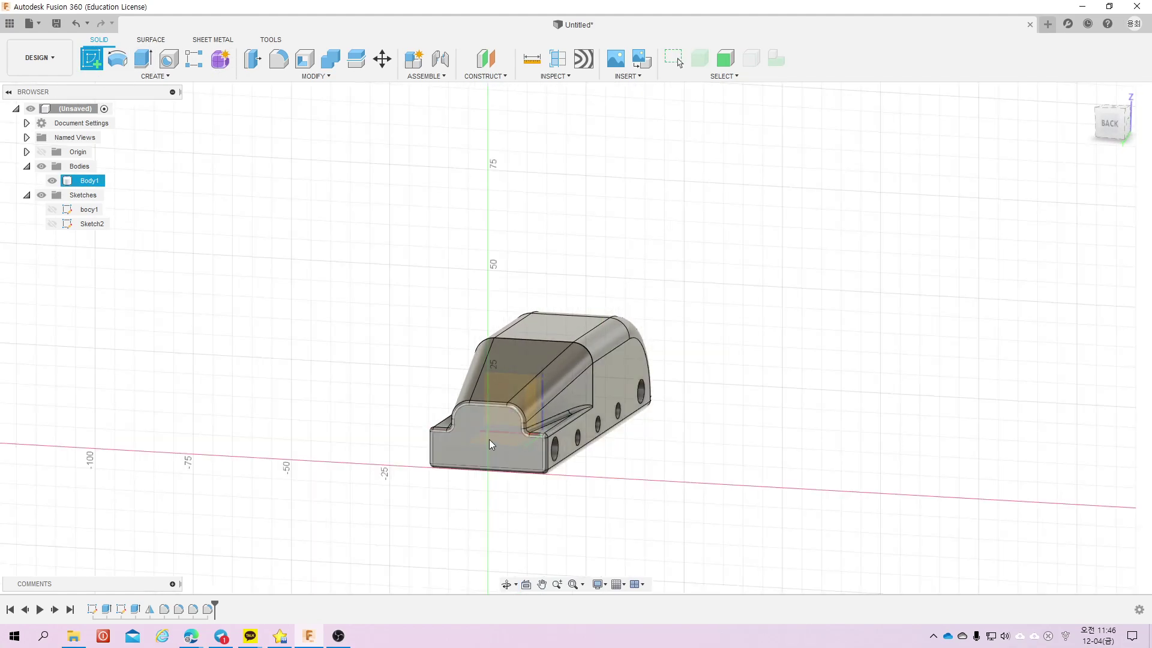
# Step: Draw two centre-diameter circles side by side on the back end face
pyautogui.scroll(1, 566, 316)
pyautogui.scroll(2, 565, 317)
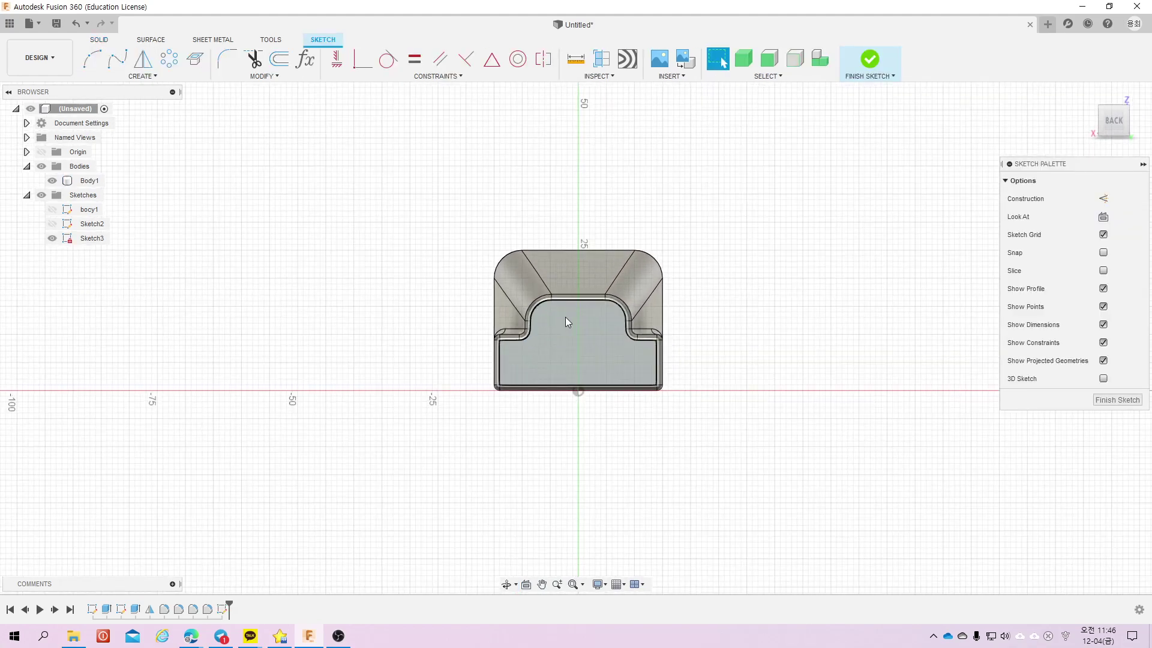
pyautogui.scroll(1, 565, 316)
pyautogui.scroll(2, 546, 327)
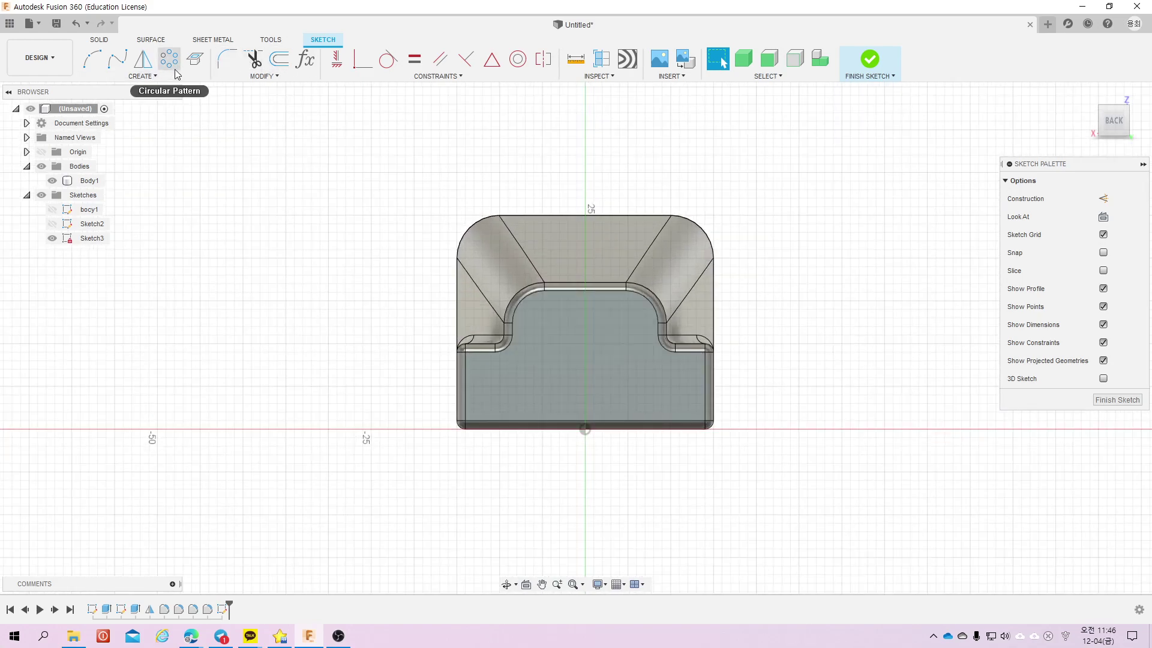
pyautogui.click(142, 77)
pyautogui.moveTo(100, 115)
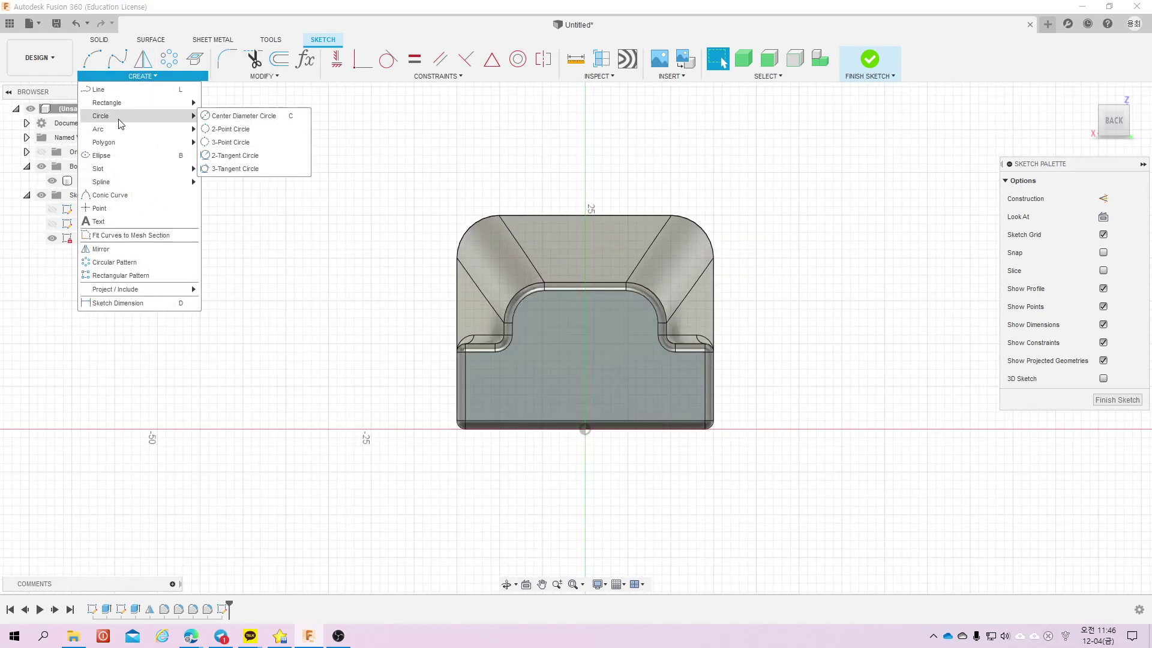
pyautogui.click(234, 122)
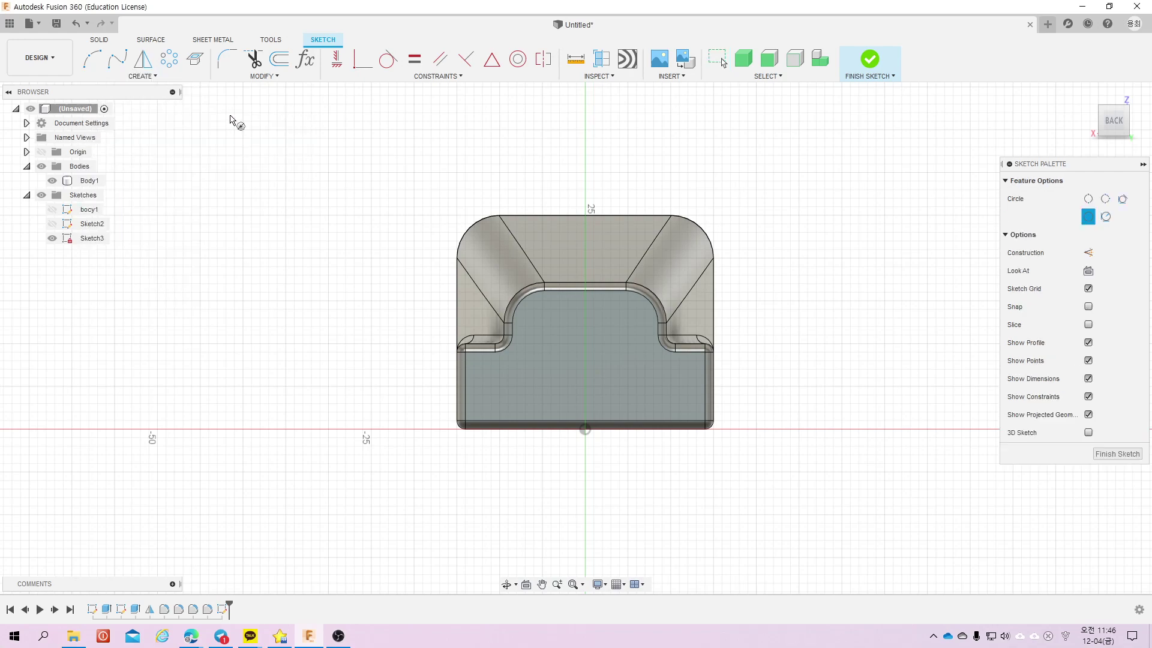
pyautogui.click(544, 348)
pyautogui.click(557, 361)
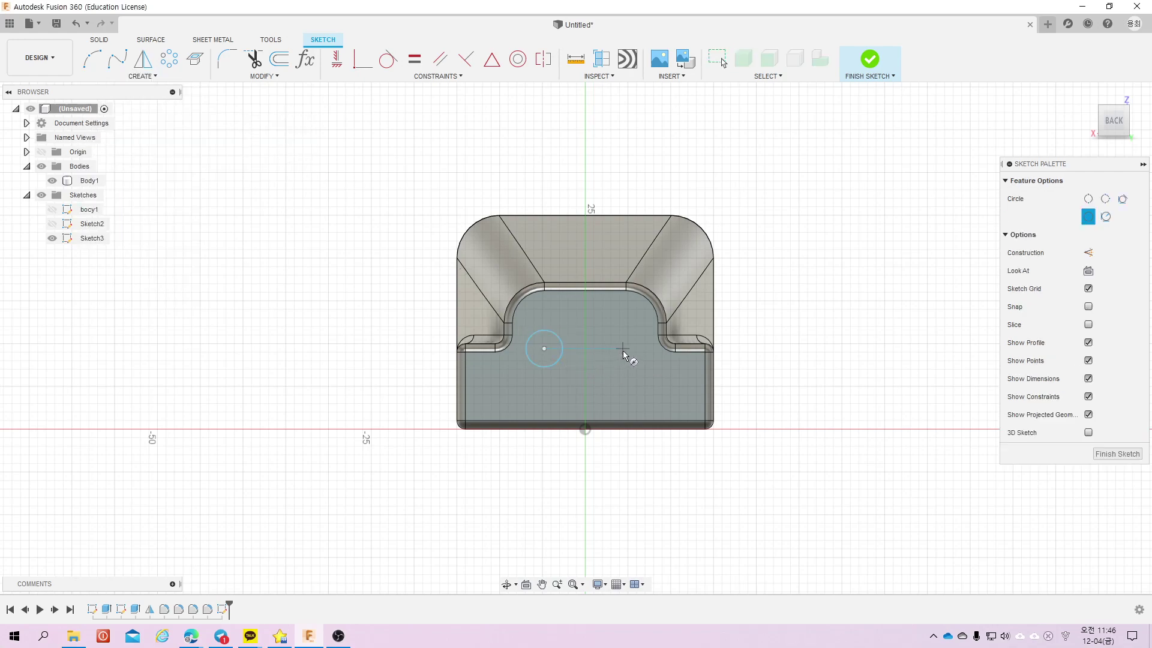
pyautogui.click(618, 348)
pyautogui.press('Escape')
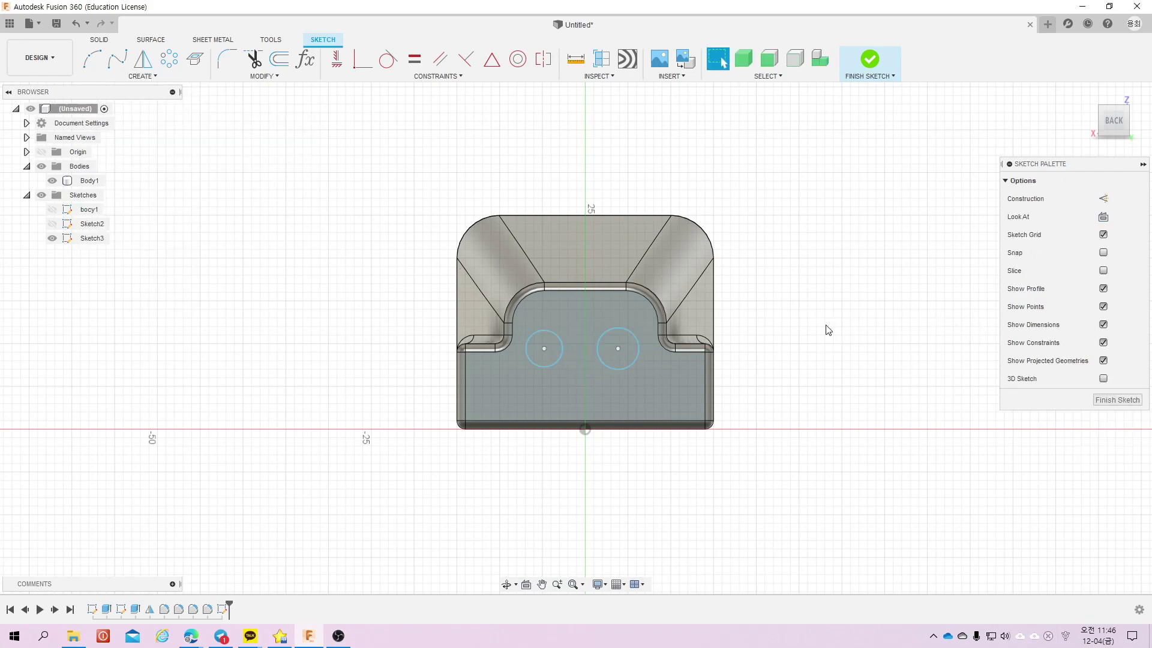
# Step: Constrain the two circles equal and dimension the left one at 4 mm diameter
pyautogui.click(415, 58)
pyautogui.click(550, 367)
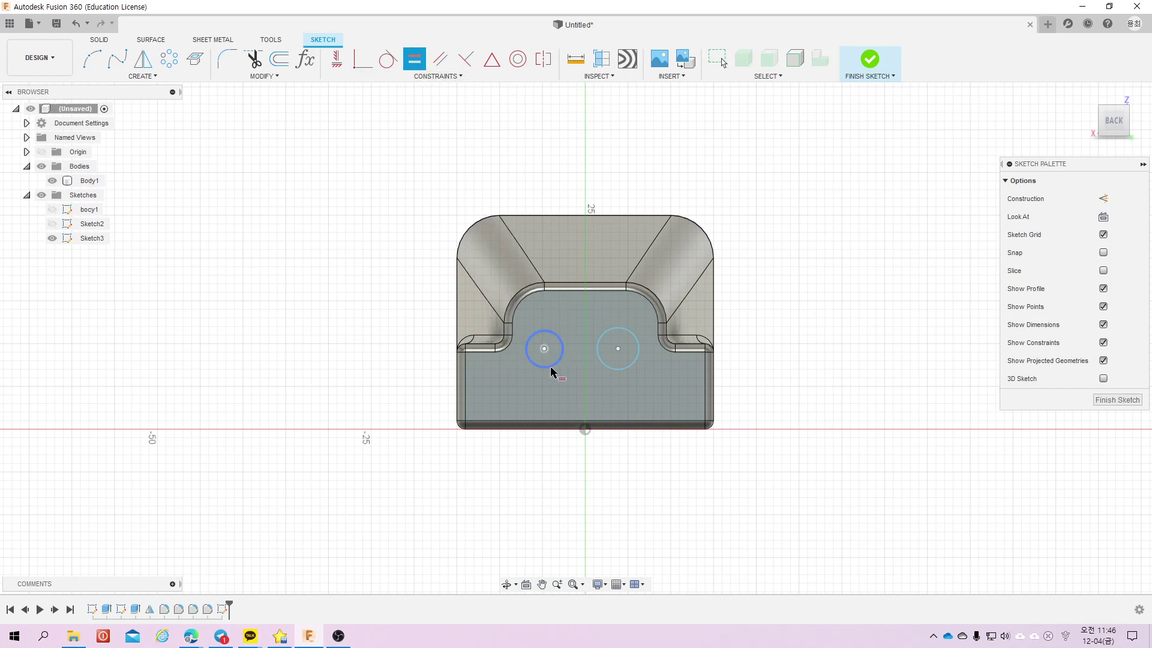
pyautogui.click(615, 367)
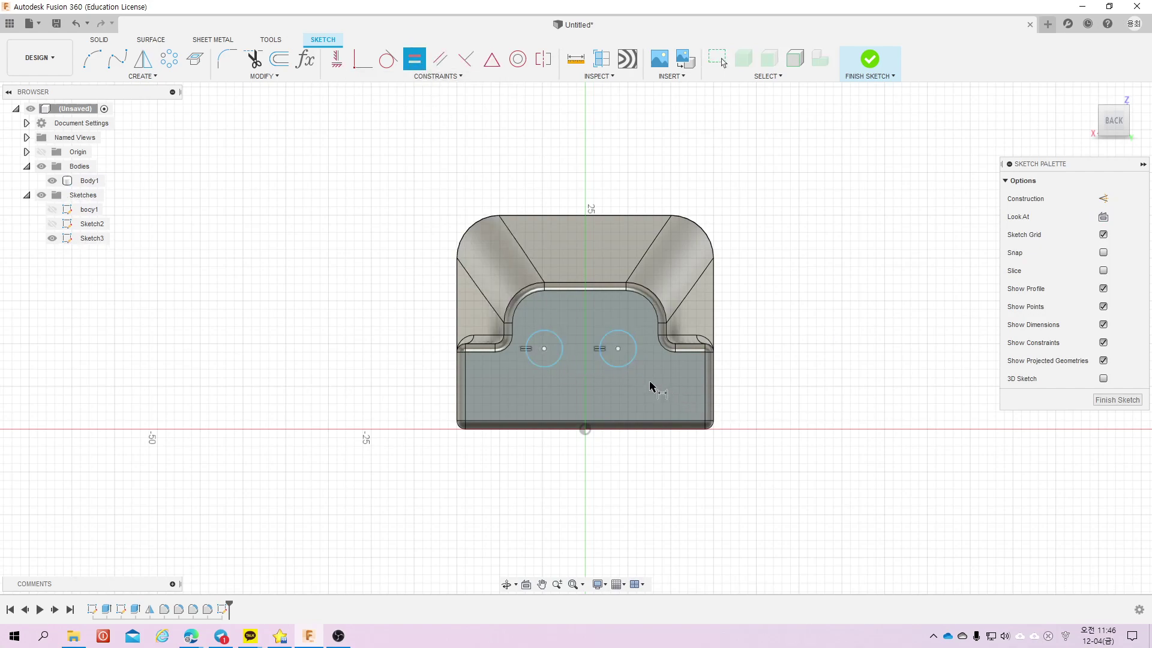
pyautogui.press('d')
pyautogui.click(546, 366)
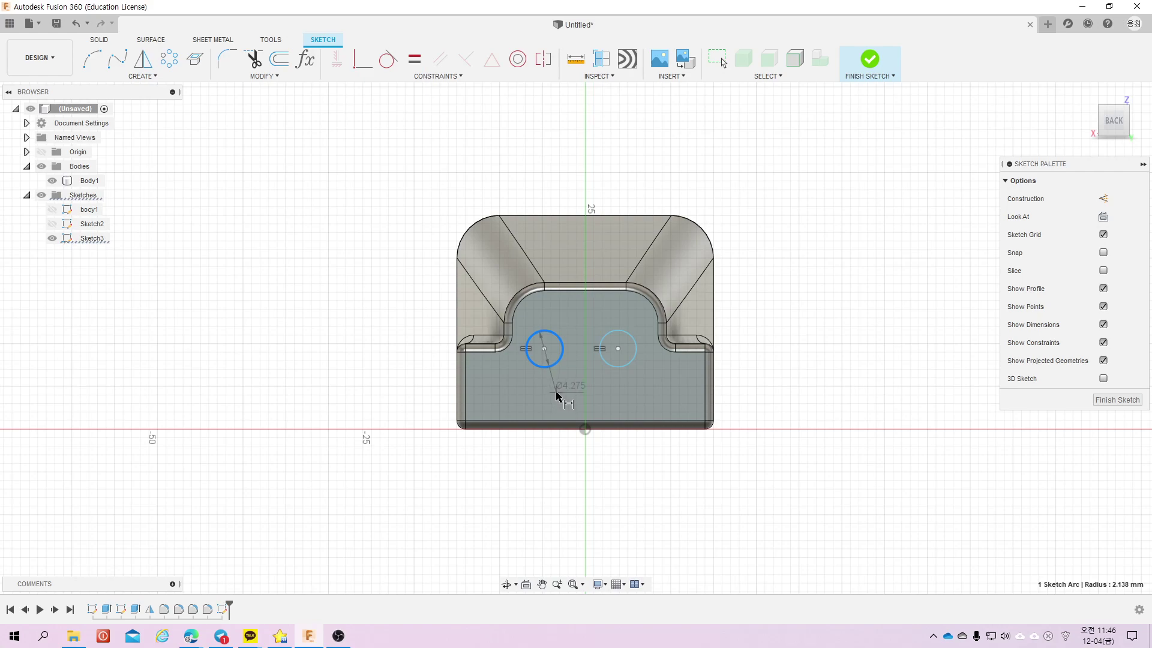
pyautogui.click(557, 394)
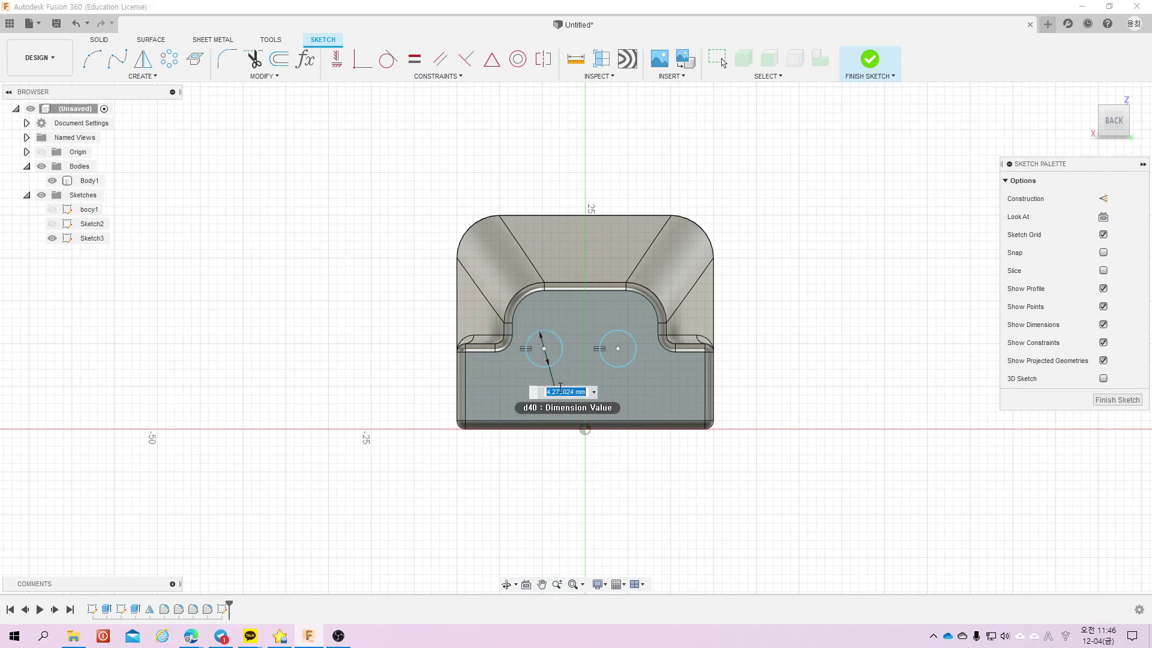
pyautogui.write('4')
pyautogui.press('Return')
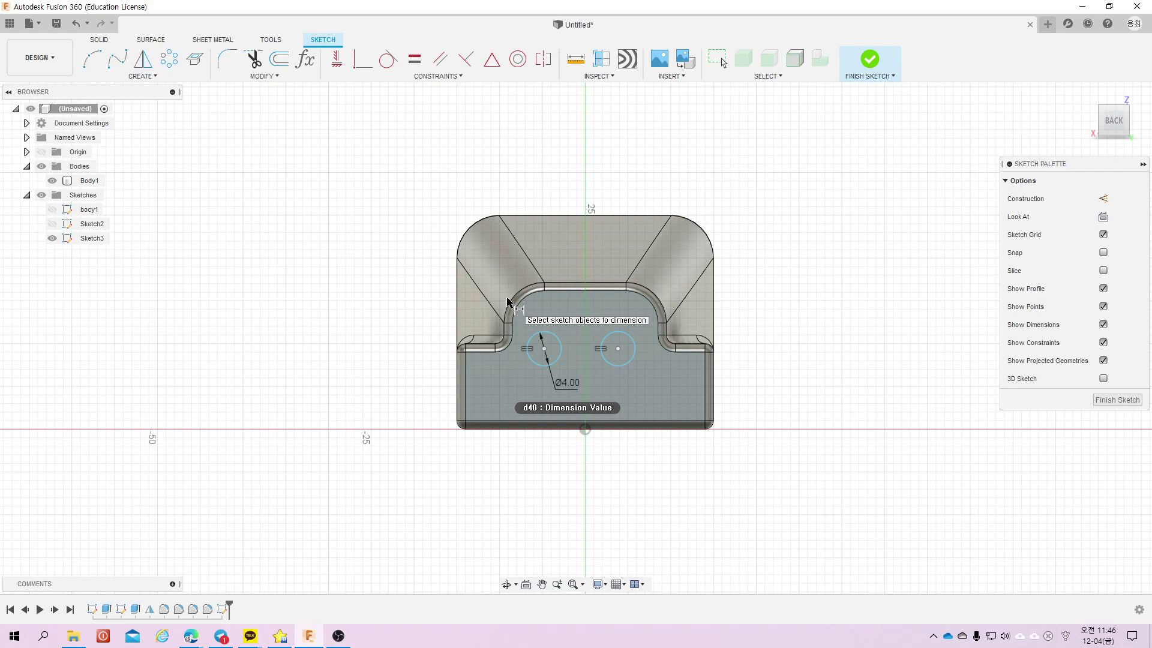
# Step: Dimension the right circle's centre 12 mm above the origin
pyautogui.click(618, 348)
pyautogui.click(585, 429)
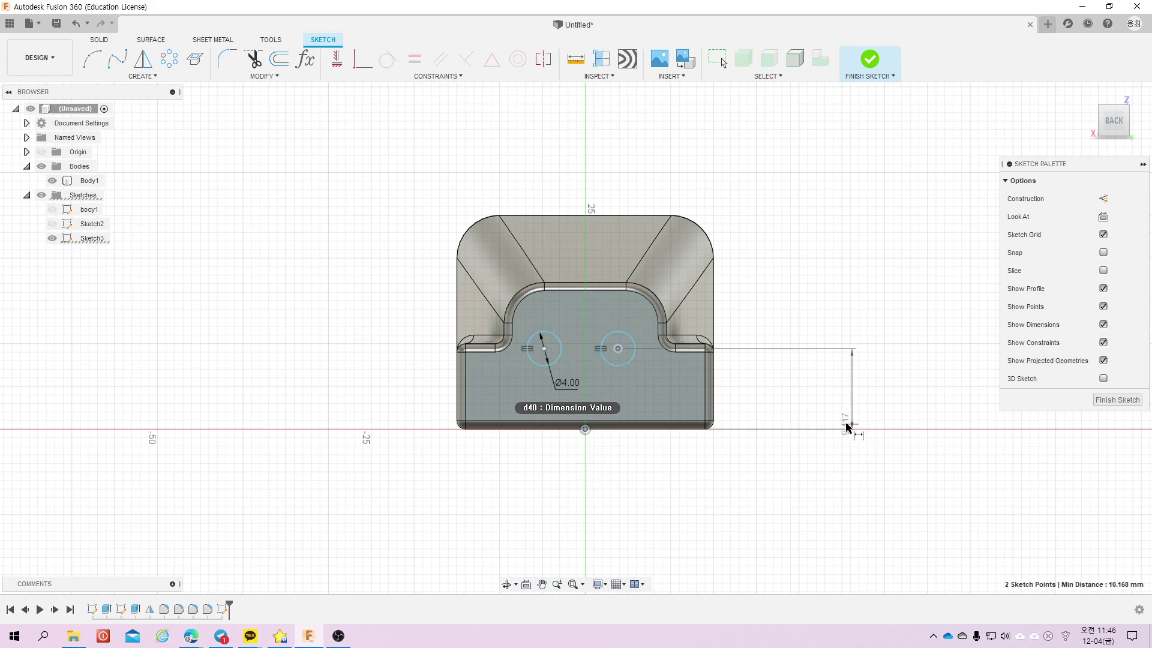
pyautogui.click(770, 414)
pyautogui.write('12')
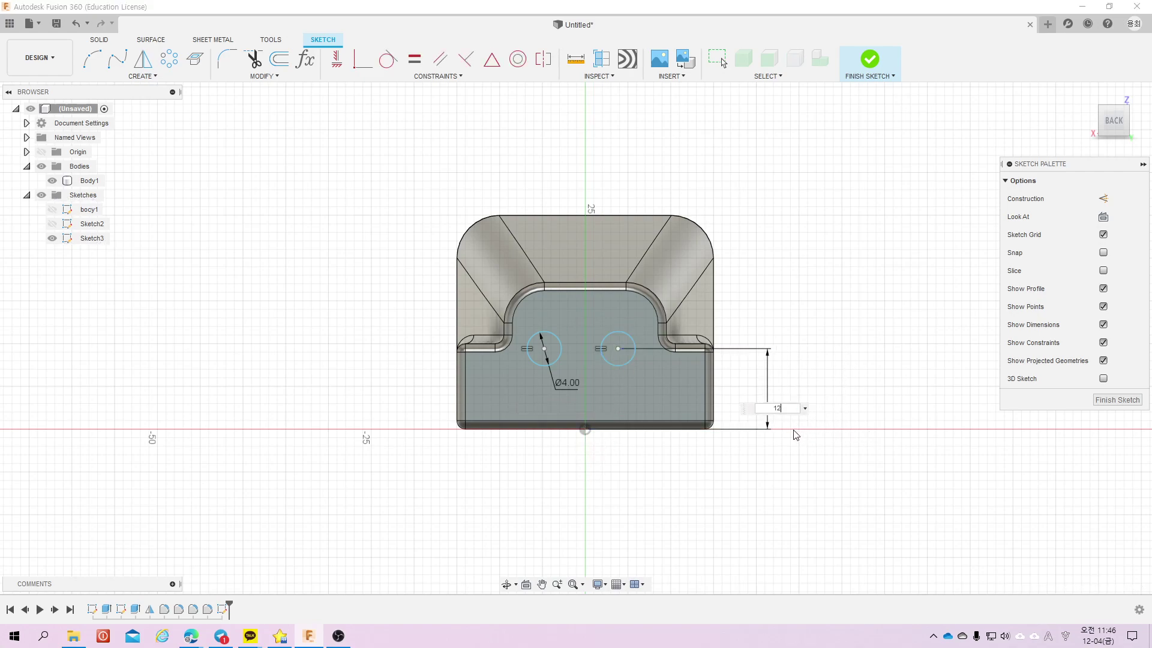
pyautogui.press('Return')
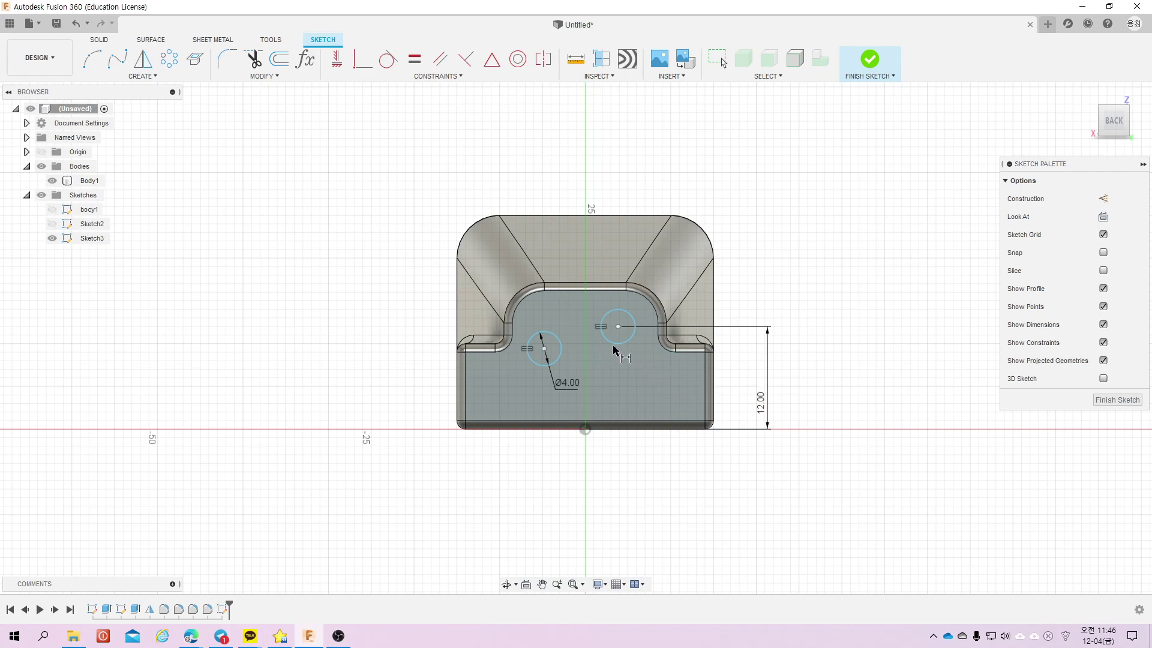
# Step: Apply a Horizontal constraint so the two circle centres are level
pyautogui.click(337, 58)
pyautogui.click(544, 348)
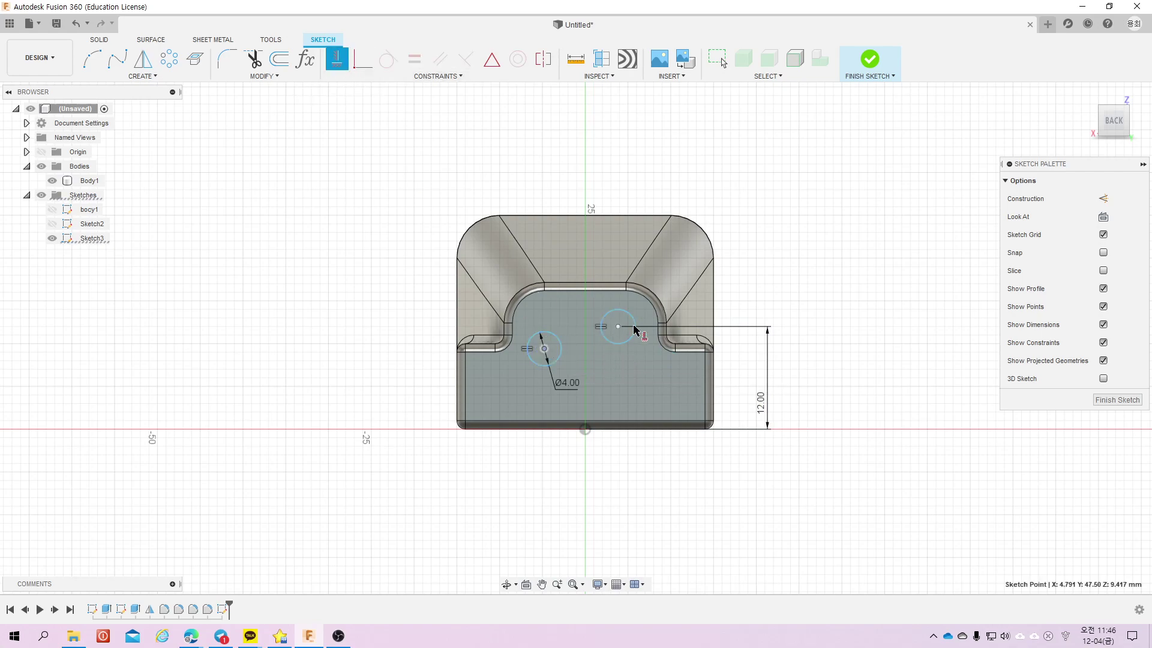
pyautogui.click(618, 327)
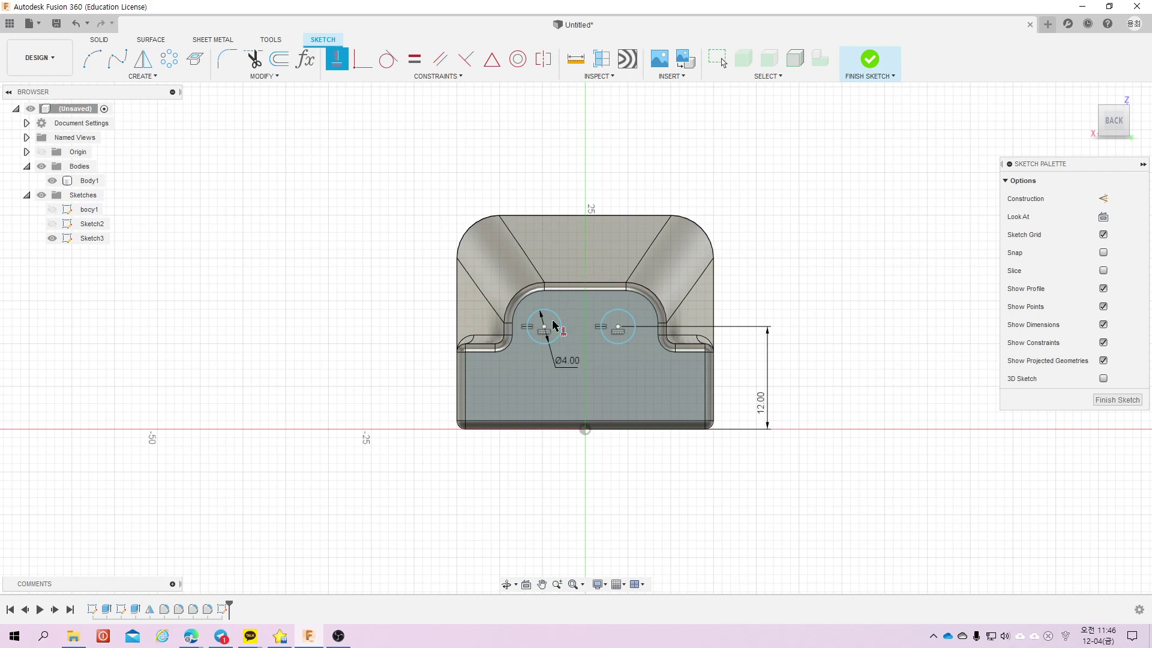
pyautogui.click(545, 342)
pyautogui.click(618, 314)
pyautogui.press('Escape')
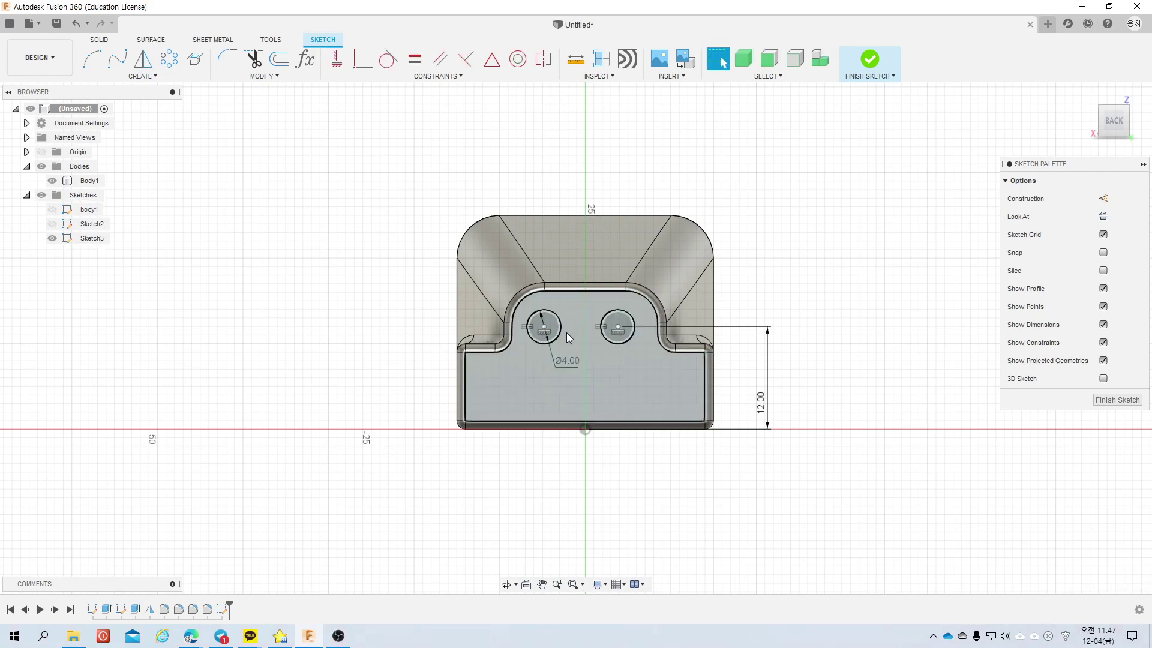
# Step: Dimension the centre spacing at 8 mm and the origin offset as d/2
pyautogui.press('d')
pyautogui.click(544, 328)
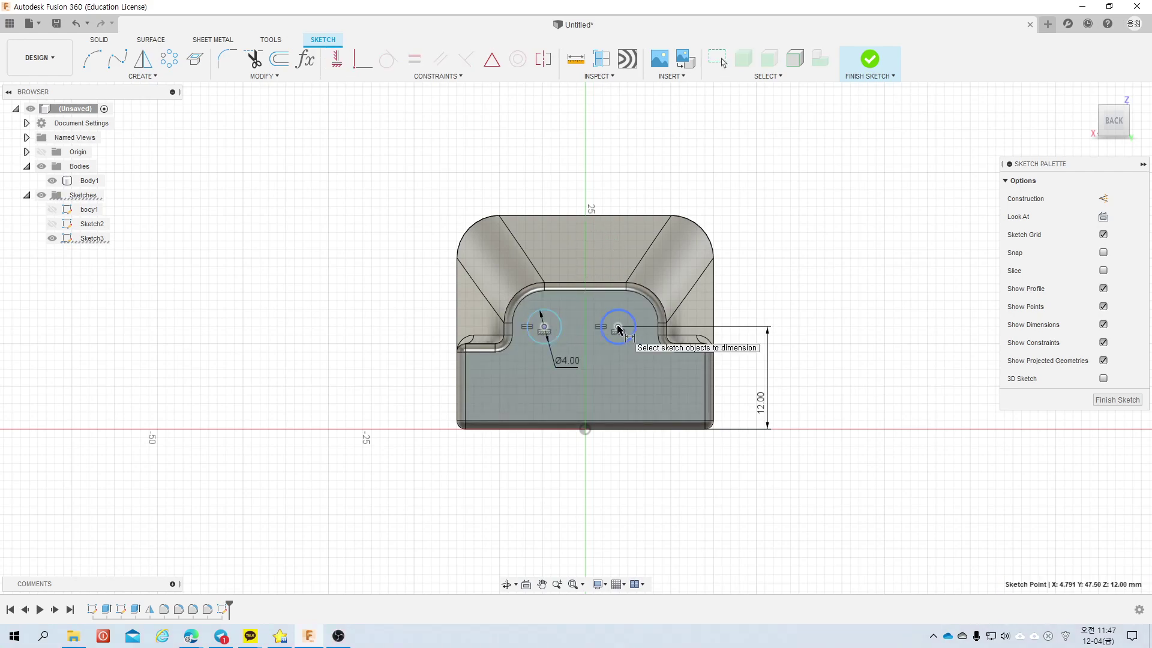
pyautogui.click(618, 329)
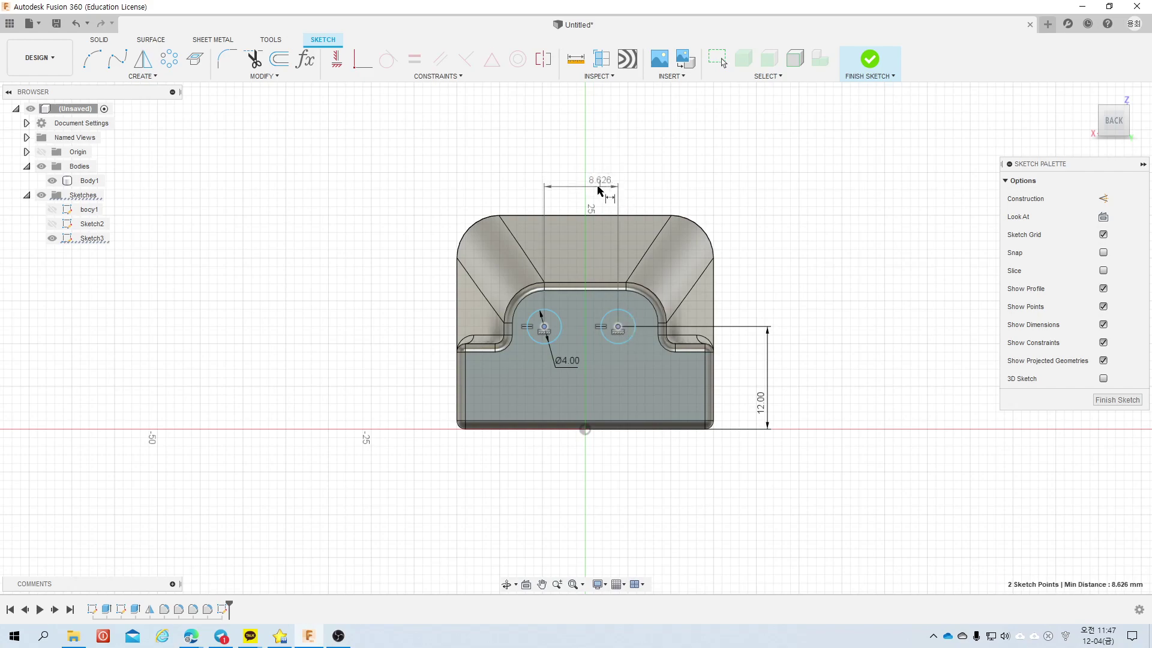
pyautogui.click(600, 200)
pyautogui.write('8')
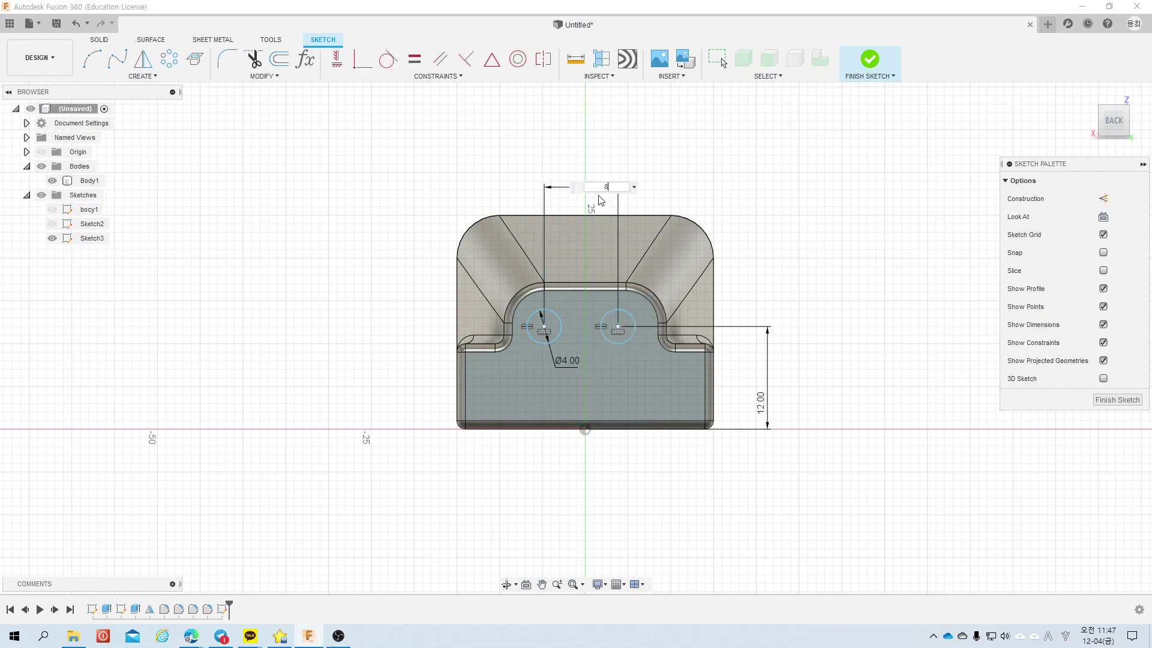
pyautogui.press('Return')
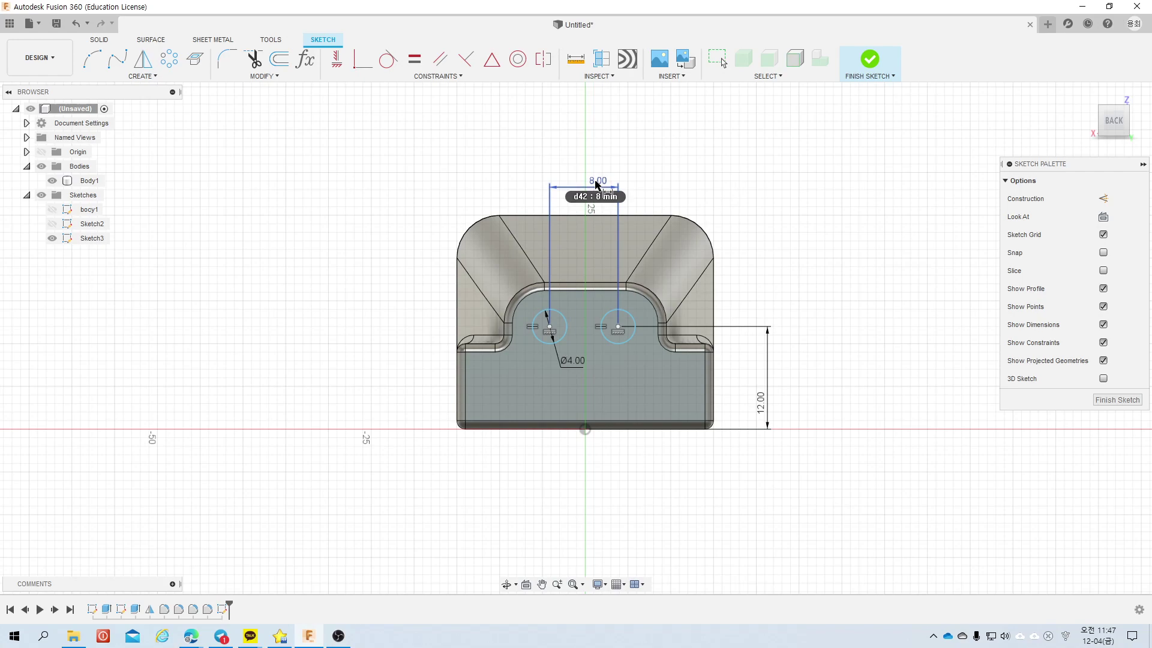
pyautogui.click(585, 430)
pyautogui.click(579, 480)
pyautogui.write('d42/2')
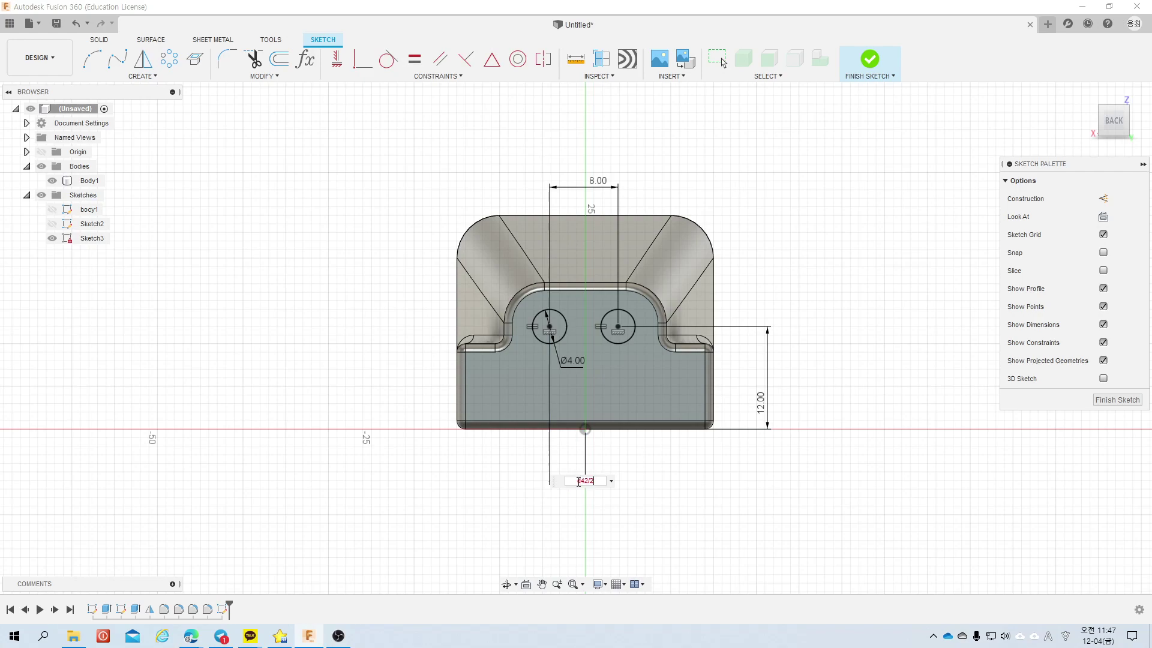
pyautogui.press('Return')
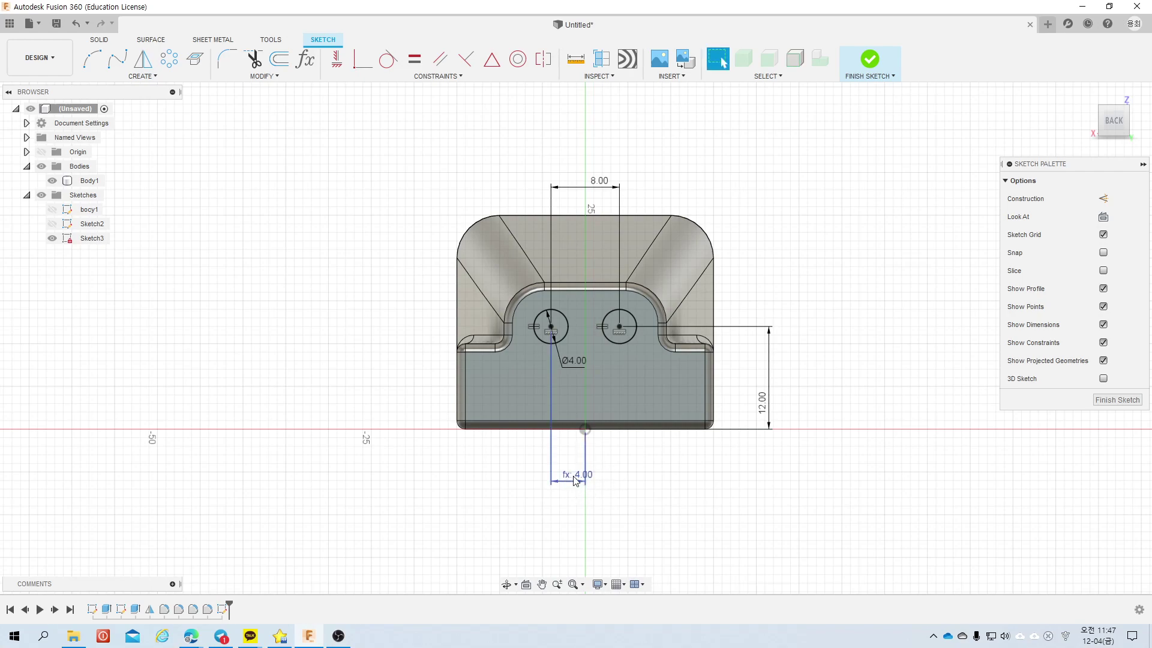
pyautogui.moveTo(576, 481); pyautogui.dragTo(574, 466)
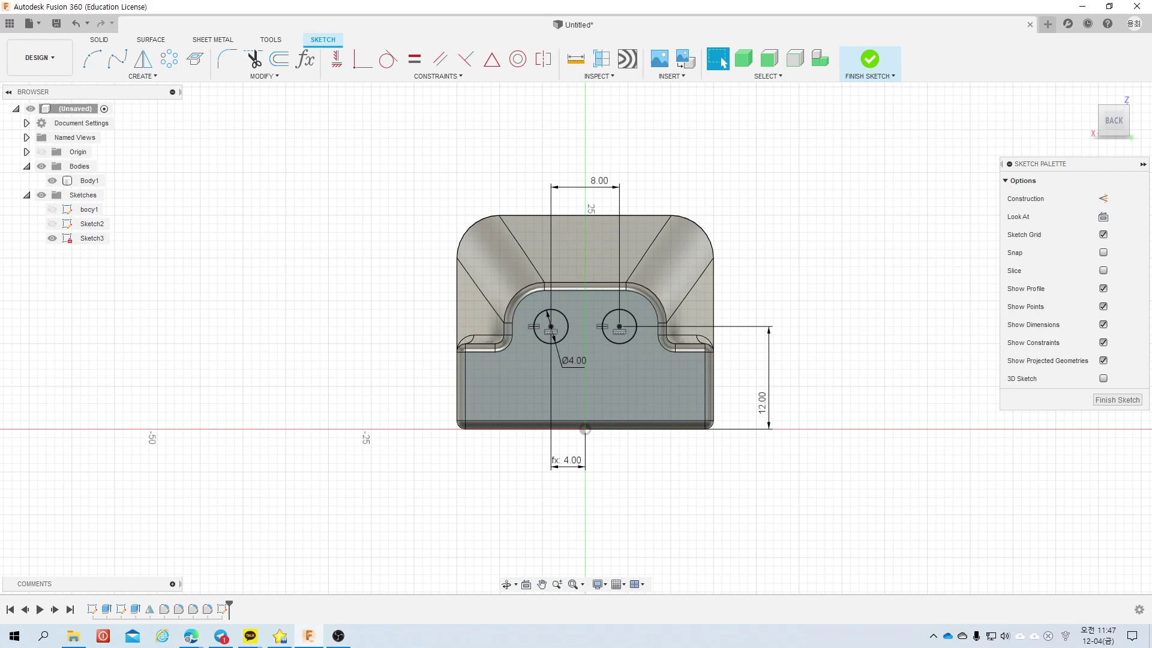
# Step: Change the centre spacing dimension to 10 mm, then to 9 mm
pyautogui.doubleClick(599, 180)
pyautogui.write('10')
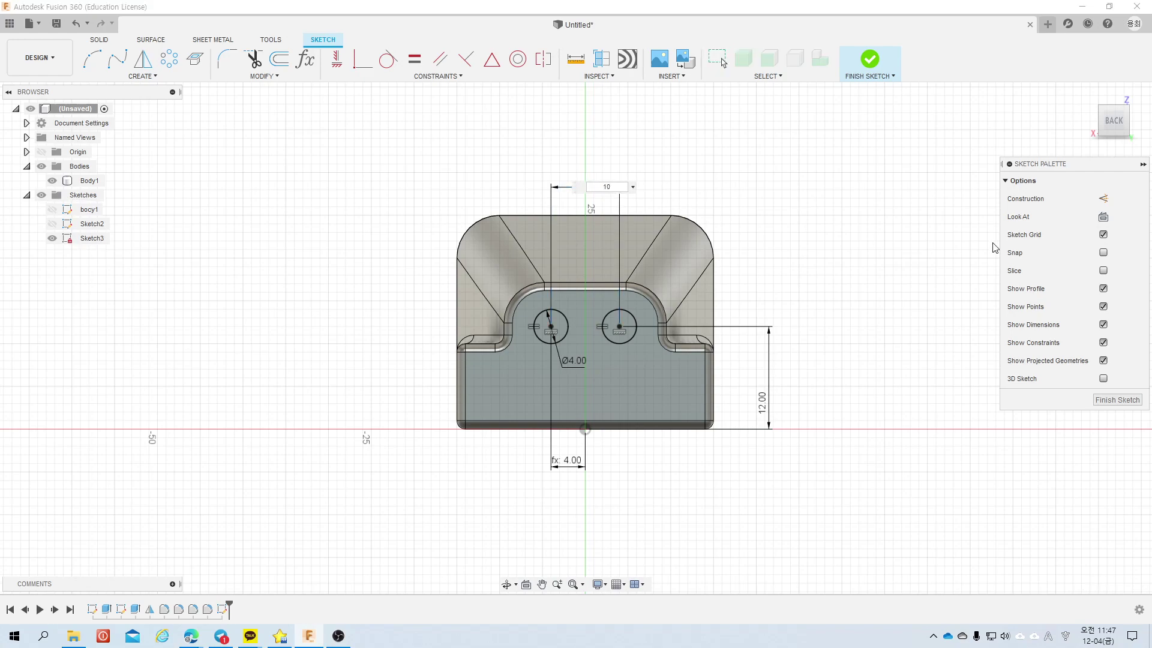
pyautogui.press('Return')
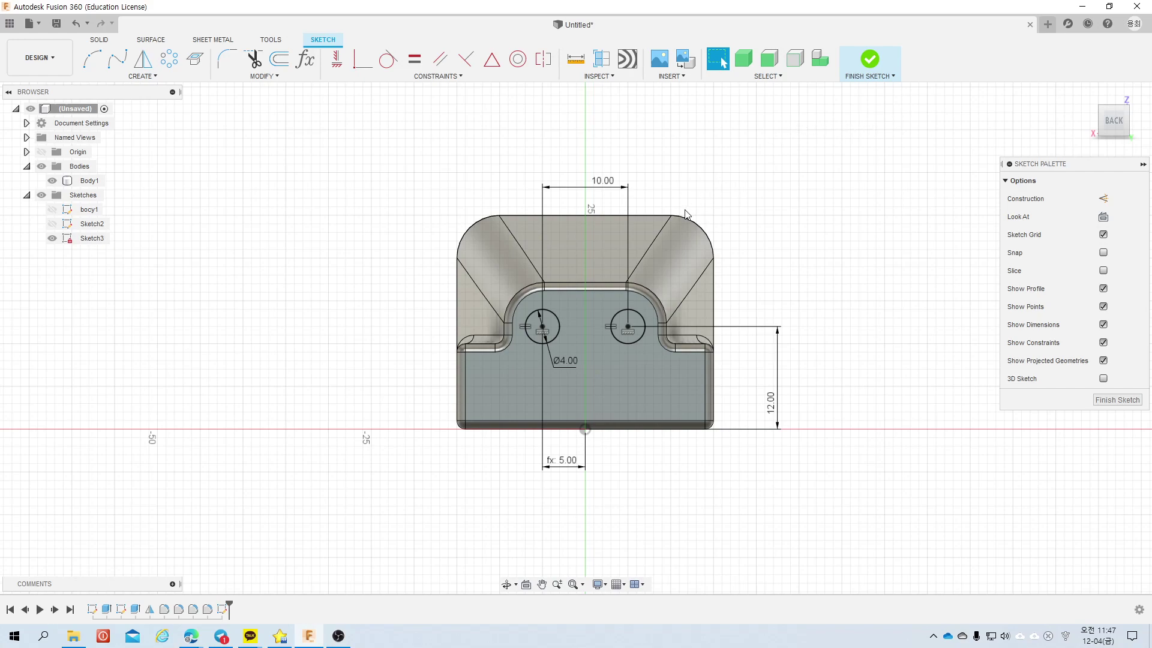
pyautogui.doubleClick(603, 188)
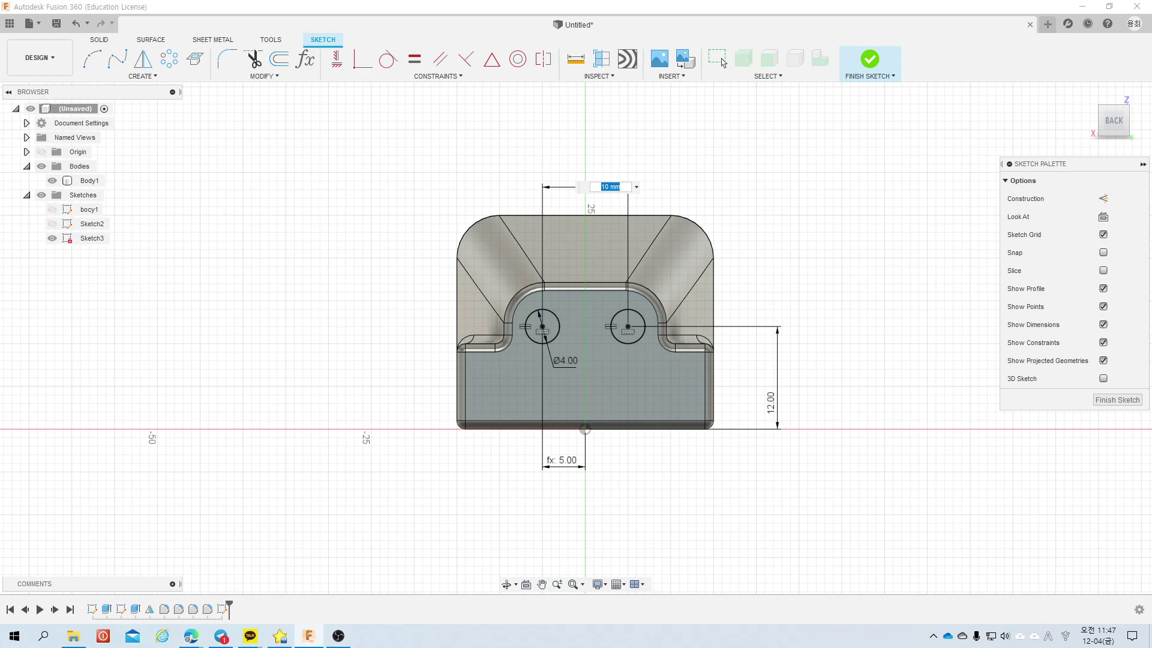
pyautogui.write('9')
pyautogui.press('Return')
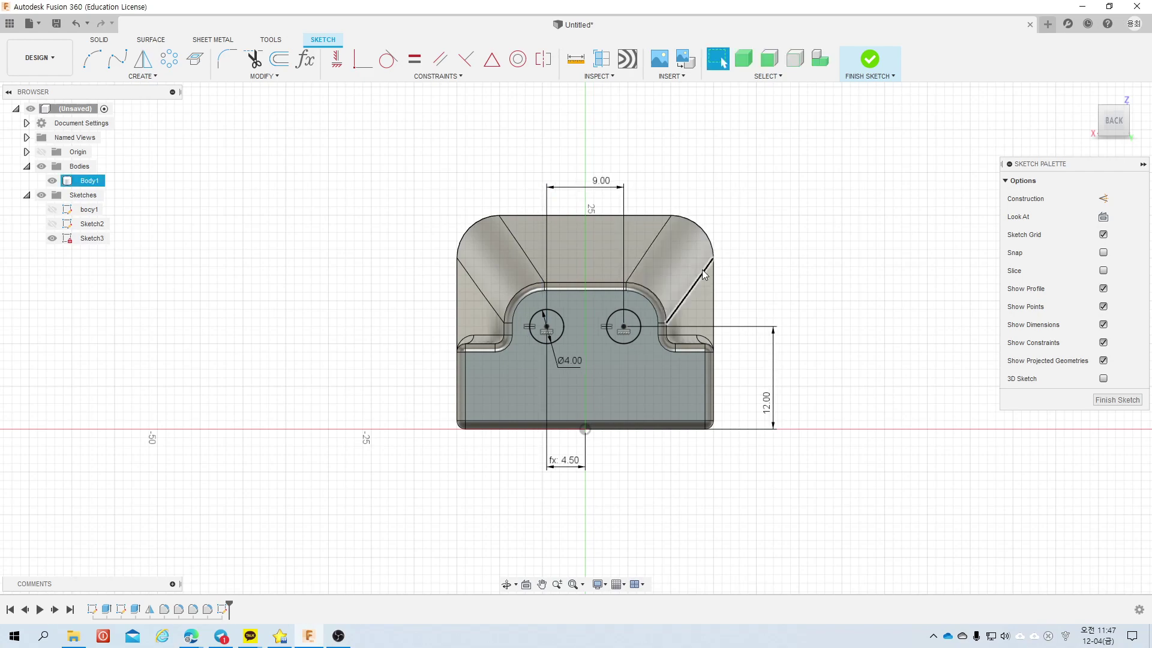
pyautogui.scroll(1, 751, 257)
# Step: Finish the sketch and extrude both Ø4 circles 12 mm into the car body's end face
pyautogui.click(870, 59)
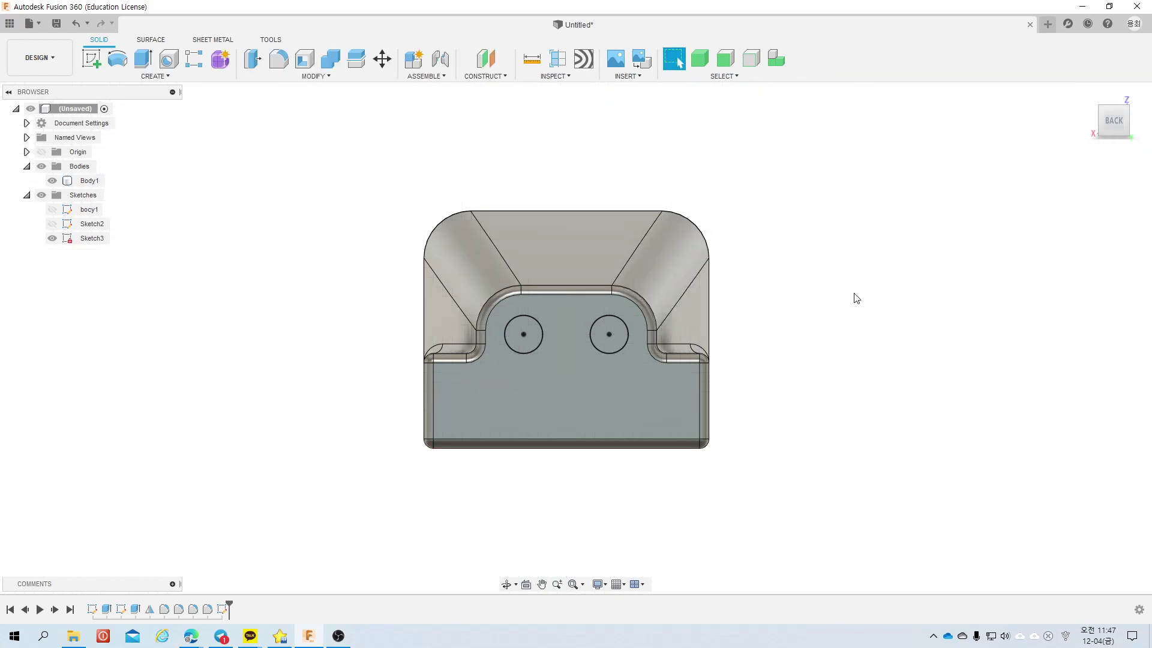
pyautogui.keyDown('shift'); pyautogui.moveTo(830, 334); pyautogui.dragTo(110, 144, button='middle'); pyautogui.keyUp('shift')
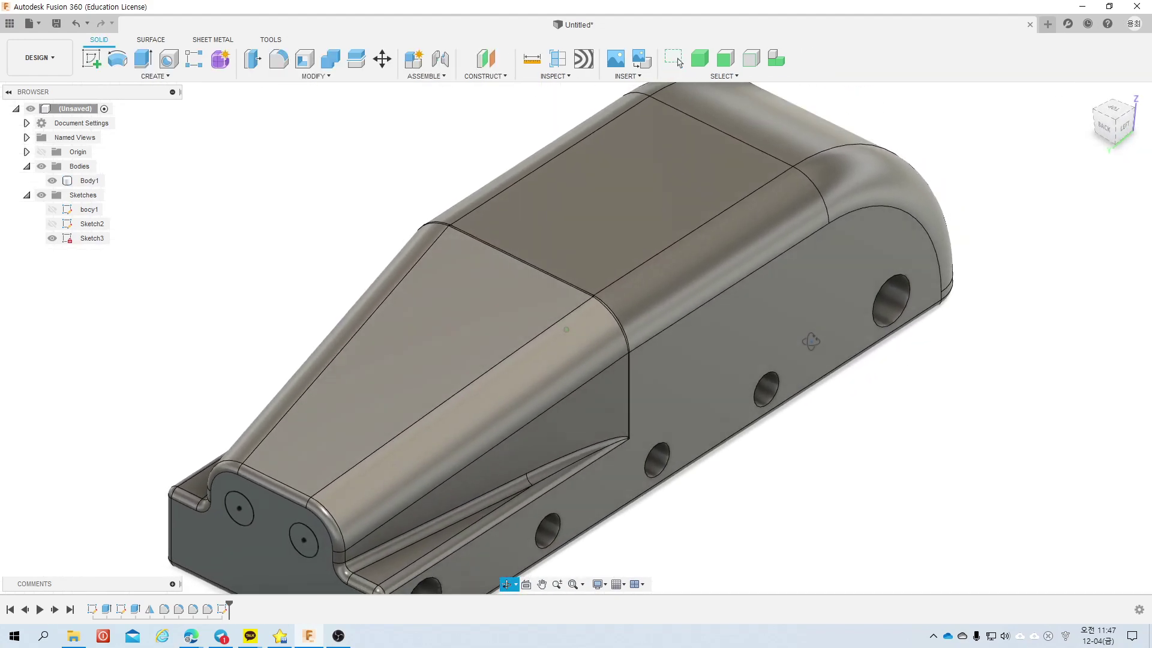
pyautogui.click(143, 58)
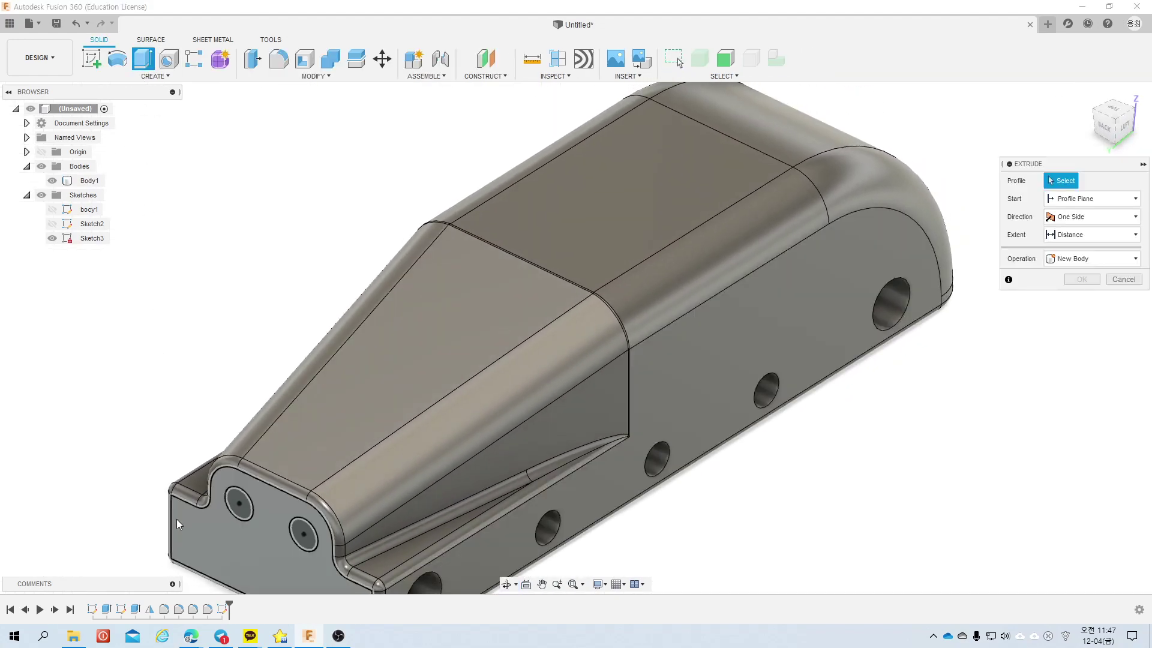
pyautogui.click(303, 534)
pyautogui.moveTo(272, 520); pyautogui.dragTo(380, 526)
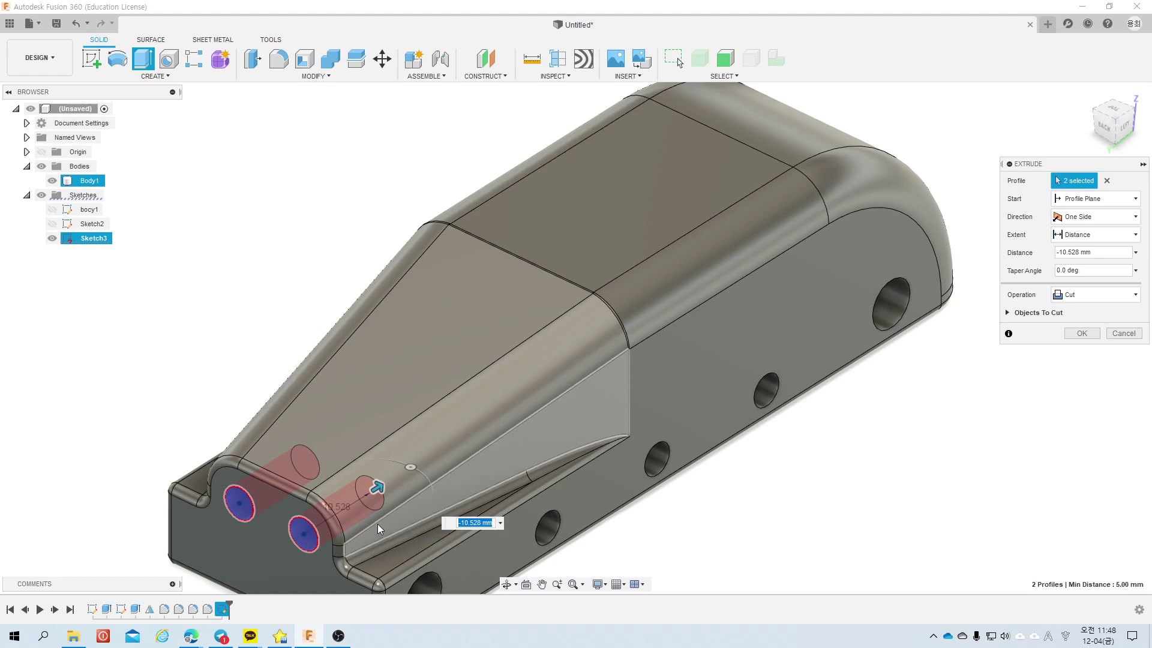
pyautogui.write('12')
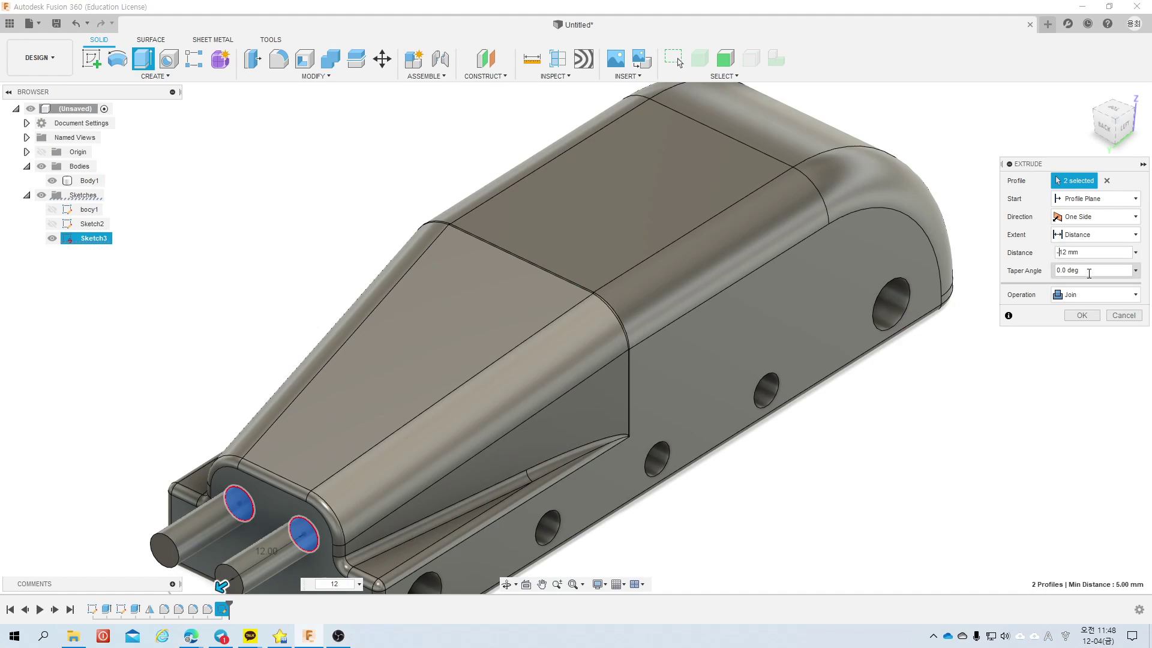
pyautogui.press('Return')
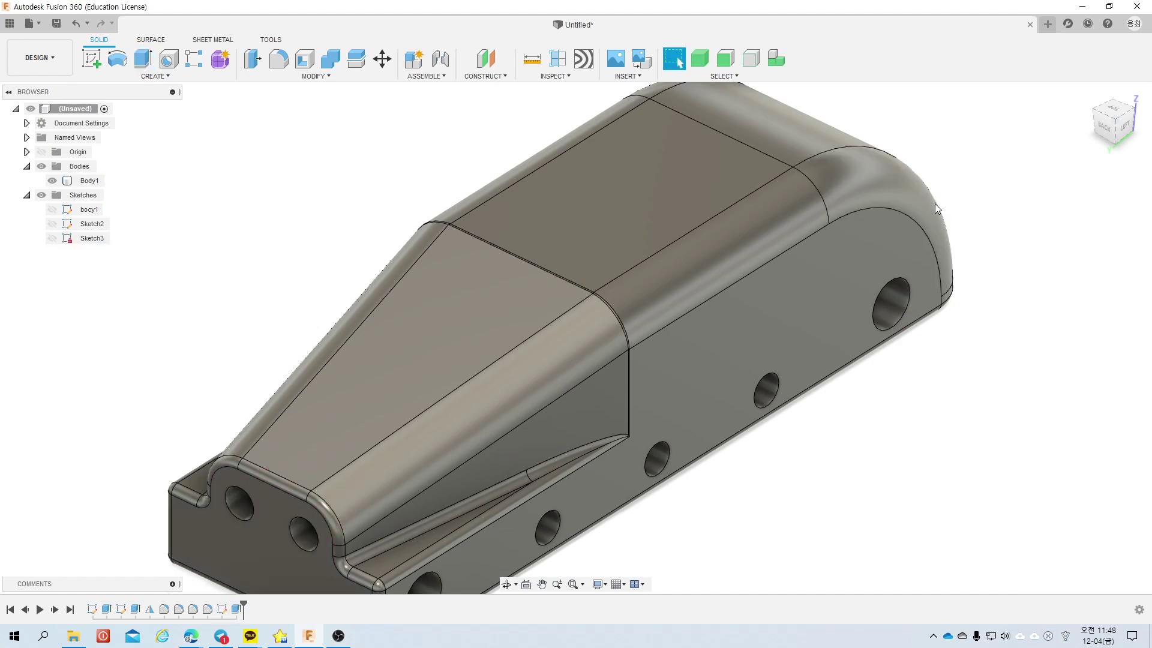
pyautogui.click(918, 240)
# Step: Start a new sketch on the car body's side face, zoomed in on the axle-hole profile
pyautogui.moveTo(905, 261)
pyautogui.keyDown('shift'); pyautogui.mouseDown(button='middle')
pyautogui.moveTo(651, 332)
pyautogui.moveTo(666, 324)
pyautogui.mouseUp(button='middle'); pyautogui.keyUp('shift')
pyautogui.click(678, 61)
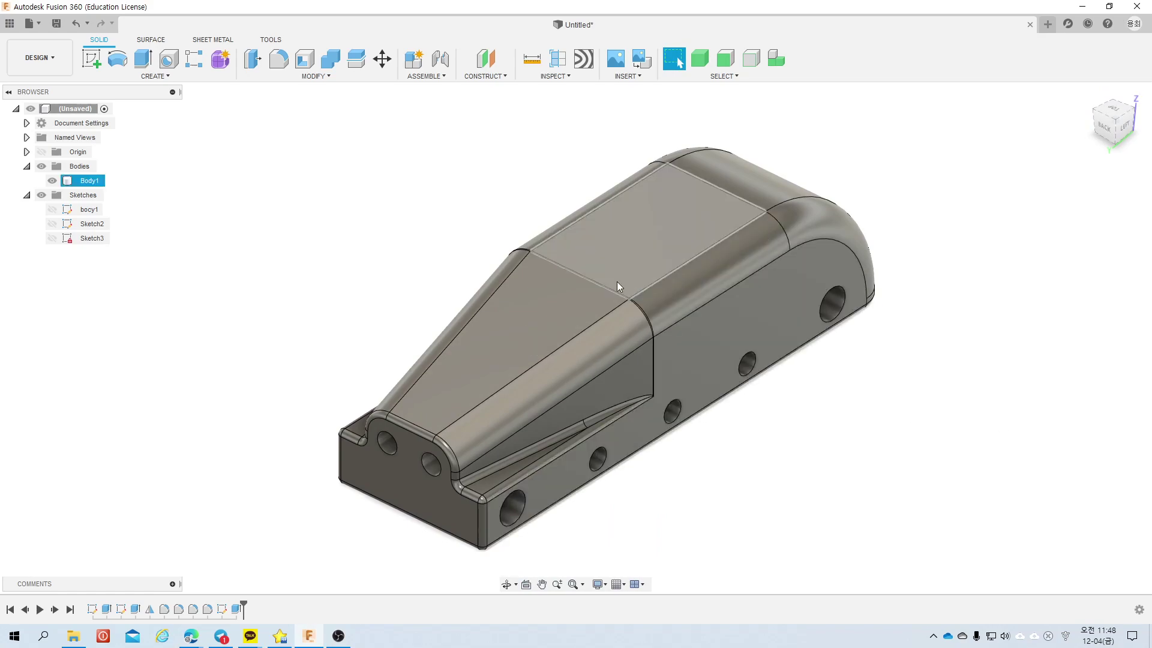
pyautogui.click(92, 58)
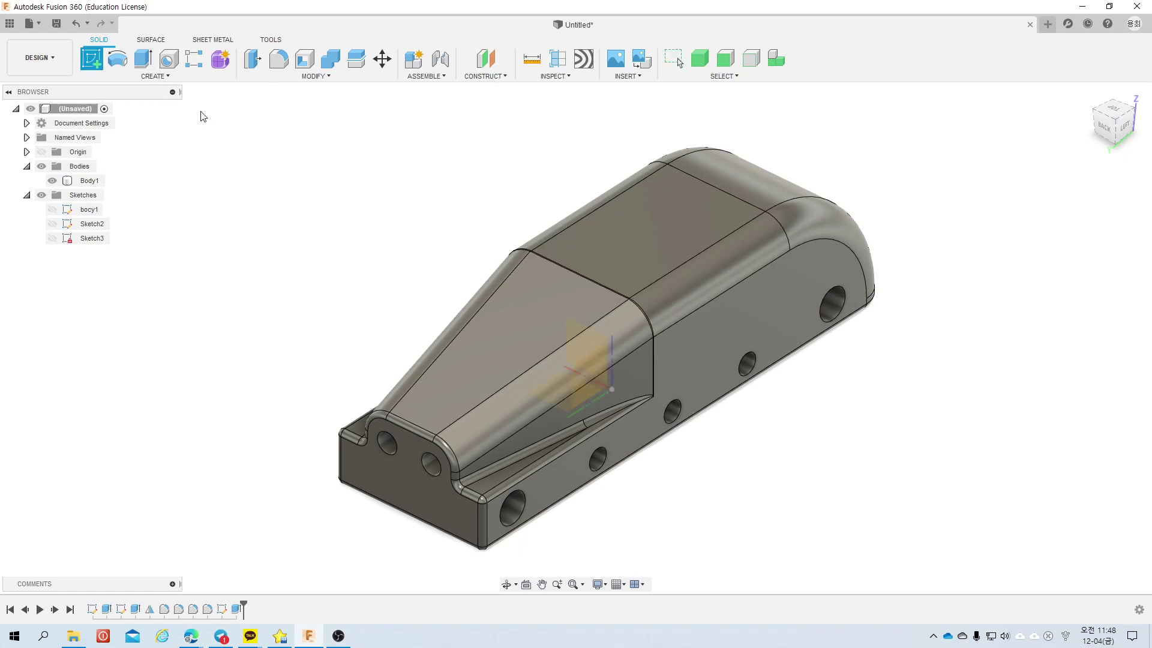
pyautogui.click(739, 333)
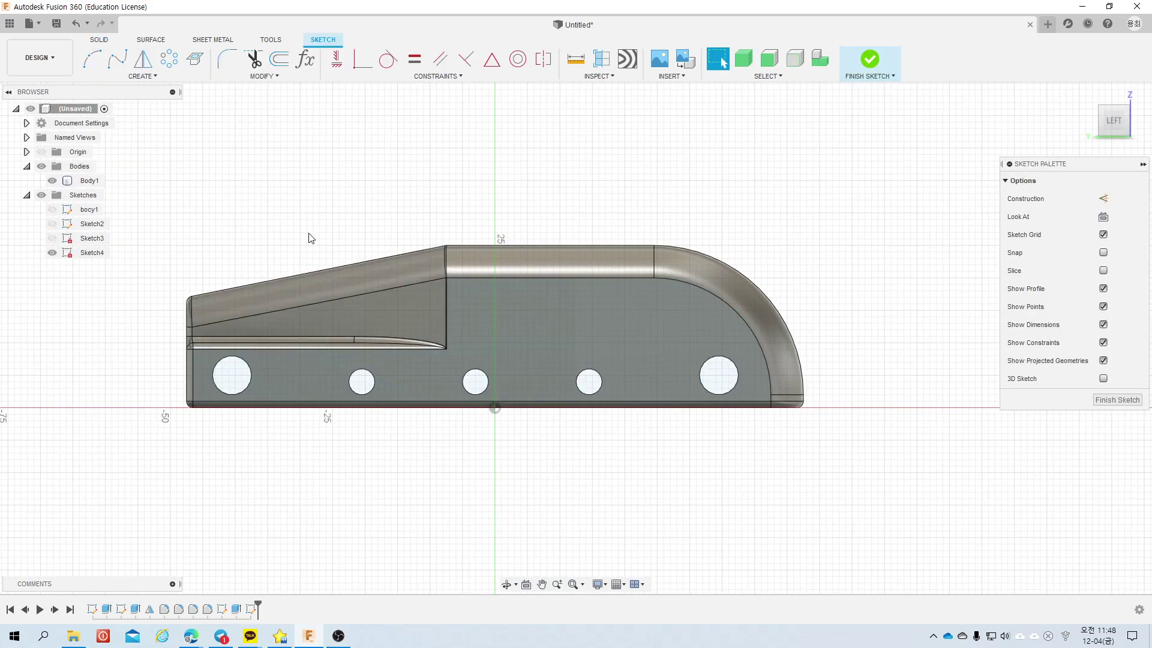
pyautogui.press('Escape')
pyautogui.scroll(1, 67, 342)
pyautogui.scroll(1, 68, 342)
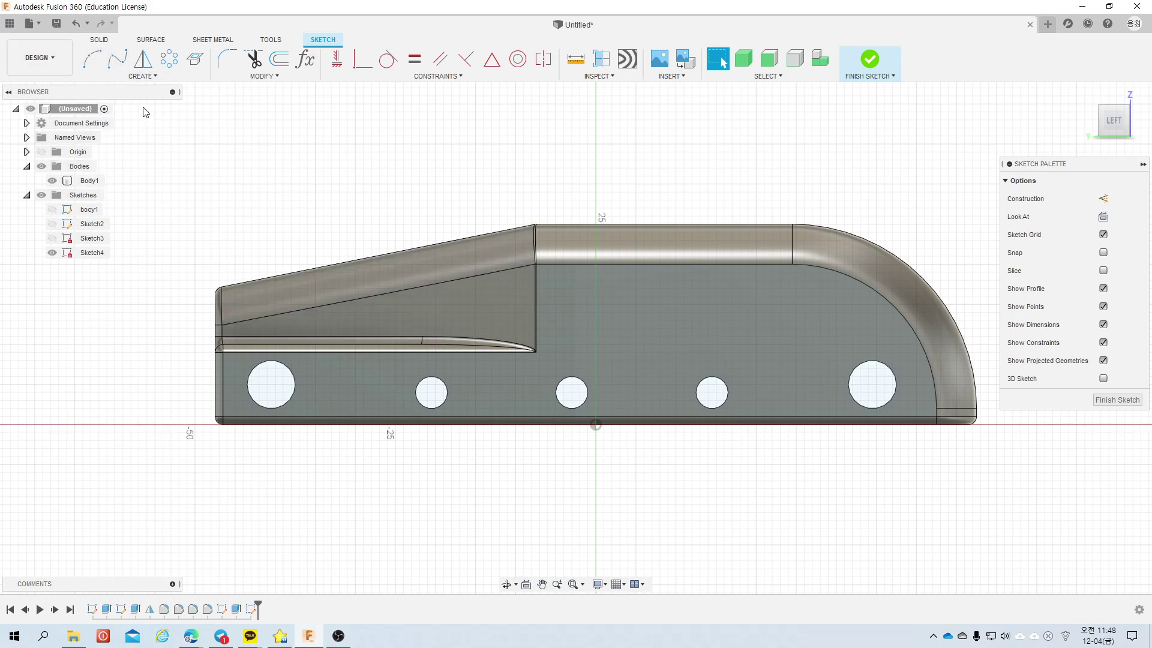
pyautogui.click(142, 76)
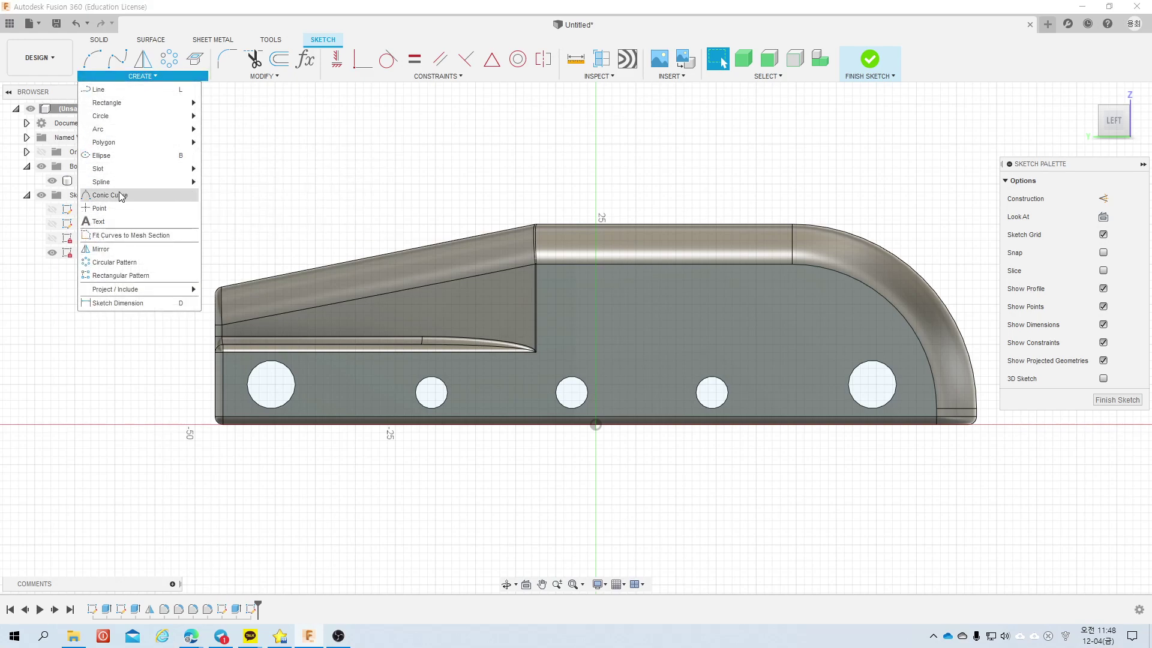
pyautogui.moveTo(135, 289)
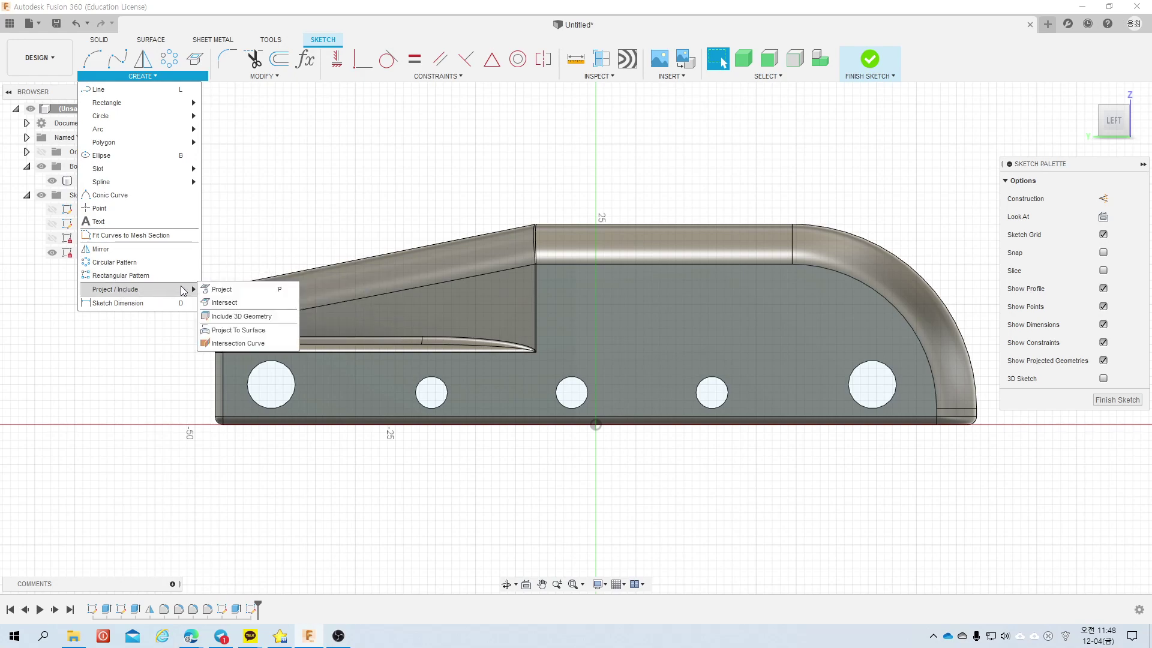
# Step: Intersect the axle-hole edges into Sketch4 and hide Body1
pyautogui.click(223, 302)
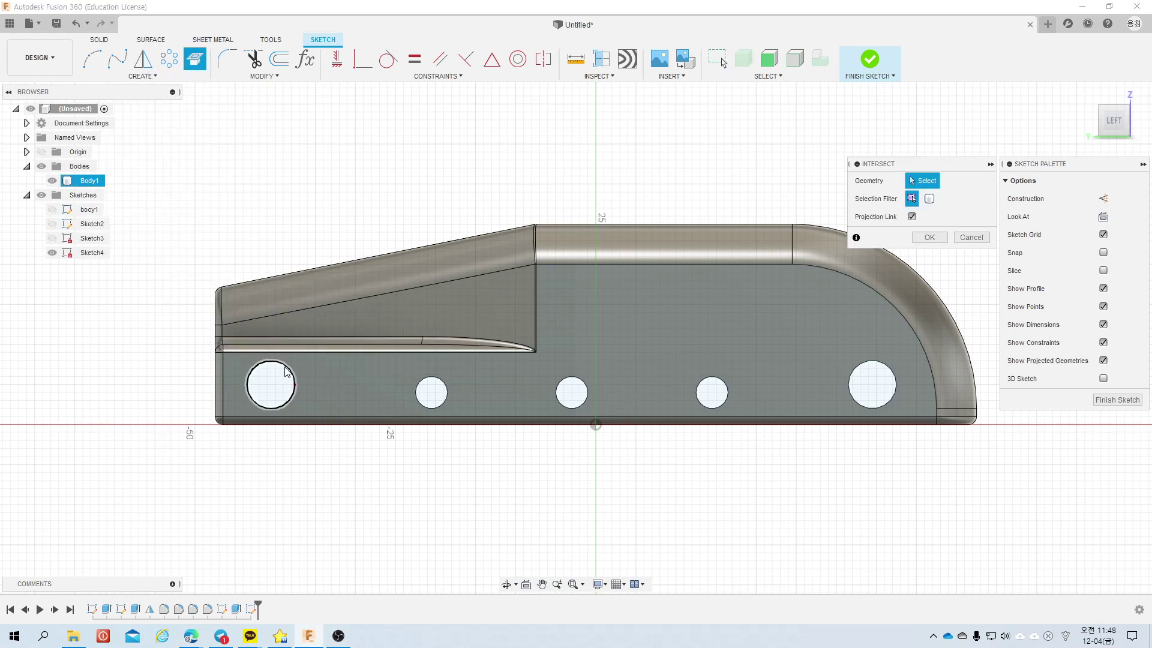
pyautogui.click(286, 372)
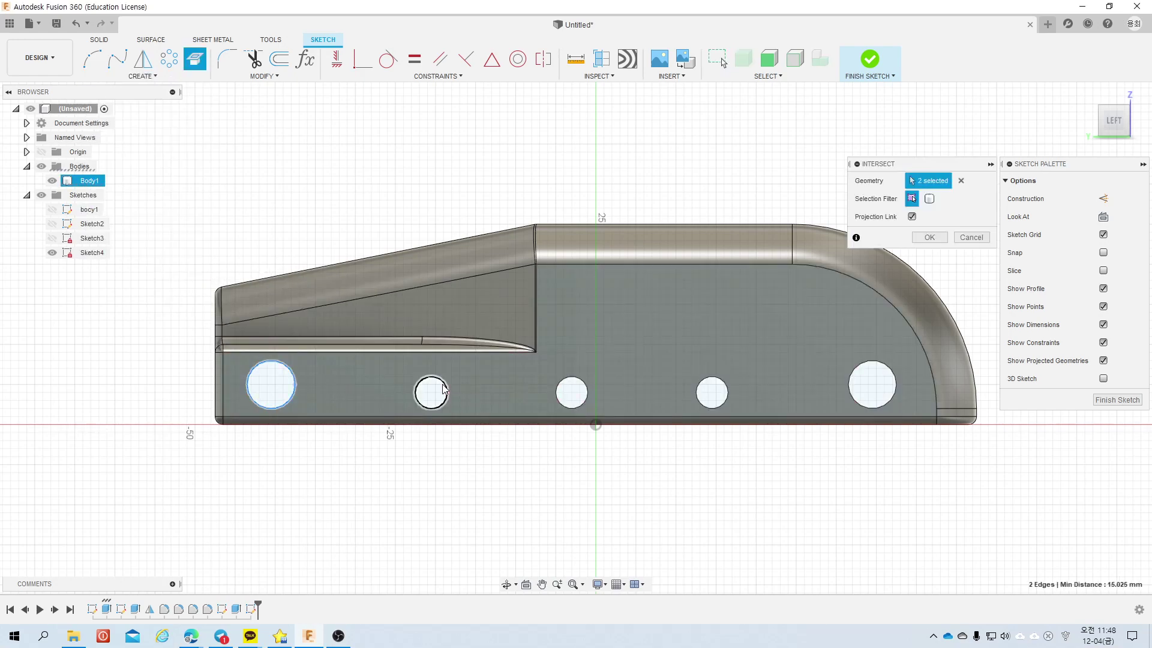
pyautogui.click(568, 380)
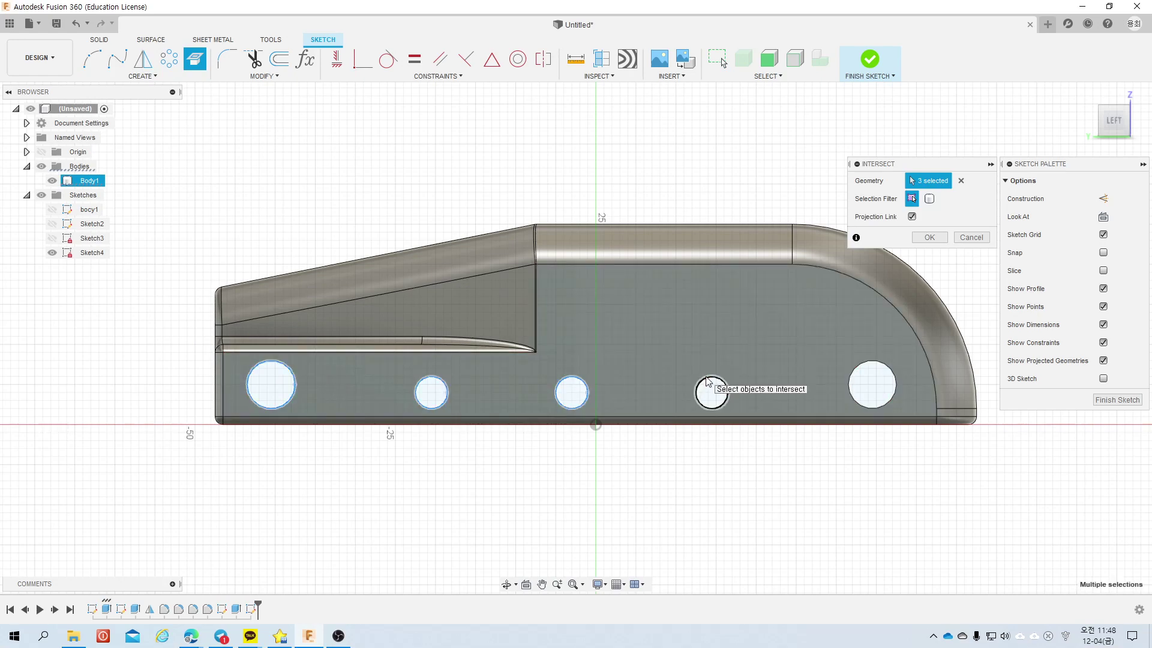
pyautogui.click(708, 381)
pyautogui.click(872, 361)
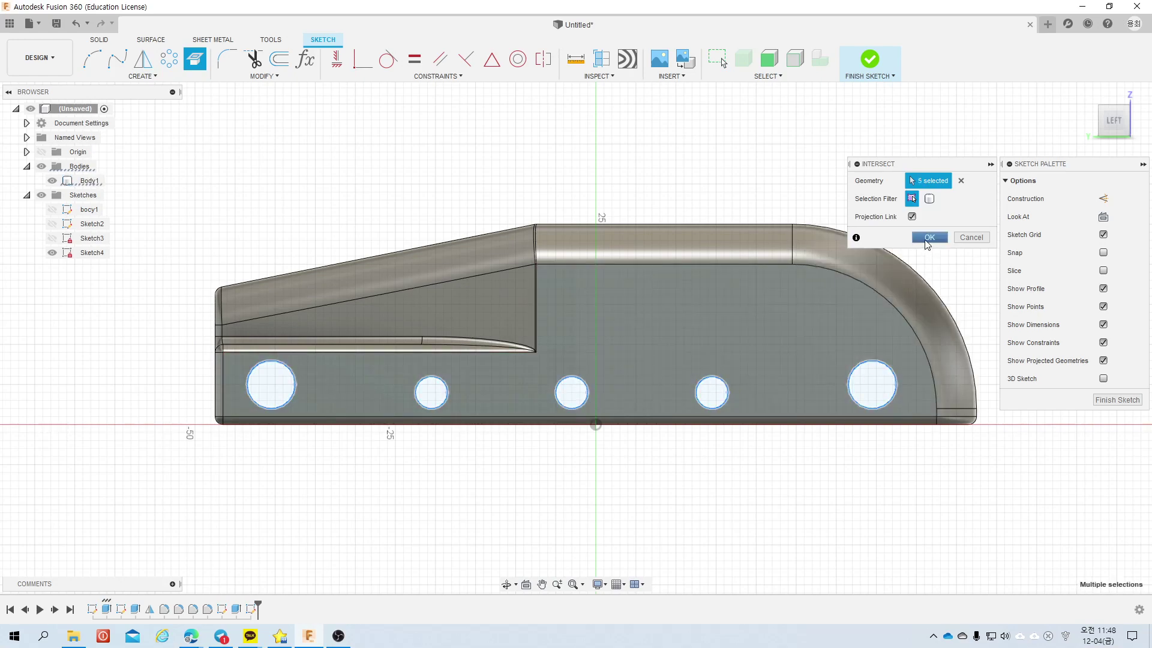
pyautogui.click(928, 238)
pyautogui.click(52, 181)
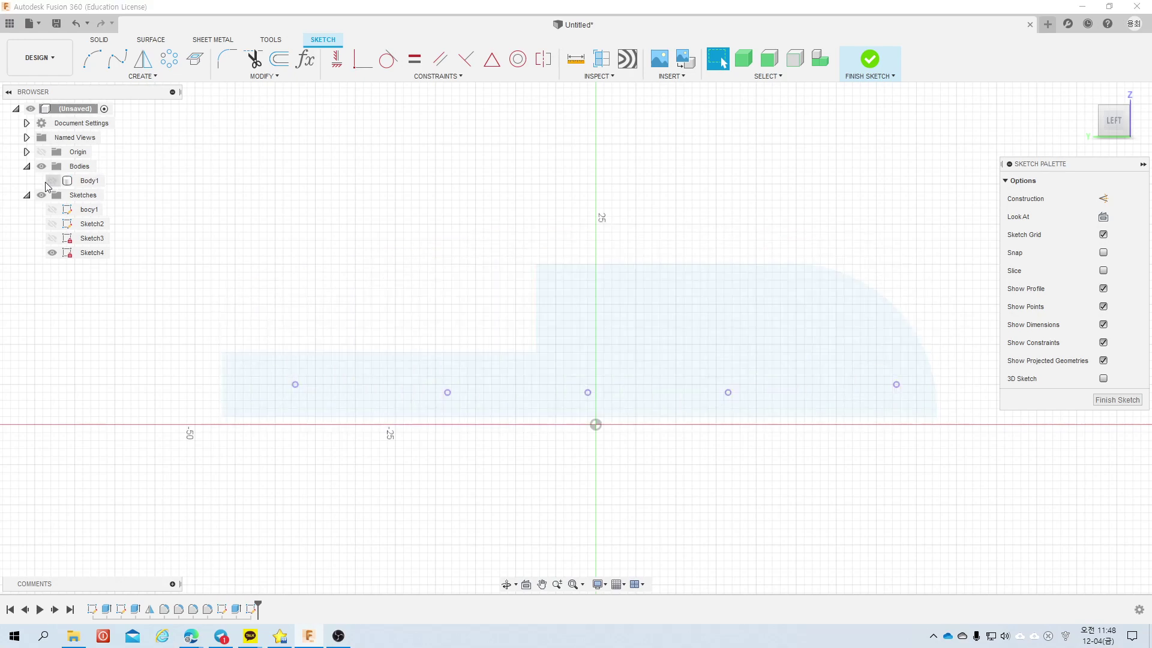
pyautogui.scroll(2, 123, 392)
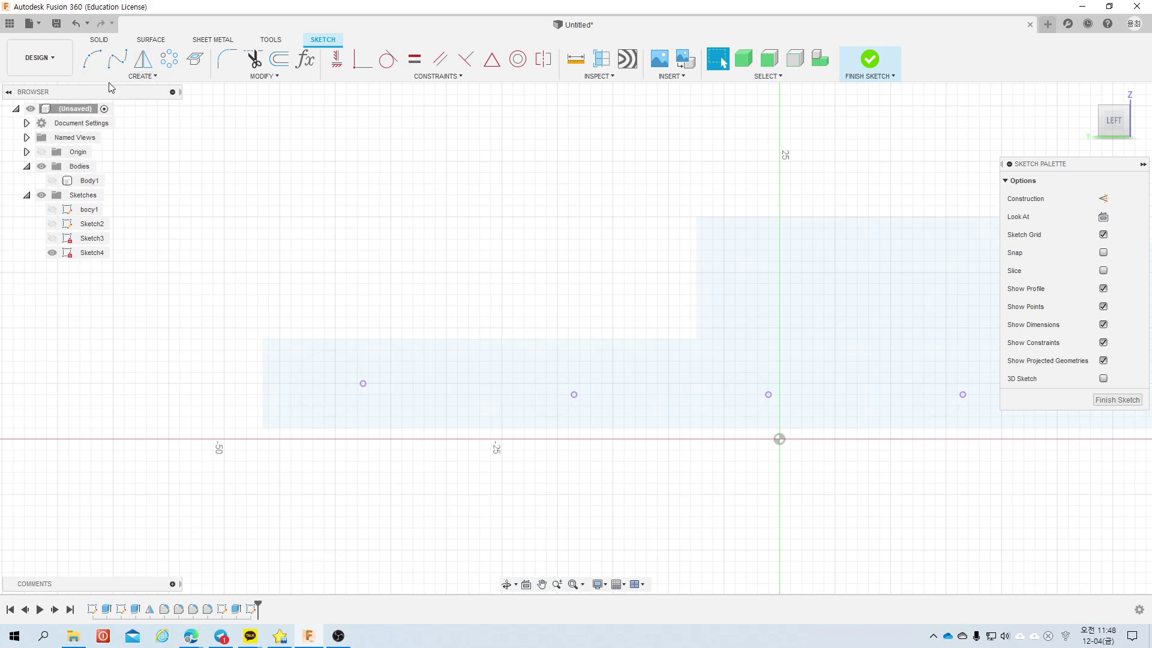
# Step: Draw concentric Ø20 and Ø30 wheel circles on the leftmost axle point
pyautogui.click(140, 76)
pyautogui.moveTo(117, 116)
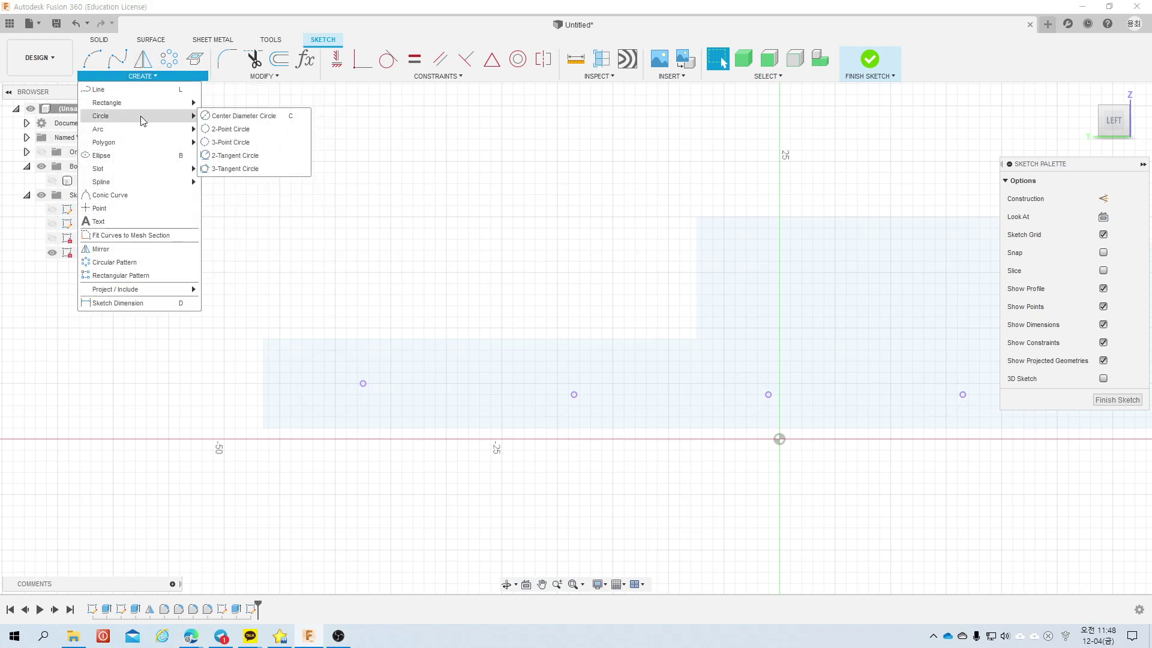
pyautogui.click(204, 116)
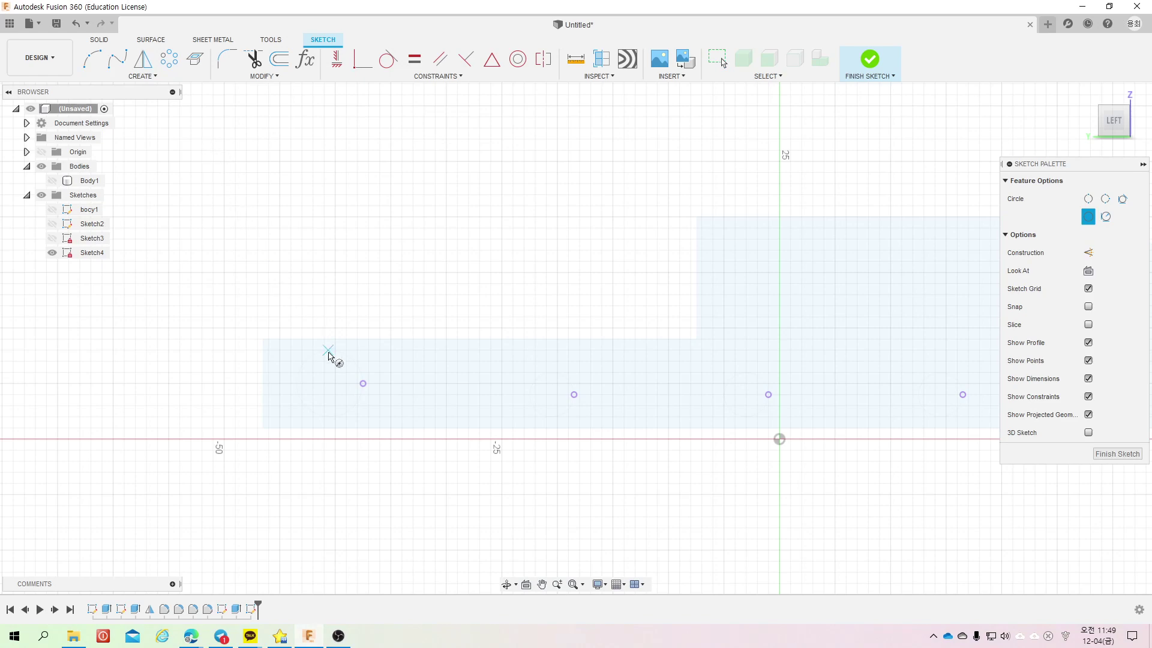
pyautogui.click(329, 383)
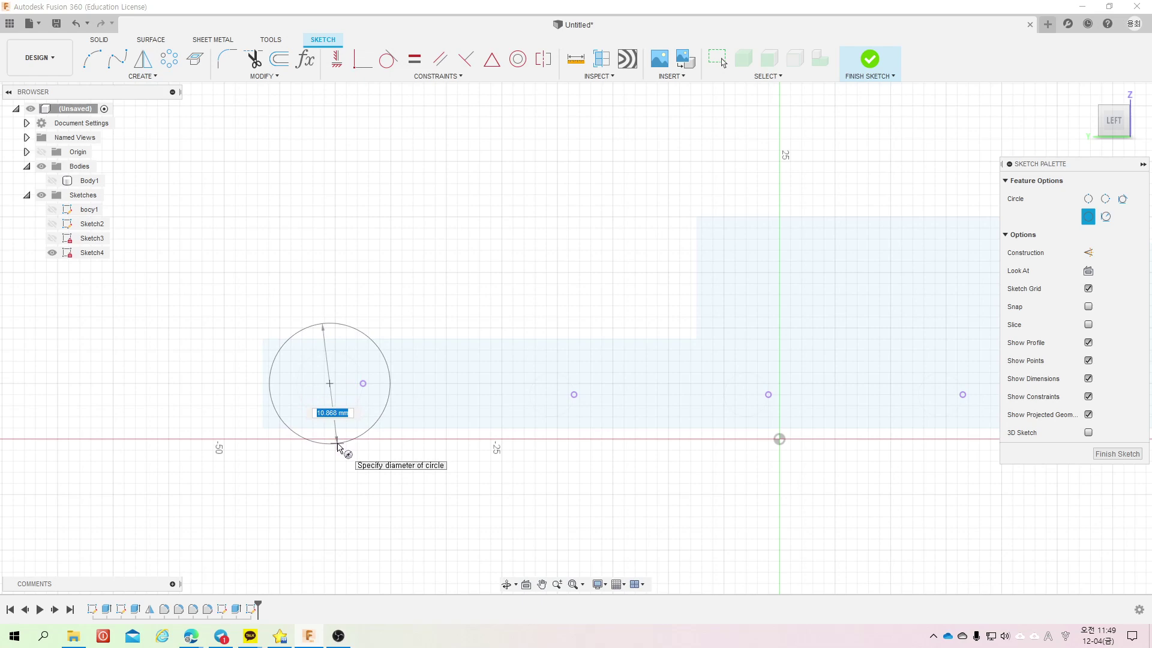
pyautogui.write('10')
pyautogui.press('Return')
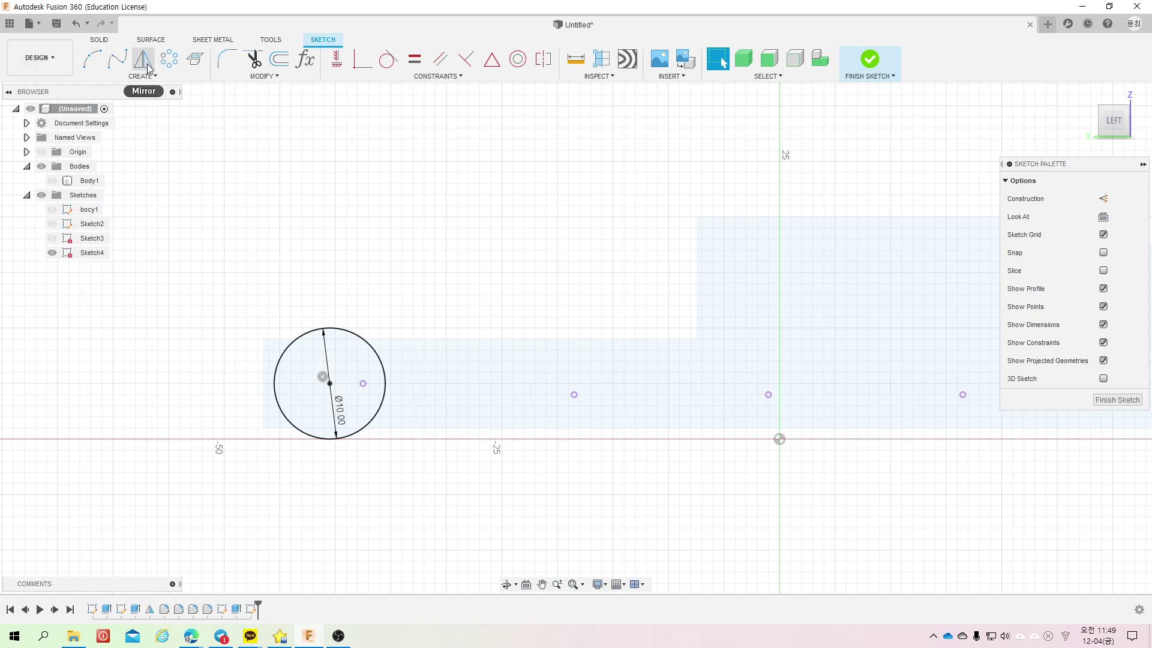
pyautogui.rightClick(241, 194)
pyautogui.click(243, 159)
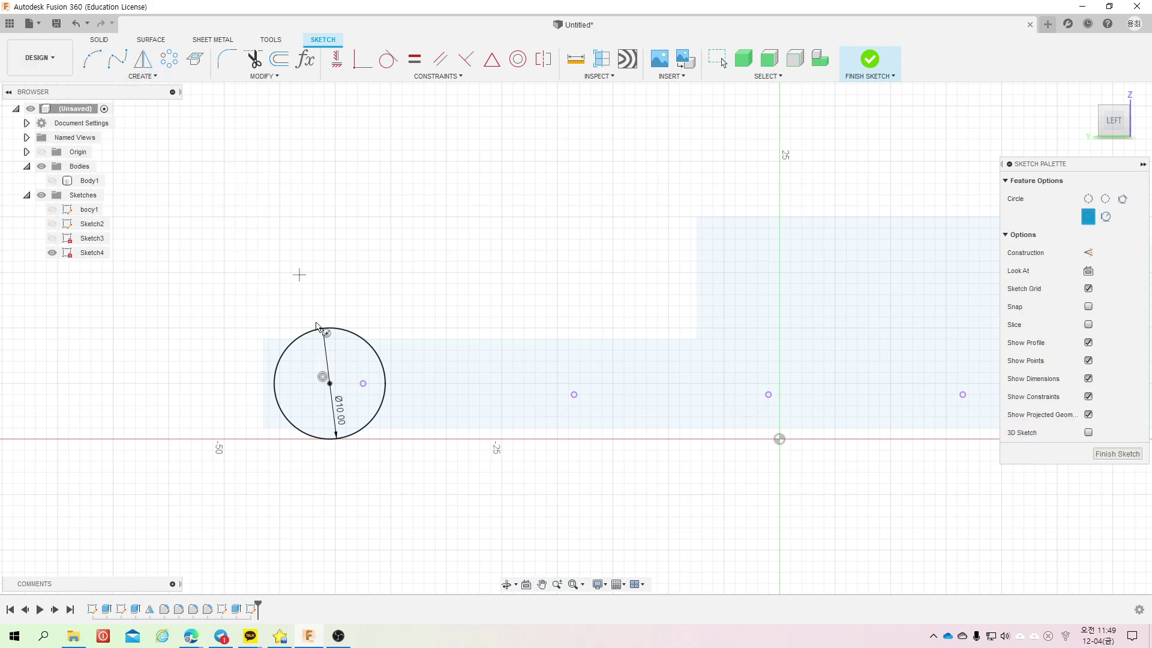
pyautogui.click(329, 383)
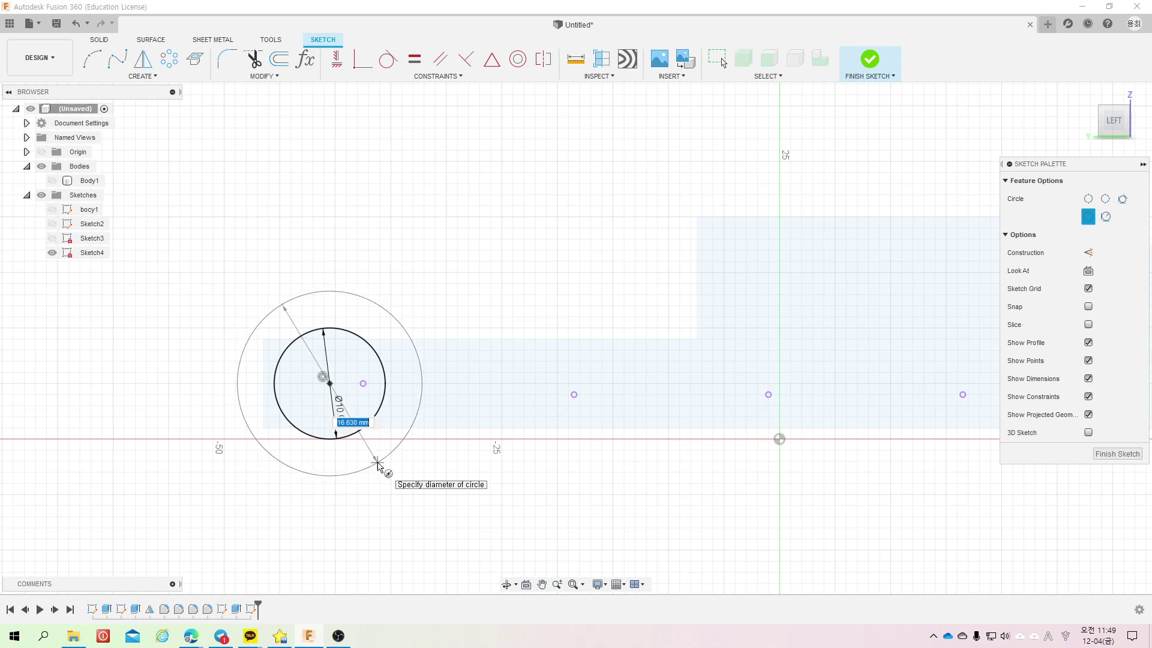
pyautogui.write('30')
pyautogui.press('Return')
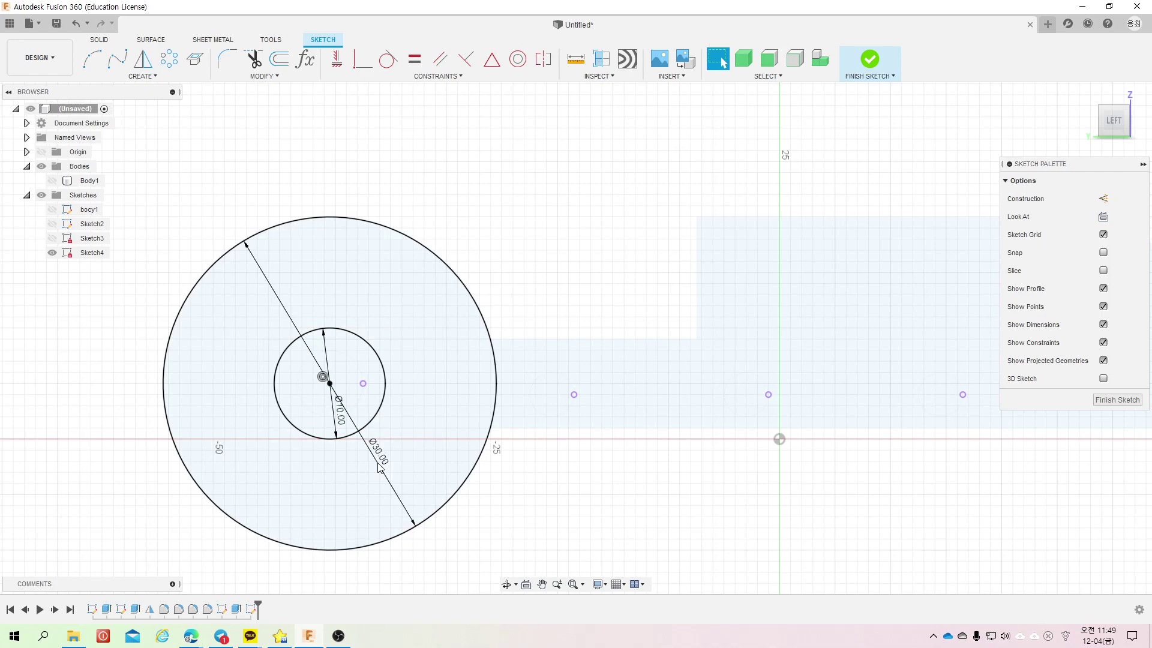
pyautogui.doubleClick(342, 420)
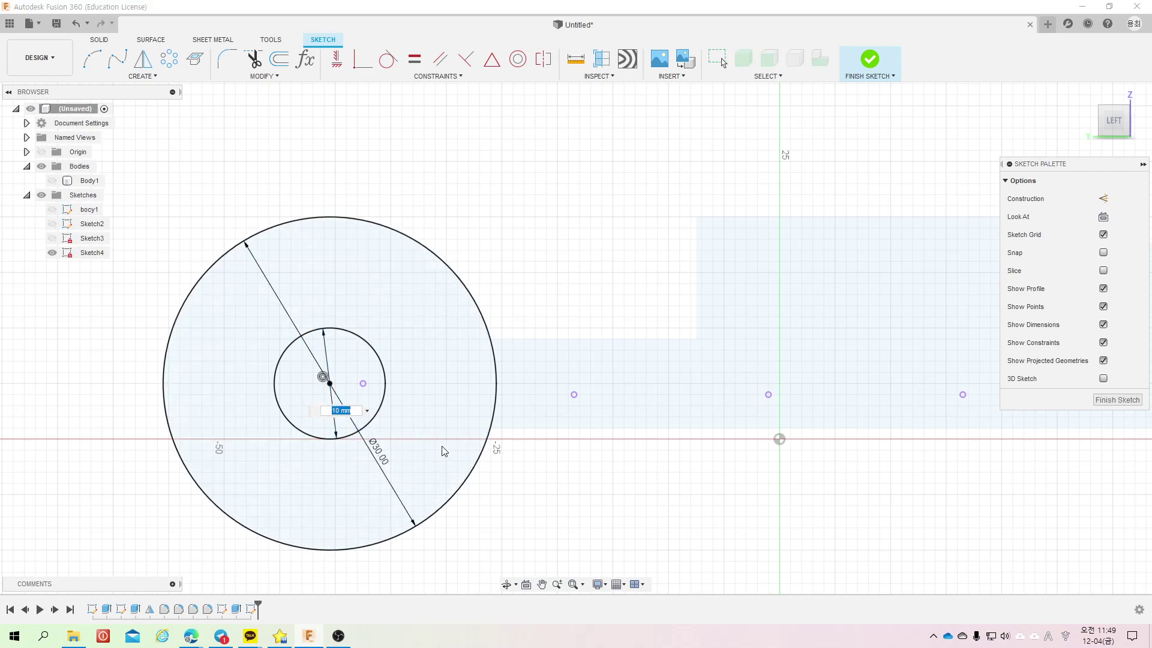
pyautogui.write('20')
pyautogui.press('Return')
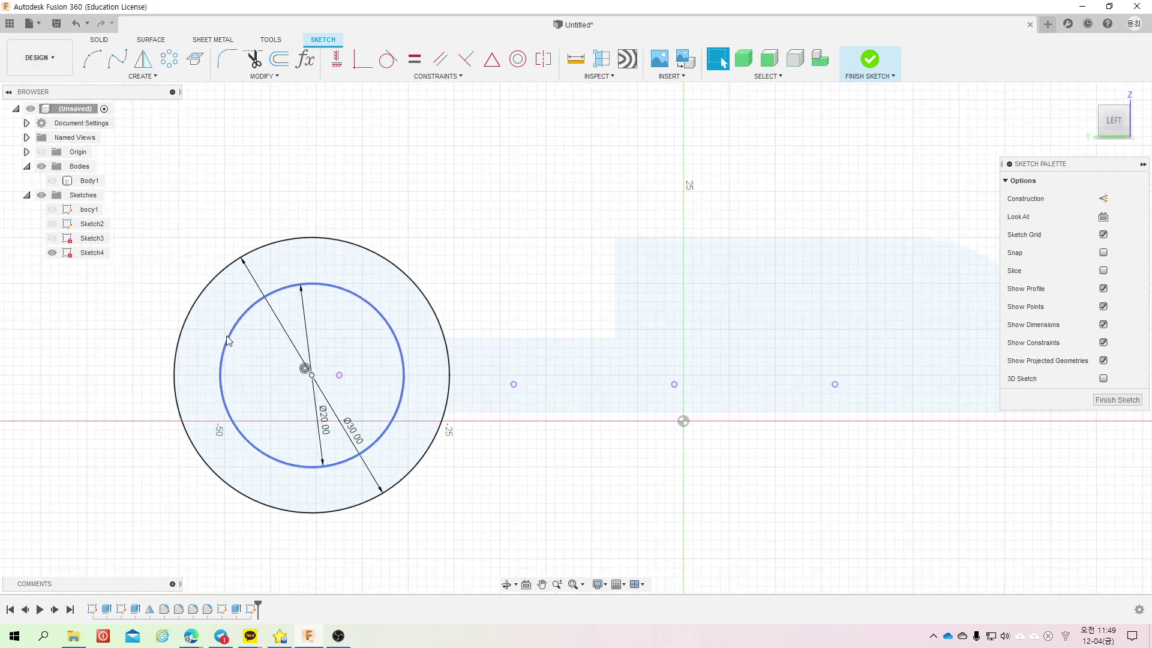
# Step: Draw a 20 mm circle centred on the rightmost axle point
pyautogui.scroll(3, 226, 336)
pyautogui.scroll(-4, 225, 336)
pyautogui.scroll(-3, 227, 337)
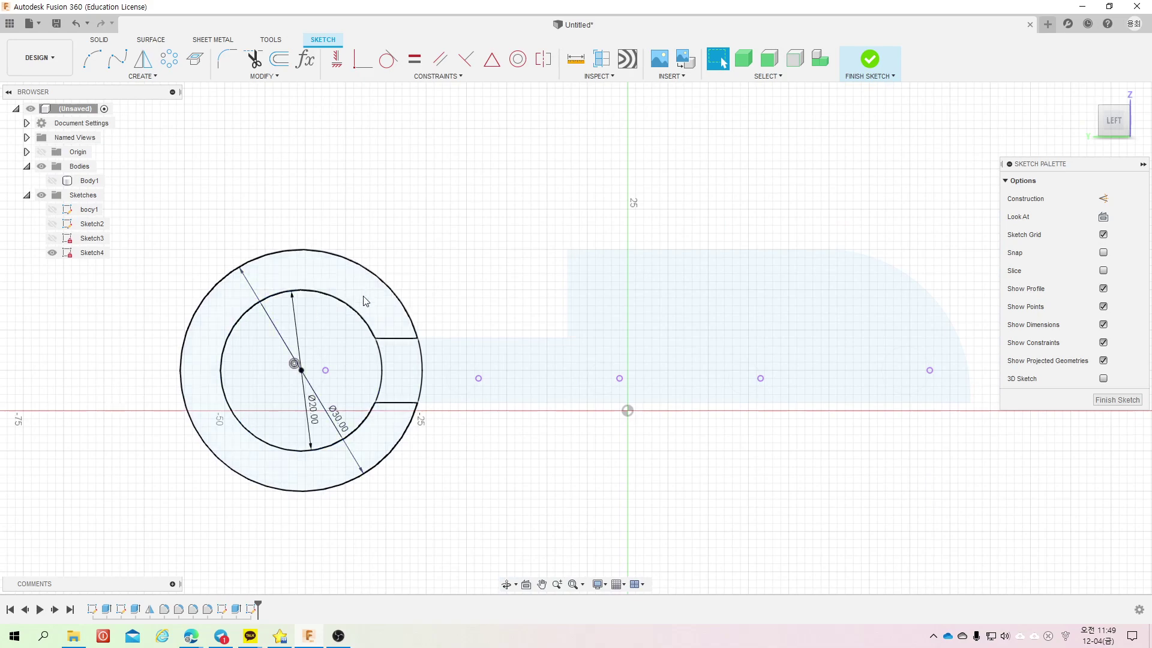
pyautogui.moveTo(357, 311); pyautogui.dragTo(357, 312)
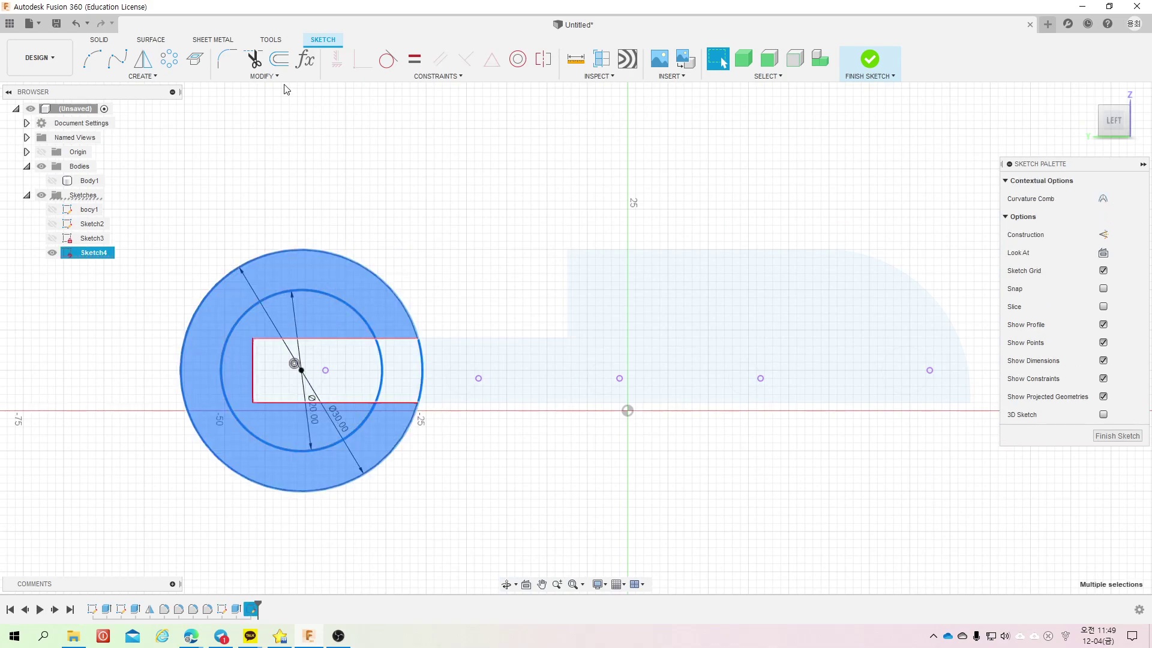
pyautogui.press('Escape')
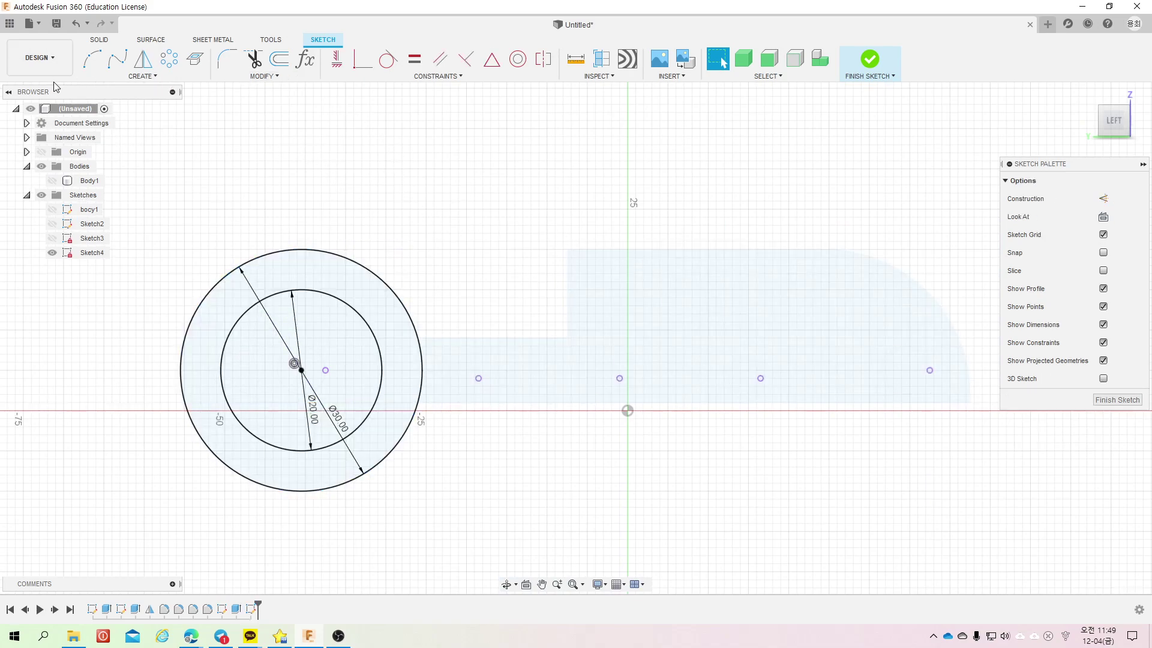
pyautogui.click(664, 296)
pyautogui.click(495, 188)
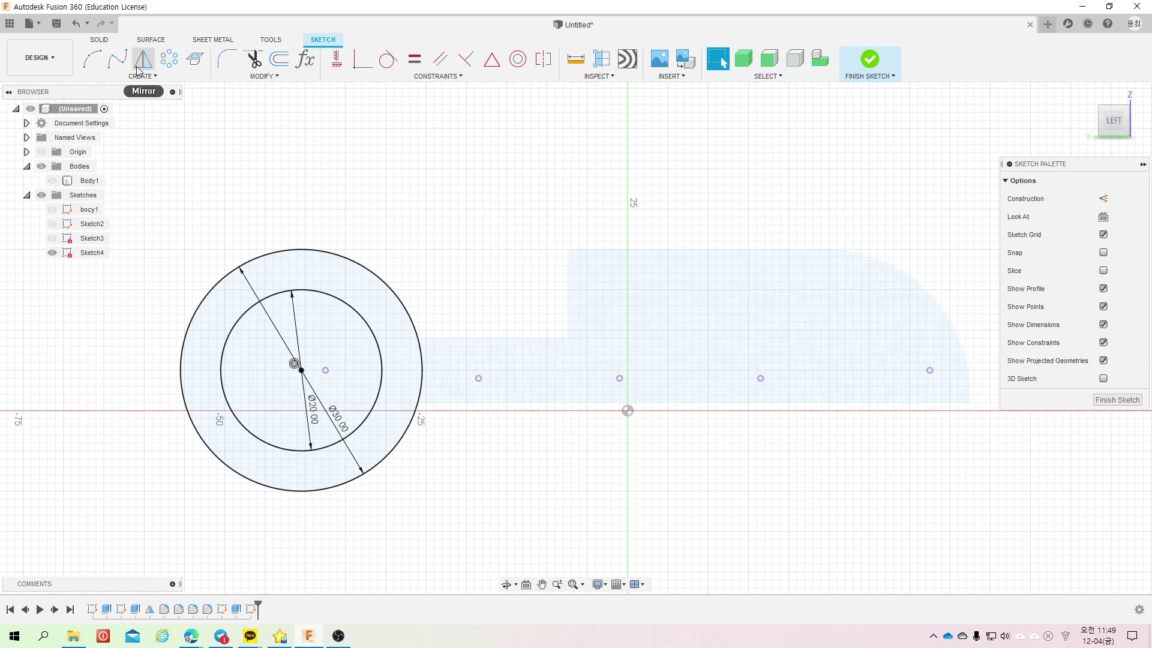
pyautogui.rightClick(342, 198)
pyautogui.click(342, 154)
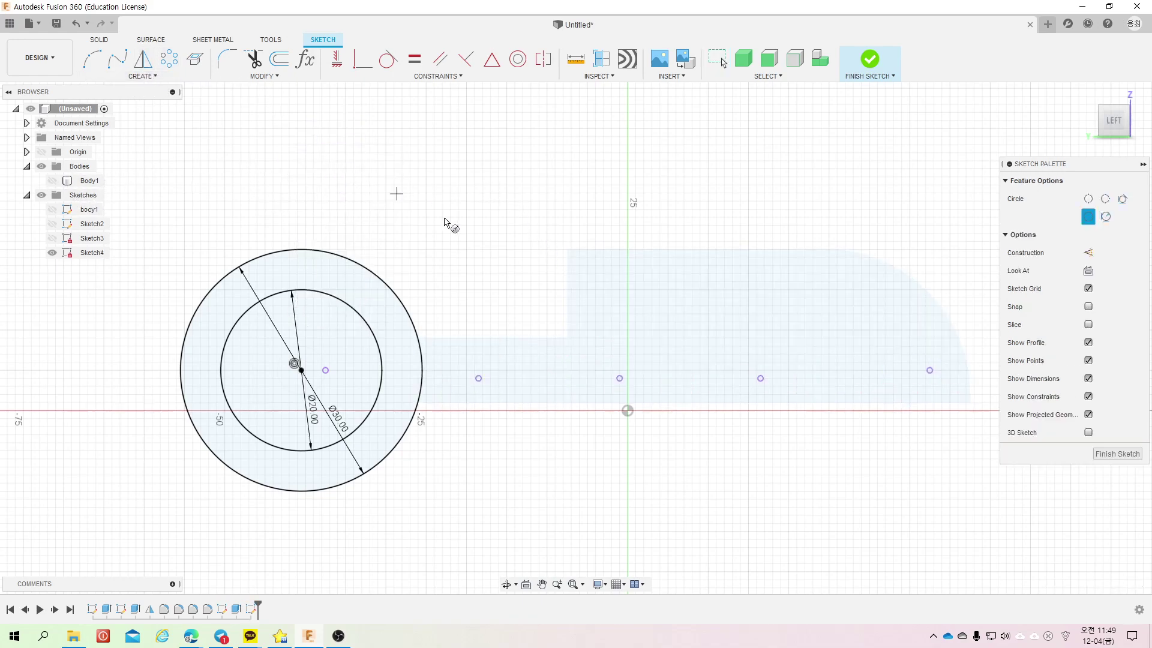
pyautogui.click(905, 371)
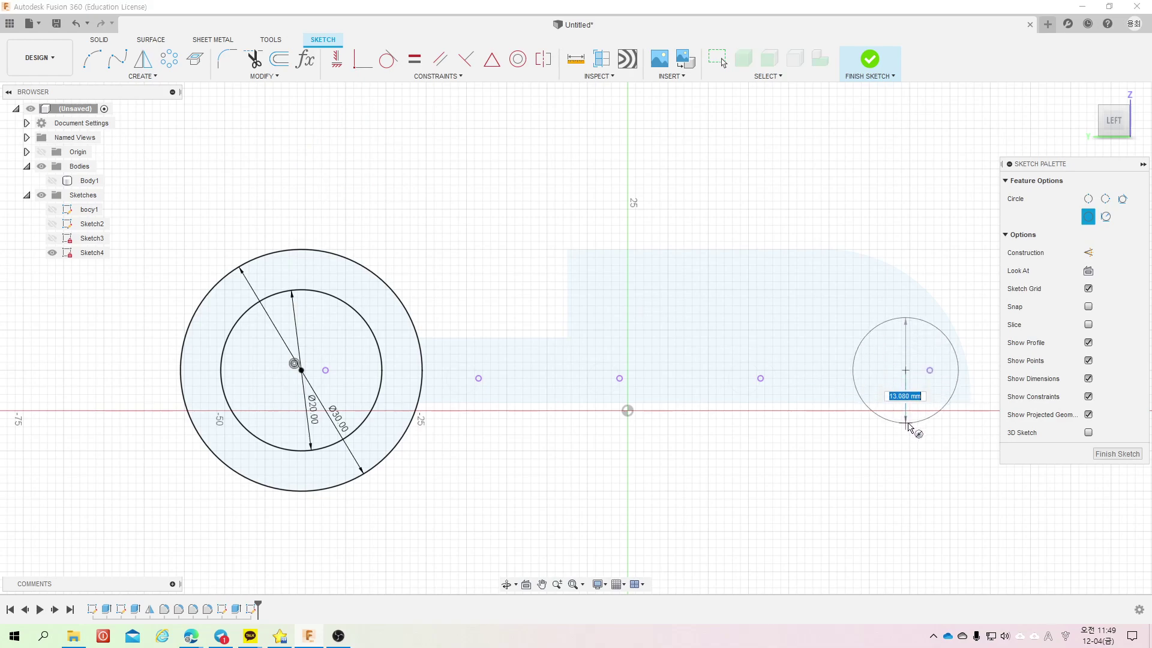
pyautogui.press('Return')
pyautogui.press('Escape')
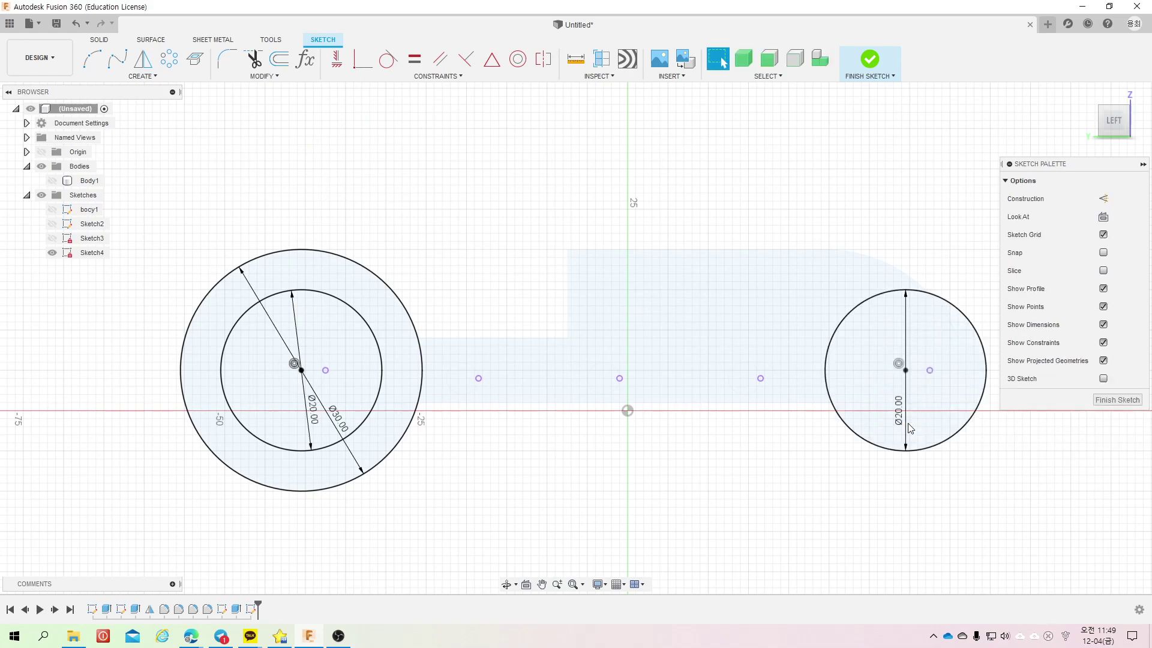
# Step: Add a concentric 30 mm outer wheel circle around the rightmost axle point
pyautogui.rightClick(774, 243)
pyautogui.click(770, 205)
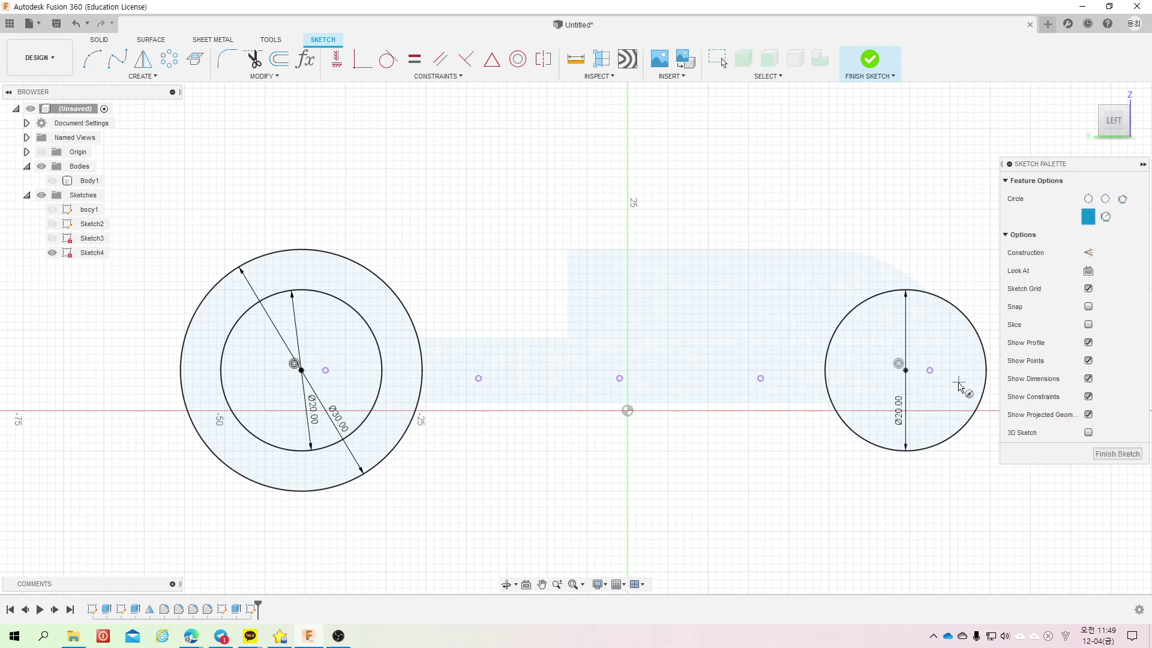
pyautogui.click(907, 371)
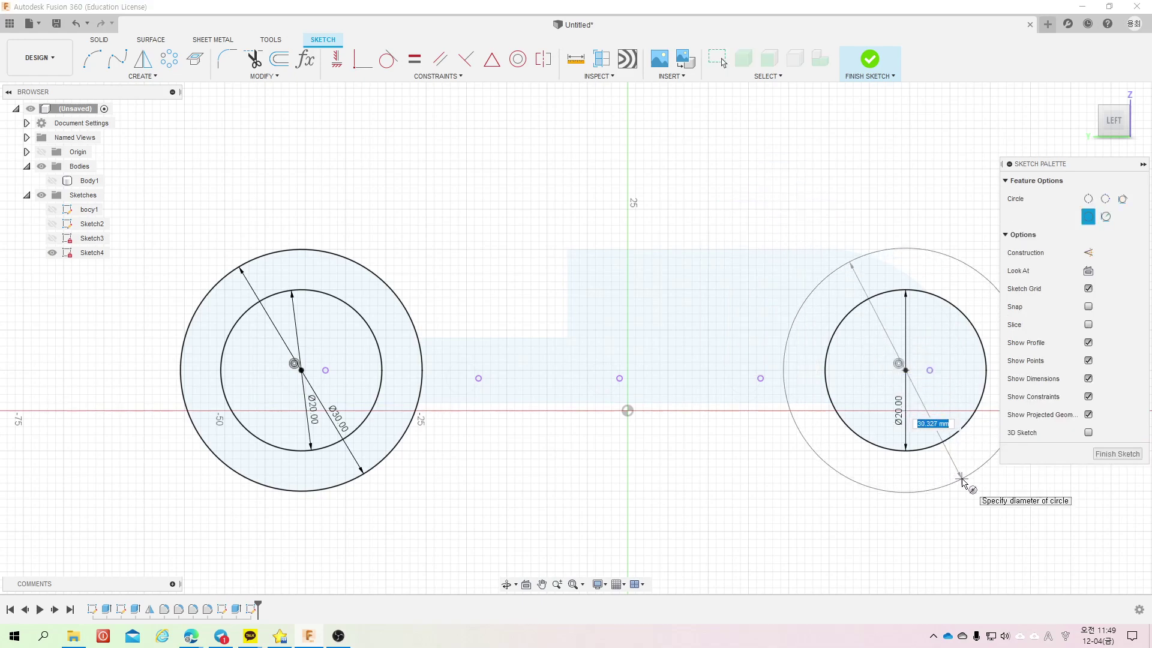
pyautogui.write('30')
pyautogui.press('Return')
pyautogui.press('Escape')
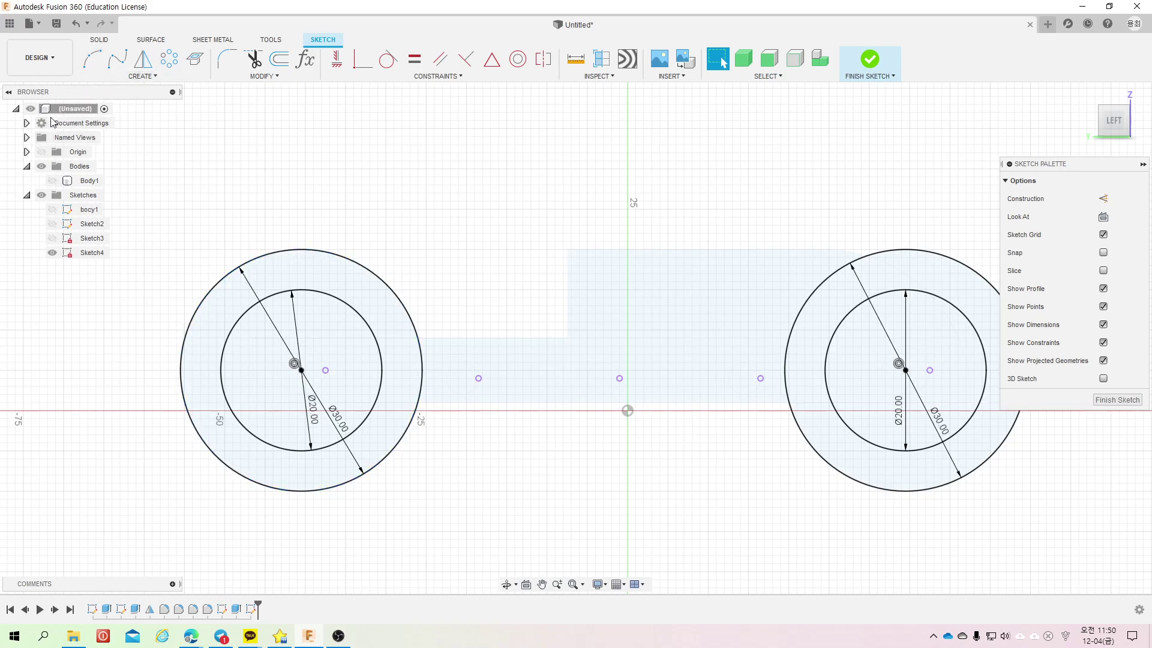
# Step: Try trimming part of the left wheel's inner circle, then undo the accidental trim
pyautogui.click(255, 59)
pyautogui.click(345, 293)
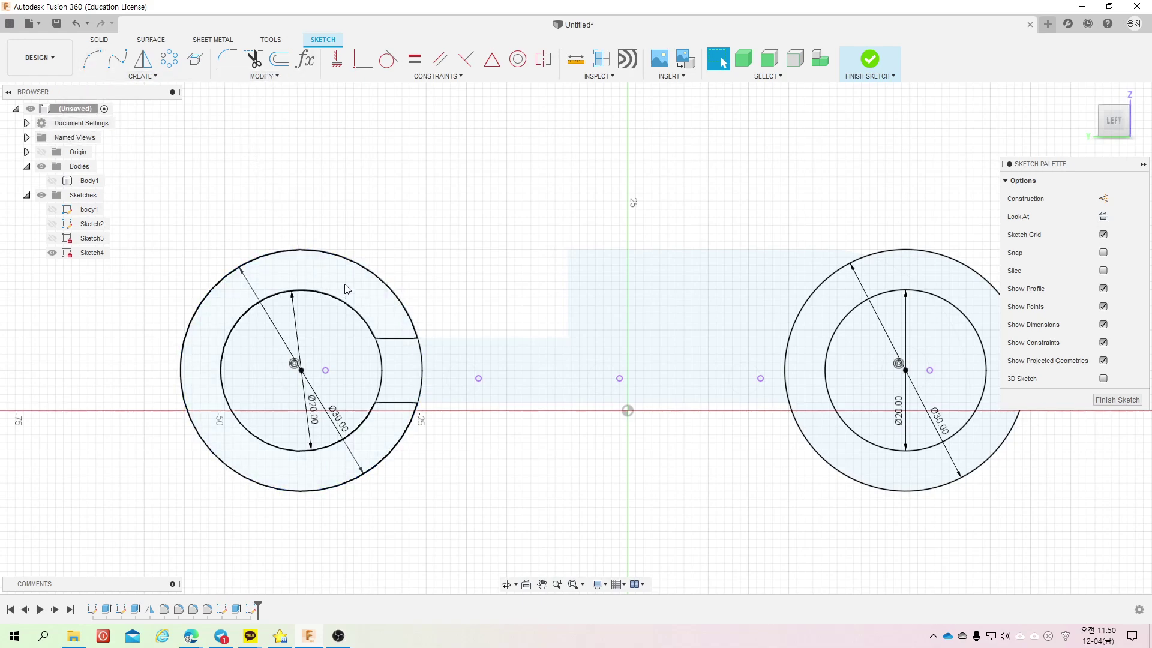
pyautogui.hotkey('ctrl', 'z')
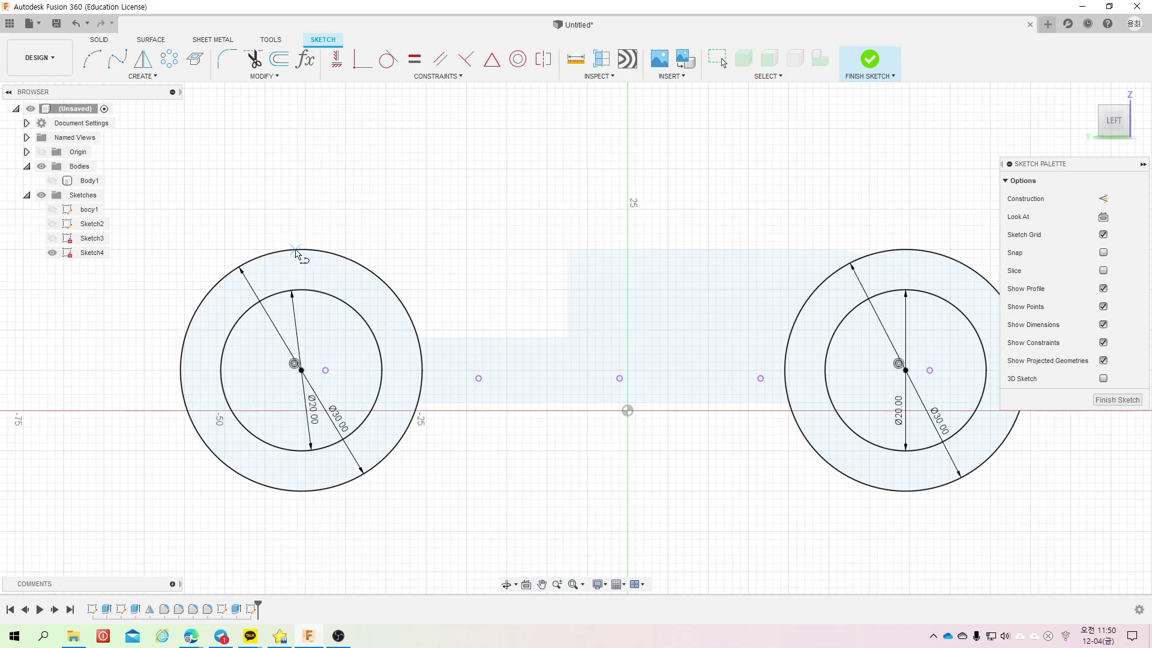
# Step: Draw a line across both wheel tops, tangent to the left wheel's outer circle
pyautogui.click(300, 249)
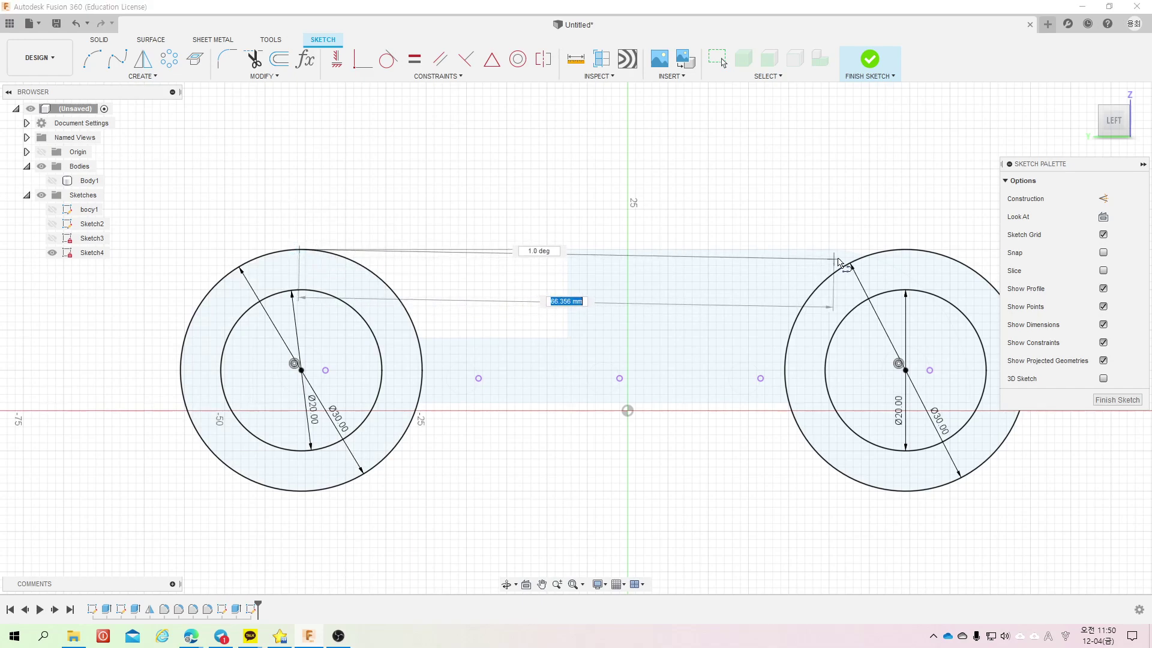
pyautogui.doubleClick(905, 249)
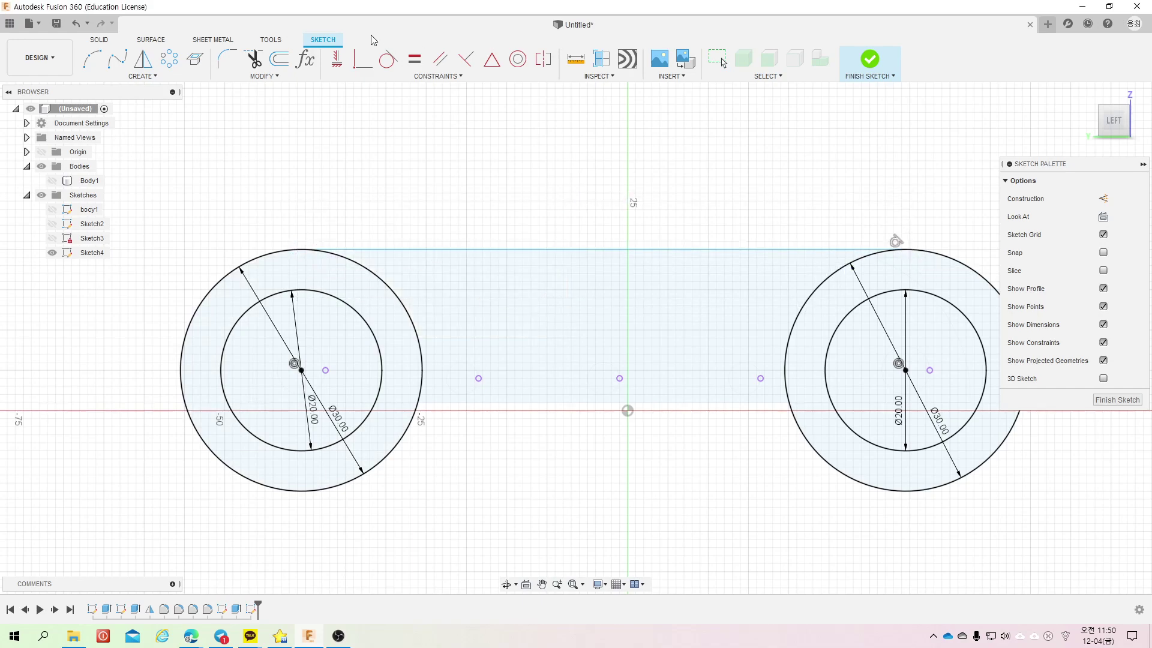
pyautogui.click(395, 63)
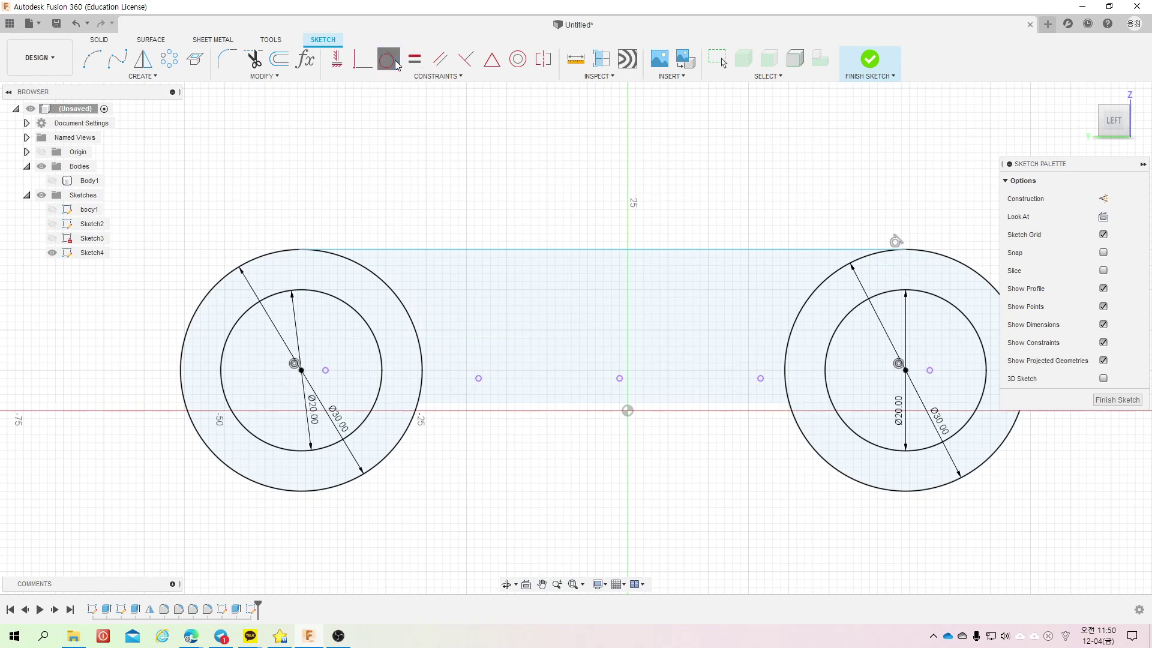
pyautogui.click(387, 249)
pyautogui.click(327, 251)
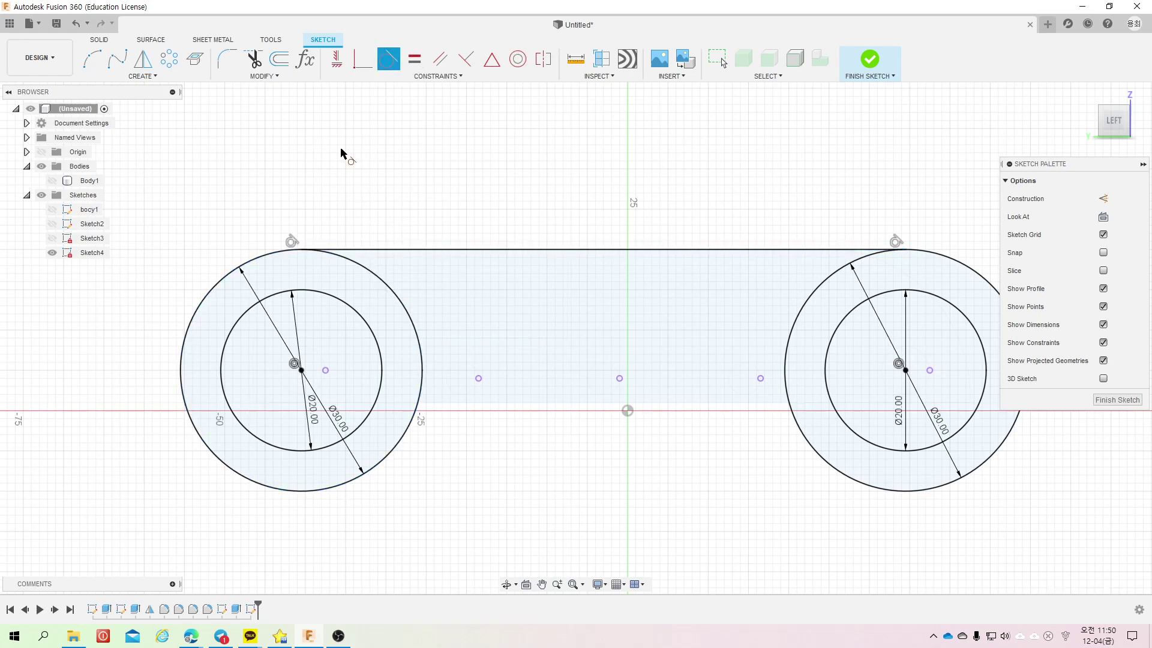
pyautogui.click(279, 58)
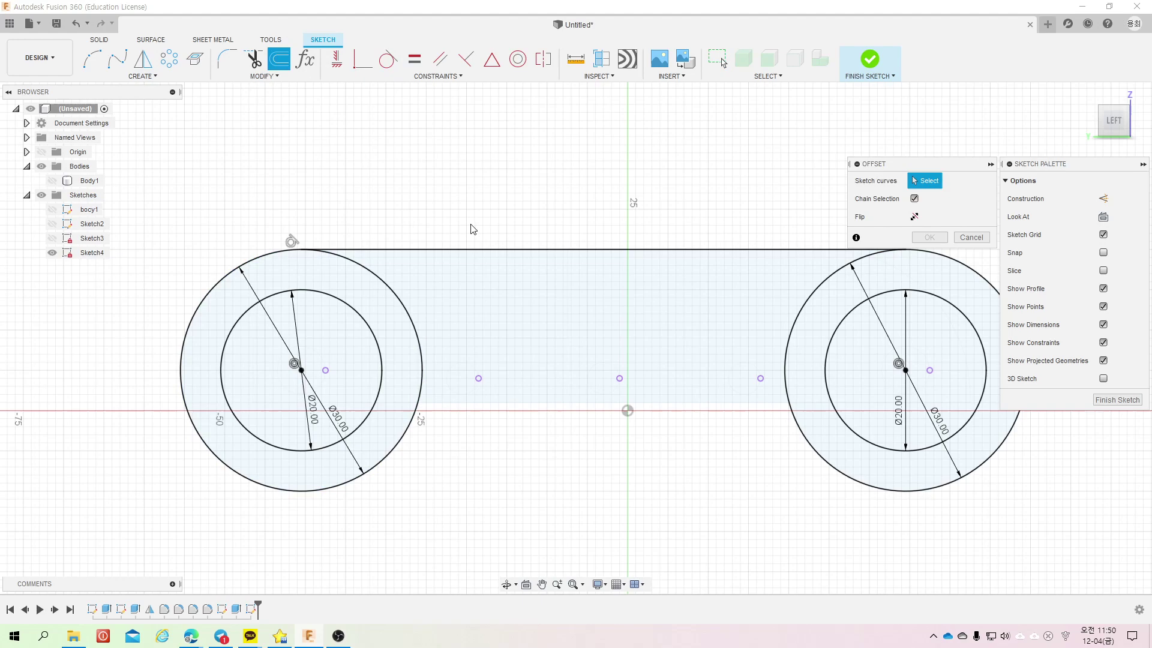
# Step: Convert the top line across the wheels into construction geometry
pyautogui.press('Escape')
pyautogui.click(494, 250)
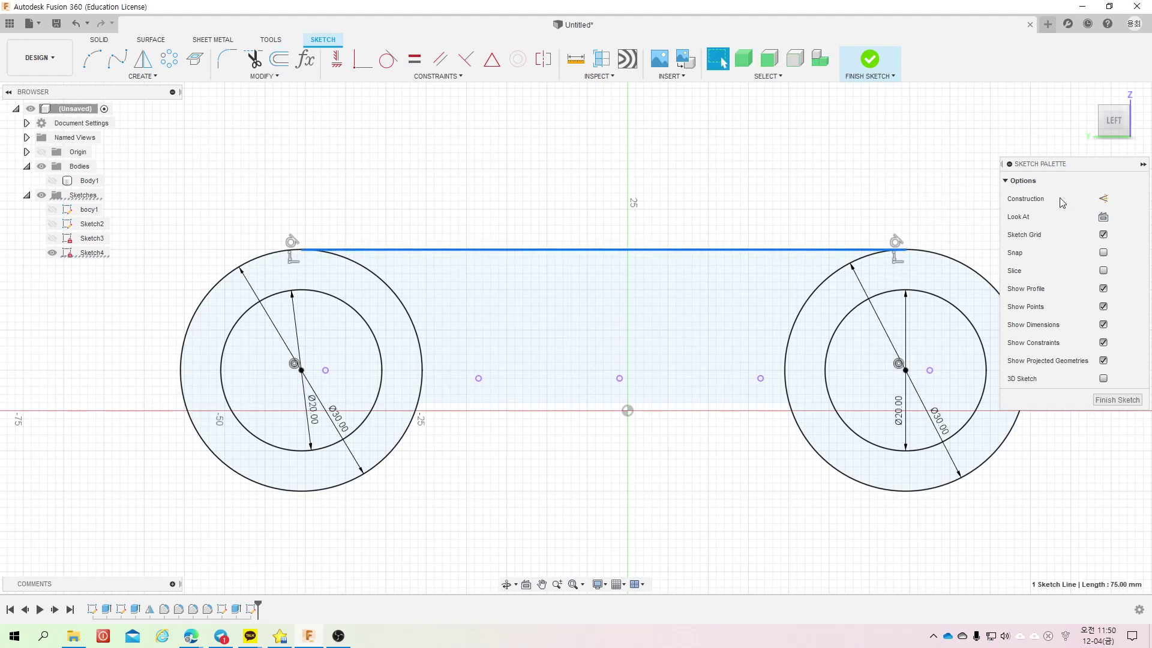
pyautogui.click(1104, 199)
pyautogui.click(350, 101)
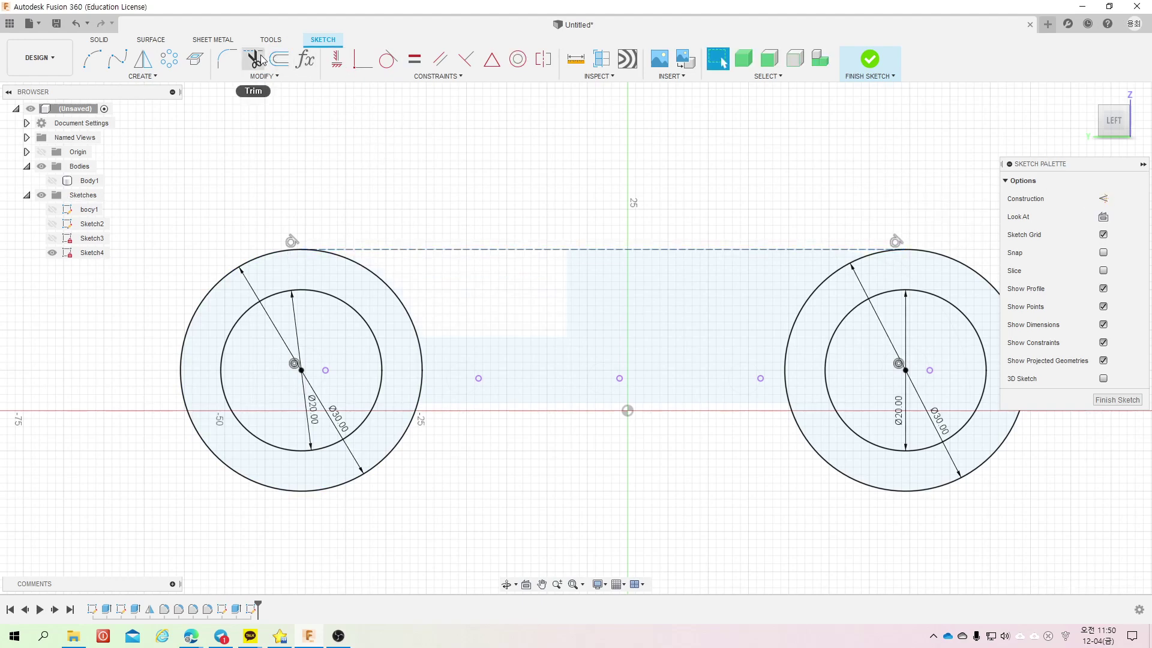
# Step: Offset the top construction line 20 mm downward as a solid line
pyautogui.click(290, 60)
pyautogui.click(539, 249)
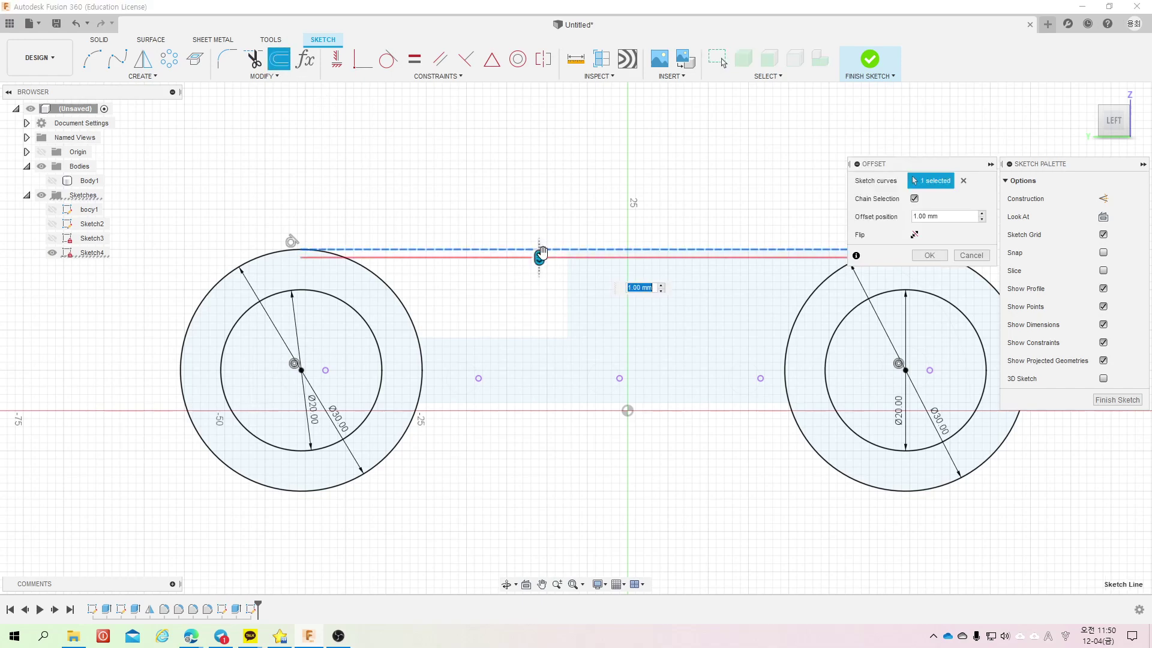
pyautogui.moveTo(540, 253); pyautogui.dragTo(538, 311)
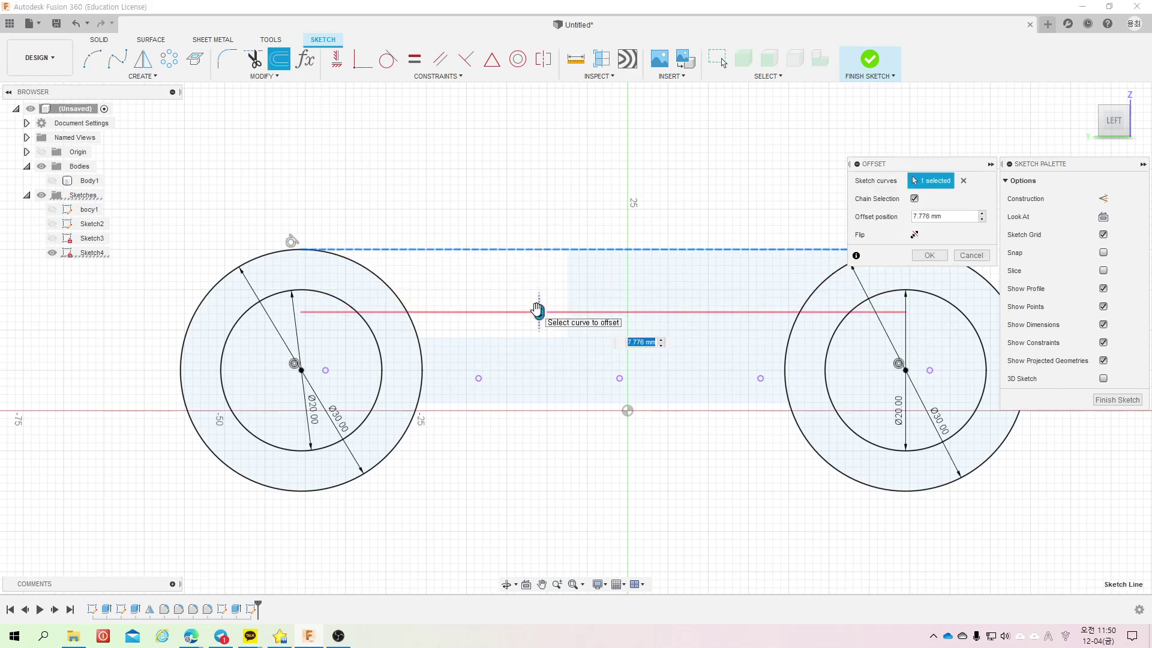
pyautogui.write('20')
pyautogui.press('Return')
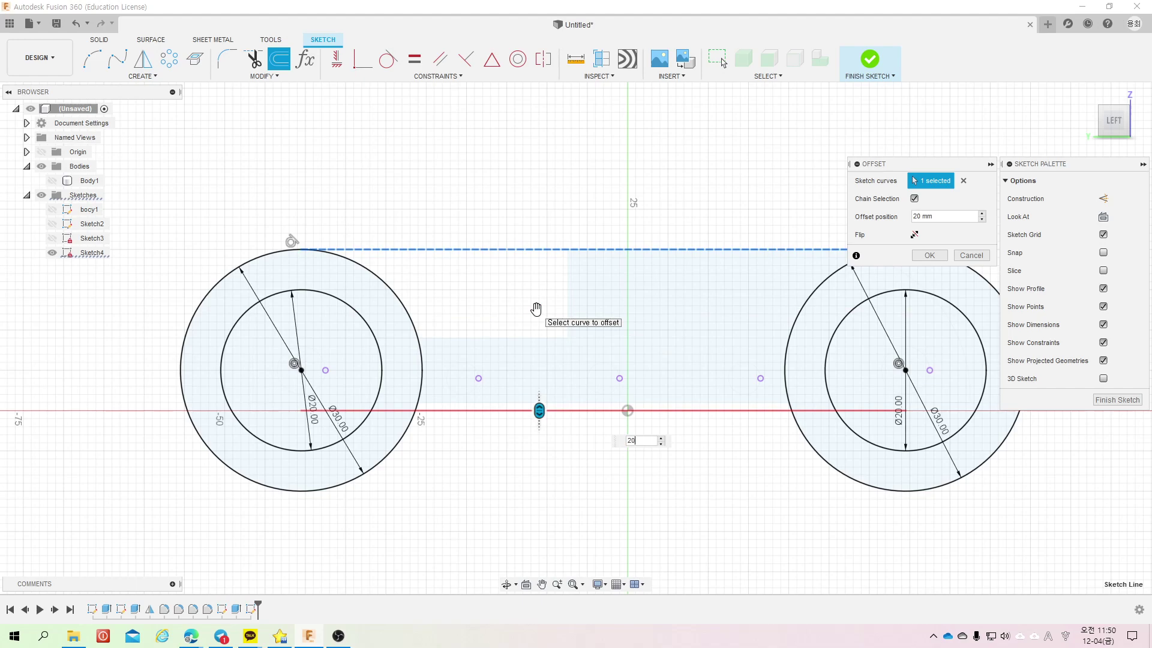
pyautogui.press('Return')
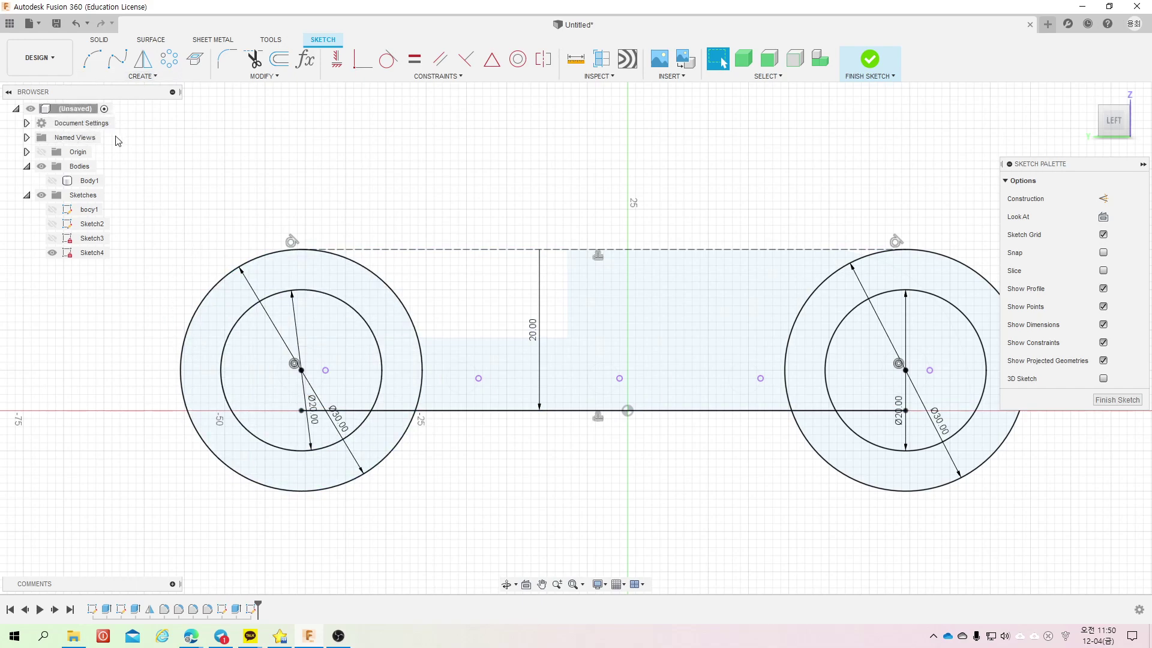
# Step: Draw a horizontal line between the wheels, hit an over-constraint warning, and delete it
pyautogui.press('r')
pyautogui.click(403, 338)
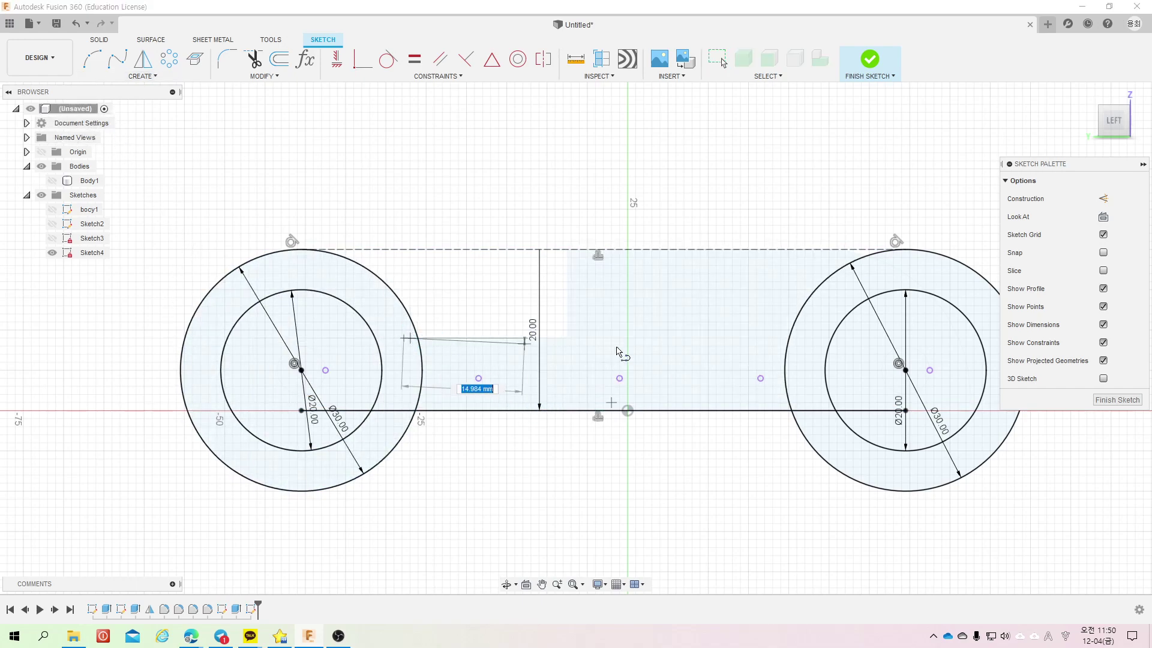
pyautogui.click(806, 338)
pyautogui.press('Escape')
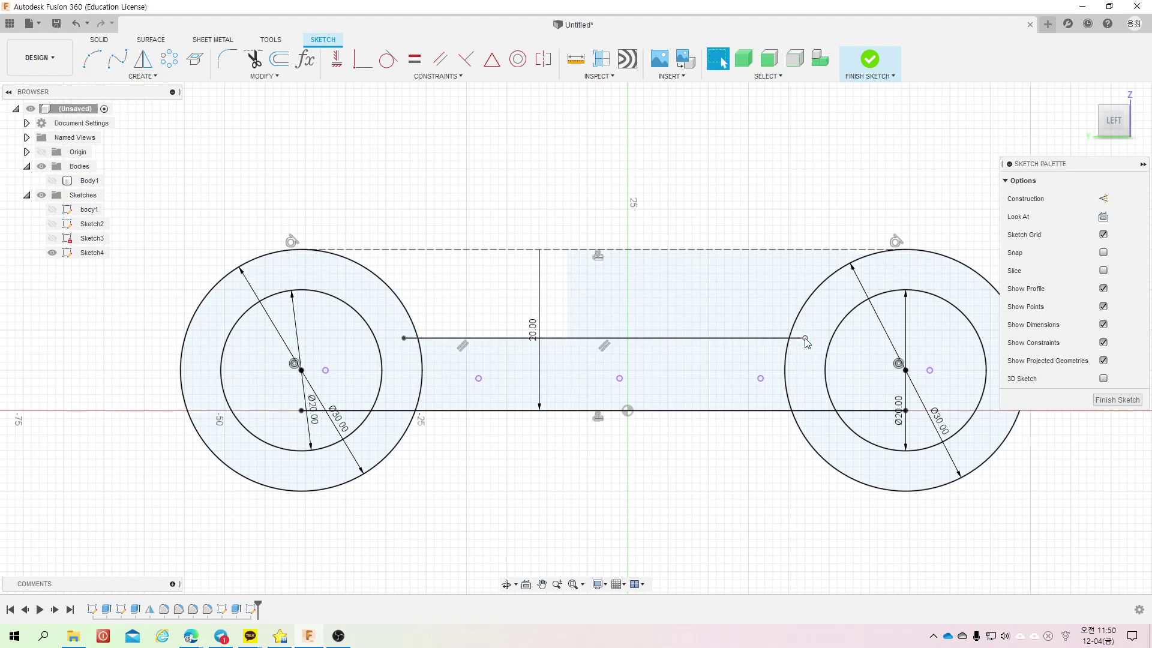
pyautogui.press('d')
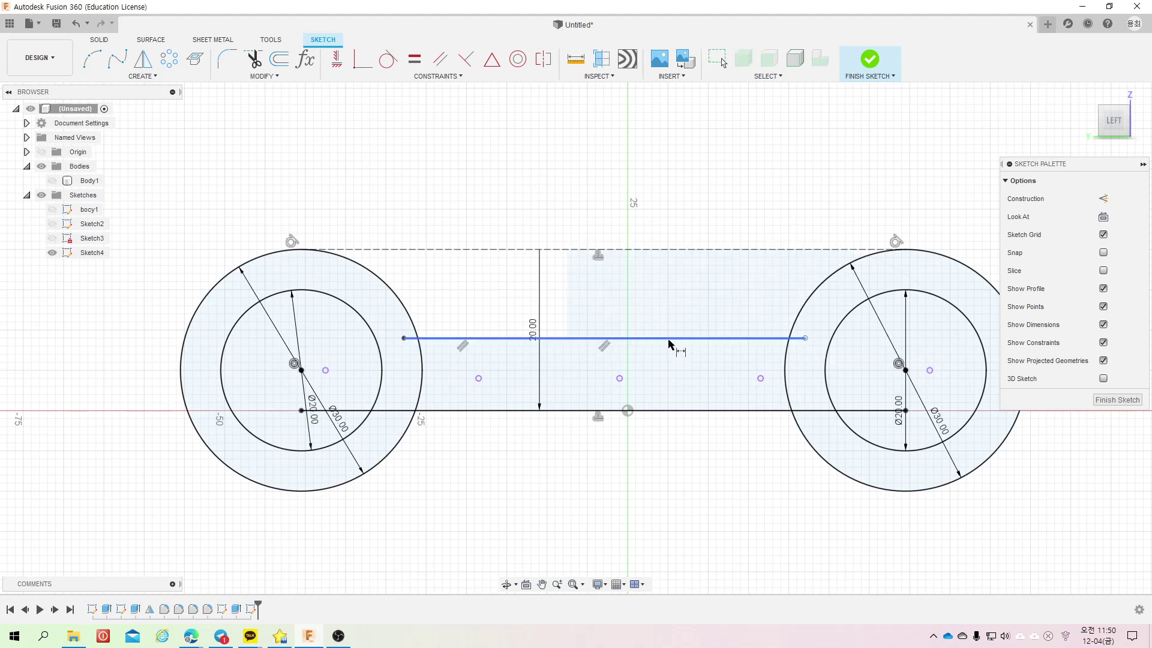
pyautogui.click(675, 338)
pyautogui.click(658, 411)
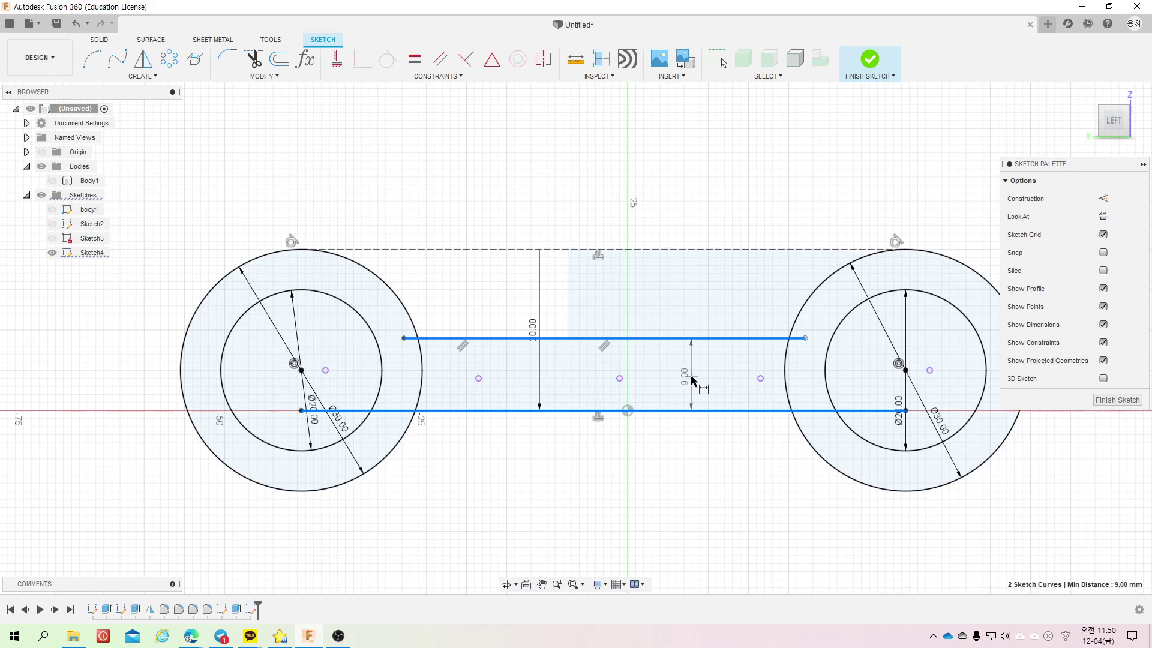
pyautogui.click(690, 374)
pyautogui.press('Escape')
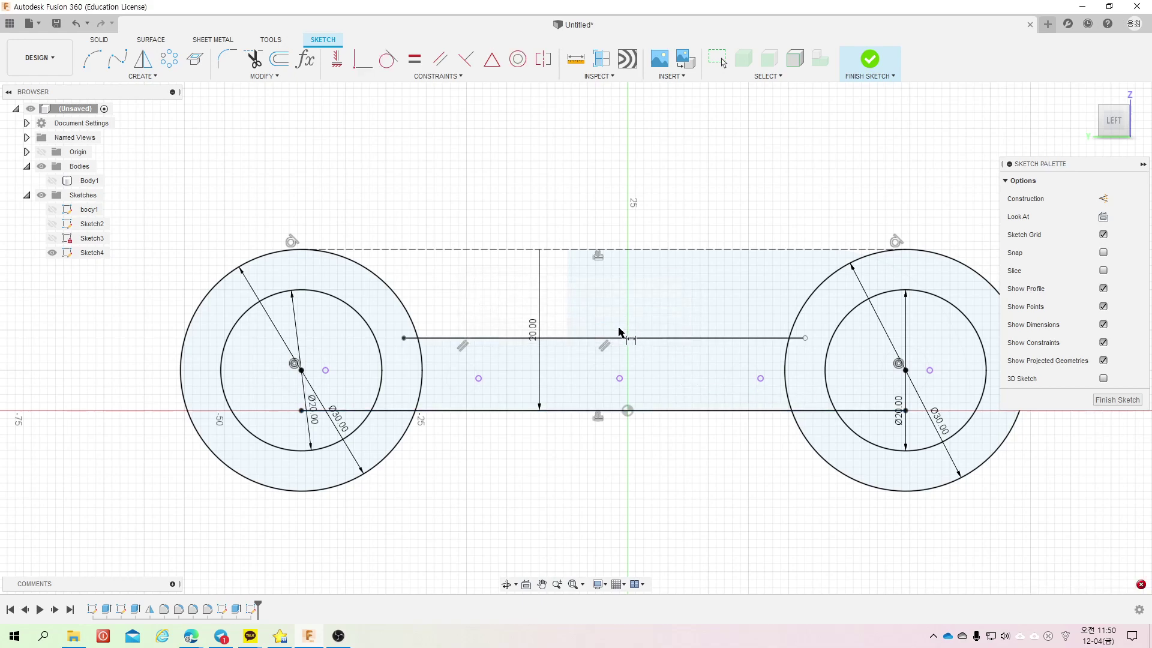
pyautogui.click(598, 338)
pyautogui.press('Escape')
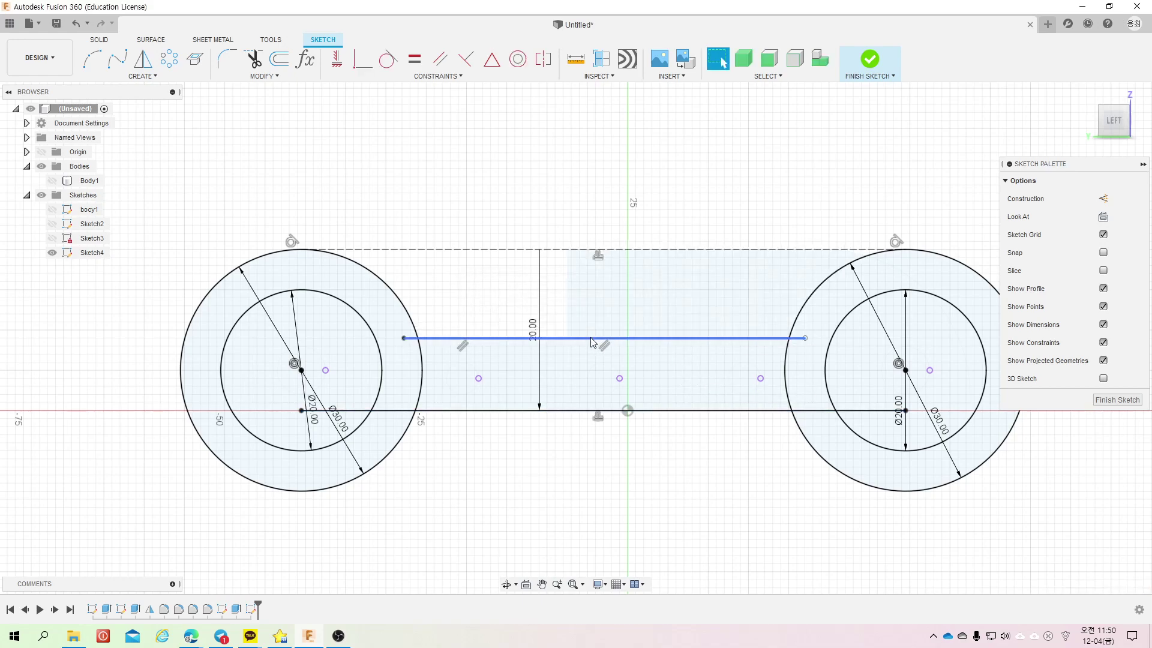
pyautogui.click(557, 337)
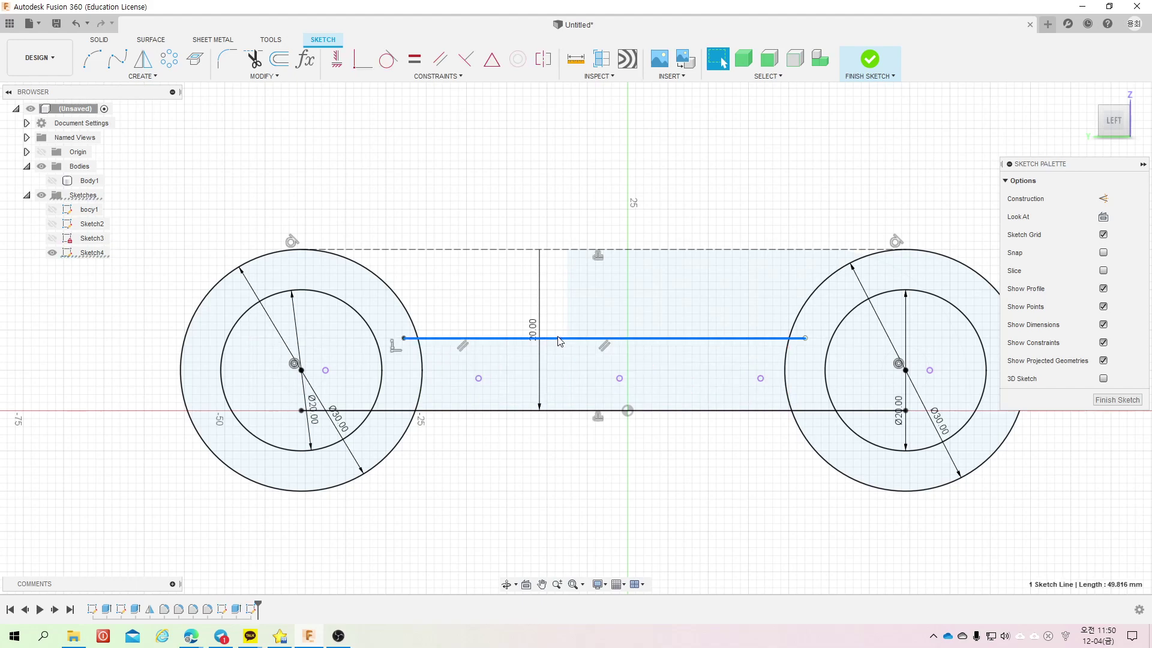
pyautogui.press('Delete')
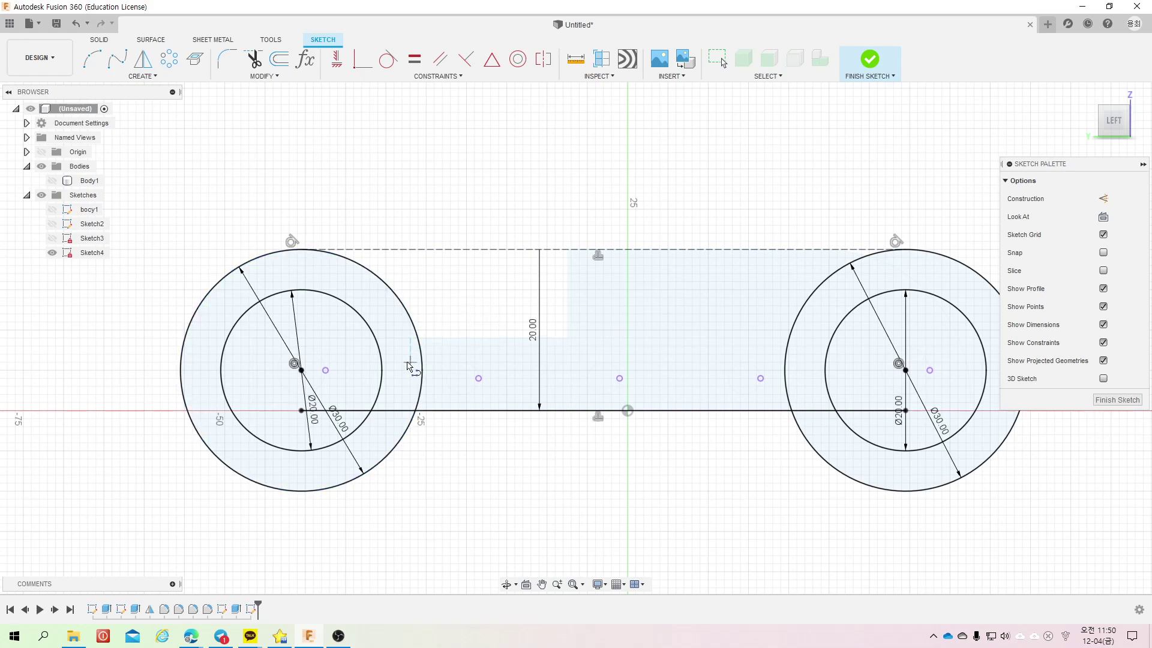
# Step: Redraw the horizontal line and dimension it 10 mm above the bottom line
pyautogui.click(392, 316)
pyautogui.click(806, 316)
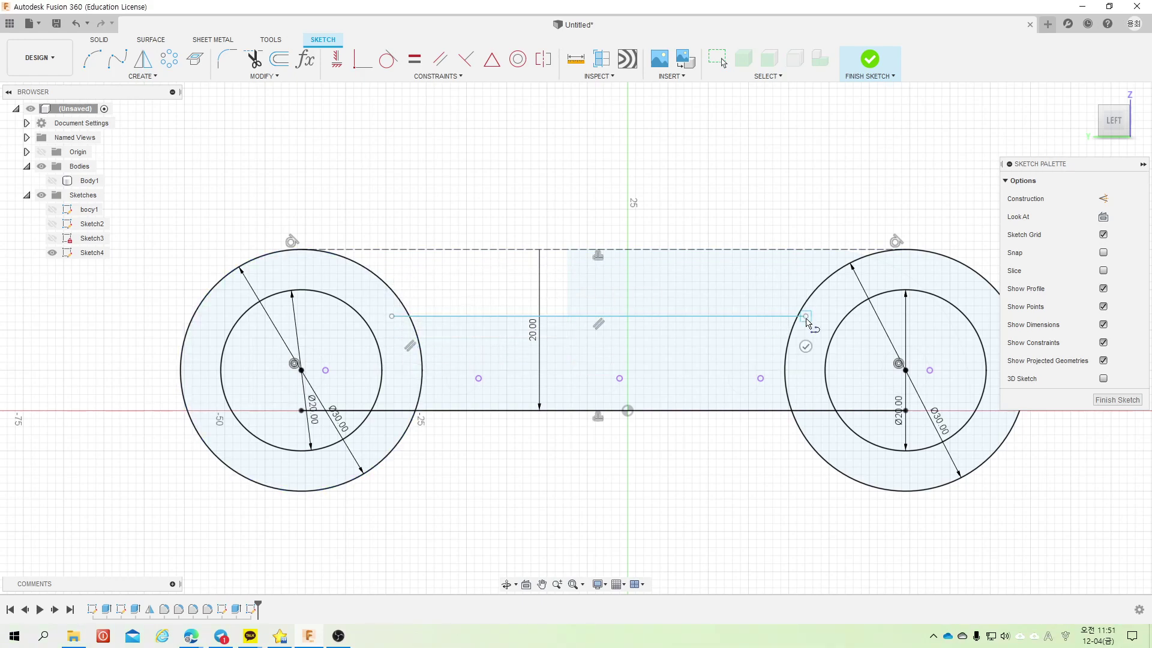
pyautogui.press('Escape')
pyautogui.hotkey('ctrl', 'z')
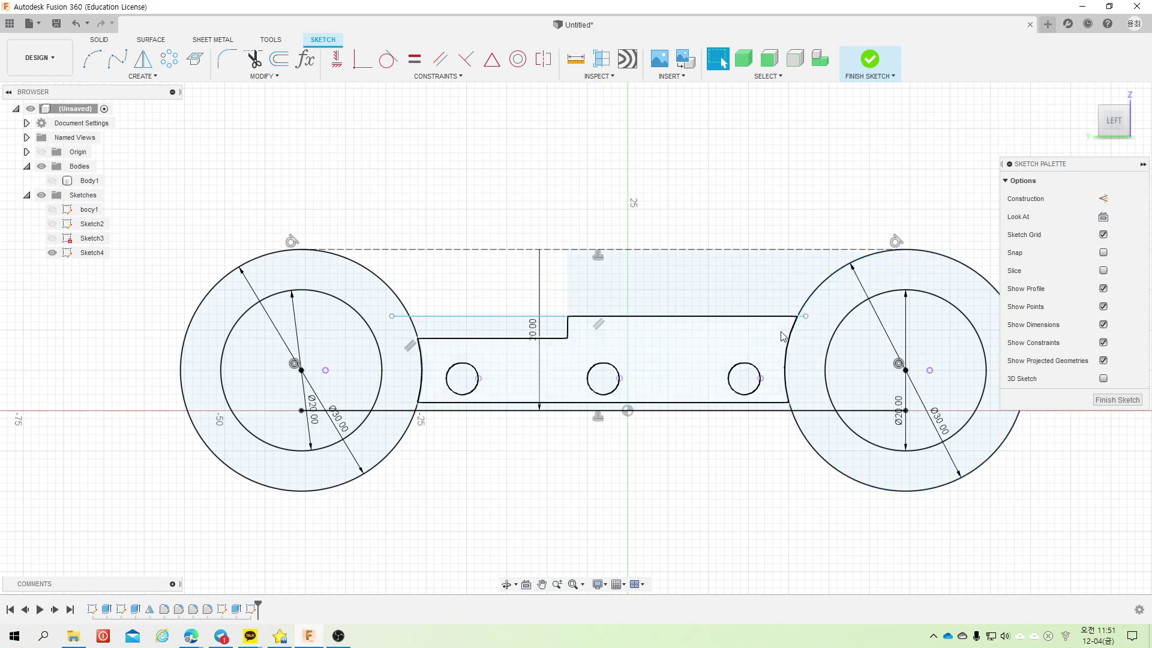
pyautogui.press('d')
pyautogui.click(690, 316)
pyautogui.click(681, 411)
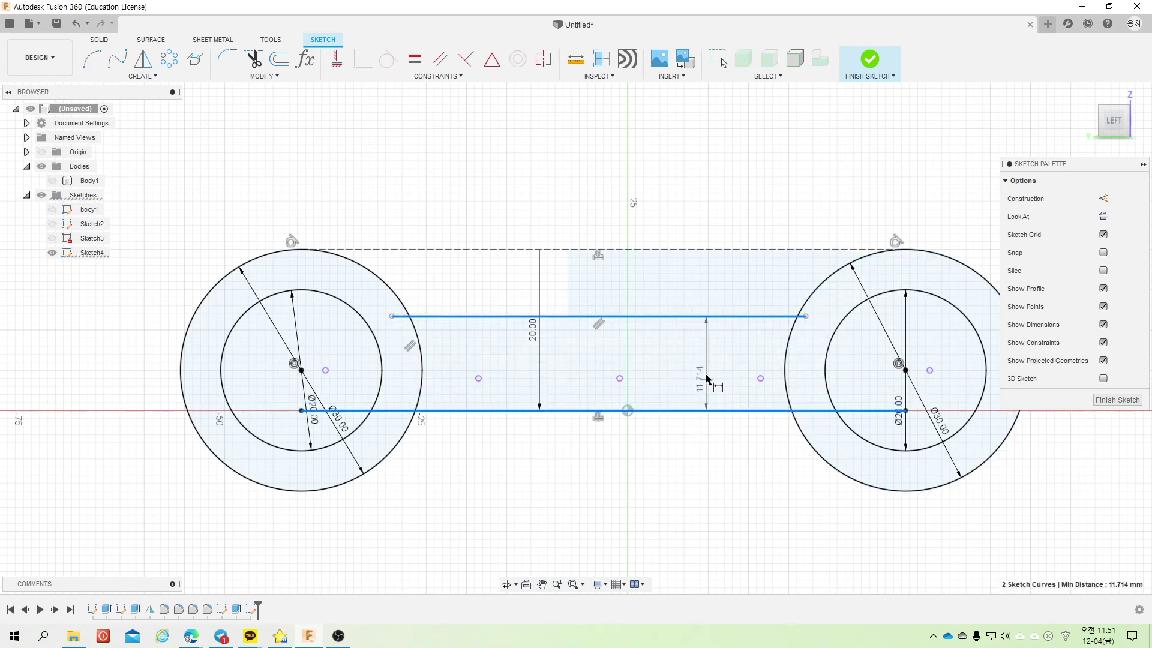
pyautogui.click(707, 375)
pyautogui.write('10')
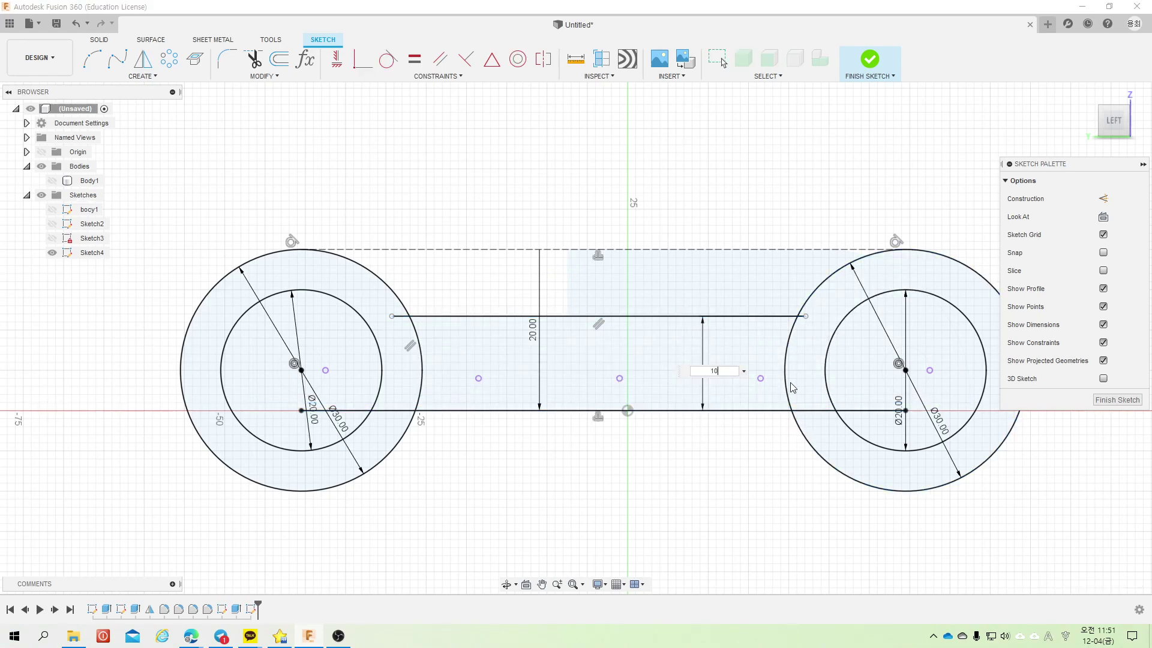
pyautogui.press('Return')
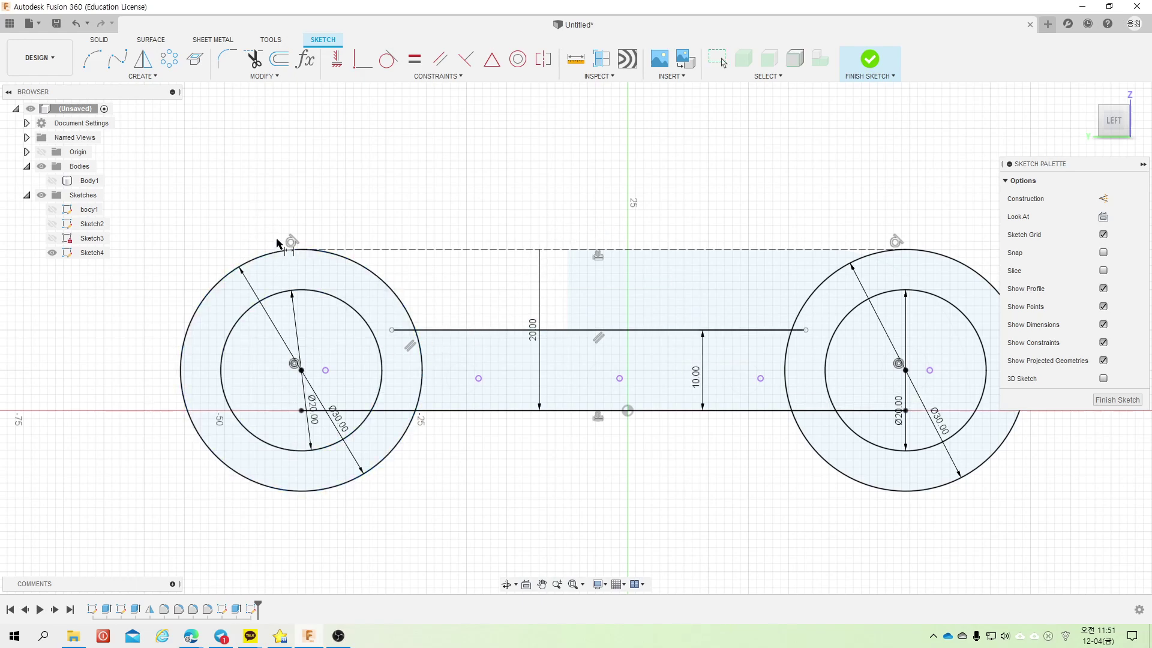
# Step: Draw a line down from the left wheel's edge and delete a stray short line
pyautogui.click(181, 361)
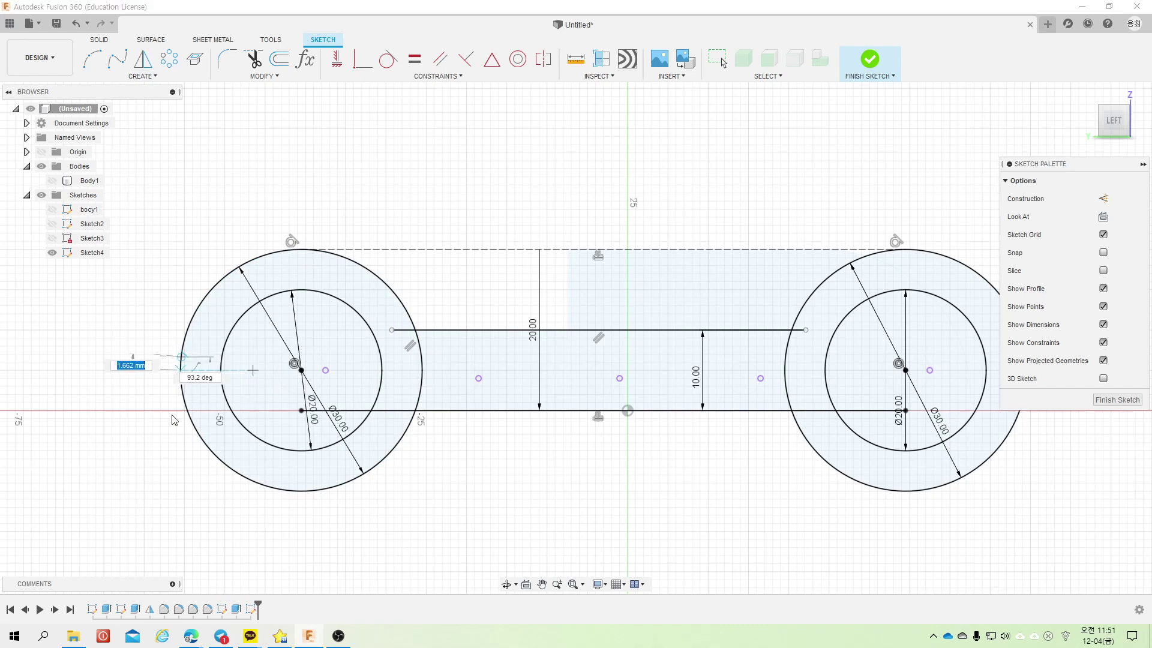
pyautogui.click(180, 472)
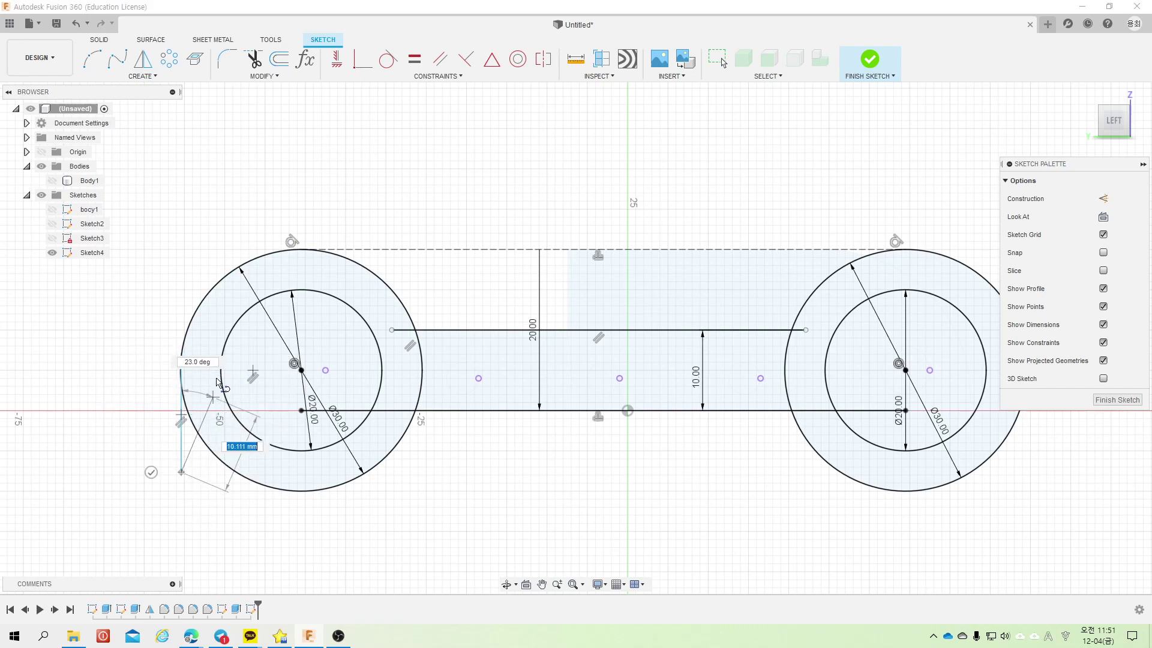
pyautogui.click(202, 442)
pyautogui.press('Escape')
pyautogui.click(193, 456)
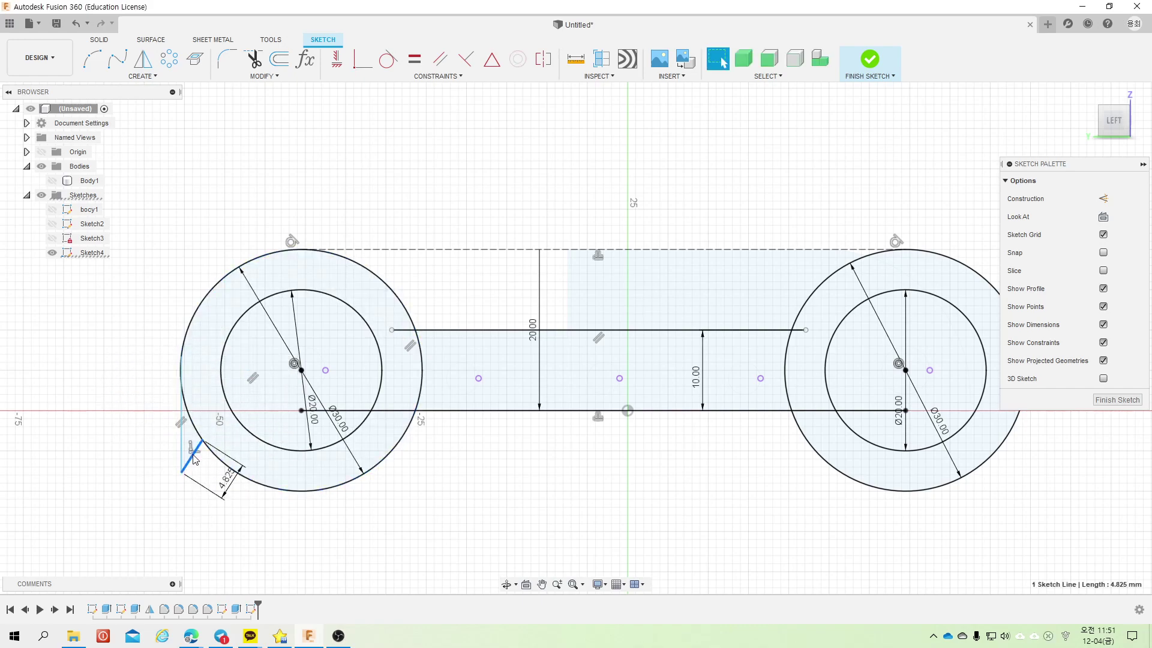
pyautogui.press('Delete')
pyautogui.click(198, 427)
pyautogui.rightClick(198, 427)
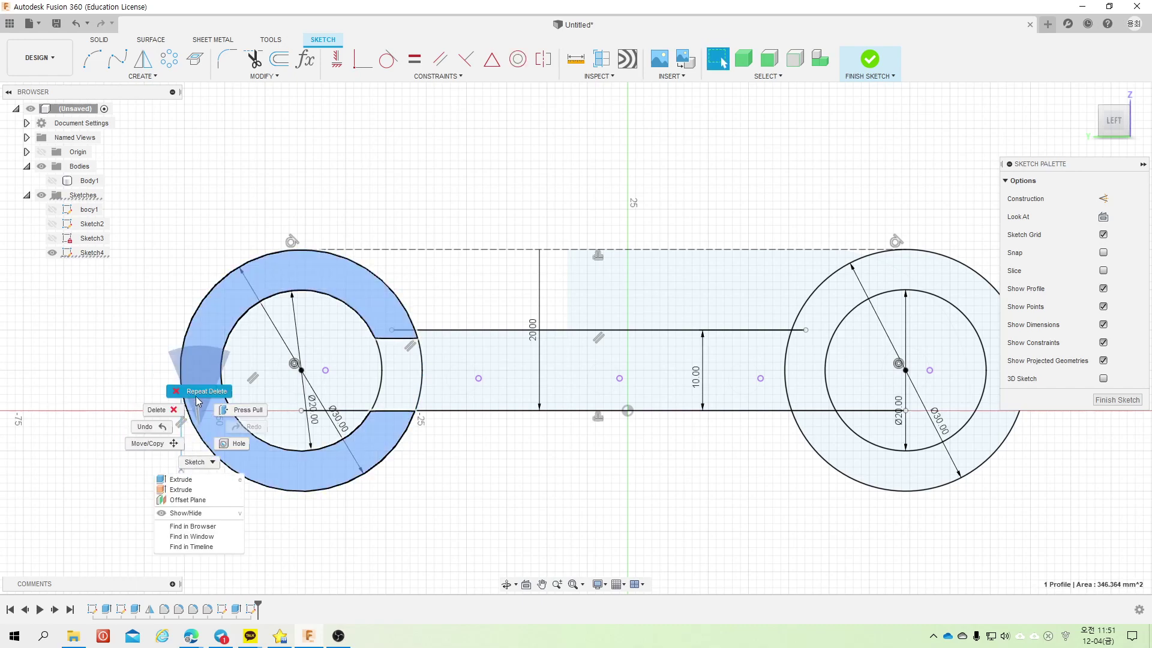
pyautogui.click(180, 413)
pyautogui.rightClick(106, 281)
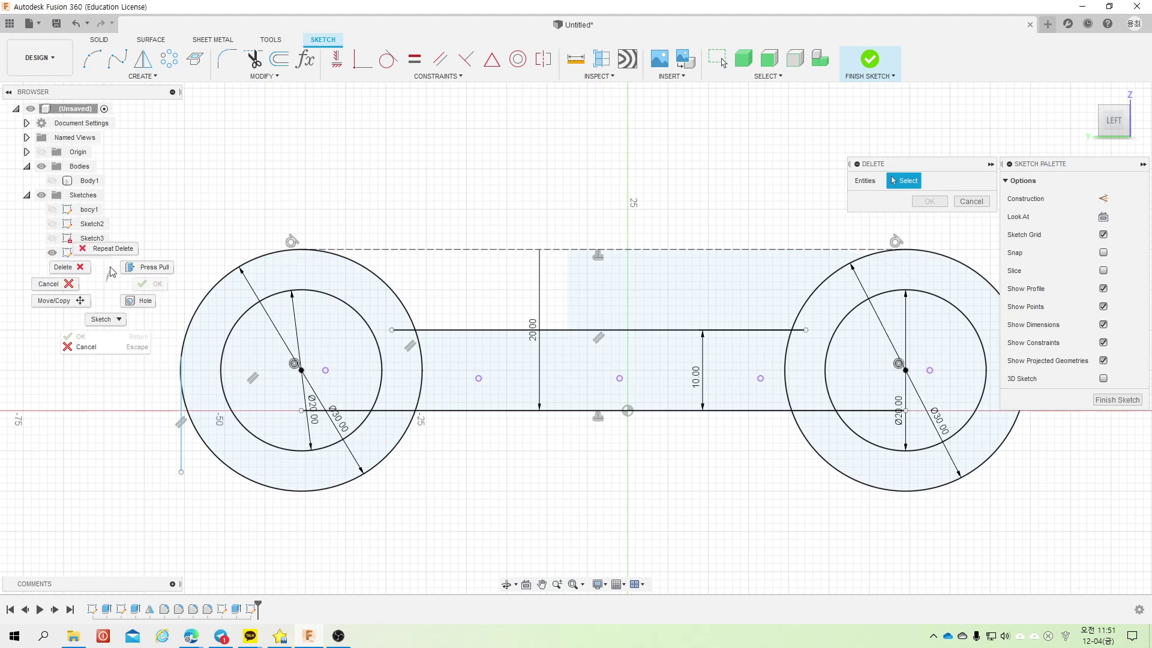
pyautogui.click(168, 263)
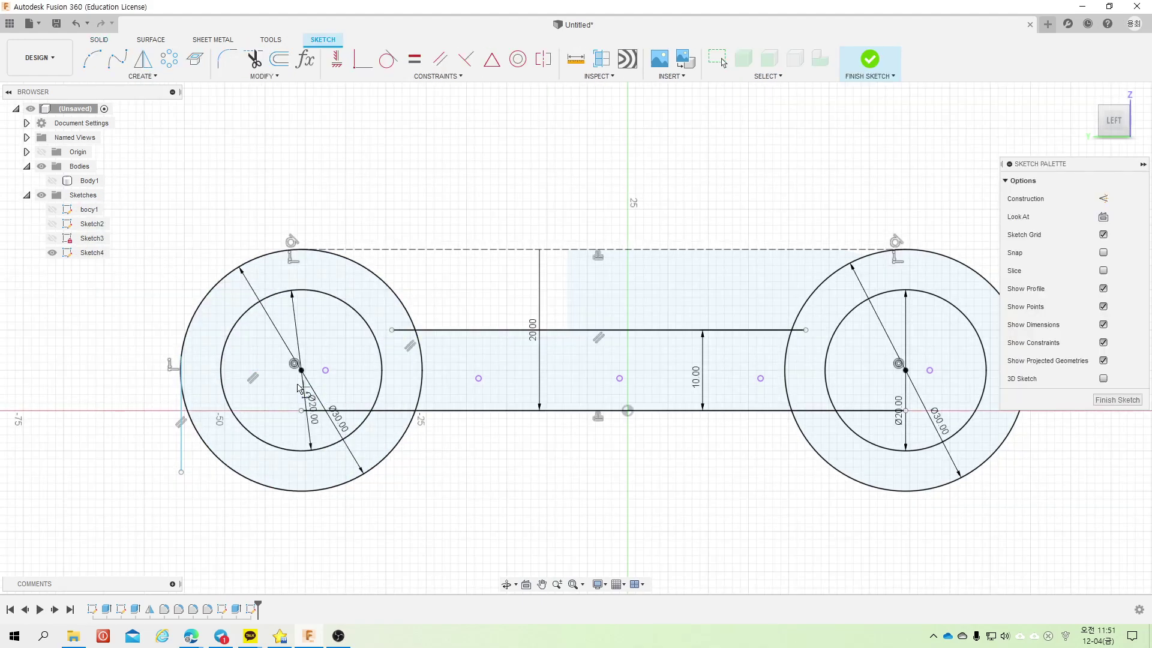
# Step: Drop lines below the left wheel and delete the stray rectangle and small circle
pyautogui.click(220, 366)
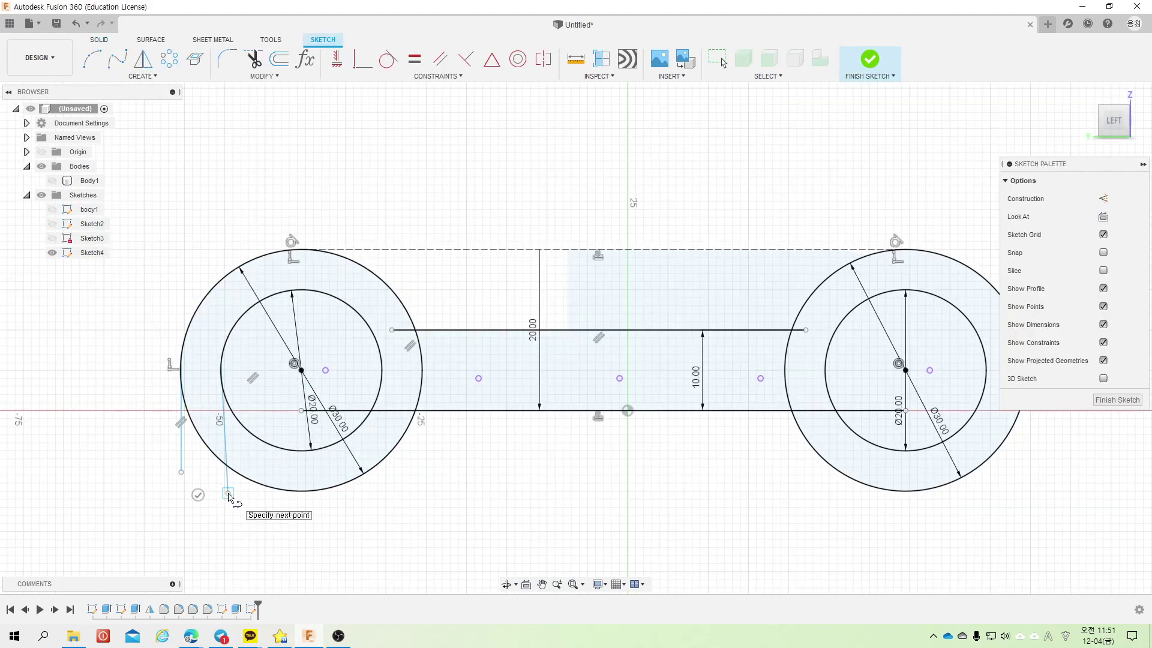
pyautogui.click(228, 493)
pyautogui.press('Escape')
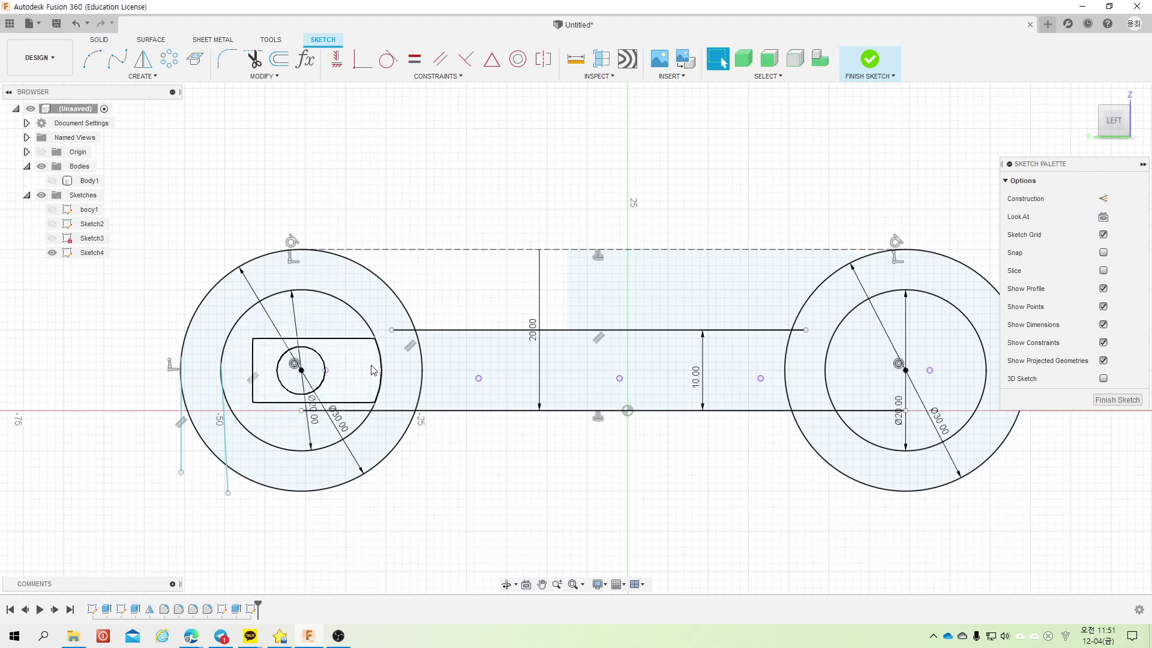
pyautogui.rightClick(373, 370)
pyautogui.press('Delete')
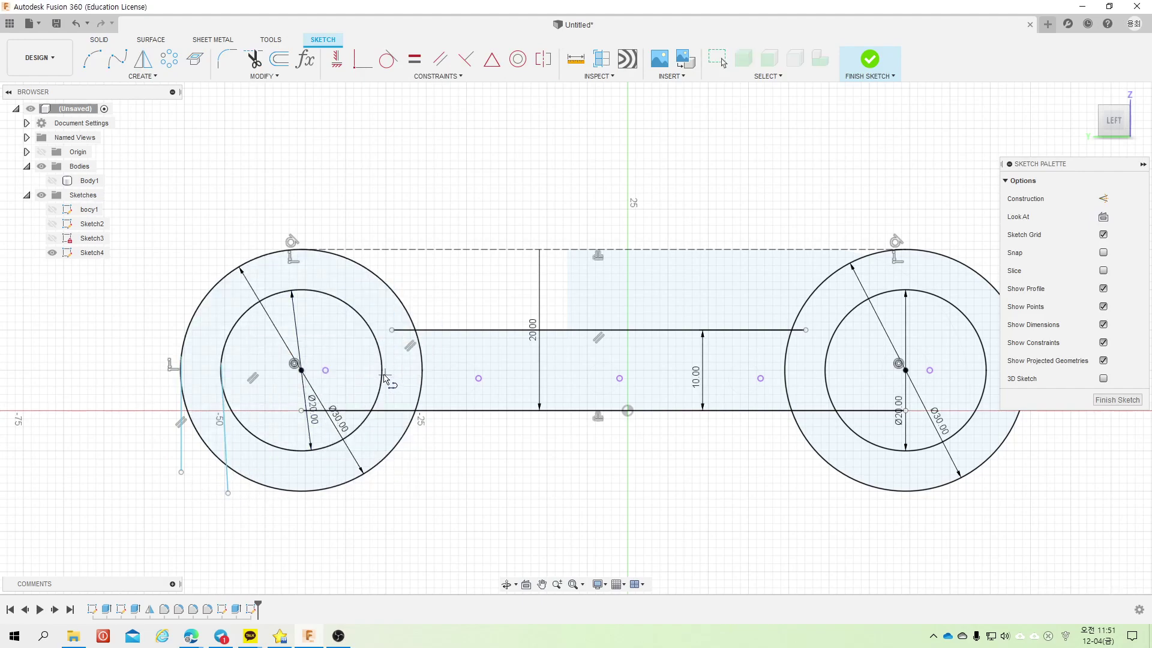
pyautogui.click(381, 369)
pyautogui.click(374, 501)
pyautogui.press('Escape')
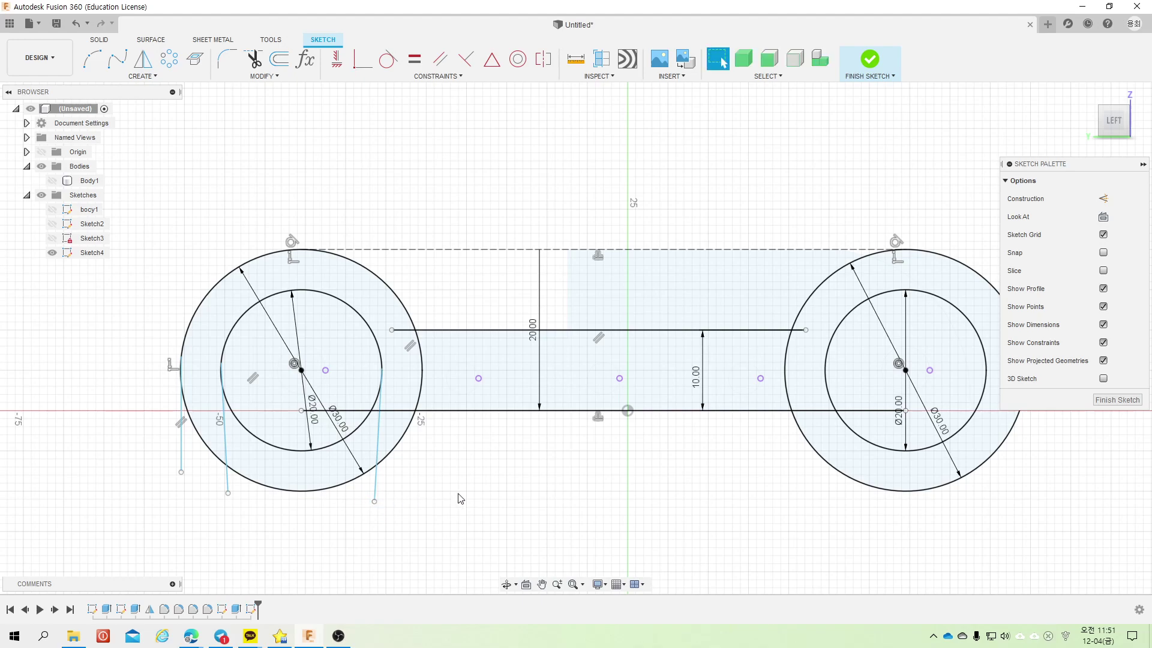
# Step: Drop lines down from the right wheel's inner circle and outer edge
pyautogui.rightClick(731, 443)
pyautogui.click(732, 402)
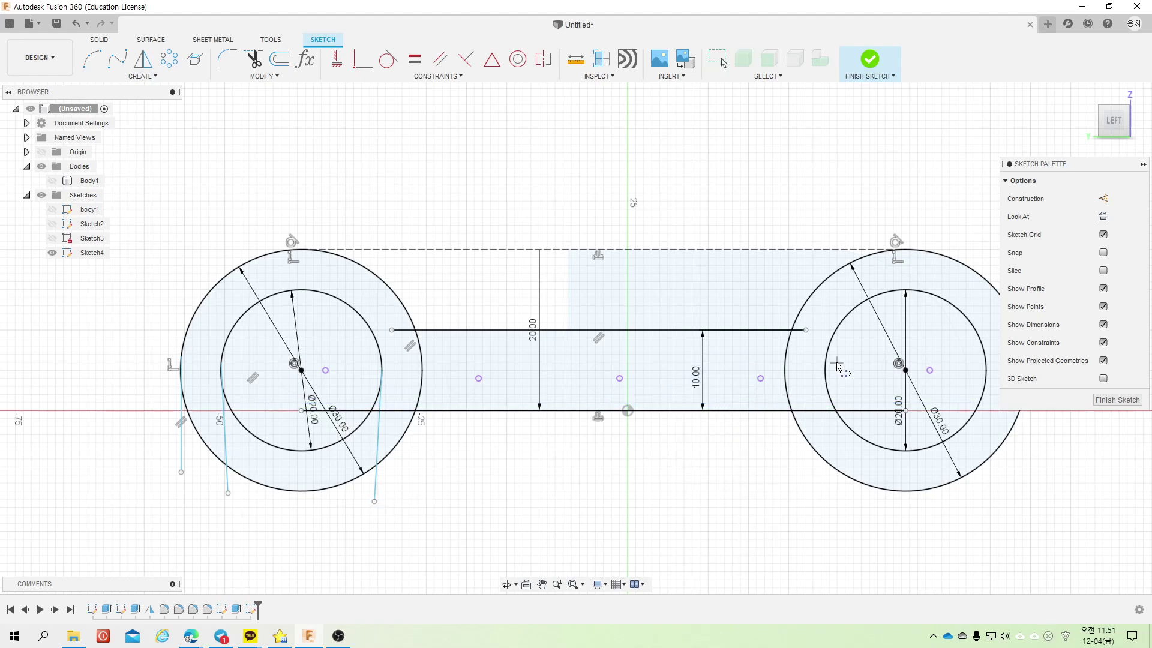
pyautogui.click(823, 367)
pyautogui.click(833, 496)
pyautogui.press('Escape')
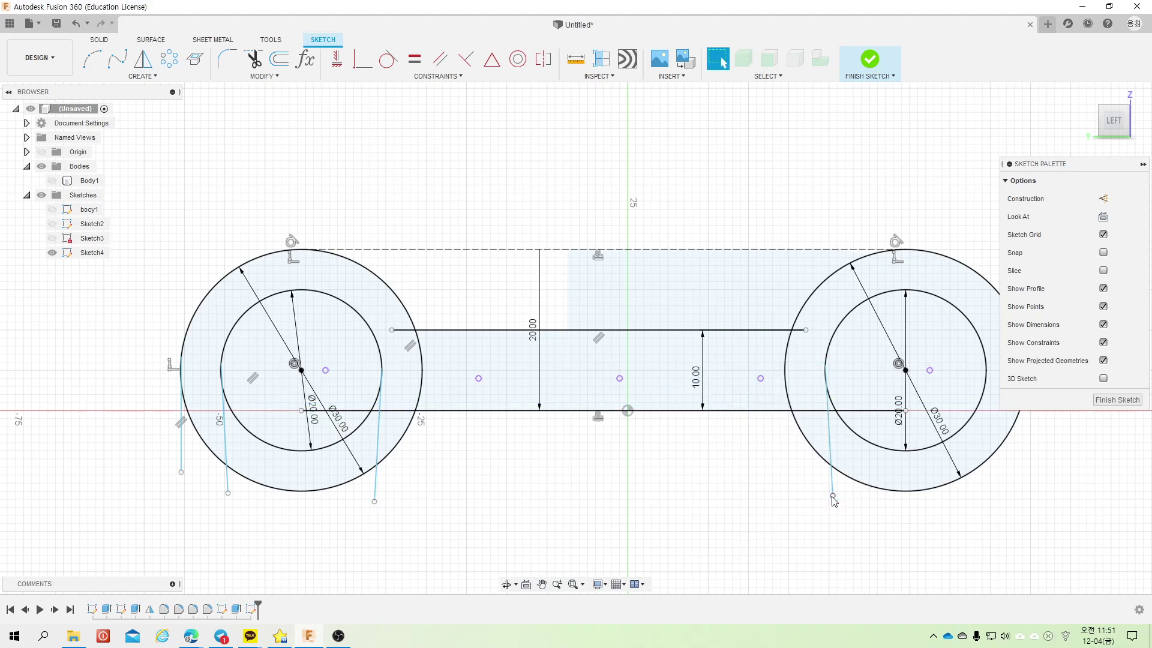
pyautogui.rightClick(754, 479)
pyautogui.click(735, 408)
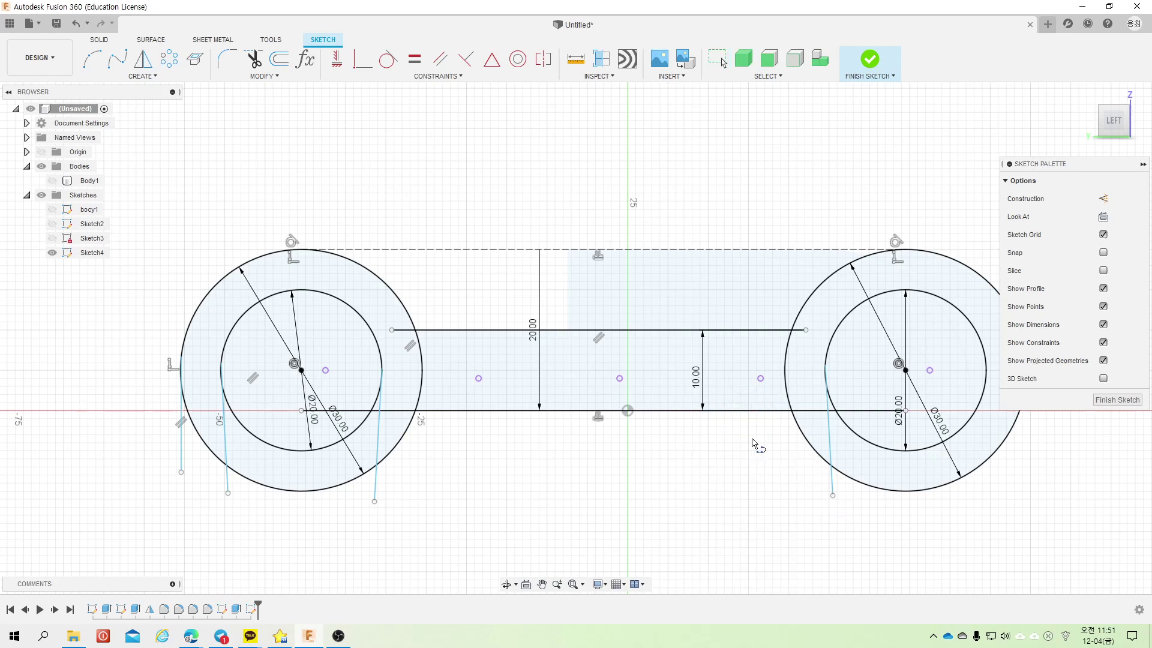
pyautogui.click(986, 371)
pyautogui.click(996, 506)
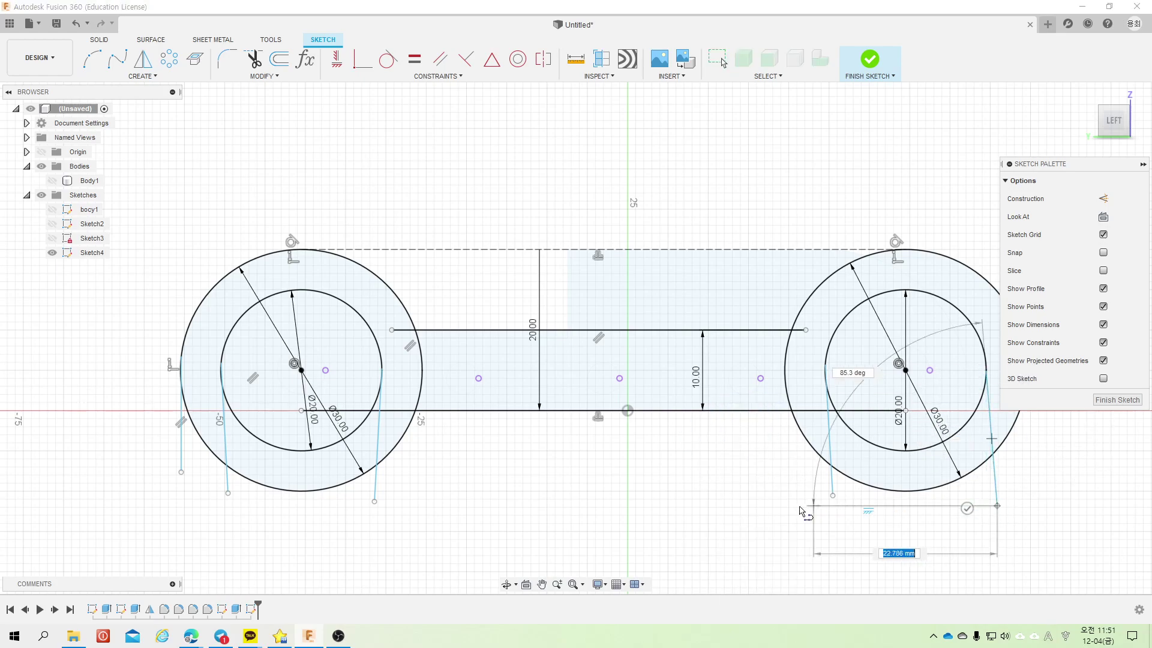
pyautogui.click(823, 506)
pyautogui.press('Escape')
# Step: Delete the unwanted bottom line along with its 21.594 dimension
pyautogui.scroll(3, 830, 511)
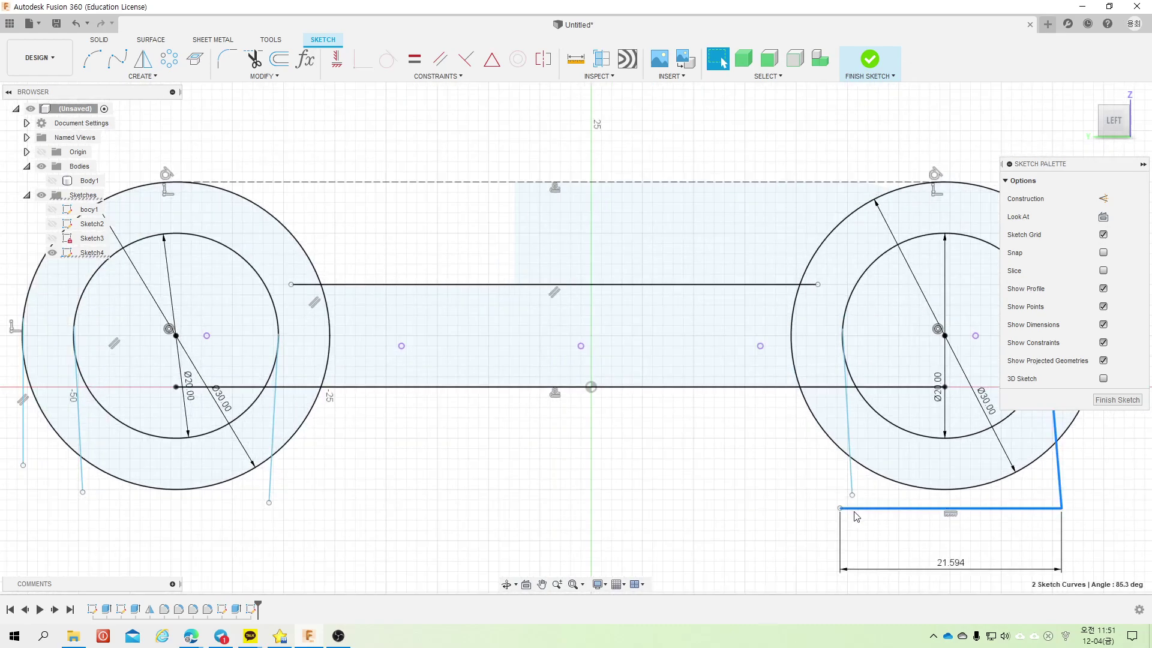
pyautogui.scroll(-2, 699, 522)
pyautogui.scroll(3, 673, 511)
pyautogui.scroll(-2, 652, 506)
pyautogui.scroll(-3, 846, 510)
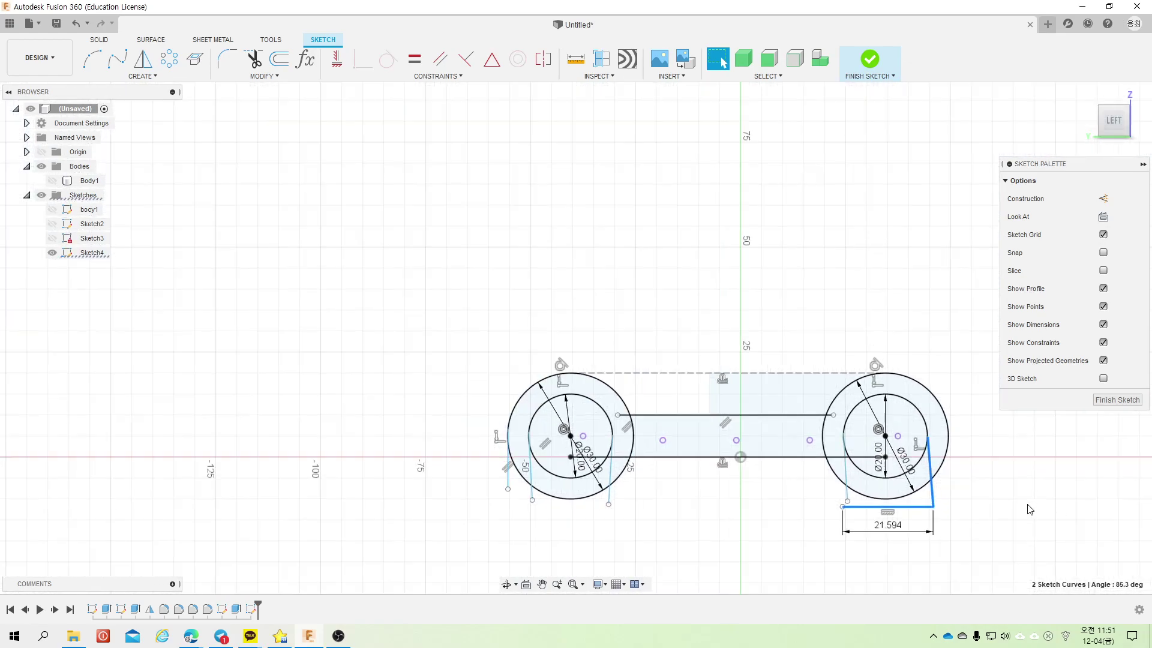
pyautogui.scroll(-2, 1020, 510)
pyautogui.scroll(1, 993, 521)
pyautogui.scroll(1, 991, 513)
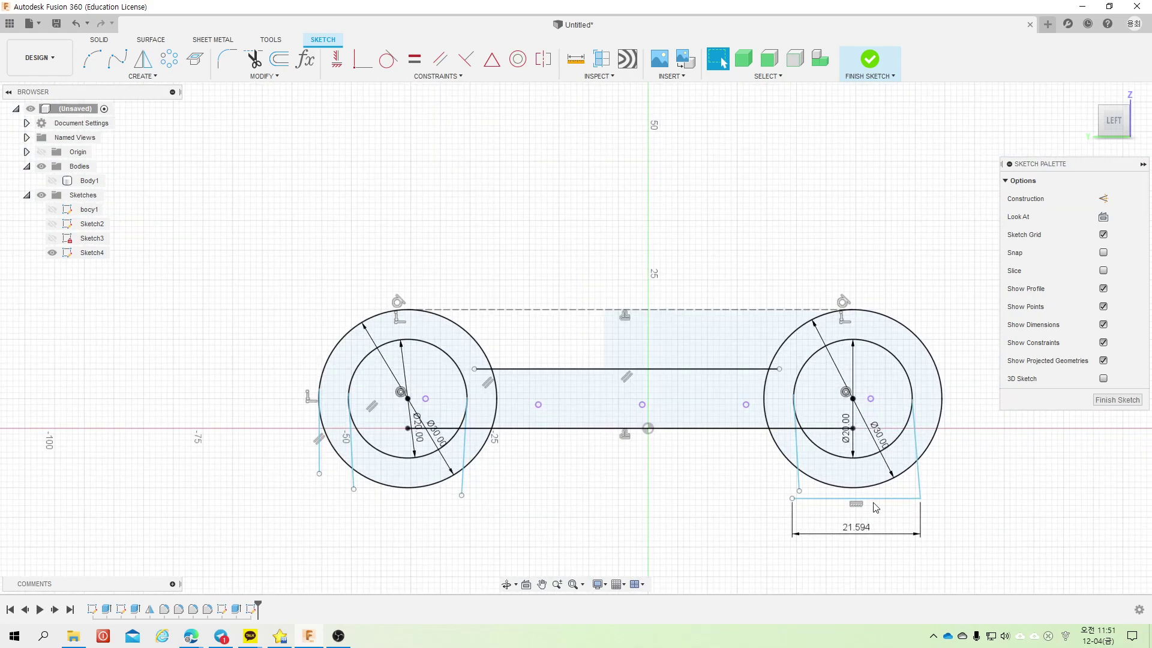
pyautogui.click(877, 501)
pyautogui.press('Delete')
pyautogui.rightClick(870, 503)
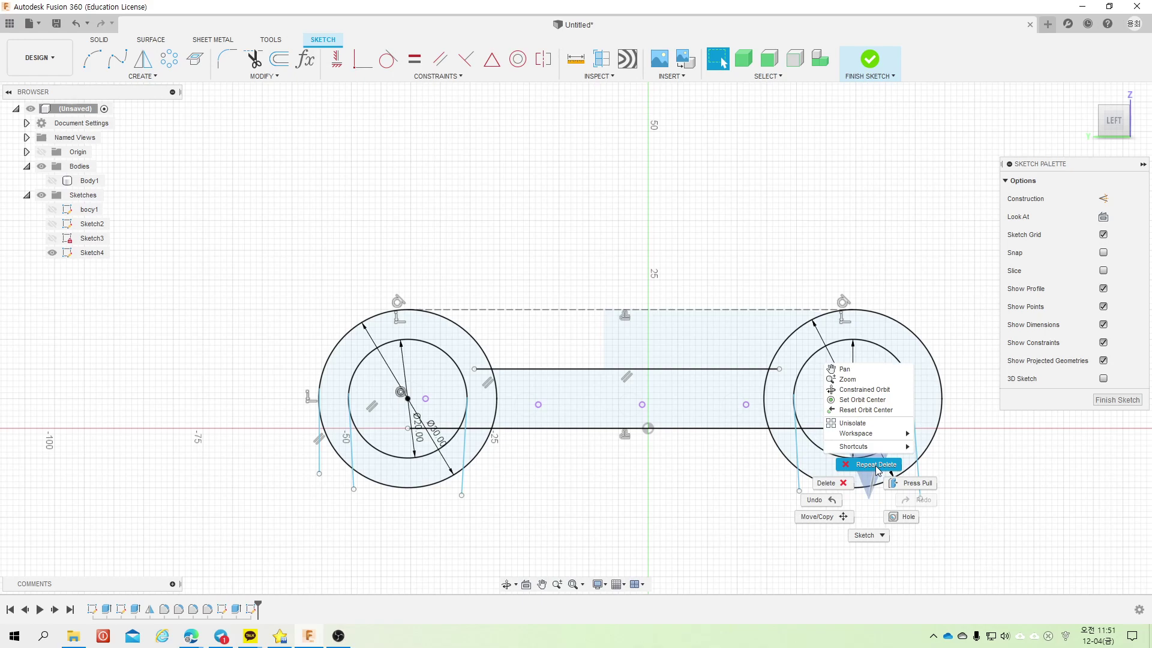
pyautogui.press('Escape')
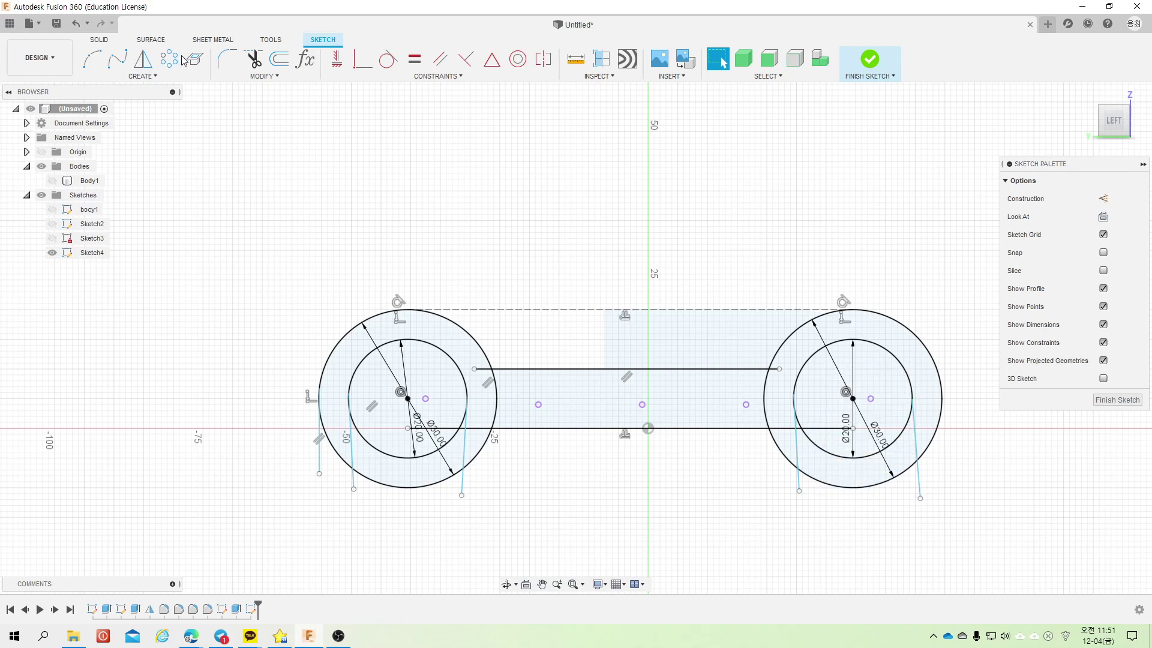
# Step: Redraw the right wheel's outer line and make five hanging lines vertical
pyautogui.press('l')
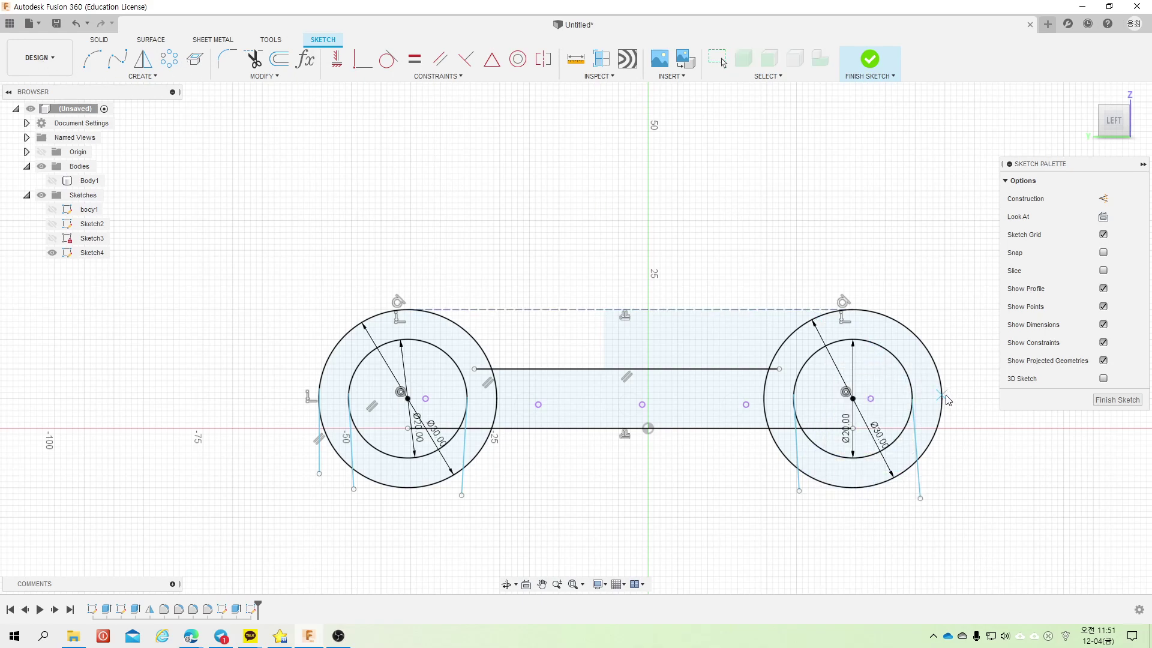
pyautogui.click(946, 396)
pyautogui.click(942, 473)
pyautogui.press('Escape')
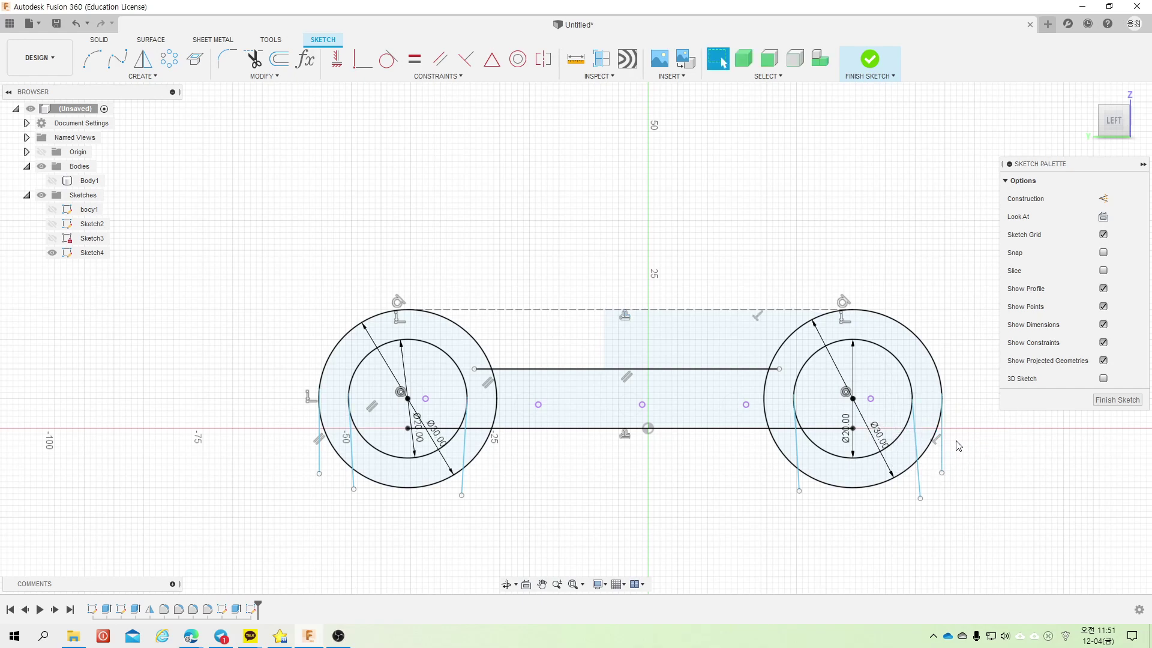
pyautogui.click(337, 59)
pyautogui.click(941, 441)
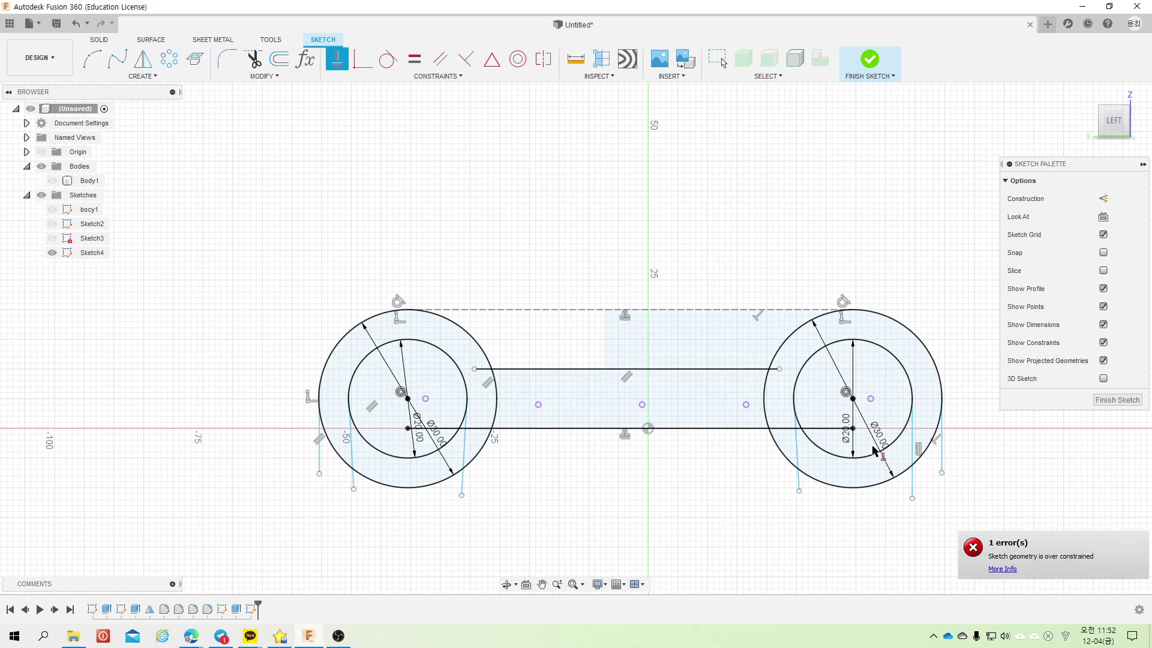
pyautogui.click(793, 450)
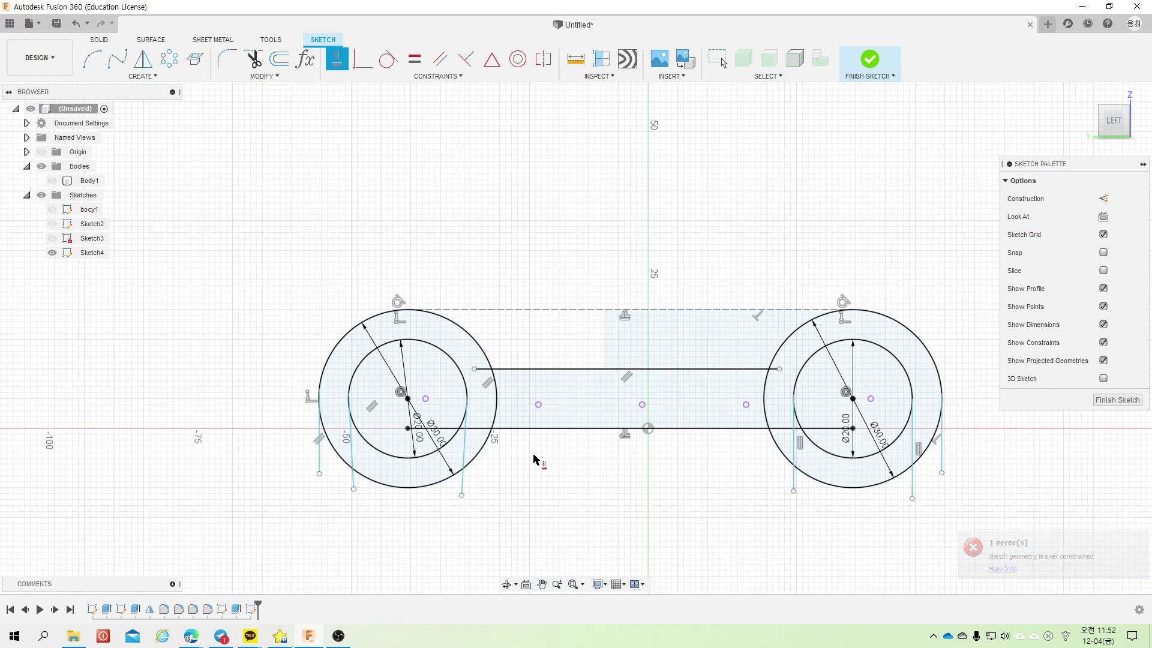
pyautogui.click(465, 457)
pyautogui.click(352, 456)
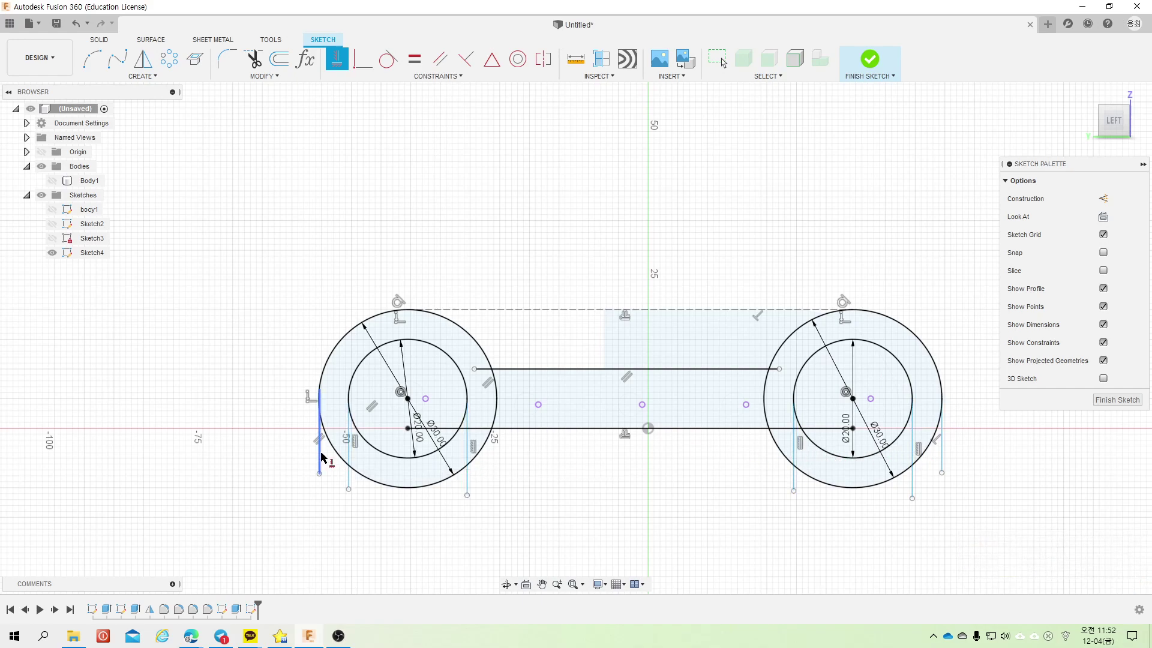
pyautogui.click(319, 459)
pyautogui.press('Escape')
# Step: Make the left wheel's vertical lines tangent to its outer and inner circles
pyautogui.click(388, 59)
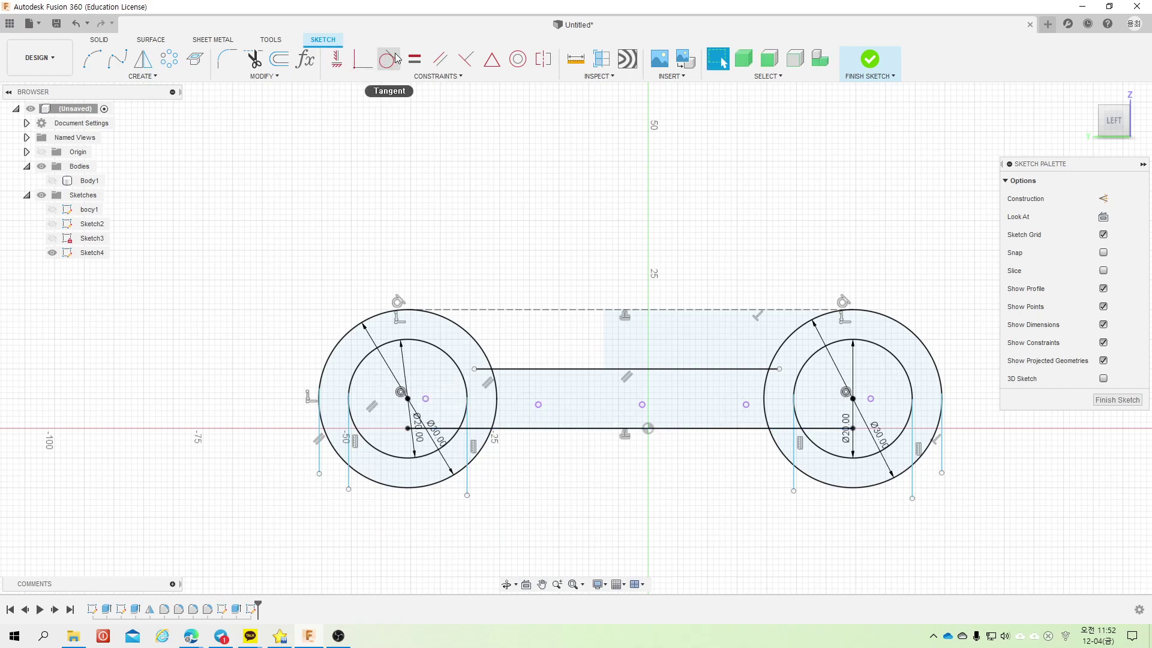
pyautogui.click(321, 431)
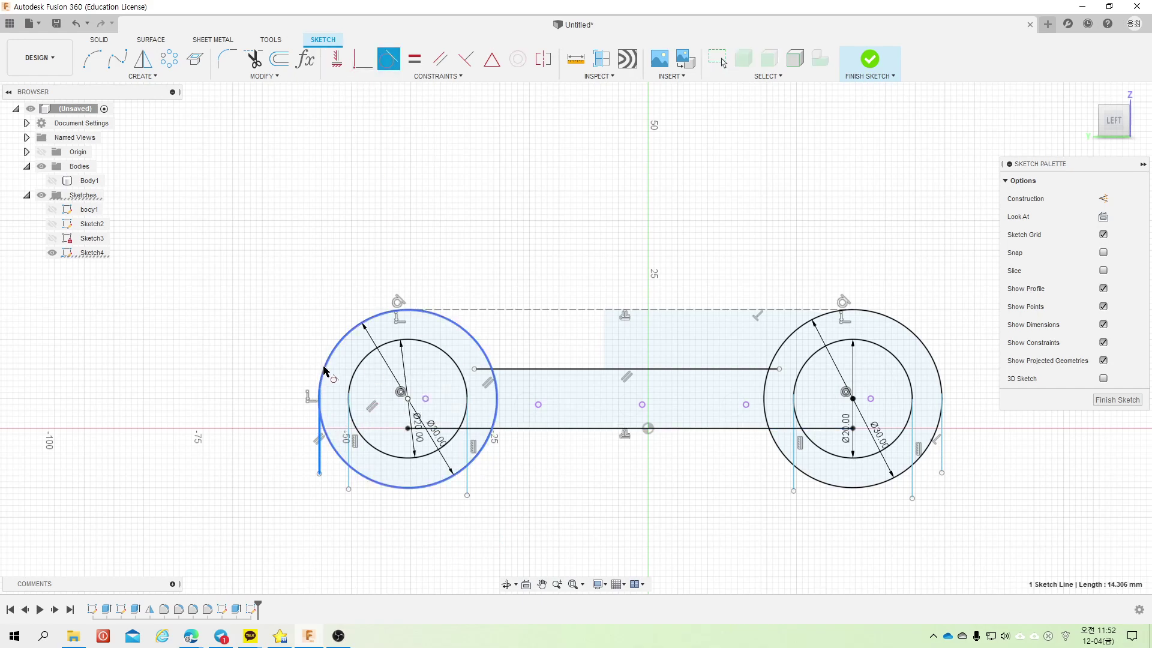
pyautogui.click(323, 375)
pyautogui.click(348, 420)
pyautogui.click(350, 389)
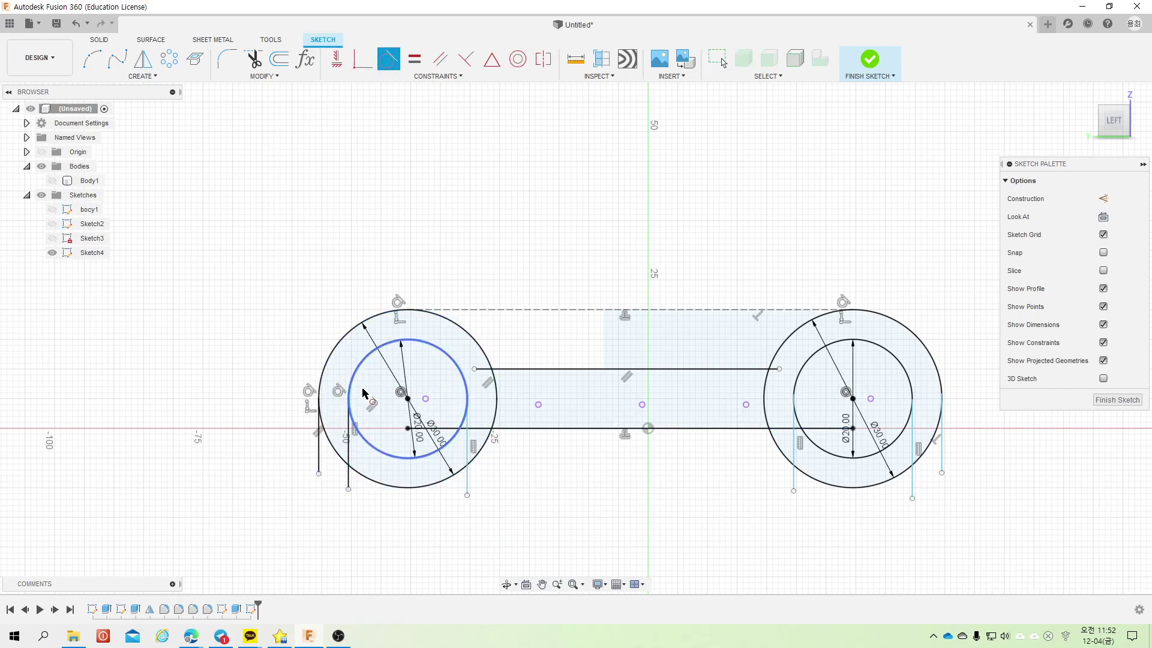
pyautogui.click(467, 401)
pyautogui.click(466, 454)
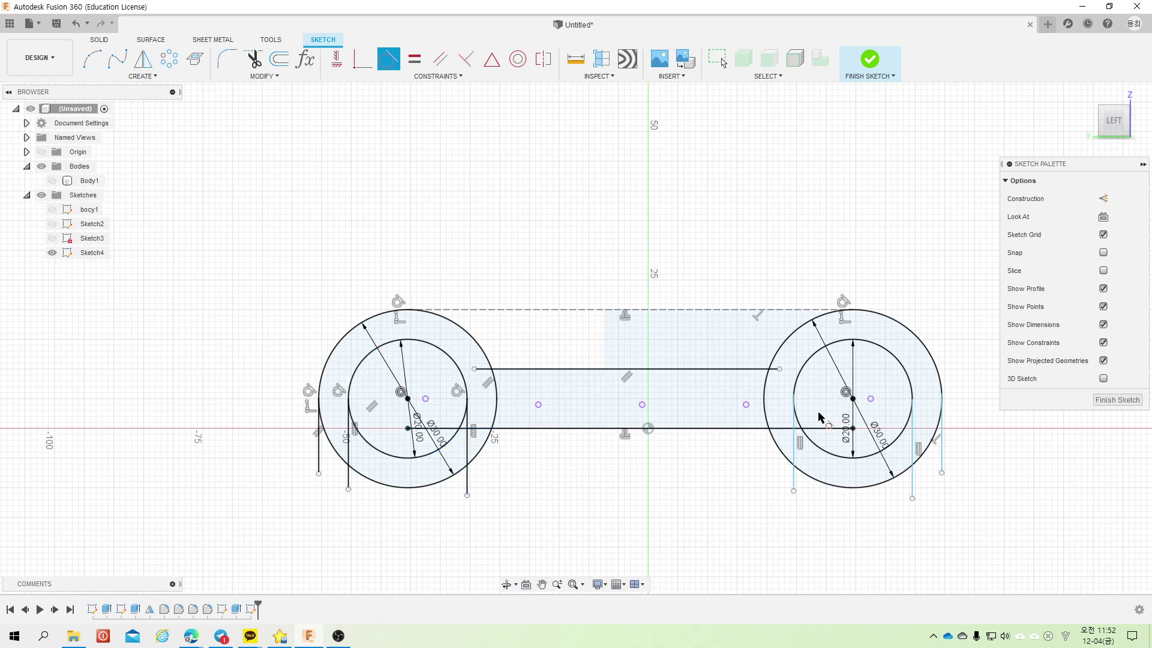
# Step: Make the right wheel's vertical lines tangent to its inner and outer circles
pyautogui.click(794, 437)
pyautogui.click(800, 385)
pyautogui.click(911, 414)
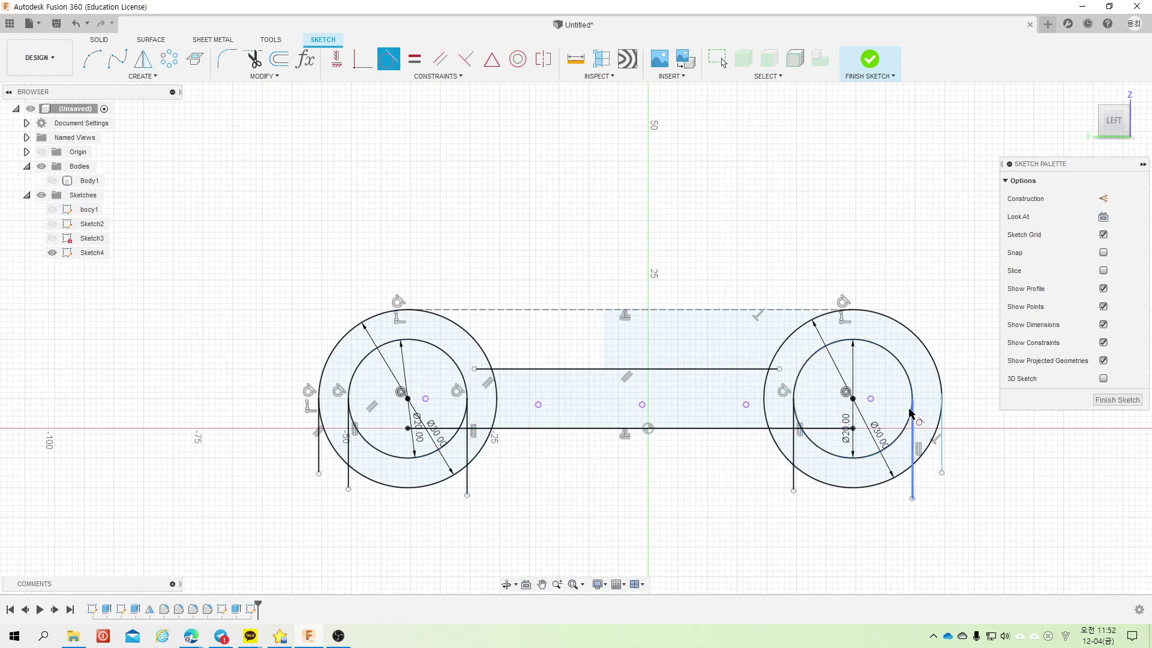
pyautogui.click(913, 459)
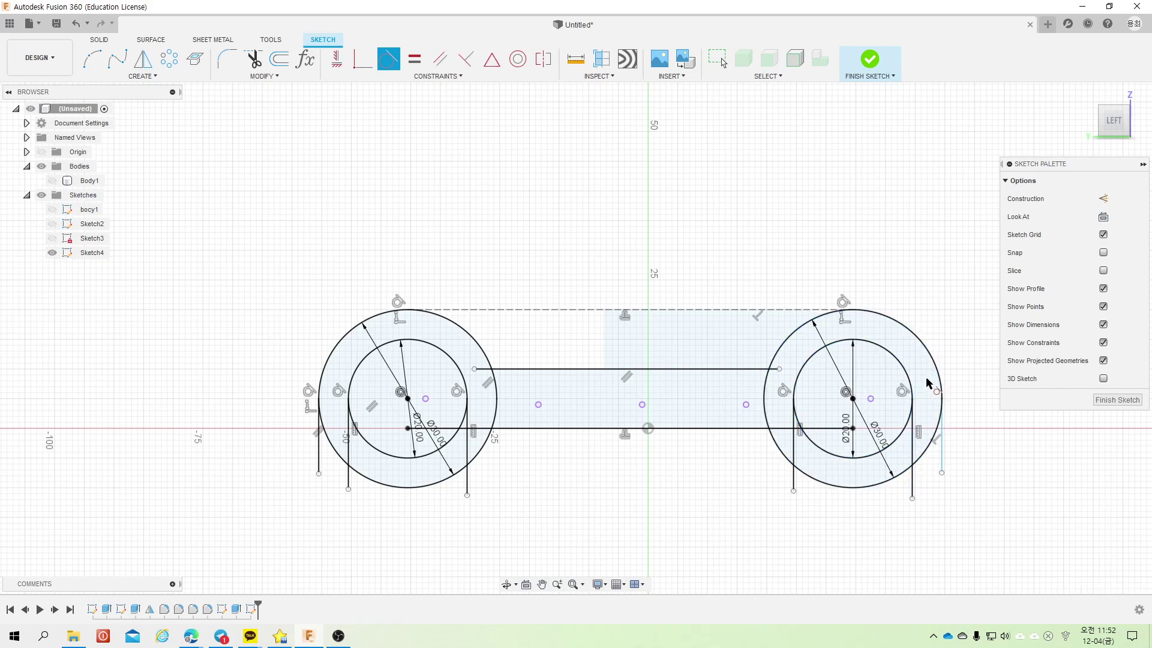
pyautogui.click(940, 379)
pyautogui.click(943, 448)
pyautogui.press('Escape')
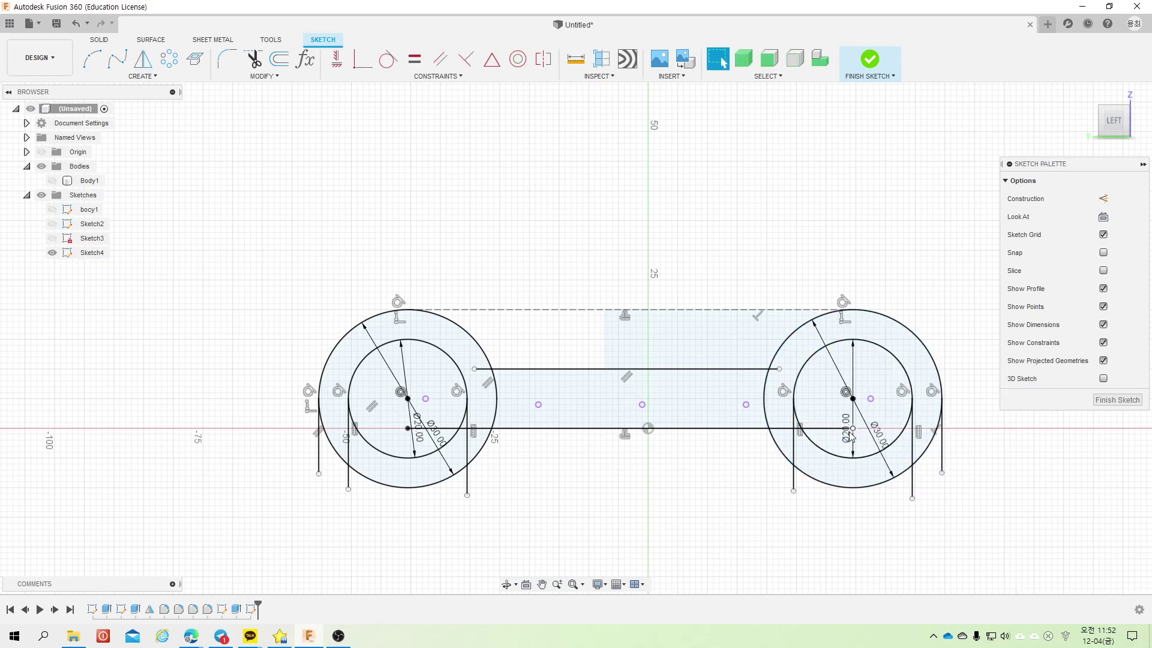
# Step: Extend the 75 mm baseline with new lines past the left and right wheels
pyautogui.click(527, 429)
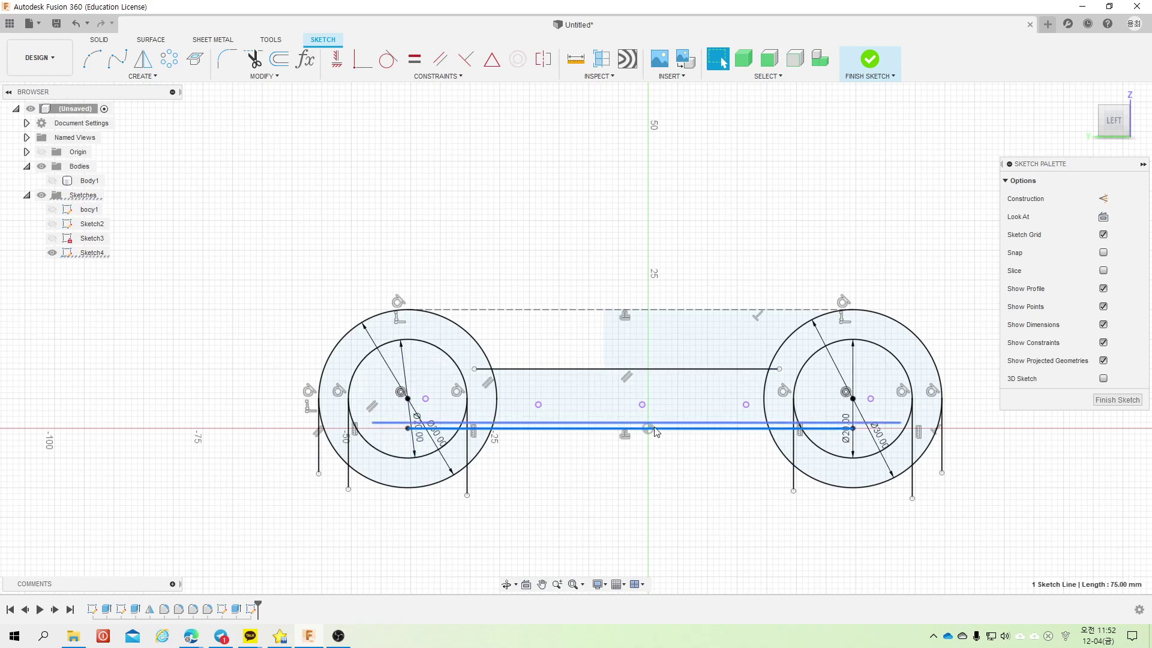
pyautogui.press('l')
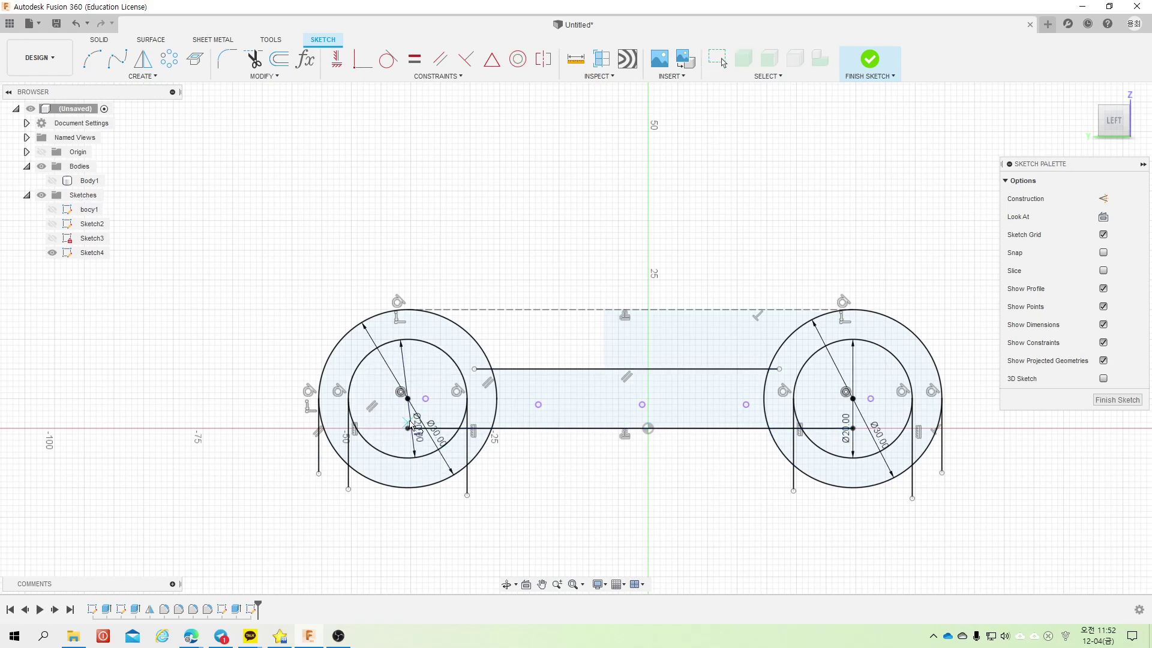
pyautogui.click(407, 429)
pyautogui.click(289, 428)
pyautogui.press('Escape')
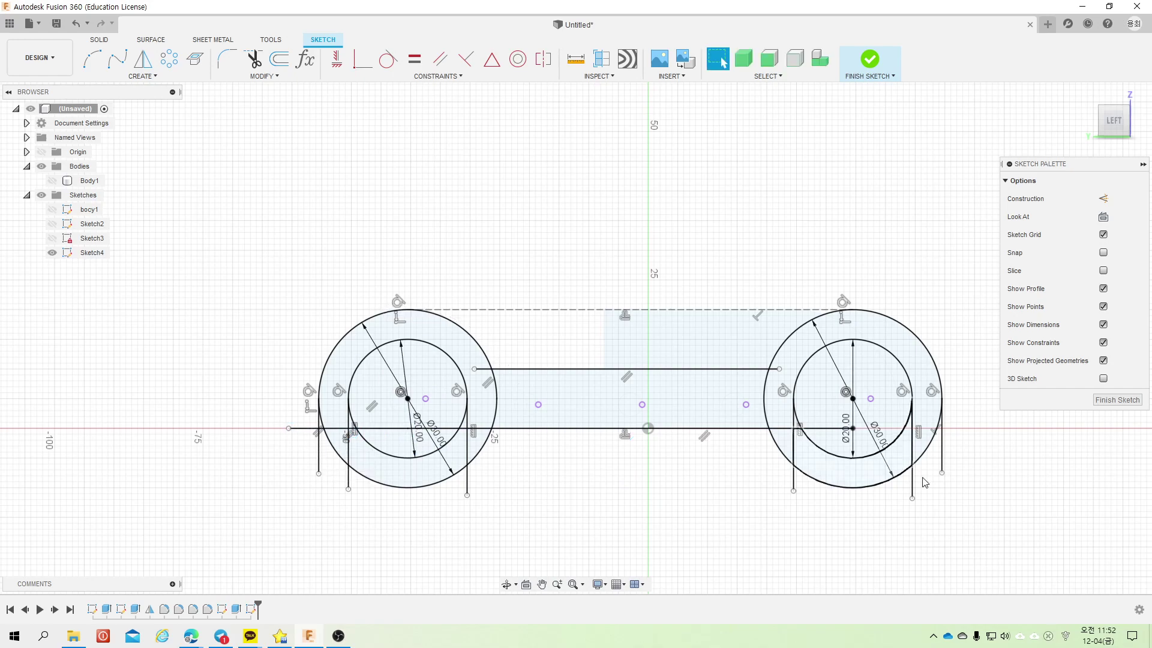
pyautogui.press('l')
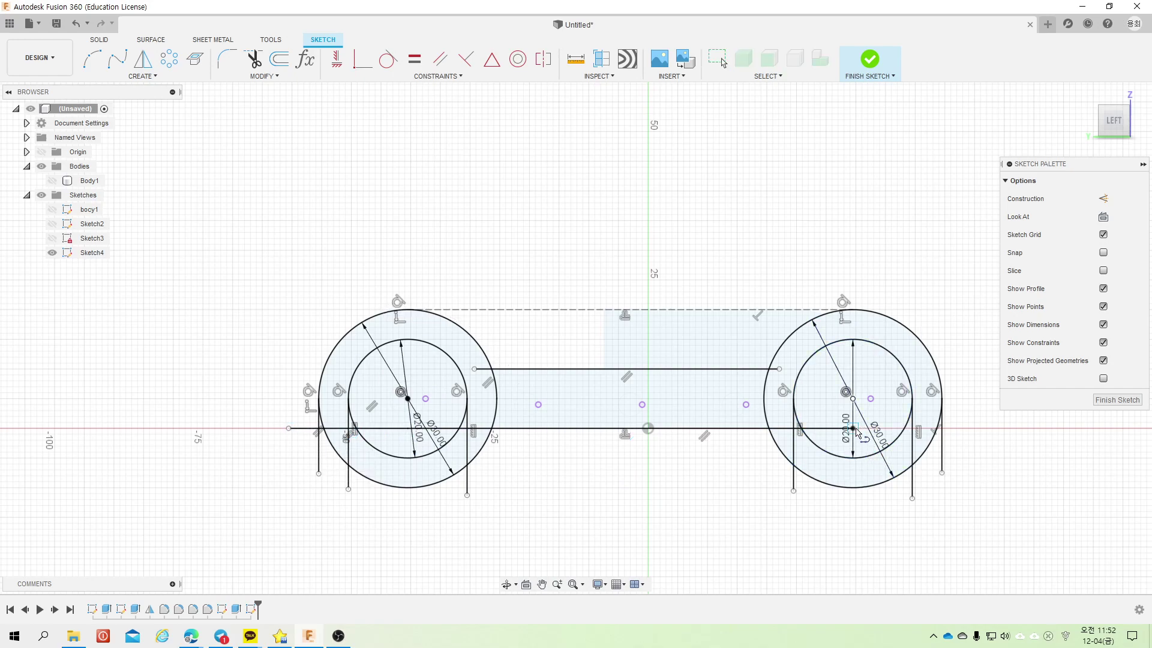
pyautogui.click(853, 428)
pyautogui.click(969, 429)
pyautogui.press('Escape')
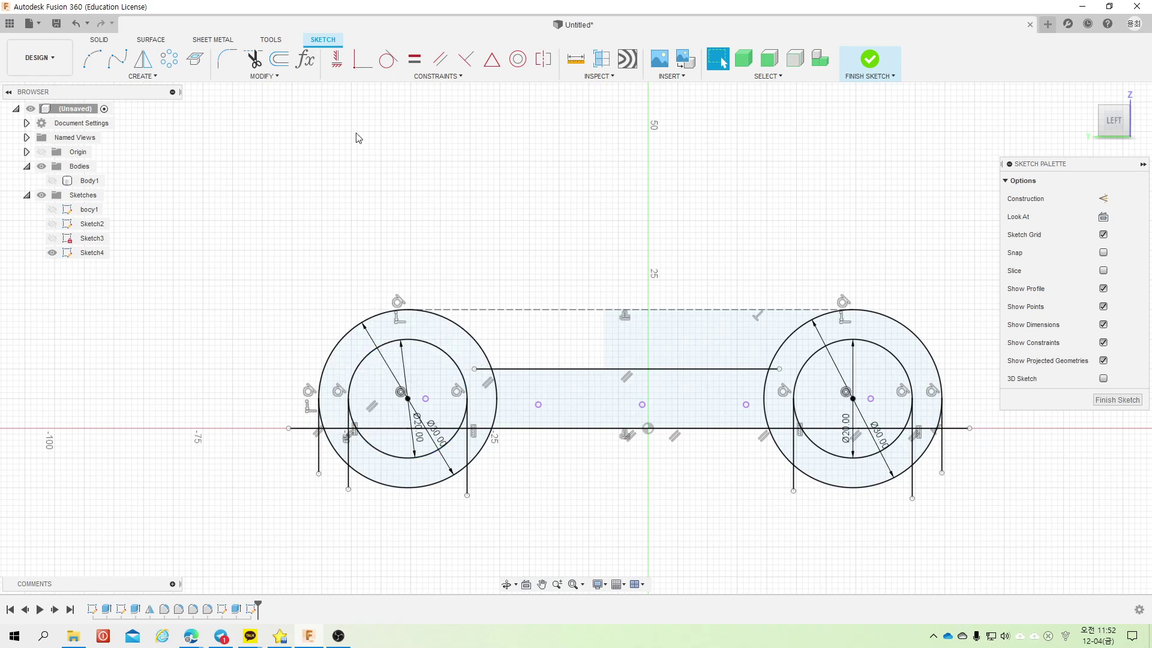
# Step: Trim the left wheel's overlapping circle arcs and vertical line stub
pyautogui.click(253, 59)
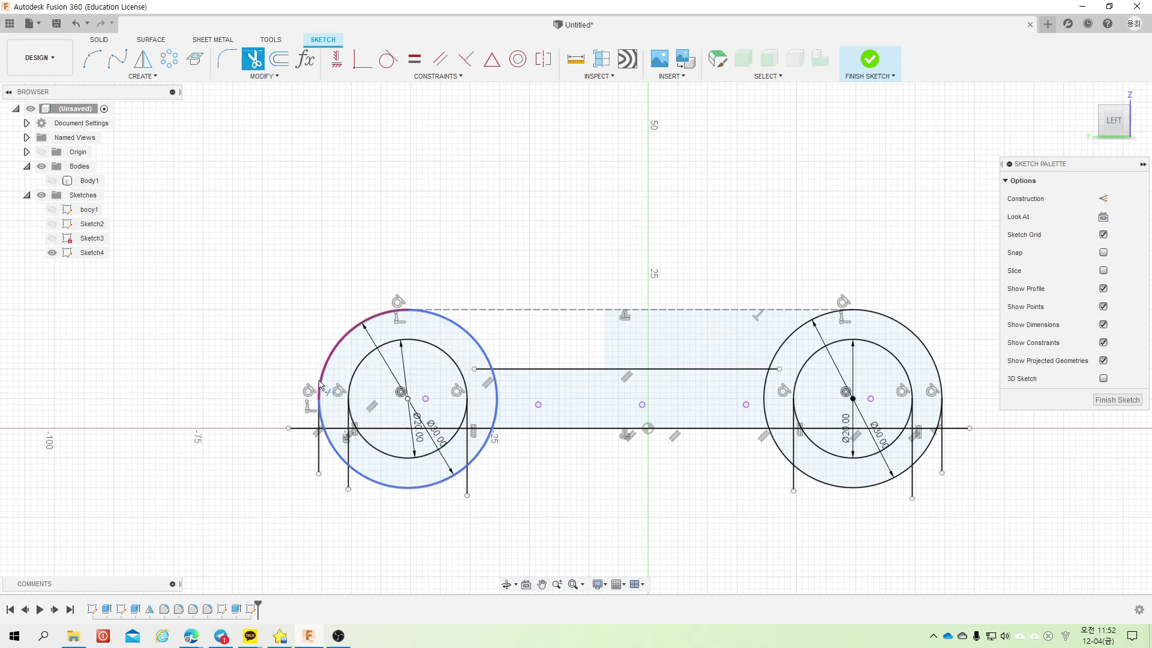
pyautogui.scroll(3, 329, 439)
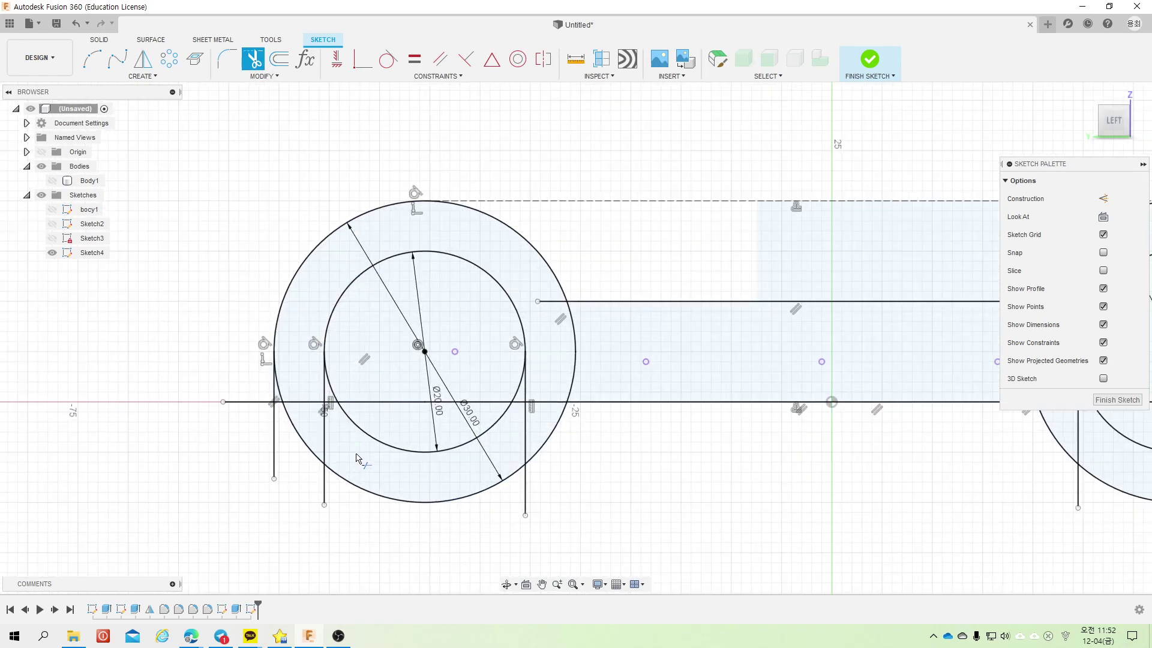
pyautogui.click(281, 397)
pyautogui.click(276, 429)
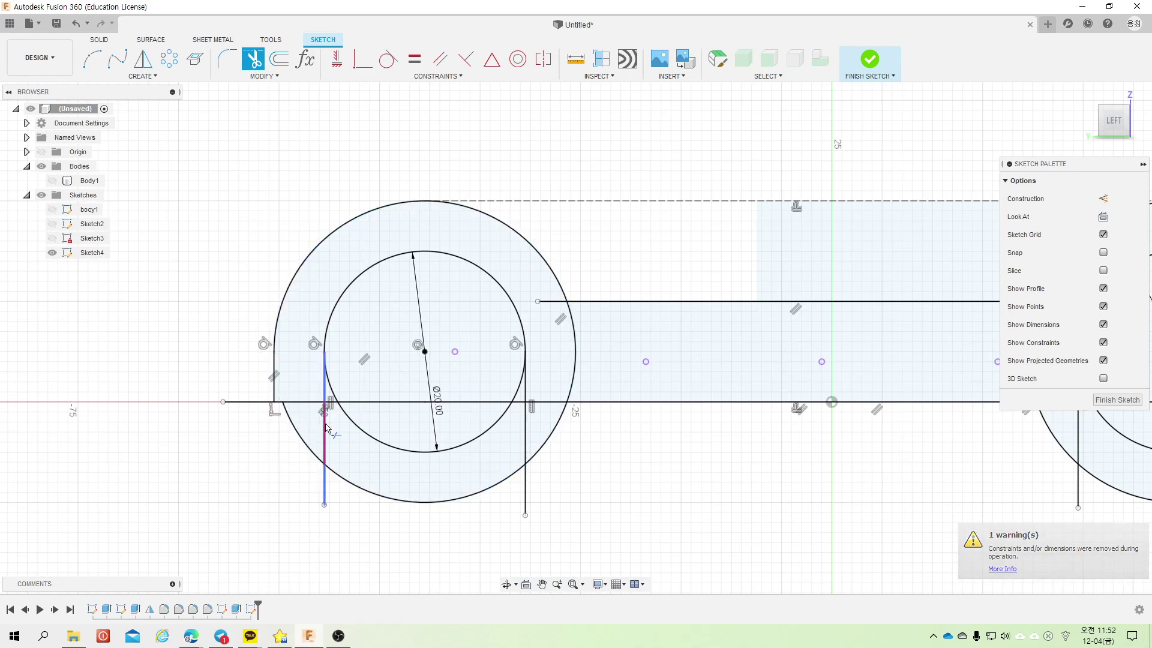
pyautogui.click(338, 393)
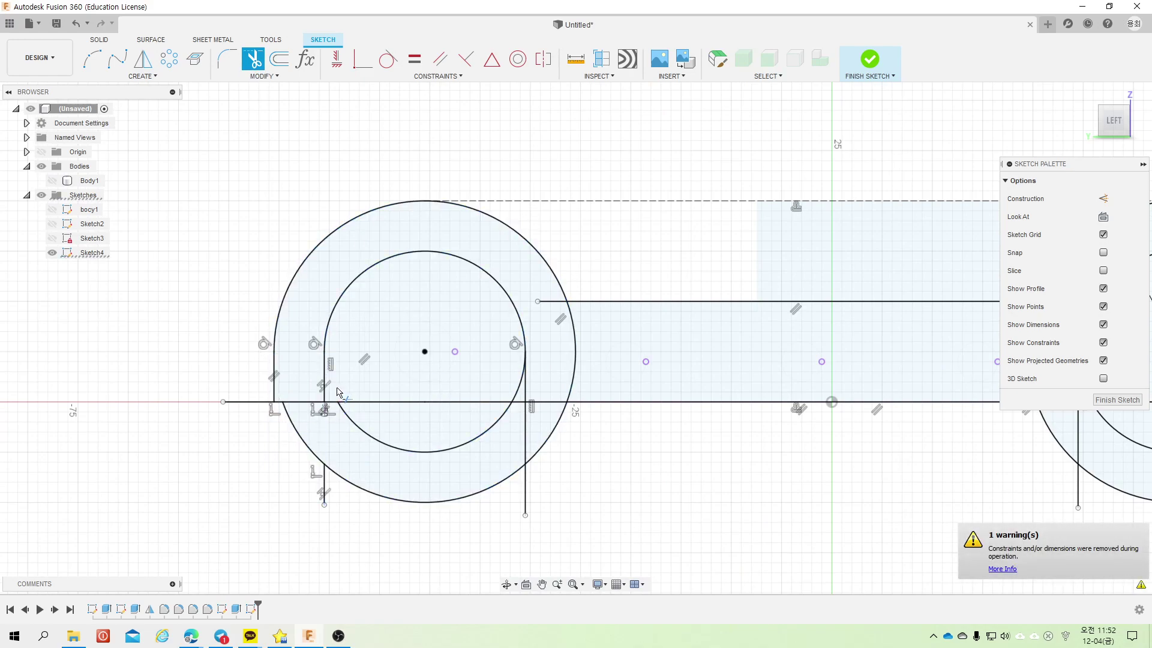
pyautogui.click(523, 377)
pyautogui.click(577, 367)
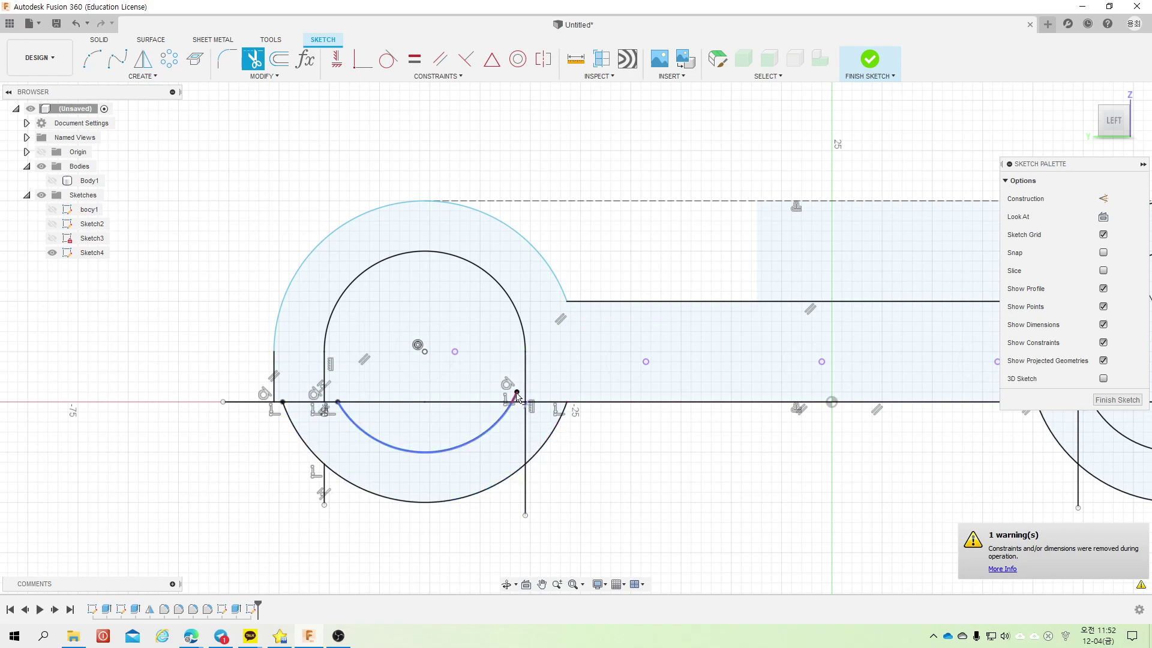
# Step: Trim the right wheel's outer arc, top-line stub and inner circle segment
pyautogui.scroll(-2, 267, 446)
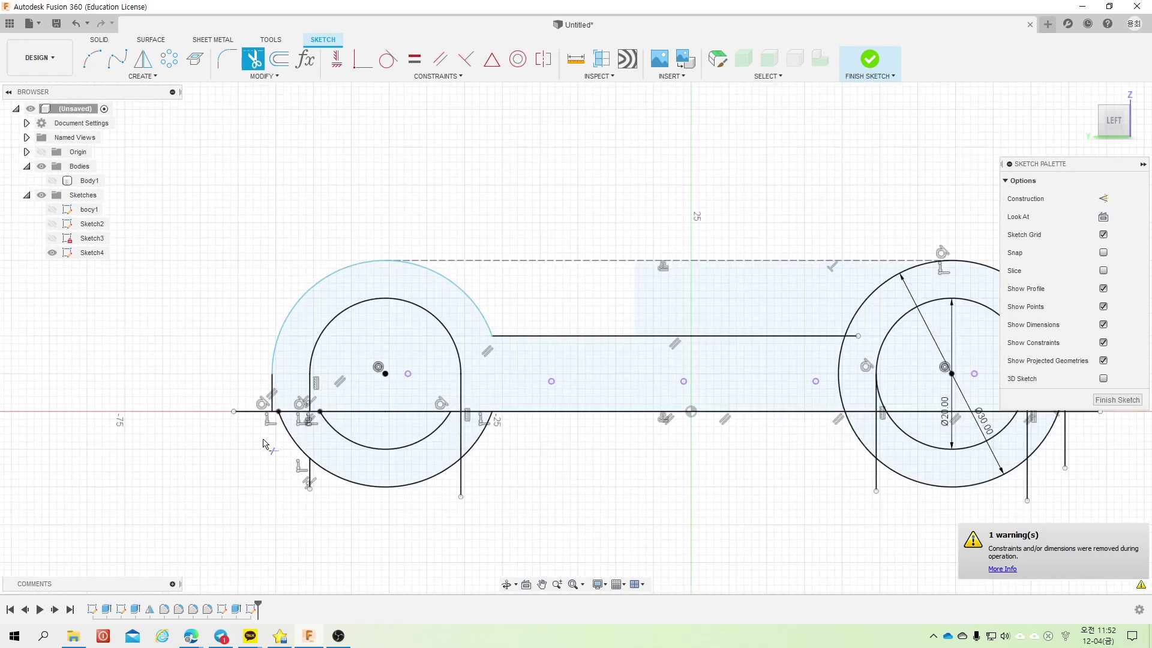
pyautogui.click(842, 375)
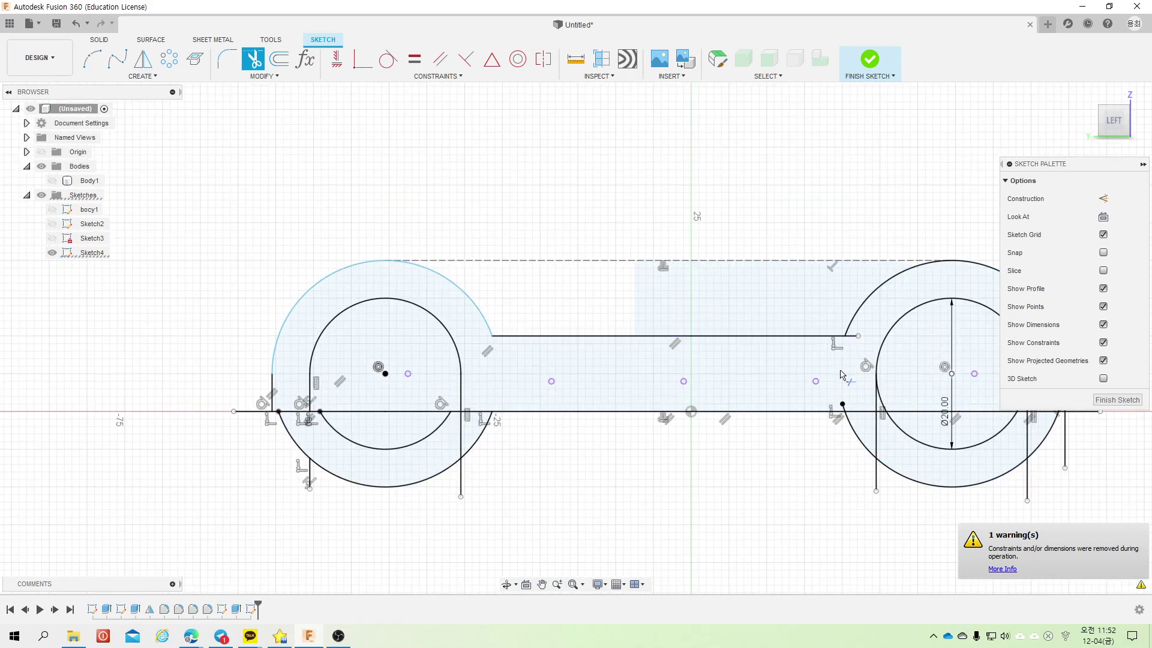
pyautogui.click(851, 338)
pyautogui.scroll(-2, 483, 407)
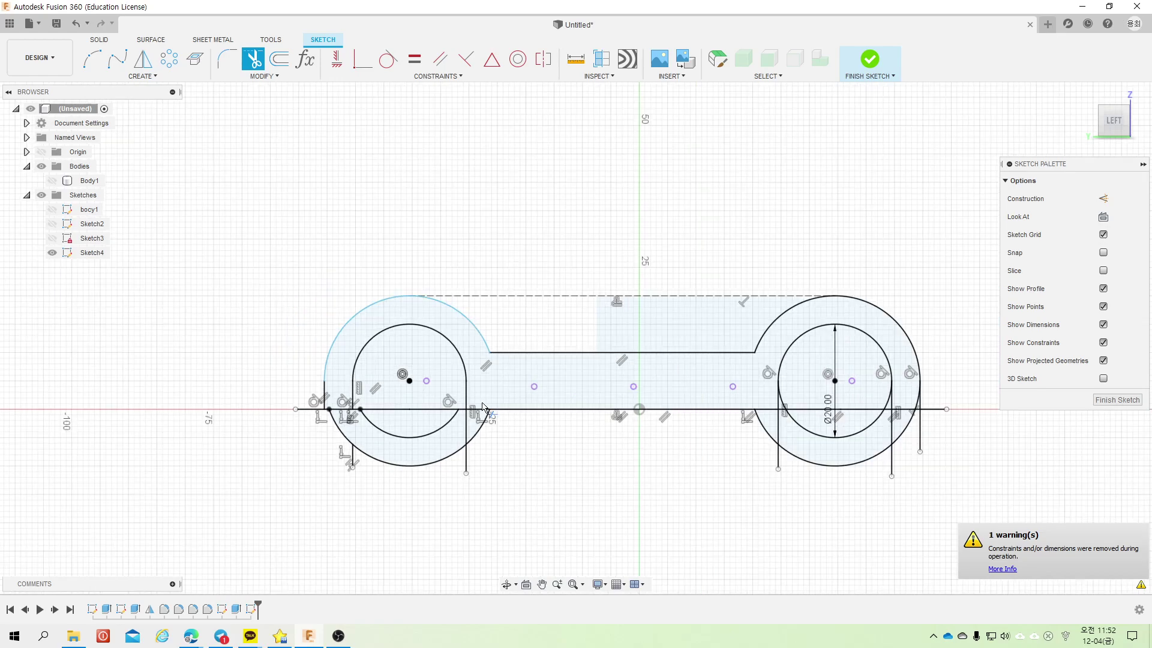
pyautogui.scroll(2, 483, 407)
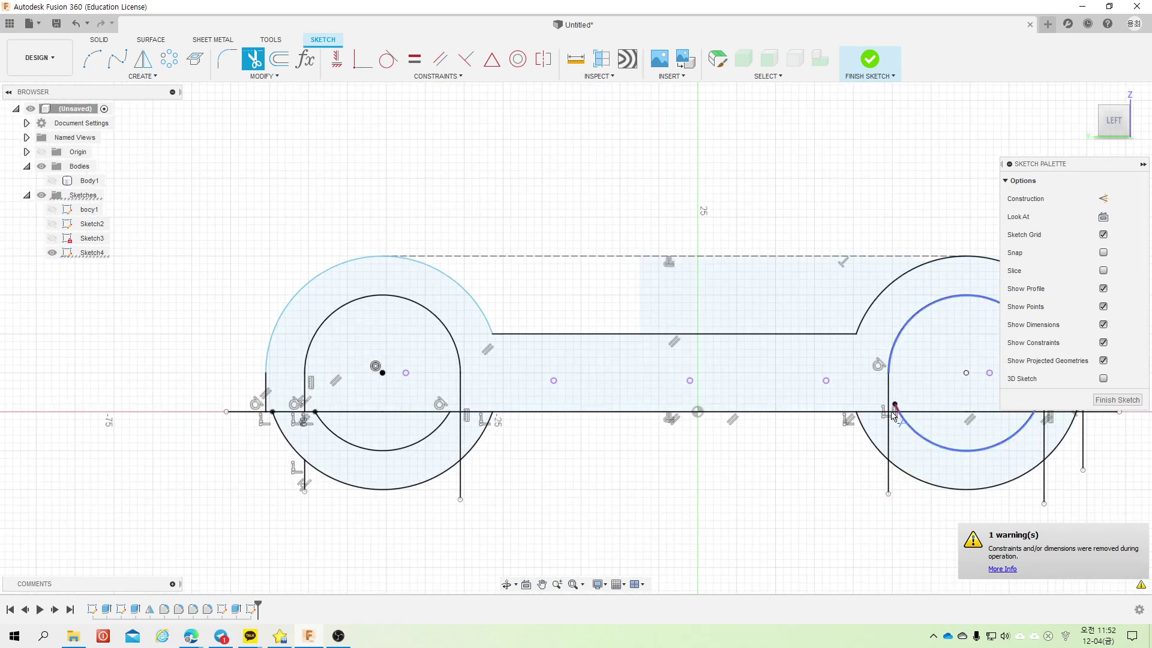
pyautogui.scroll(-2, 676, 430)
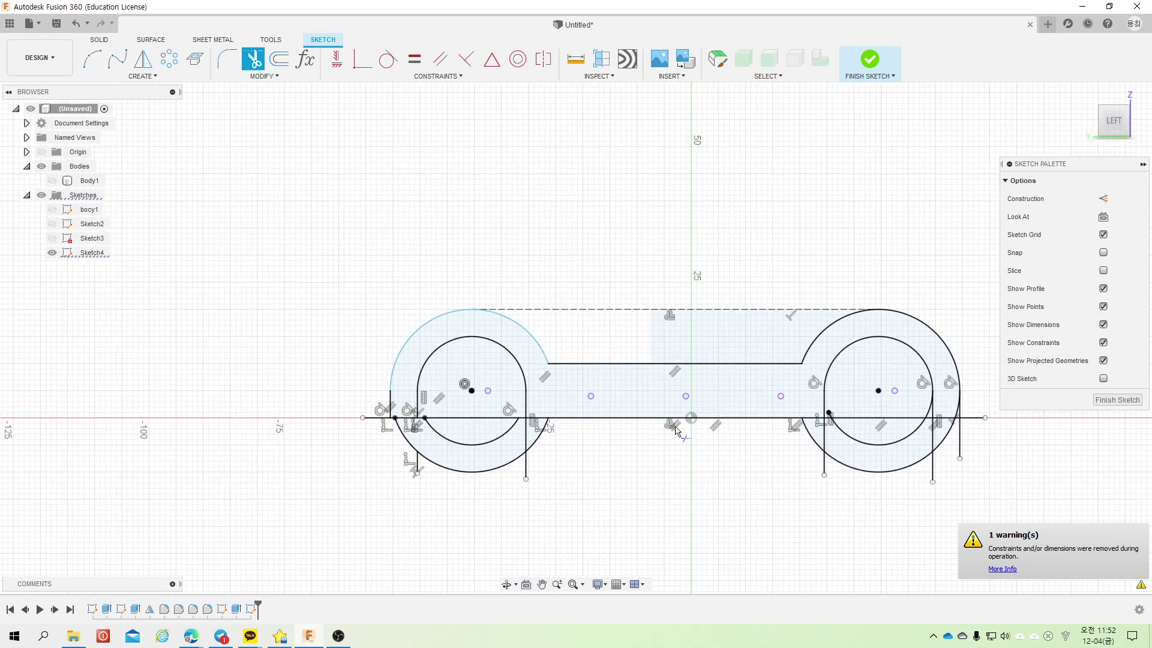
pyautogui.scroll(2, 956, 384)
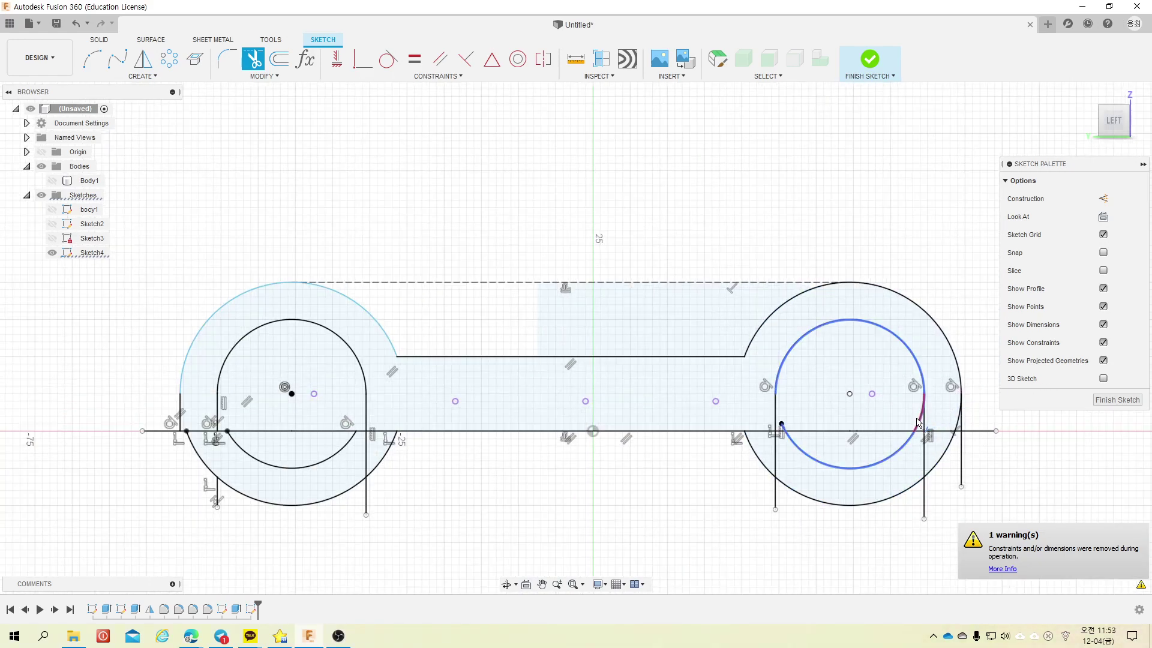
pyautogui.click(918, 420)
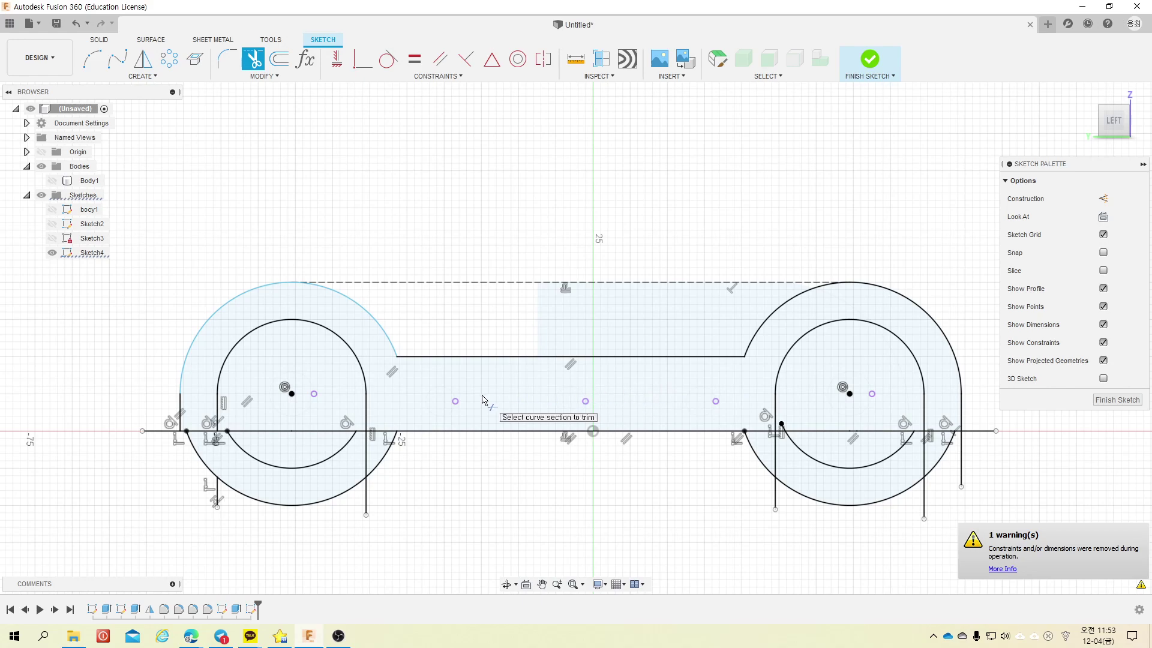
# Step: Finish the sketch and tilt the view to a 3D angle
pyautogui.click(866, 65)
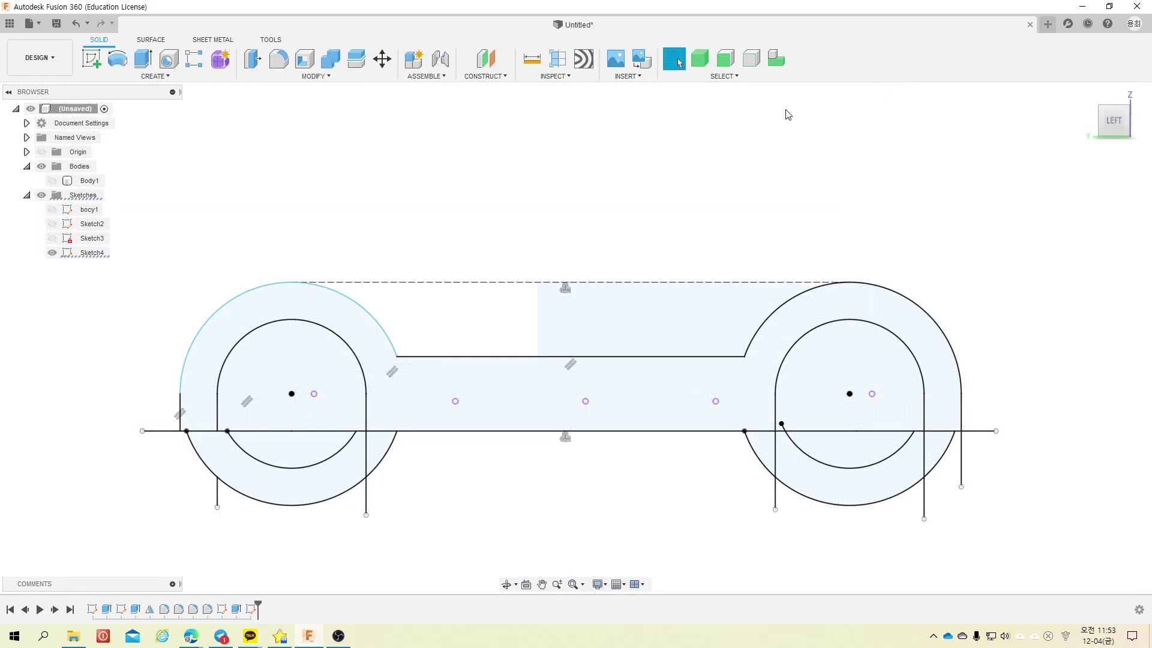
pyautogui.scroll(-2, 567, 258)
pyautogui.moveTo(567, 258)
pyautogui.keyDown('shift'); pyautogui.mouseDown(button='middle')
pyautogui.moveTo(523, 254)
pyautogui.moveTo(591, 251)
pyautogui.mouseUp(button='middle'); pyautogui.keyUp('shift')
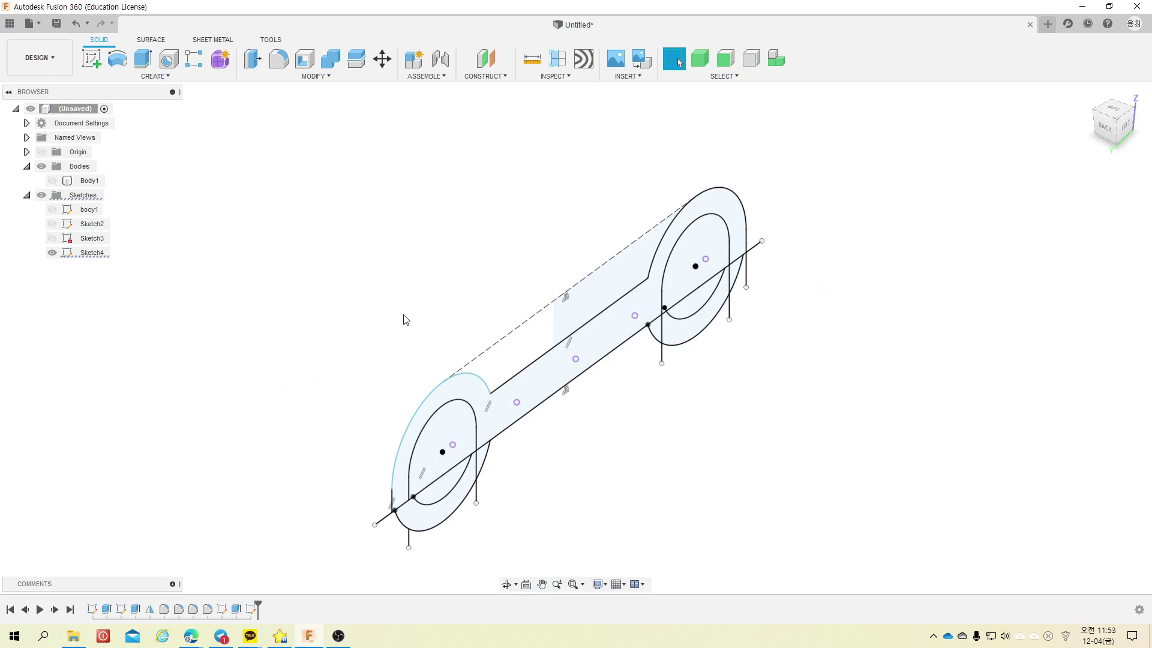
# Step: Start an extrusion and select all twelve car-body sketch profiles
pyautogui.click(144, 65)
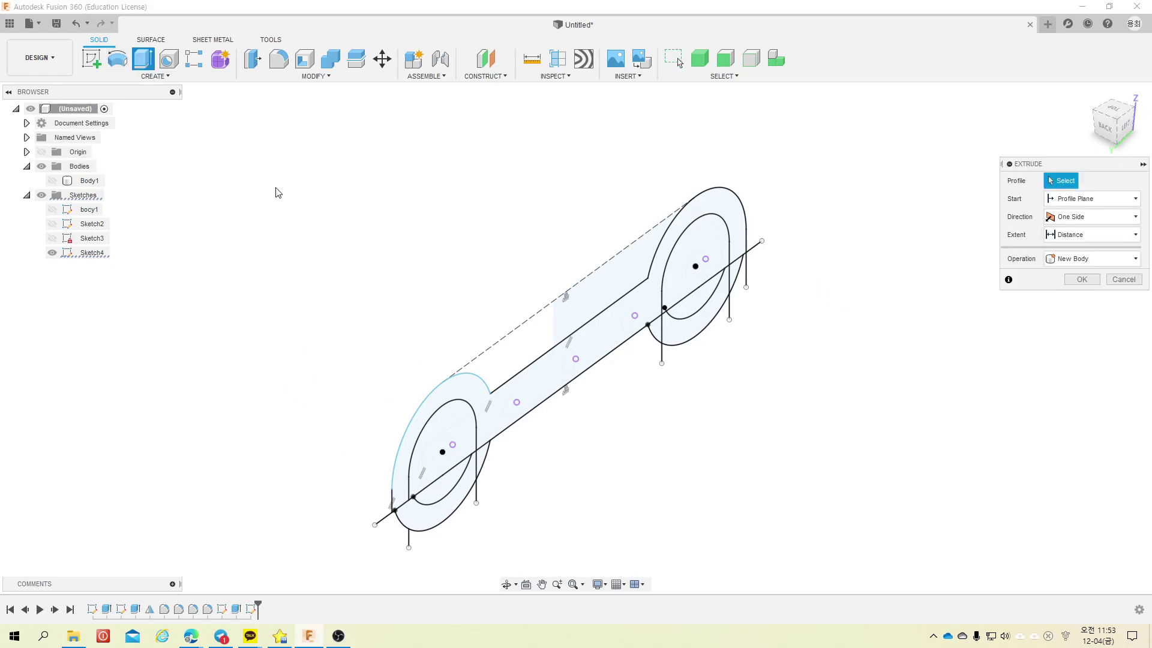
pyautogui.click(450, 393)
pyautogui.click(502, 419)
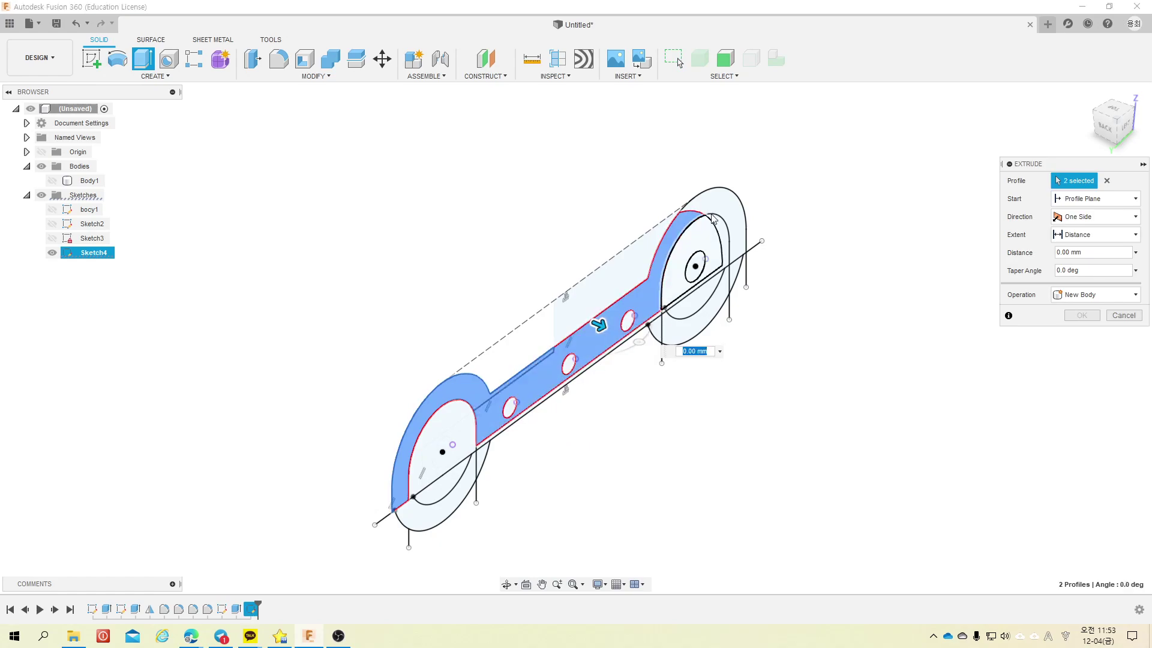
pyautogui.click(705, 238)
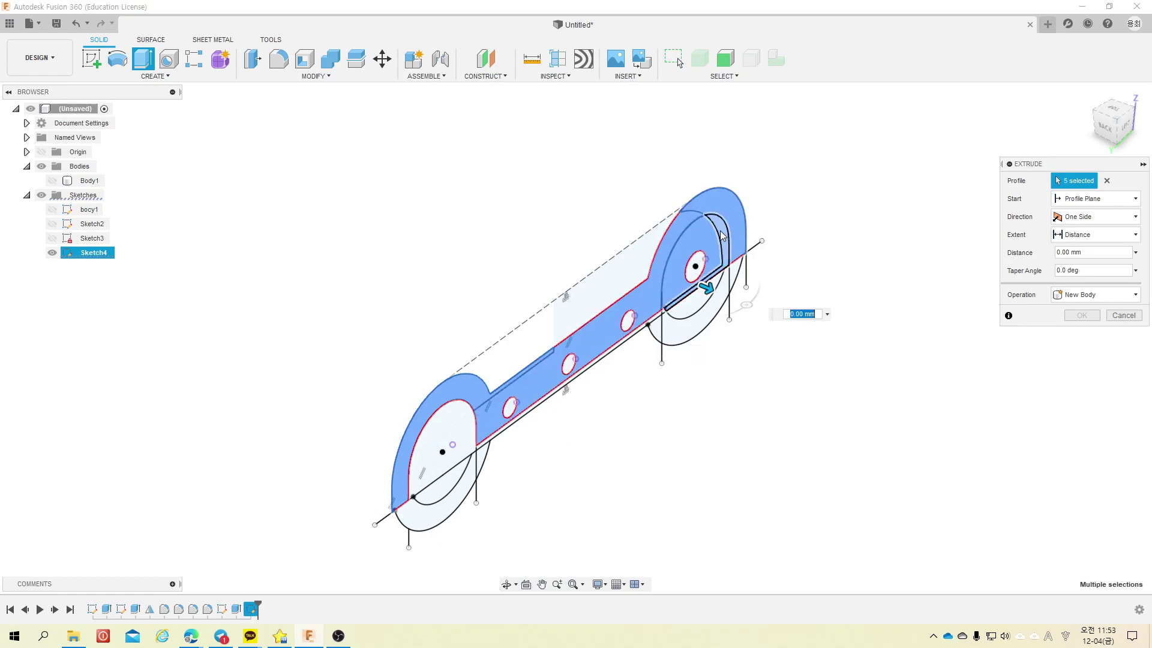
pyautogui.click(649, 326)
pyautogui.click(576, 384)
pyautogui.click(444, 462)
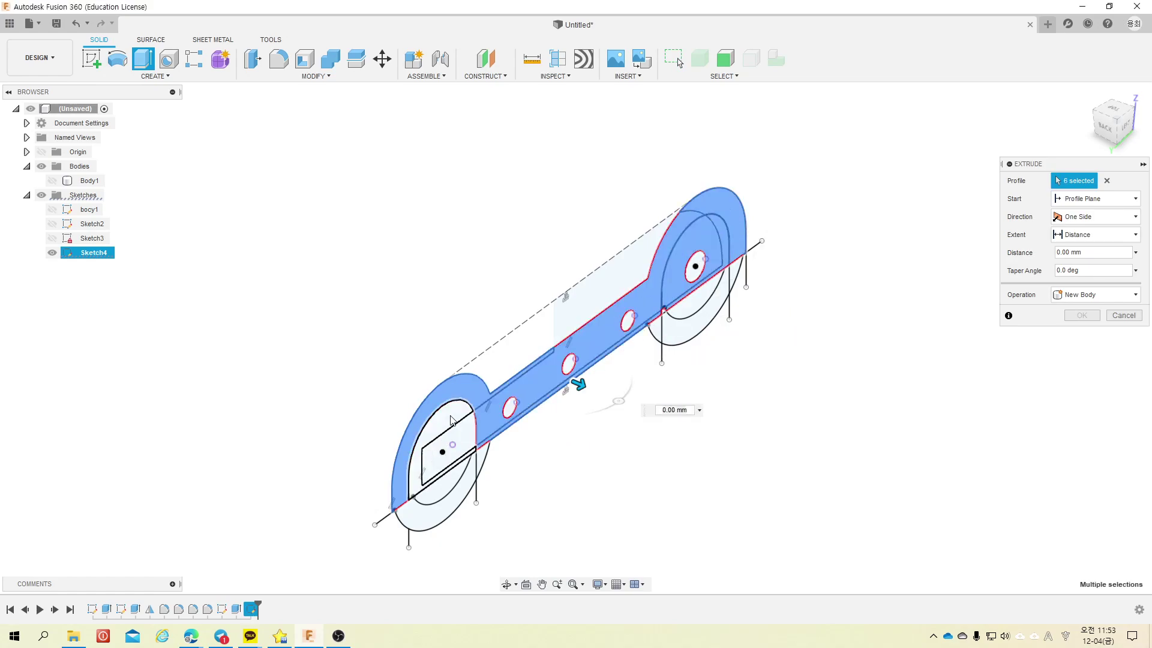
pyautogui.click(465, 432)
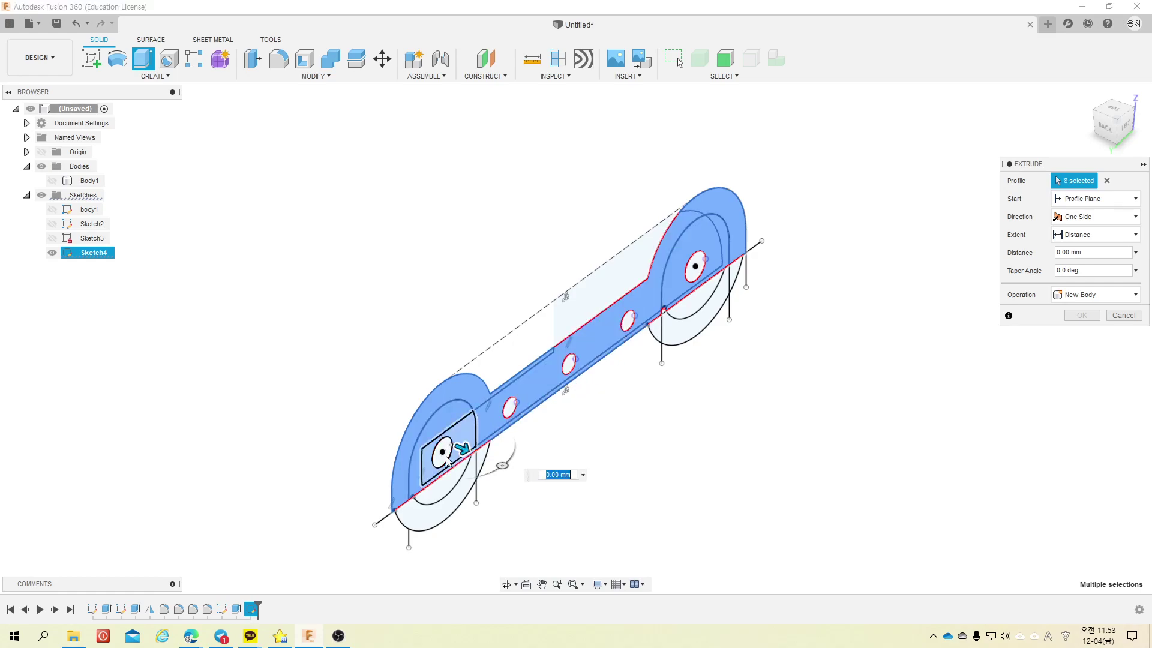
pyautogui.click(514, 416)
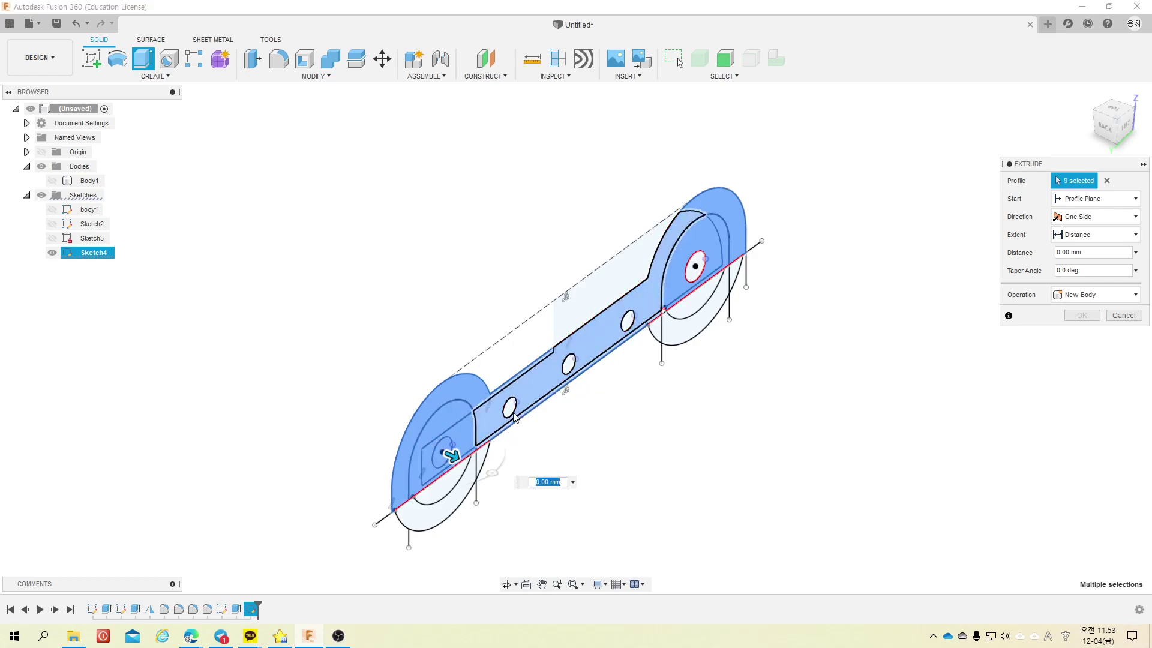
pyautogui.click(568, 363)
pyautogui.click(629, 329)
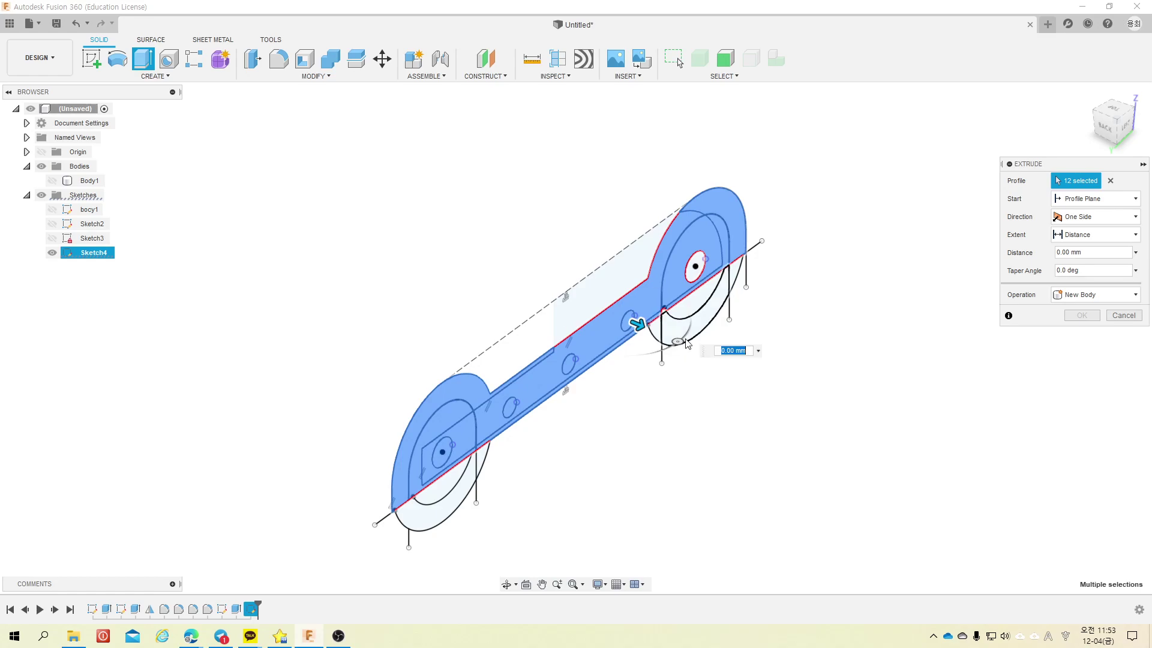
# Step: Extrude the selected profiles 15 mm as a new body, Body2
pyautogui.moveTo(637, 324); pyautogui.dragTo(687, 345)
pyautogui.click(1099, 253)
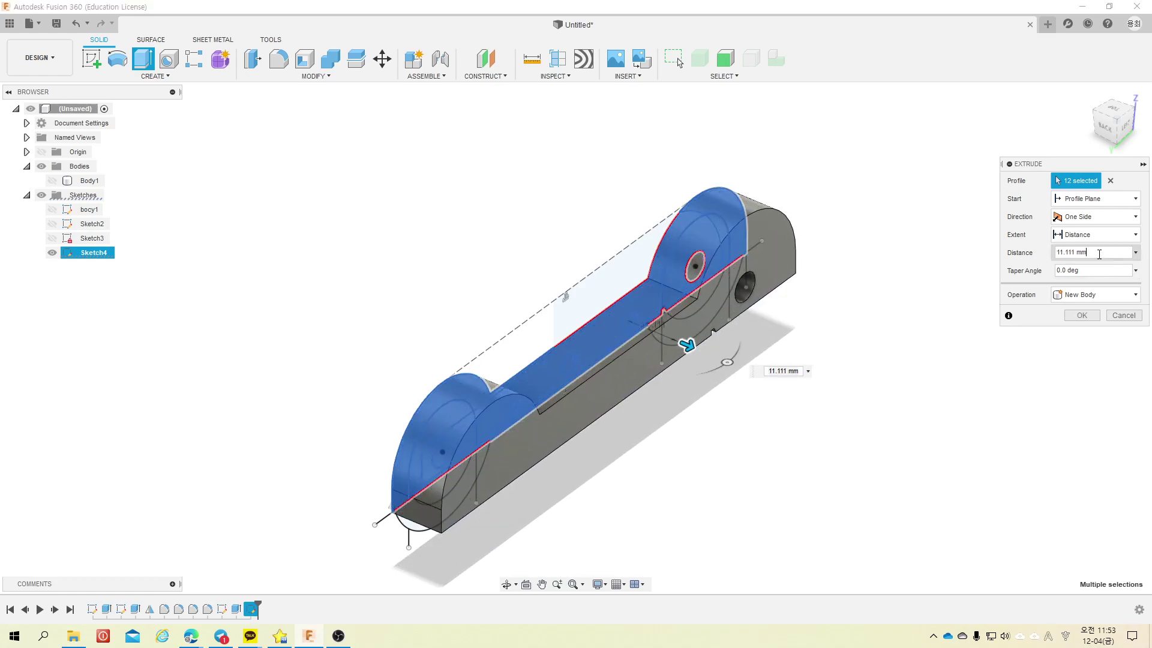
pyautogui.write('15')
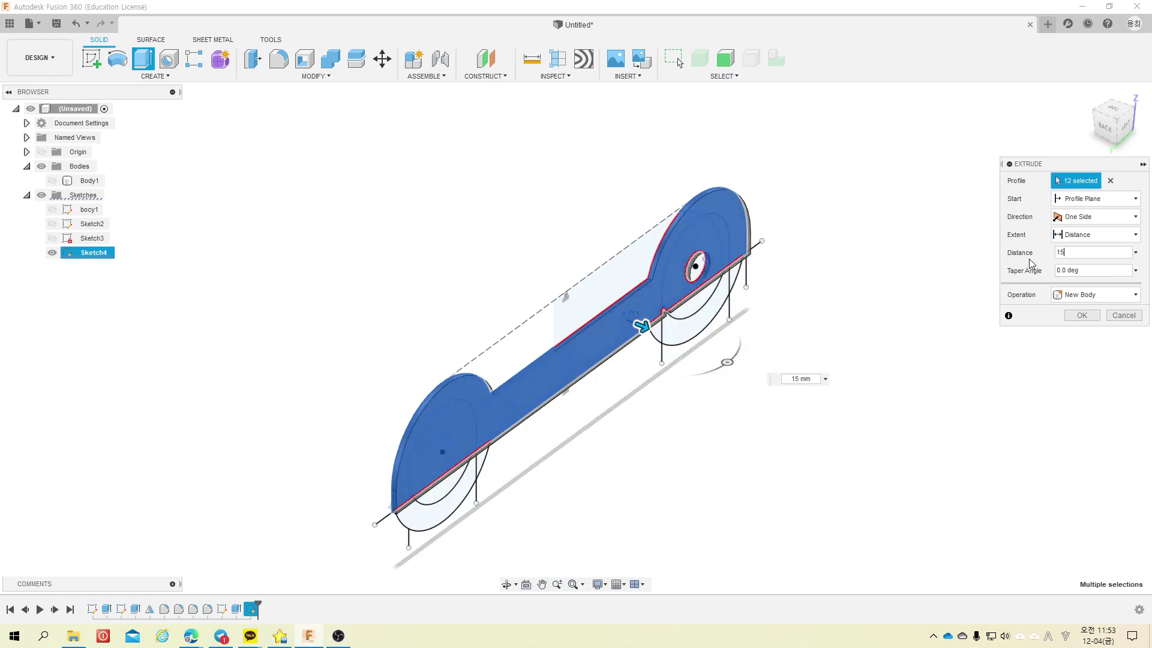
pyautogui.press('Return')
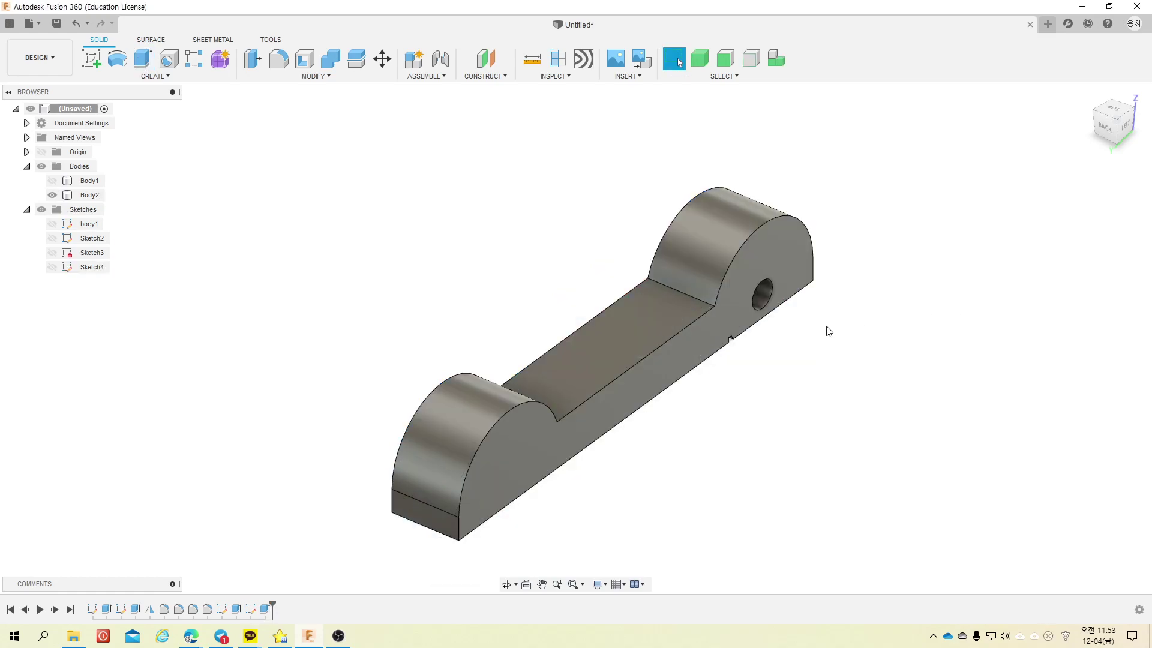
# Step: Undo the extrusion and delete the stray vertical line from Sketch4
pyautogui.hotkey('ctrl', 'z')
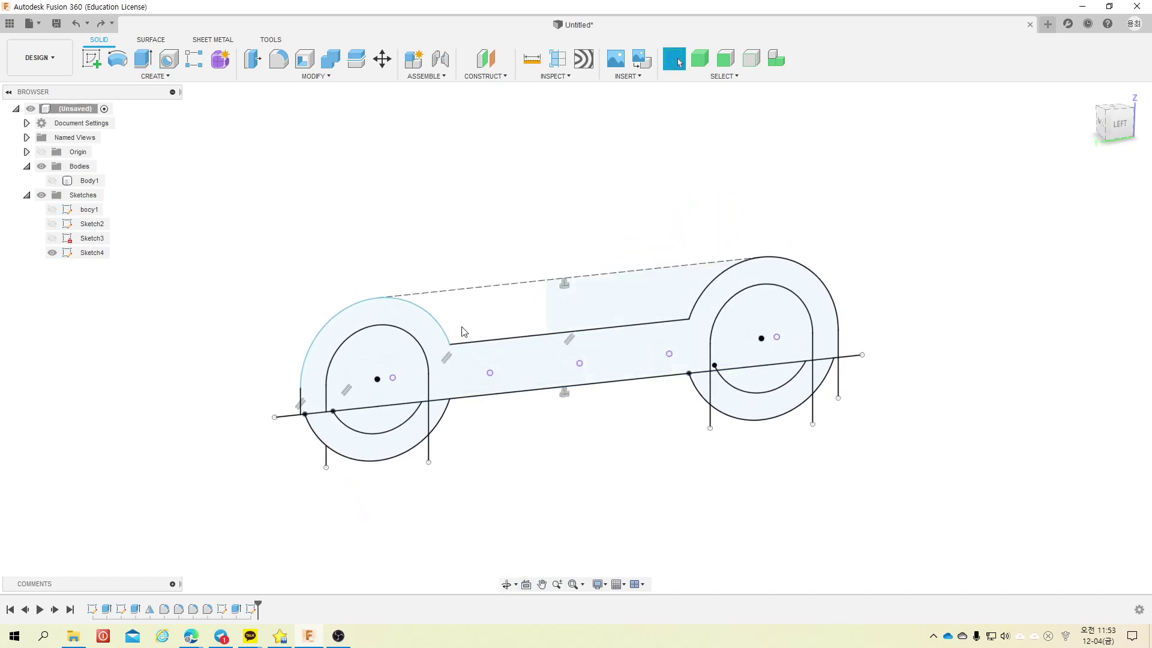
pyautogui.click(547, 307)
pyautogui.press('Delete')
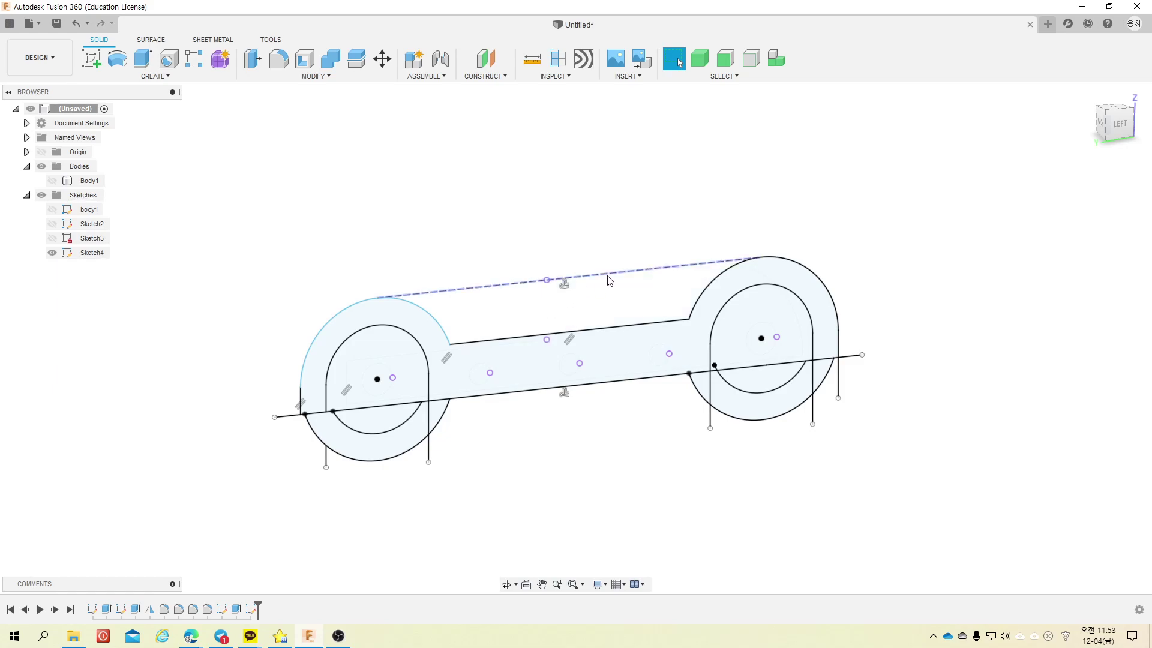
# Step: Delete the arm's base line, then undo and redo to check the small arm circles
pyautogui.click(470, 378)
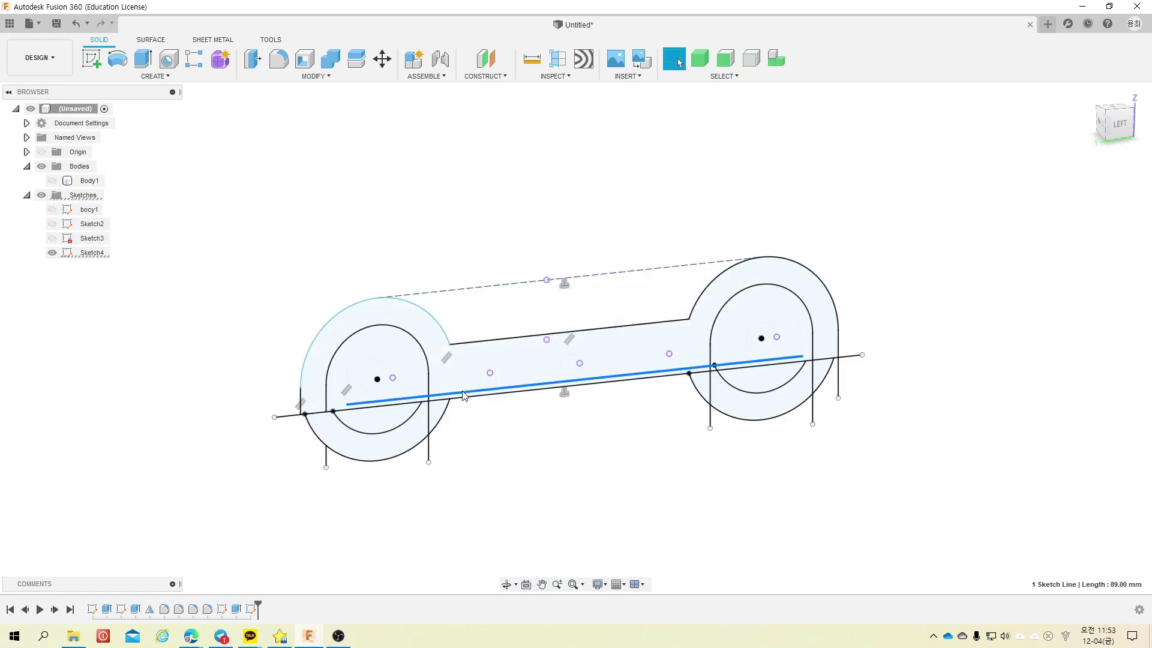
pyautogui.press('Delete')
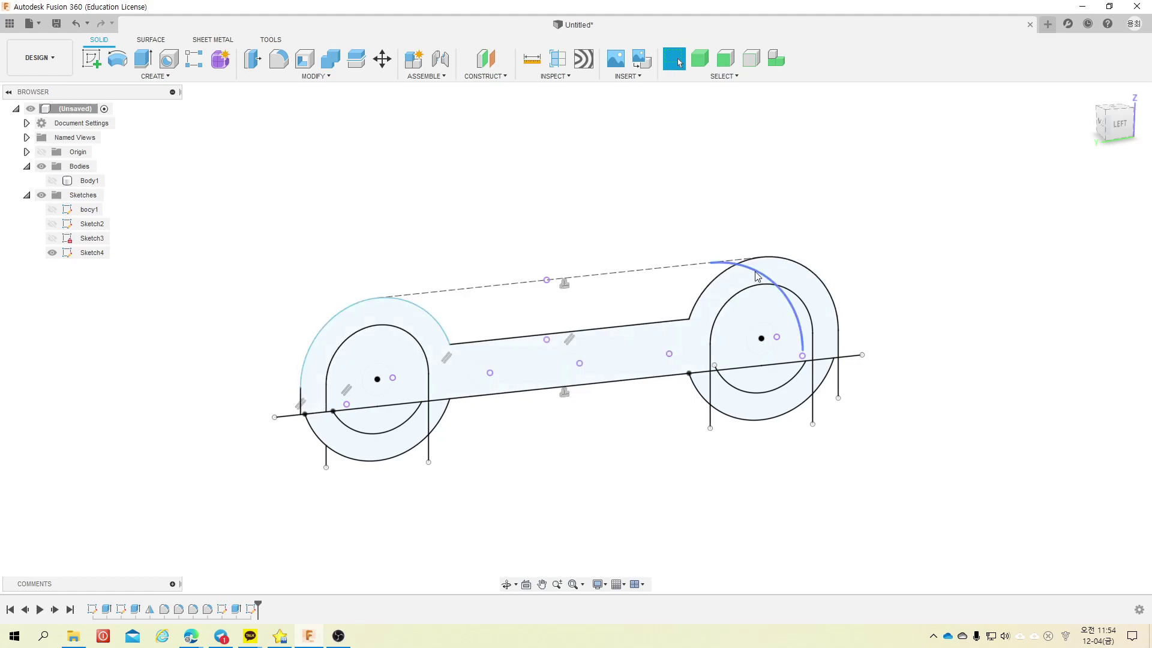
pyautogui.hotkey('ctrl', 'z')
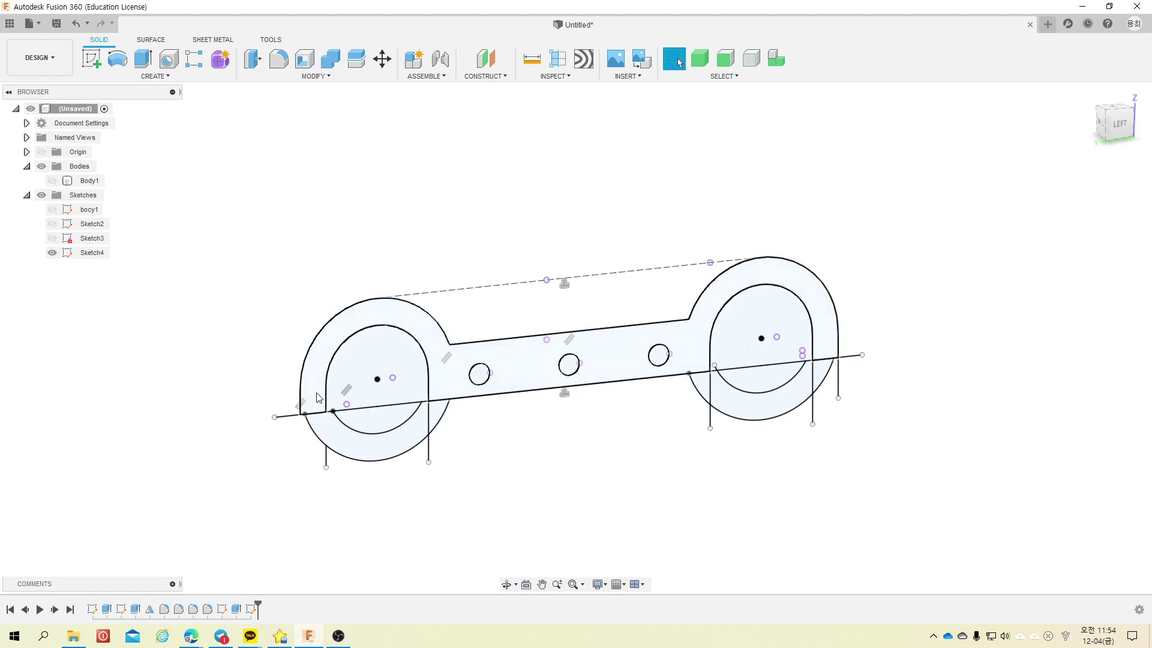
pyautogui.hotkey('ctrl', 'y')
pyautogui.hotkey('ctrl', 'z')
pyautogui.hotkey('ctrl', 'y')
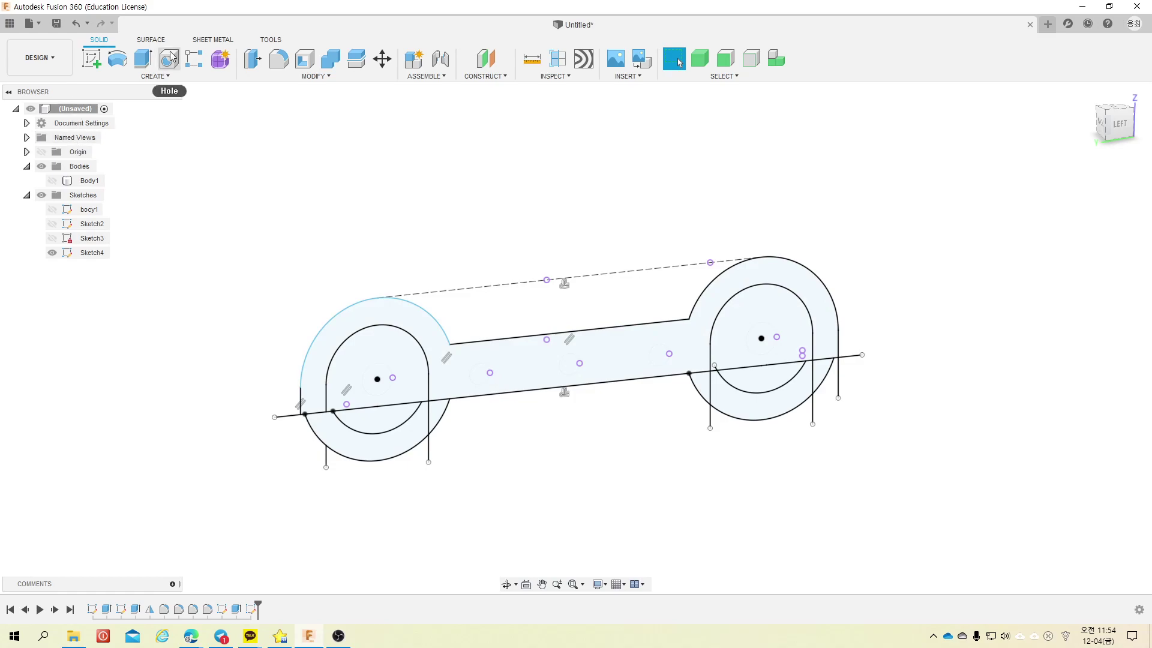
pyautogui.click(143, 58)
# Step: Select the link-arm, both wheel regions with centre circles, and the three arm-hole profiles
pyautogui.click(351, 315)
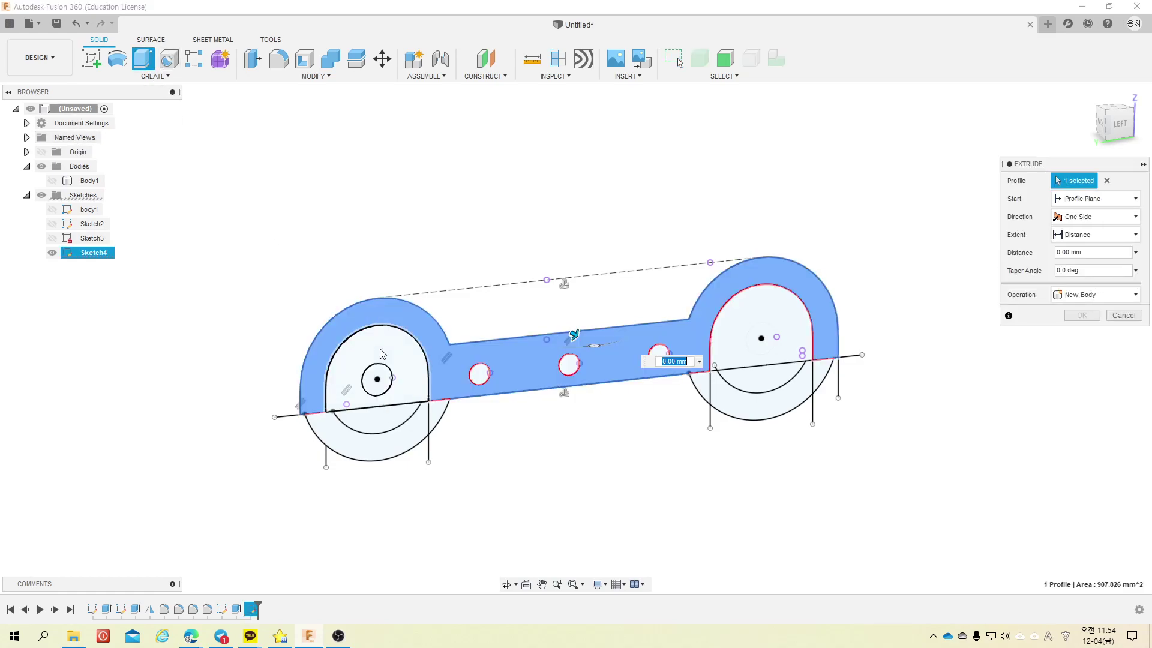
pyautogui.click(382, 354)
pyautogui.click(377, 380)
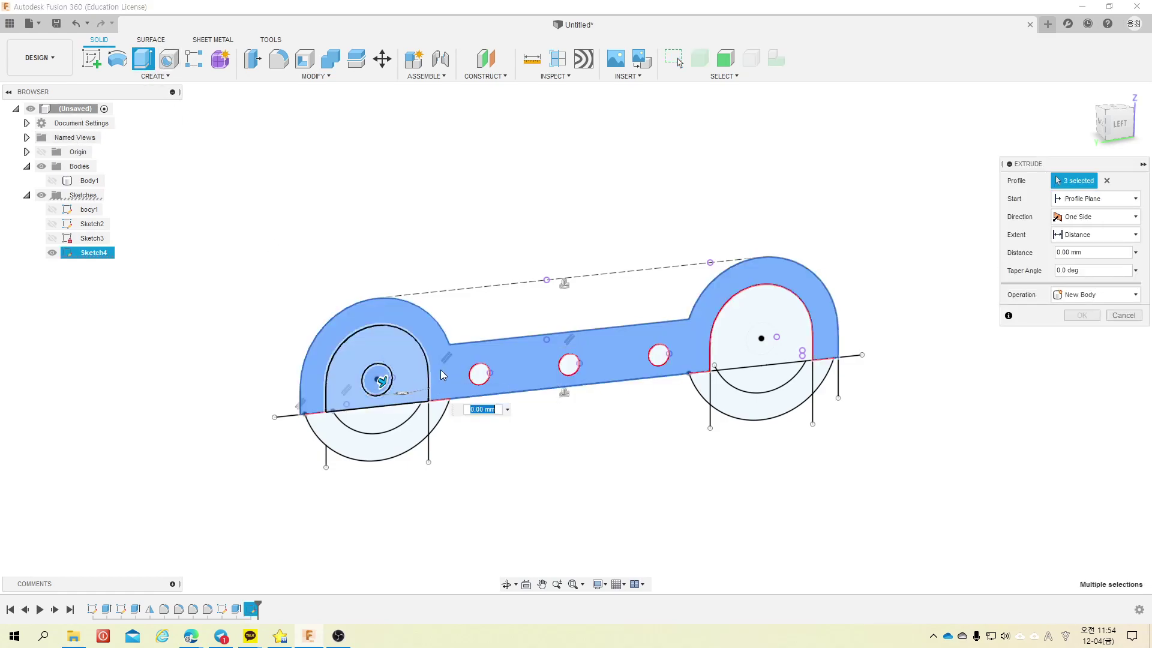
pyautogui.click(479, 374)
pyautogui.click(569, 364)
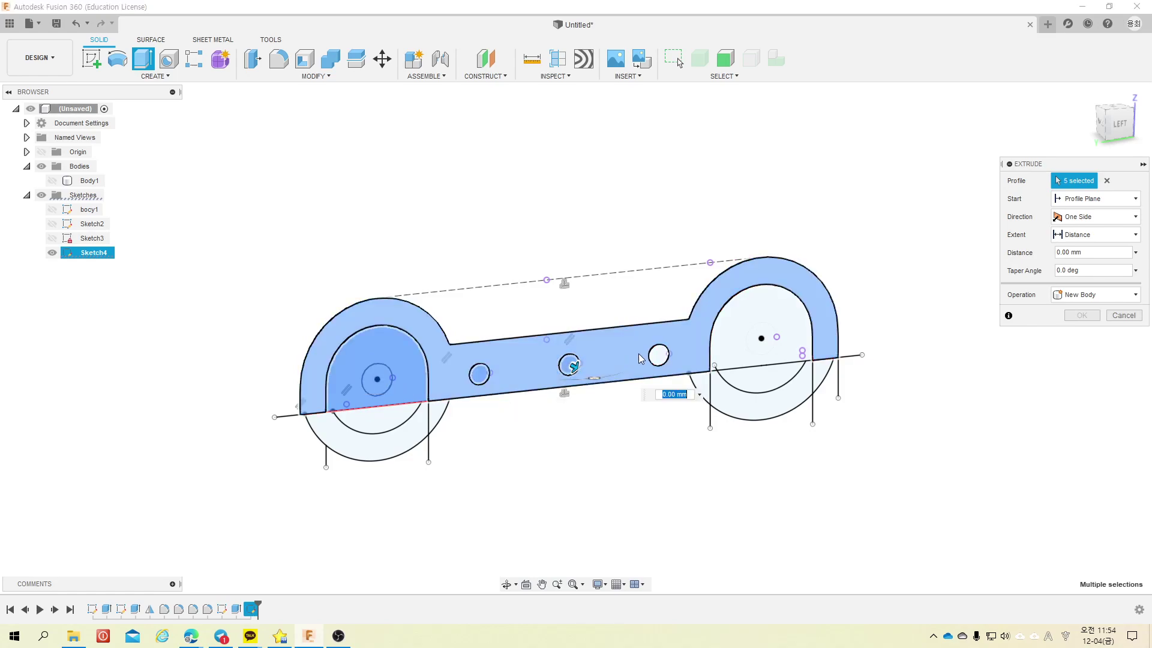
pyautogui.click(659, 356)
pyautogui.click(729, 327)
pyautogui.click(761, 340)
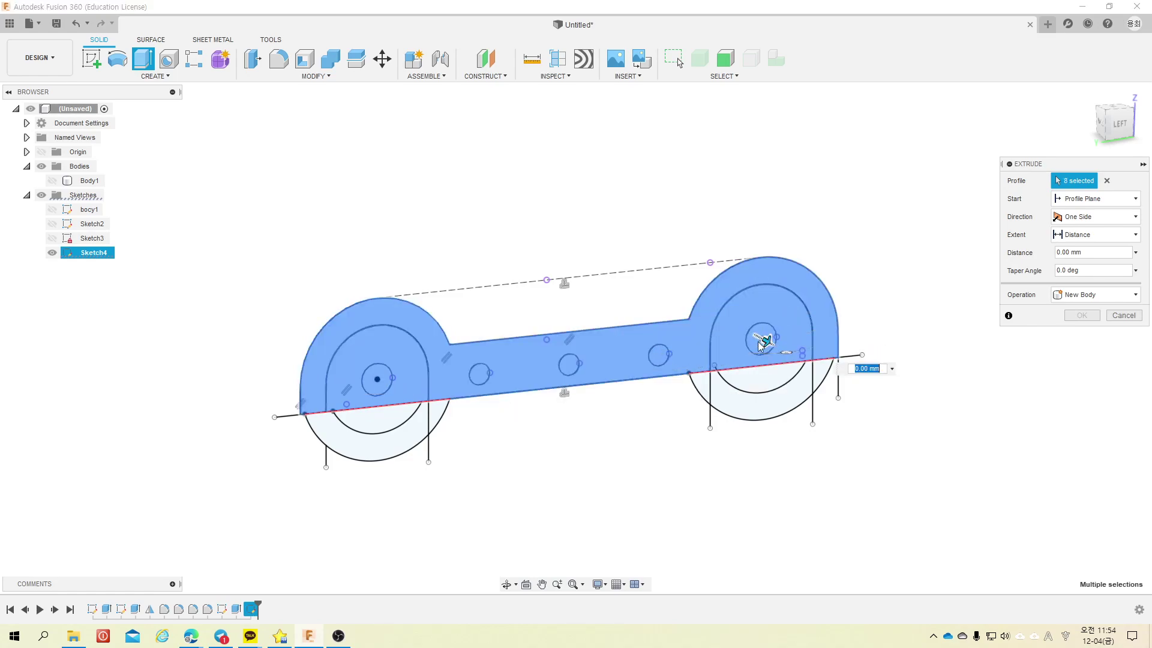
# Step: Extrude the selected profiles with distance 5 into a new body
pyautogui.keyDown('shift'); pyautogui.moveTo(761, 345); pyautogui.dragTo(800, 357, button='middle'); pyautogui.keyUp('shift')
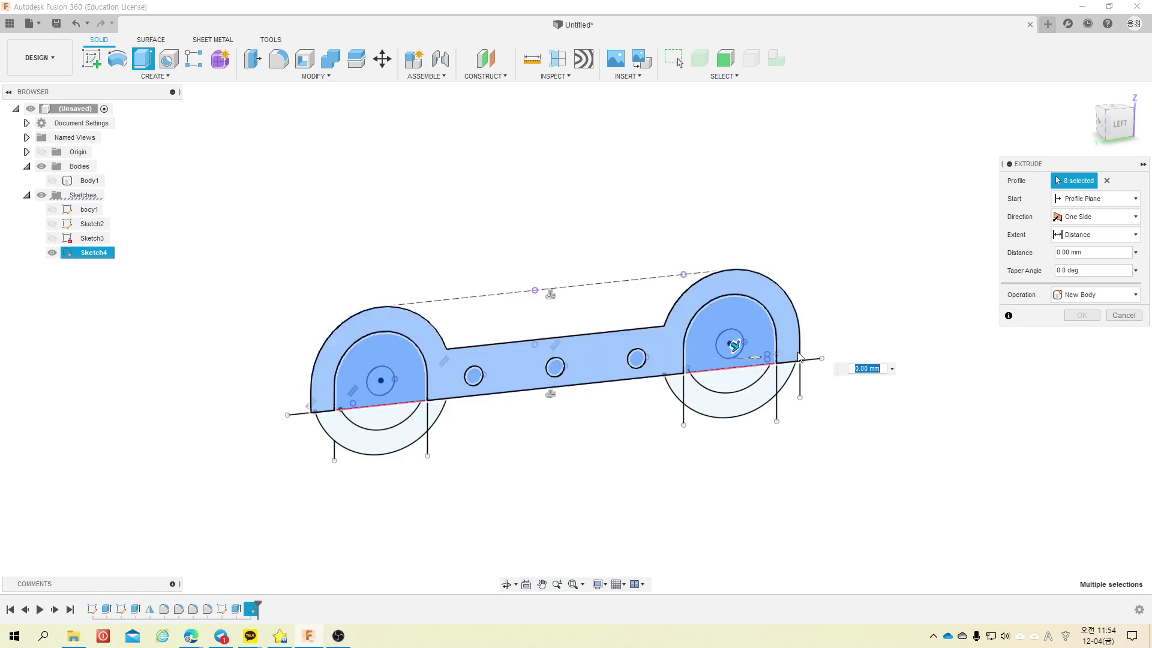
pyautogui.moveTo(734, 345); pyautogui.dragTo(846, 411)
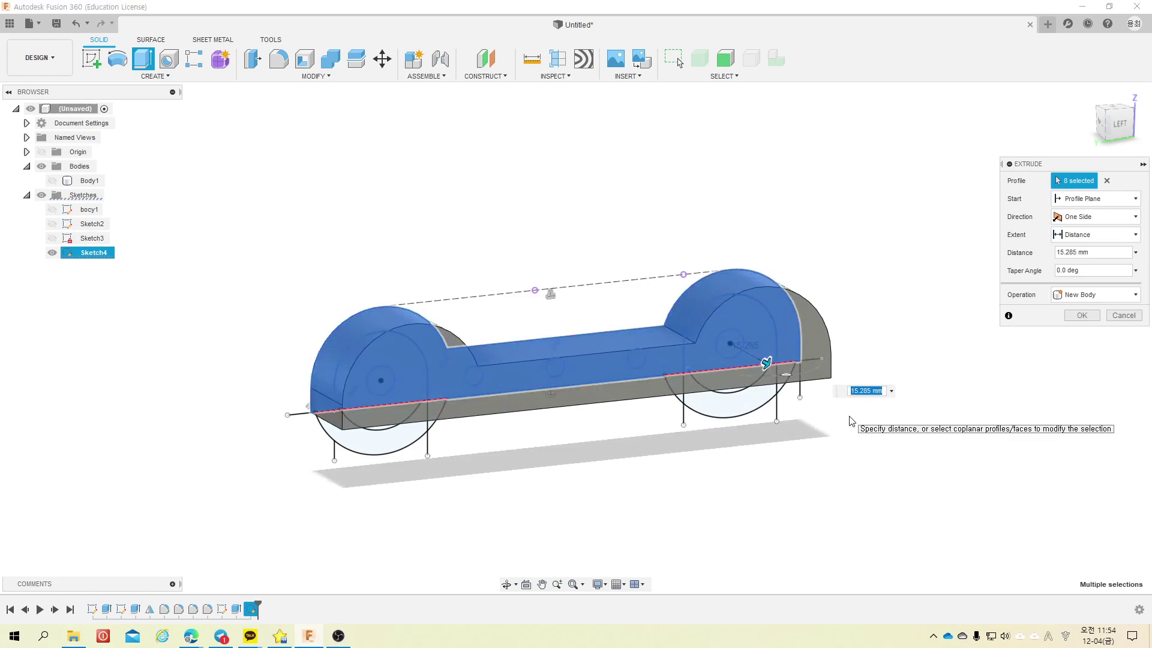
pyautogui.write('5')
pyautogui.press('Return')
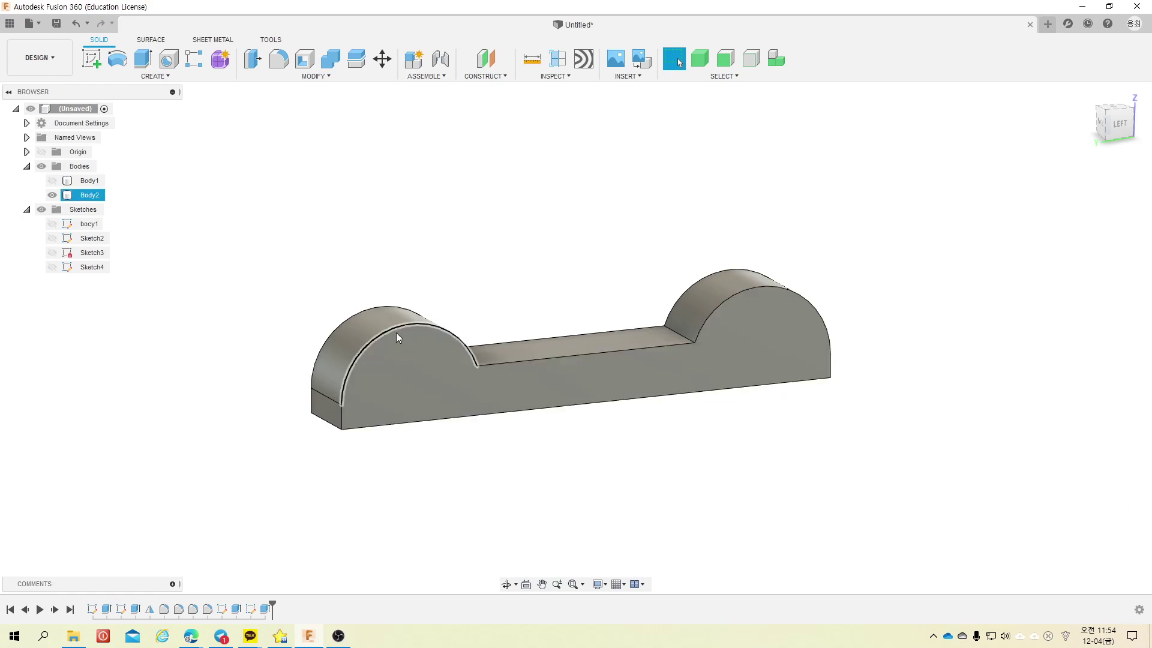
# Step: Show Sketch4 and select both wheel-arch profiles plus the small centre circle for extrusion
pyautogui.click(67, 269)
pyautogui.press('v')
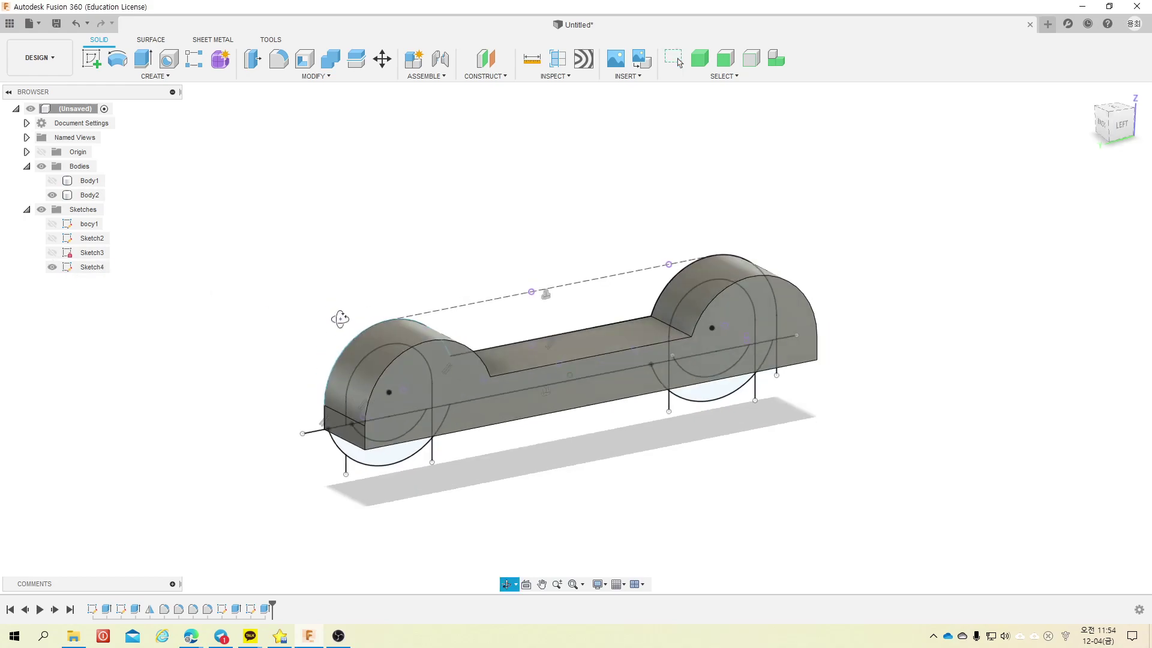
pyautogui.press('e')
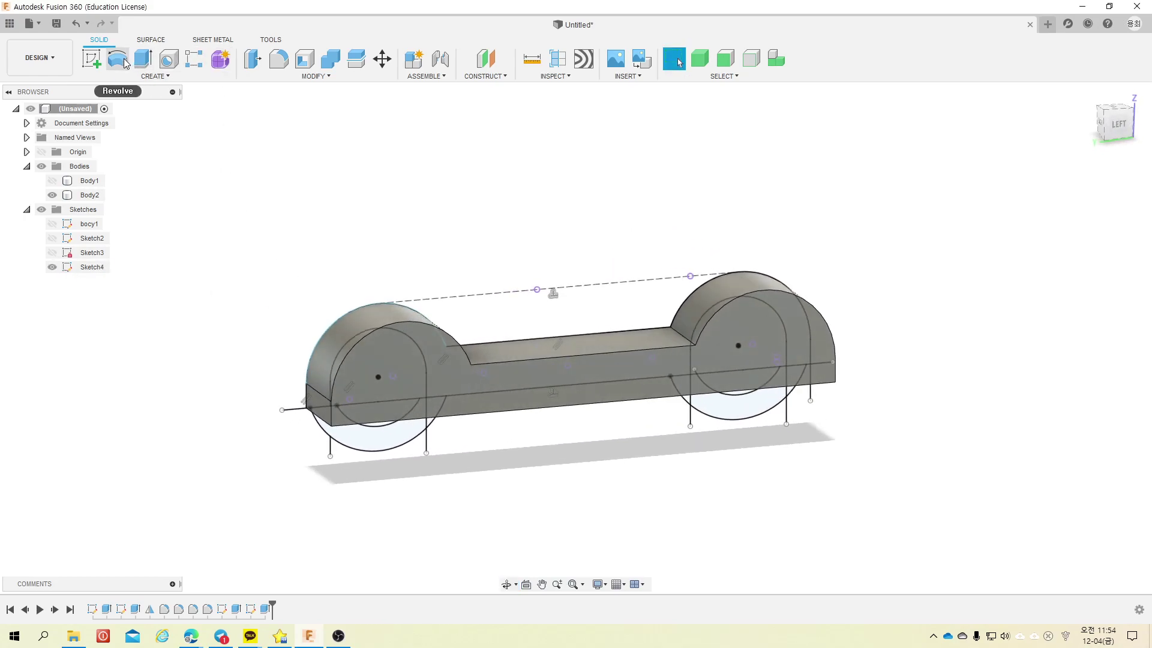
pyautogui.click(379, 366)
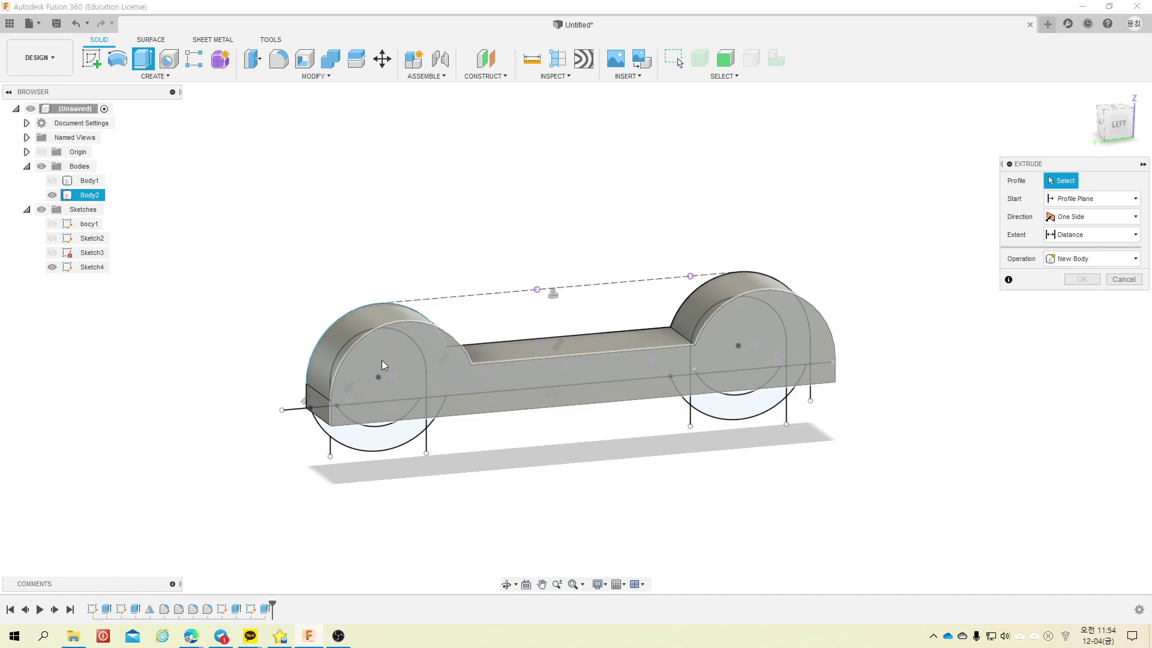
pyautogui.keyDown('shift'); pyautogui.moveTo(382, 365); pyautogui.dragTo(731, 386, button='middle'); pyautogui.keyUp('shift')
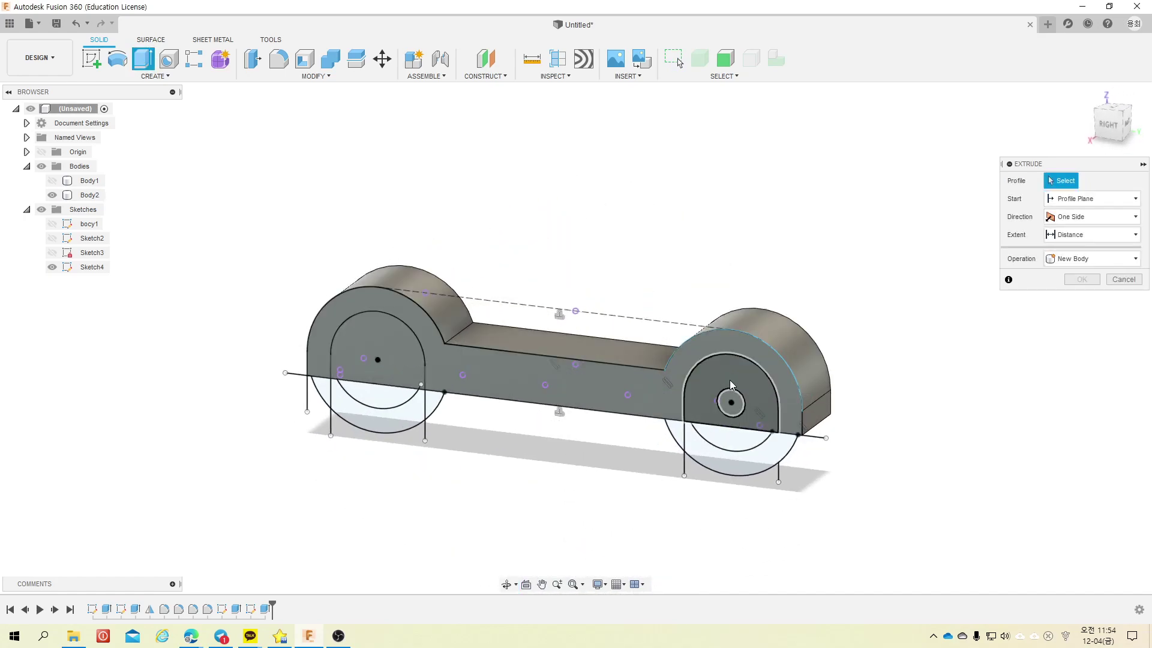
pyautogui.click(731, 386)
pyautogui.click(359, 336)
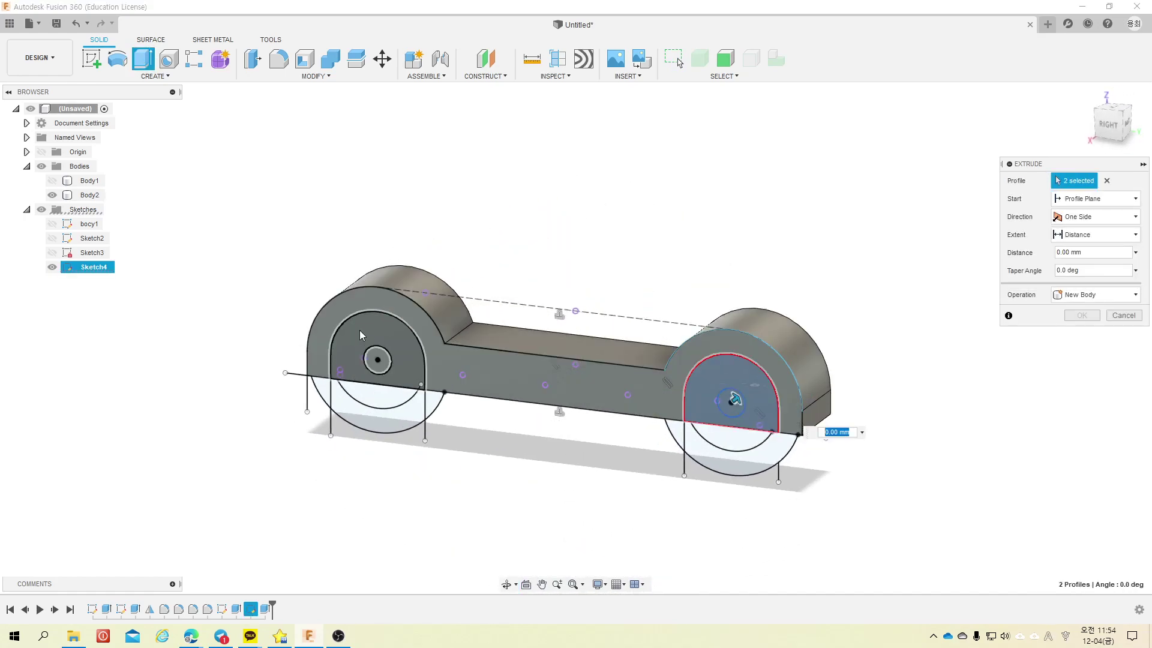
pyautogui.click(379, 366)
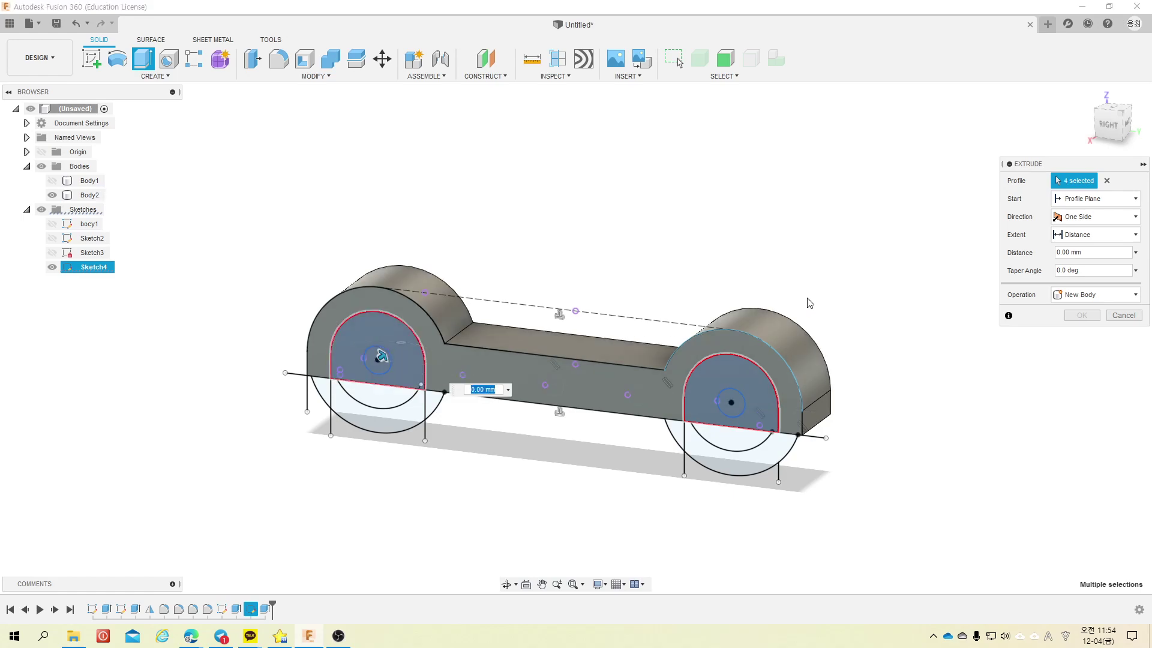
pyautogui.keyDown('shift'); pyautogui.moveTo(809, 303); pyautogui.dragTo(779, 303, button='middle'); pyautogui.keyUp('shift')
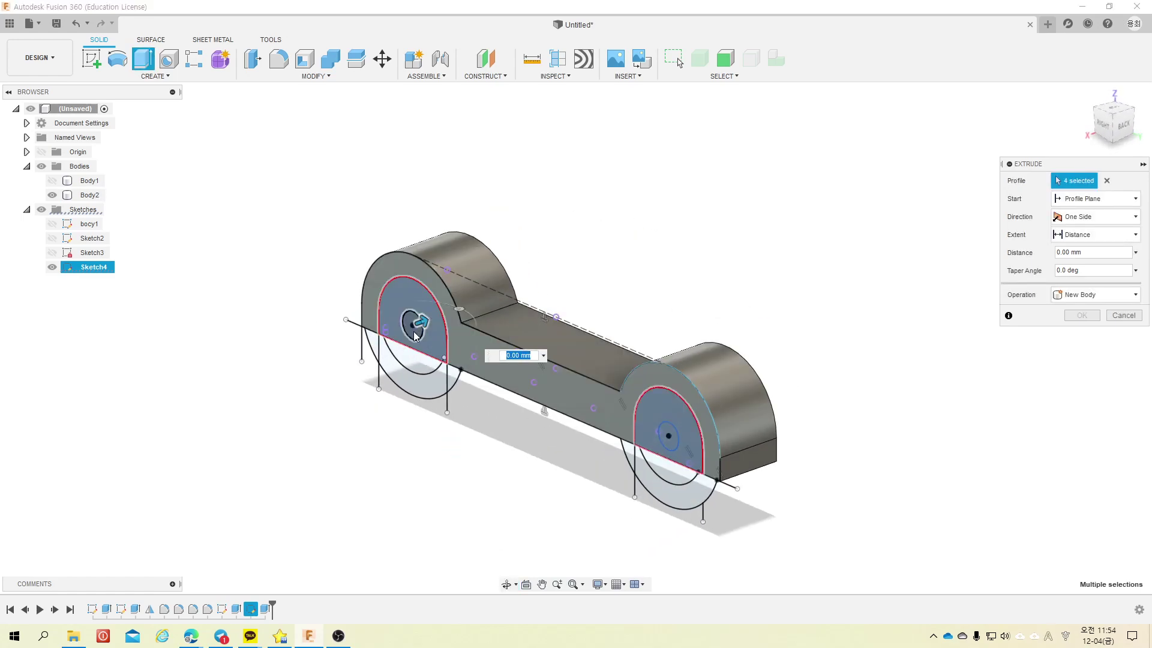
pyautogui.keyDown('shift'); pyautogui.moveTo(802, 326); pyautogui.dragTo(702, 315, button='middle'); pyautogui.keyUp('shift')
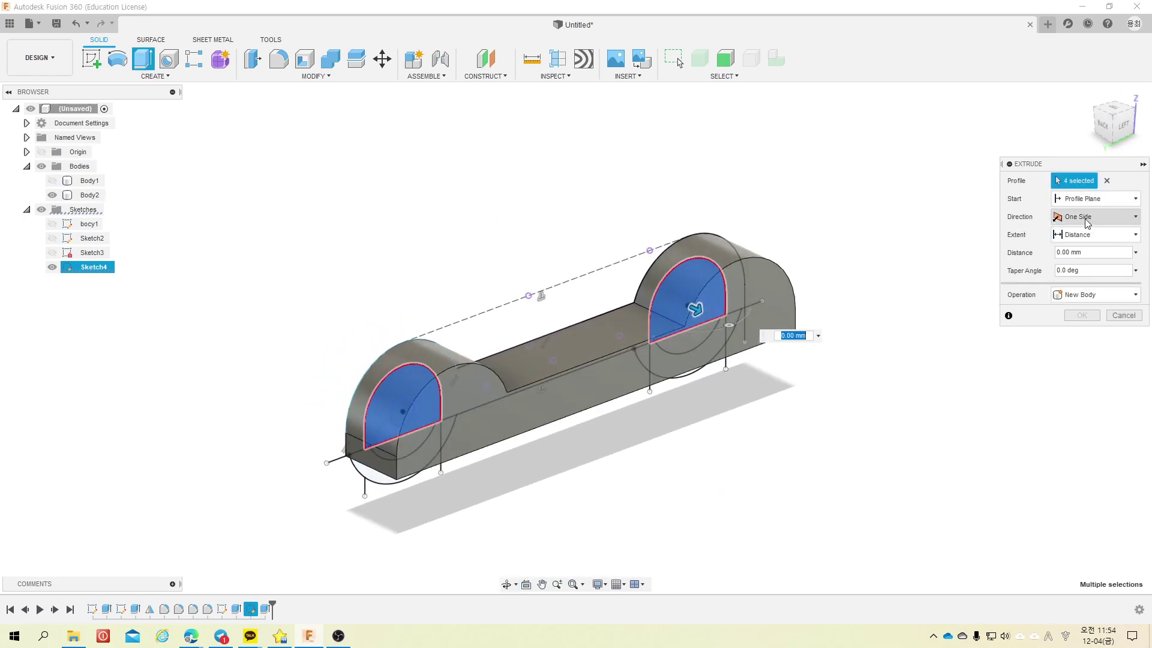
# Step: Start from a 5 mm offset plane and cut the wheel arches 26.979 mm deep
pyautogui.click(1087, 198)
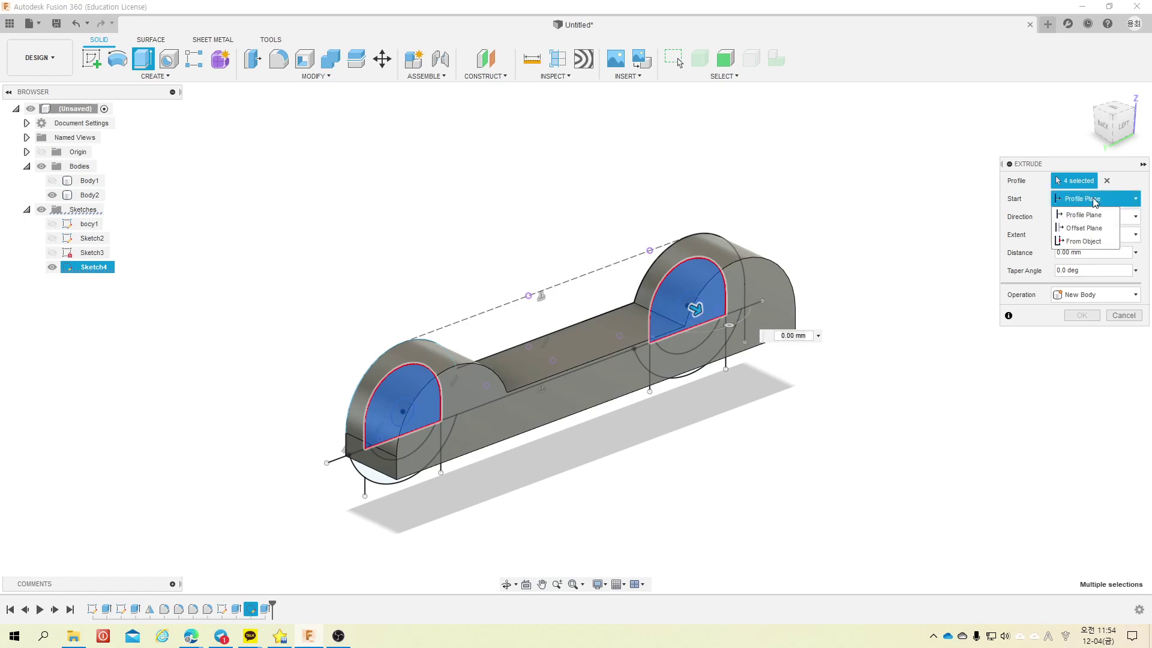
pyautogui.click(1092, 229)
pyautogui.write('5')
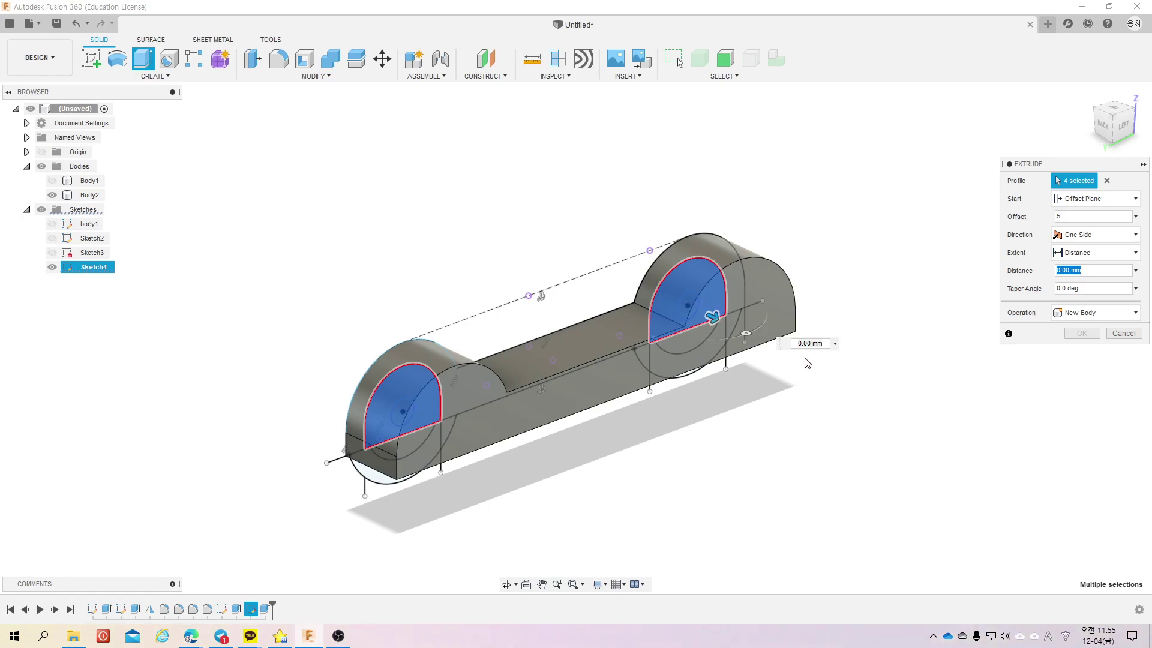
pyautogui.moveTo(712, 317); pyautogui.dragTo(803, 360)
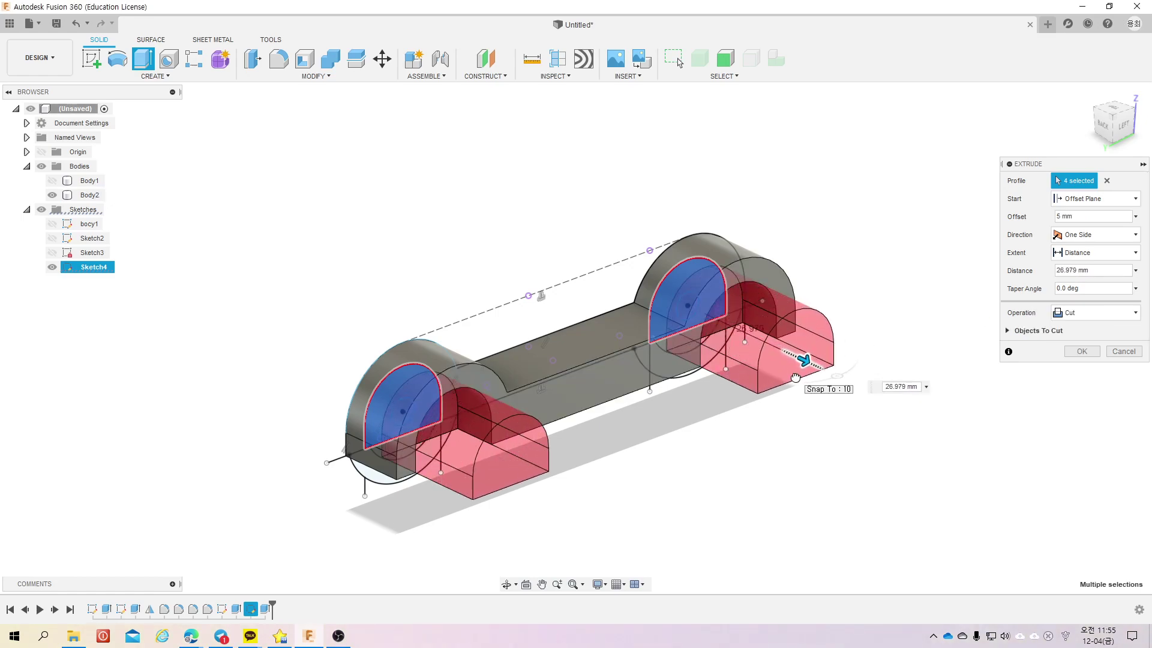
pyautogui.keyDown('shift'); pyautogui.moveTo(684, 454); pyautogui.dragTo(739, 428, button='middle'); pyautogui.keyUp('shift')
pyautogui.moveTo(732, 422)
pyautogui.mouseDown()
pyautogui.moveTo(720, 429)
pyautogui.moveTo(798, 345)
pyautogui.mouseUp()
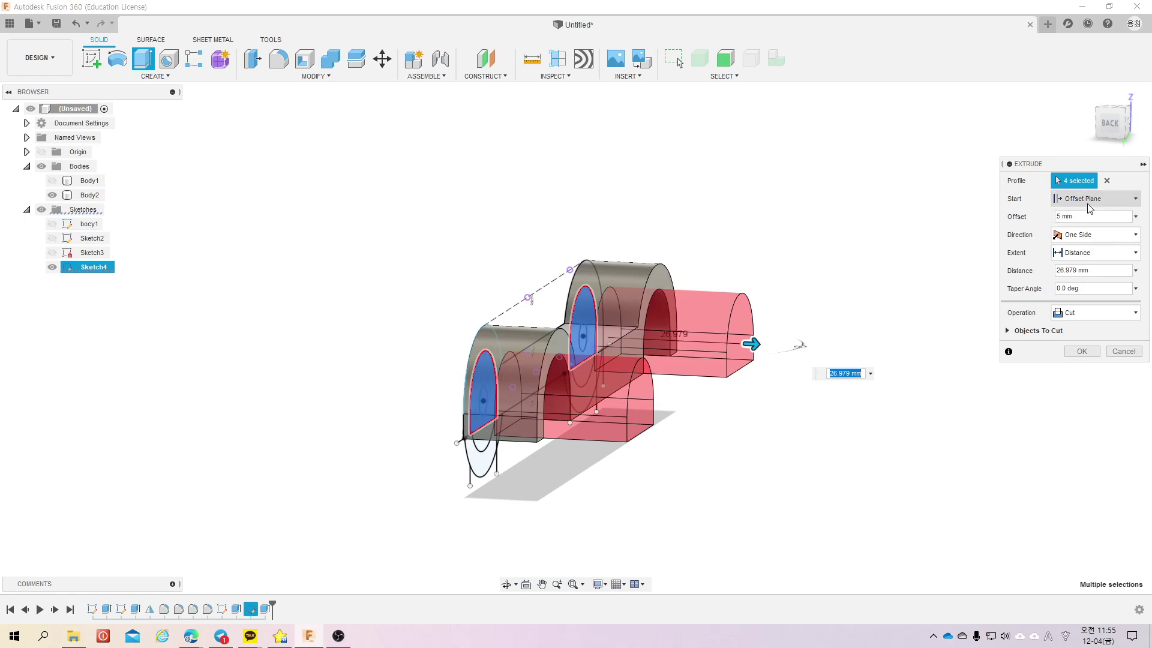
pyautogui.click(1103, 308)
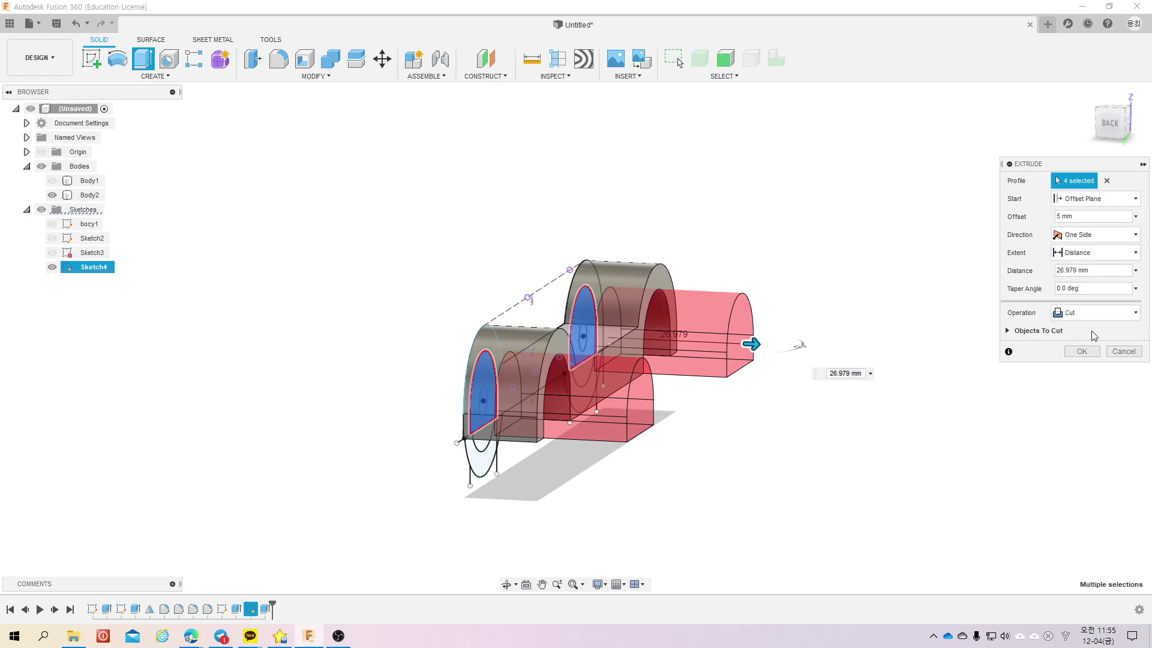
pyautogui.click(1083, 352)
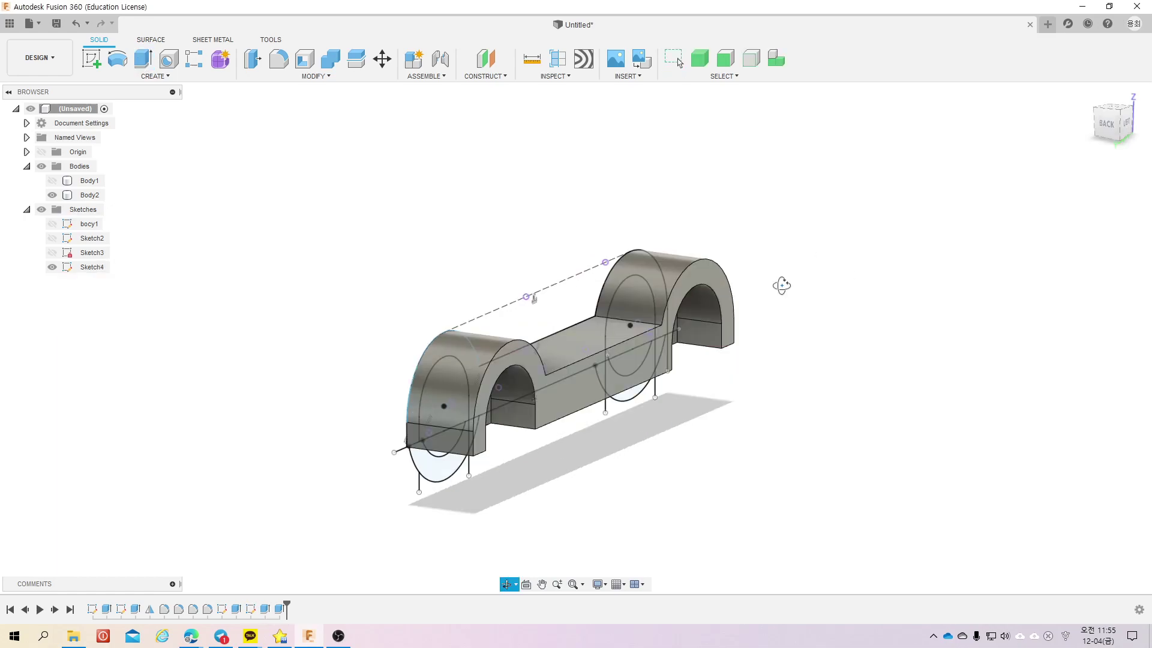
pyautogui.keyDown('shift'); pyautogui.moveTo(812, 306); pyautogui.dragTo(428, 256, button='middle'); pyautogui.keyUp('shift')
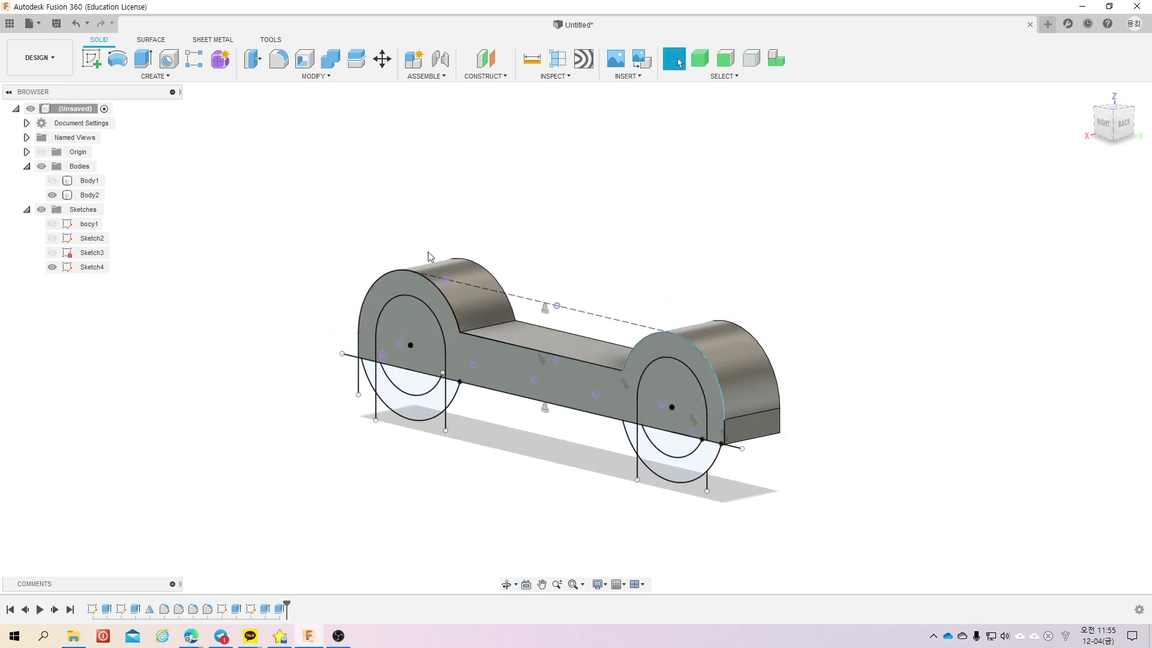
# Step: Cut 15.39 mm axle holes through both wheel centre circles
pyautogui.click(144, 60)
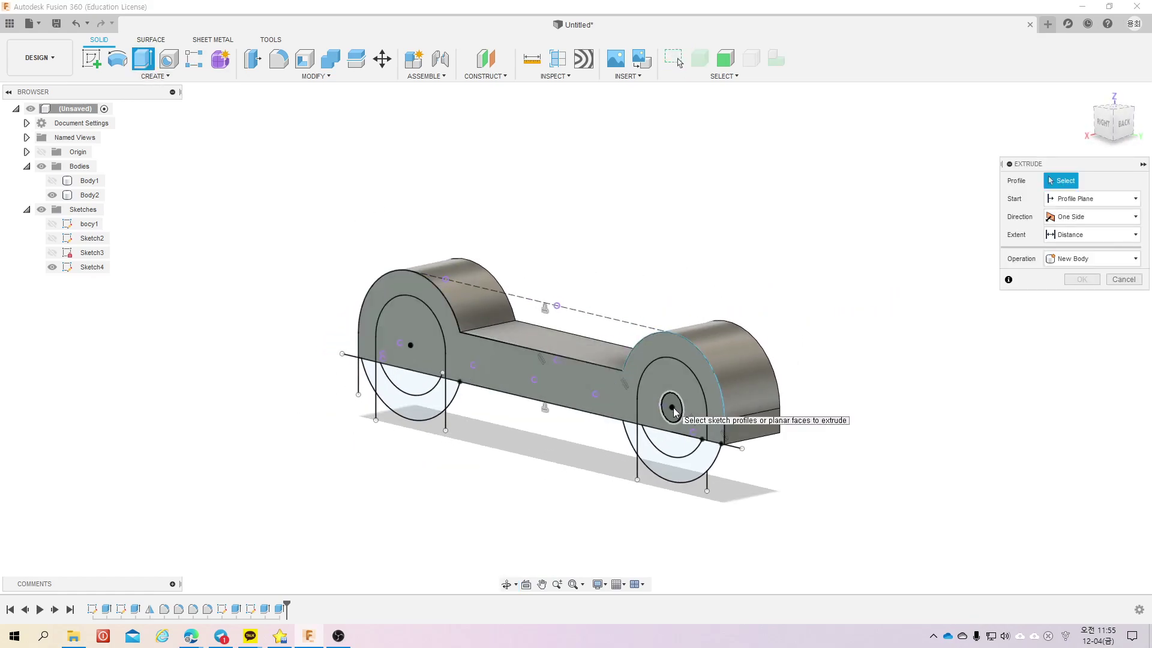
pyautogui.click(671, 408)
pyautogui.click(410, 345)
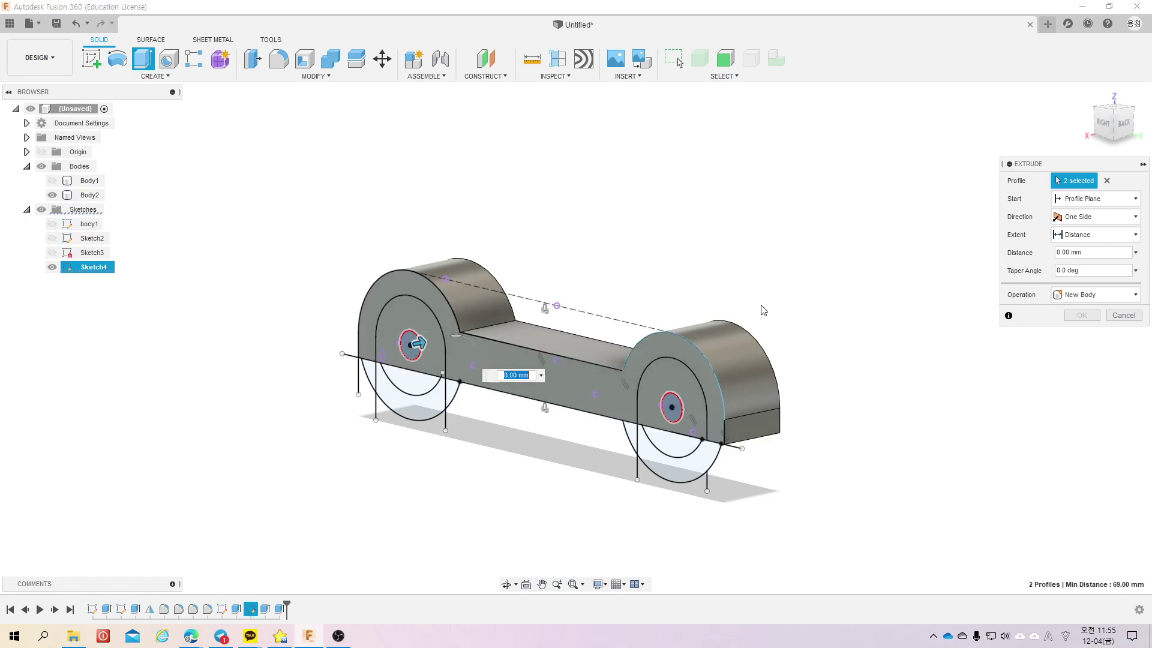
pyautogui.moveTo(418, 343); pyautogui.dragTo(495, 335)
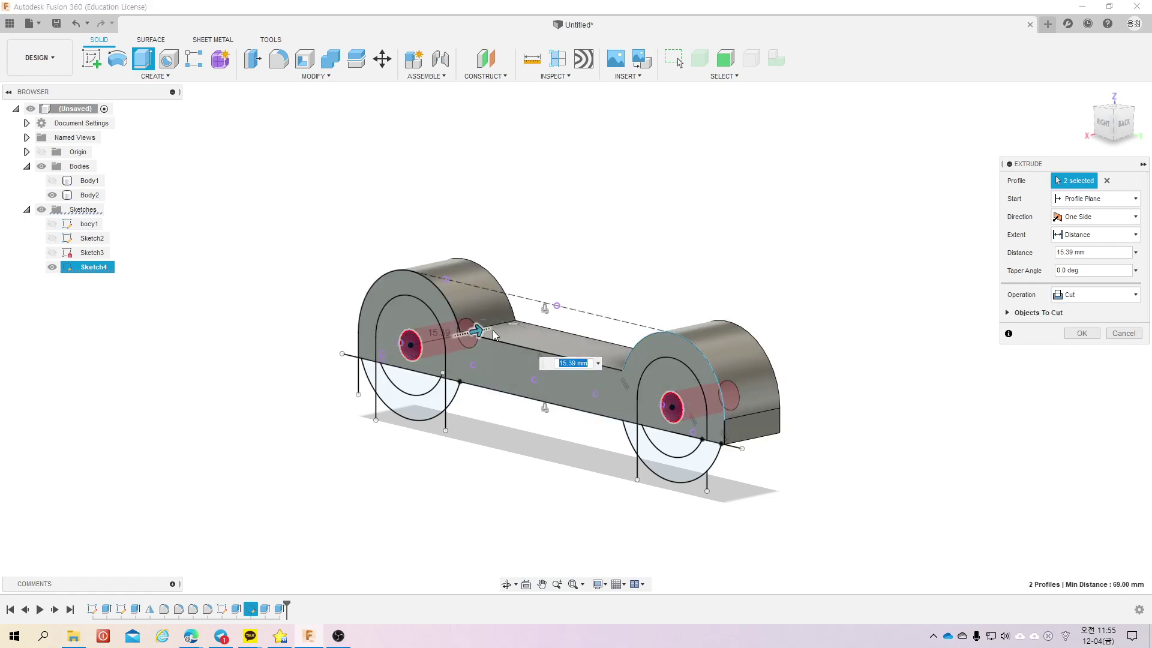
pyautogui.click(1082, 334)
pyautogui.moveTo(918, 330)
pyautogui.keyDown('shift'); pyautogui.mouseDown(button='middle')
pyautogui.moveTo(813, 329)
pyautogui.moveTo(900, 328)
pyautogui.mouseUp(button='middle'); pyautogui.keyUp('shift')
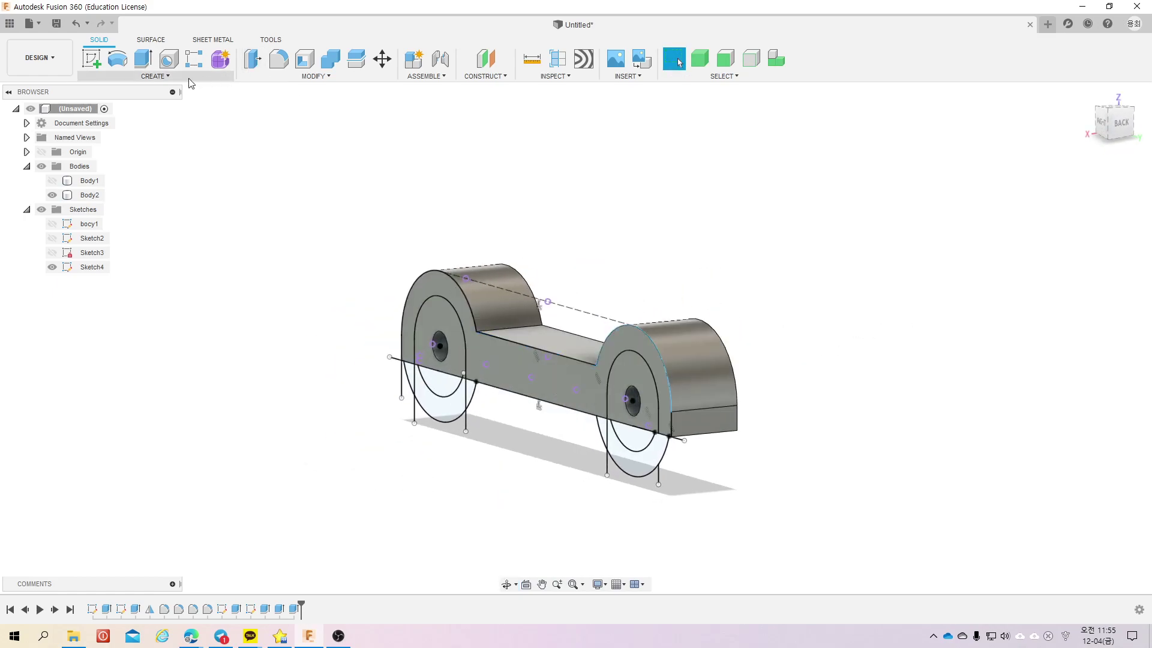
# Step: Cut the side circles 2.9 mm into the body, then hide Sketch4
pyautogui.click(143, 58)
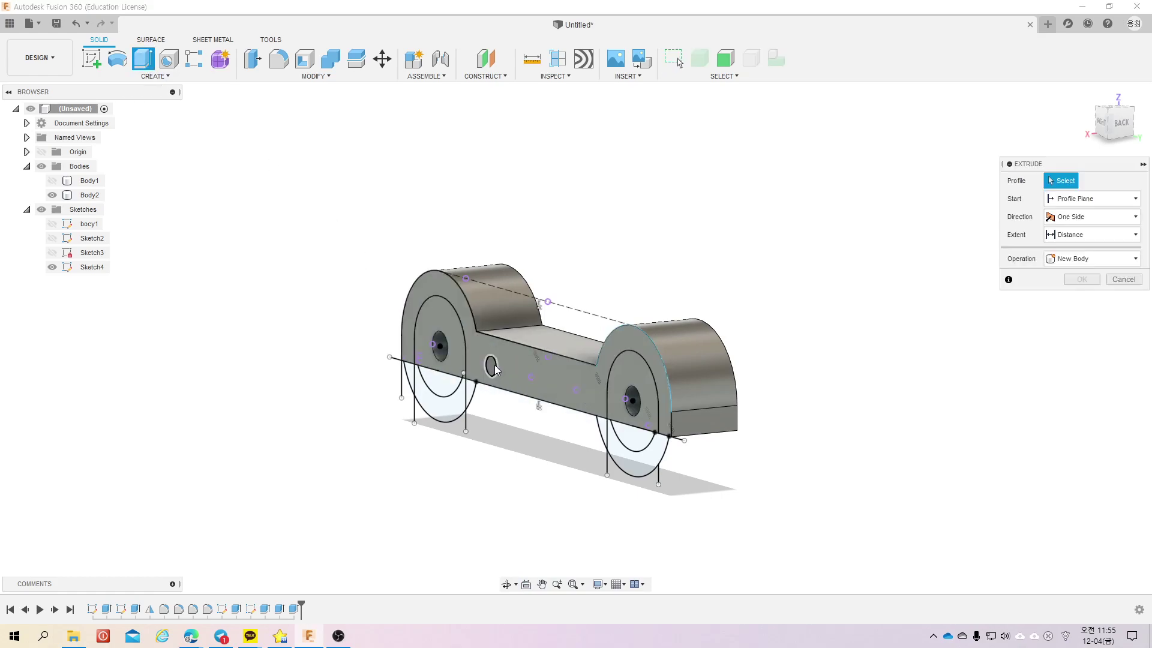
pyautogui.click(535, 378)
pyautogui.click(581, 391)
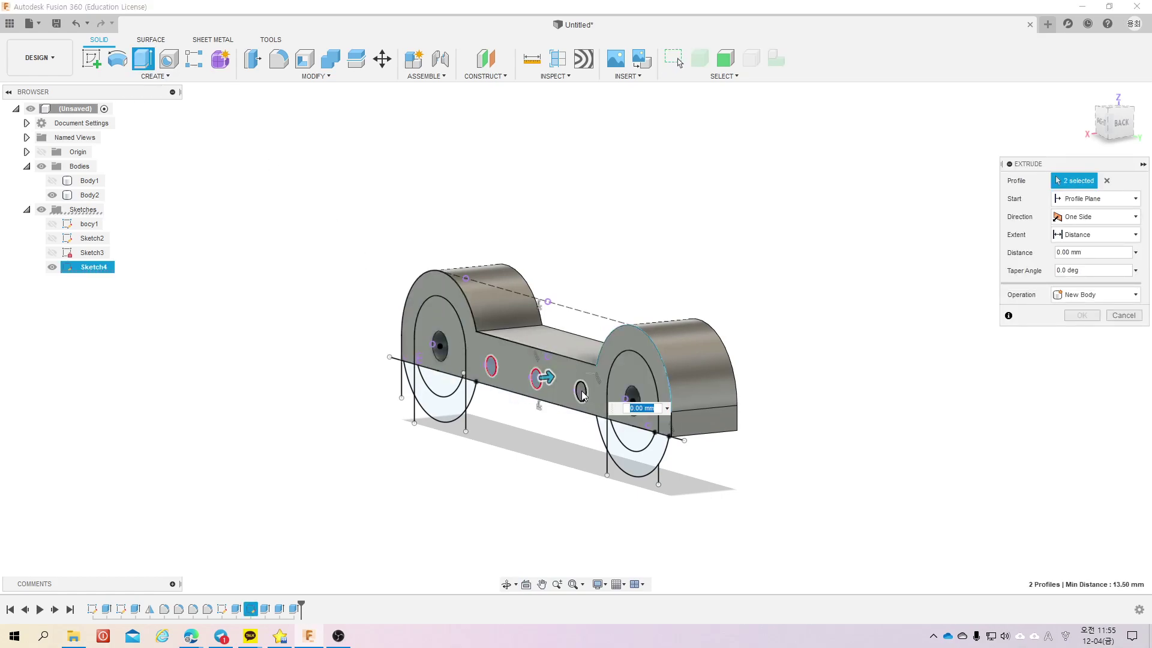
pyautogui.moveTo(564, 384); pyautogui.dragTo(603, 389)
pyautogui.write('10')
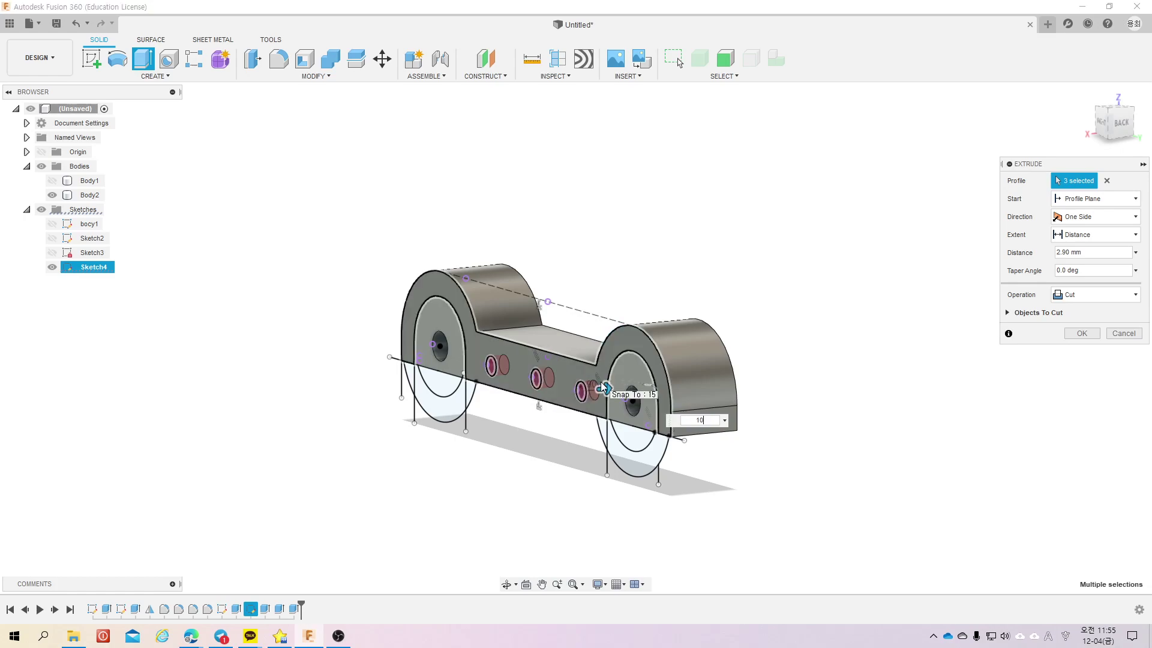
pyautogui.press('Return')
pyautogui.moveTo(905, 342)
pyautogui.keyDown('shift'); pyautogui.mouseDown(button='middle')
pyautogui.moveTo(870, 368)
pyautogui.moveTo(828, 360)
pyautogui.mouseUp(button='middle'); pyautogui.keyUp('shift')
pyautogui.click(54, 269)
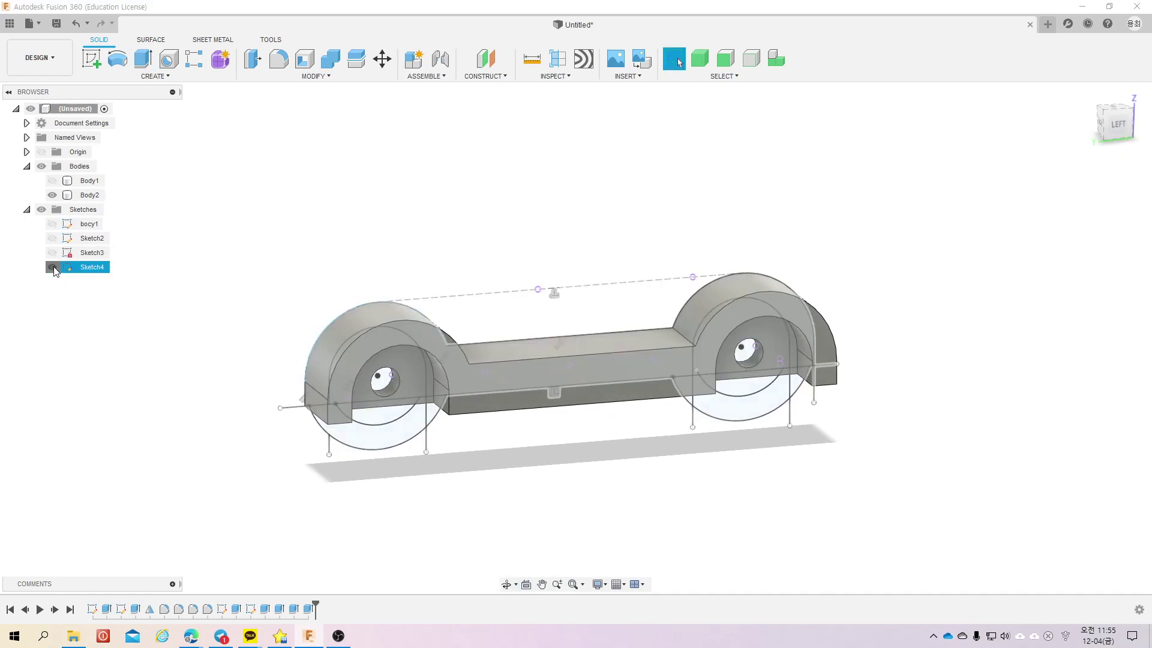
# Step: Start a fillet on the two deck edges with a 5 mm radius
pyautogui.keyDown('shift'); pyautogui.moveTo(450, 309); pyautogui.dragTo(461, 318, button='middle'); pyautogui.keyUp('shift')
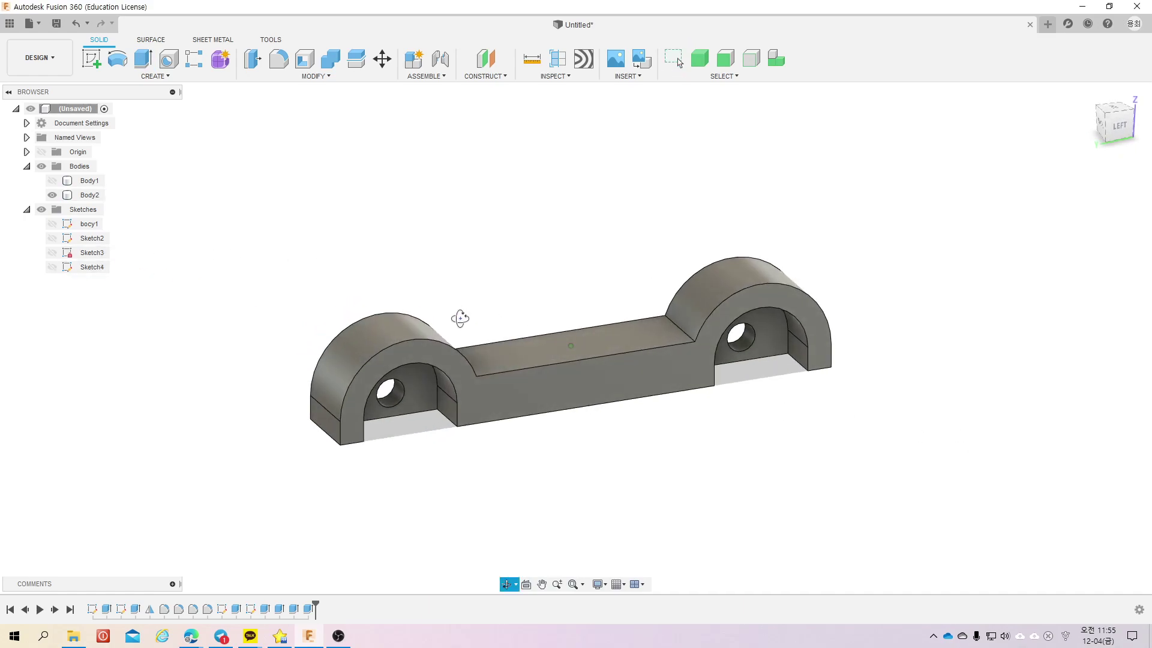
pyautogui.moveTo(460, 318); pyautogui.dragTo(442, 318)
pyautogui.press('Escape')
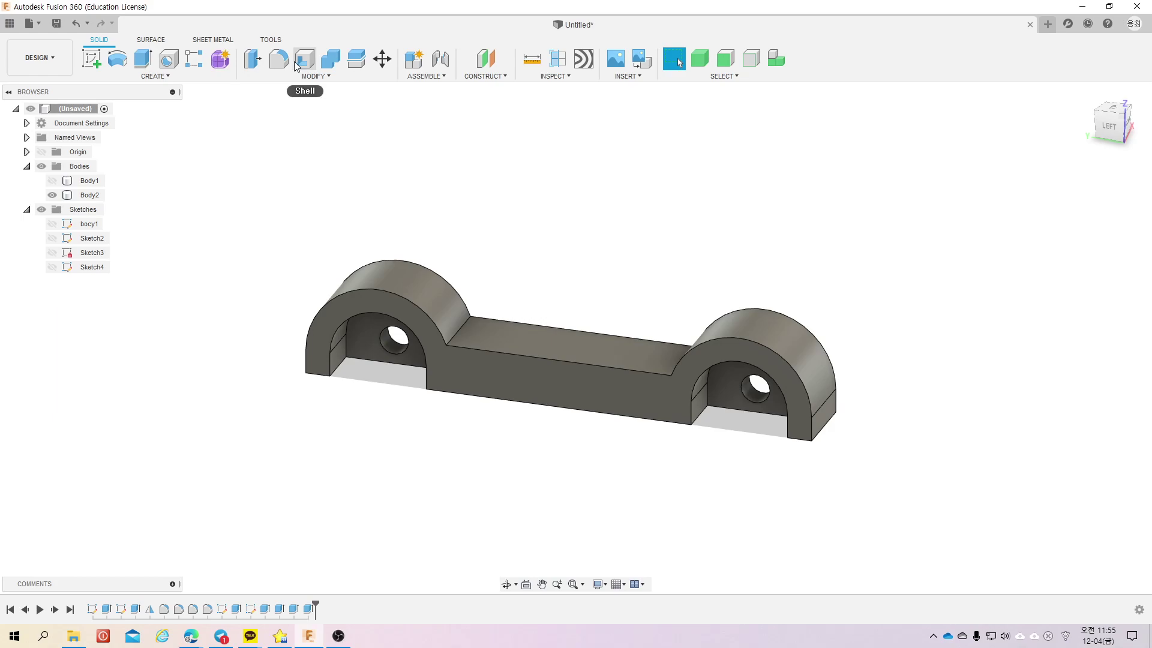
pyautogui.click(281, 60)
pyautogui.click(462, 324)
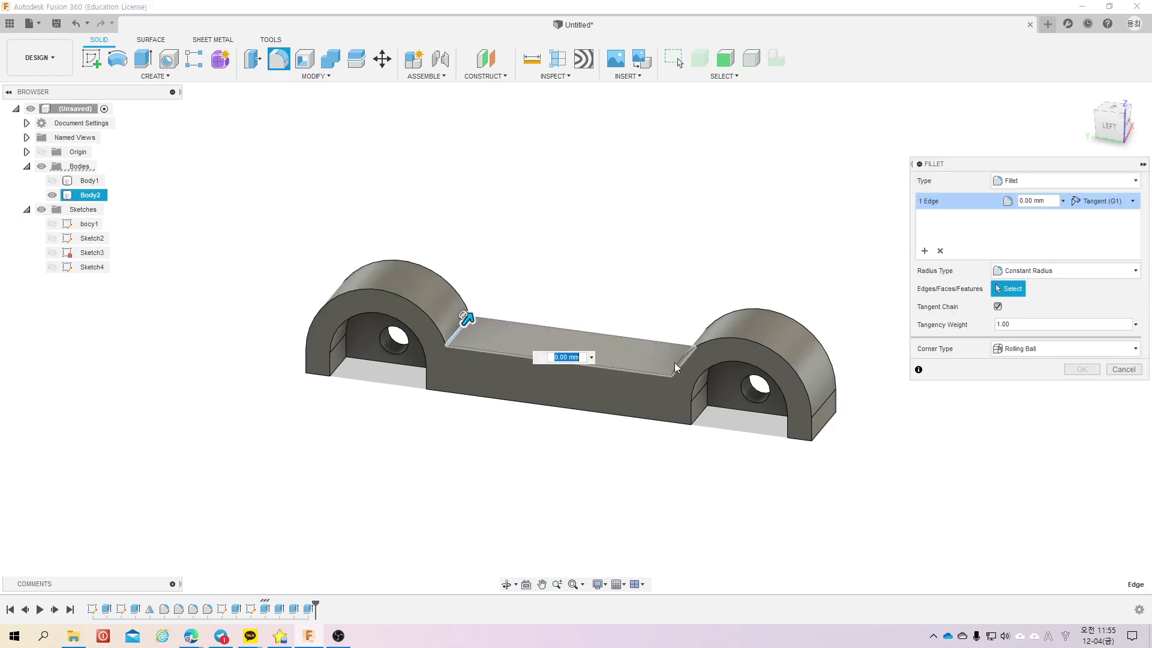
pyautogui.keyDown('shift'); pyautogui.moveTo(674, 363); pyautogui.dragTo(676, 317, button='middle'); pyautogui.keyUp('shift')
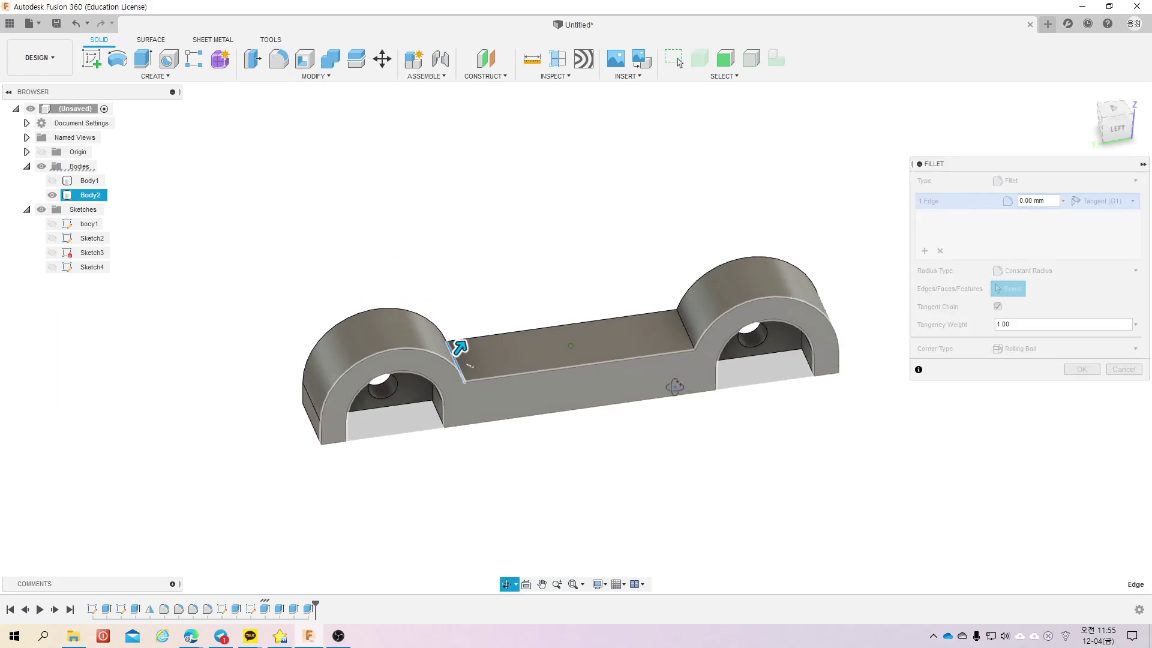
pyautogui.click(677, 321)
pyautogui.write('5')
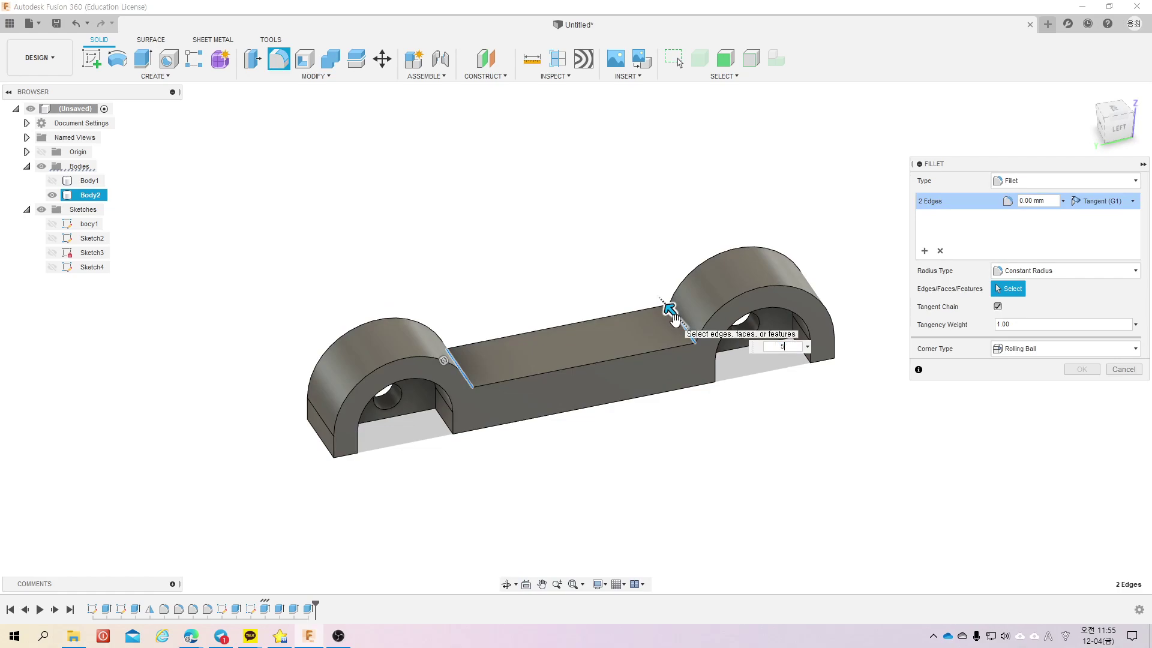
pyautogui.press('Return')
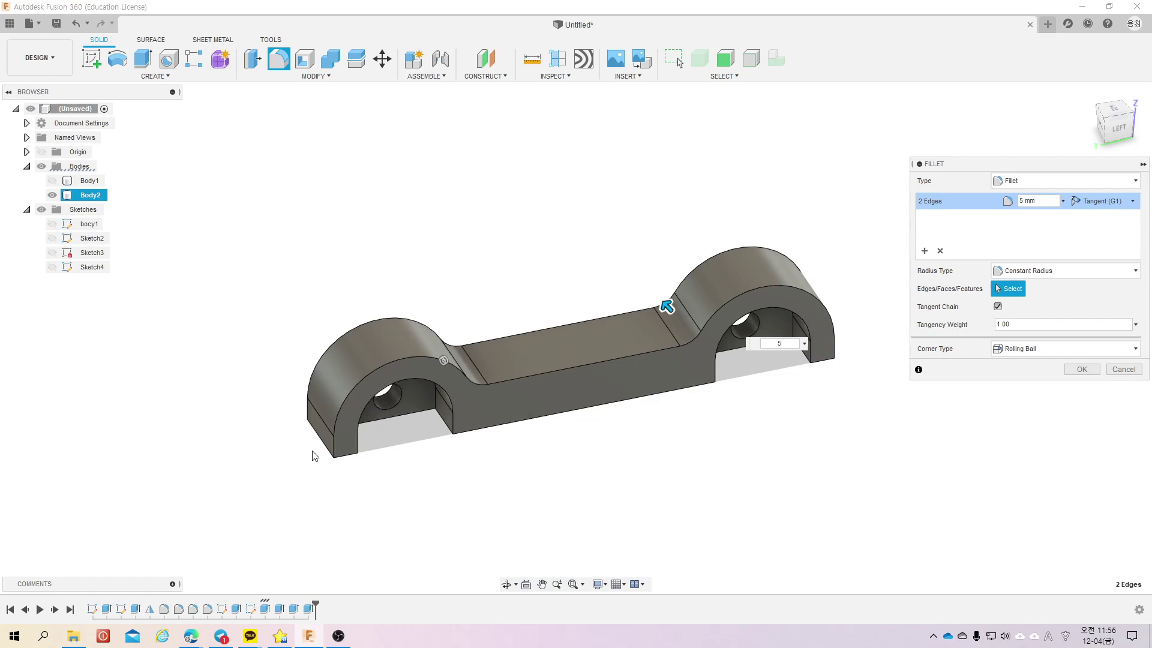
pyautogui.click(933, 266)
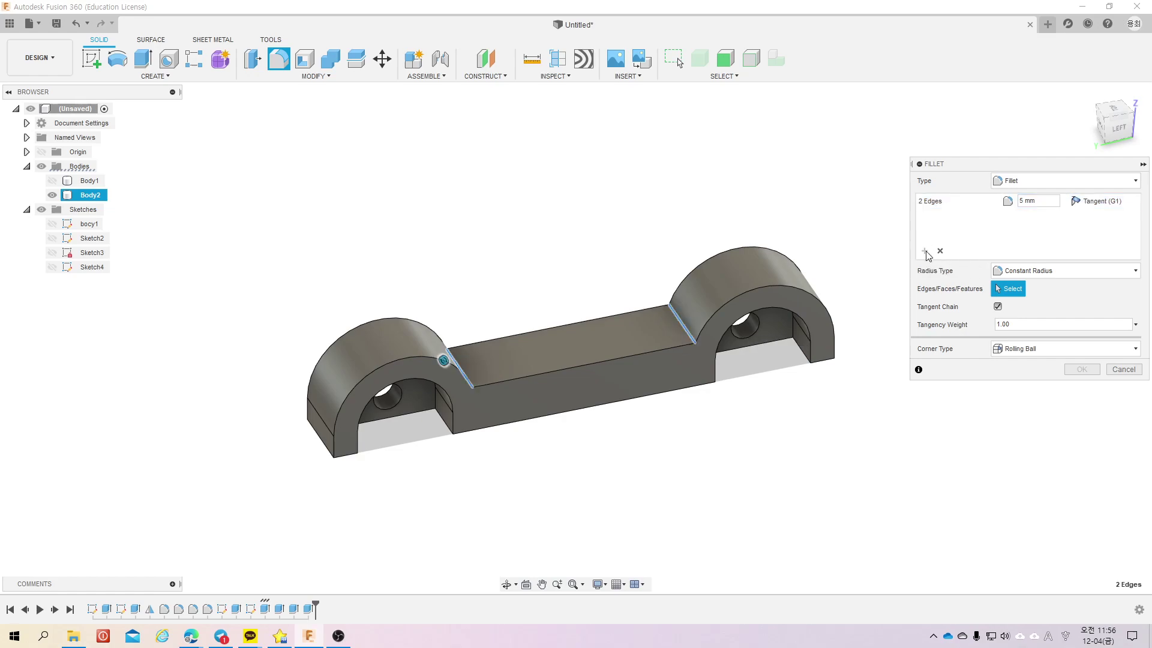
# Step: Add a second edge group with the bottom, right-arch and middle top edge chains
pyautogui.click(324, 441)
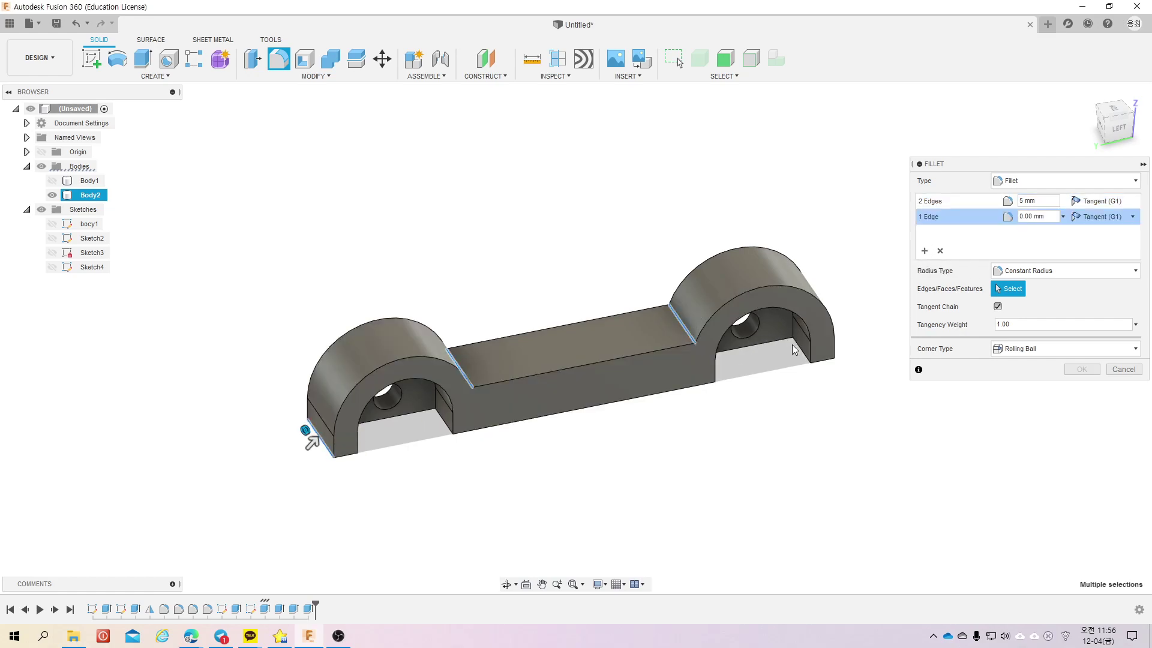
pyautogui.keyDown('shift'); pyautogui.moveTo(887, 378); pyautogui.dragTo(839, 400, button='middle'); pyautogui.keyUp('shift')
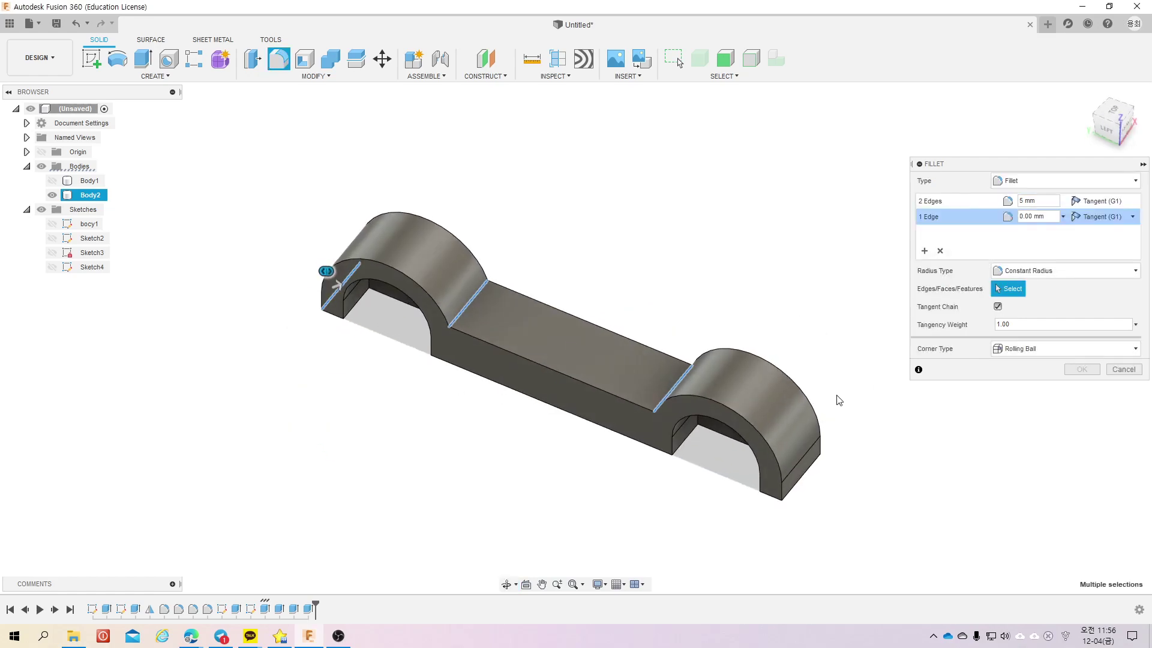
pyautogui.click(805, 478)
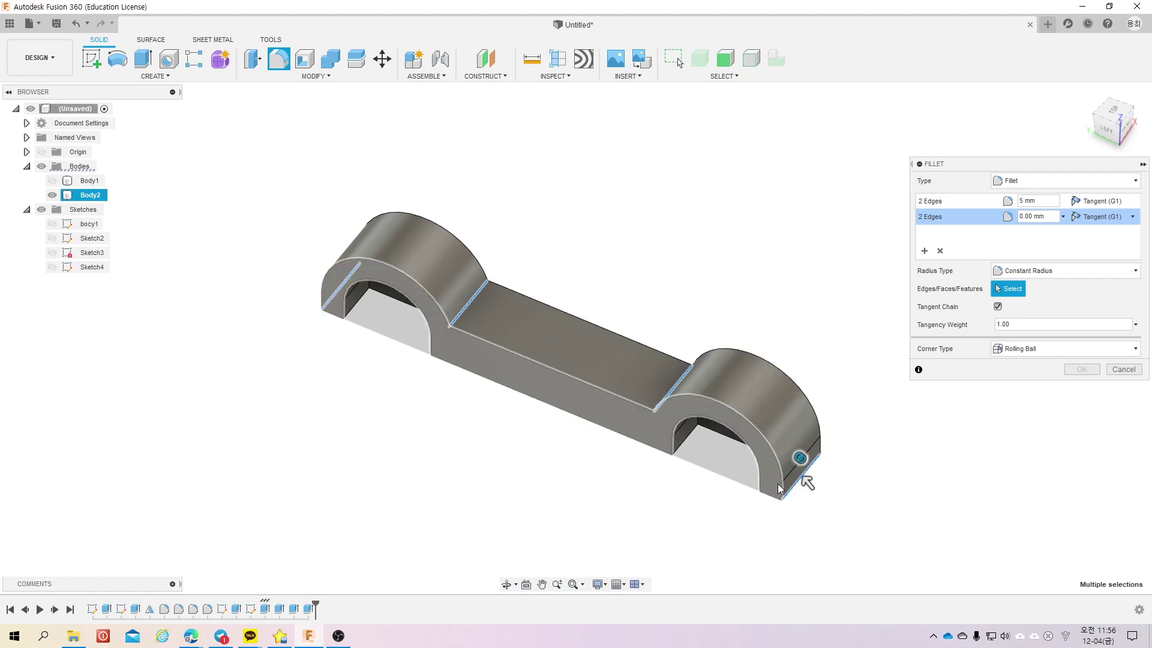
pyautogui.click(657, 410)
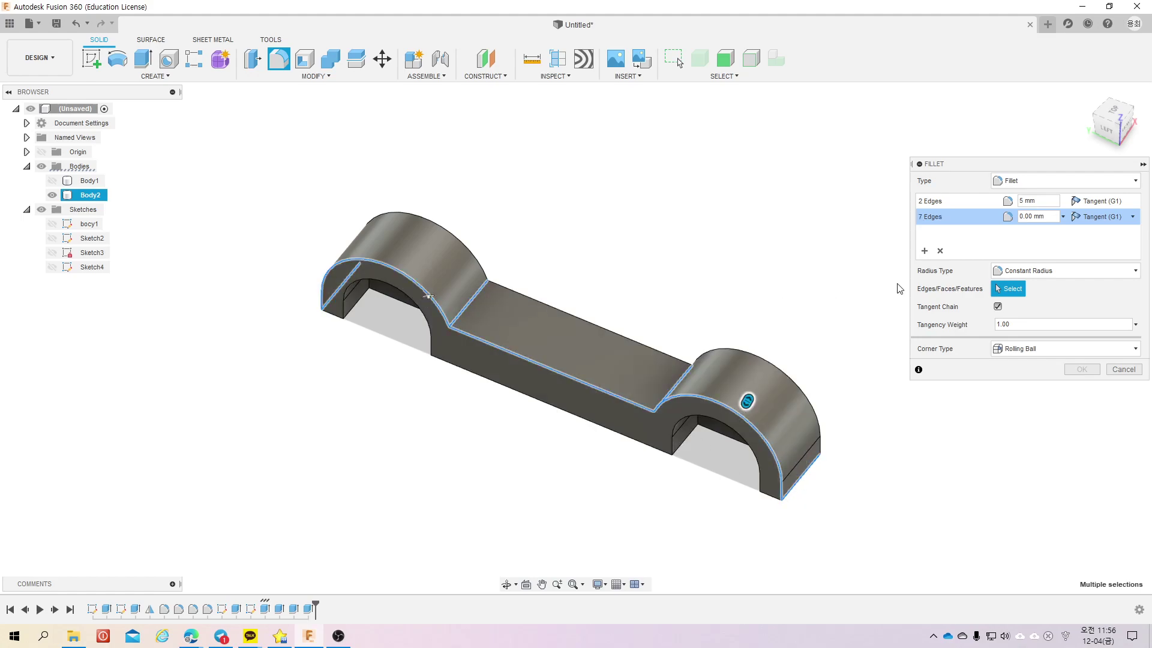
pyautogui.doubleClick(1036, 216)
pyautogui.write('5')
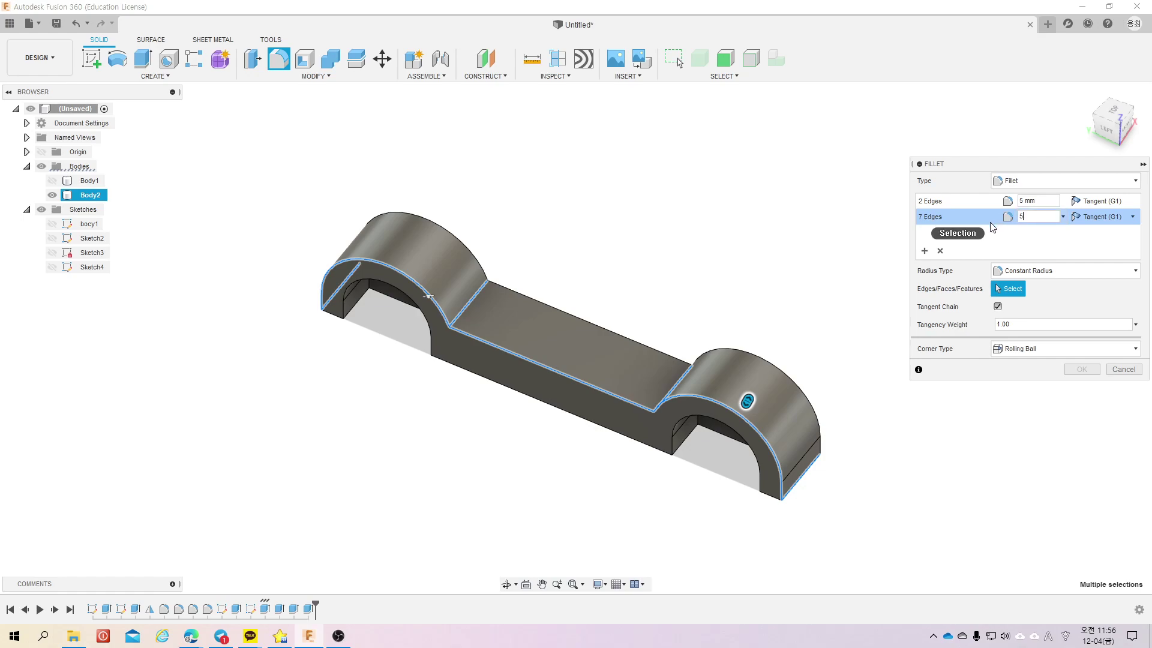
pyautogui.keyDown('shift'); pyautogui.moveTo(807, 337); pyautogui.dragTo(785, 300, button='middle'); pyautogui.keyUp('shift')
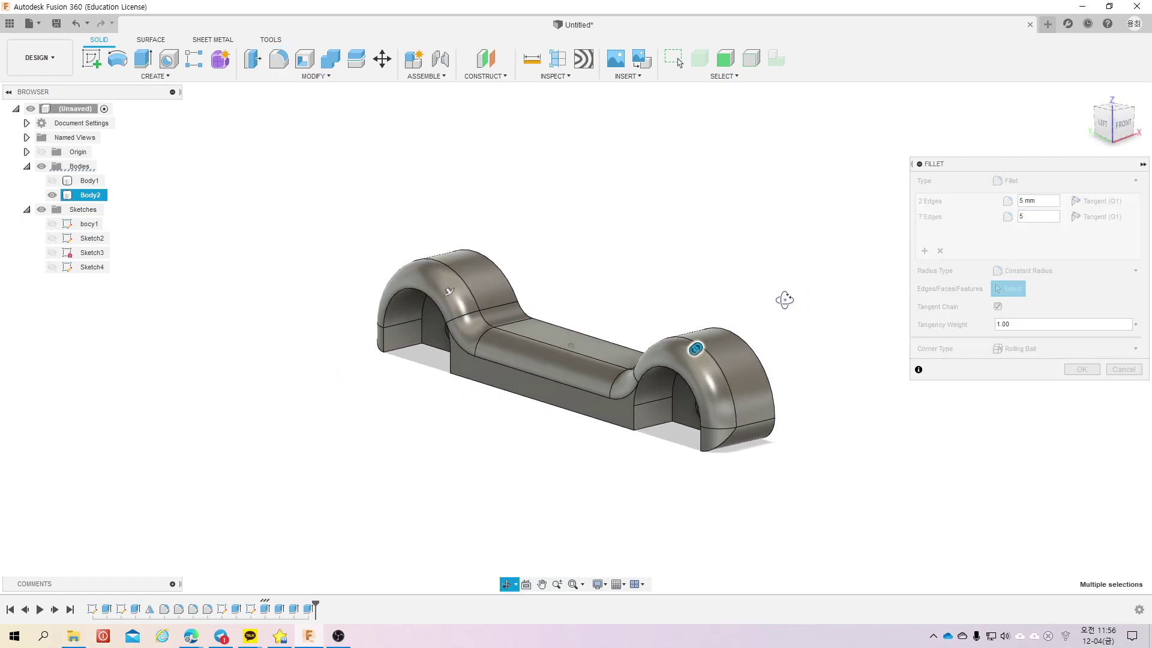
pyautogui.keyDown('shift'); pyautogui.moveTo(785, 300); pyautogui.dragTo(852, 334, button='middle'); pyautogui.keyUp('shift')
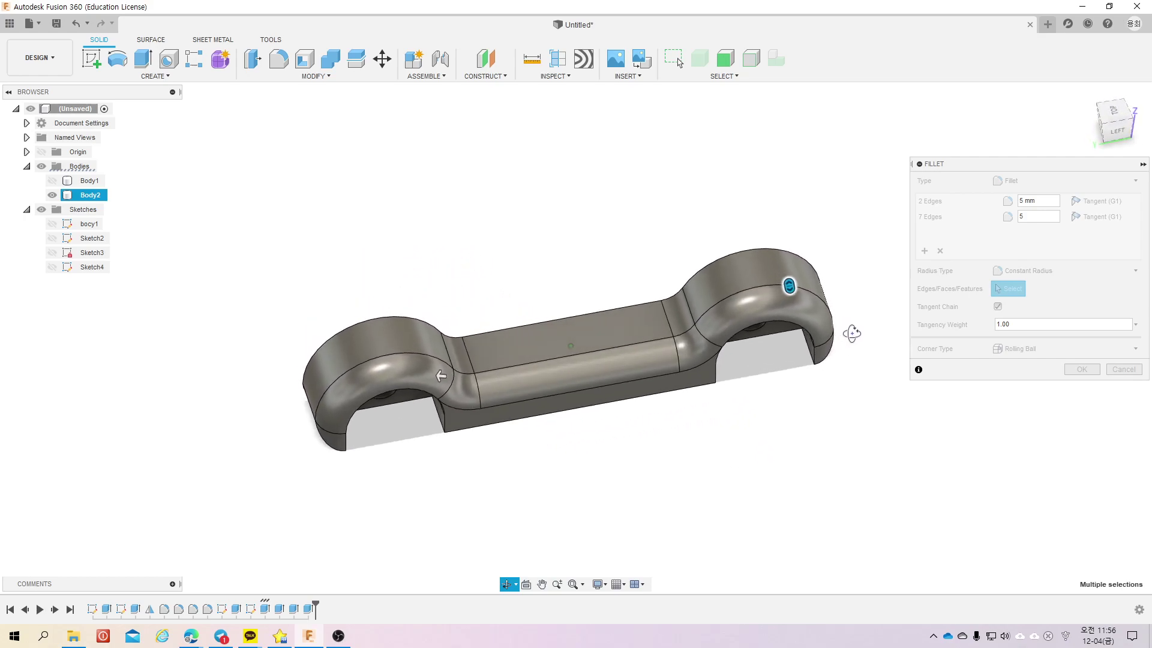
pyautogui.click(924, 252)
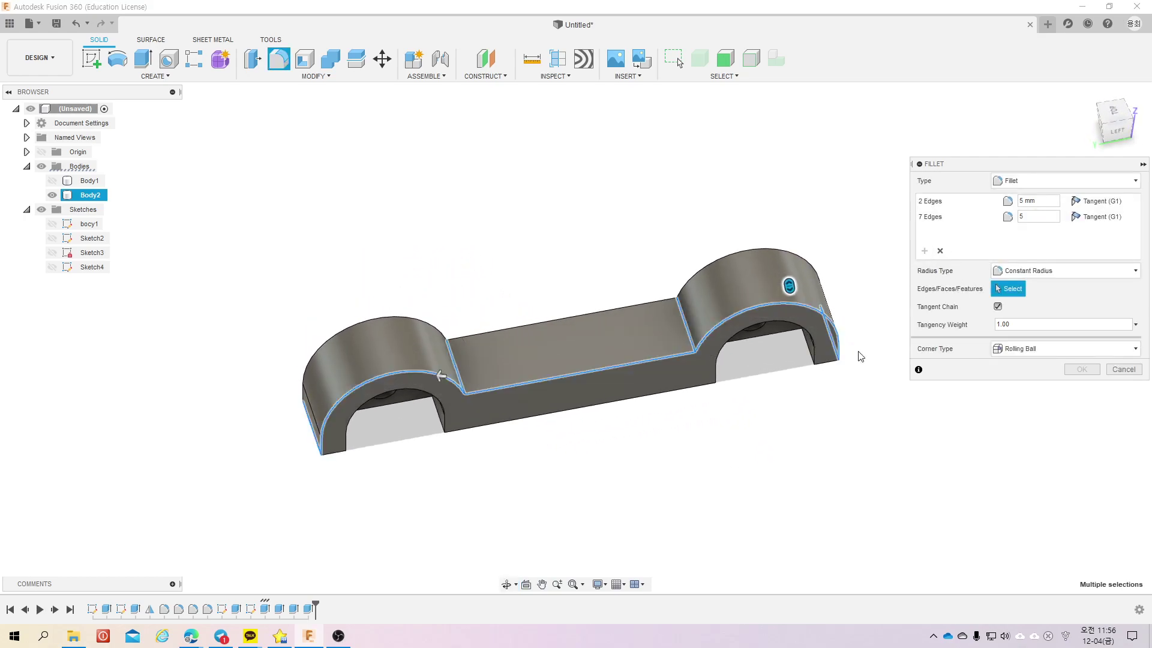
# Step: Add two body faces to a new fillet set
pyautogui.keyDown('shift'); pyautogui.moveTo(455, 453); pyautogui.dragTo(616, 444, button='middle'); pyautogui.keyUp('shift')
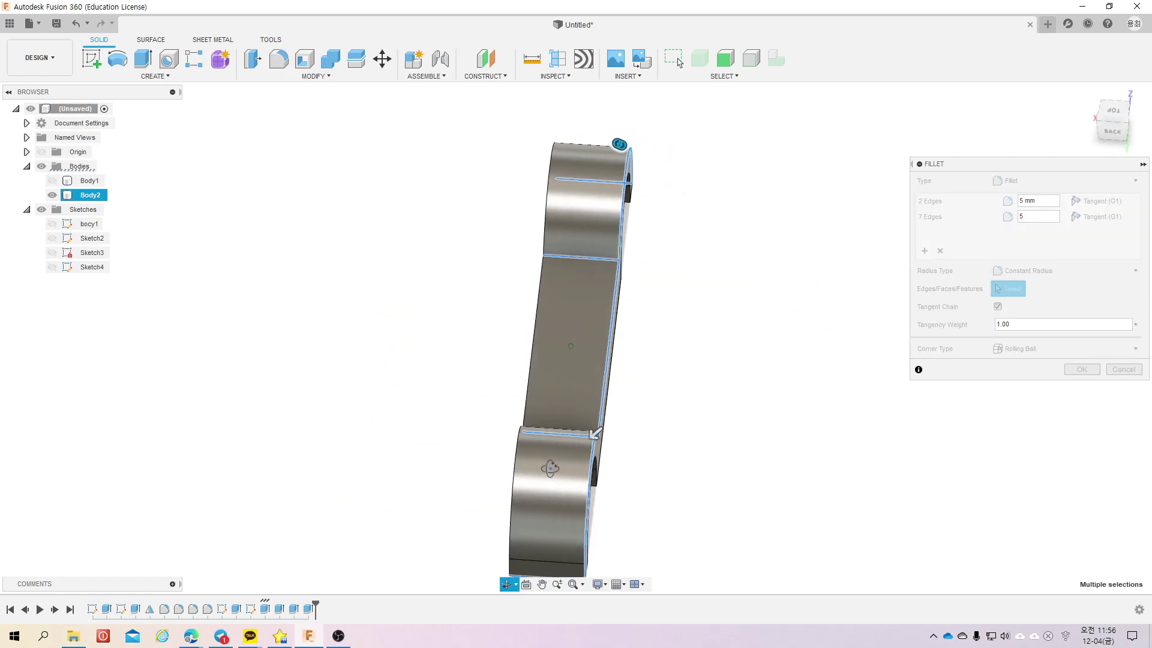
pyautogui.click(602, 401)
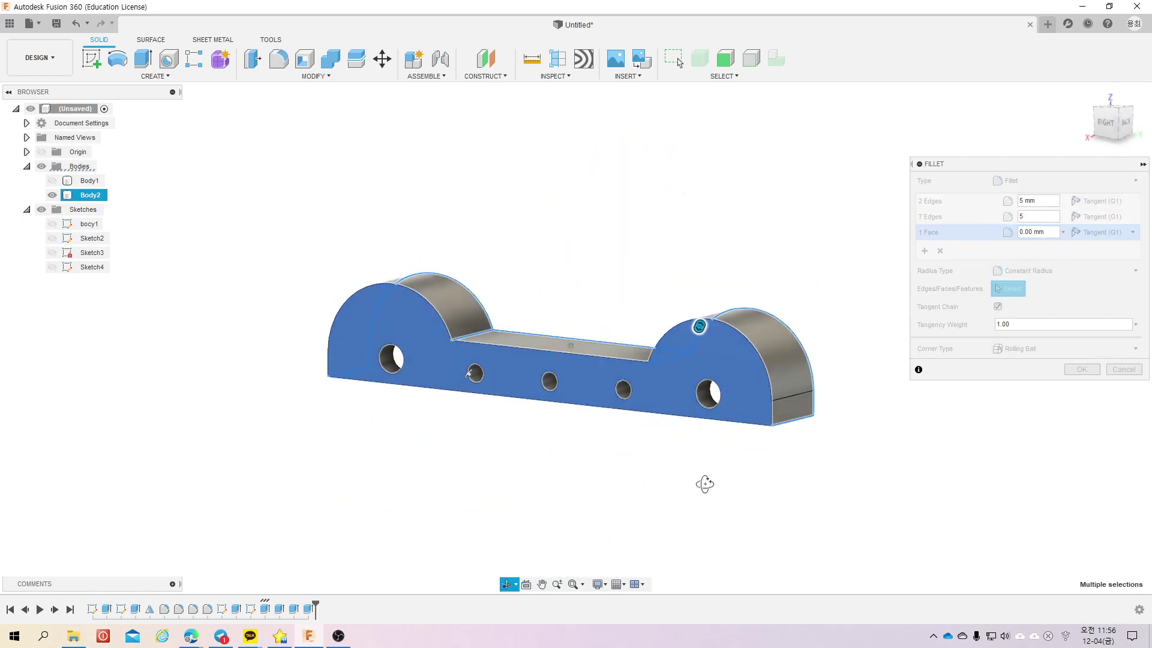
pyautogui.moveTo(605, 404)
pyautogui.keyDown('shift'); pyautogui.mouseDown(button='middle')
pyautogui.moveTo(714, 407)
pyautogui.moveTo(612, 489)
pyautogui.moveTo(558, 497)
pyautogui.mouseUp(button='middle'); pyautogui.keyUp('shift')
pyautogui.click(617, 344)
pyautogui.write('1')
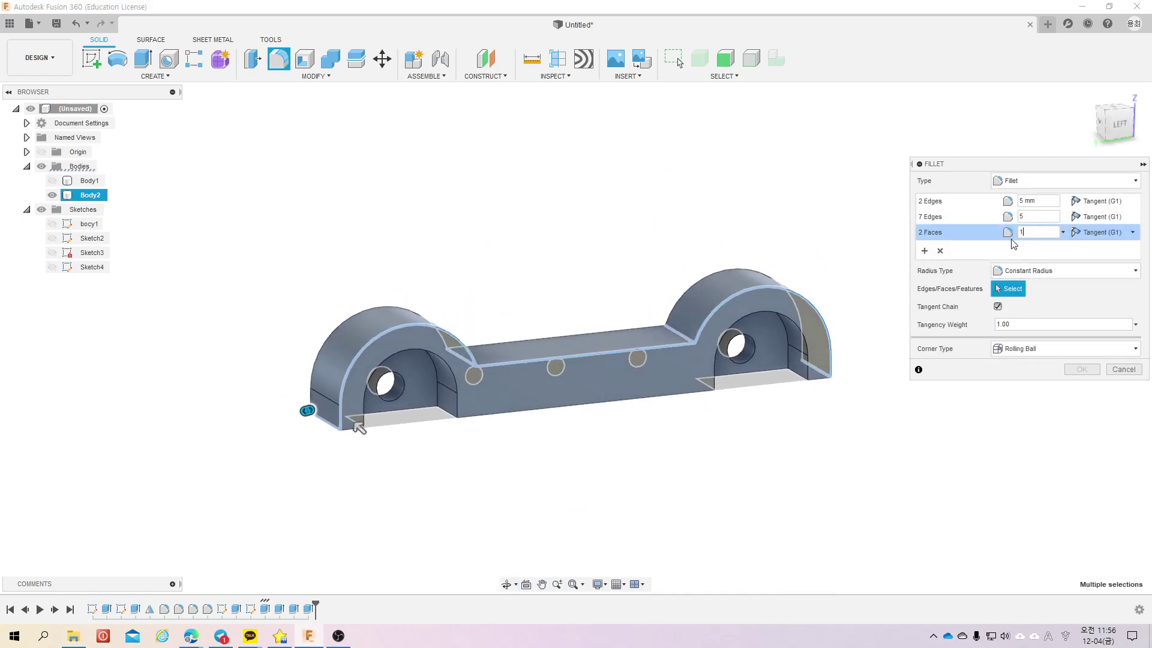
# Step: Cancel the failed fillet and restart with the left arch, top deck, right arch and lower-left edges
pyautogui.click(1124, 369)
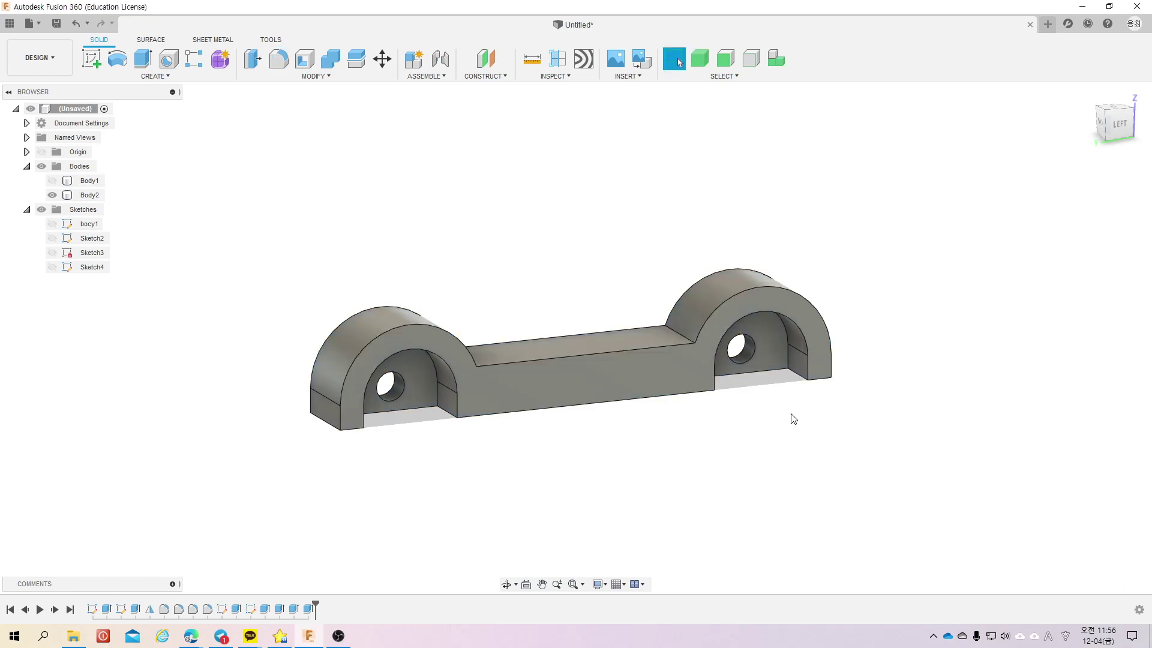
pyautogui.moveTo(604, 285)
pyautogui.keyDown('shift'); pyautogui.mouseDown(button='middle')
pyautogui.moveTo(628, 269)
pyautogui.moveTo(612, 296)
pyautogui.mouseUp(button='middle'); pyautogui.keyUp('shift')
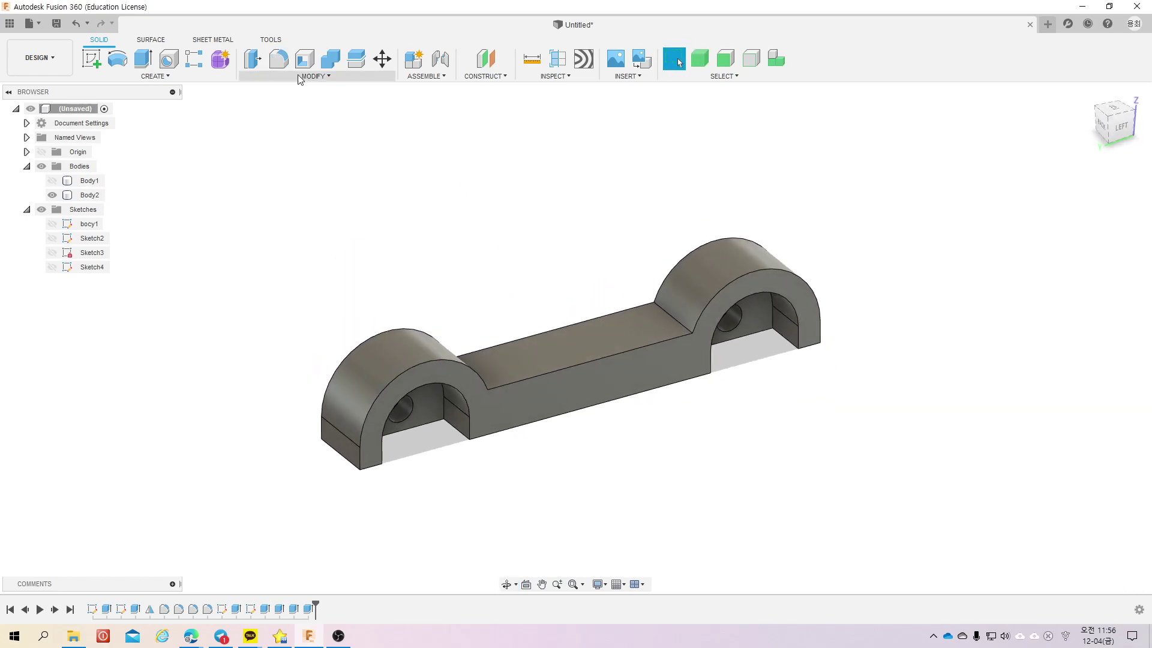
pyautogui.click(279, 58)
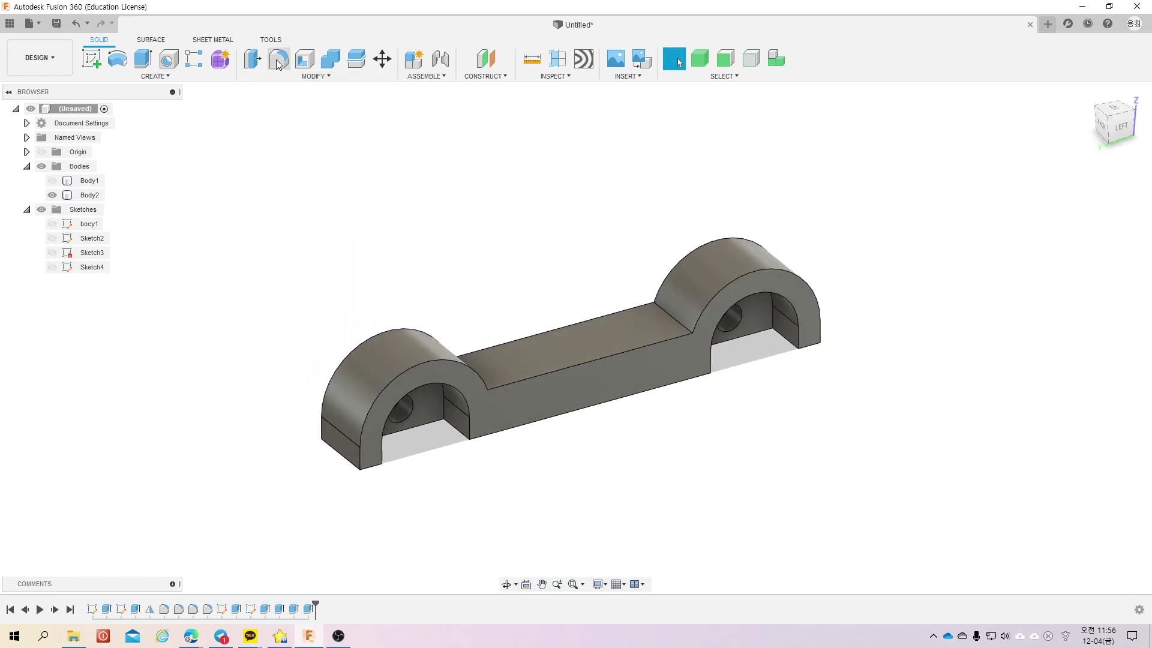
pyautogui.click(361, 447)
pyautogui.click(510, 380)
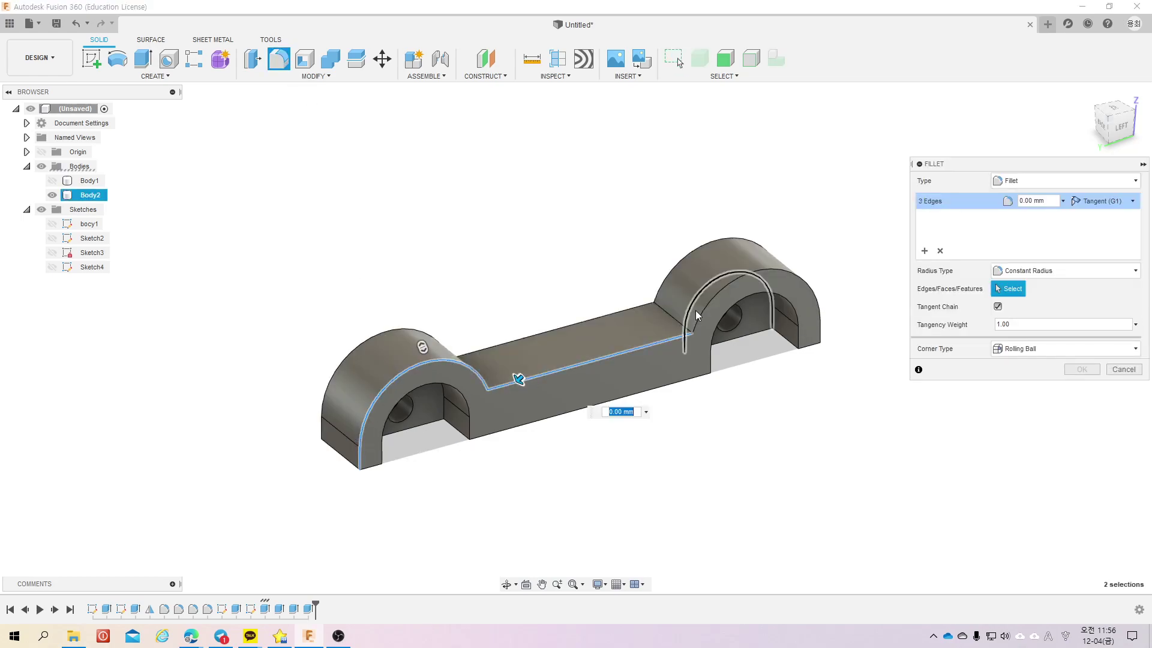
pyautogui.click(711, 299)
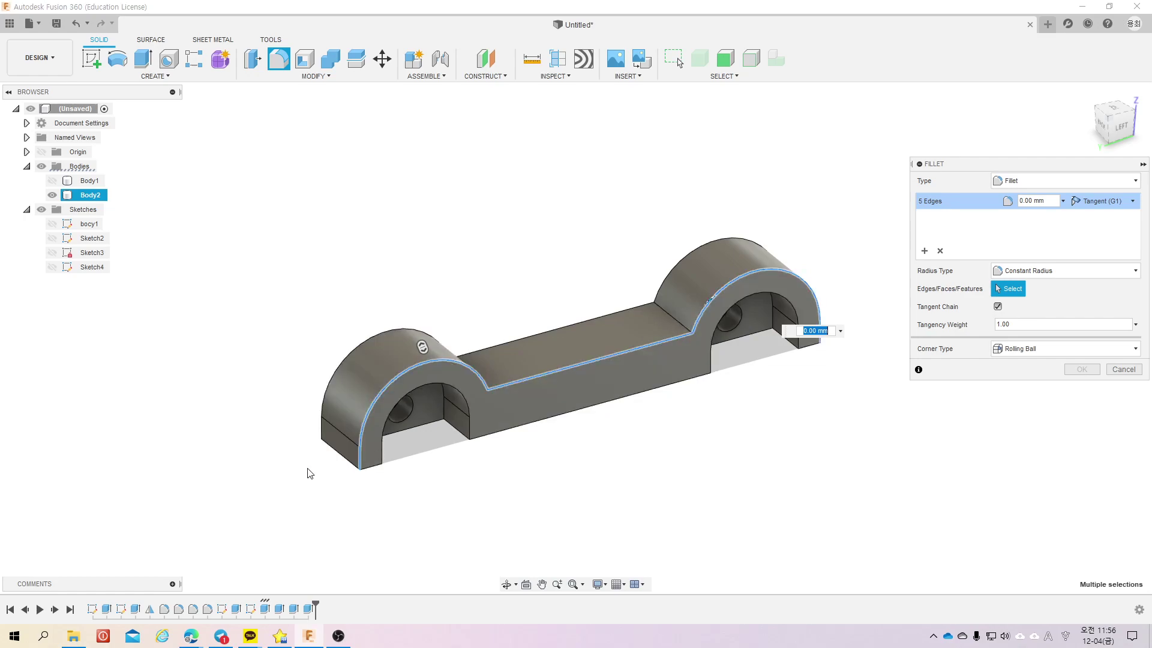
pyautogui.click(340, 458)
# Step: Add the bottom-right and arch-to-top edges, then apply a 5 mm fillet to all nine
pyautogui.keyDown('shift'); pyautogui.moveTo(678, 494); pyautogui.dragTo(587, 484, button='middle'); pyautogui.keyUp('shift')
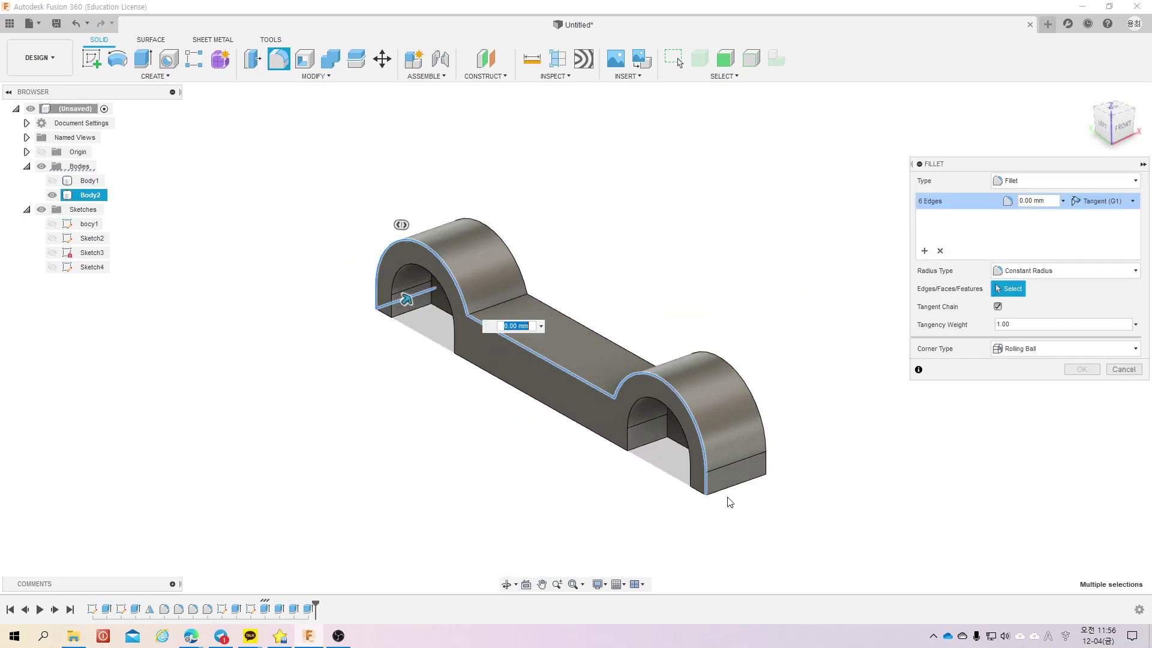
pyautogui.click(745, 489)
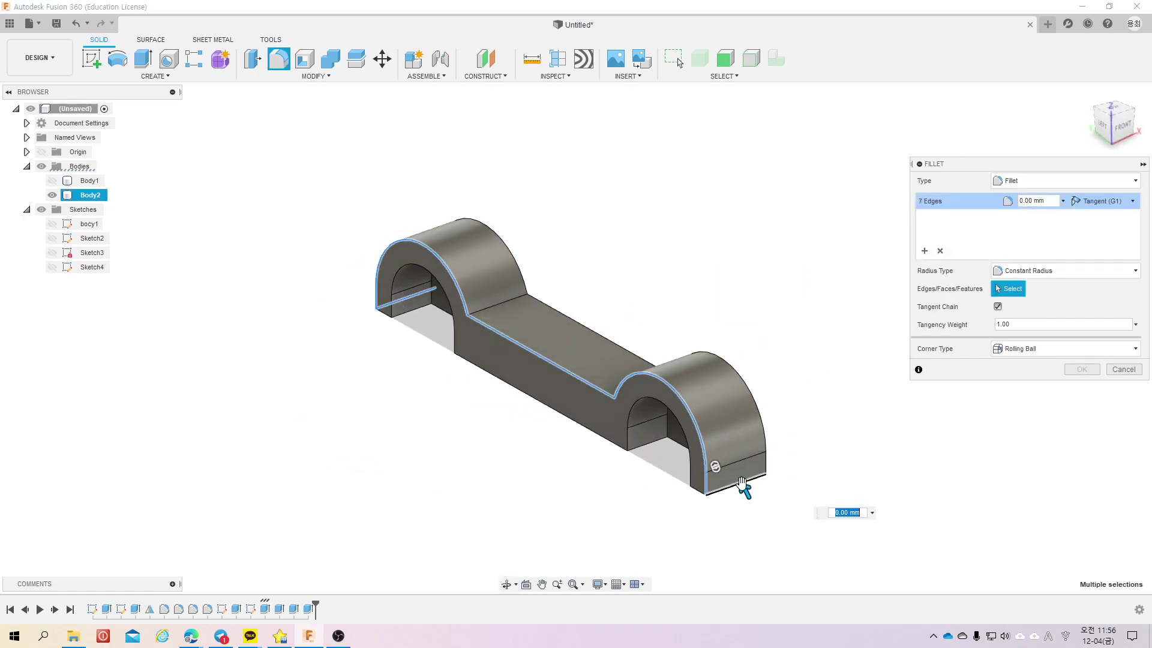
pyautogui.click(499, 305)
pyautogui.keyDown('shift'); pyautogui.moveTo(499, 304); pyautogui.dragTo(570, 373, button='middle'); pyautogui.keyUp('shift')
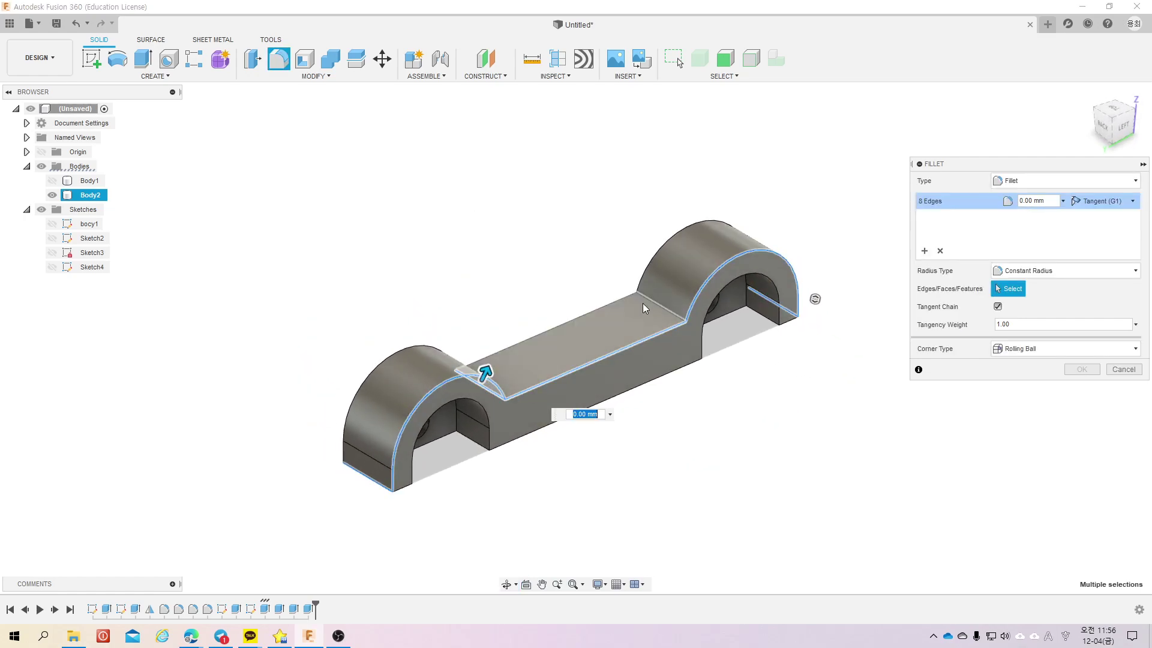
pyautogui.click(652, 309)
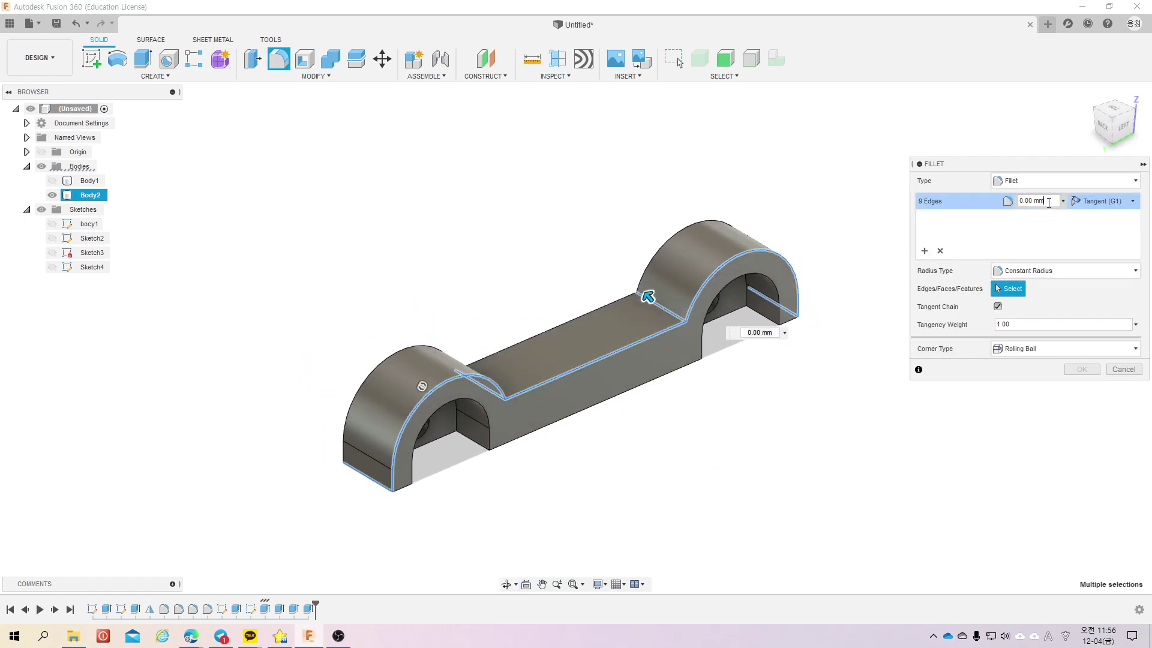
pyautogui.write('5')
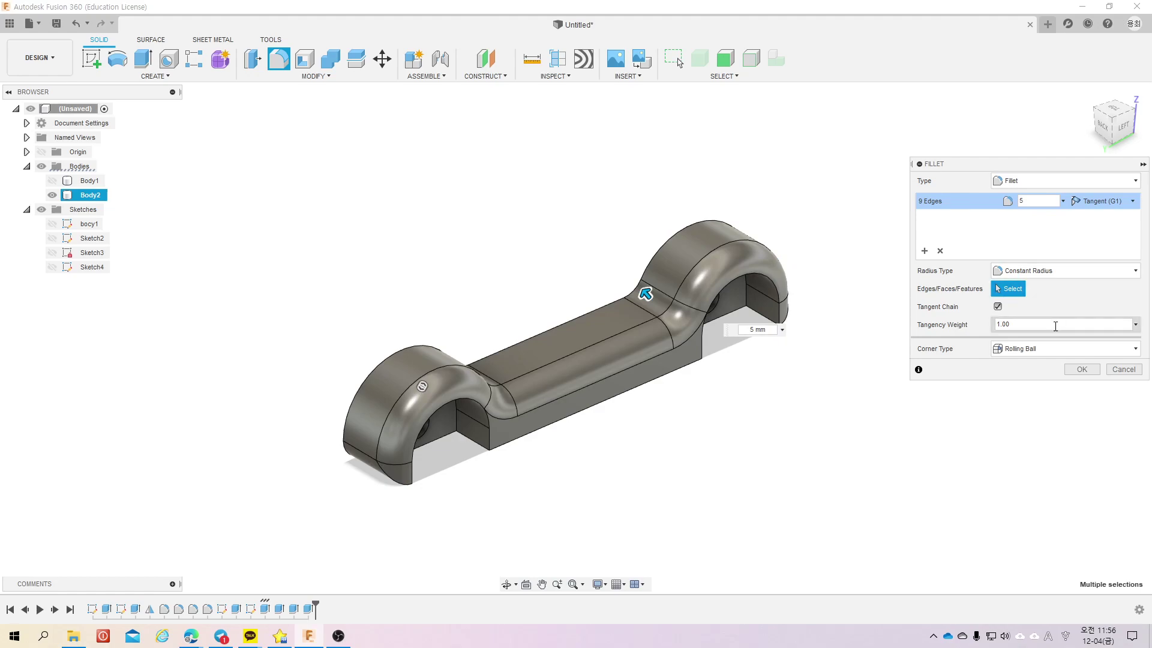
pyautogui.click(1082, 369)
pyautogui.keyDown('shift'); pyautogui.moveTo(618, 458); pyautogui.dragTo(721, 433, button='middle'); pyautogui.keyUp('shift')
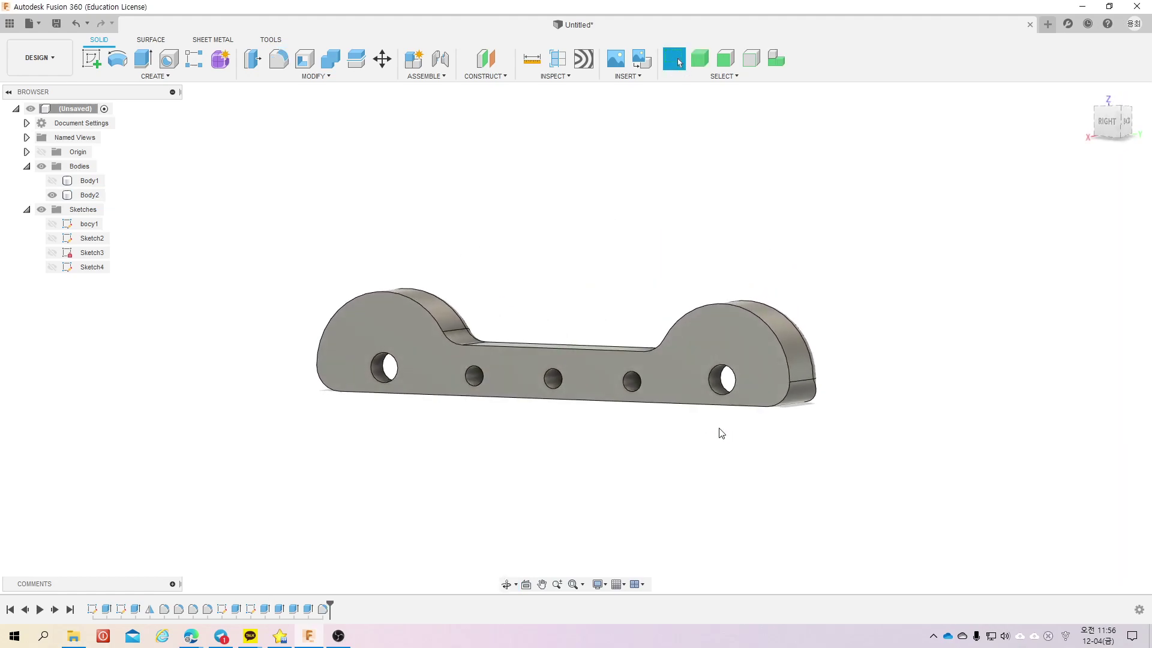
# Step: Apply a trial 1 mm fillet to the body's front face, then begin a fresh fillet
pyautogui.click(260, 55)
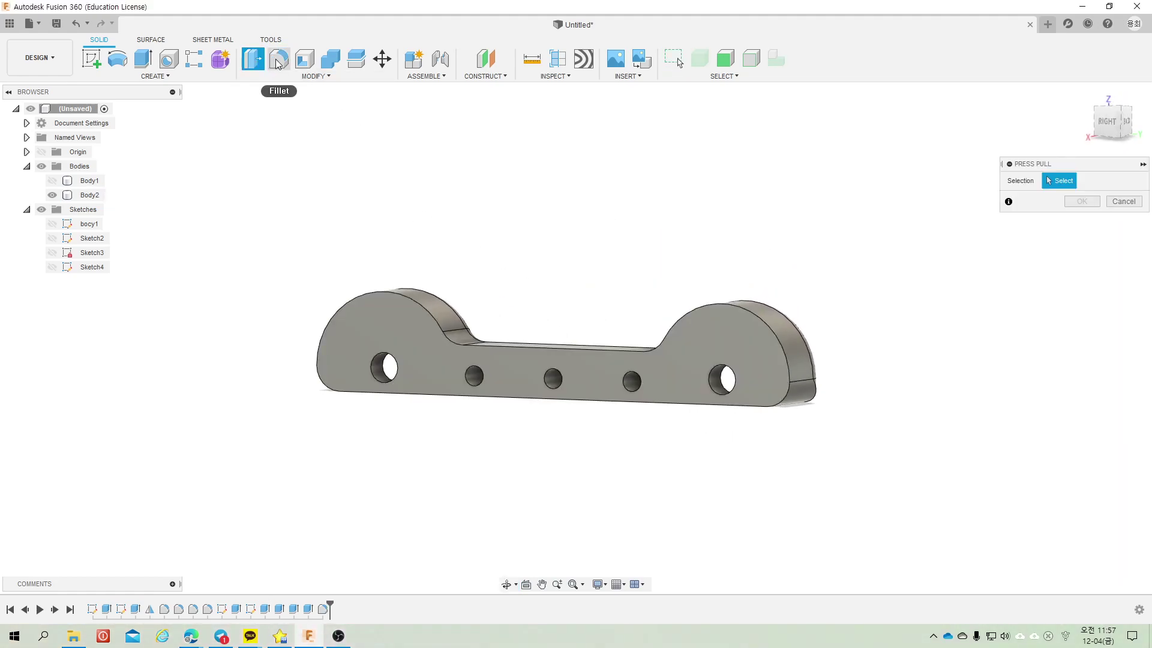
pyautogui.click(446, 319)
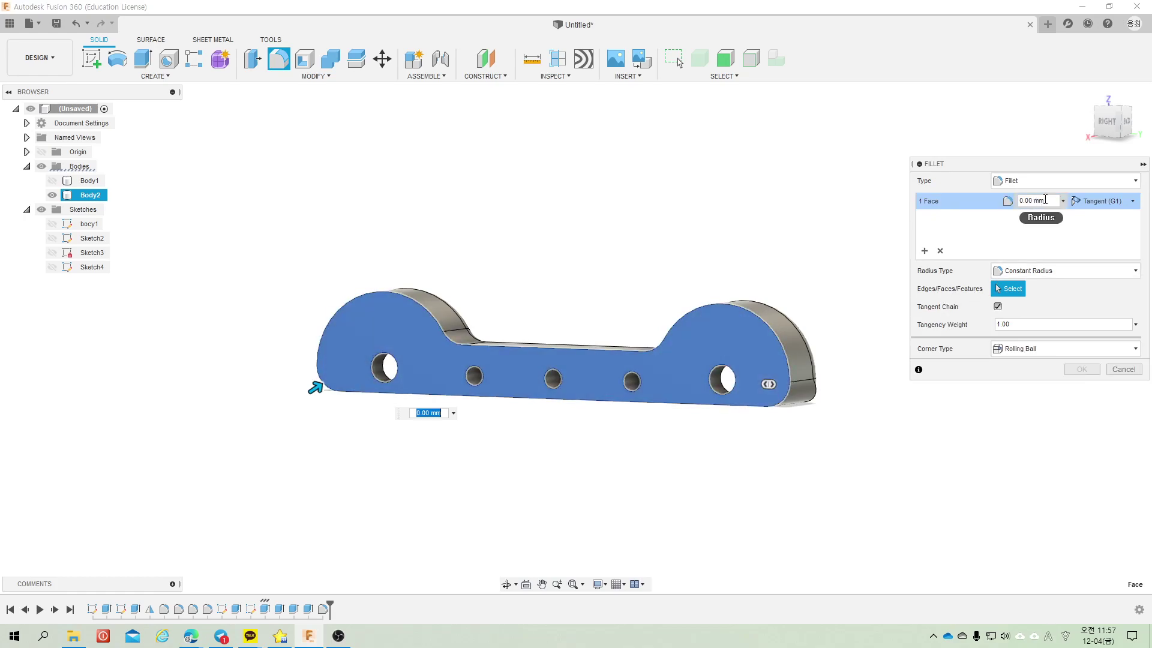
pyautogui.write('11')
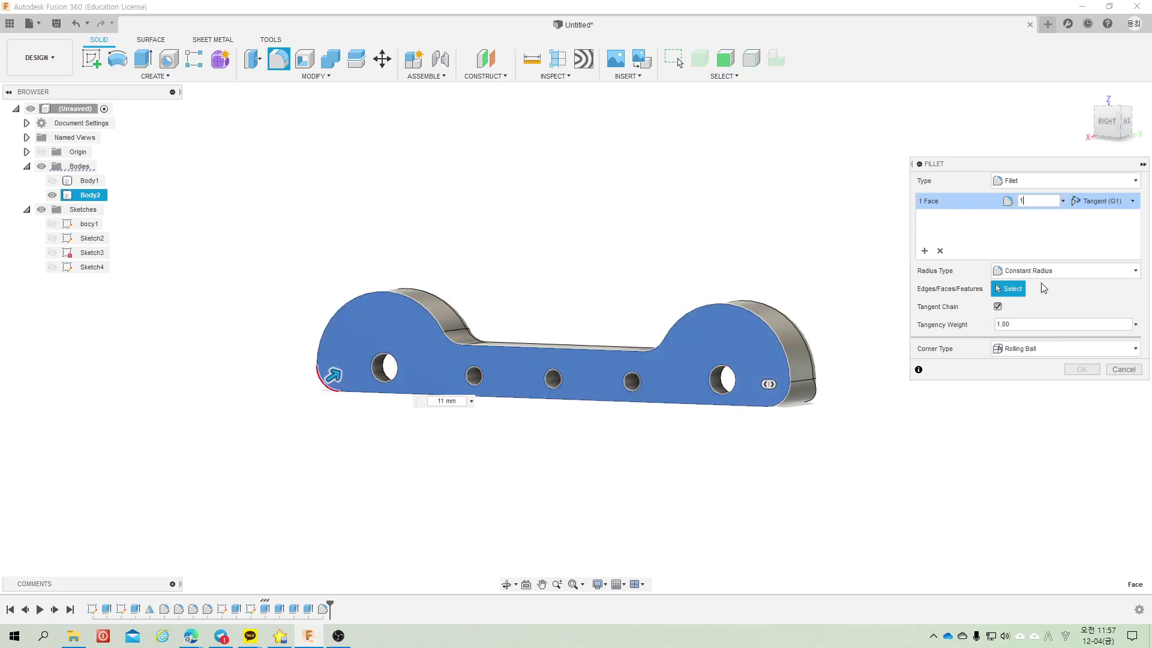
pyautogui.press('BackSpace')
pyautogui.click(1083, 369)
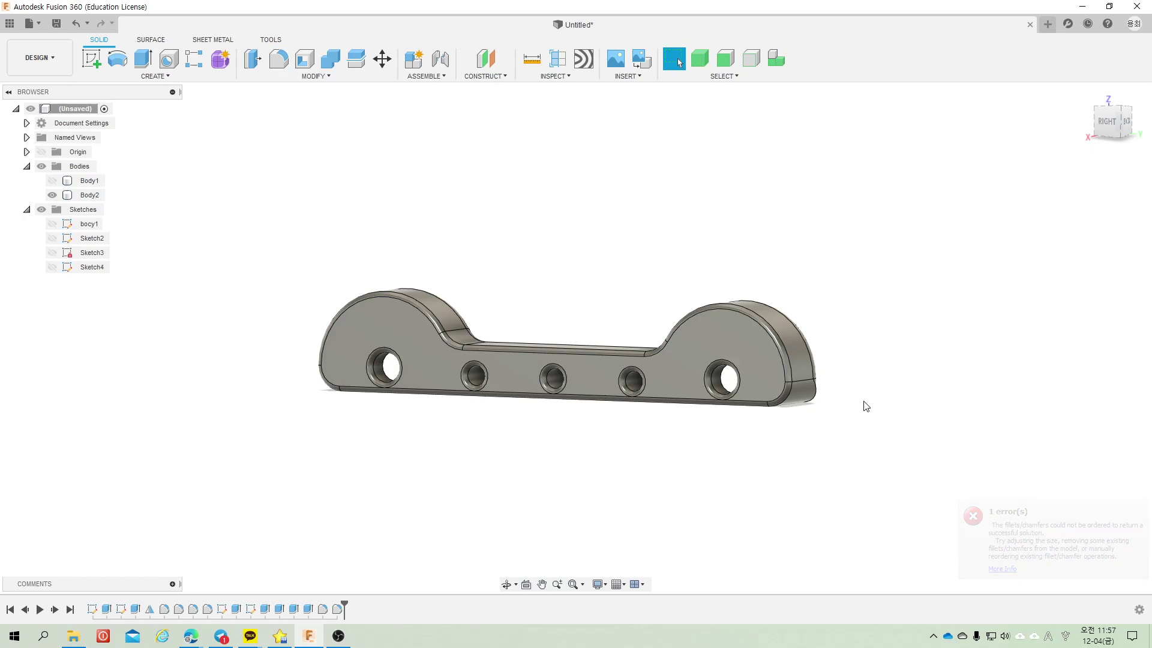
pyautogui.moveTo(864, 403)
pyautogui.keyDown('shift'); pyautogui.mouseDown(button='middle')
pyautogui.moveTo(800, 404)
pyautogui.moveTo(885, 409)
pyautogui.mouseUp(button='middle'); pyautogui.keyUp('shift')
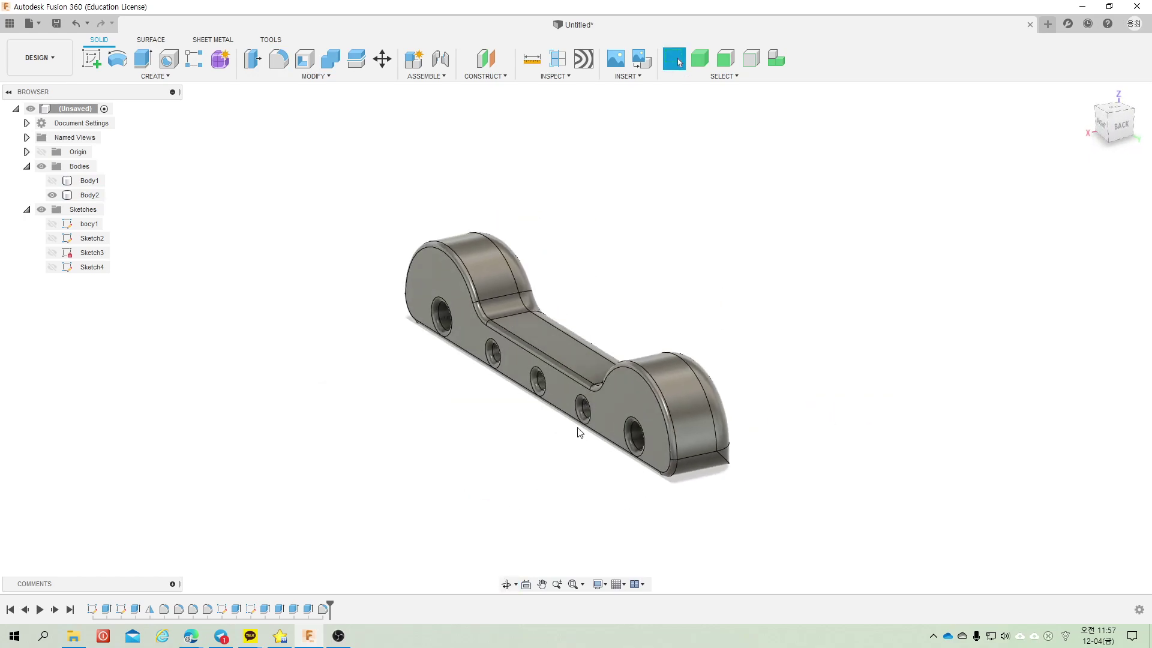
pyautogui.keyDown('shift'); pyautogui.moveTo(475, 351); pyautogui.dragTo(368, 283, button='middle'); pyautogui.keyUp('shift')
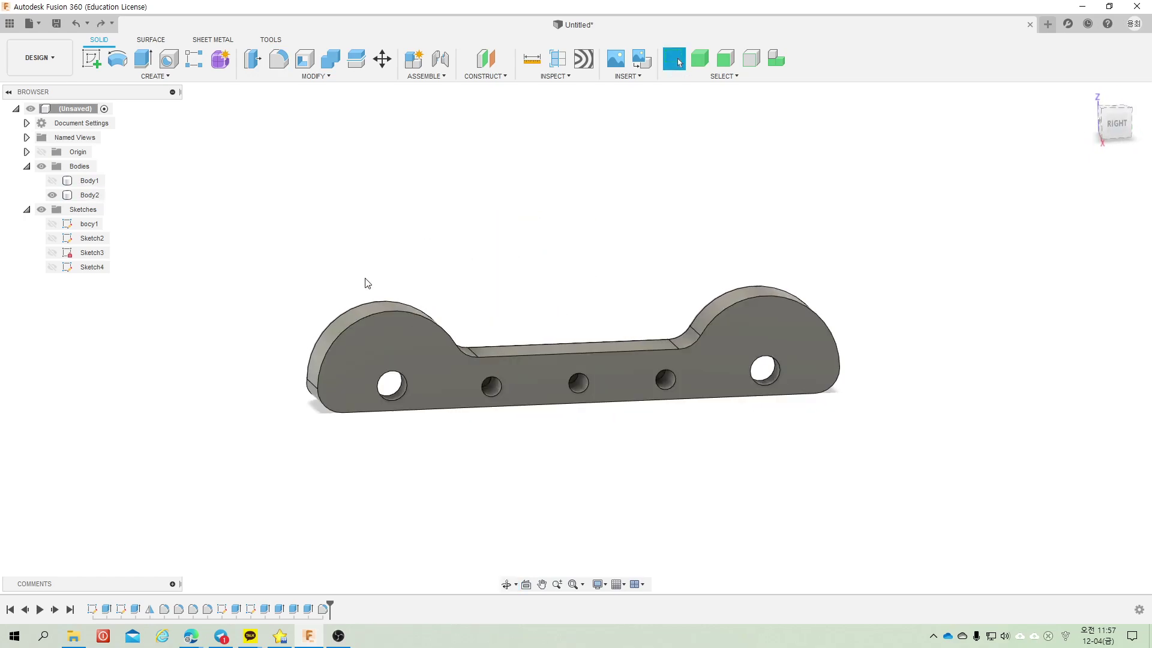
pyautogui.click(280, 57)
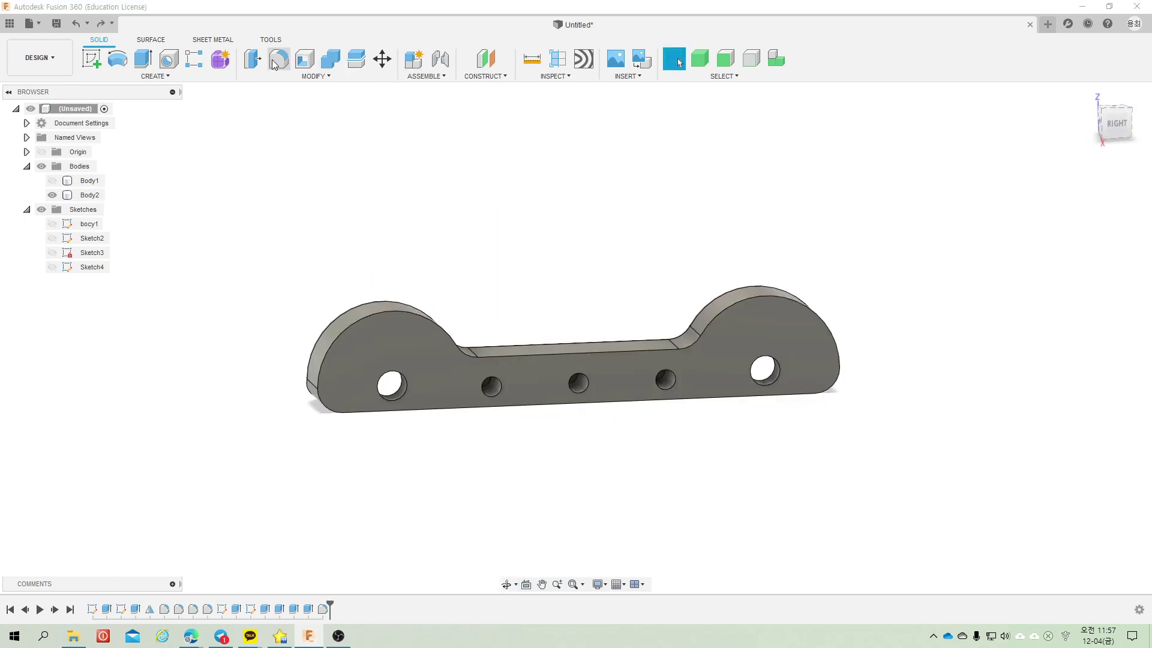
# Step: Fillet the body's outer edge chain with a 1 mm radius
pyautogui.click(353, 320)
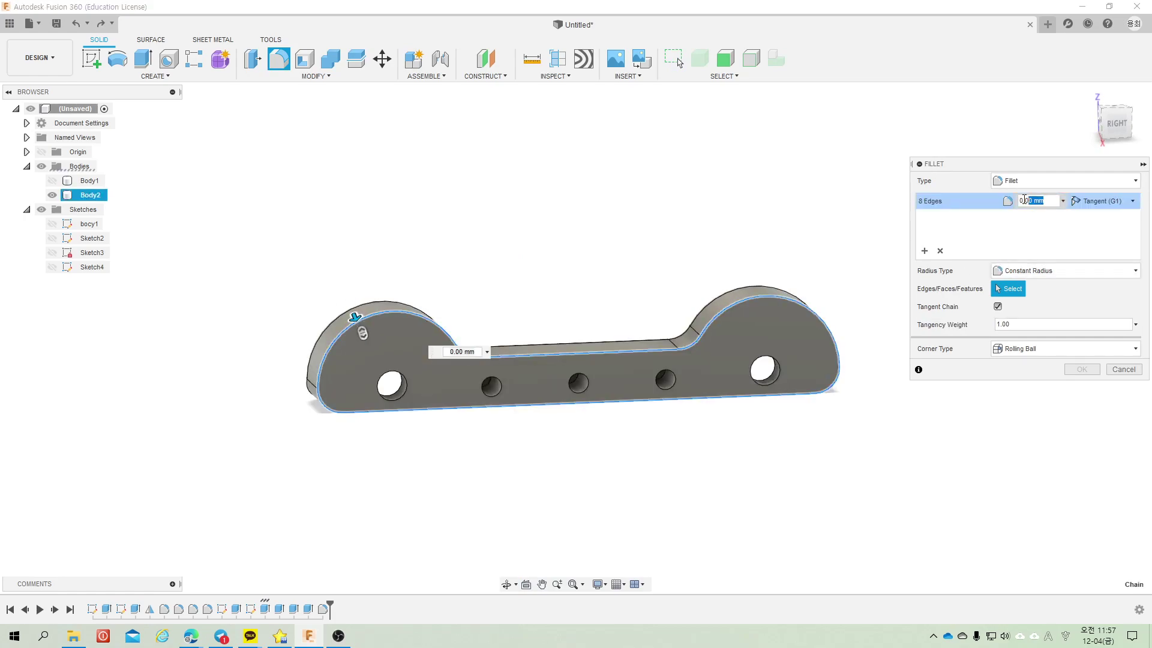
pyautogui.write('1')
pyautogui.moveTo(846, 276)
pyautogui.keyDown('shift'); pyautogui.mouseDown(button='middle')
pyautogui.moveTo(693, 285)
pyautogui.moveTo(644, 275)
pyautogui.mouseUp(button='middle'); pyautogui.keyUp('shift')
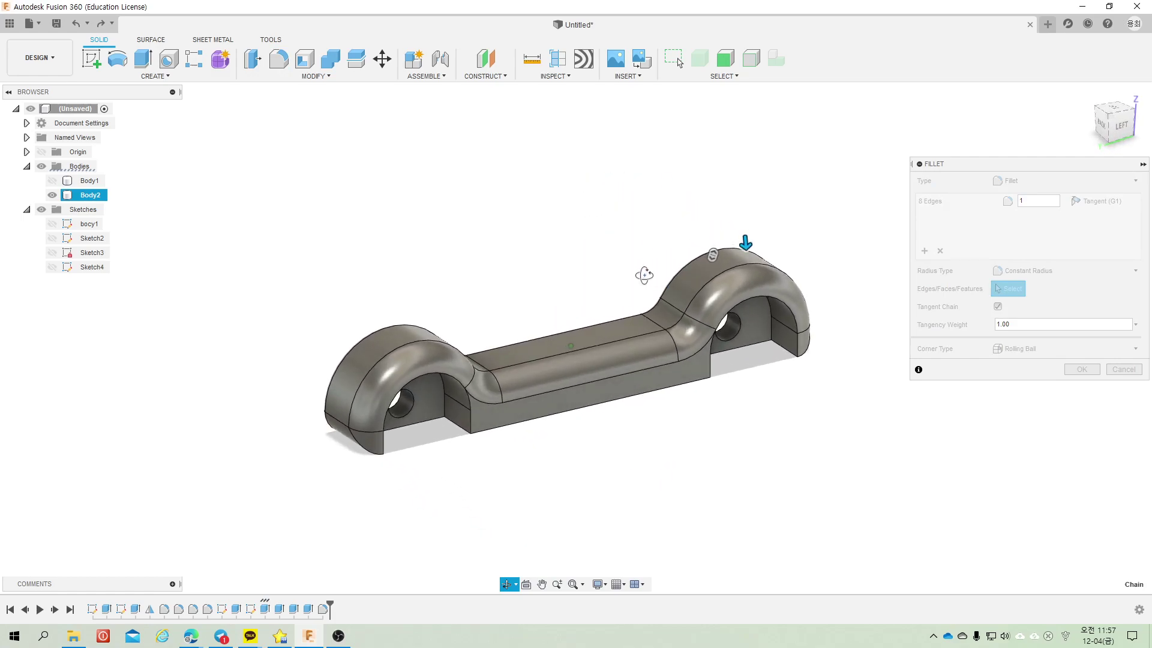
pyautogui.keyDown('shift'); pyautogui.moveTo(480, 427); pyautogui.dragTo(483, 424, button='middle'); pyautogui.keyUp('shift')
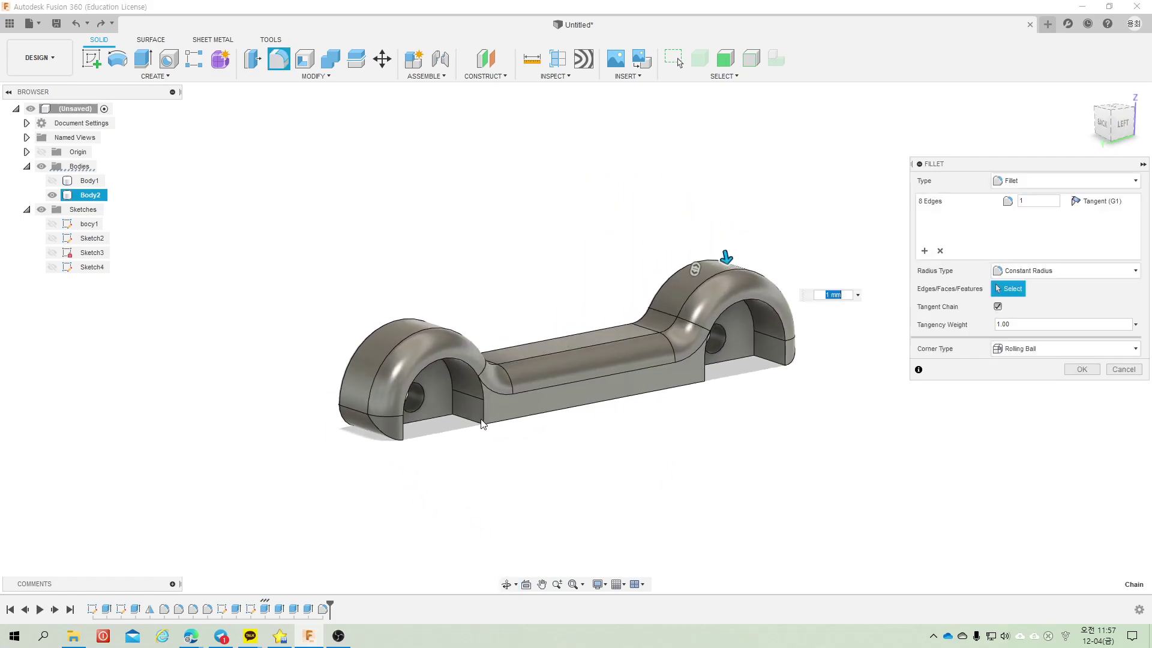
pyautogui.click(924, 250)
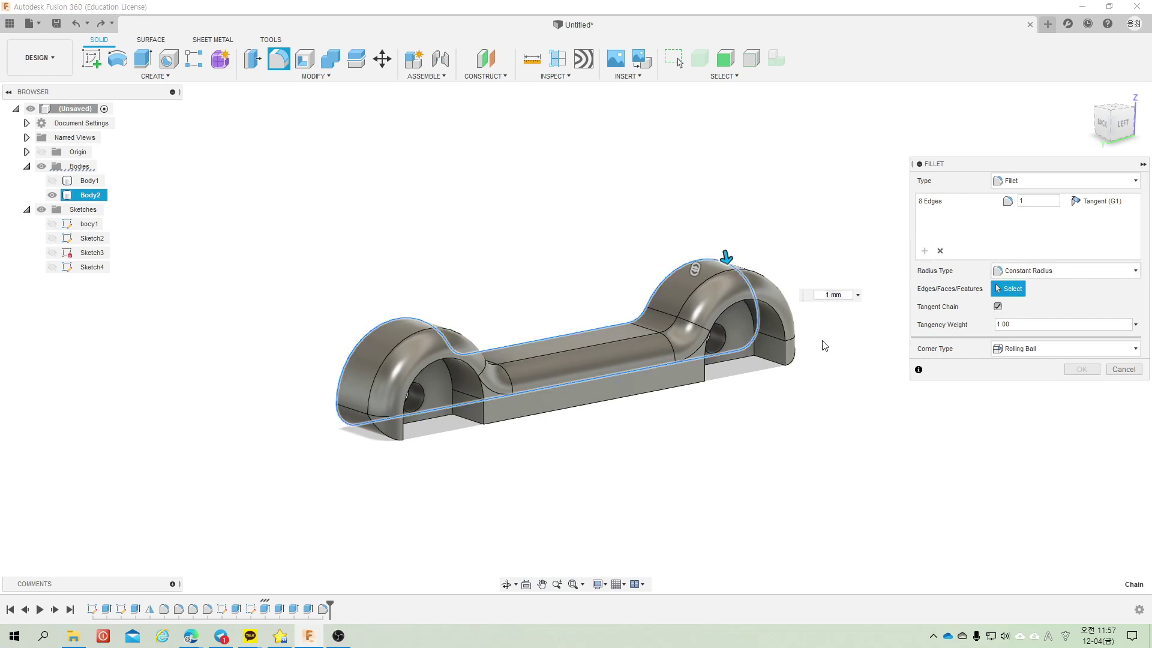
# Step: Add a twelve-edge set of lower and arch edges, enter radius 11, and apply both sets
pyautogui.click(480, 416)
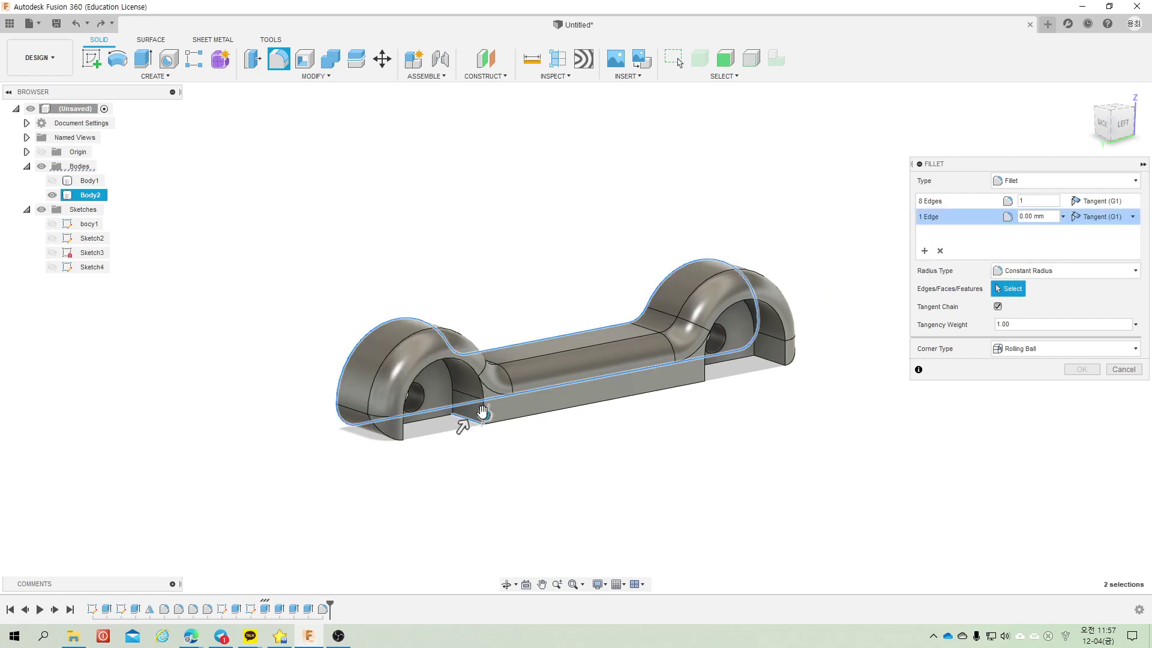
pyautogui.click(405, 436)
pyautogui.moveTo(406, 437)
pyautogui.keyDown('shift'); pyautogui.mouseDown(button='middle')
pyautogui.moveTo(383, 450)
pyautogui.moveTo(363, 427)
pyautogui.mouseUp(button='middle'); pyautogui.keyUp('shift')
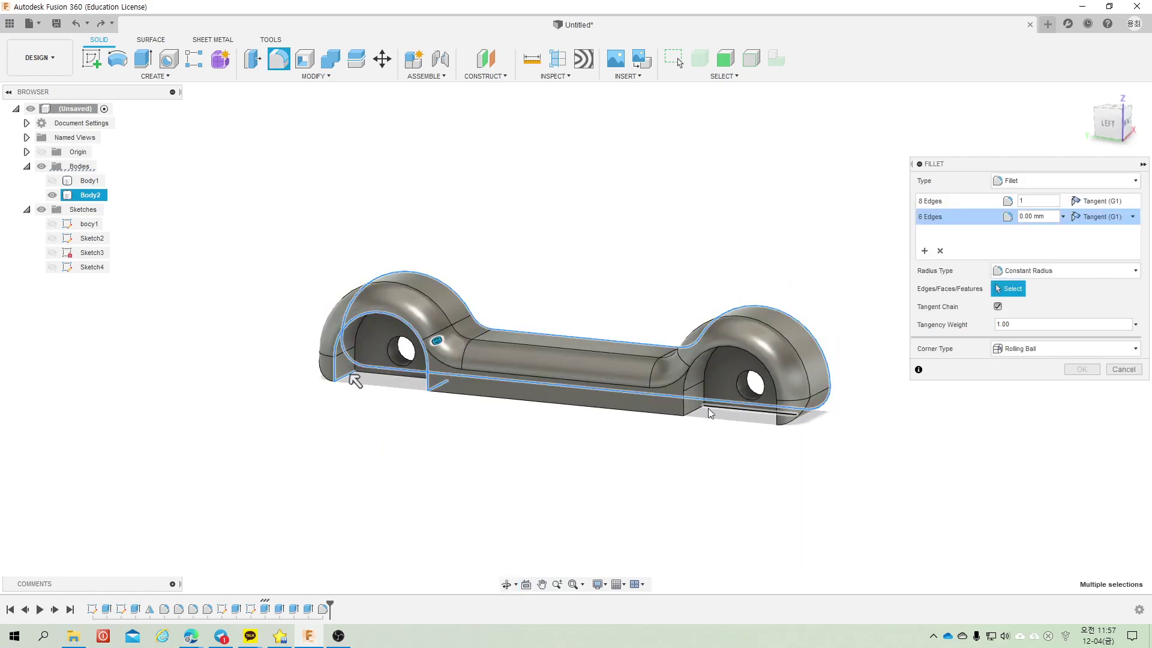
pyautogui.keyDown('shift'); pyautogui.moveTo(721, 473); pyautogui.dragTo(785, 442, button='middle'); pyautogui.keyUp('shift')
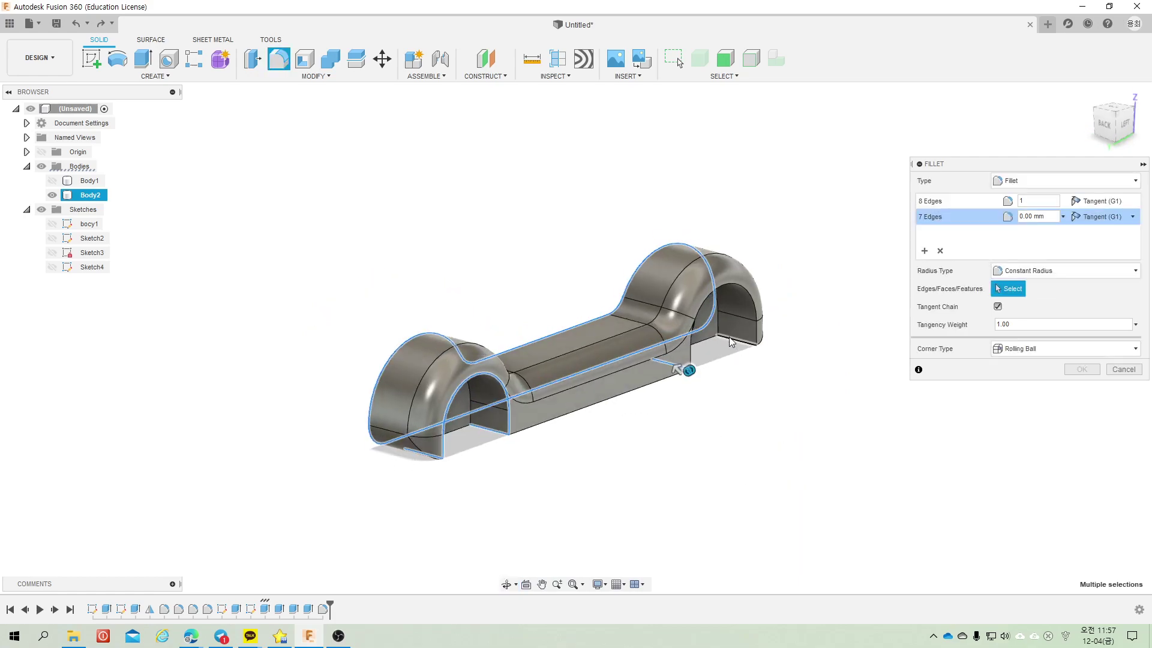
pyautogui.click(689, 348)
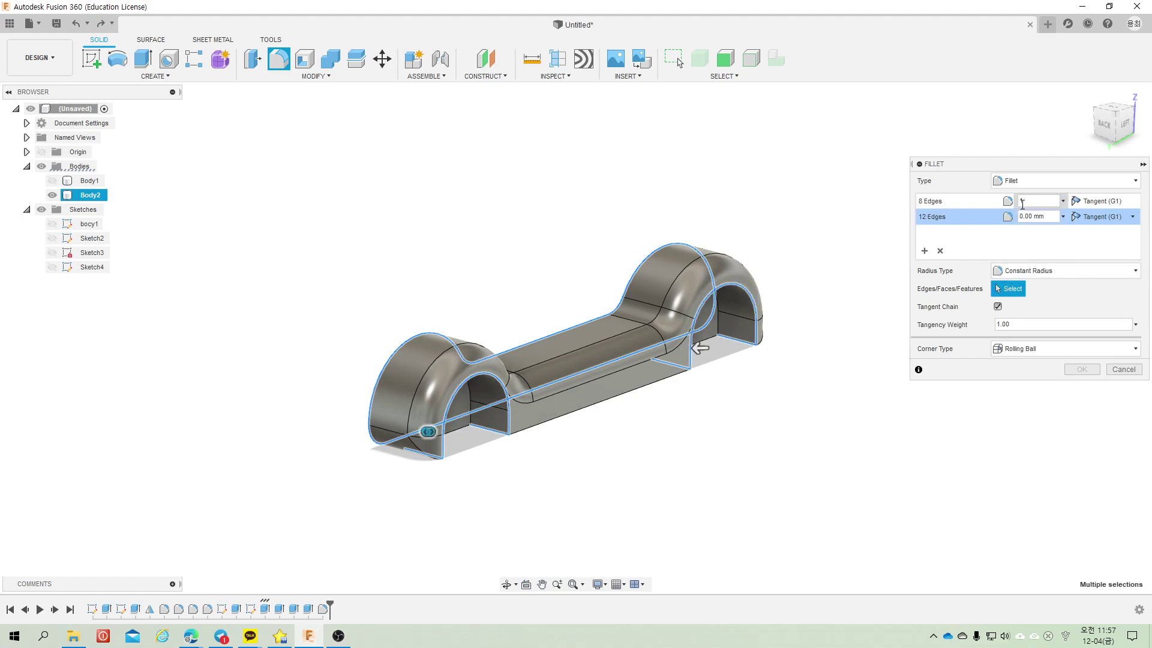
pyautogui.click(1035, 216)
pyautogui.write('11')
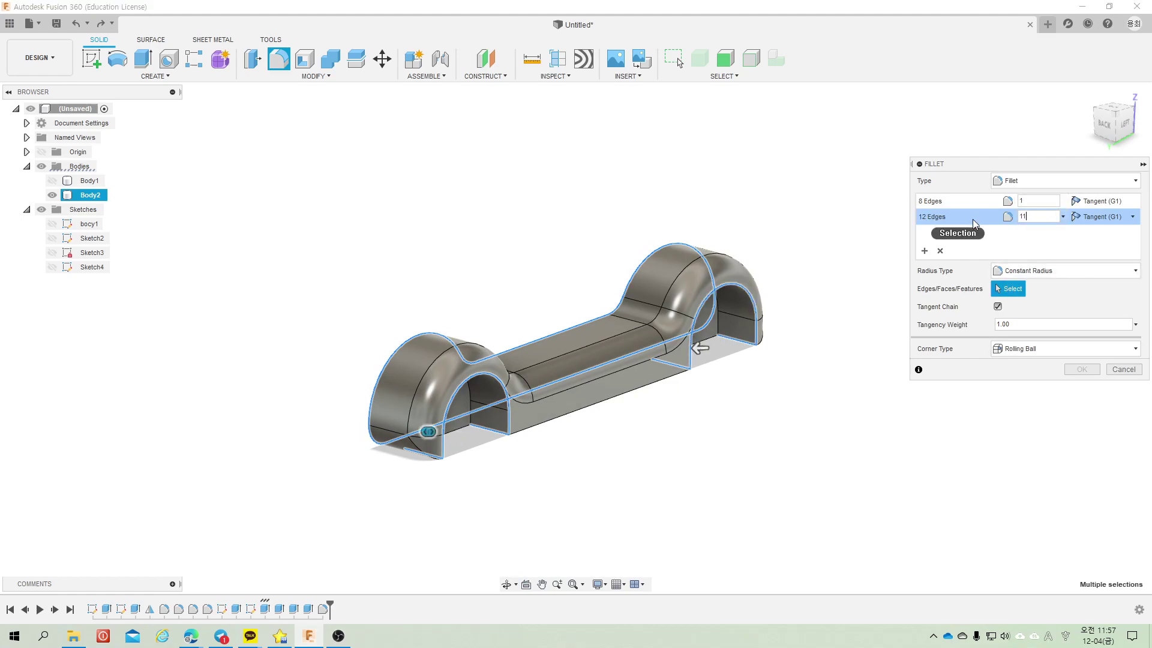
pyautogui.moveTo(780, 435)
pyautogui.keyDown('shift'); pyautogui.mouseDown(button='middle')
pyautogui.moveTo(747, 429)
pyautogui.moveTo(743, 342)
pyautogui.mouseUp(button='middle'); pyautogui.keyUp('shift')
pyautogui.click(1032, 217)
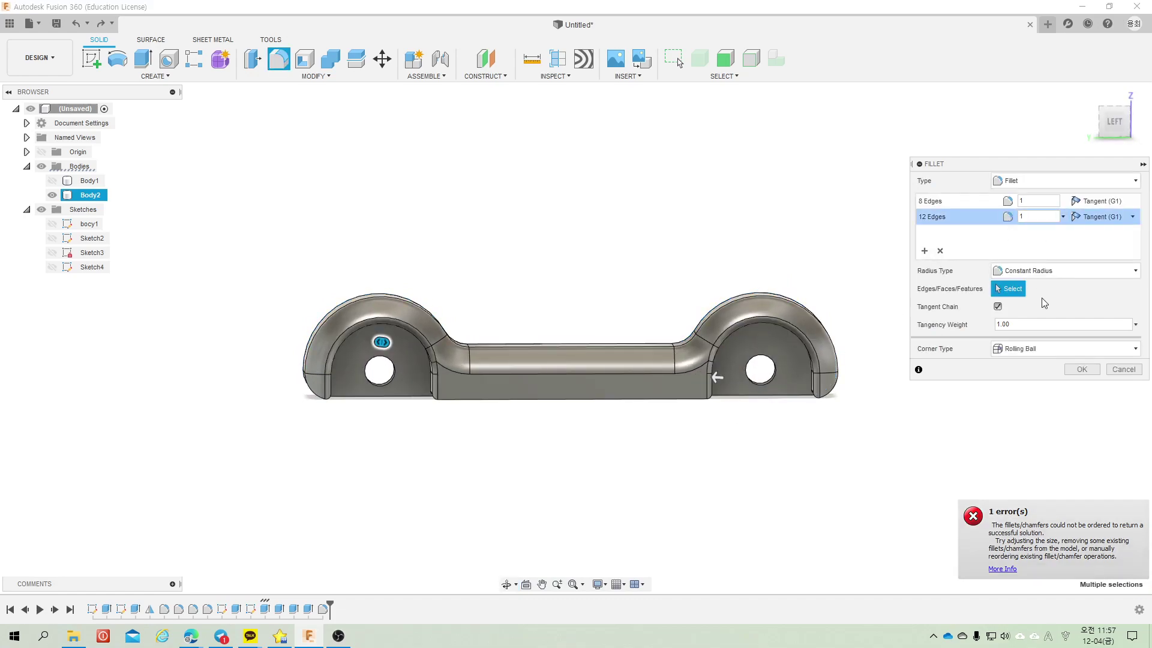
pyautogui.click(1082, 369)
pyautogui.moveTo(542, 432)
pyautogui.keyDown('shift'); pyautogui.mouseDown(button='middle')
pyautogui.moveTo(526, 448)
pyautogui.moveTo(516, 441)
pyautogui.mouseUp(button='middle'); pyautogui.keyUp('shift')
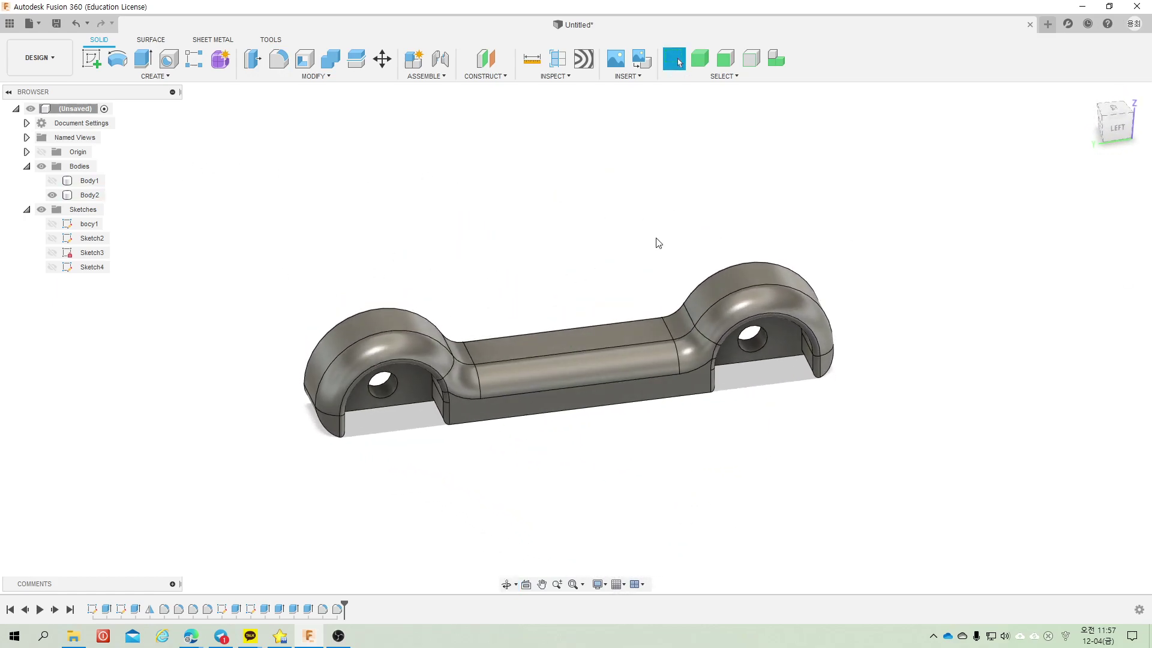
# Step: Rename Body2 to 'Tyre box' and show Body1 again beside it
pyautogui.doubleClick(90, 195)
pyautogui.write('Tyre box')
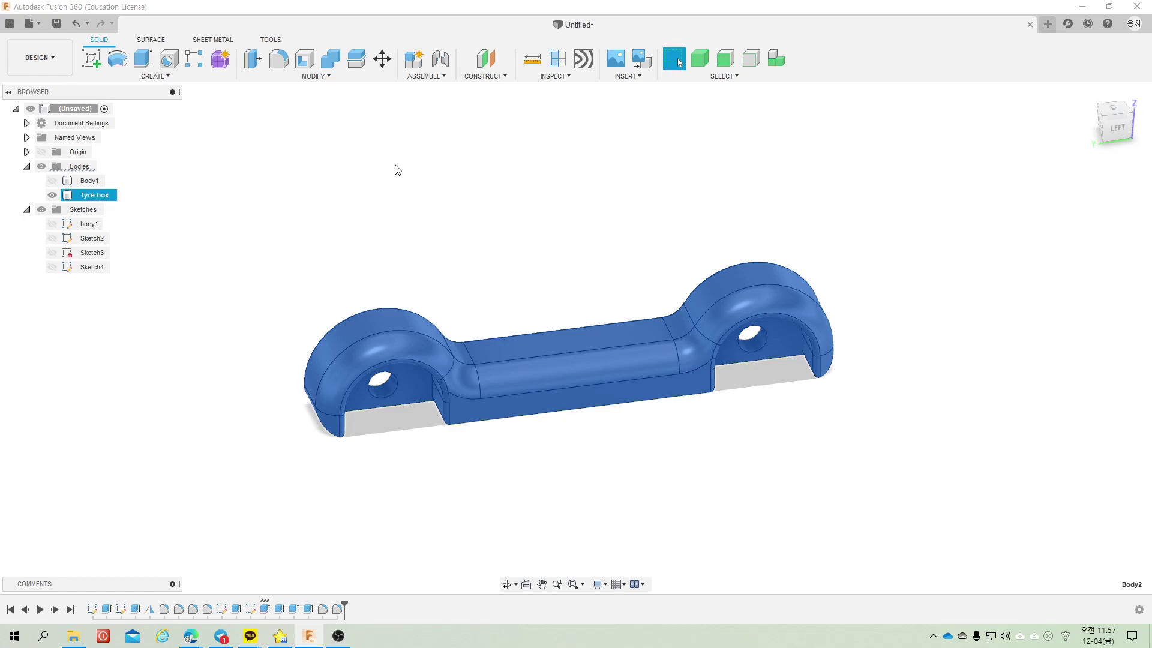
pyautogui.click(52, 181)
pyautogui.keyDown('shift'); pyautogui.moveTo(344, 300); pyautogui.dragTo(705, 409, button='middle'); pyautogui.keyUp('shift')
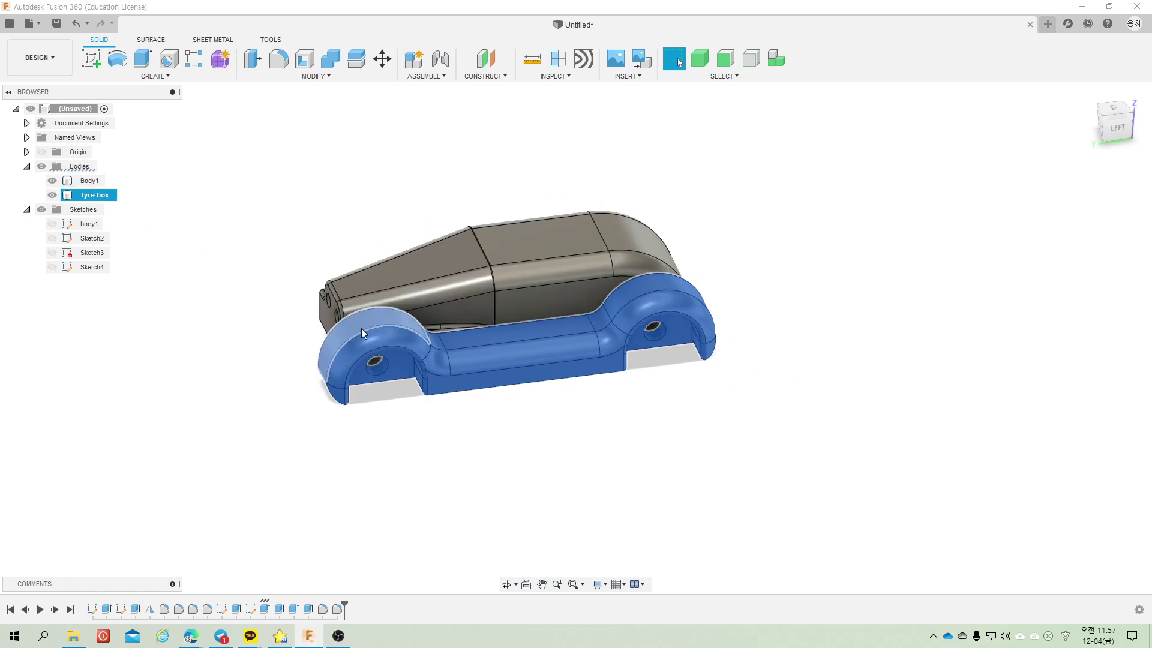
pyautogui.click(705, 408)
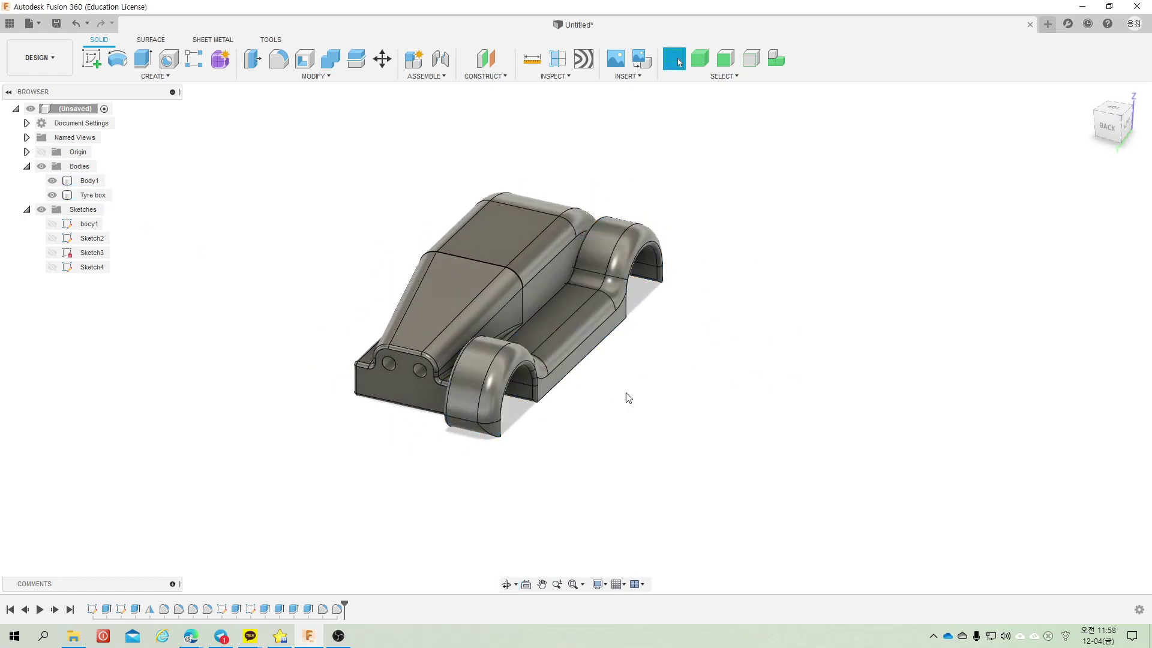
# Step: Mirror the Tyre box body across the central origin plane to create Tyre box (1)
pyautogui.click(164, 74)
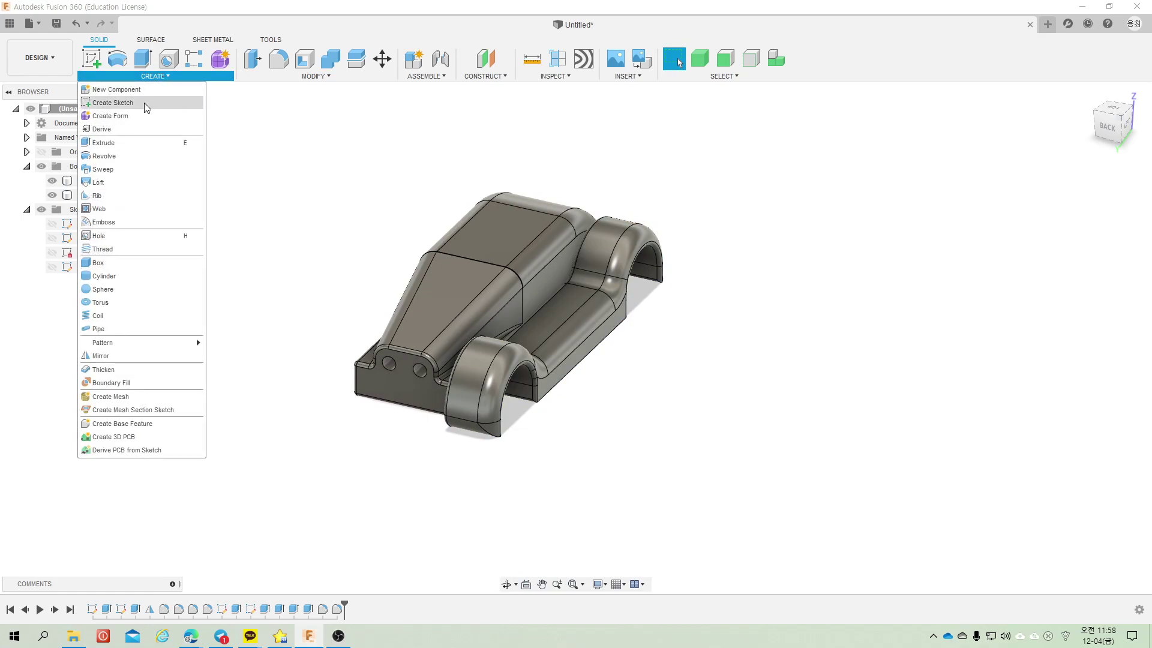
pyautogui.click(128, 359)
pyautogui.click(1092, 181)
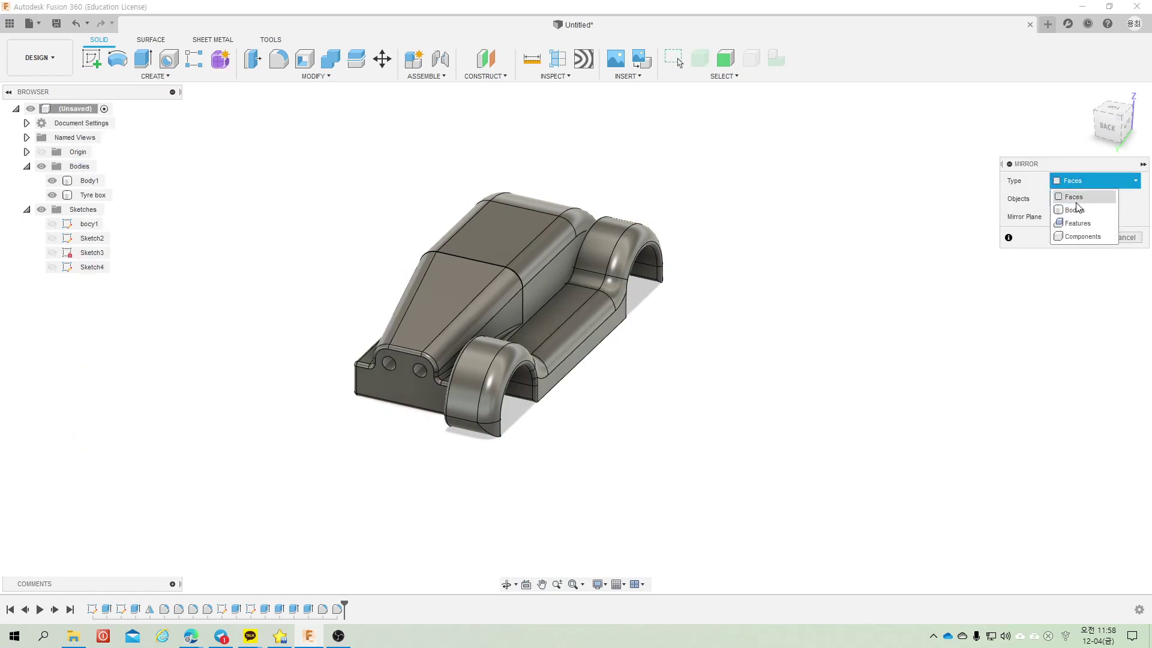
pyautogui.click(1074, 209)
pyautogui.click(580, 315)
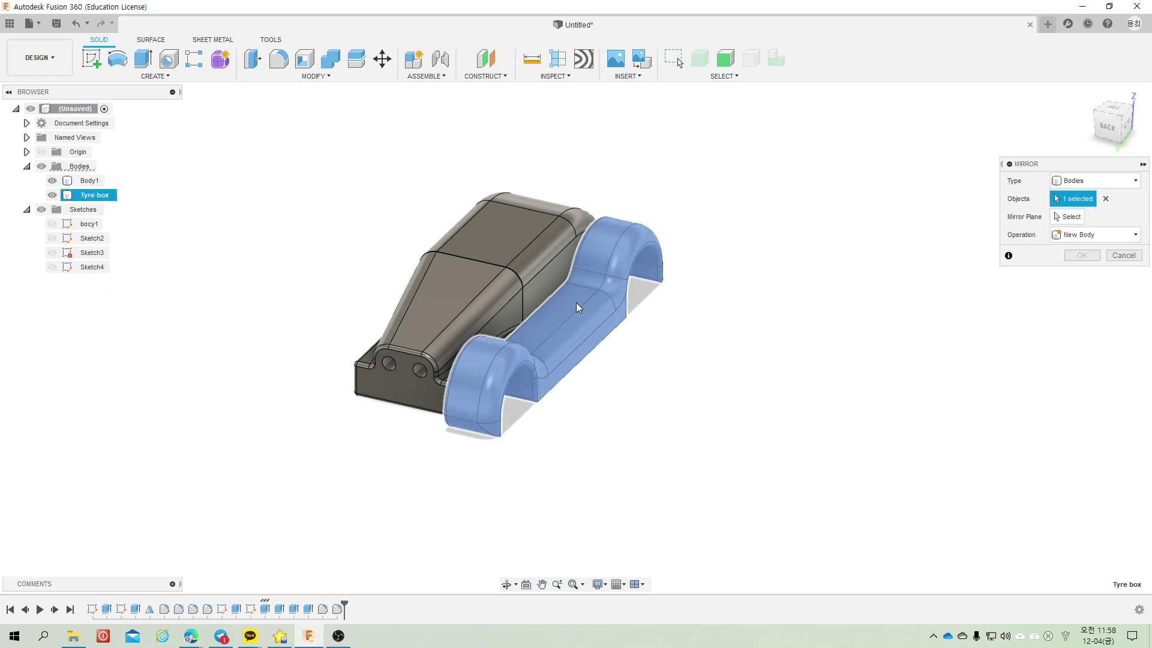
pyautogui.click(1083, 216)
pyautogui.scroll(-3, 512, 297)
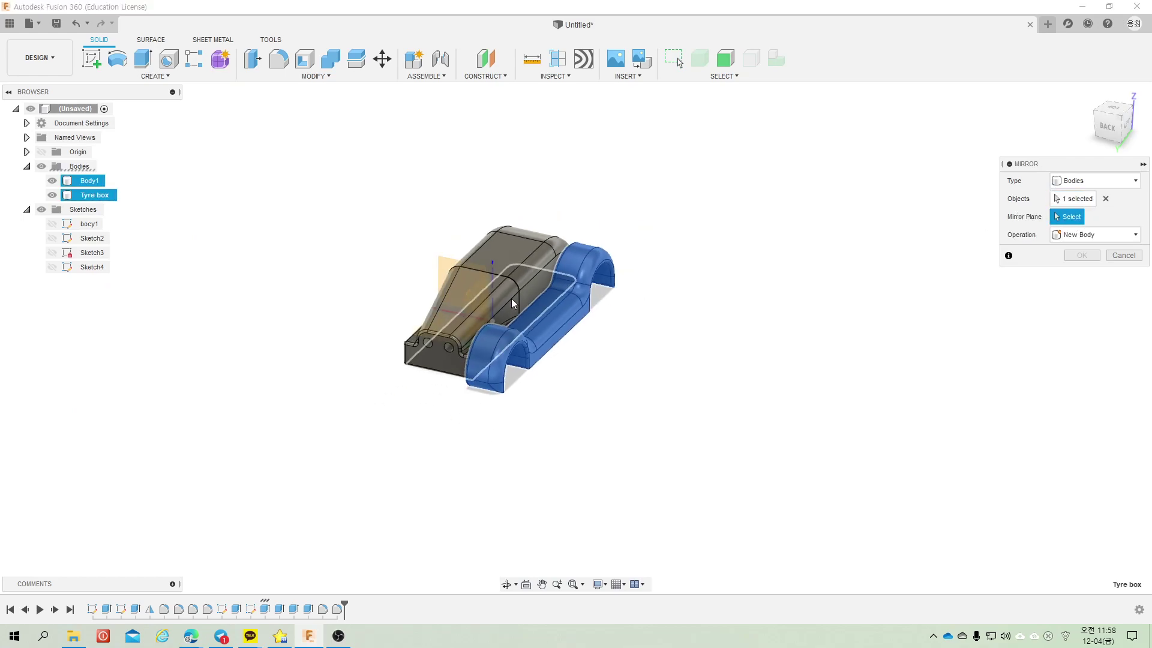
pyautogui.scroll(-2, 511, 298)
pyautogui.scroll(-1, 502, 297)
pyautogui.click(473, 286)
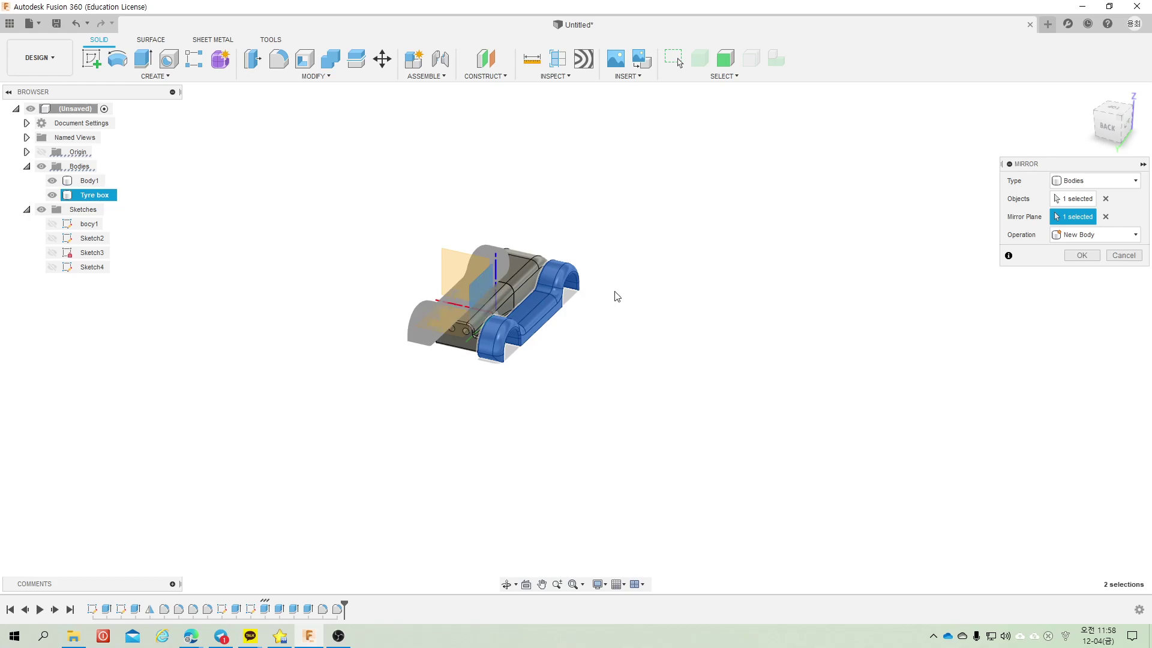
pyautogui.click(1082, 255)
pyautogui.moveTo(664, 301)
pyautogui.keyDown('shift'); pyautogui.mouseDown(button='middle')
pyautogui.moveTo(697, 306)
pyautogui.moveTo(787, 270)
pyautogui.moveTo(780, 231)
pyautogui.moveTo(628, 267)
pyautogui.moveTo(622, 229)
pyautogui.moveTo(561, 214)
pyautogui.moveTo(553, 188)
pyautogui.moveTo(504, 260)
pyautogui.moveTo(481, 262)
pyautogui.moveTo(606, 298)
pyautogui.moveTo(594, 278)
pyautogui.mouseUp(button='middle'); pyautogui.keyUp('shift')
# Step: Orbit to look down on the car body's top and start a new sketch
pyautogui.scroll(2, 448, 318)
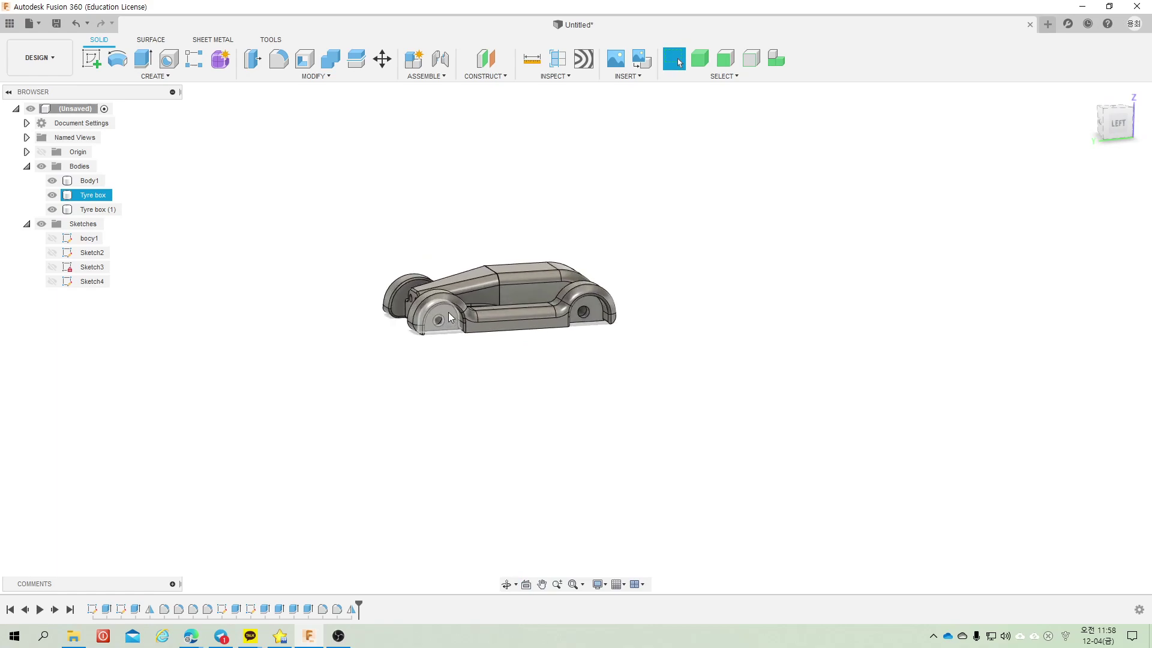
pyautogui.scroll(3, 448, 315)
pyautogui.moveTo(541, 304)
pyautogui.keyDown('shift'); pyautogui.mouseDown(button='middle')
pyautogui.moveTo(469, 349)
pyautogui.moveTo(572, 345)
pyautogui.mouseUp(button='middle'); pyautogui.keyUp('shift')
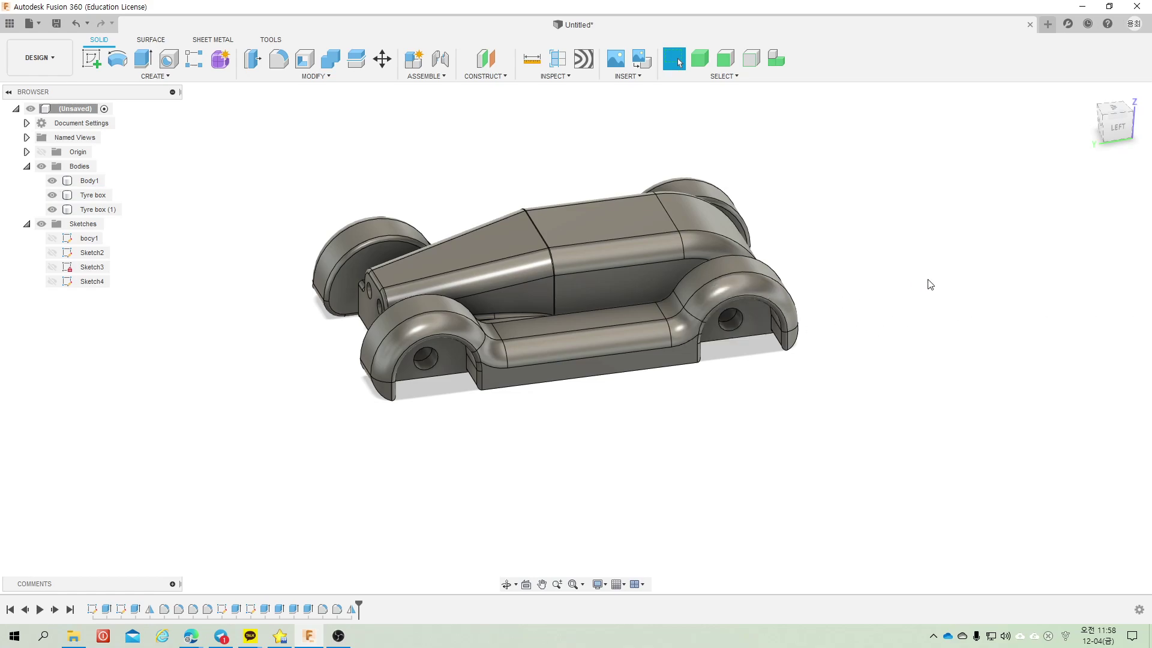
pyautogui.click(600, 382)
pyautogui.press('Escape')
pyautogui.keyDown('shift'); pyautogui.moveTo(834, 251); pyautogui.dragTo(506, 267, button='middle'); pyautogui.keyUp('shift')
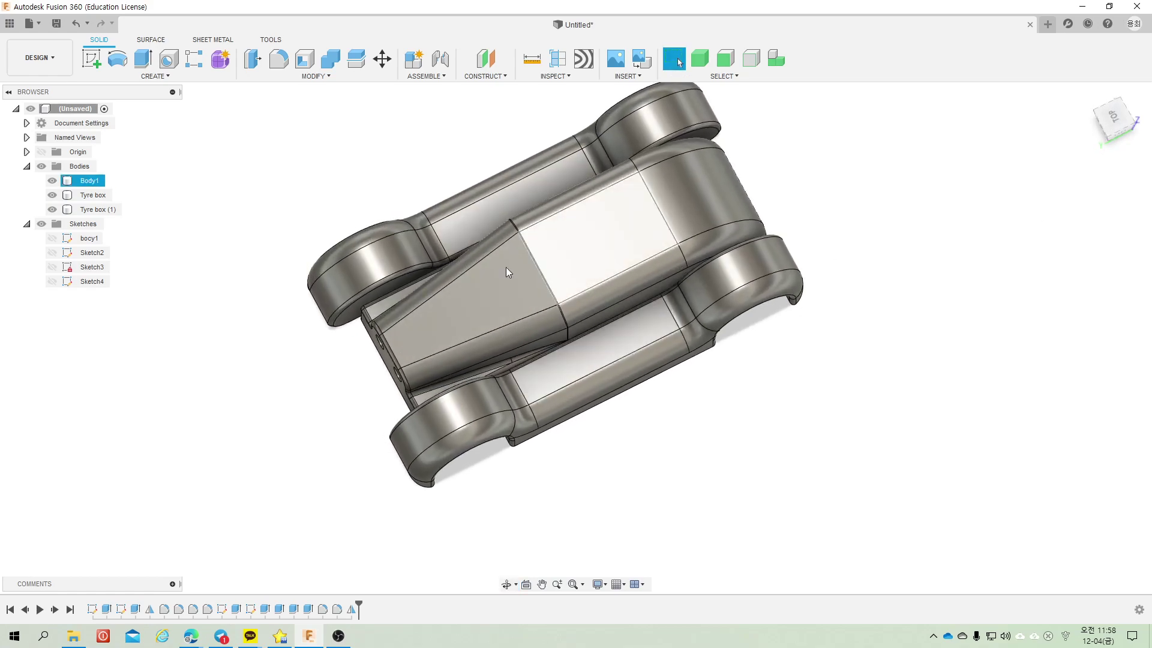
pyautogui.click(93, 63)
# Step: Place the sketch on the car's top face and project the body's bottom edge into it
pyautogui.click(593, 243)
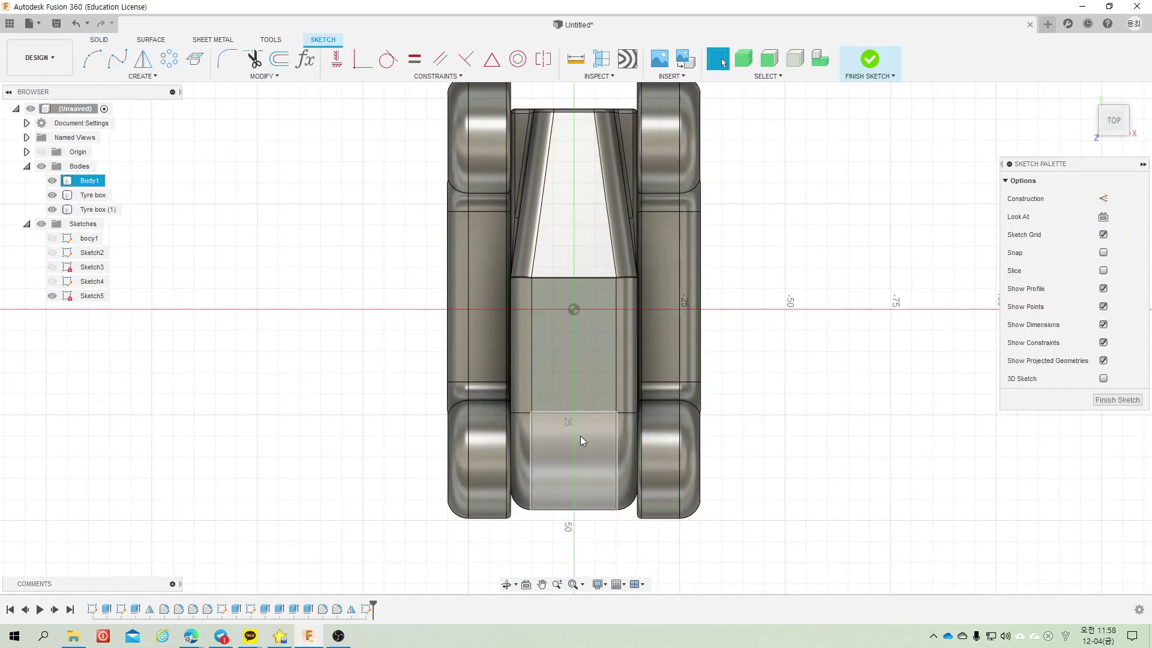
pyautogui.click(130, 78)
pyautogui.moveTo(115, 289)
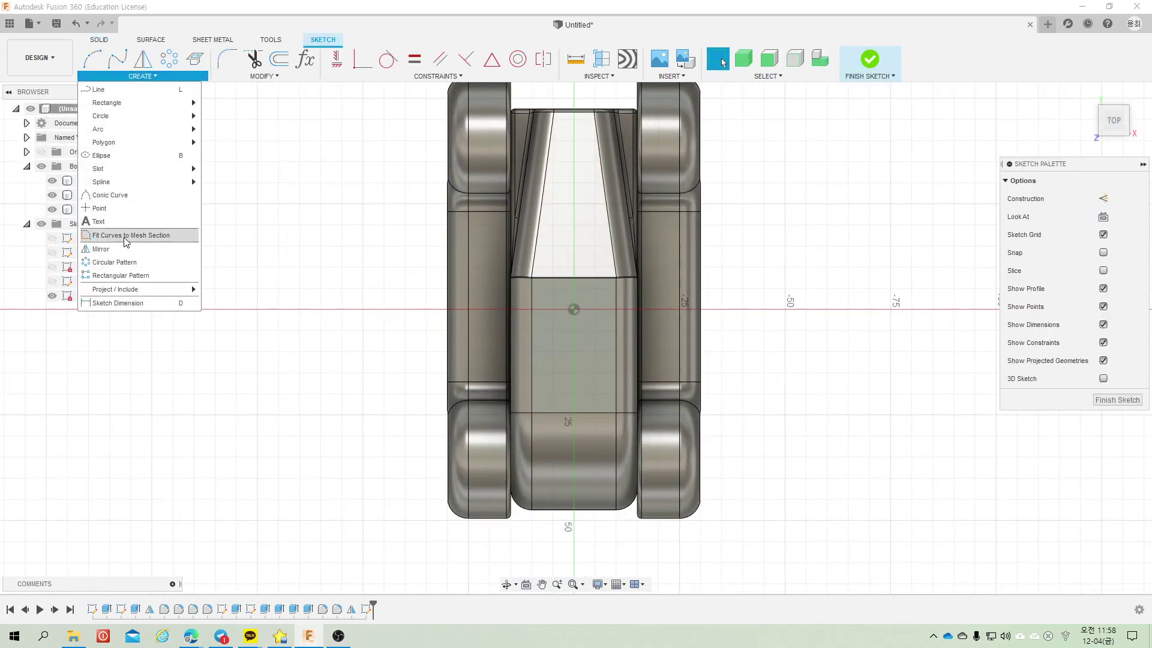
pyautogui.click(222, 289)
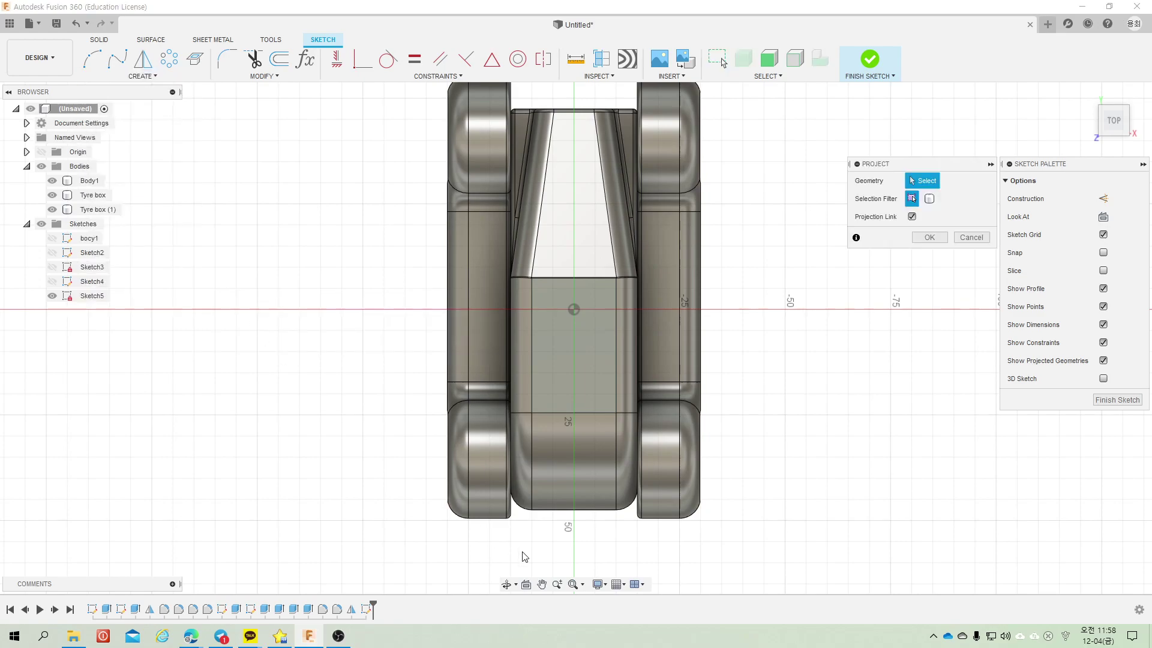
pyautogui.click(563, 511)
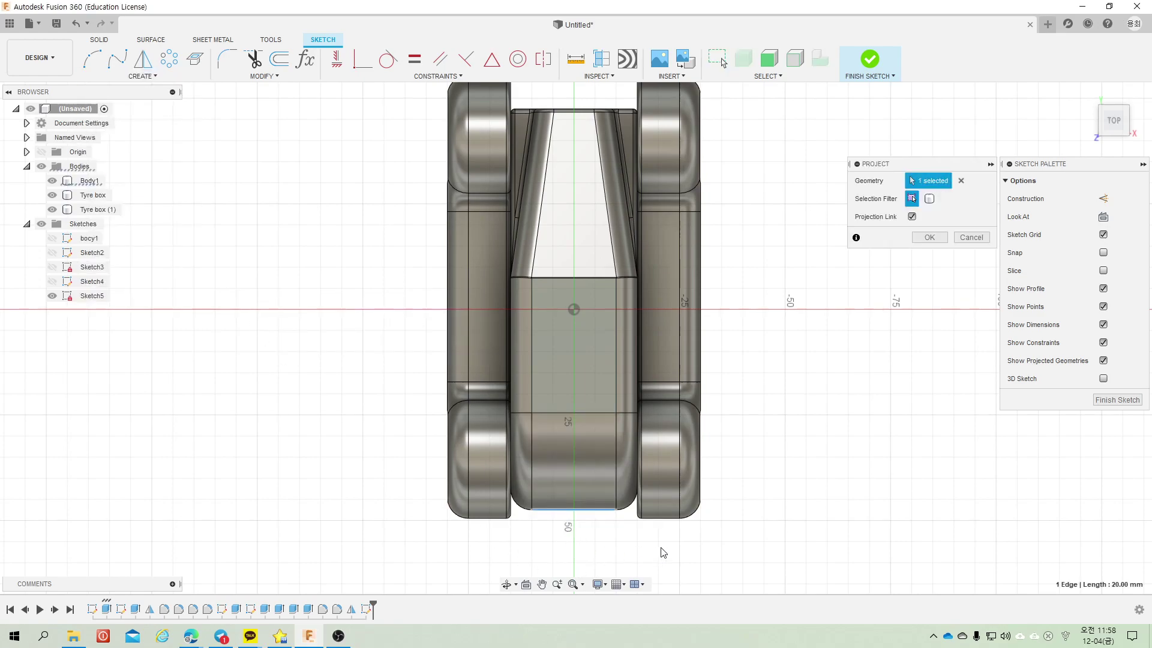
pyautogui.click(929, 238)
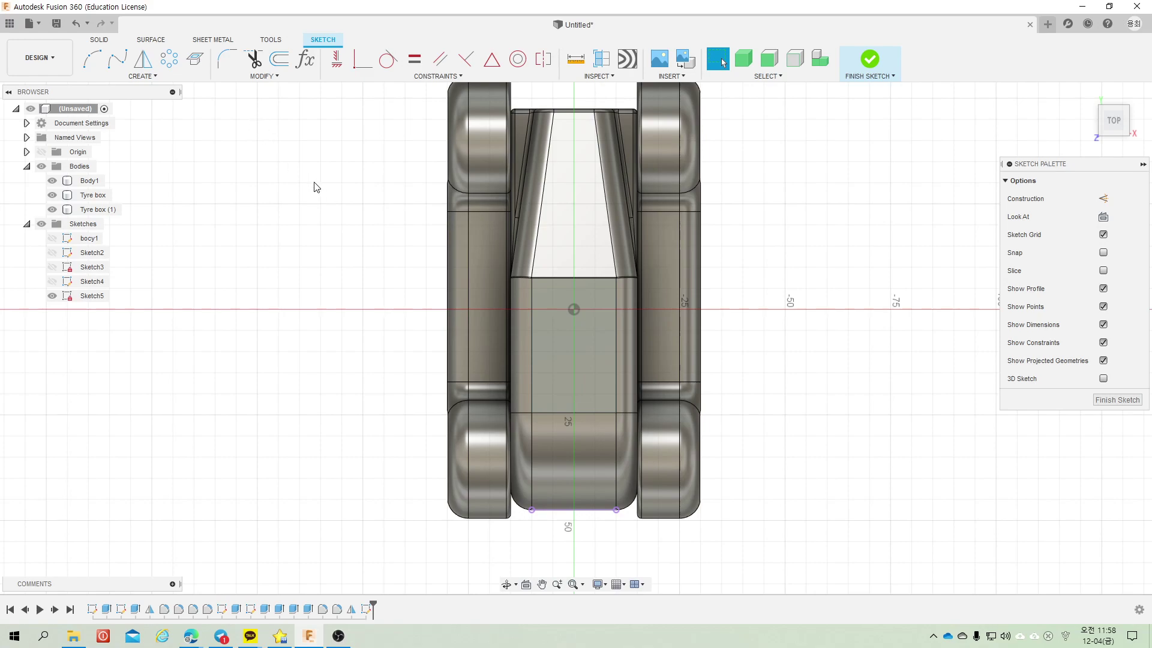
# Step: Draw a 20 mm circle on the roof and fix its centre and the point above it
pyautogui.press('c')
pyautogui.click(574, 356)
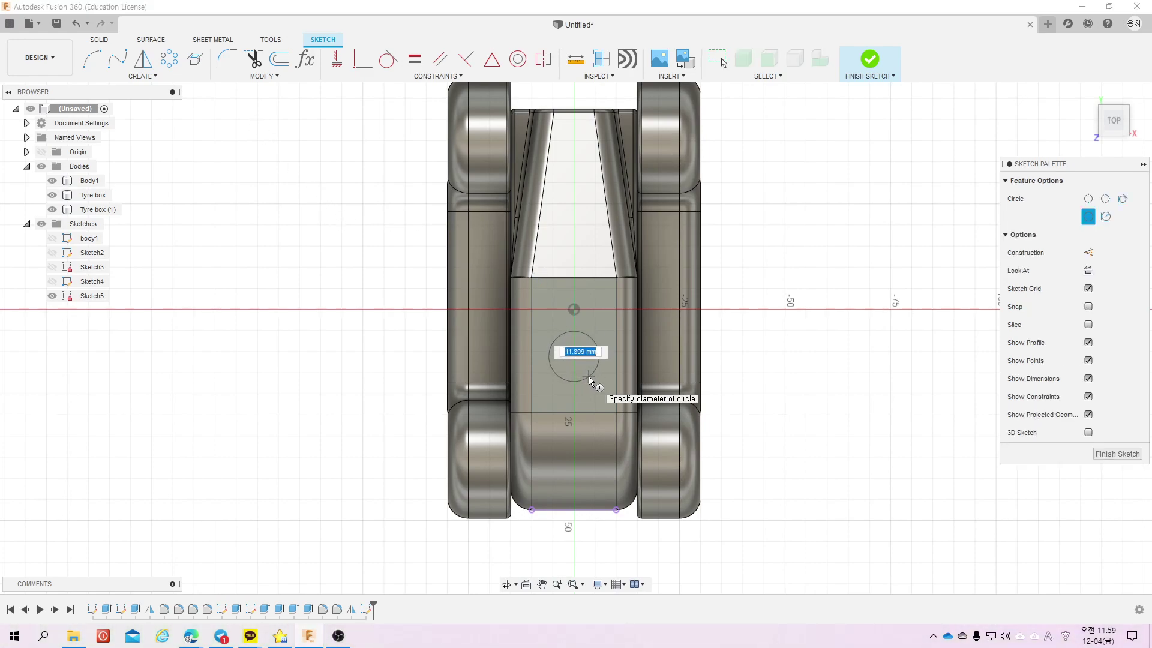
pyautogui.write('20')
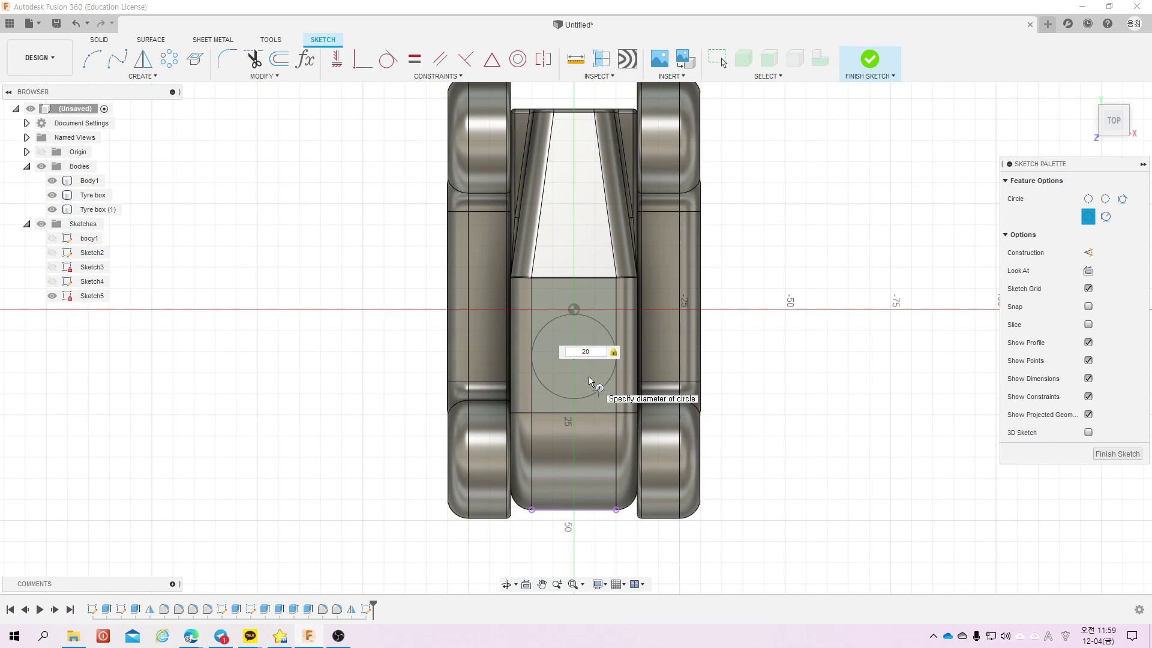
pyautogui.press('Return')
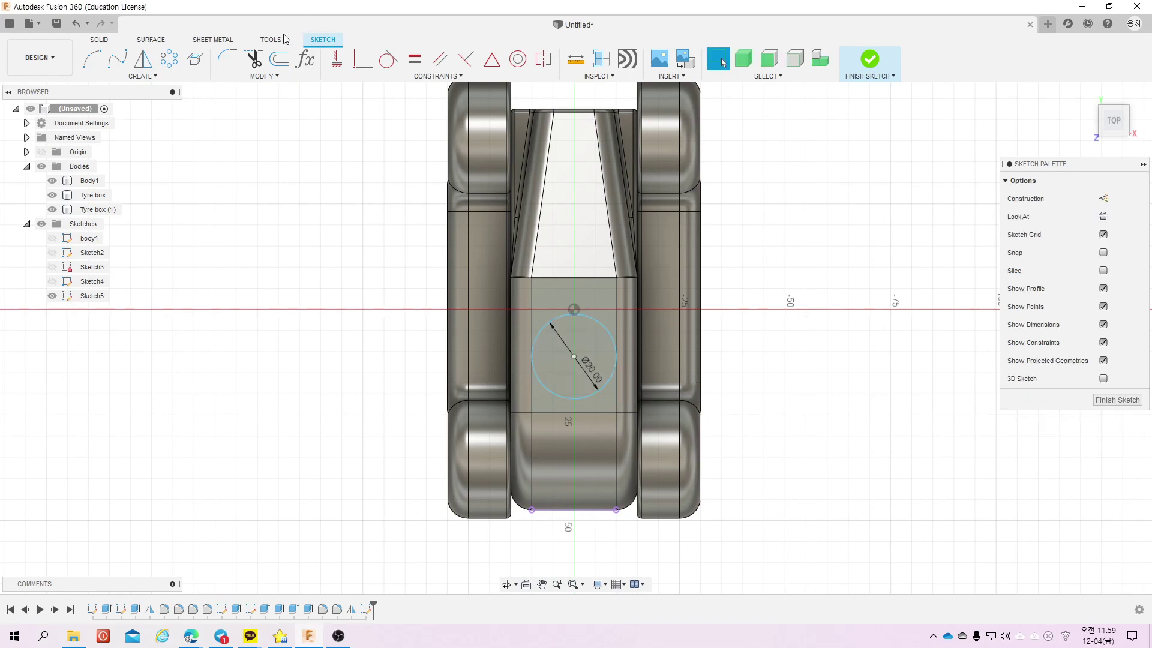
pyautogui.click(337, 58)
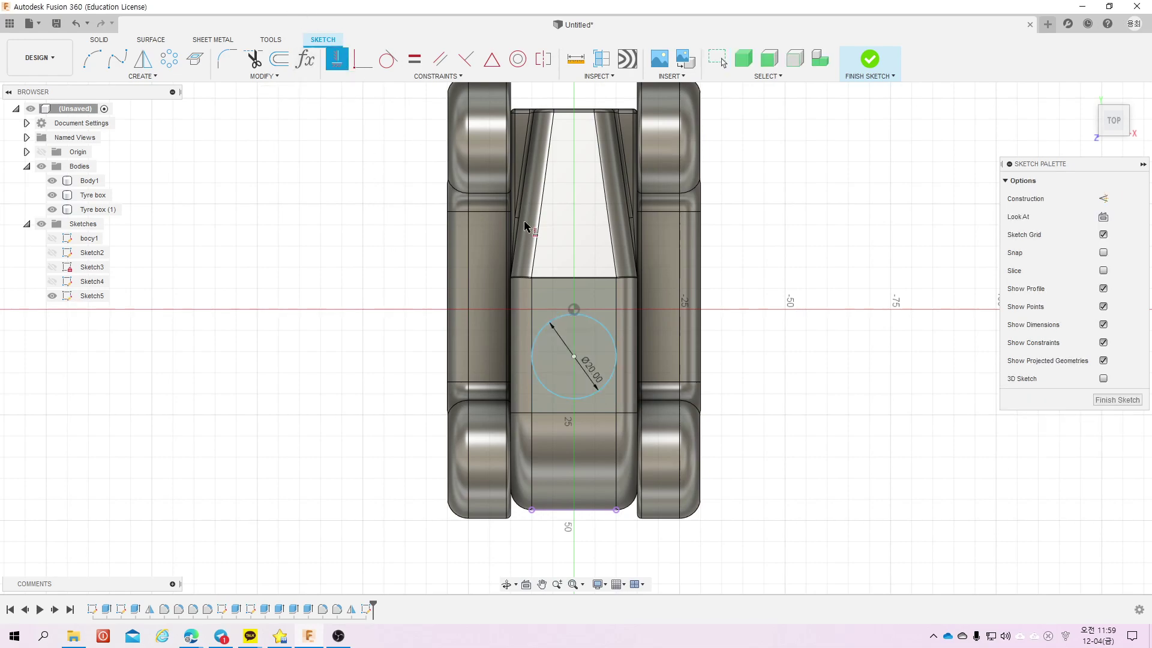
pyautogui.click(573, 357)
pyautogui.click(574, 309)
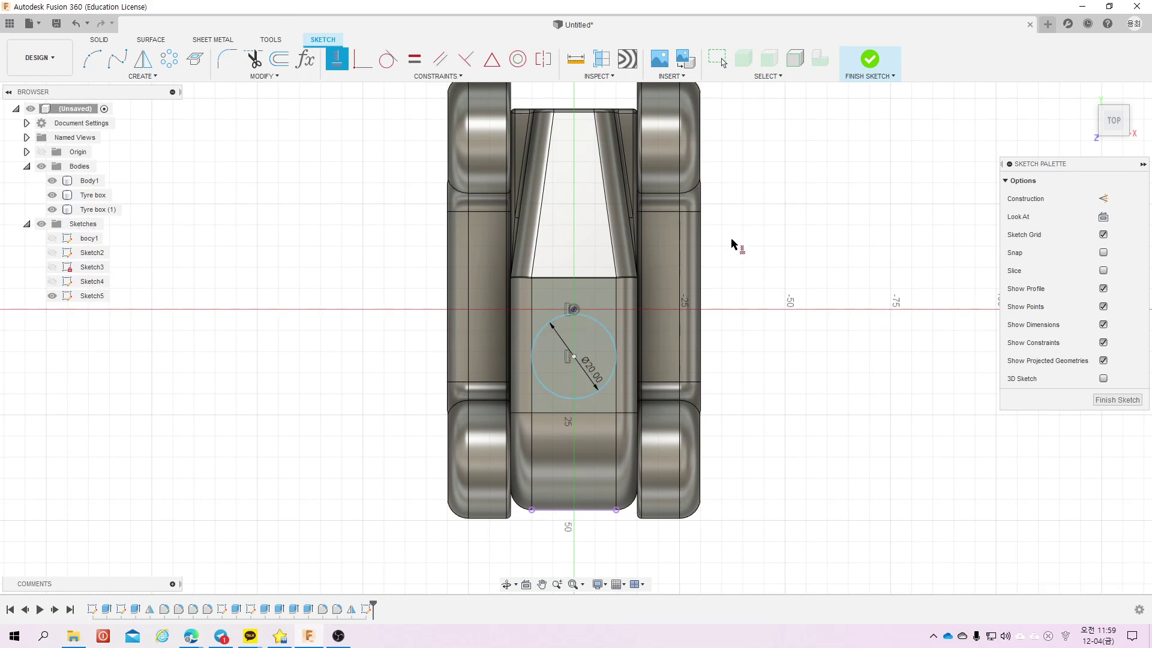
pyautogui.press('Escape')
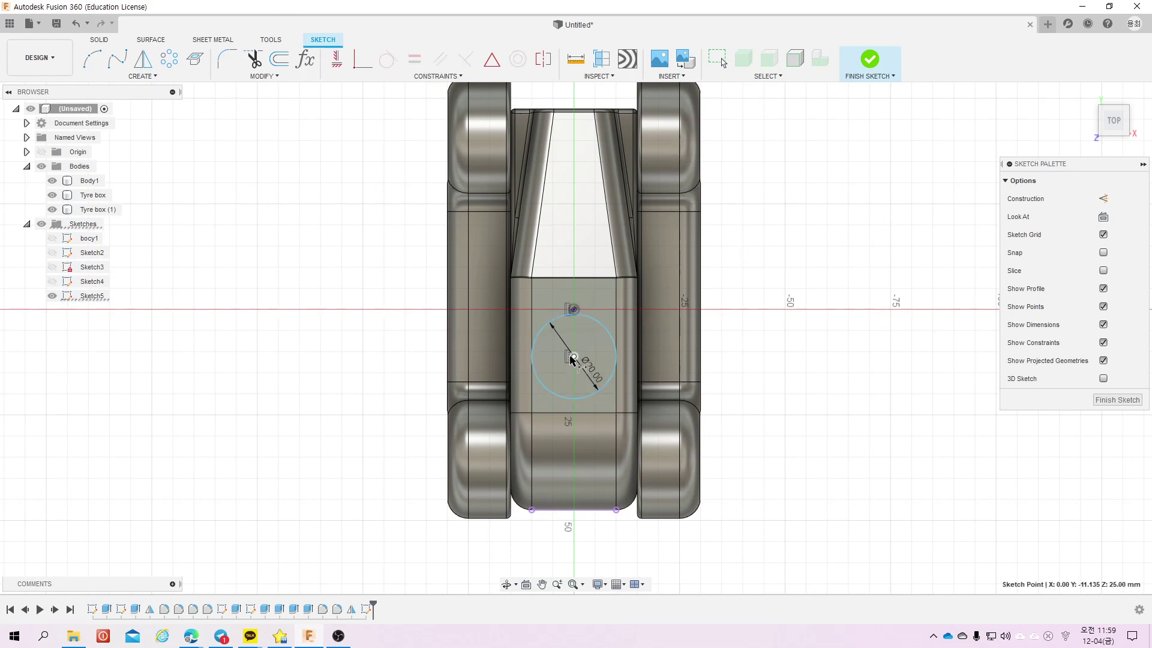
# Step: Dimension the circle centre 40 mm from the projected bottom edge
pyautogui.click(576, 511)
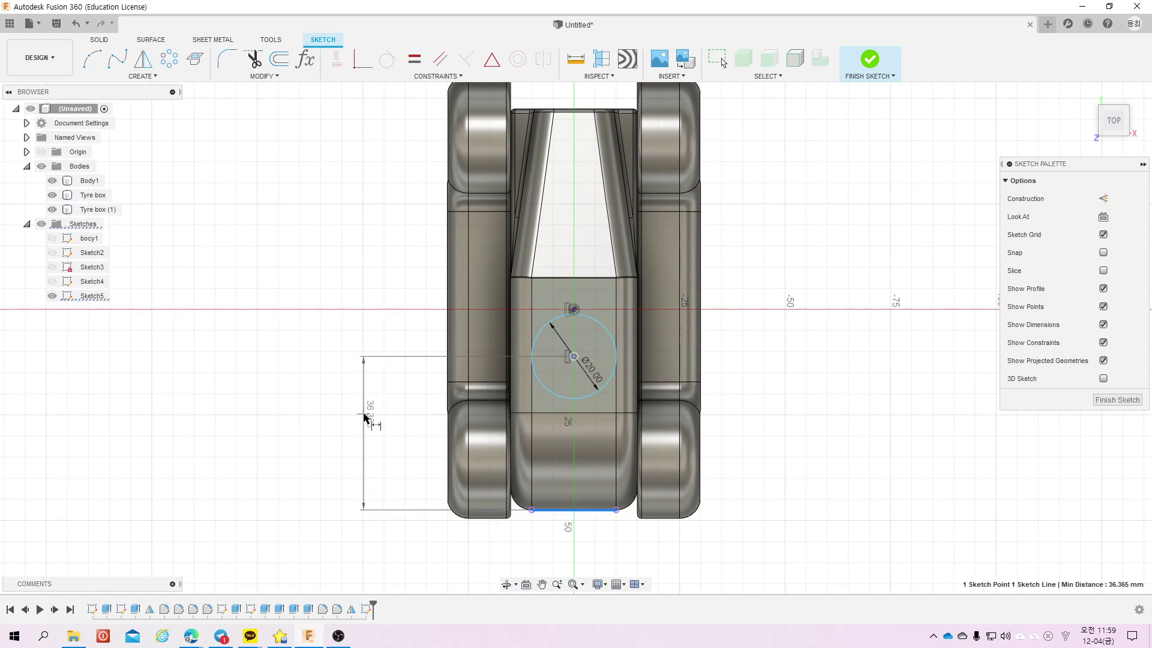
pyautogui.click(364, 416)
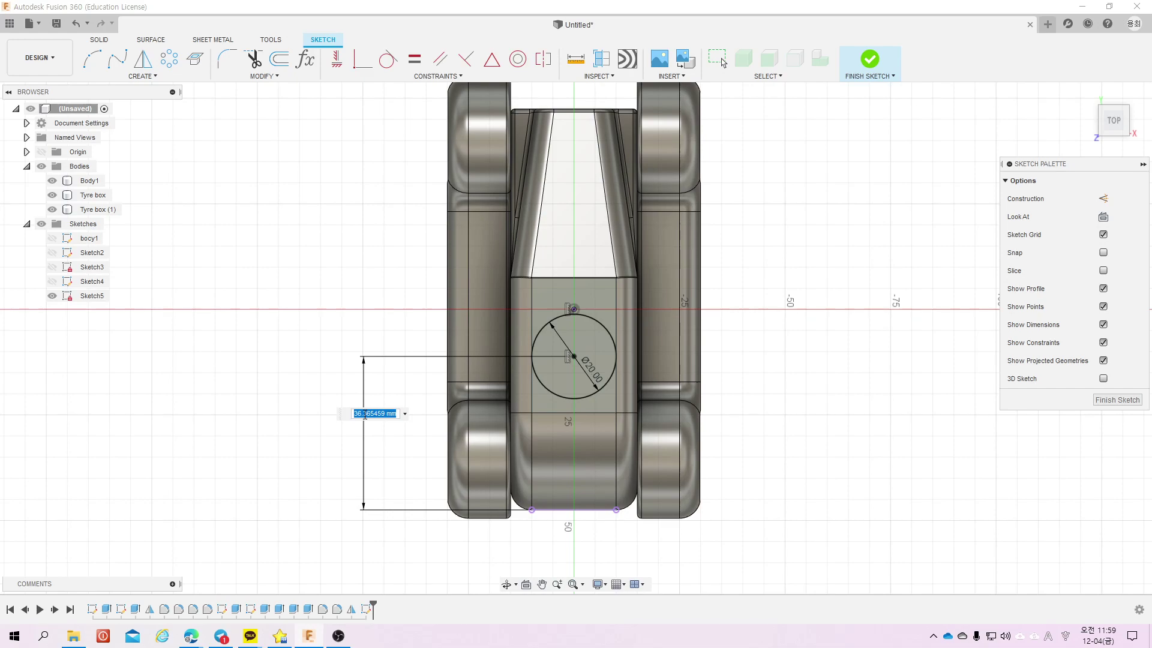
pyautogui.write('40')
pyautogui.press('Return')
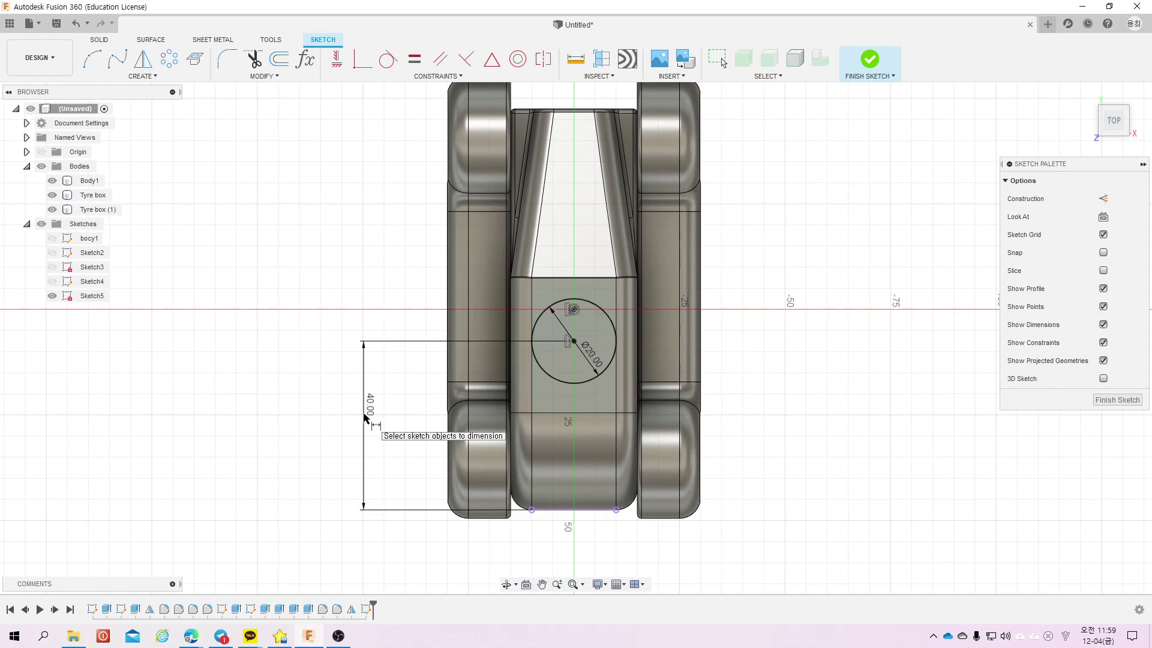
# Step: Finish the sketch and extrude the roof circle -25 mm as a cut into the body
pyautogui.click(870, 58)
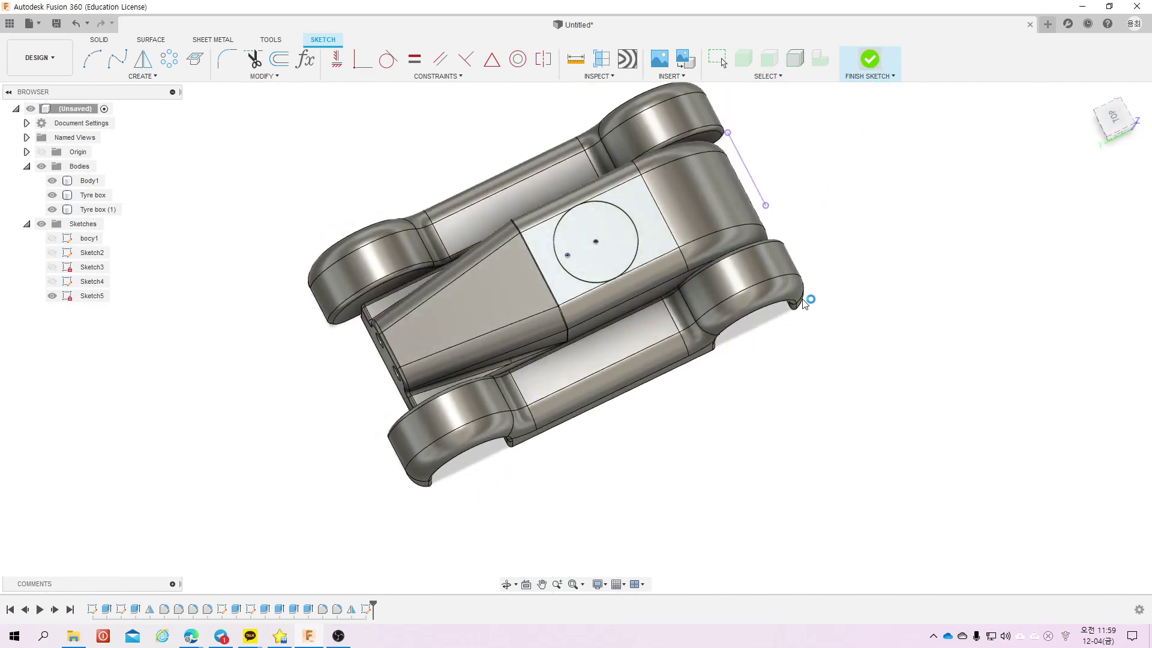
pyautogui.click(144, 65)
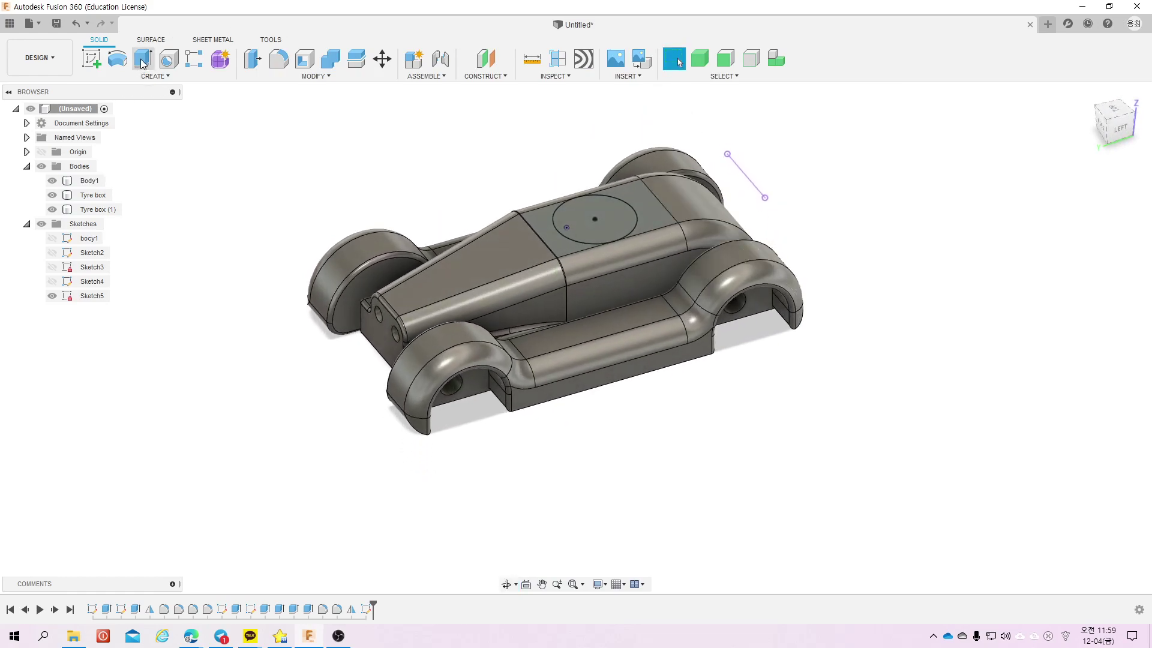
pyautogui.click(571, 214)
pyautogui.moveTo(595, 233); pyautogui.dragTo(604, 244)
pyautogui.write('12')
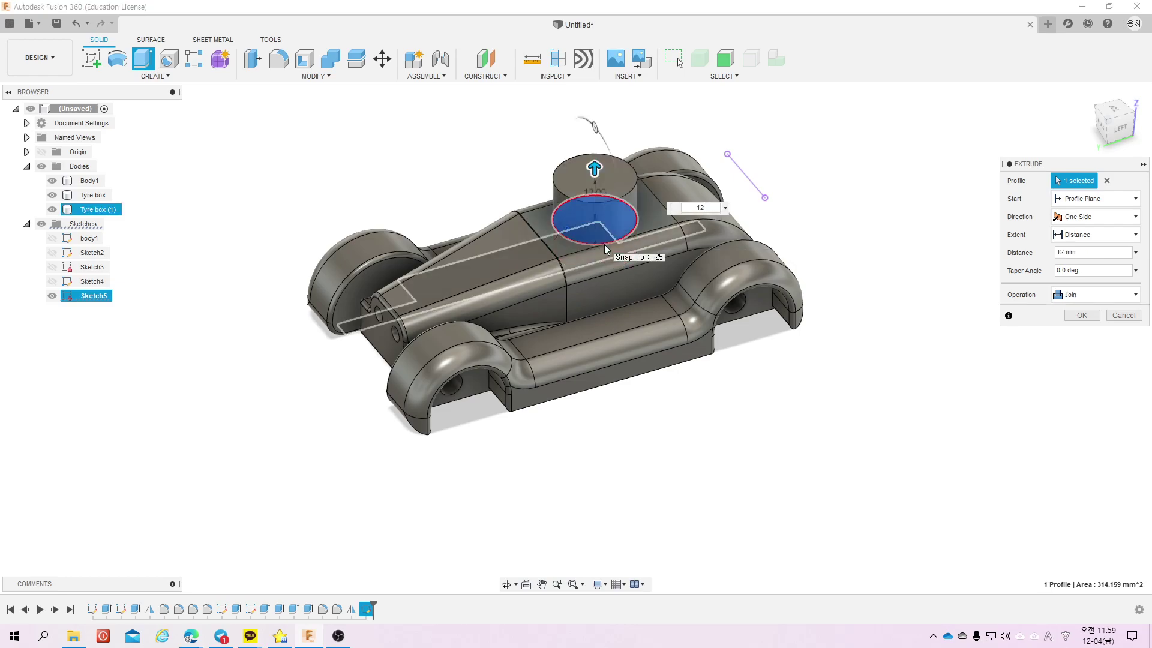
pyautogui.press('BackSpace')
pyautogui.press('BackSpace')
pyautogui.write('-25')
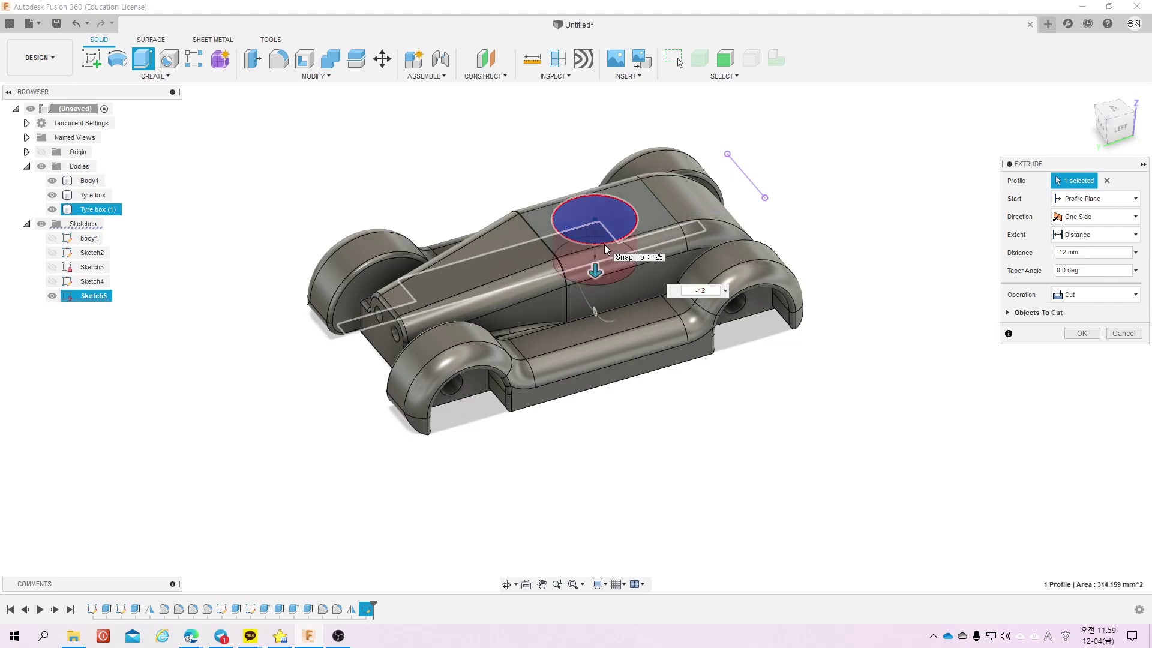
pyautogui.press('Return')
pyautogui.moveTo(546, 210)
pyautogui.keyDown('shift'); pyautogui.mouseDown(button='middle')
pyautogui.moveTo(684, 484)
pyautogui.moveTo(548, 397)
pyautogui.moveTo(540, 381)
pyautogui.moveTo(553, 406)
pyautogui.mouseUp(button='middle'); pyautogui.keyUp('shift')
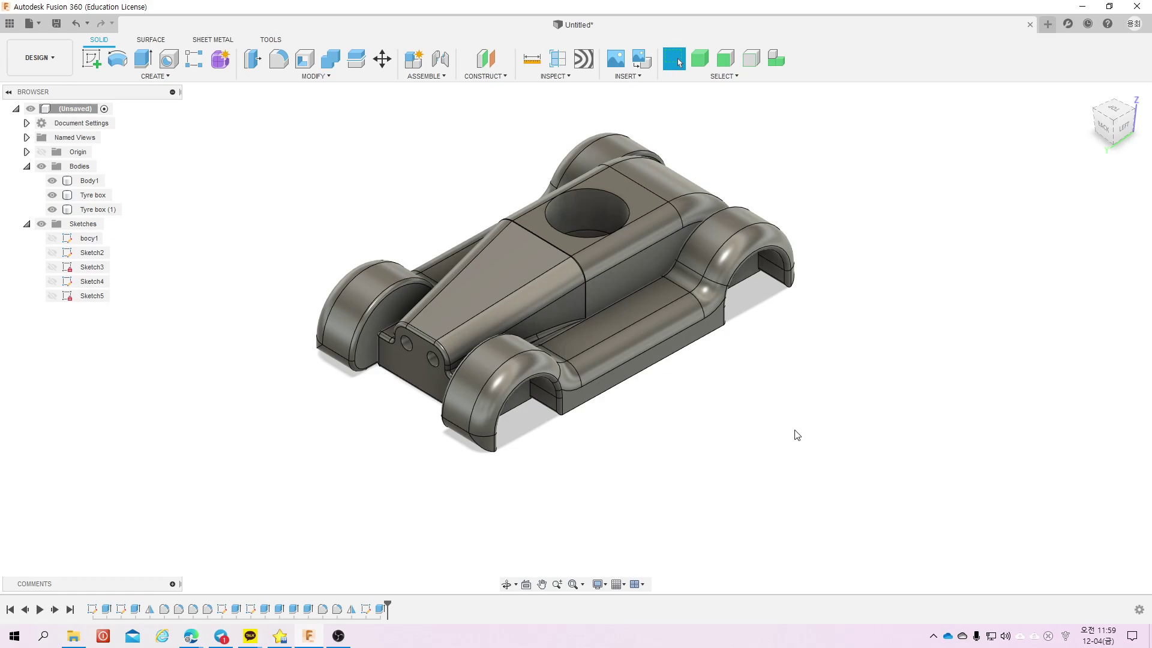
pyautogui.moveTo(767, 407)
pyautogui.keyDown('shift'); pyautogui.mouseDown(button='middle')
pyautogui.moveTo(748, 375)
pyautogui.moveTo(706, 346)
pyautogui.mouseUp(button='middle'); pyautogui.keyUp('shift')
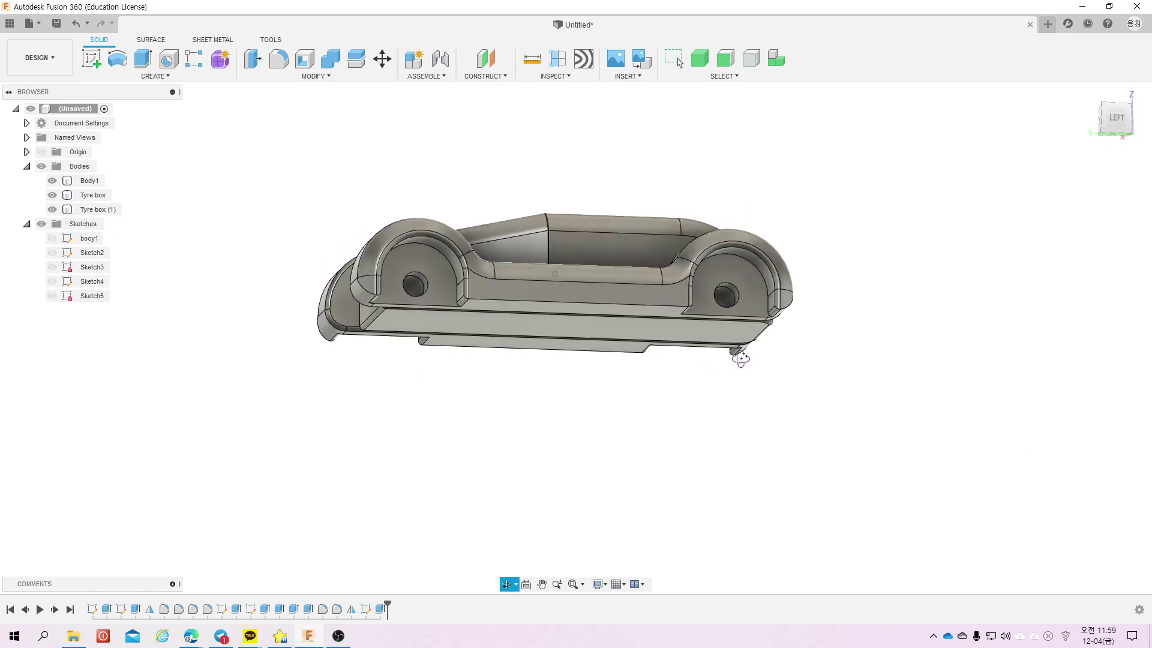
pyautogui.press('Escape')
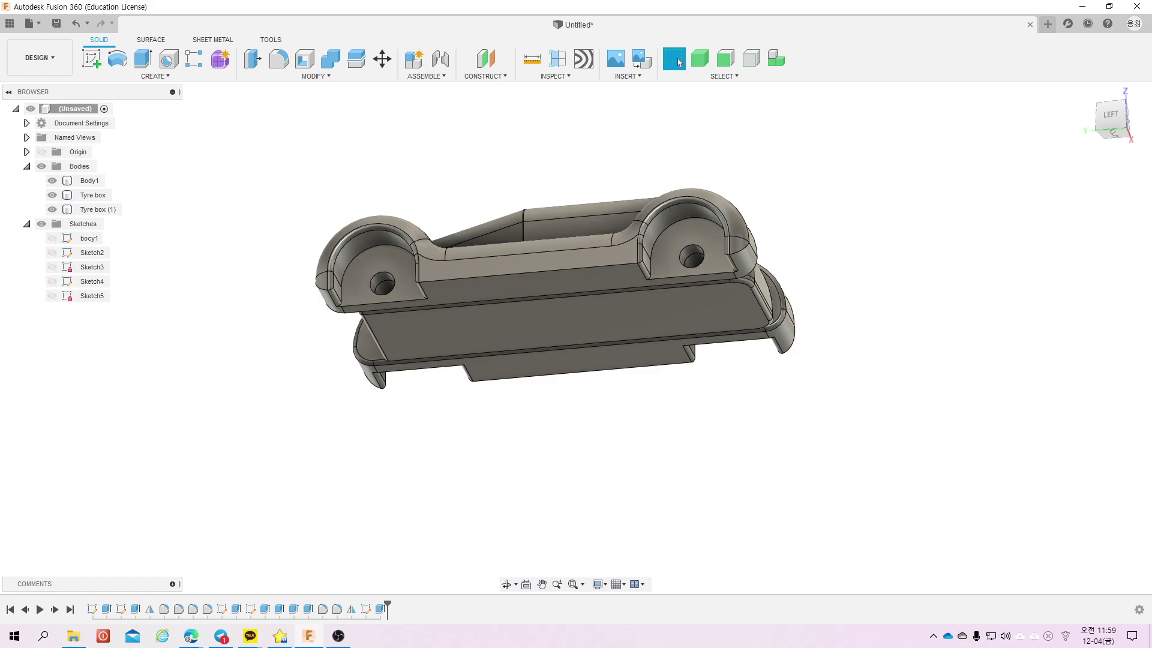
pyautogui.press('F6')
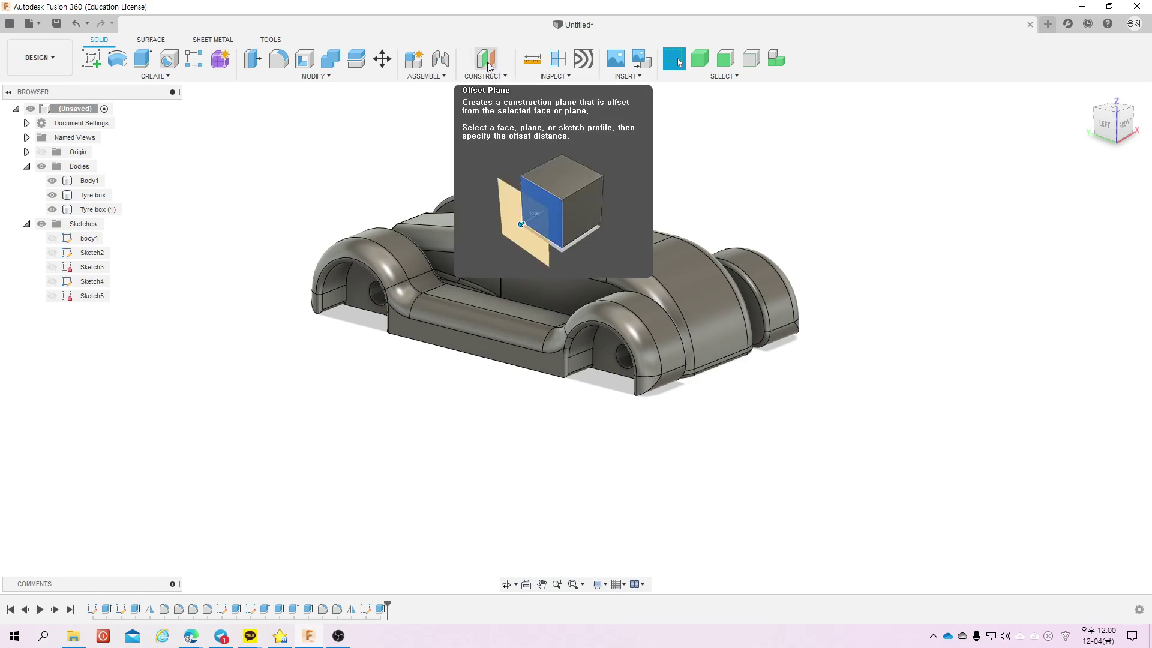
# Step: Try an offset plane 24.591 mm from the XZ plane, then dismiss it and zoom in
pyautogui.click(487, 62)
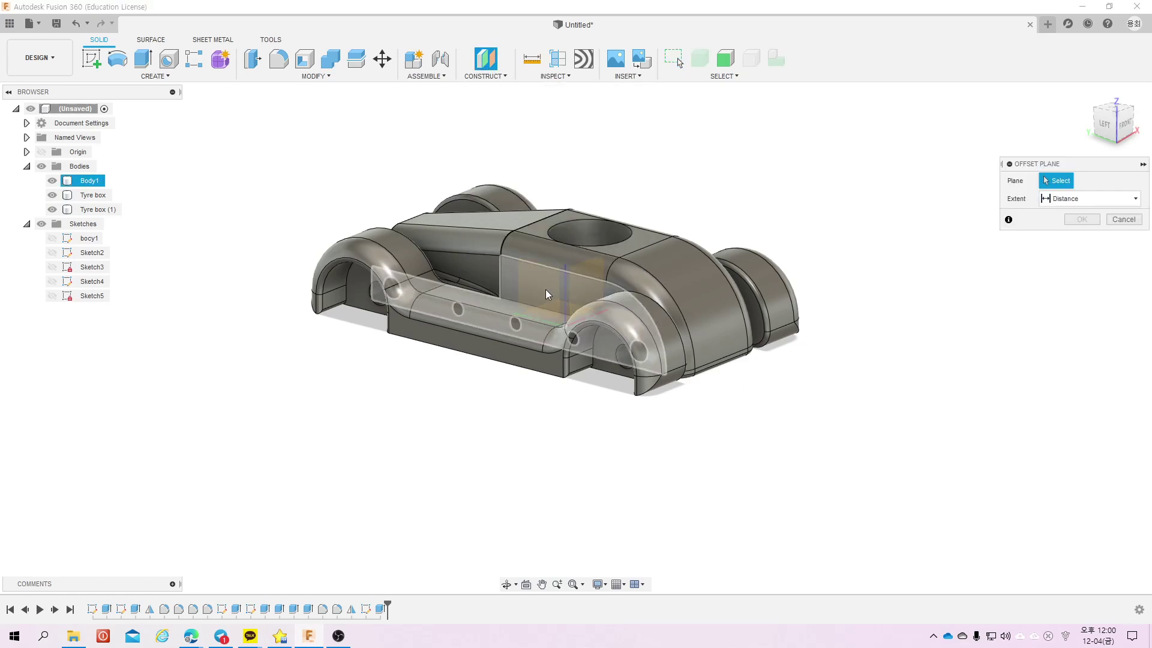
pyautogui.scroll(-3, 598, 294)
pyautogui.scroll(-2, 586, 280)
pyautogui.click(598, 257)
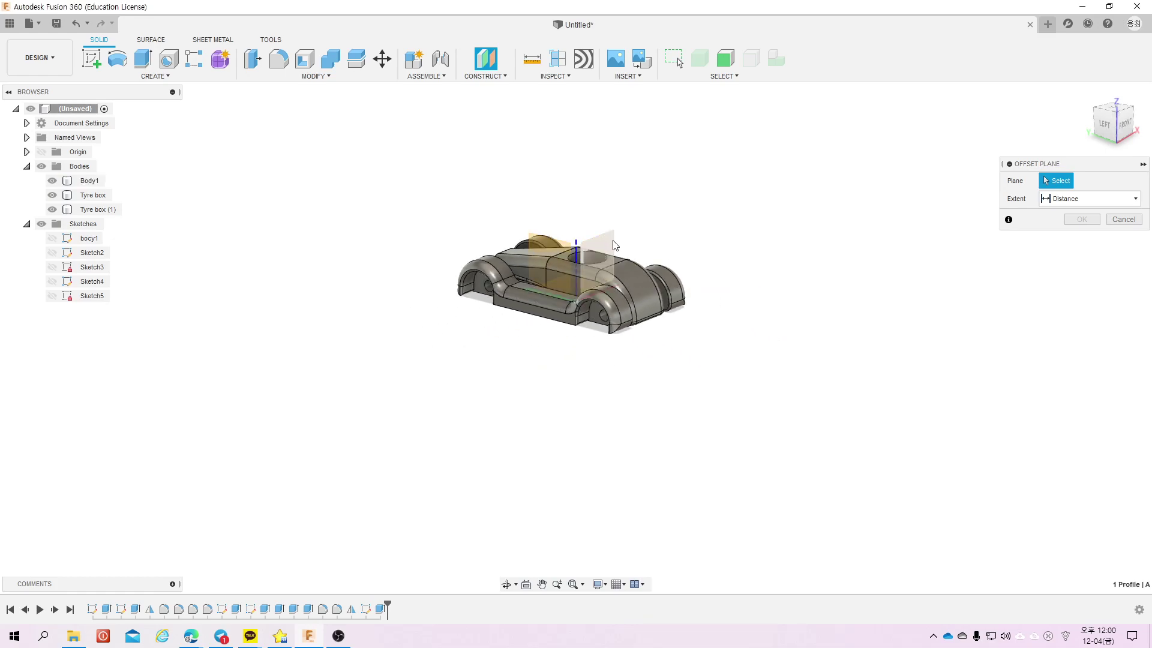
pyautogui.keyDown('shift'); pyautogui.moveTo(664, 241); pyautogui.dragTo(712, 275, button='middle'); pyautogui.keyUp('shift')
pyautogui.keyDown('shift'); pyautogui.moveTo(556, 336); pyautogui.dragTo(504, 318, button='middle'); pyautogui.keyUp('shift')
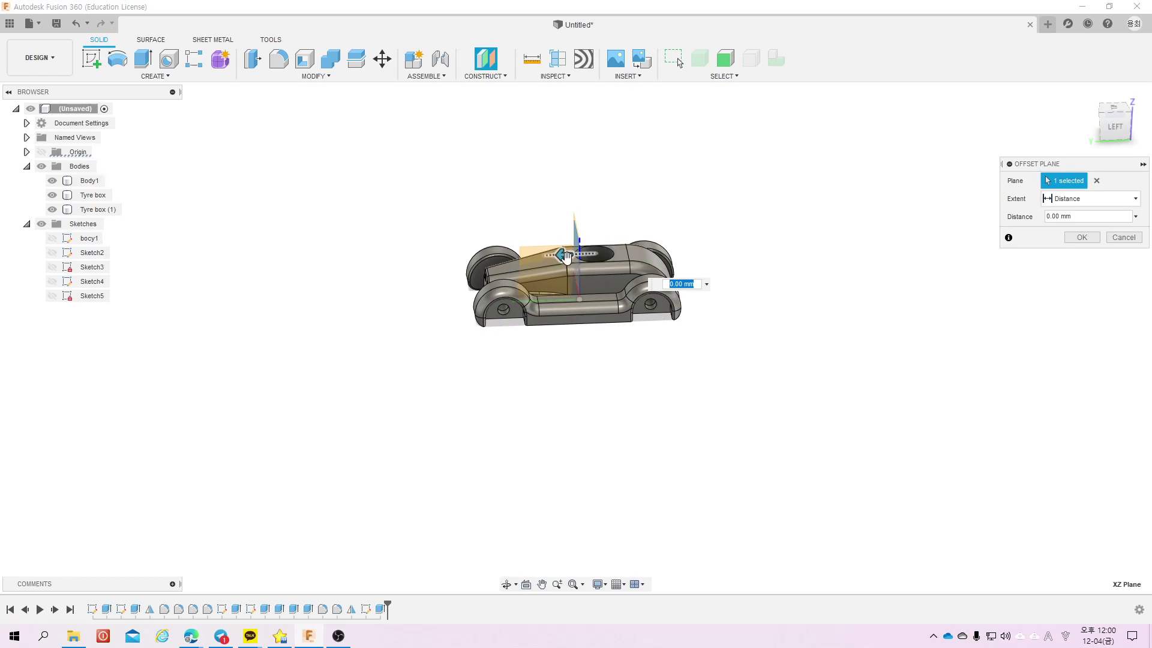
pyautogui.moveTo(564, 255); pyautogui.dragTo(515, 256)
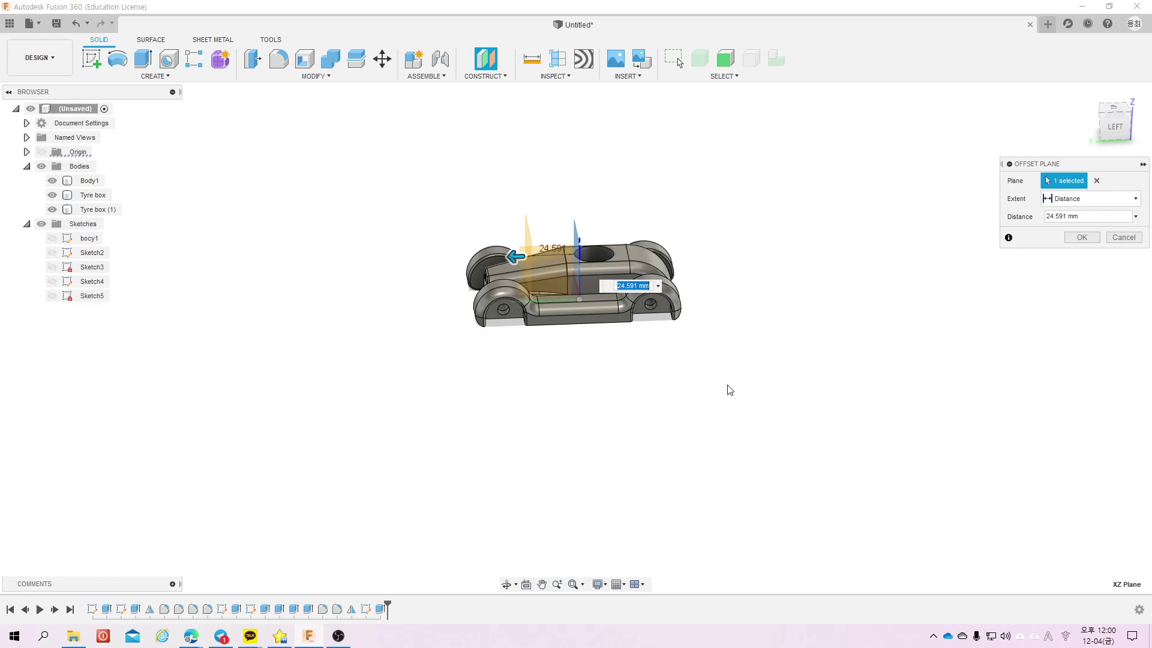
pyautogui.press('Return')
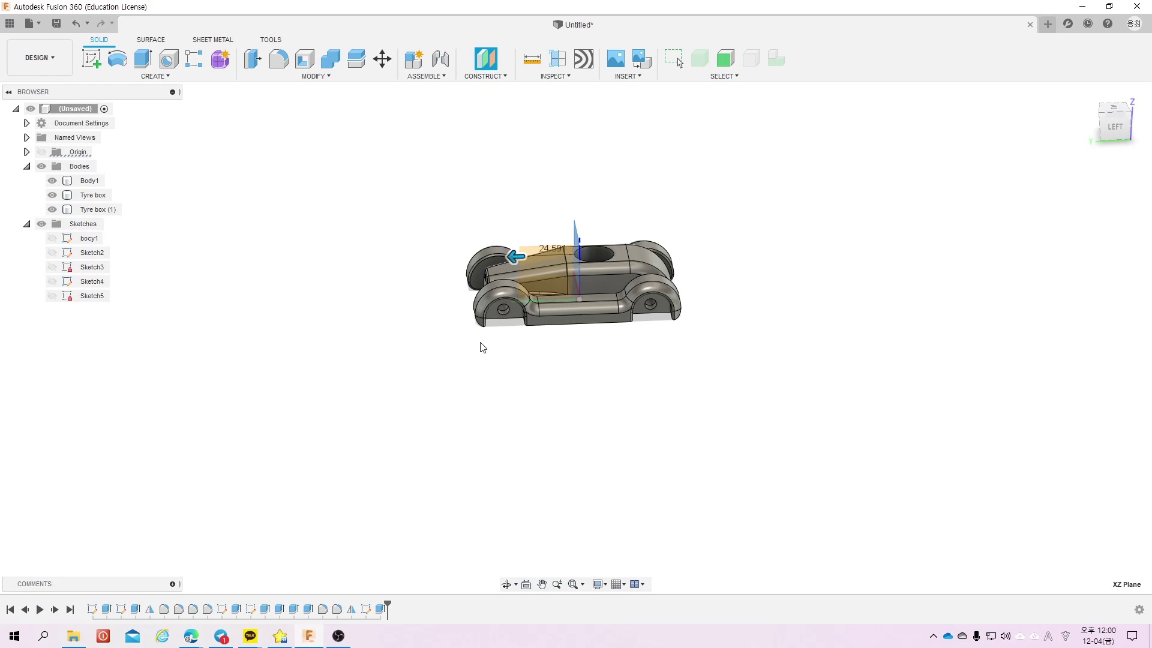
pyautogui.scroll(2, 467, 375)
pyautogui.scroll(2, 497, 329)
pyautogui.scroll(3, 497, 331)
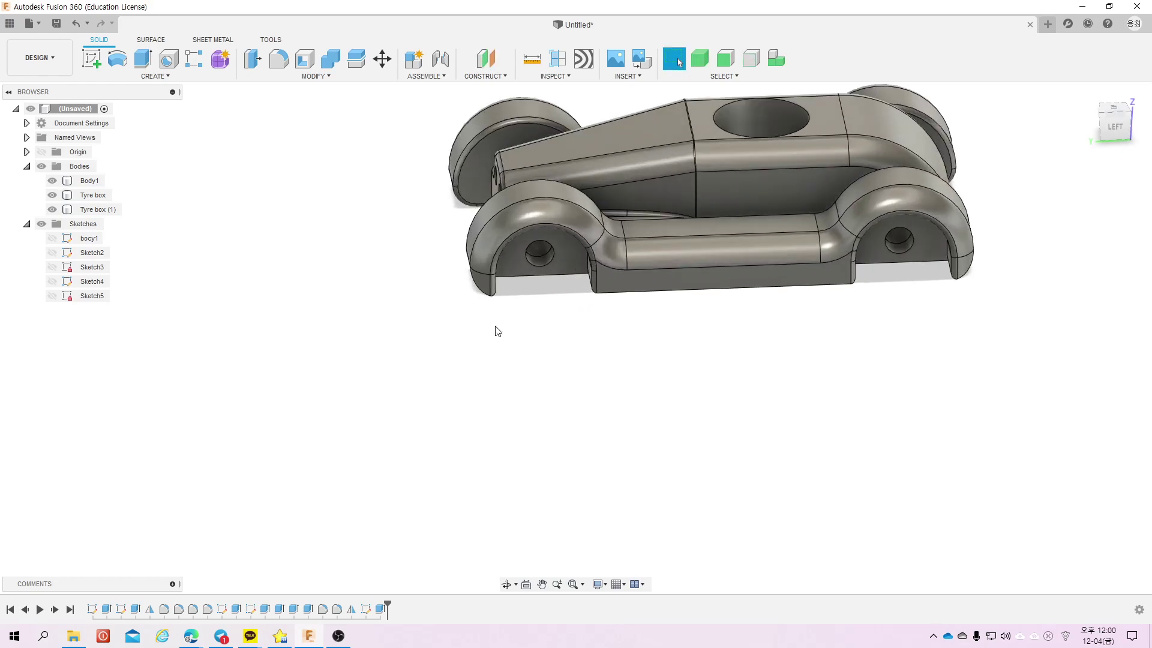
pyautogui.scroll(2, 504, 324)
# Step: Create an offset plane 10 mm from the small face by the front wheel arch
pyautogui.moveTo(512, 318)
pyautogui.keyDown('shift'); pyautogui.mouseDown(button='middle')
pyautogui.moveTo(525, 283)
pyautogui.moveTo(513, 287)
pyautogui.mouseUp(button='middle'); pyautogui.keyUp('shift')
pyautogui.click(588, 278)
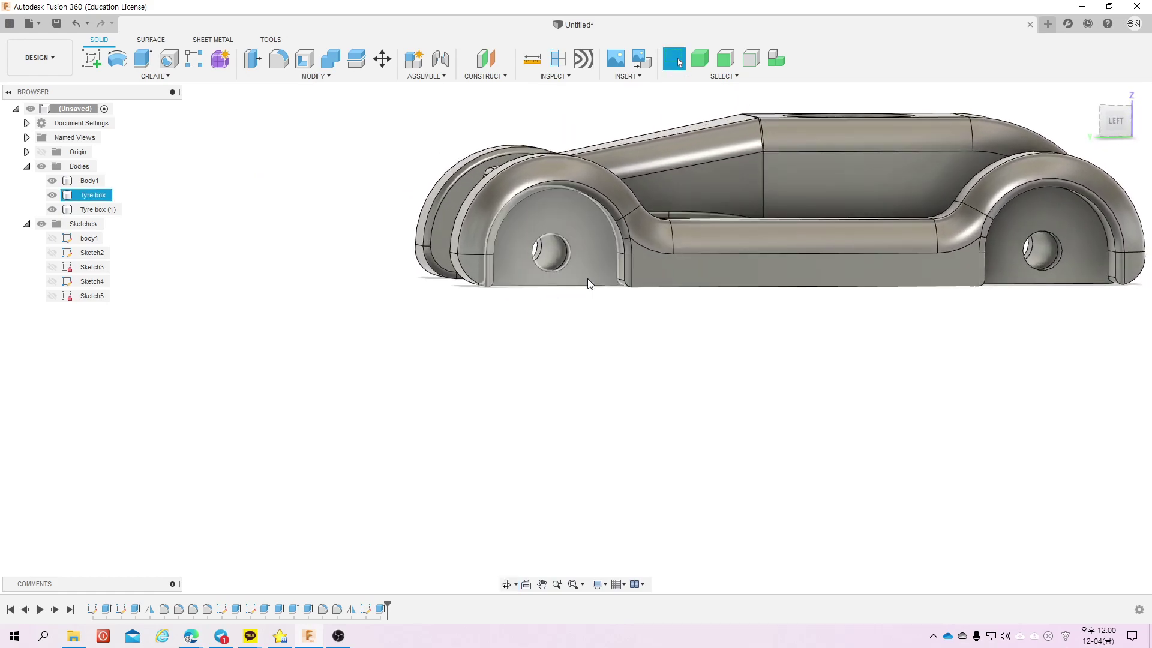
pyautogui.click(491, 68)
pyautogui.click(621, 264)
pyautogui.moveTo(607, 265); pyautogui.dragTo(552, 266)
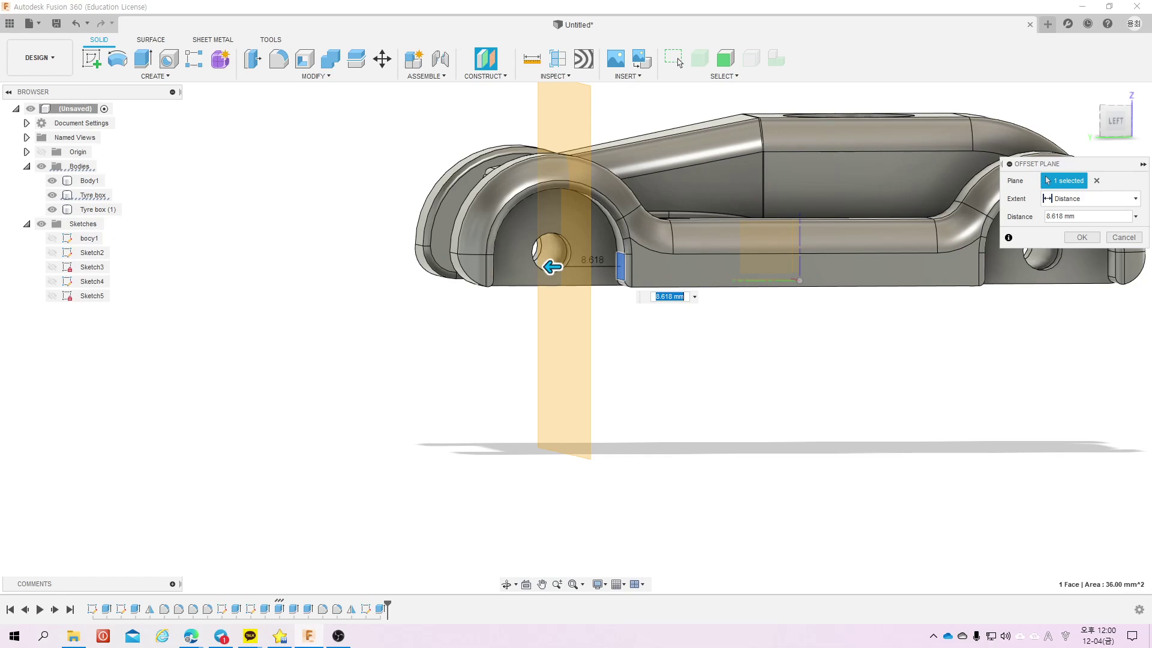
pyautogui.keyDown('shift'); pyautogui.moveTo(849, 382); pyautogui.dragTo(843, 380, button='middle'); pyautogui.keyUp('shift')
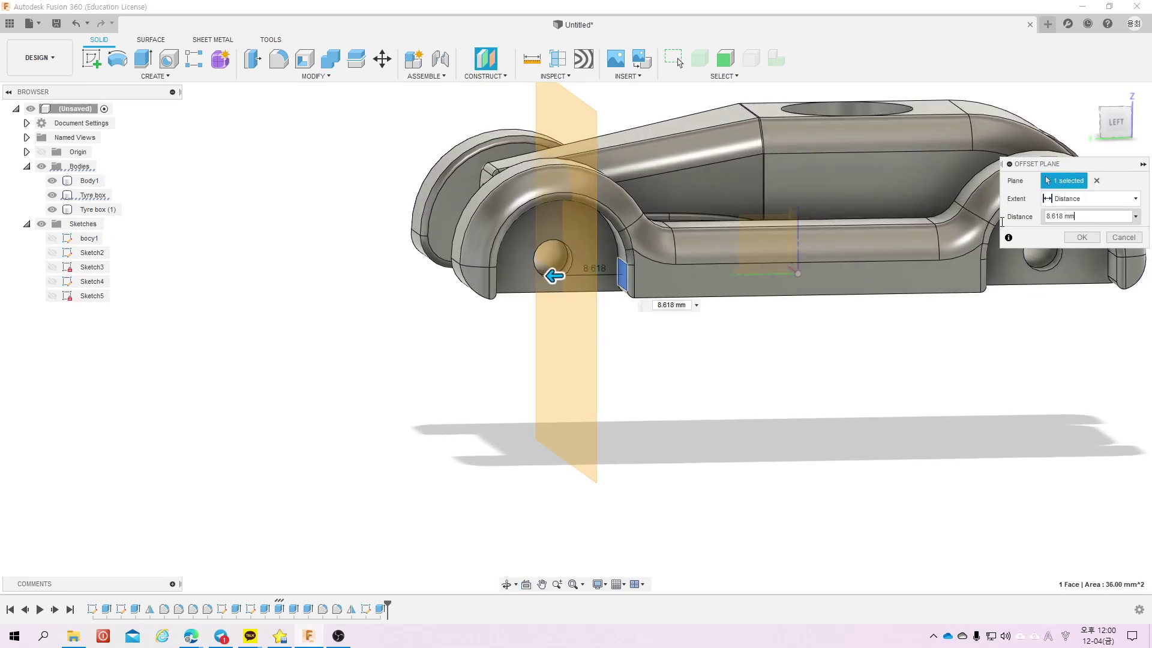
pyautogui.moveTo(1074, 217); pyautogui.dragTo(1024, 224)
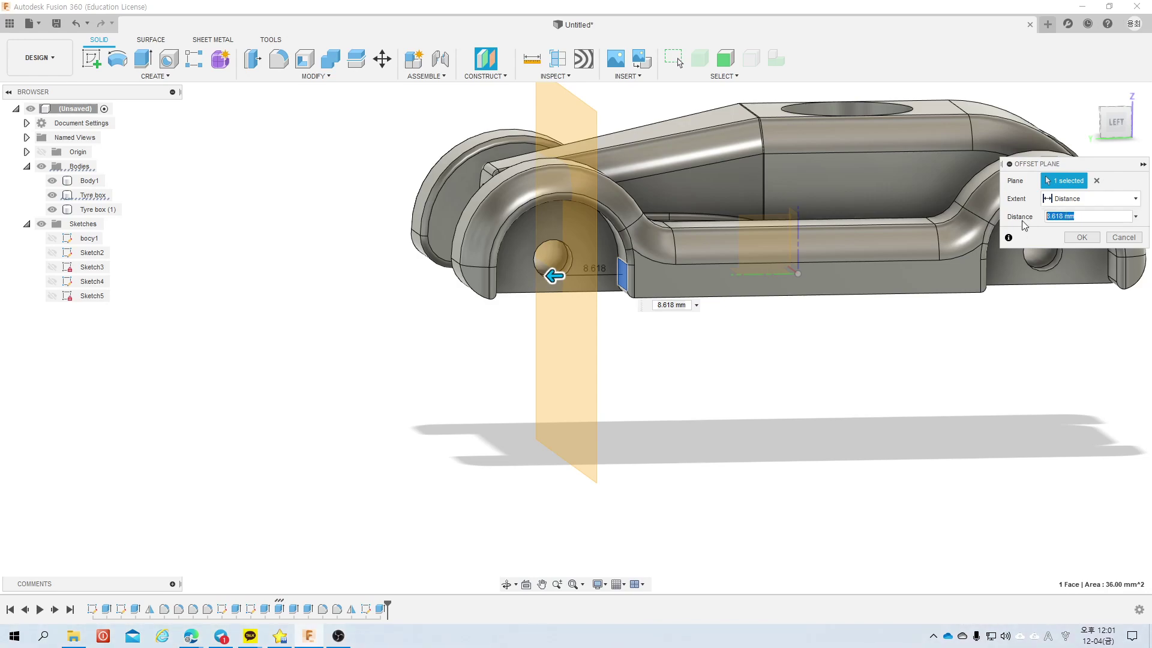
pyautogui.write('10')
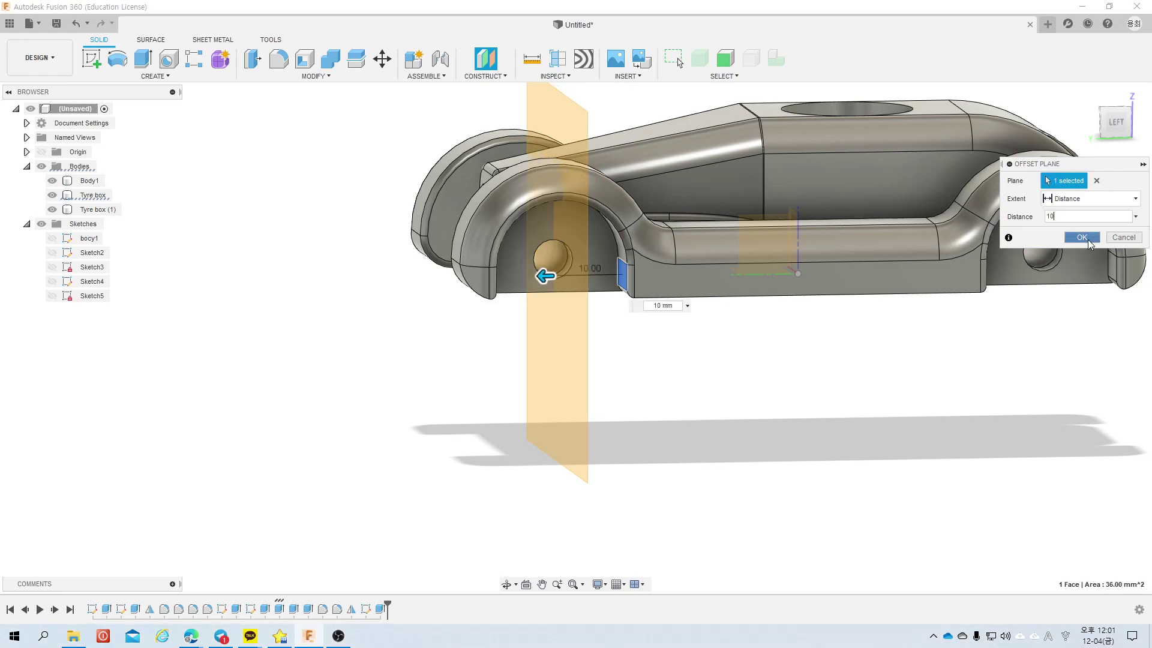
pyautogui.click(1087, 238)
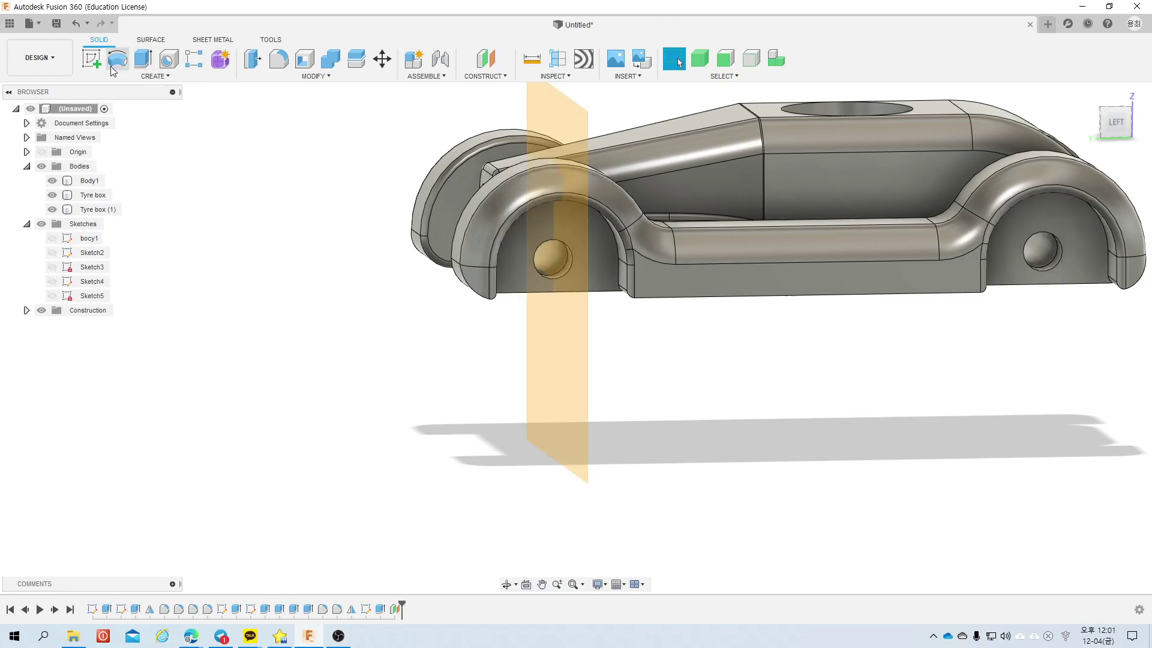
# Step: Start Sketch6 on the new offset plane
pyautogui.click(91, 58)
pyautogui.click(551, 327)
pyautogui.click(568, 323)
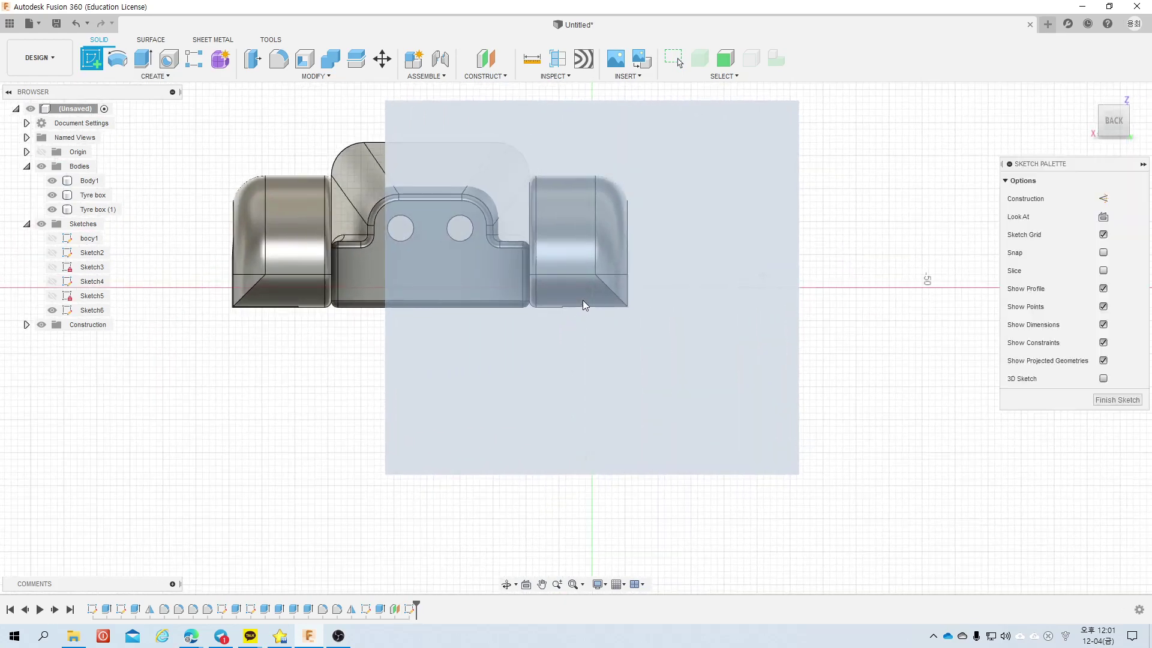
pyautogui.keyDown('shift'); pyautogui.moveTo(708, 244); pyautogui.dragTo(138, 115, button='middle'); pyautogui.keyUp('shift')
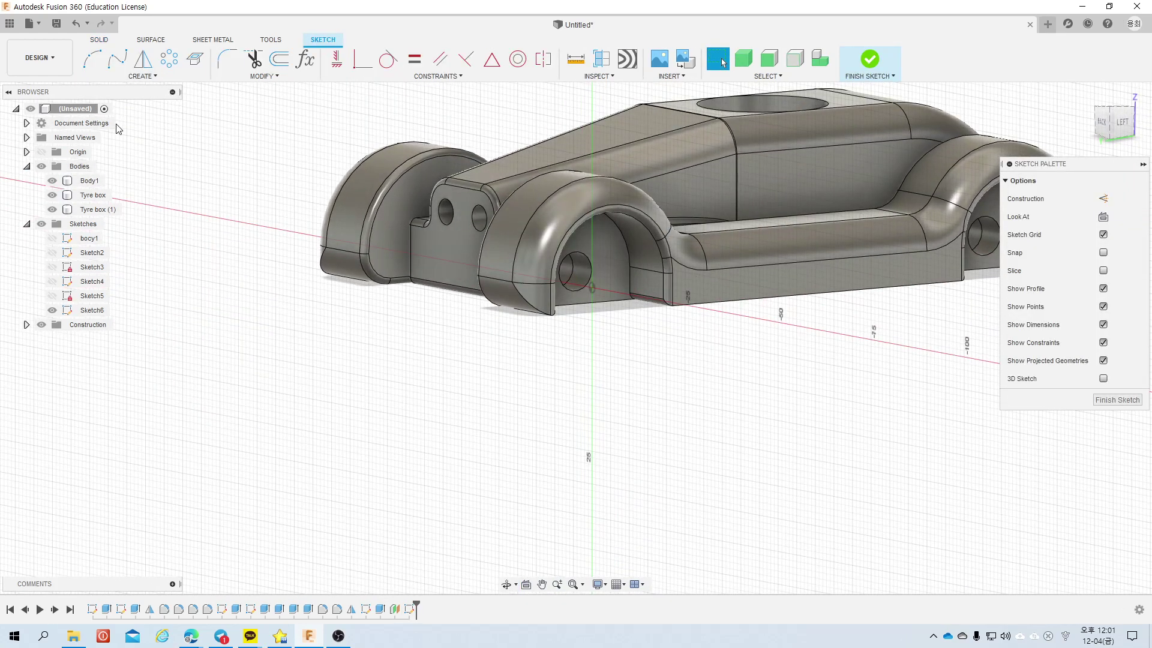
# Step: Intersect the wheel hole circle into the sketch
pyautogui.click(143, 77)
pyautogui.moveTo(115, 290)
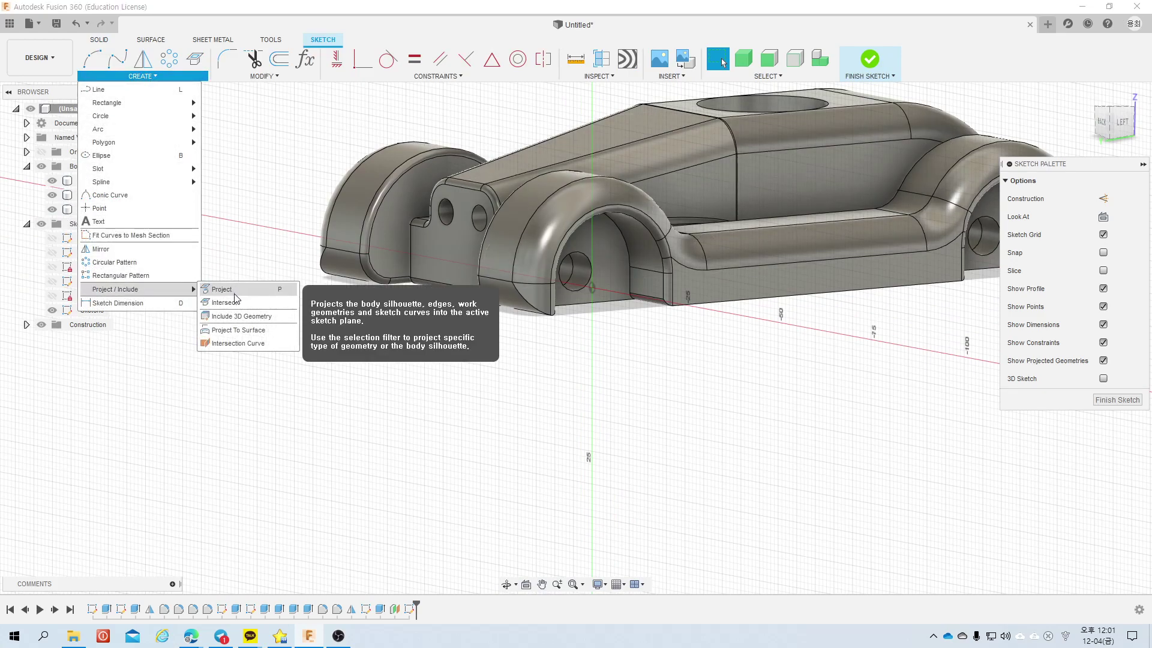
pyautogui.click(231, 303)
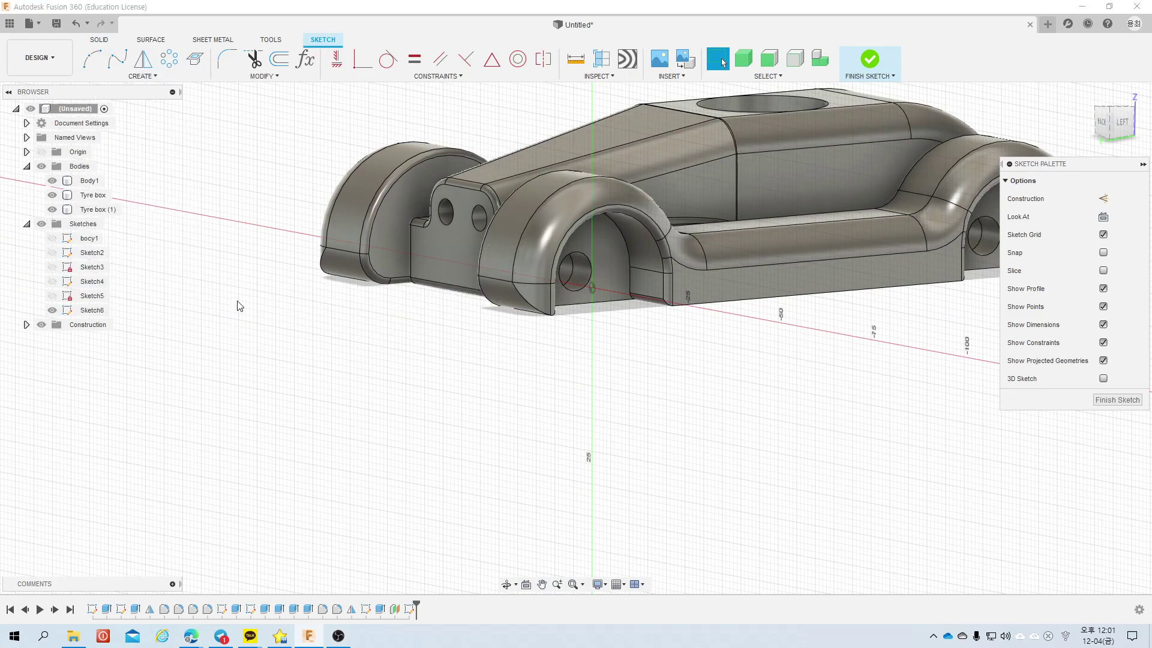
pyautogui.click(578, 259)
pyautogui.click(927, 238)
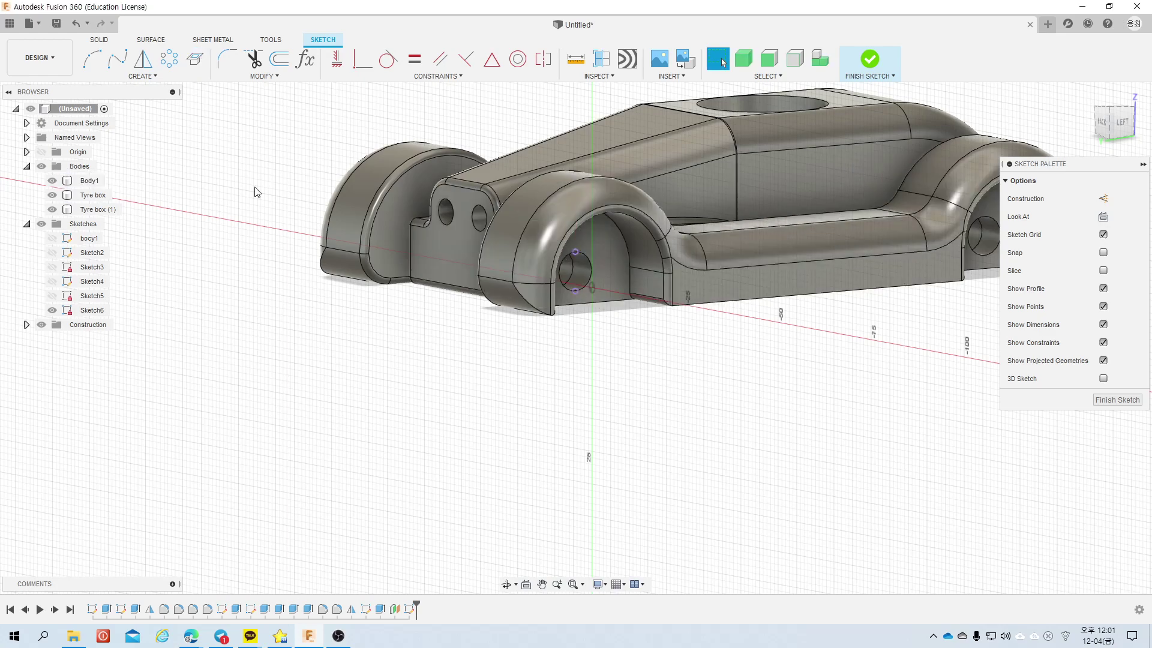
# Step: Hide Body1, Tyre box and Tyre box (1)
pyautogui.click(52, 180)
pyautogui.click(52, 195)
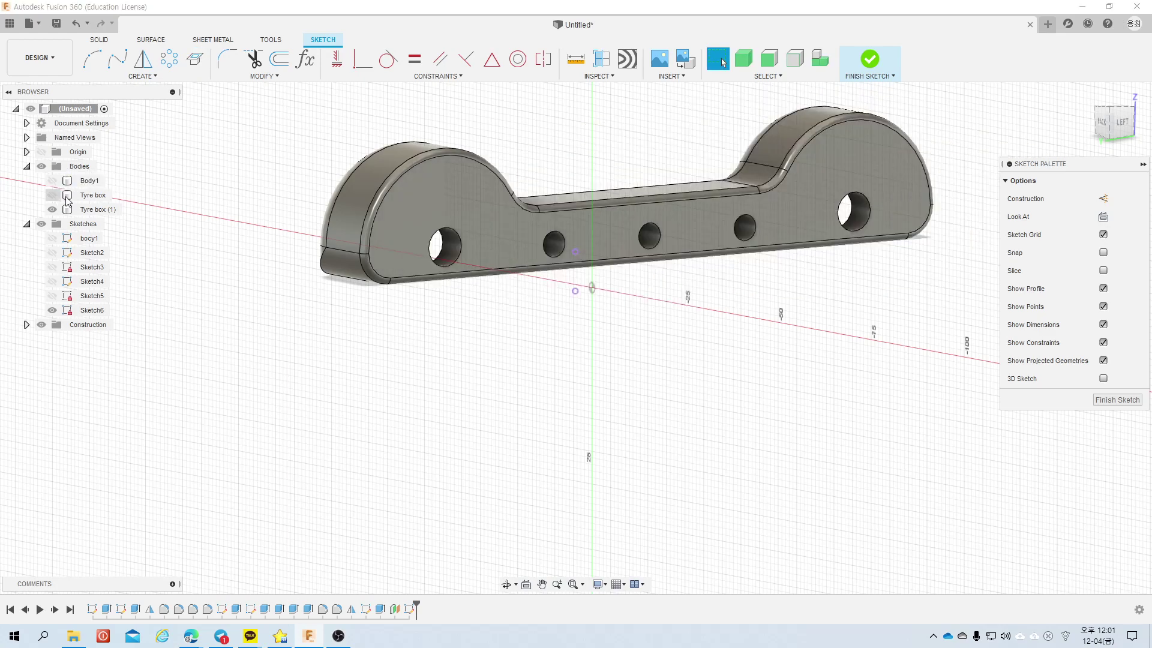
pyautogui.click(52, 209)
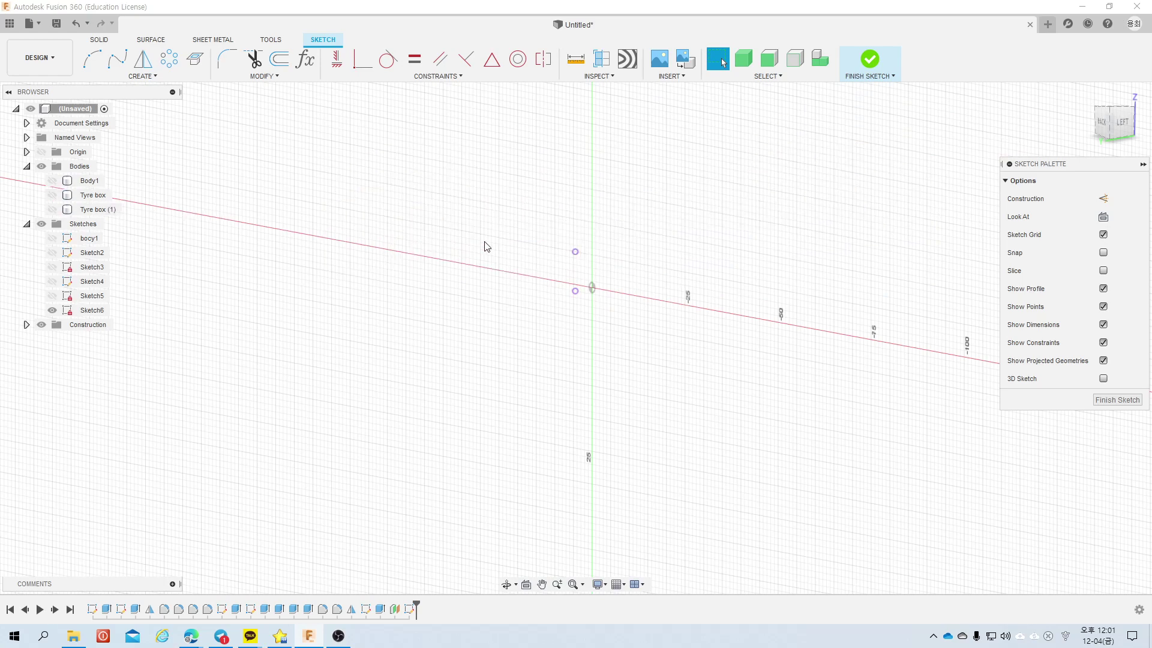
# Step: Turn off the sketch grid and turn the view via the ViewCube to BACK, then LEFT
pyautogui.click(1104, 199)
pyautogui.click(1104, 235)
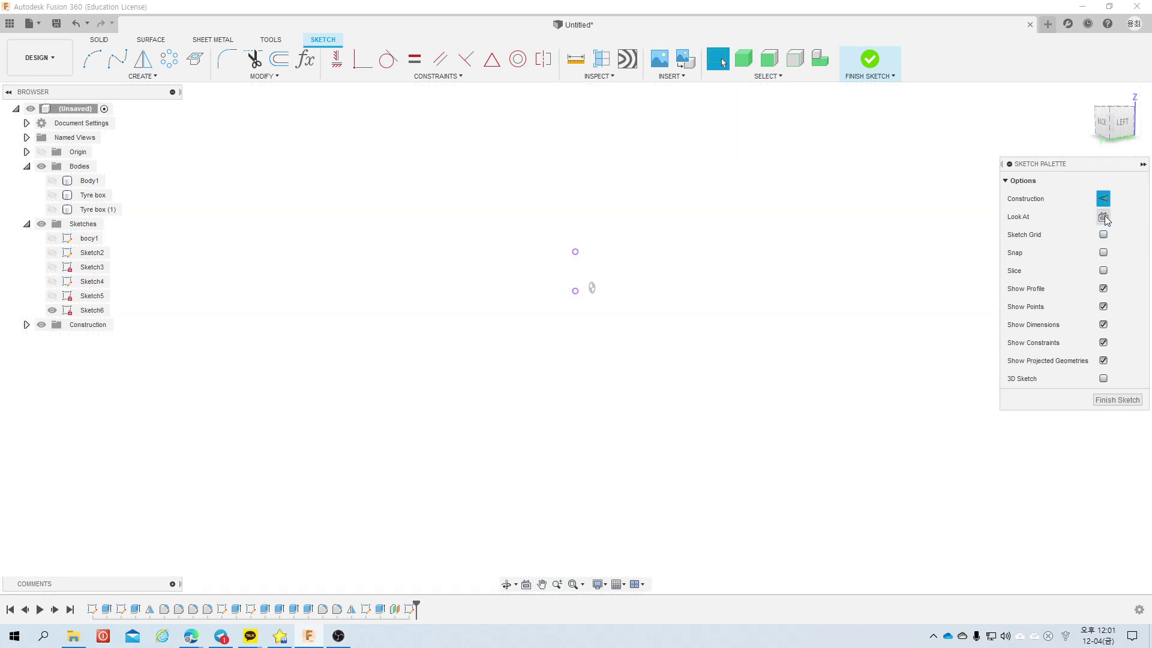
pyautogui.click(1105, 200)
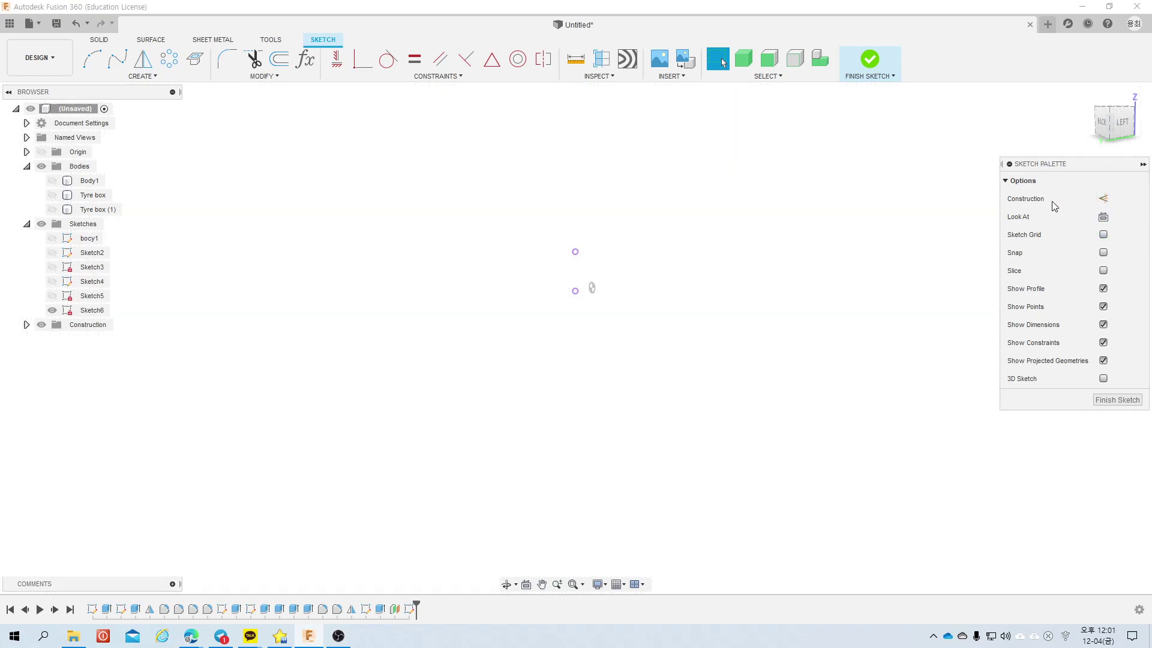
pyautogui.click(1105, 124)
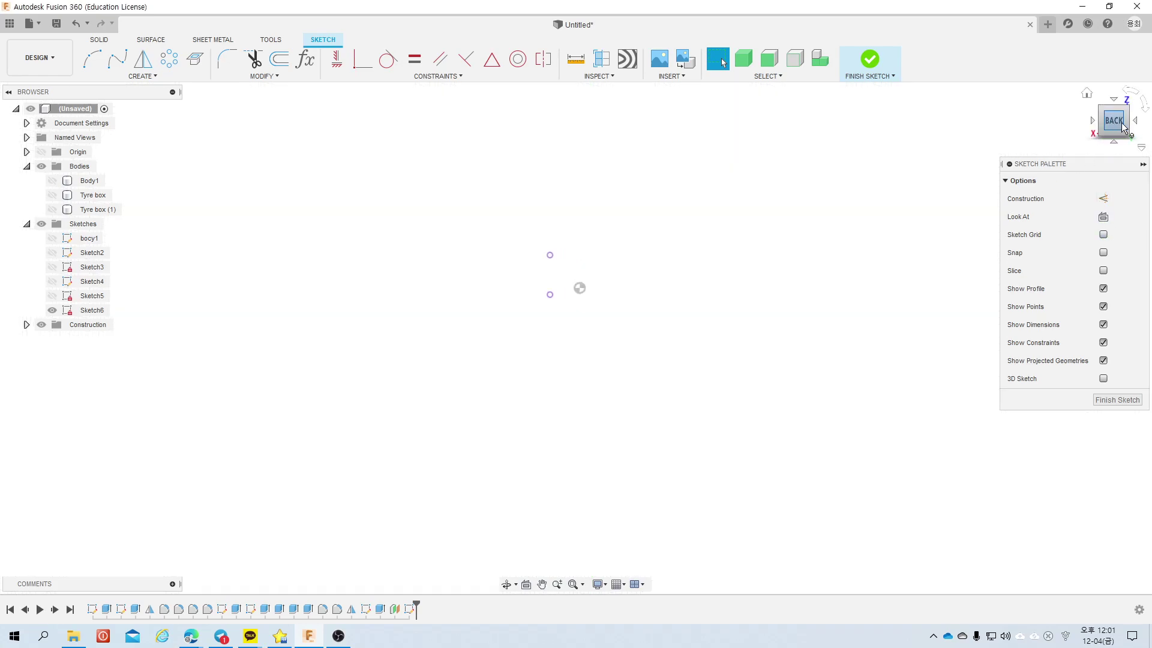
pyautogui.click(1135, 126)
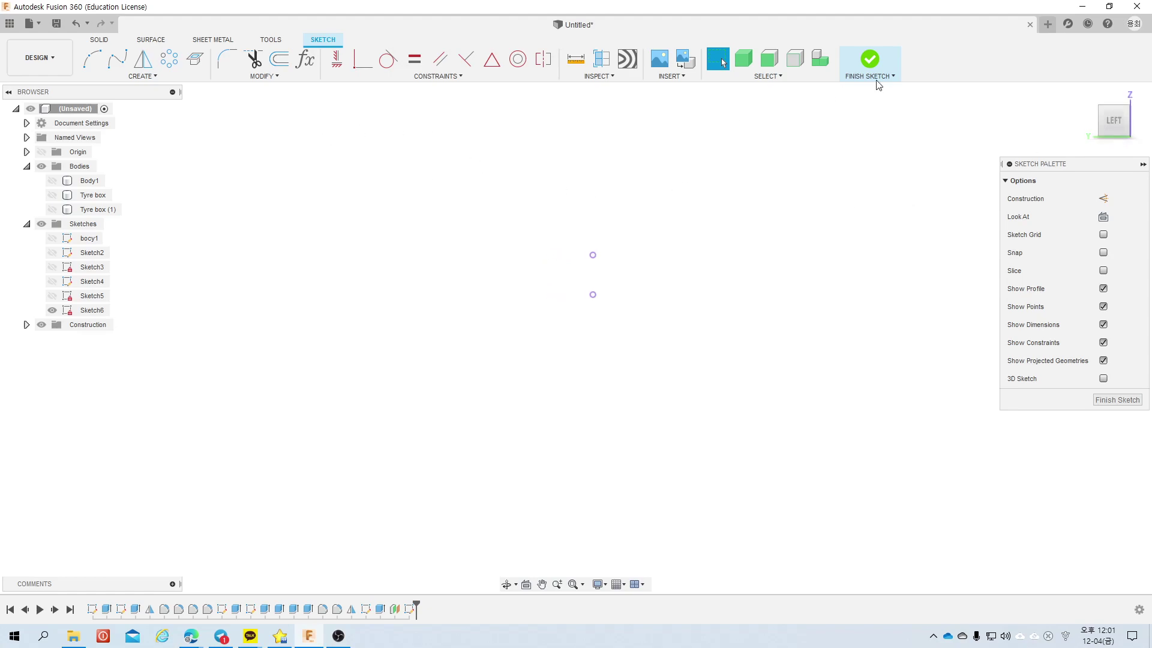
pyautogui.scroll(-2, 698, 227)
pyautogui.scroll(4, 698, 227)
pyautogui.scroll(3, 697, 227)
# Step: Draw a vertical line between the two intersection points and face the sketch straight on
pyautogui.press('l')
pyautogui.click(343, 457)
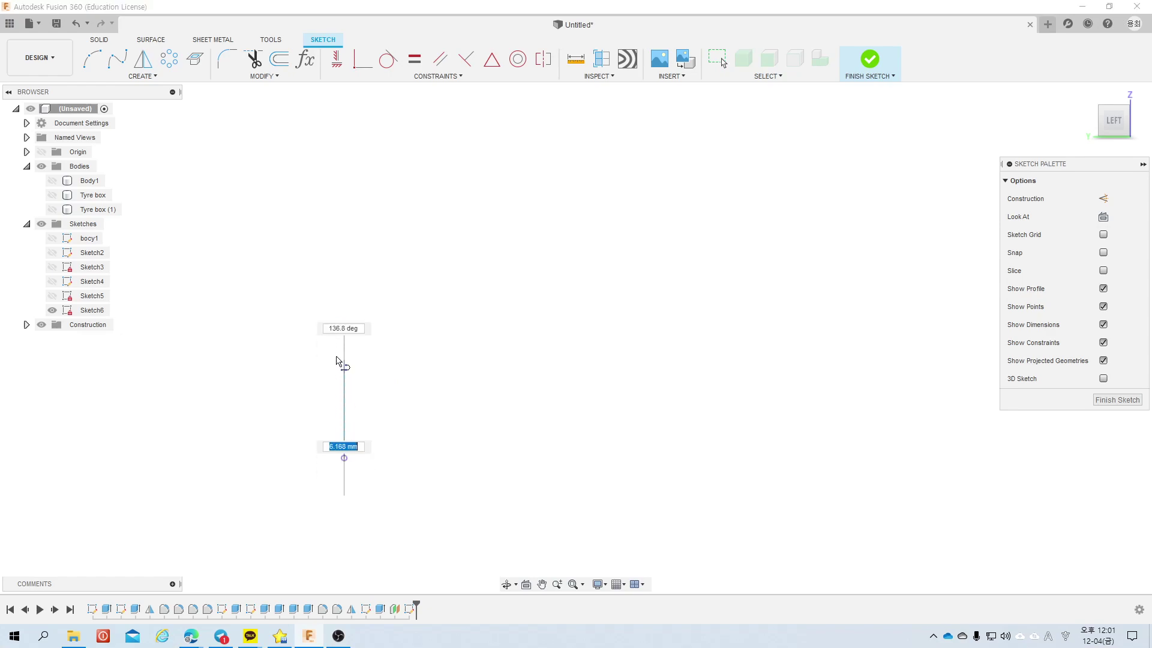
pyautogui.click(344, 328)
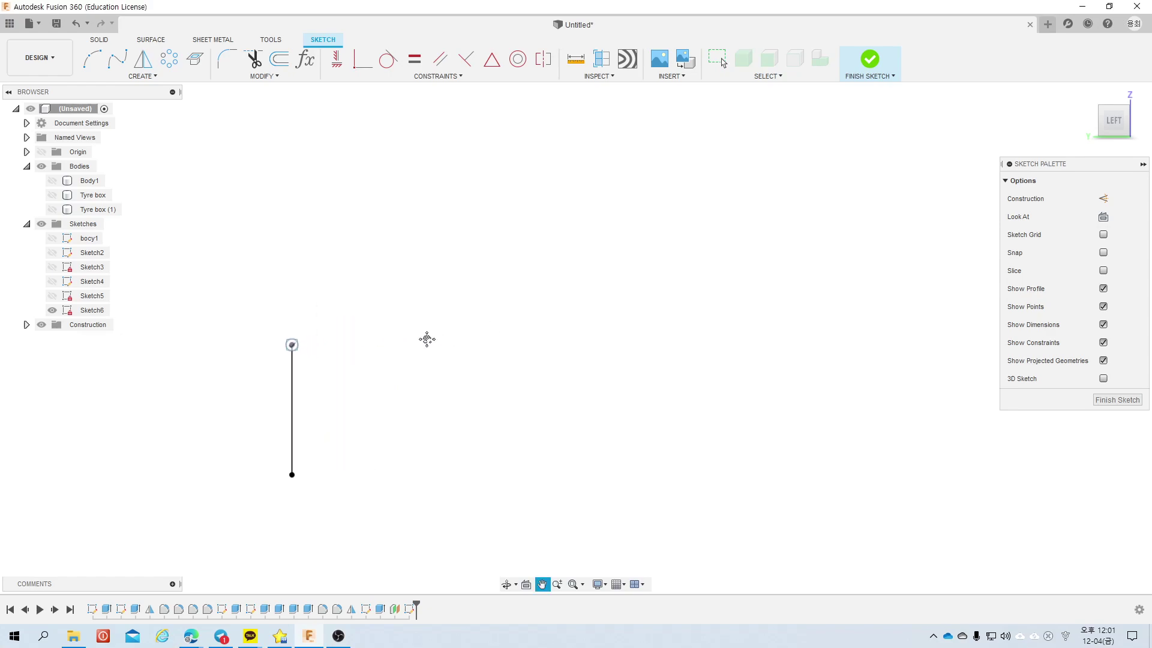
pyautogui.keyDown('shift'); pyautogui.moveTo(483, 329); pyautogui.dragTo(1092, 124, button='middle'); pyautogui.keyUp('shift')
pyautogui.click(1092, 124)
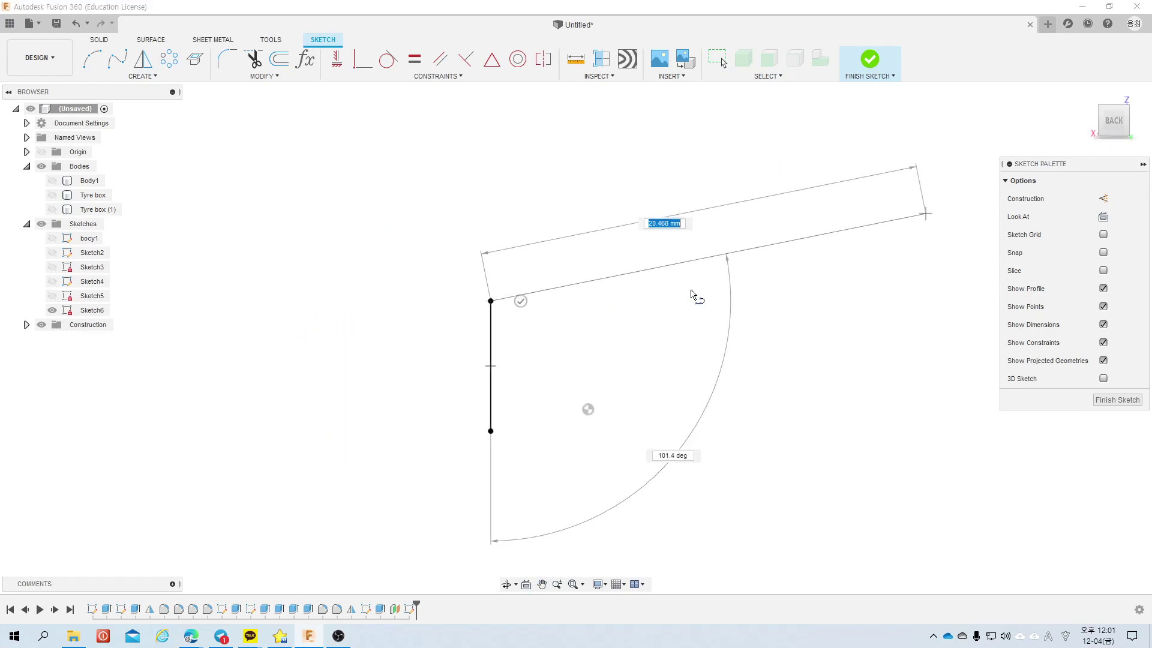
pyautogui.scroll(2, 509, 295)
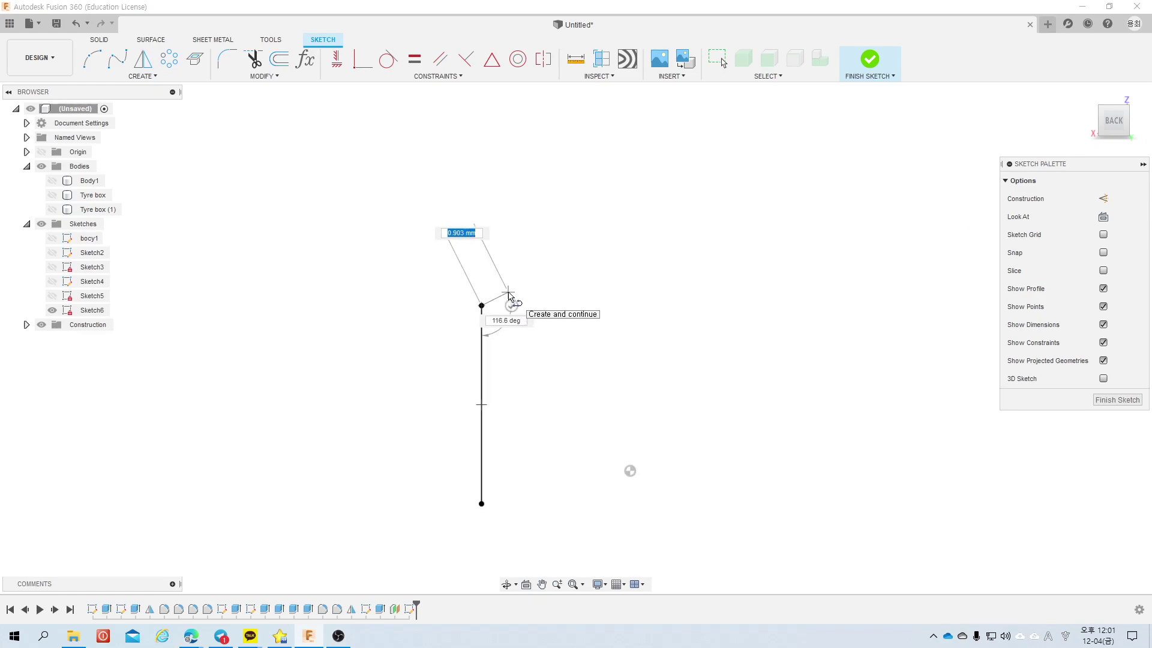
pyautogui.scroll(1, 510, 300)
# Step: Draw the stepped outline with its right-side notch, closing it at the left vertical line
pyautogui.click(500, 307)
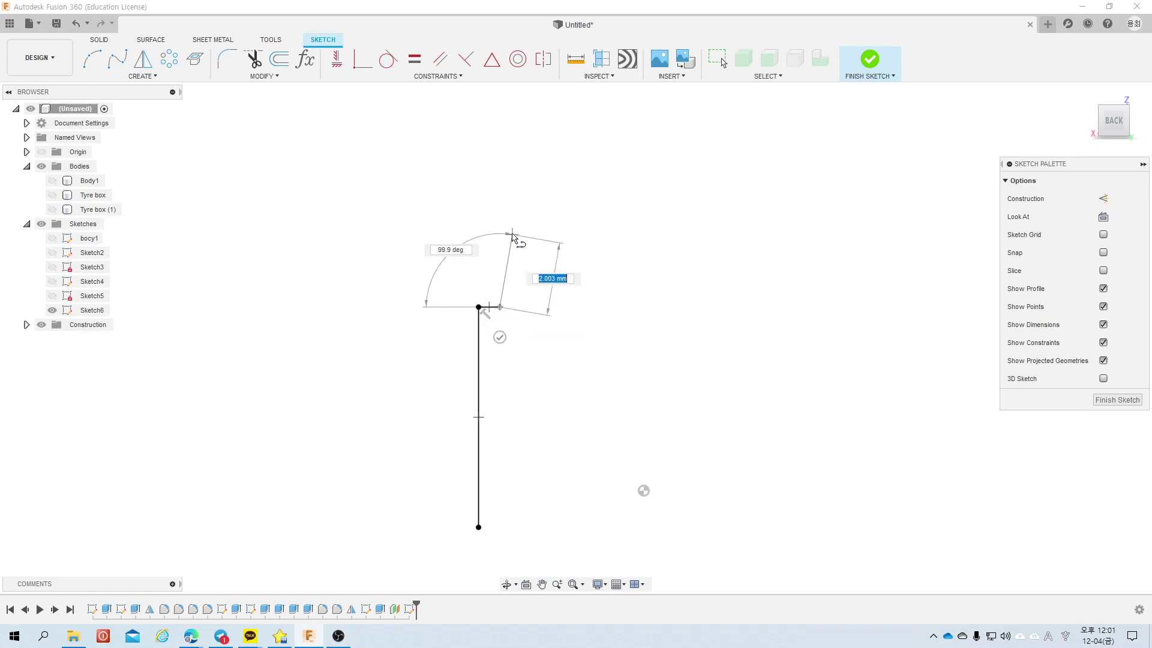
pyautogui.click(500, 218)
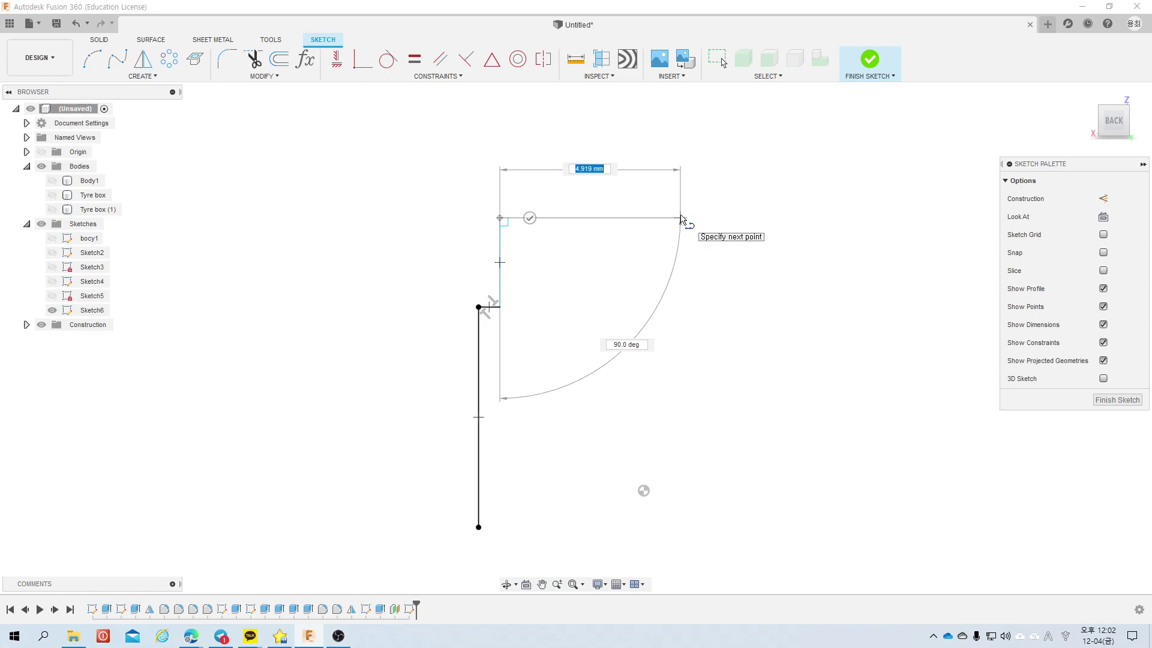
pyautogui.click(681, 218)
pyautogui.click(680, 286)
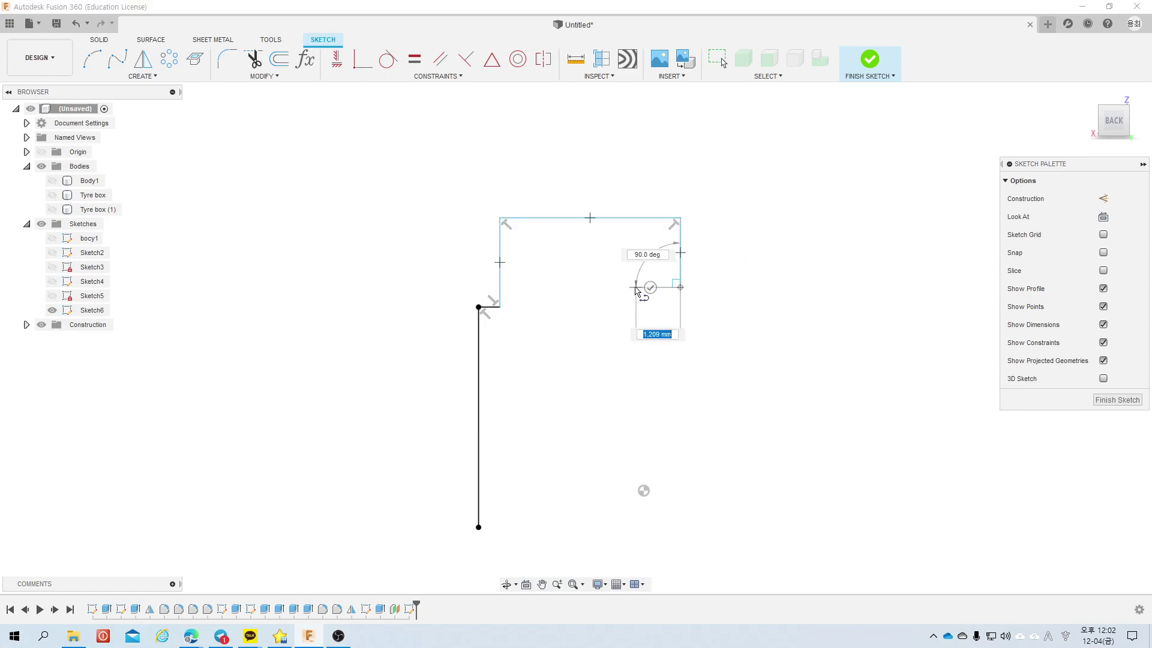
pyautogui.click(638, 287)
pyautogui.click(637, 323)
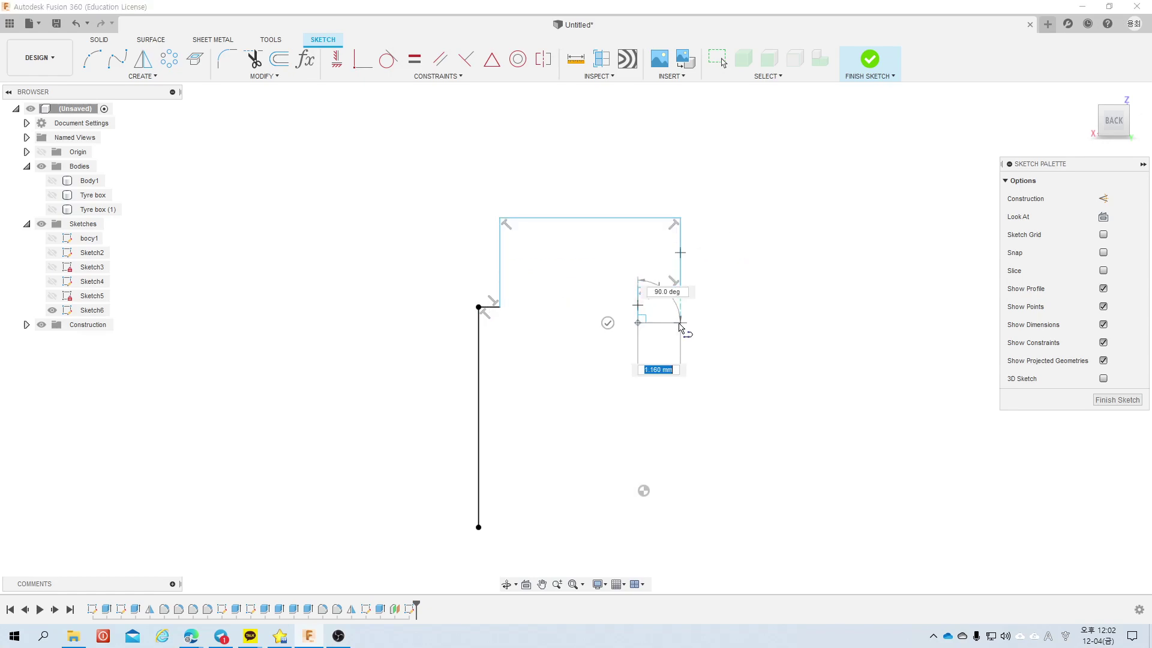
pyautogui.click(679, 323)
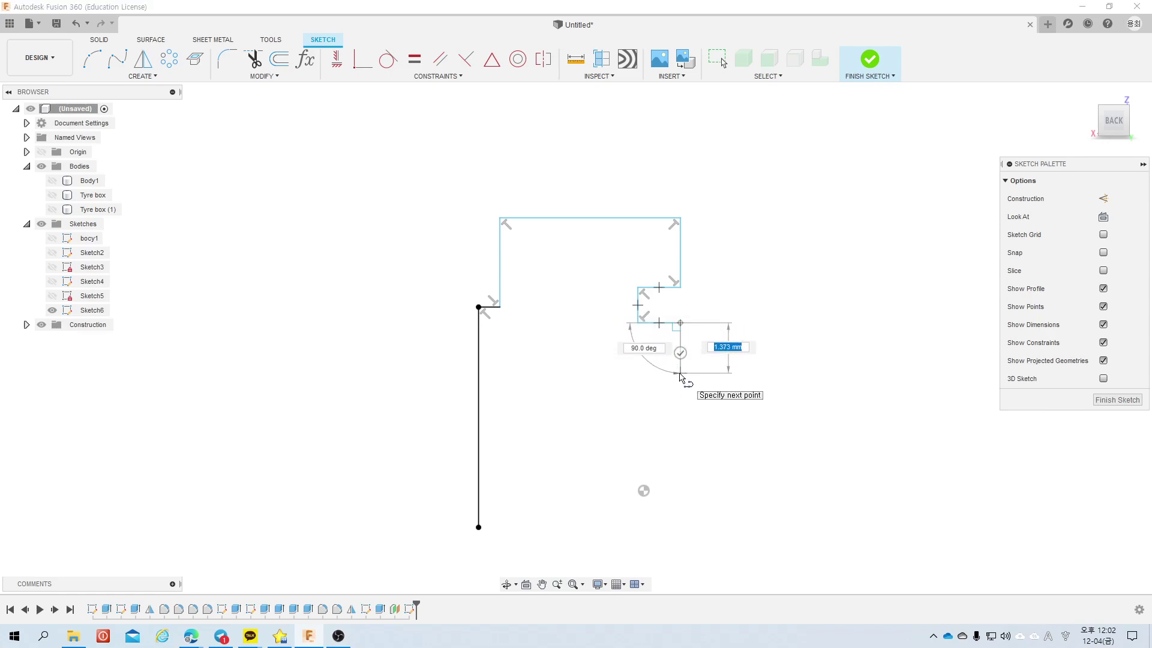
pyautogui.click(680, 373)
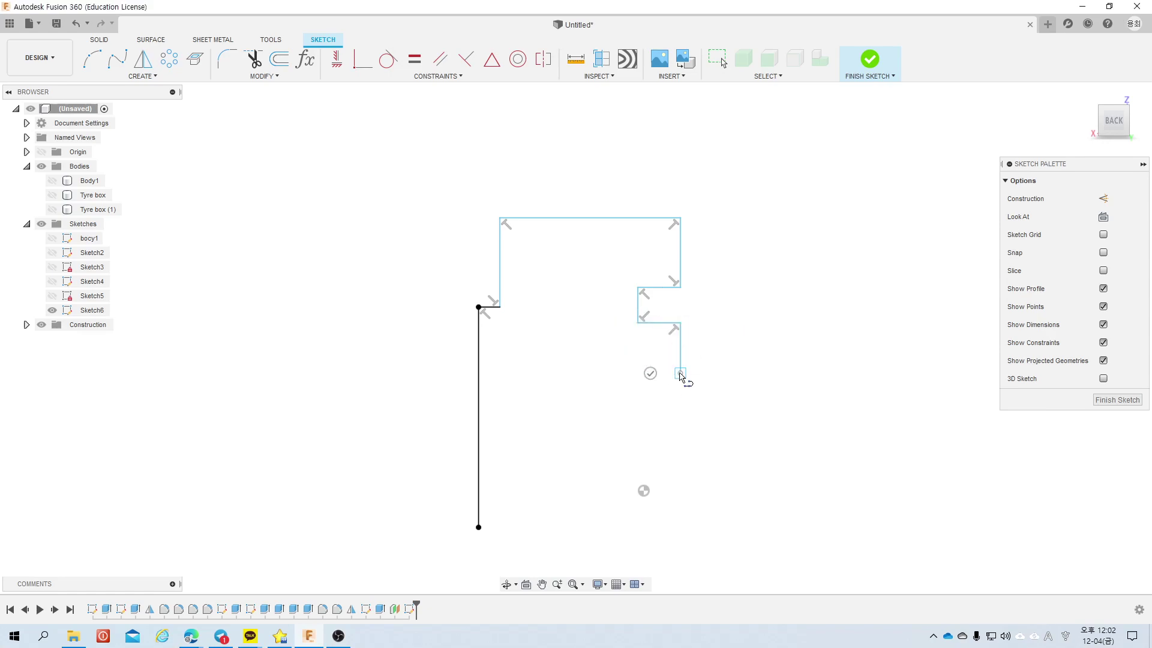
pyautogui.click(479, 374)
pyautogui.press('Escape')
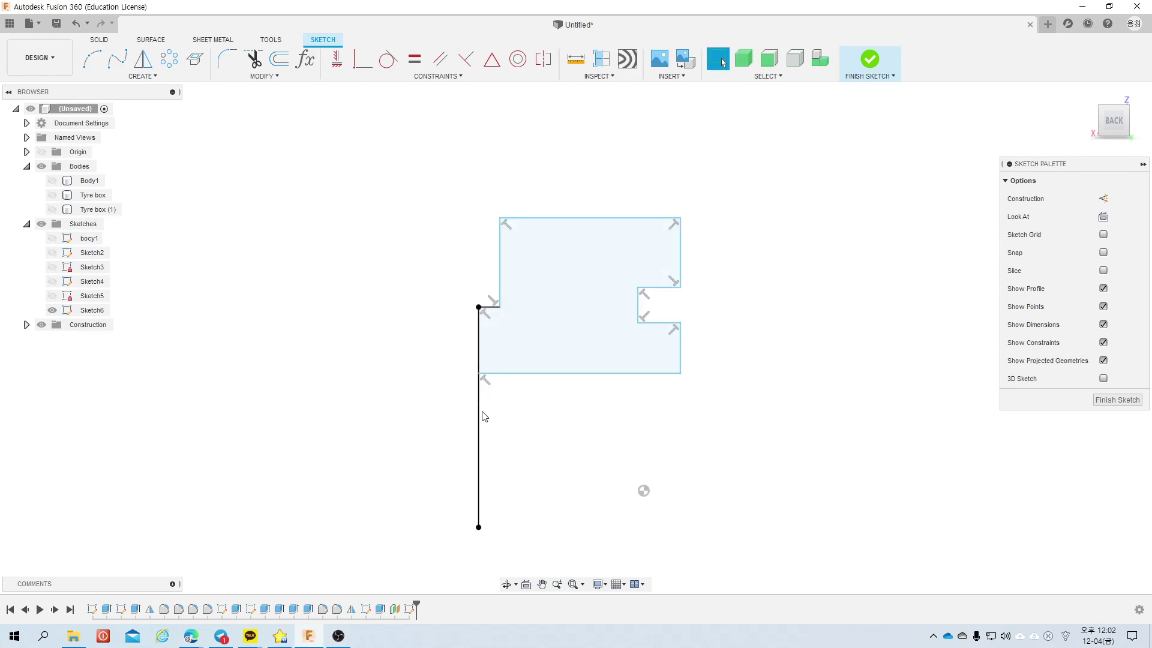
pyautogui.click(482, 412)
# Step: Make the long left line construction geometry and draw a new closing line on the left
pyautogui.click(1103, 199)
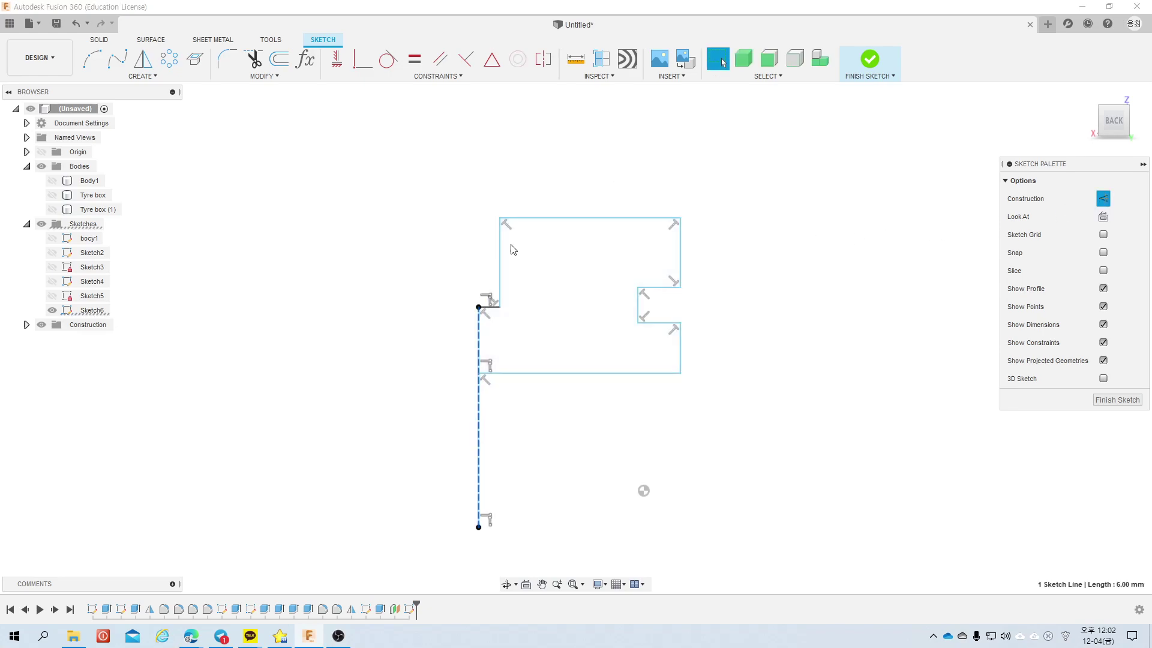
pyautogui.click(445, 179)
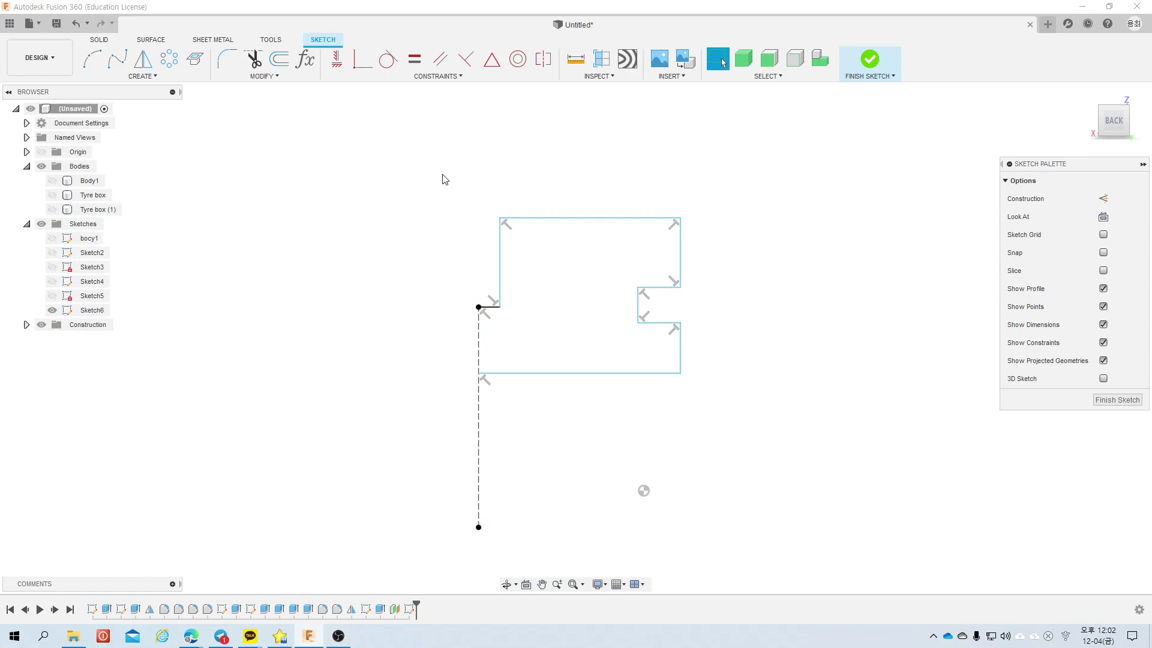
pyautogui.click(478, 307)
pyautogui.click(479, 373)
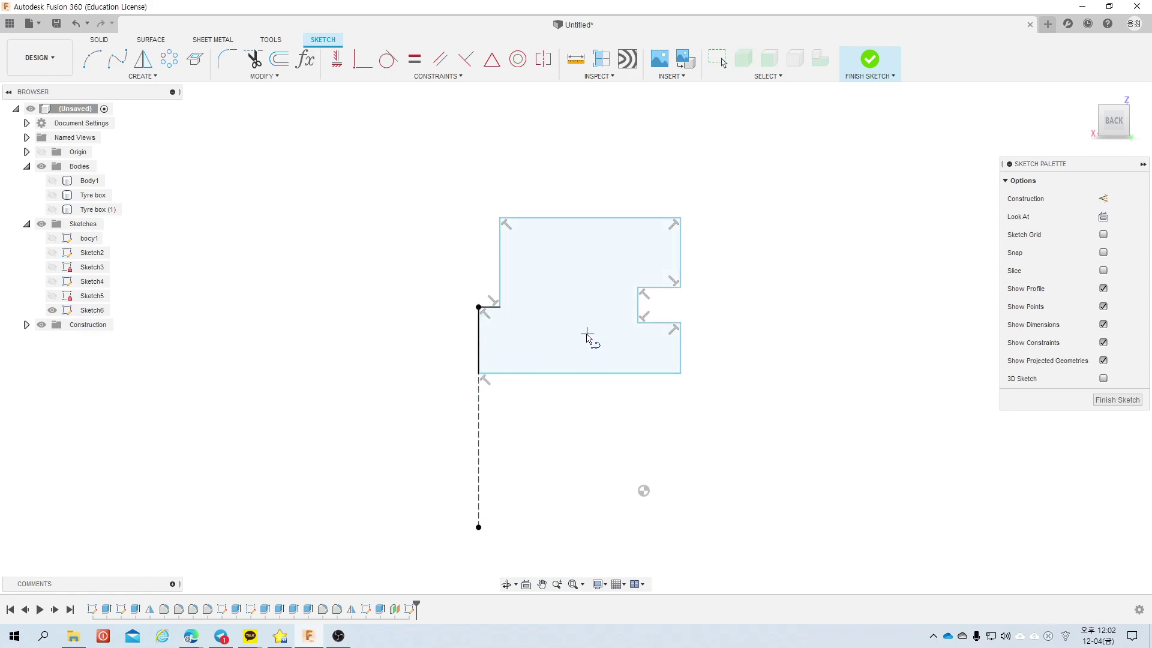
# Step: Dimension the profile width between left and right edges as 10.00 mm
pyautogui.press('d')
pyautogui.click(479, 348)
pyautogui.click(680, 354)
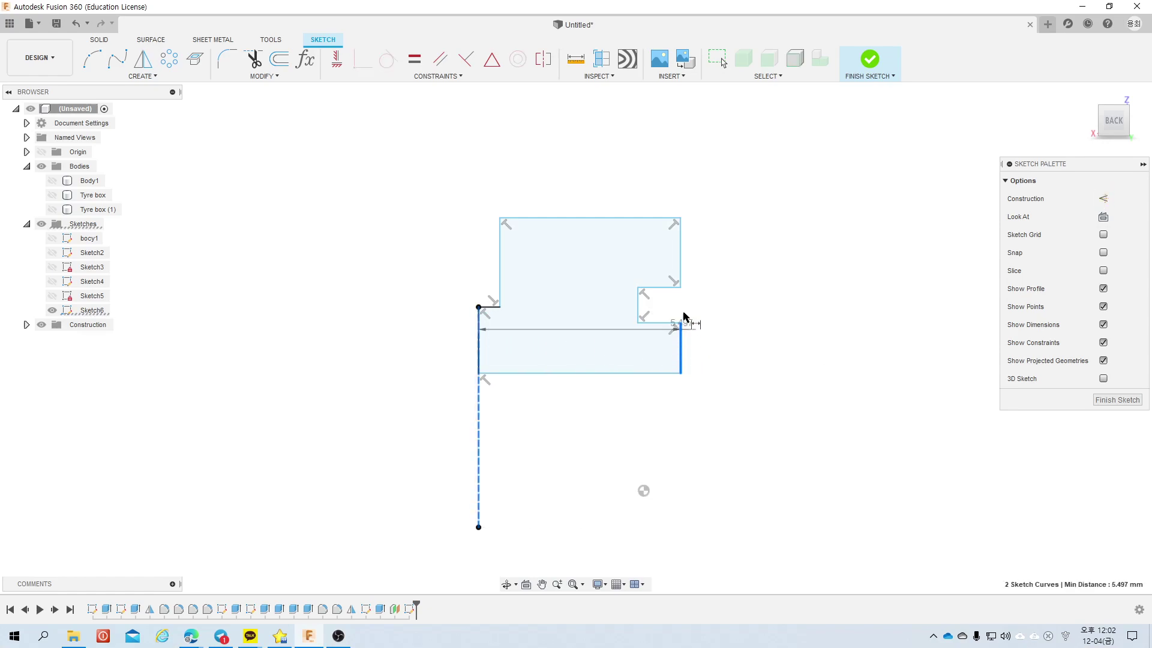
pyautogui.click(655, 129)
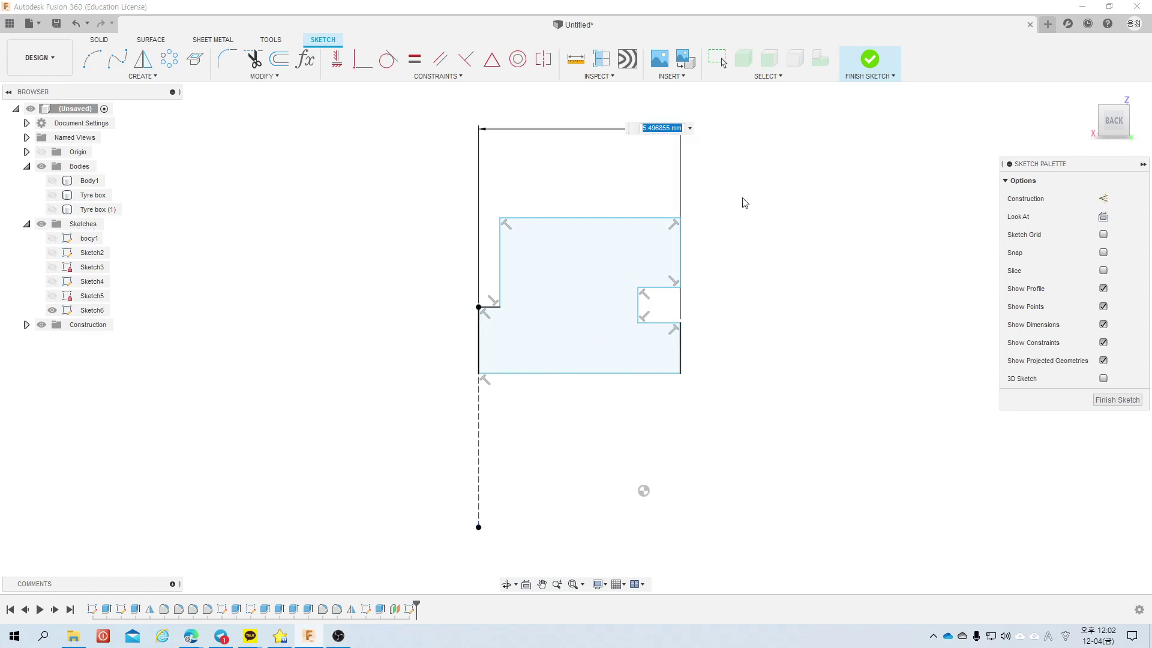
pyautogui.write('10')
pyautogui.press('Return')
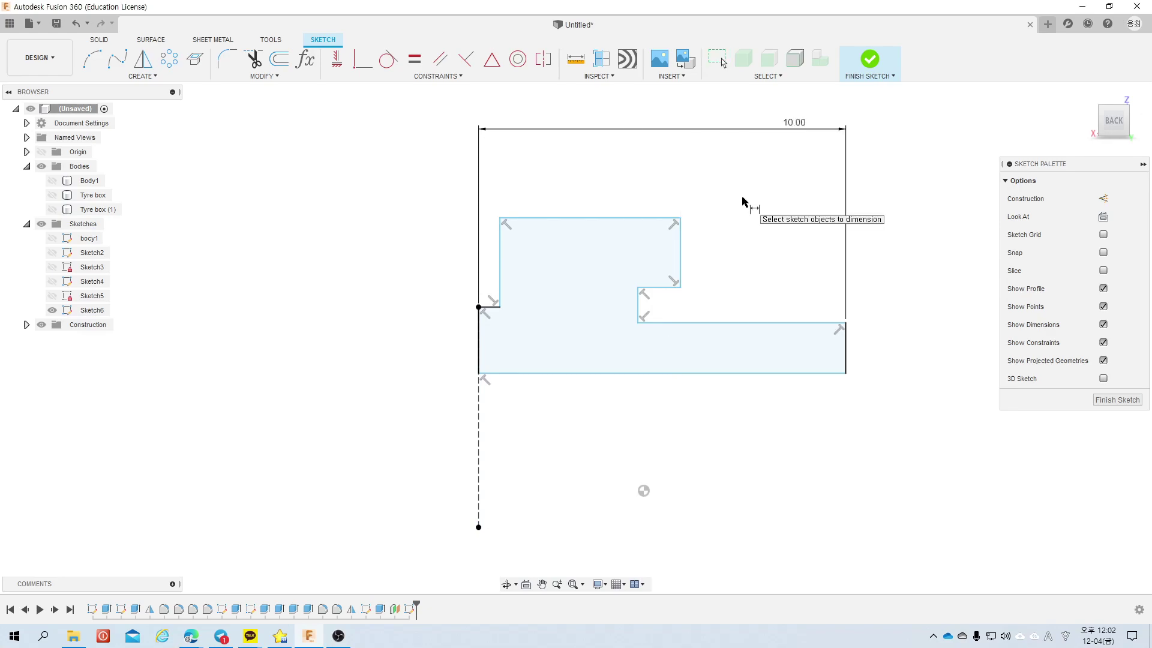
# Step: Make the upper right edge coincident with the lower right corner to align both edges
pyautogui.click(347, 61)
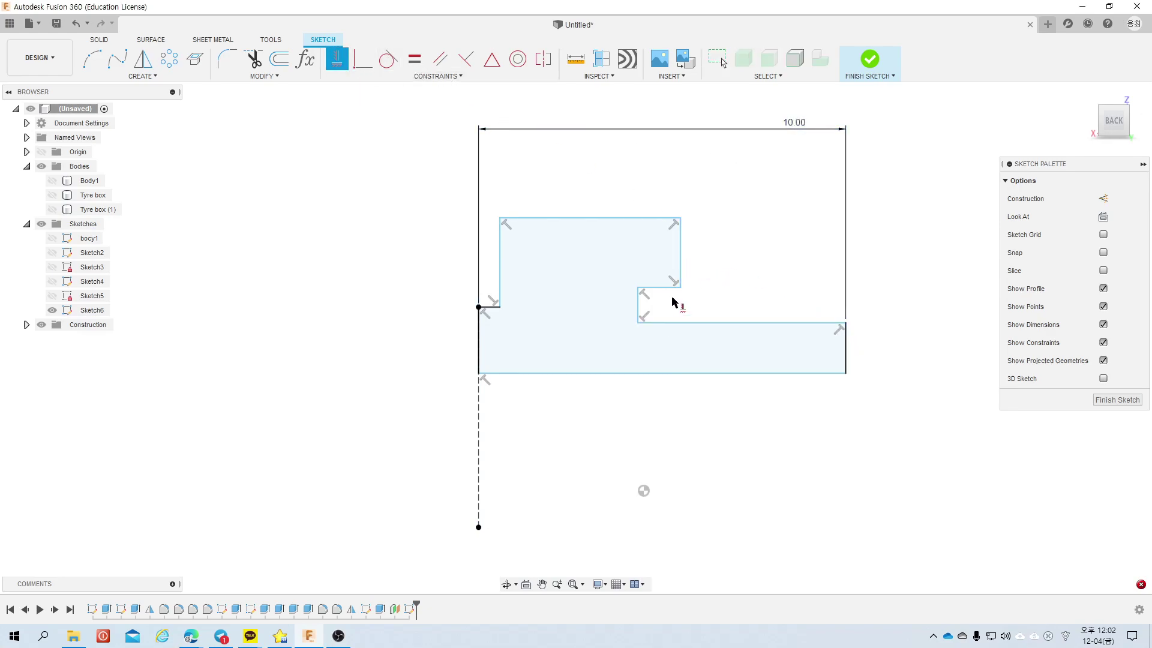
pyautogui.click(681, 282)
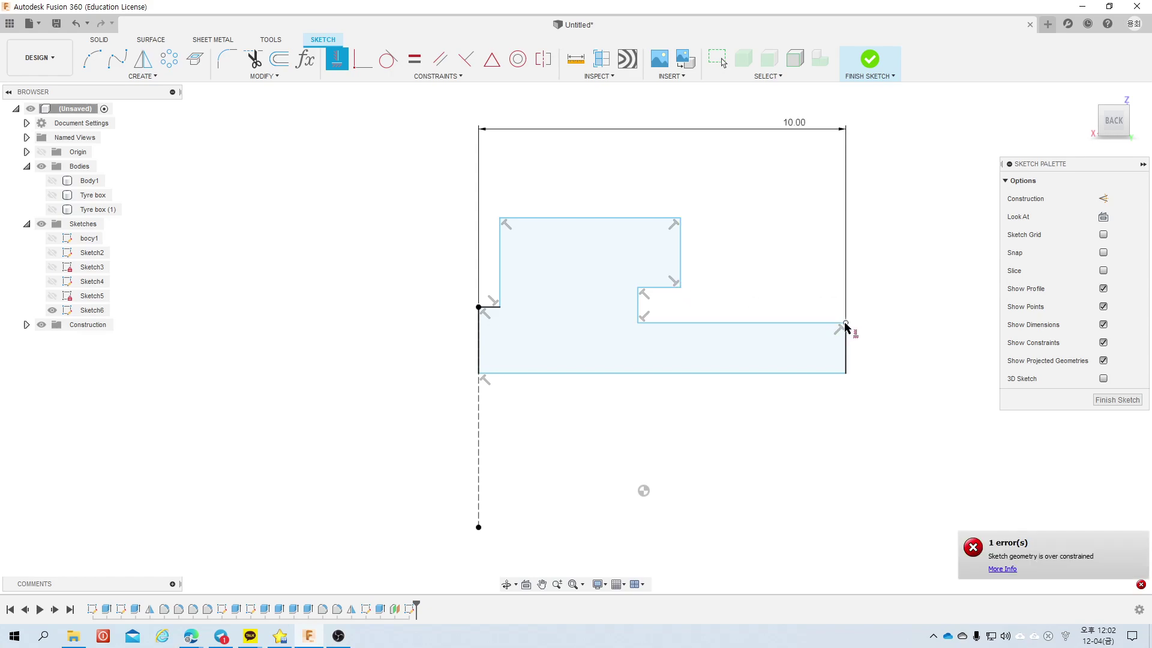
pyautogui.press('Escape')
pyautogui.click(358, 57)
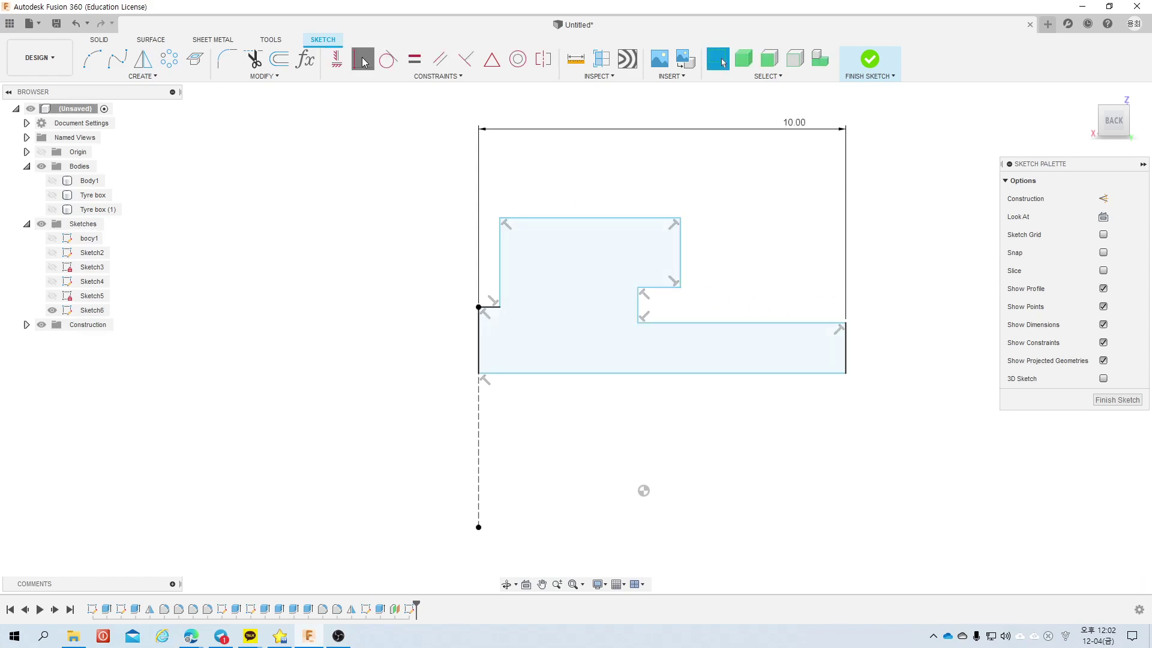
pyautogui.click(680, 271)
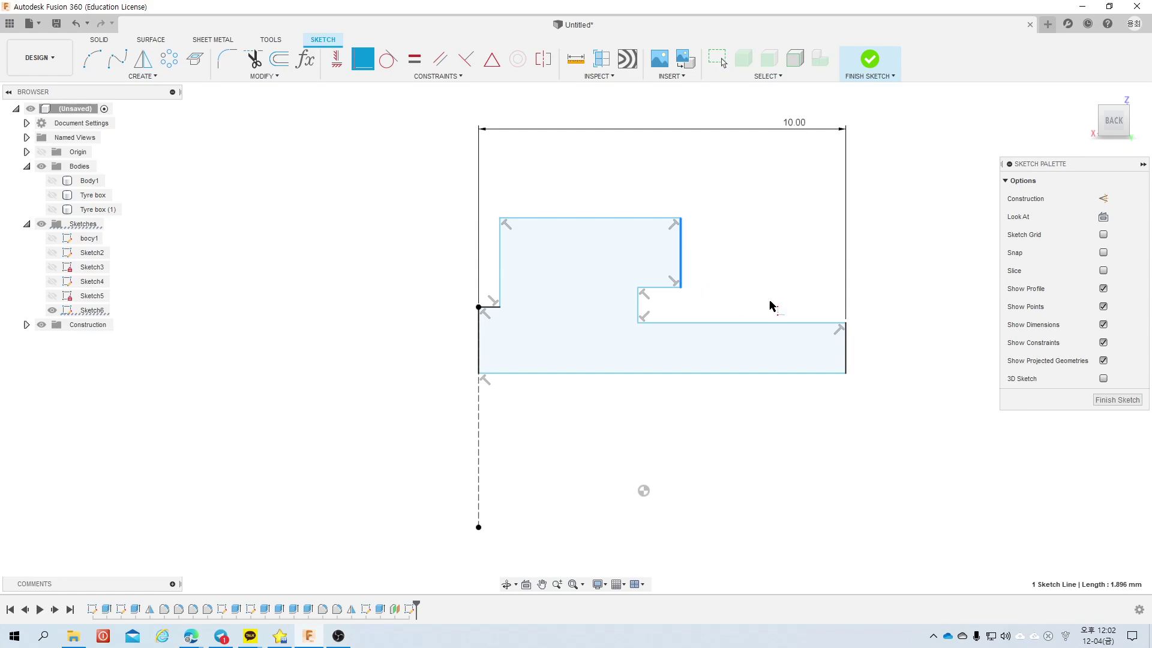
pyautogui.click(844, 326)
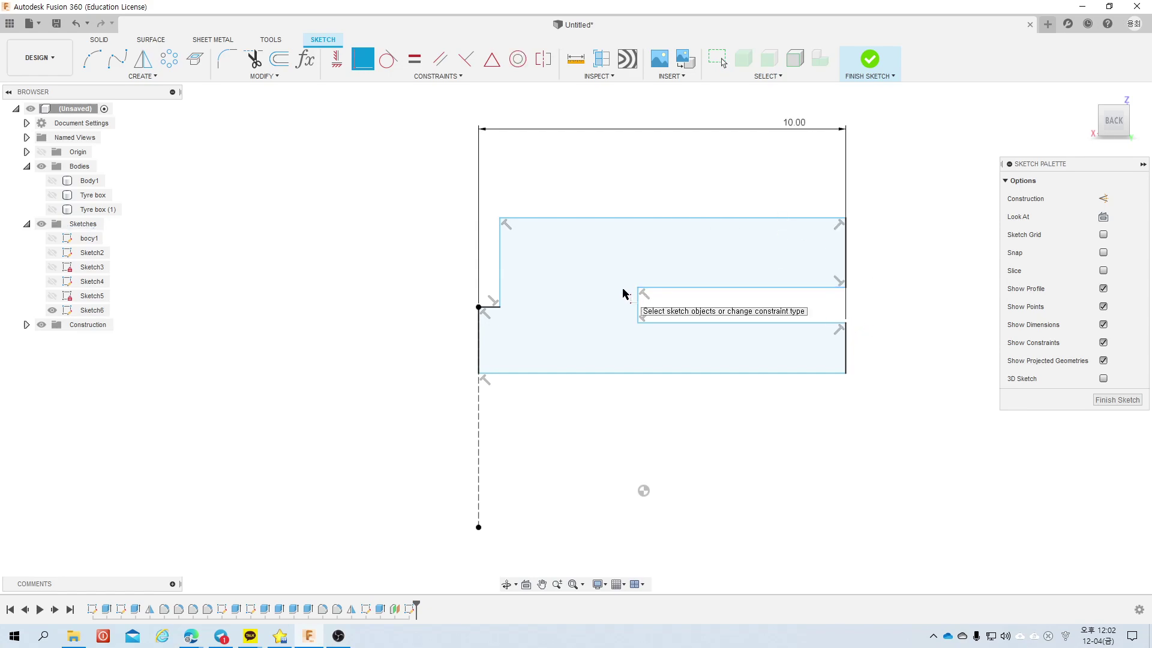
pyautogui.press('Escape')
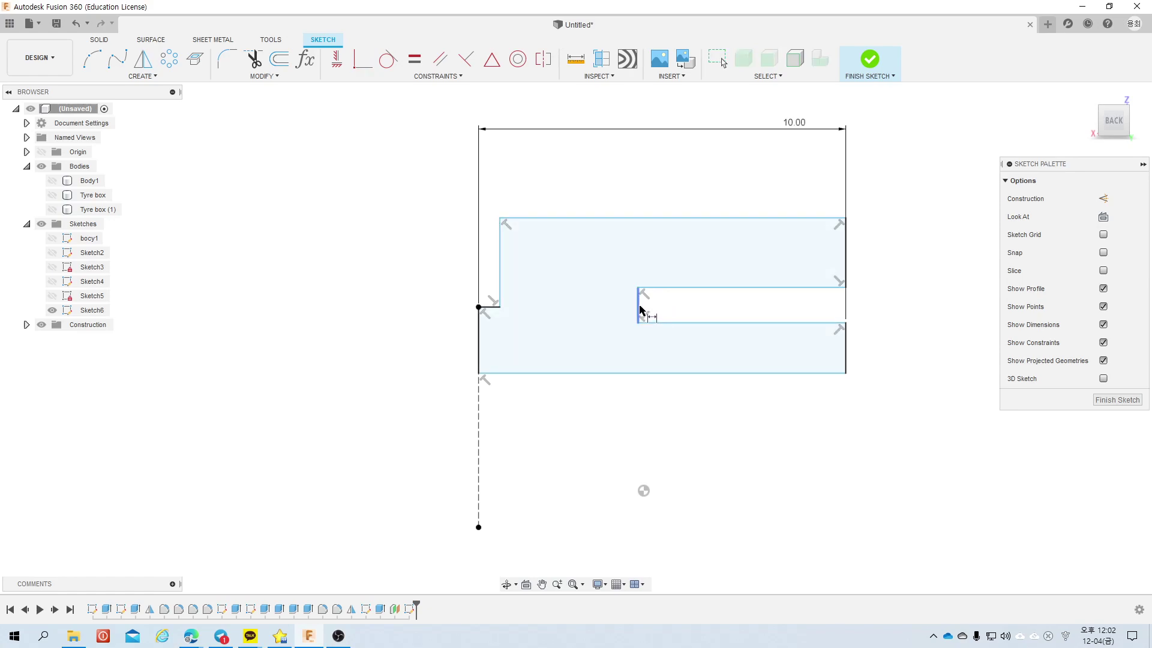
# Step: Dimension the notch's inner edge 2.00 from the right edge
pyautogui.click(640, 310)
pyautogui.click(846, 258)
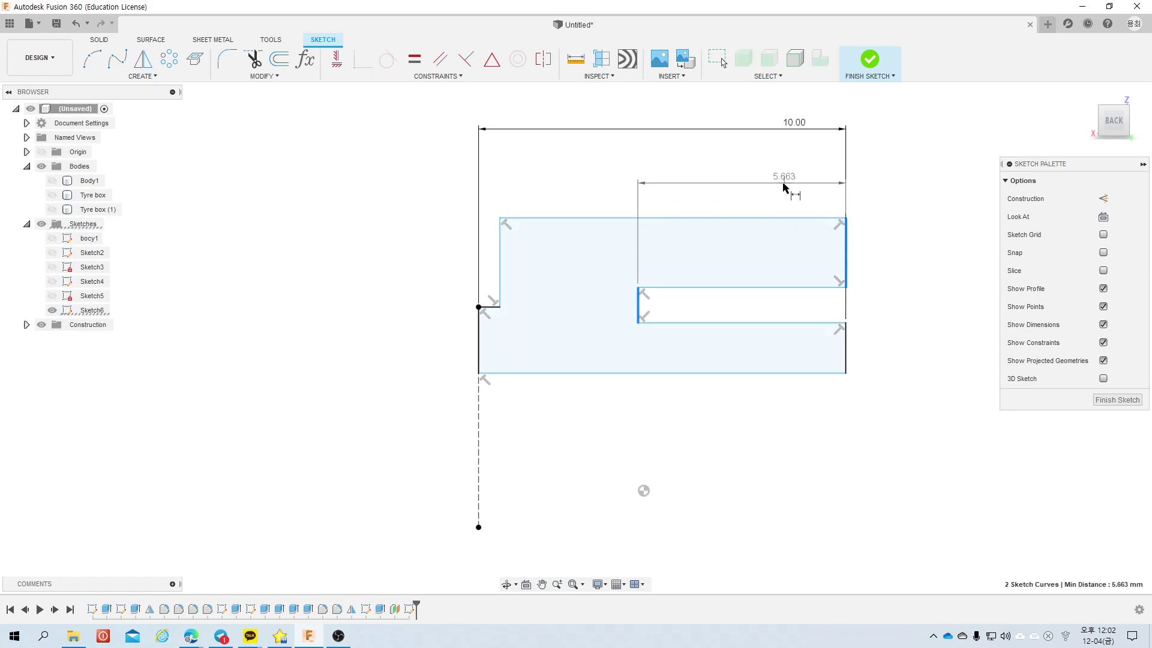
pyautogui.click(783, 187)
pyautogui.write('2')
pyautogui.press('Return')
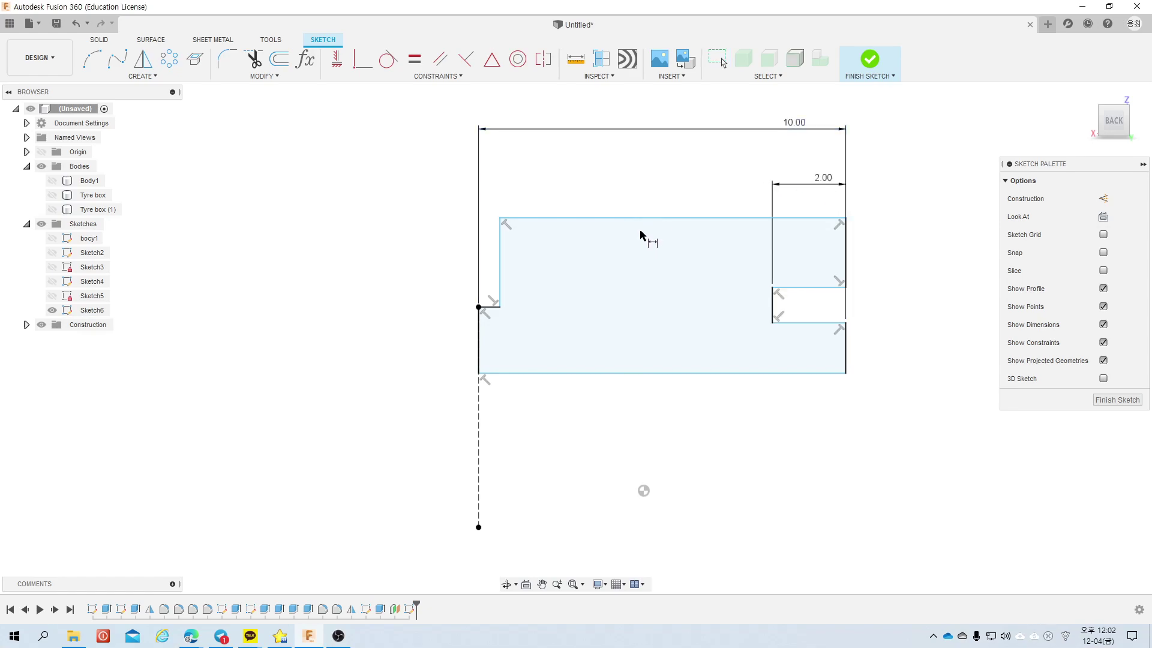
# Step: Dimension the profile height from bottom to top edge as 19/2 (9.50)
pyautogui.click(534, 374)
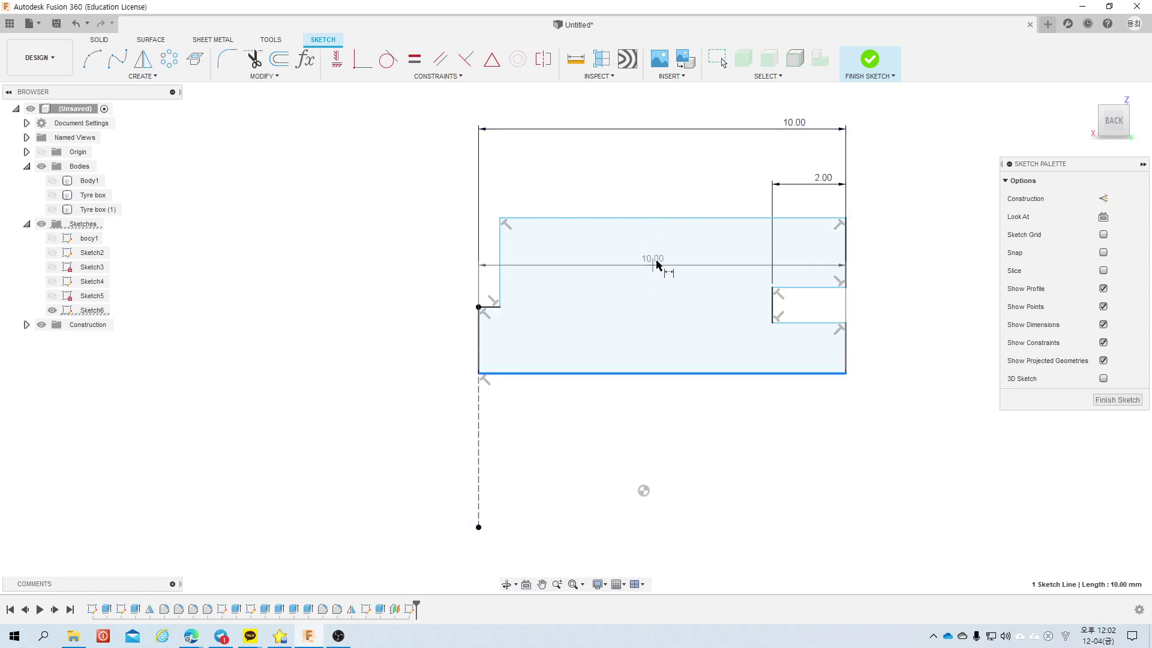
pyautogui.click(676, 218)
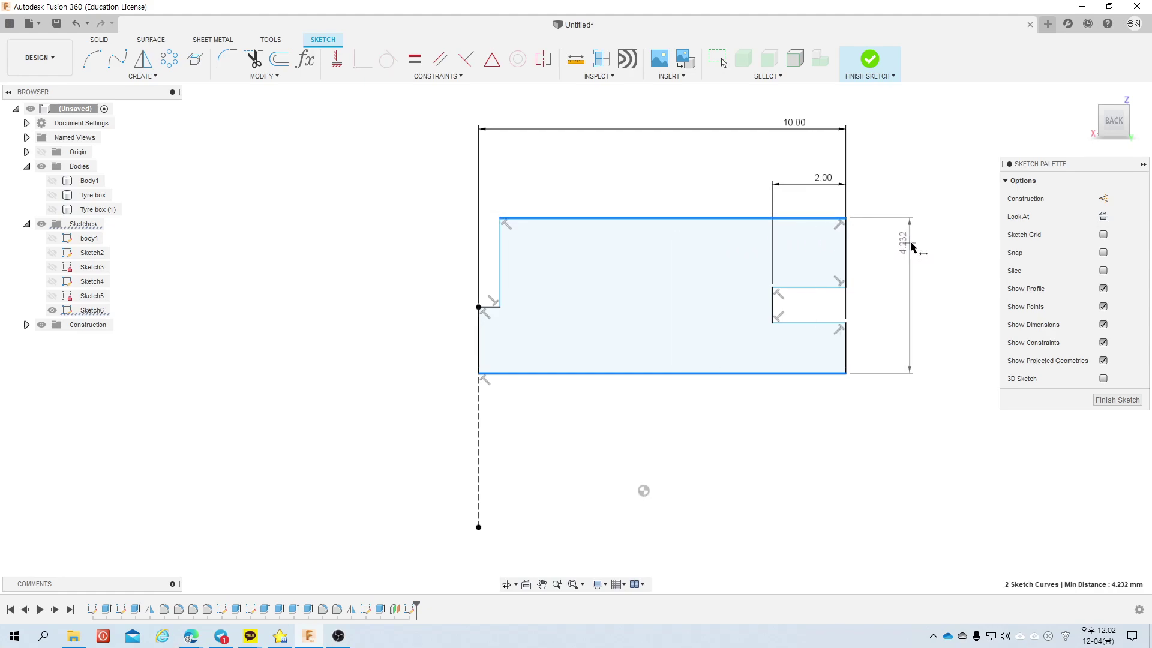
pyautogui.click(924, 289)
pyautogui.write('19/2')
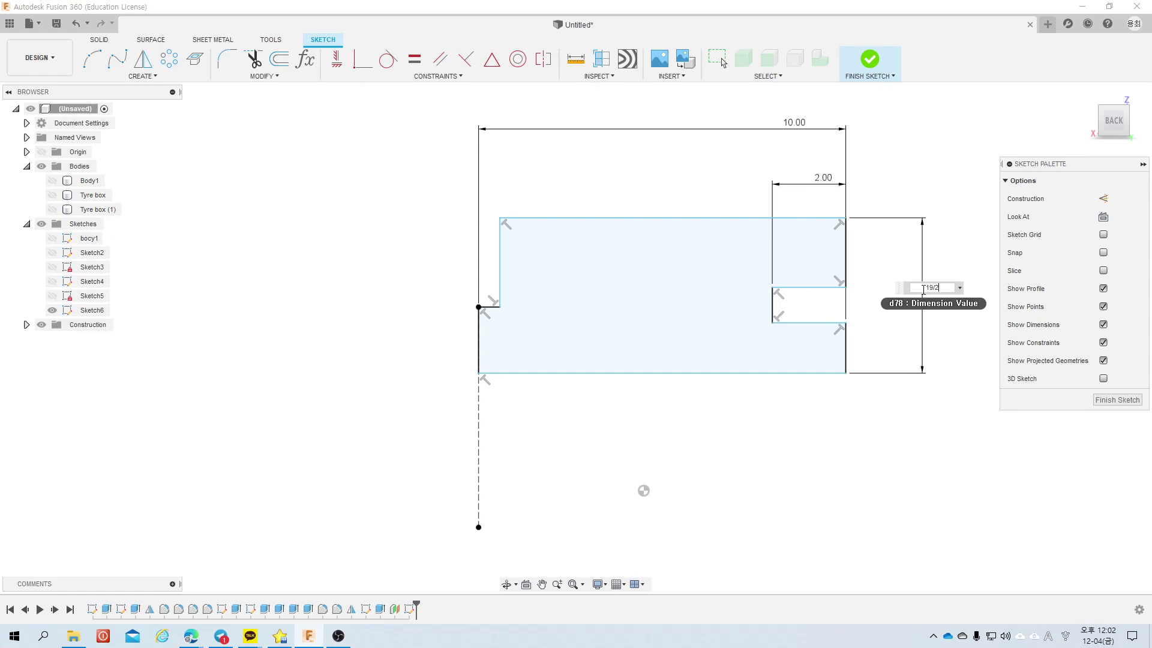
pyautogui.press('Return')
pyautogui.scroll(-1, 629, 254)
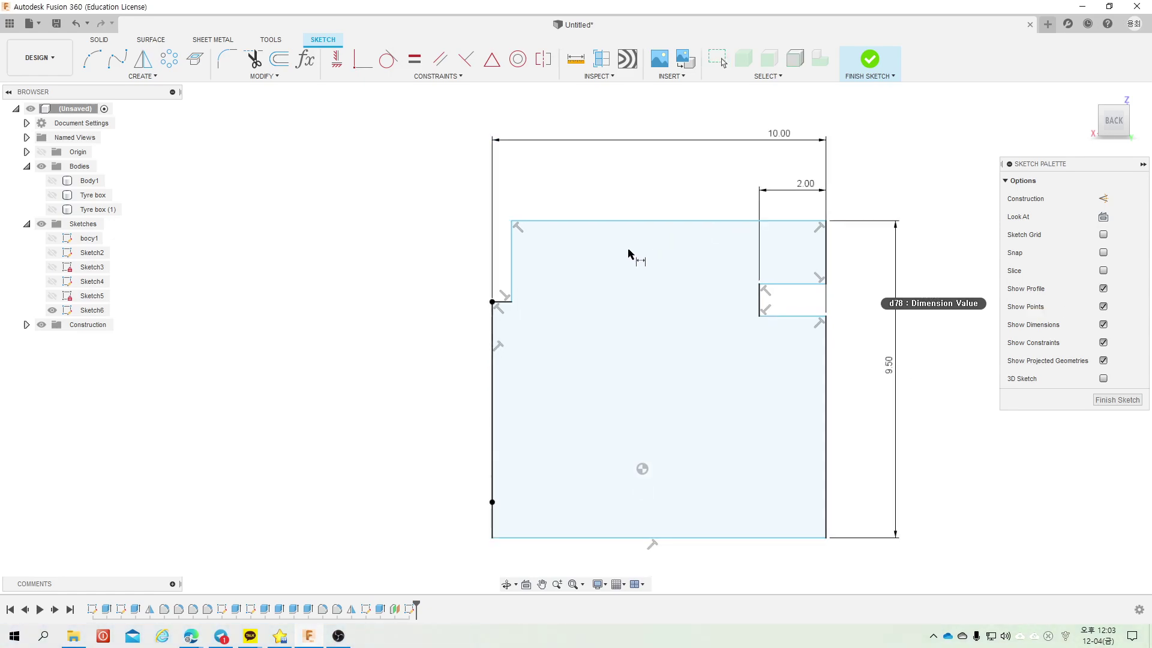
pyautogui.scroll(1, 629, 254)
# Step: Drag the bottom edge up to the dashed construction line; the attempted MidPoint constraint fails and is cancelled
pyautogui.press('Escape')
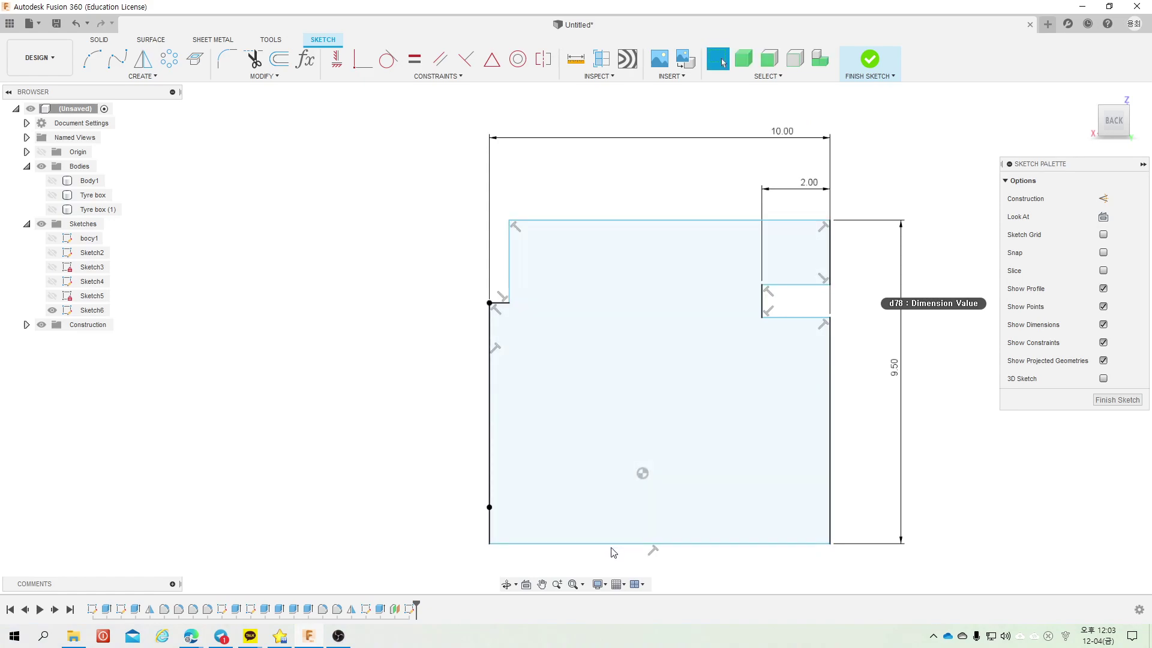
pyautogui.moveTo(613, 545); pyautogui.dragTo(613, 385)
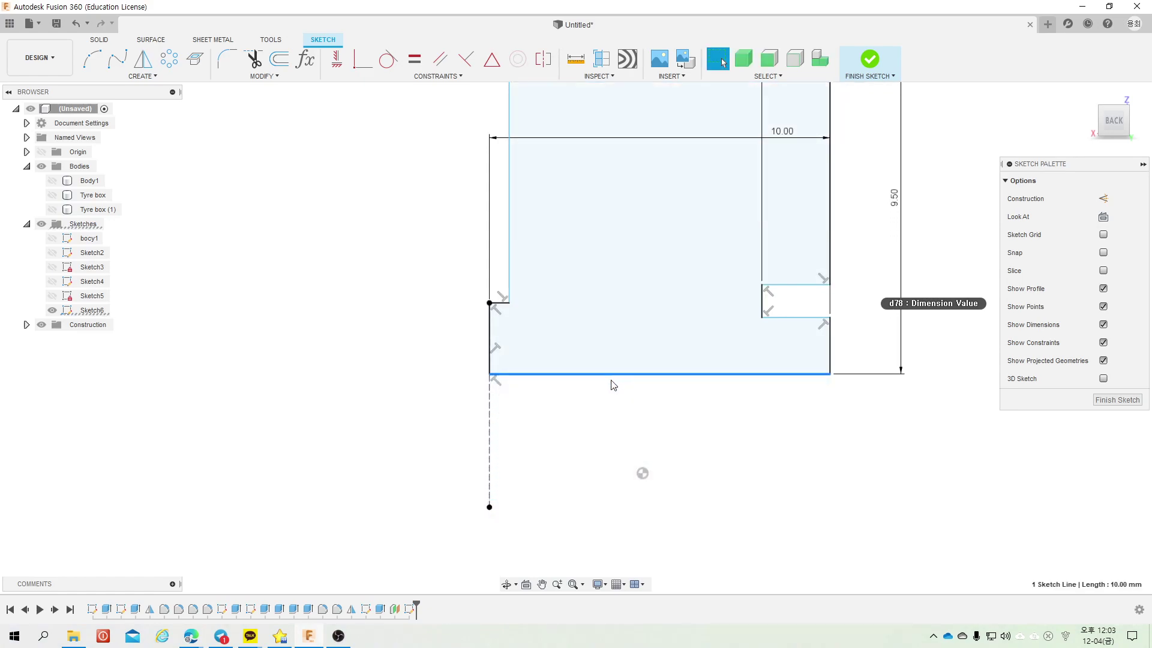
pyautogui.click(336, 60)
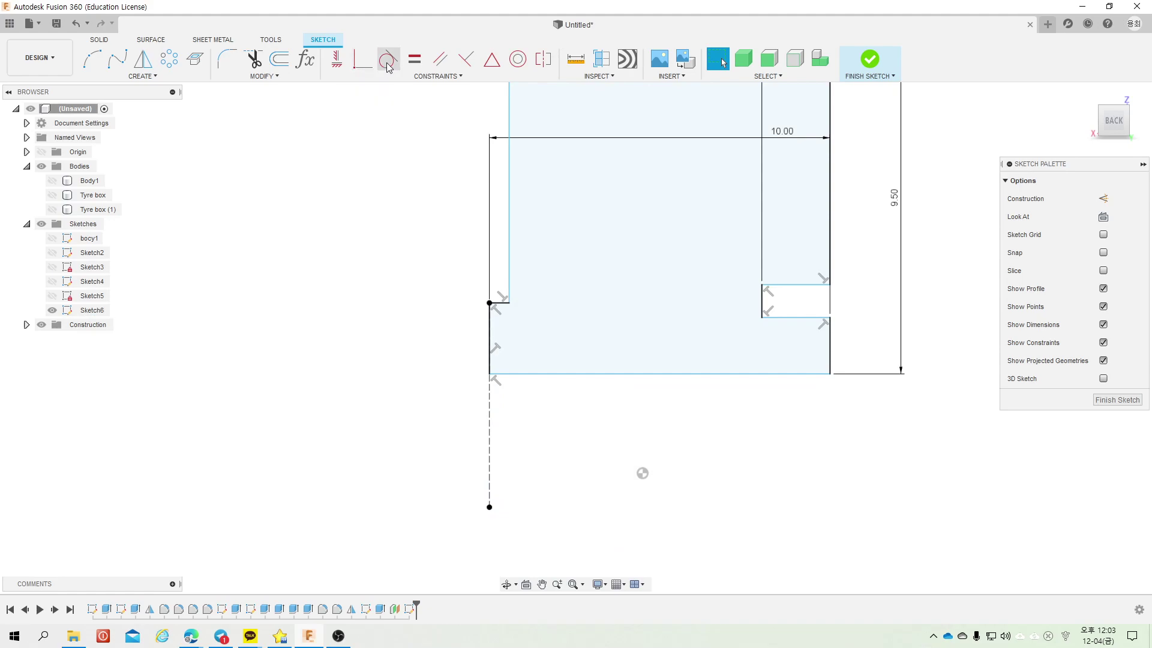
pyautogui.click(498, 63)
pyautogui.click(549, 375)
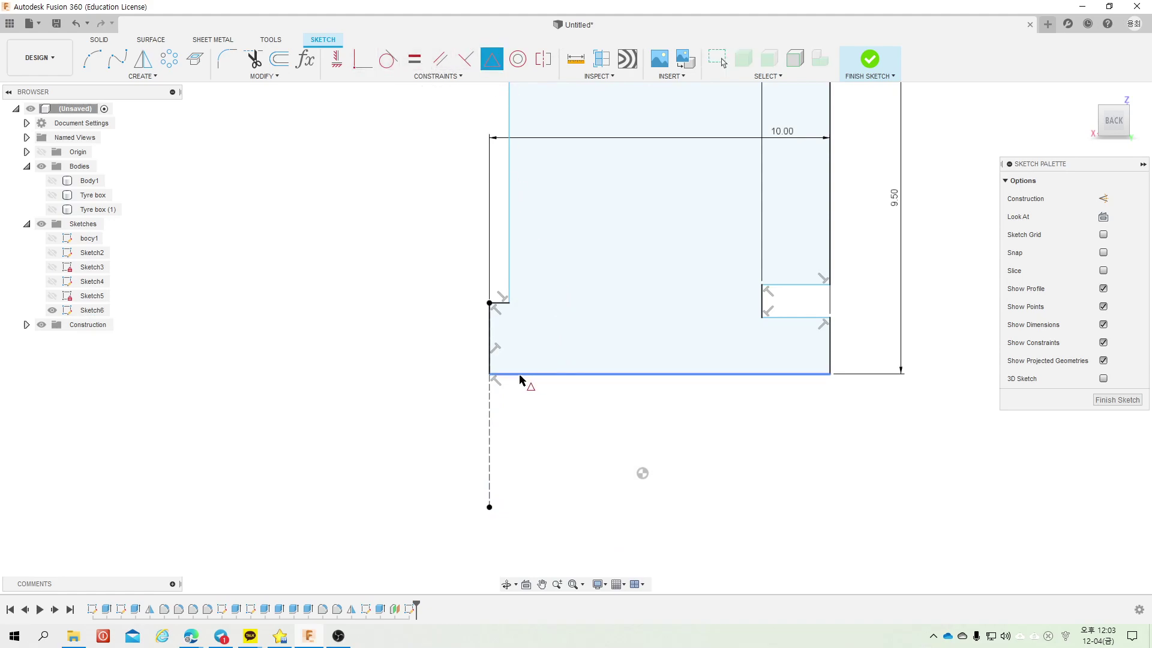
pyautogui.click(498, 412)
pyautogui.press('Escape')
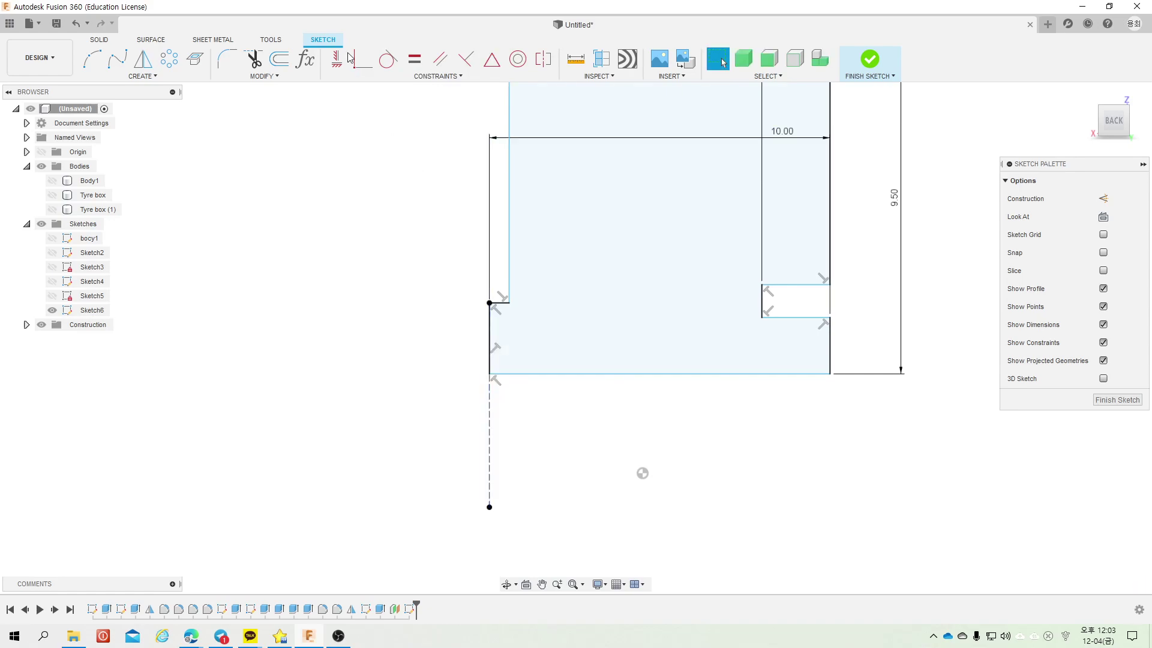
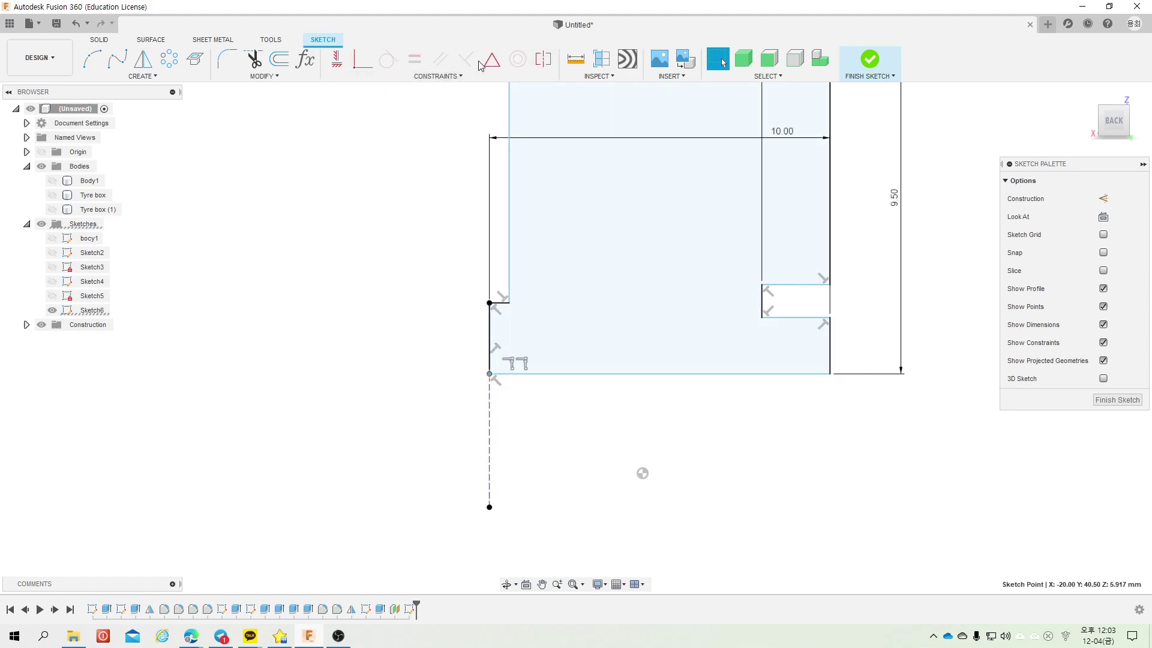
# Step: Apply a Symmetry constraint between the profile's bottom edge and the dashed centre line
pyautogui.press('Return')
pyautogui.click(489, 412)
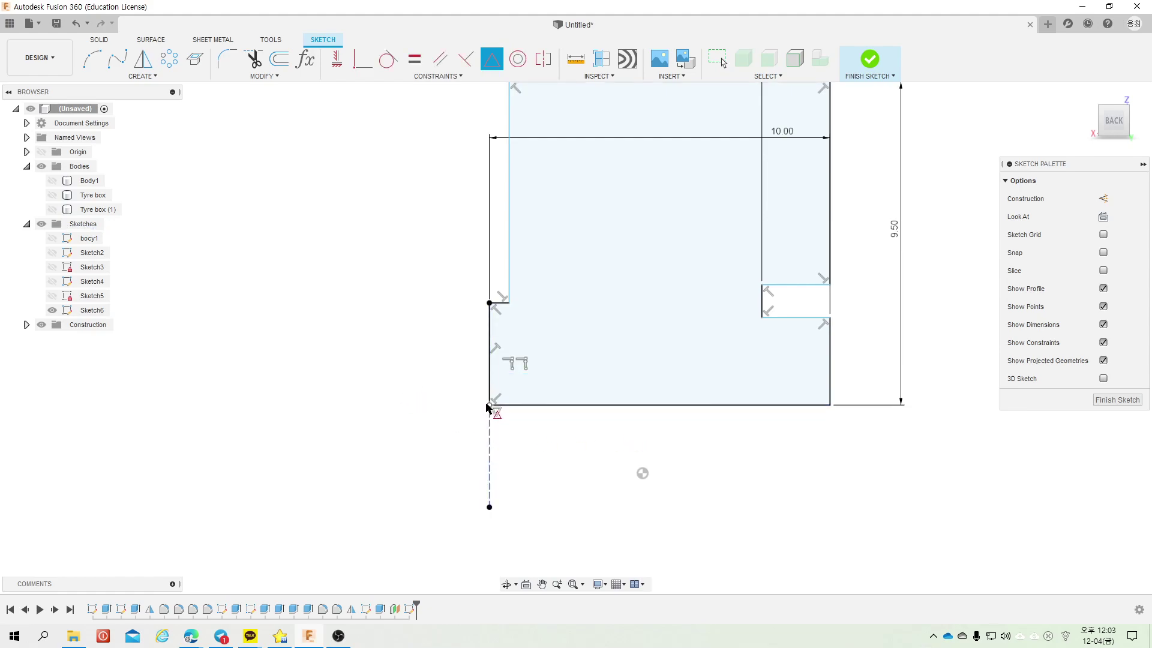
pyautogui.scroll(-2, 487, 408)
pyautogui.scroll(-1, 517, 430)
pyautogui.scroll(2, 675, 370)
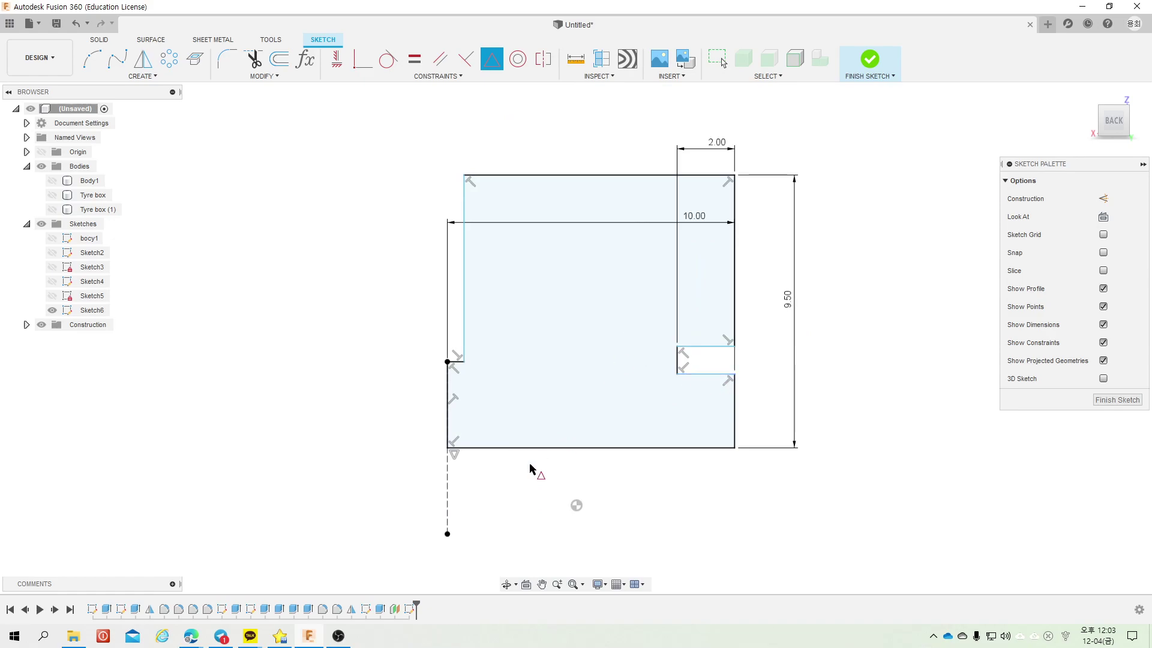
pyautogui.press('Escape')
# Step: Select the profile outline and start a bottom-edge dimension, then cancel it
pyautogui.doubleClick(533, 422)
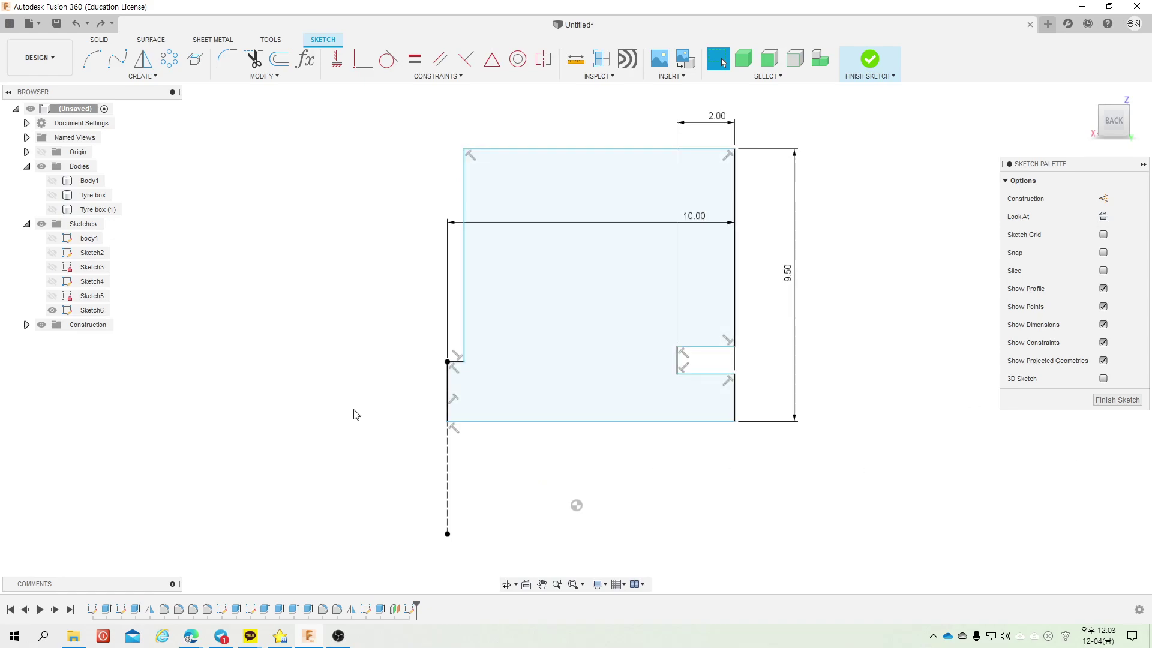
pyautogui.click(476, 422)
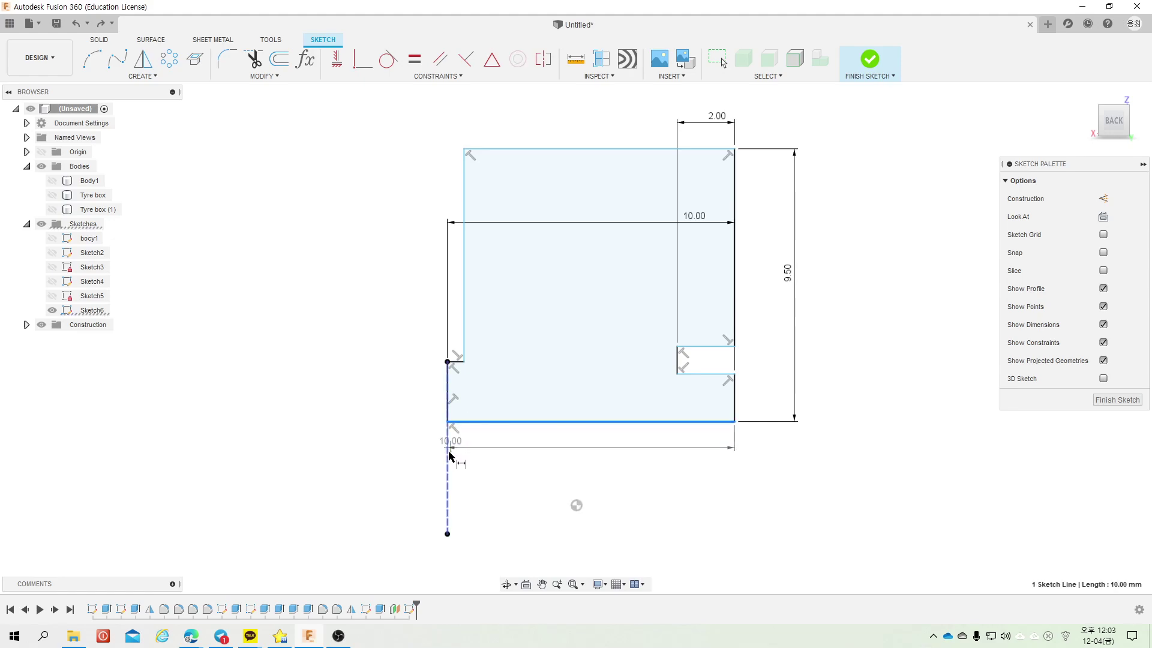
pyautogui.press('Escape')
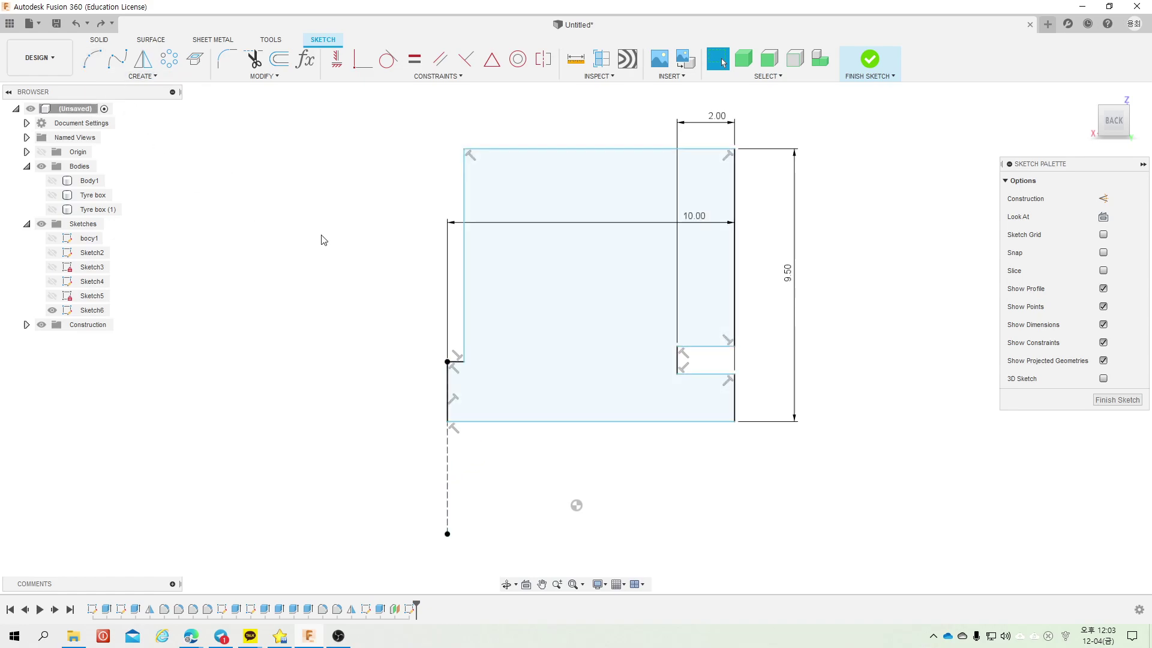
# Step: Draw a short horizontal construction line below the profile
pyautogui.click(447, 447)
pyautogui.click(526, 447)
pyautogui.press('Escape')
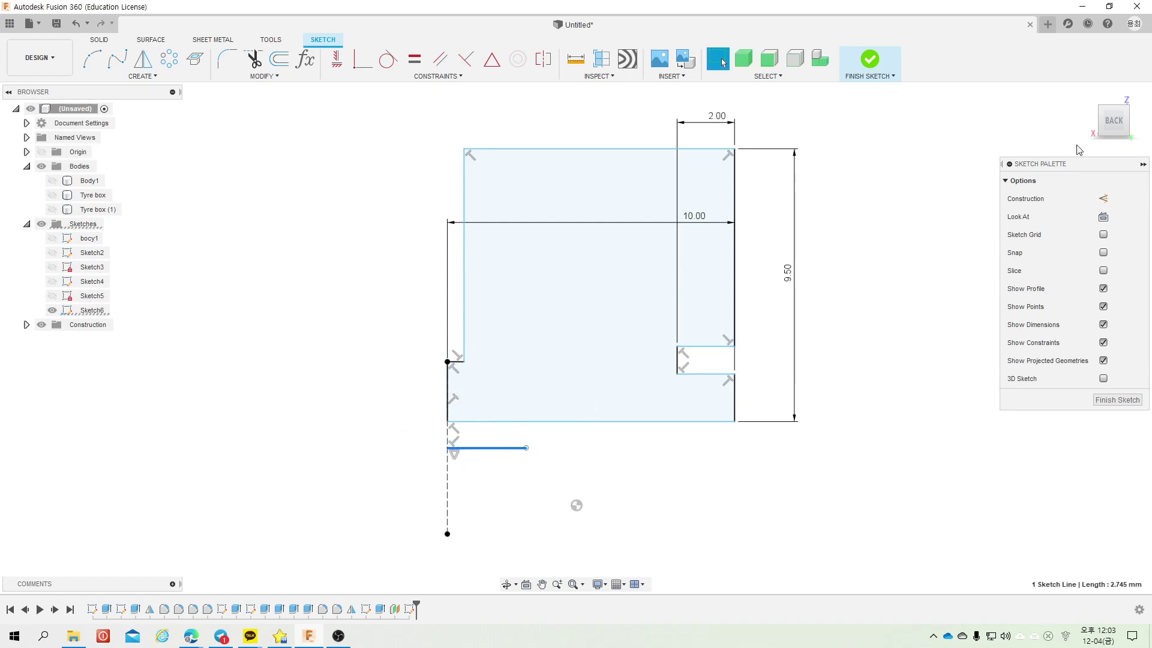
pyautogui.click(1103, 198)
pyautogui.click(698, 475)
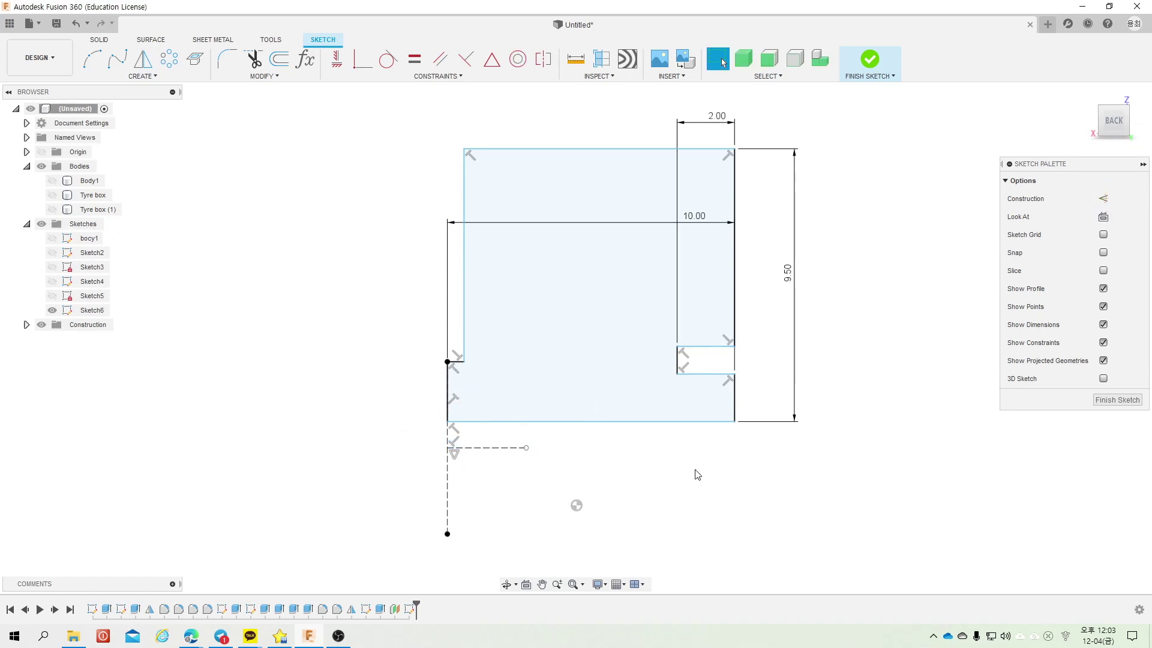
# Step: Dimension the construction line 3.25 mm (6.5/2) below the profile's bottom edge
pyautogui.press('d')
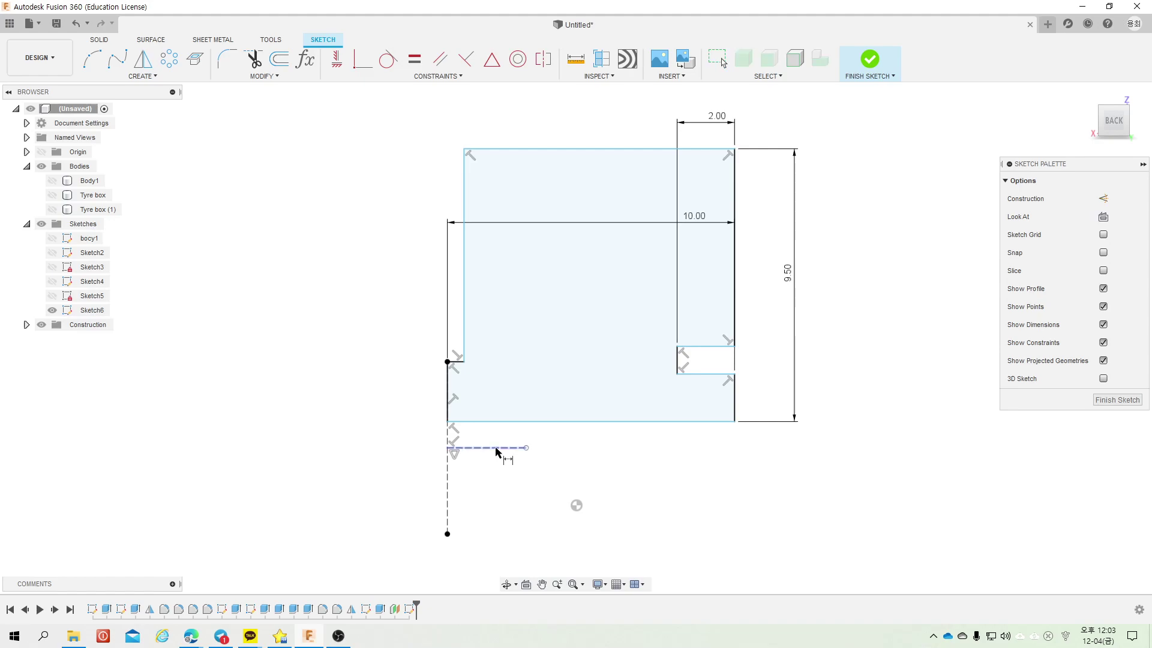
pyautogui.click(495, 449)
pyautogui.click(494, 421)
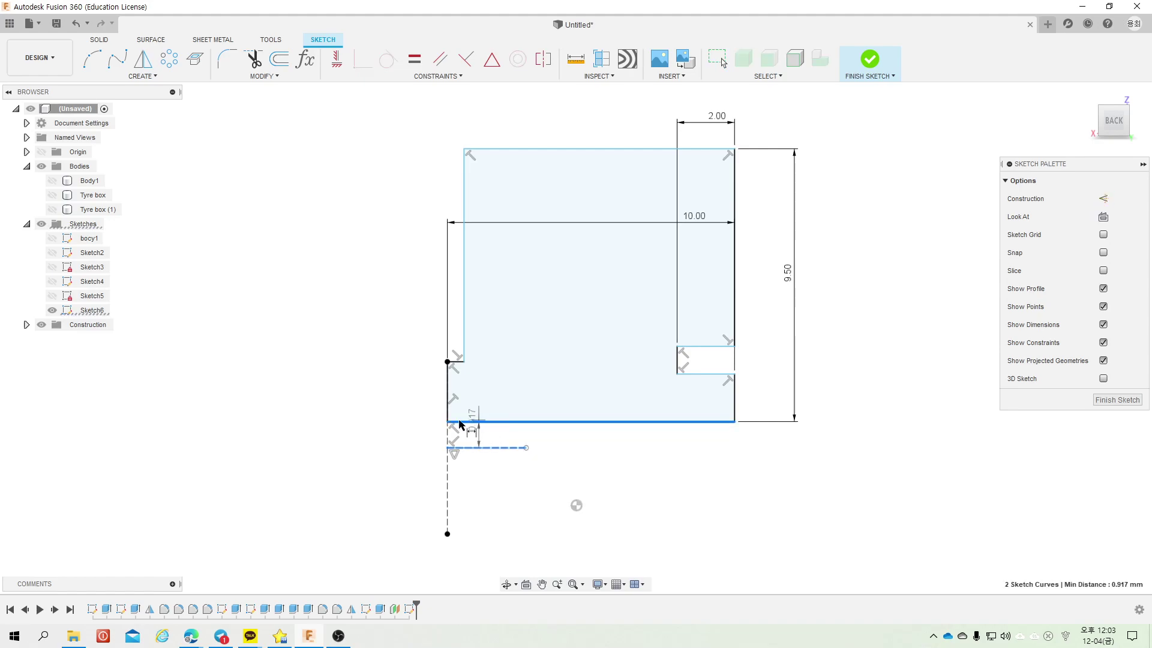
pyautogui.click(389, 430)
pyautogui.write('6.5/2')
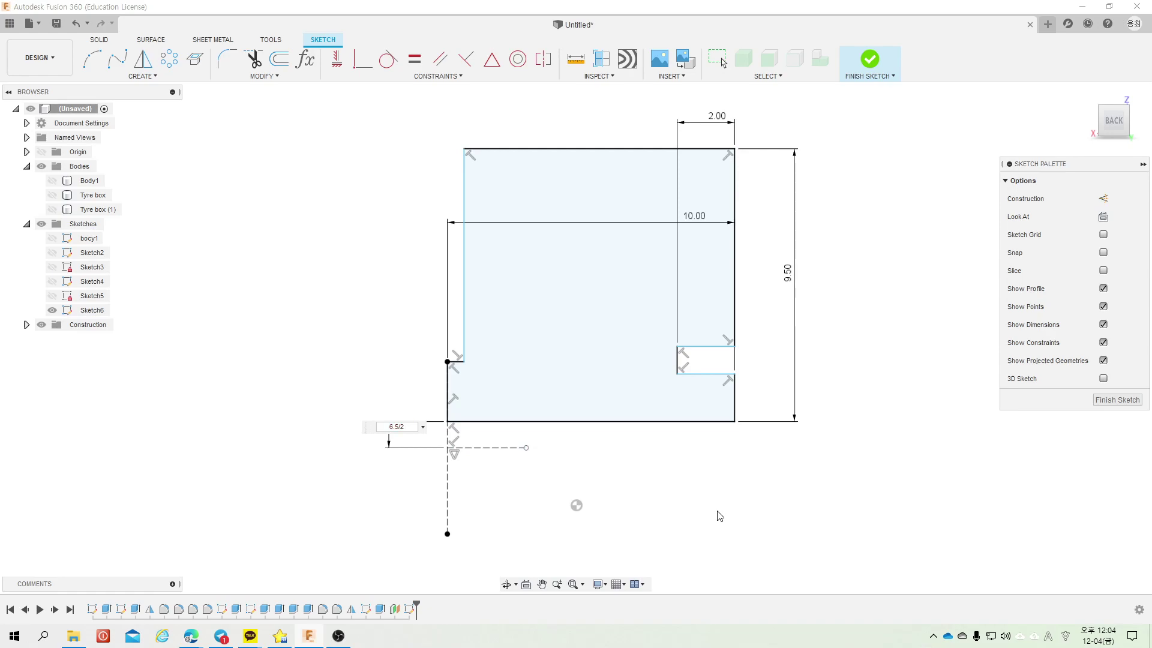
pyautogui.press('Return')
pyautogui.press('Escape')
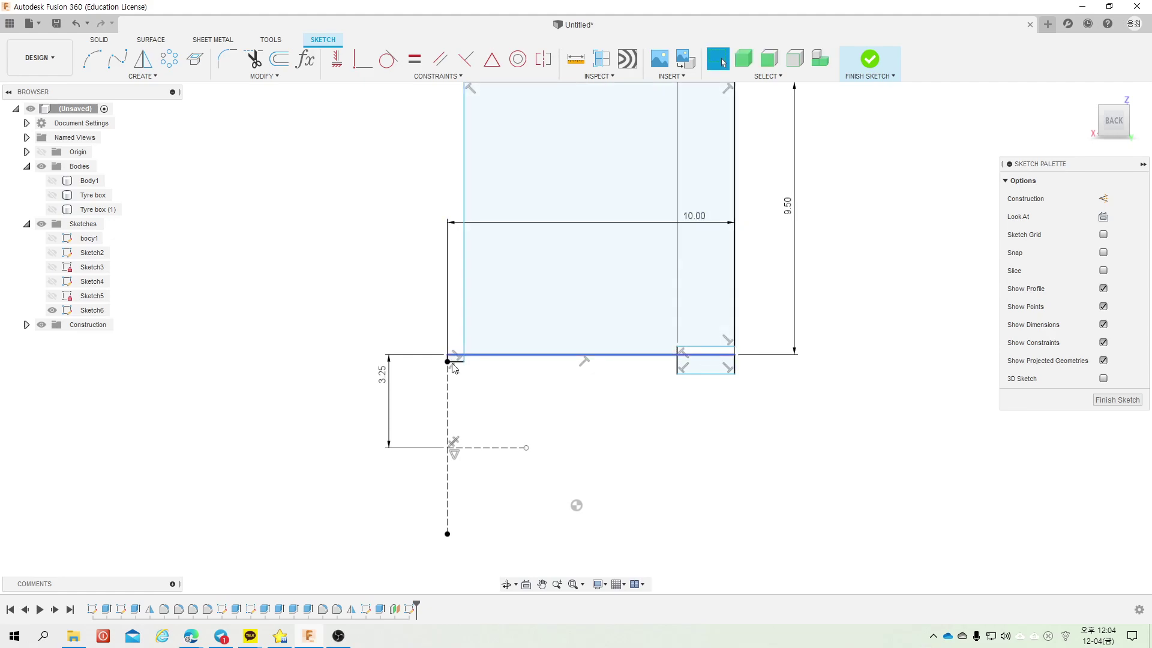
# Step: Drag the left inner line's lower endpoint up to mid-height
pyautogui.click(465, 324)
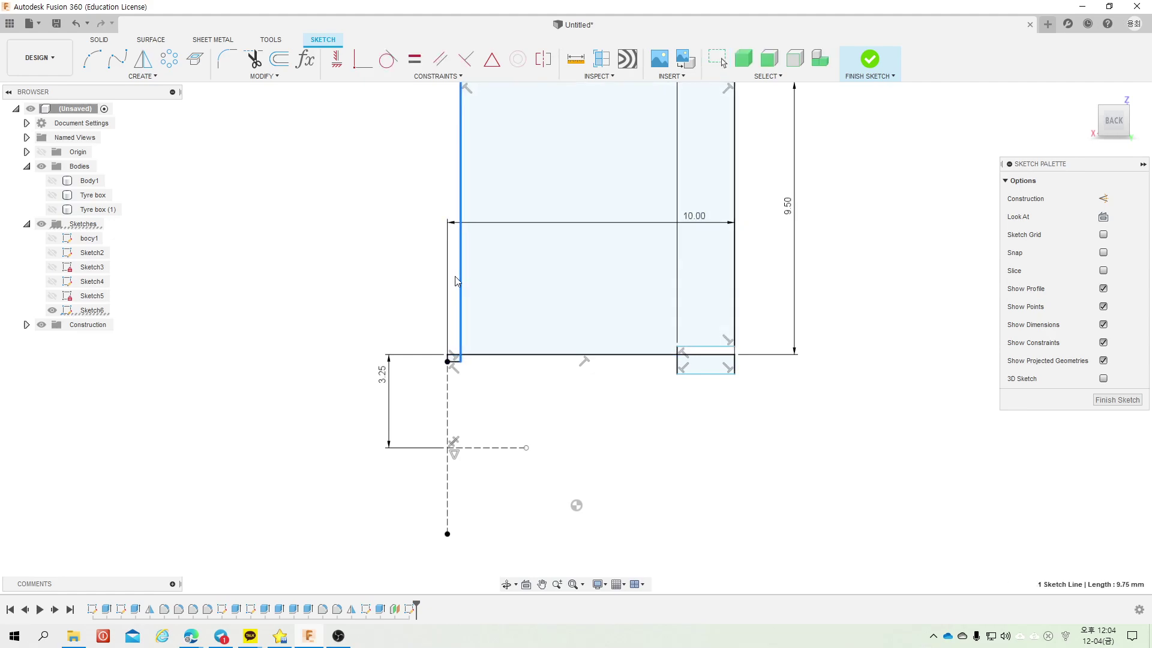
pyautogui.click(455, 357)
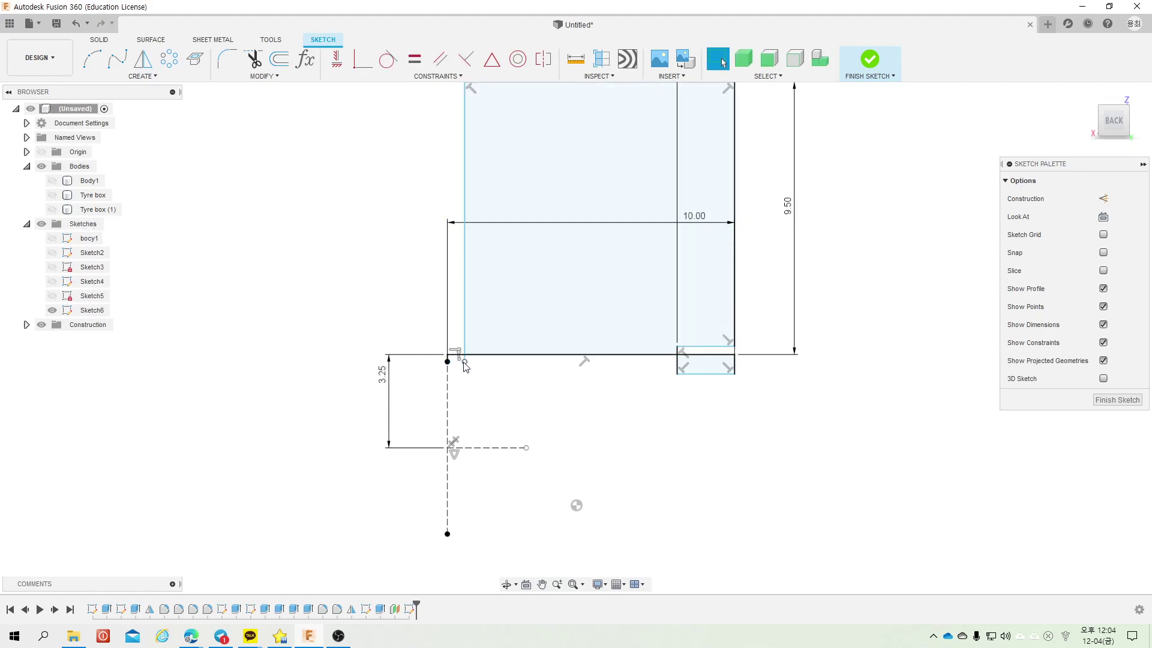
pyautogui.moveTo(465, 361); pyautogui.dragTo(465, 287)
# Step: Select the short 0.25 mm corner line and draw a new line from the sketch corner
pyautogui.scroll(-1, 452, 360)
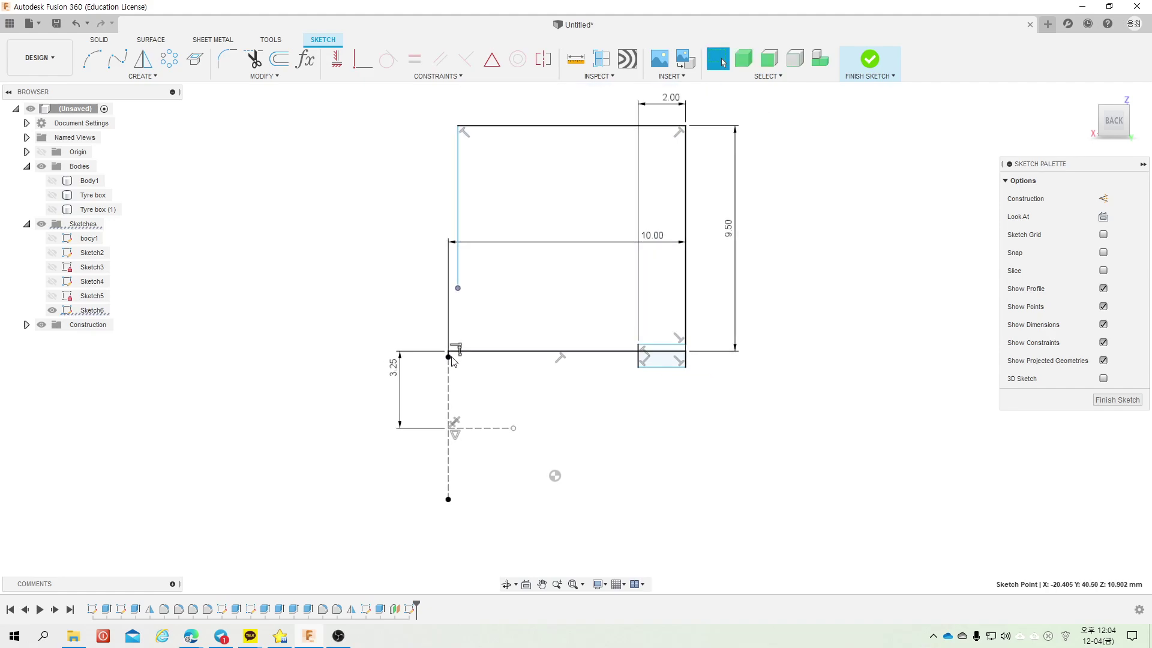
pyautogui.scroll(2, 452, 359)
pyautogui.scroll(2, 451, 348)
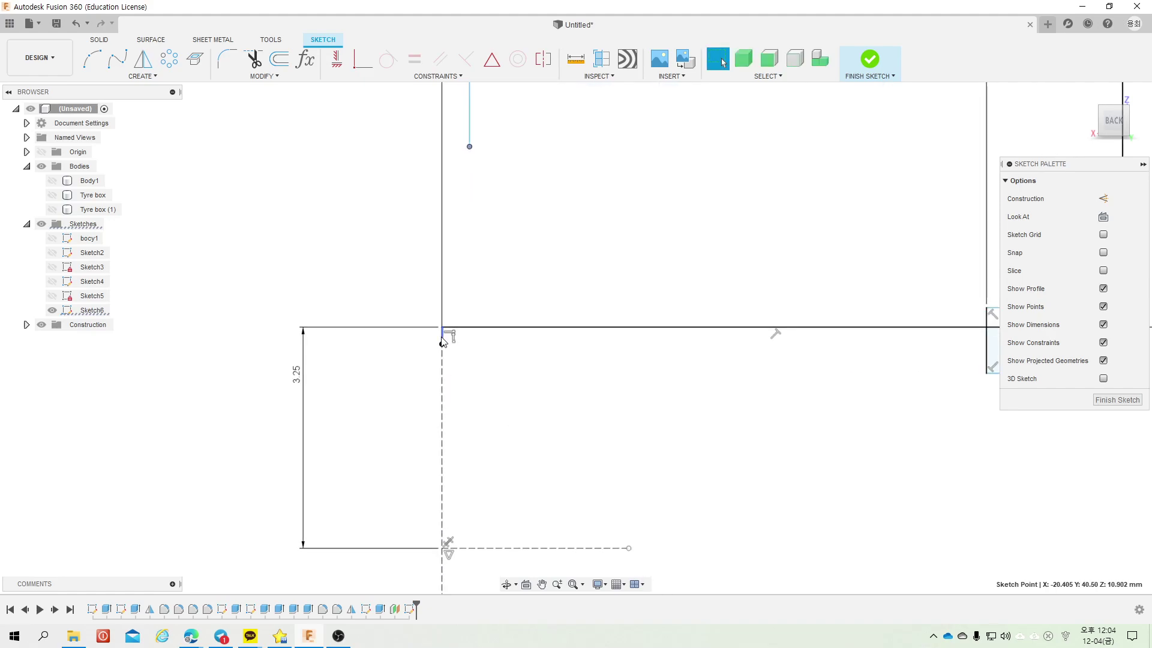
pyautogui.click(442, 340)
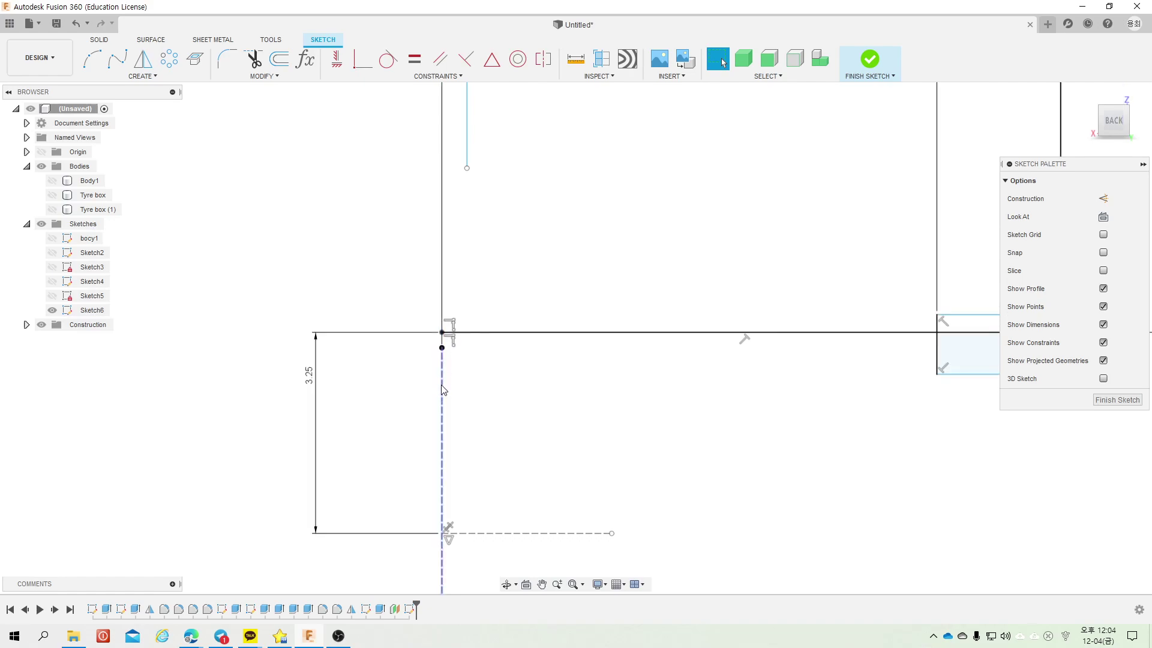
pyautogui.scroll(-3, 443, 390)
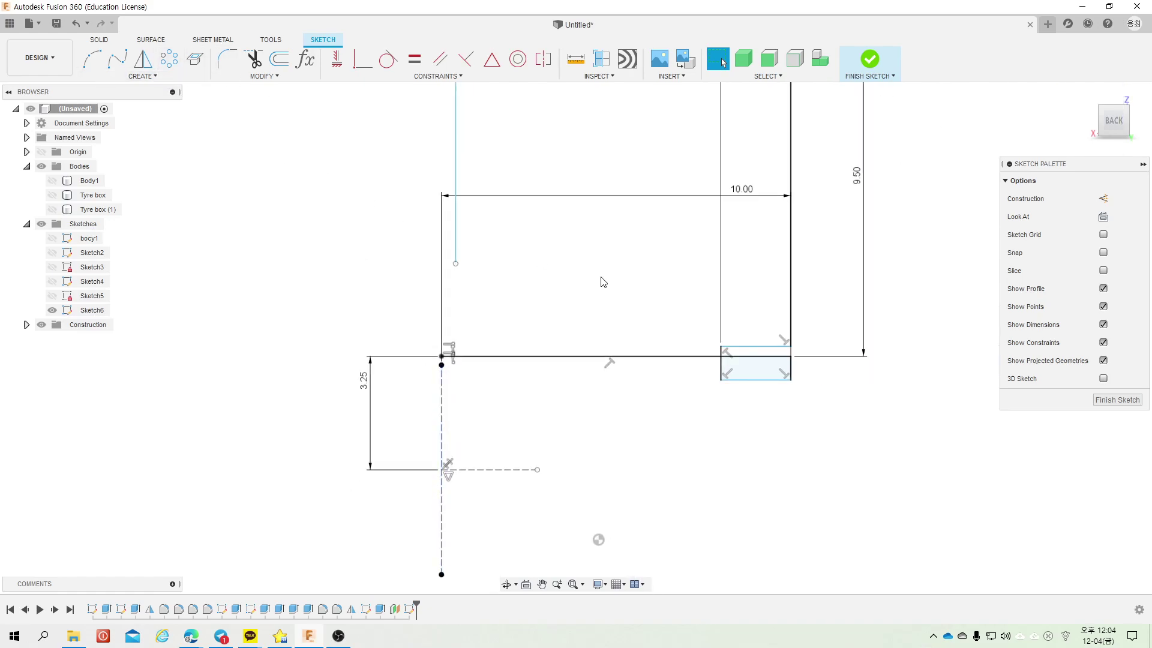
pyautogui.press('Escape')
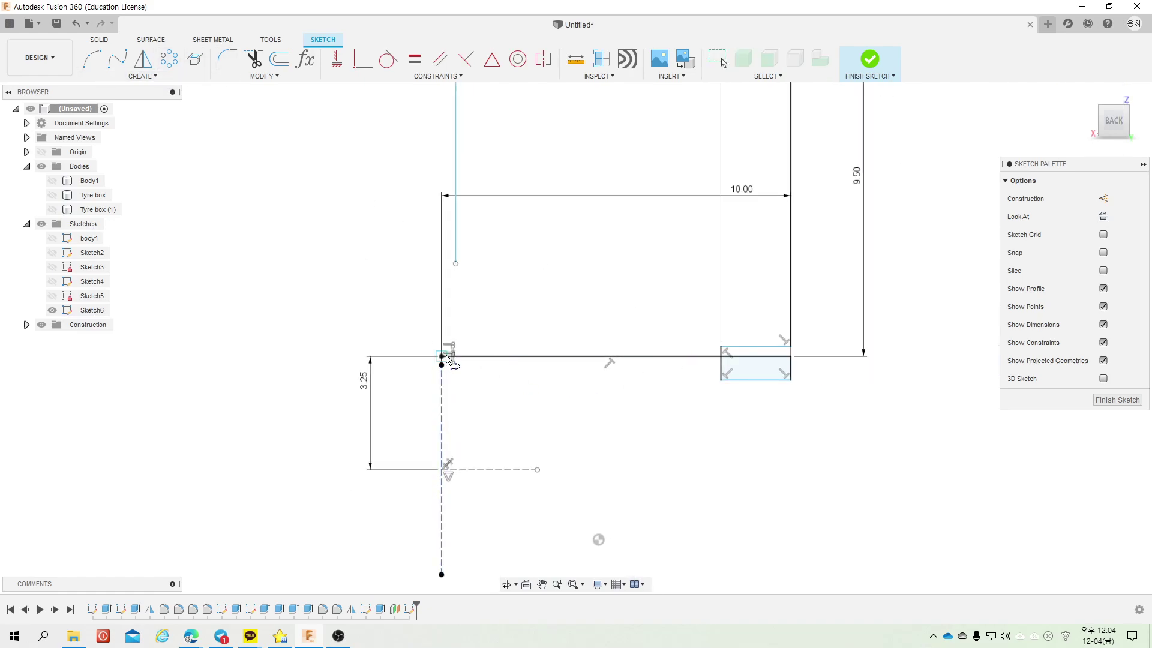
pyautogui.click(446, 357)
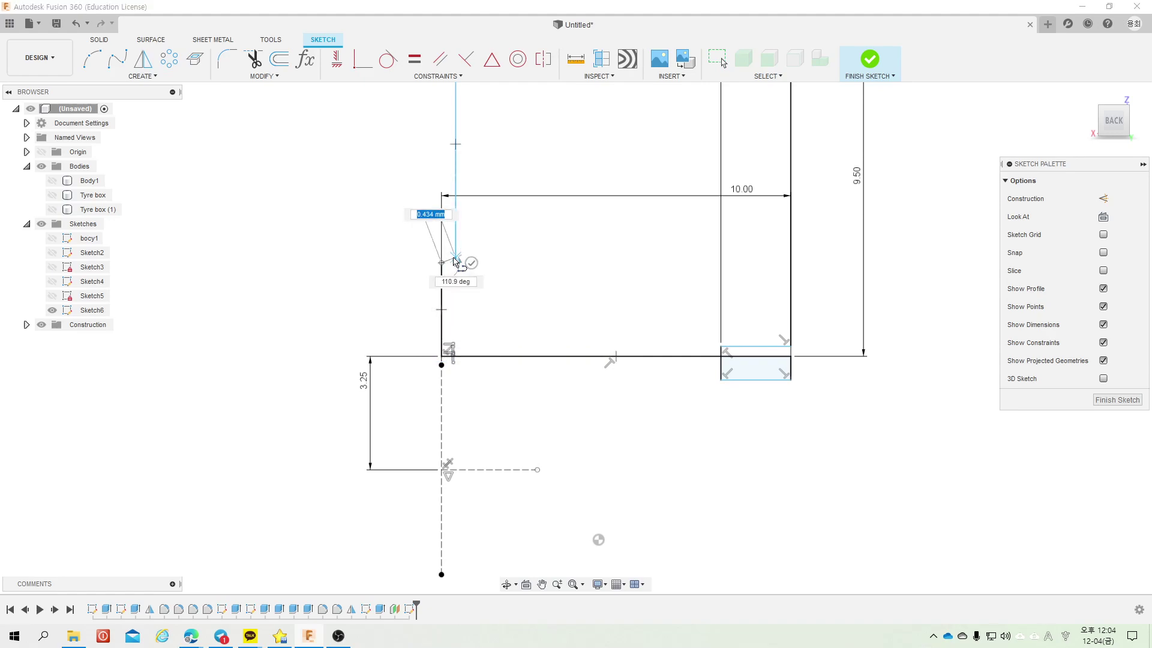
pyautogui.scroll(2, 456, 262)
pyautogui.click(513, 270)
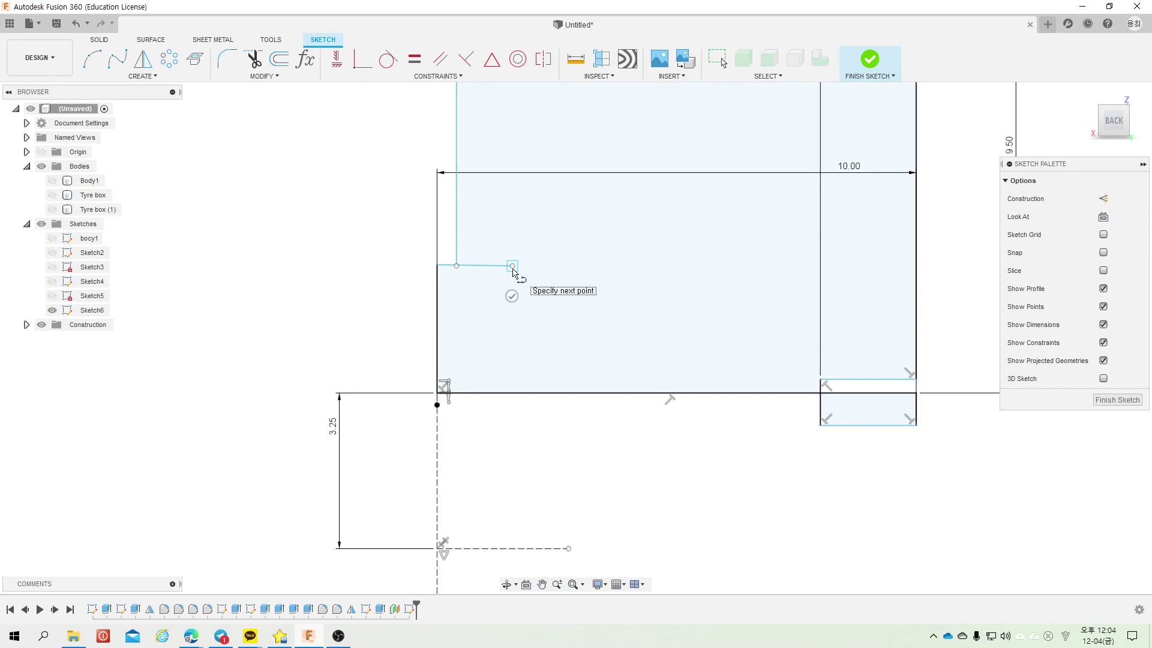
pyautogui.press('Escape')
# Step: Shorten the horizontal line to meet the vertical line and fix the short line
pyautogui.scroll(3, 456, 282)
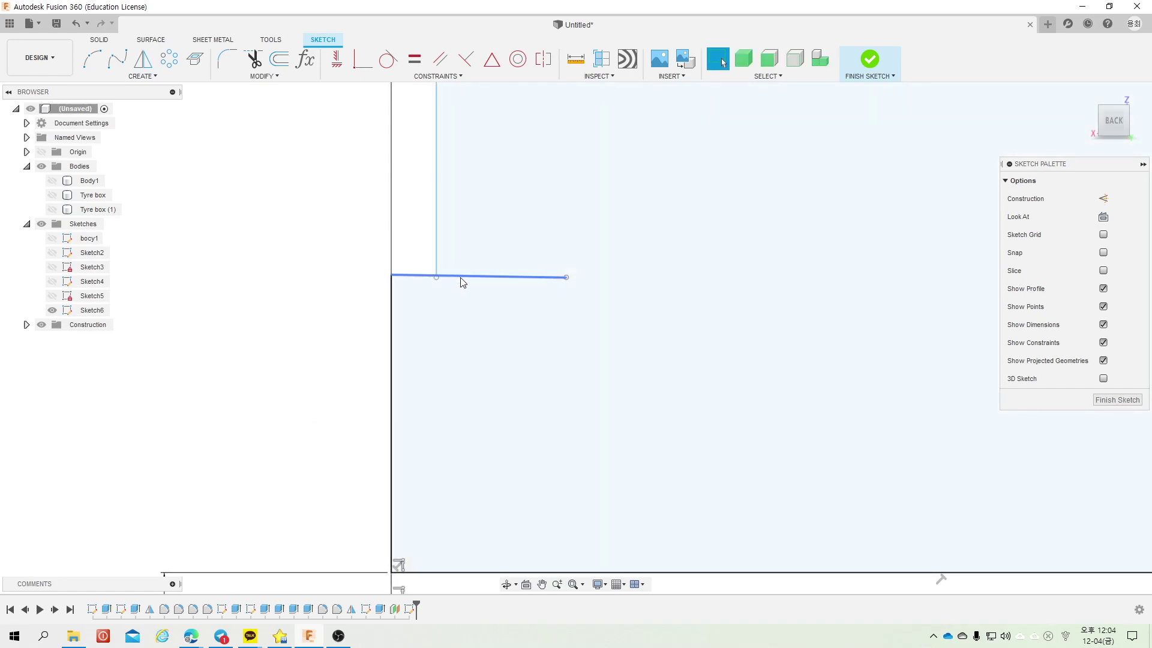
pyautogui.moveTo(567, 278); pyautogui.dragTo(436, 286)
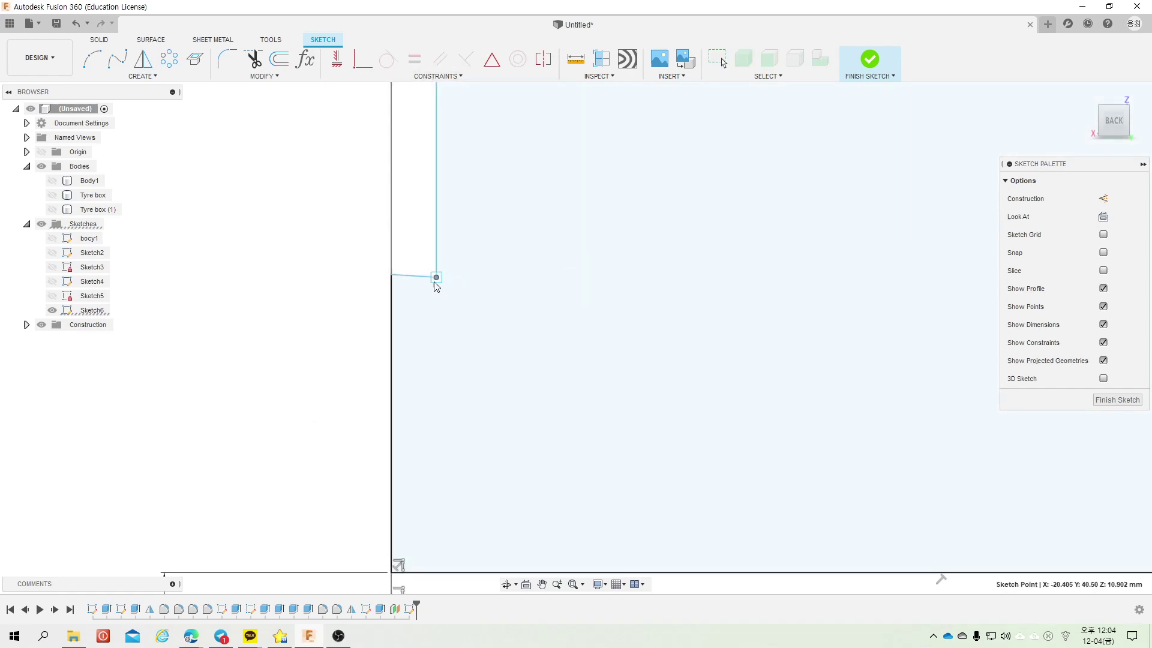
pyautogui.click(336, 59)
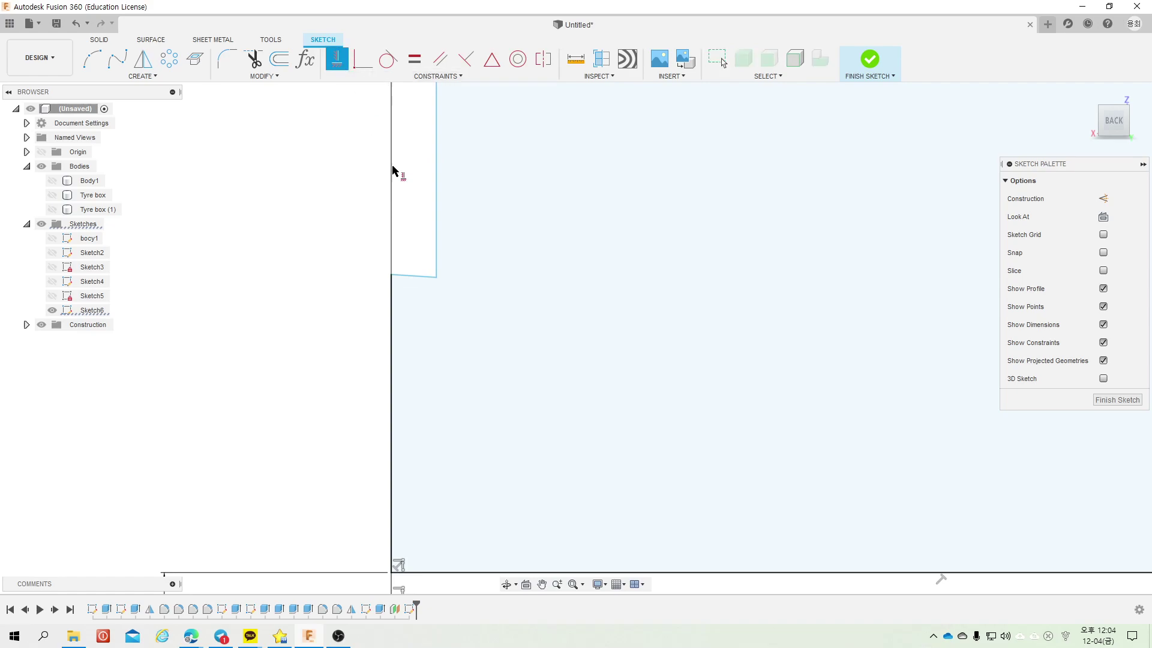
pyautogui.click(413, 281)
pyautogui.press('Escape')
# Step: Drag the small rectangle's edges up into the profile's top-right corner
pyautogui.scroll(-3, 438, 318)
pyautogui.scroll(-2, 438, 319)
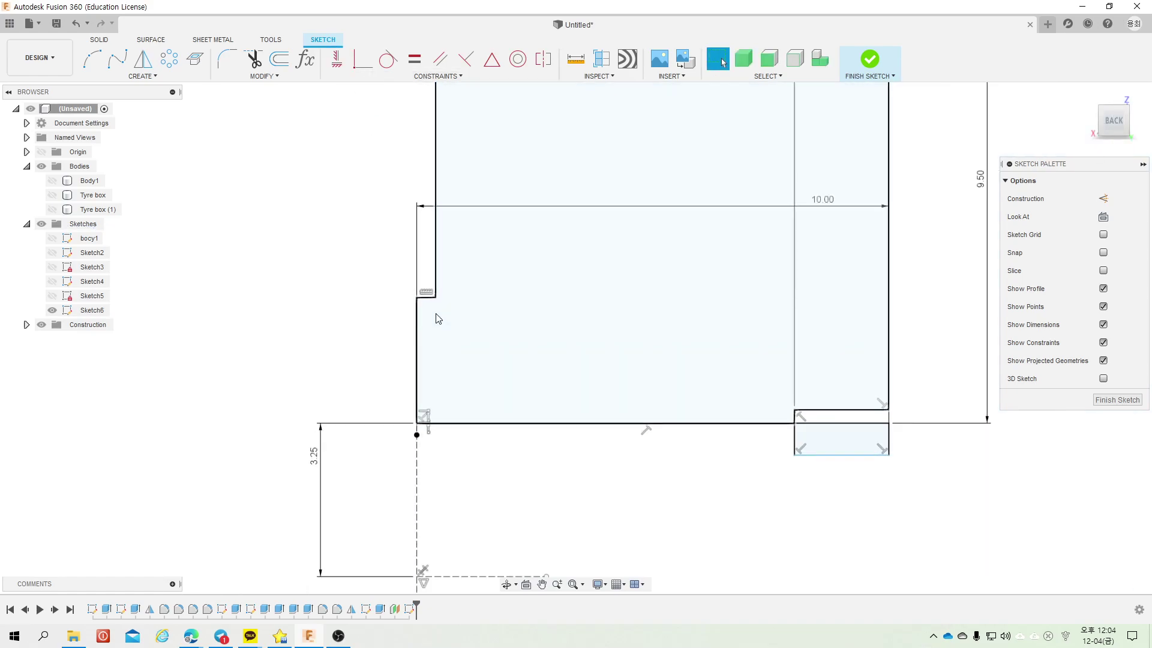
pyautogui.scroll(-2, 438, 320)
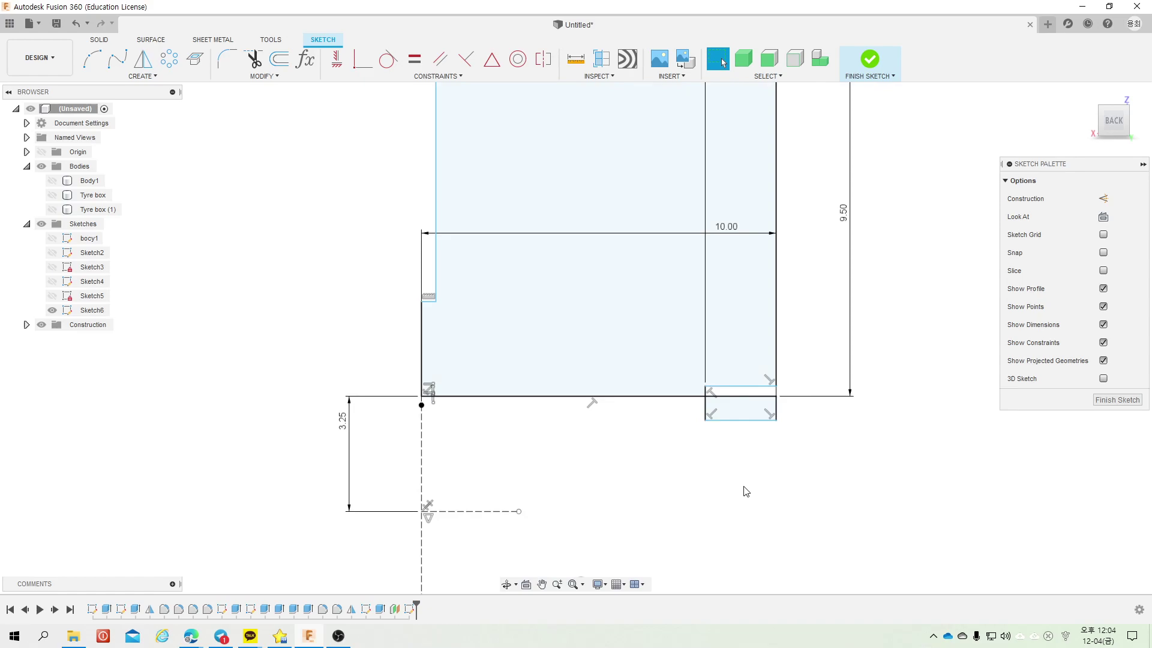
pyautogui.moveTo(741, 420); pyautogui.dragTo(720, 153)
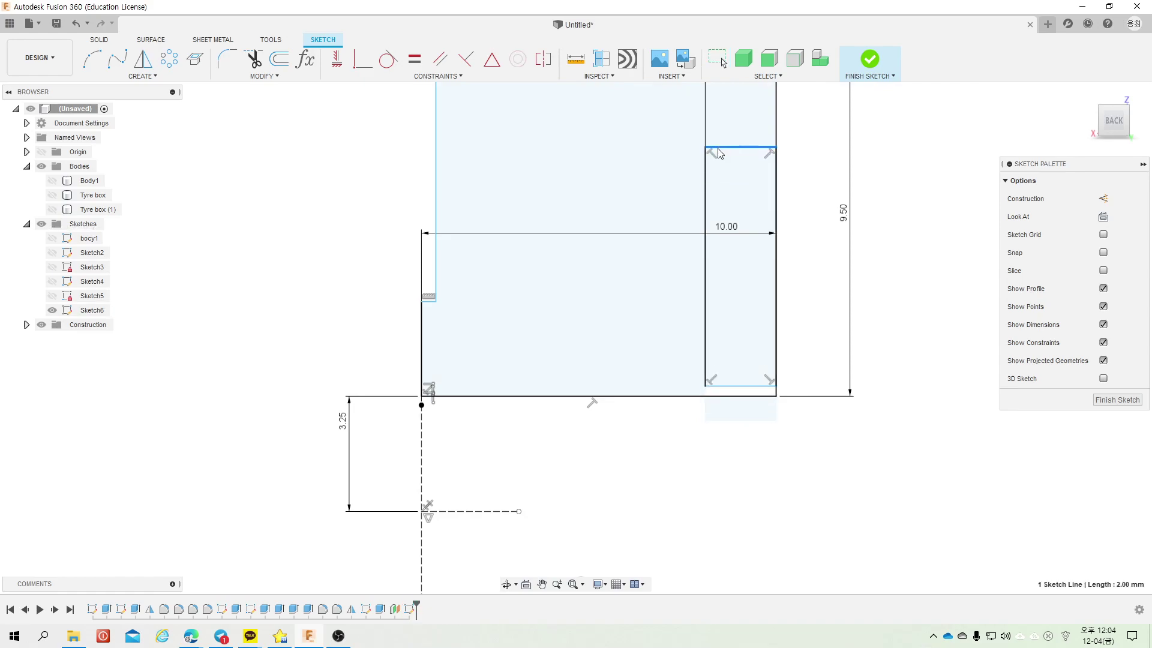
pyautogui.moveTo(743, 390); pyautogui.dragTo(744, 204)
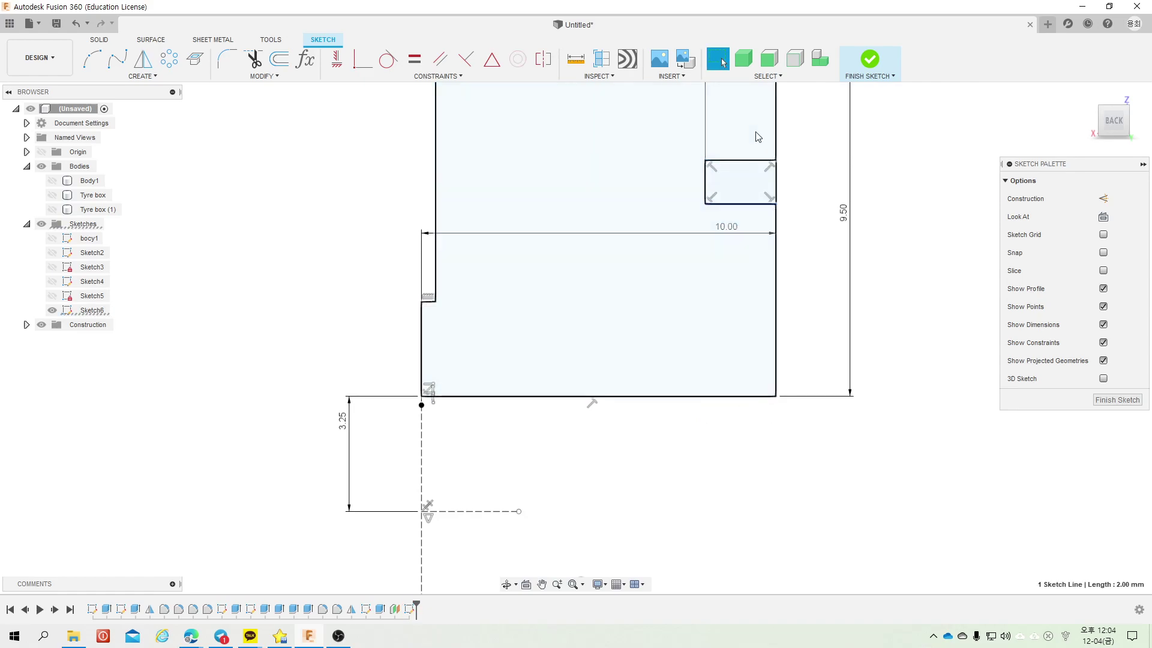
pyautogui.moveTo(751, 162); pyautogui.dragTo(751, 134)
pyautogui.scroll(-2, 692, 355)
pyautogui.scroll(-1, 626, 489)
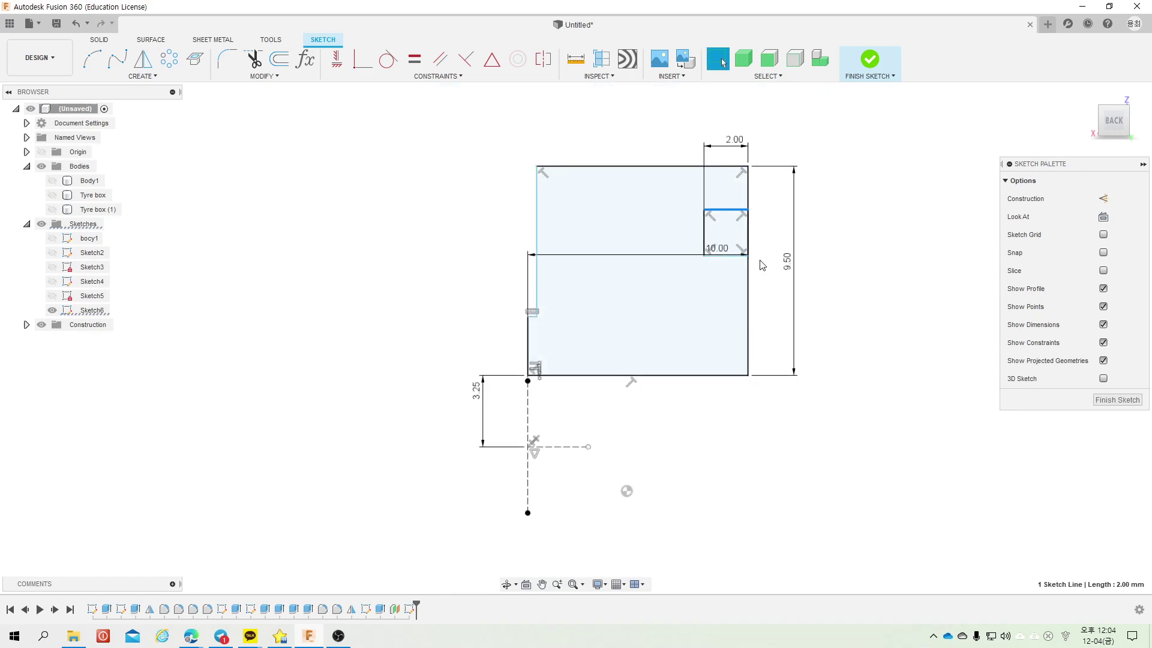
pyautogui.scroll(3, 762, 265)
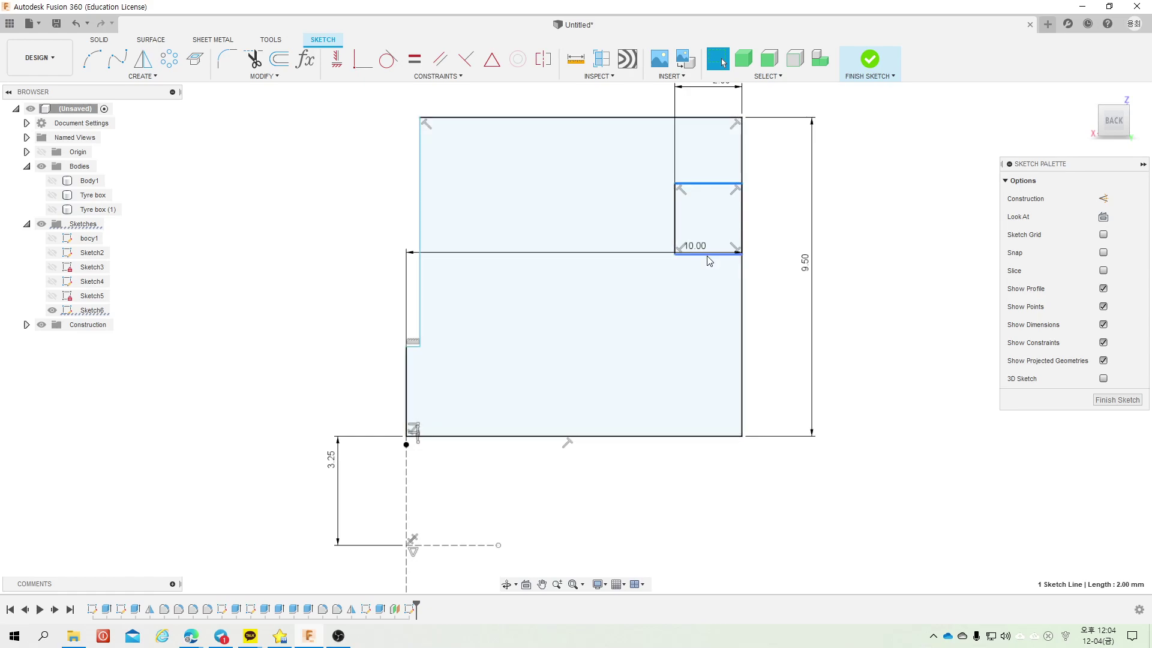
pyautogui.moveTo(710, 255); pyautogui.dragTo(714, 234)
pyautogui.moveTo(721, 184); pyautogui.dragTo(722, 159)
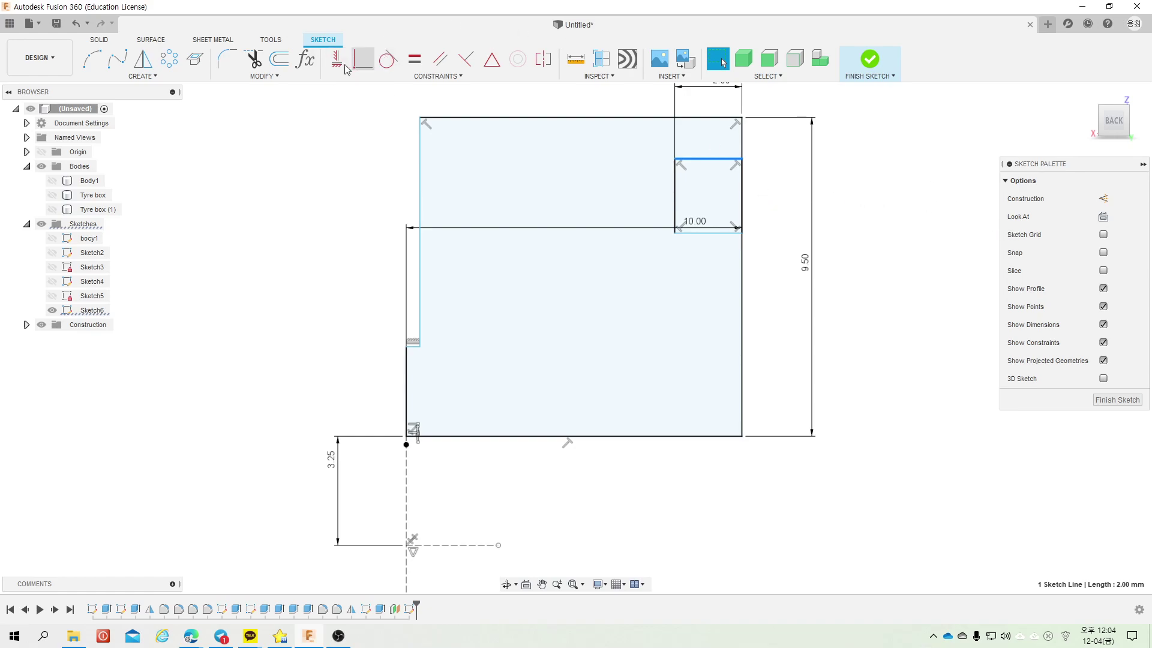
# Step: Fillet the outline's top-right corner with a 2 mm radius
pyautogui.click(239, 63)
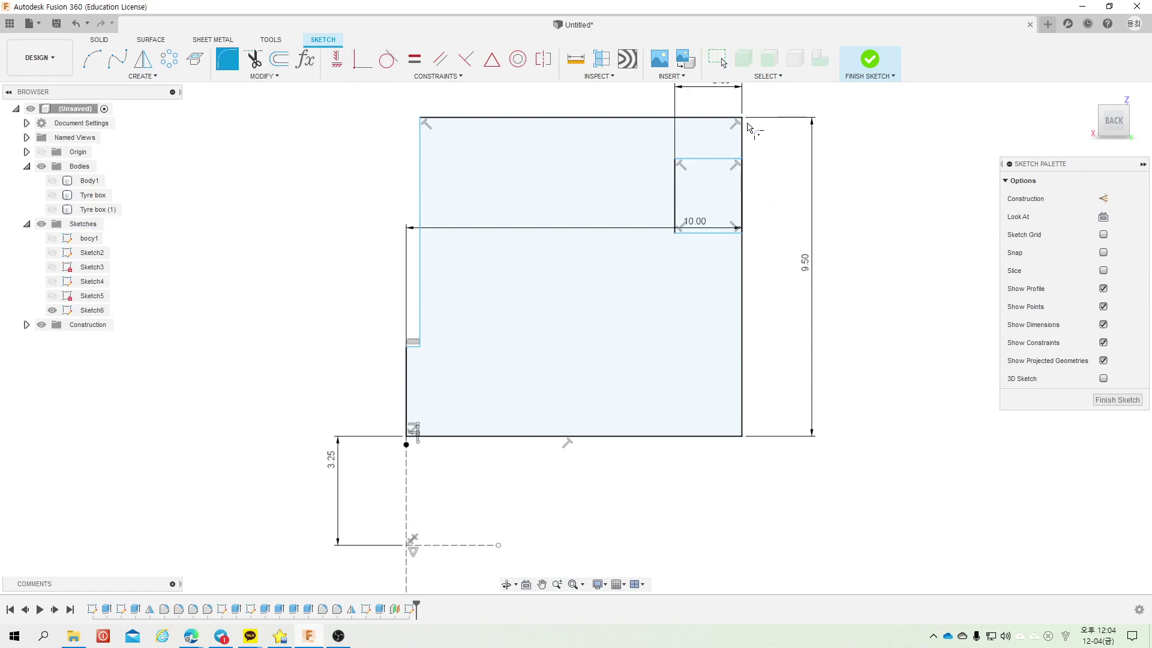
pyautogui.click(741, 120)
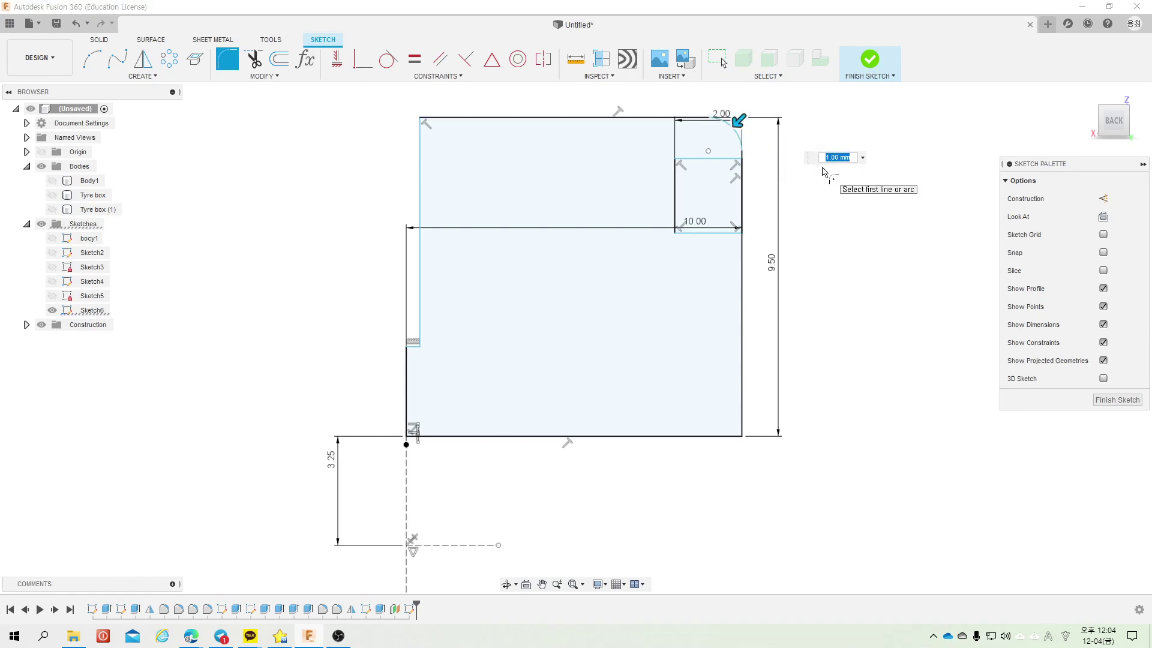
pyautogui.press('Return')
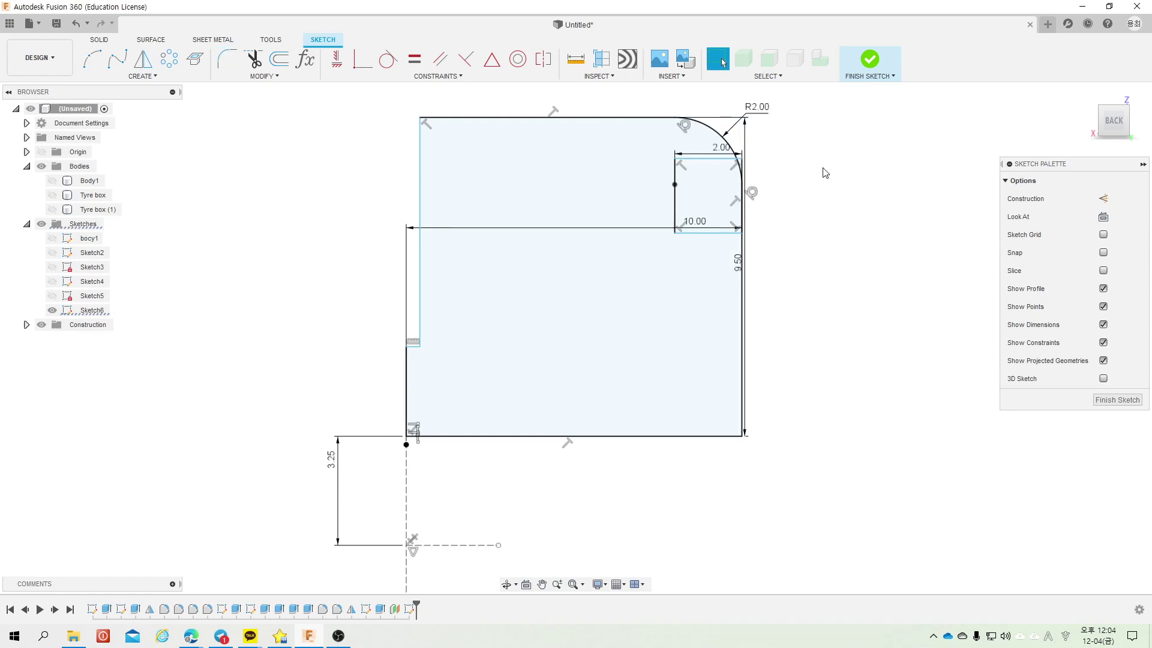
# Step: Stretch the small rectangle down and fillet its outer corner at 1 mm
pyautogui.moveTo(722, 240); pyautogui.dragTo(714, 328)
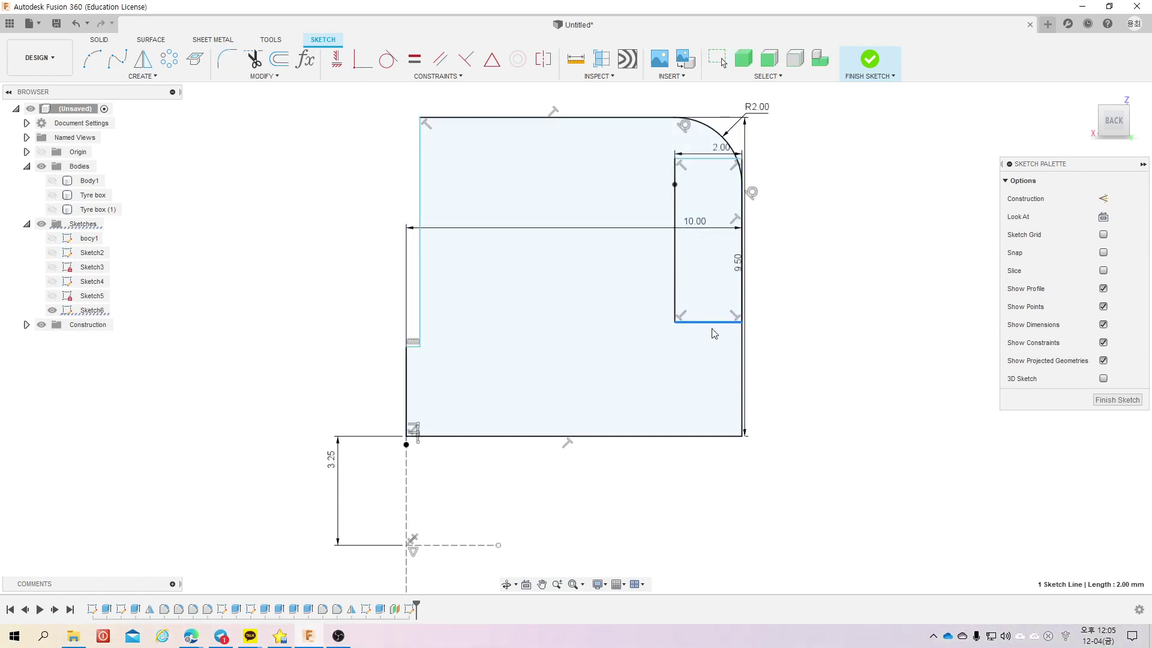
pyautogui.moveTo(714, 159); pyautogui.dragTo(707, 225)
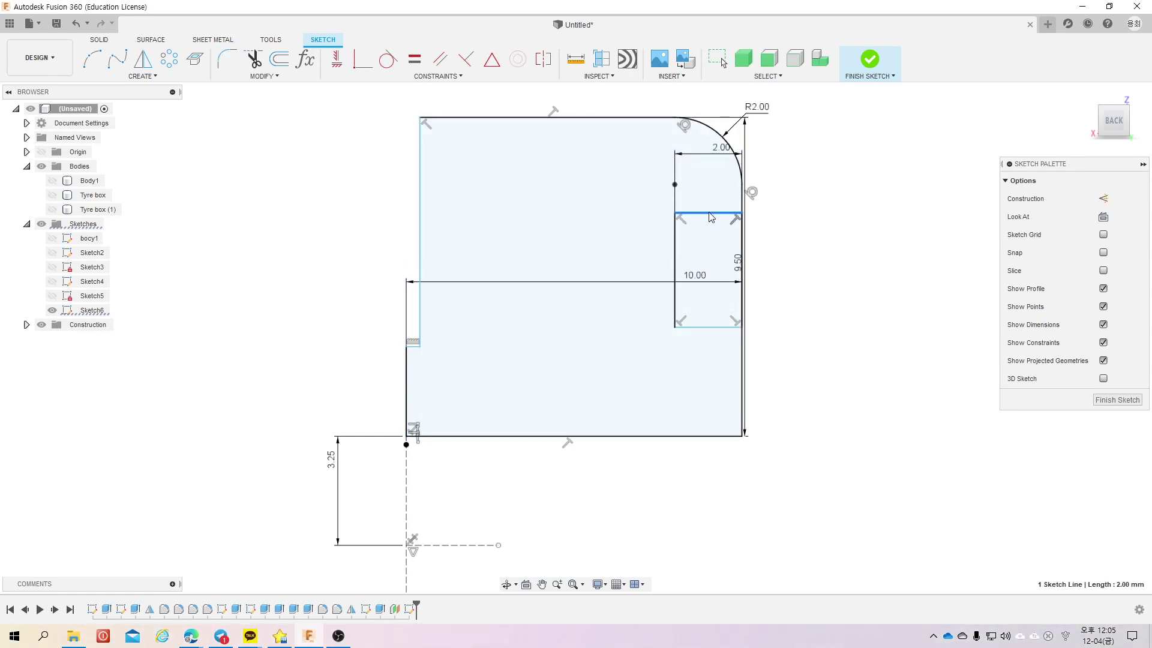
pyautogui.moveTo(707, 229); pyautogui.dragTo(707, 227)
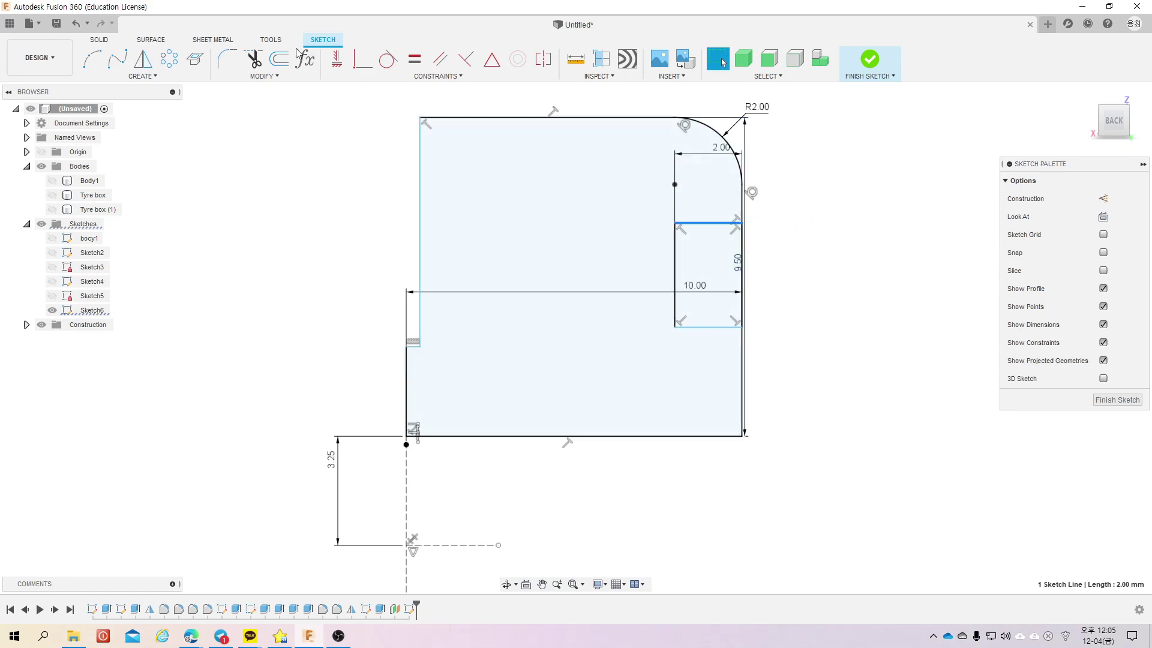
pyautogui.click(226, 59)
pyautogui.click(718, 224)
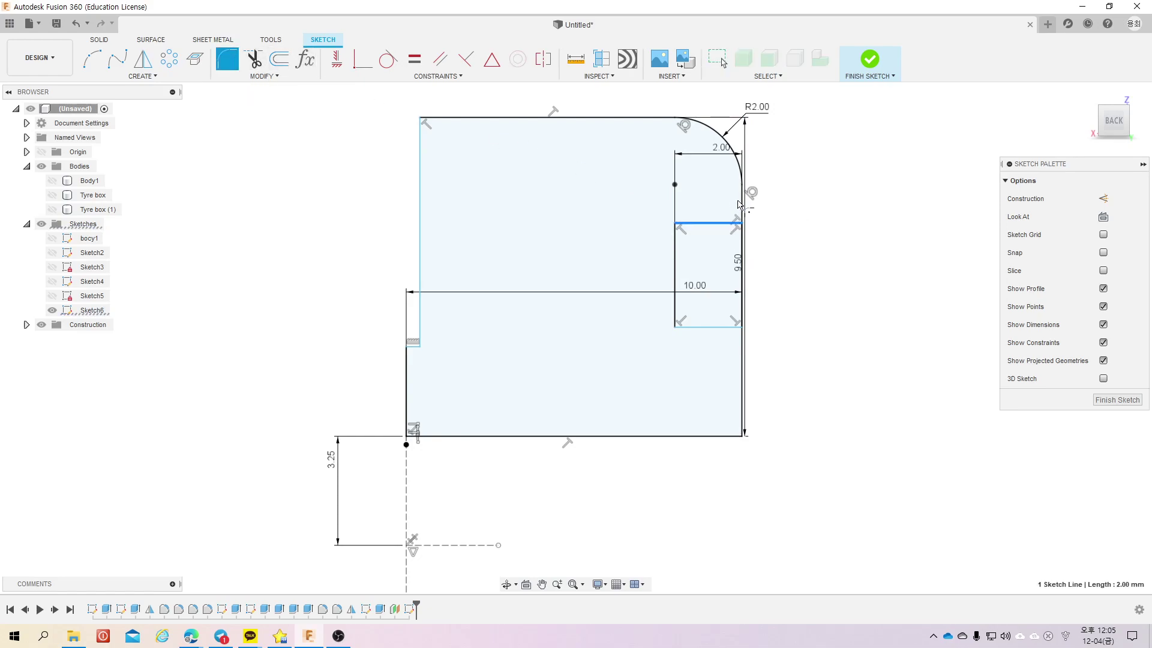
pyautogui.click(742, 202)
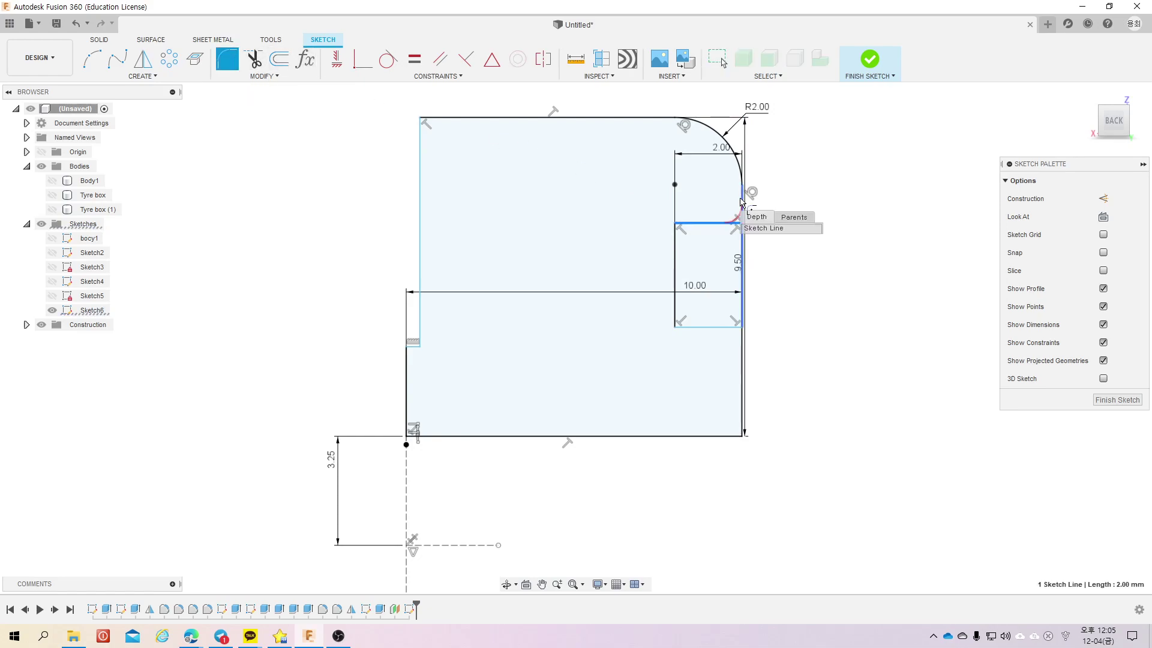
pyautogui.click(771, 228)
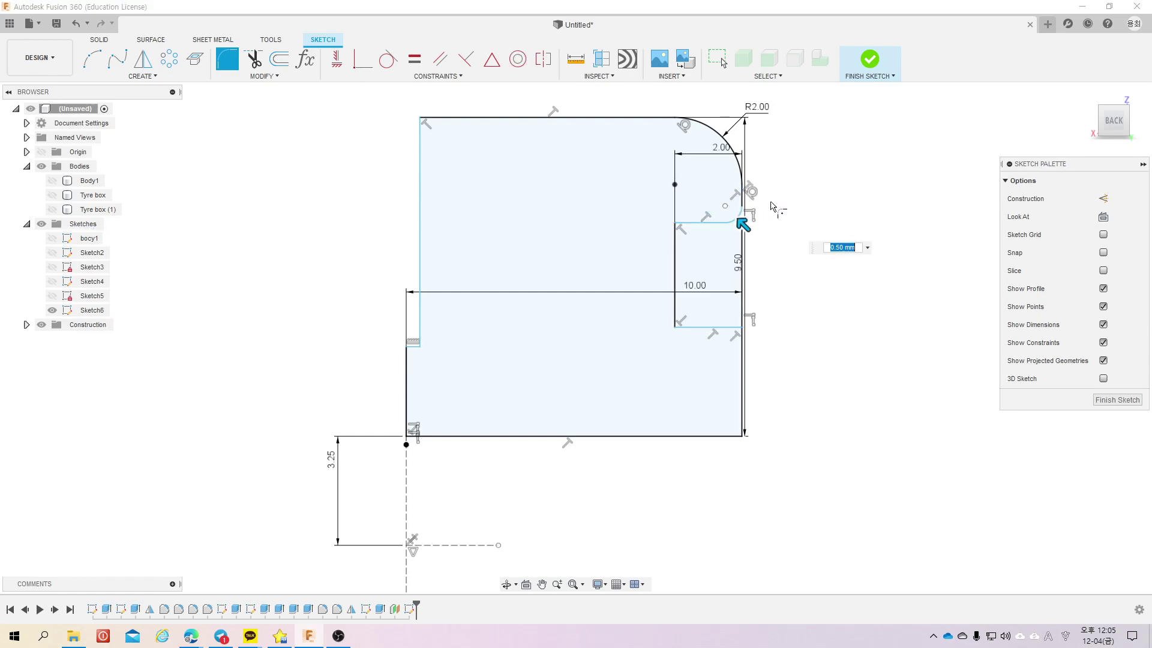
pyautogui.write('1')
pyautogui.press('Return')
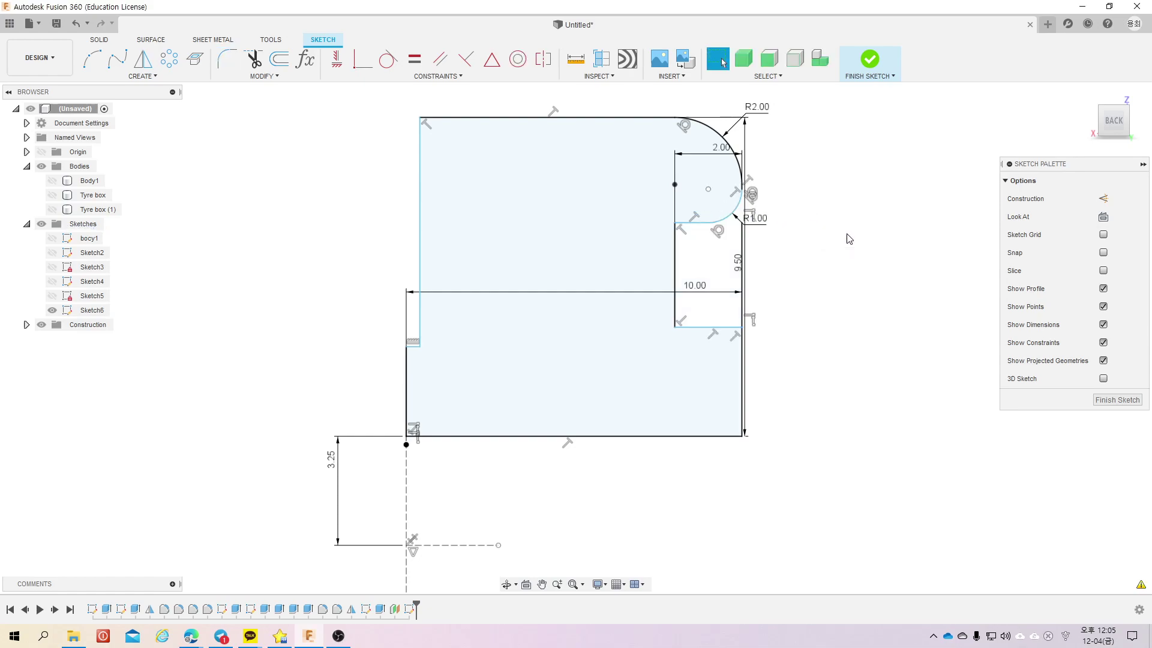
# Step: Delete the short leftover vertical line and drag the R1.00 arc's upper end up
pyautogui.scroll(5, 780, 192)
pyautogui.scroll(2, 762, 191)
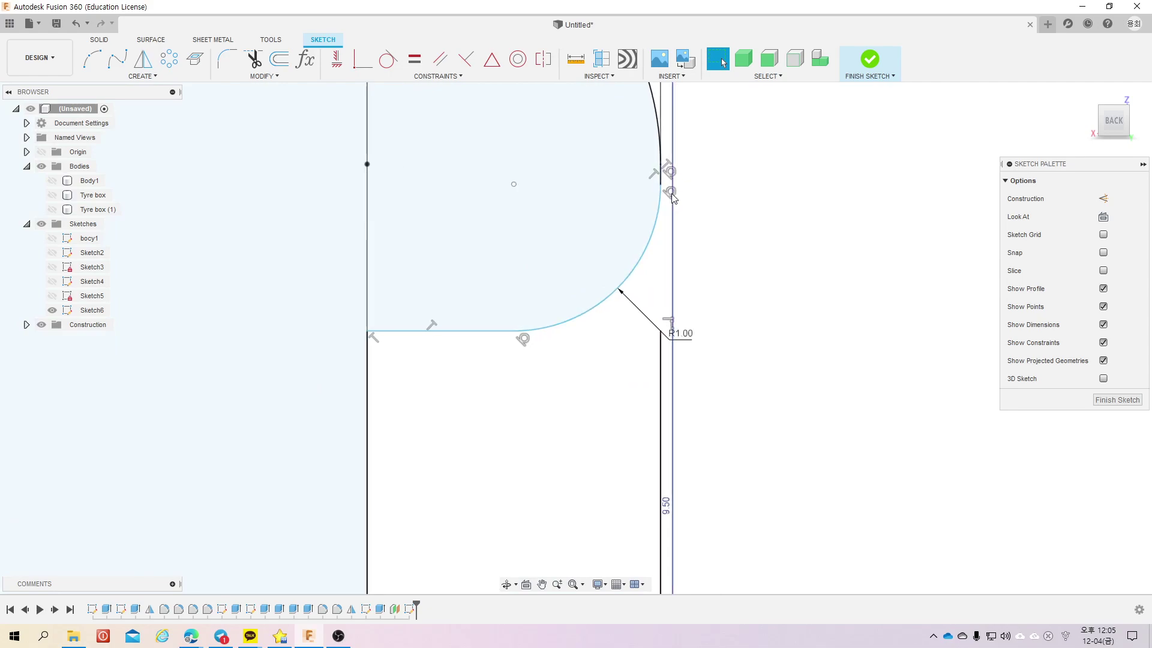
pyautogui.click(660, 207)
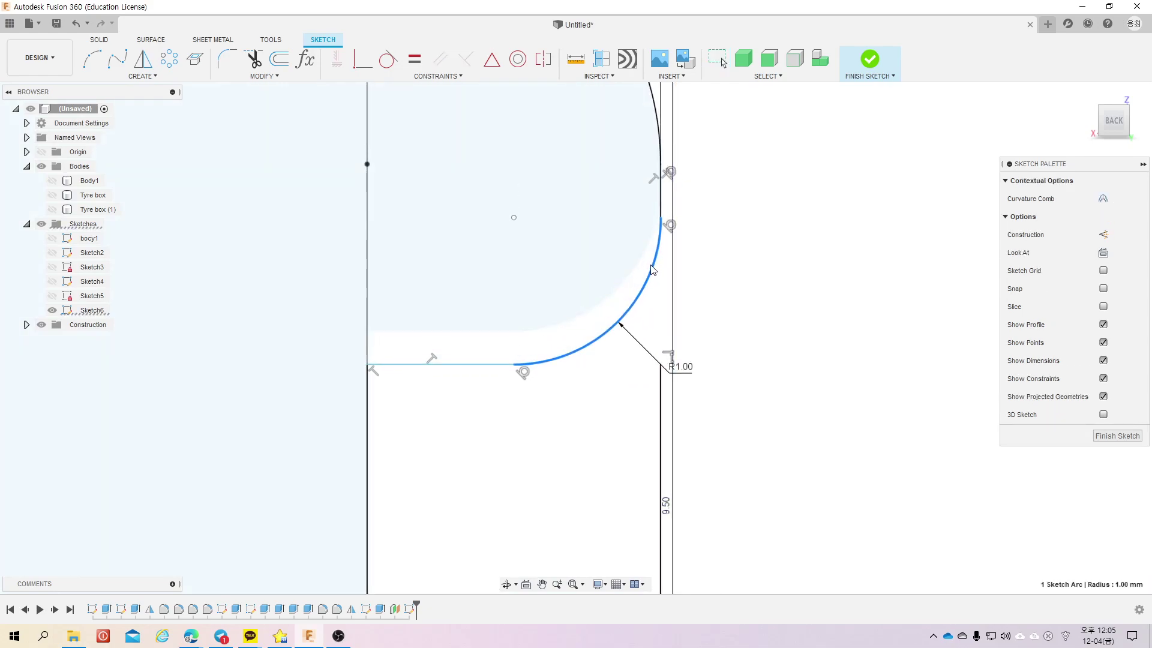
pyautogui.click(671, 209)
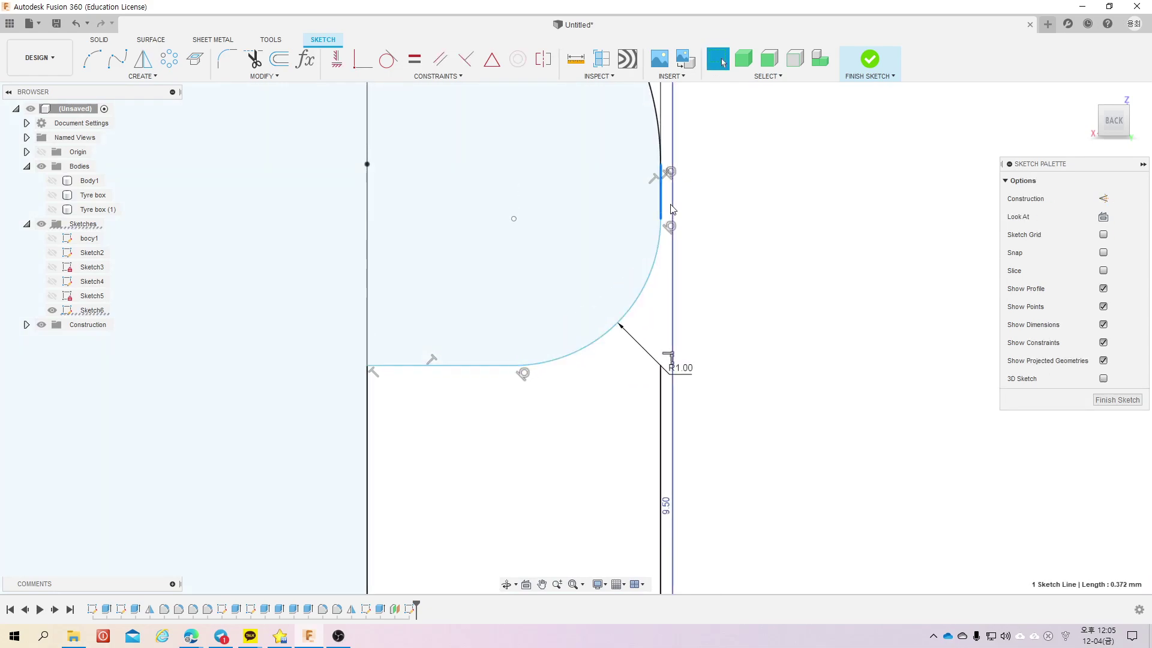
pyautogui.press('Delete')
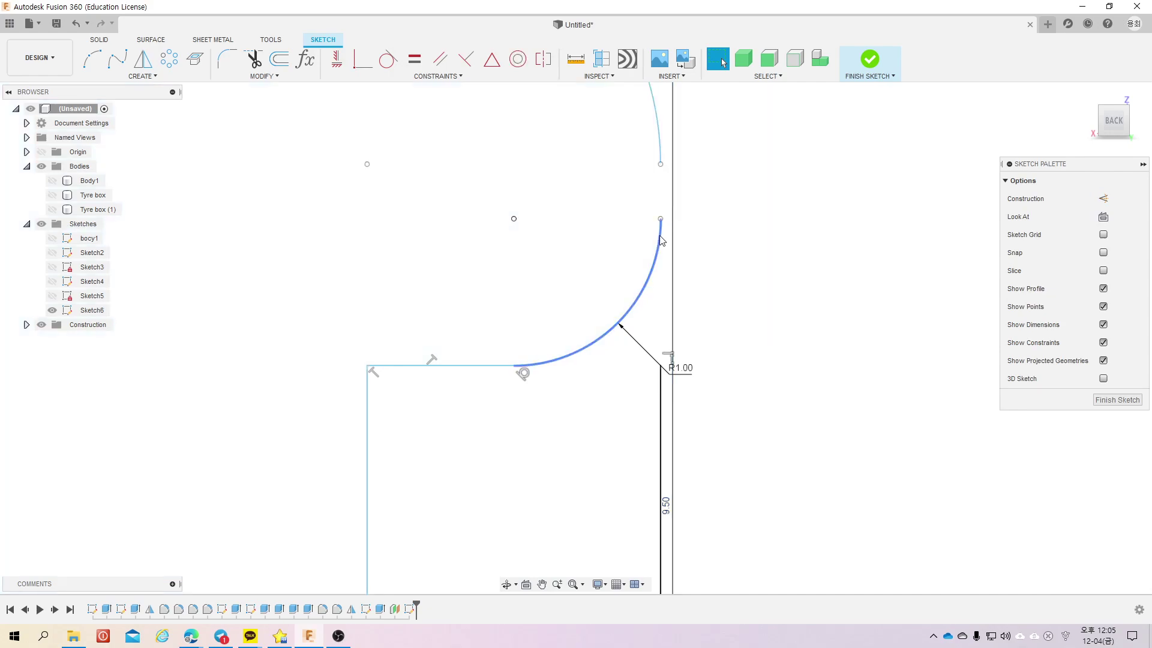
pyautogui.moveTo(661, 219); pyautogui.dragTo(651, 166)
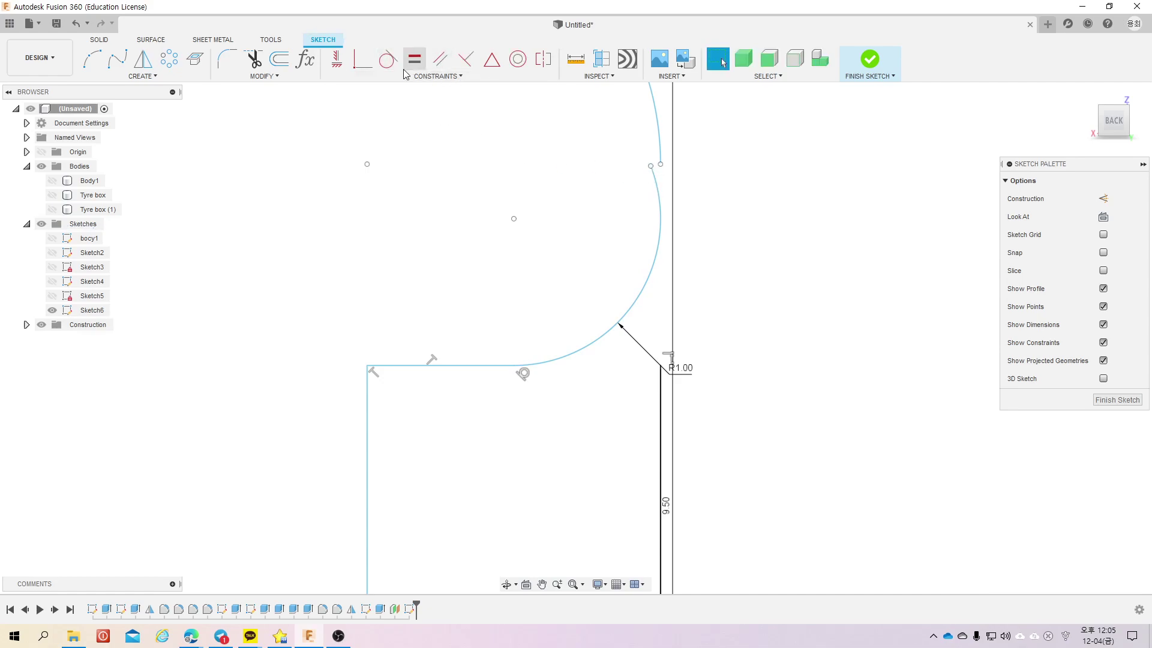
# Step: Undo a trial Tangent constraint and align the arc endpoint horizontally with its centre
pyautogui.click(388, 59)
pyautogui.click(658, 180)
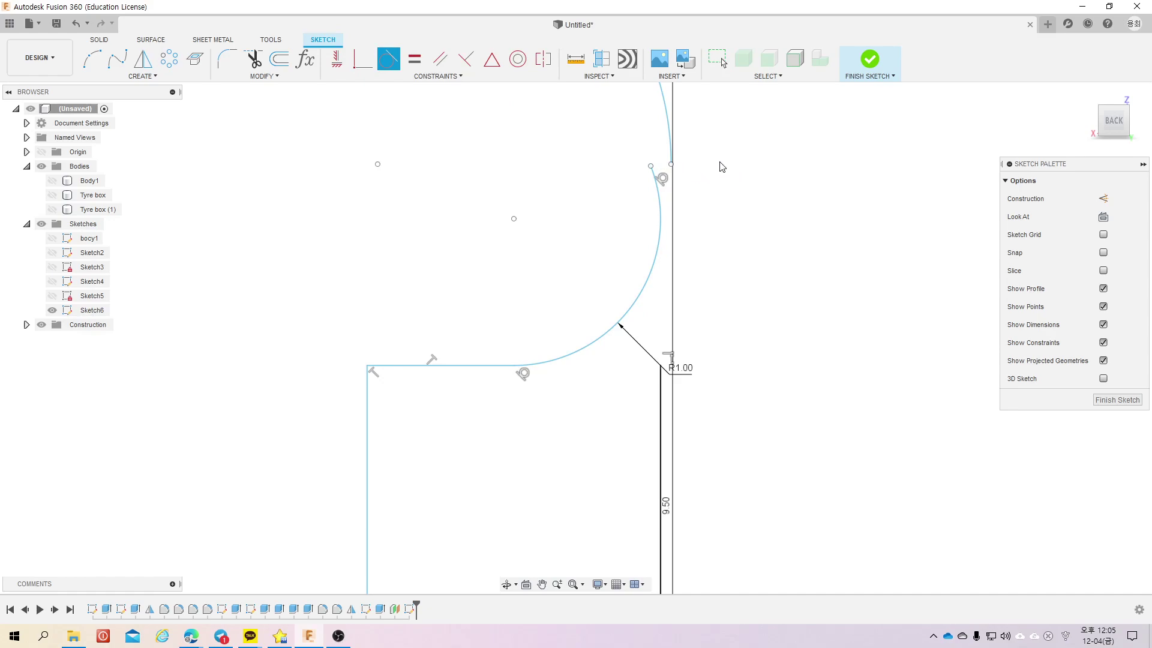
pyautogui.hotkey('ctrl', 'z')
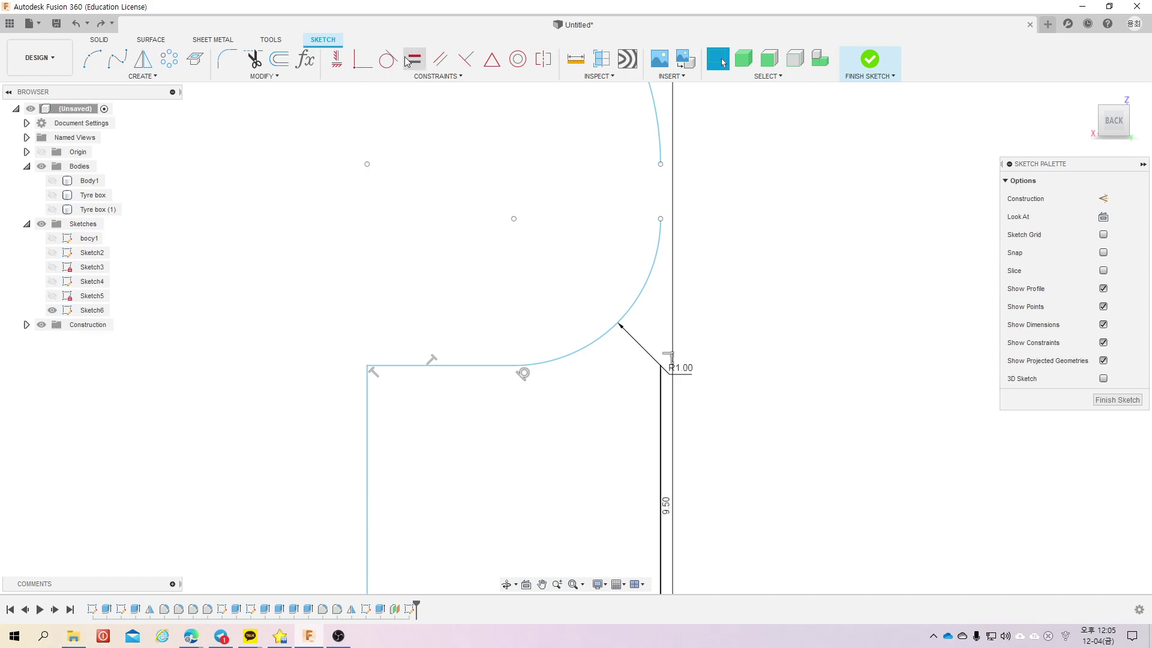
pyautogui.click(337, 58)
pyautogui.click(514, 218)
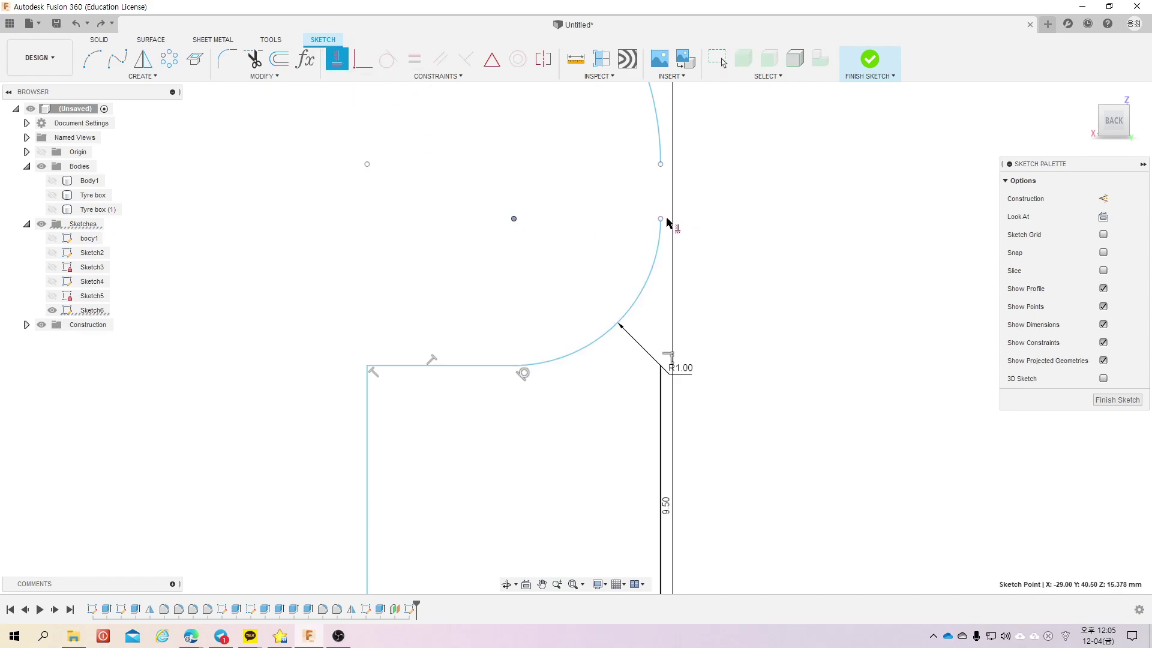
pyautogui.click(661, 218)
pyautogui.press('Escape')
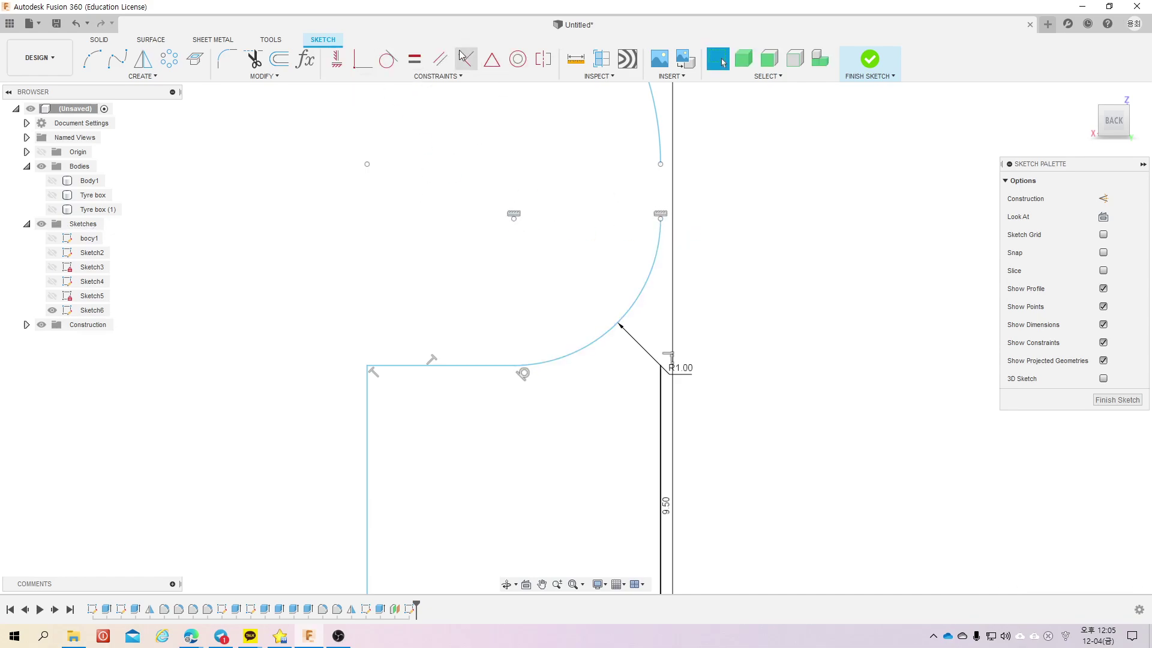
# Step: Align the loose point horizontally with the arc end and drag to test it
pyautogui.click(336, 58)
pyautogui.click(368, 165)
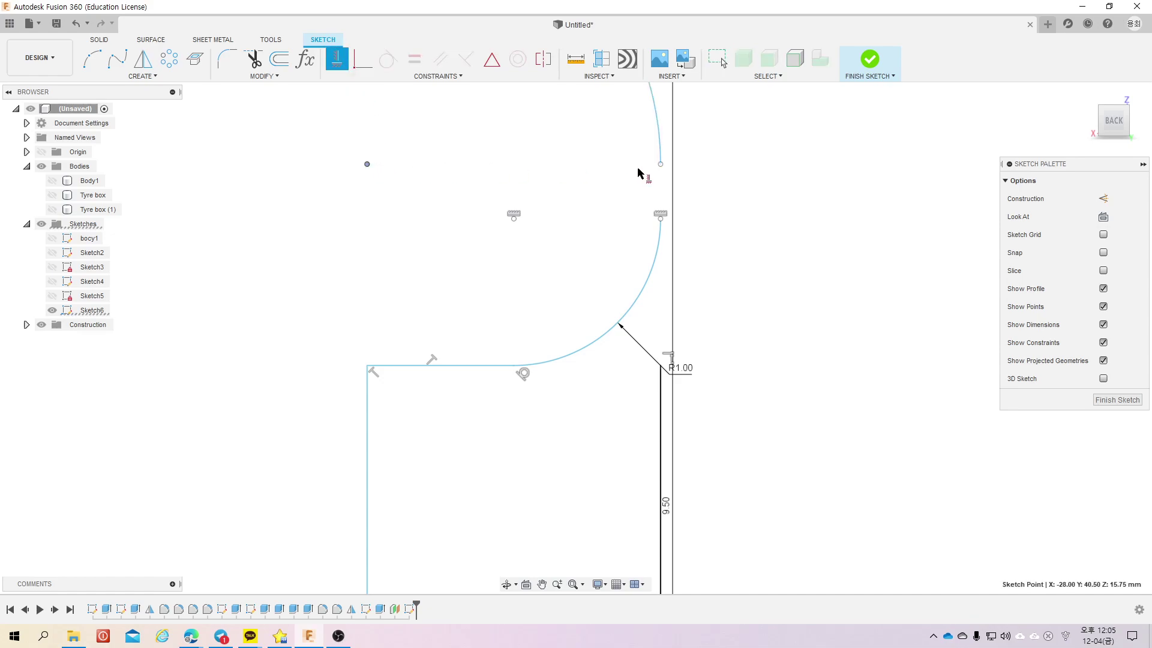
pyautogui.click(660, 166)
pyautogui.press('Escape')
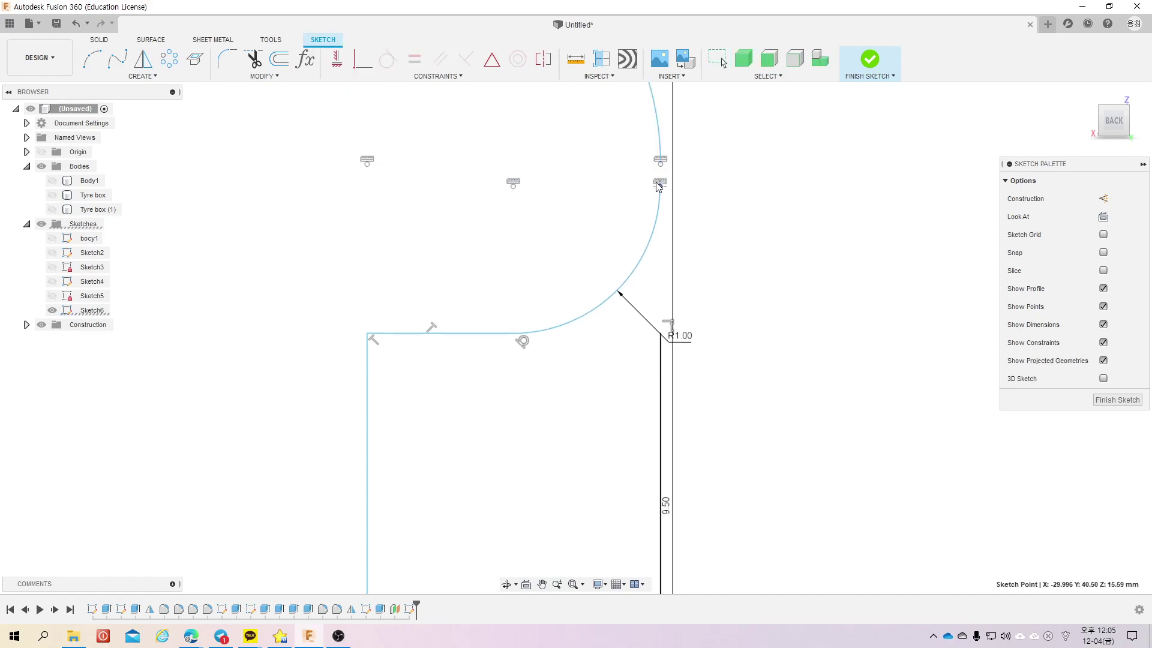
pyautogui.moveTo(660, 170); pyautogui.dragTo(671, 186)
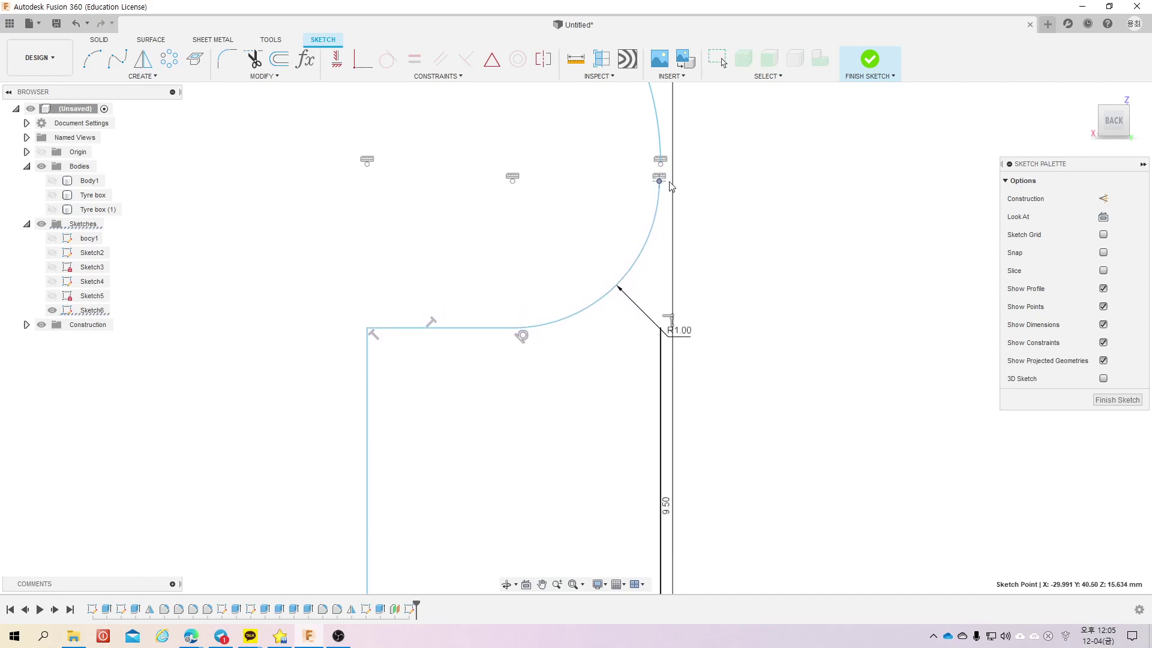
# Step: Line up the two arc-end points vertically and drag the endpoint to check
pyautogui.click(363, 64)
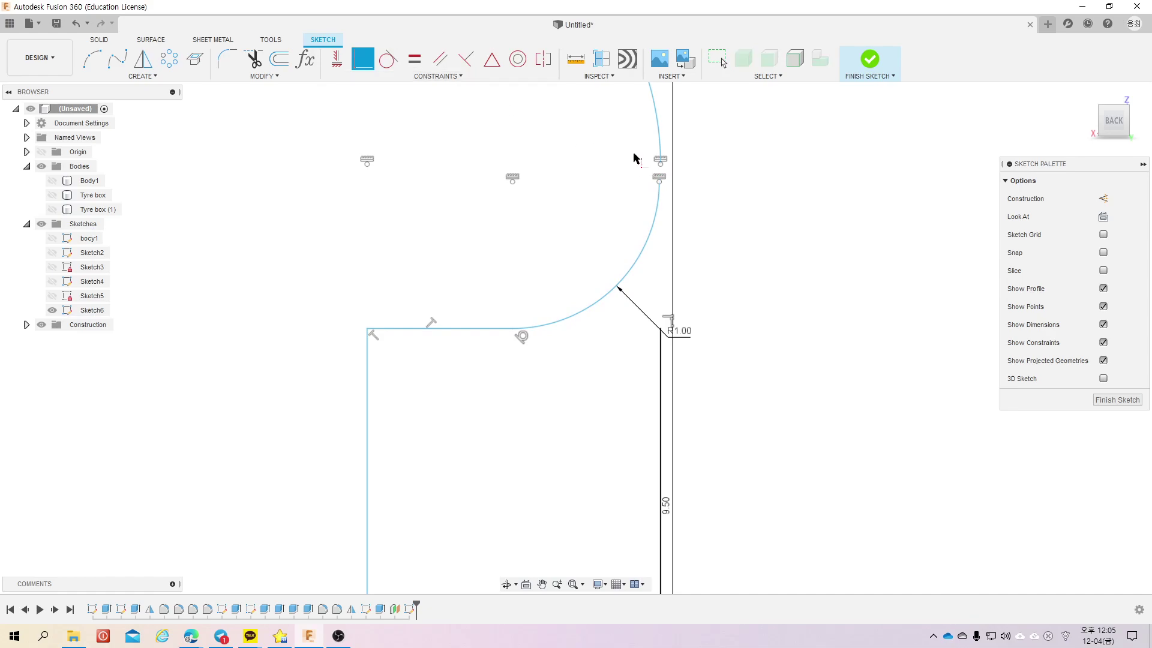
pyautogui.press('Escape')
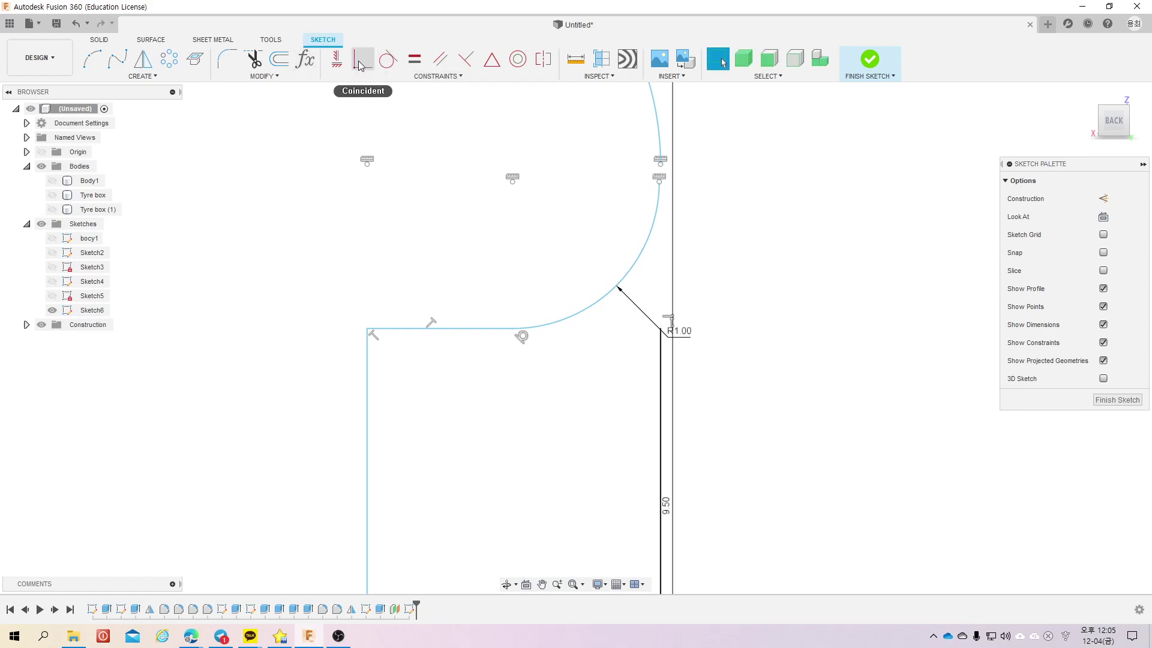
pyautogui.click(336, 60)
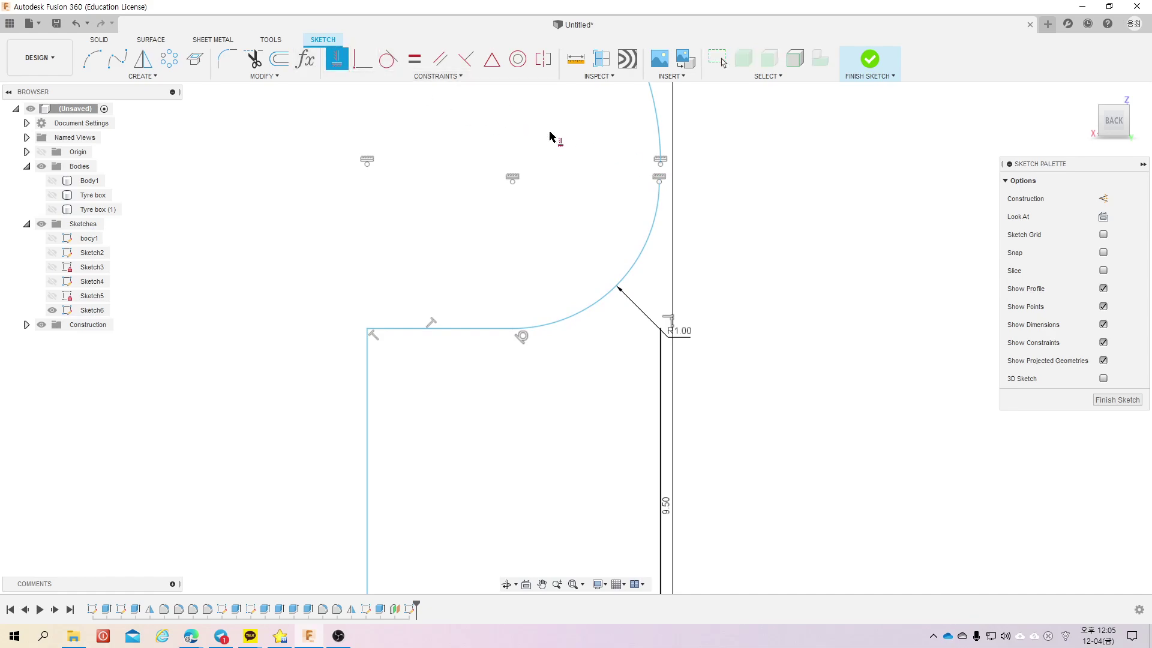
pyautogui.click(664, 183)
pyautogui.press('Escape')
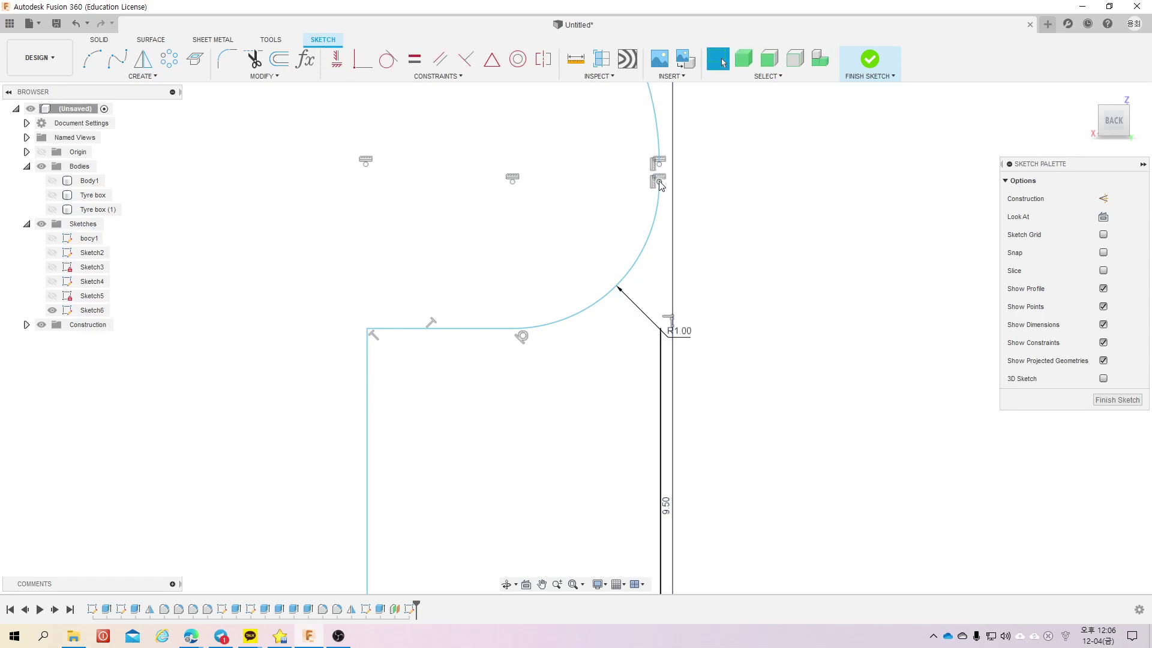
pyautogui.moveTo(660, 185); pyautogui.dragTo(627, 222)
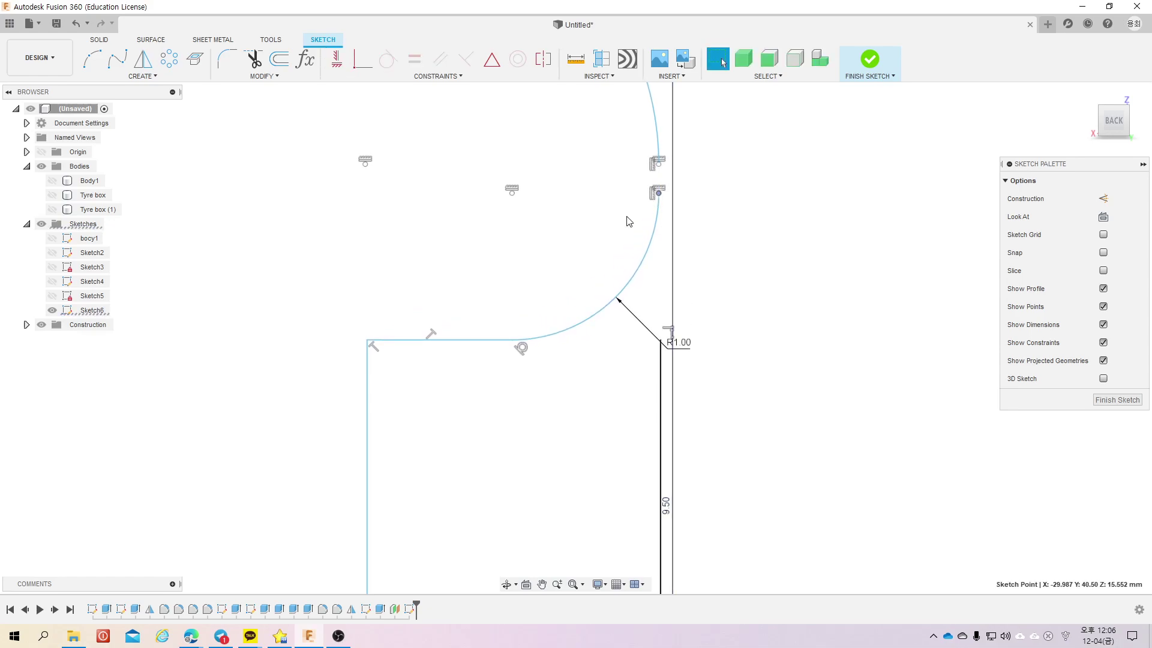
pyautogui.scroll(-2, 628, 221)
pyautogui.scroll(-2, 614, 229)
pyautogui.scroll(-2, 617, 236)
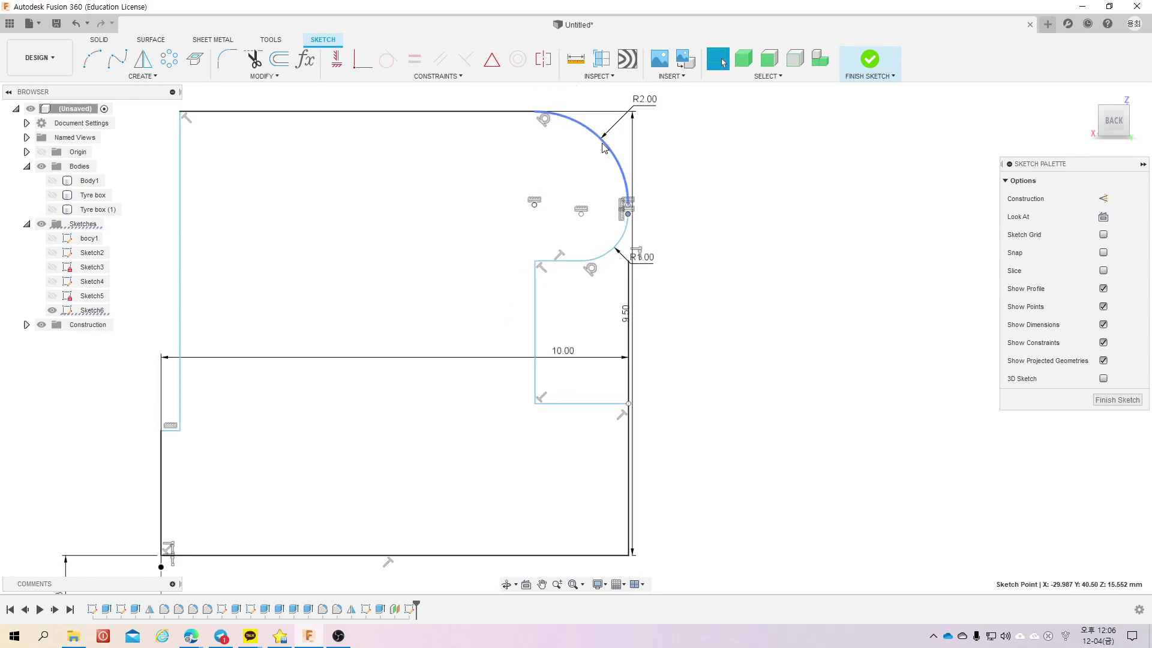
pyautogui.scroll(1, 604, 148)
pyautogui.scroll(3, 628, 213)
# Step: Undo the R1.00 fillet, restoring the plain rectangular notch
pyautogui.scroll(5, 630, 222)
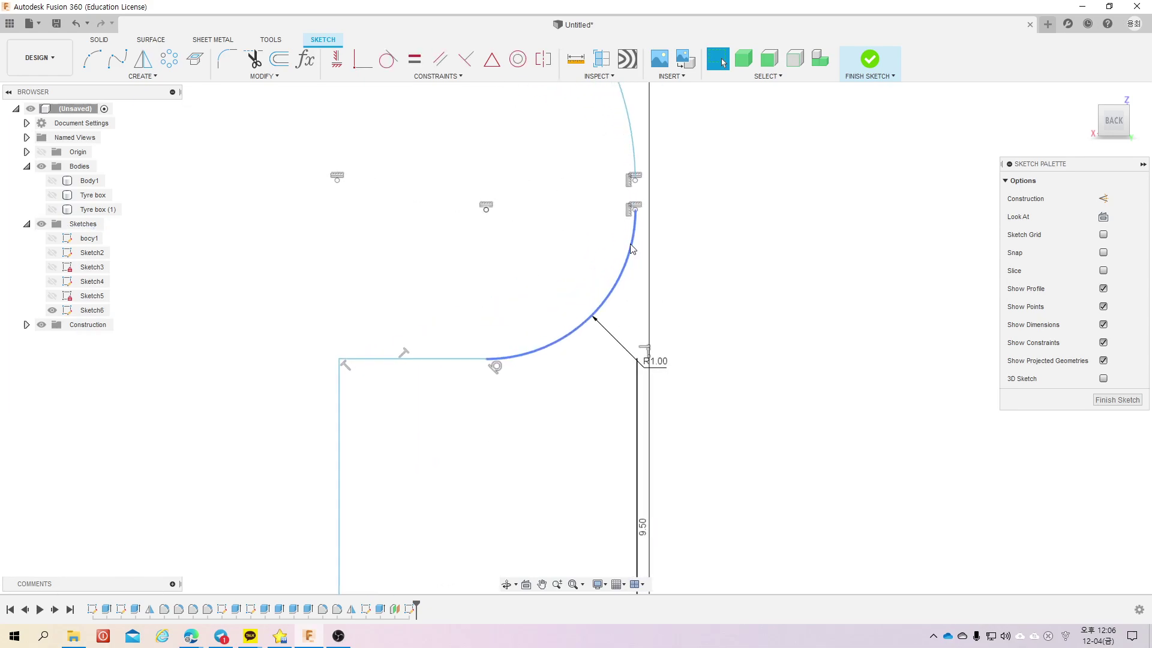
pyautogui.click(634, 247)
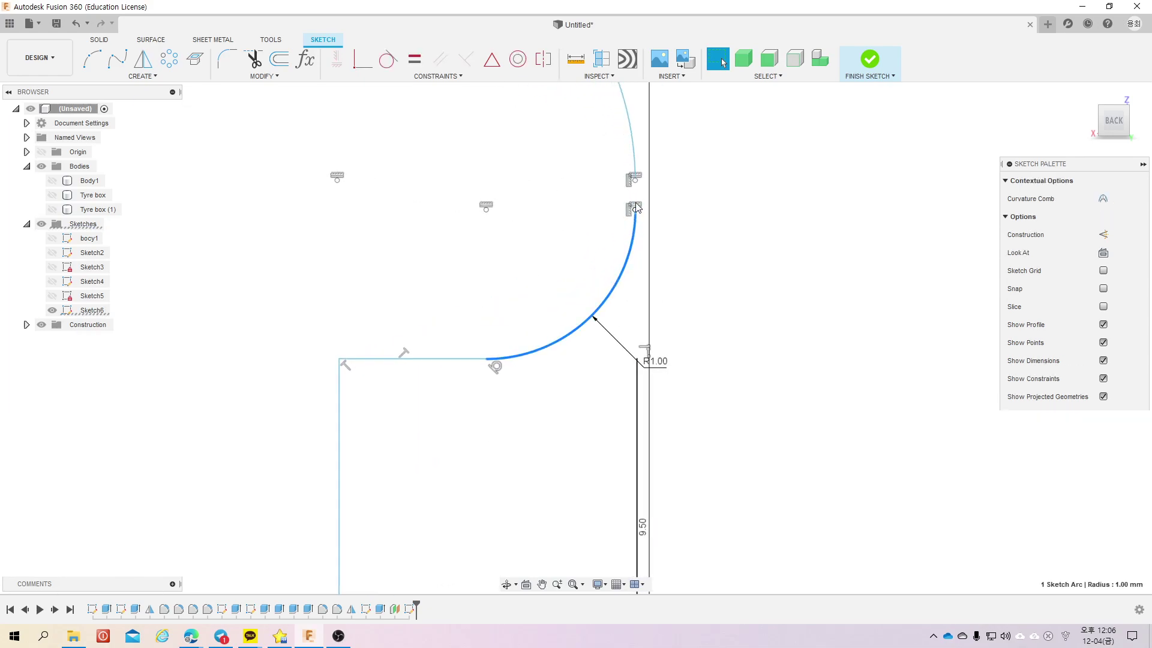
pyautogui.moveTo(634, 210); pyautogui.dragTo(635, 182)
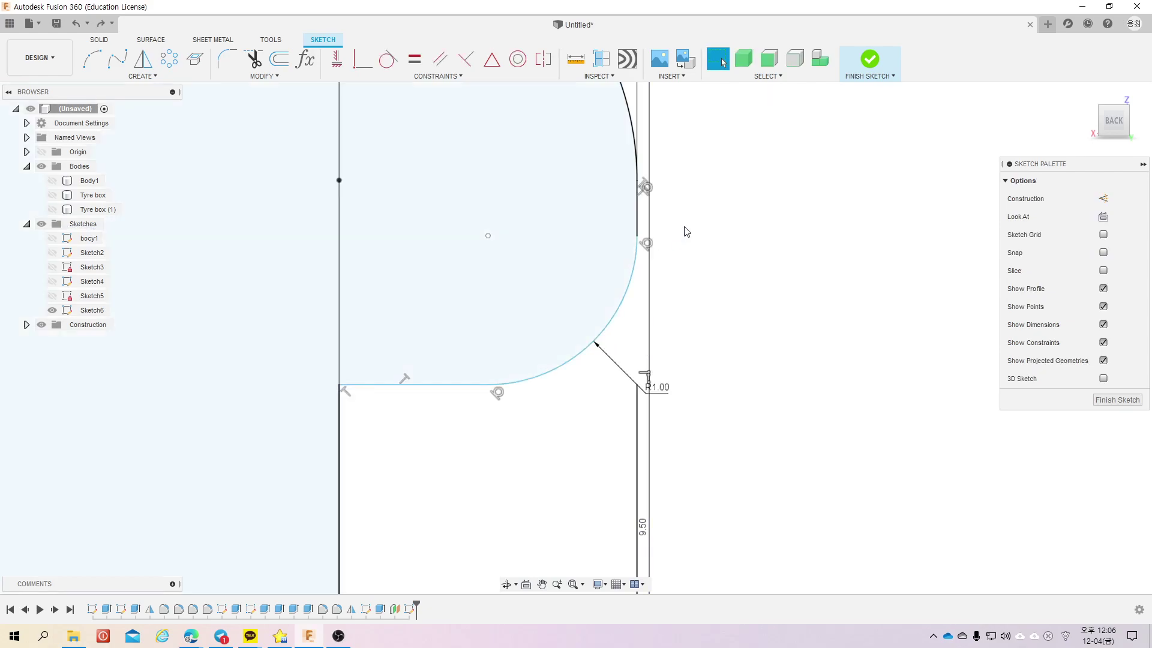
pyautogui.hotkey('ctrl', 'z')
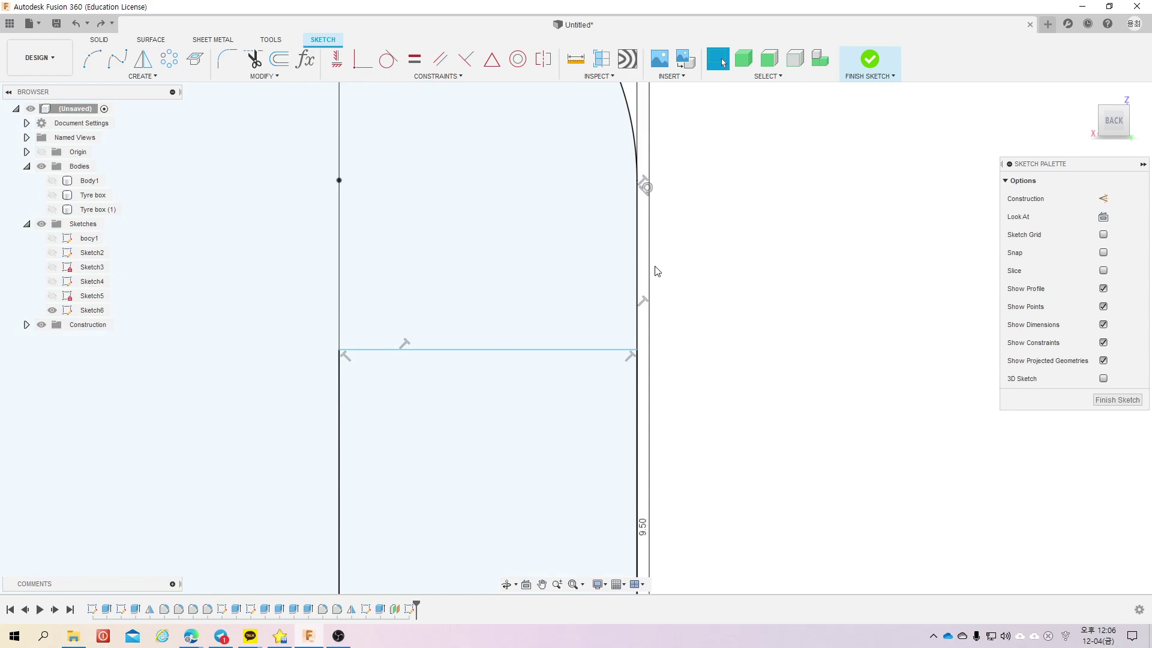
pyautogui.scroll(-3, 658, 271)
pyautogui.hotkey('ctrl', 'z')
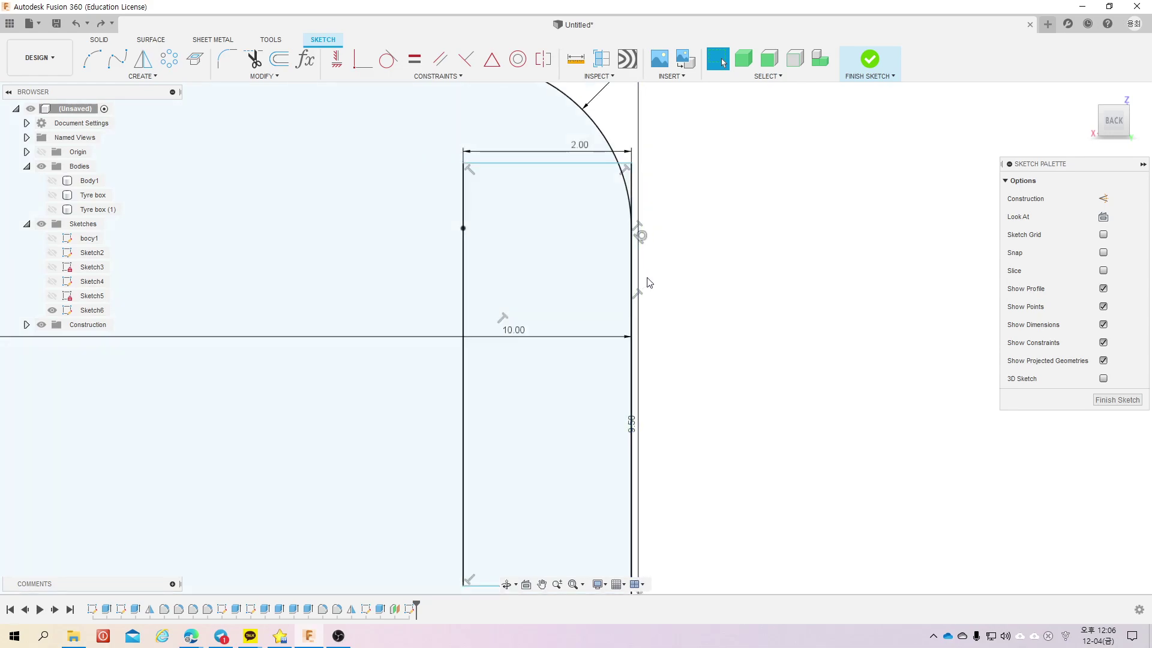
pyautogui.hotkey('ctrl', 'z')
pyautogui.hotkey('ctrl', 'z')
# Step: Readjust the small rectangle's top edge and bring up the Create shape list
pyautogui.scroll(-2, 644, 311)
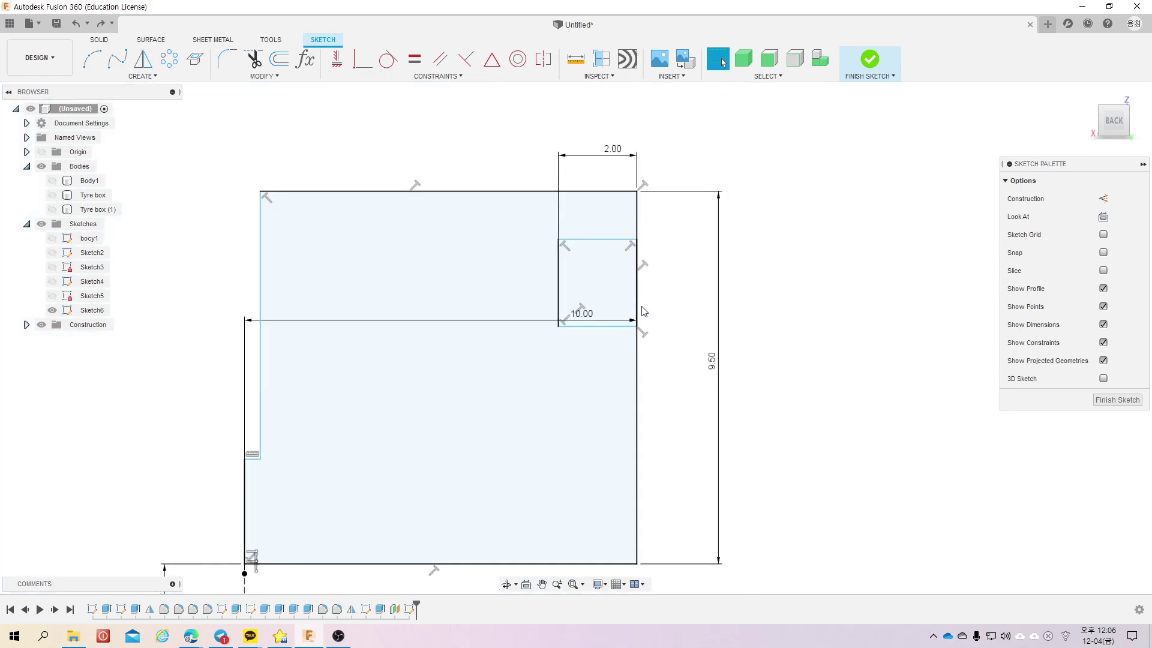
pyautogui.moveTo(613, 240); pyautogui.dragTo(613, 267)
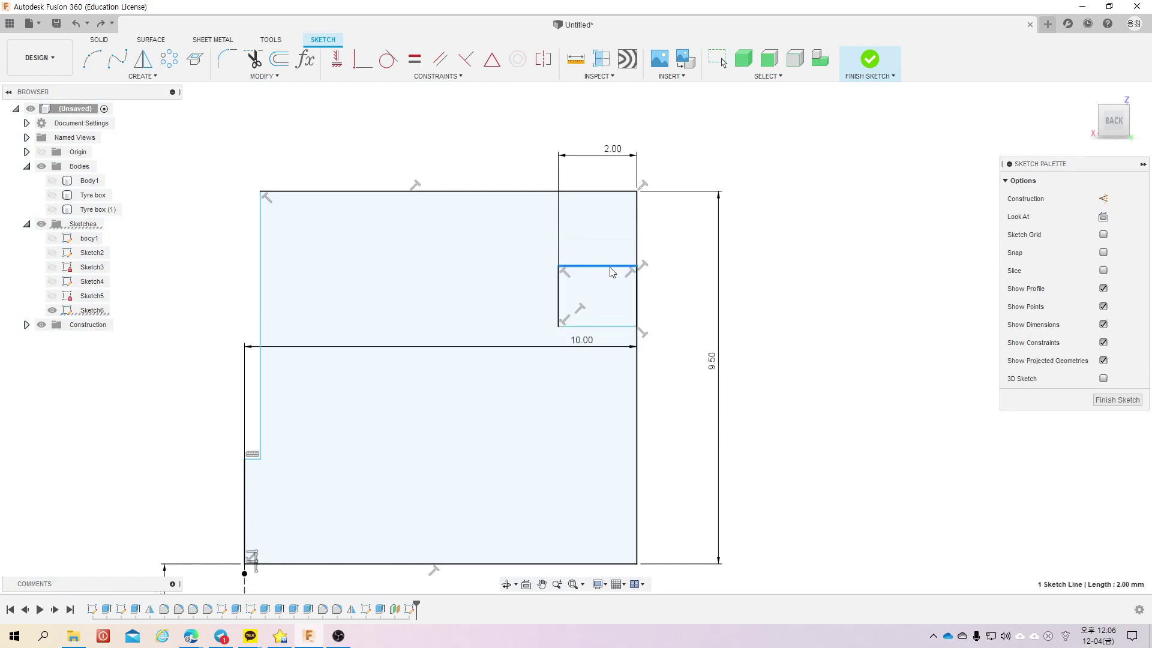
pyautogui.moveTo(612, 272); pyautogui.dragTo(611, 266)
pyautogui.click(647, 232)
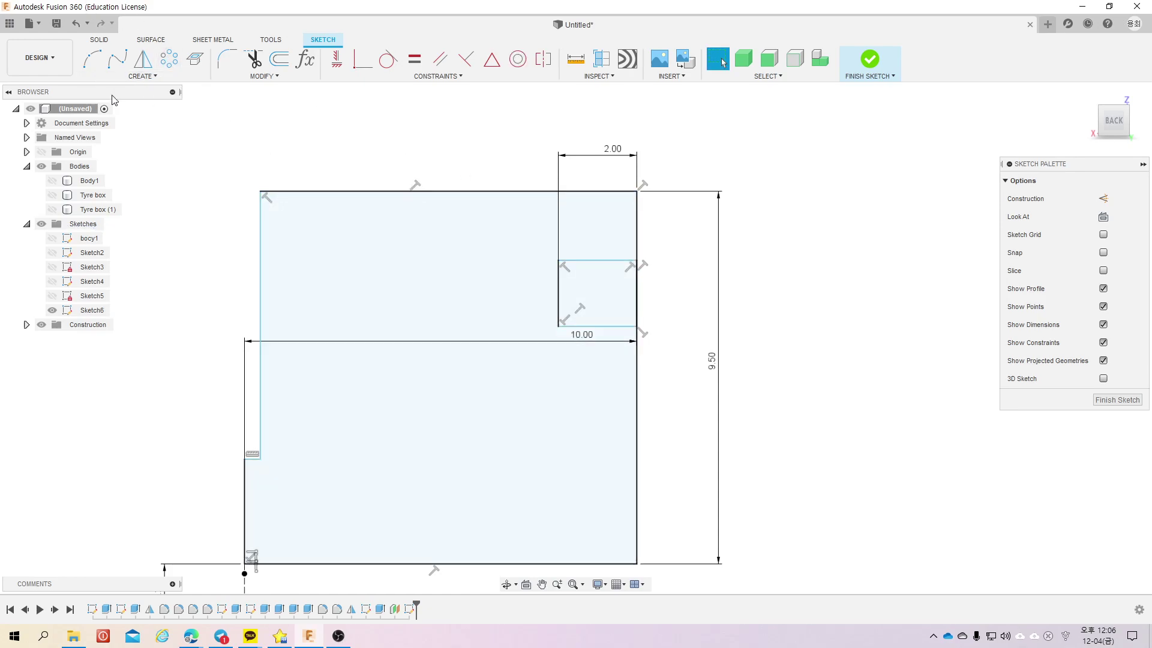
pyautogui.click(154, 78)
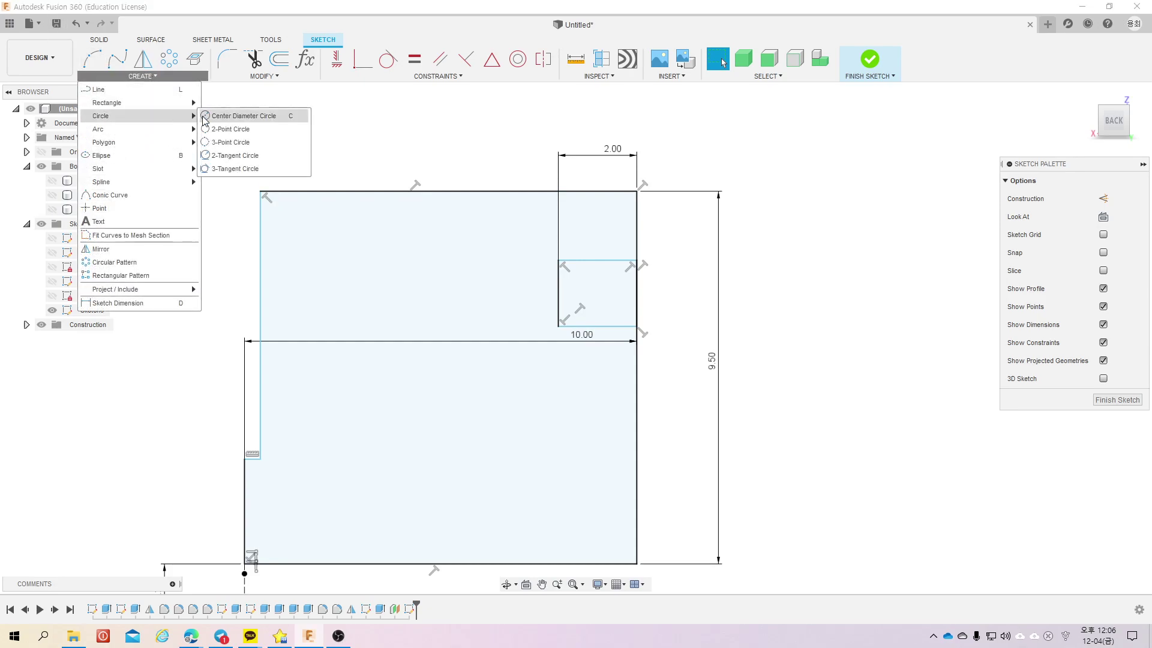
pyautogui.moveTo(135, 115)
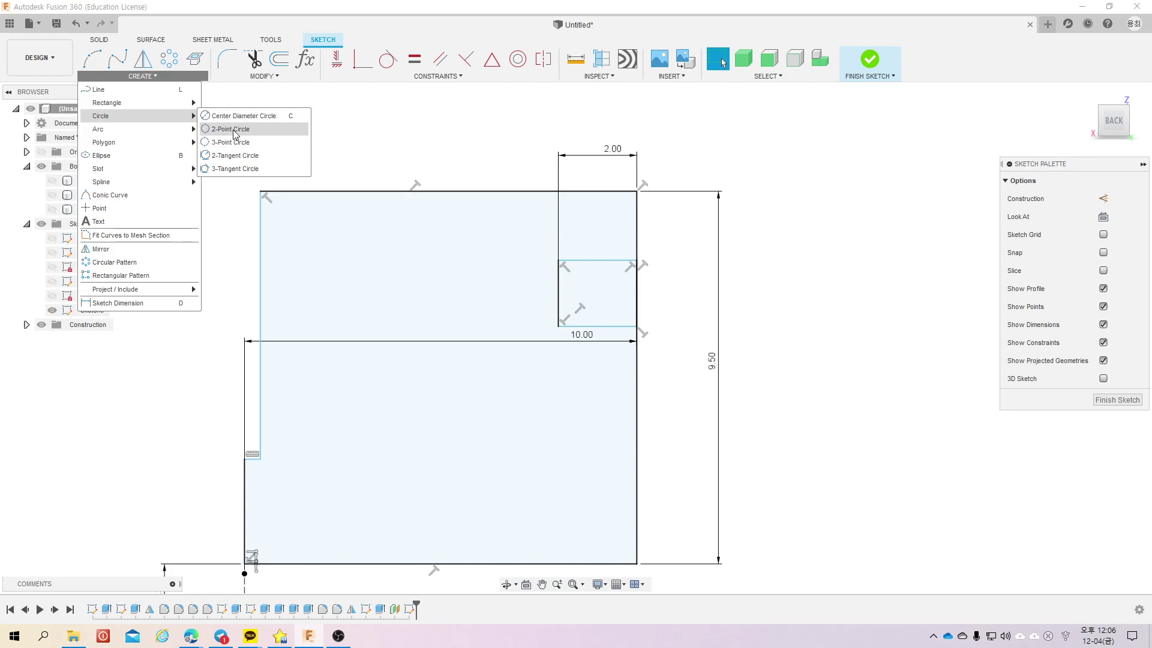
# Step: Draw a 2-point circle from the small rectangle's top-edge midpoint to its bottom-edge midpoint
pyautogui.click(232, 130)
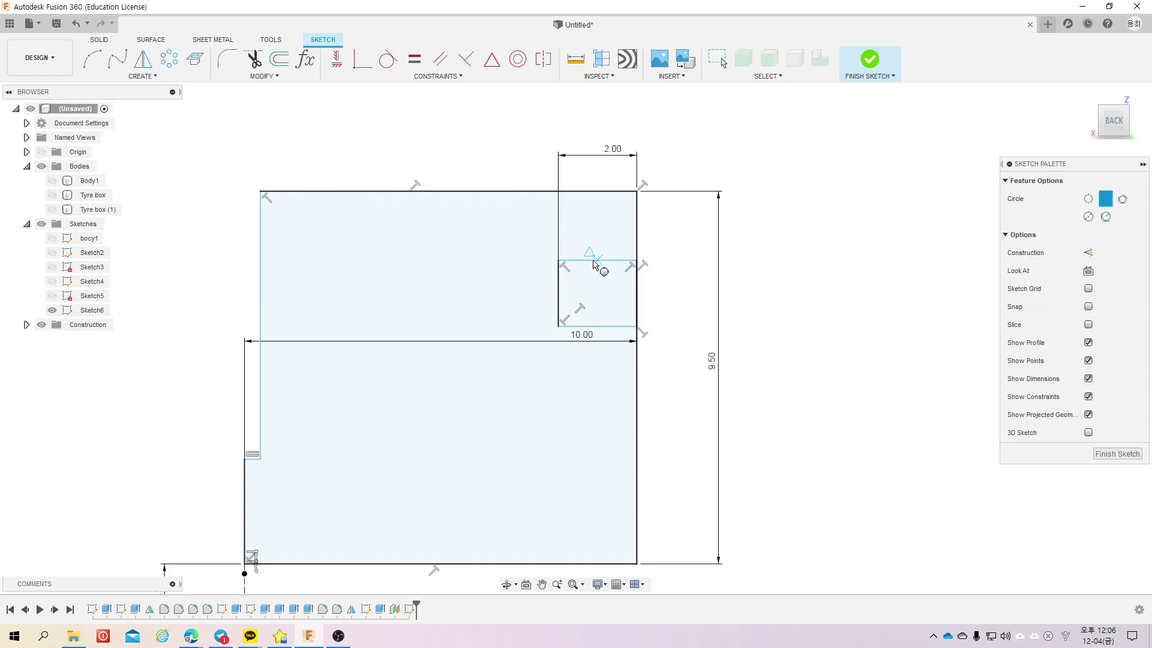
pyautogui.click(591, 260)
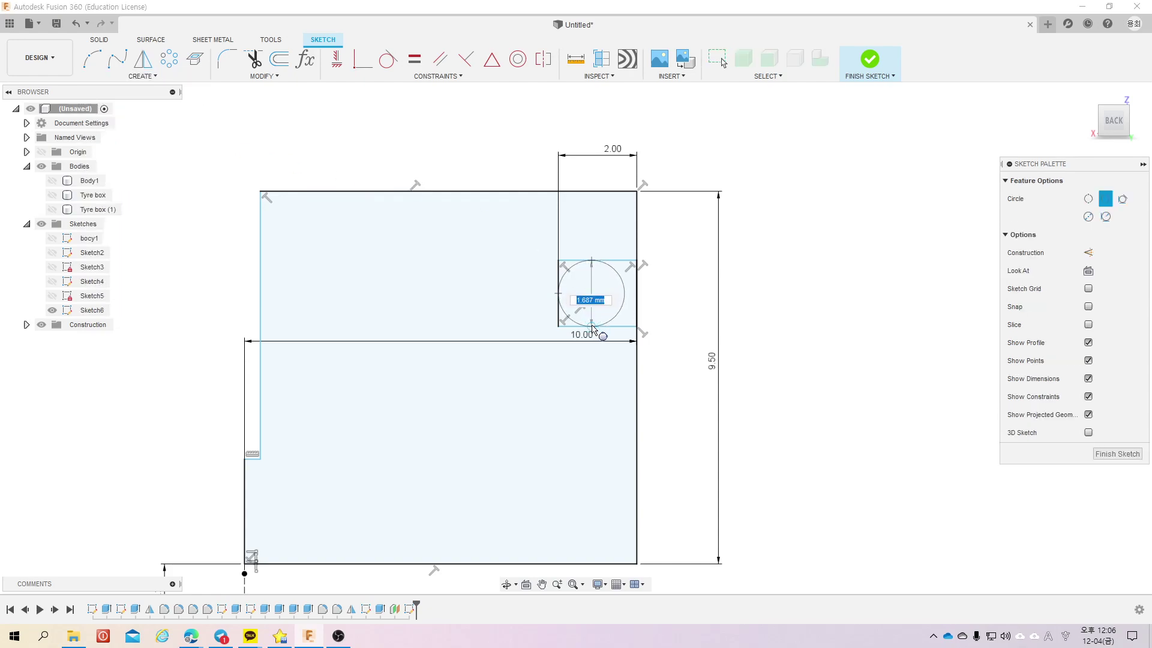
pyautogui.click(592, 326)
pyautogui.press('Escape')
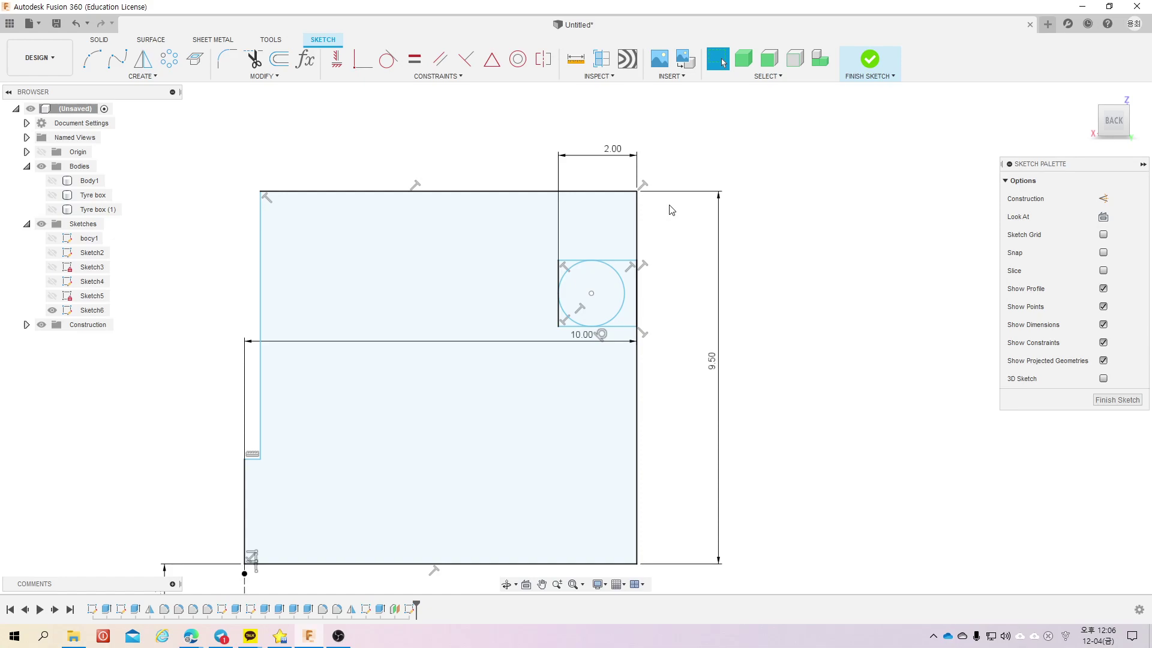
# Step: Dimension the circle centre above the baseline, undoing the 11.5/2 entry to keep 10.147 mm
pyautogui.click(591, 293)
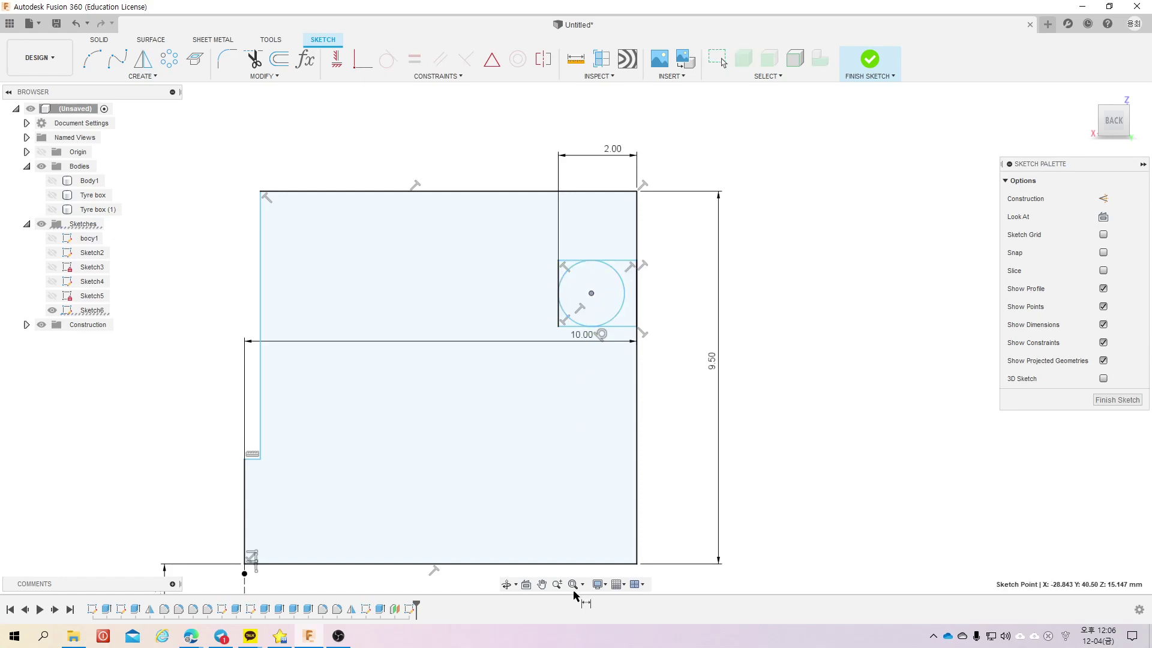
pyautogui.scroll(-4, 544, 456)
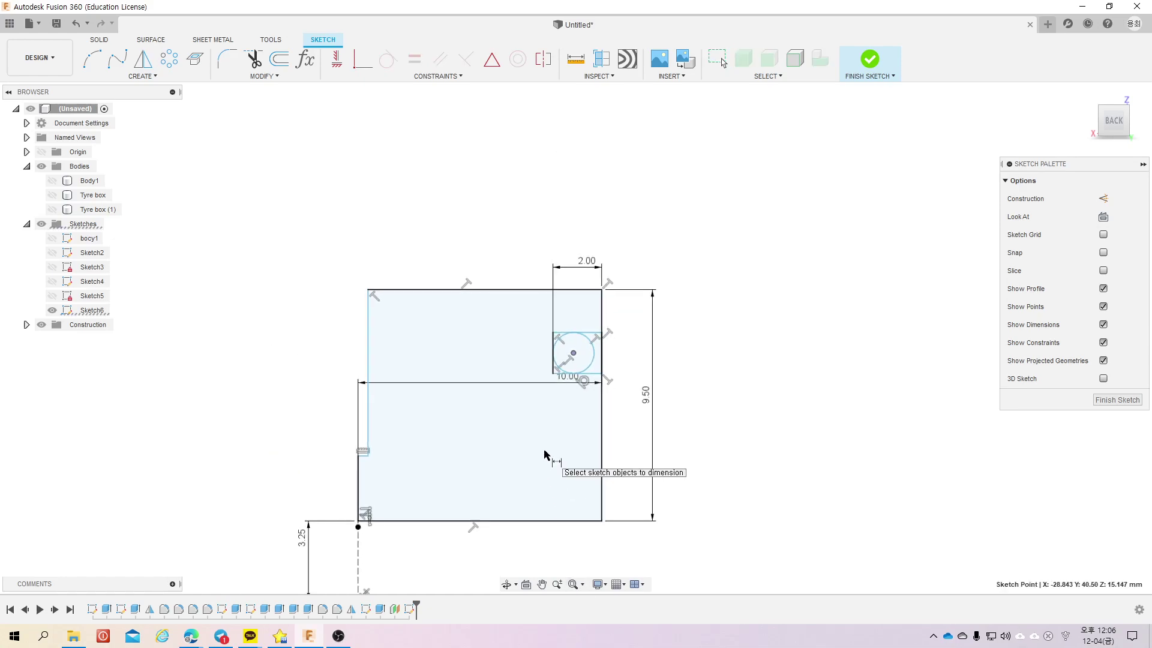
pyautogui.click(432, 563)
pyautogui.click(646, 497)
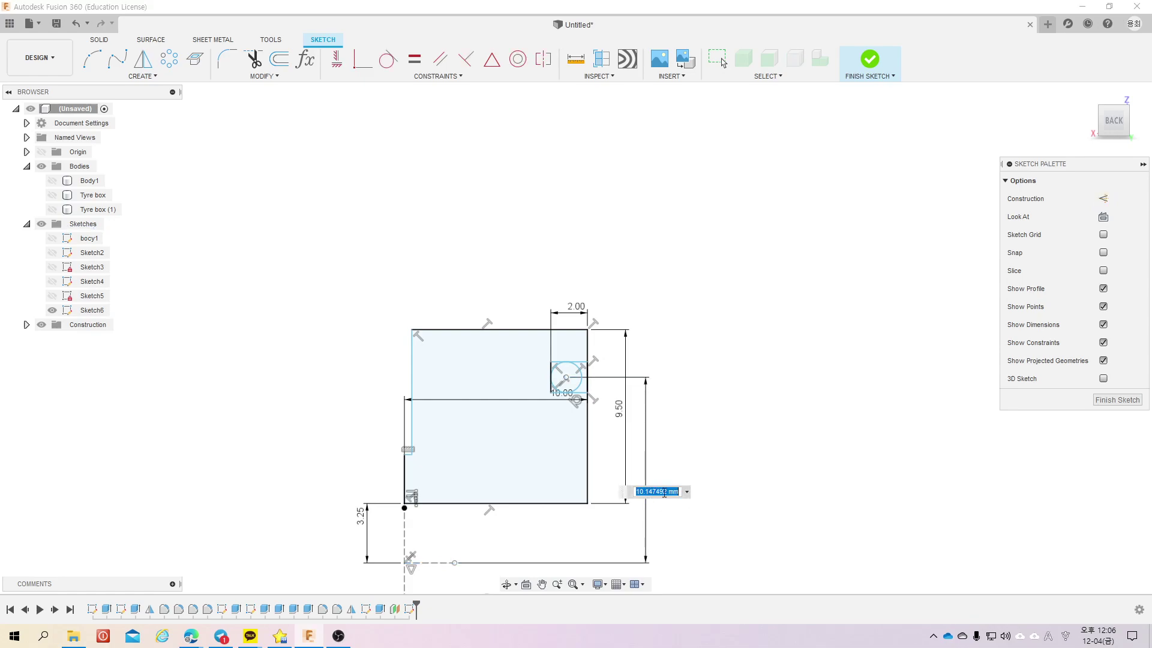
pyautogui.write('11.5/2')
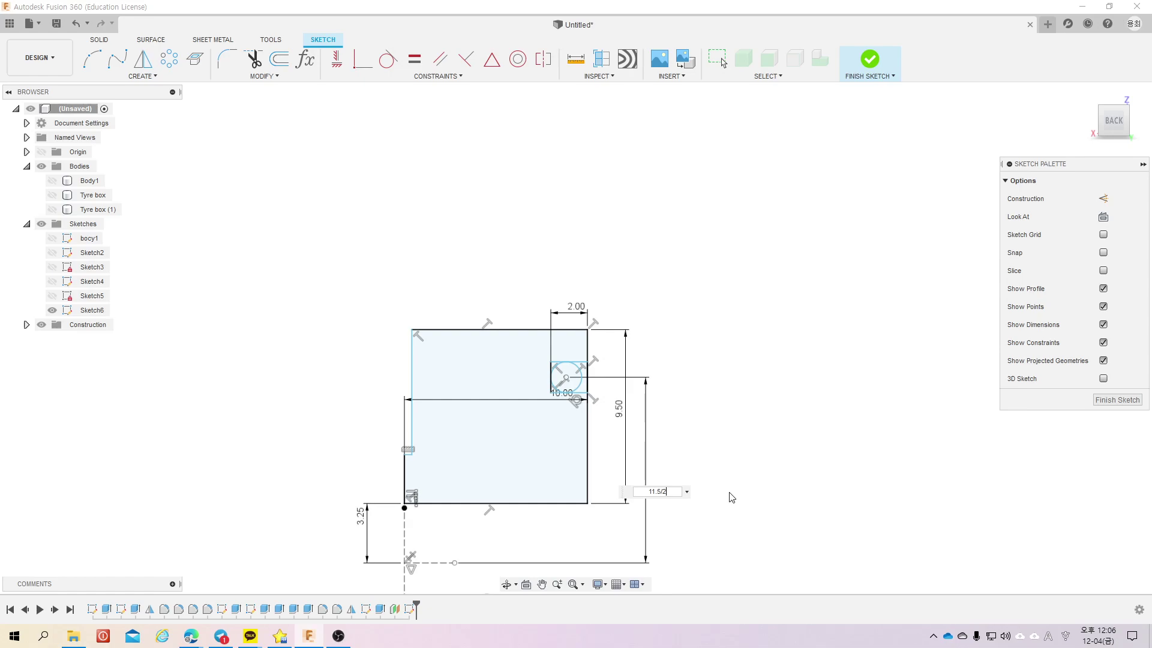
pyautogui.press('Return')
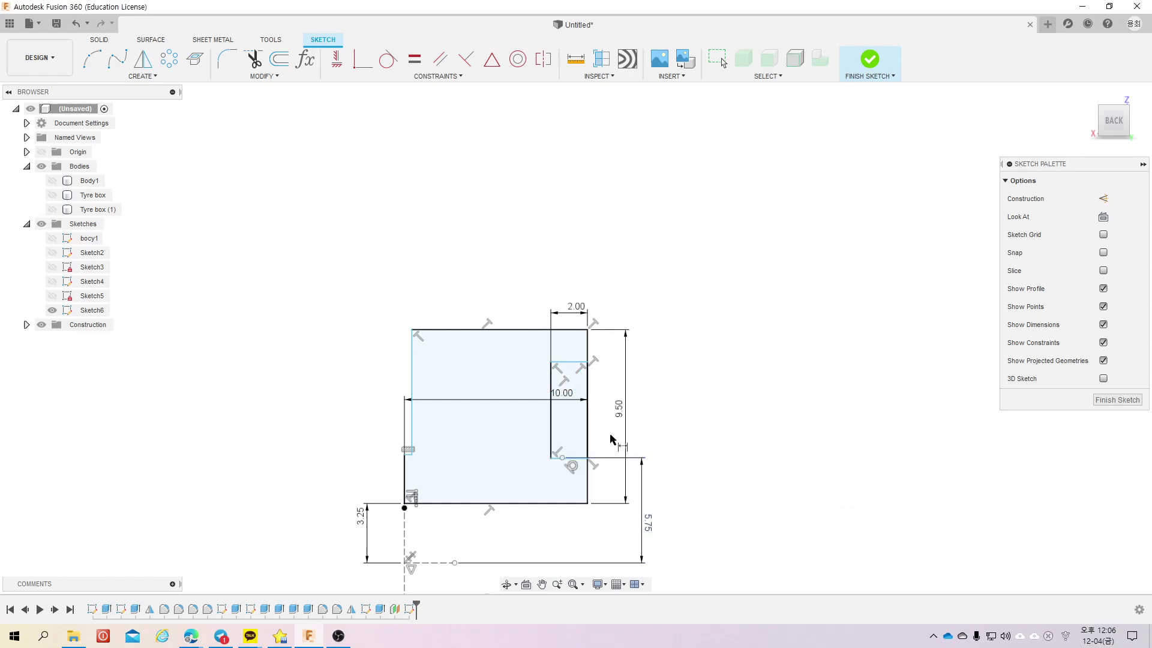
pyautogui.press('Escape')
pyautogui.hotkey('ctrl', 'z')
pyautogui.scroll(5, 582, 391)
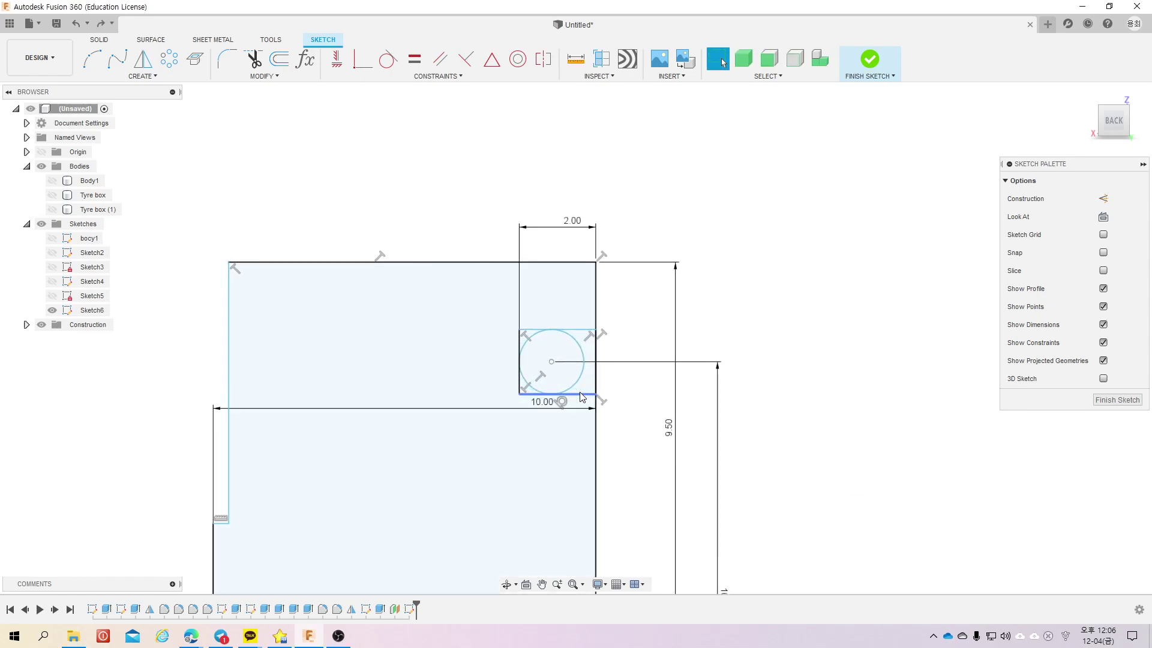
pyautogui.scroll(2, 580, 396)
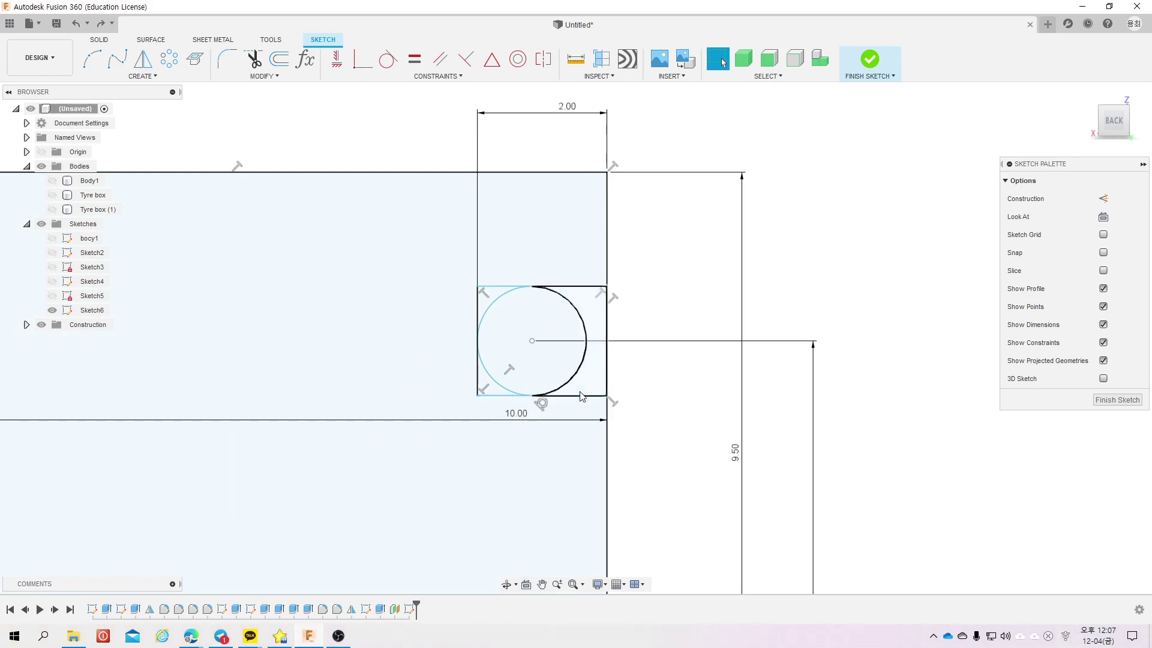
# Step: Dimension the circle to a 2 mm diameter
pyautogui.press('d')
pyautogui.click(571, 380)
pyautogui.click(629, 404)
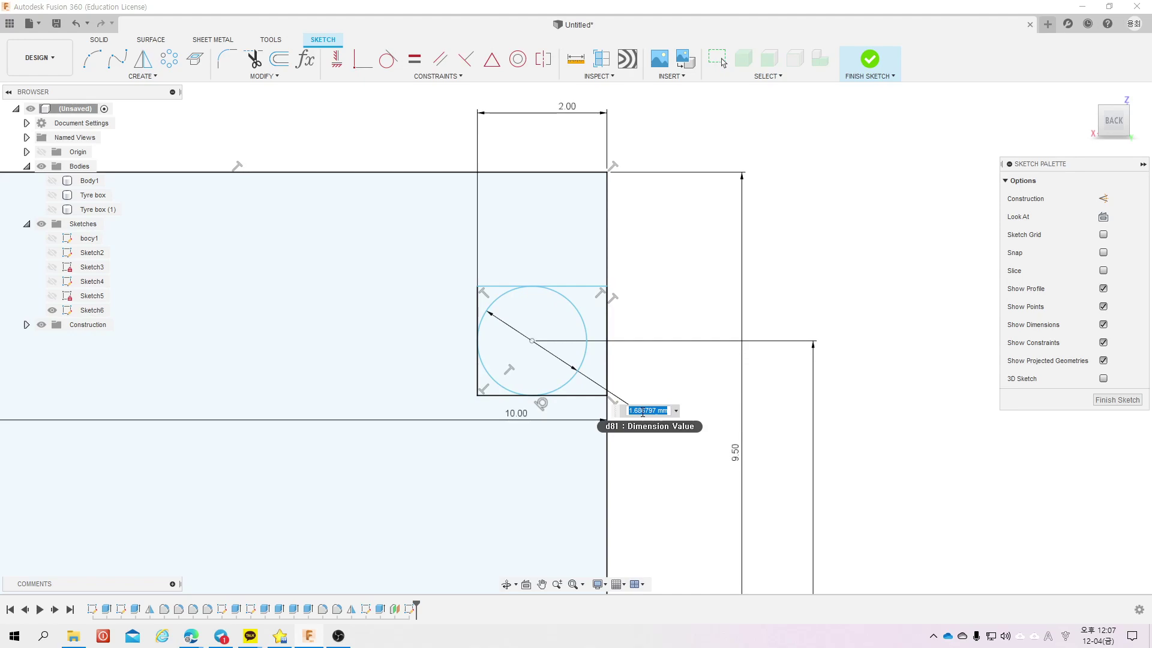
pyautogui.write('2')
pyautogui.press('Return')
pyautogui.press('Escape')
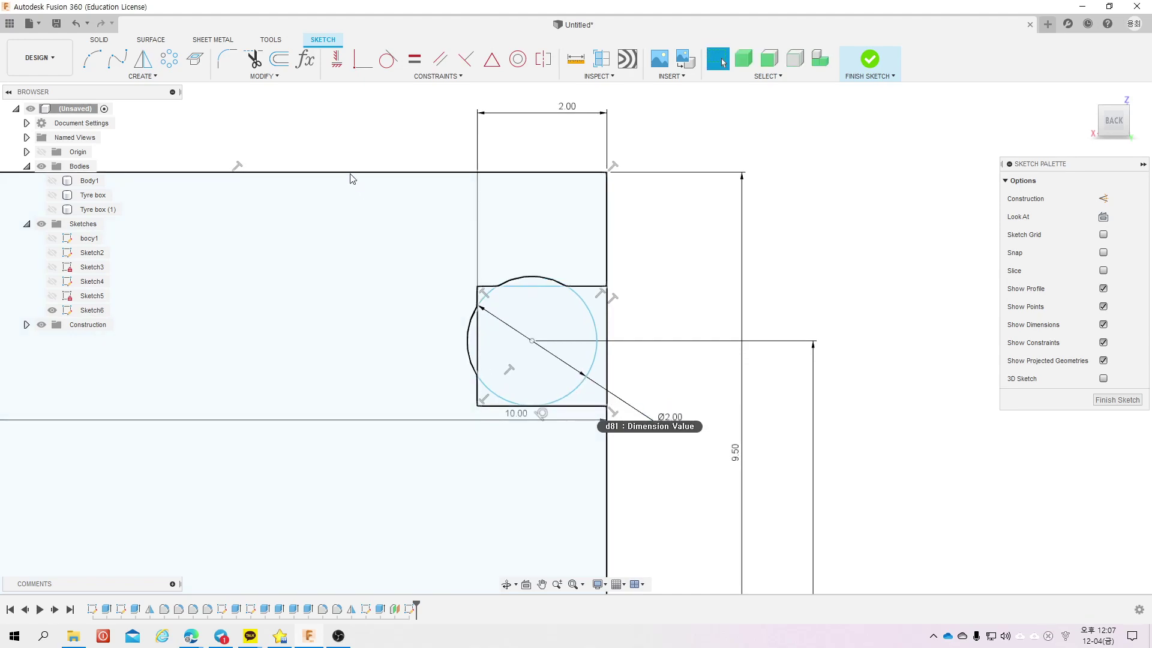
# Step: Make the circle tangent to the rectangle's left edge and top line
pyautogui.click(389, 60)
pyautogui.click(478, 357)
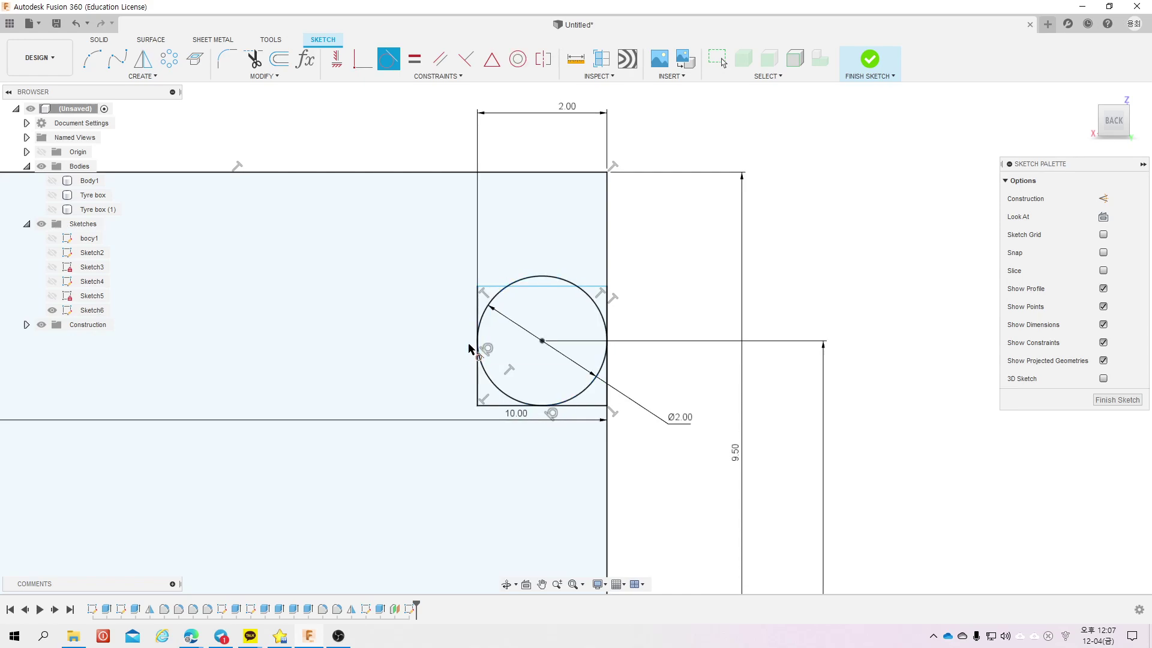
pyautogui.click(540, 284)
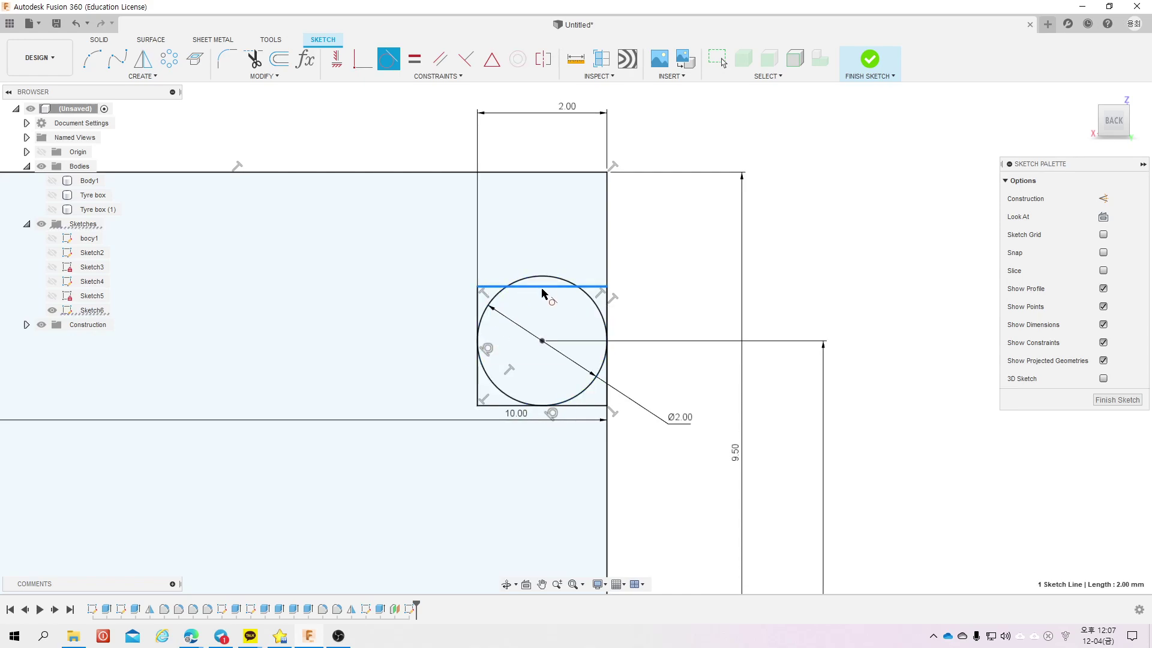
pyautogui.press('Escape')
pyautogui.click(544, 283)
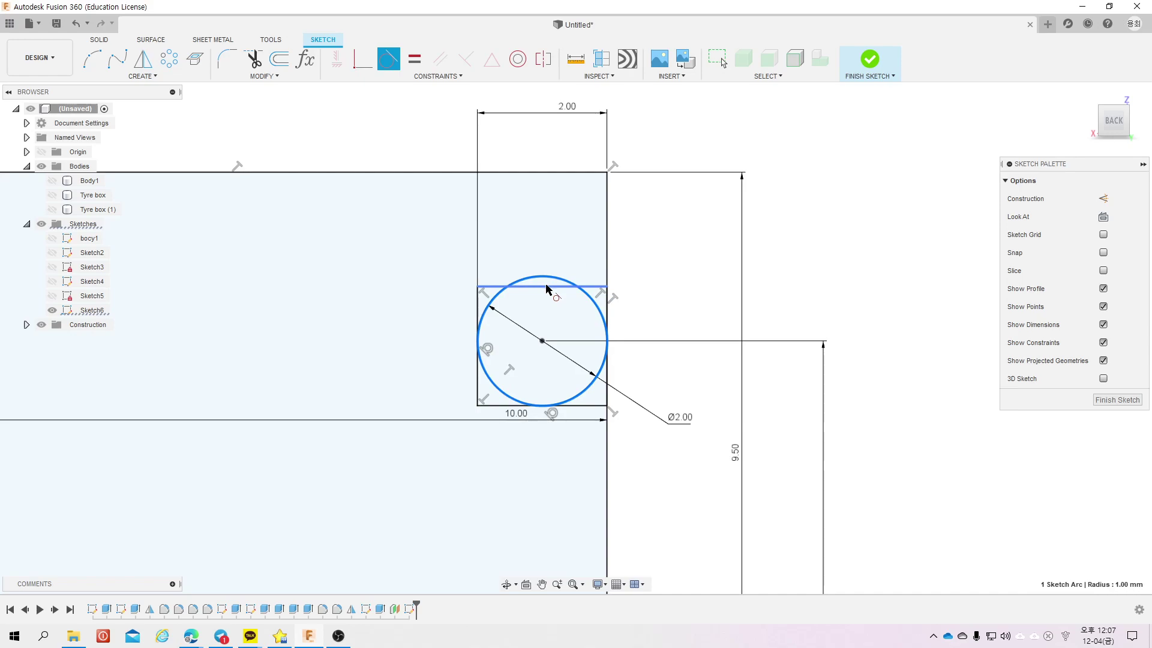
pyautogui.click(546, 281)
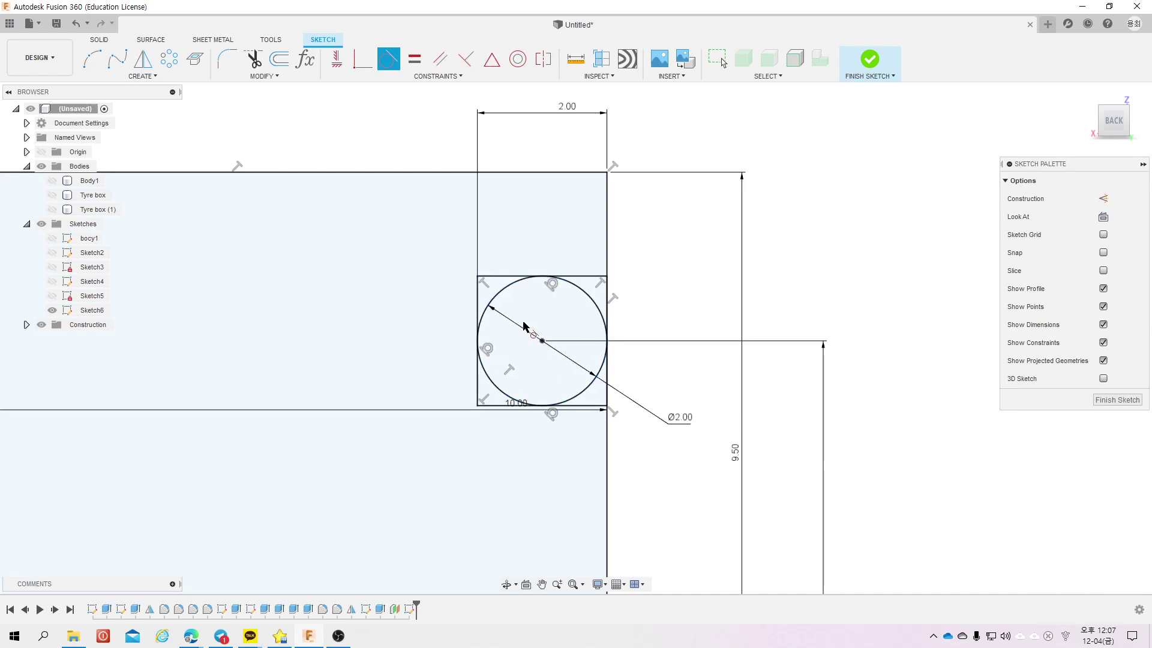
pyautogui.scroll(-4, 544, 344)
# Step: Change the circle centre's 10.147 height dimension to 11.5/2, giving 5.75 mm
pyautogui.press('Escape')
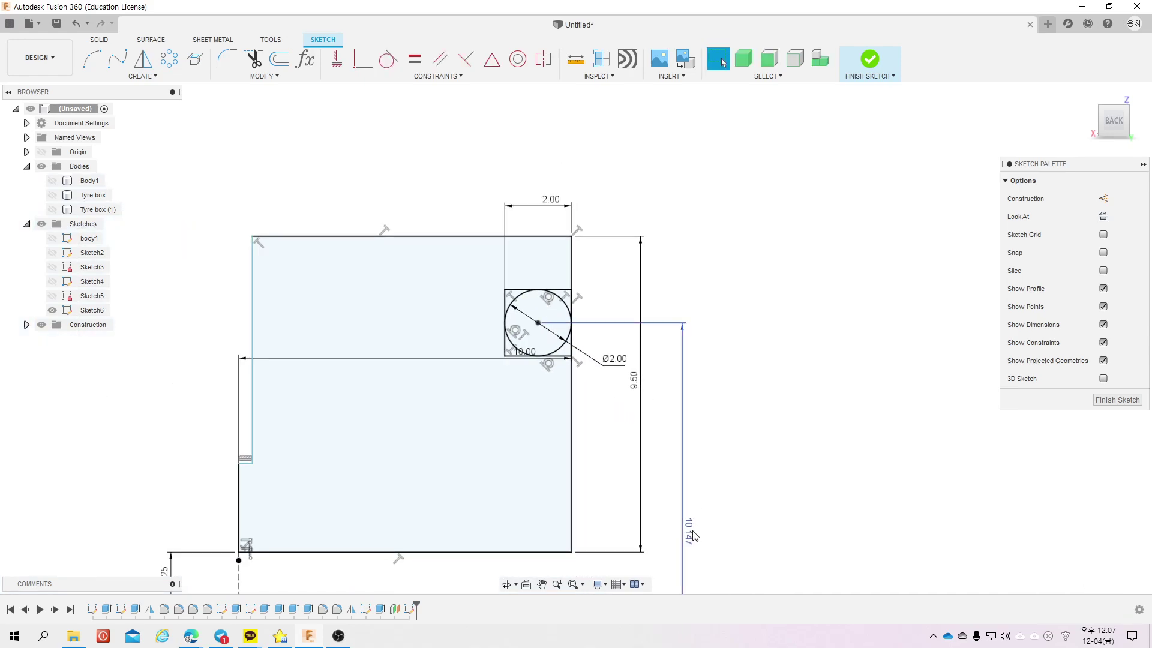
pyautogui.doubleClick(678, 471)
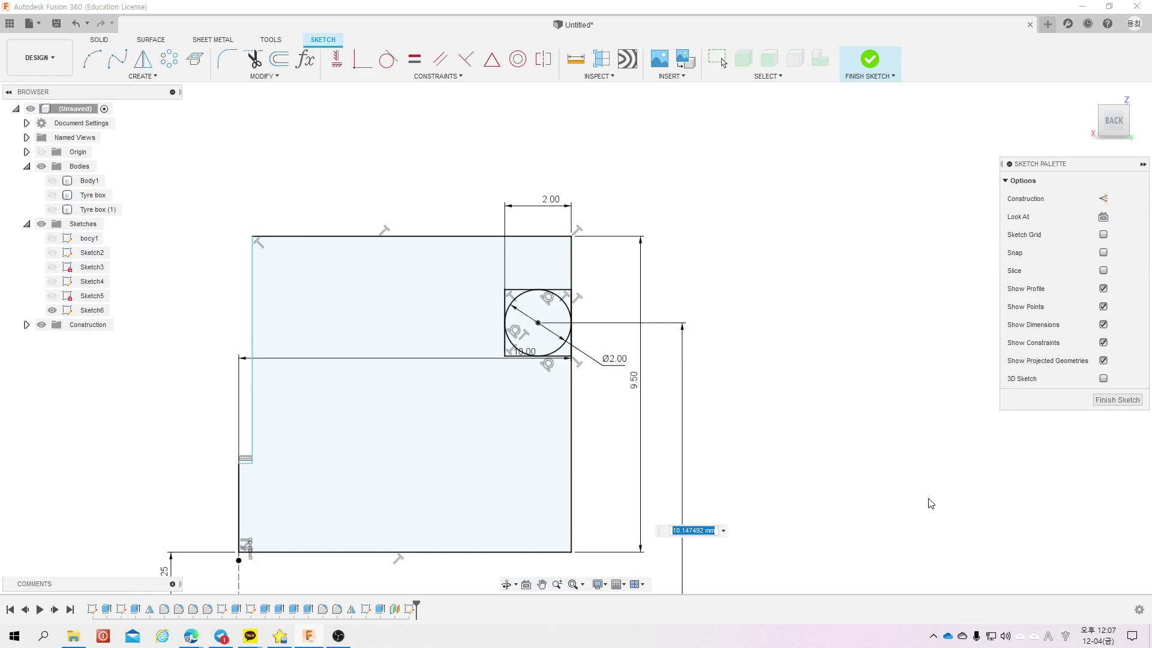
pyautogui.write('11.5/2')
pyautogui.press('Return')
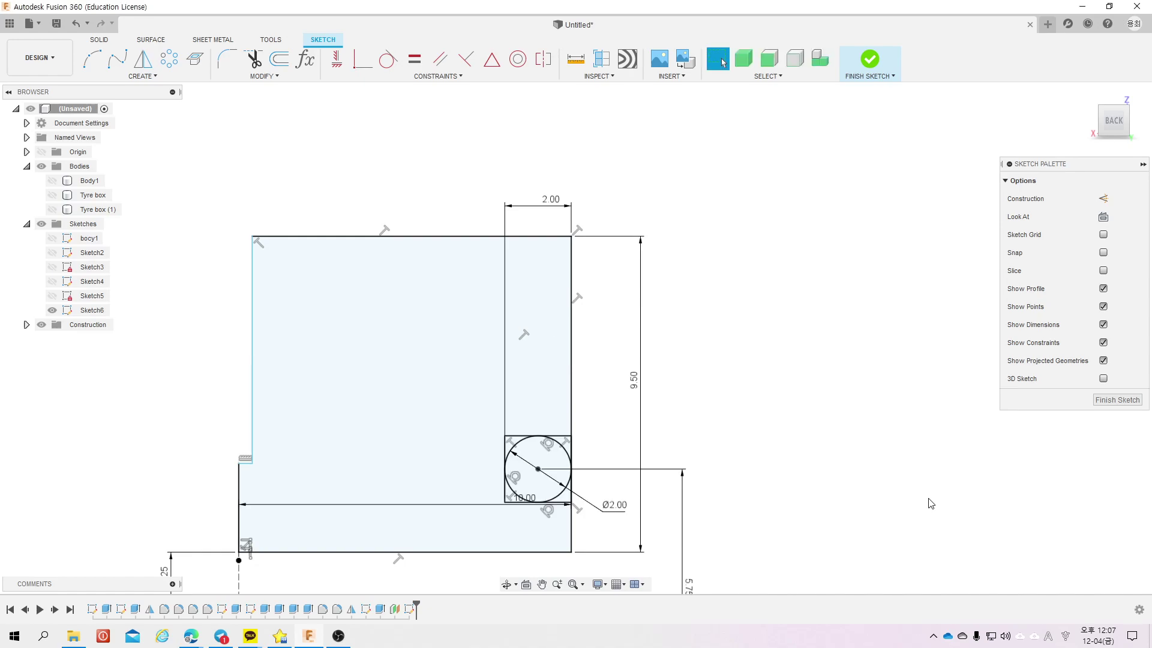
pyautogui.scroll(-3, 618, 414)
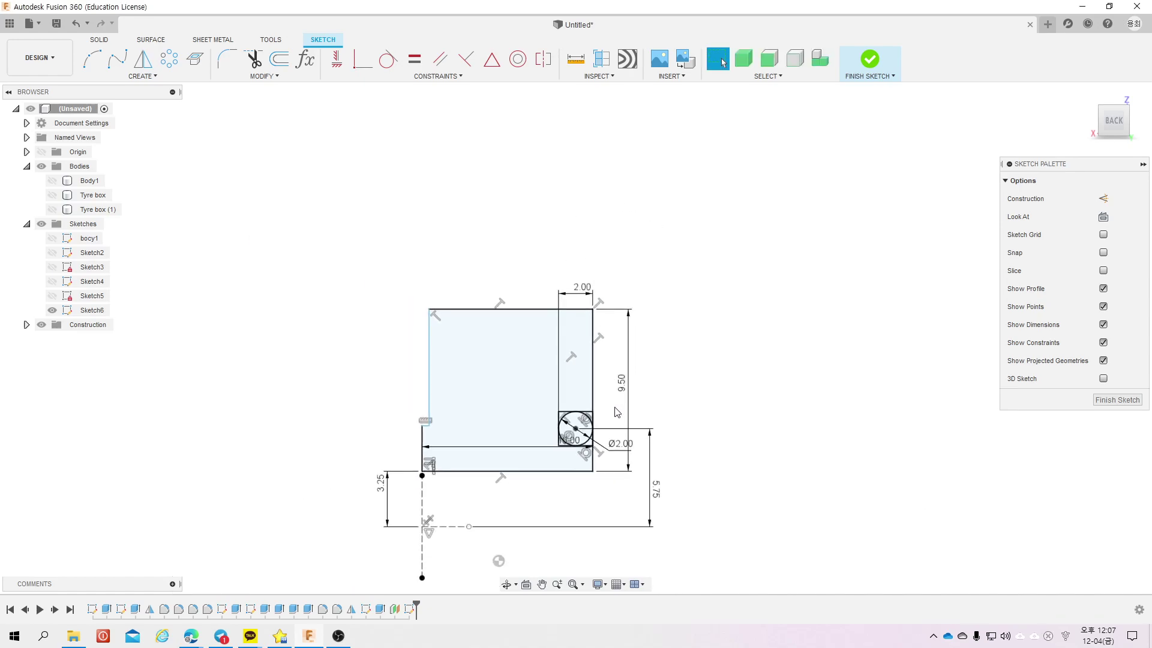
pyautogui.scroll(1, 587, 551)
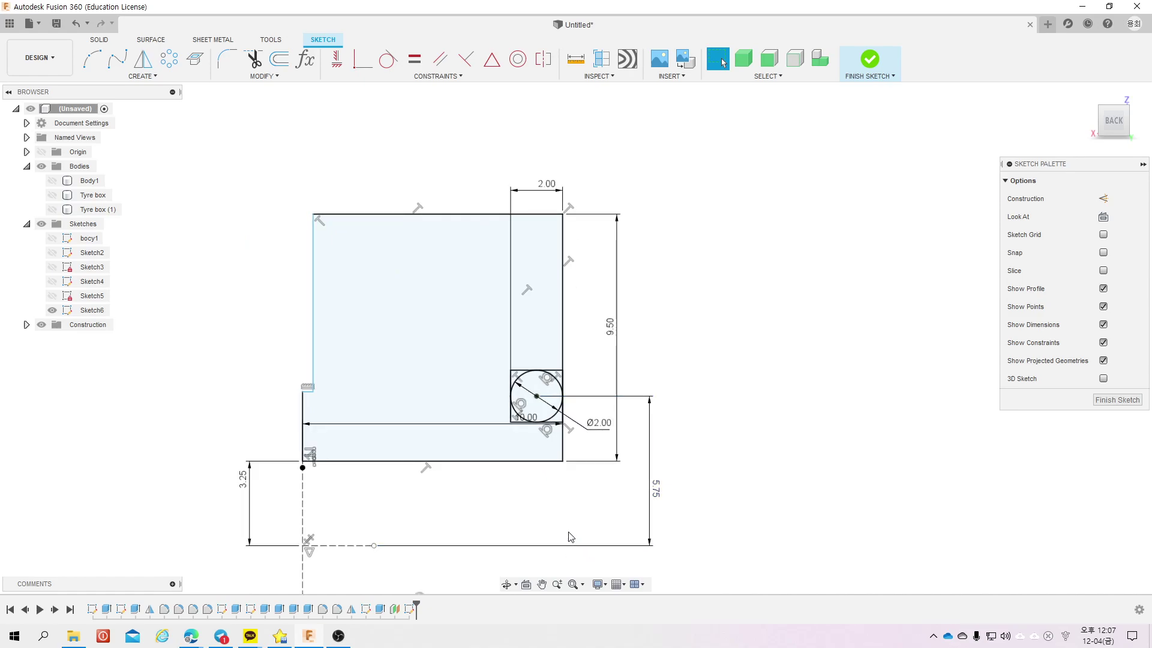
pyautogui.scroll(-2, 565, 431)
pyautogui.scroll(-1, 564, 431)
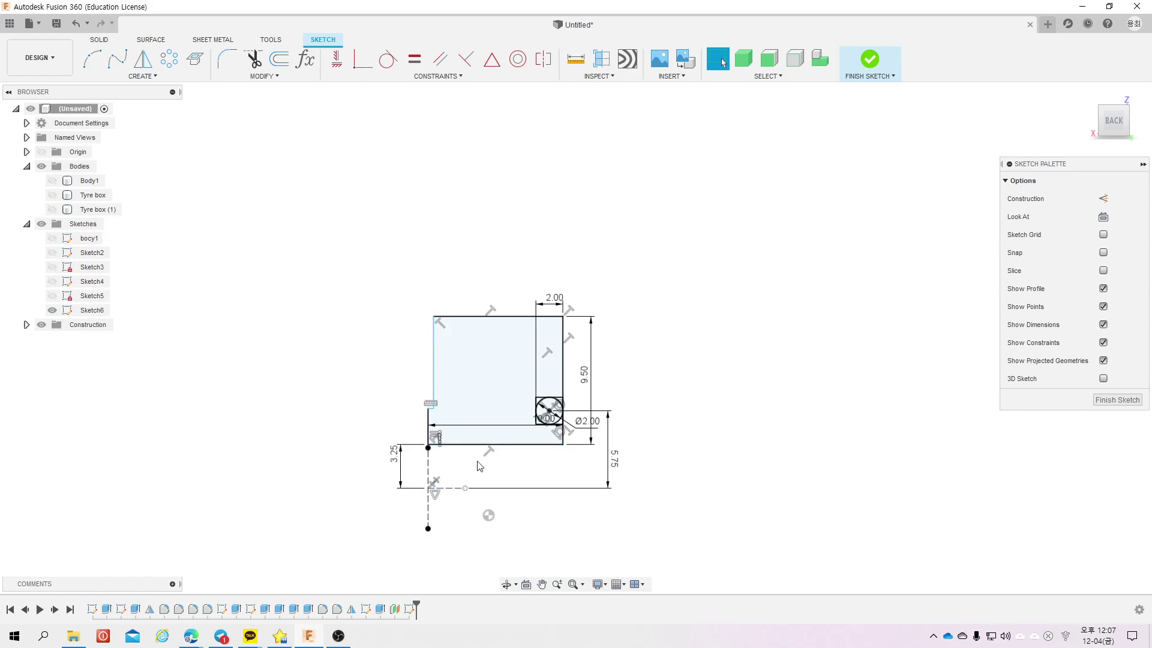
# Step: Try a 12.75 height dimension from the bottom construction line, then cancel it as over-constraining
pyautogui.press('l')
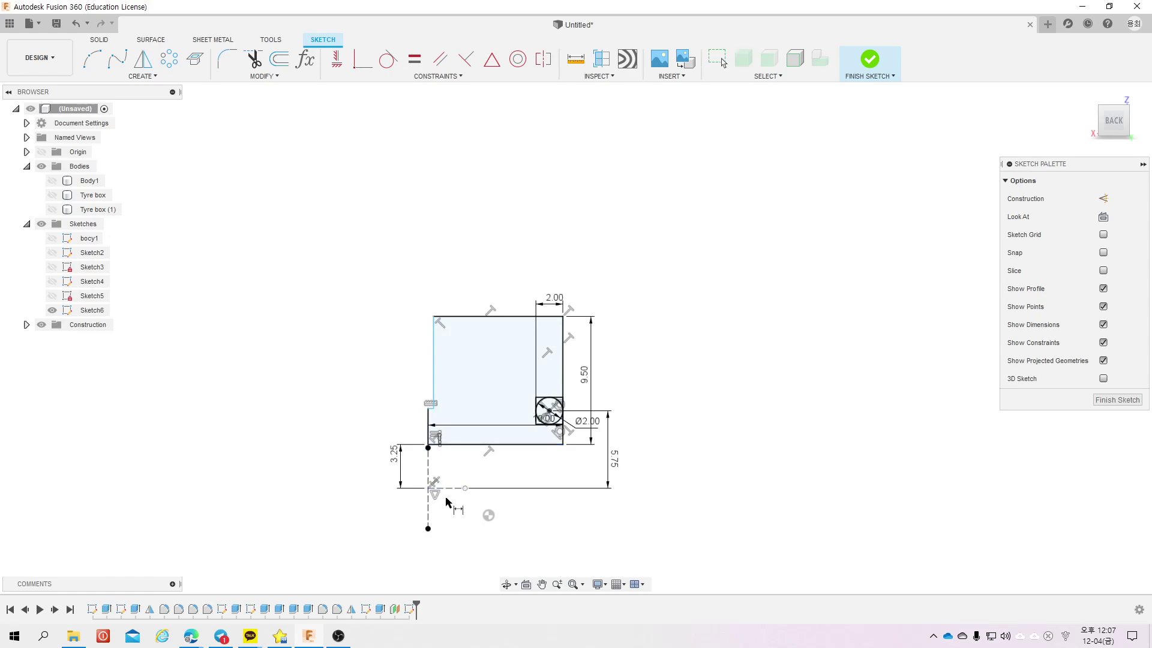
pyautogui.click(465, 488)
pyautogui.click(465, 317)
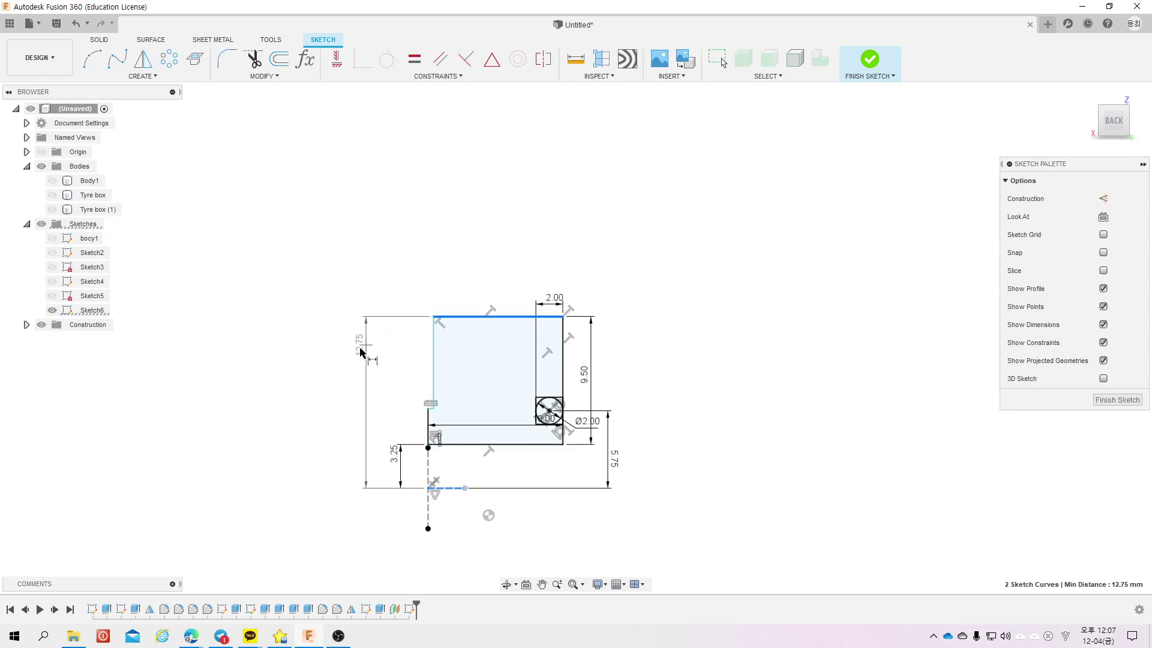
pyautogui.click(342, 384)
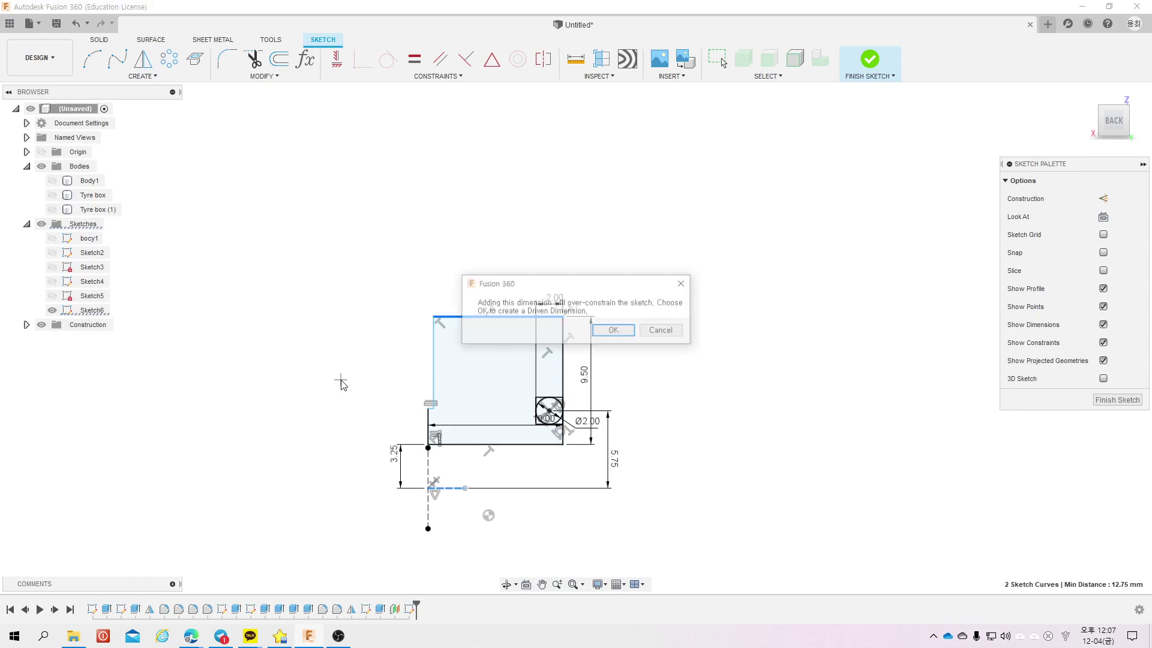
pyautogui.click(657, 330)
pyautogui.press('Escape')
# Step: Delete the old 9.50 height and redimension bottom construction line to top edge as 9.50
pyautogui.click(592, 378)
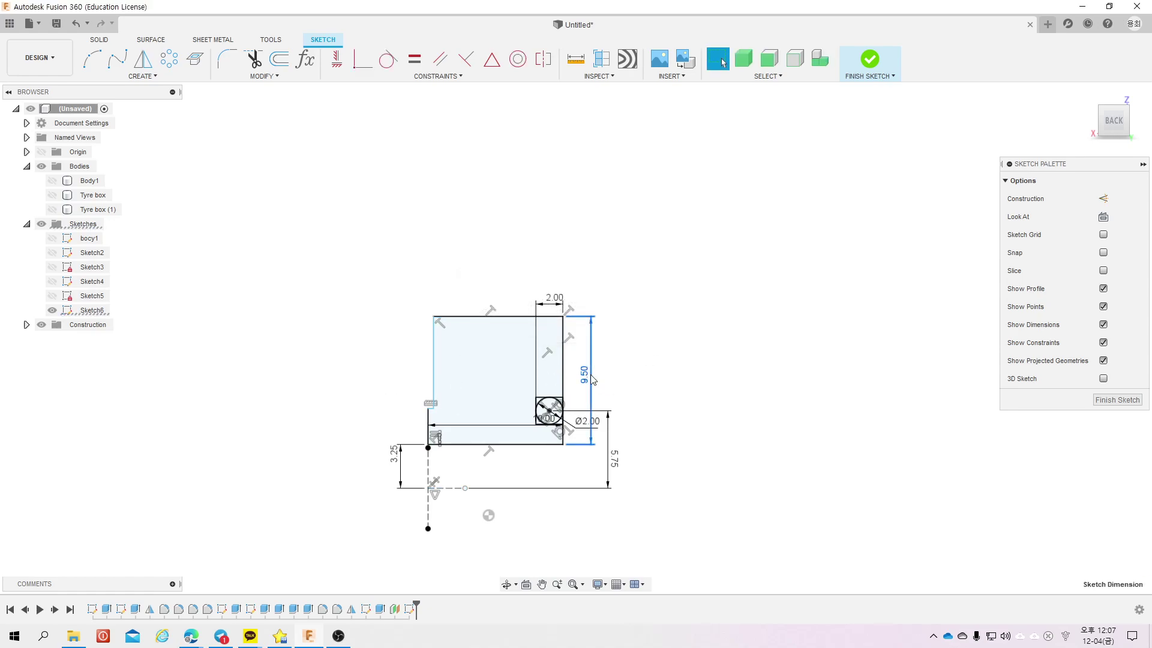
pyautogui.press('Delete')
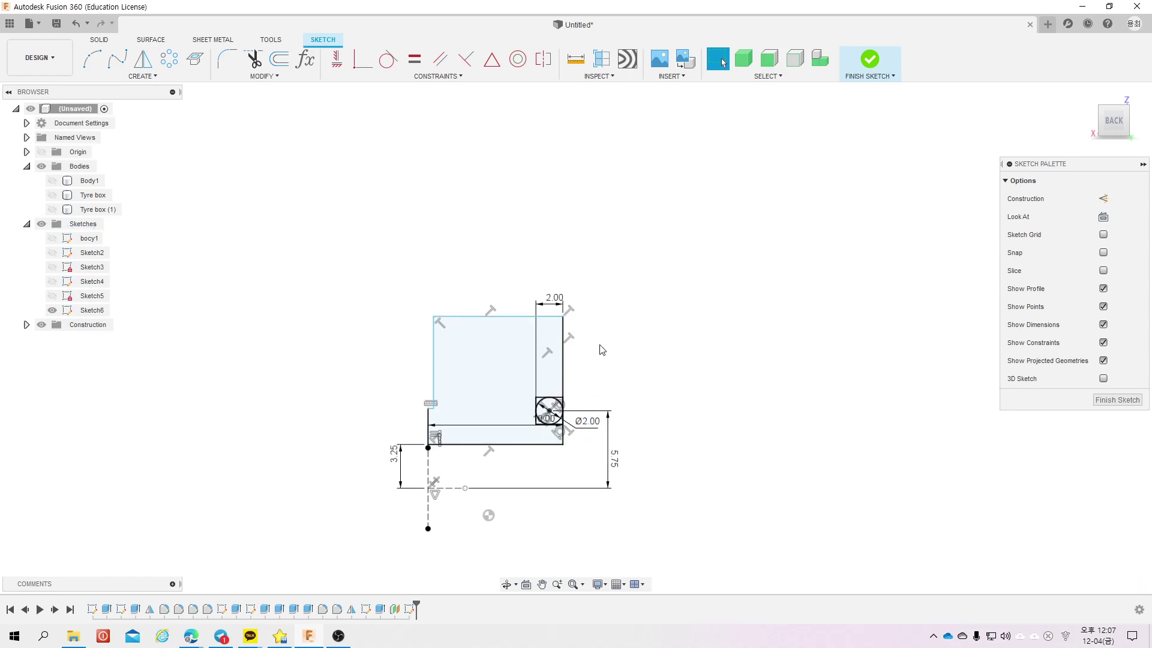
pyautogui.click(447, 489)
pyautogui.click(490, 316)
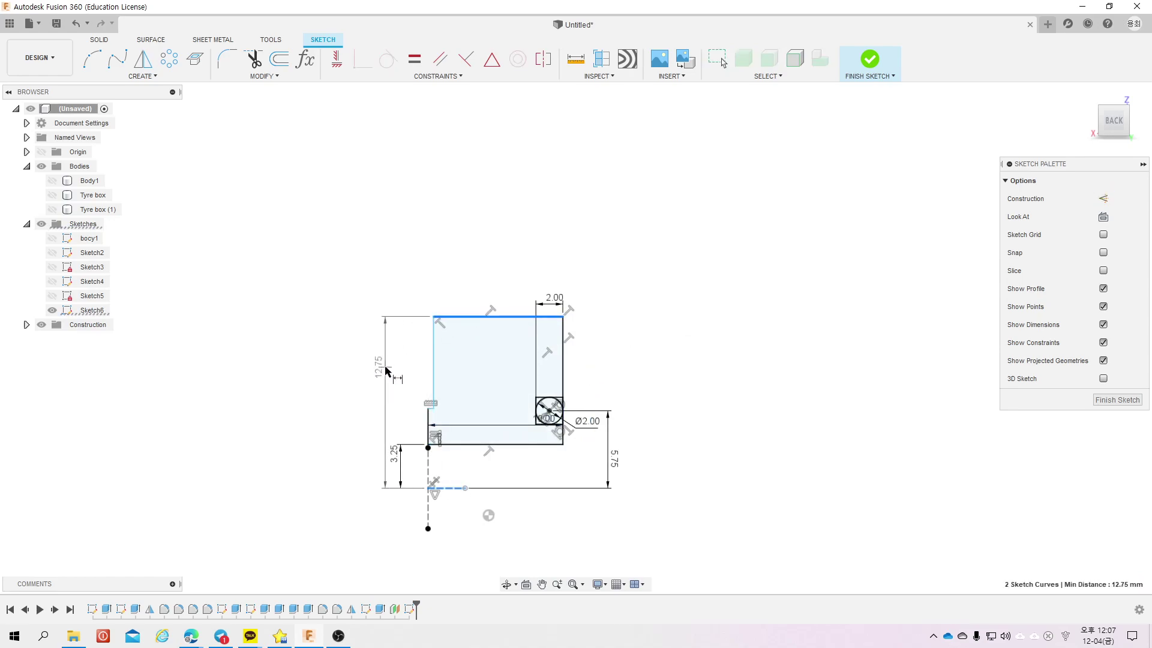
pyautogui.click(378, 382)
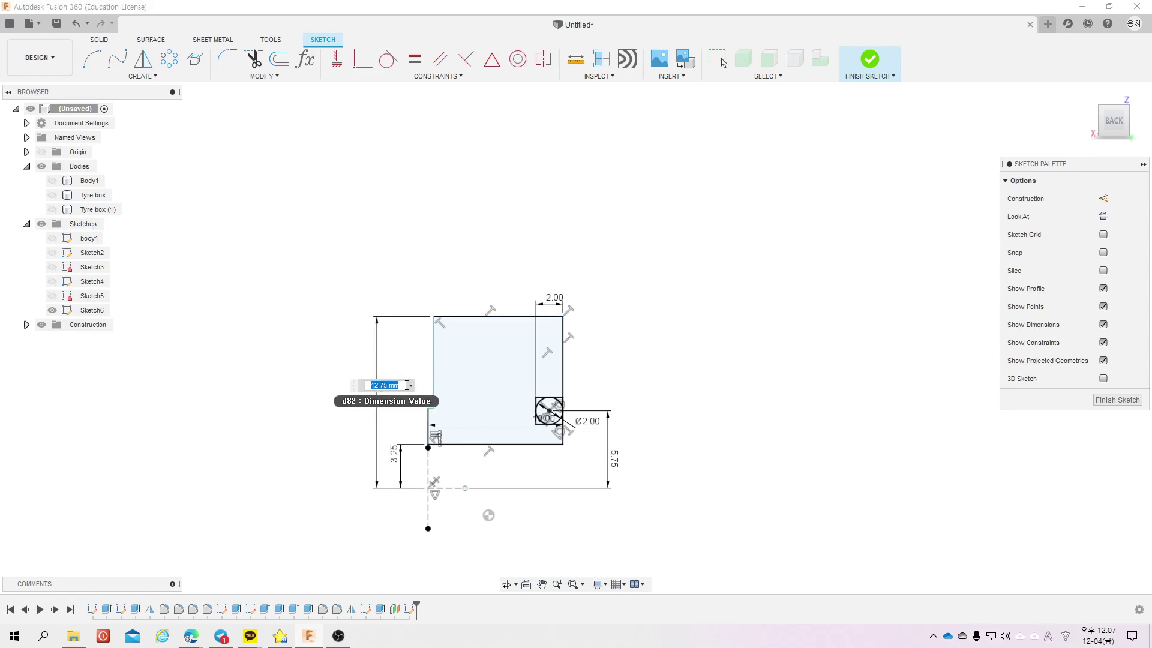
pyautogui.write('19/2')
pyautogui.press('Return')
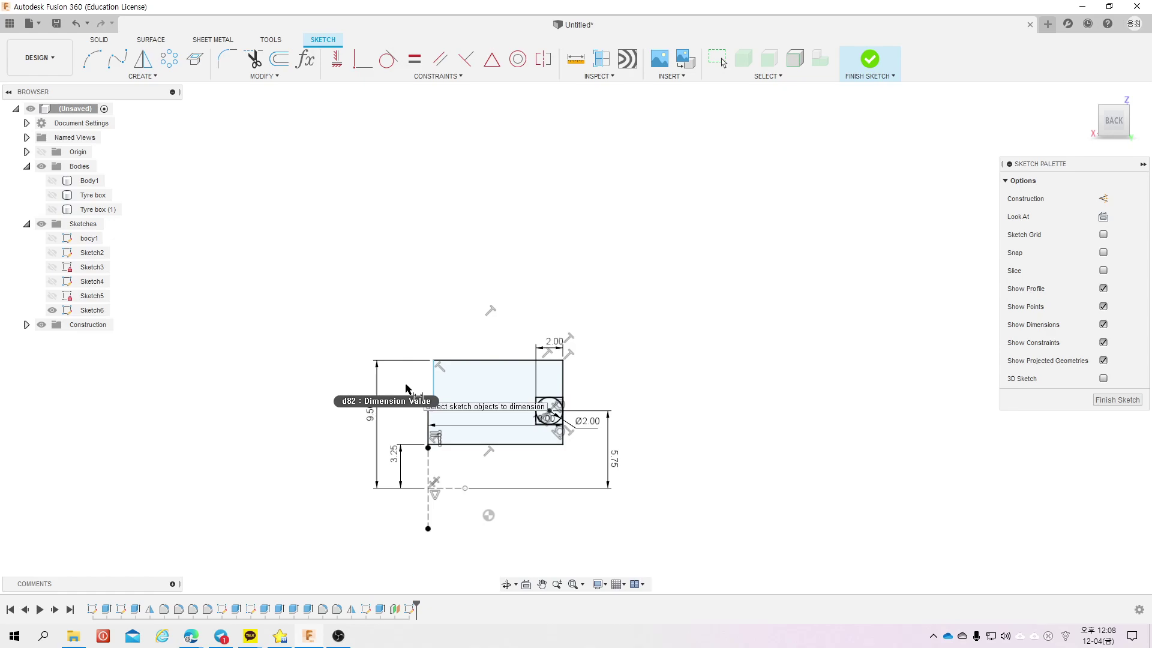
pyautogui.scroll(2, 554, 451)
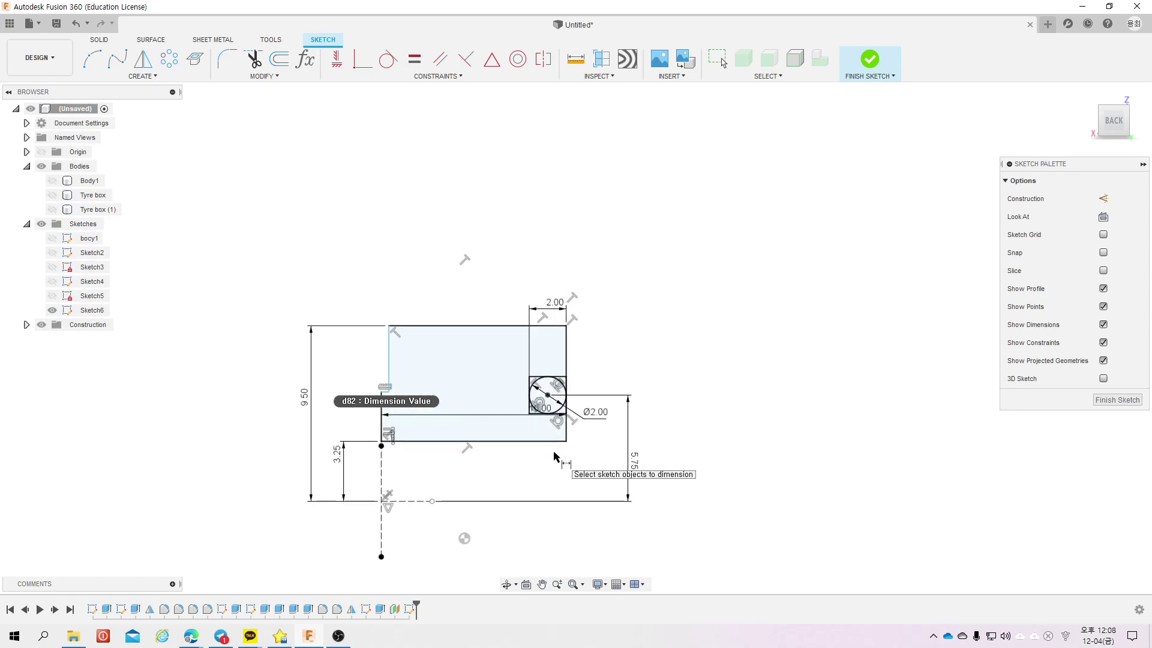
pyautogui.press('Escape')
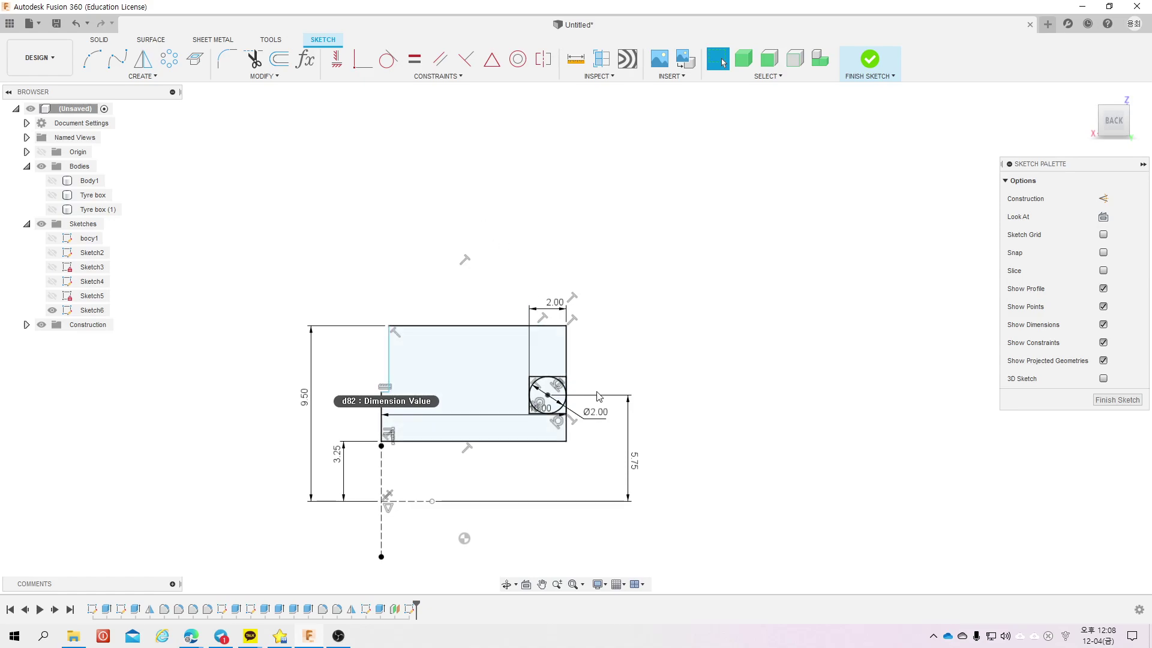
pyautogui.scroll(2, 595, 393)
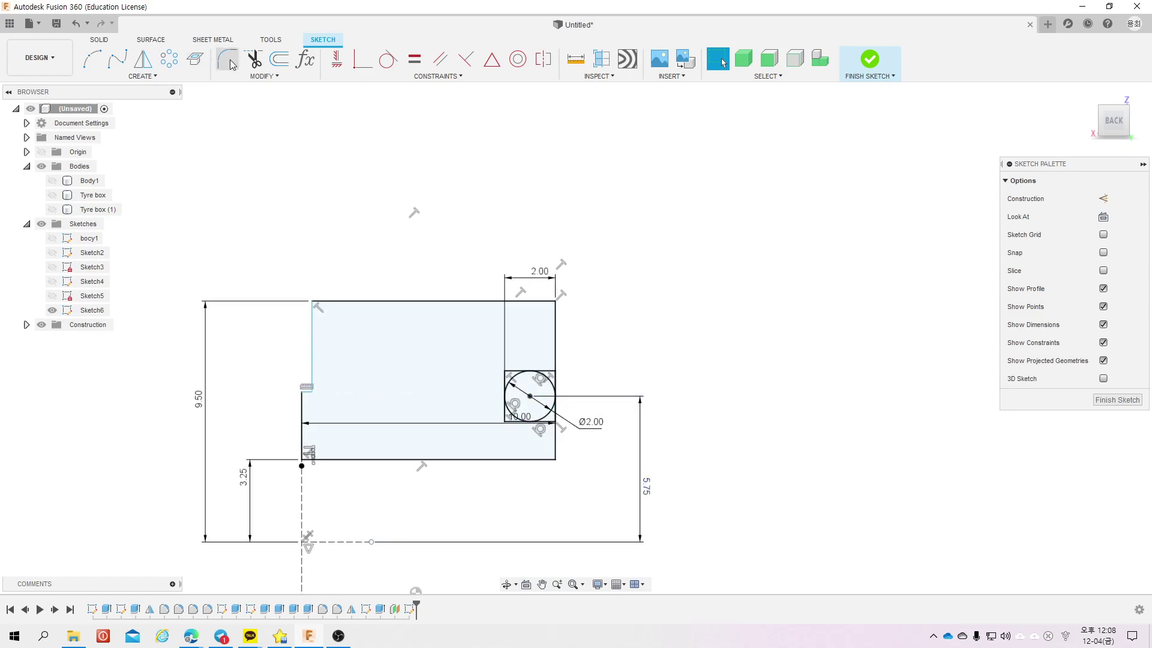
# Step: Trim the box's top, left and side edges plus the circle's right arc around the notch
pyautogui.click(254, 59)
pyautogui.click(520, 372)
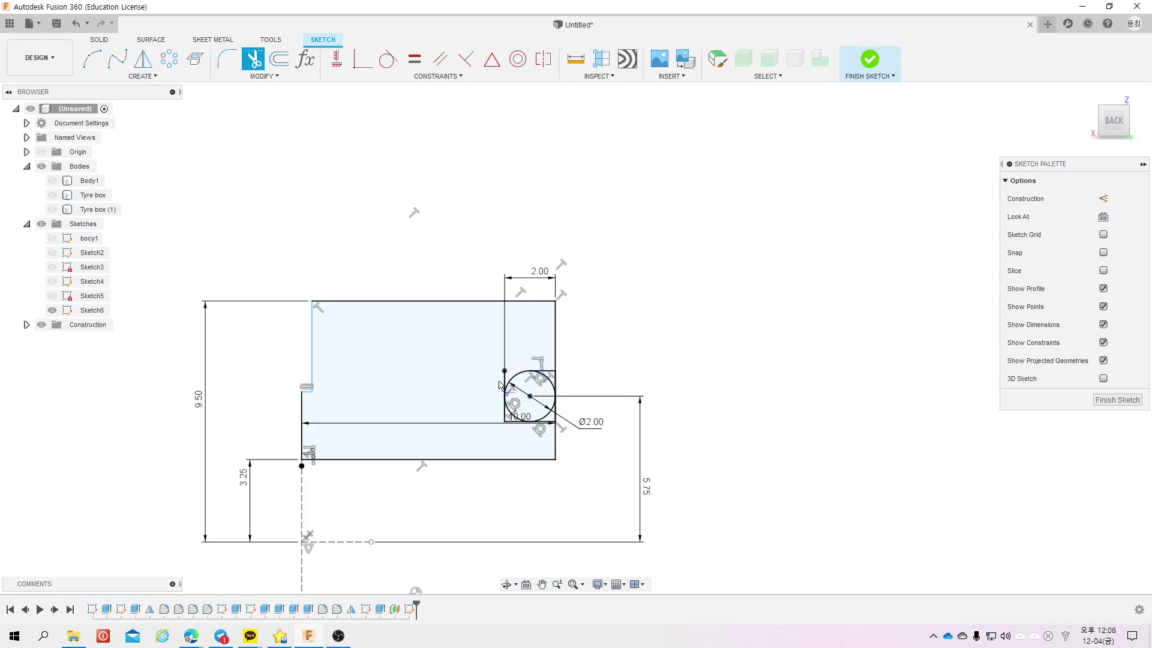
pyautogui.click(504, 385)
pyautogui.click(503, 414)
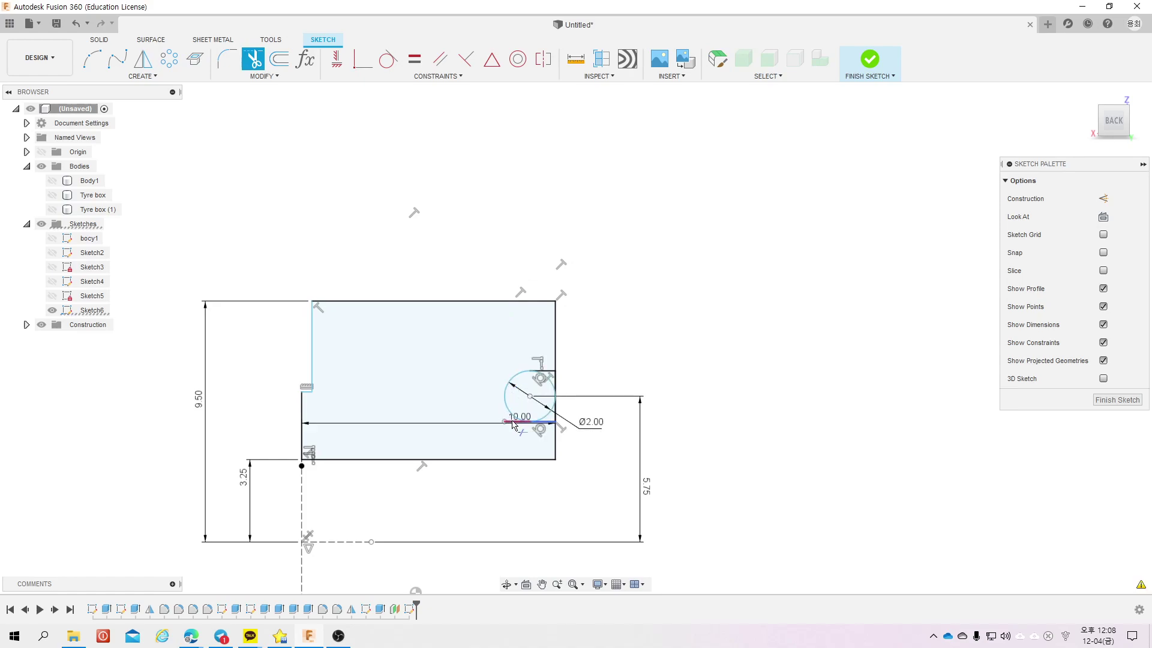
pyautogui.click(553, 401)
pyautogui.press('Escape')
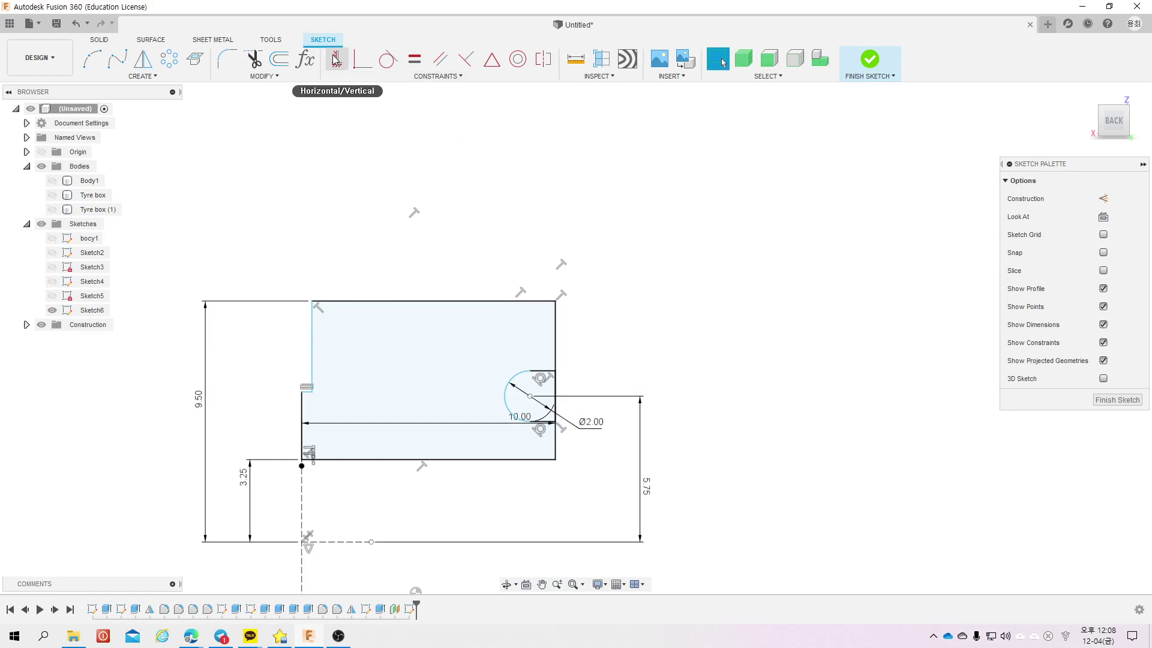
# Step: Round the body's top-right corner with a 2 mm sketch fillet
pyautogui.click(230, 60)
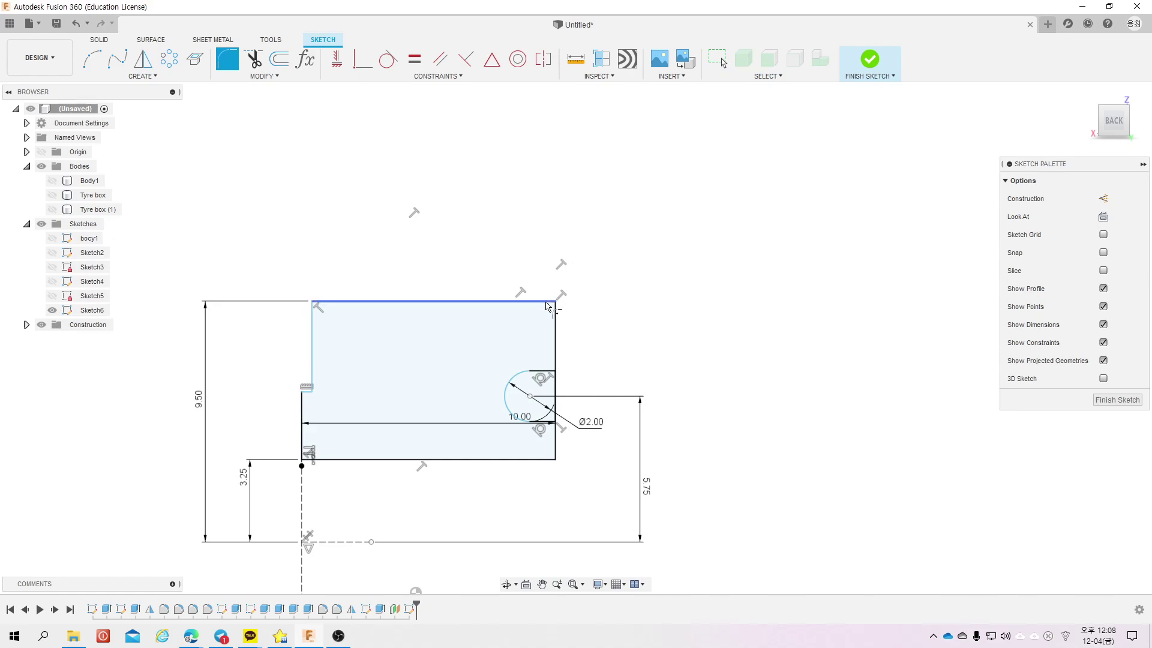
pyautogui.click(555, 301)
pyautogui.write('2')
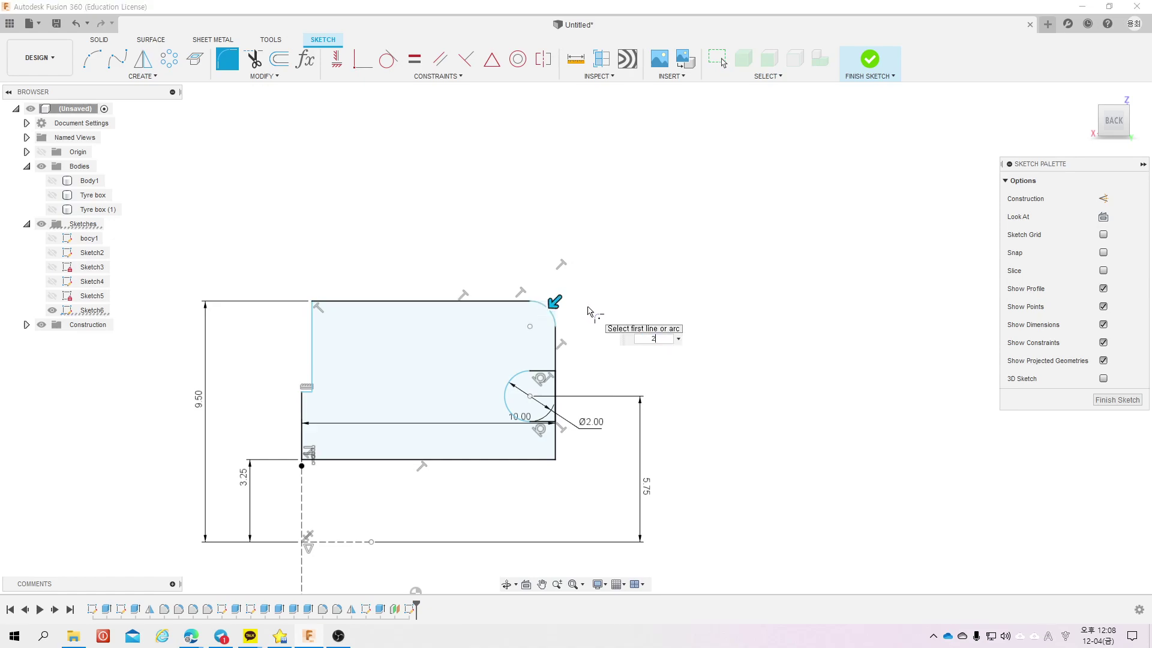
pyautogui.press('Return')
# Step: Try a 1 mm fillet between the line above the notch and the right edge, then undo it
pyautogui.press('f')
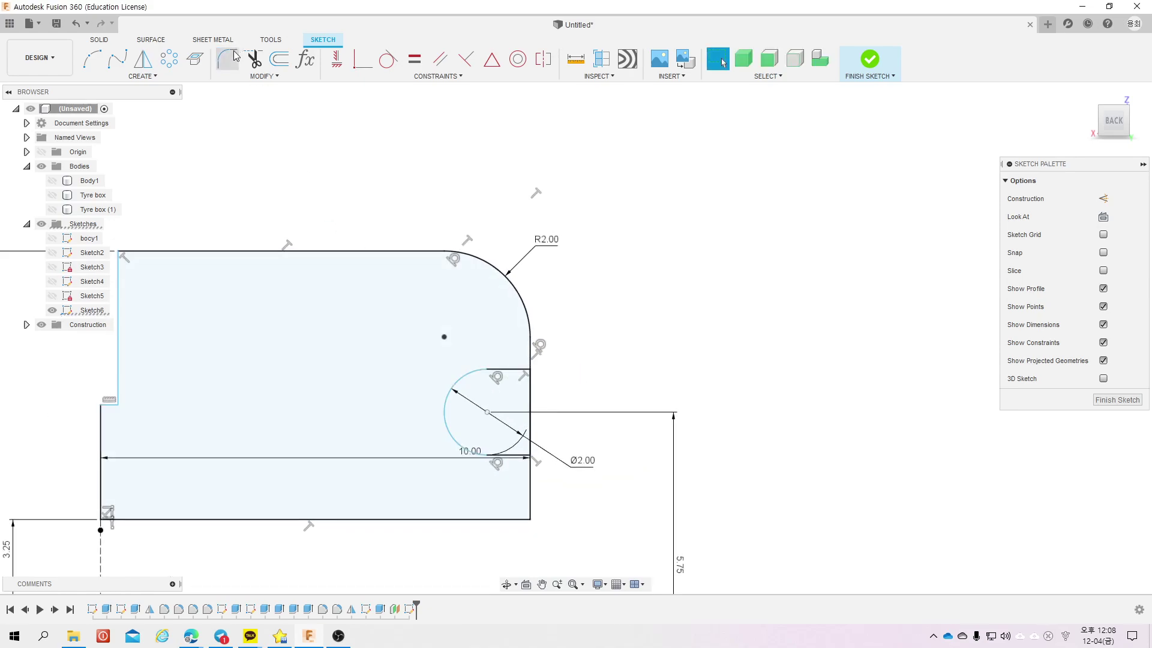
pyautogui.click(520, 371)
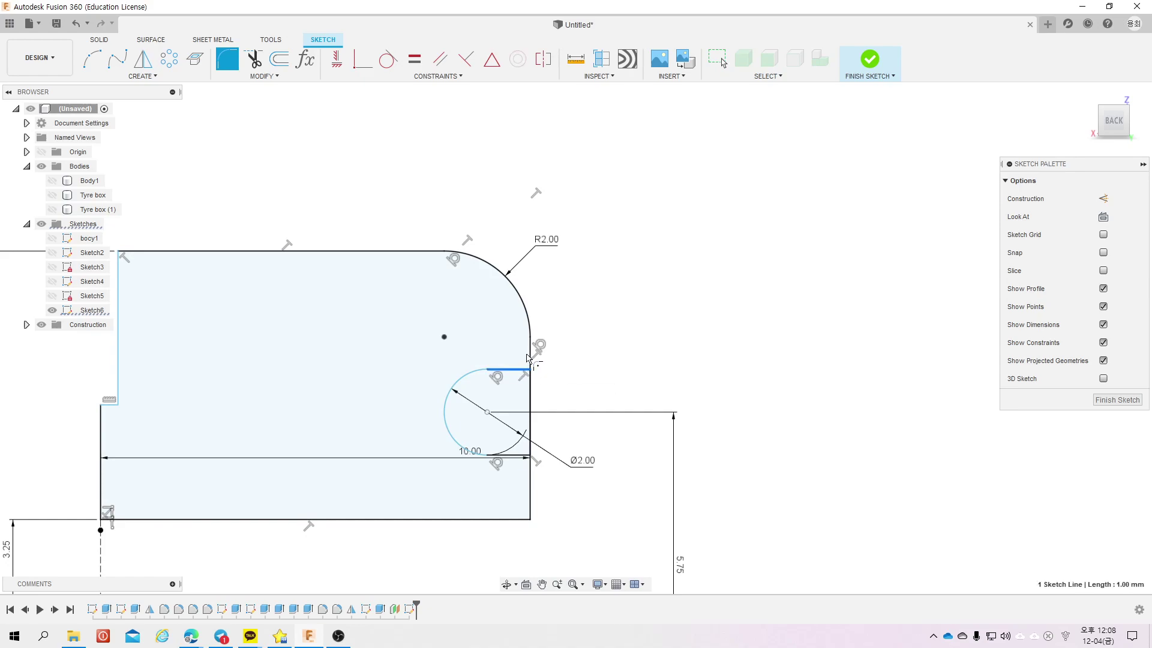
pyautogui.click(532, 390)
pyautogui.write('1')
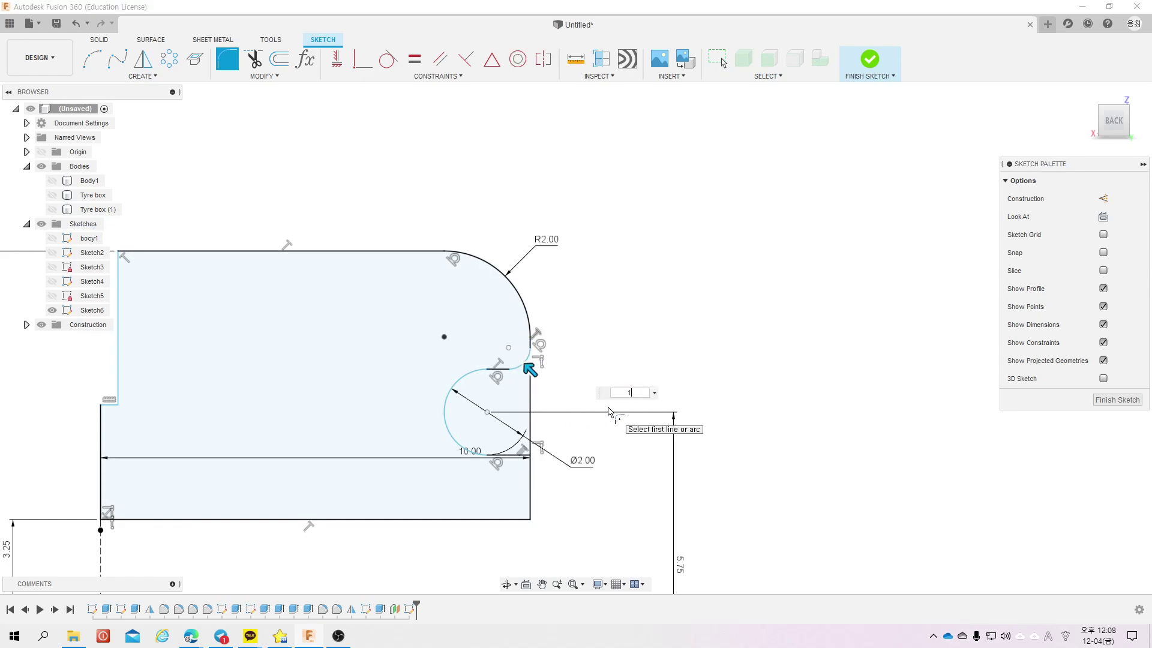
pyautogui.press('Return')
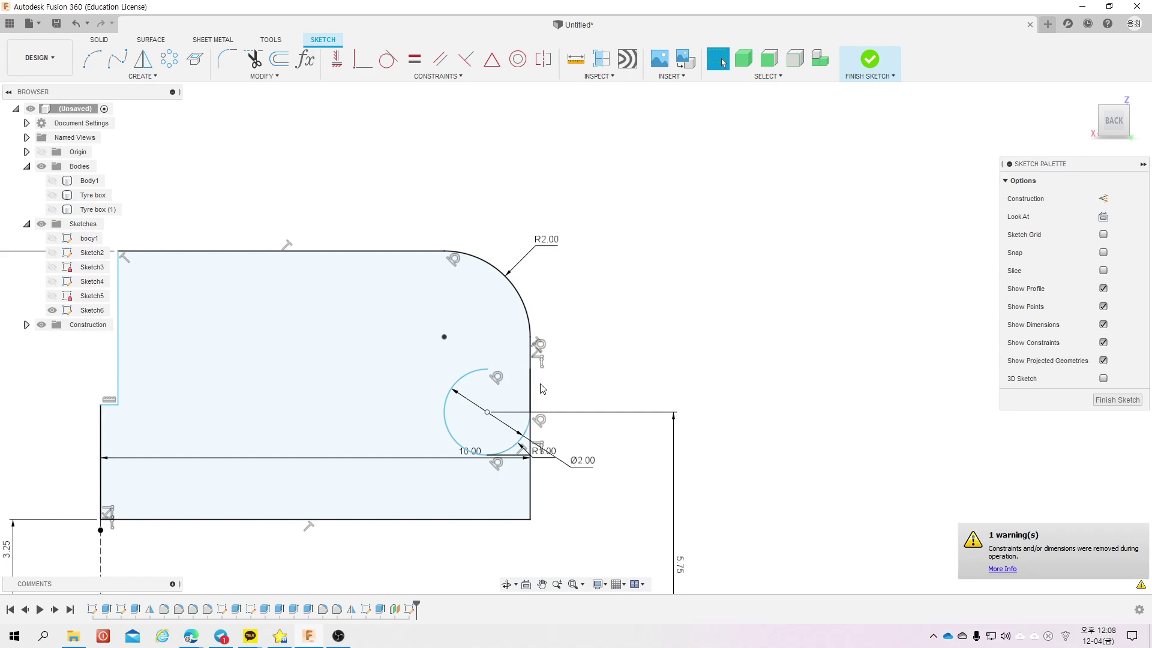
pyautogui.hotkey('ctrl', 'z')
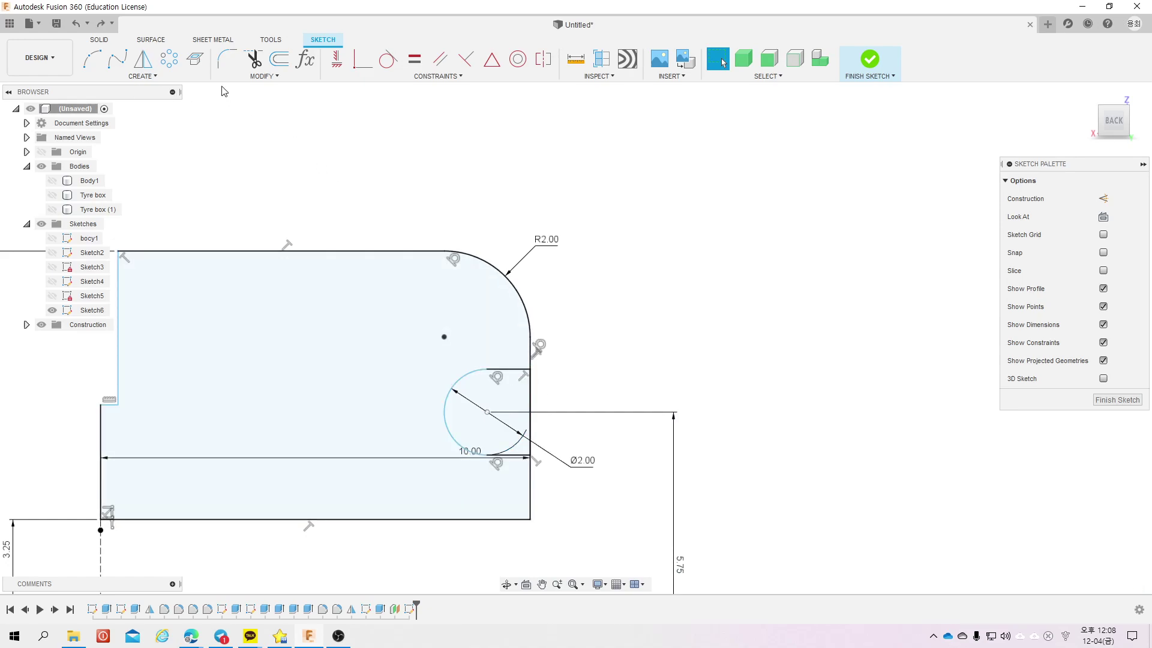
# Step: Fillet the corner above the notch at 1.00 mm; cancel a radius dimension on the notch arc
pyautogui.click(227, 59)
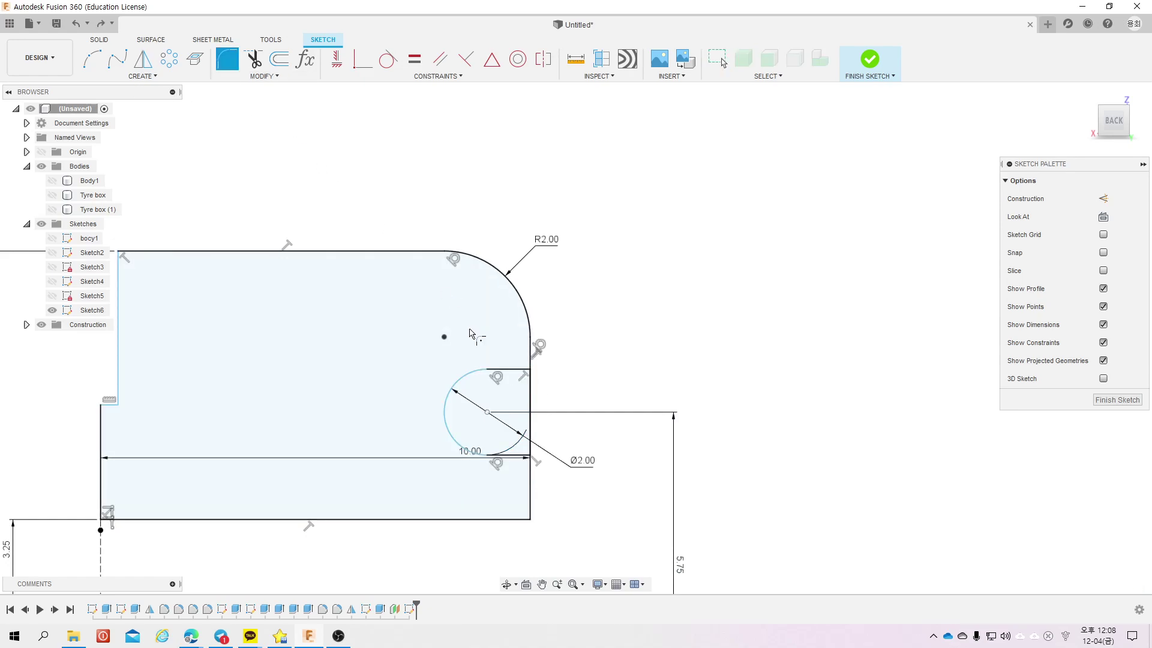
pyautogui.click(529, 315)
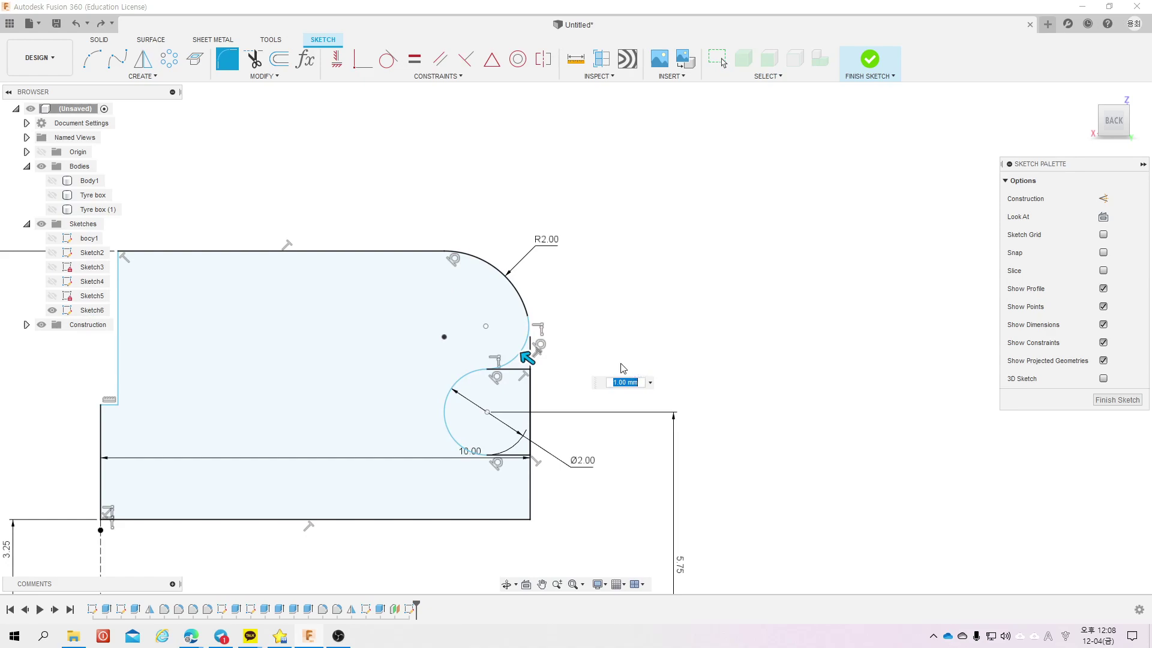
pyautogui.press('Return')
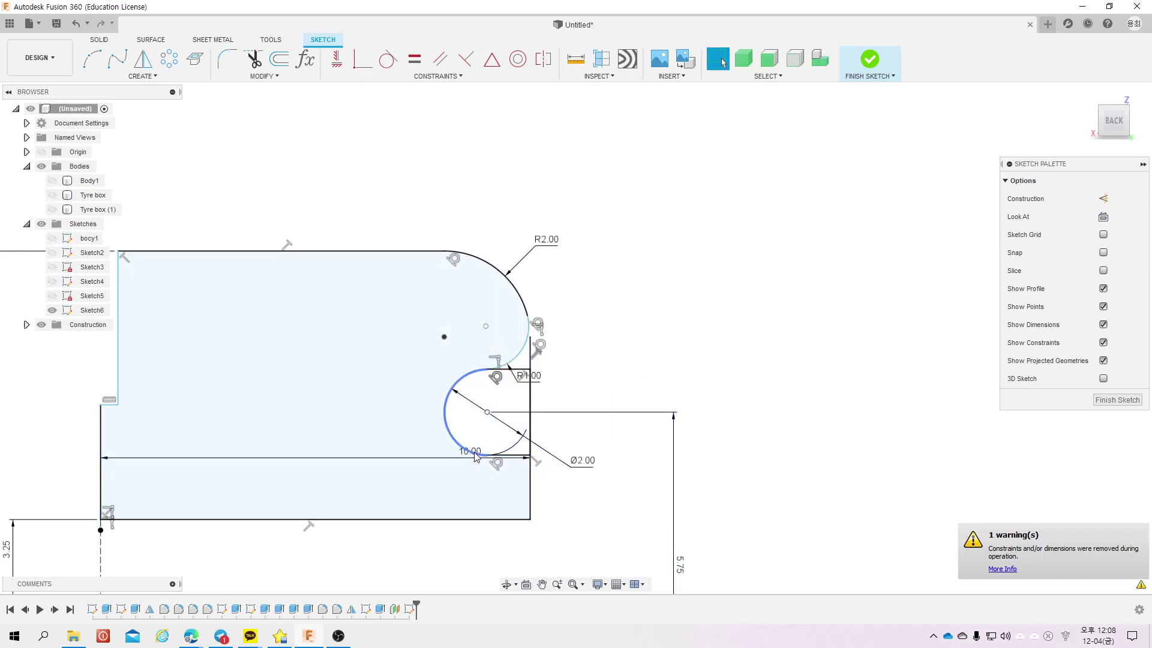
pyautogui.click(474, 452)
pyautogui.click(599, 356)
pyautogui.click(472, 454)
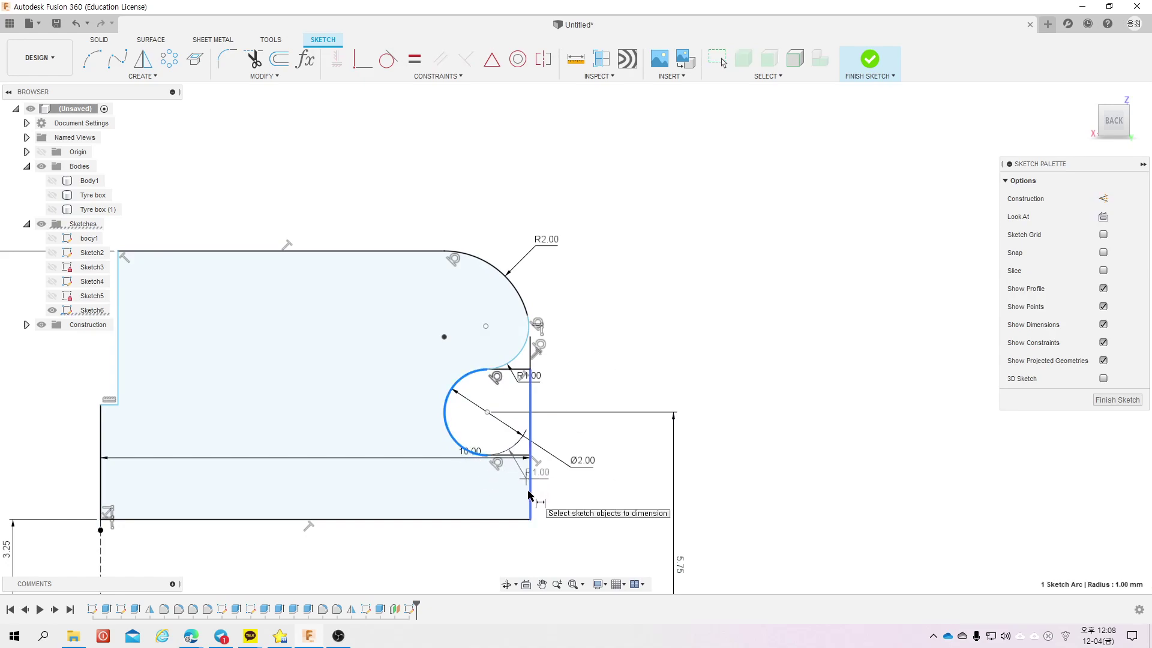
pyautogui.press('Escape')
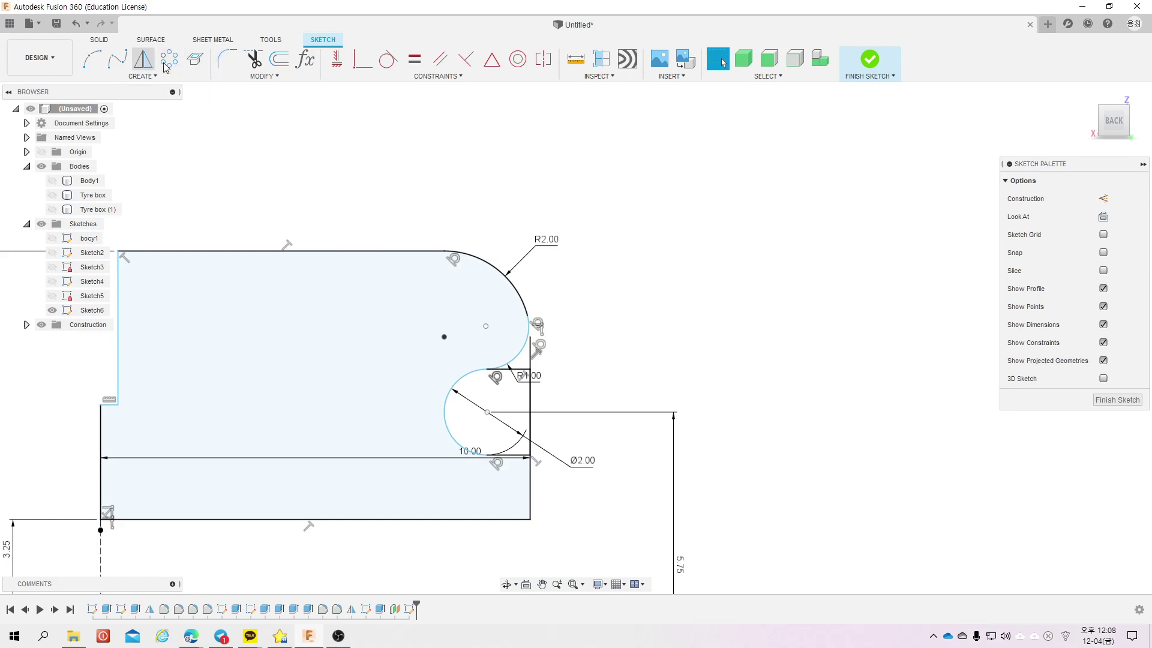
pyautogui.press('d')
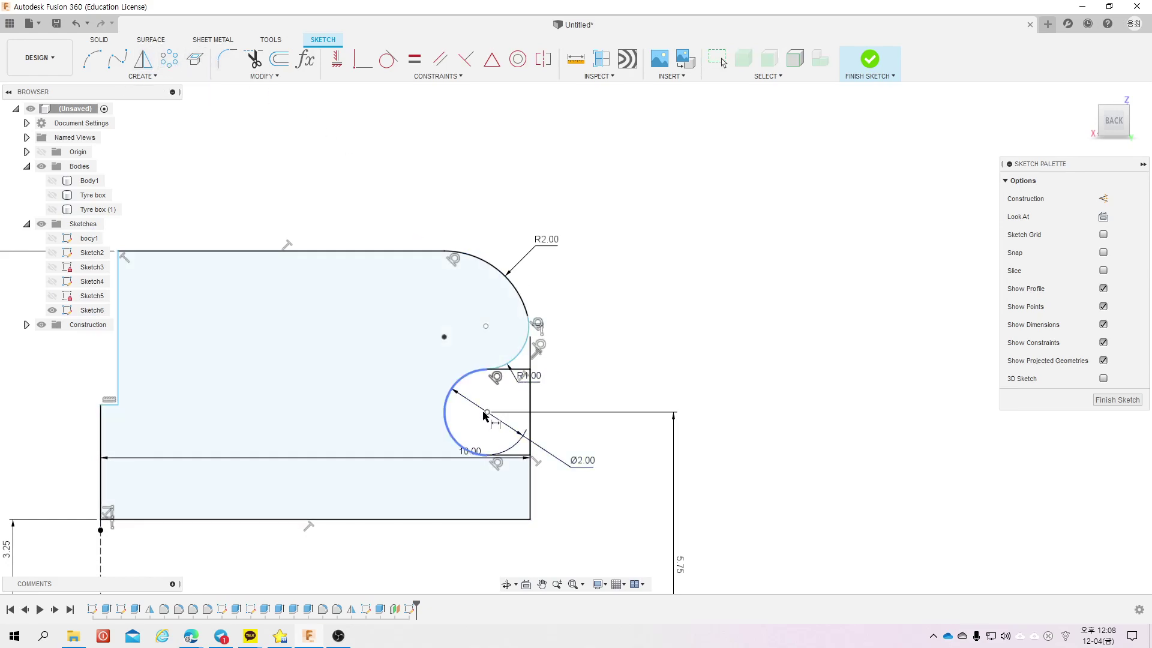
pyautogui.click(487, 413)
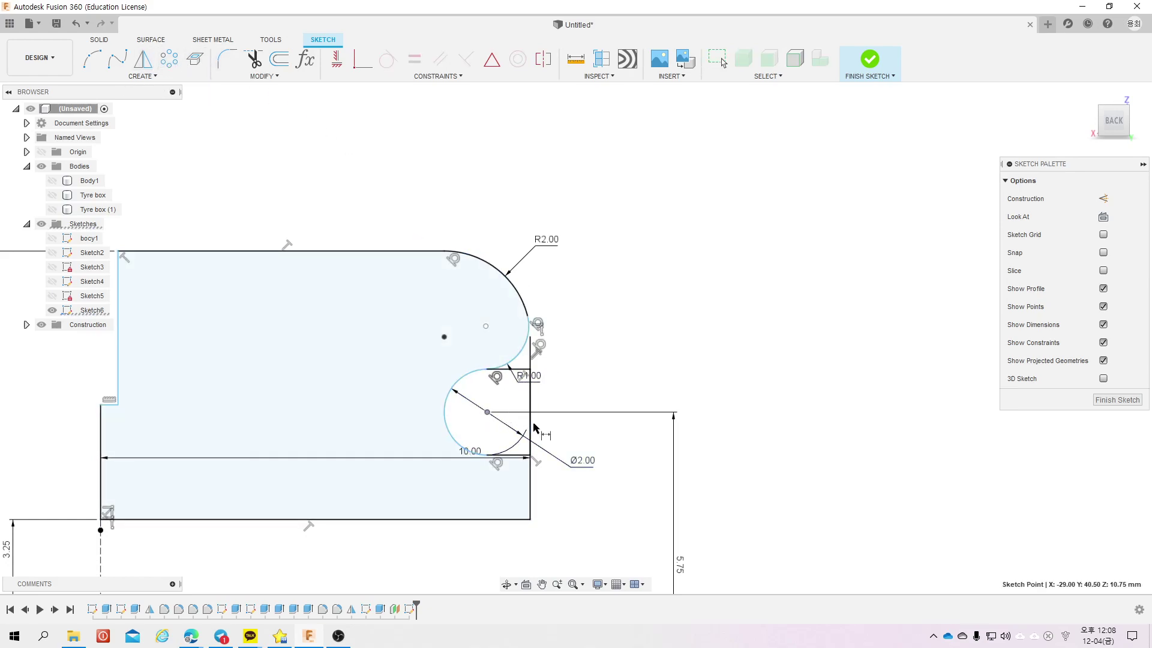
pyautogui.click(530, 504)
pyautogui.click(530, 207)
pyautogui.press('Return')
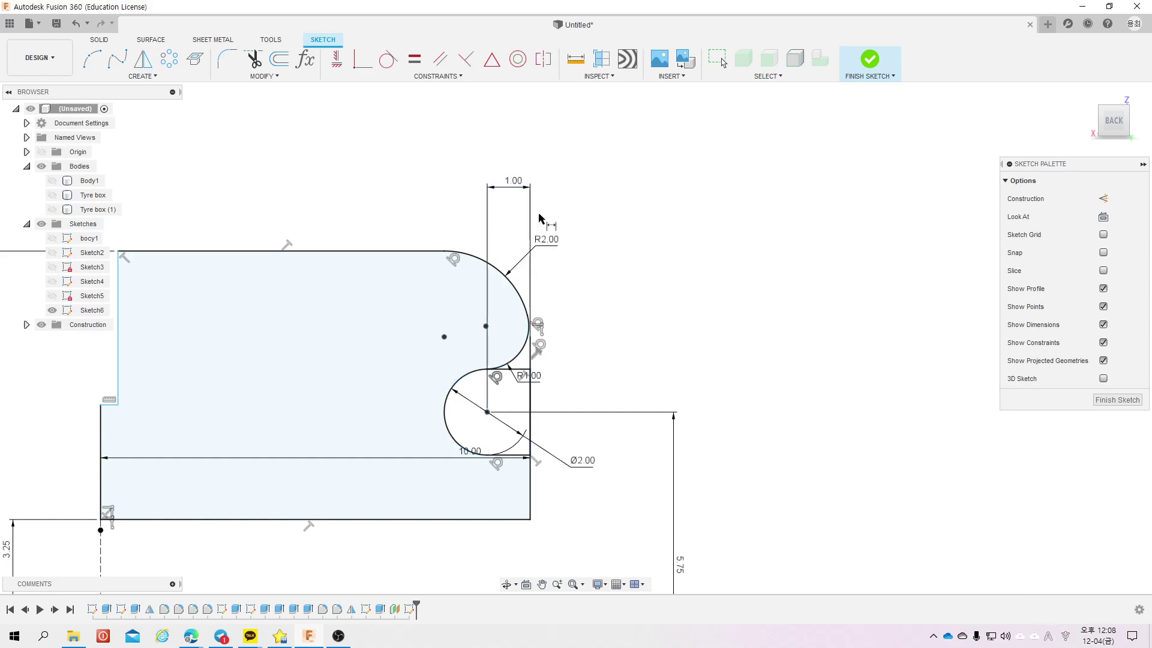
pyautogui.click(227, 58)
pyautogui.click(445, 408)
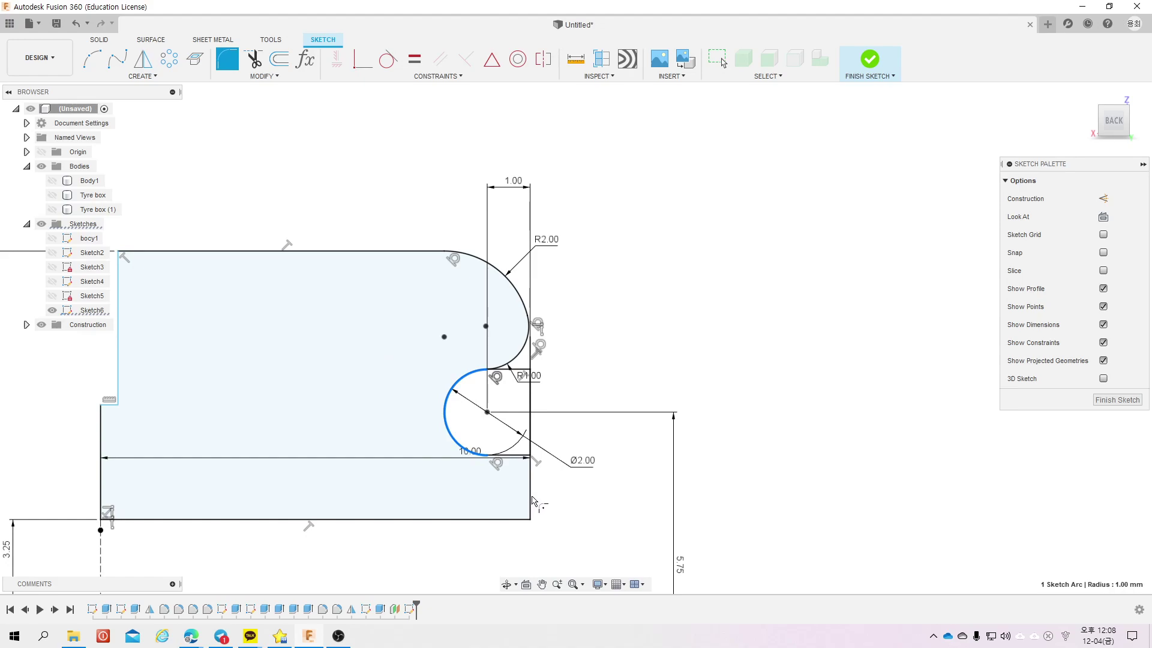
pyautogui.click(505, 461)
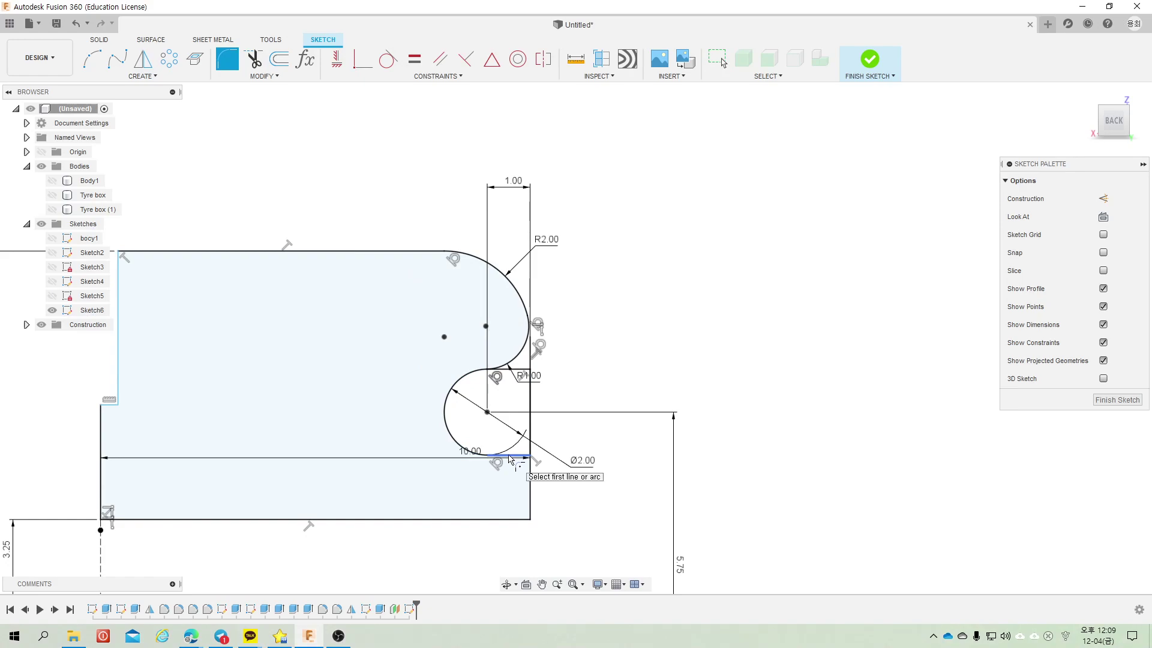
pyautogui.click(509, 459)
pyautogui.click(530, 480)
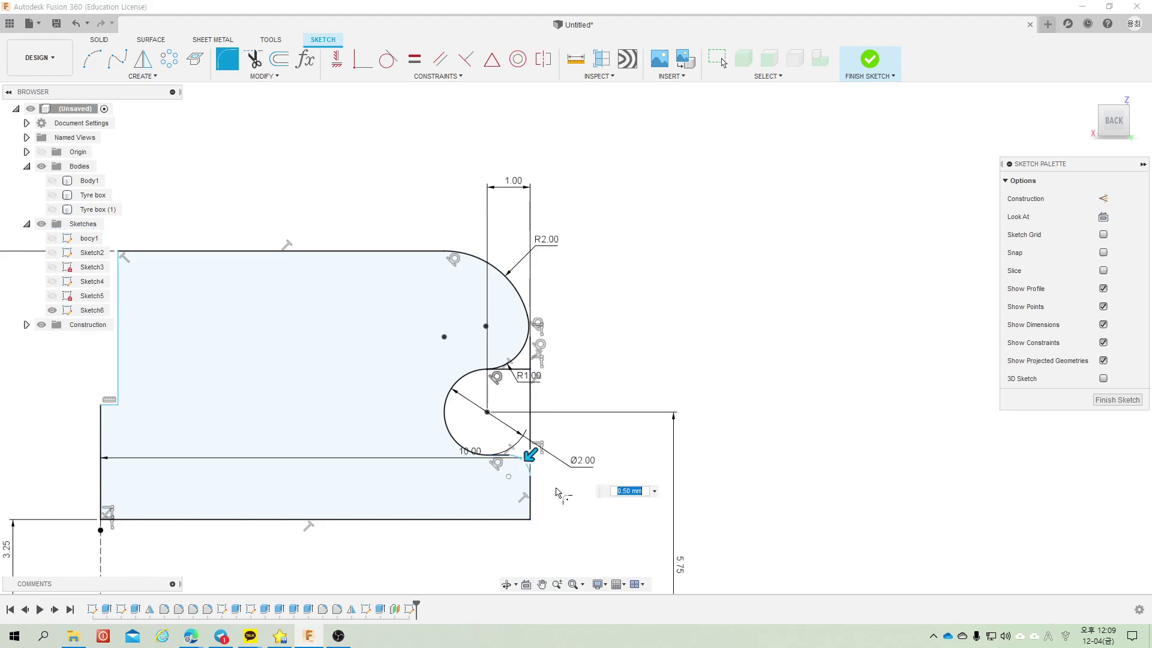
pyautogui.press('Return')
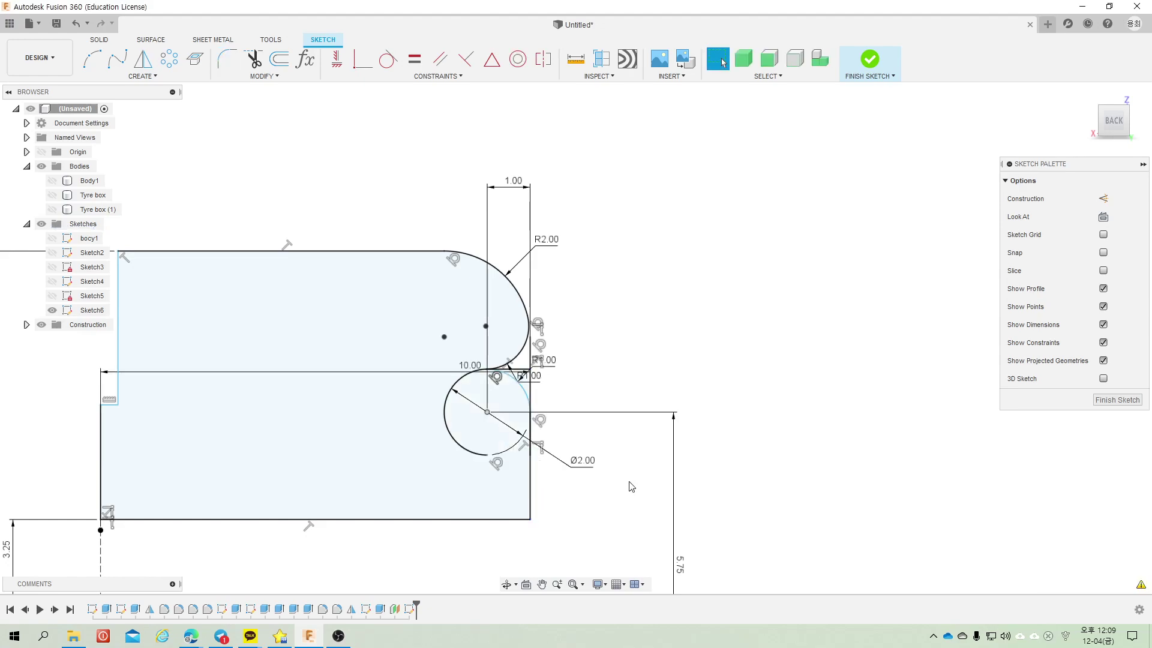
pyautogui.hotkey('ctrl', 'z')
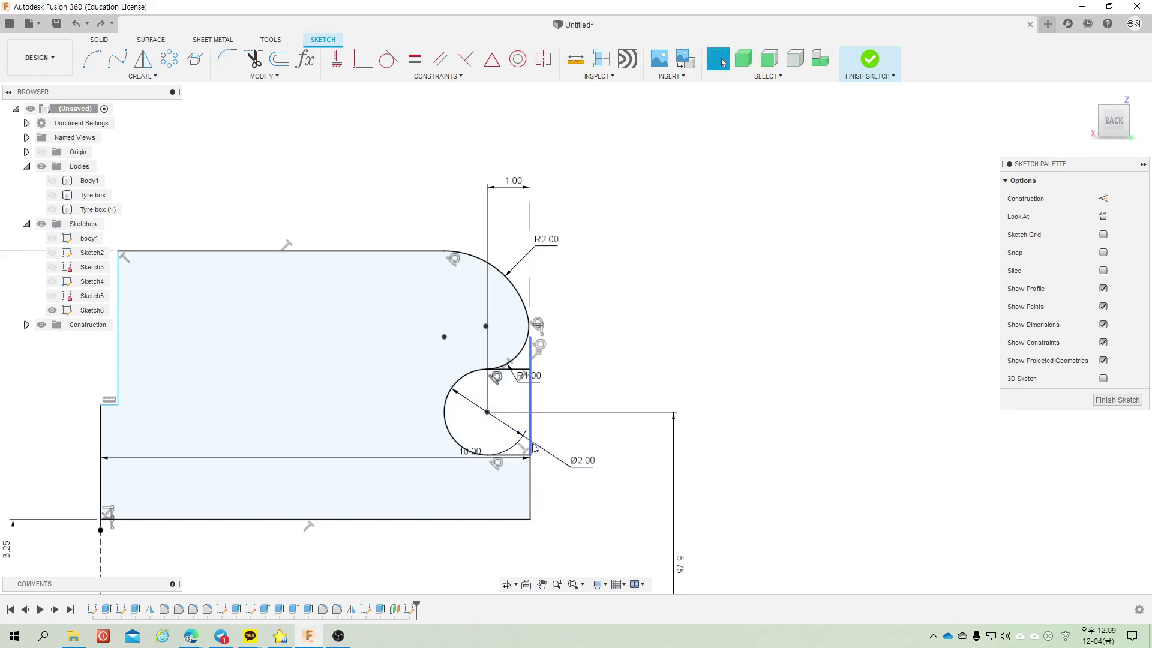
# Step: Delete the short segment below the circle and draw a 3-point arc to the right edge
pyautogui.scroll(2, 517, 456)
pyautogui.scroll(1, 518, 462)
pyautogui.click(516, 462)
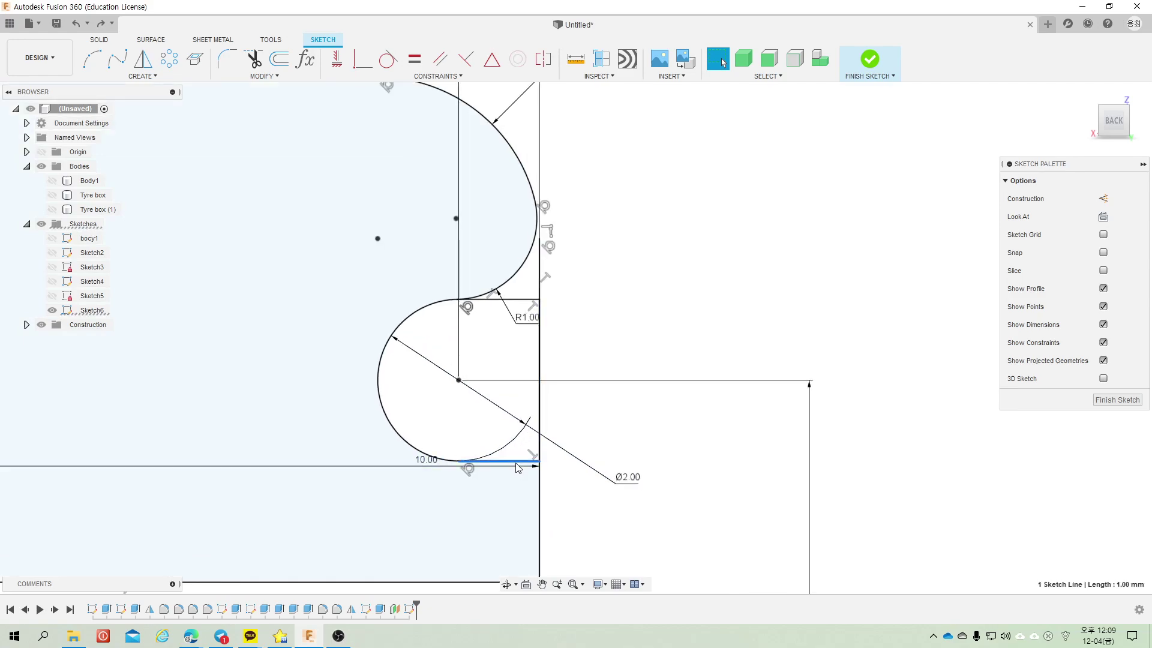
pyautogui.press('Delete')
pyautogui.scroll(-1, 447, 376)
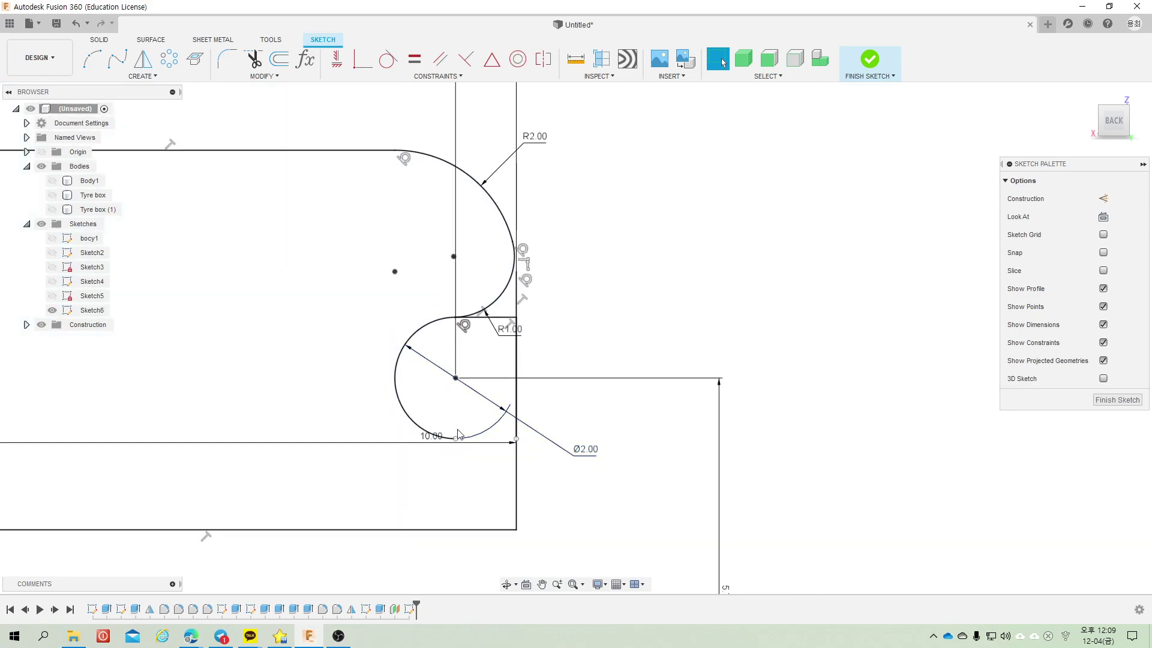
pyautogui.click(94, 61)
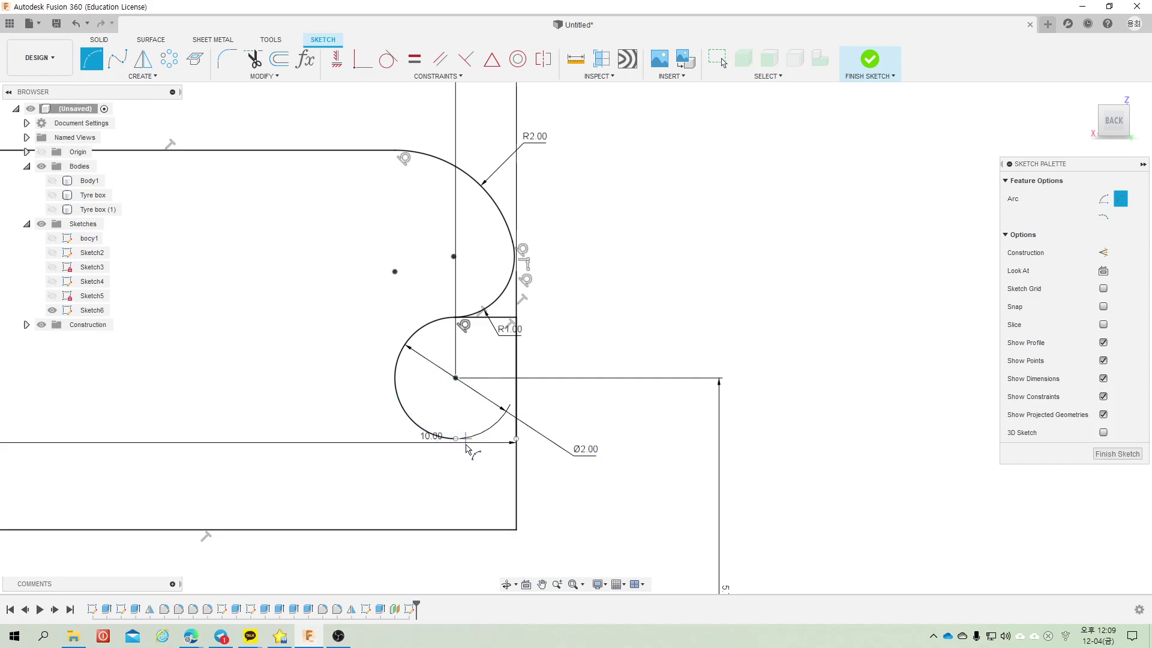
pyautogui.click(507, 480)
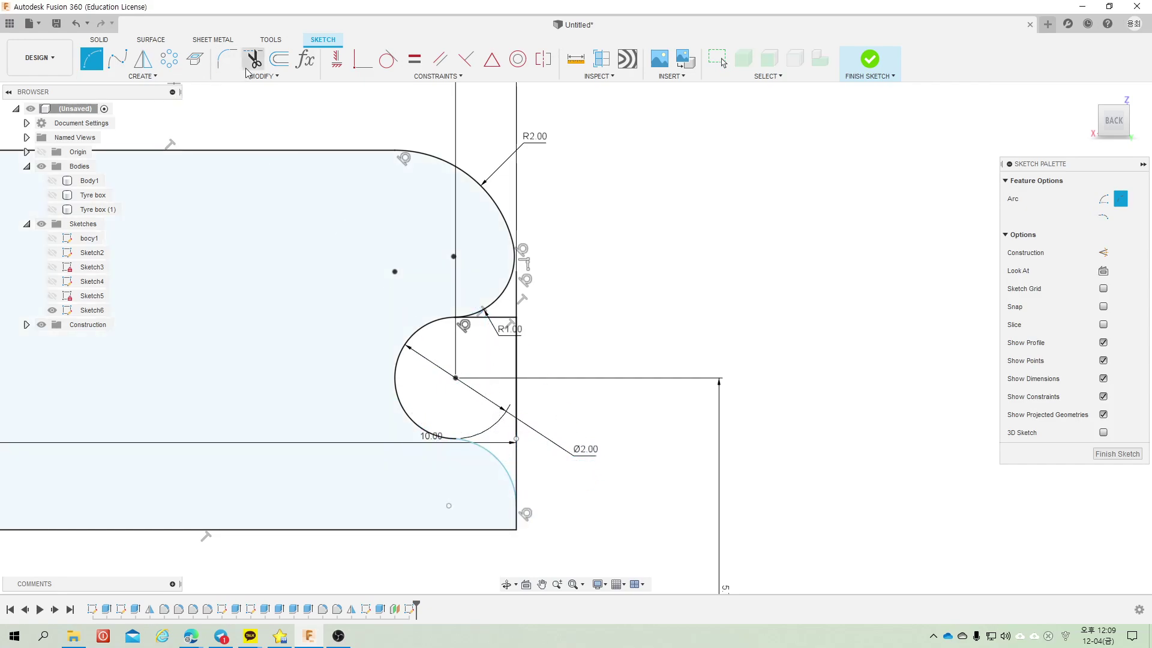
# Step: Make the new lower arc tangent to the notch circle
pyautogui.click(388, 59)
pyautogui.click(446, 441)
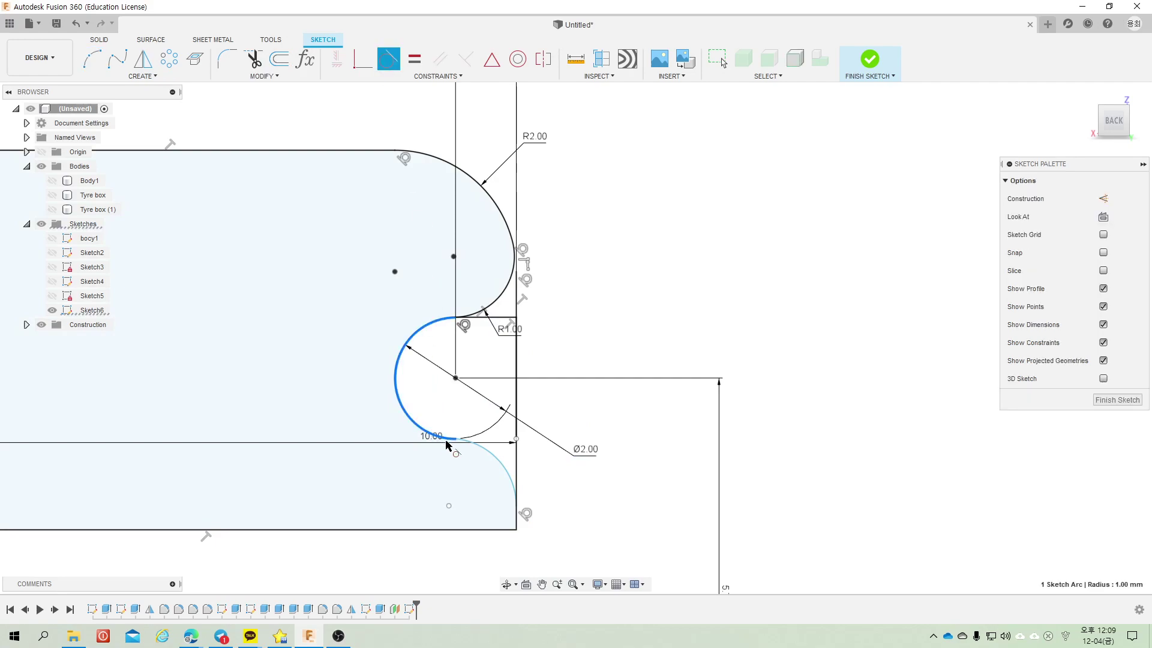
pyautogui.click(486, 457)
pyautogui.press('Escape')
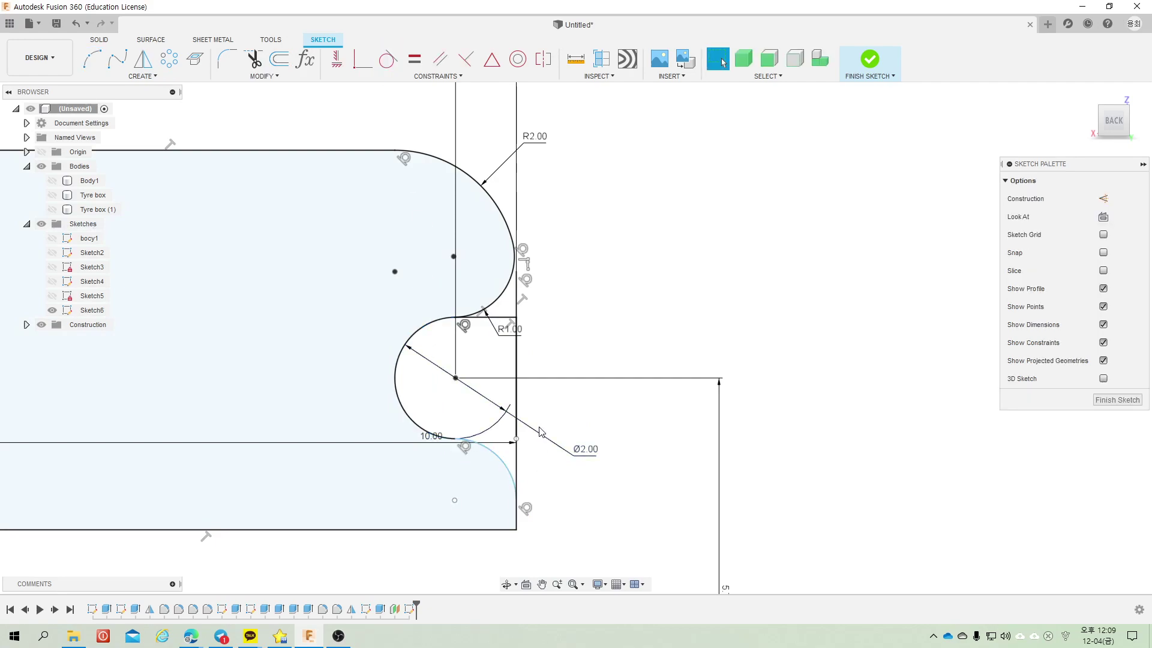
# Step: Dimension the lower arc's radius to 1.00 mm
pyautogui.click(509, 467)
pyautogui.press('d')
pyautogui.click(542, 455)
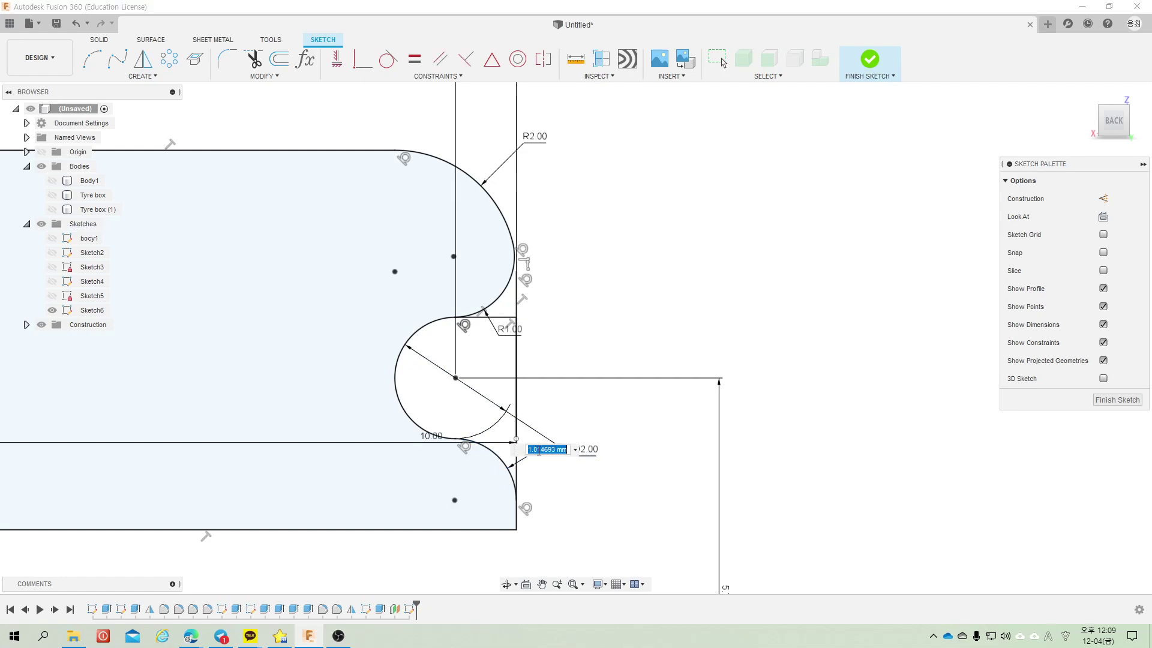
pyautogui.write('1')
pyautogui.press('Return')
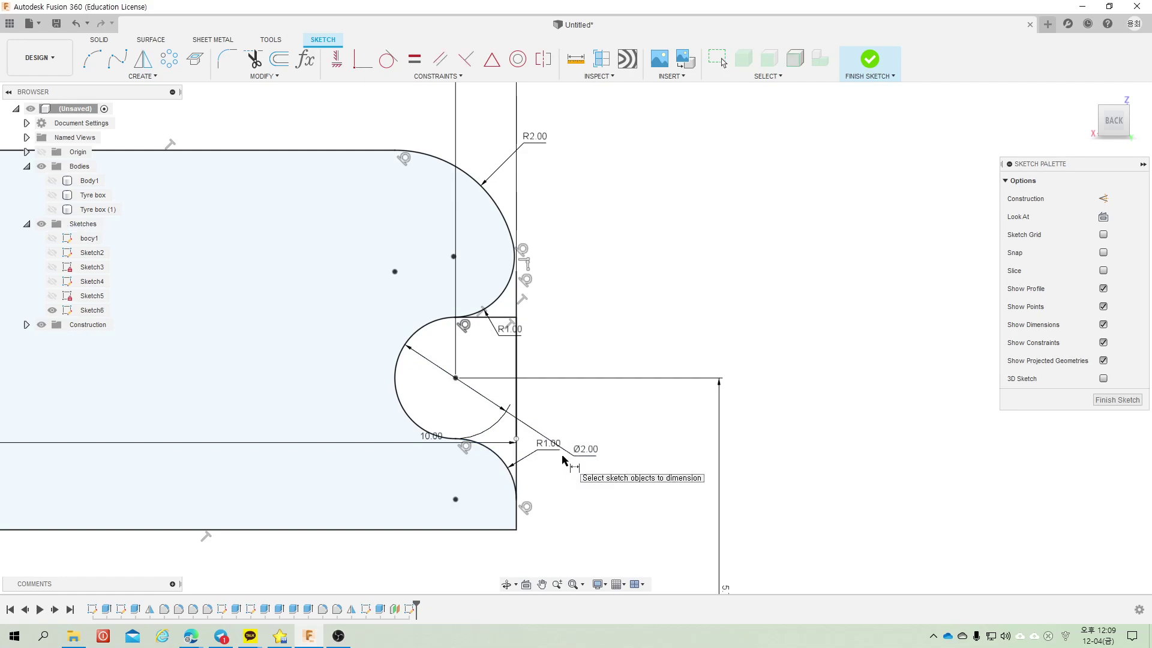
pyautogui.press('Escape')
pyautogui.click(519, 393)
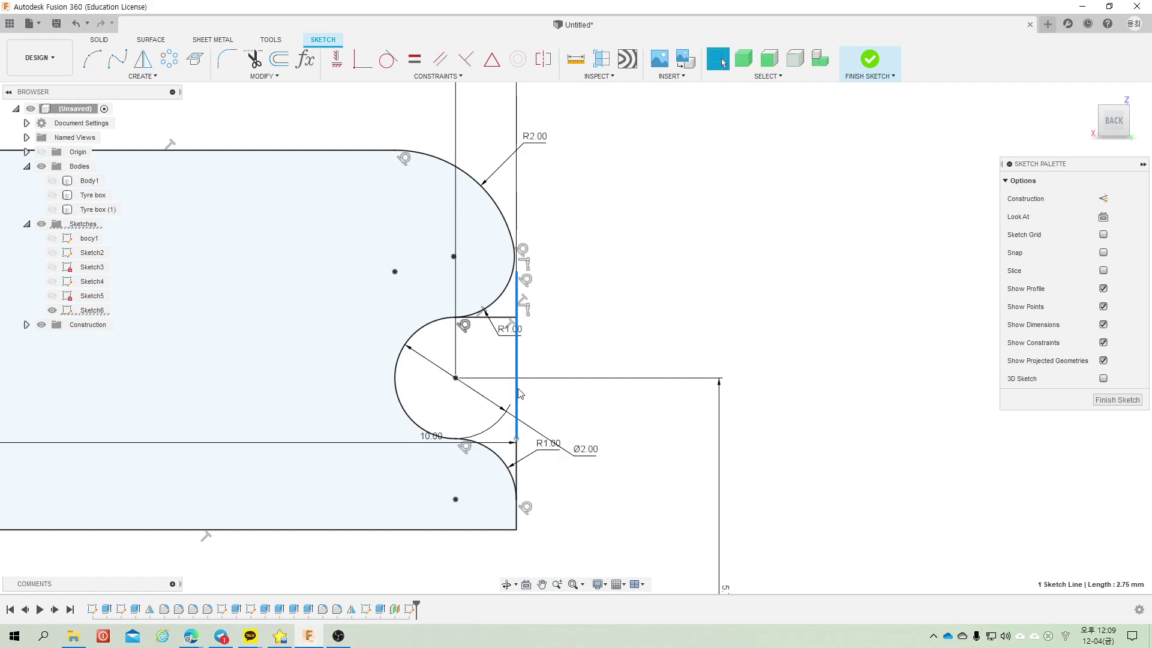
pyautogui.press('Escape')
pyautogui.scroll(-3, 536, 427)
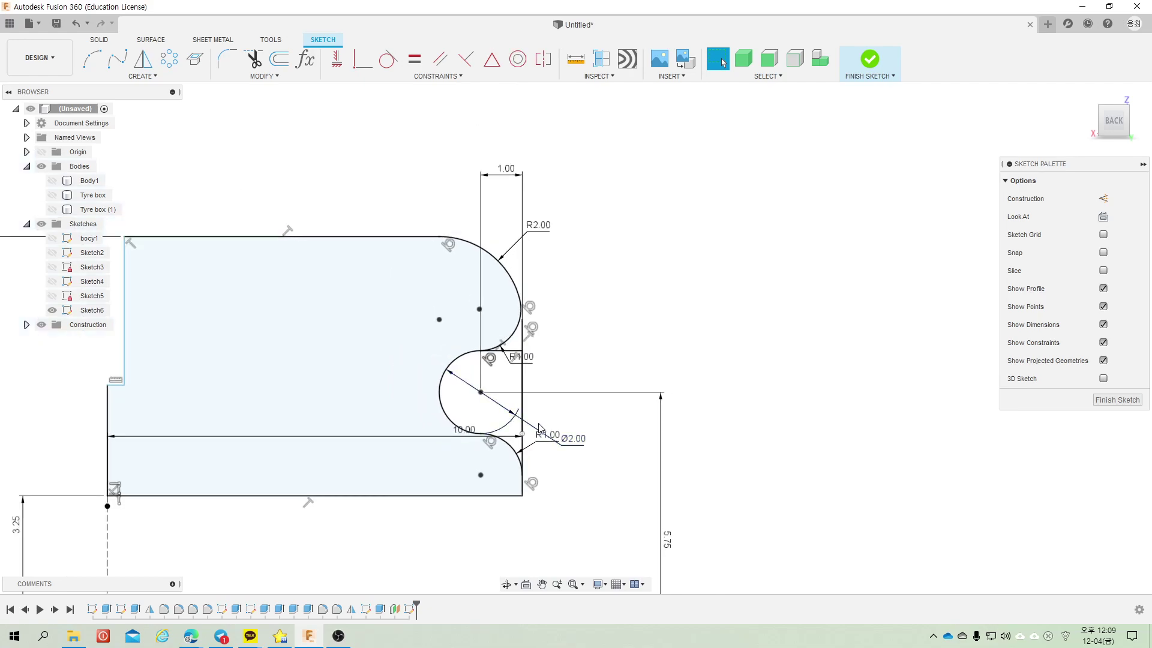
pyautogui.scroll(2, 209, 415)
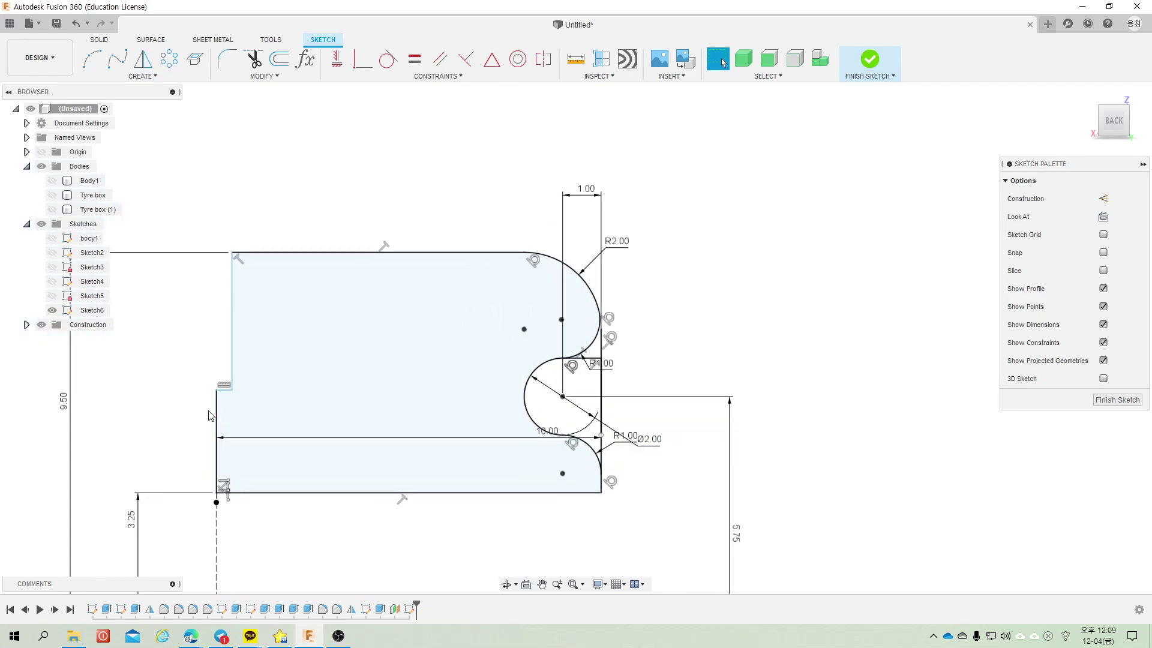
# Step: Dimension the short upper-left step edge to a length of 1.00
pyautogui.scroll(2, 217, 415)
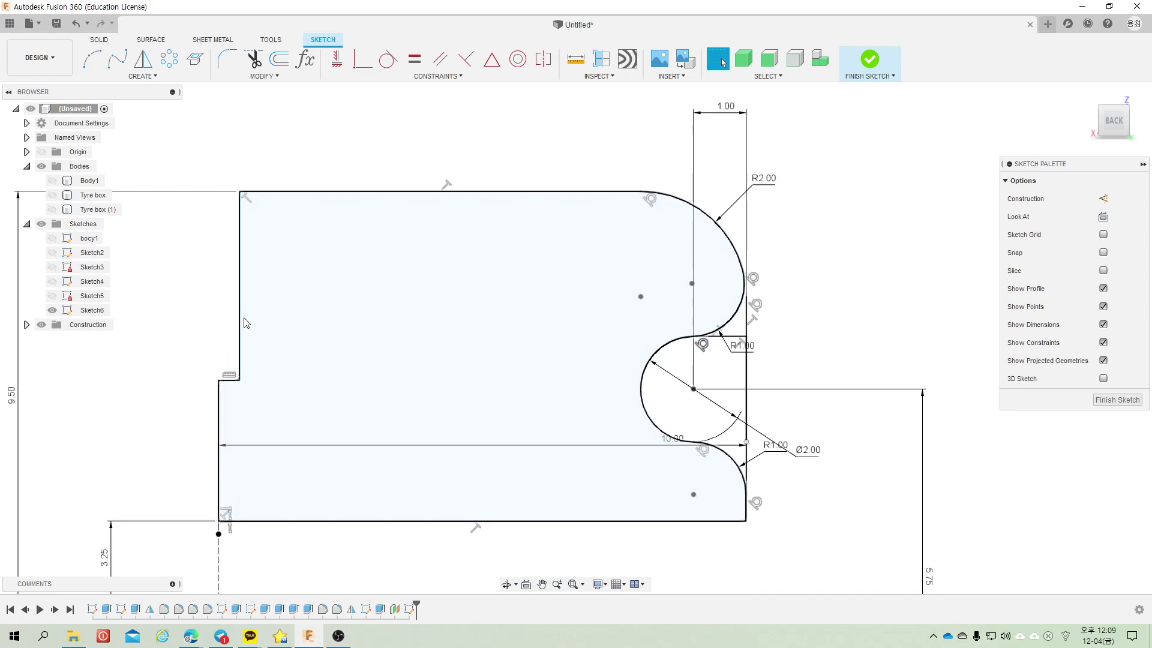
pyautogui.press('d')
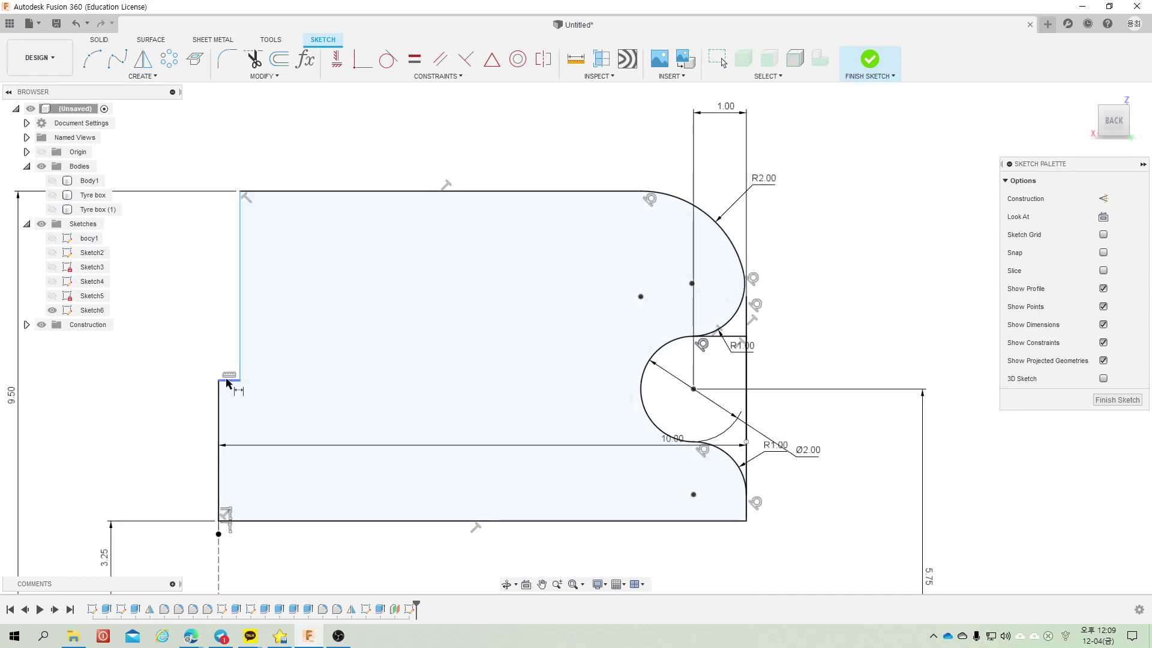
pyautogui.click(228, 380)
pyautogui.click(234, 171)
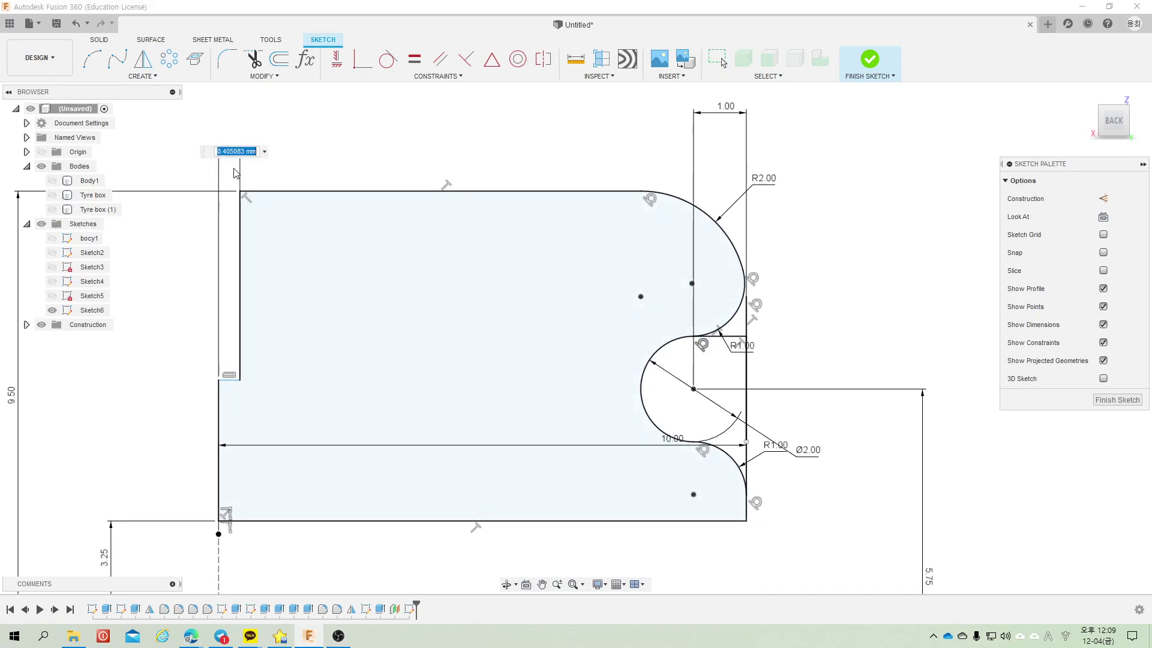
pyautogui.write('1')
pyautogui.press('Return')
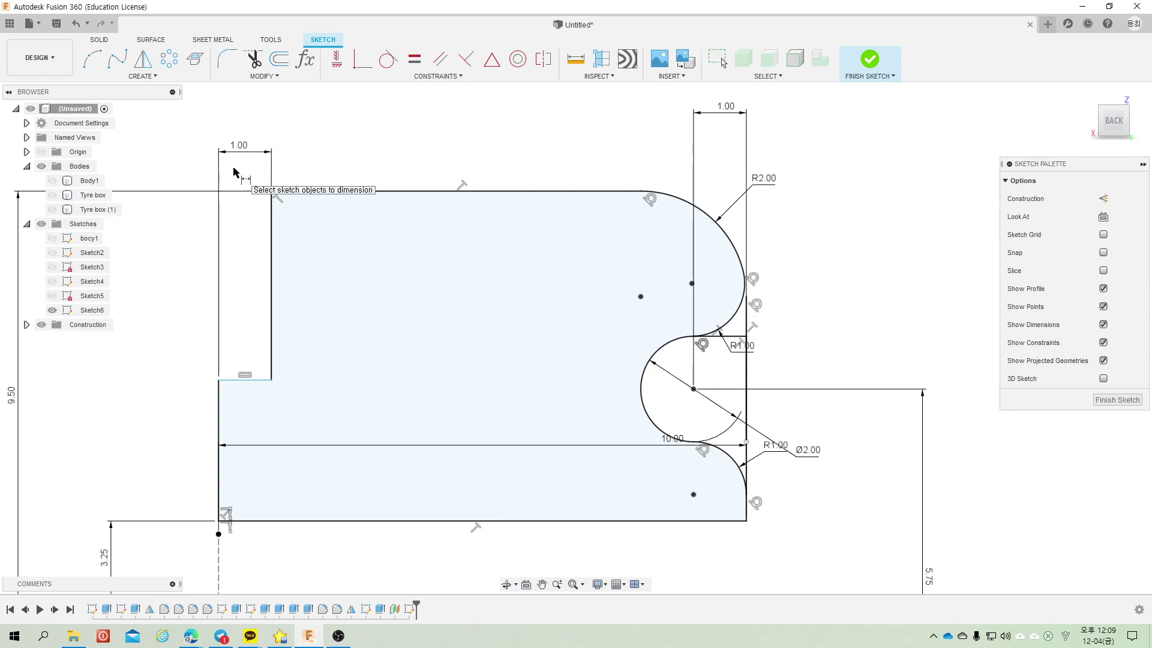
# Step: Draw a 3-point arc from the step's inner corner down to the left edge
pyautogui.click(99, 60)
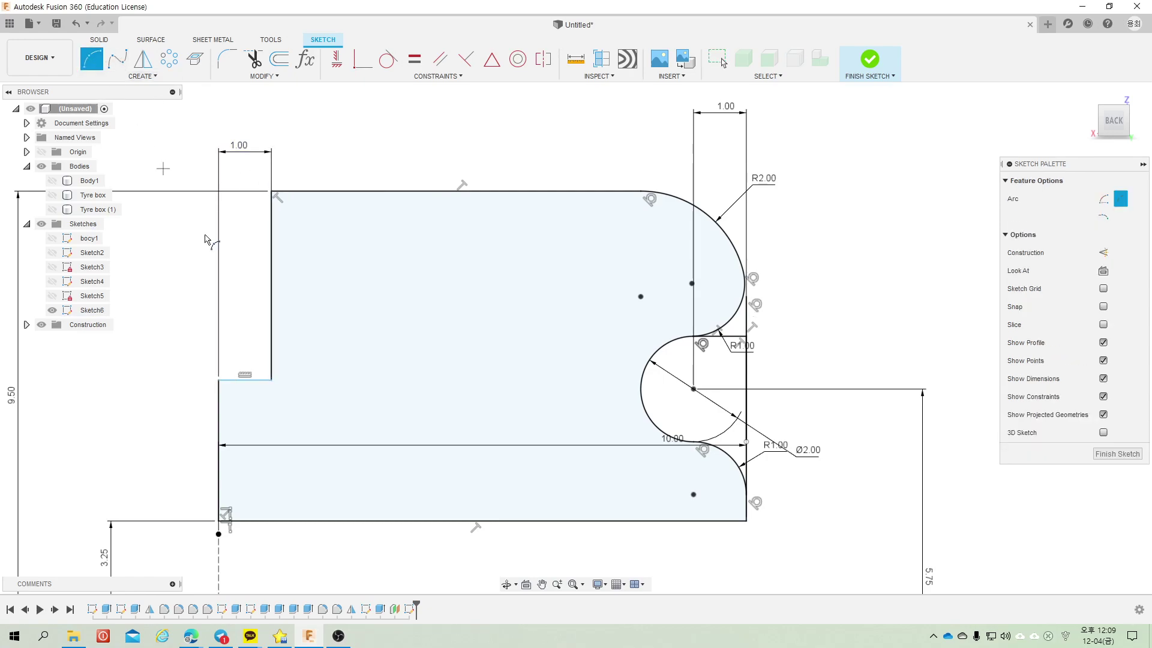
pyautogui.click(271, 380)
pyautogui.click(219, 426)
pyautogui.click(233, 396)
pyautogui.press('Escape')
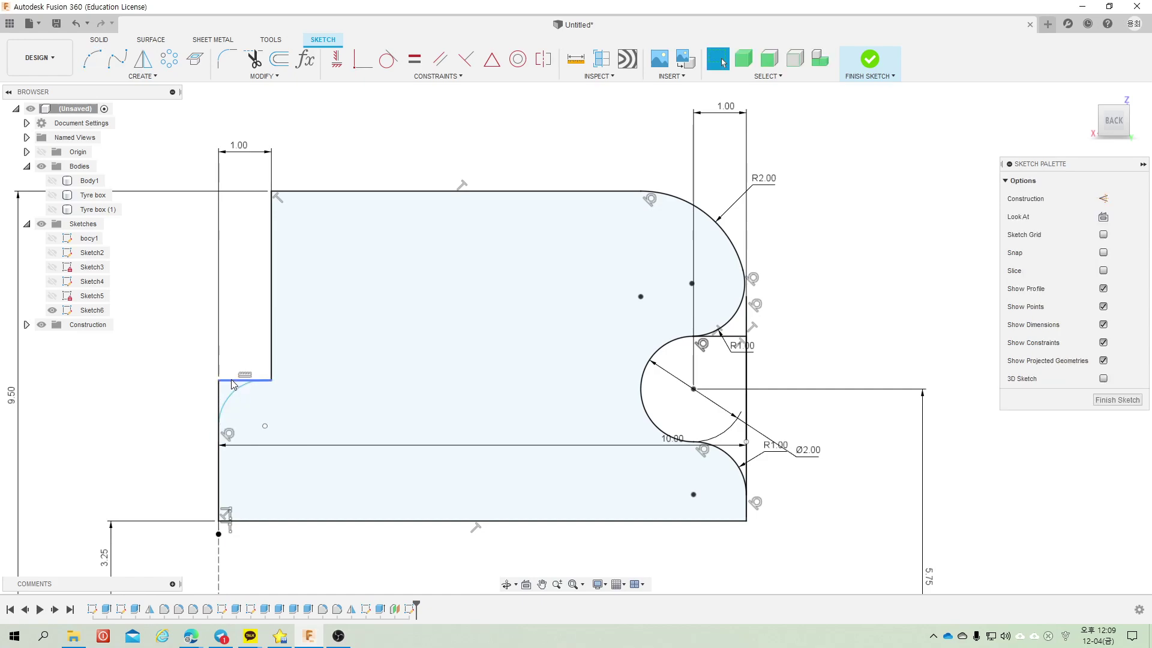
# Step: Make the corner arc tangent to the short top step line
pyautogui.click(237, 380)
pyautogui.moveTo(306, 386); pyautogui.dragTo(219, 384)
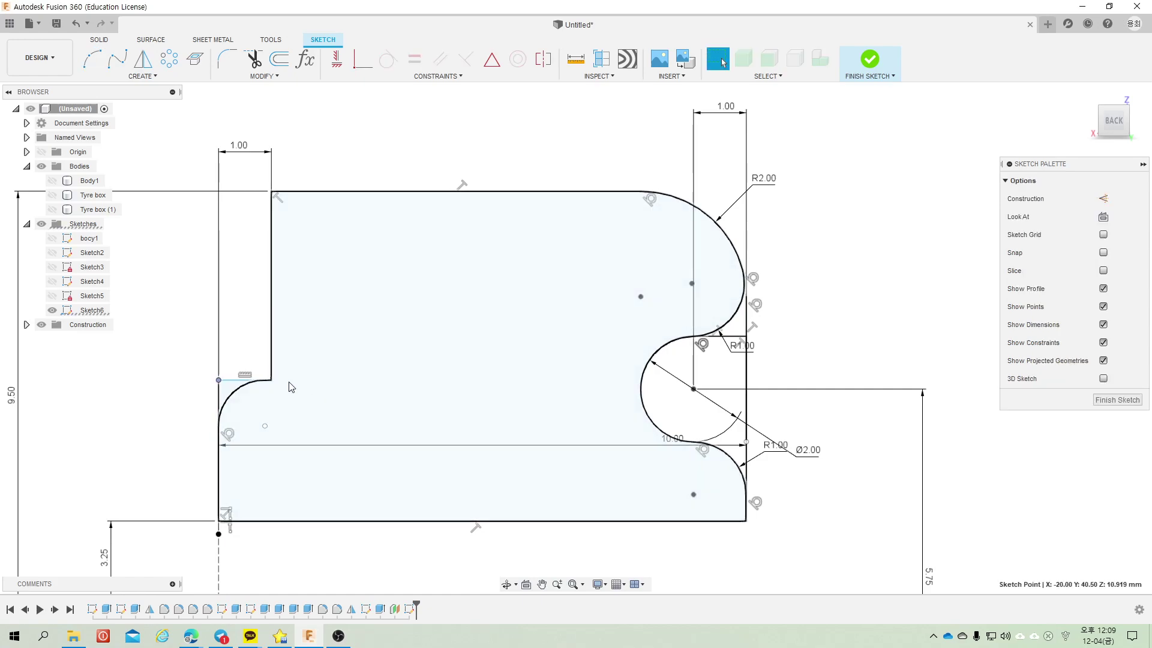
pyautogui.click(242, 384)
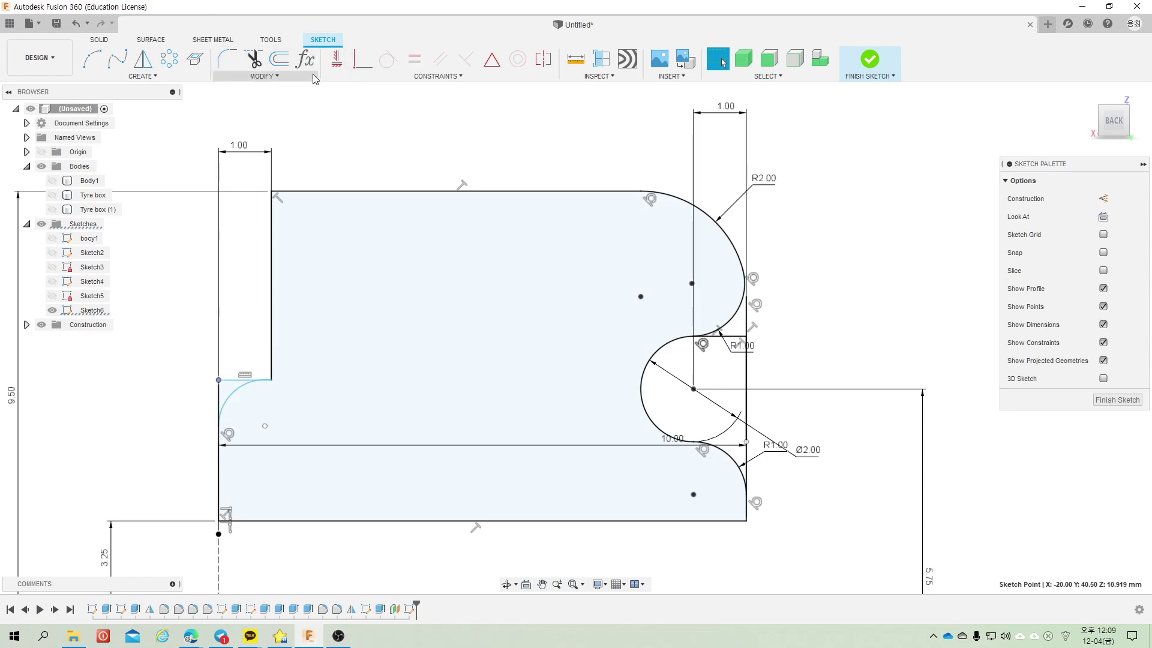
pyautogui.click(388, 58)
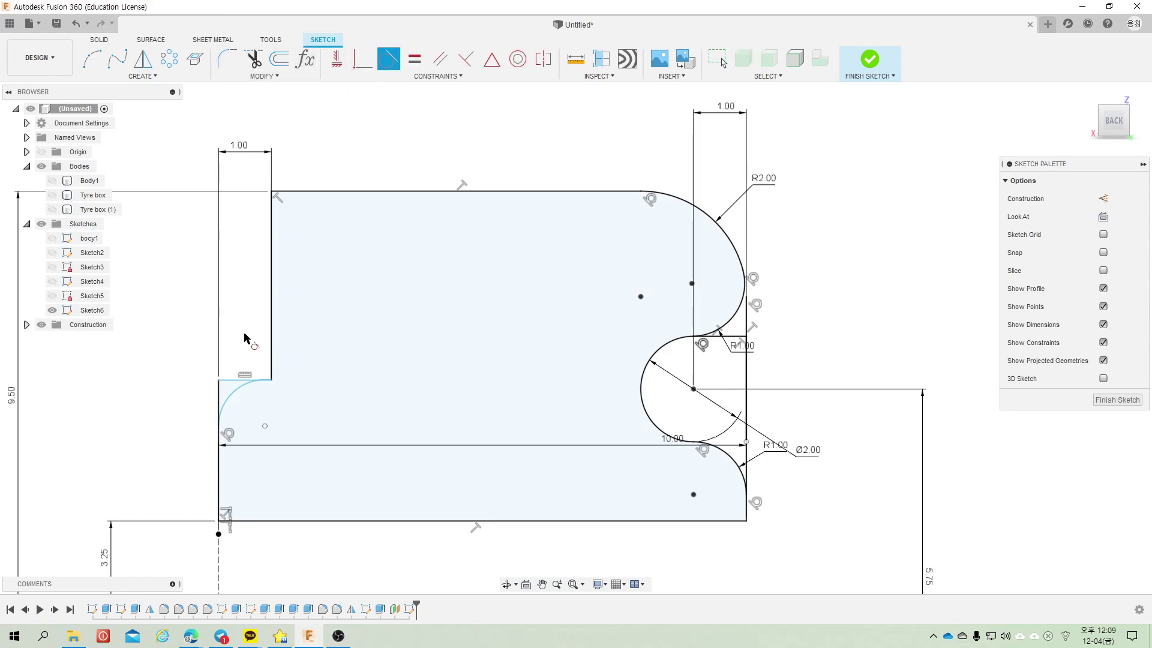
pyautogui.click(236, 384)
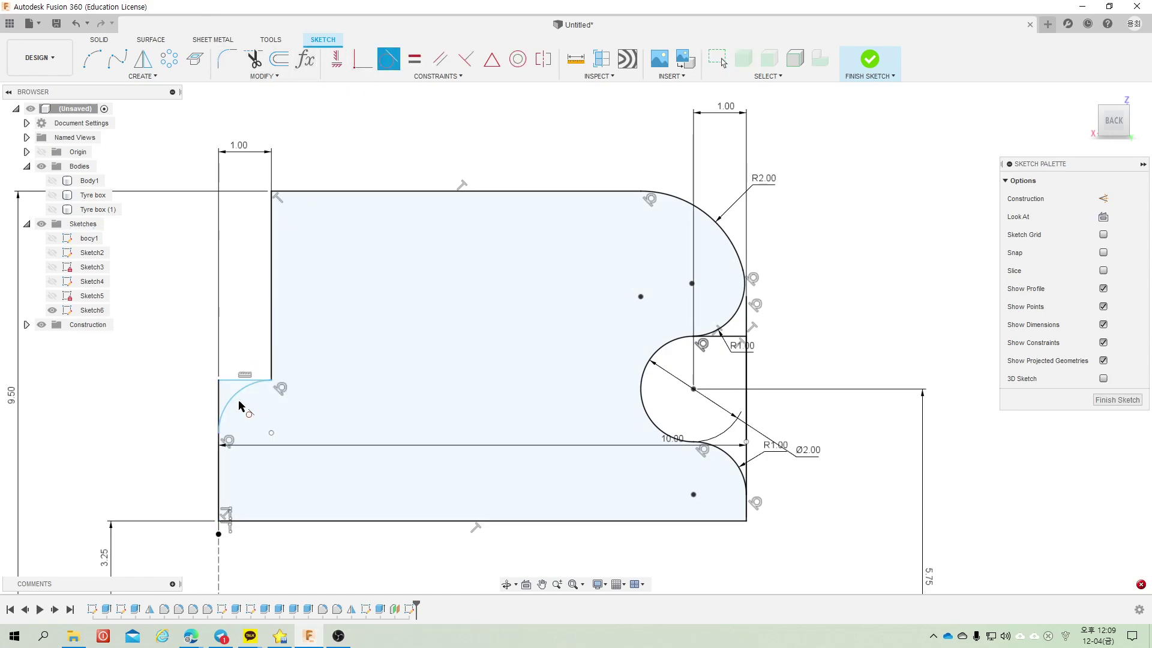
pyautogui.press('Escape')
# Step: Add a driven radius dimension to the corner arc
pyautogui.press('d')
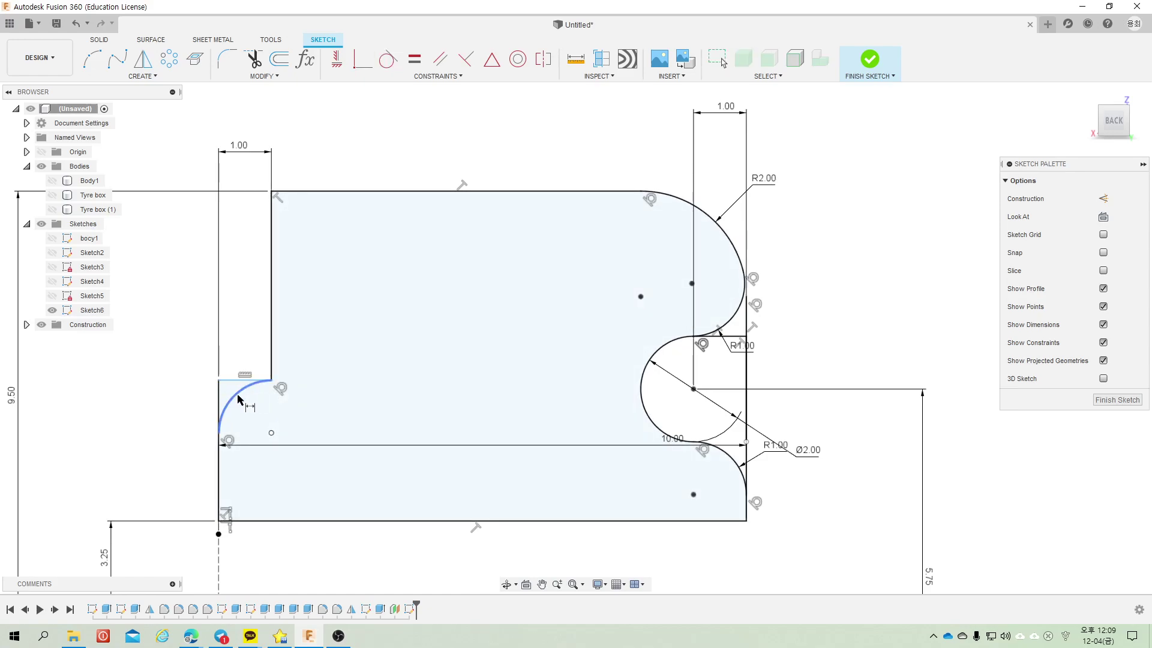
pyautogui.click(235, 396)
pyautogui.click(186, 360)
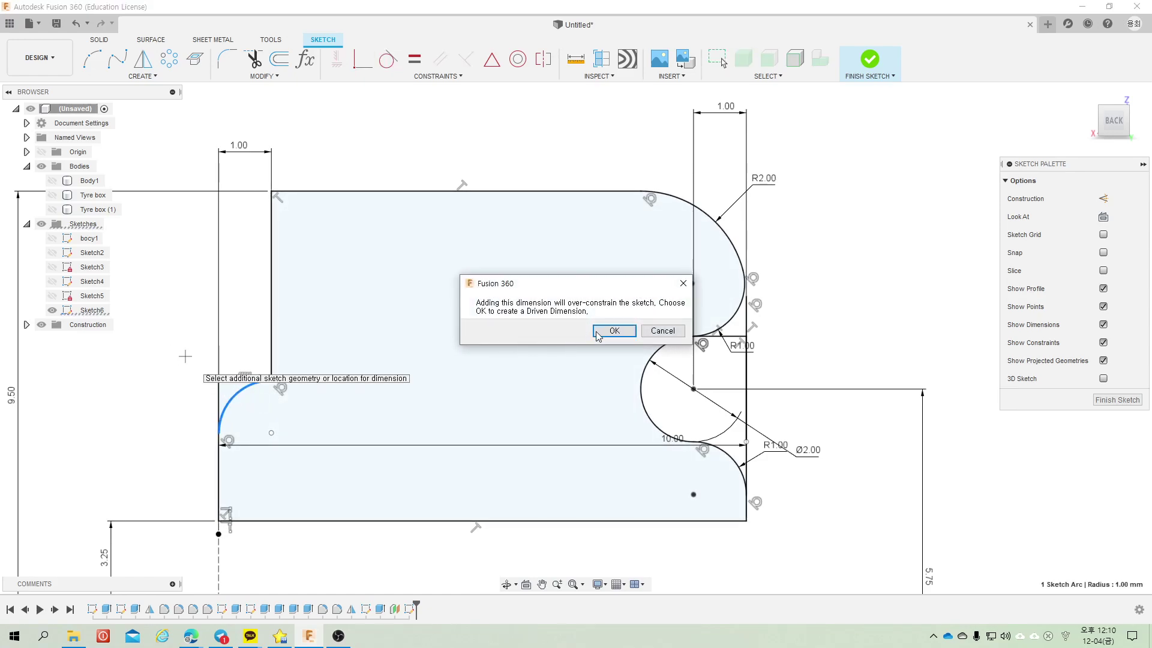
pyautogui.click(614, 330)
pyautogui.scroll(-1, 246, 369)
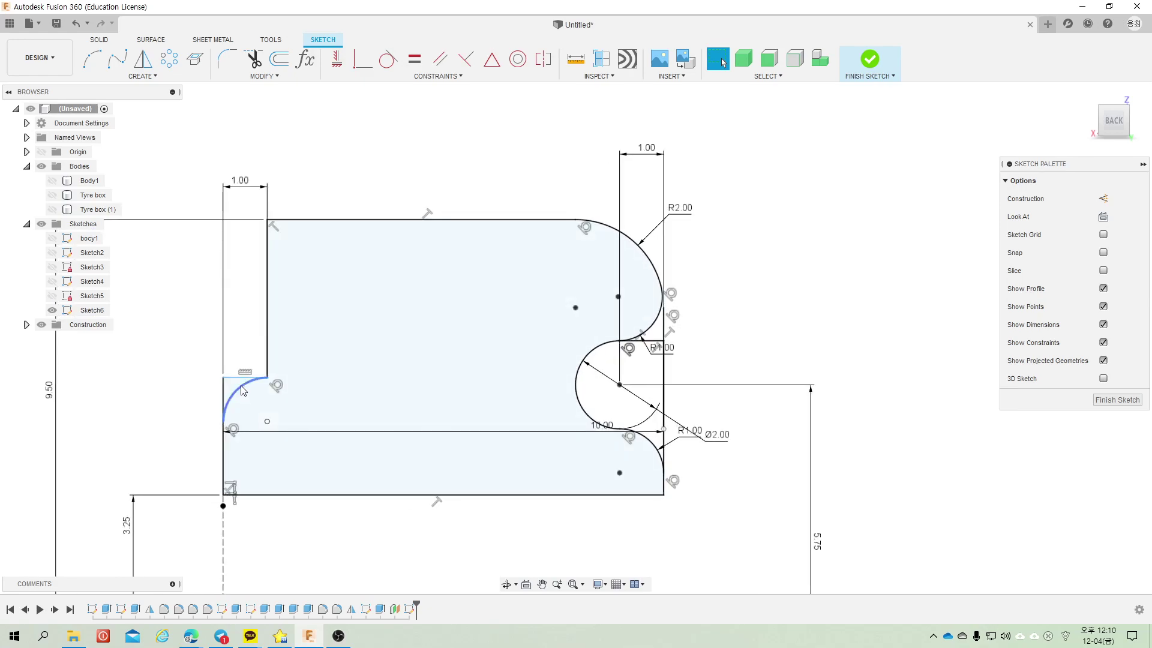
pyautogui.scroll(-1, 243, 391)
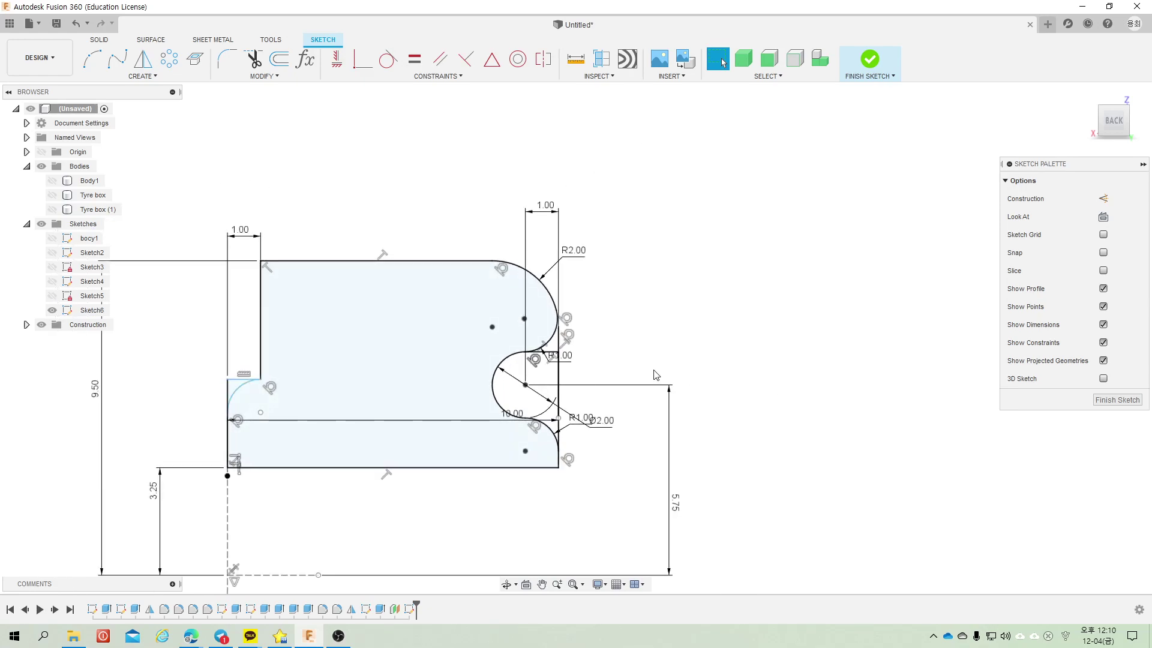
# Step: Fillet the top-left corner at 2 mm and finish the profile sketch
pyautogui.press('f')
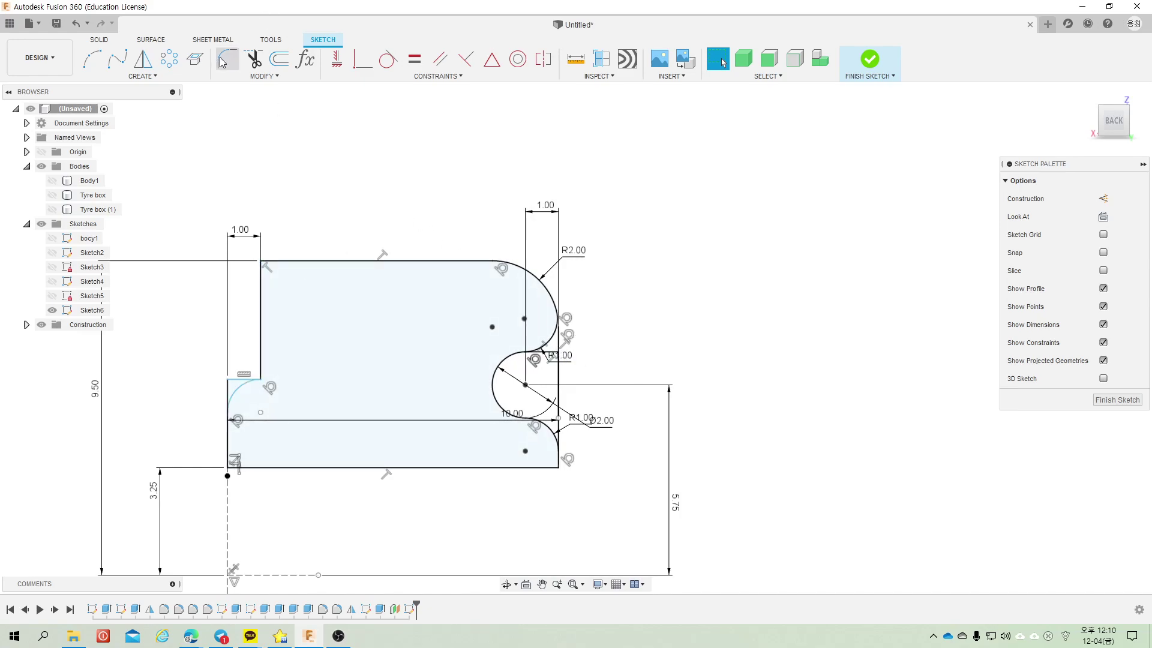
pyautogui.click(261, 262)
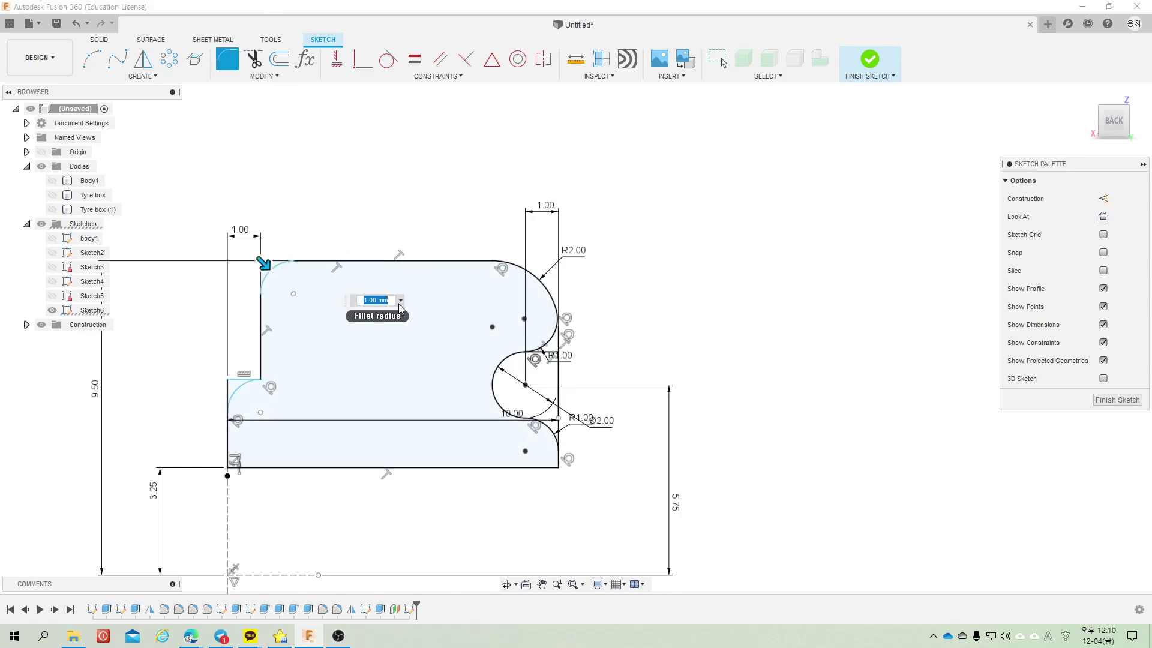
pyautogui.write('2')
pyautogui.press('Return')
pyautogui.scroll(-1, 418, 329)
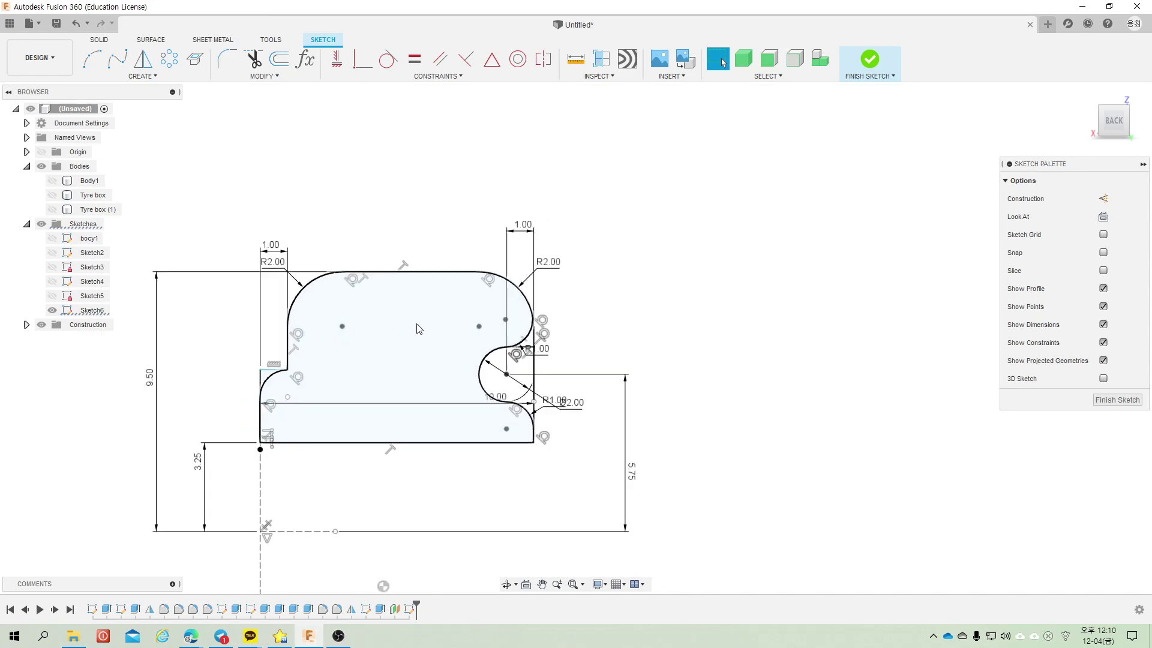
pyautogui.scroll(-1, 418, 328)
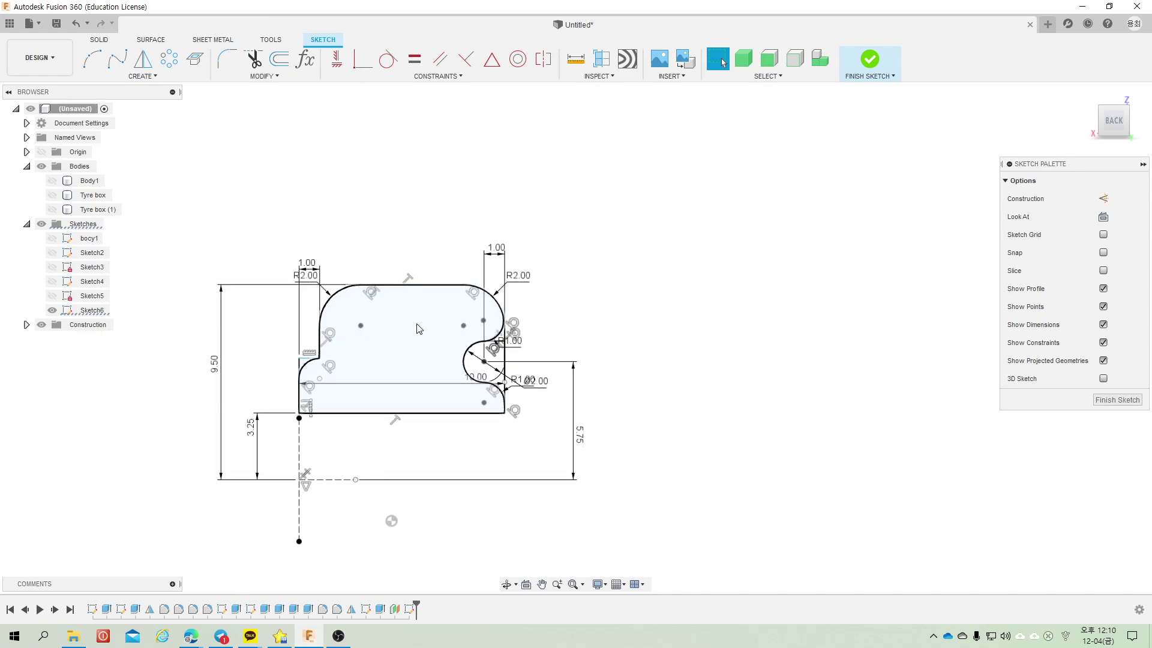
pyautogui.click(869, 58)
# Step: Show Body1 and both Tyre box bodies again and orbit to the wheel arch
pyautogui.moveTo(639, 294); pyautogui.dragTo(576, 306)
pyautogui.press('Escape')
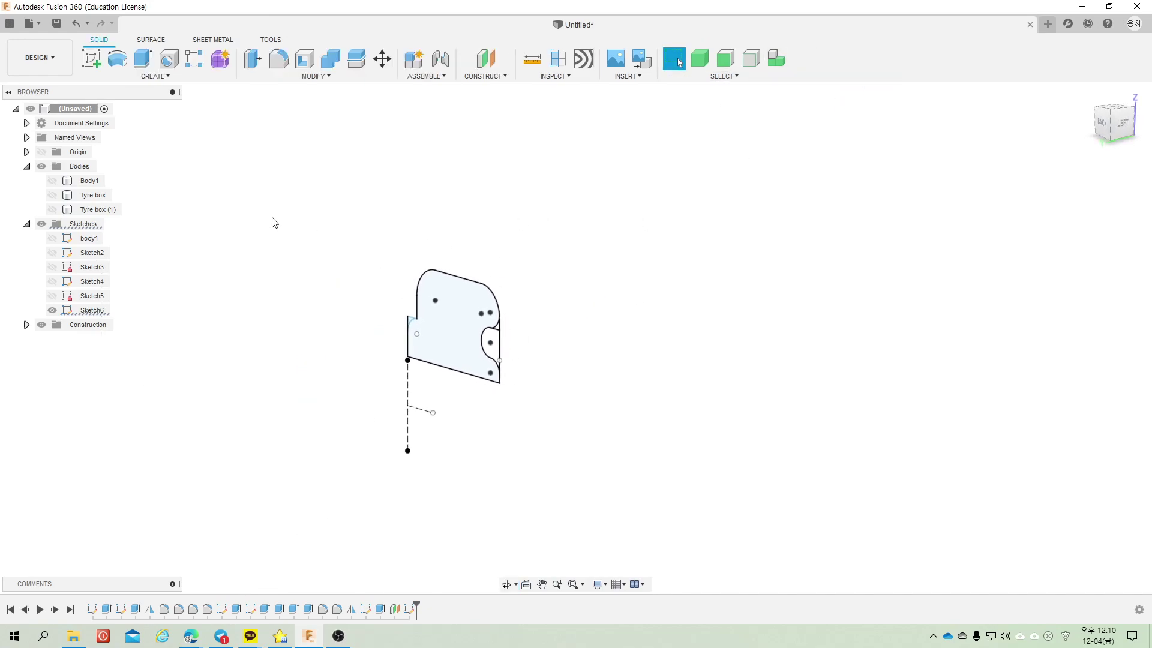
pyautogui.click(54, 181)
pyautogui.click(52, 195)
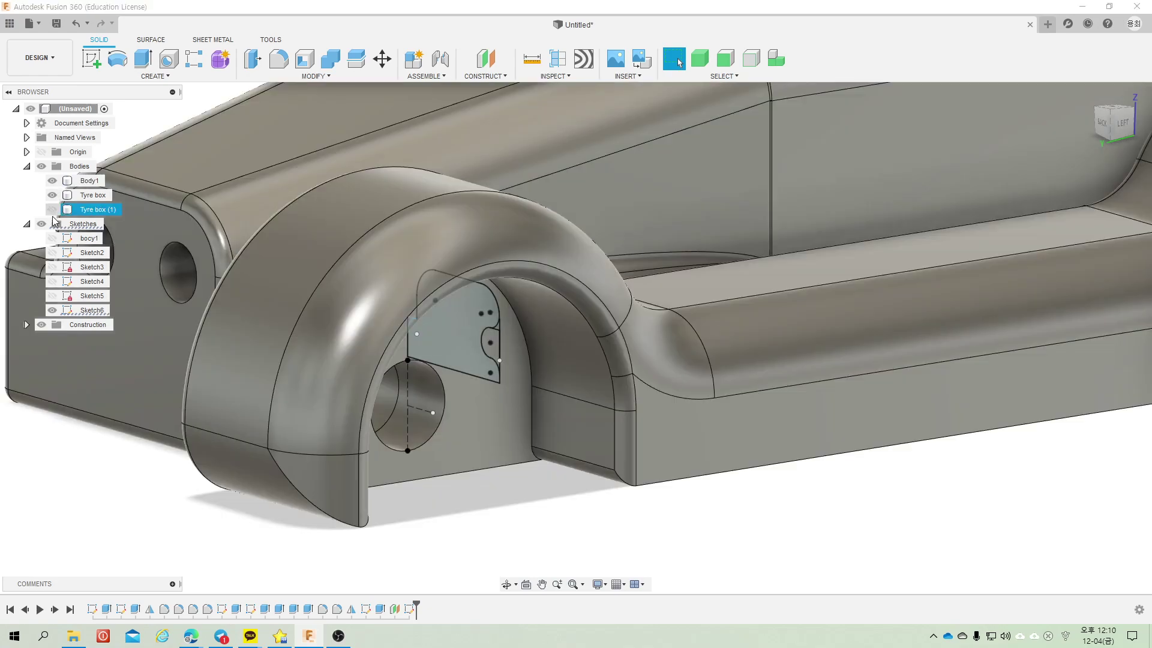
pyautogui.click(52, 209)
pyautogui.click(93, 195)
pyautogui.keyDown('shift'); pyautogui.moveTo(372, 312); pyautogui.dragTo(543, 406, button='middle'); pyautogui.keyUp('shift')
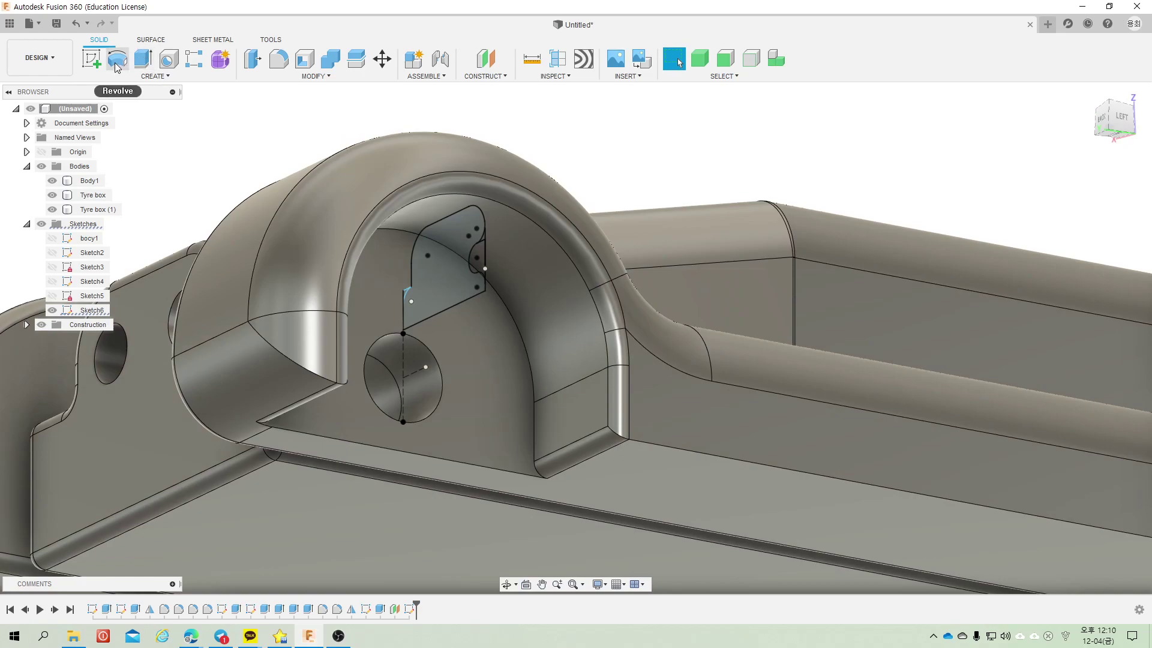
# Step: Revolve the profile around the vertical sketch line as a New Body operation
pyautogui.click(118, 58)
pyautogui.click(450, 255)
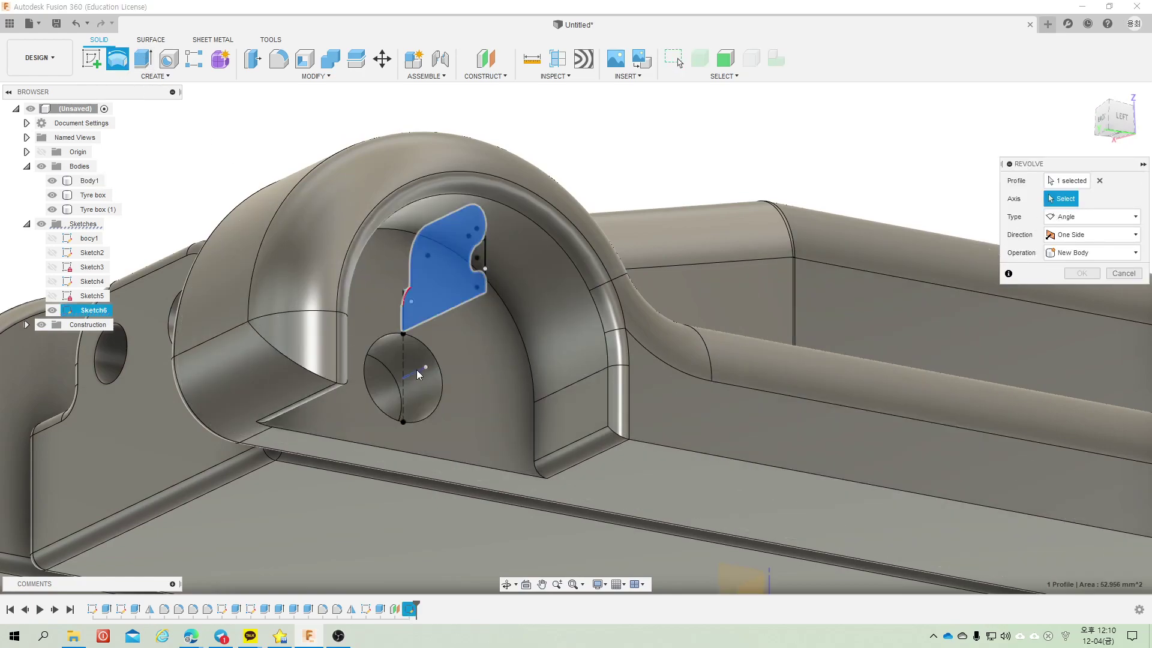
pyautogui.click(416, 369)
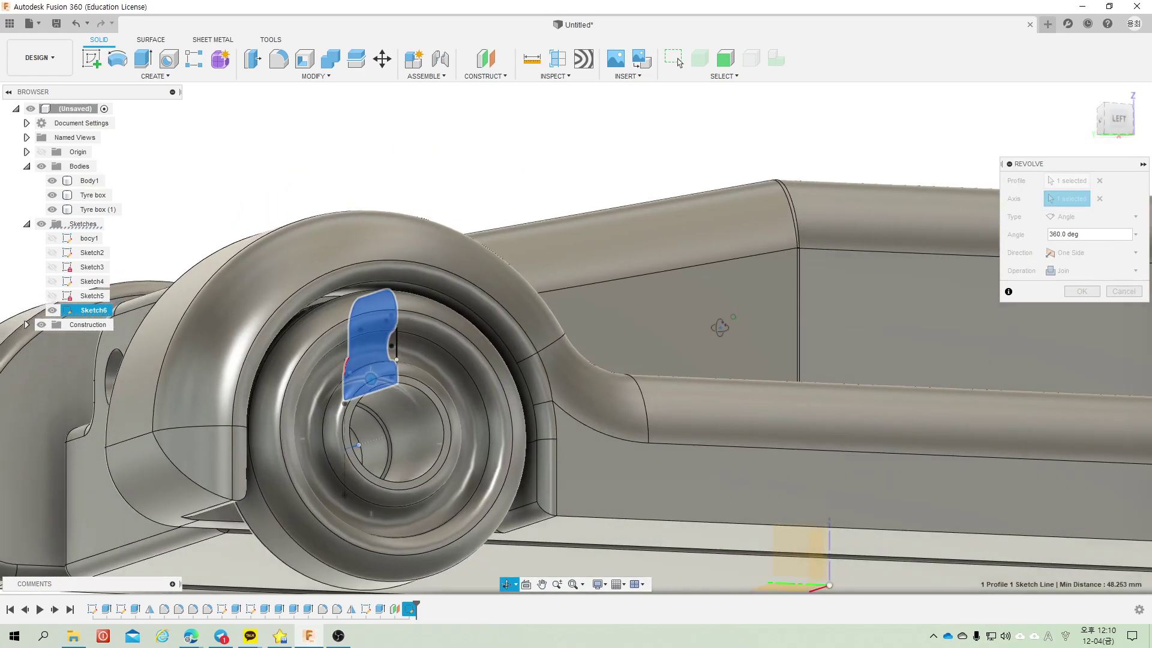
pyautogui.click(1084, 271)
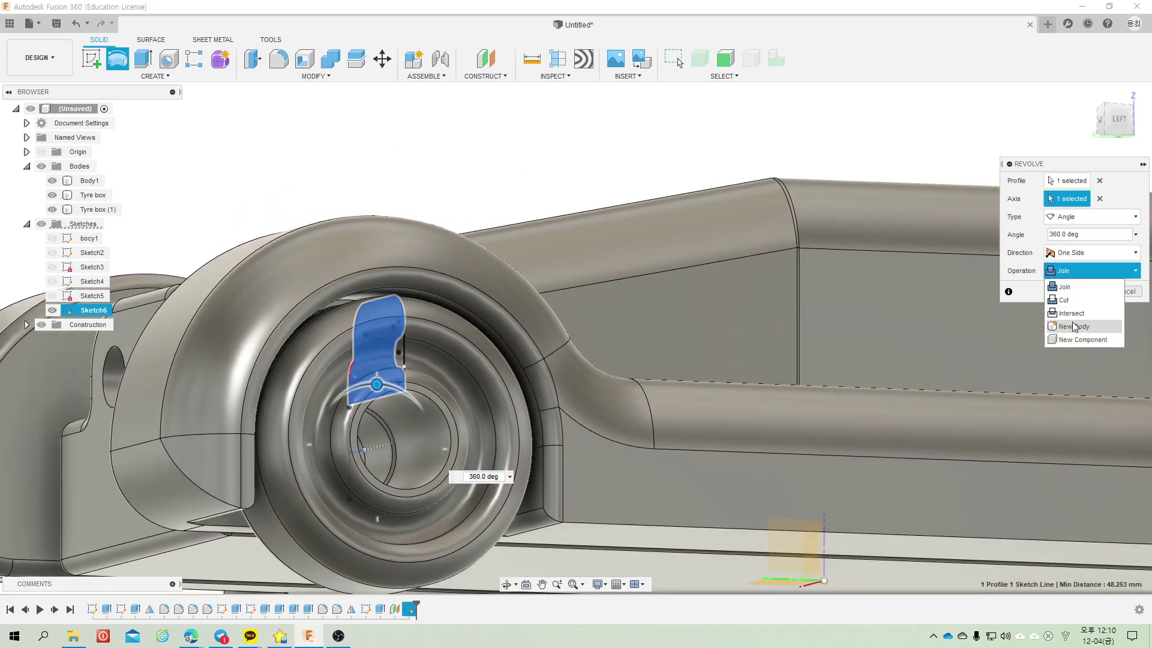
pyautogui.click(1073, 324)
# Step: Confirm the revolve and rename Body4 to 'tyre'
pyautogui.click(1082, 291)
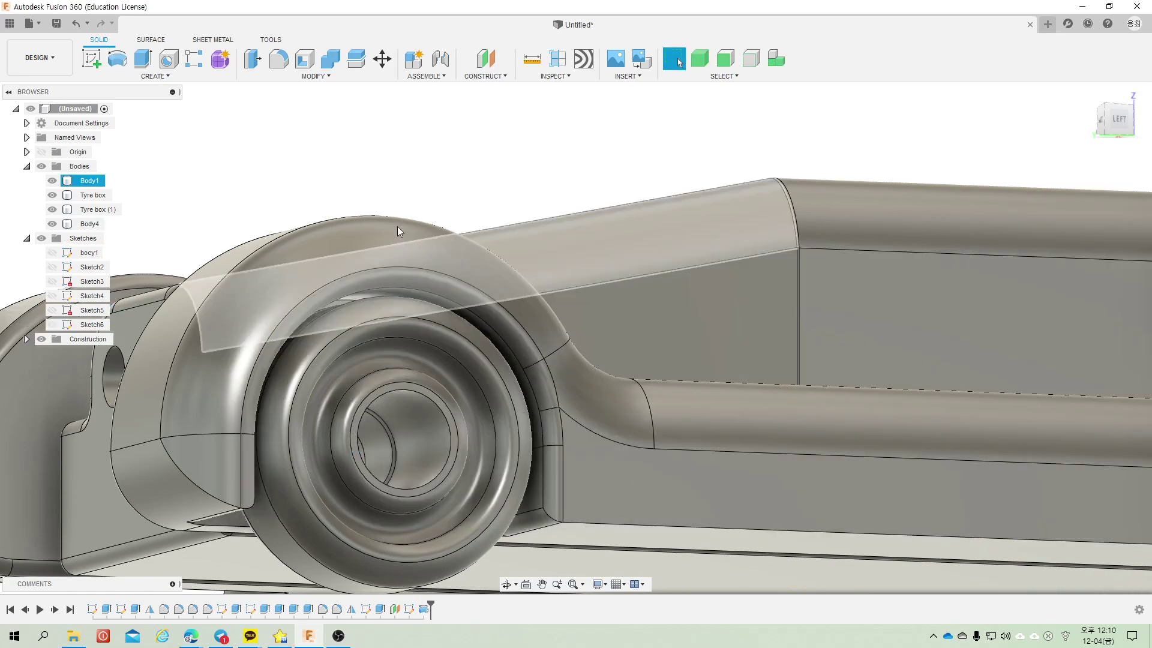
pyautogui.doubleClick(91, 224)
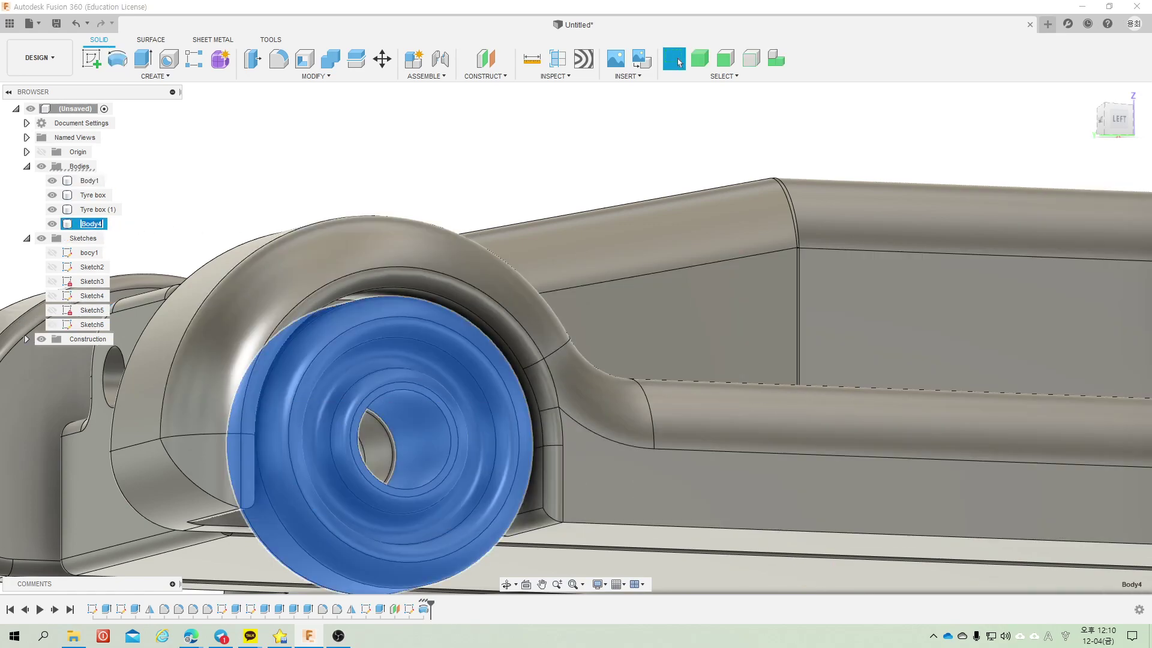
pyautogui.press('Return')
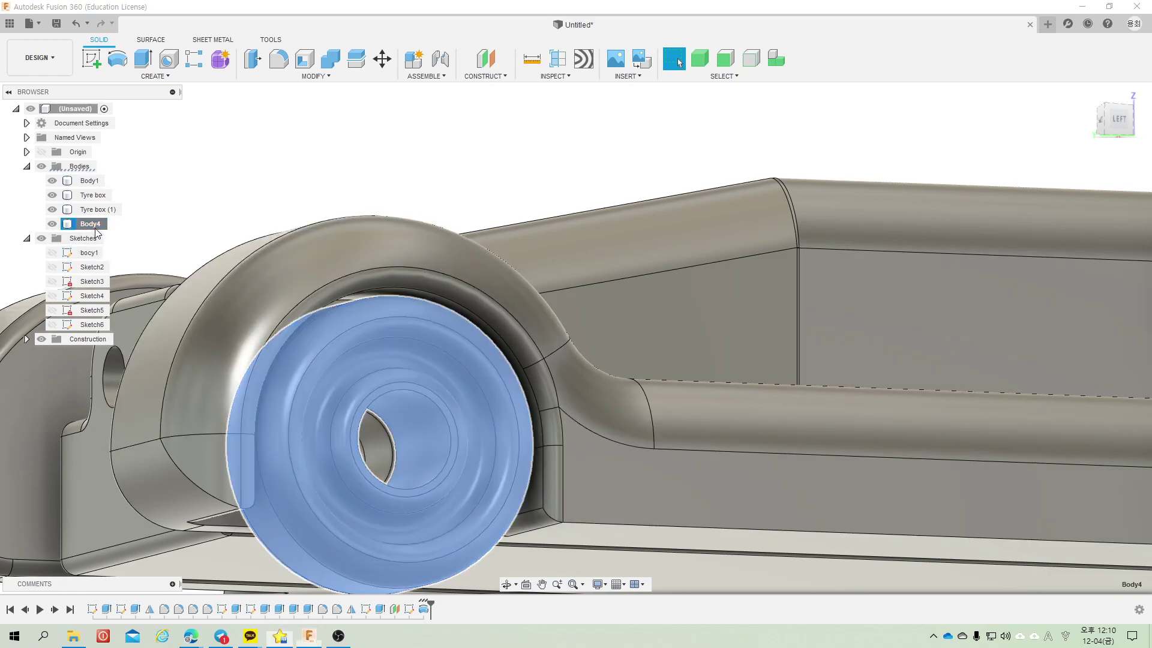
pyautogui.doubleClick(96, 225)
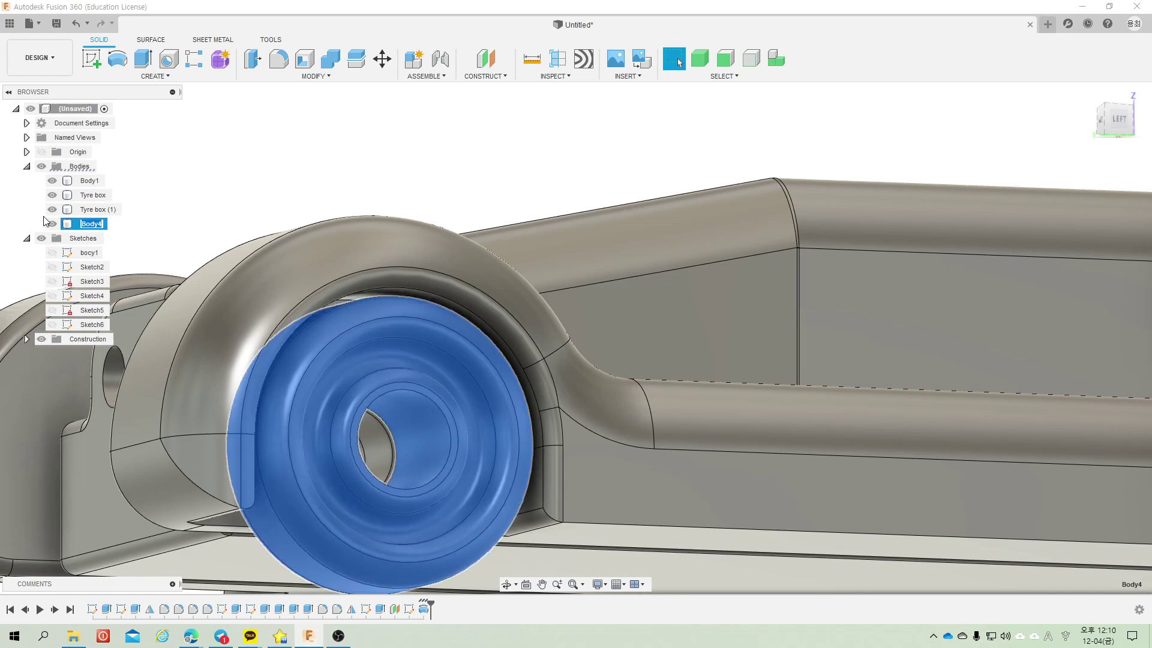
pyautogui.write('tyr')
pyautogui.write('e')
pyautogui.press('Return')
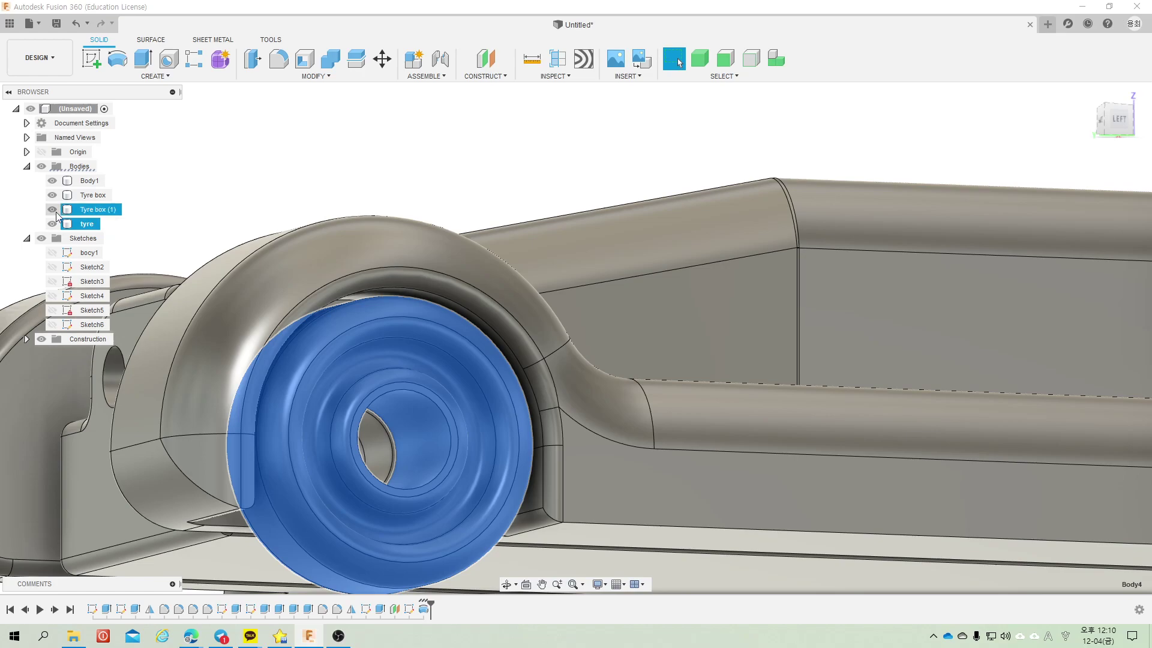
# Step: Orbit to a level side view of the car with only the tyre body selected
pyautogui.keyDown('ctrl'); pyautogui.click(93, 195); pyautogui.keyUp('ctrl')
pyautogui.scroll(-5, 234, 258)
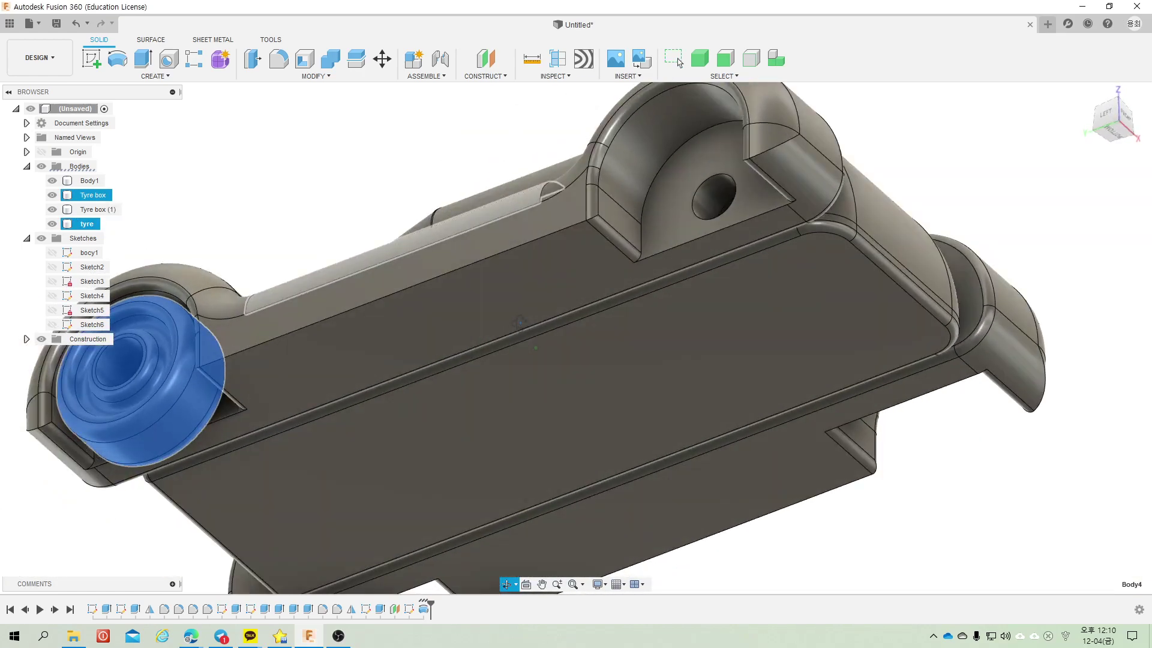
pyautogui.moveTo(544, 372); pyautogui.dragTo(311, 360)
pyautogui.click(312, 360)
pyautogui.keyDown('shift'); pyautogui.moveTo(312, 360); pyautogui.dragTo(297, 411, button='middle'); pyautogui.keyUp('shift')
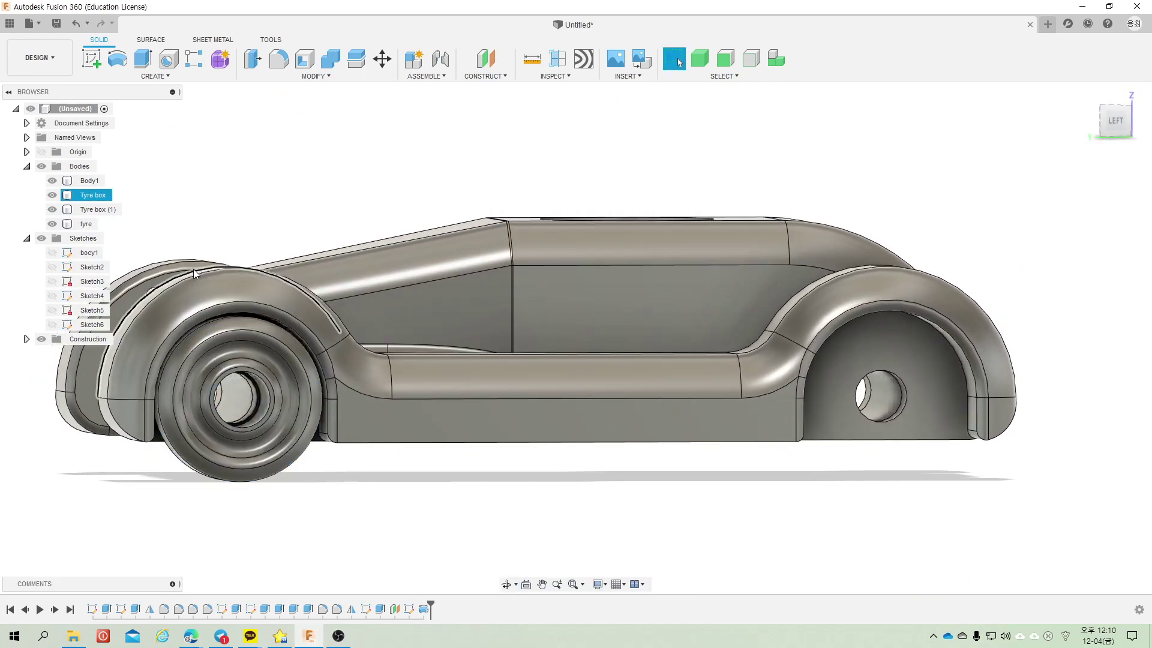
# Step: Begin a point-to-point copy of the tyre, then cancel after the car body gets selected too
pyautogui.rightClick(87, 227)
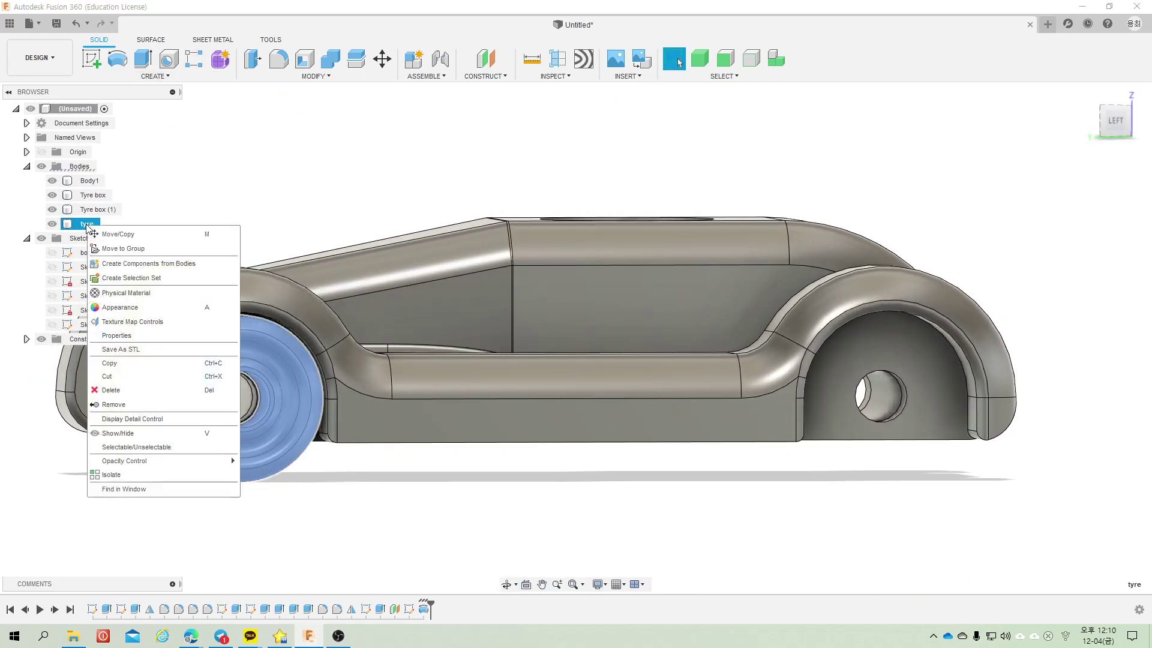
pyautogui.click(120, 234)
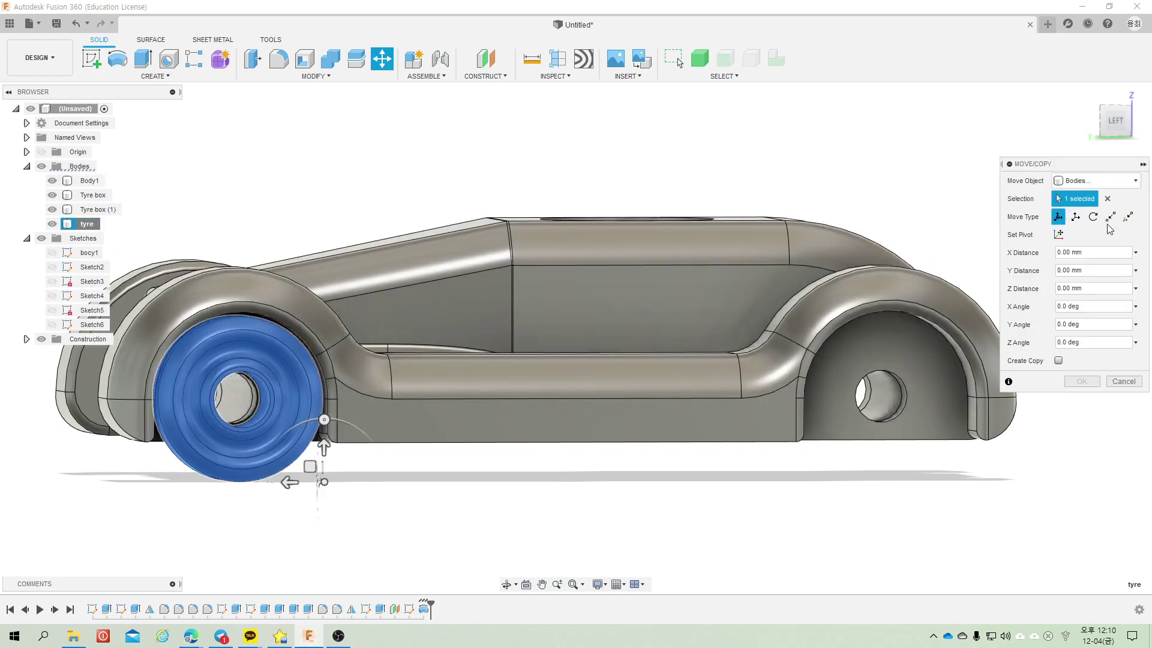
pyautogui.click(1111, 217)
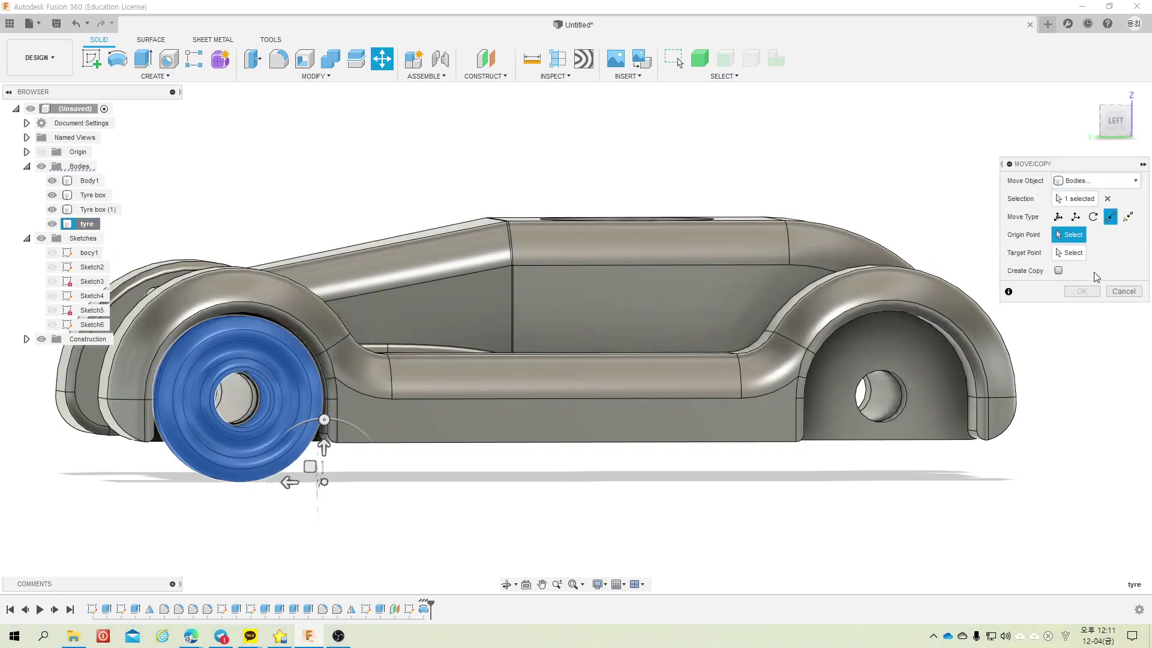
pyautogui.click(1058, 271)
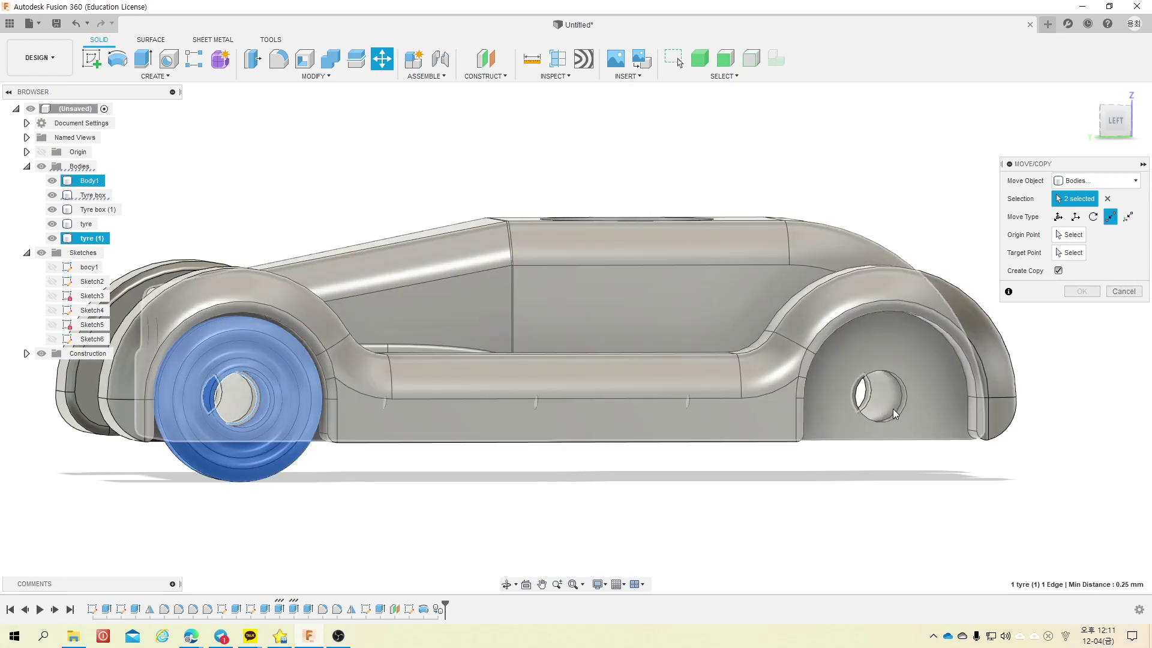
pyautogui.click(895, 411)
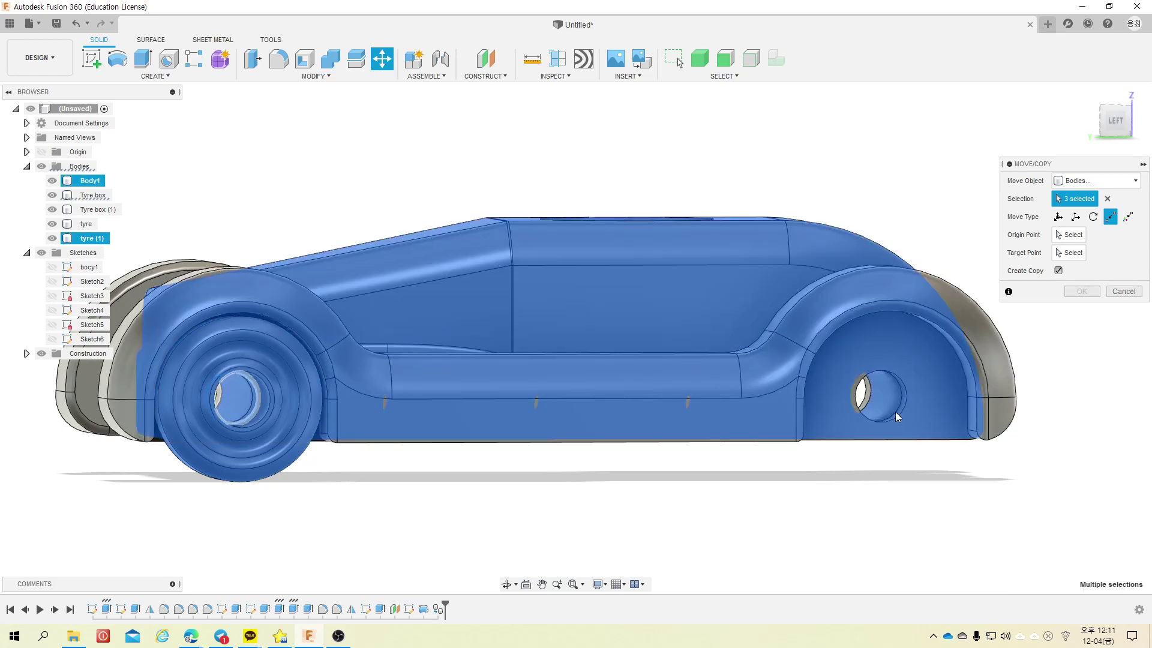
pyautogui.press('Escape')
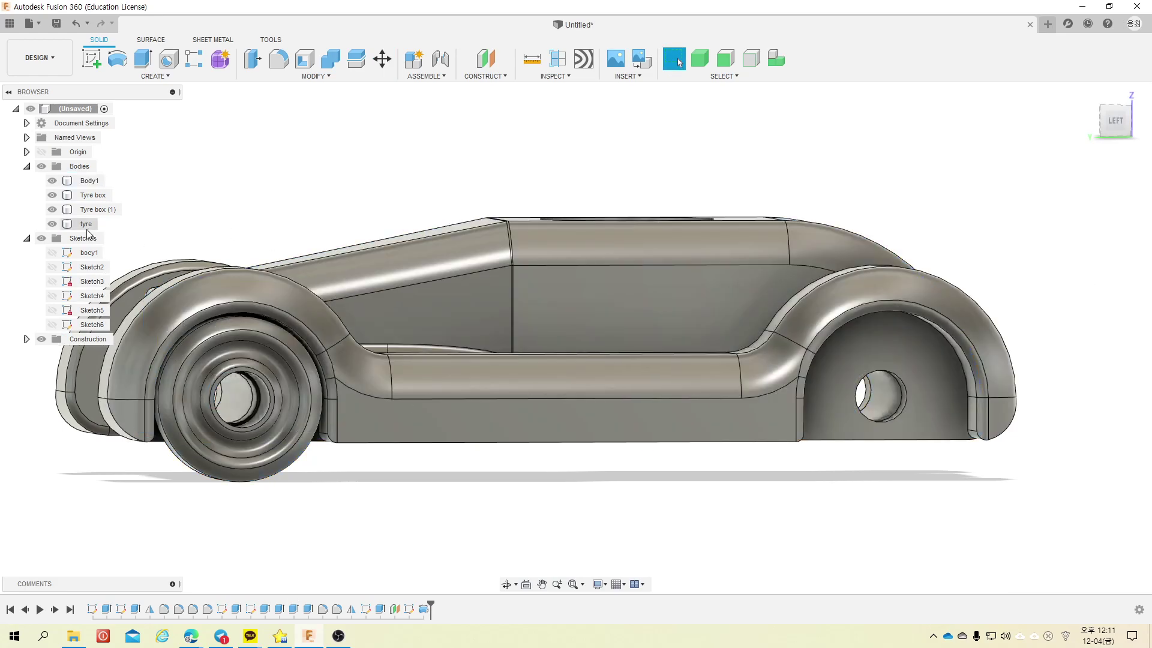
# Step: Restart the point-to-point move of the tyre, picking its hub edge as the start point
pyautogui.rightClick(86, 225)
pyautogui.click(129, 234)
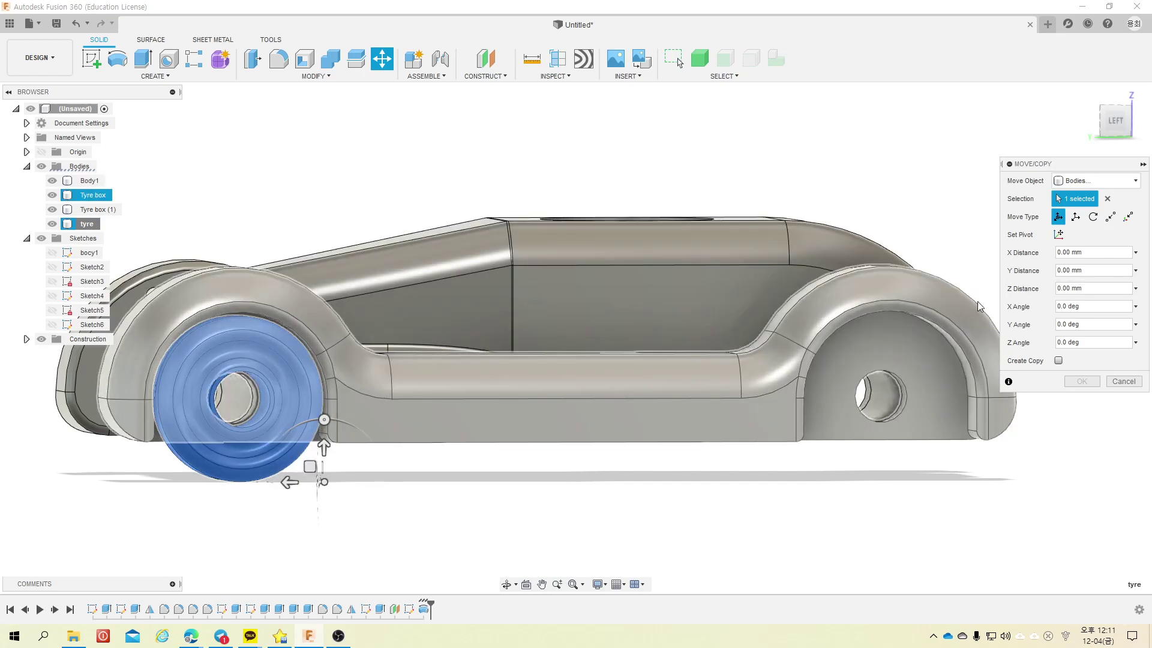
pyautogui.click(1110, 217)
pyautogui.keyDown('shift'); pyautogui.moveTo(496, 380); pyautogui.dragTo(492, 409, button='middle'); pyautogui.keyUp('shift')
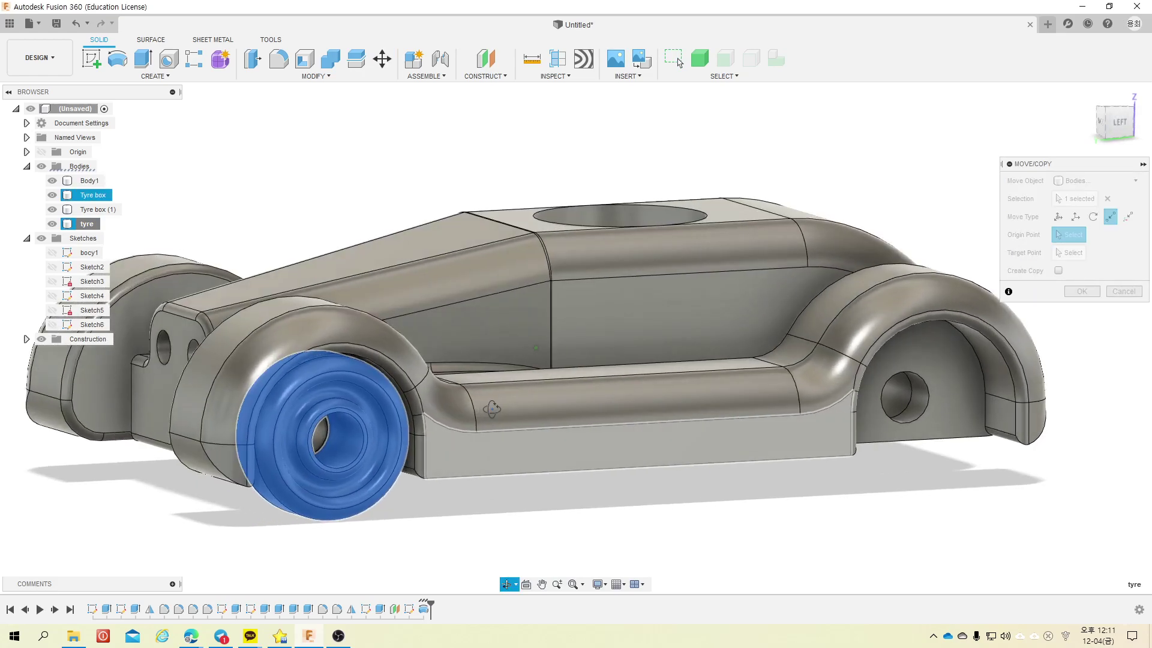
pyautogui.scroll(3, 338, 478)
pyautogui.scroll(2, 338, 478)
pyautogui.scroll(2, 287, 334)
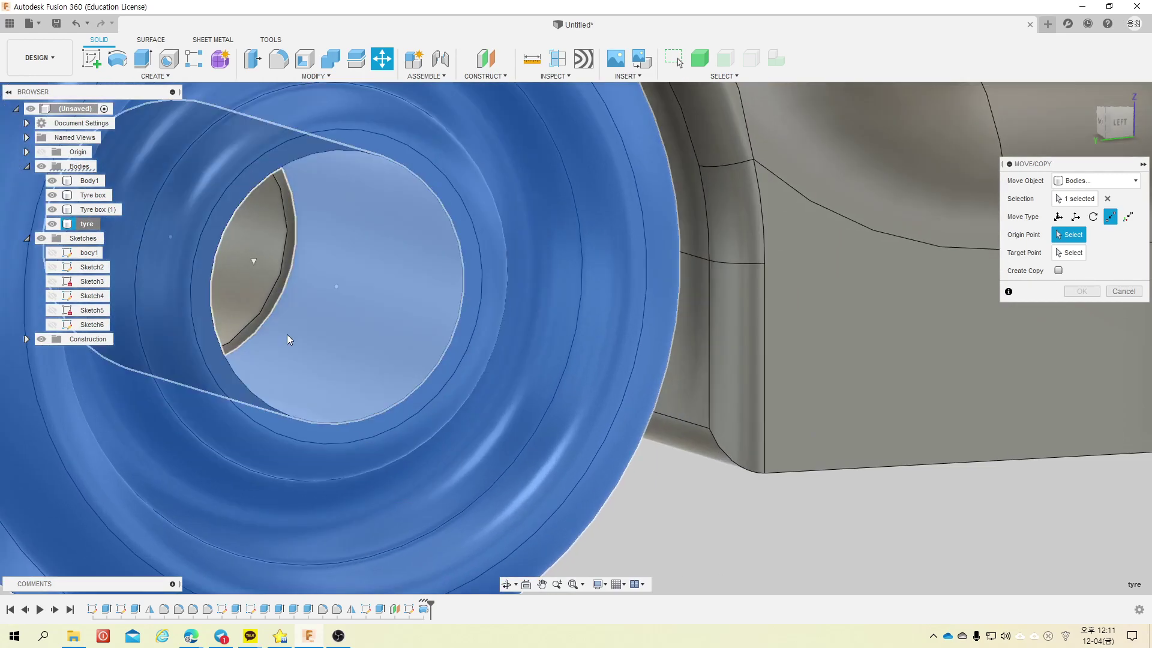
pyautogui.click(272, 296)
pyautogui.scroll(-3, 394, 463)
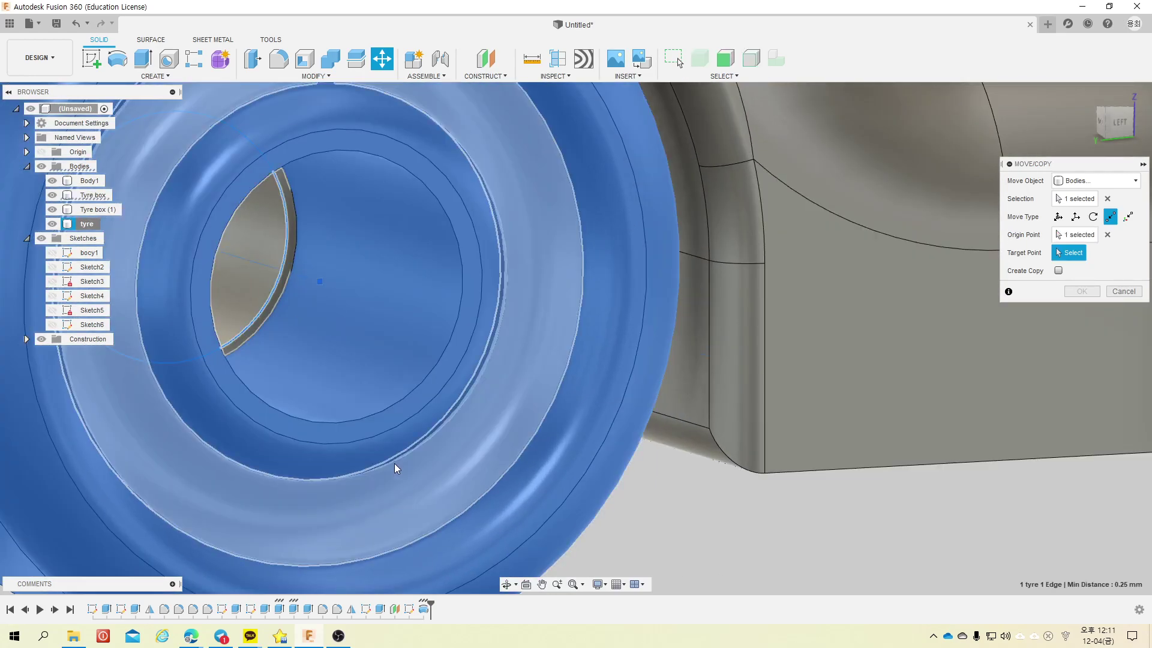
pyautogui.scroll(-4, 297, 469)
pyautogui.scroll(-2, 291, 462)
pyautogui.scroll(-3, 290, 462)
pyautogui.scroll(3, 898, 372)
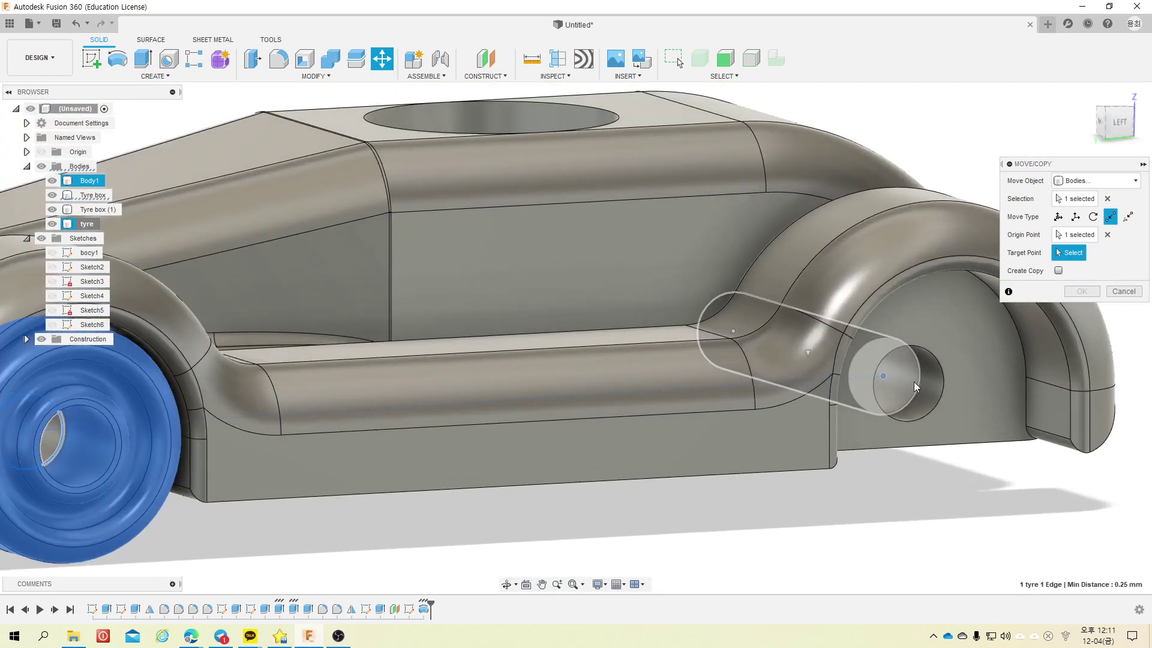
pyautogui.scroll(3, 913, 382)
# Step: Place a copy of the tyre at the rear axle hole, keeping the original
pyautogui.keyDown('shift'); pyautogui.moveTo(920, 419); pyautogui.dragTo(865, 438, button='middle'); pyautogui.keyUp('shift')
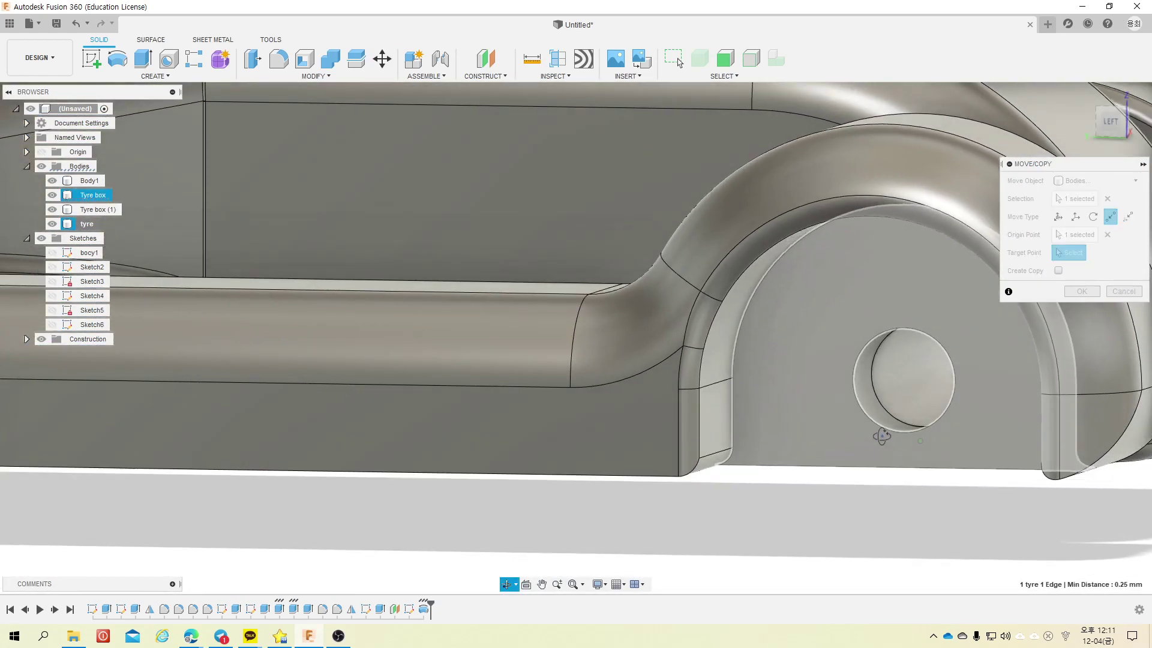
pyautogui.scroll(-5, 845, 442)
pyautogui.scroll(2, 102, 480)
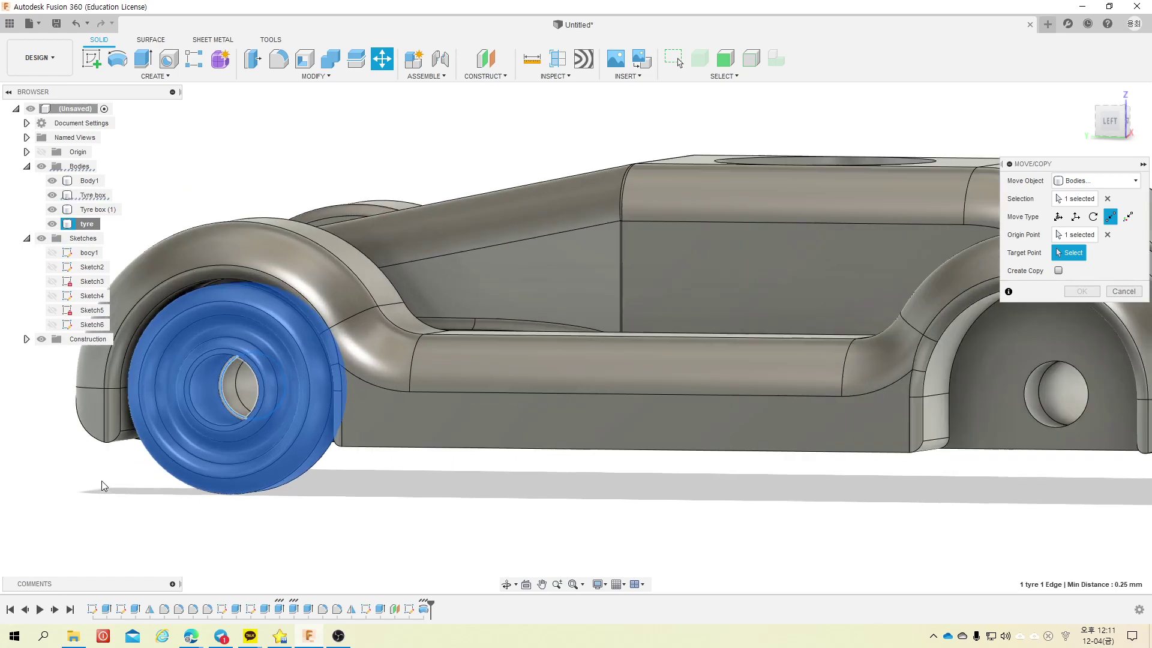
pyautogui.scroll(2, 207, 459)
pyautogui.scroll(2, 207, 459)
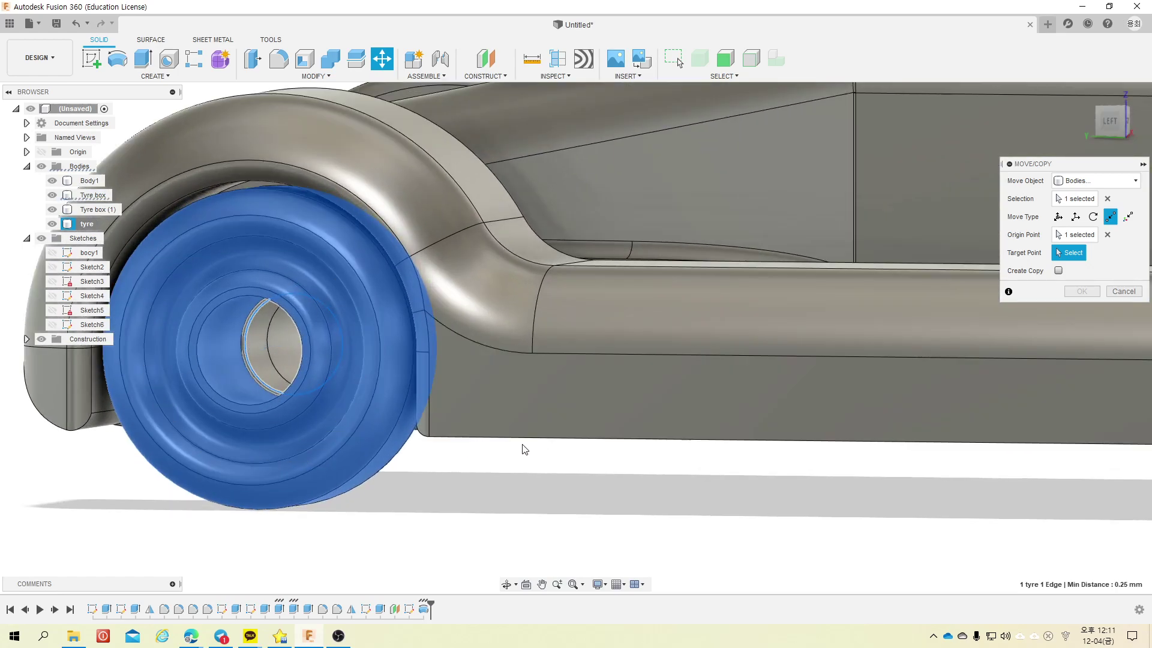
pyautogui.scroll(-4, 522, 452)
pyautogui.scroll(3, 1053, 389)
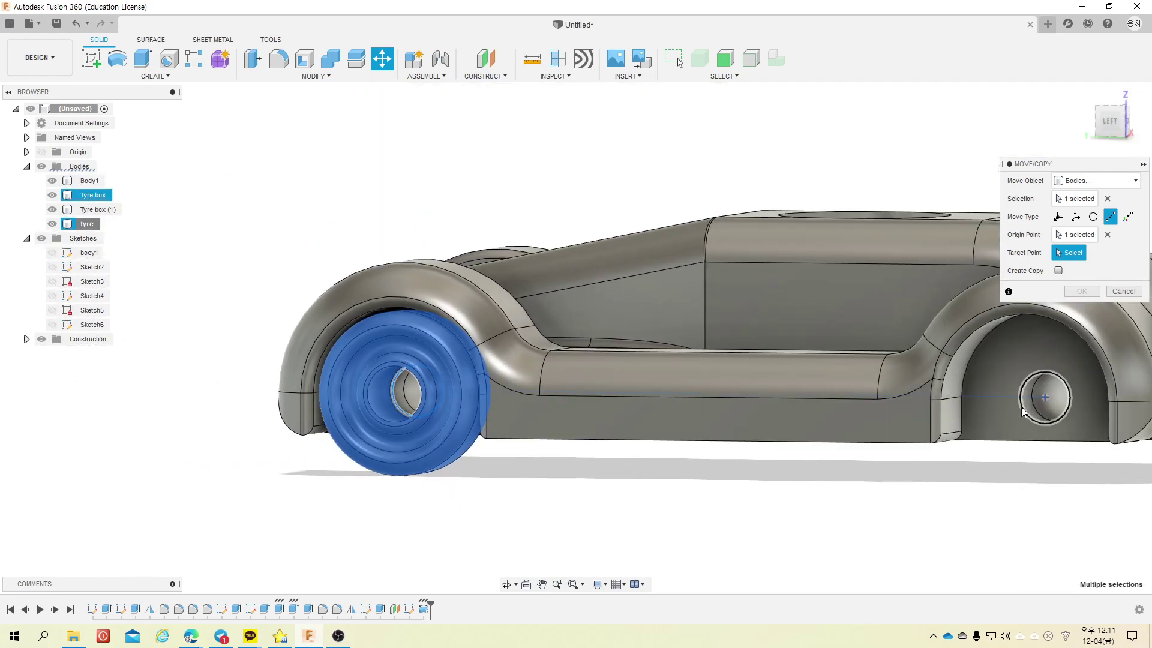
pyautogui.click(1056, 394)
pyautogui.click(1057, 270)
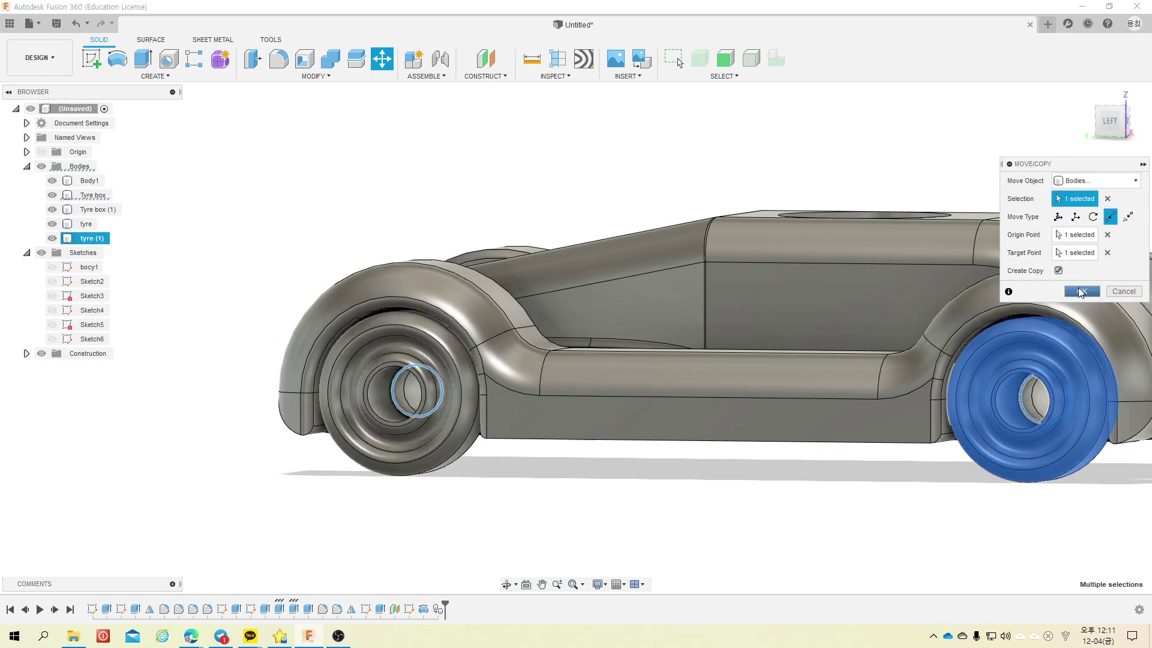
pyautogui.click(1082, 291)
pyautogui.moveTo(1110, 121)
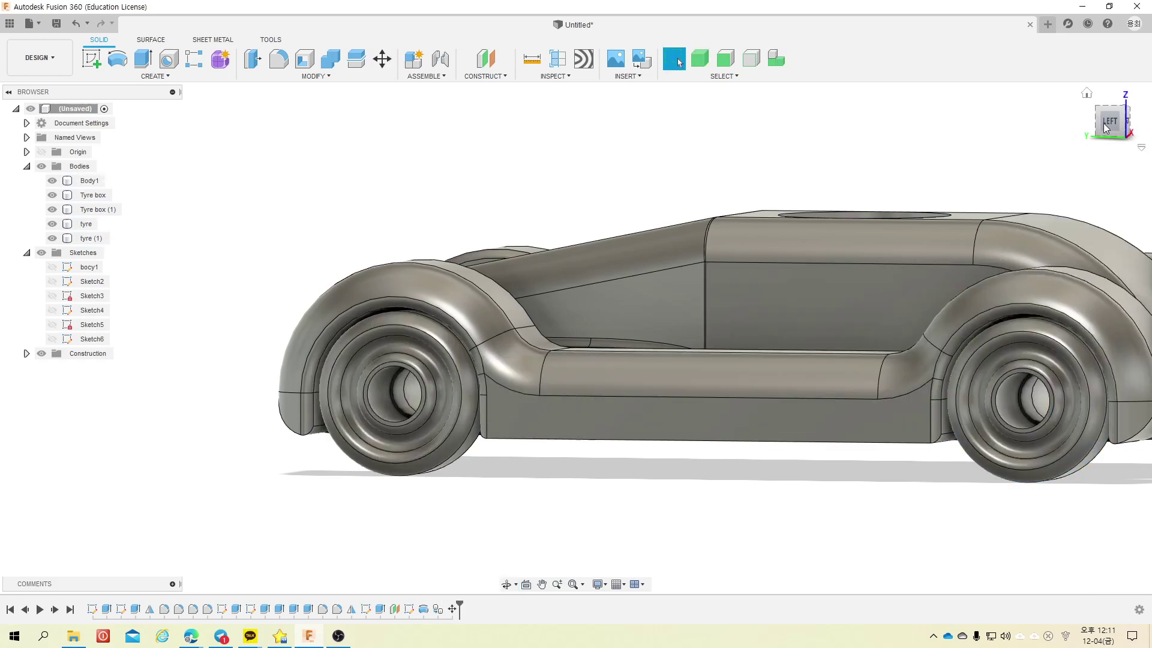
# Step: From the Back view, box-select both tyres
pyautogui.click(1114, 125)
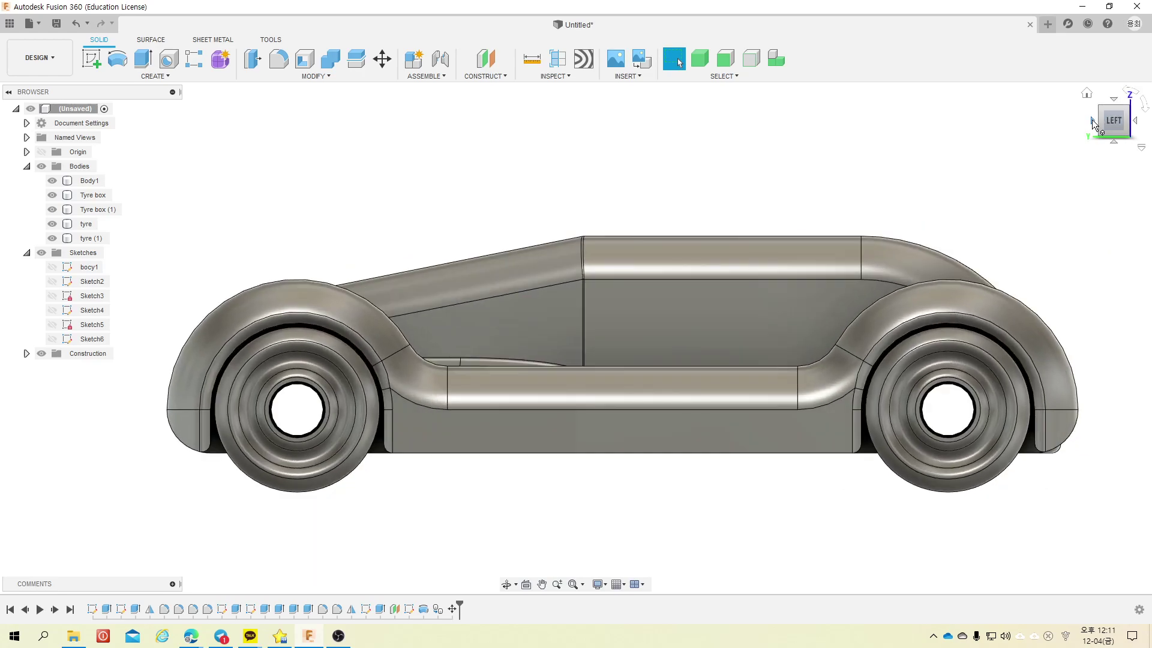
pyautogui.click(1095, 127)
pyautogui.scroll(-2, 721, 356)
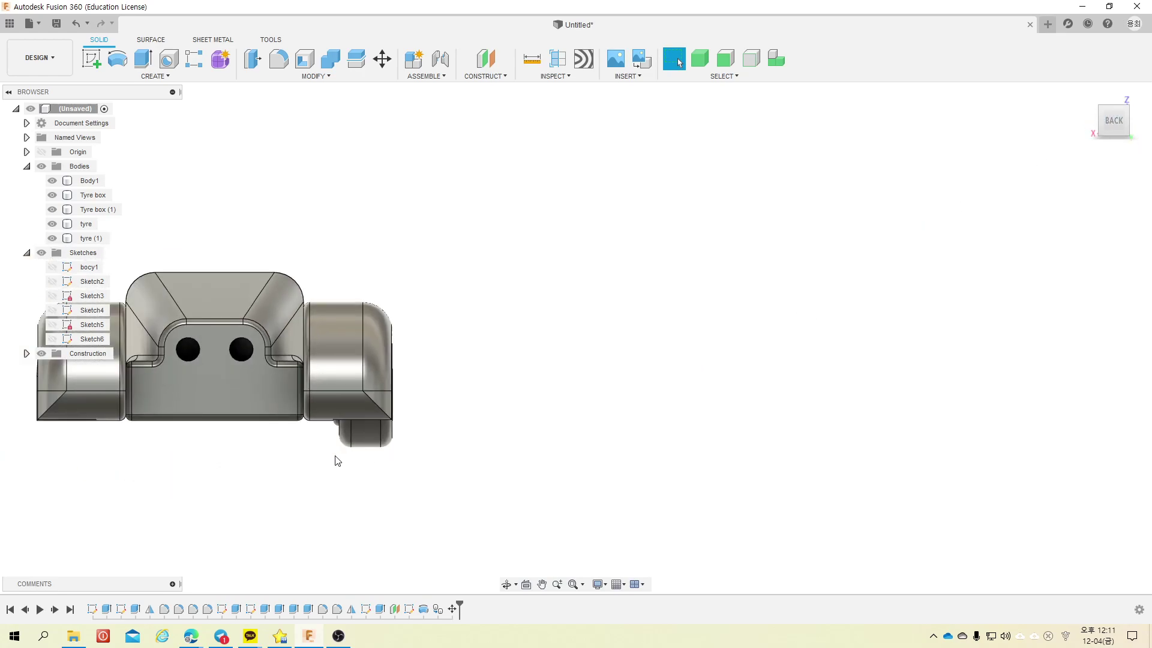
pyautogui.scroll(-2, 336, 460)
pyautogui.moveTo(515, 414); pyautogui.dragTo(463, 452, button='middle')
pyautogui.click(1114, 120)
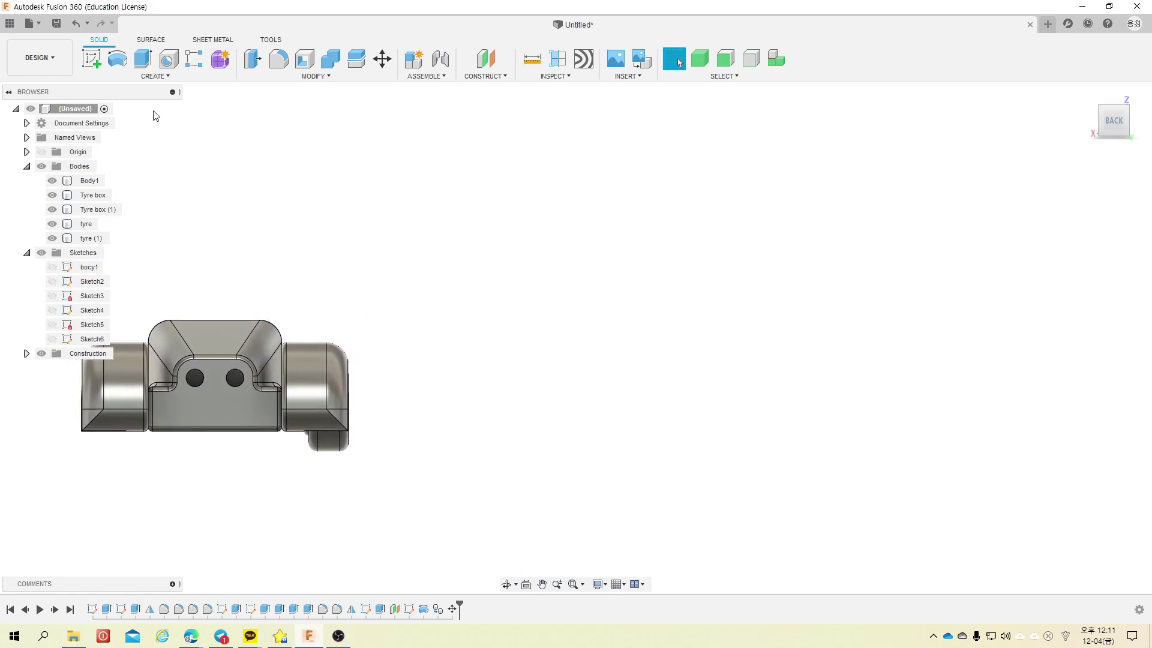
pyautogui.moveTo(311, 454); pyautogui.dragTo(307, 451)
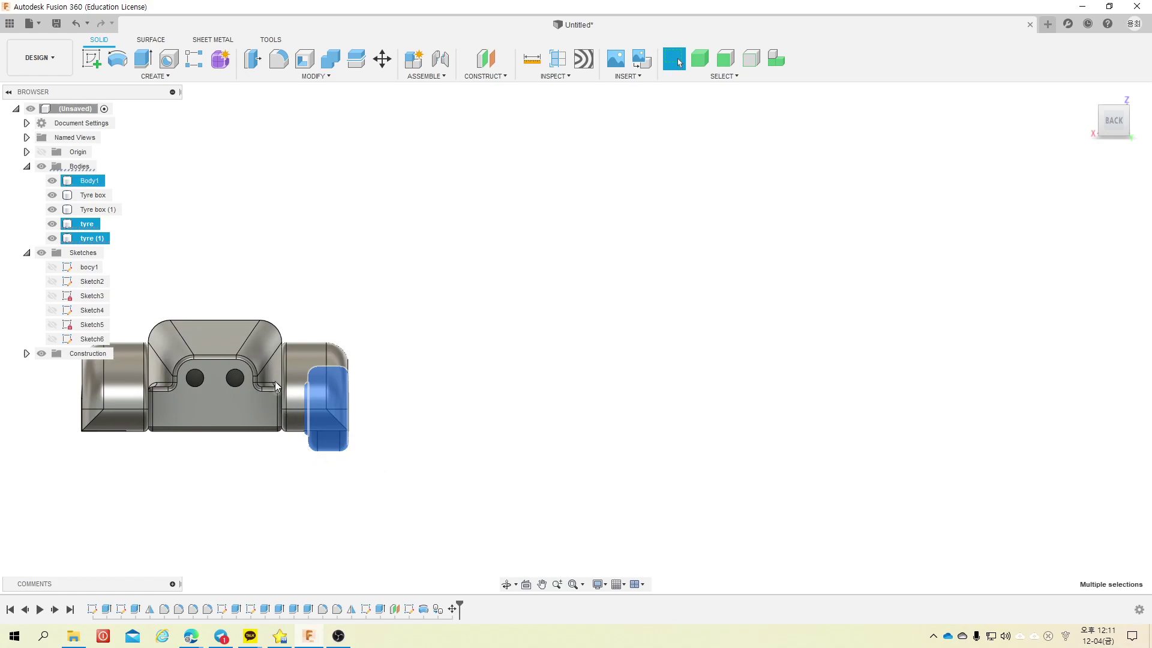
# Step: Mirror the selected tyres across the car's middle plane with Mirror (Faces)
pyautogui.click(157, 76)
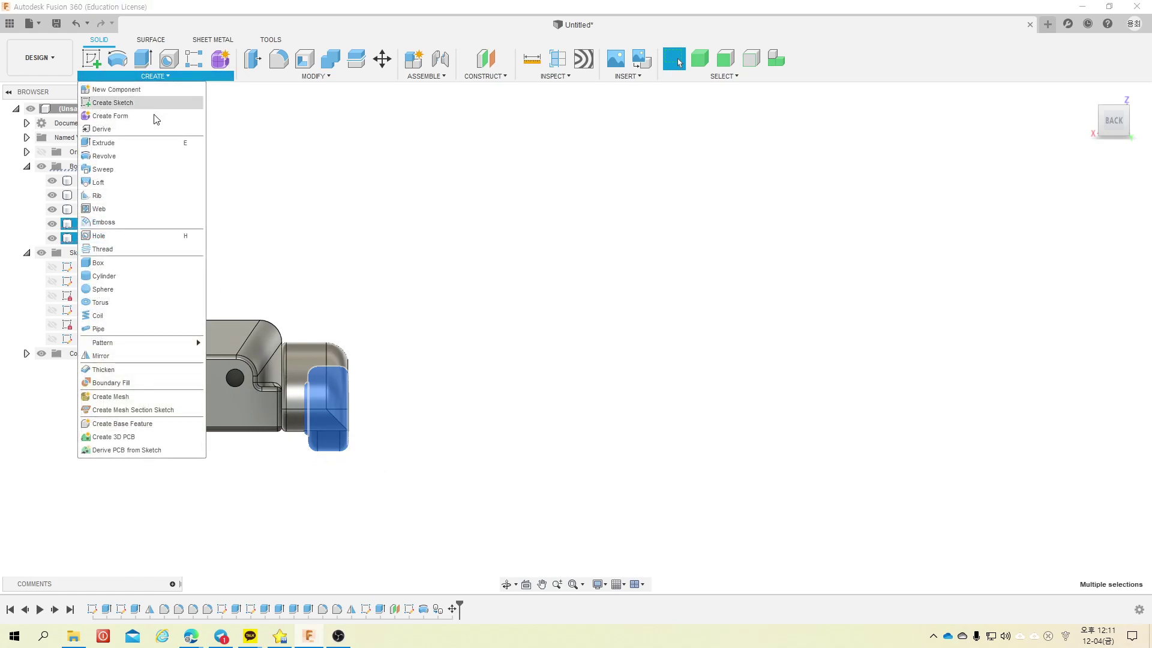
pyautogui.click(124, 357)
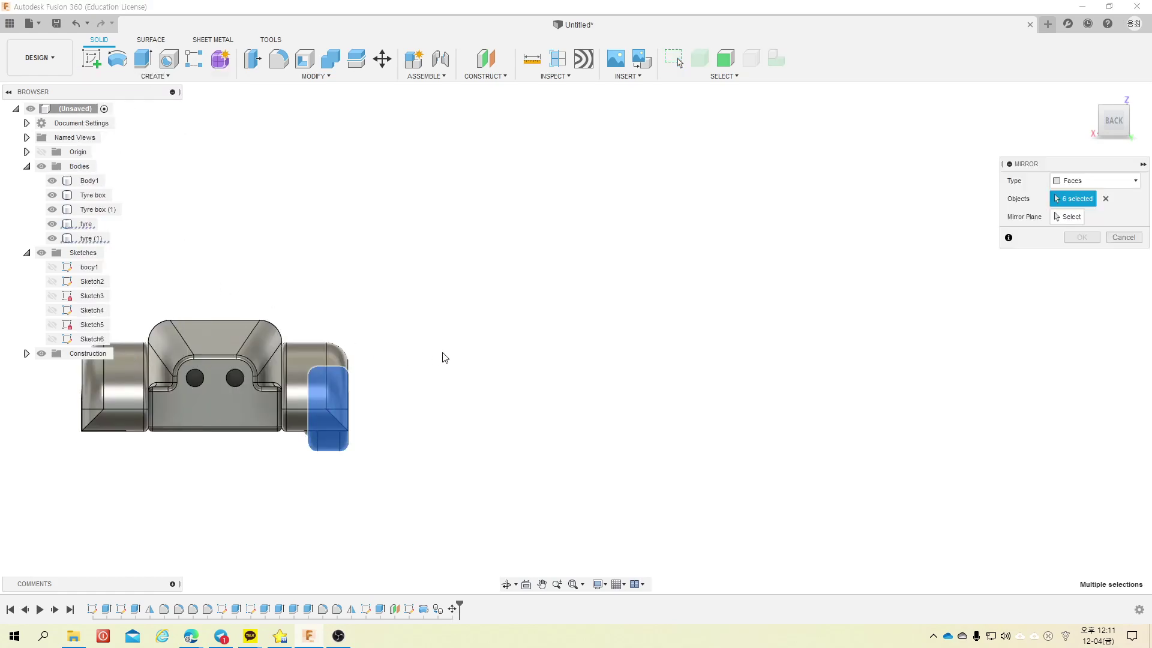
pyautogui.click(1067, 217)
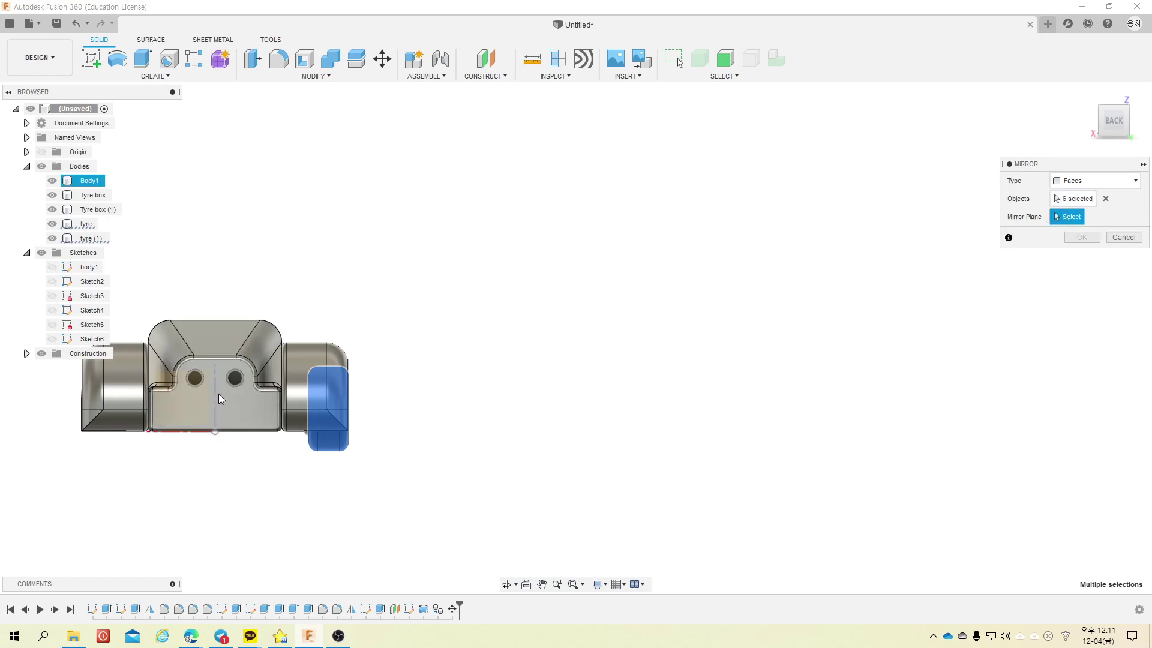
pyautogui.keyDown('shift'); pyautogui.moveTo(412, 322); pyautogui.dragTo(418, 297, button='middle'); pyautogui.keyUp('shift')
pyautogui.scroll(-3, 341, 276)
pyautogui.scroll(-3, 321, 280)
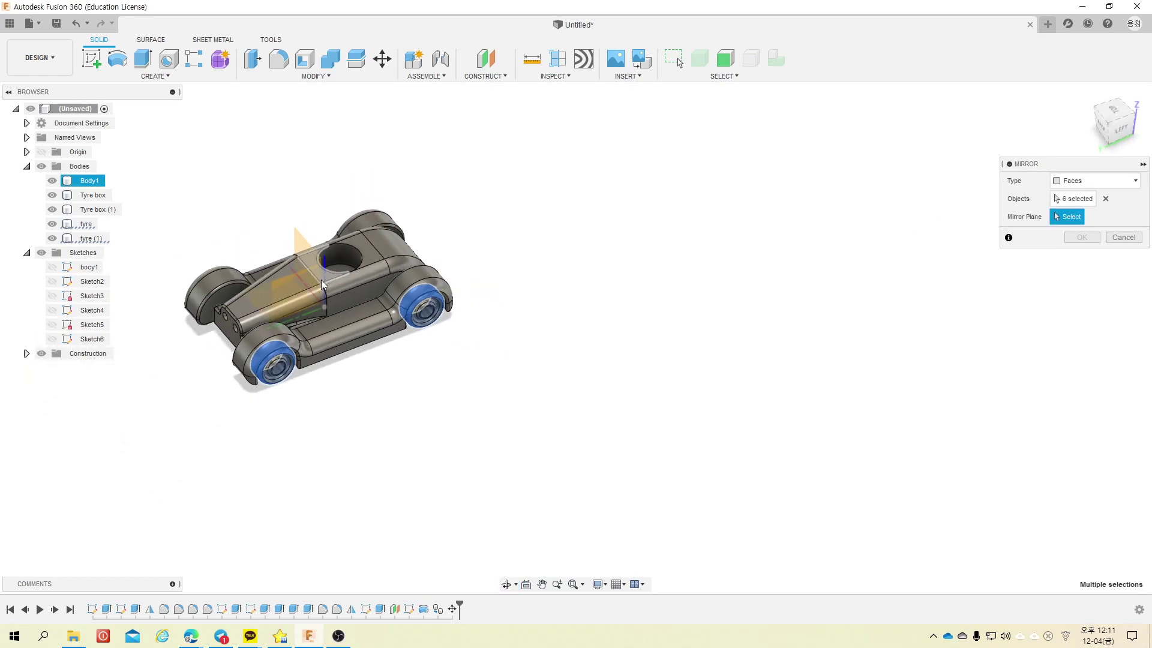
pyautogui.scroll(-2, 294, 279)
pyautogui.scroll(-2, 281, 273)
pyautogui.click(281, 272)
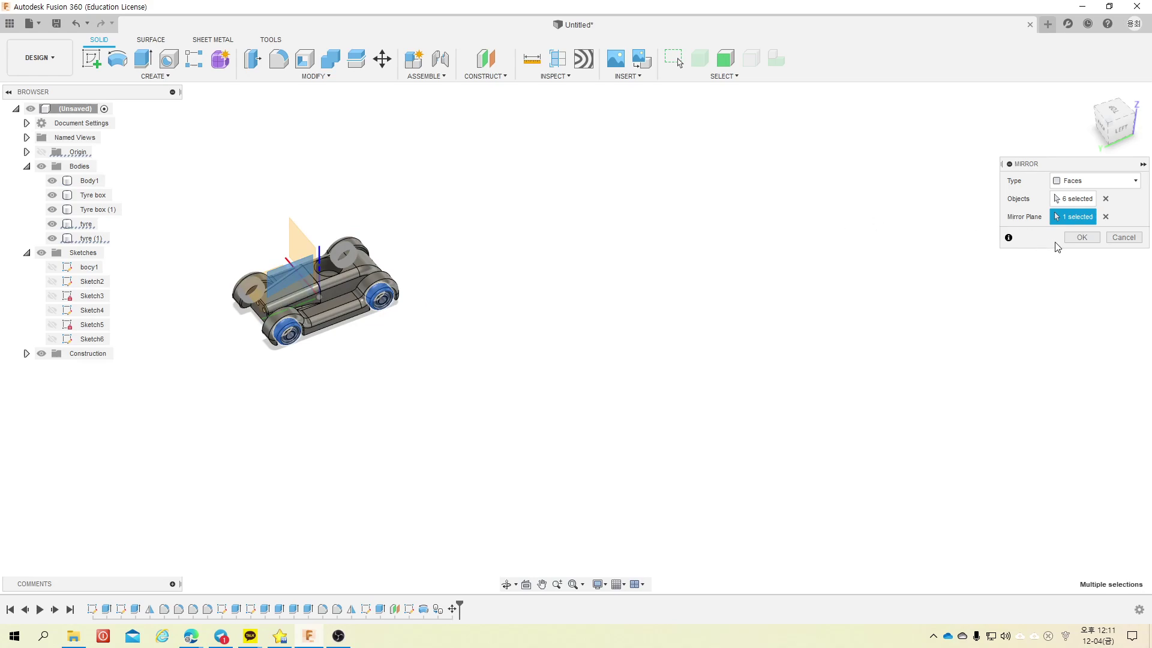
pyautogui.click(1083, 239)
# Step: Orbit around the car and its underside to inspect the failed mirror
pyautogui.keyDown('shift'); pyautogui.moveTo(476, 267); pyautogui.dragTo(532, 221, button='middle'); pyautogui.keyUp('shift')
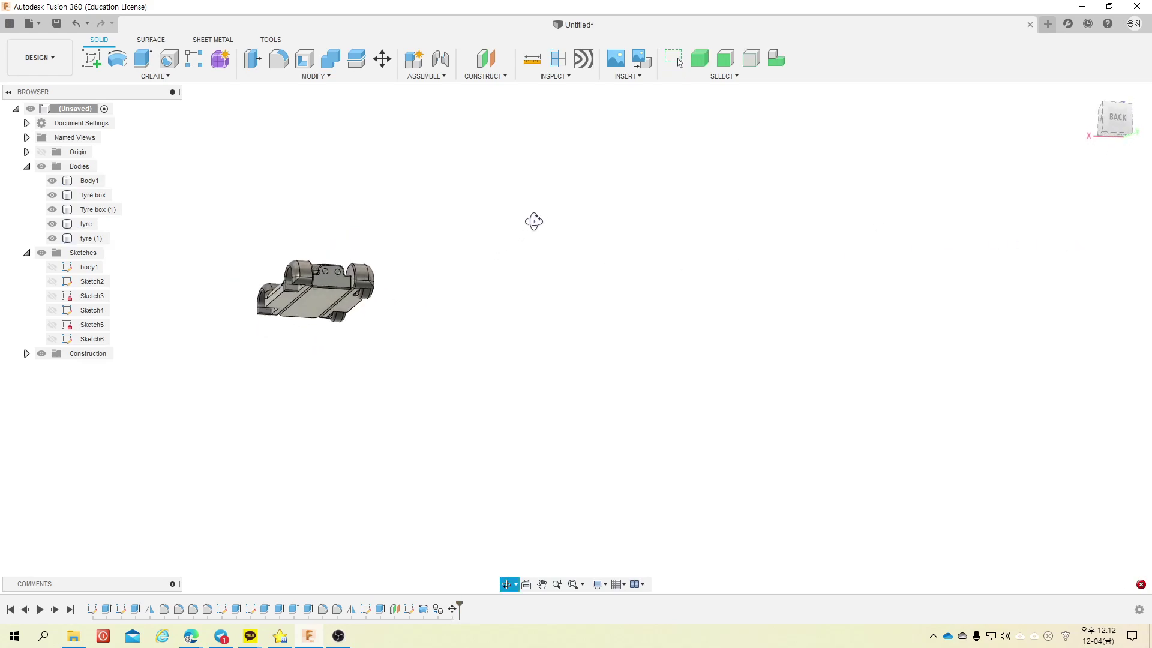
pyautogui.click(1088, 96)
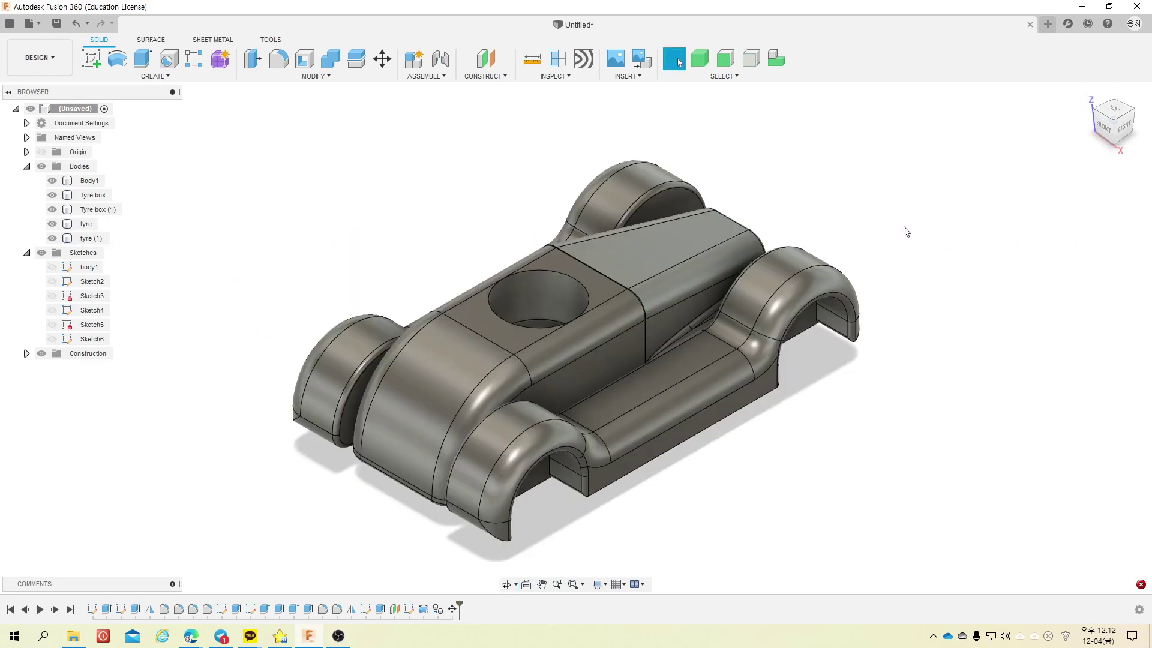
pyautogui.click(1114, 102)
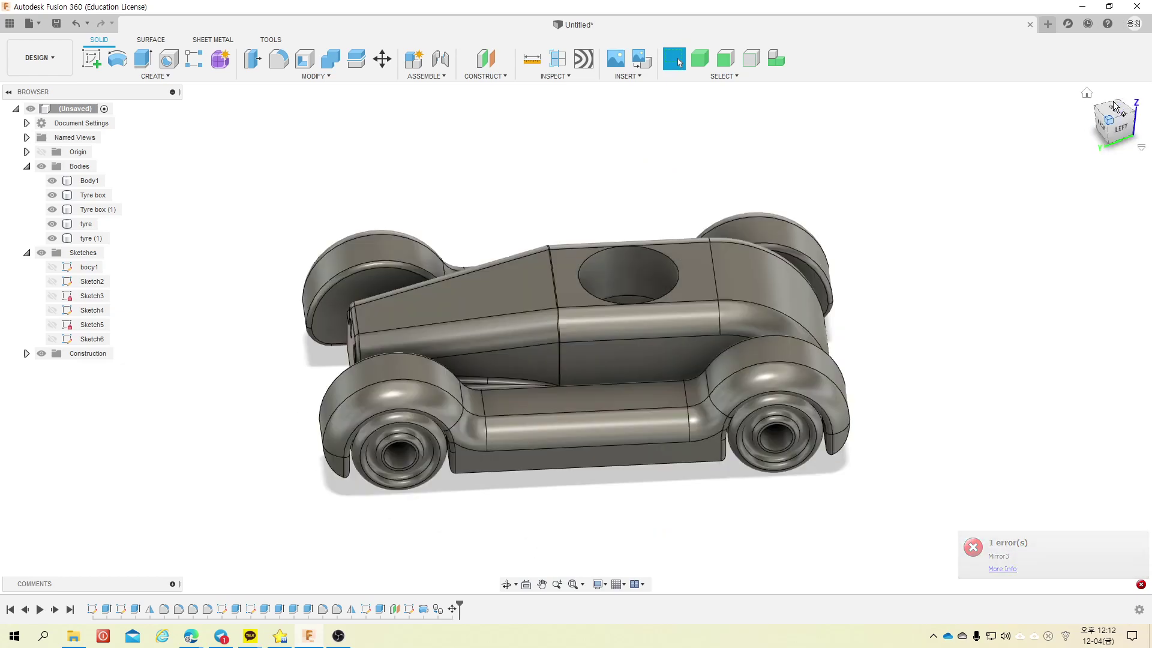
pyautogui.keyDown('shift'); pyautogui.moveTo(803, 406); pyautogui.dragTo(895, 368, button='middle'); pyautogui.keyUp('shift')
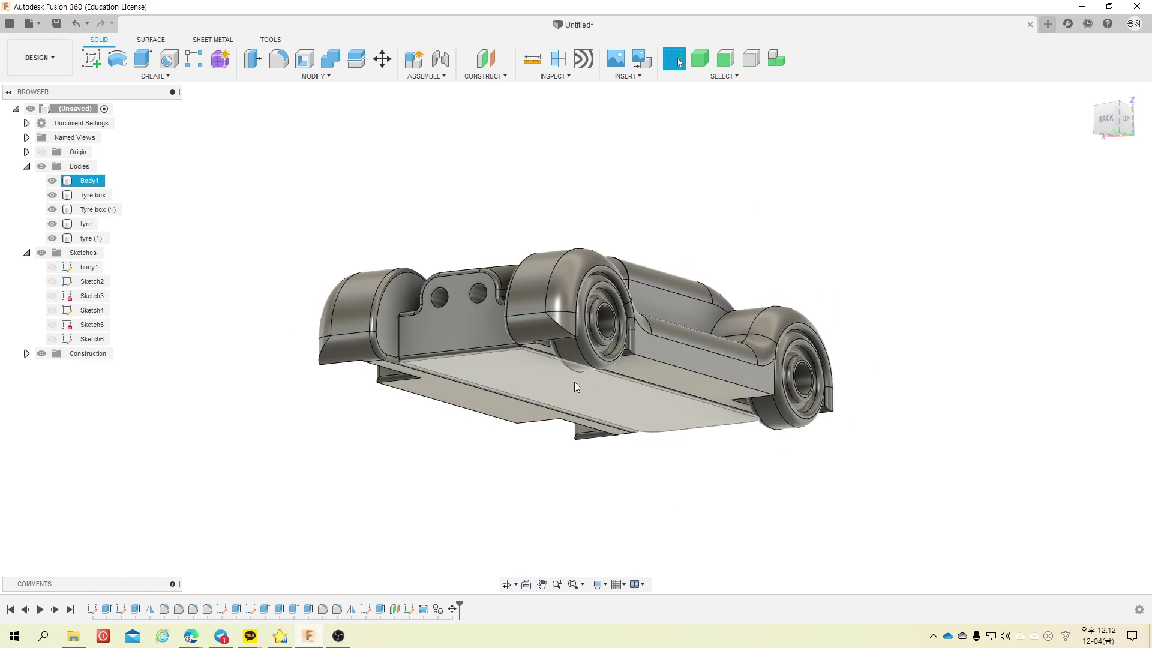
# Step: Mirror the front tyre body across the car's middle plane
pyautogui.click(80, 225)
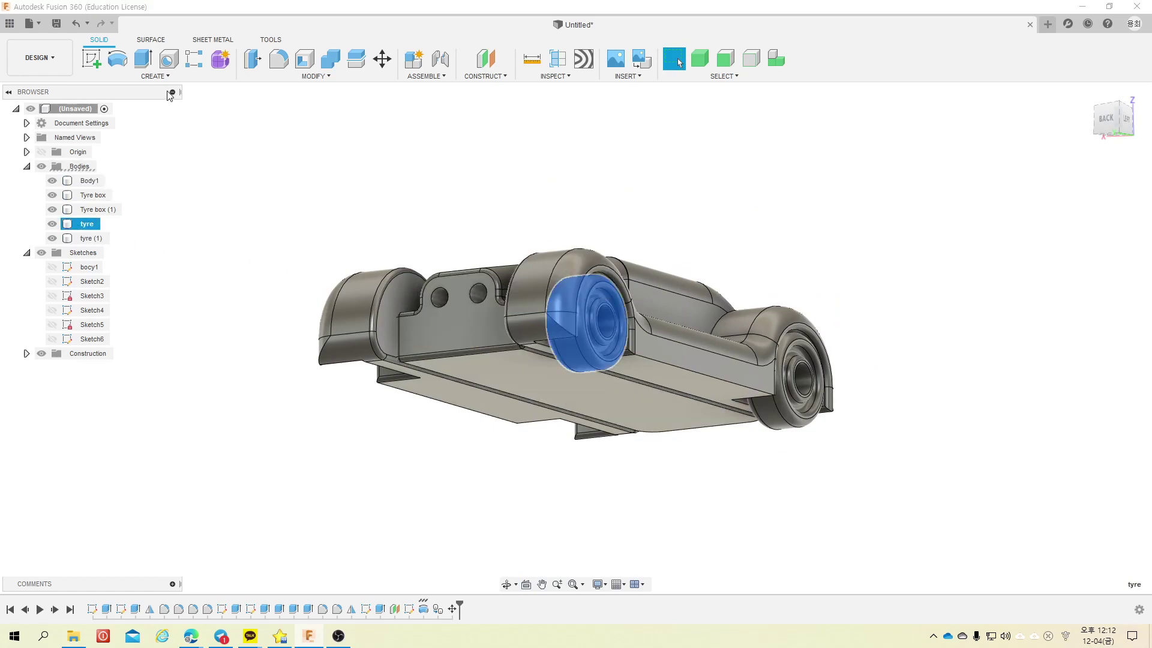
pyautogui.click(155, 76)
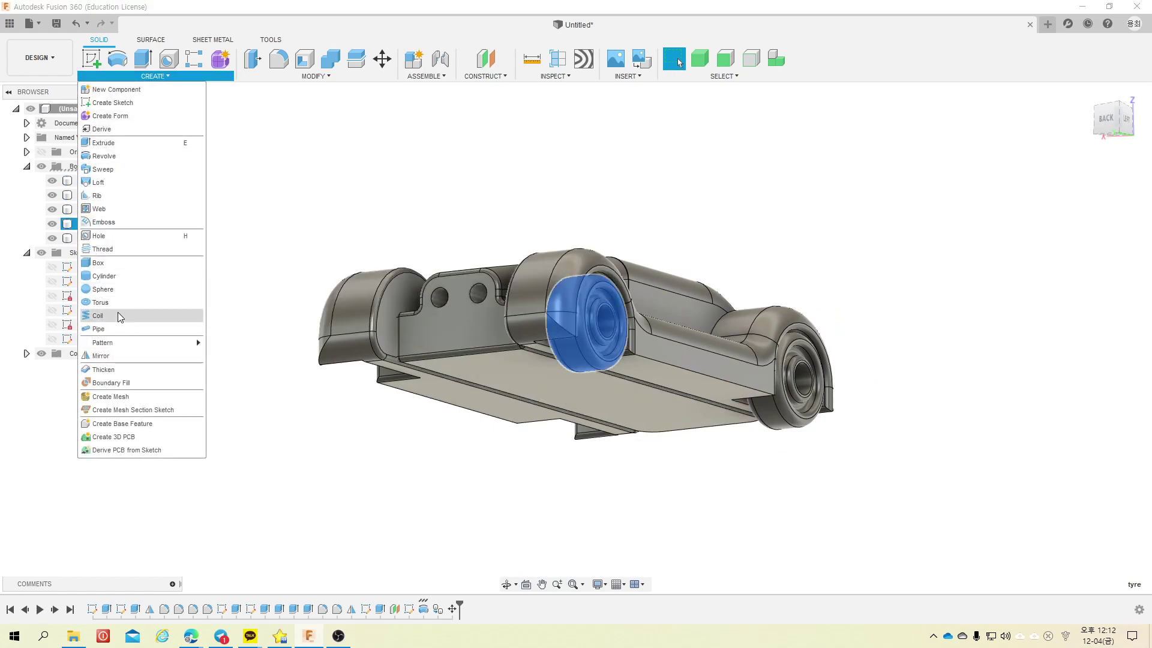
pyautogui.click(135, 356)
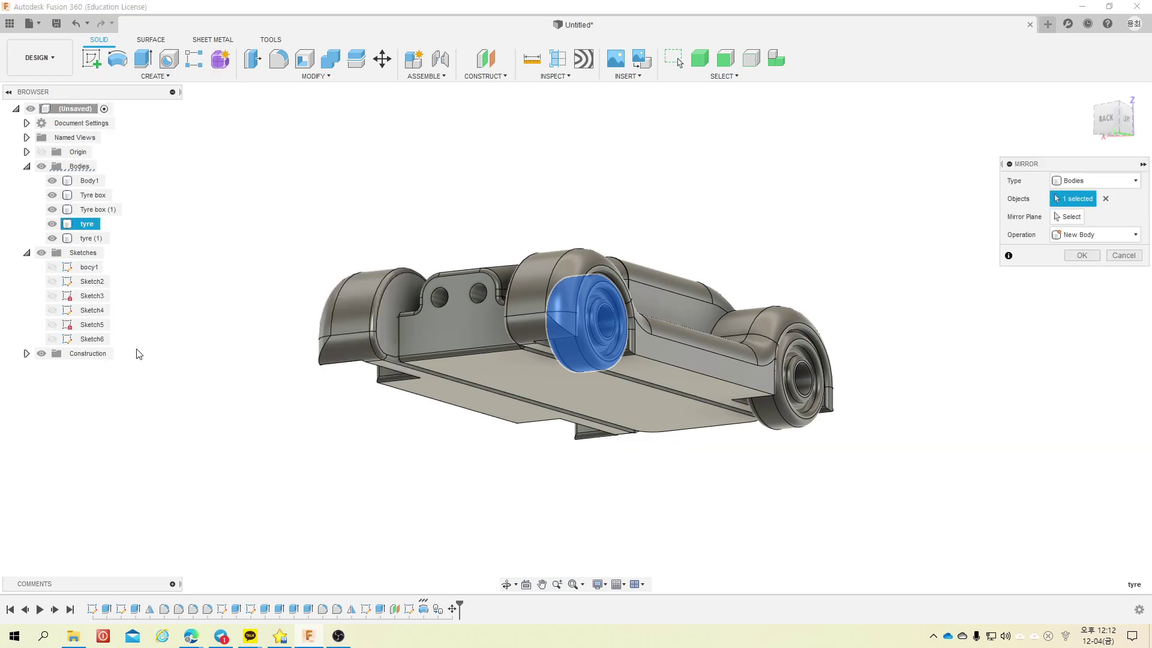
pyautogui.click(1068, 217)
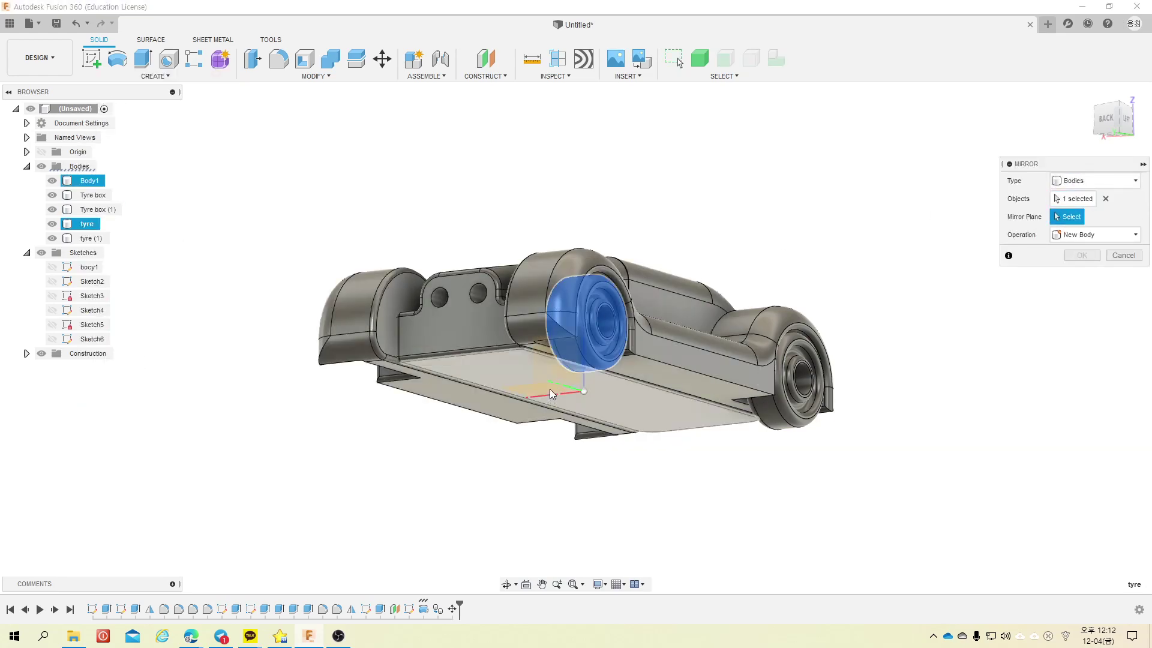
pyautogui.scroll(-5, 552, 394)
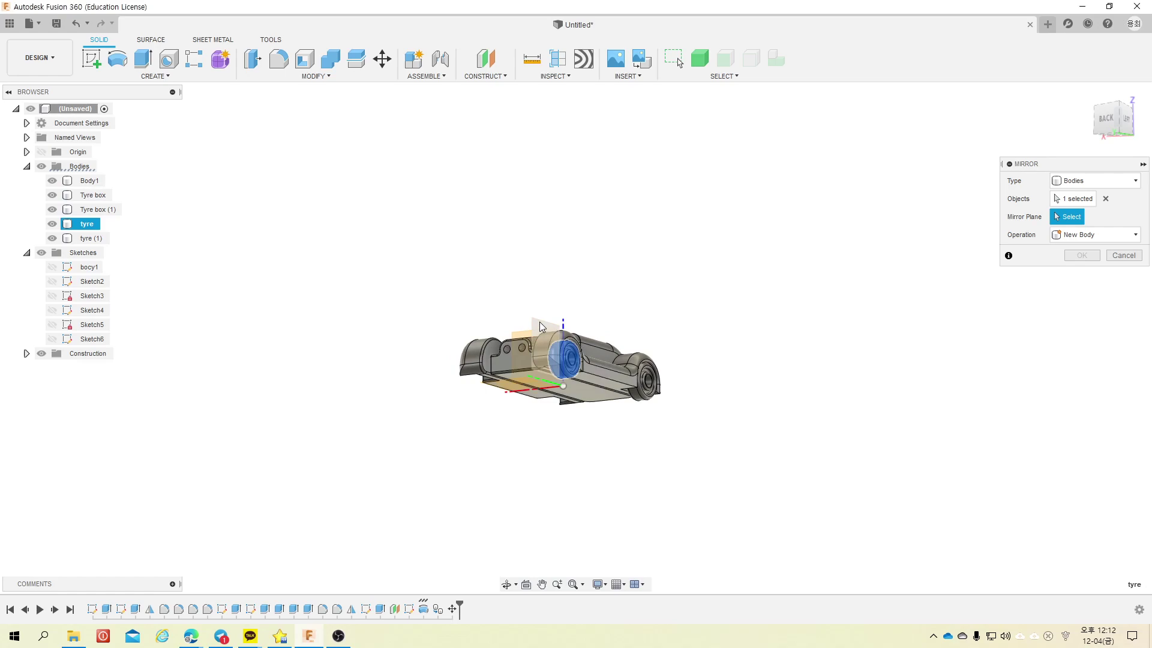
pyautogui.click(539, 322)
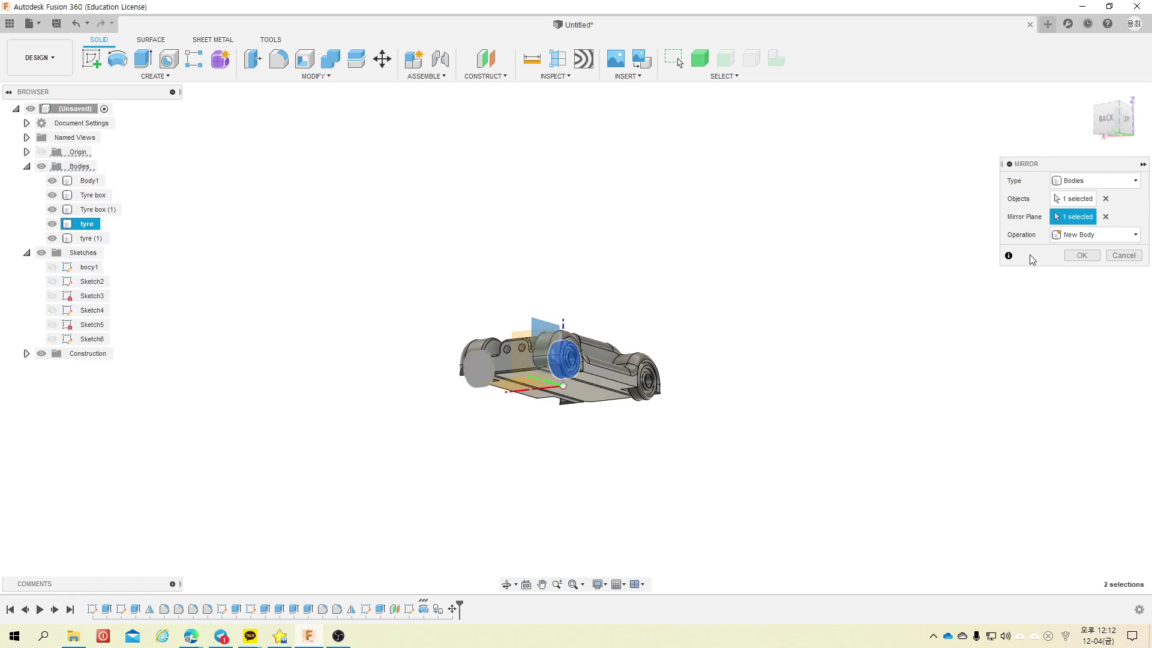
pyautogui.click(1081, 256)
# Step: Repeat the mirror for 'tyre (1)' across the middle plane, then fit the car in view
pyautogui.moveTo(741, 301)
pyautogui.keyDown('shift'); pyautogui.mouseDown(button='middle')
pyautogui.moveTo(747, 315)
pyautogui.moveTo(673, 332)
pyautogui.mouseUp(button='middle'); pyautogui.keyUp('shift')
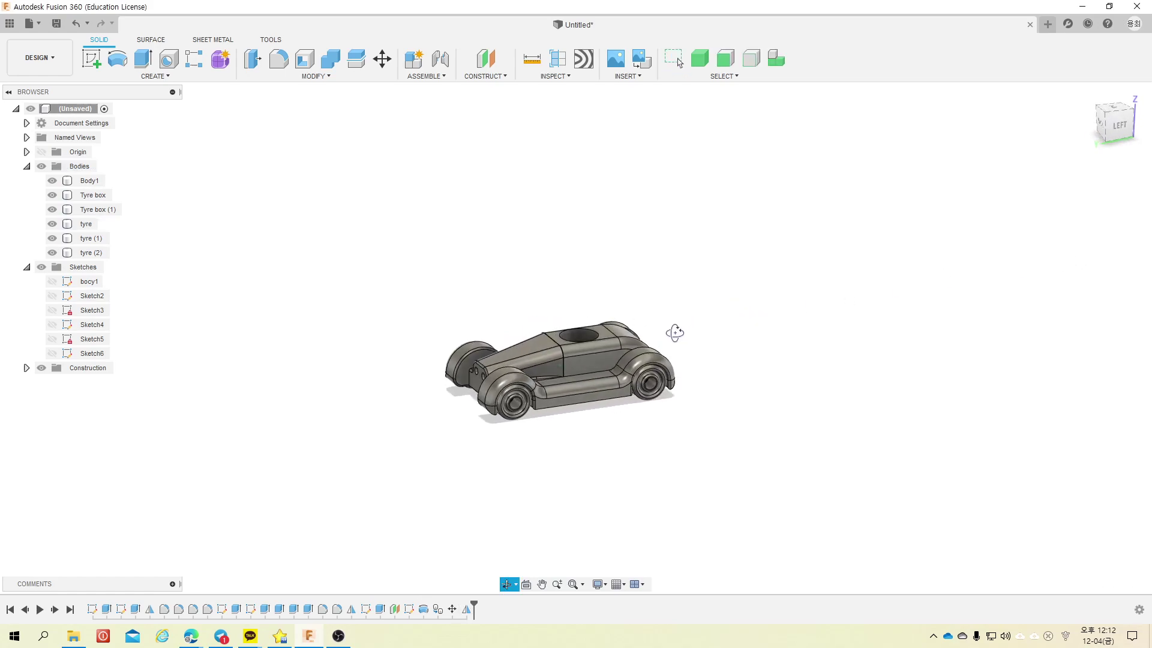
pyautogui.rightClick(439, 172)
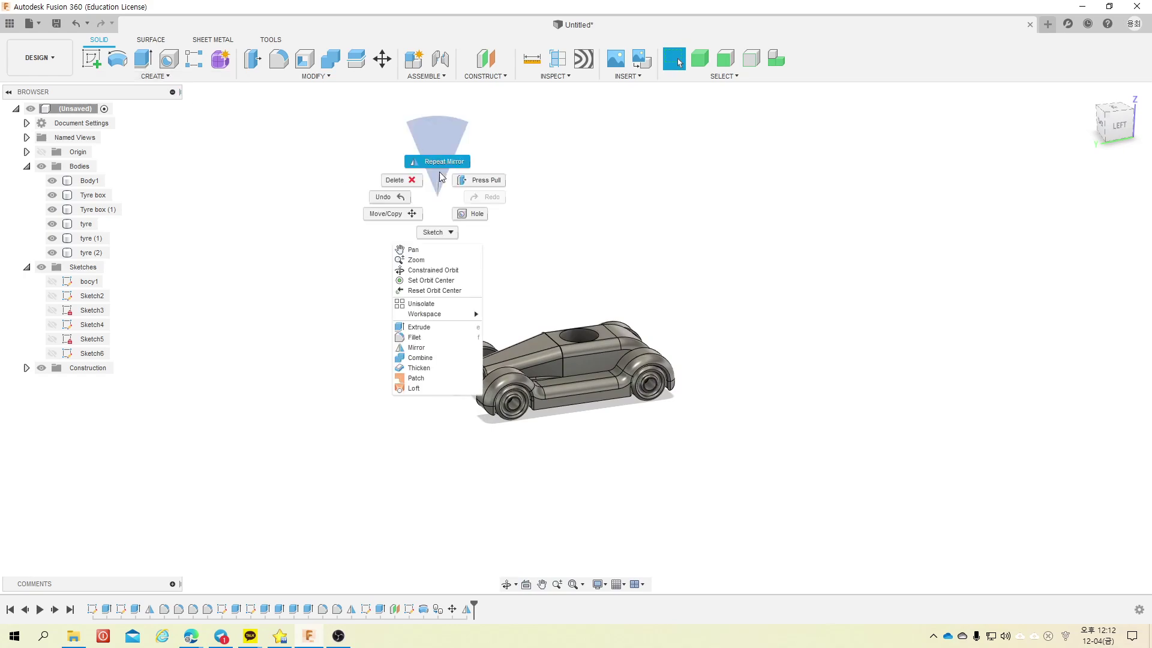
pyautogui.click(446, 159)
pyautogui.click(653, 399)
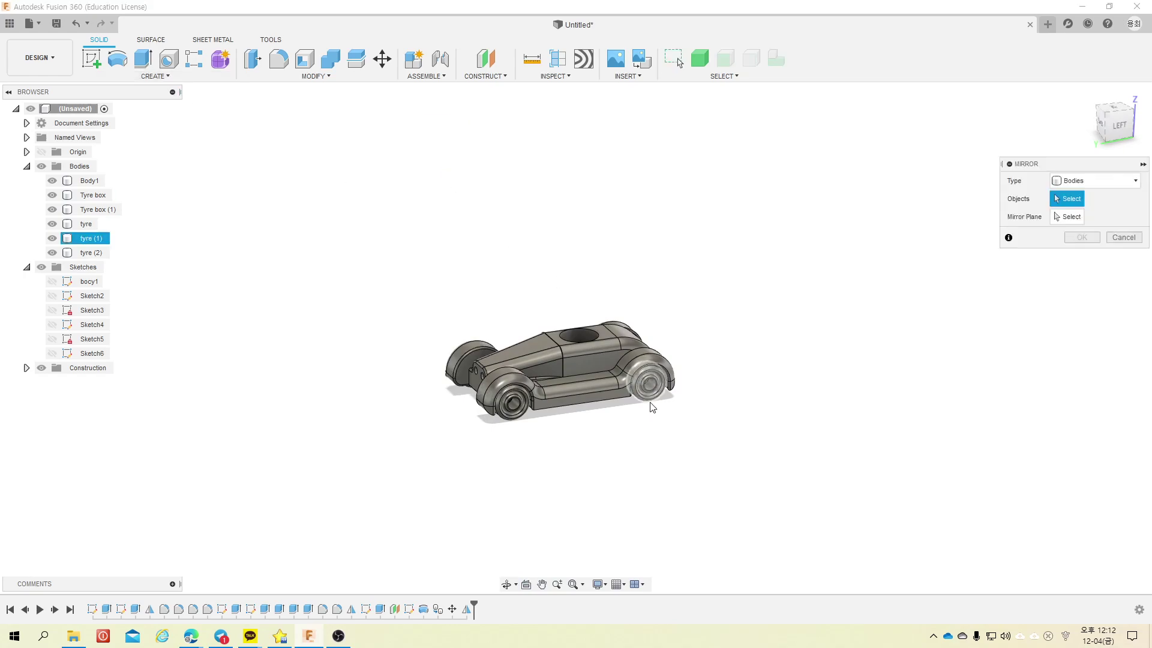
pyautogui.click(1053, 219)
pyautogui.click(533, 344)
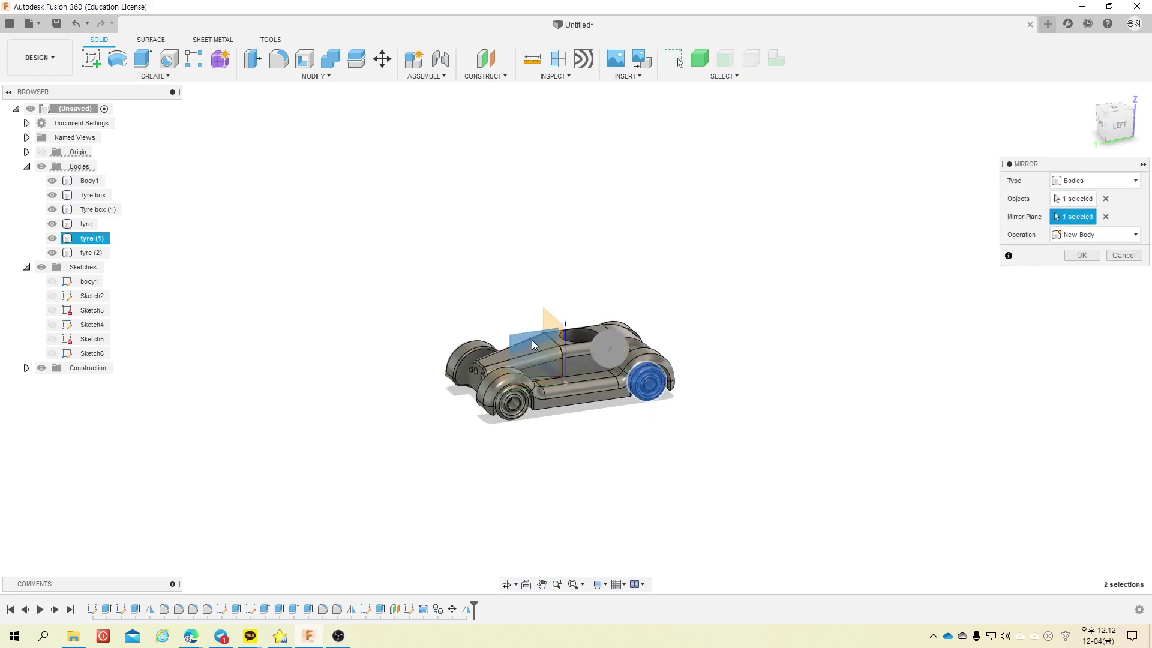
pyautogui.click(1079, 256)
pyautogui.moveTo(870, 309)
pyautogui.keyDown('shift'); pyautogui.mouseDown(button='middle')
pyautogui.moveTo(930, 300)
pyautogui.moveTo(898, 252)
pyautogui.moveTo(846, 337)
pyautogui.mouseUp(button='middle'); pyautogui.keyUp('shift')
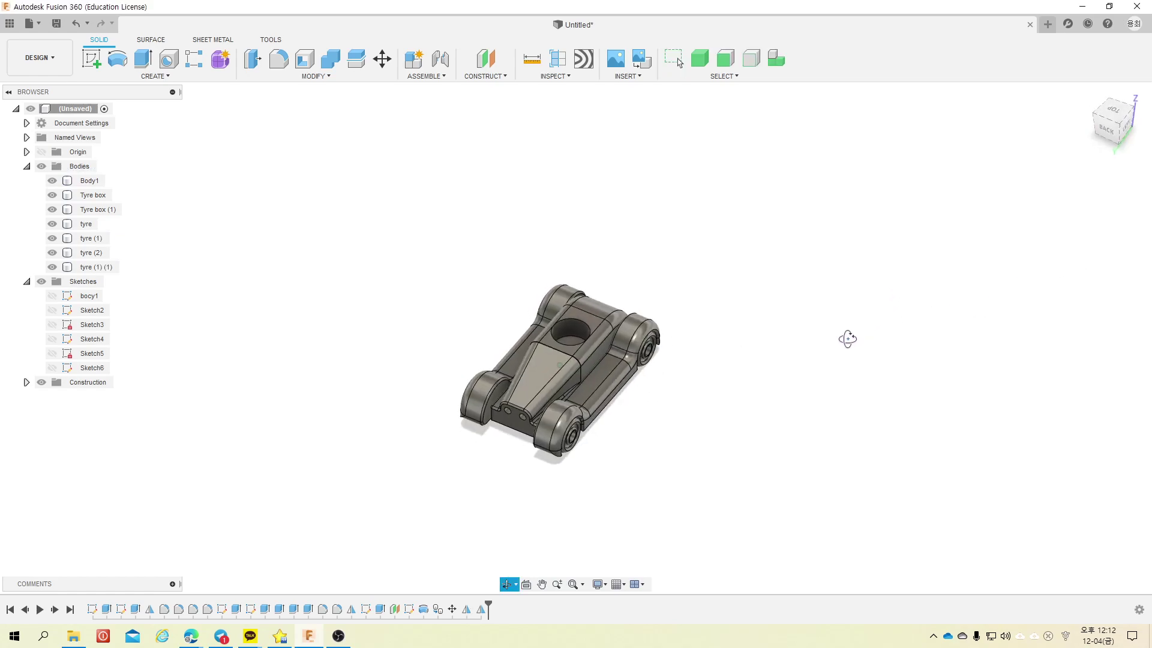
pyautogui.click(1119, 122)
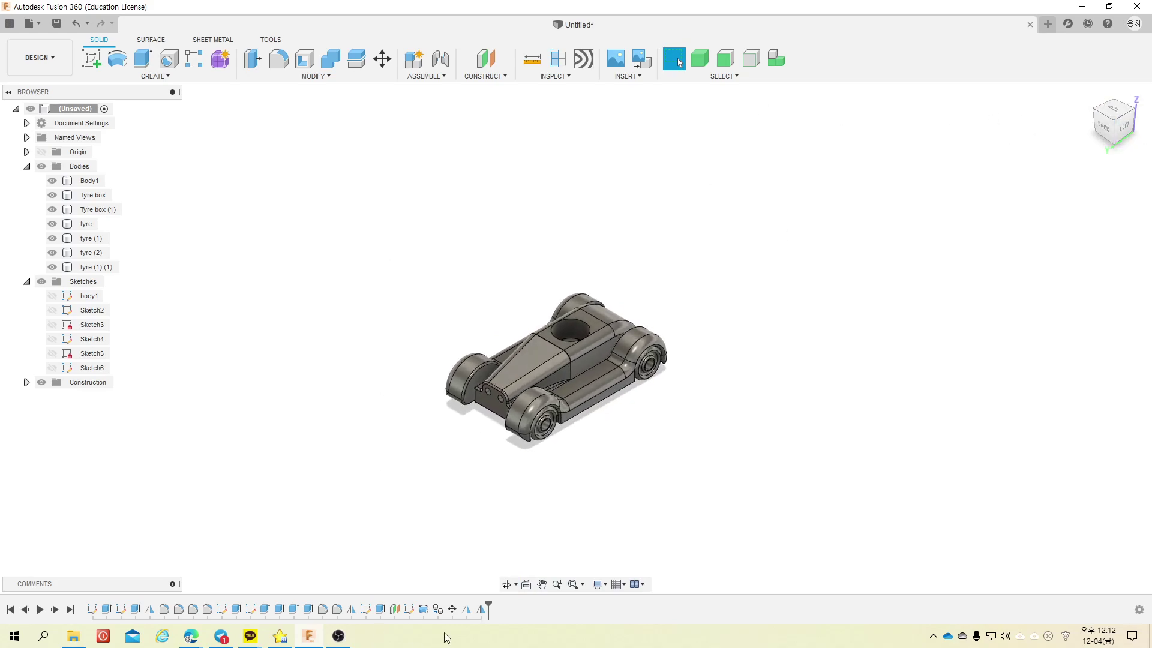
pyautogui.click(573, 584)
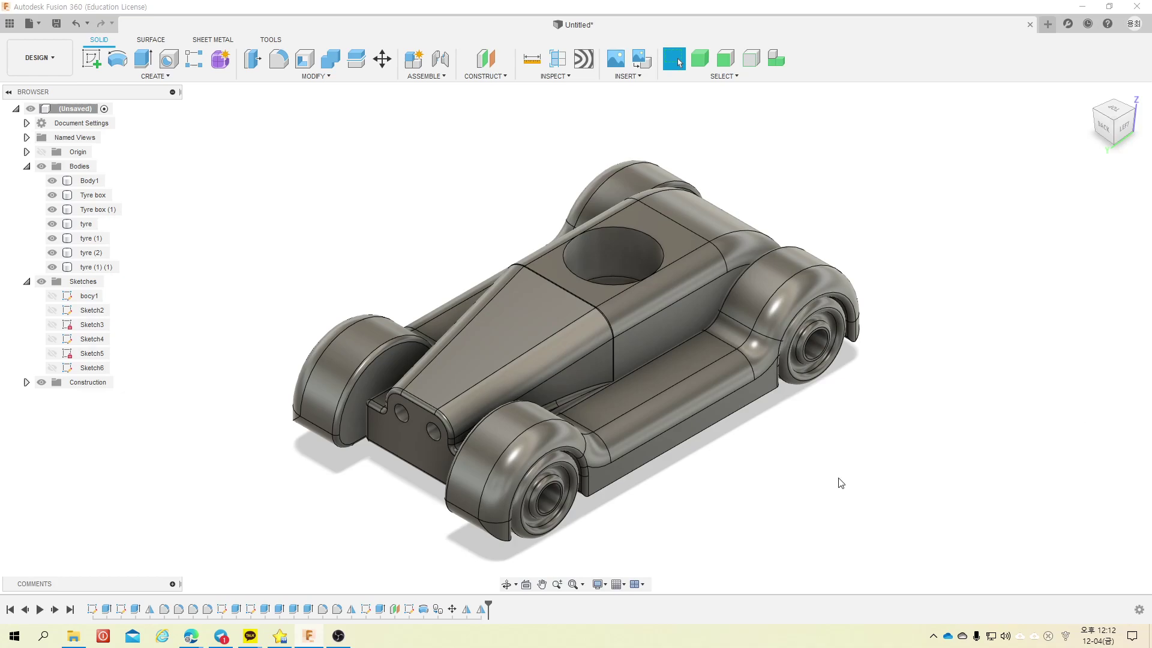
# Step: Start a sketch on the car's side face and intersect the cockpit hole's cylindrical face into it
pyautogui.click(91, 58)
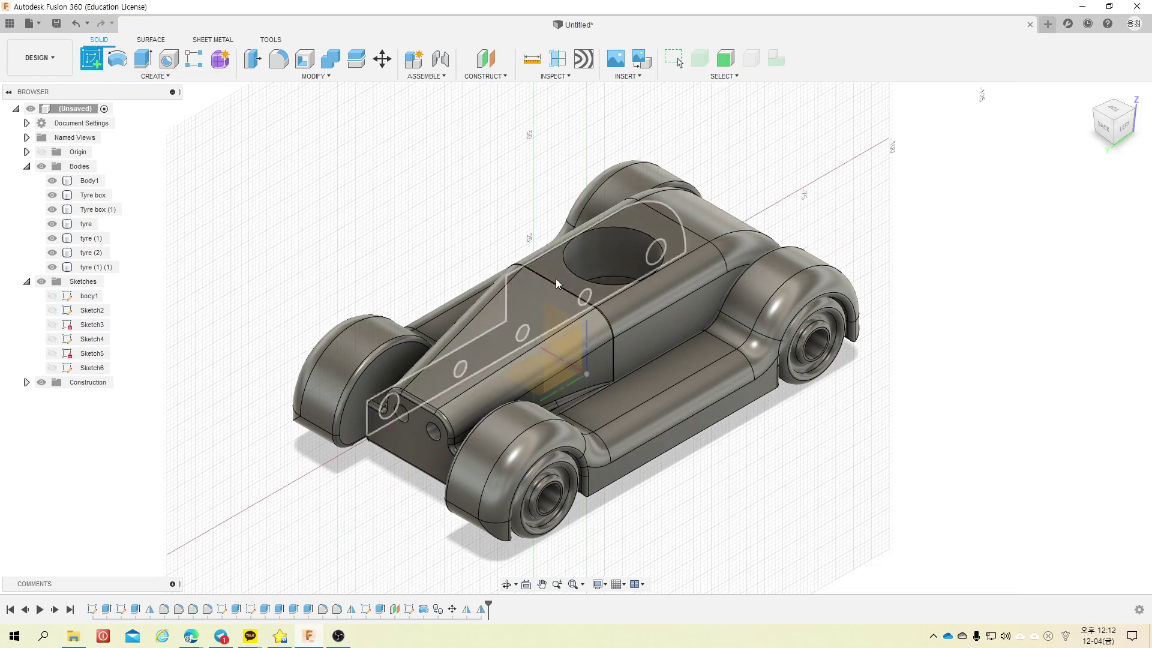
pyautogui.click(552, 354)
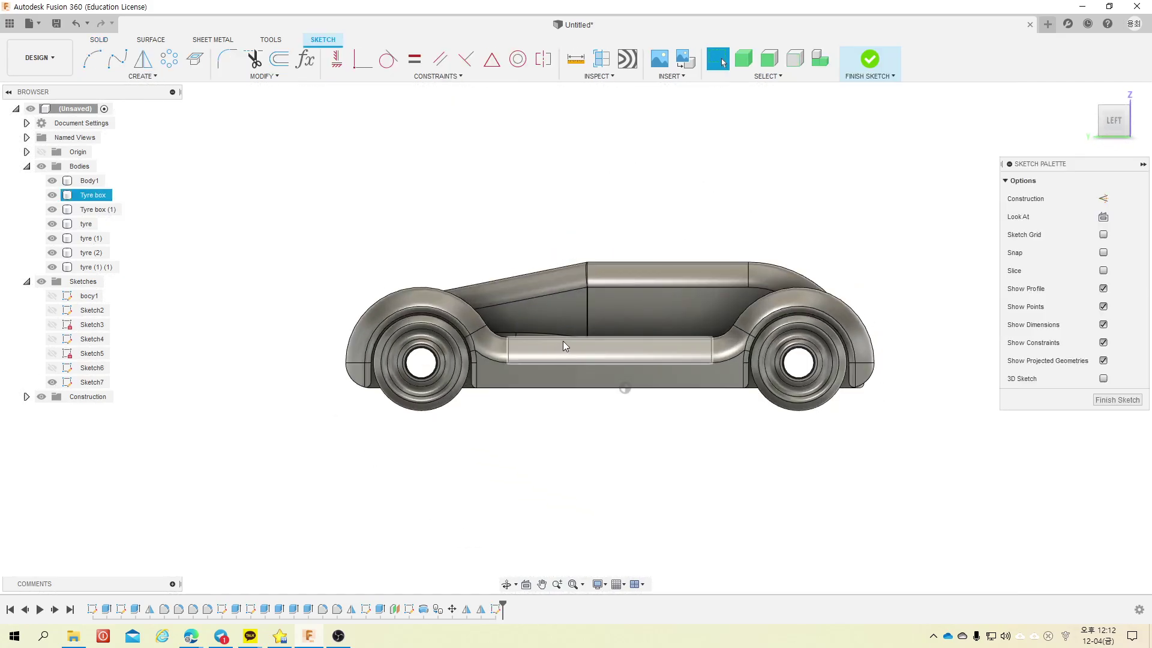
pyautogui.keyDown('shift'); pyautogui.moveTo(563, 232); pyautogui.dragTo(665, 312, button='middle'); pyautogui.keyUp('shift')
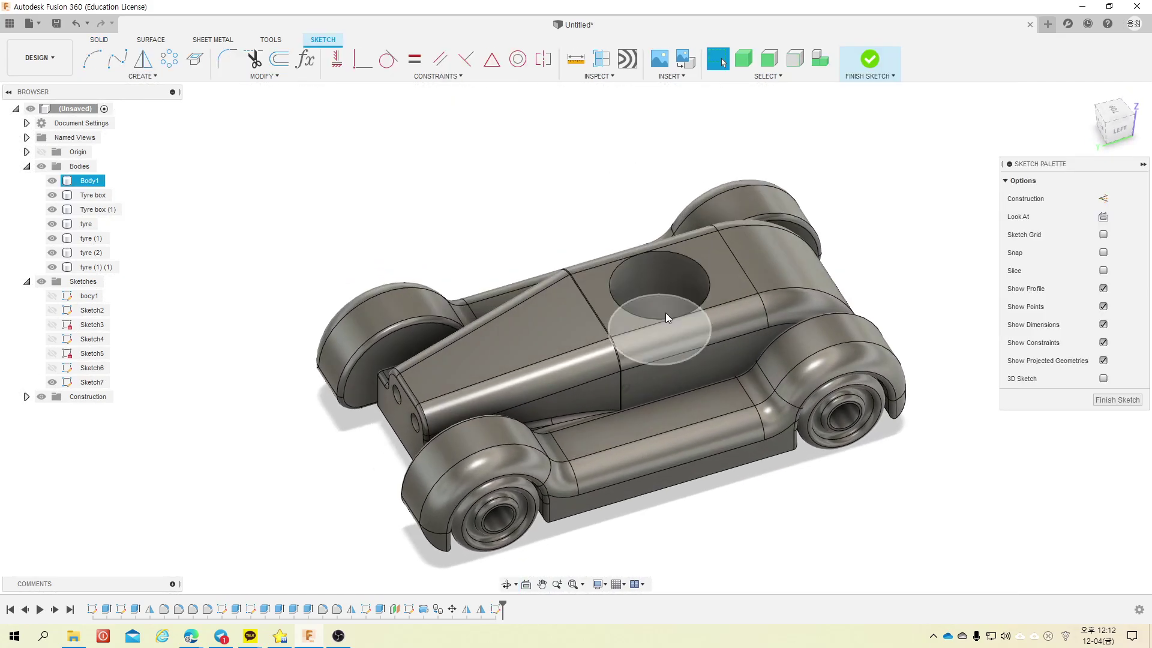
pyautogui.click(142, 76)
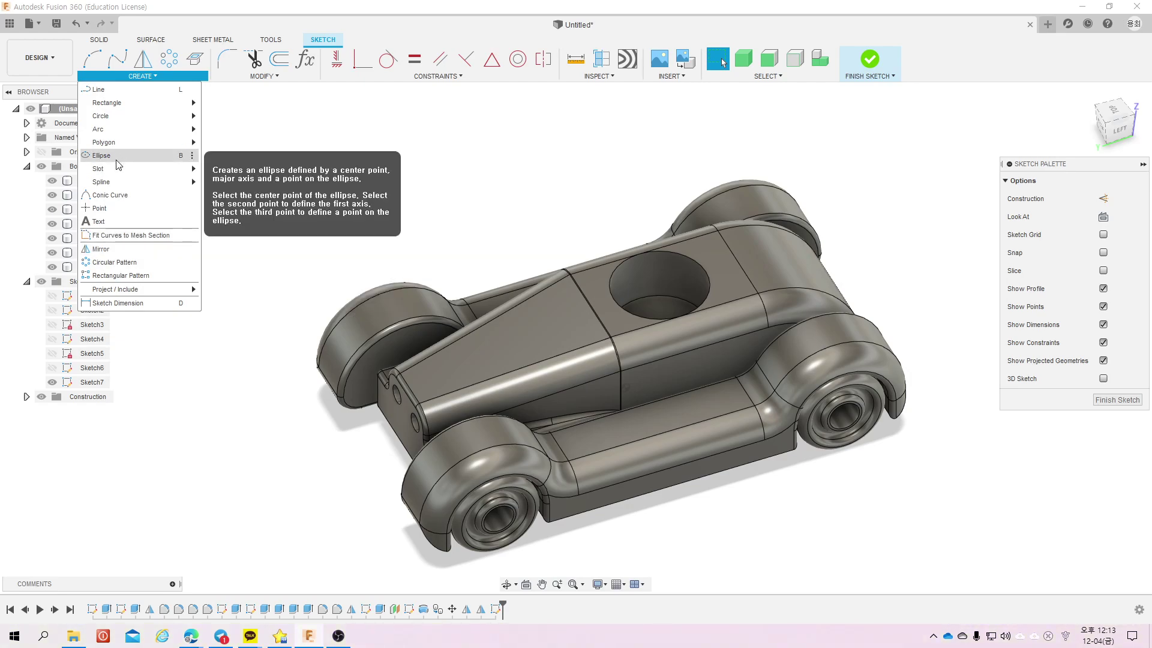
pyautogui.moveTo(115, 289)
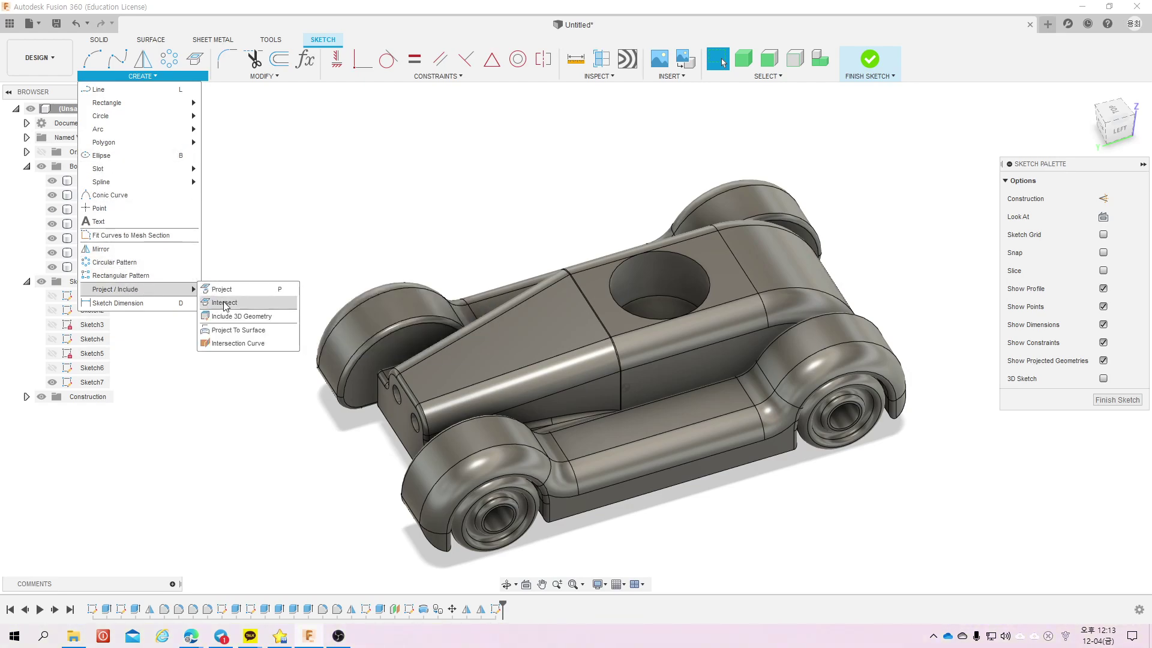
pyautogui.click(226, 303)
pyautogui.click(690, 286)
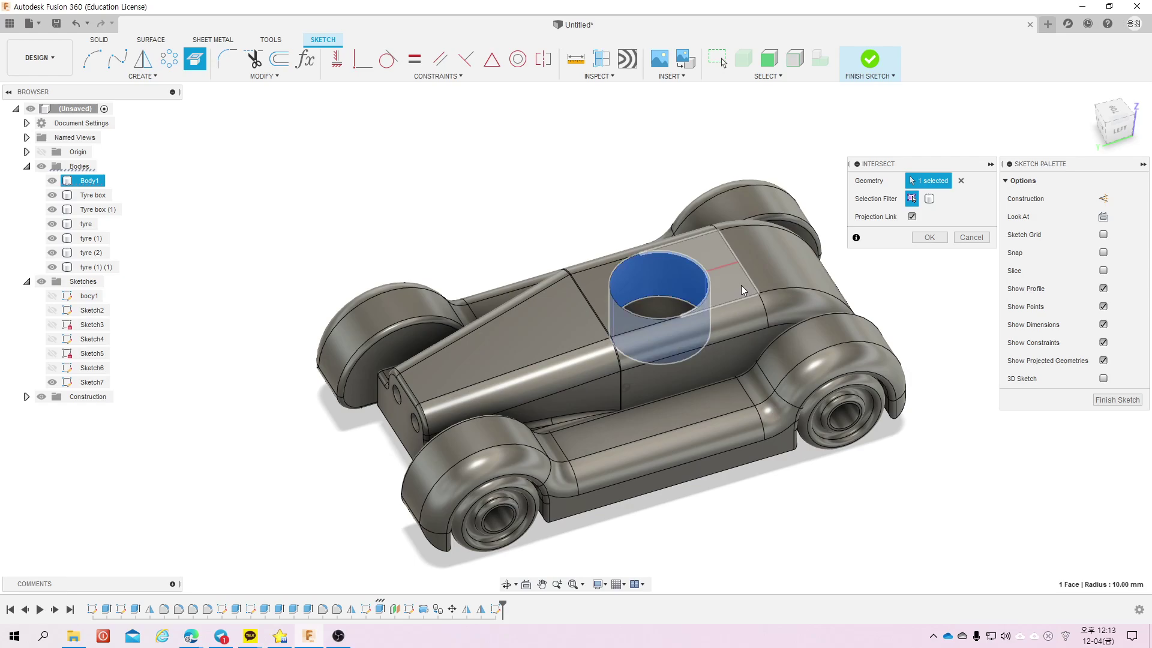
pyautogui.click(928, 238)
# Step: With bodies hidden, draw a base line joining the outline's two bottom ends
pyautogui.click(1130, 134)
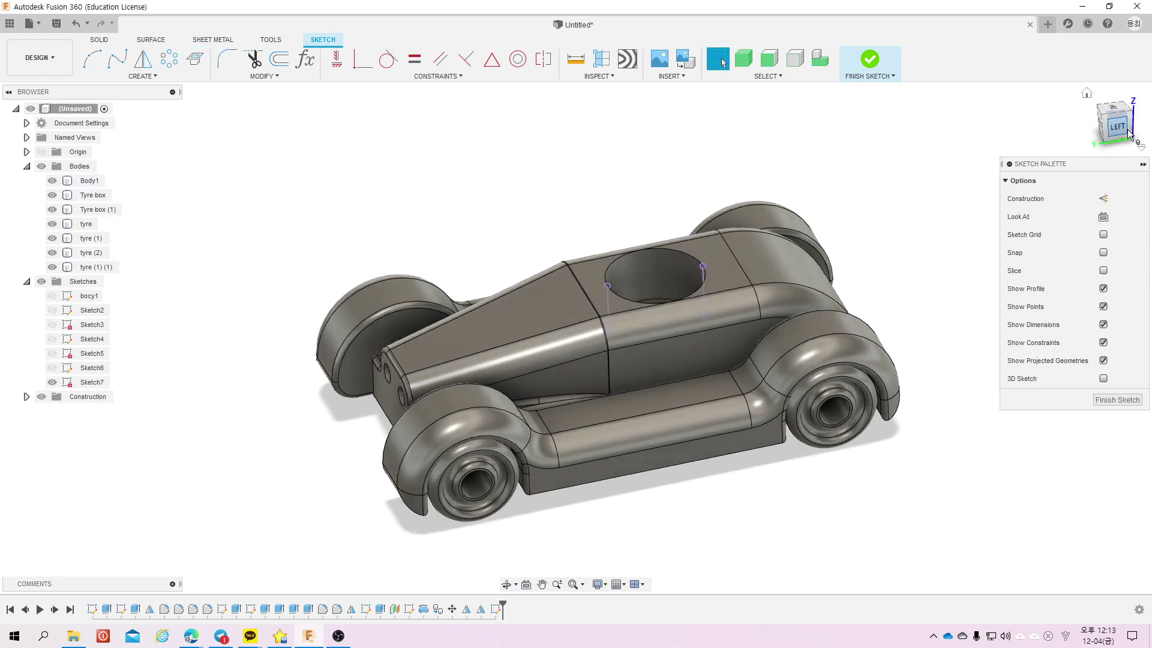
pyautogui.click(41, 167)
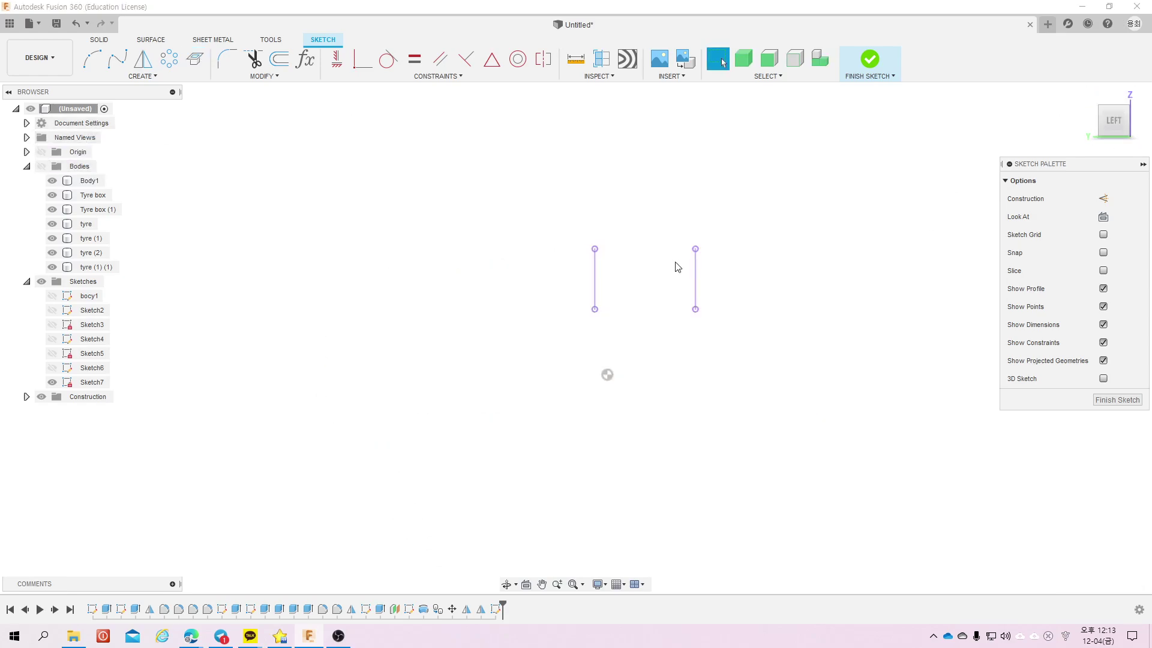
pyautogui.keyDown('shift'); pyautogui.moveTo(681, 243); pyautogui.dragTo(684, 268, button='middle'); pyautogui.keyUp('shift')
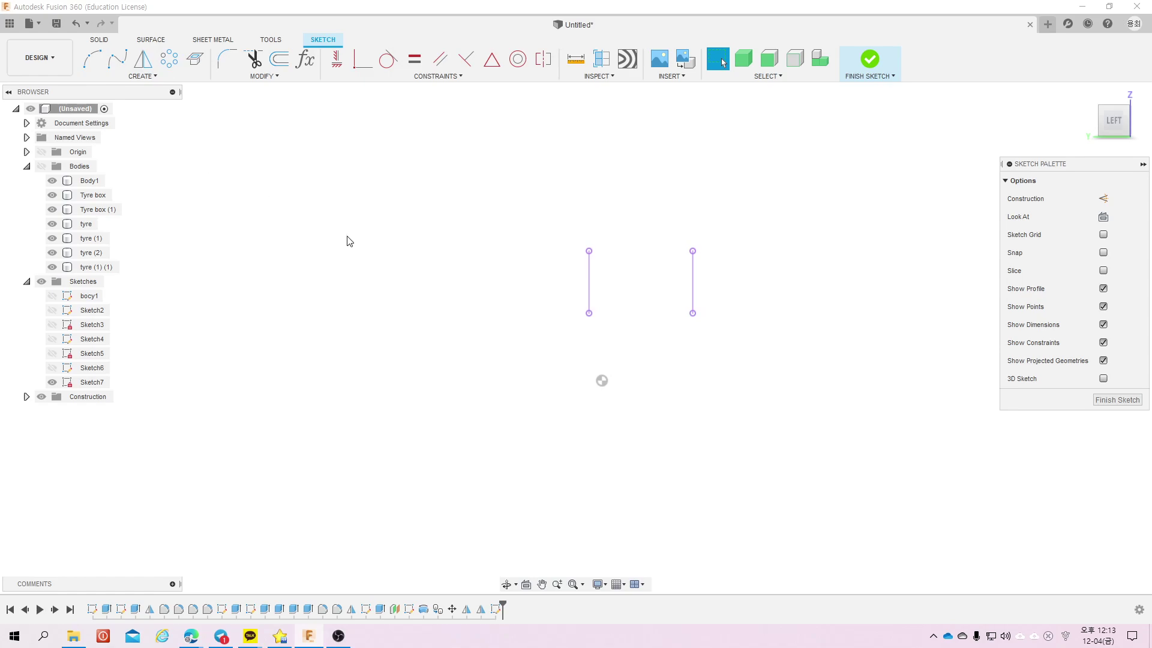
pyautogui.click(589, 312)
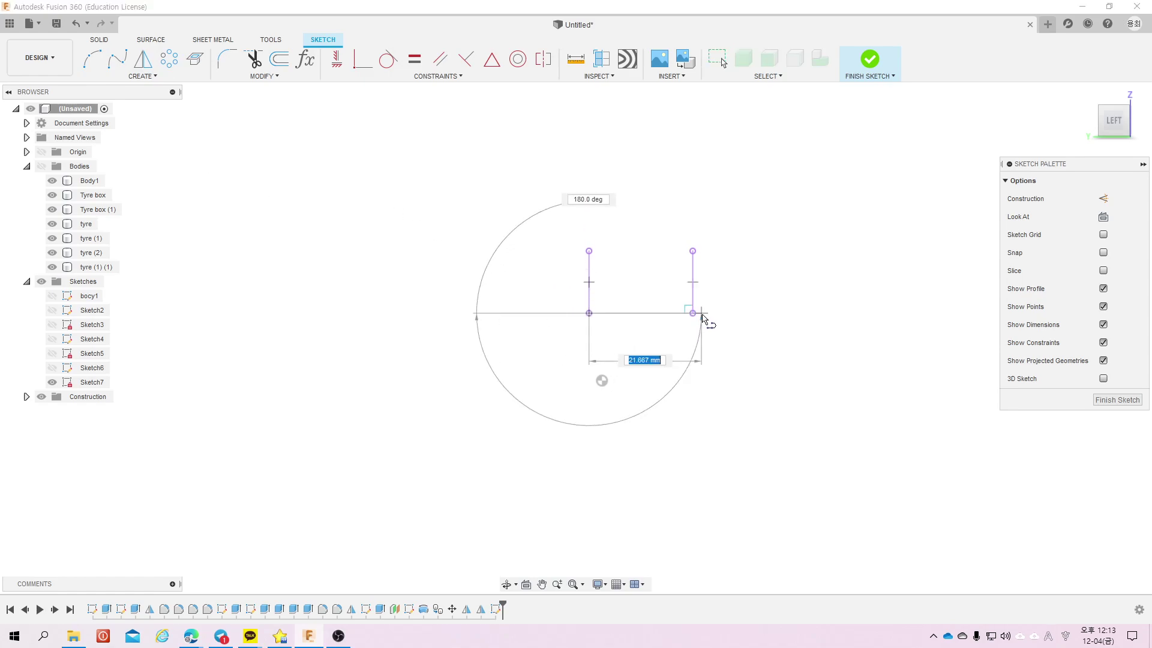
pyautogui.click(692, 313)
pyautogui.press('Escape')
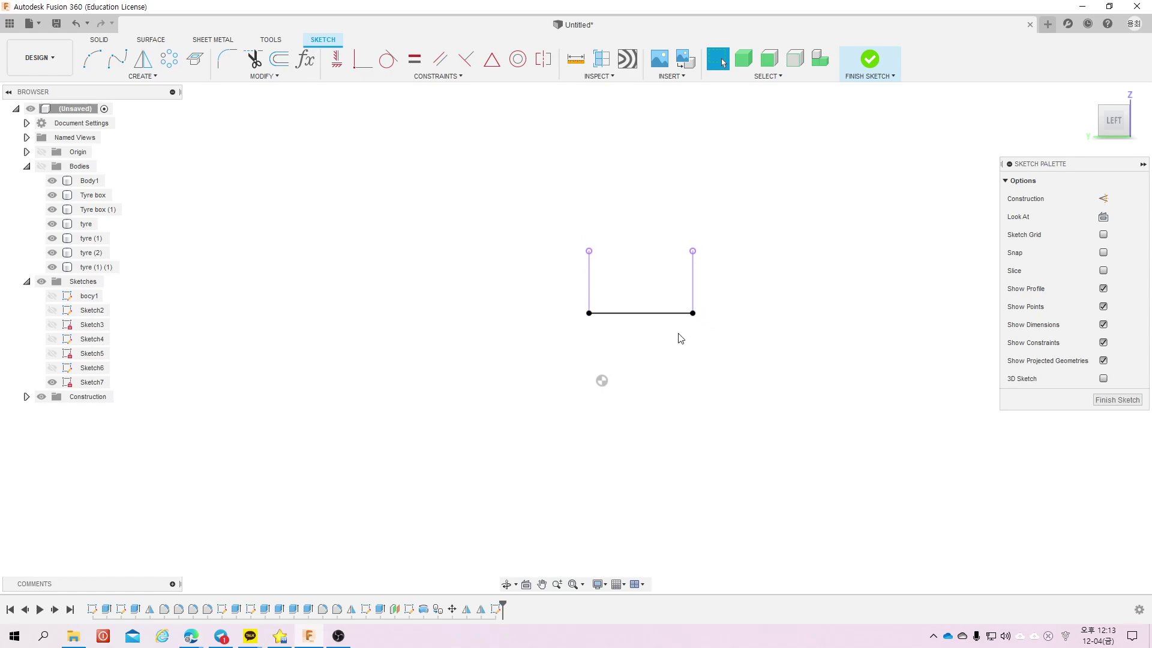
# Step: Draw a vertical construction centre line up from the base midpoint
pyautogui.press('l')
pyautogui.click(640, 313)
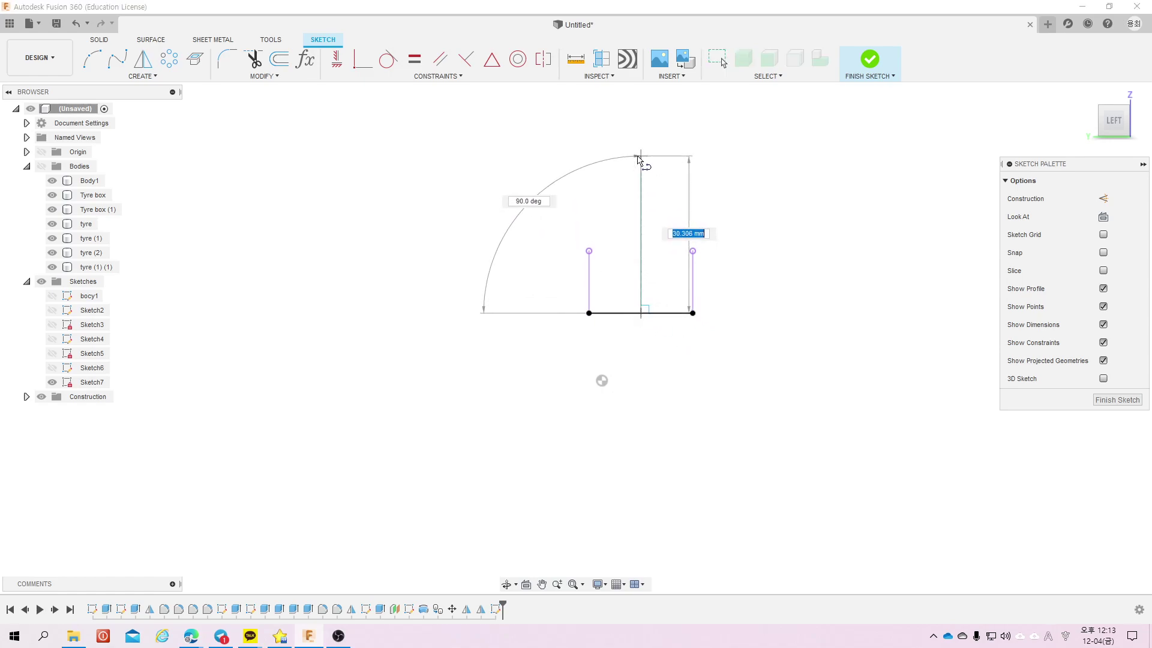
pyautogui.click(641, 154)
pyautogui.press('Escape')
pyautogui.click(640, 178)
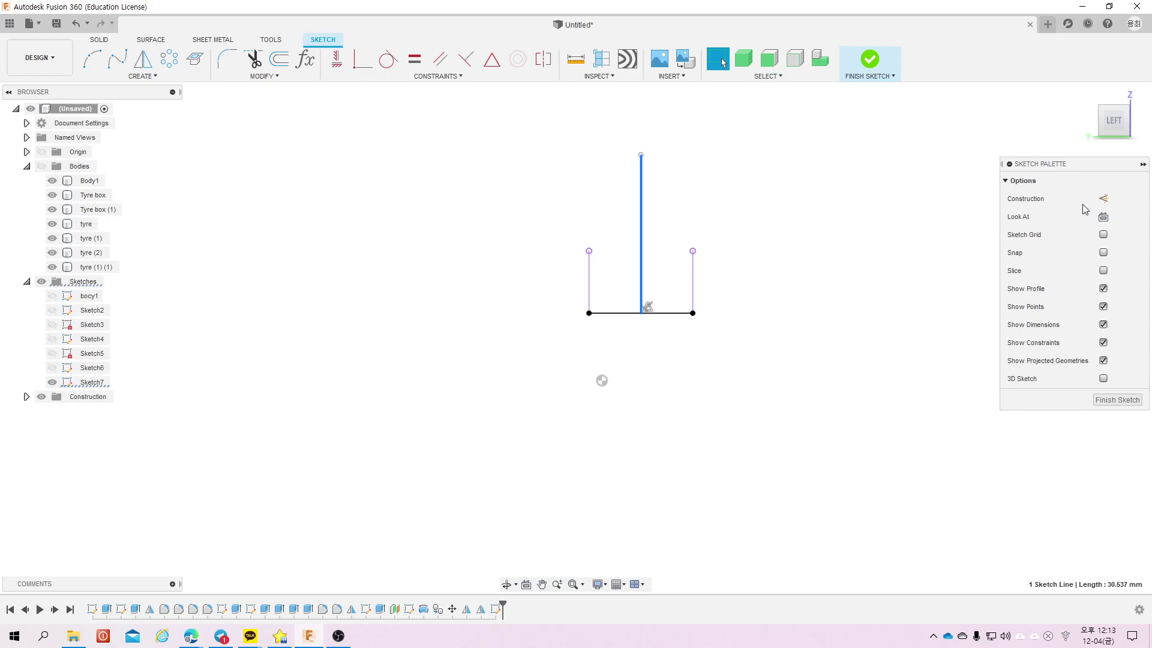
pyautogui.click(1103, 198)
pyautogui.click(528, 199)
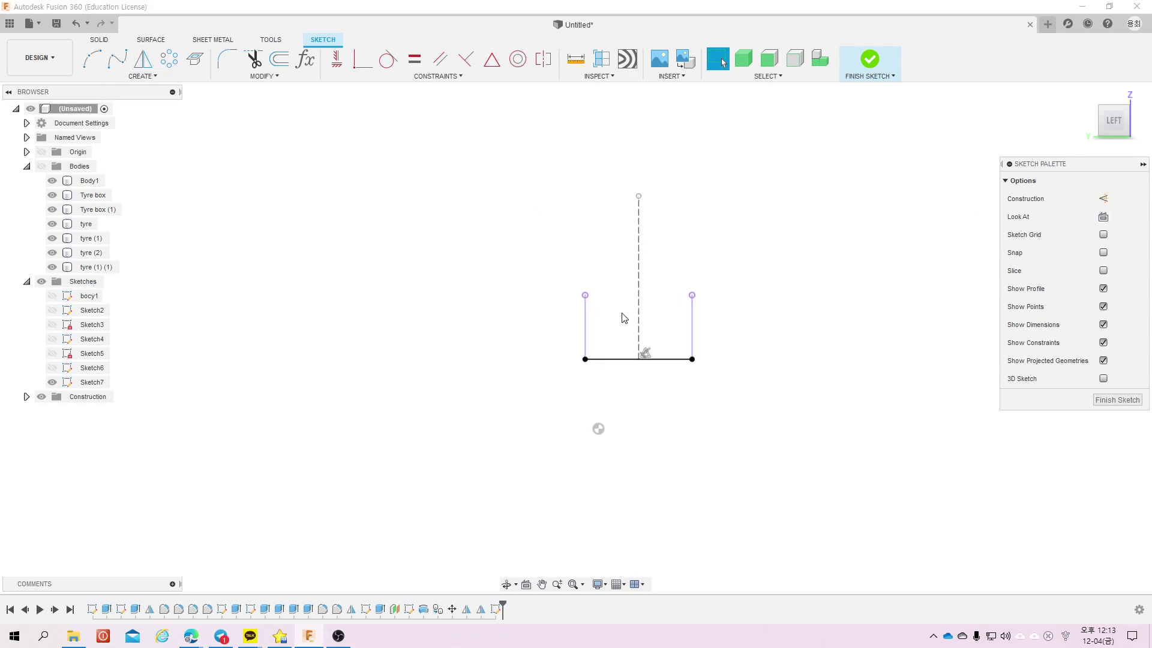
pyautogui.press('d')
pyautogui.click(586, 321)
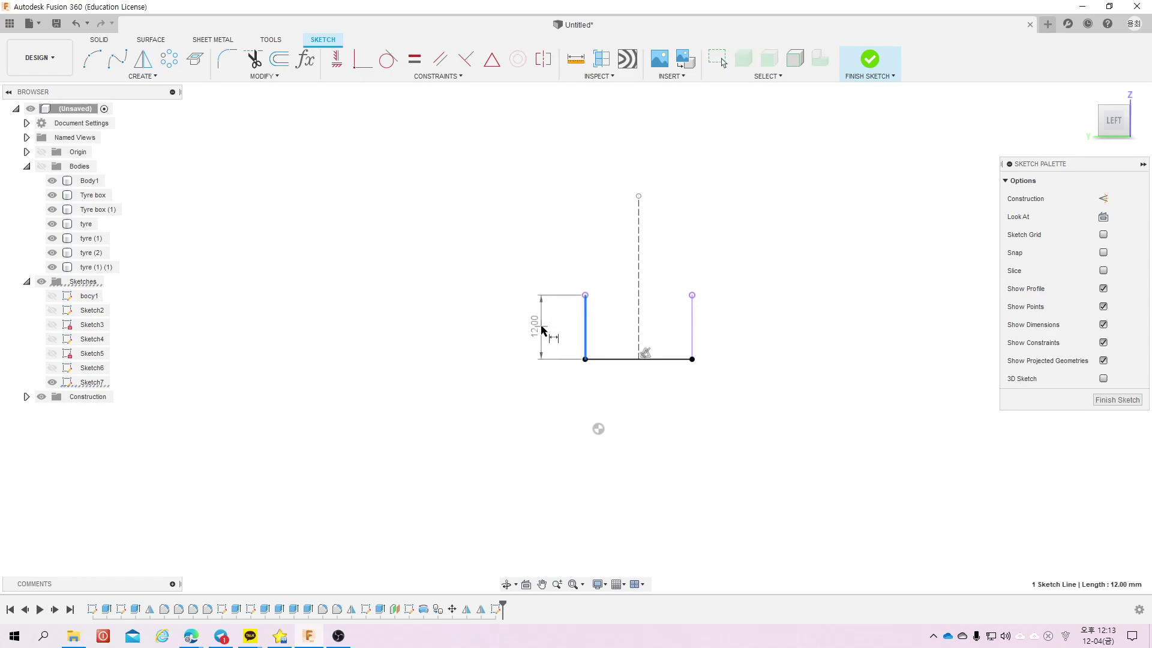
pyautogui.press('Escape')
pyautogui.scroll(1, 624, 189)
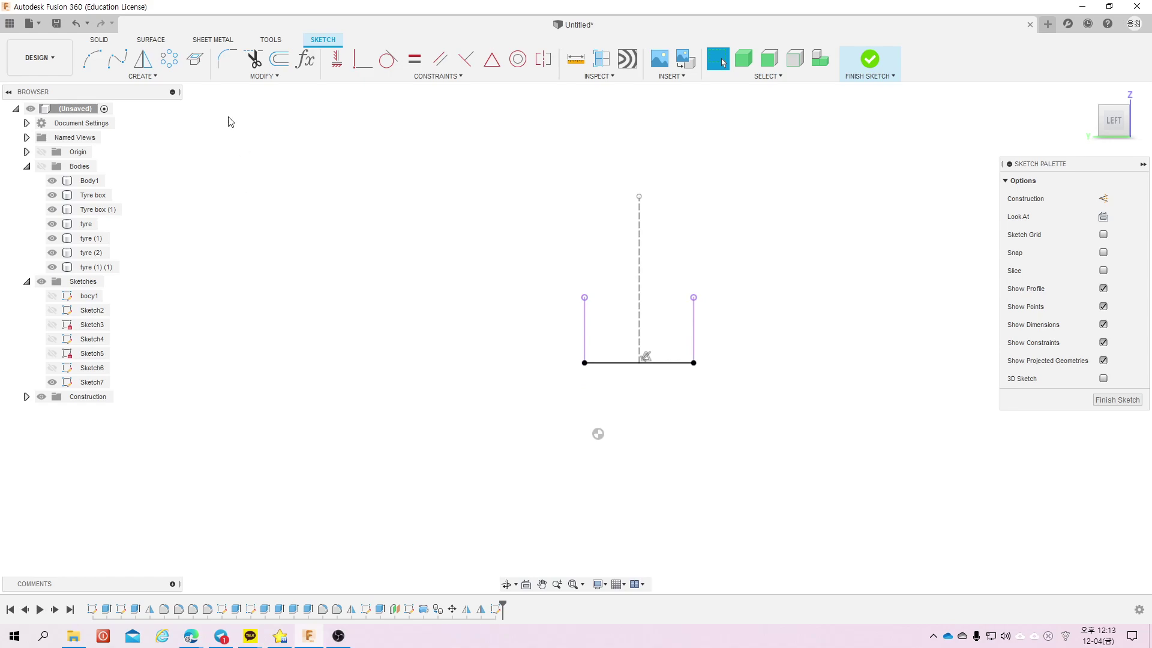
# Step: Add an arc from the left line's top and dimension its radius to R7.00
pyautogui.click(106, 67)
pyautogui.click(585, 298)
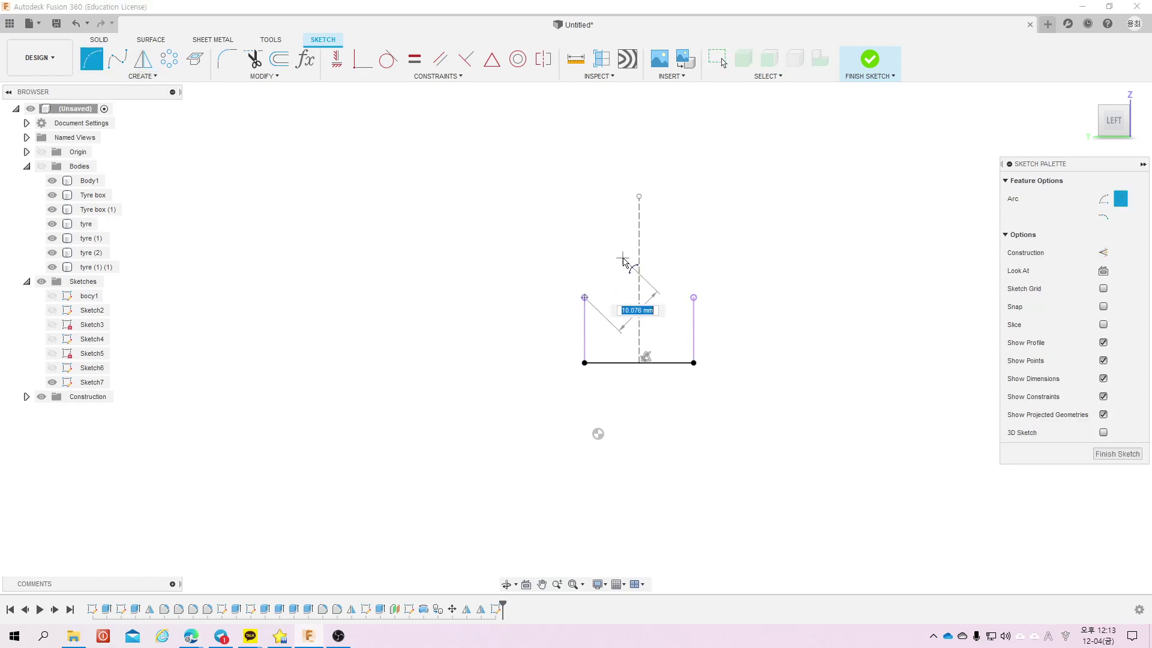
pyautogui.click(611, 274)
pyautogui.press('Escape')
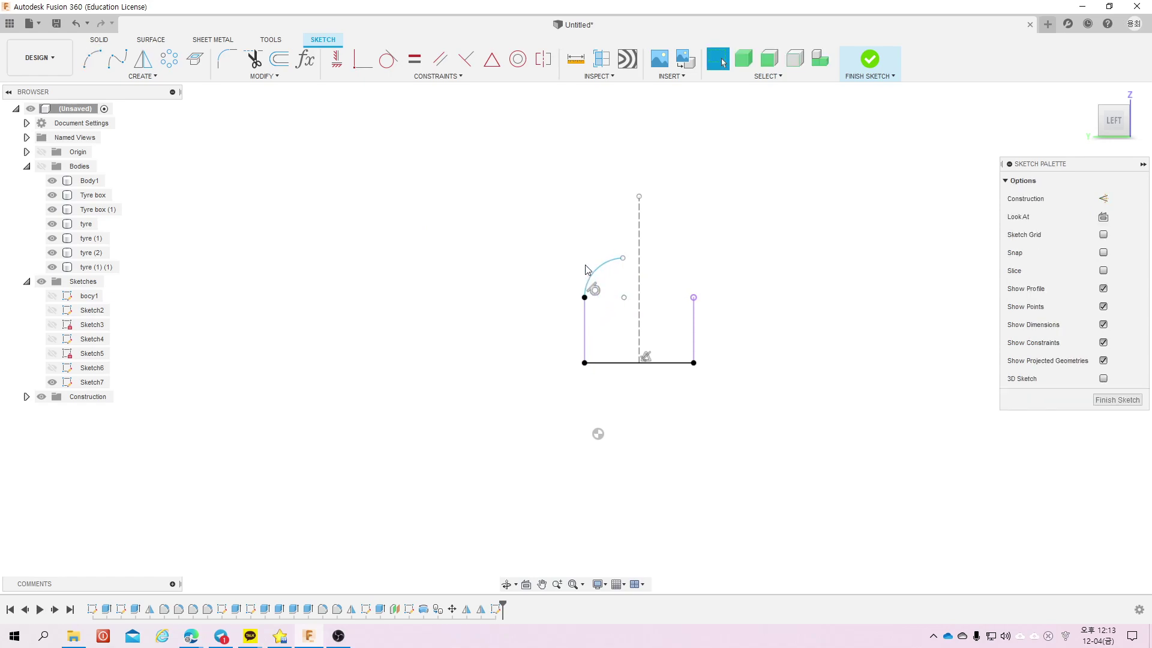
pyautogui.click(609, 282)
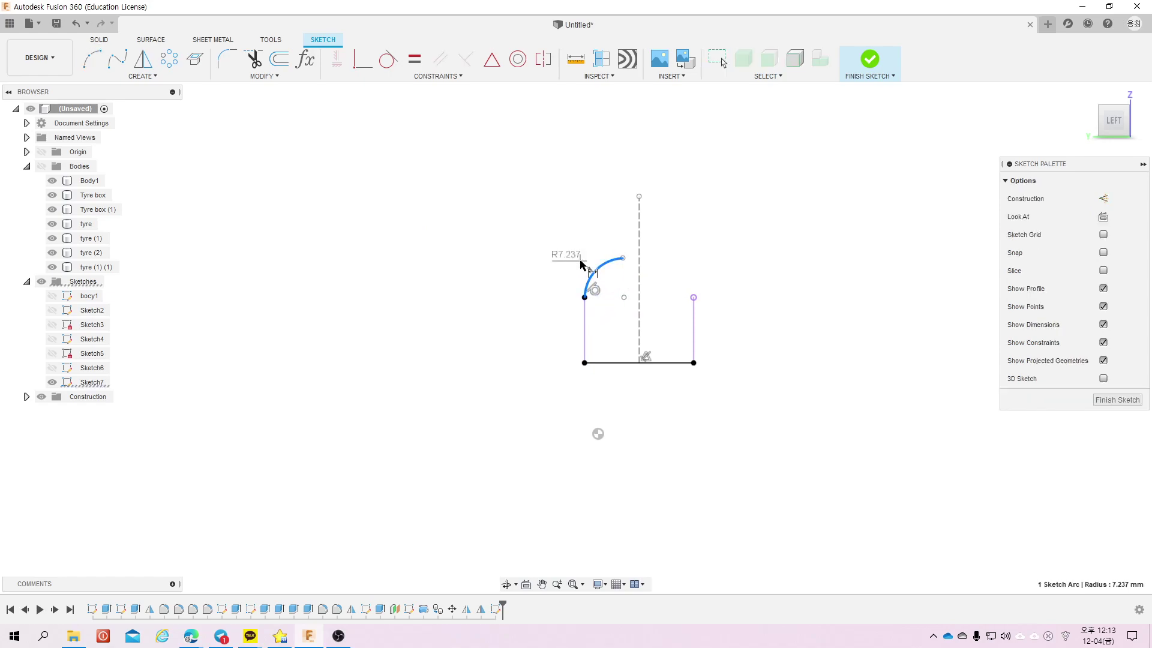
pyautogui.click(567, 260)
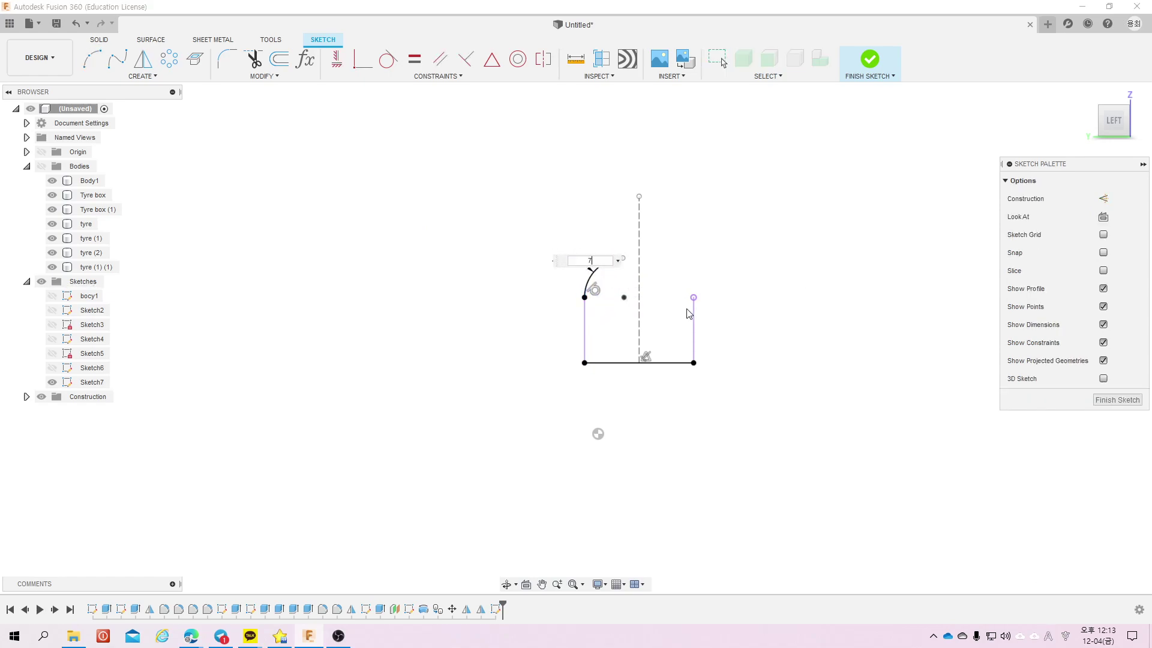
pyautogui.press('Return')
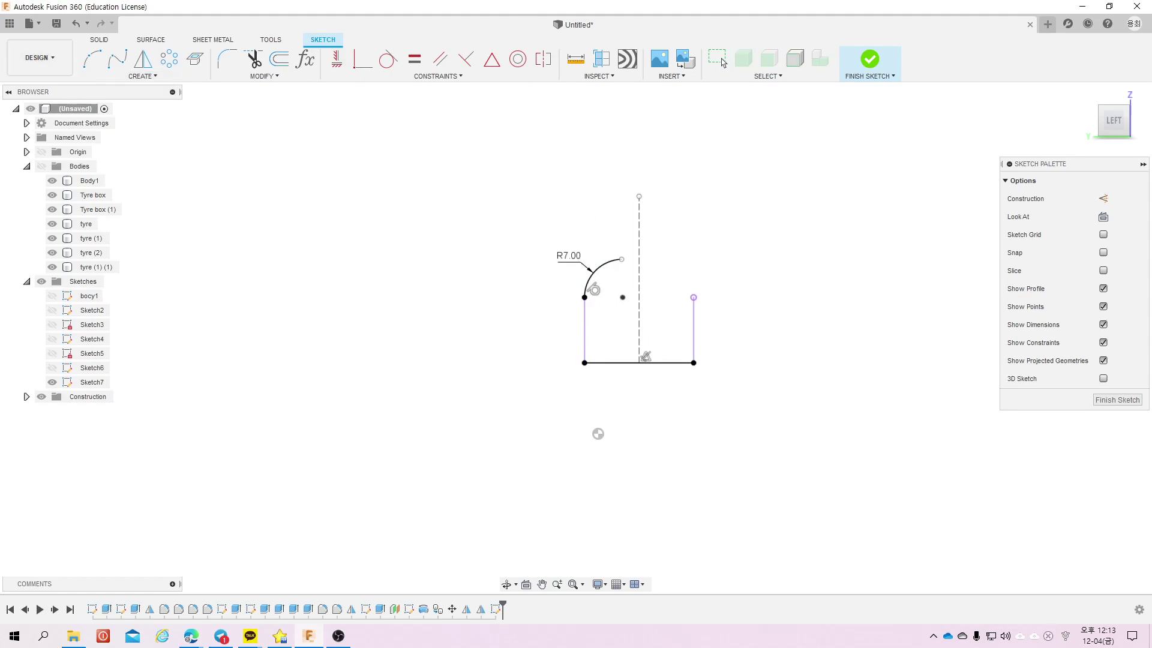
pyautogui.click(142, 76)
pyautogui.click(151, 78)
pyautogui.moveTo(106, 103)
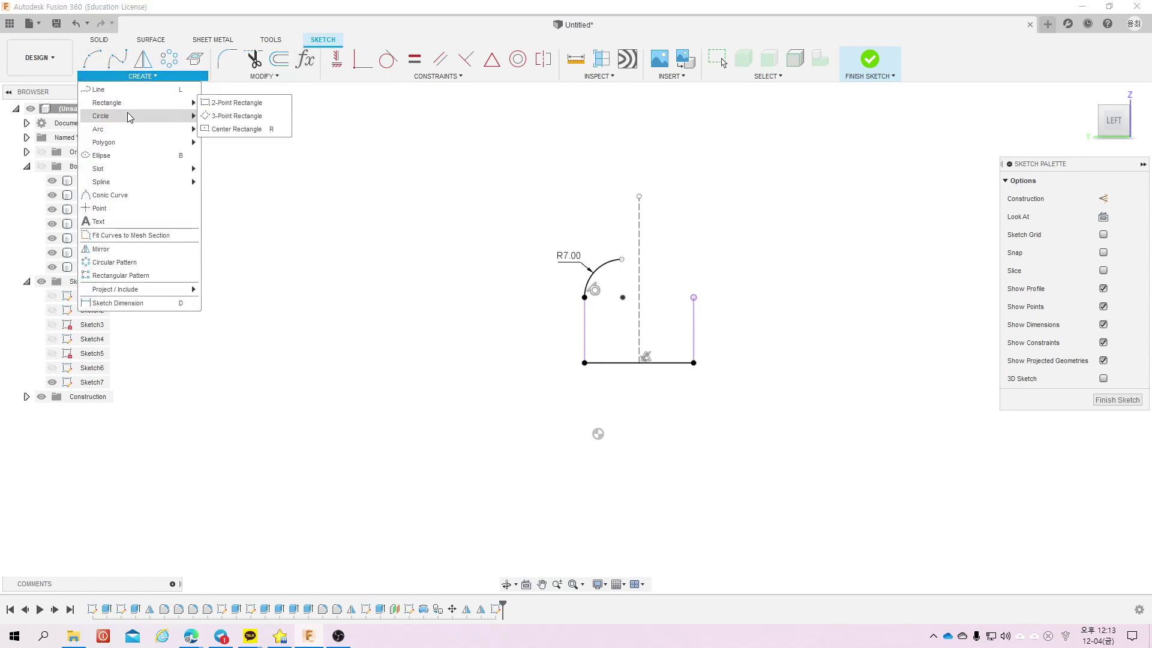
# Step: Draw a Ø14 head circle on the centre axis, 33 mm from the base to its top
pyautogui.click(207, 116)
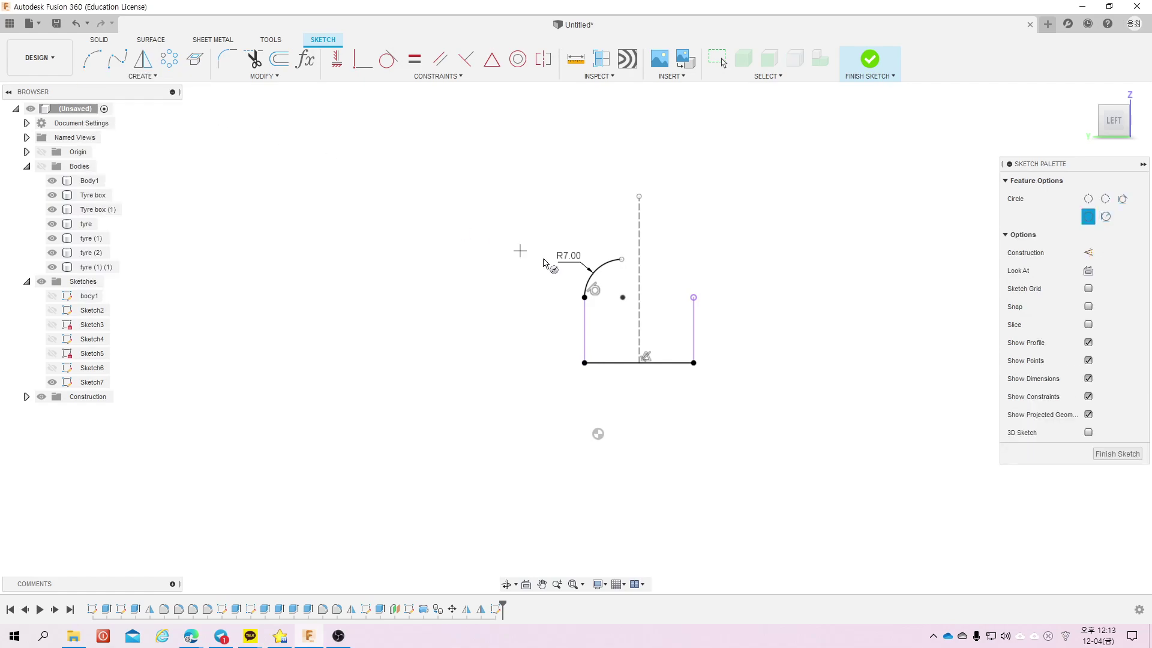
pyautogui.click(640, 222)
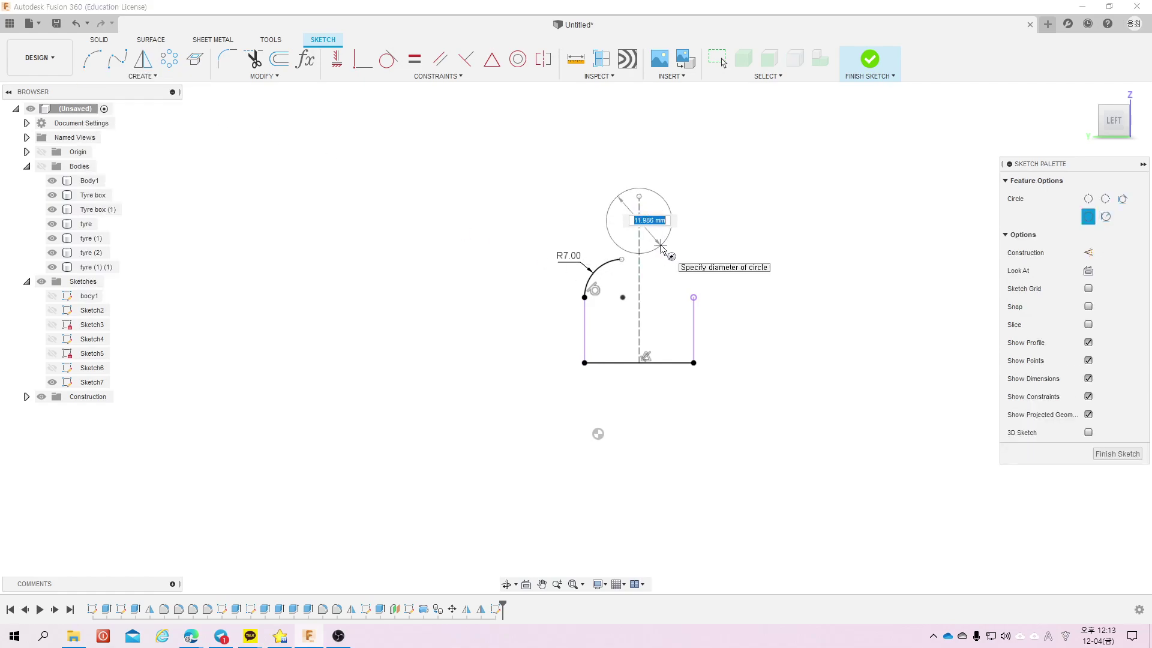
pyautogui.press('Return')
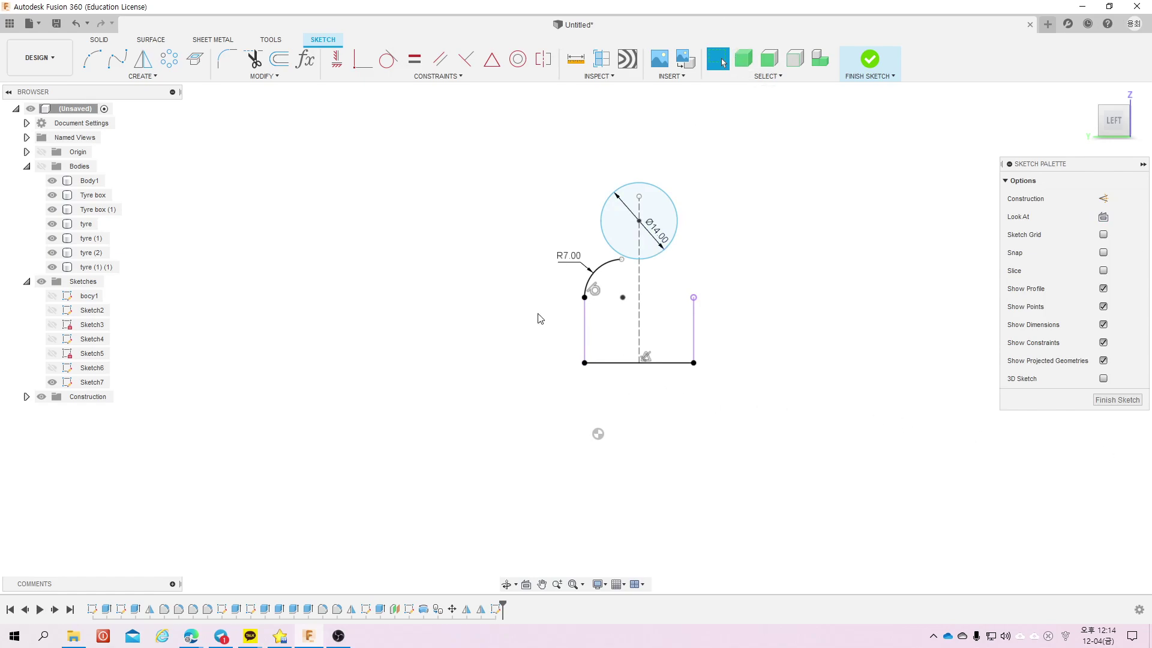
pyautogui.rightClick(523, 284)
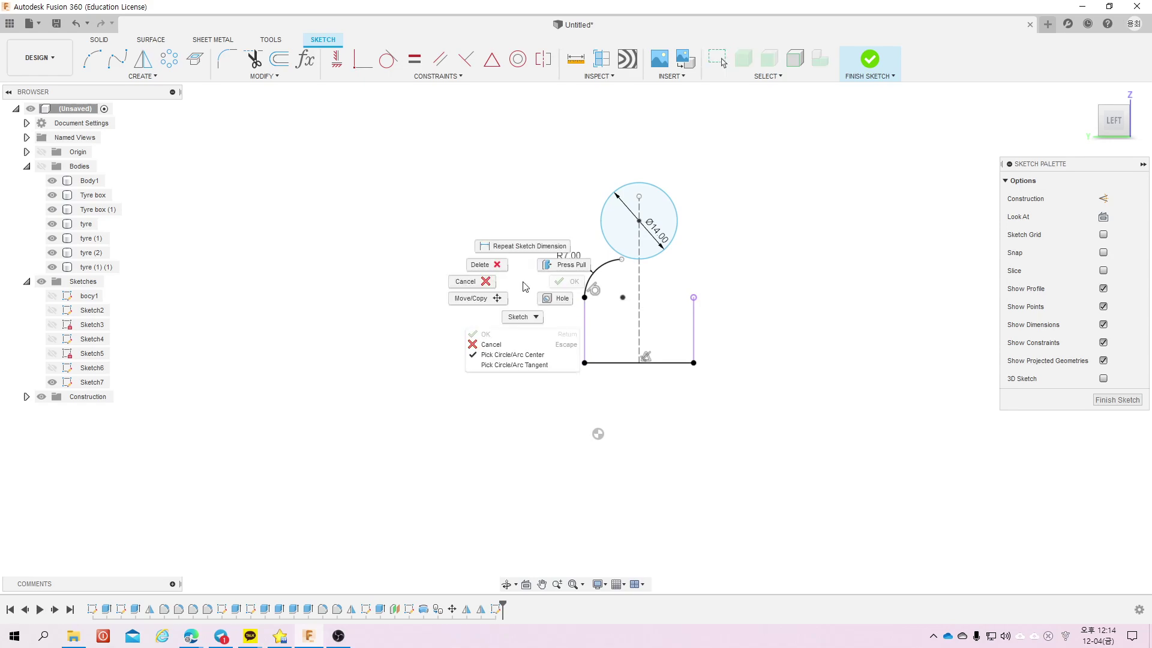
pyautogui.click(520, 366)
pyautogui.click(624, 363)
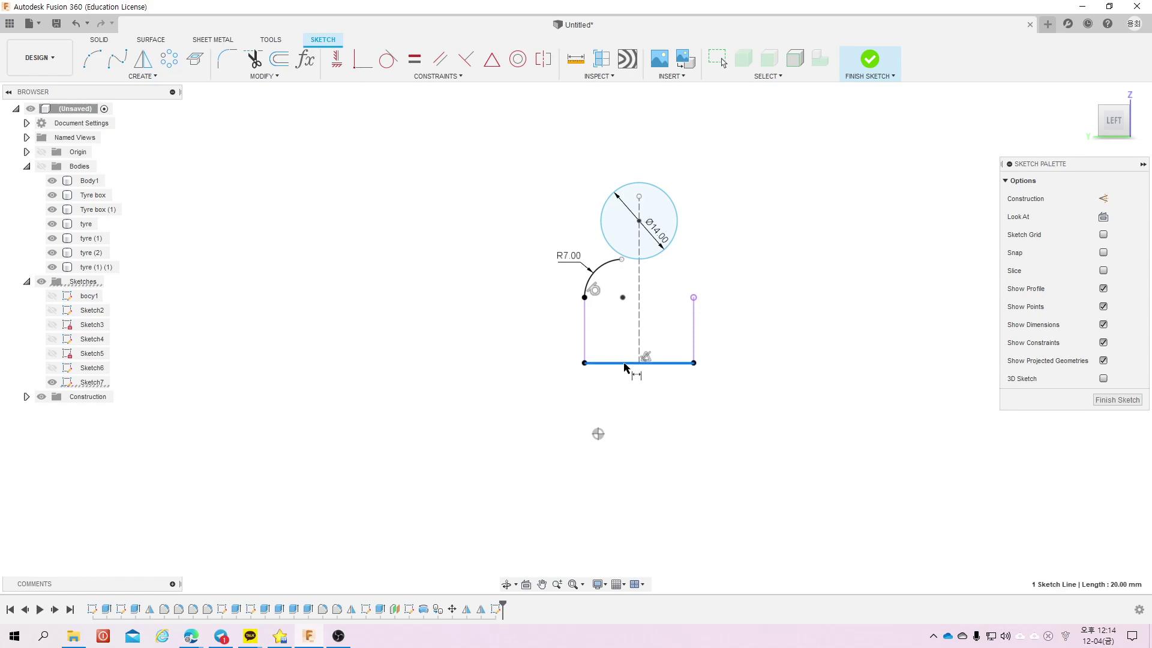
pyautogui.click(640, 183)
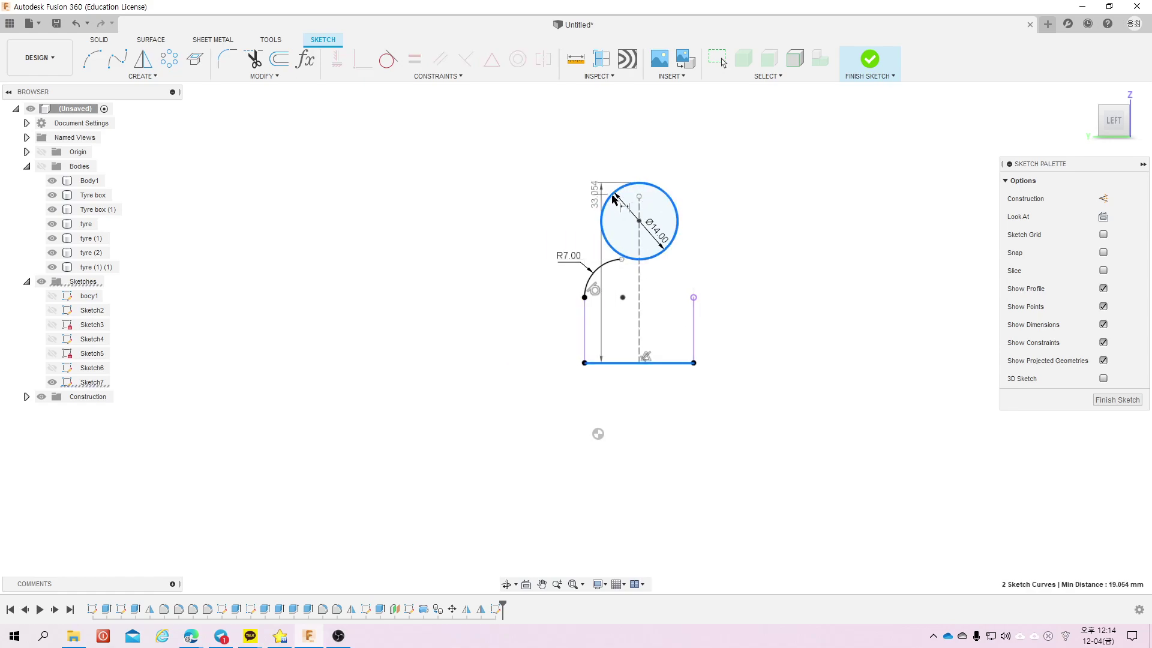
pyautogui.click(537, 206)
pyautogui.write('33')
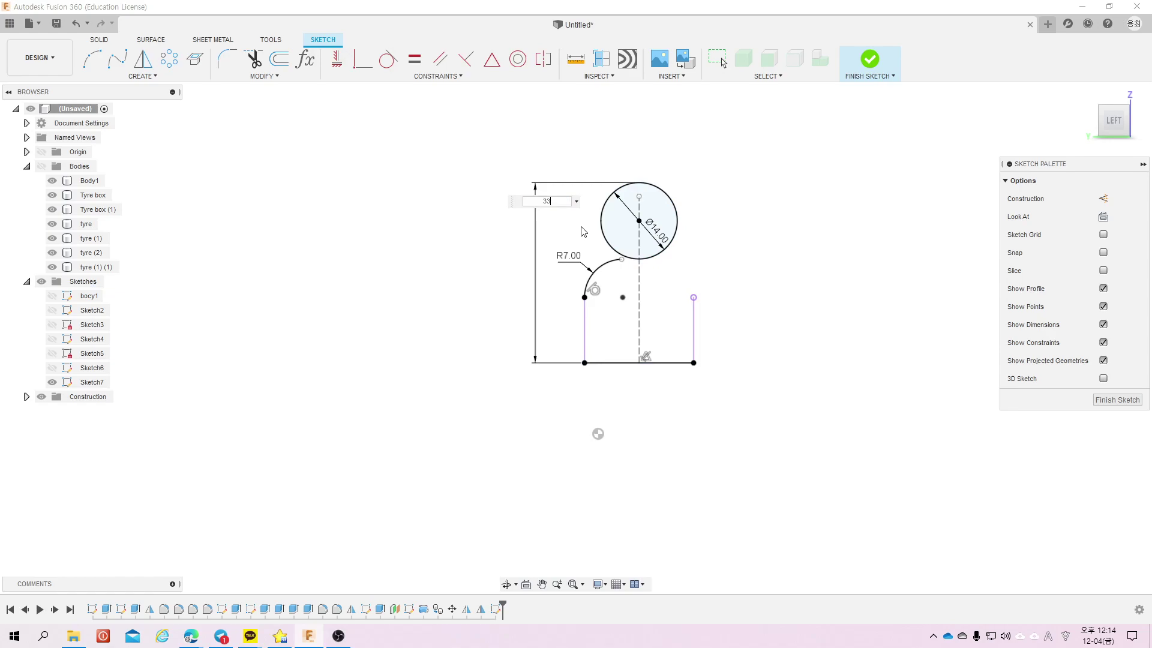
pyautogui.press('Return')
pyautogui.scroll(1, 630, 262)
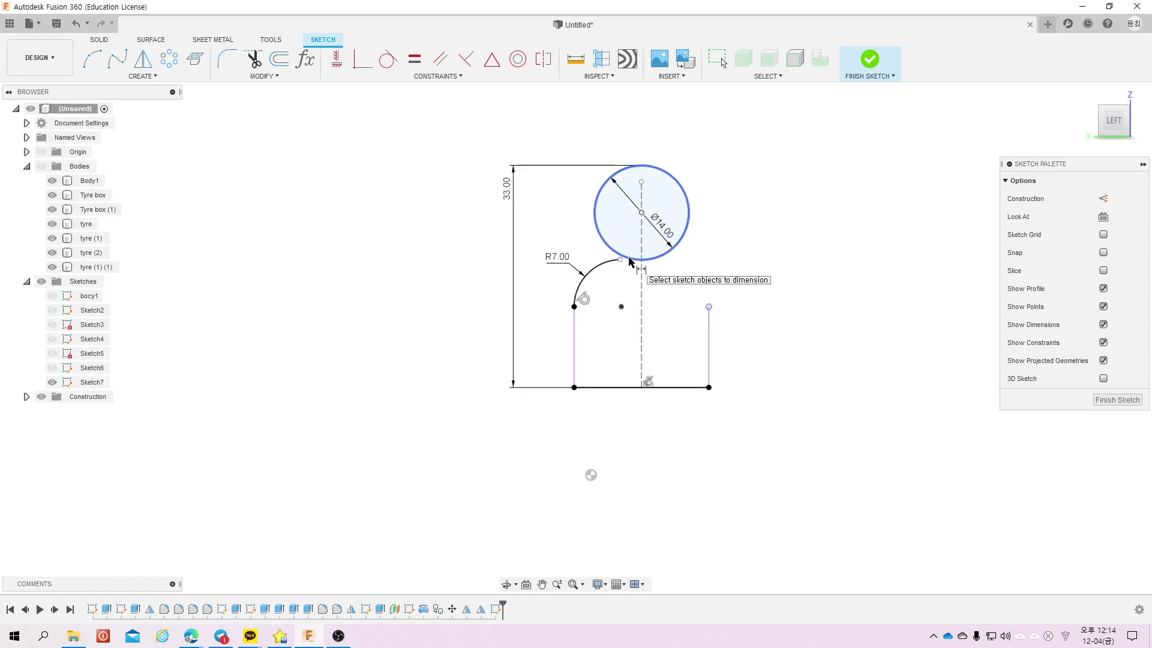
pyautogui.press('Escape')
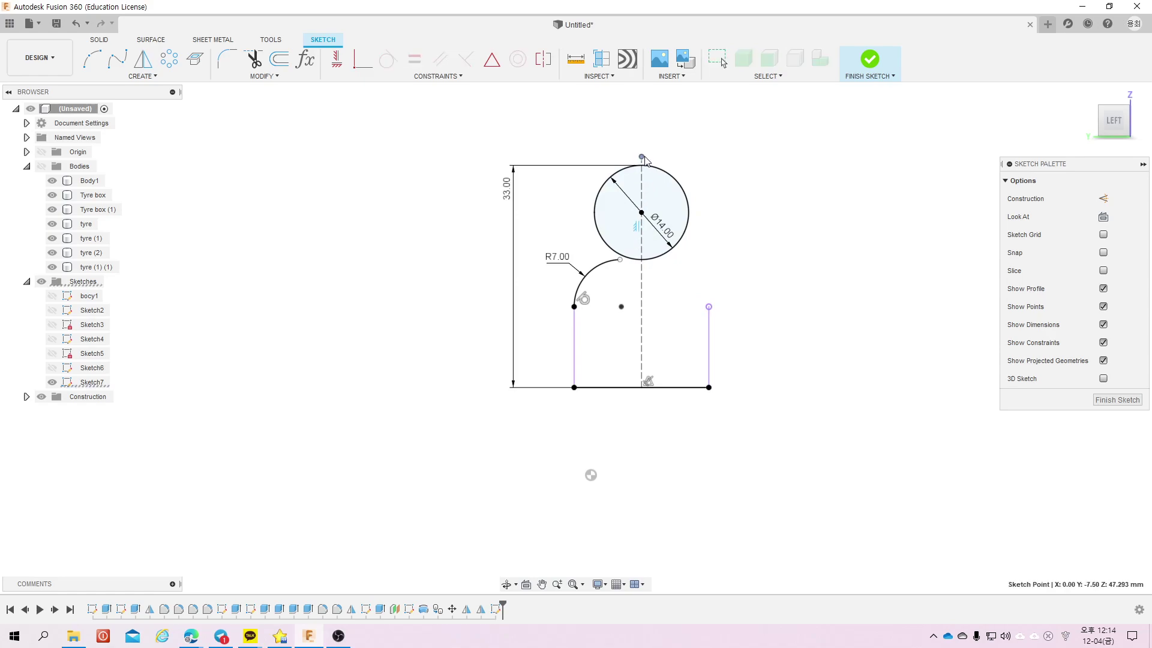
# Step: Extend the centre line to the circle's top and switch it from construction to normal
pyautogui.moveTo(641, 182); pyautogui.dragTo(641, 155)
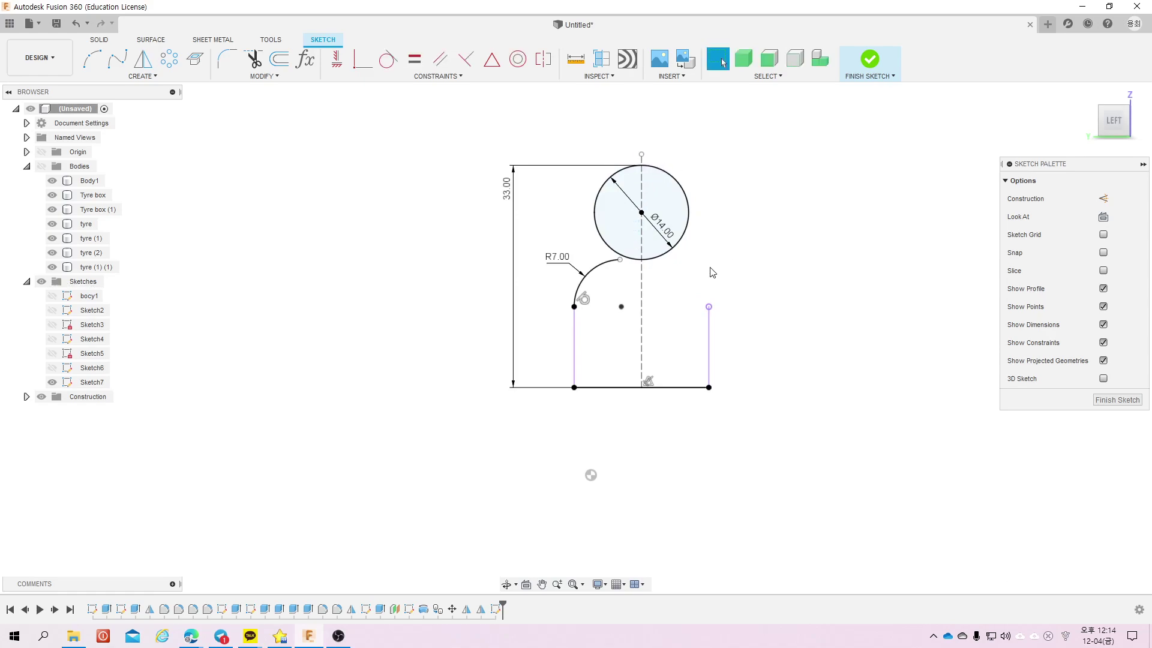
pyautogui.moveTo(641, 155); pyautogui.dragTo(641, 165)
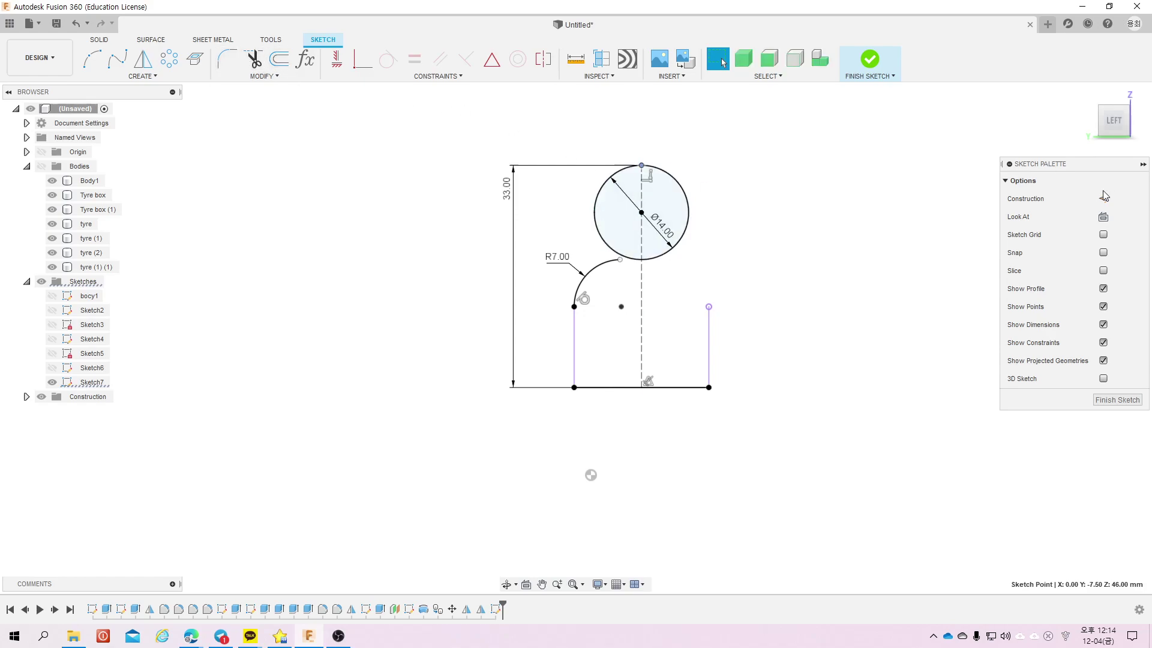
pyautogui.click(641, 283)
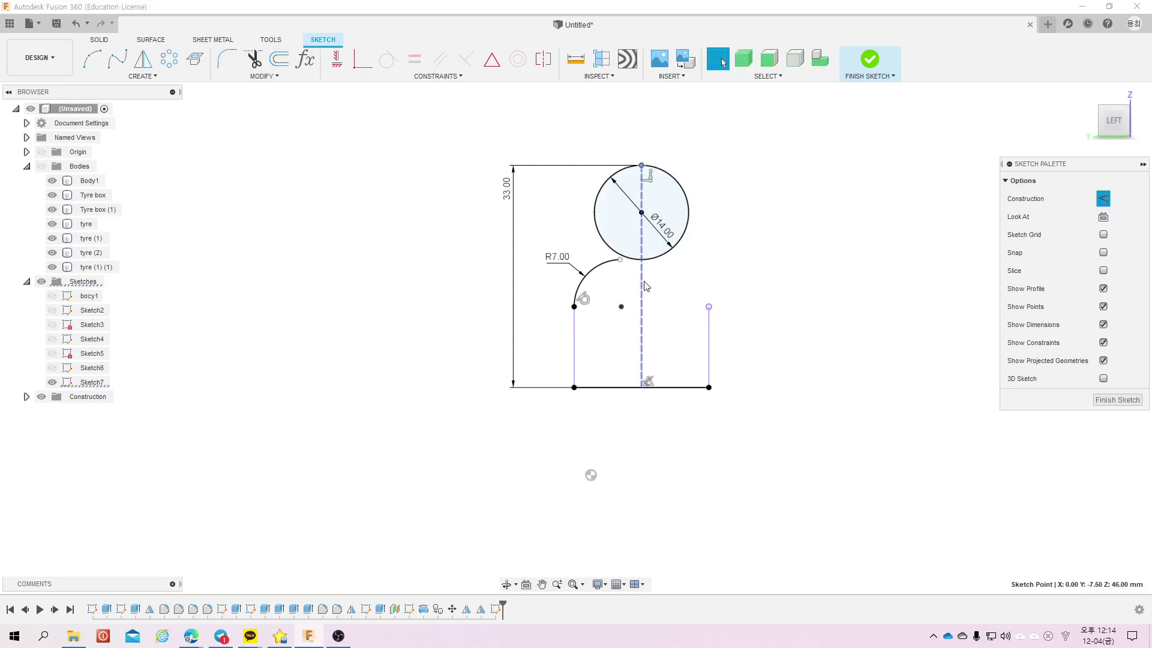
pyautogui.click(676, 278)
pyautogui.click(644, 321)
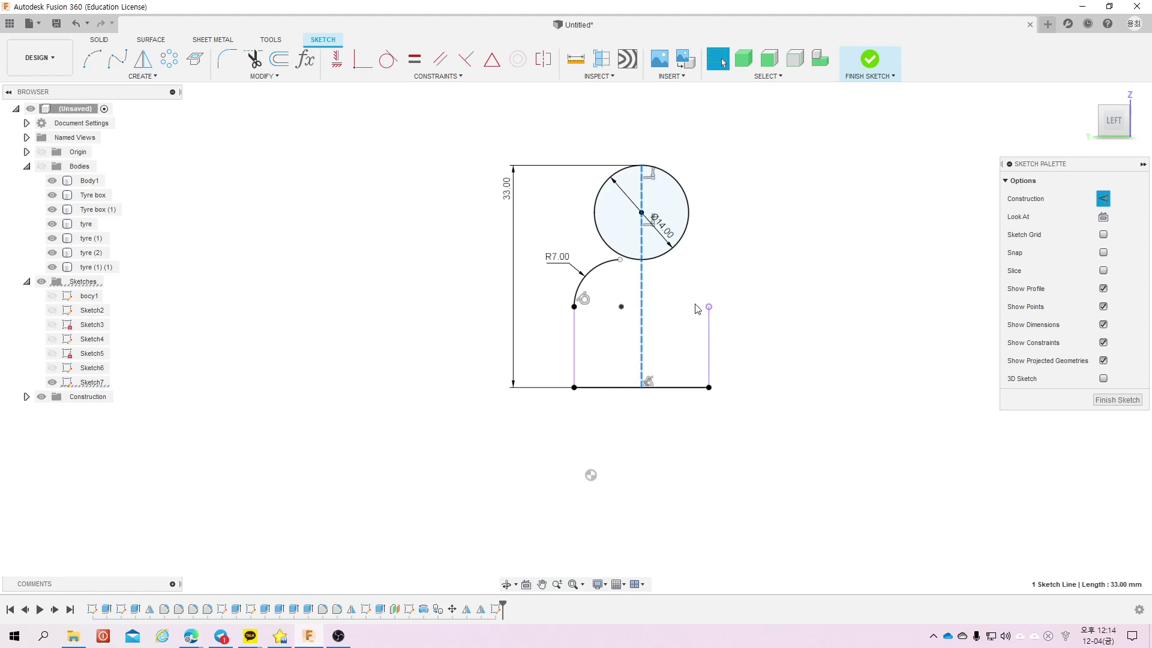
pyautogui.click(1103, 198)
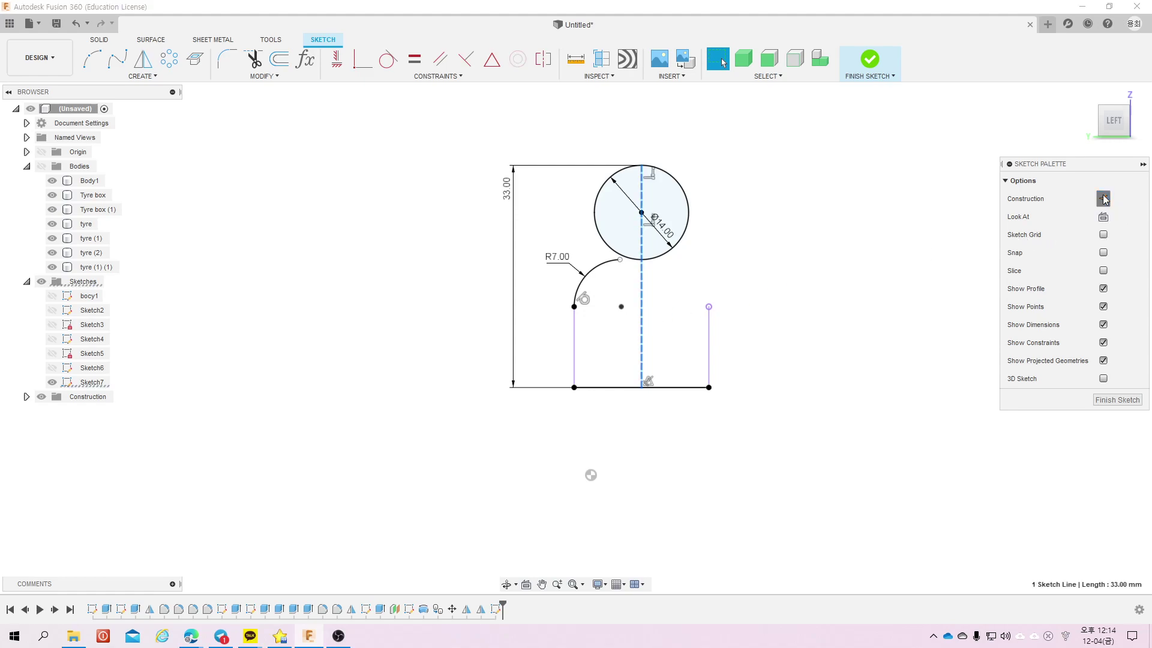
pyautogui.click(776, 216)
pyautogui.scroll(3, 646, 245)
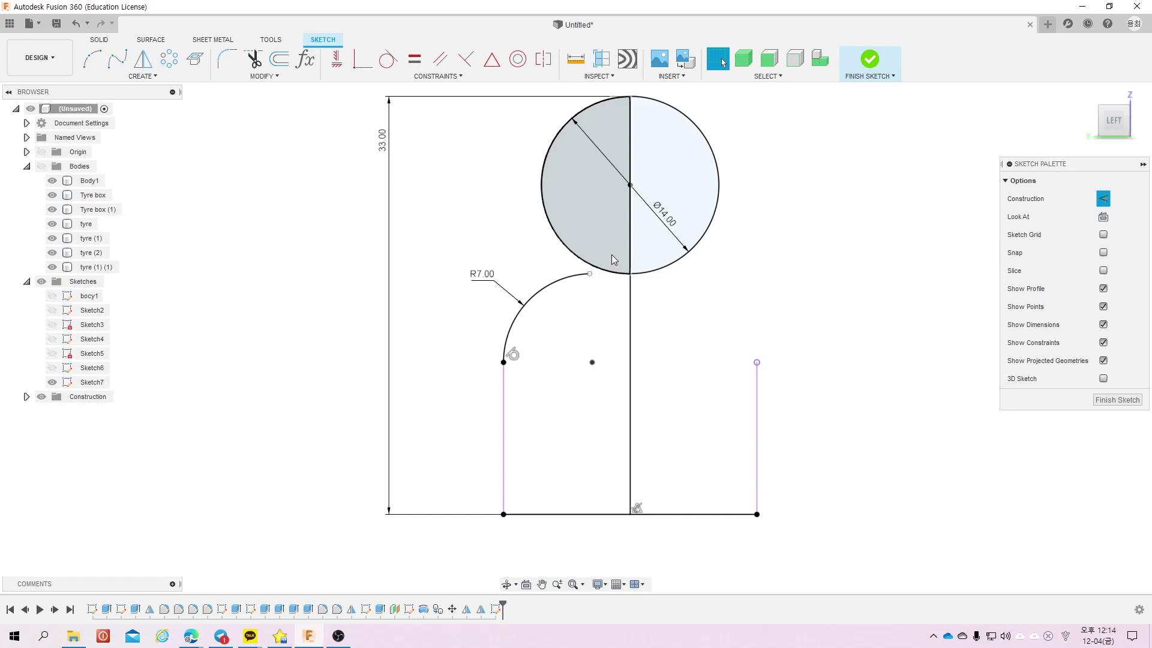
# Step: Draw a Ø1 mm circle and make it construction geometry
pyautogui.click(144, 76)
pyautogui.moveTo(100, 115)
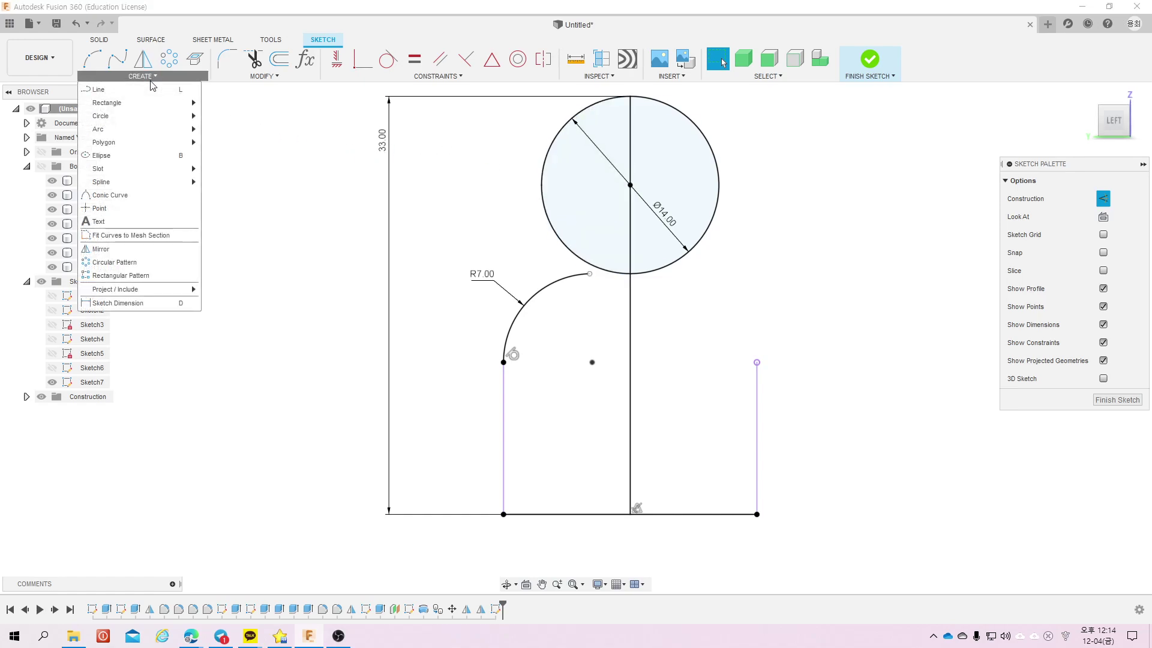
pyautogui.click(240, 116)
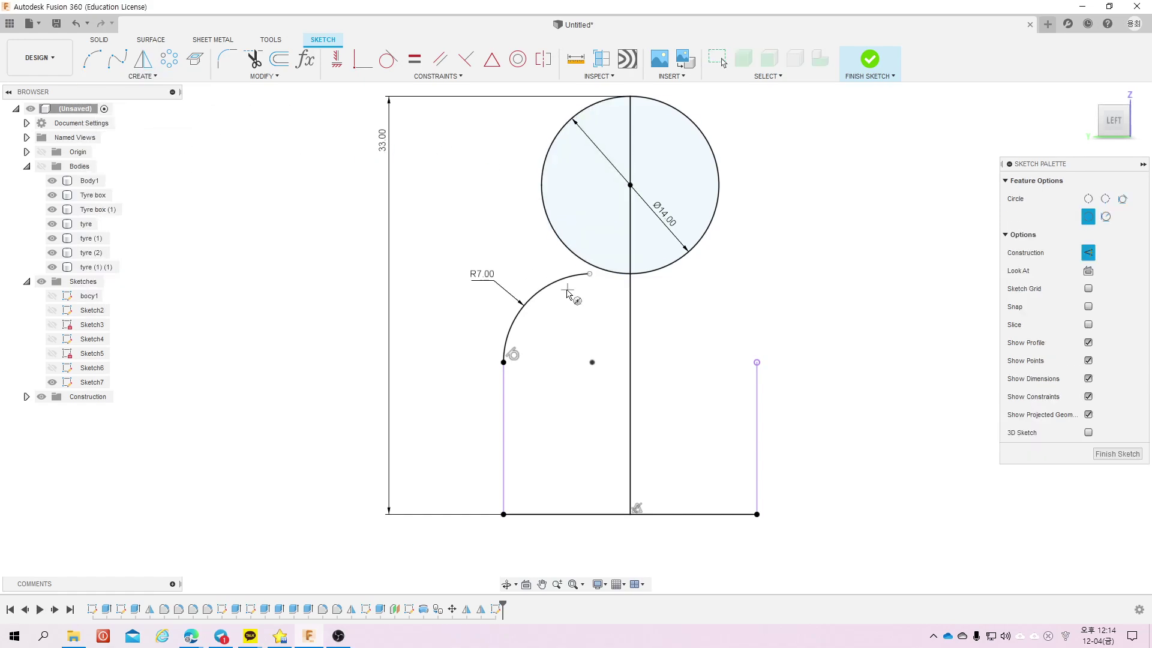
pyautogui.write('1.553')
pyautogui.press('Return')
pyautogui.press('Escape')
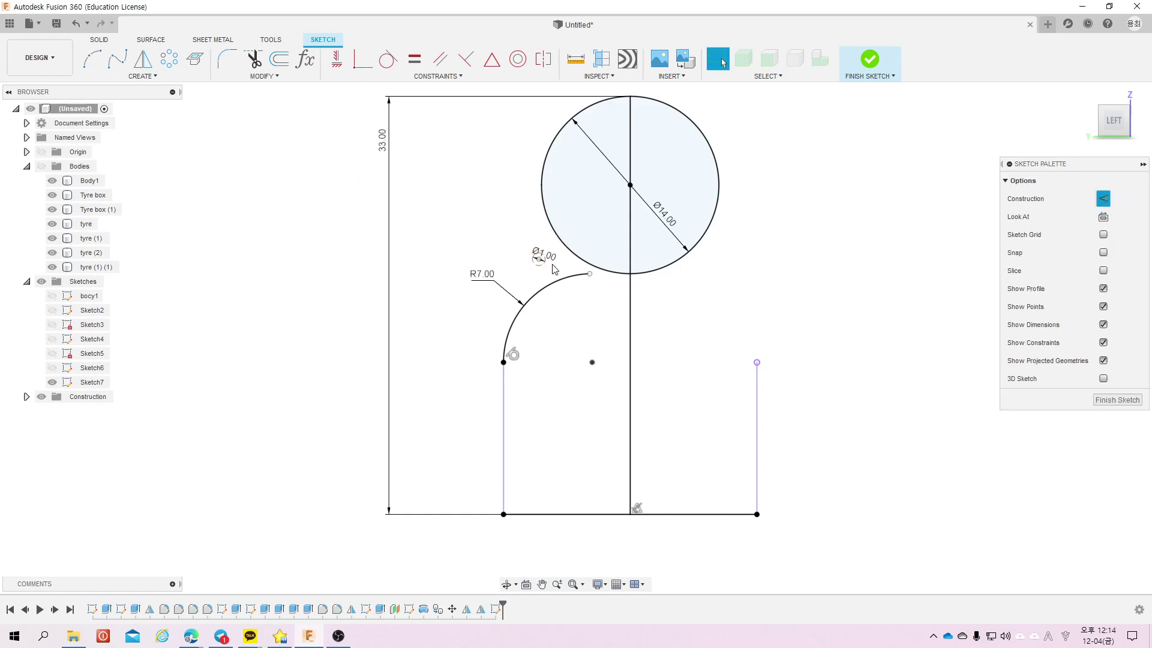
pyautogui.click(540, 265)
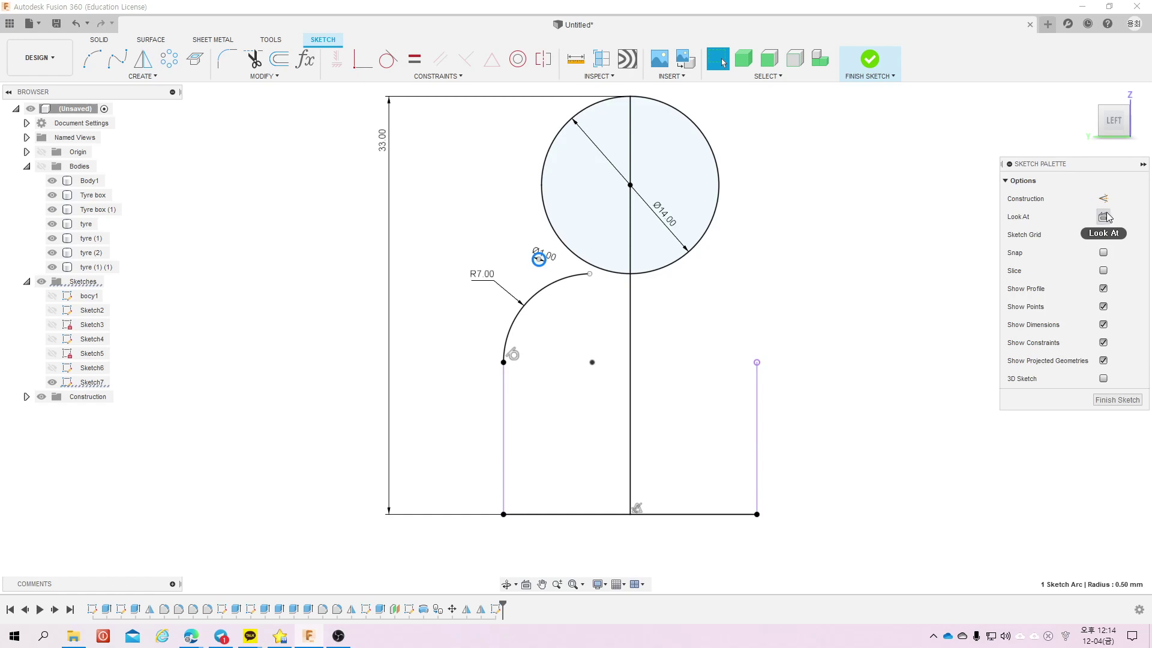
pyautogui.click(1102, 199)
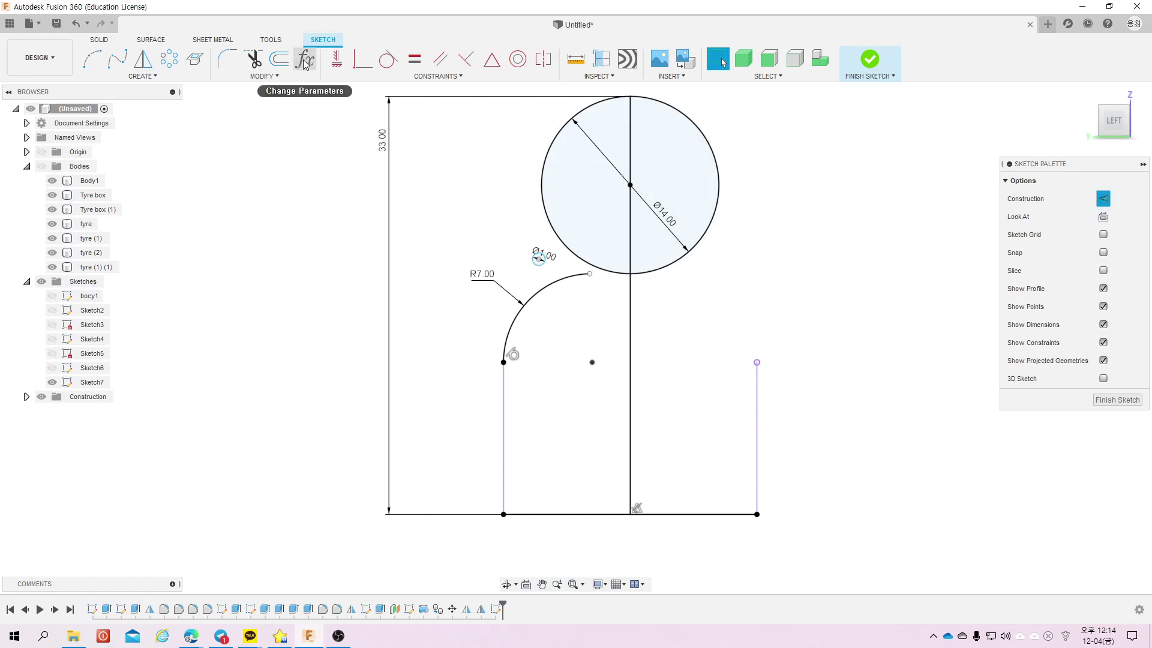
# Step: Make the small circle tangent to both the head circle and the R7 arc
pyautogui.click(388, 59)
pyautogui.click(549, 257)
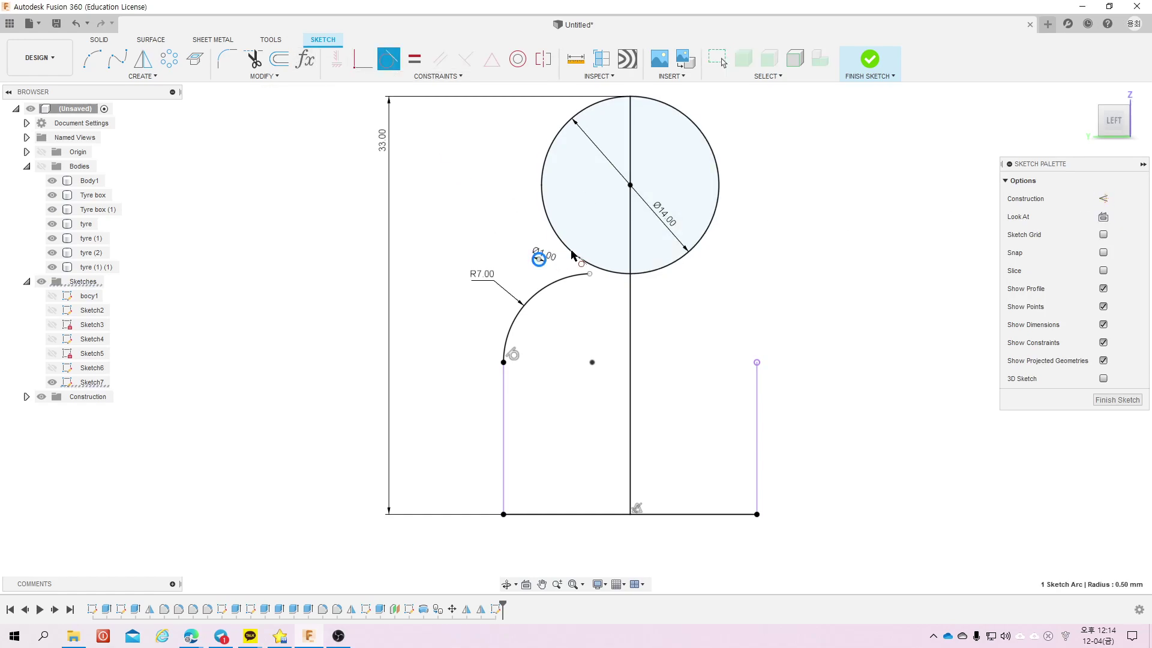
pyautogui.click(569, 250)
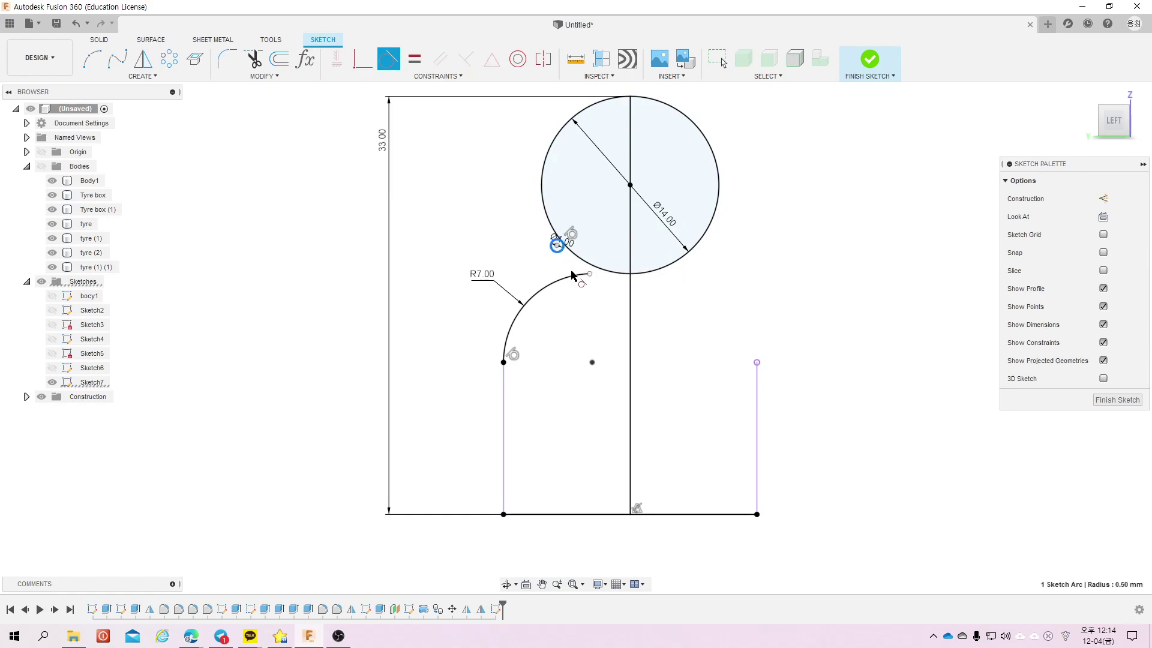
pyautogui.click(558, 281)
pyautogui.press('Escape')
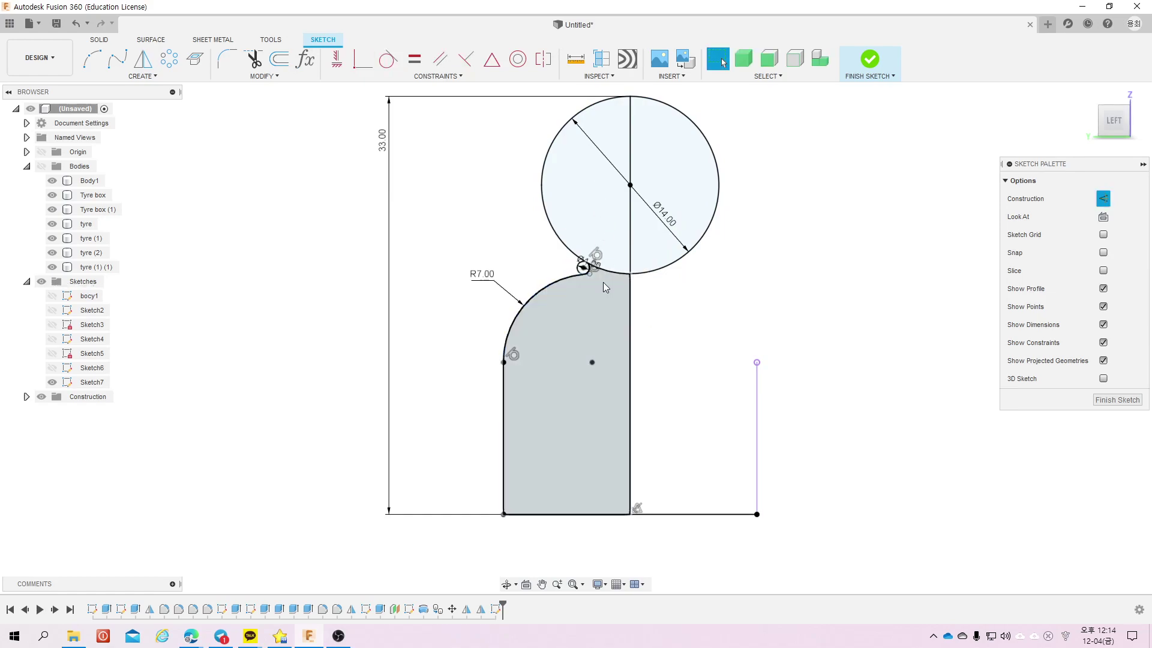
pyautogui.scroll(1, 595, 288)
# Step: Trim the head circle's lower-left arc and finish the sketch
pyautogui.click(263, 62)
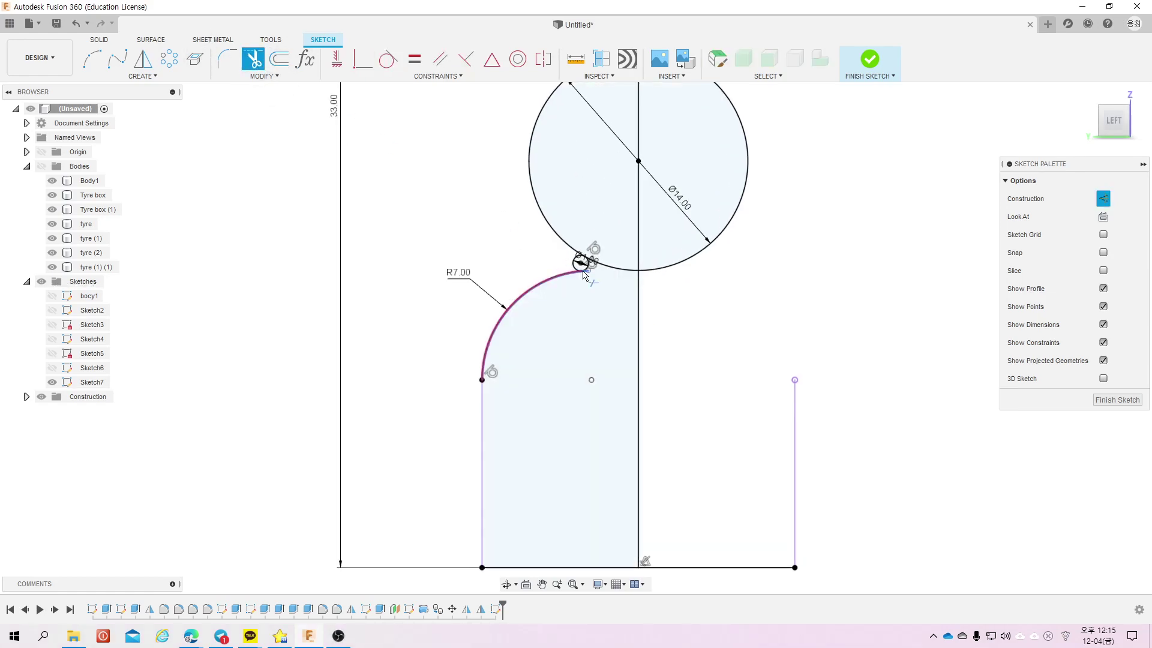
pyautogui.click(613, 268)
pyautogui.scroll(-1, 532, 337)
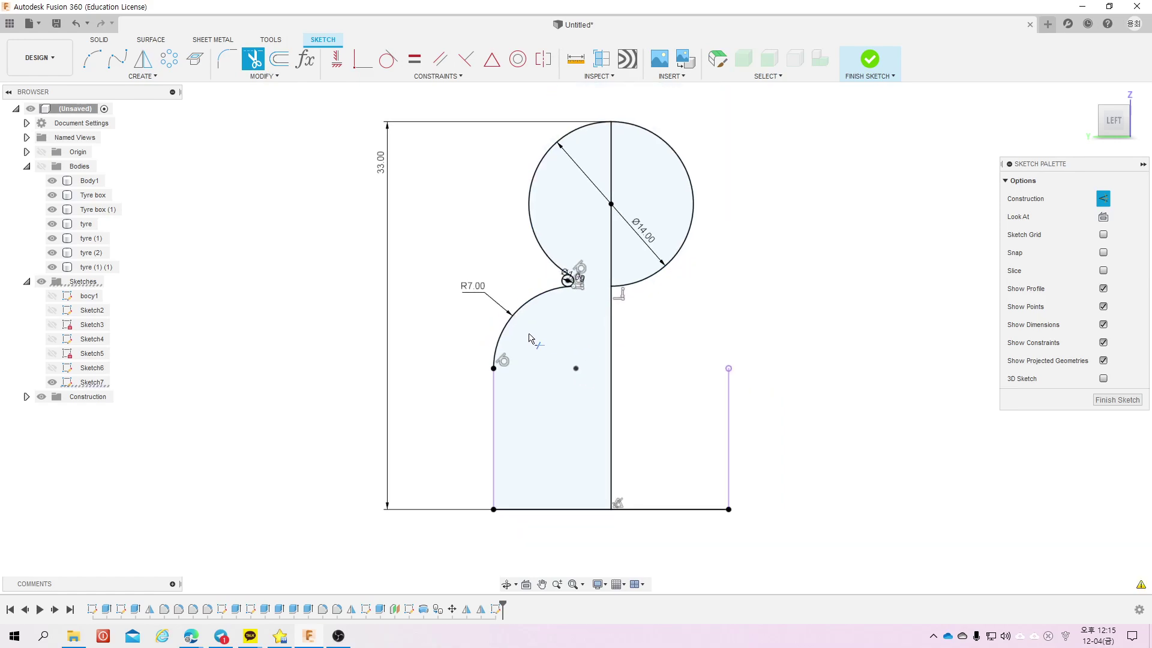
pyautogui.press('Escape')
pyautogui.click(870, 59)
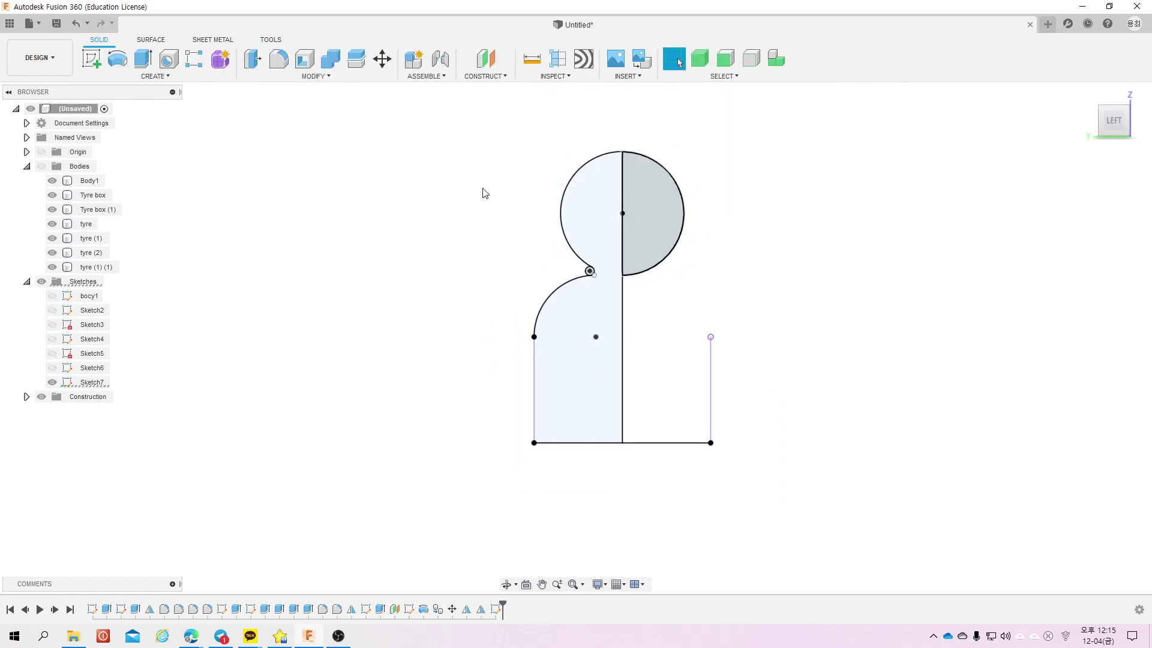
# Step: Revolve the driver's half profile 360° about the vertical line into a new body
pyautogui.click(117, 58)
pyautogui.click(612, 226)
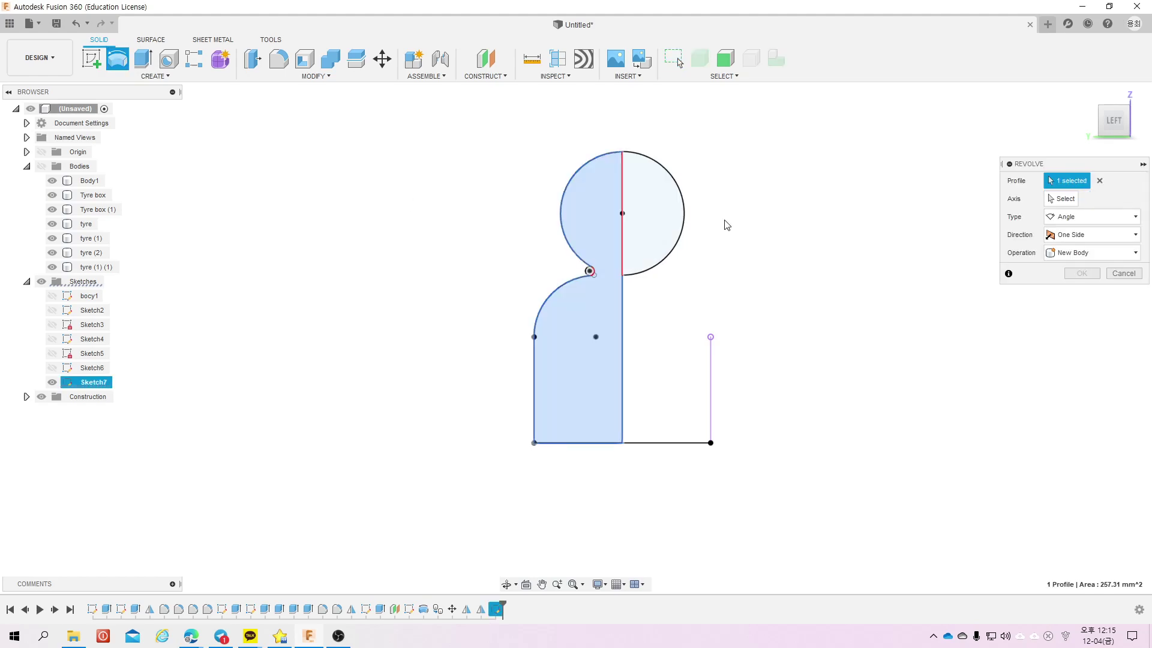
pyautogui.click(625, 315)
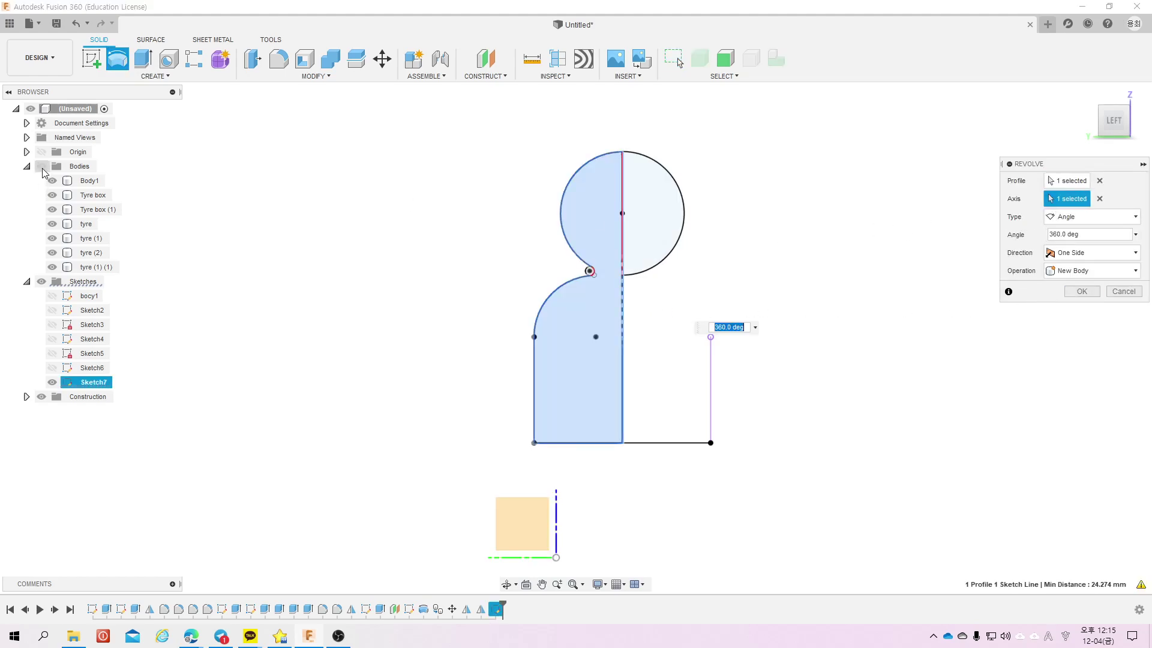
pyautogui.click(42, 168)
pyautogui.click(1074, 273)
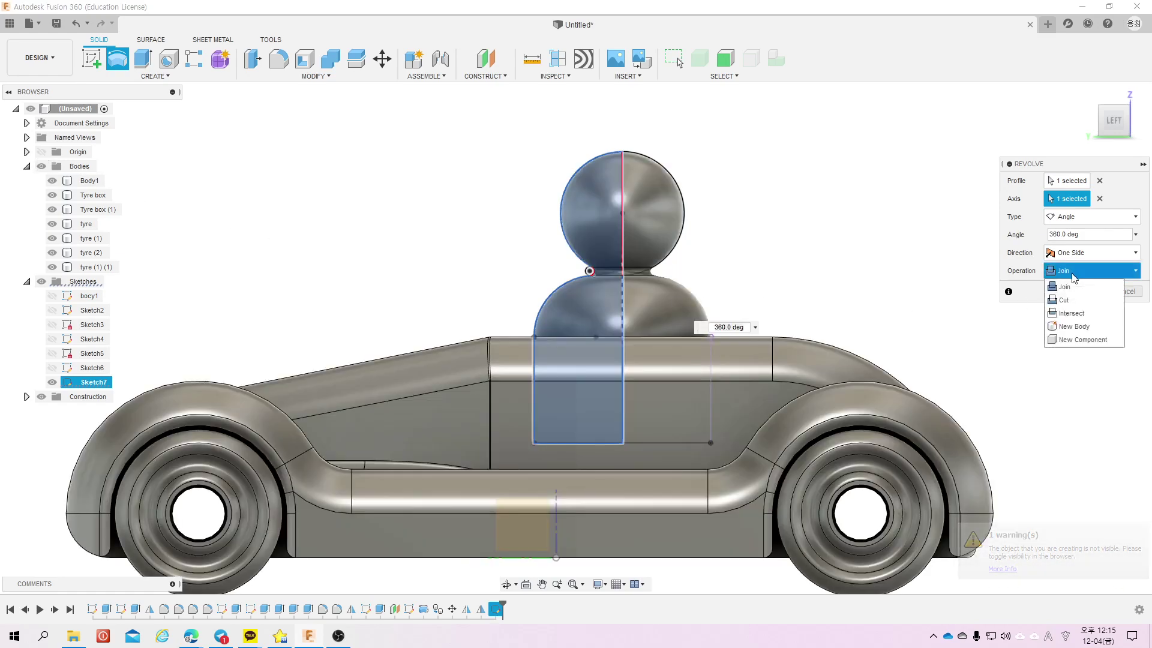
pyautogui.click(1077, 329)
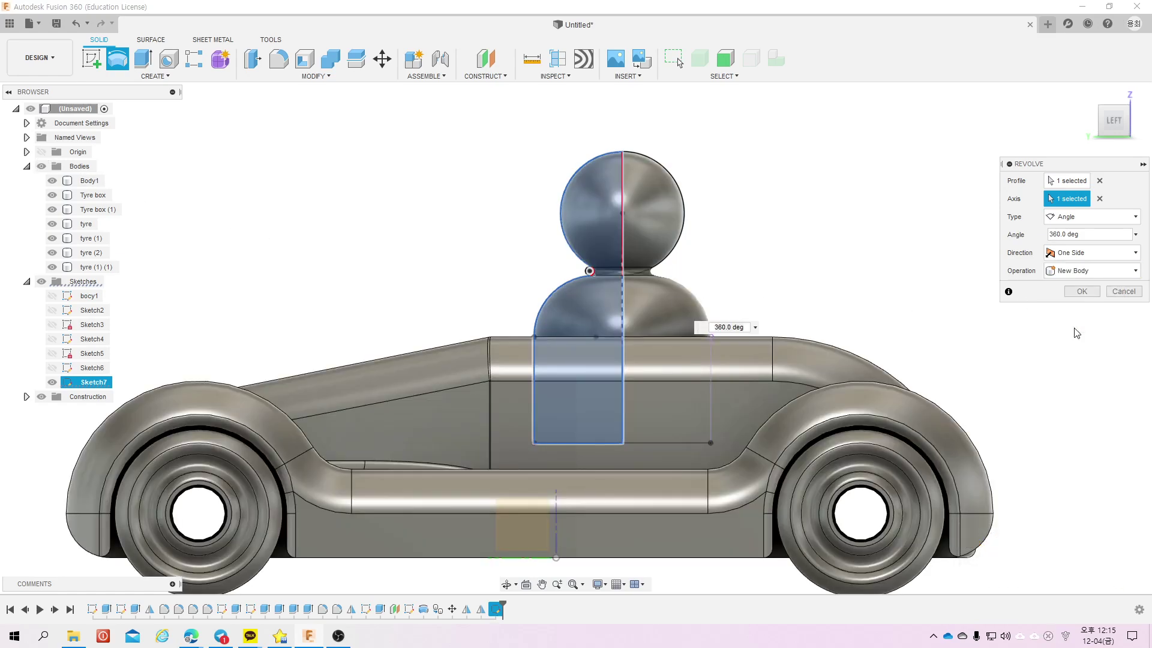
pyautogui.click(1077, 293)
# Step: Orbit around the car to inspect the seated driver, finishing in the isometric view
pyautogui.scroll(-3, 762, 239)
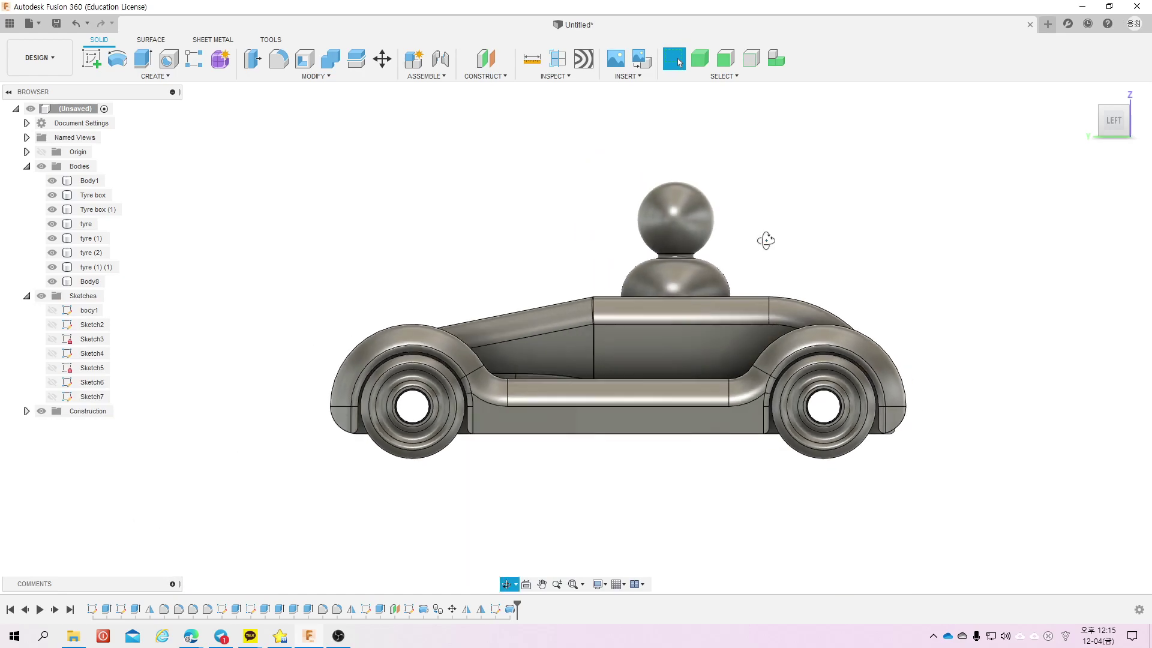
pyautogui.moveTo(766, 240)
pyautogui.keyDown('shift'); pyautogui.mouseDown(button='middle')
pyautogui.moveTo(738, 283)
pyautogui.moveTo(831, 254)
pyautogui.moveTo(834, 230)
pyautogui.mouseUp(button='middle'); pyautogui.keyUp('shift')
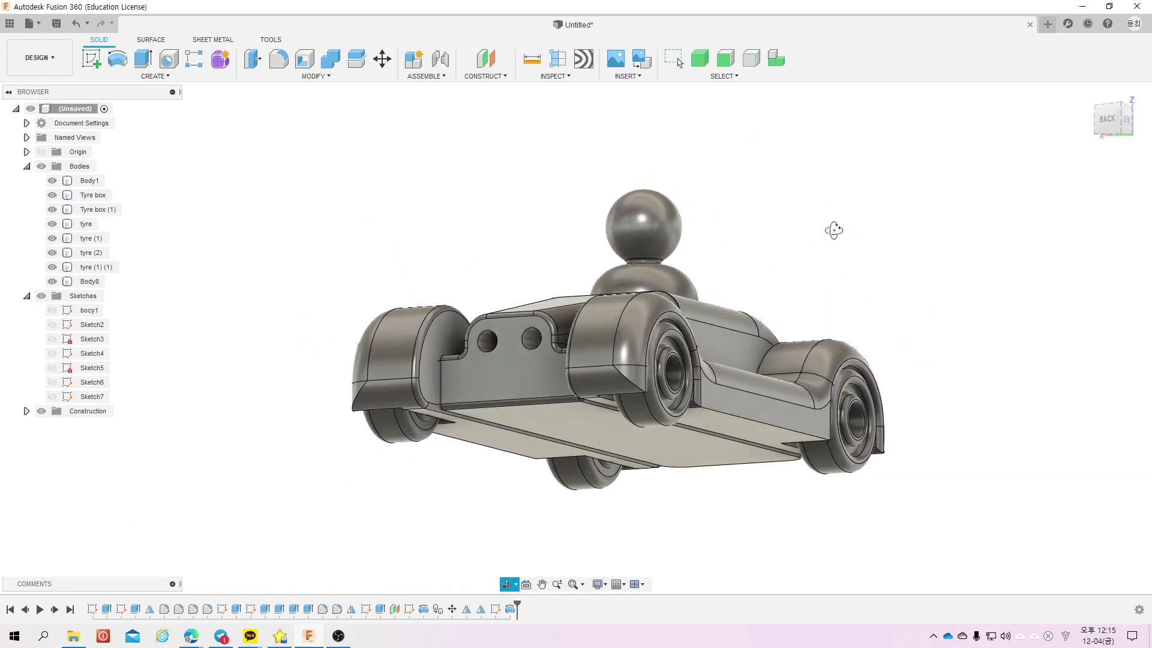
pyautogui.click(1127, 120)
pyautogui.click(504, 368)
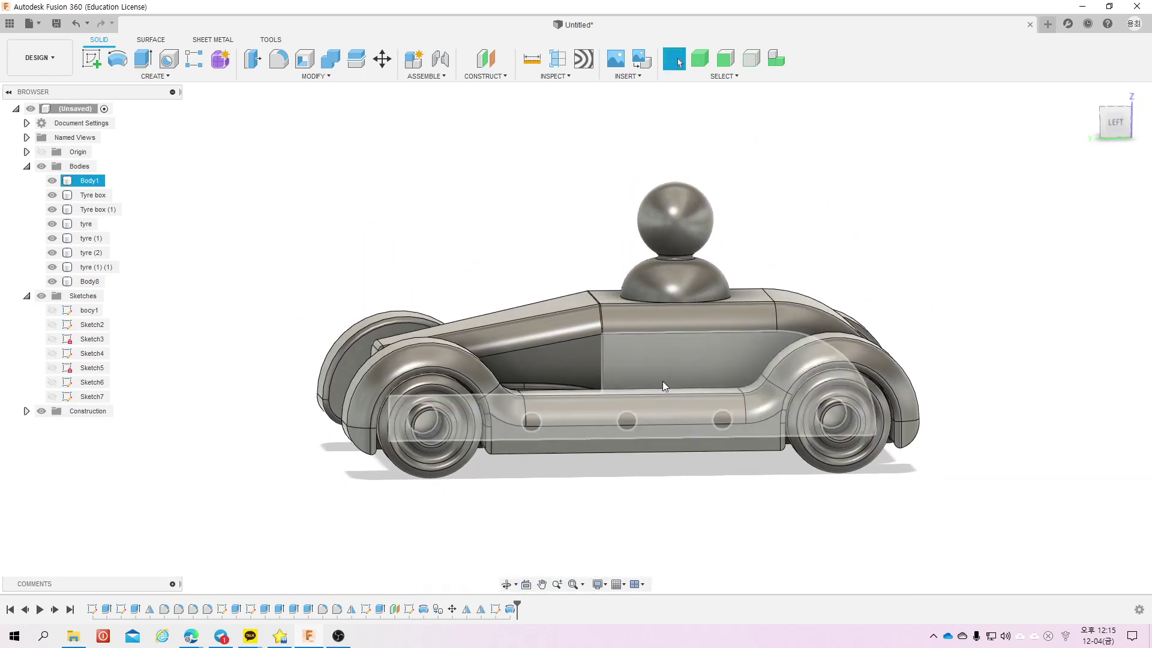
pyautogui.press('Escape')
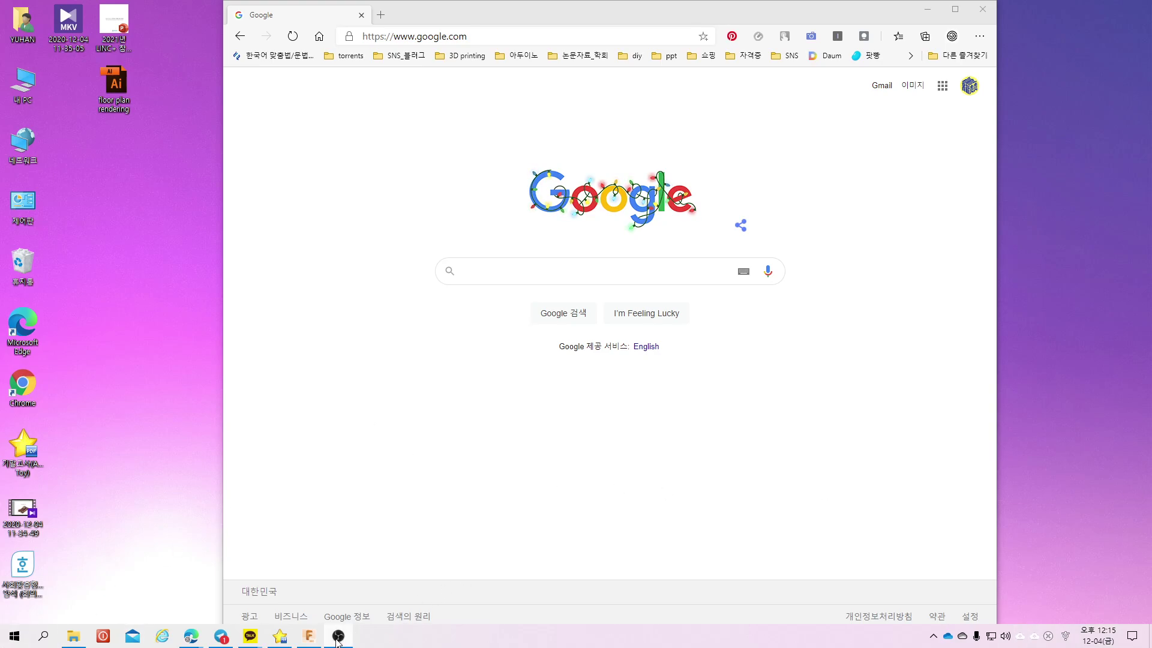
pyautogui.click(309, 637)
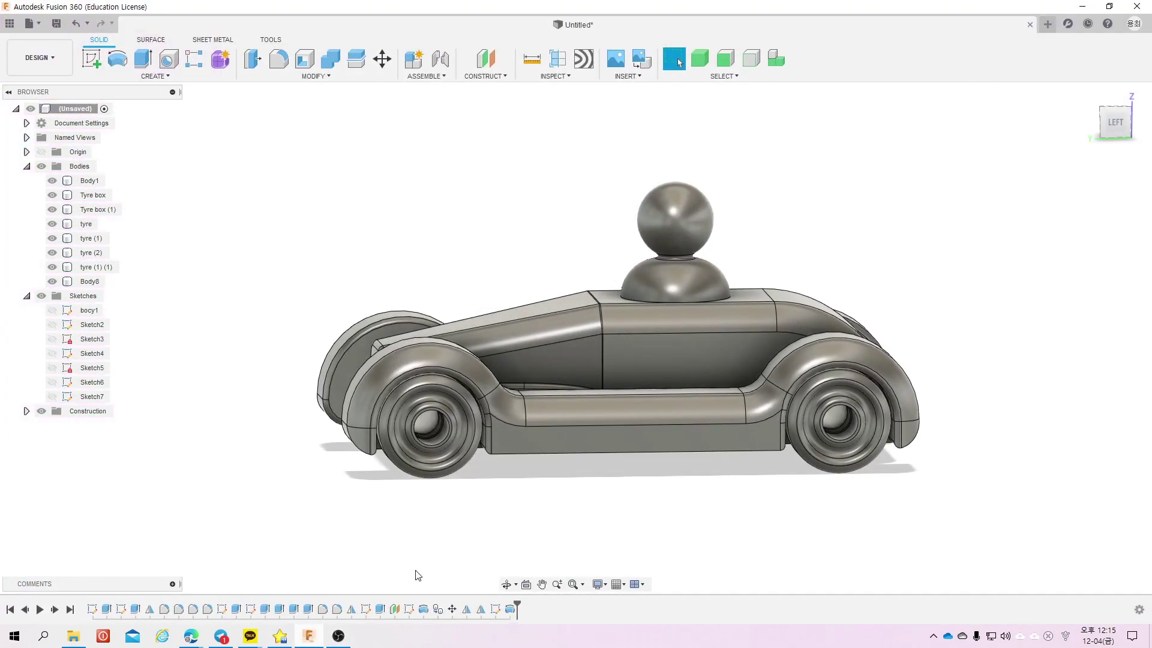
pyautogui.press('F6')
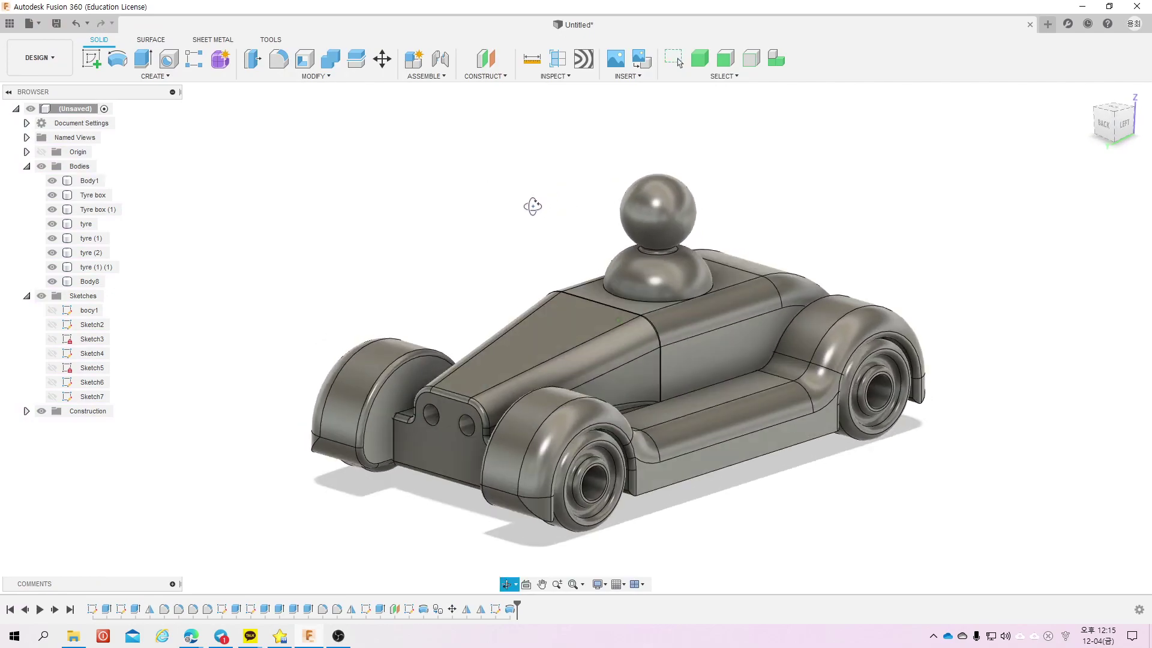
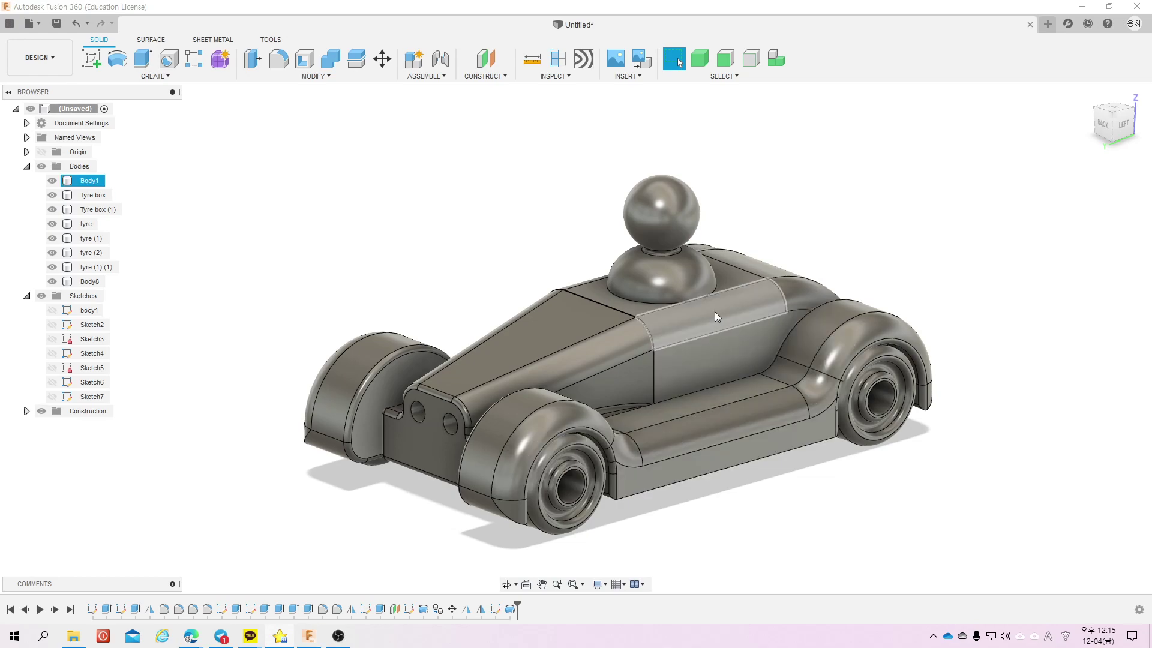
# Step: Start a new sketch on Plane1 and hide the plane
pyautogui.click(26, 411)
pyautogui.click(87, 426)
pyautogui.rightClick(85, 431)
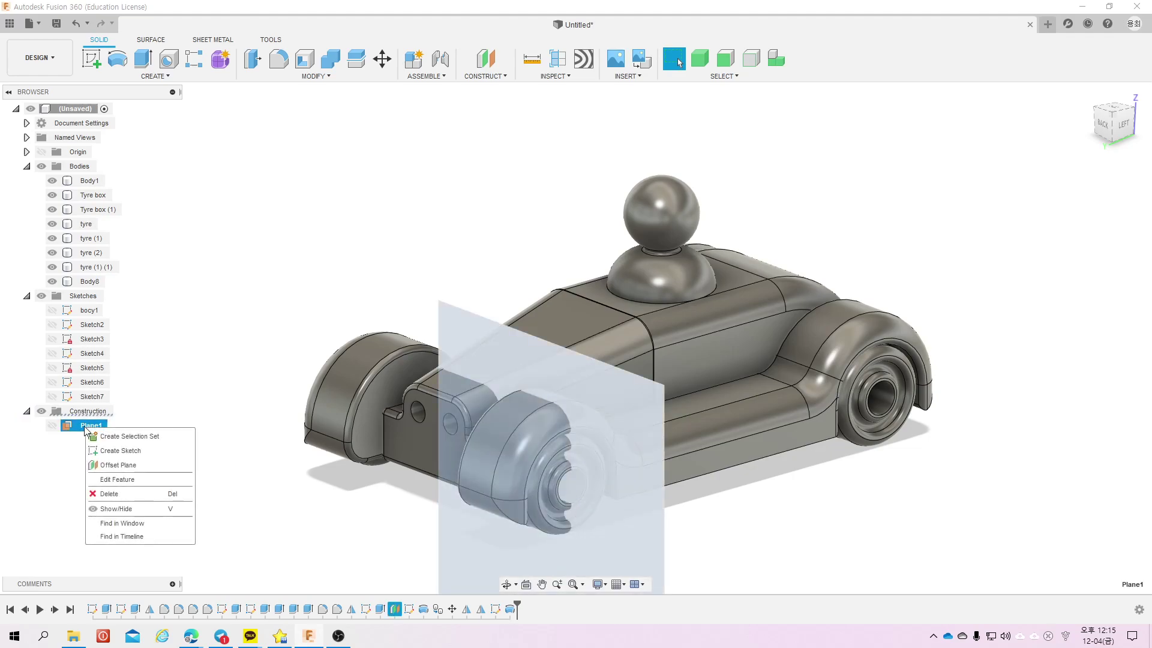
pyautogui.click(53, 431)
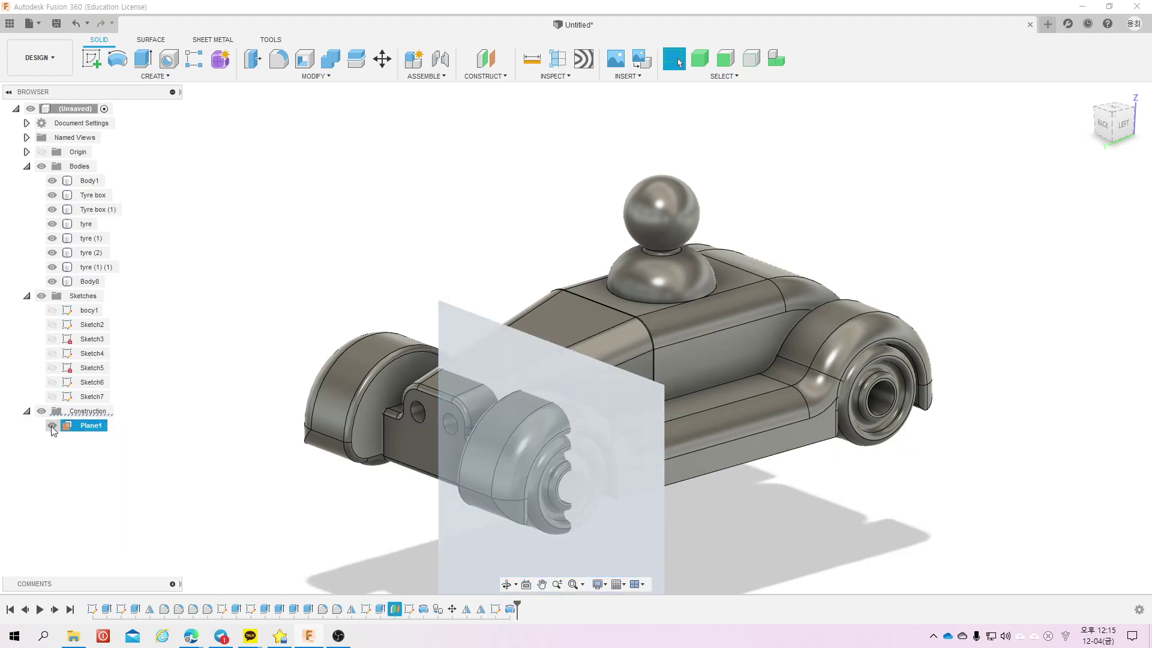
pyautogui.click(91, 59)
pyautogui.click(563, 488)
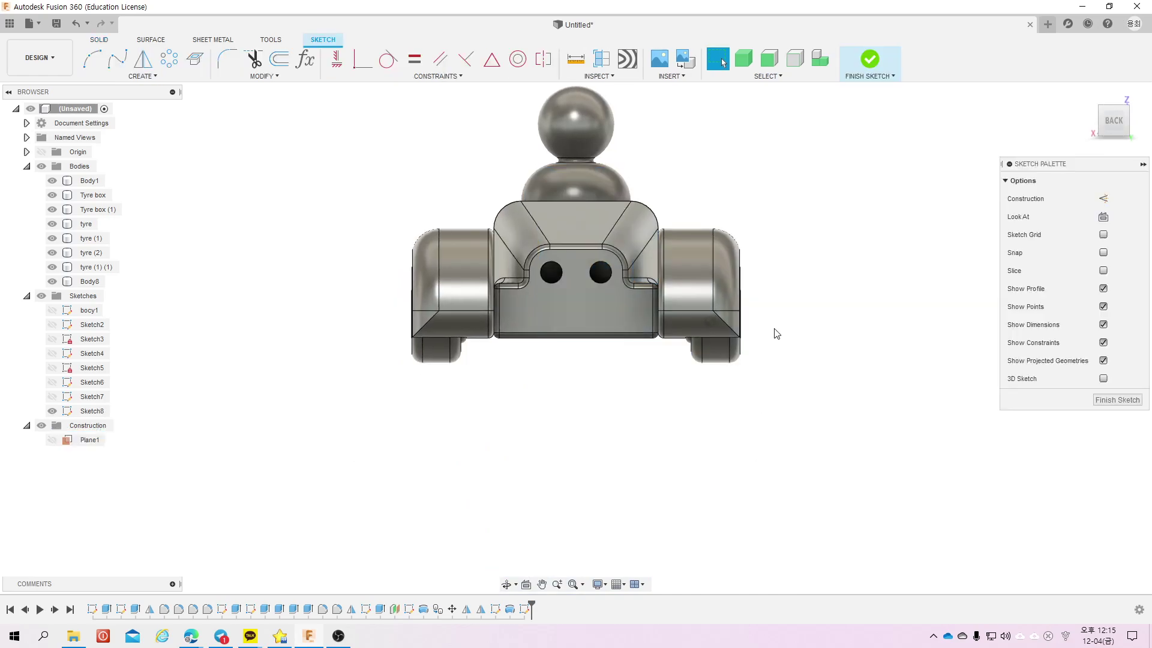
# Step: Intersect the wheel's inner ring face into the sketch, then hide all bodies
pyautogui.scroll(2, 810, 315)
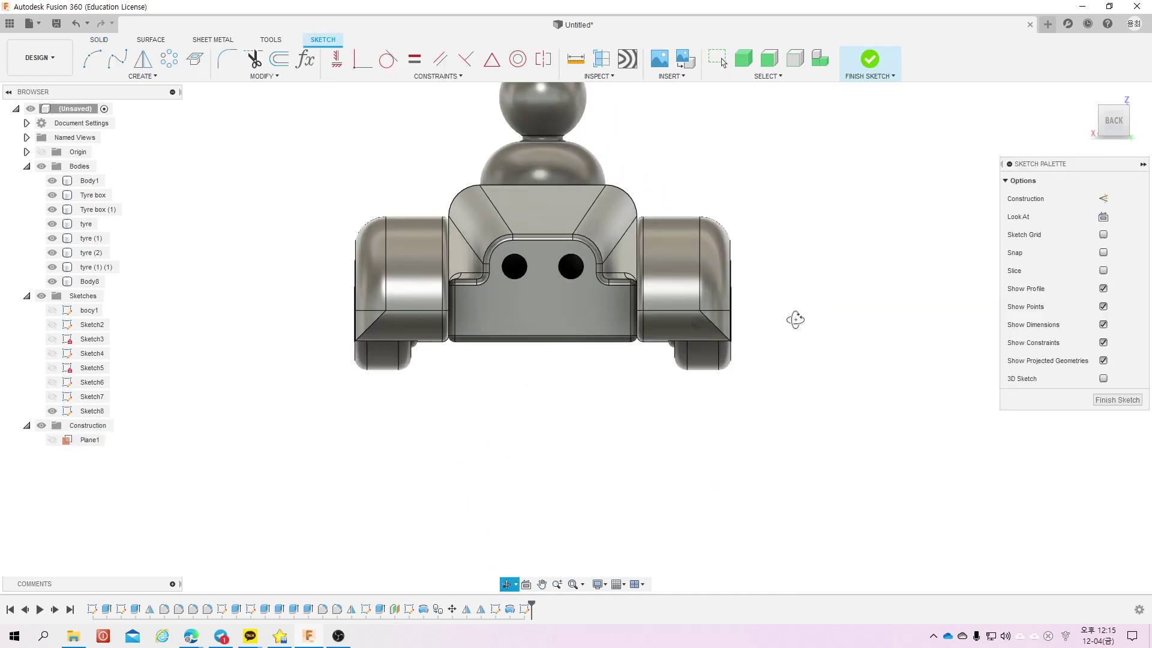
pyautogui.keyDown('shift'); pyautogui.moveTo(795, 319); pyautogui.dragTo(772, 326, button='middle'); pyautogui.keyUp('shift')
pyautogui.scroll(3, 762, 312)
pyautogui.scroll(3, 762, 312)
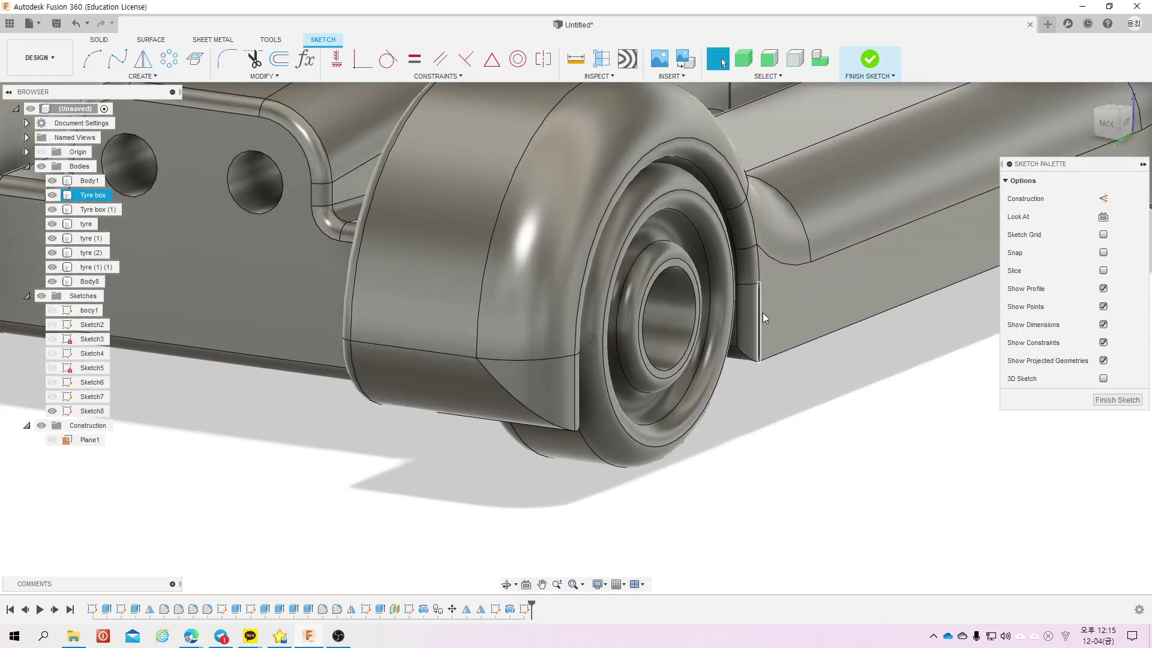
pyautogui.scroll(2, 762, 312)
pyautogui.click(141, 76)
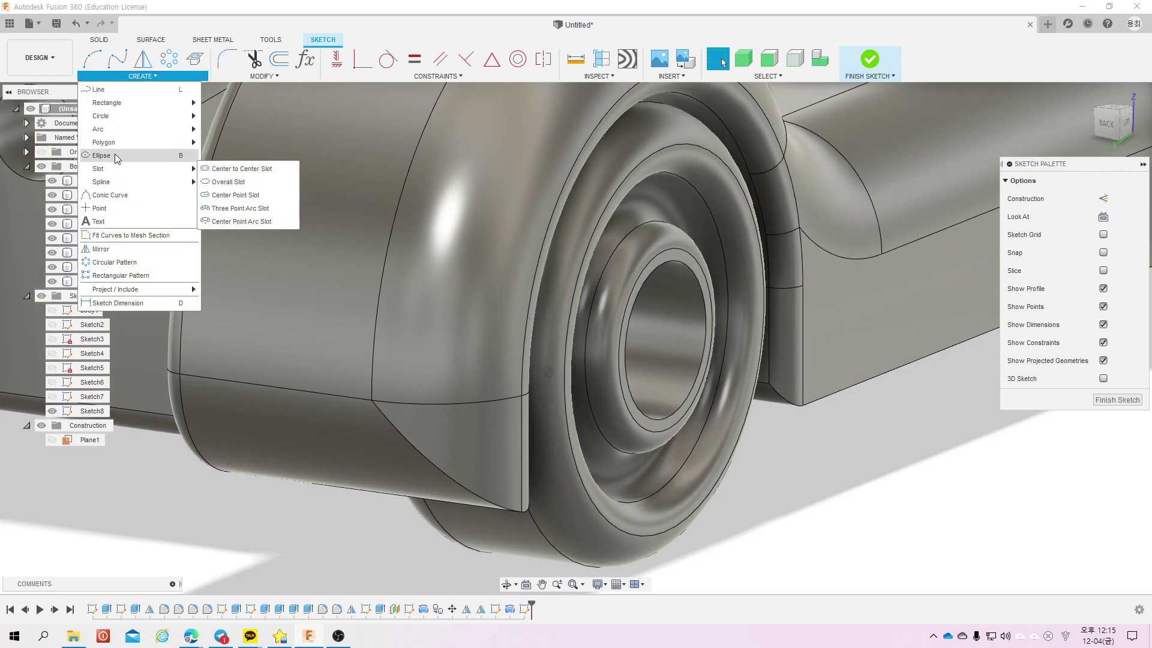
pyautogui.moveTo(115, 289)
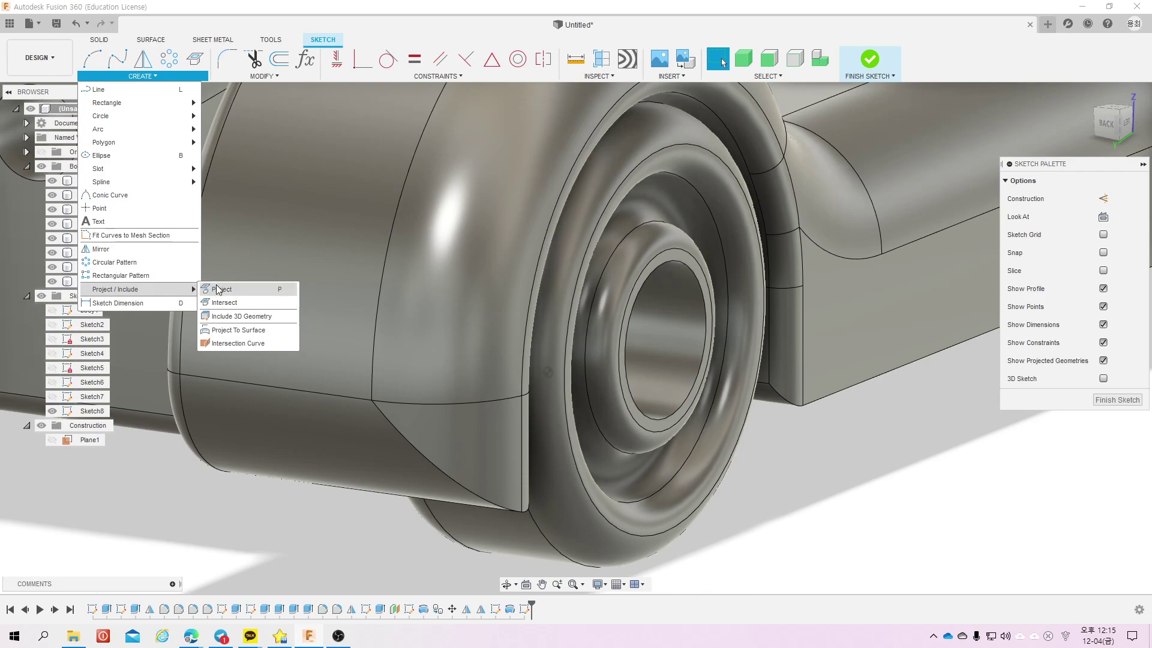
pyautogui.click(229, 304)
pyautogui.click(675, 258)
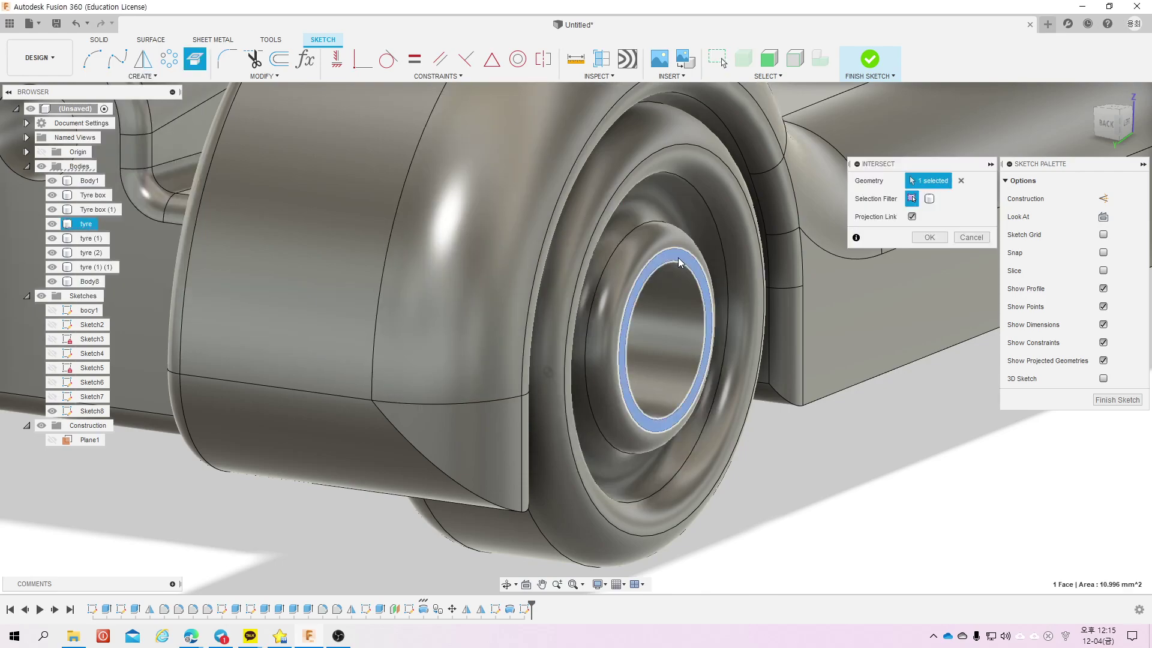
pyautogui.click(930, 237)
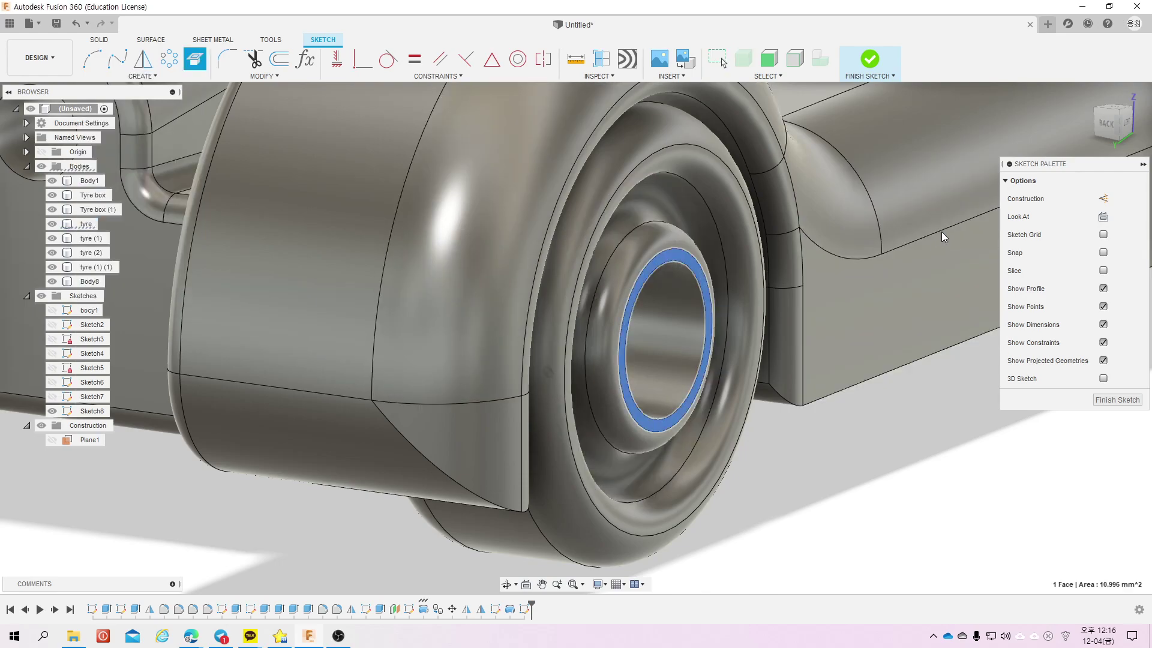
pyautogui.press('Escape')
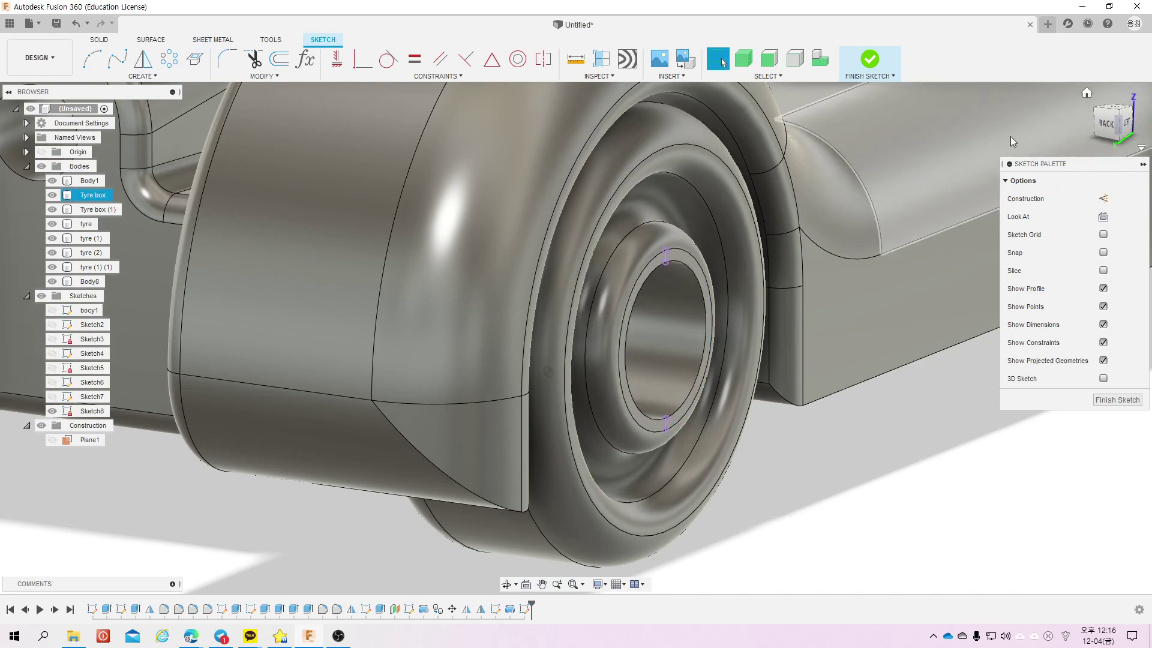
pyautogui.click(41, 167)
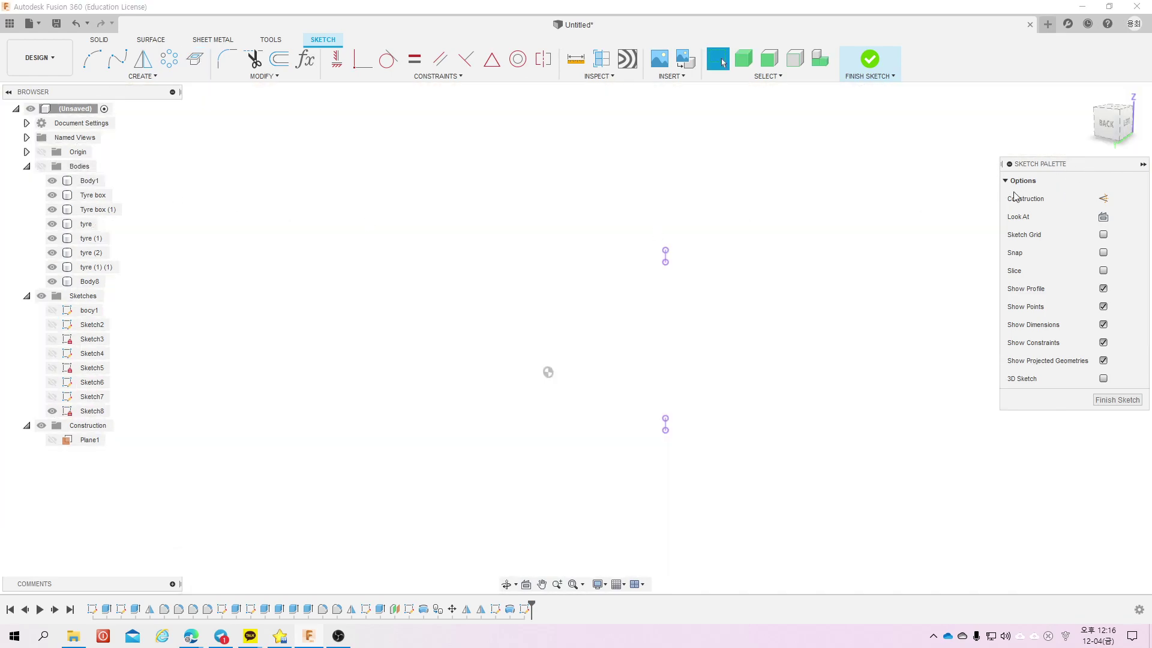
# Step: From the back view, draw a vertical construction line between the two ring points
pyautogui.click(1106, 124)
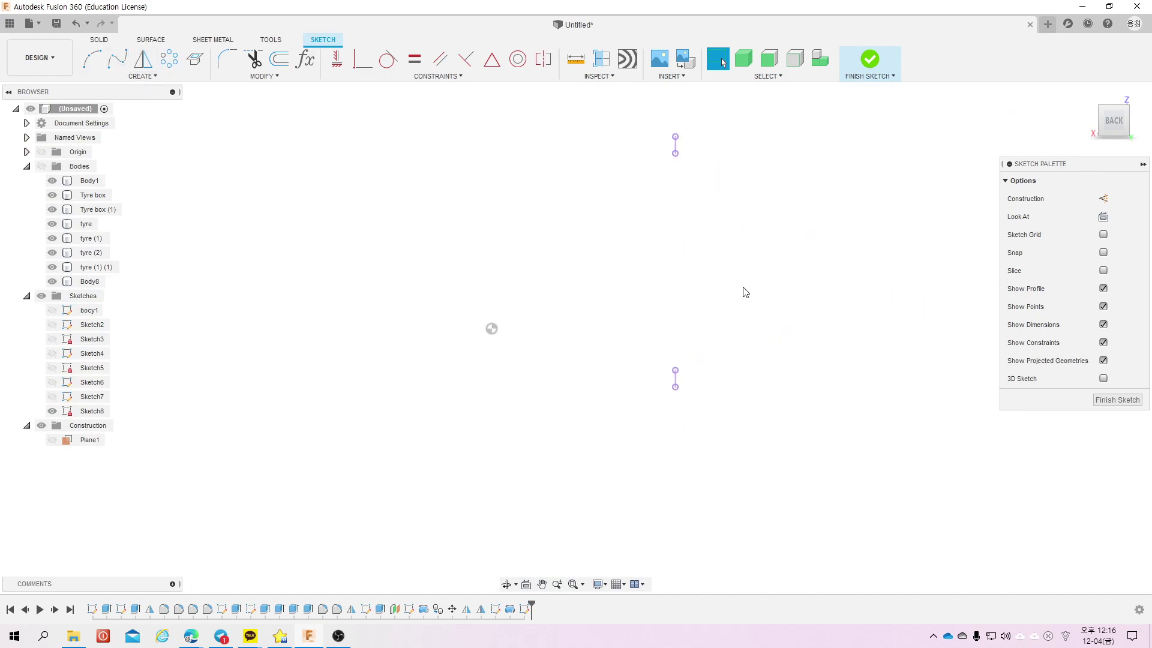
pyautogui.press('i')
pyautogui.press('Escape')
pyautogui.press('l')
pyautogui.click(675, 153)
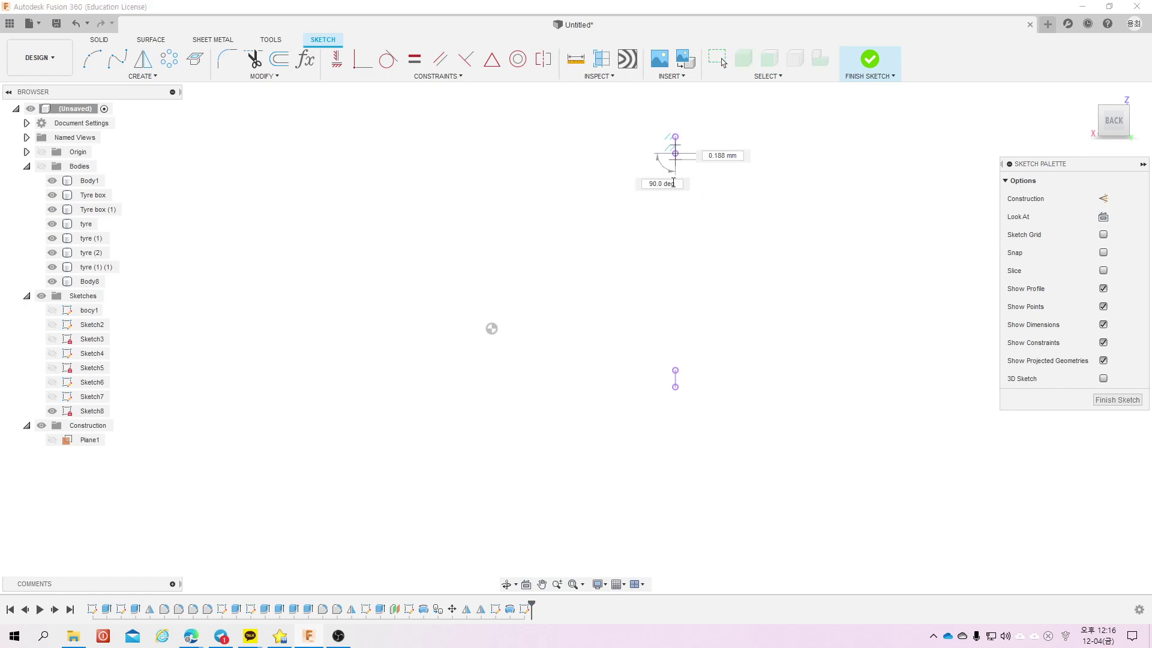
pyautogui.click(675, 371)
pyautogui.press('Escape')
pyautogui.click(676, 353)
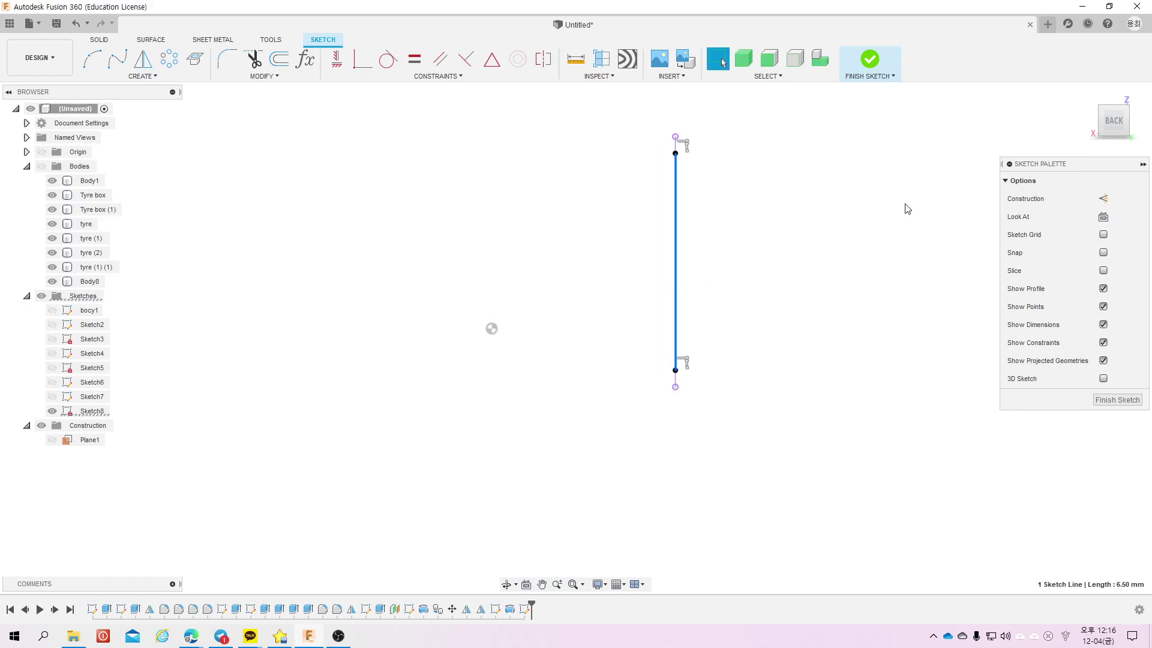
pyautogui.click(1104, 198)
pyautogui.press('Escape')
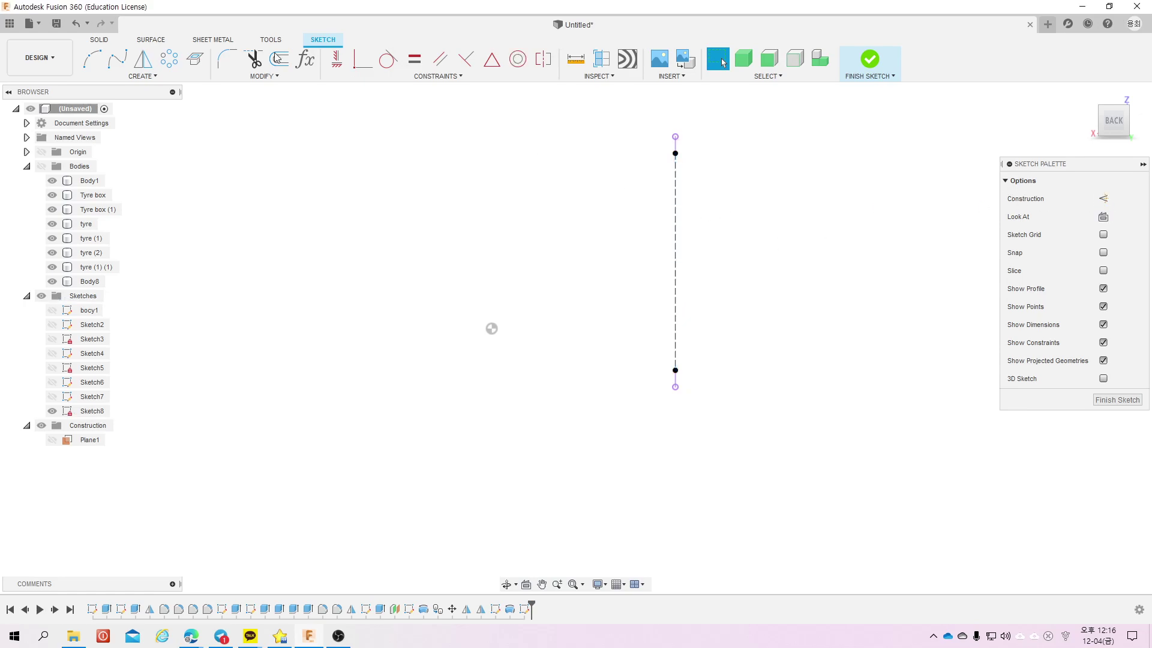
# Step: Draw top, left and bottom edges out from the construction line's top point
pyautogui.press('l')
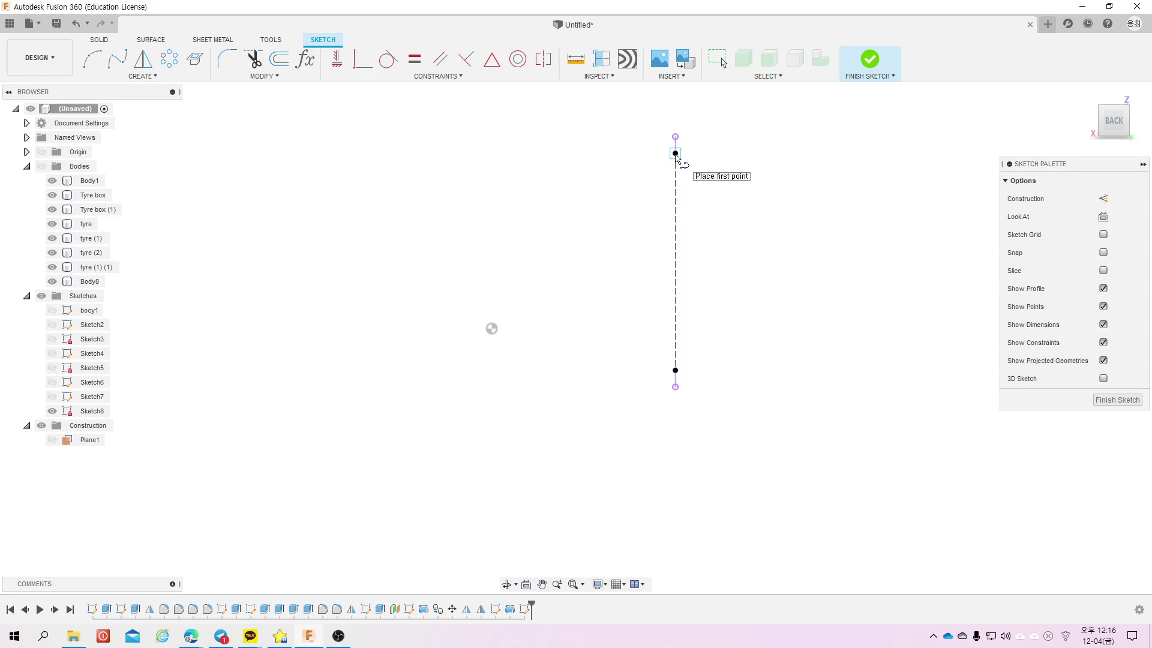
pyautogui.click(675, 153)
pyautogui.click(291, 154)
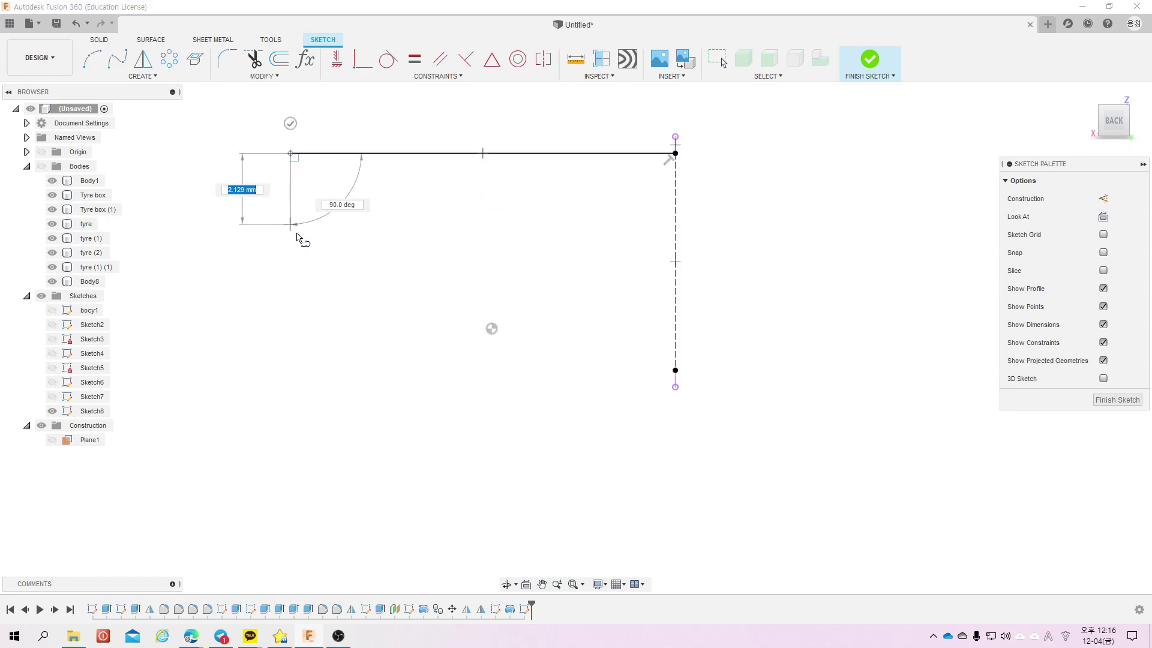
pyautogui.click(291, 256)
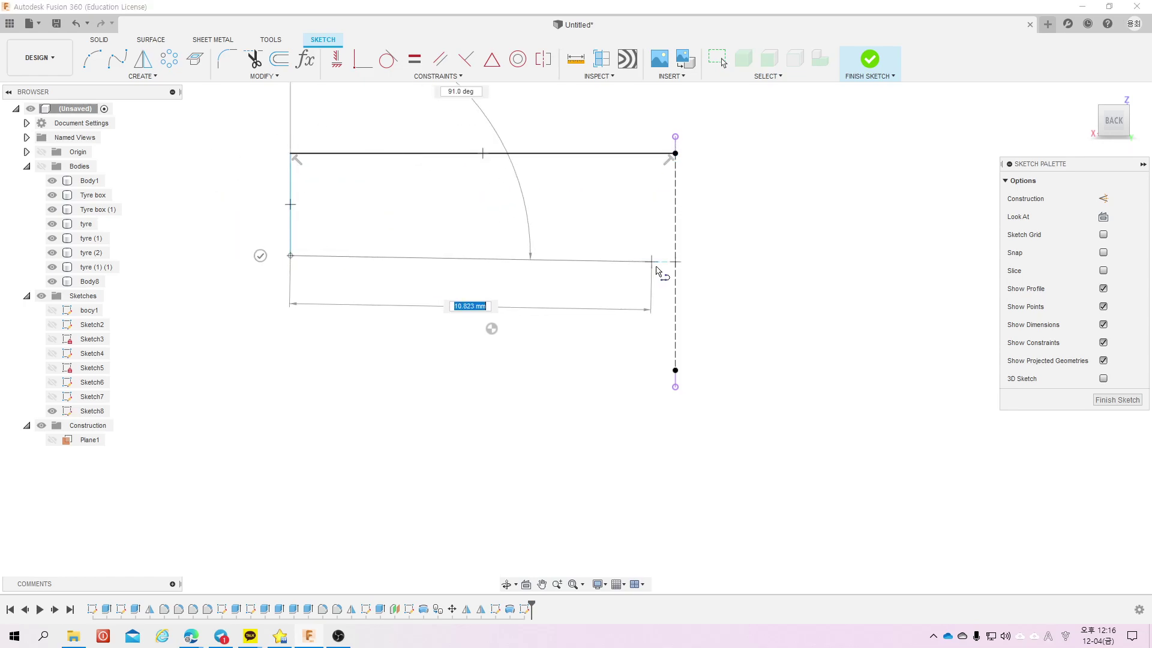
pyautogui.click(676, 262)
pyautogui.press('Escape')
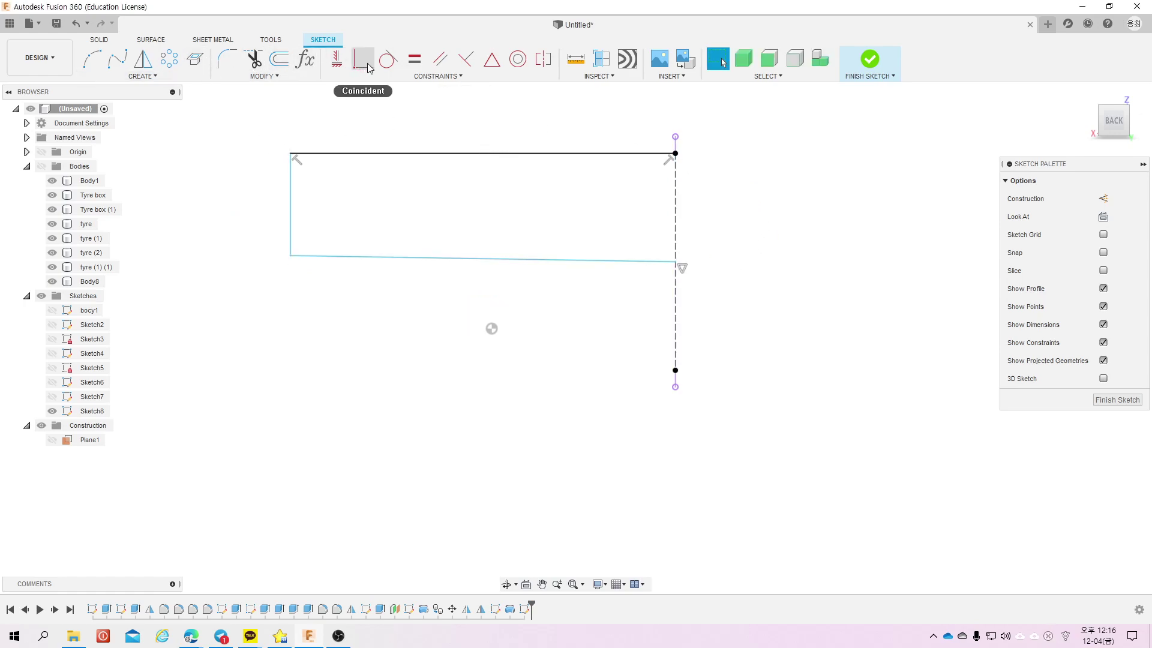
# Step: Constrain the bottom line horizontal and delete the top edge
pyautogui.click(414, 59)
pyautogui.click(469, 258)
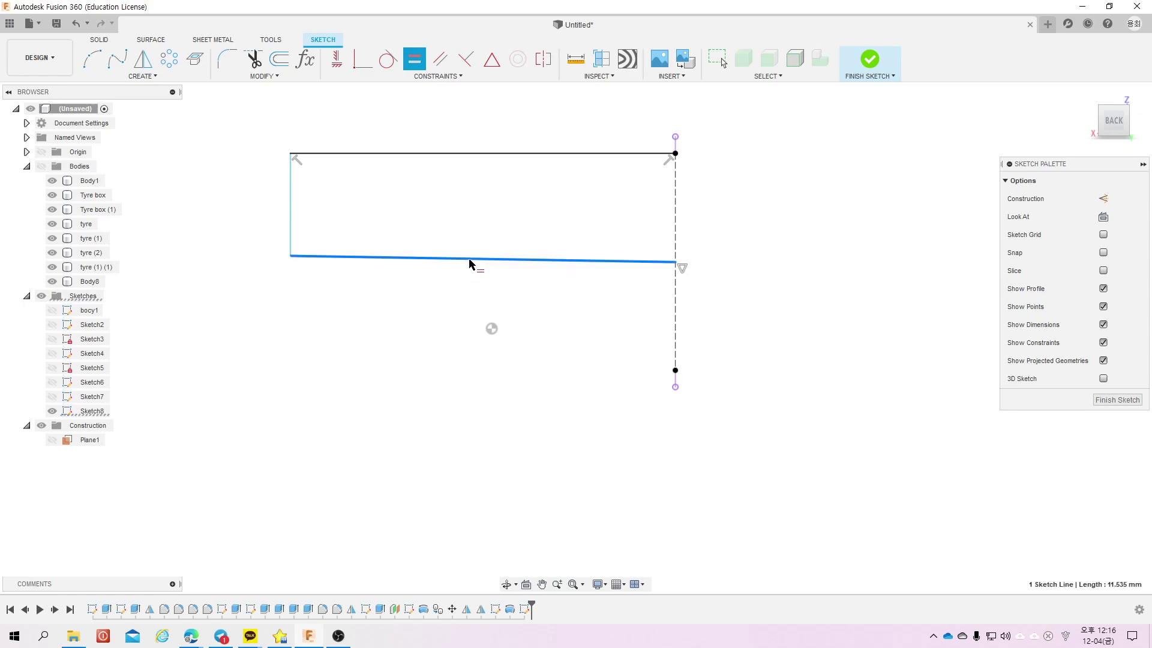
pyautogui.click(337, 59)
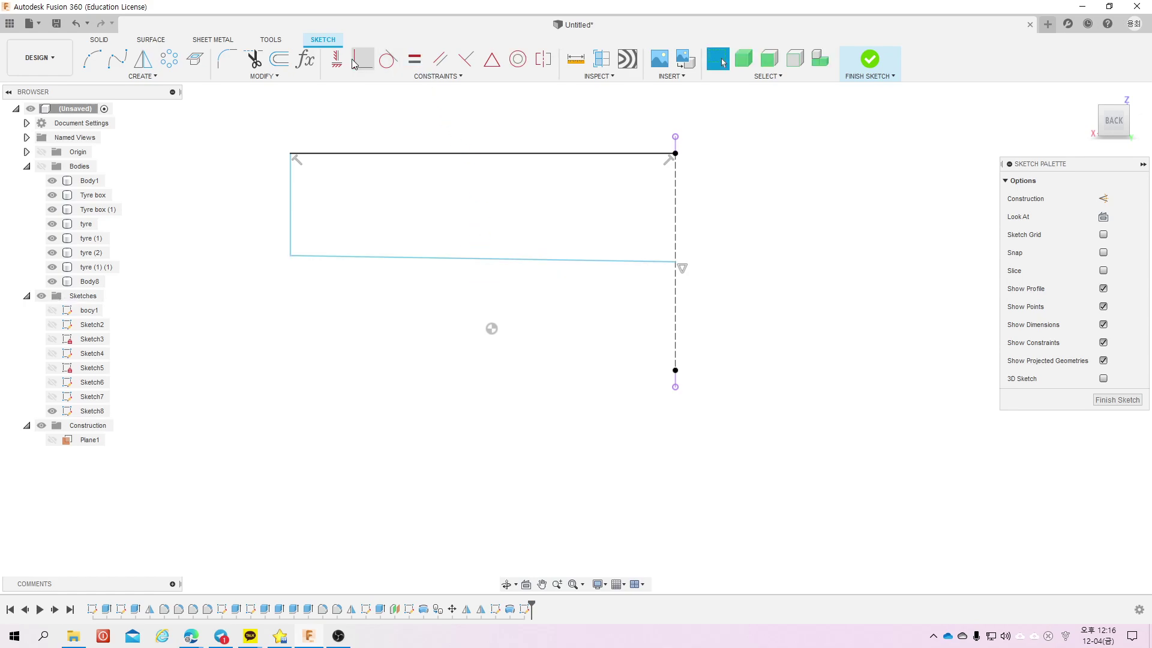
pyautogui.click(453, 263)
pyautogui.press('Escape')
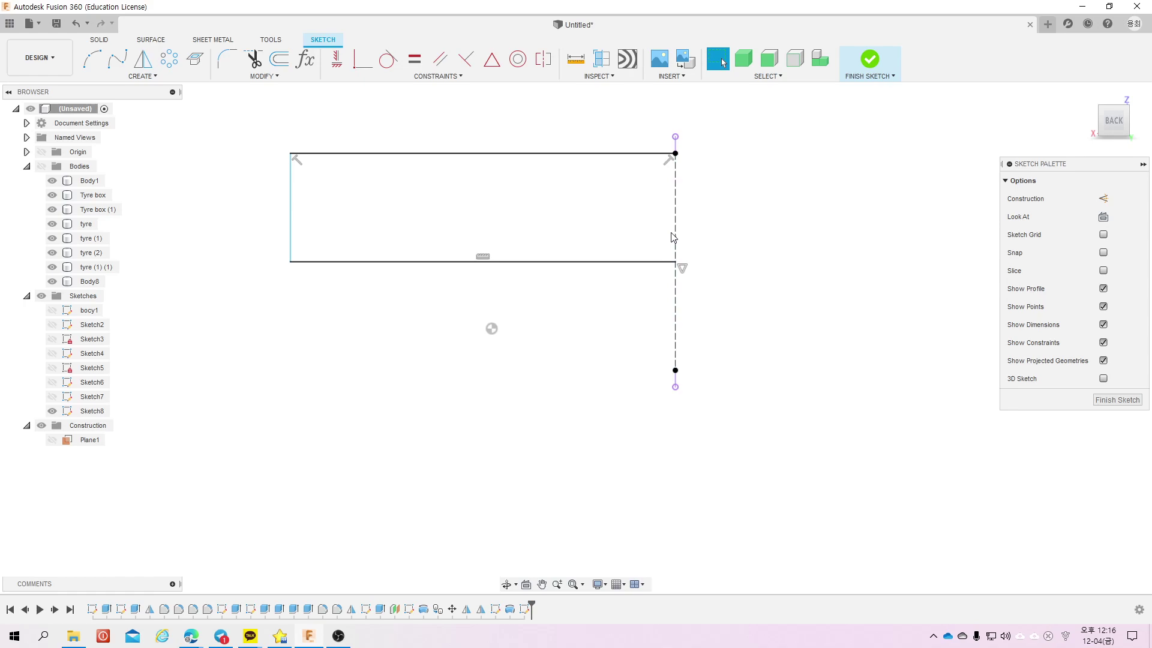
pyautogui.click(676, 168)
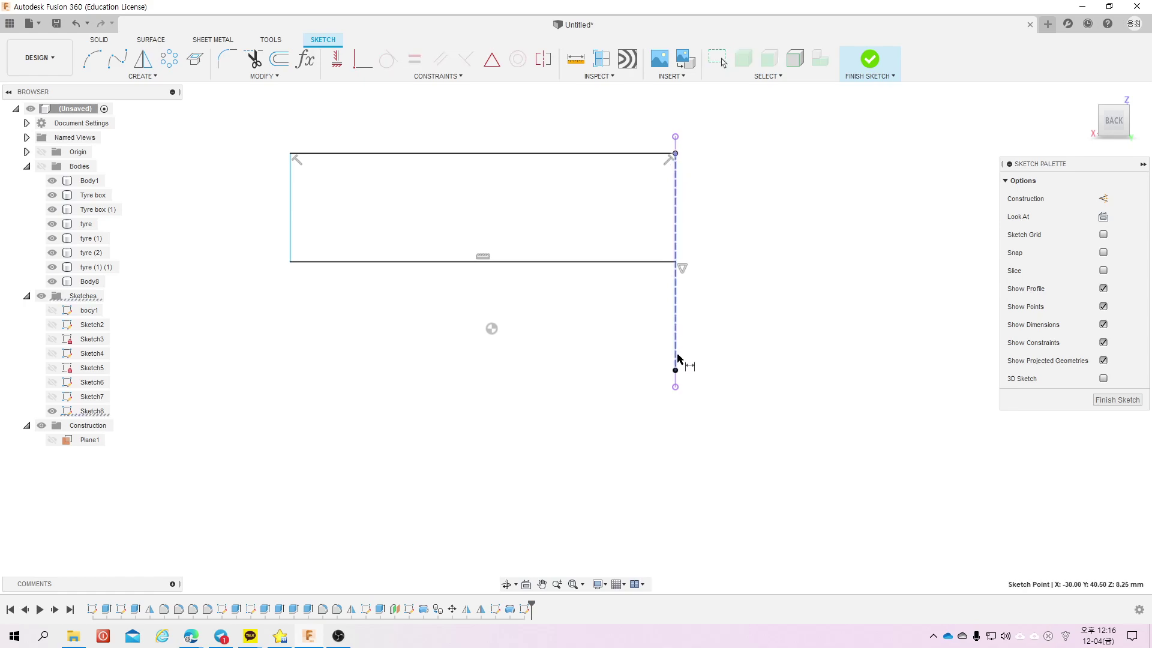
pyautogui.moveTo(676, 379); pyautogui.dragTo(774, 154)
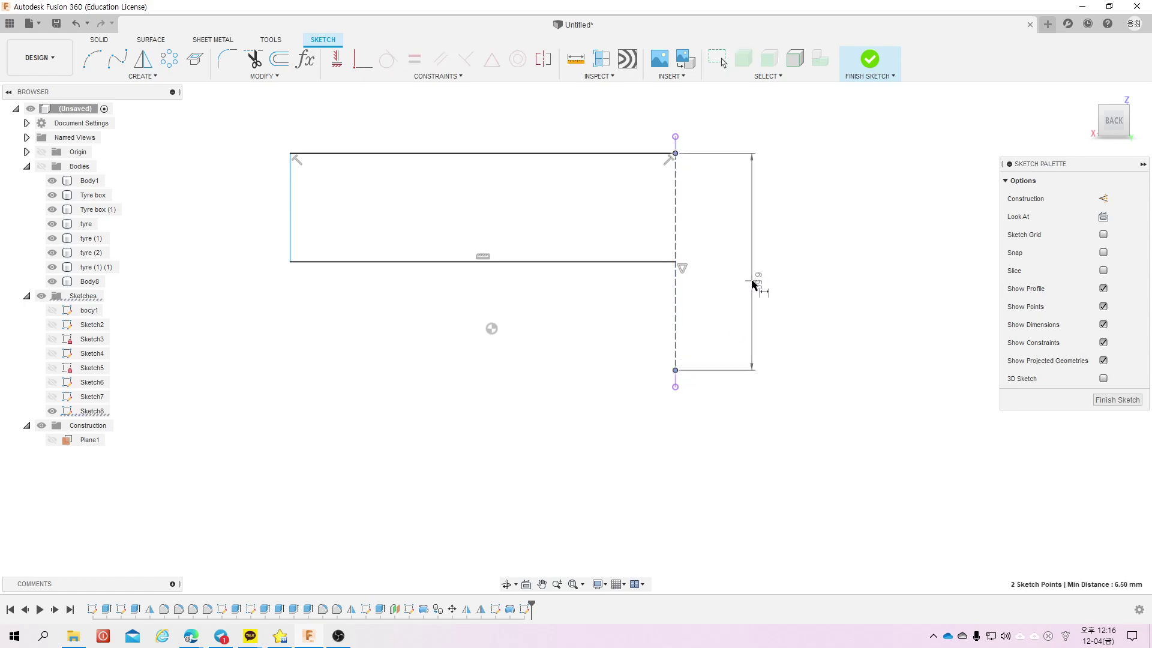
pyautogui.click(606, 153)
pyautogui.press('Delete')
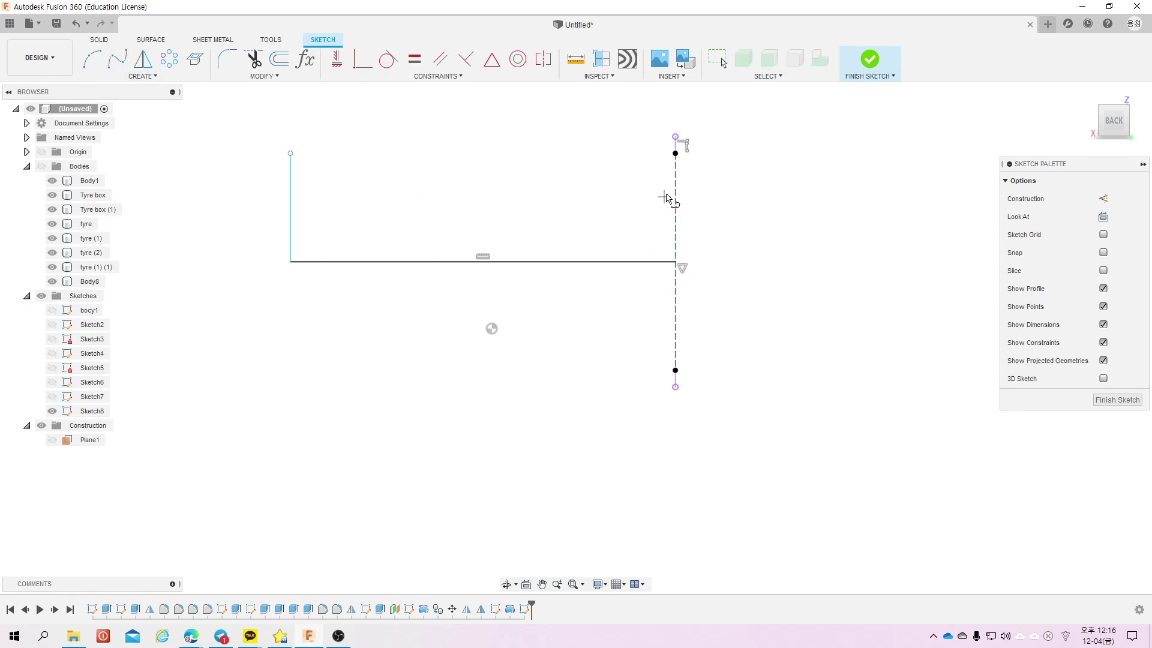
# Step: Redraw the top line and dimension its gap to the bottom line as 3 mm
pyautogui.click(688, 173)
pyautogui.click(253, 172)
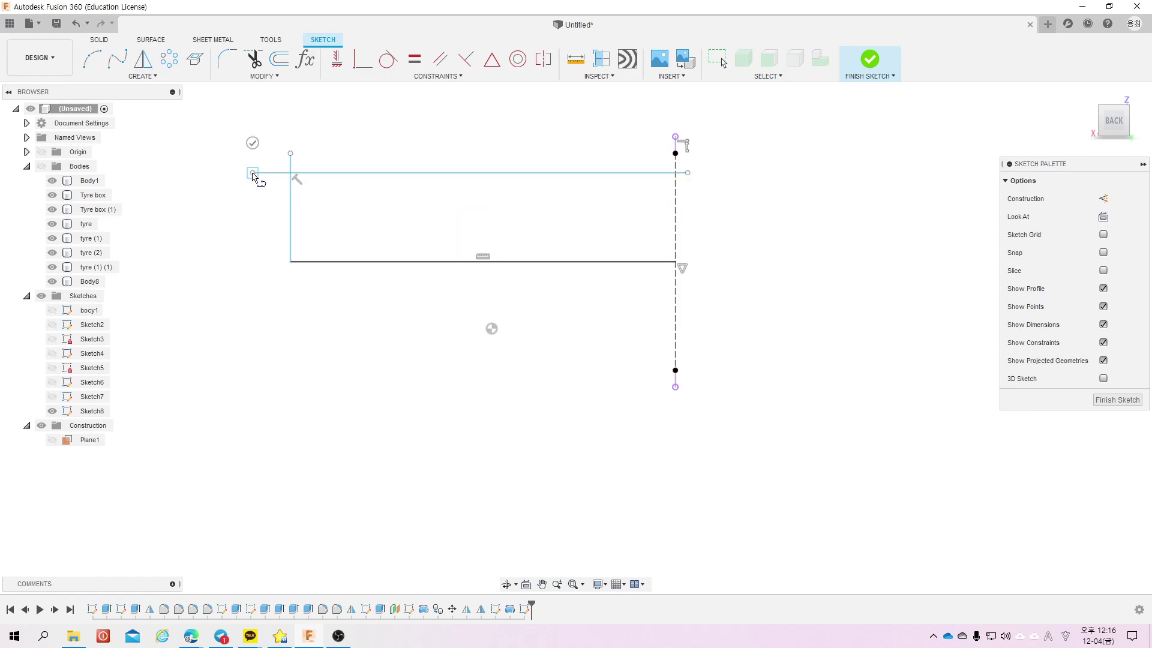
pyautogui.press('Escape')
pyautogui.press('d')
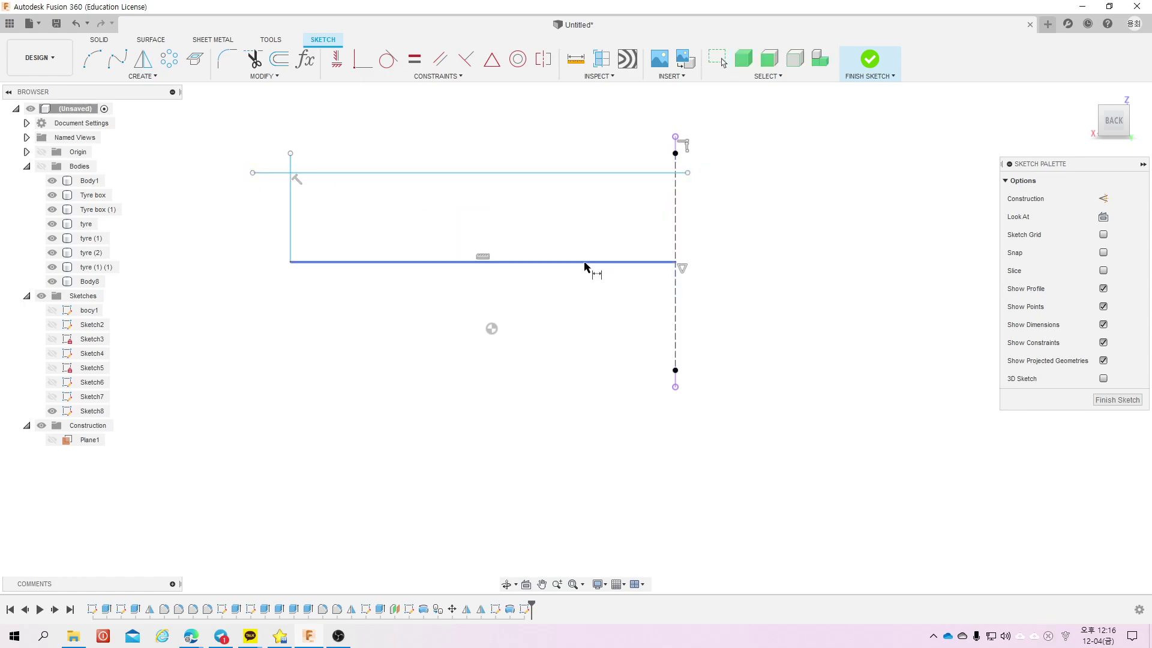
pyautogui.click(564, 172)
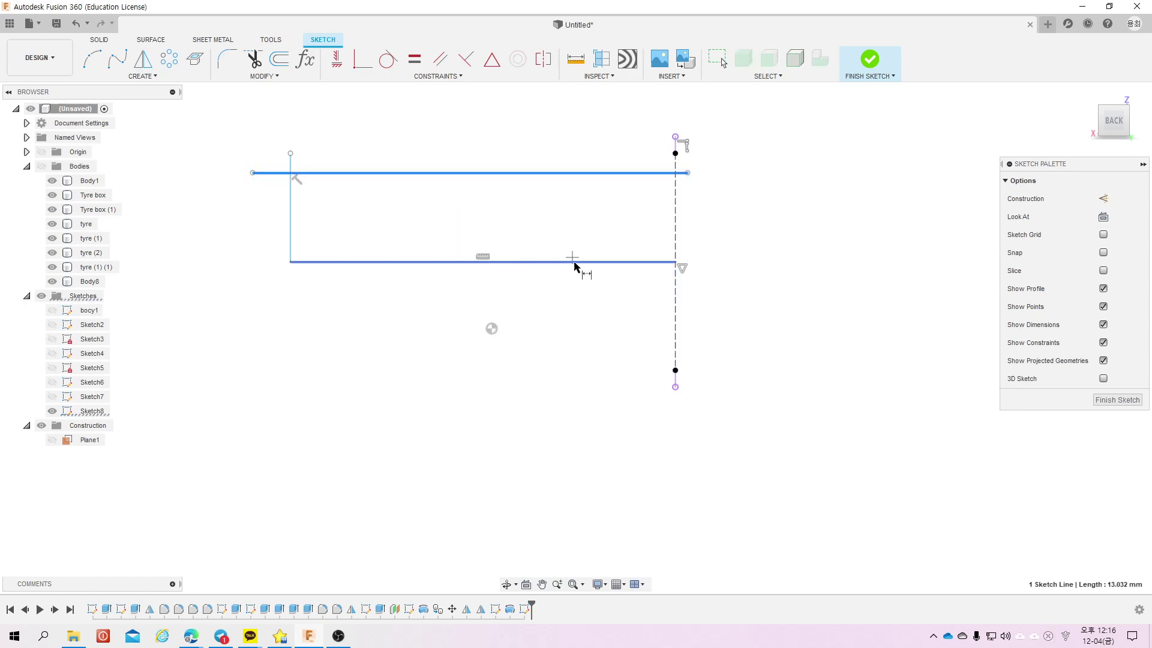
pyautogui.click(575, 262)
pyautogui.click(779, 220)
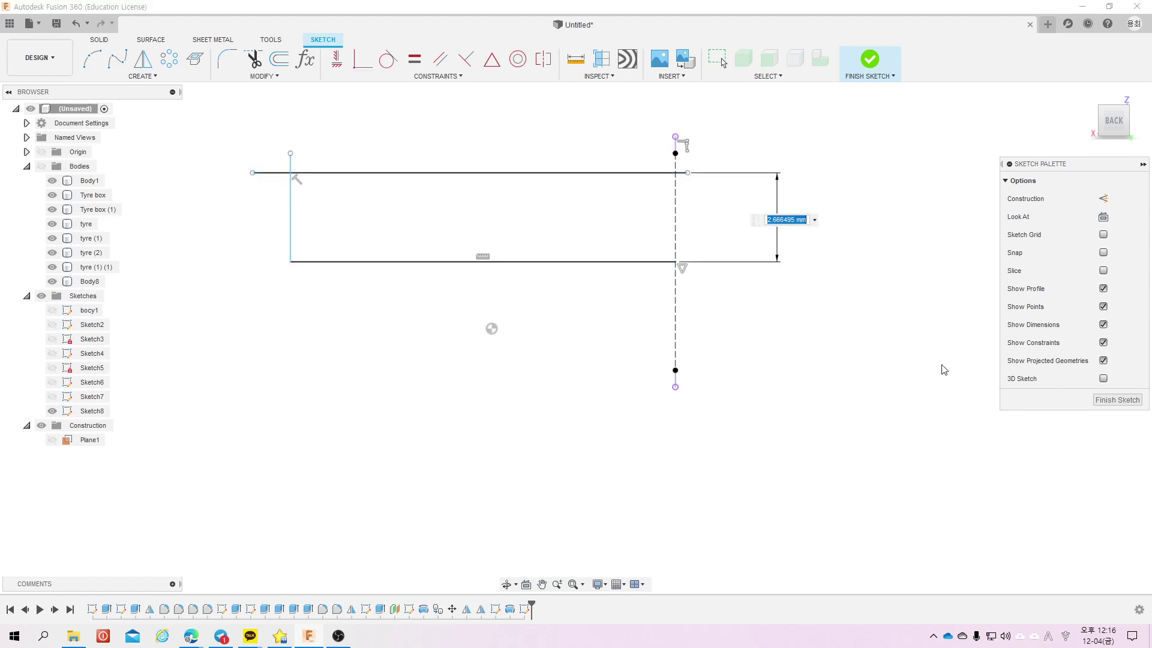
pyautogui.write('3')
pyautogui.press('Return')
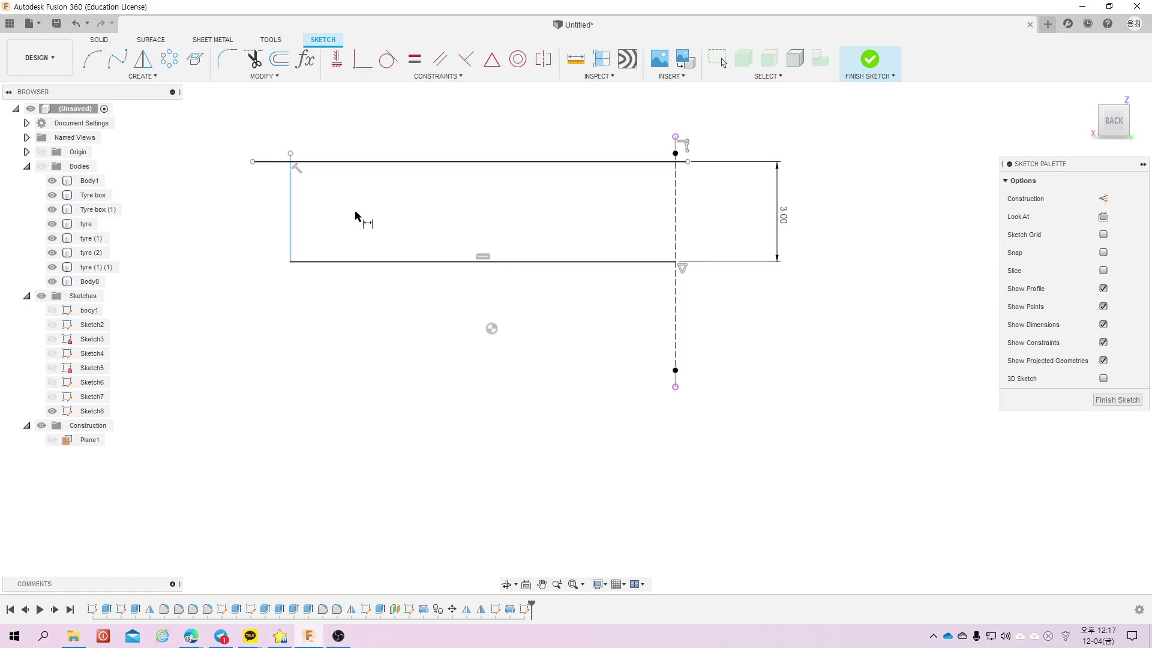
# Step: Dimension the width to 28 mm and stretch the top line to the left edge
pyautogui.click(291, 204)
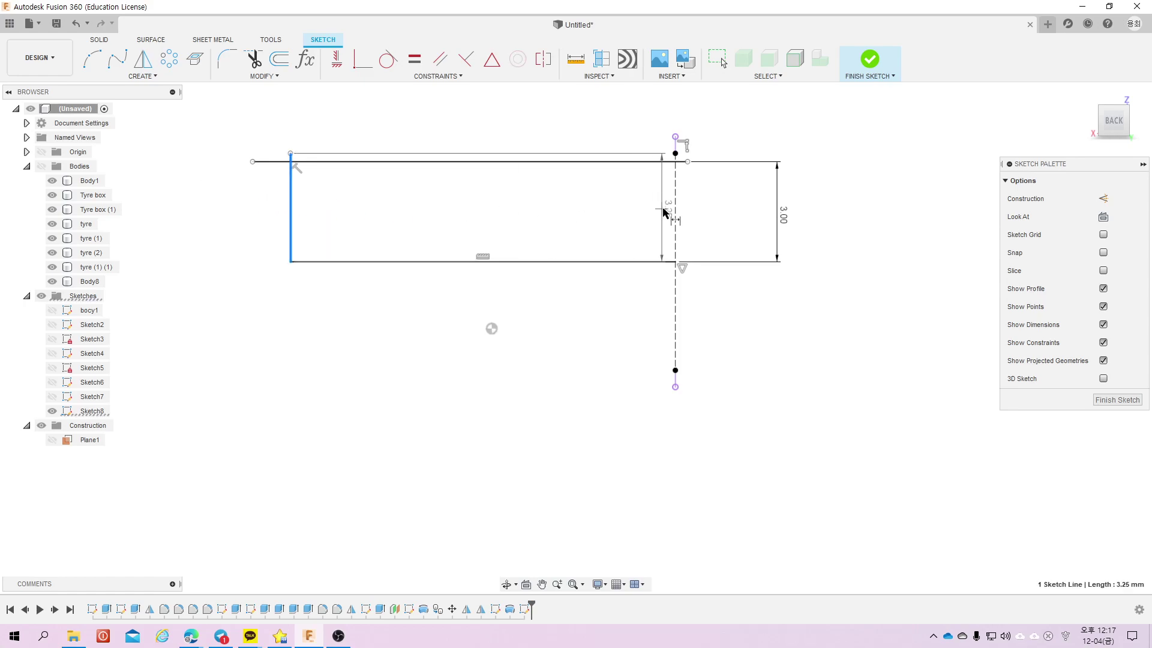
pyautogui.click(676, 208)
pyautogui.click(501, 367)
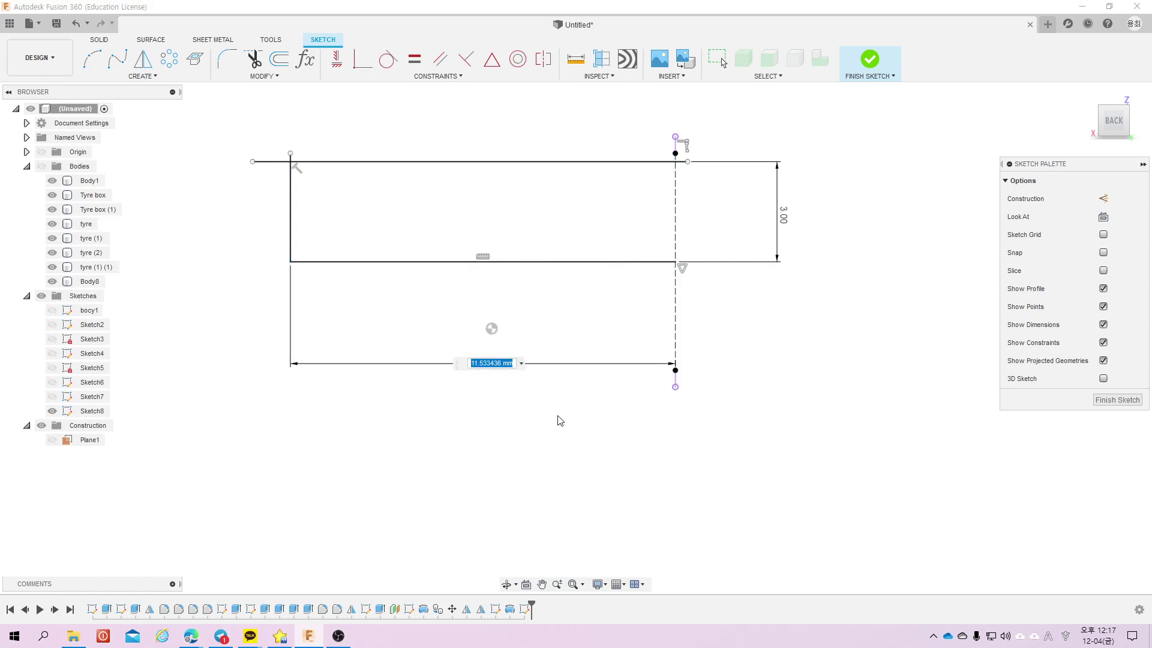
pyautogui.write('28')
pyautogui.press('Return')
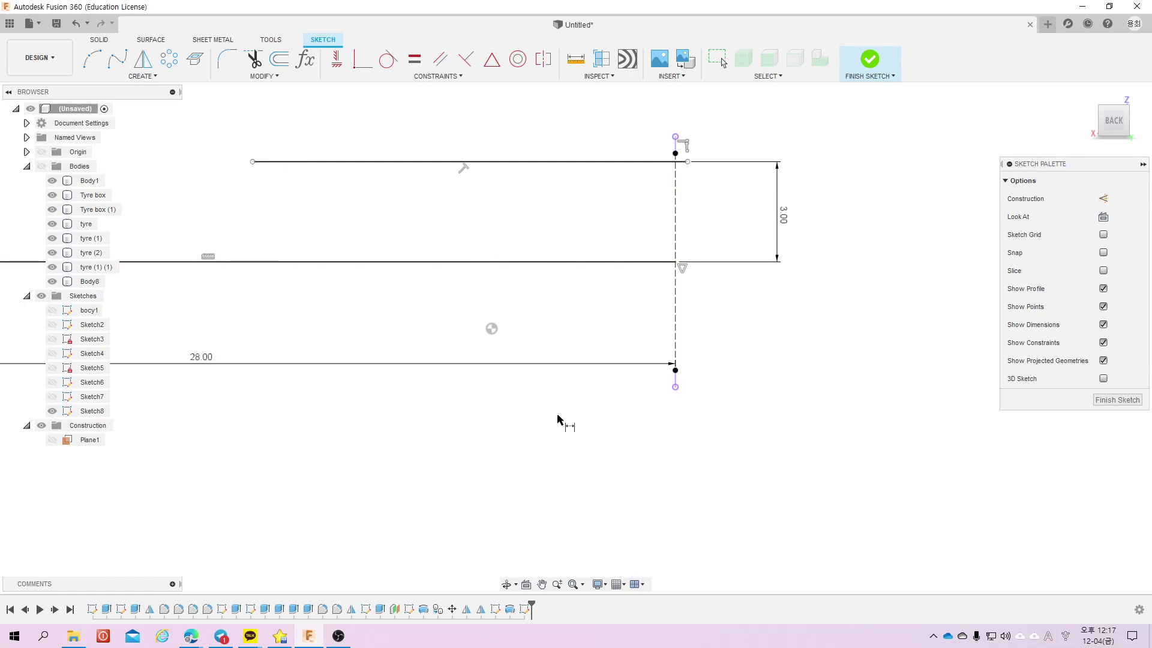
pyautogui.scroll(-2, 678, 375)
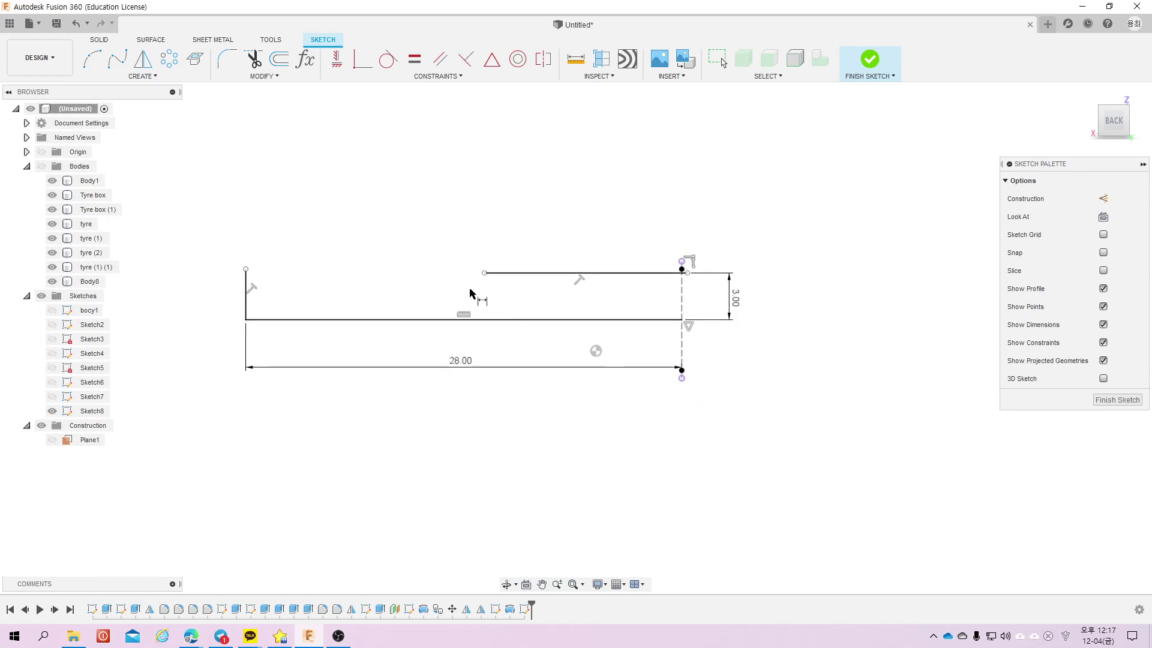
pyautogui.press('Escape')
pyautogui.moveTo(485, 273); pyautogui.dragTo(245, 271)
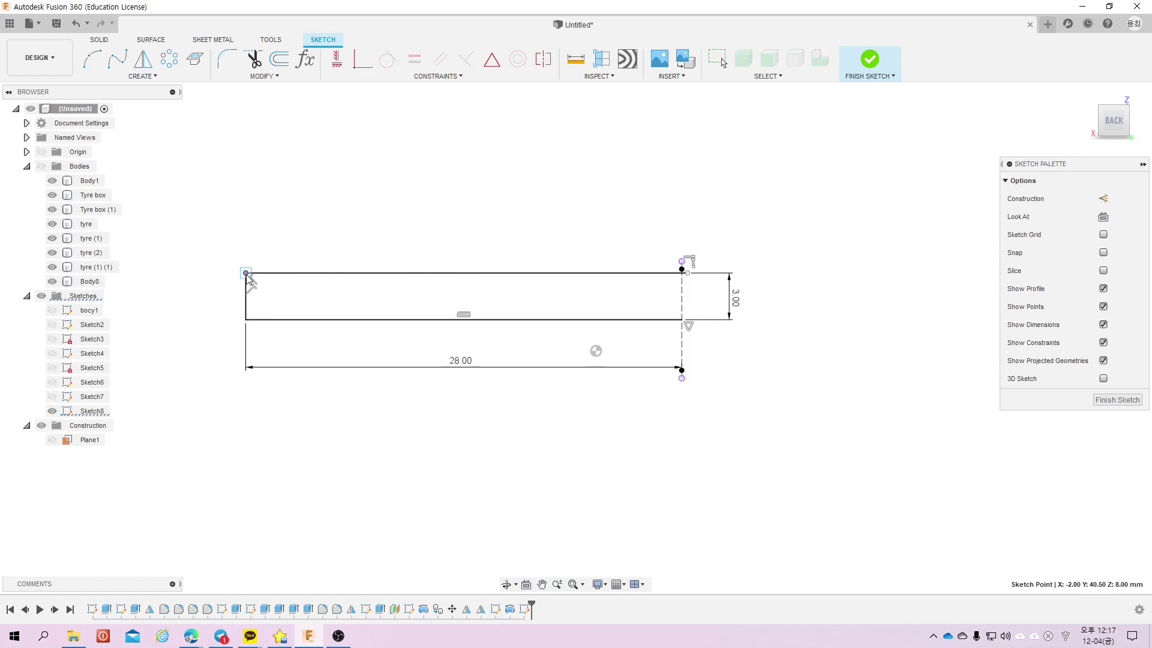
pyautogui.scroll(3, 706, 278)
pyautogui.scroll(2, 702, 275)
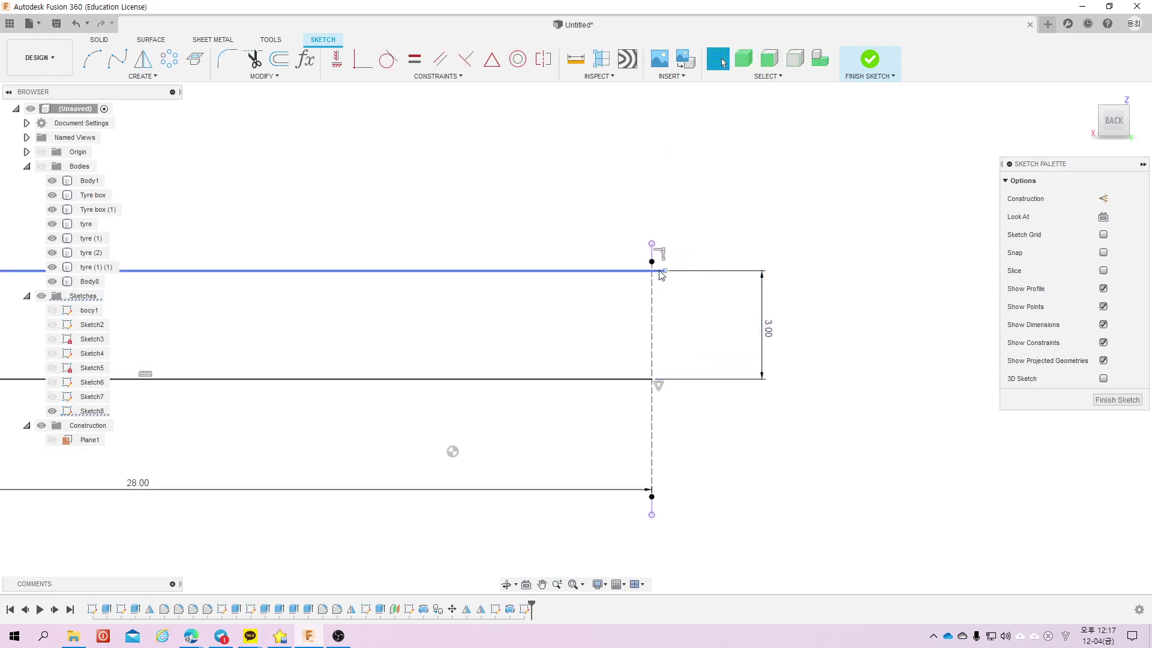
pyautogui.press('Escape')
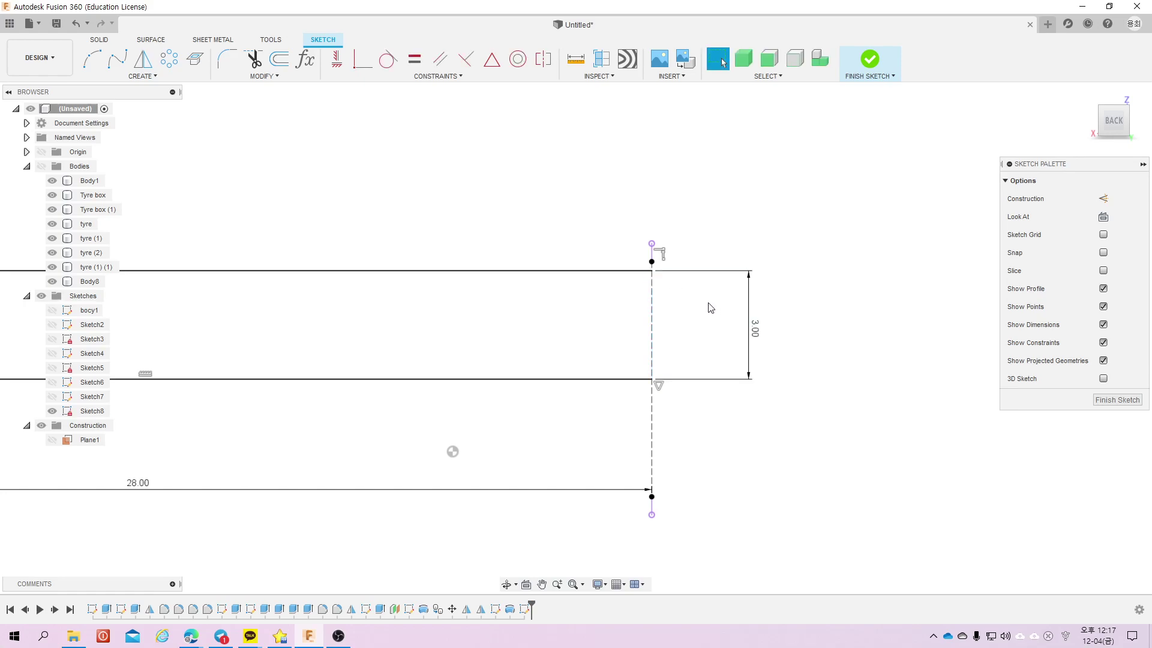
pyautogui.scroll(1, 652, 122)
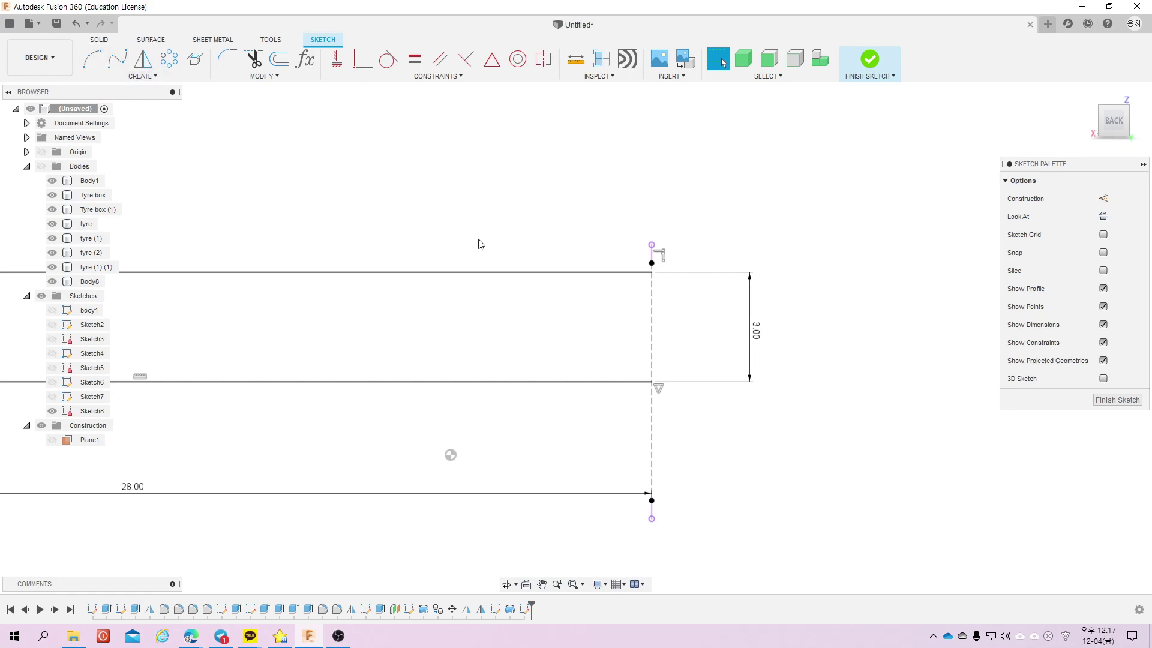
# Step: Draw a 1 mm vertical line up from the top-right corner
pyautogui.click(652, 273)
pyautogui.click(652, 186)
pyautogui.press('Escape')
pyautogui.press('d')
pyautogui.click(651, 224)
pyautogui.click(574, 219)
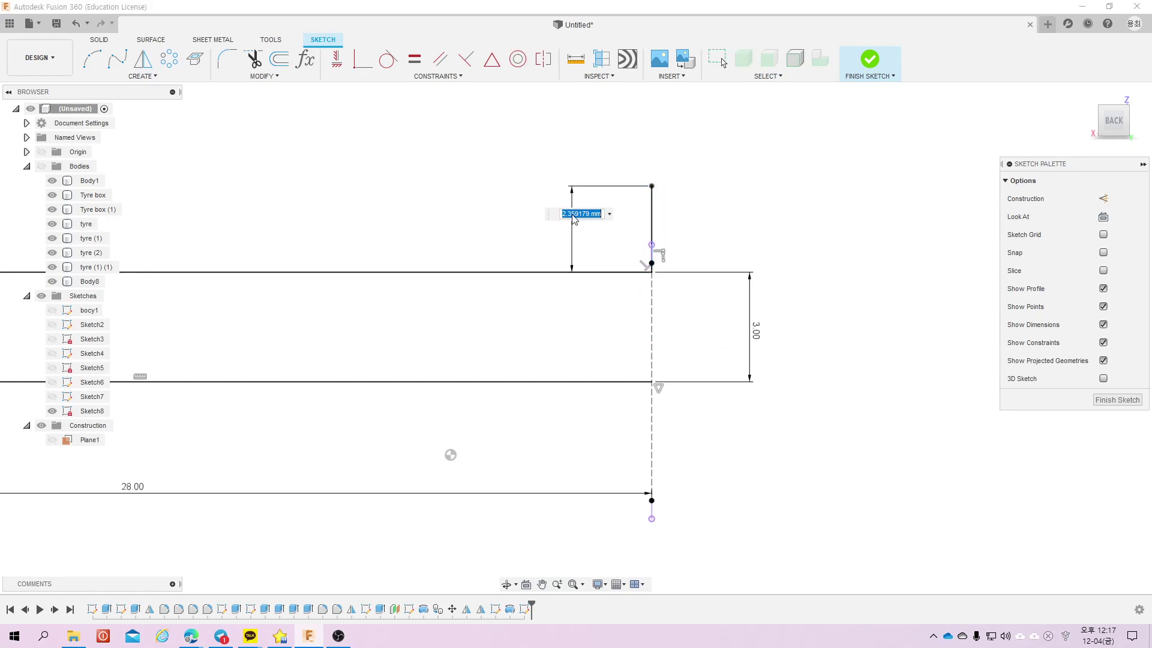
pyautogui.write('1')
pyautogui.press('Return')
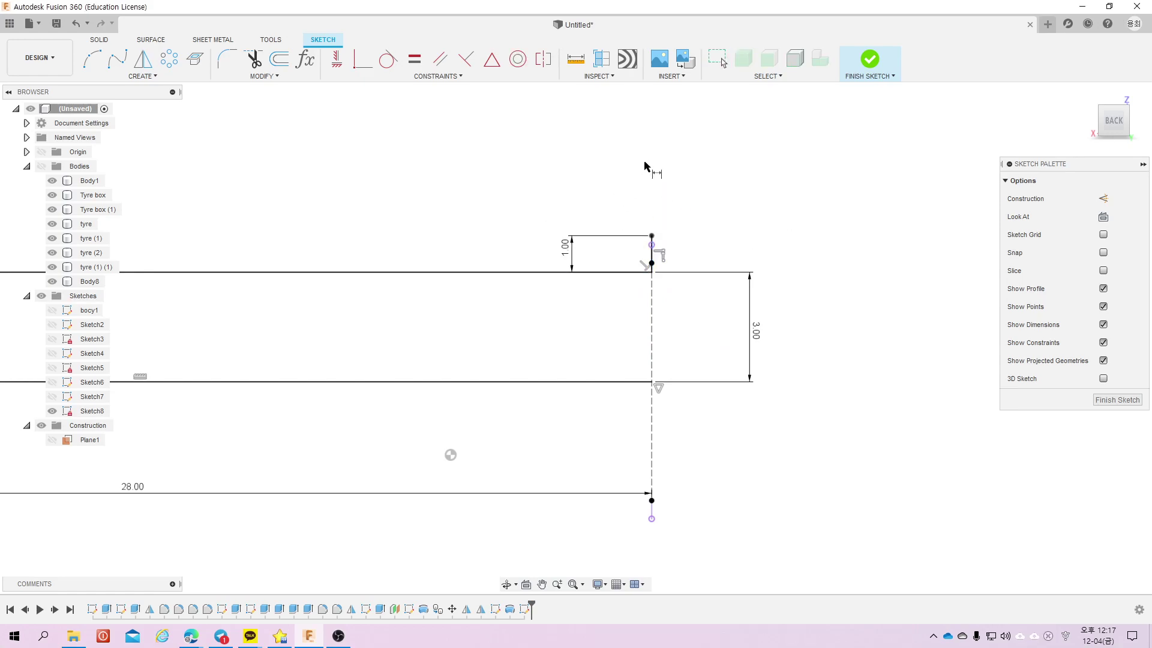
pyautogui.scroll(-2, 686, 330)
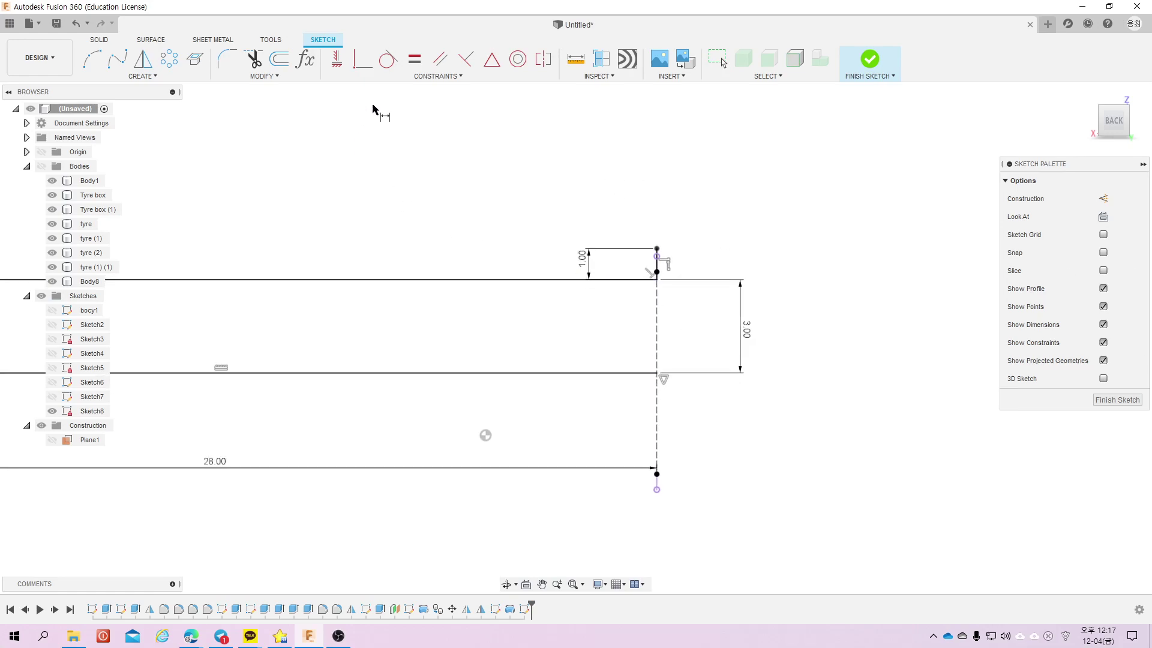
# Step: Draw a three-point quarter arc from the 1 mm line's top down to the bottom-line level
pyautogui.click(92, 62)
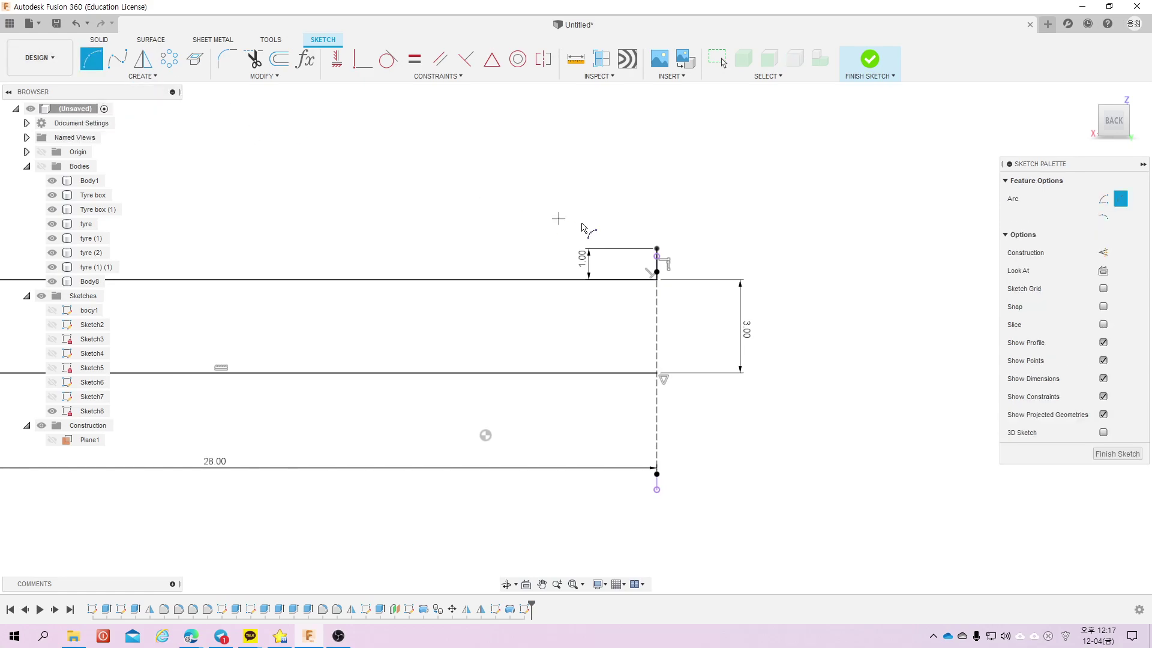
pyautogui.click(657, 248)
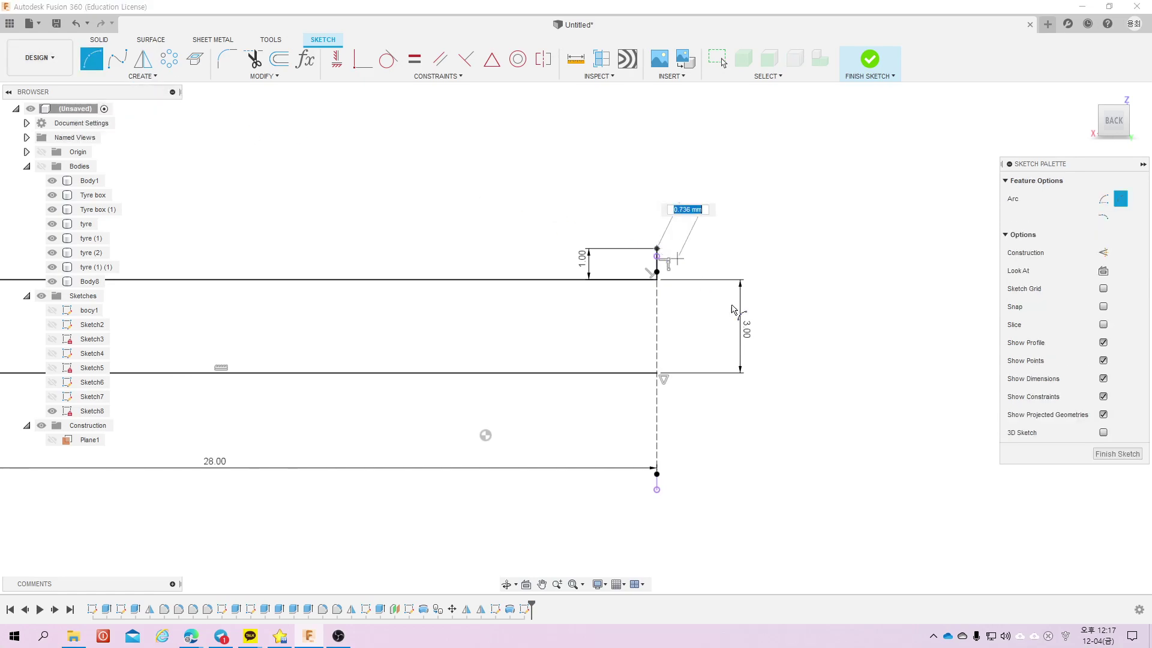
pyautogui.click(763, 372)
pyautogui.click(756, 321)
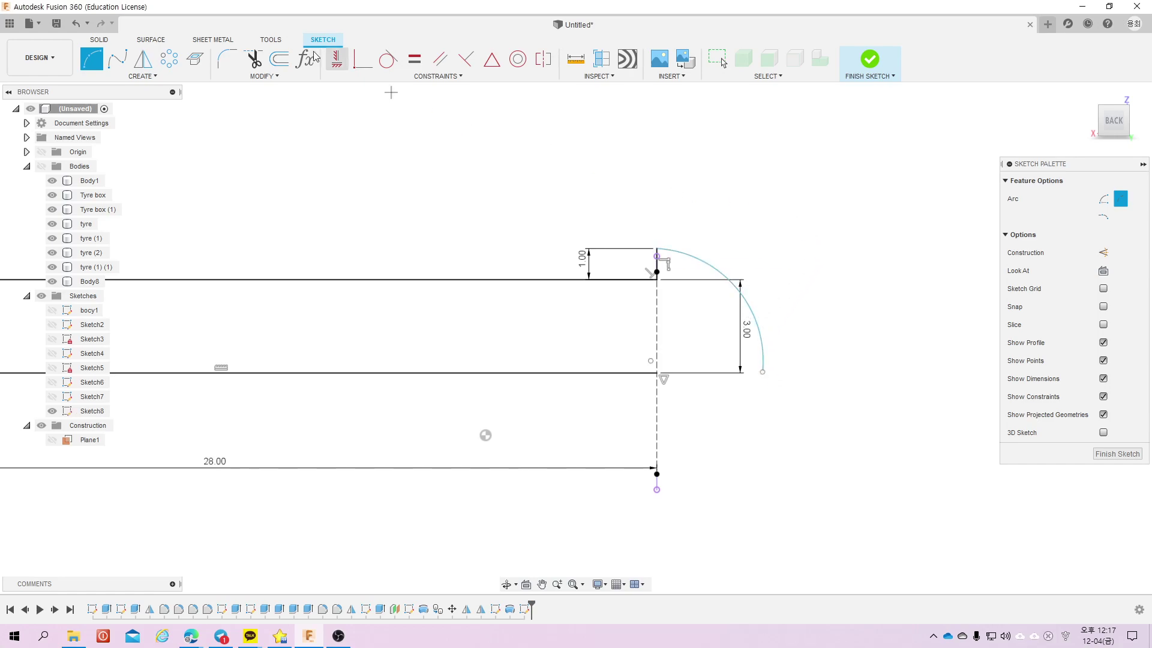
pyautogui.press('Escape')
# Step: Constrain the arc's end horizontal with the bottom line's point on the axis
pyautogui.click(336, 59)
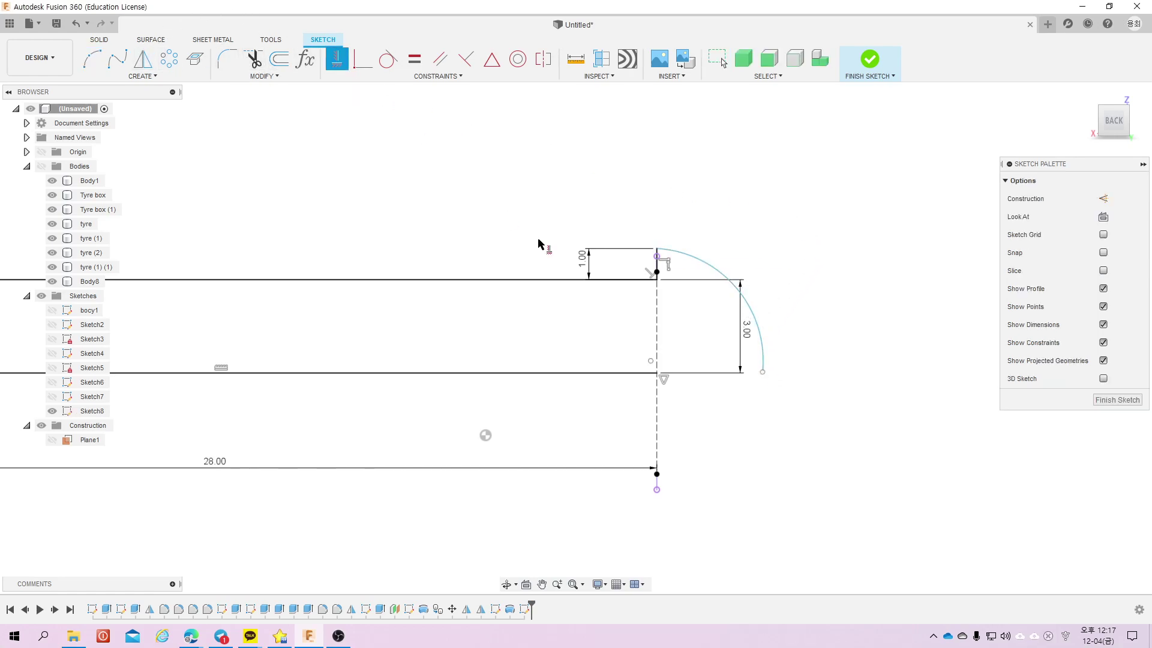
pyautogui.click(657, 373)
pyautogui.click(762, 372)
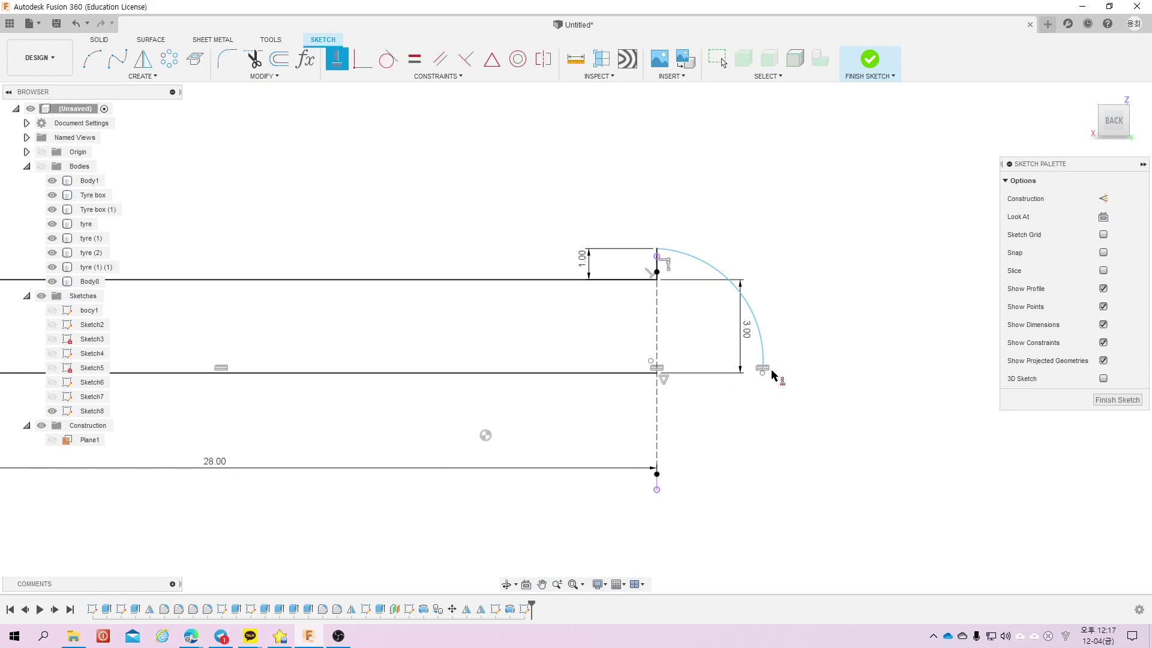
pyautogui.press('Escape')
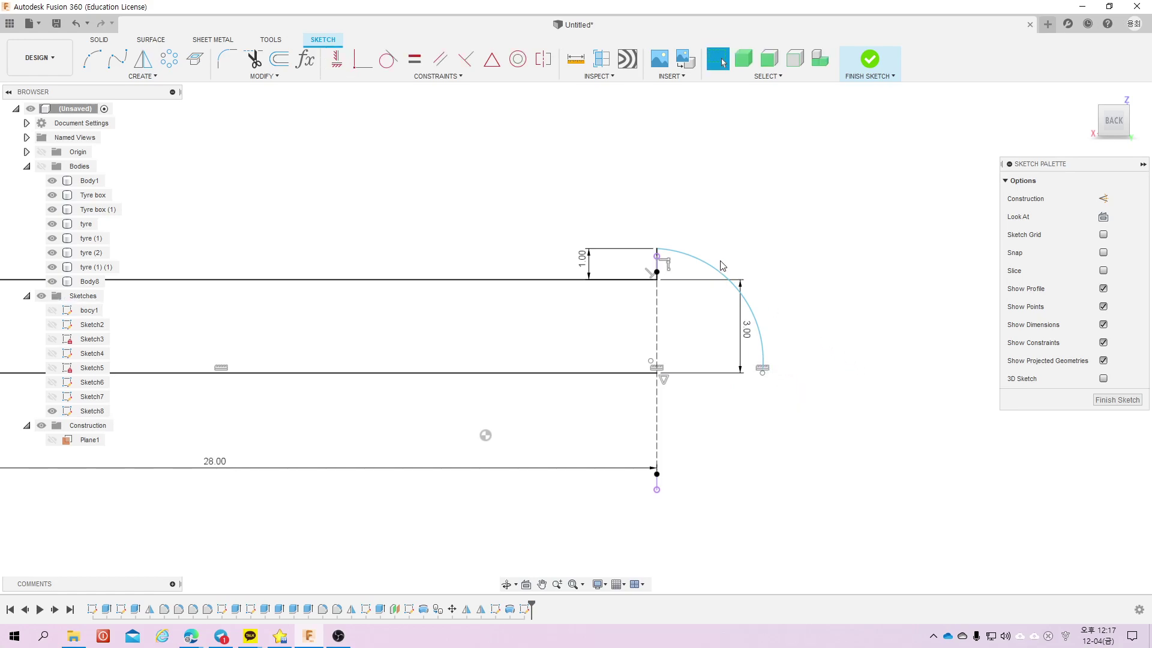
pyautogui.scroll(-2, 837, 435)
pyautogui.scroll(-2, 839, 440)
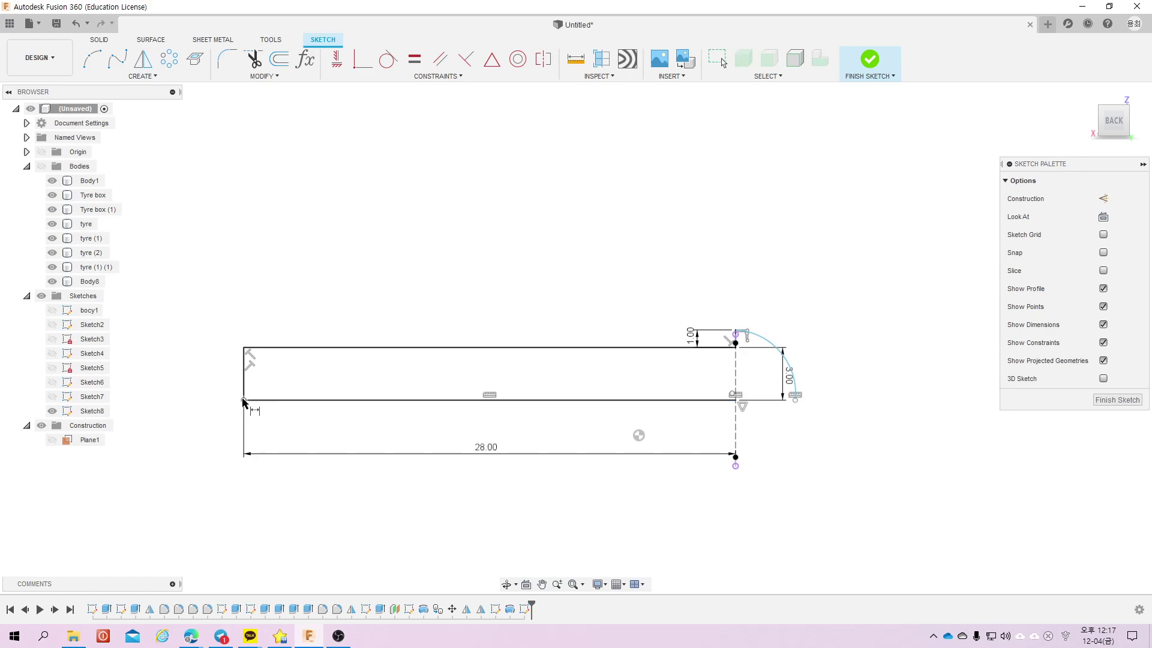
pyautogui.click(795, 402)
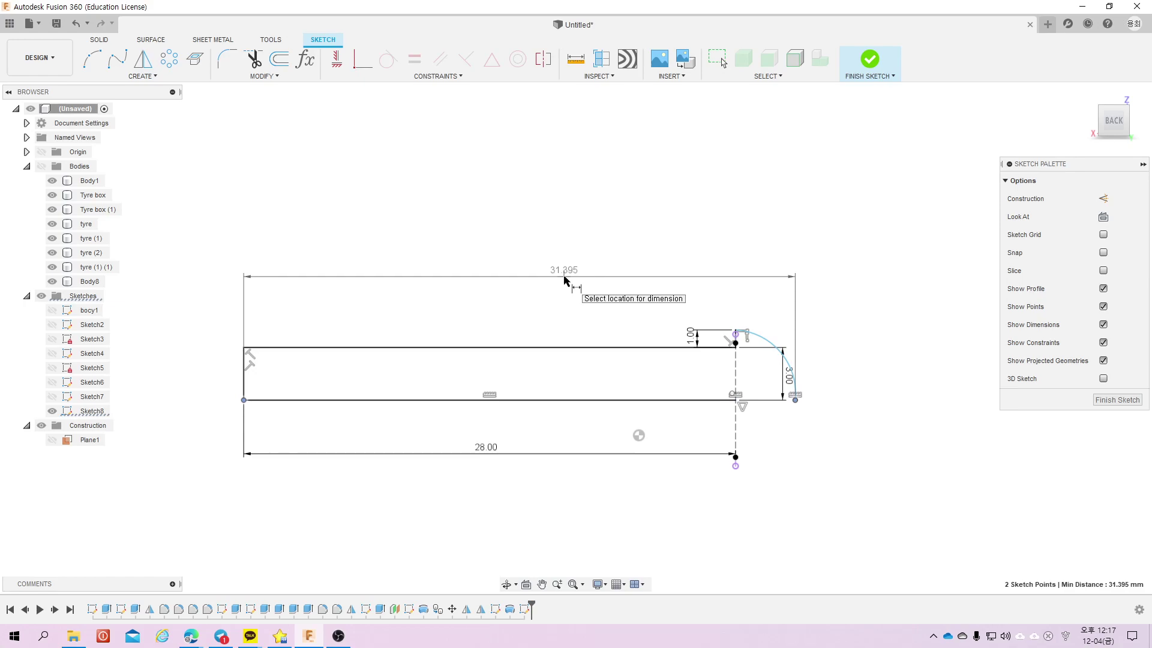
# Step: Set the overall sketch width to 31 mm
pyautogui.click(564, 280)
pyautogui.write('31')
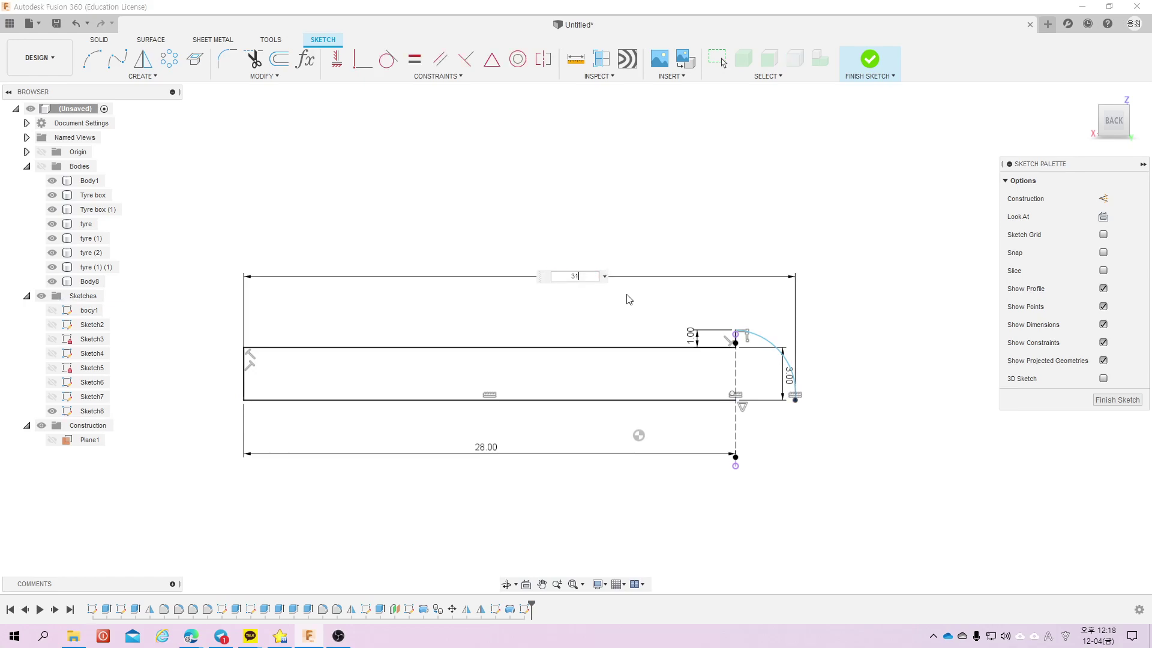
pyautogui.press('Return')
pyautogui.scroll(2, 840, 413)
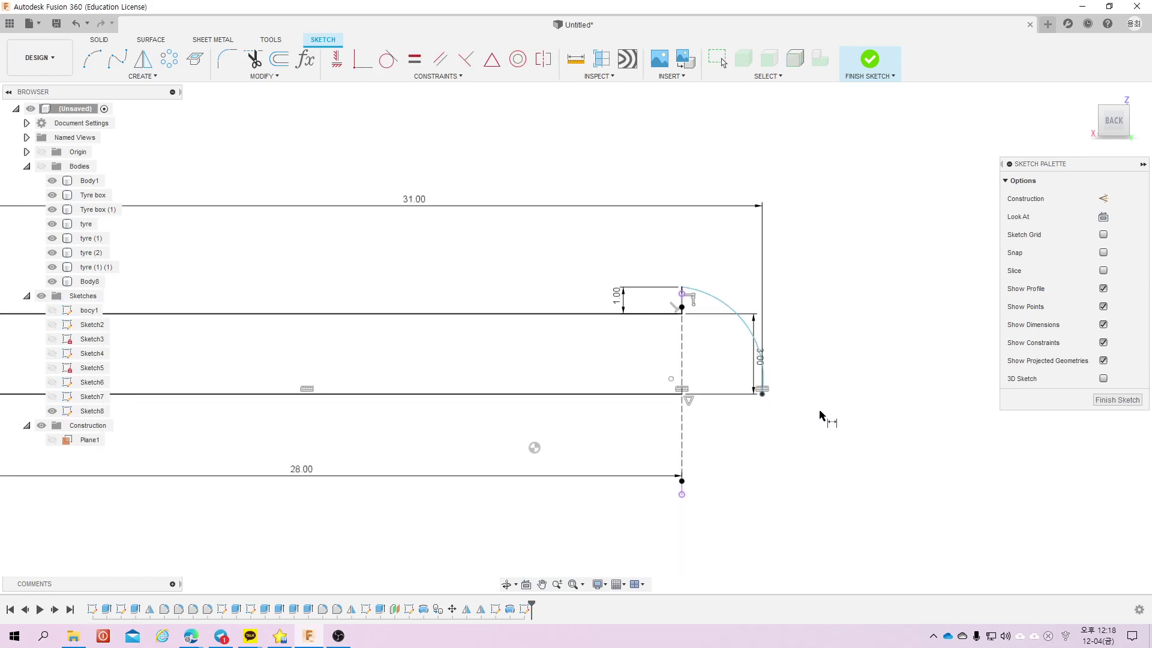
pyautogui.scroll(1, 780, 420)
pyautogui.scroll(1, 768, 425)
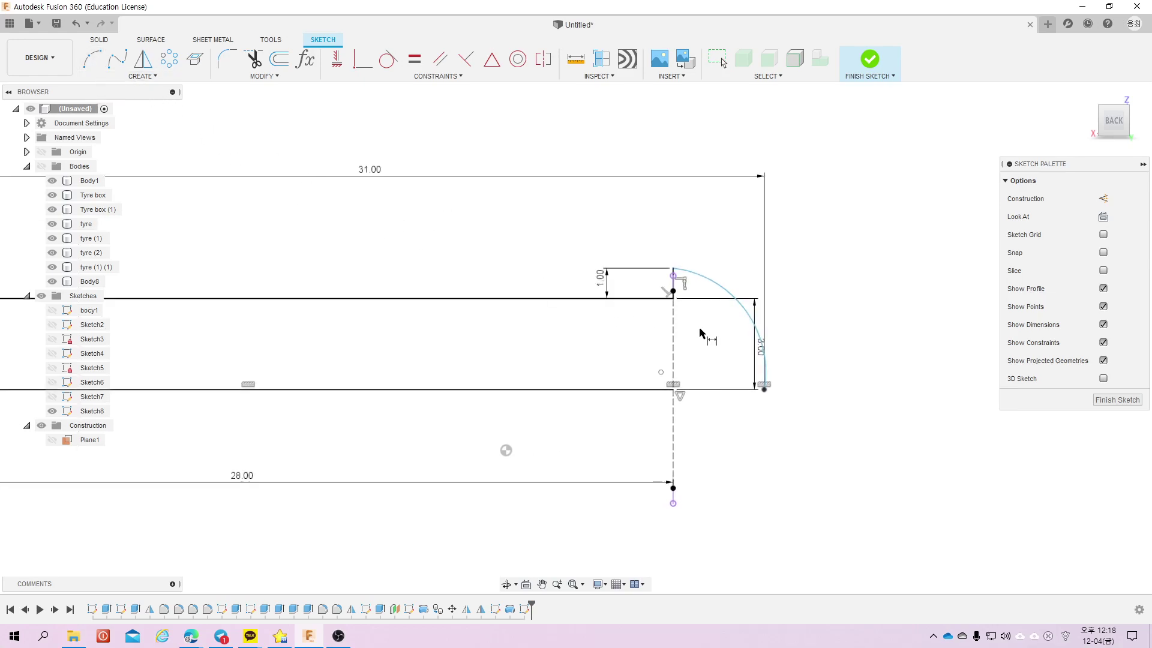
# Step: Add a short vertical construction line below the arc and make the arc tangent to it
pyautogui.click(764, 389)
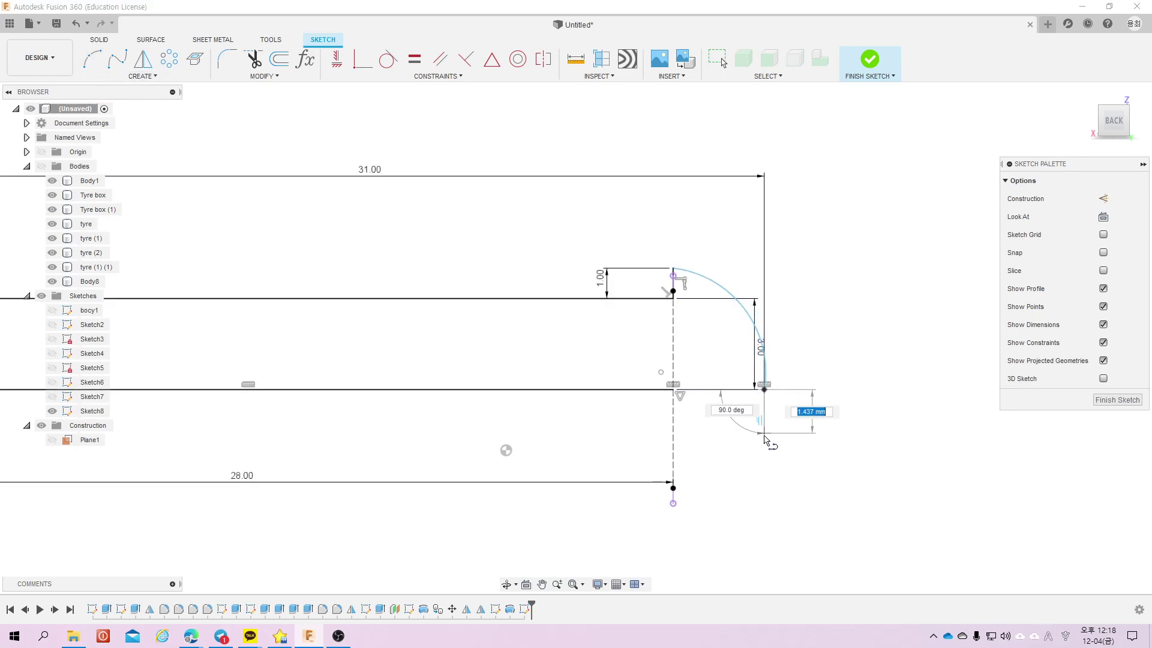
pyautogui.click(764, 437)
pyautogui.press('Escape')
pyautogui.click(764, 420)
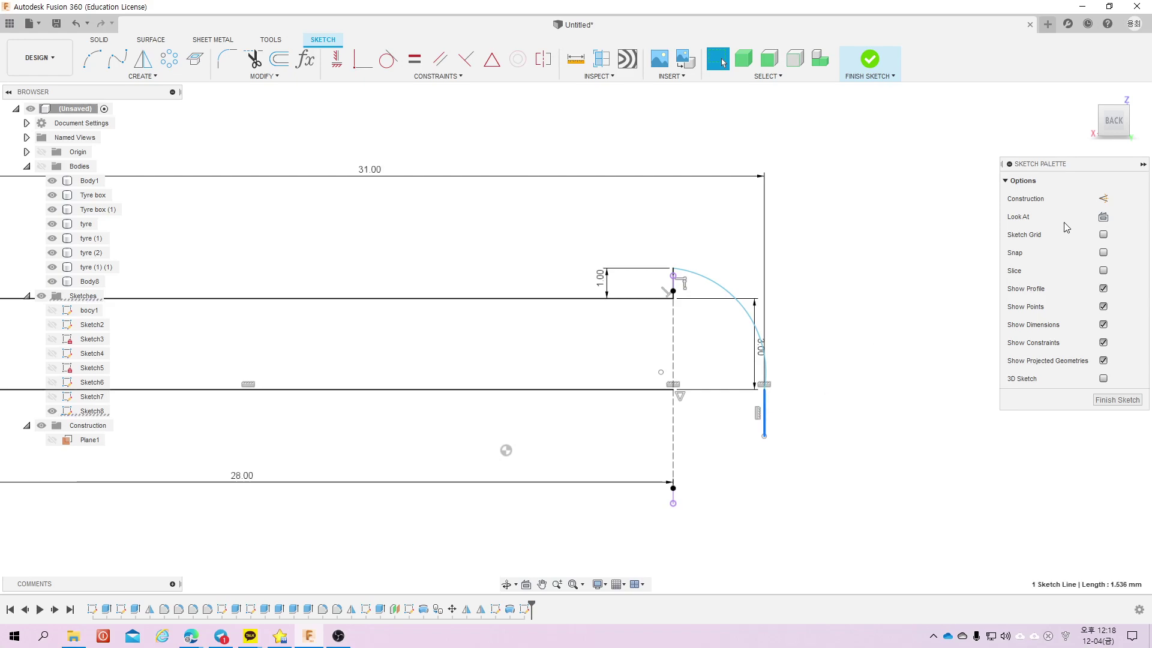
pyautogui.click(1104, 199)
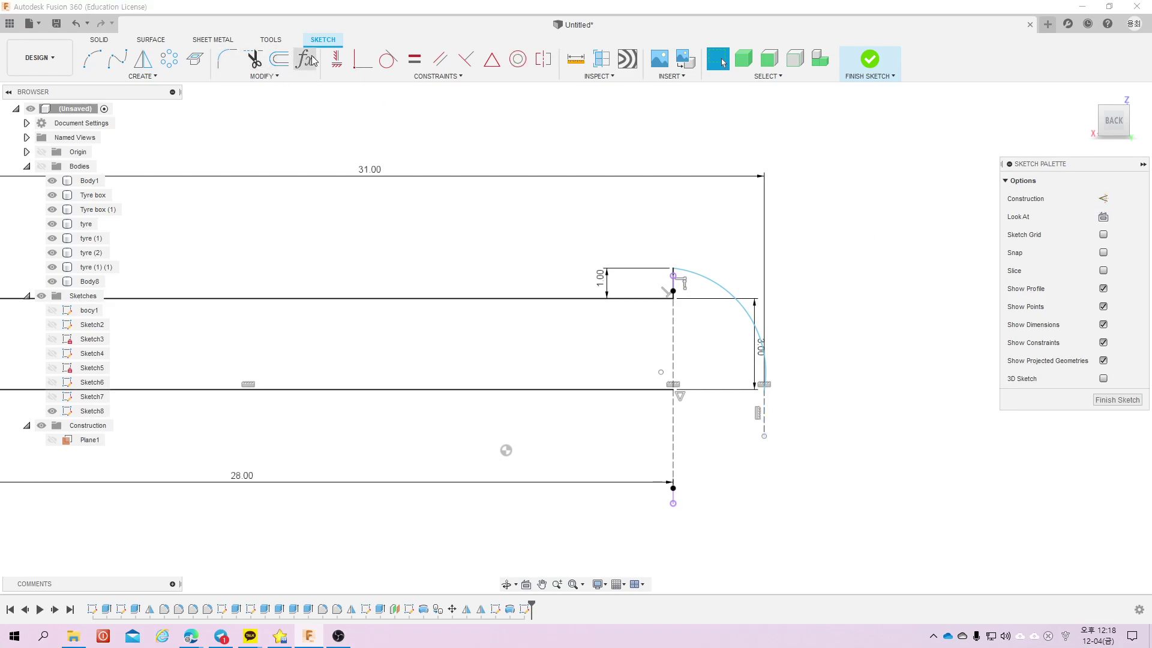
pyautogui.click(388, 59)
pyautogui.click(764, 418)
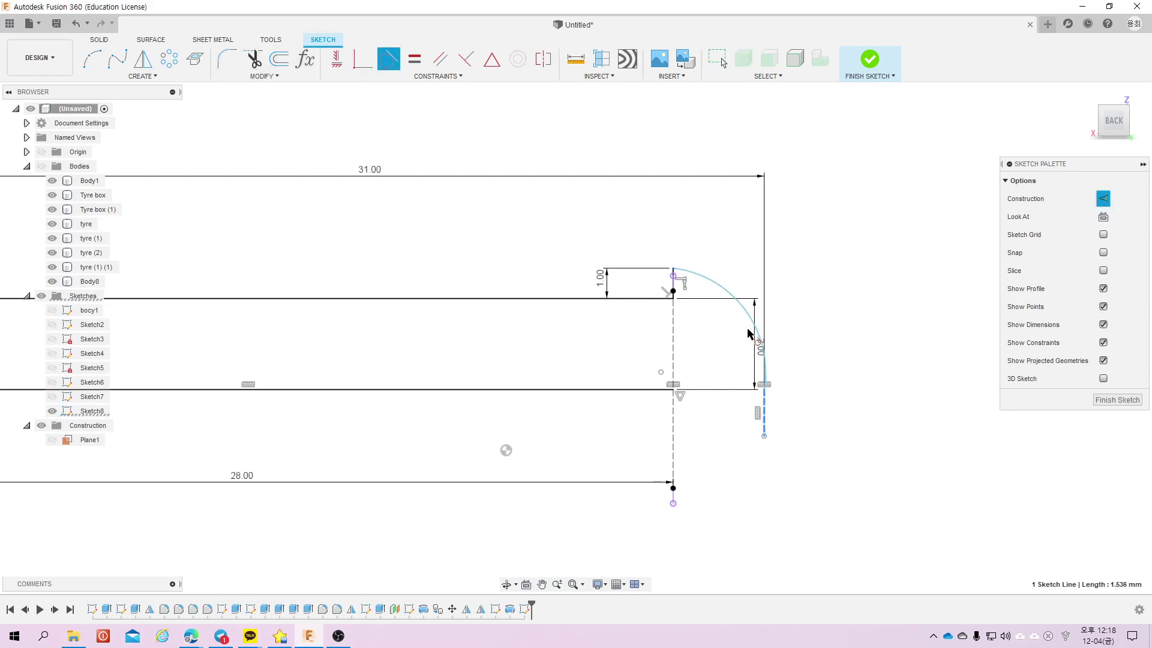
pyautogui.click(754, 336)
pyautogui.press('Escape')
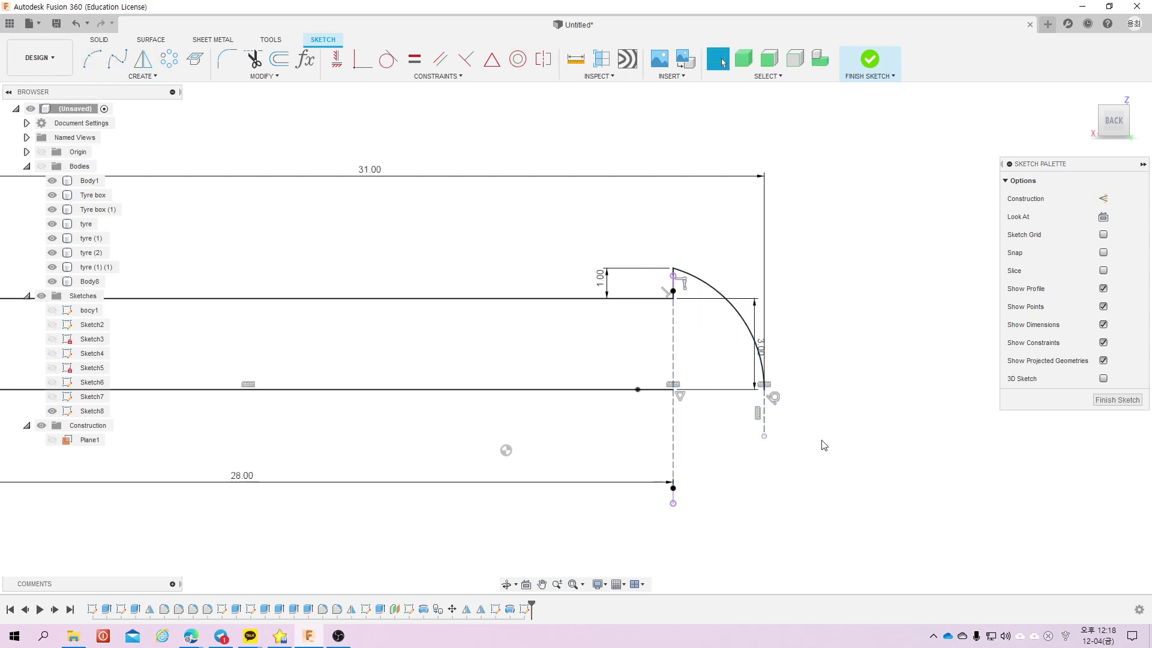
# Step: Abandon an unfinished centre-point arc and finish Sketch8
pyautogui.press('Return')
pyautogui.click(672, 389)
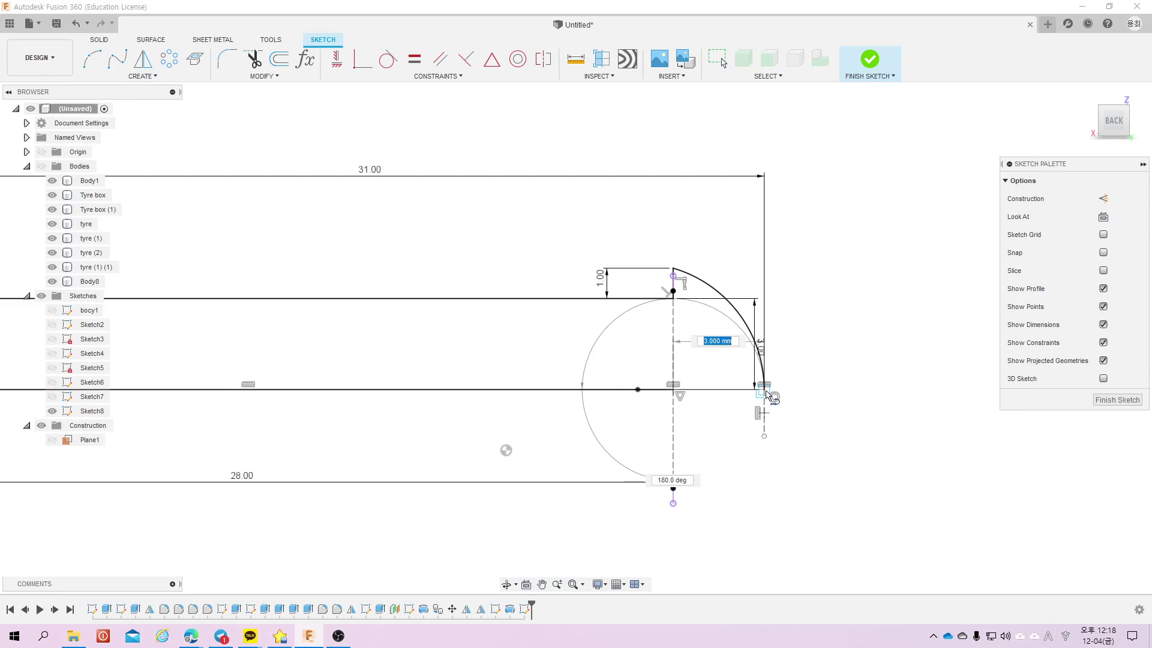
pyautogui.press('Escape')
pyautogui.scroll(-3, 808, 399)
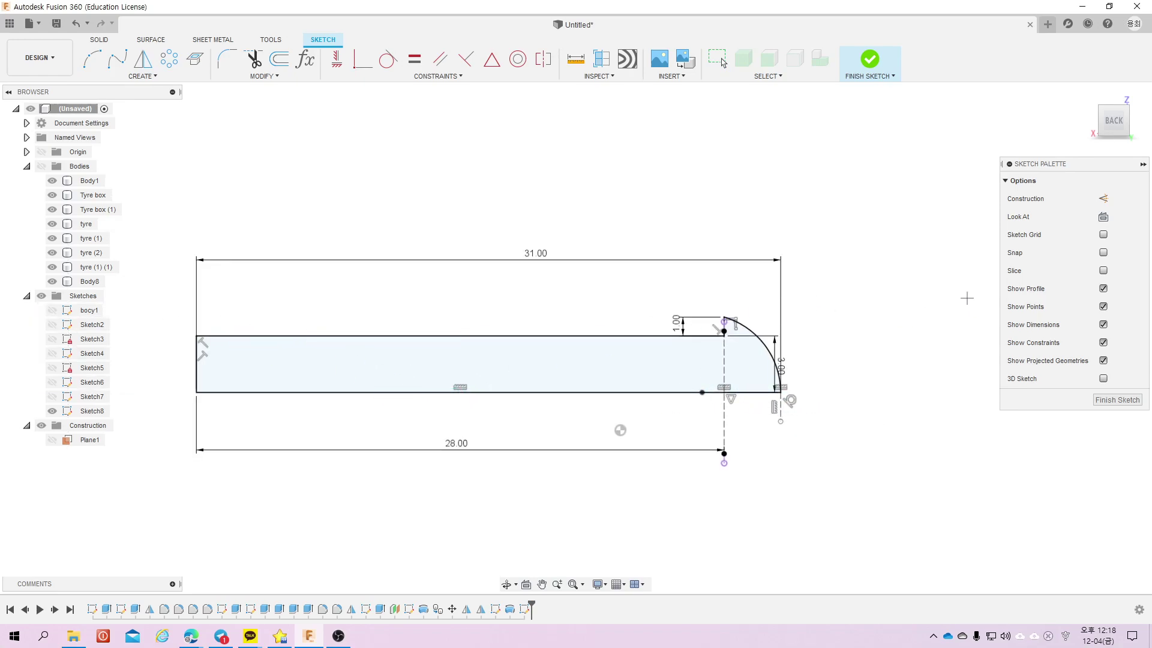
pyautogui.click(276, 77)
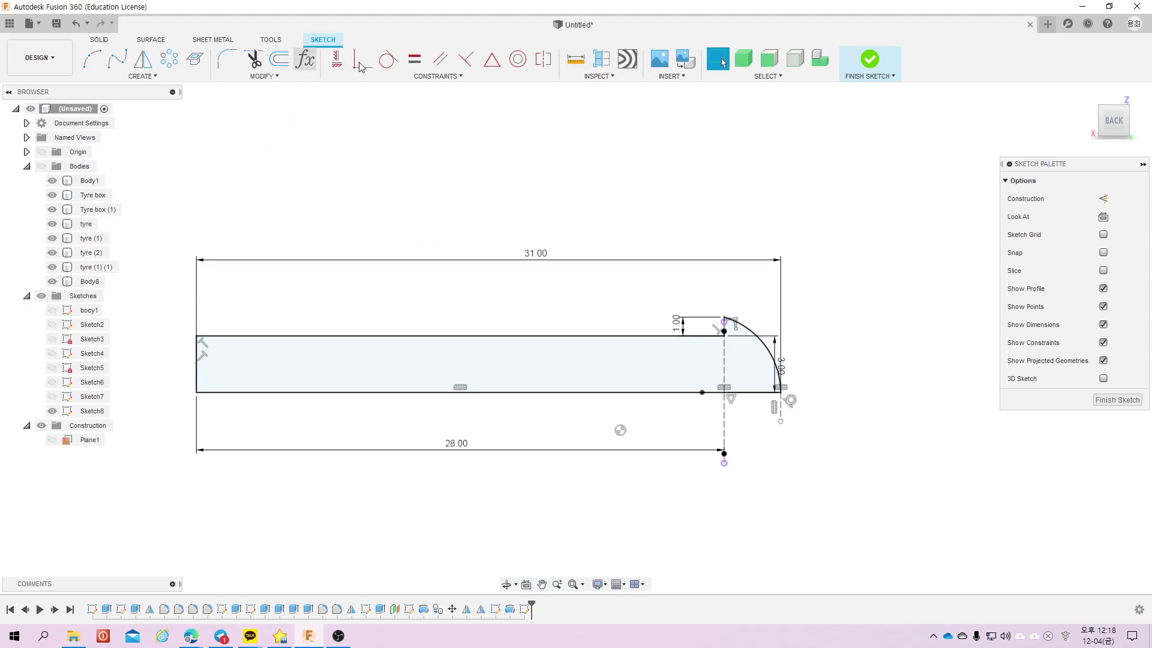
pyautogui.click(870, 60)
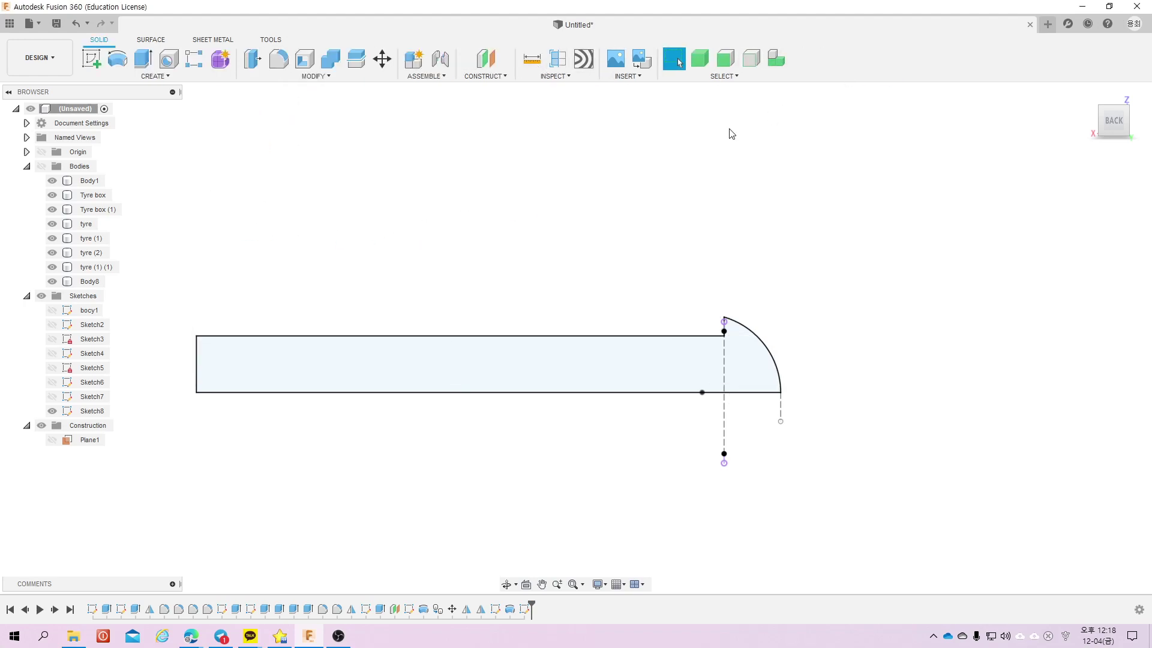
# Step: Revolve Sketch8's profile 360° about its bottom edge as a new body, Body9
pyautogui.click(138, 60)
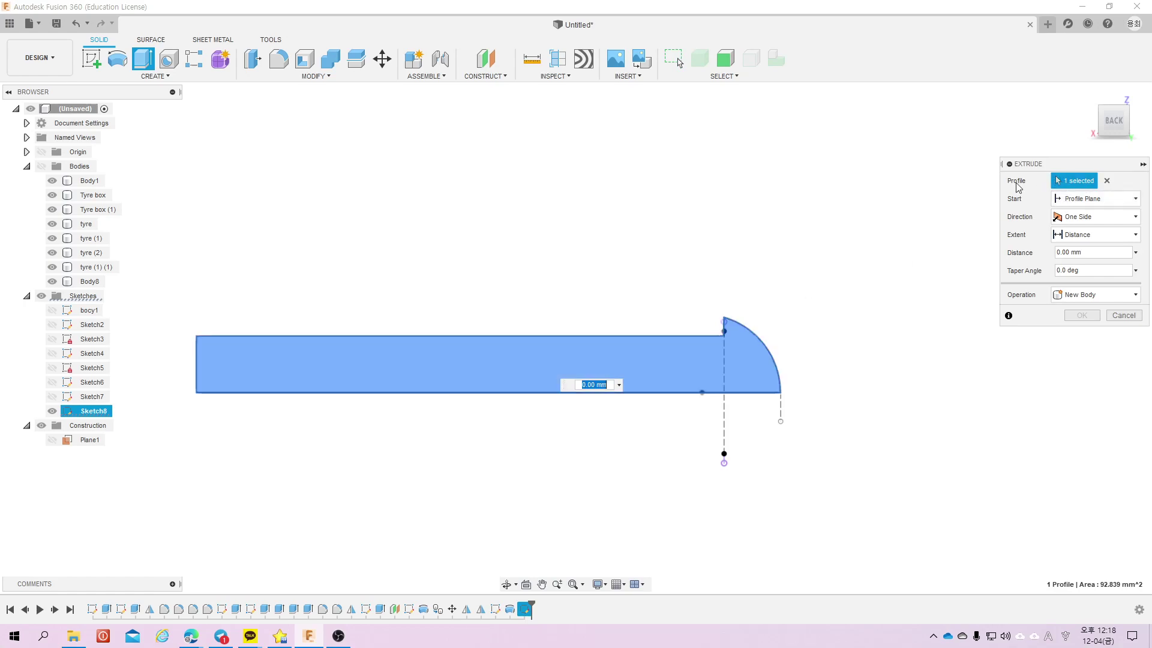
pyautogui.press('Escape')
pyautogui.click(117, 58)
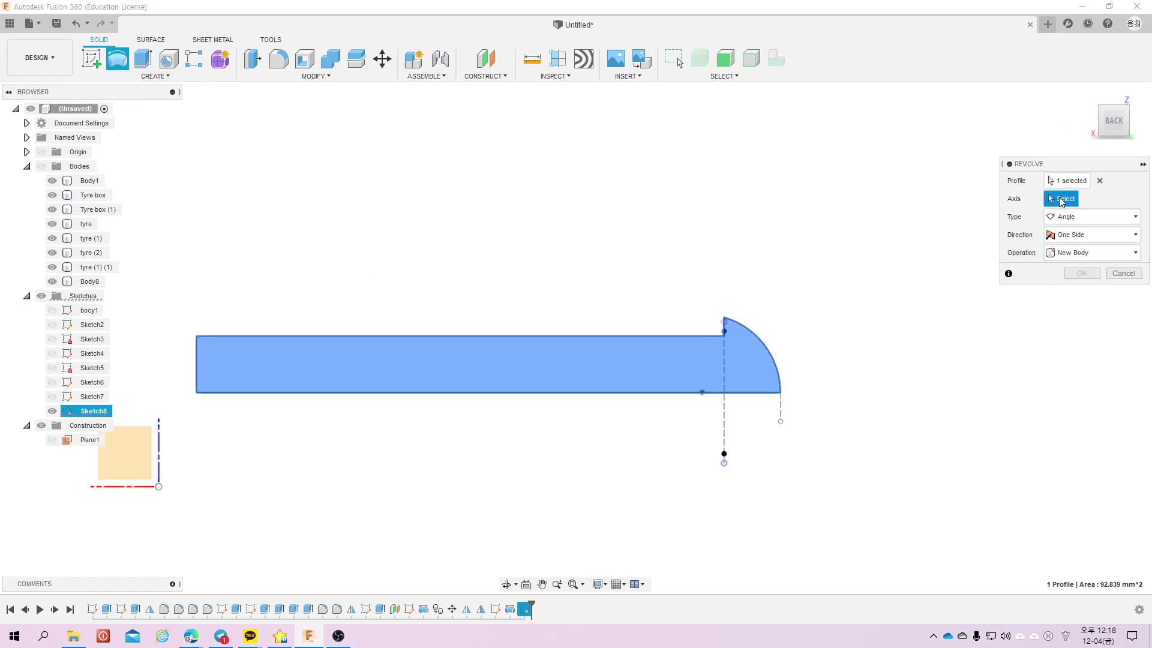
pyautogui.click(624, 393)
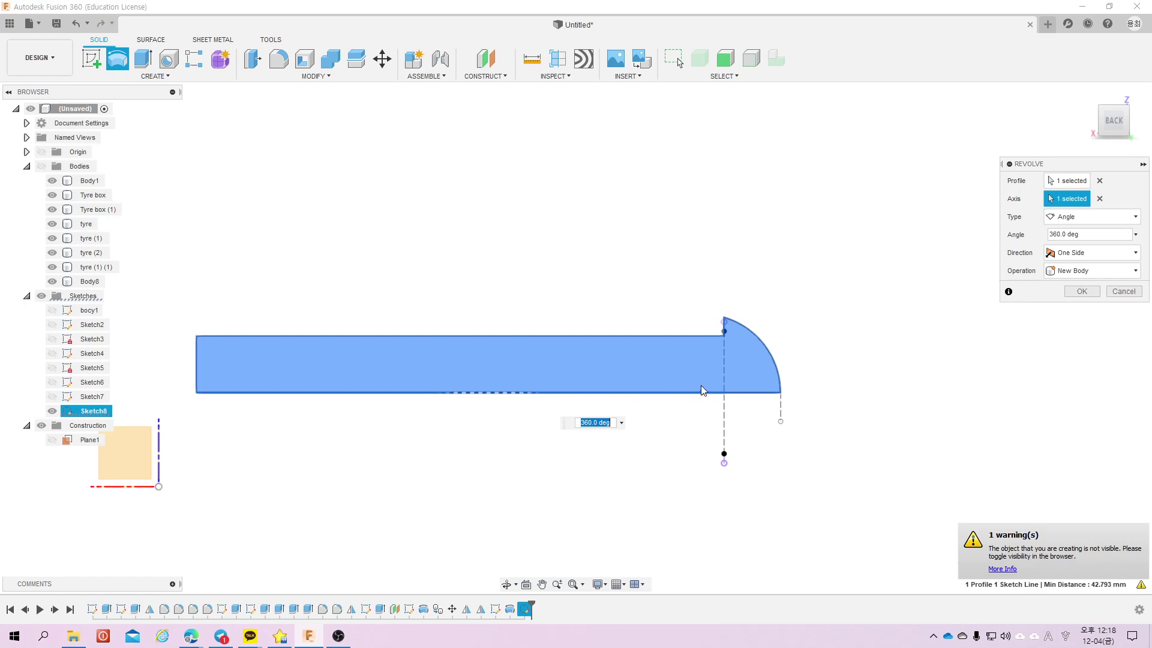
pyautogui.click(1080, 270)
pyautogui.click(1074, 286)
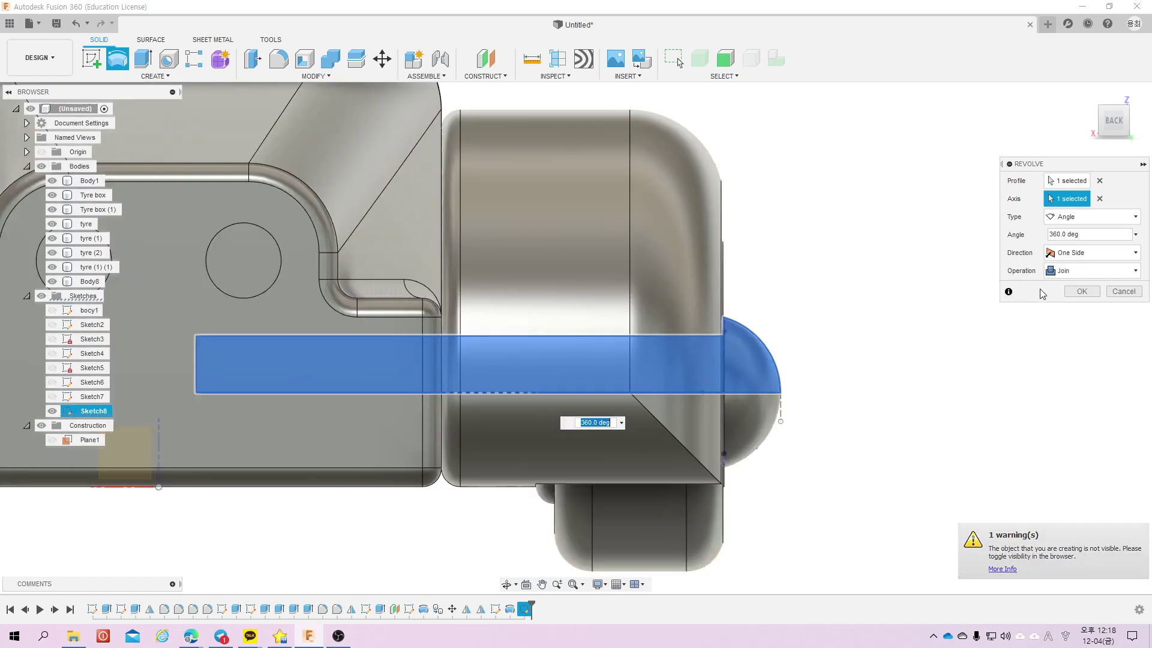
pyautogui.click(1080, 273)
pyautogui.click(1075, 327)
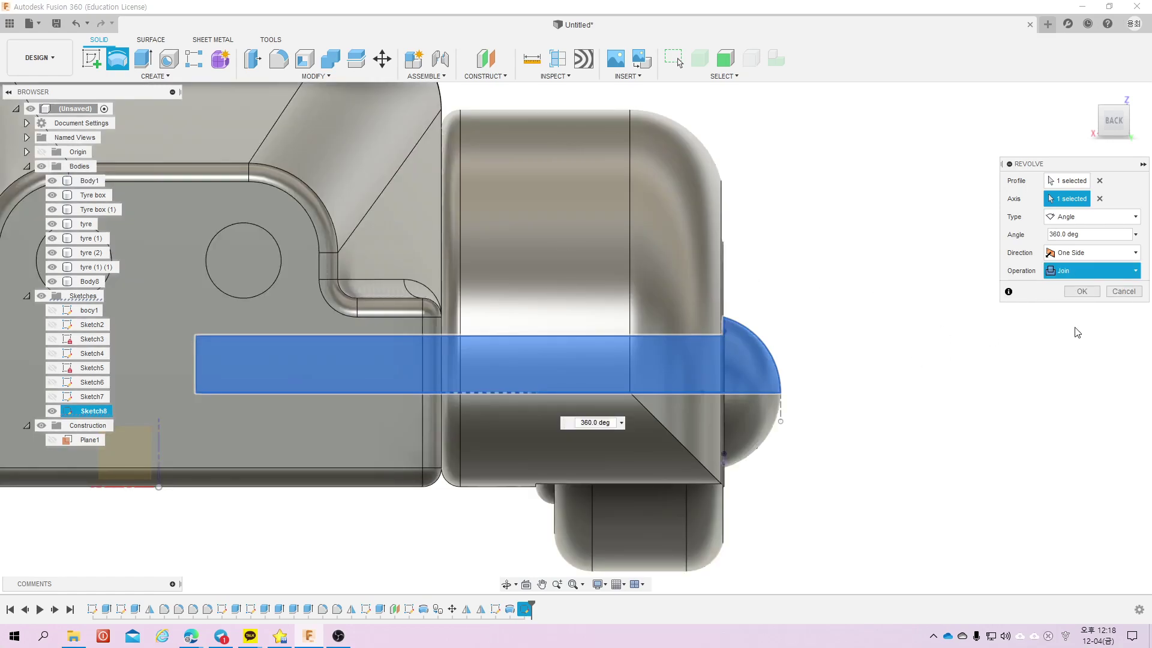
pyautogui.click(1086, 292)
pyautogui.moveTo(823, 308)
pyautogui.keyDown('shift'); pyautogui.mouseDown(button='middle')
pyautogui.moveTo(758, 277)
pyautogui.moveTo(786, 327)
pyautogui.moveTo(774, 334)
pyautogui.mouseUp(button='middle'); pyautogui.keyUp('shift')
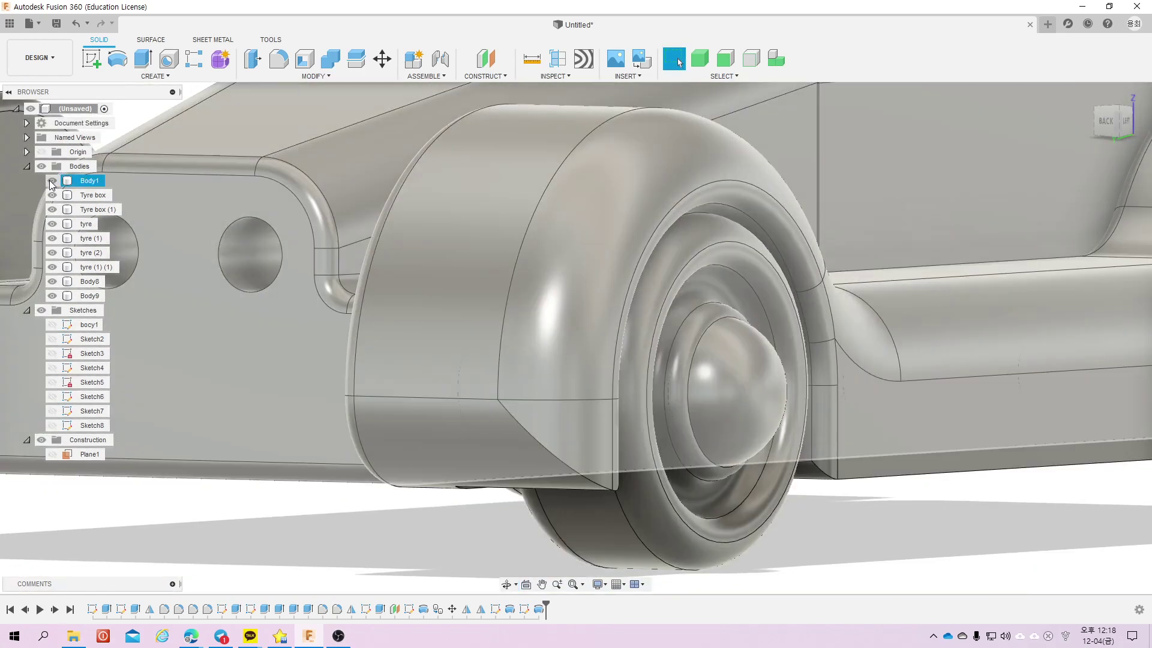
# Step: Hide Body1 and chamfer the end edge of the axle cylinder
pyautogui.click(51, 182)
pyautogui.keyDown('shift'); pyautogui.moveTo(407, 356); pyautogui.dragTo(486, 396, button='middle'); pyautogui.keyUp('shift')
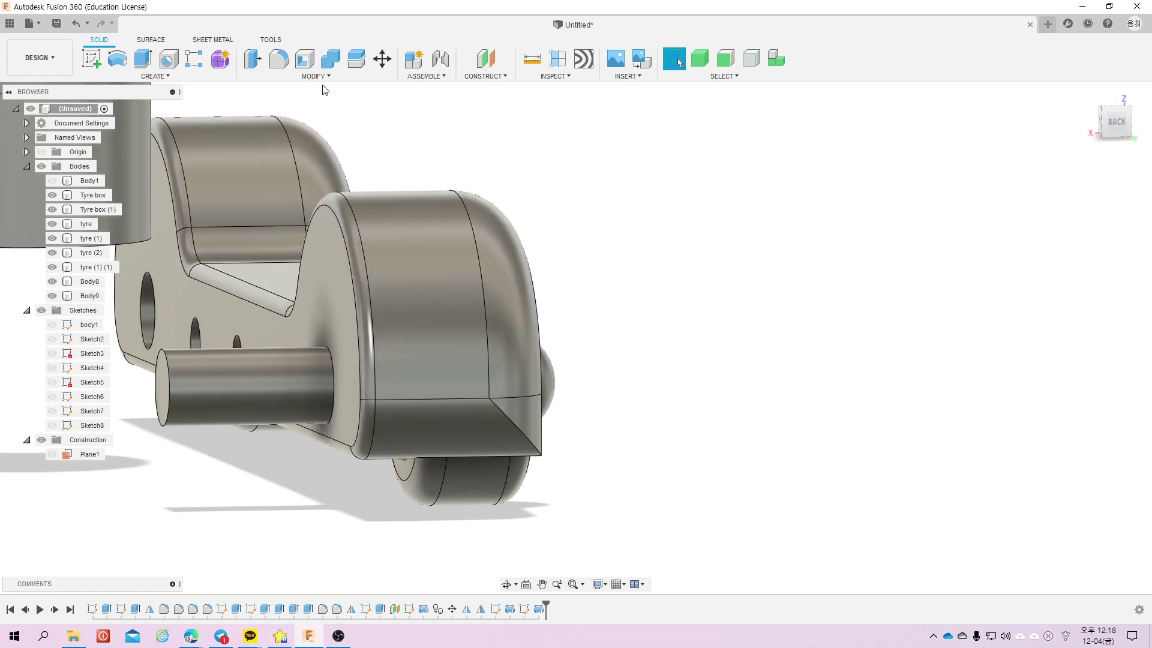
pyautogui.click(316, 77)
pyautogui.click(286, 118)
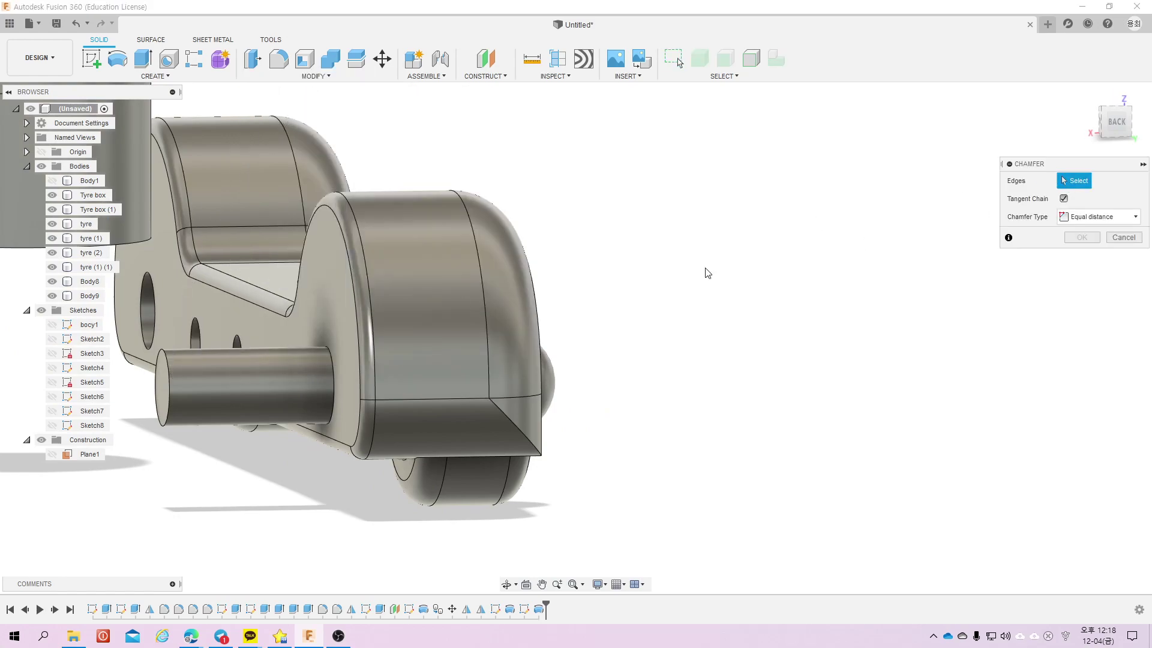
pyautogui.click(166, 395)
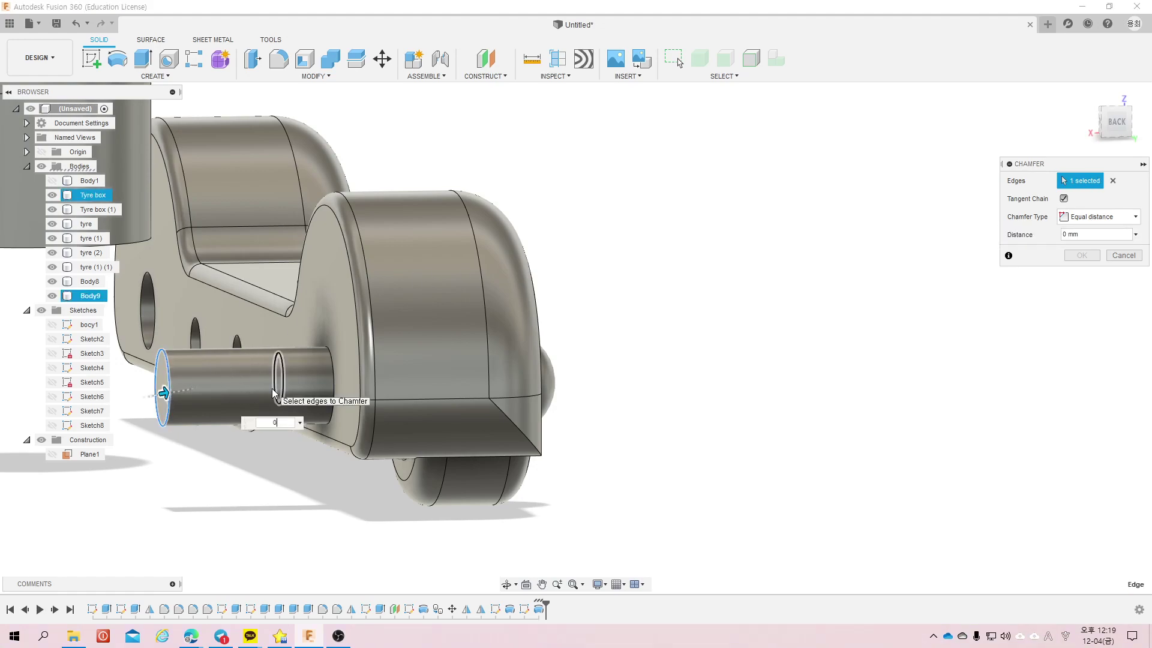
pyautogui.press('Return')
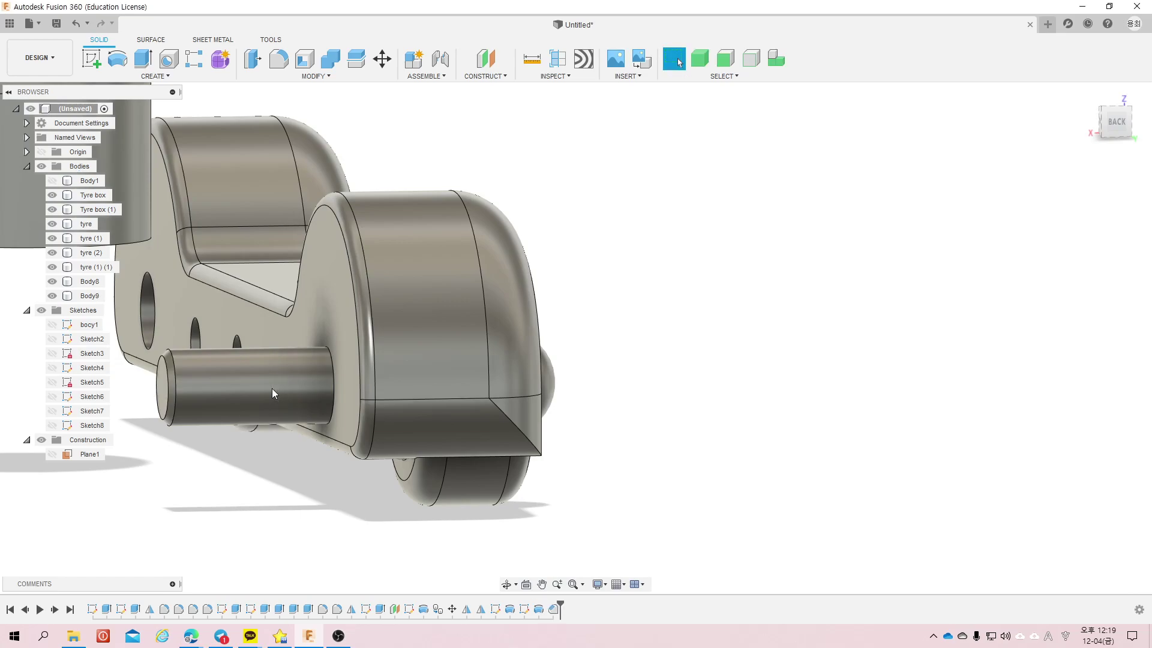
# Step: Select Body8, the tall cylinder, and start renaming it to driver
pyautogui.scroll(-3, 624, 321)
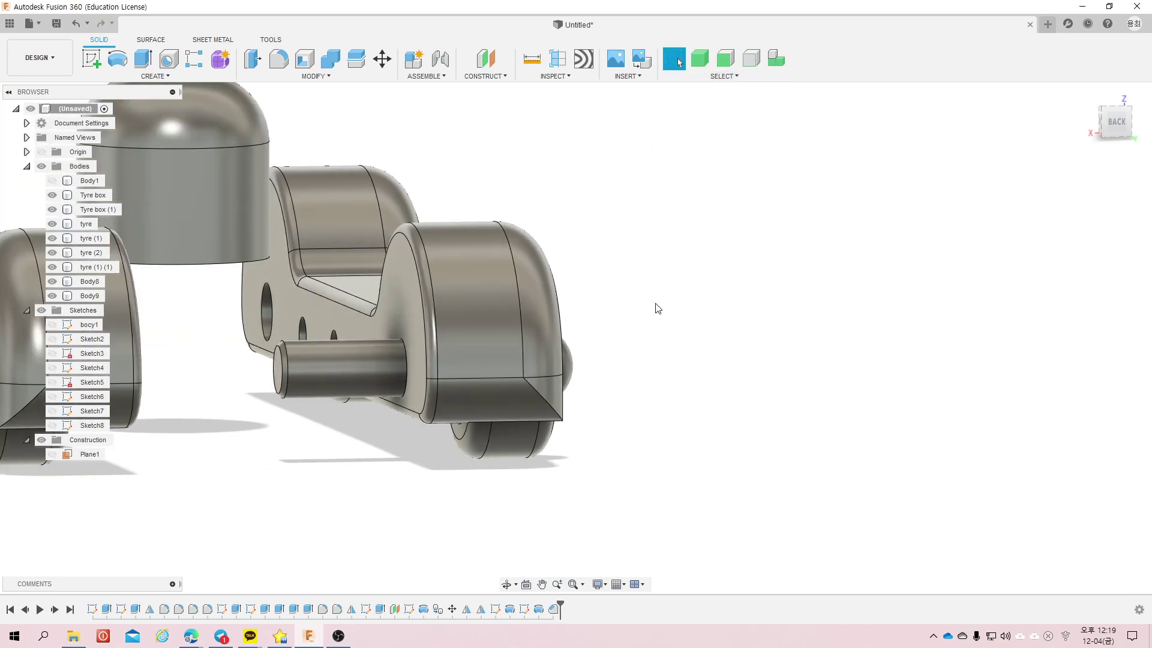
pyautogui.keyDown('shift'); pyautogui.moveTo(655, 309); pyautogui.dragTo(570, 297, button='middle'); pyautogui.keyUp('shift')
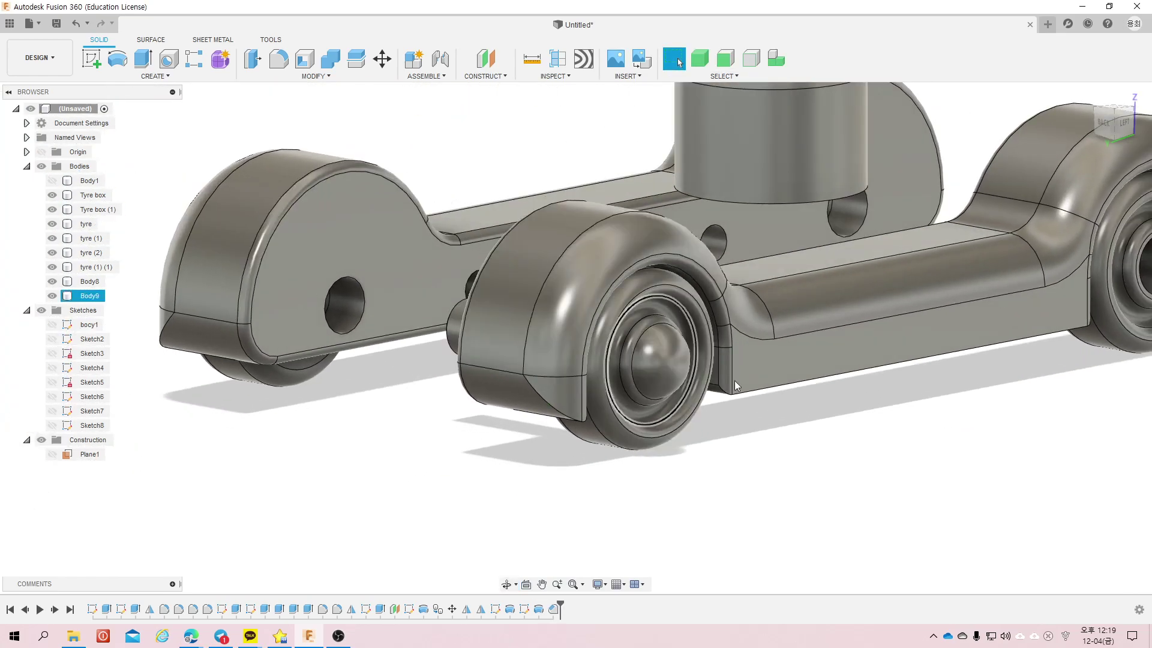
pyautogui.moveTo(465, 387); pyautogui.dragTo(431, 405, button='middle')
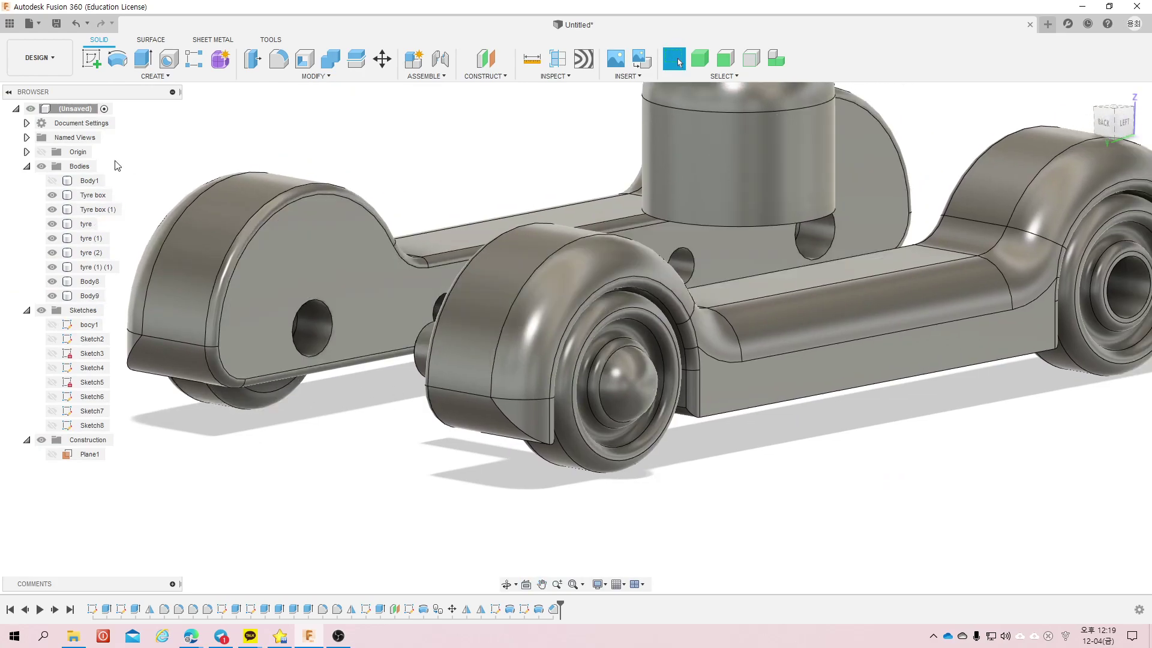
pyautogui.click(90, 285)
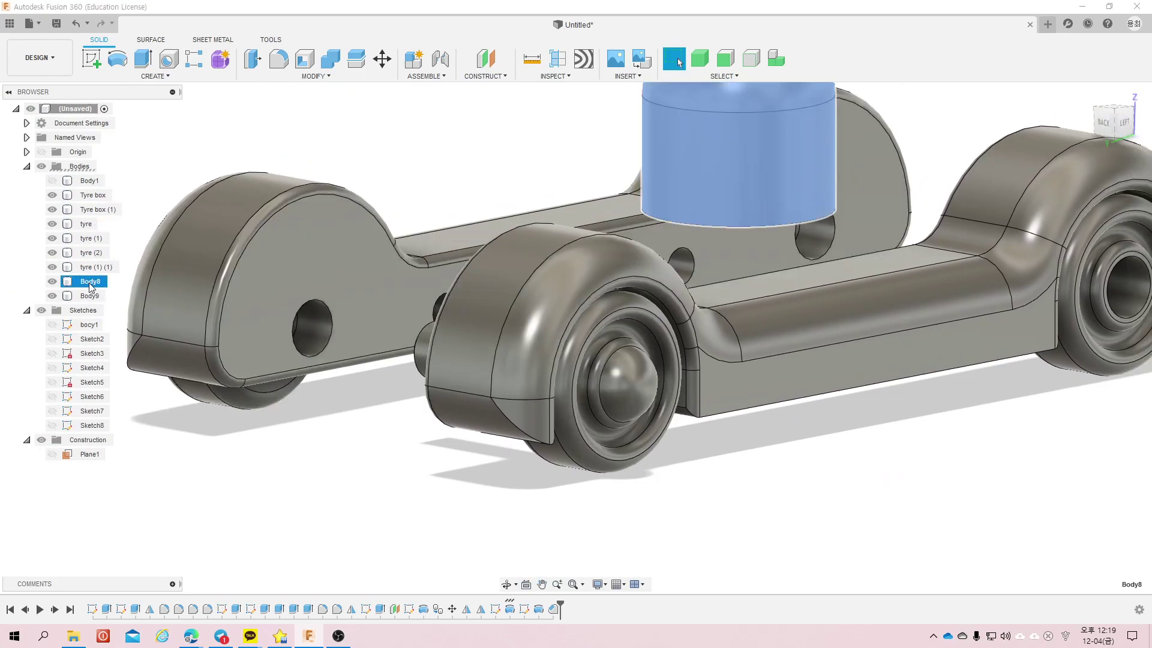
pyautogui.click(91, 283)
pyautogui.write('driver')
# Step: Commit the name 'driver', then rename Body9 to 'axle'
pyautogui.press('Return')
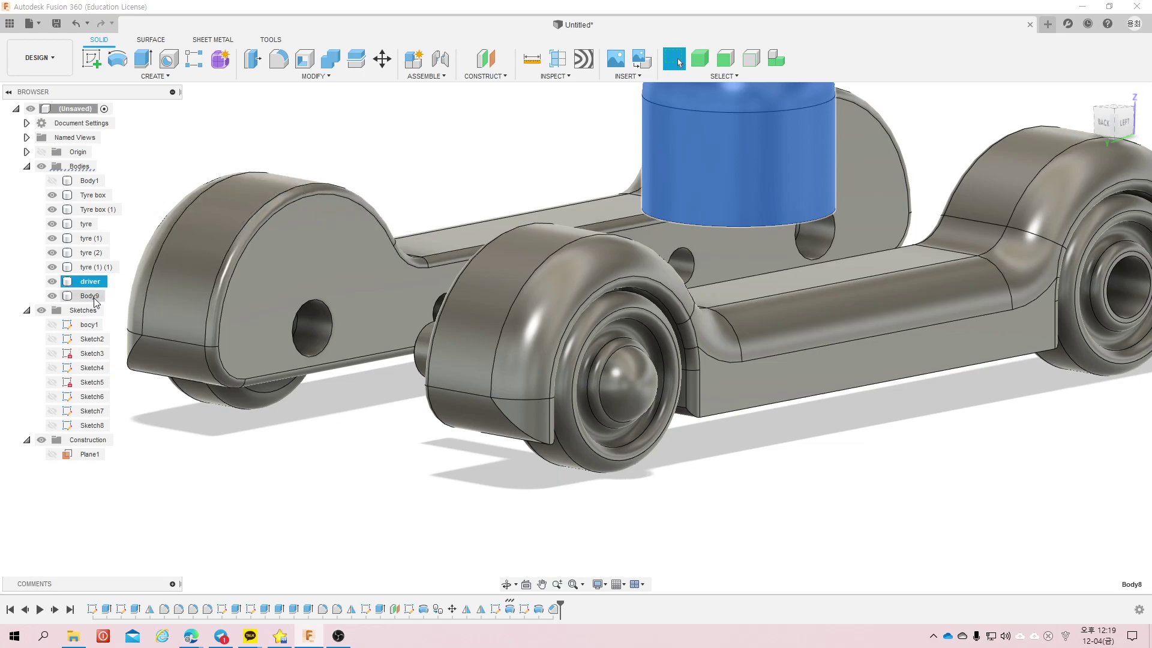
pyautogui.click(90, 296)
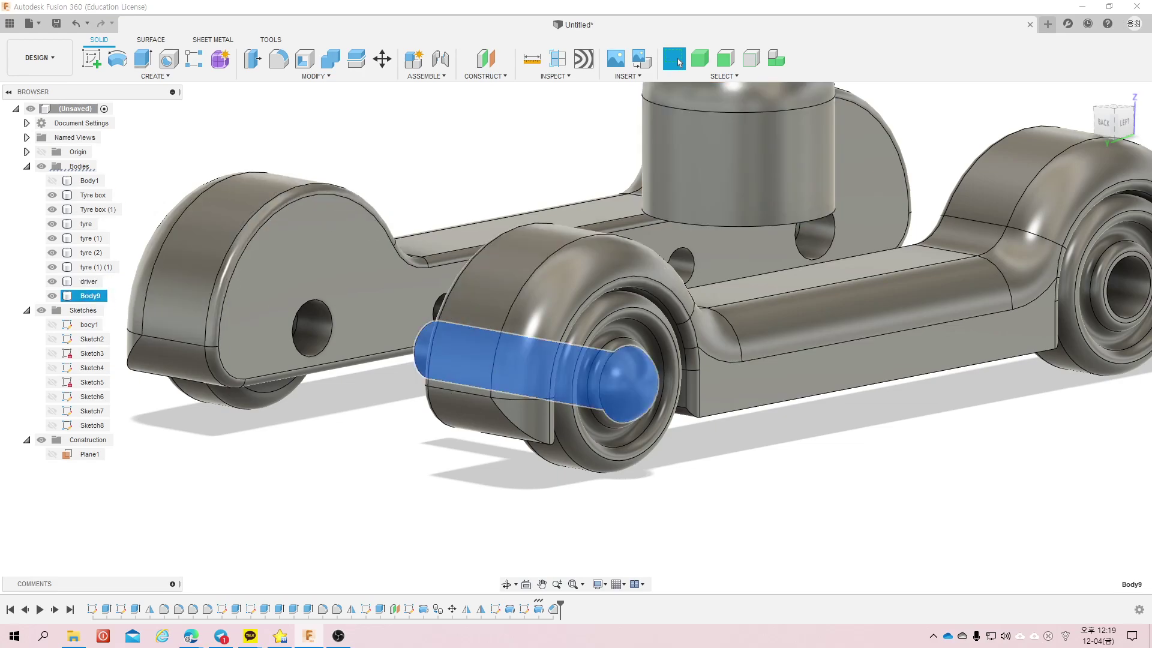
pyautogui.doubleClick(98, 296)
pyautogui.write('axle')
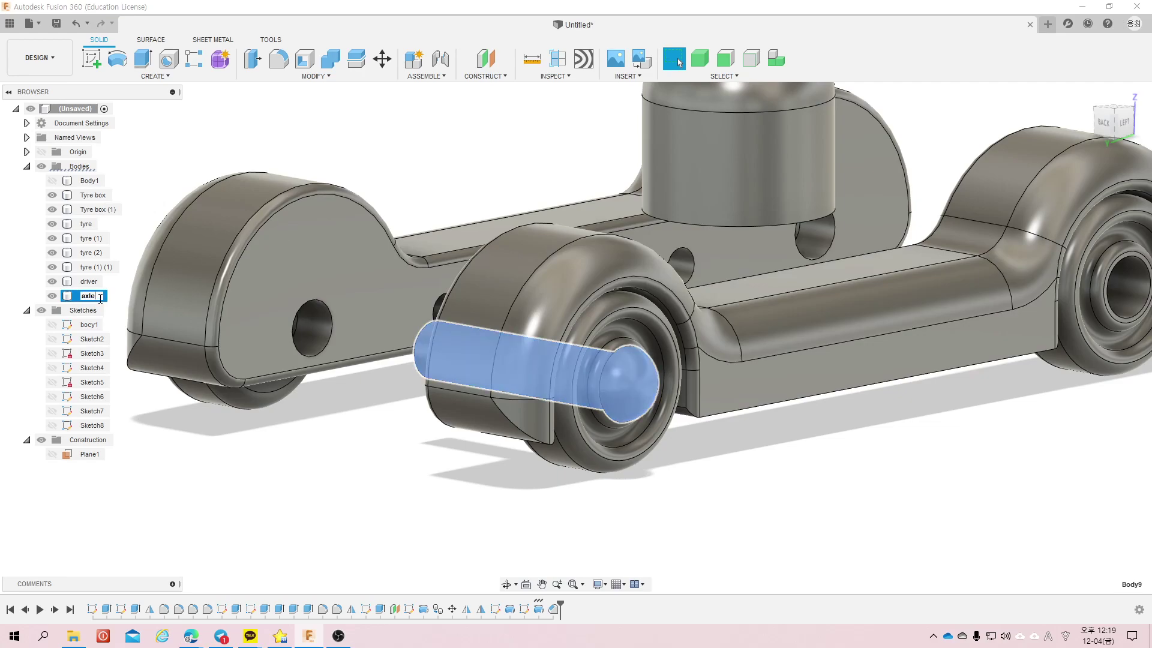
pyautogui.press('Return')
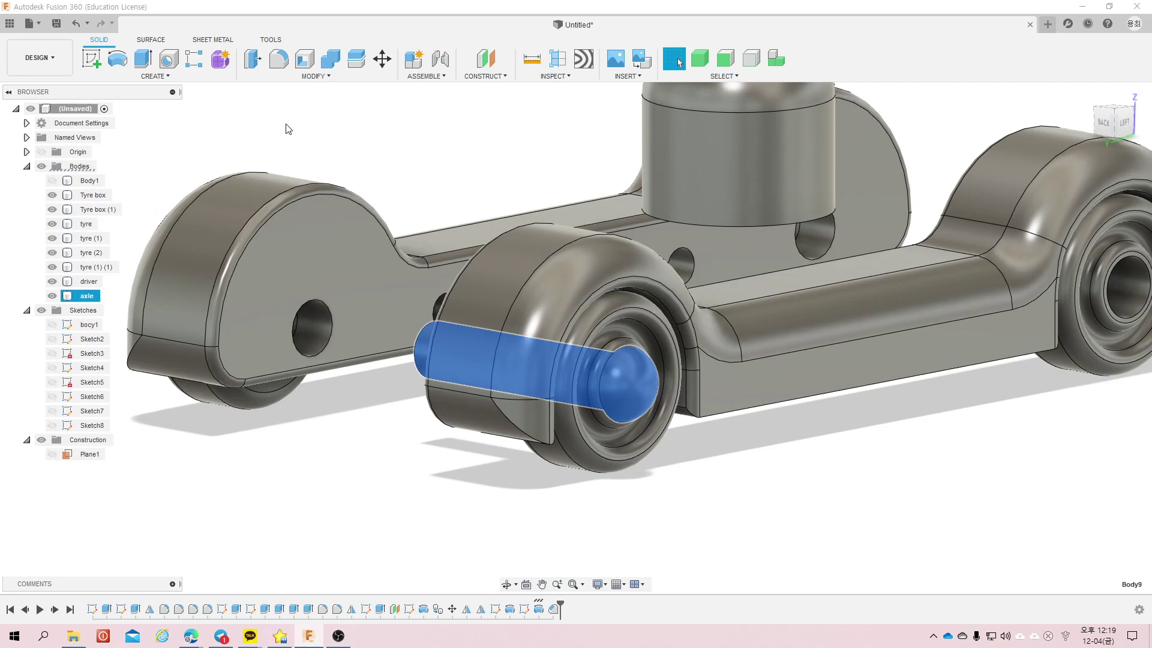
# Step: Copy the axle point-to-point from its rounded end into the other wheel's hub
pyautogui.rightClick(88, 296)
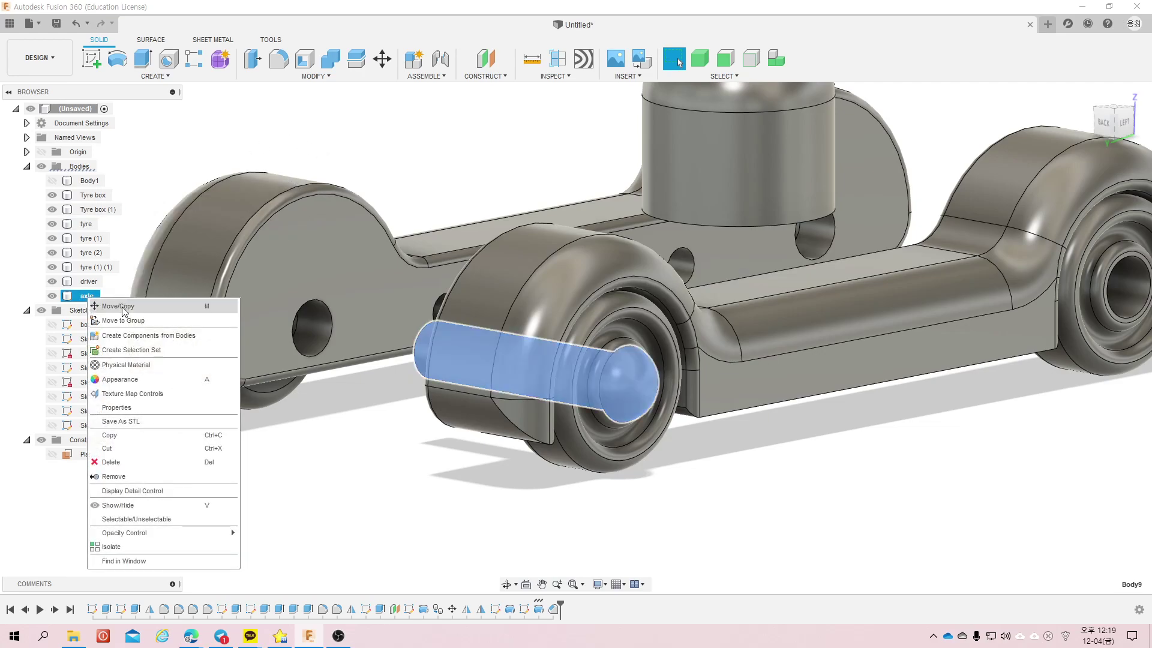
pyautogui.click(120, 307)
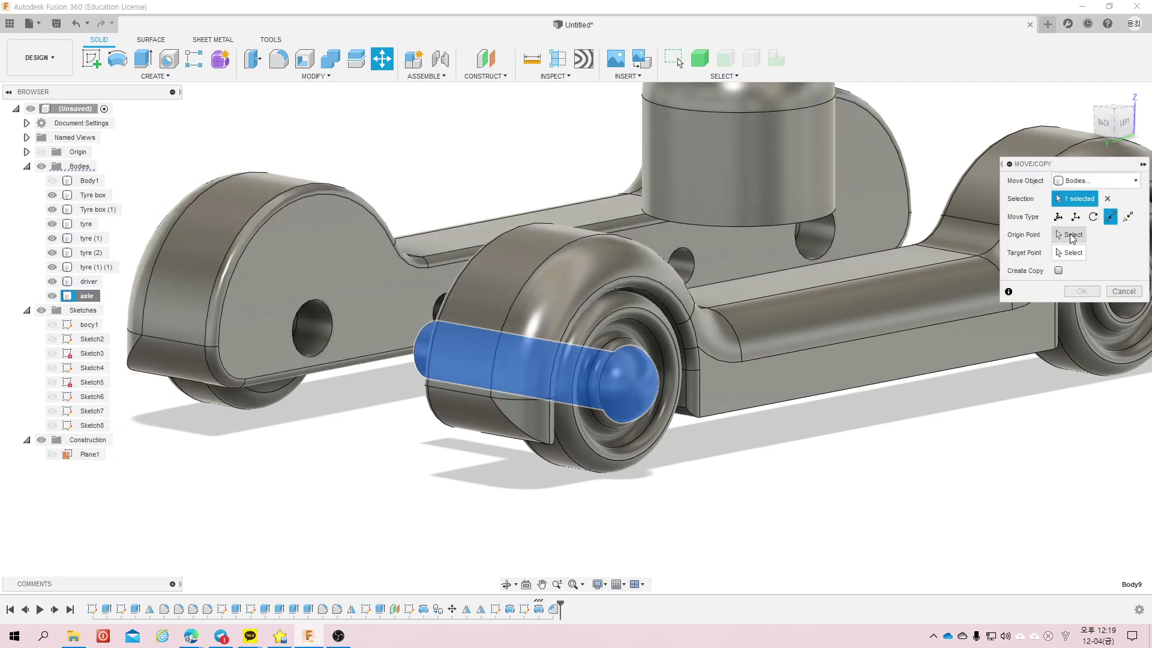
pyautogui.click(1070, 234)
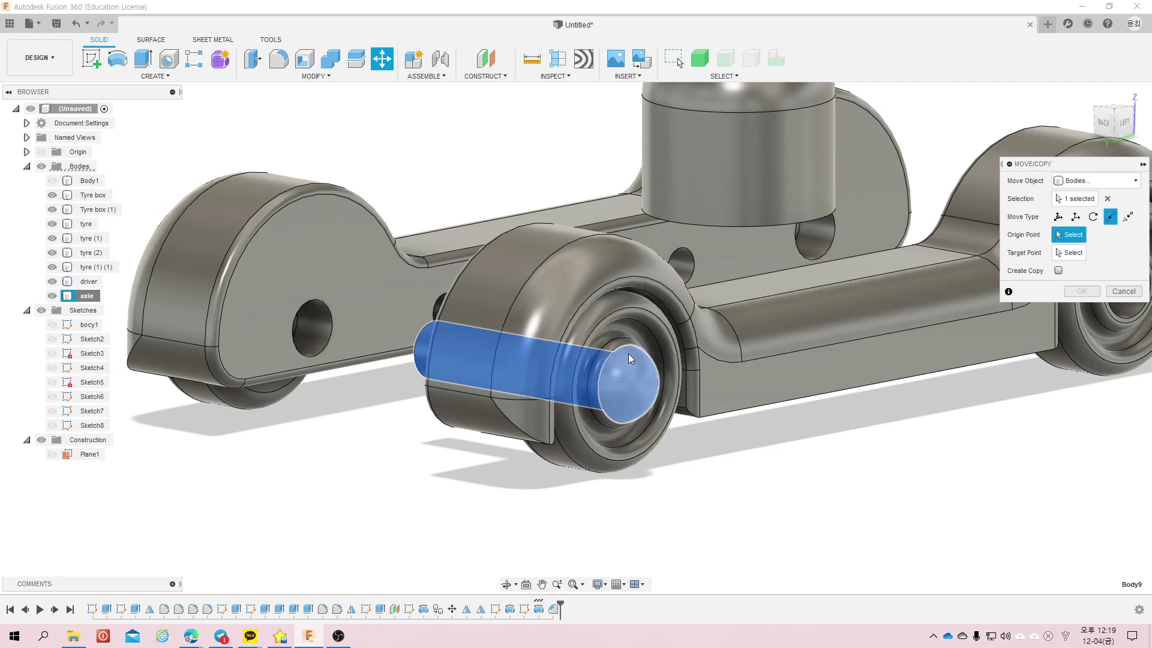
pyautogui.click(620, 385)
pyautogui.scroll(-3, 480, 408)
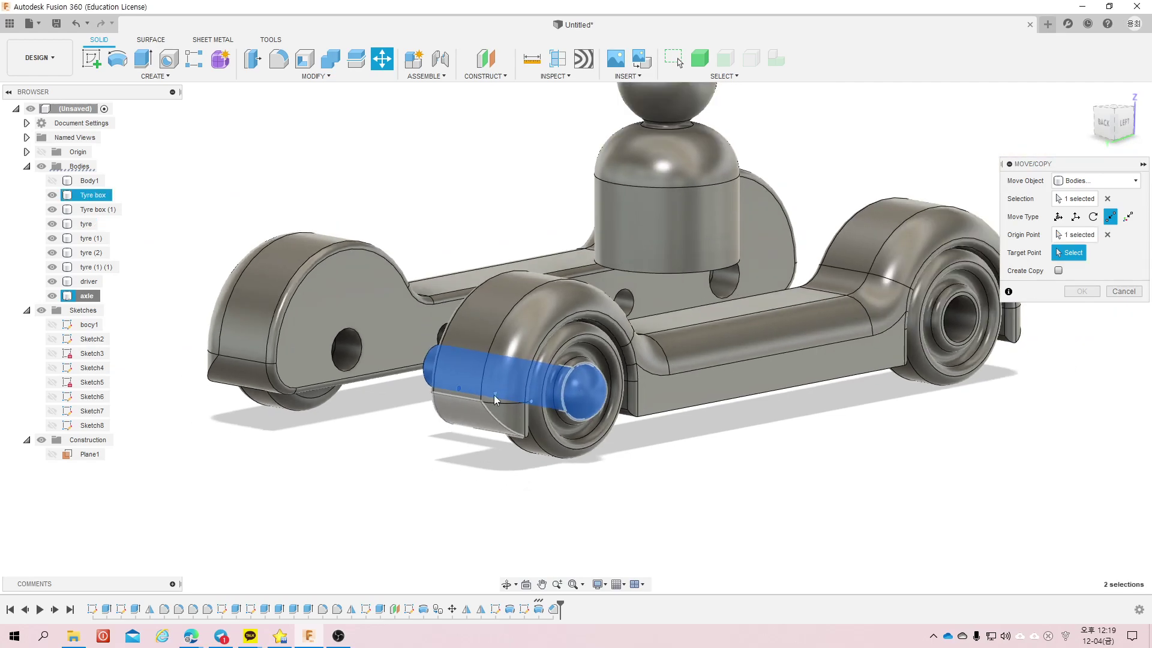
pyautogui.click(959, 334)
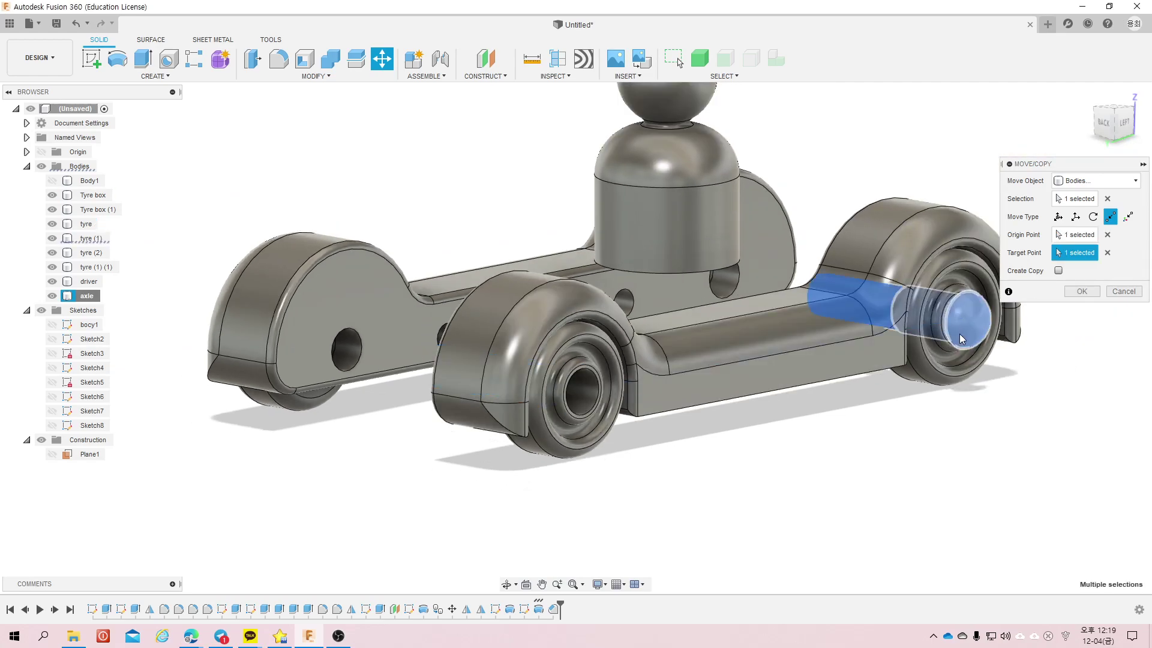
pyautogui.click(1059, 270)
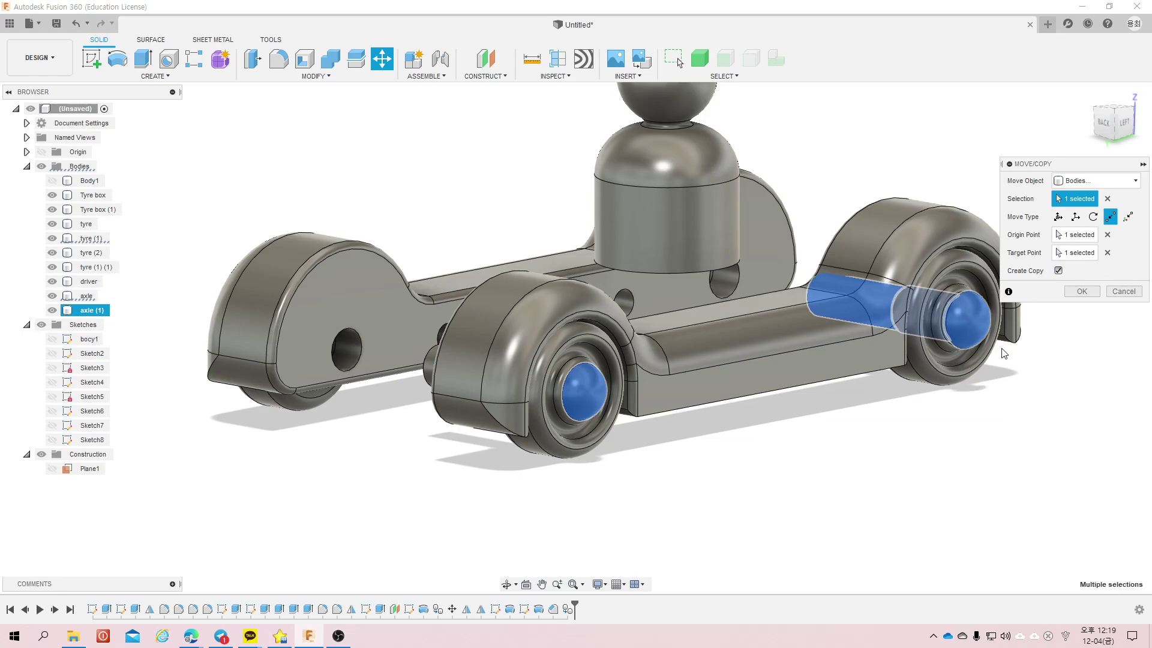
pyautogui.click(1081, 292)
# Step: Mirror both selected axle bodies across the car's central plane to the opposite side
pyautogui.click(87, 296)
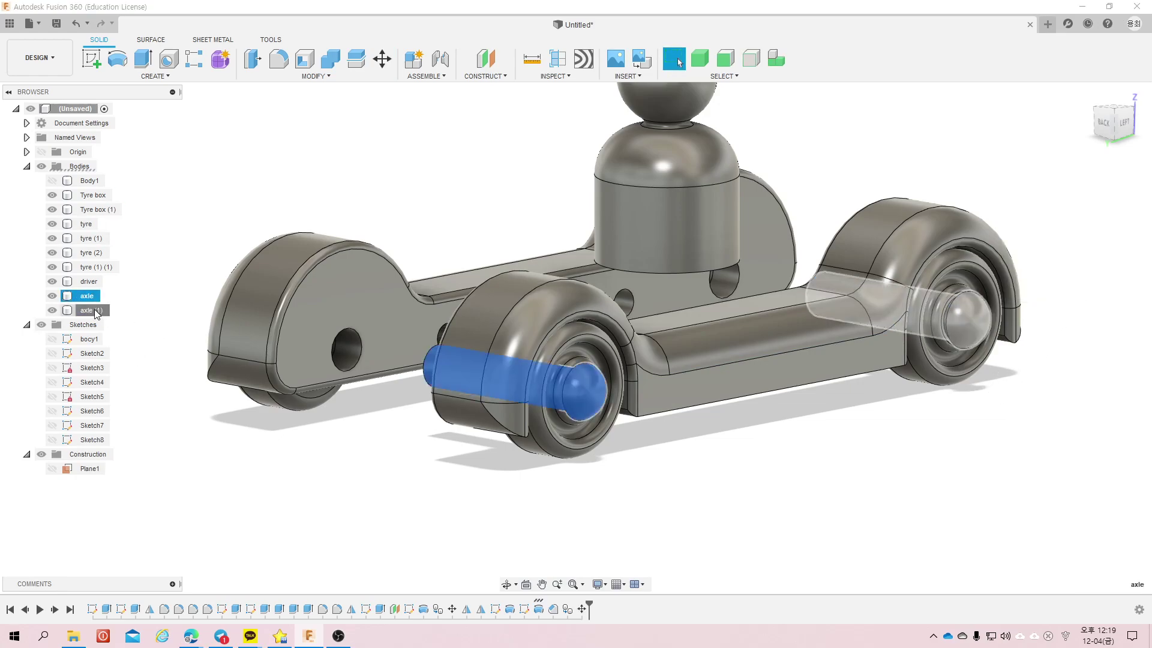
pyautogui.rightClick(96, 312)
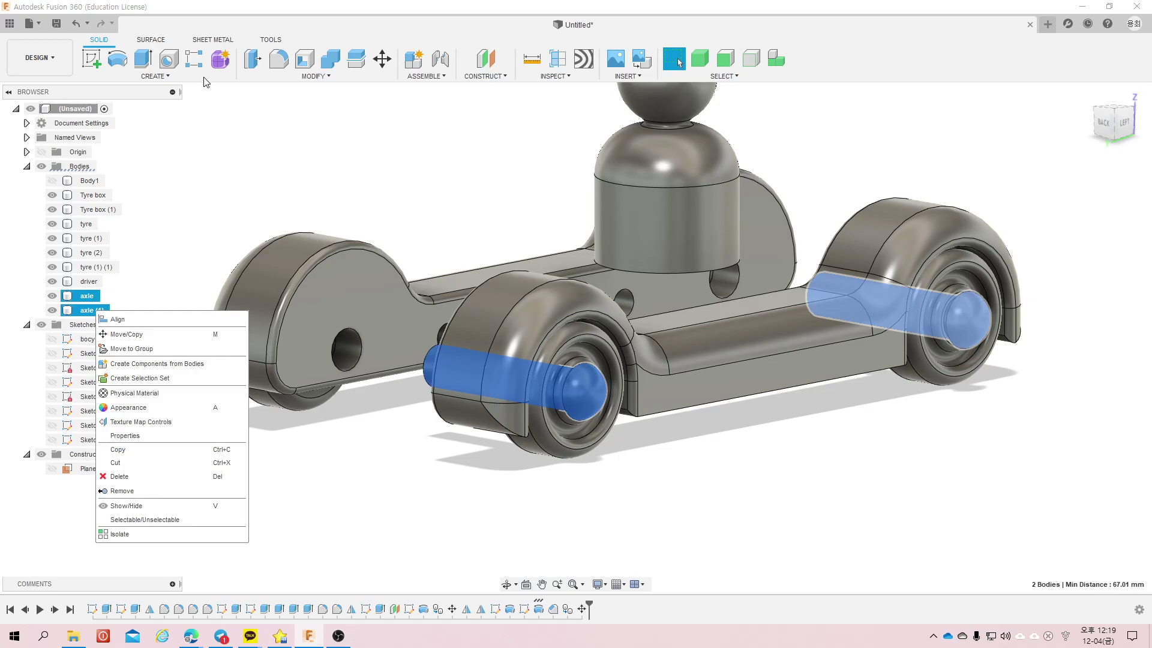
pyautogui.click(158, 78)
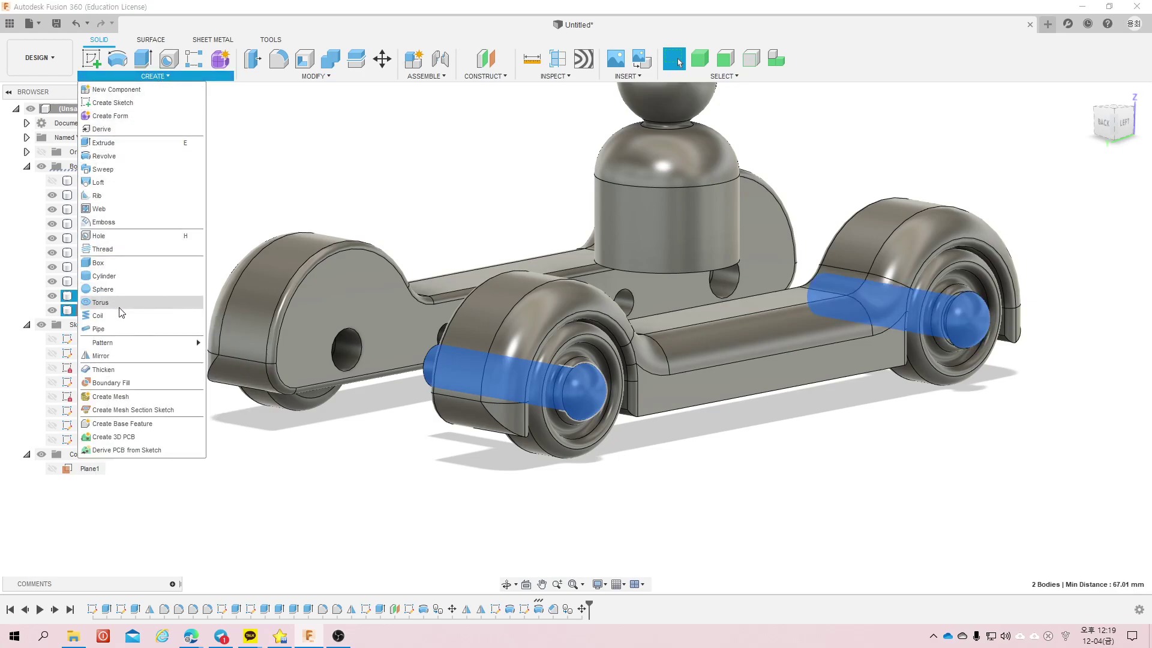
pyautogui.click(101, 355)
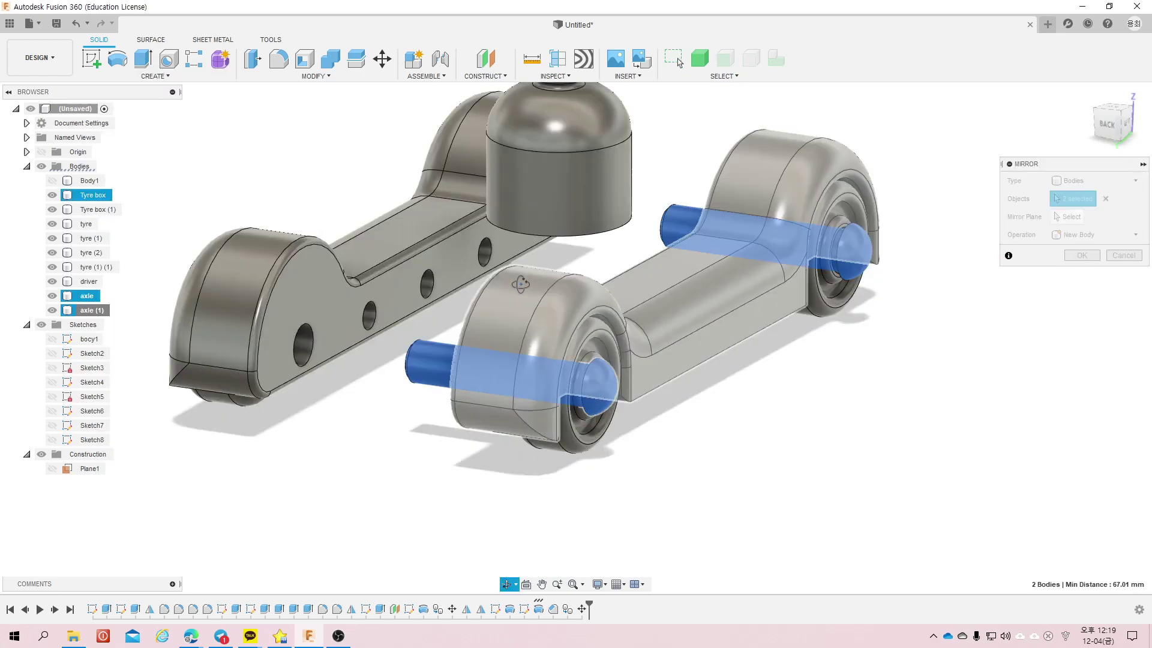
pyautogui.keyDown('shift'); pyautogui.moveTo(494, 276); pyautogui.dragTo(1150, 146, button='middle'); pyautogui.keyUp('shift')
pyautogui.click(1068, 217)
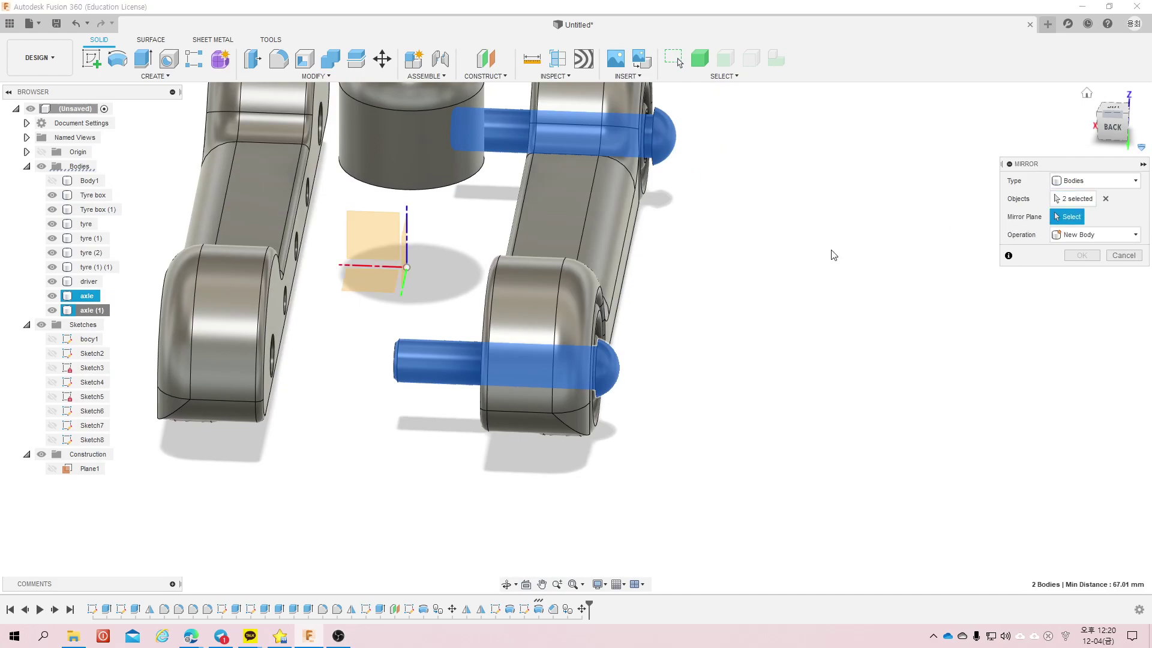
pyautogui.click(403, 254)
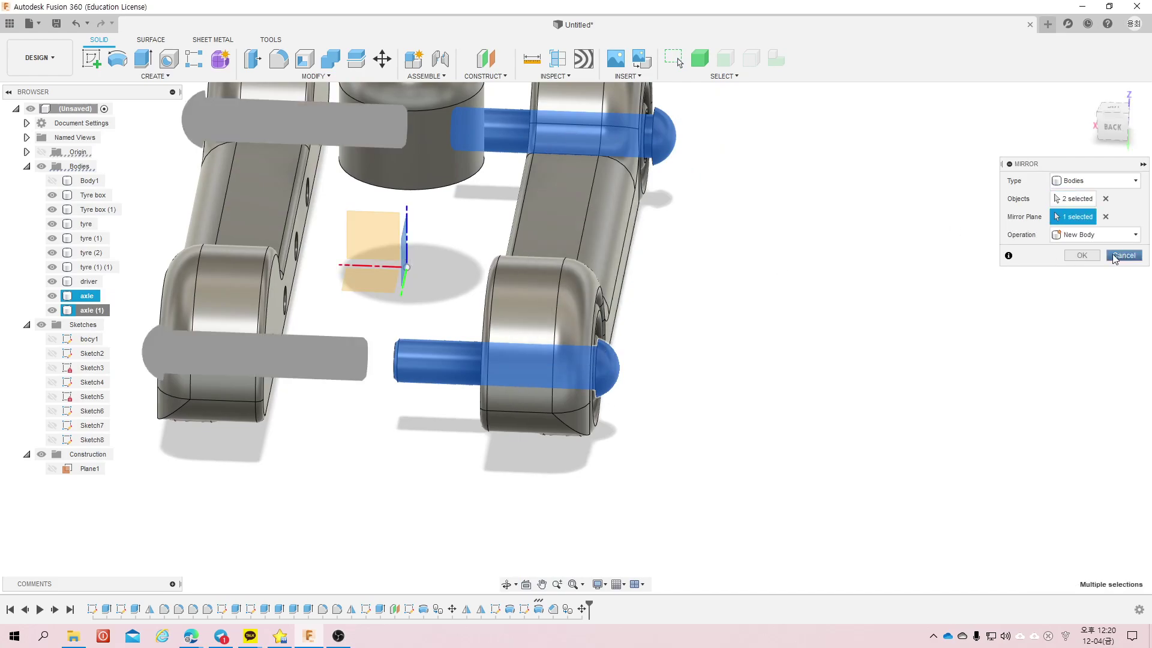
pyautogui.click(1082, 255)
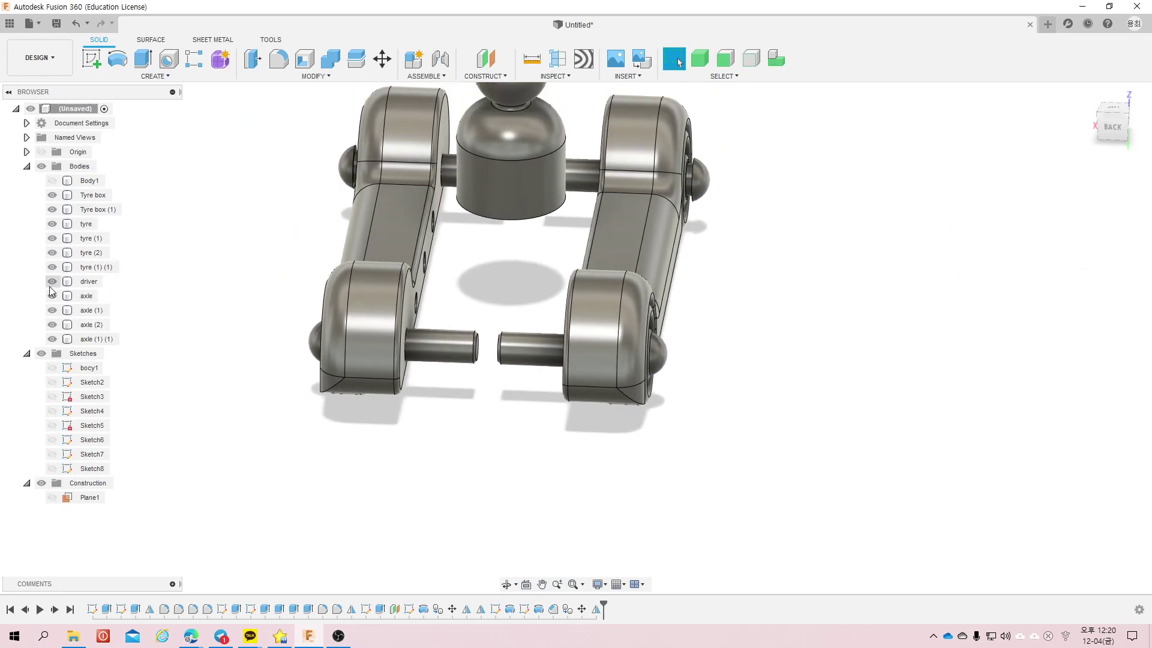
# Step: Unhide Body1 and inspect the complete car from the Home, back-left and side views
pyautogui.click(52, 181)
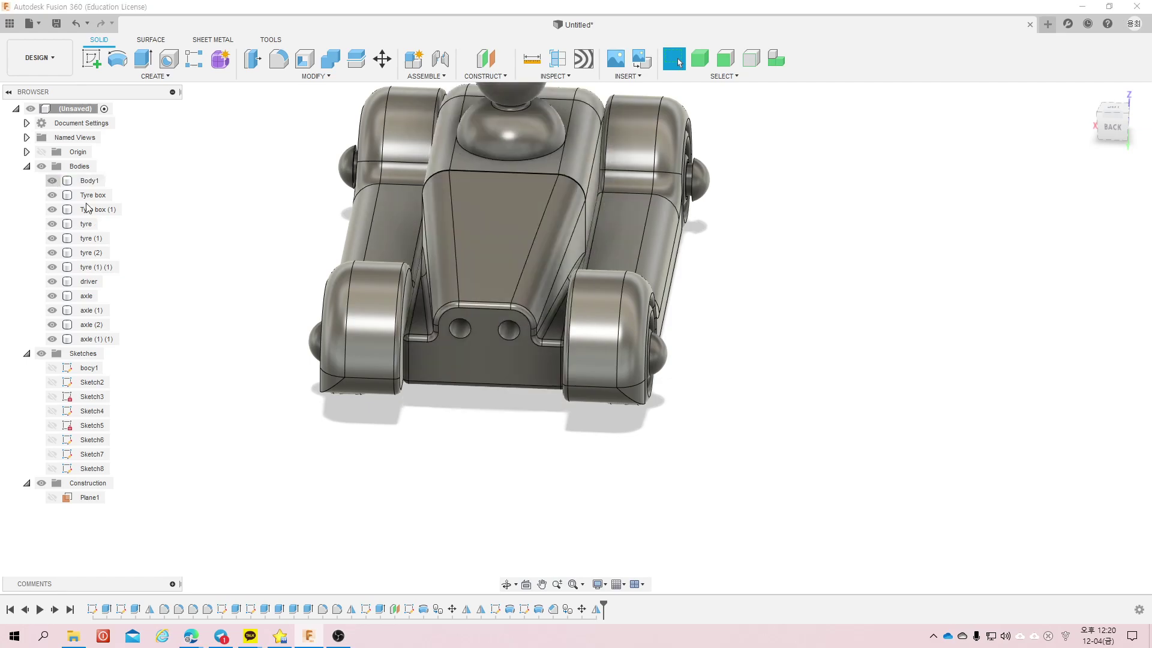
pyautogui.moveTo(759, 334)
pyautogui.keyDown('shift'); pyautogui.mouseDown(button='middle')
pyautogui.moveTo(711, 312)
pyautogui.moveTo(918, 313)
pyautogui.moveTo(839, 327)
pyautogui.moveTo(869, 349)
pyautogui.moveTo(846, 345)
pyautogui.moveTo(812, 309)
pyautogui.moveTo(749, 345)
pyautogui.moveTo(759, 339)
pyautogui.mouseUp(button='middle'); pyautogui.keyUp('shift')
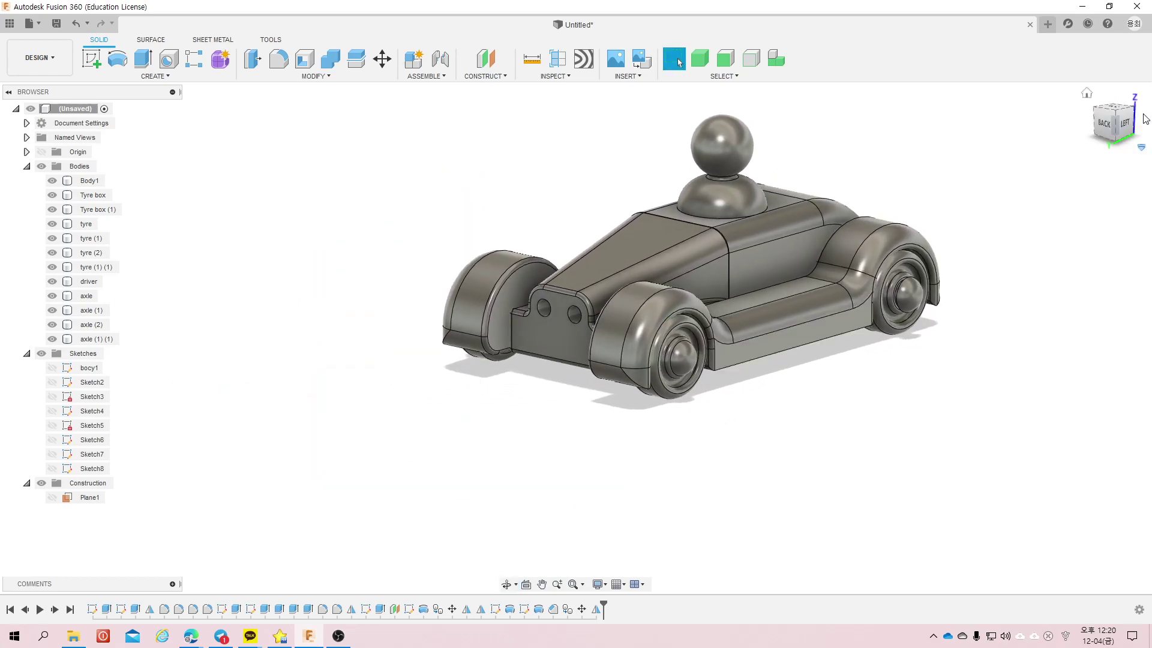
pyautogui.click(1088, 94)
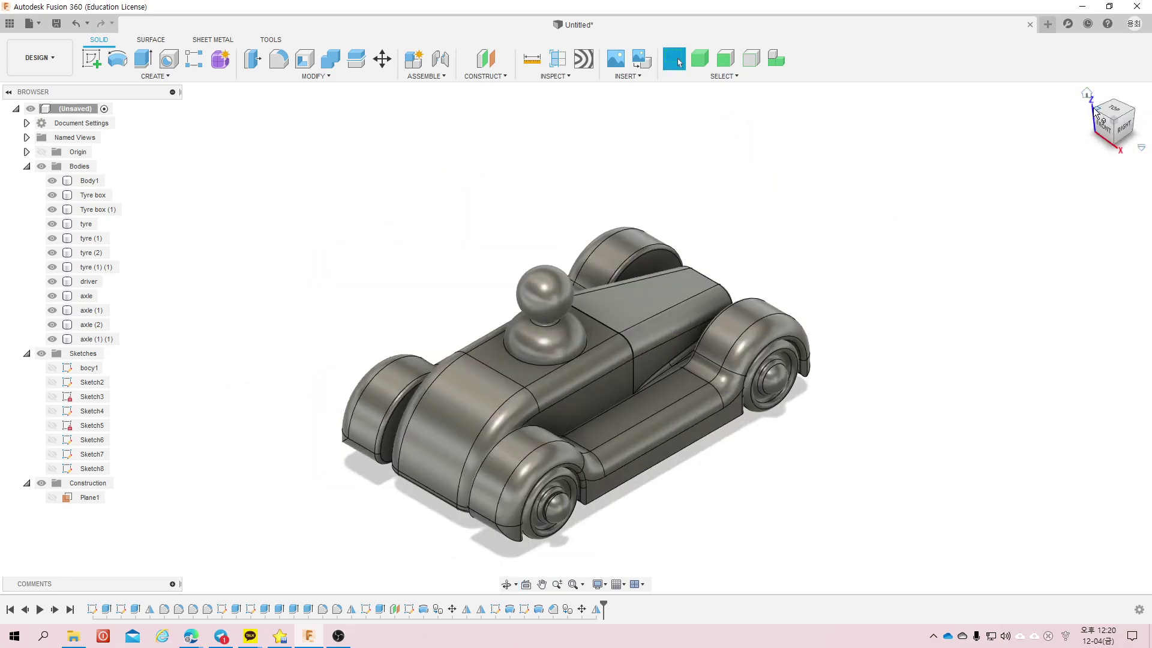
pyautogui.moveTo(1098, 116); pyautogui.dragTo(1134, 116)
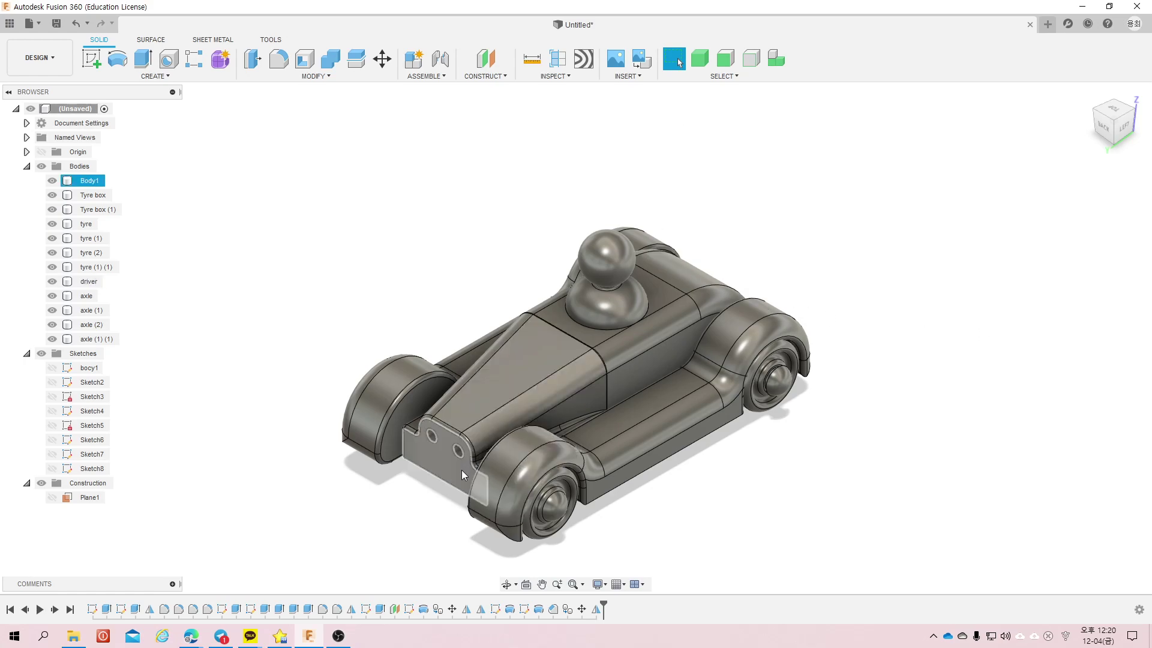
pyautogui.moveTo(562, 444)
pyautogui.keyDown('shift'); pyautogui.mouseDown(button='middle')
pyautogui.moveTo(626, 424)
pyautogui.moveTo(570, 441)
pyautogui.moveTo(540, 378)
pyautogui.mouseUp(button='middle'); pyautogui.keyUp('shift')
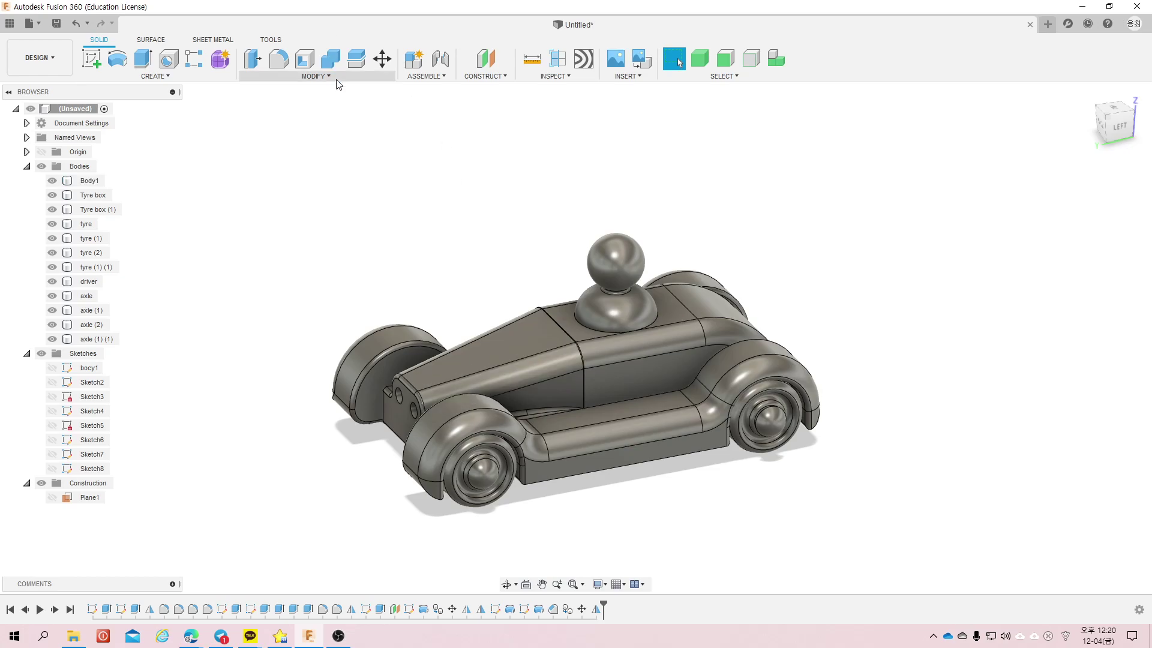
# Step: Start a sketch on the car's side plane and draw a two-point rectangle above the car
pyautogui.click(89, 53)
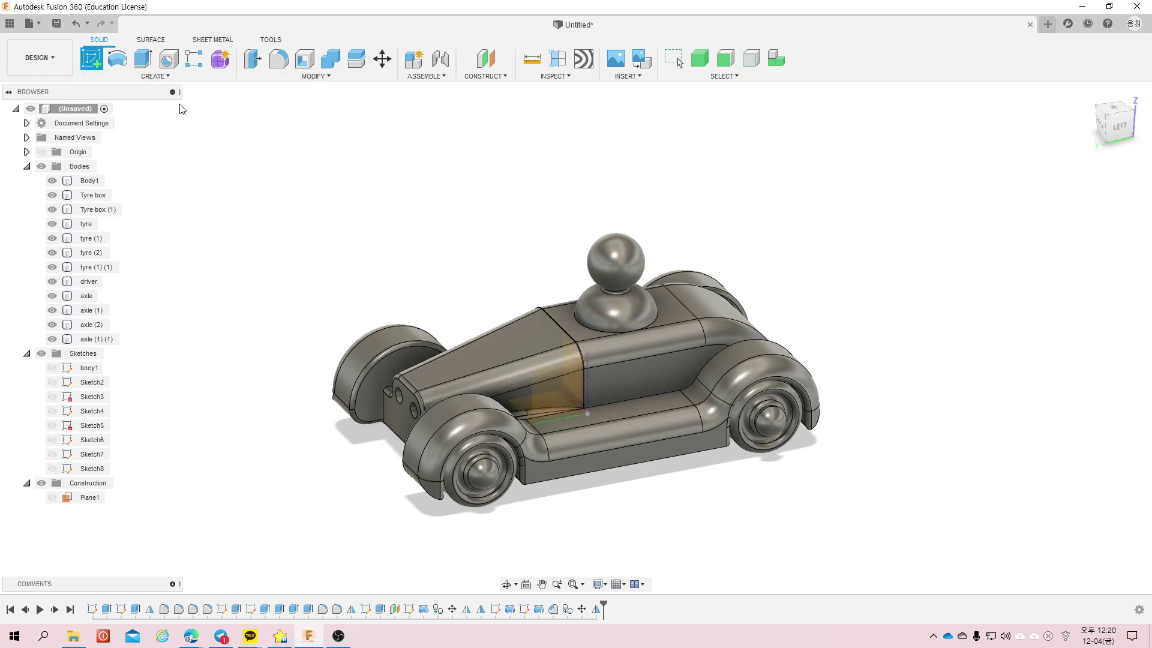
pyautogui.click(543, 373)
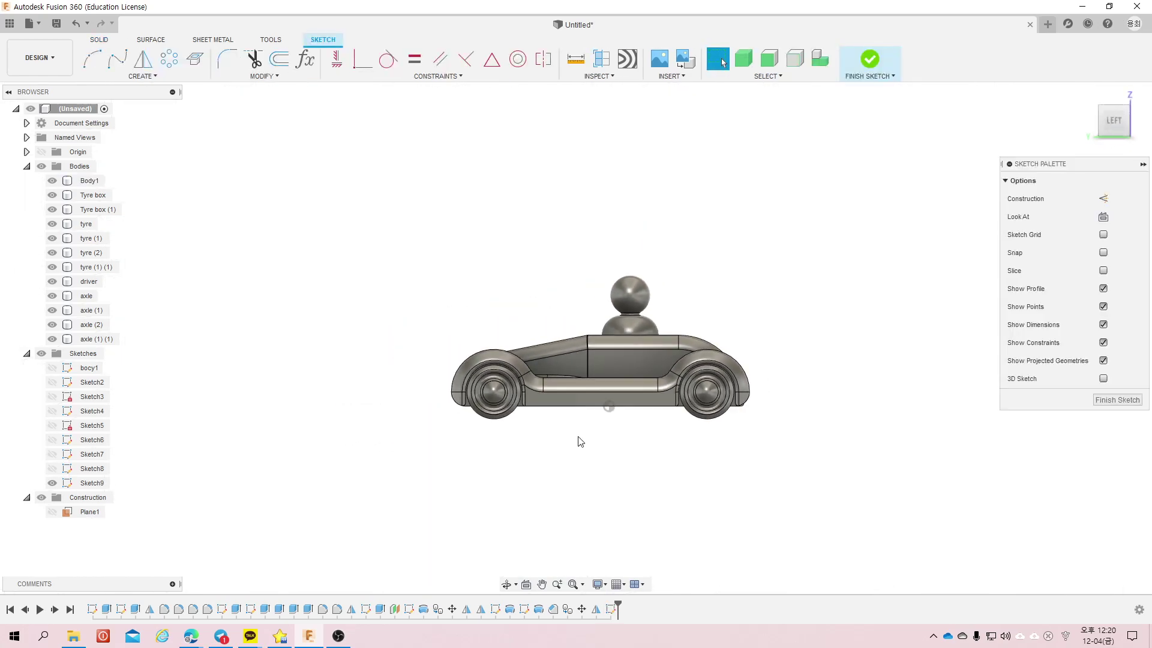
pyautogui.scroll(2, 537, 201)
pyautogui.scroll(3, 536, 201)
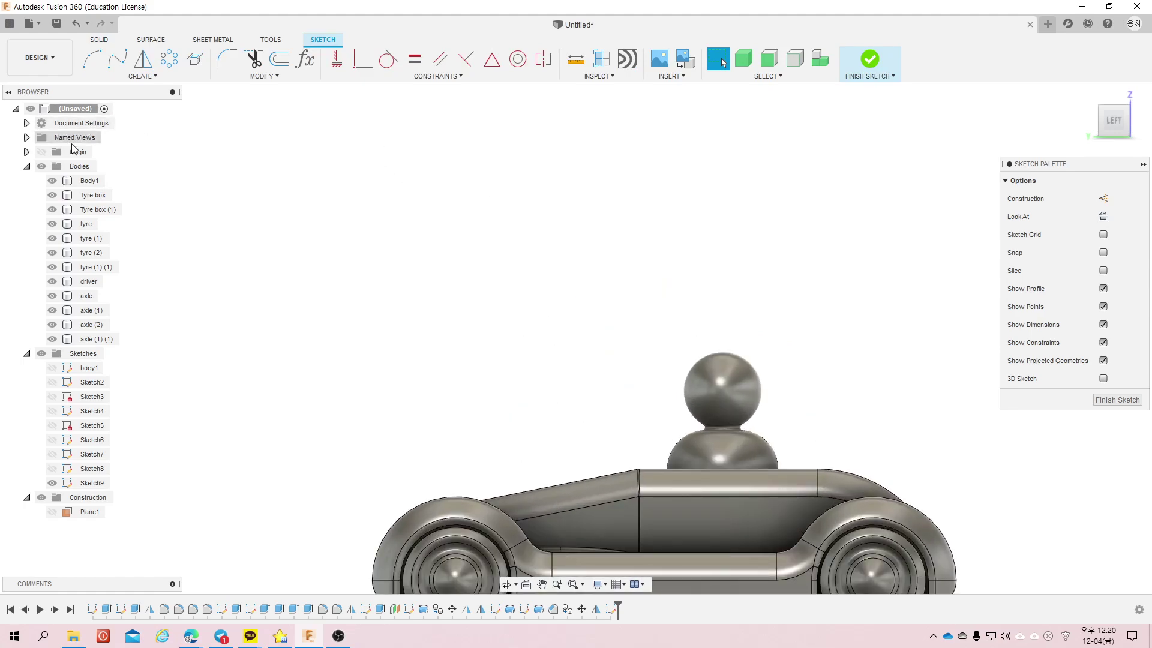
pyautogui.click(144, 77)
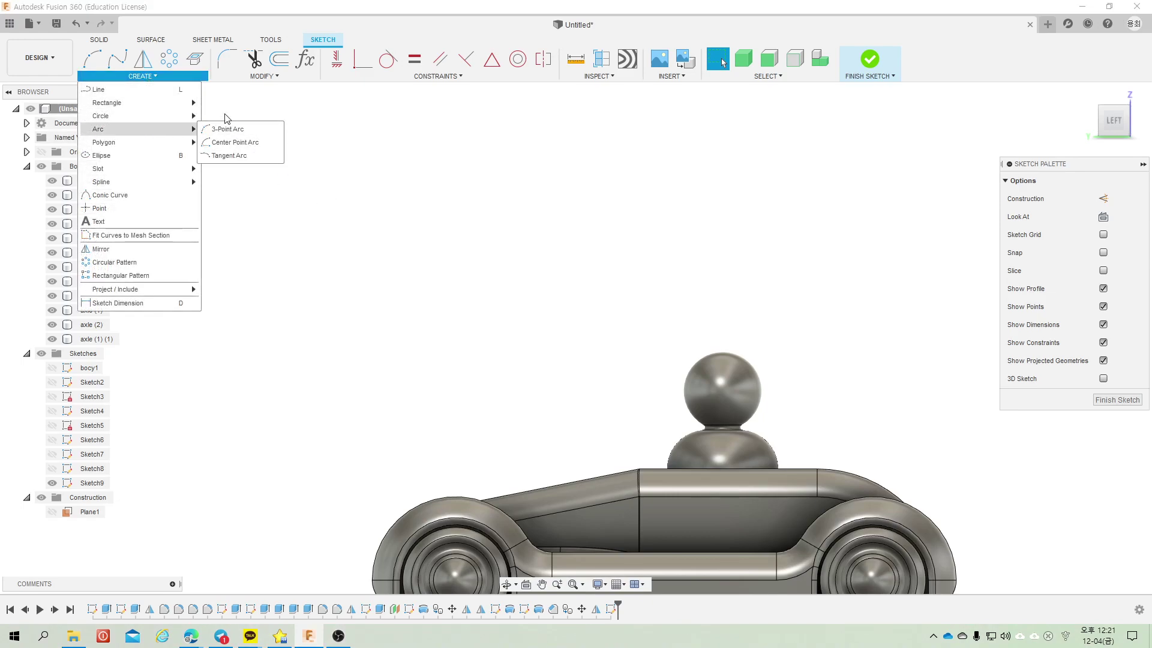
pyautogui.moveTo(107, 103)
pyautogui.click(209, 106)
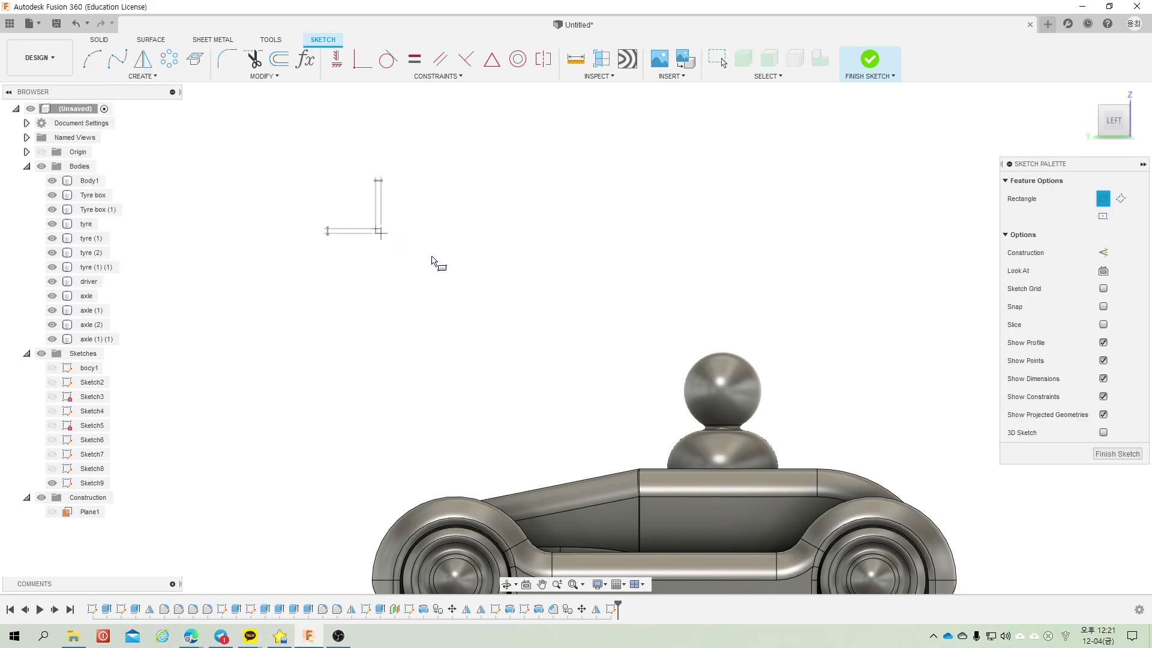
pyautogui.click(375, 229)
pyautogui.click(470, 255)
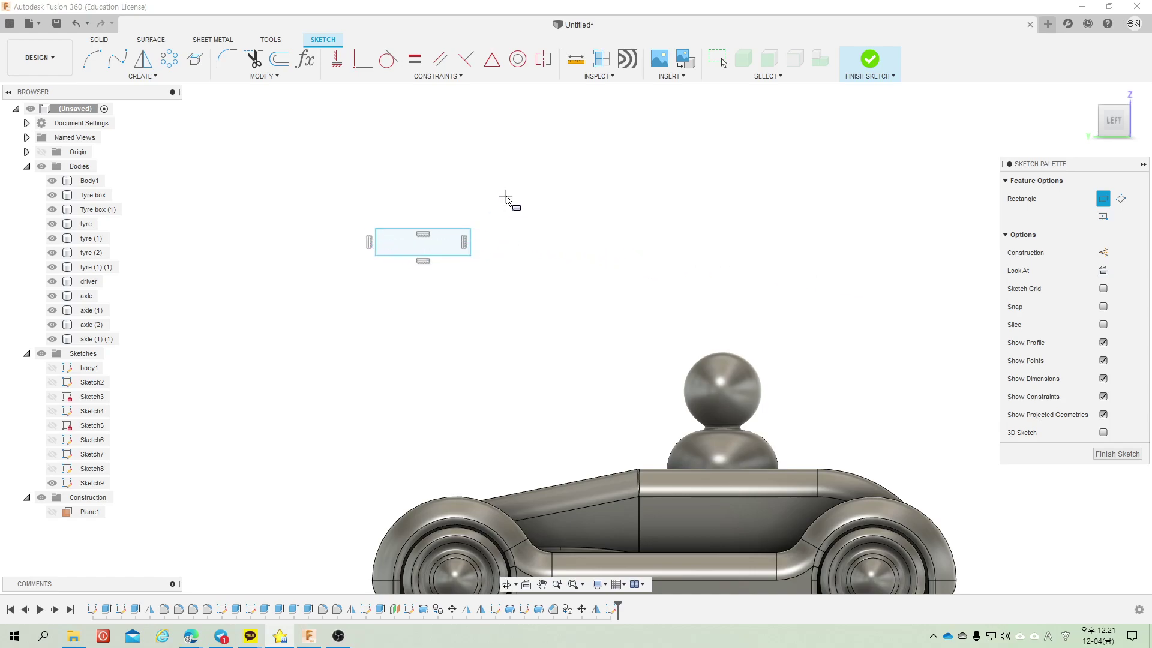
pyautogui.press('Escape')
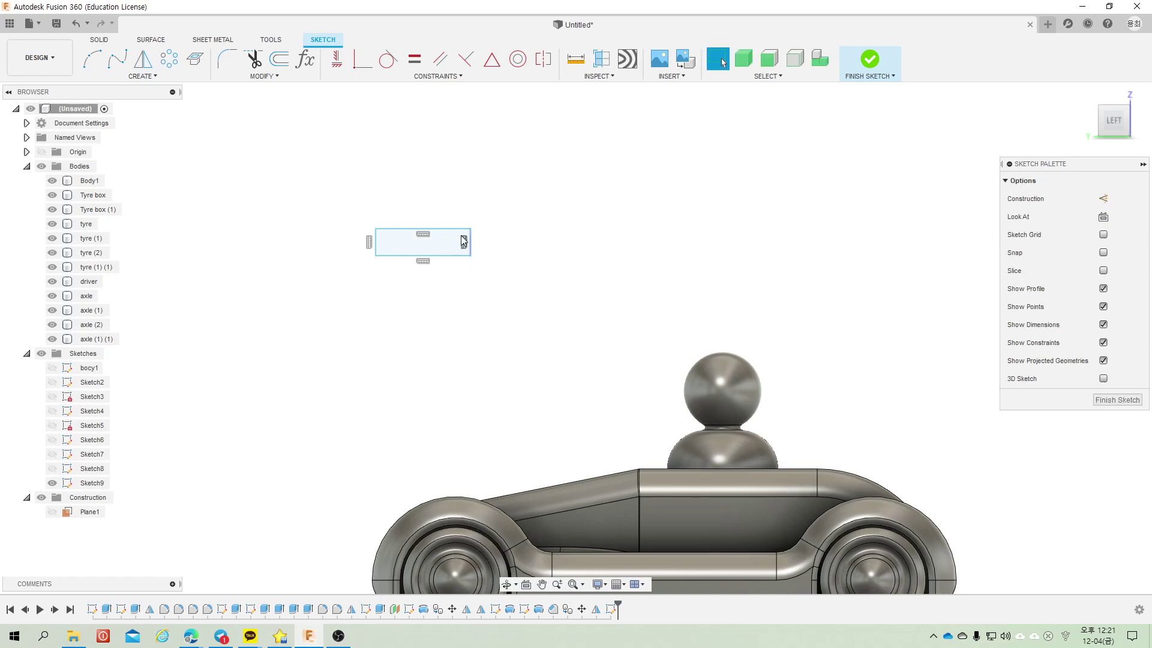
# Step: Dimension the rectangle 4 mm tall and 12 mm wide
pyautogui.press('d')
pyautogui.click(375, 243)
pyautogui.click(344, 268)
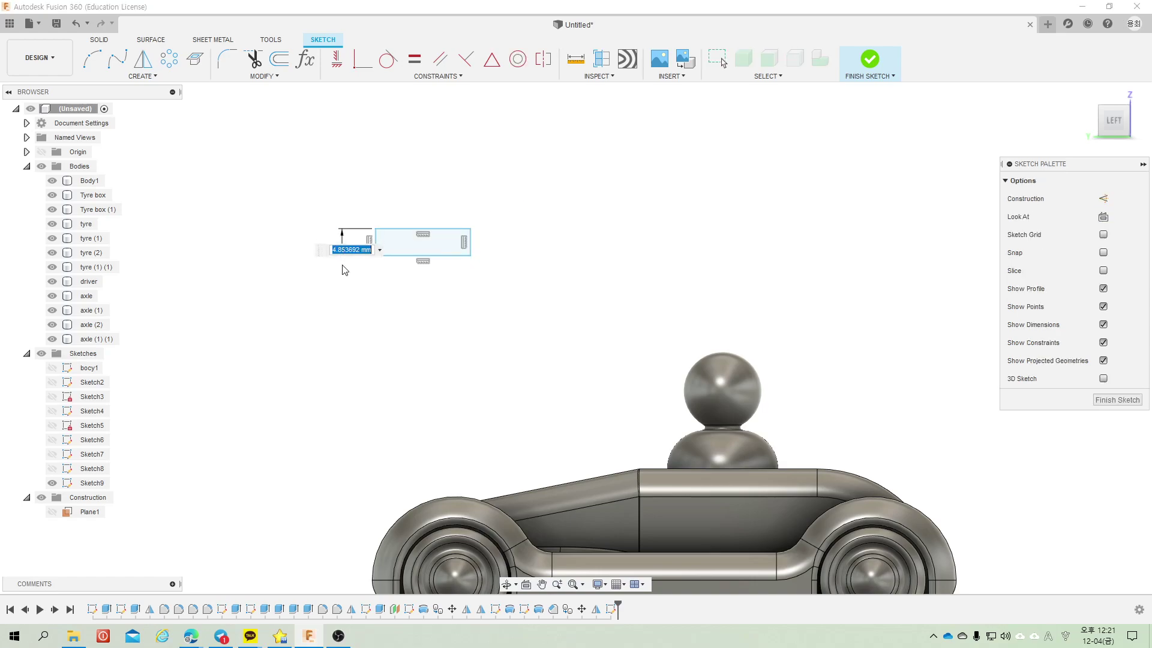
pyautogui.write('4')
pyautogui.press('Return')
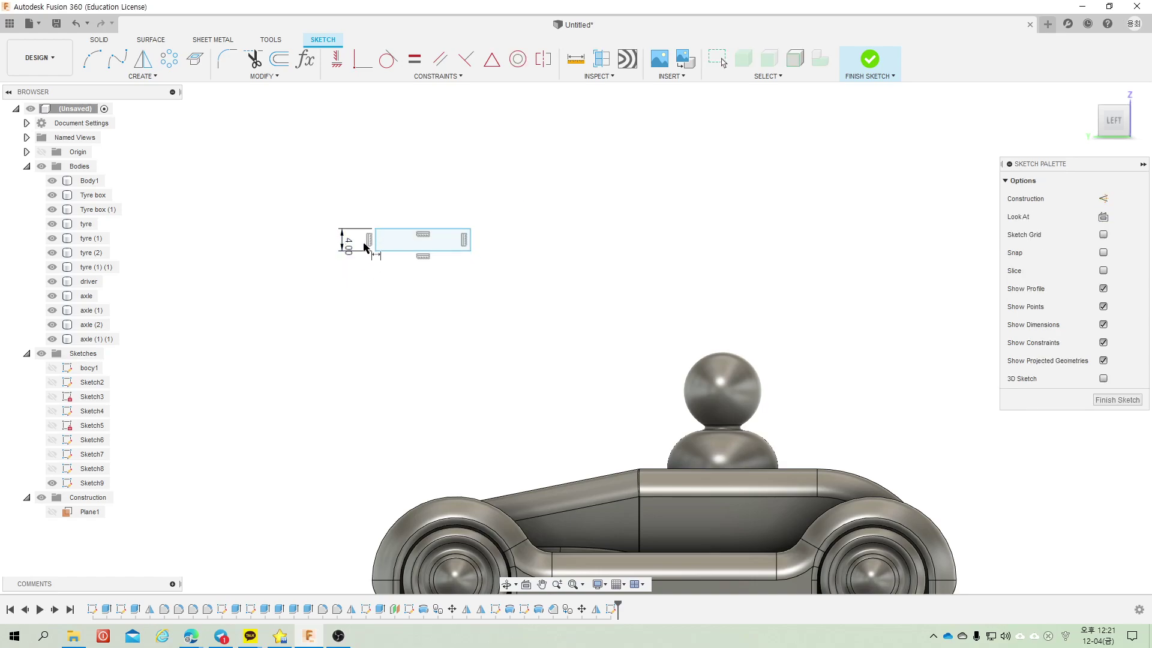
pyautogui.click(377, 242)
pyautogui.click(468, 247)
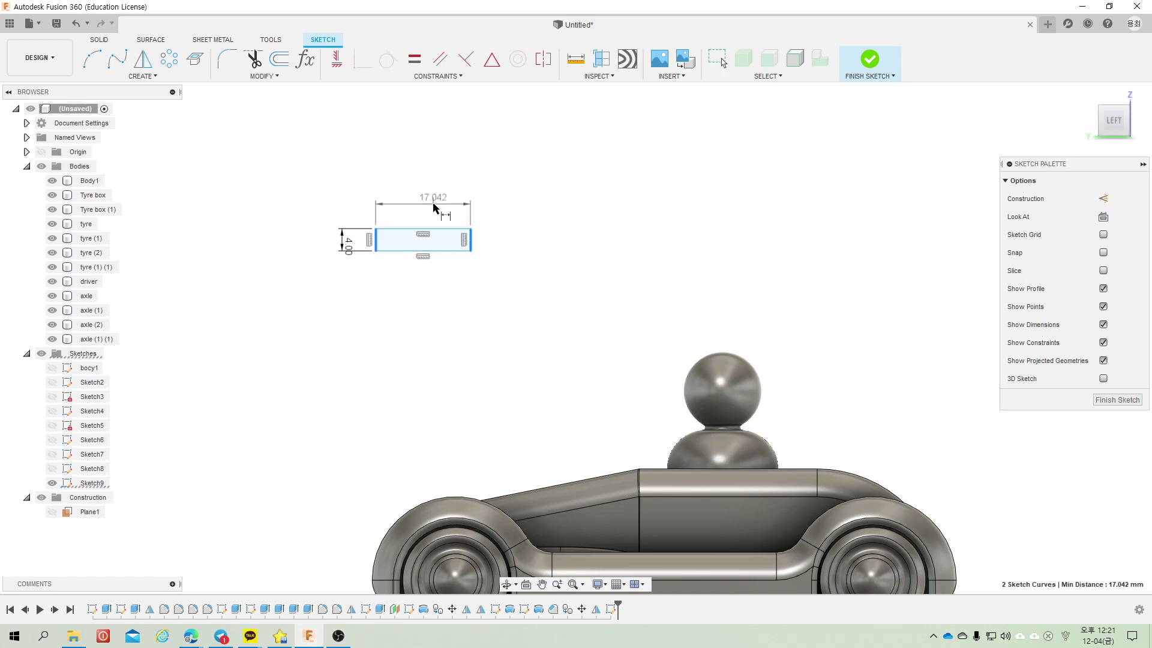
pyautogui.click(440, 207)
pyautogui.write('12')
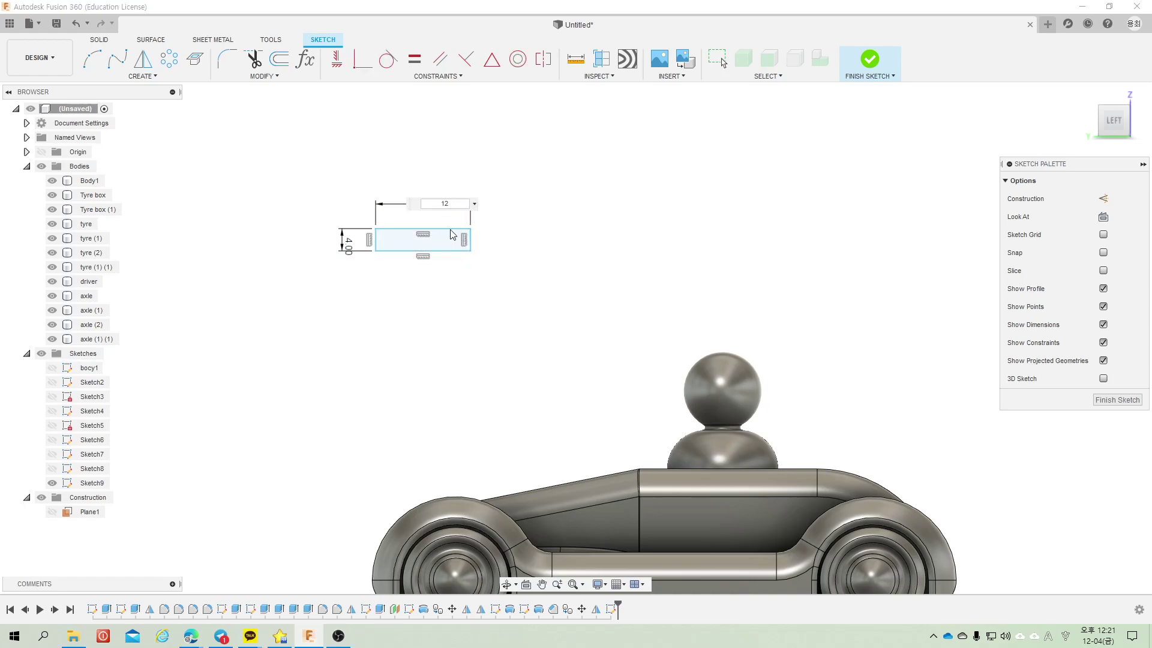
pyautogui.press('Return')
pyautogui.scroll(2, 334, 207)
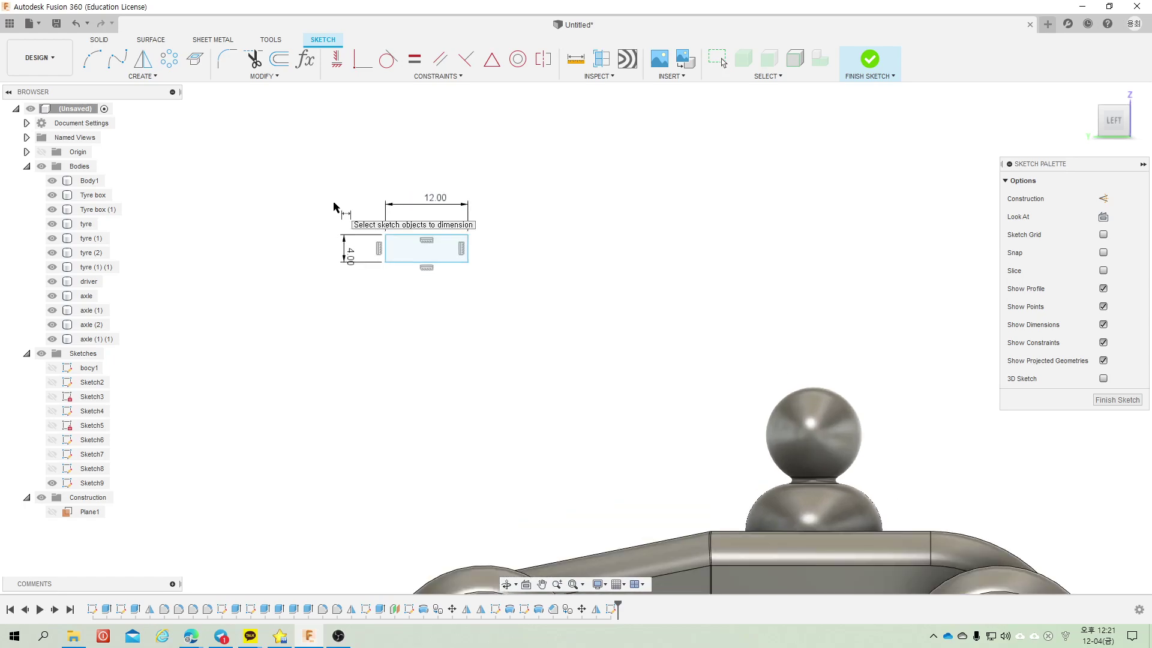
pyautogui.scroll(4, 320, 213)
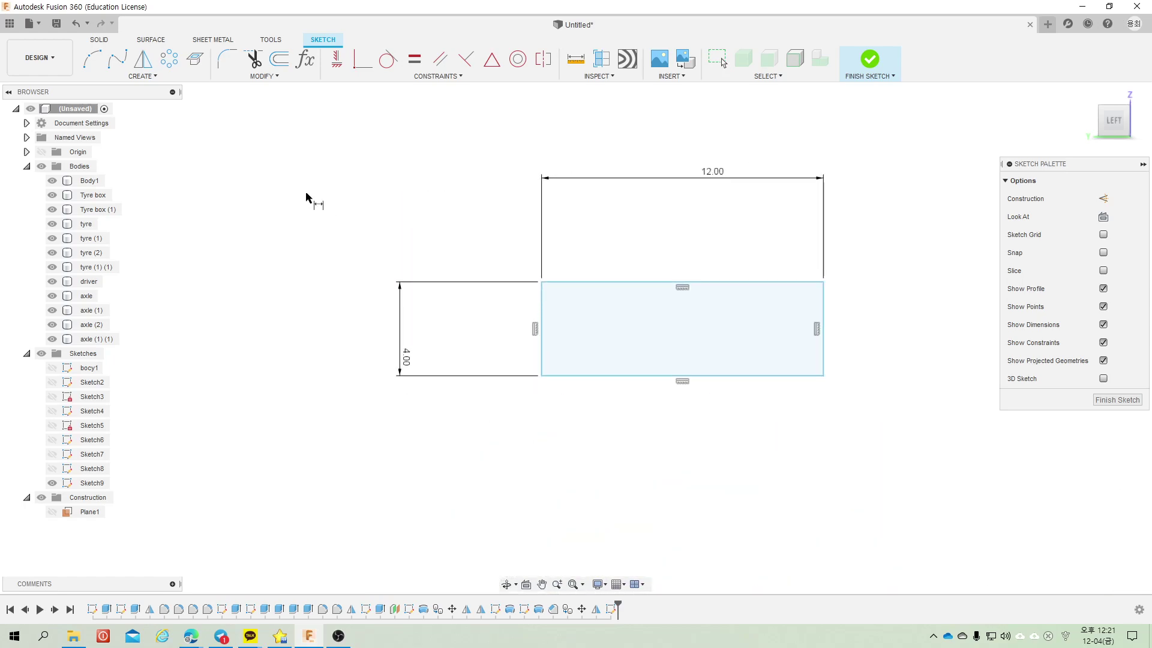
pyautogui.click(141, 75)
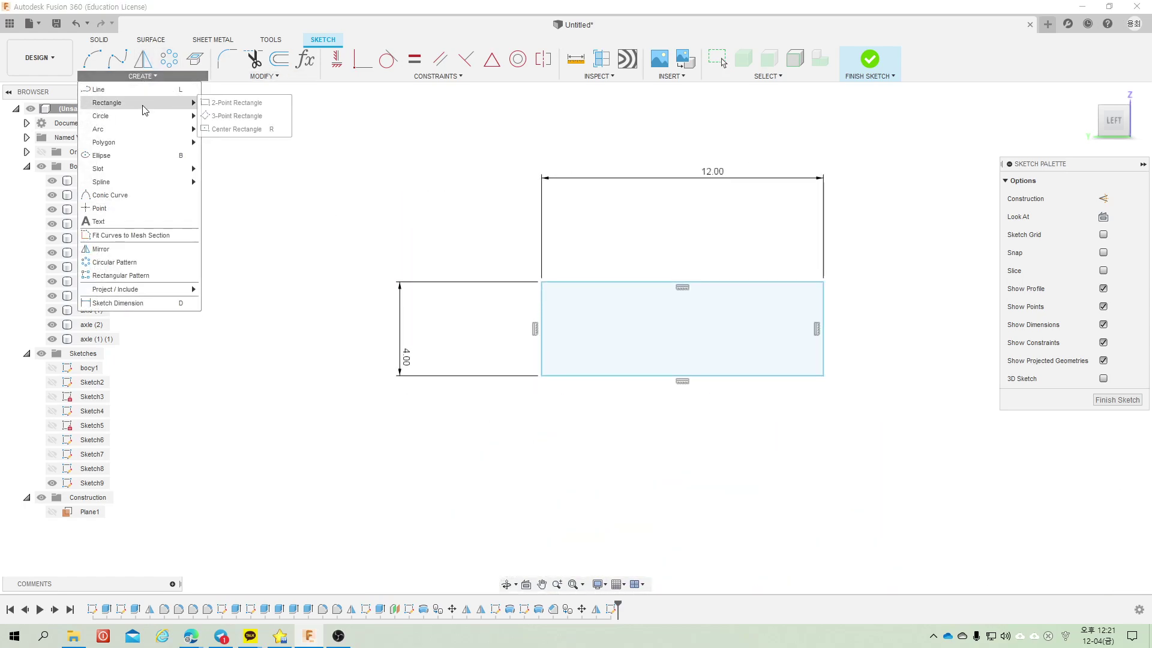
pyautogui.moveTo(135, 128)
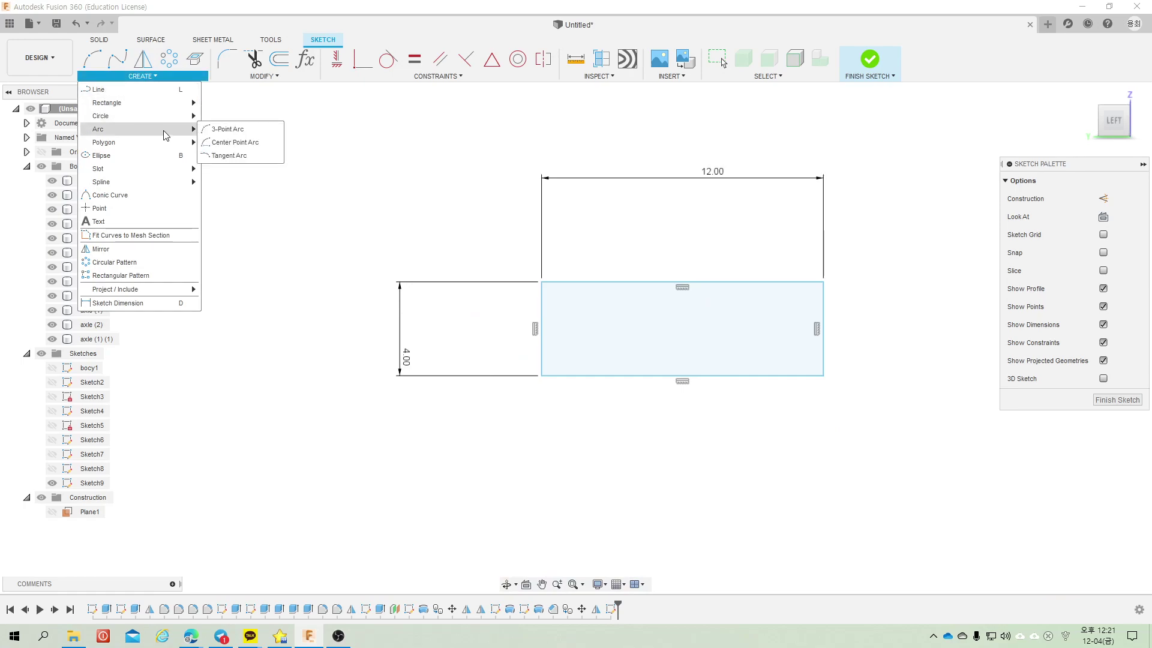
# Step: Draw a three-point arc ending at the rectangle's top-left corner with a 4 mm radius
pyautogui.click(227, 129)
pyautogui.click(542, 281)
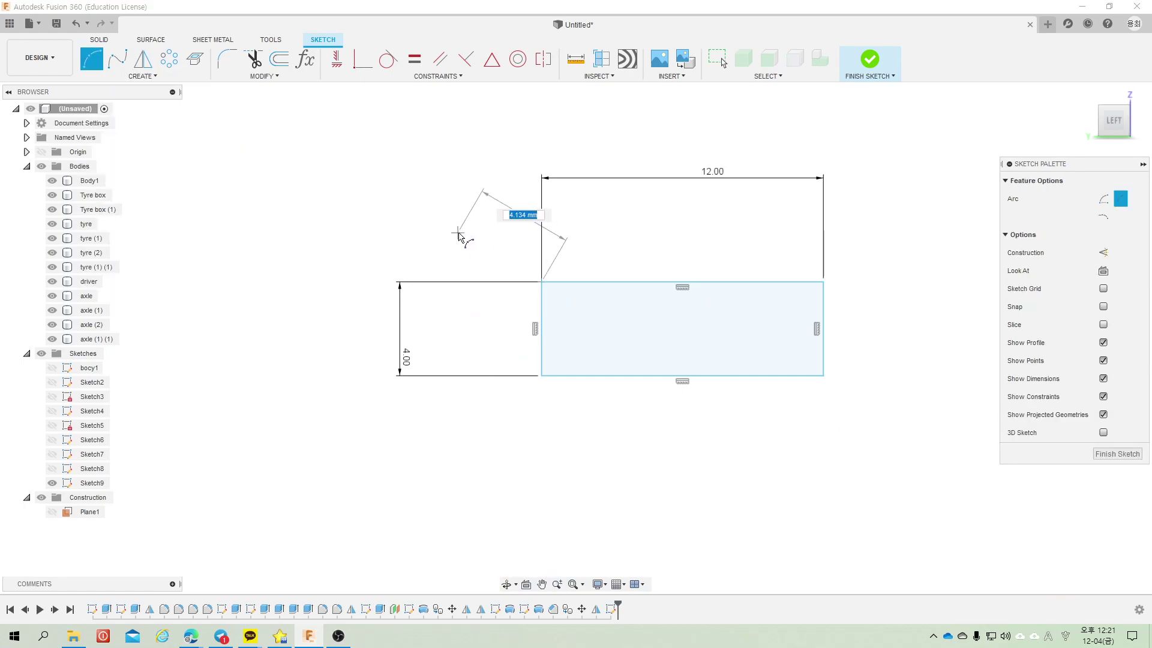
pyautogui.click(468, 225)
pyautogui.click(486, 237)
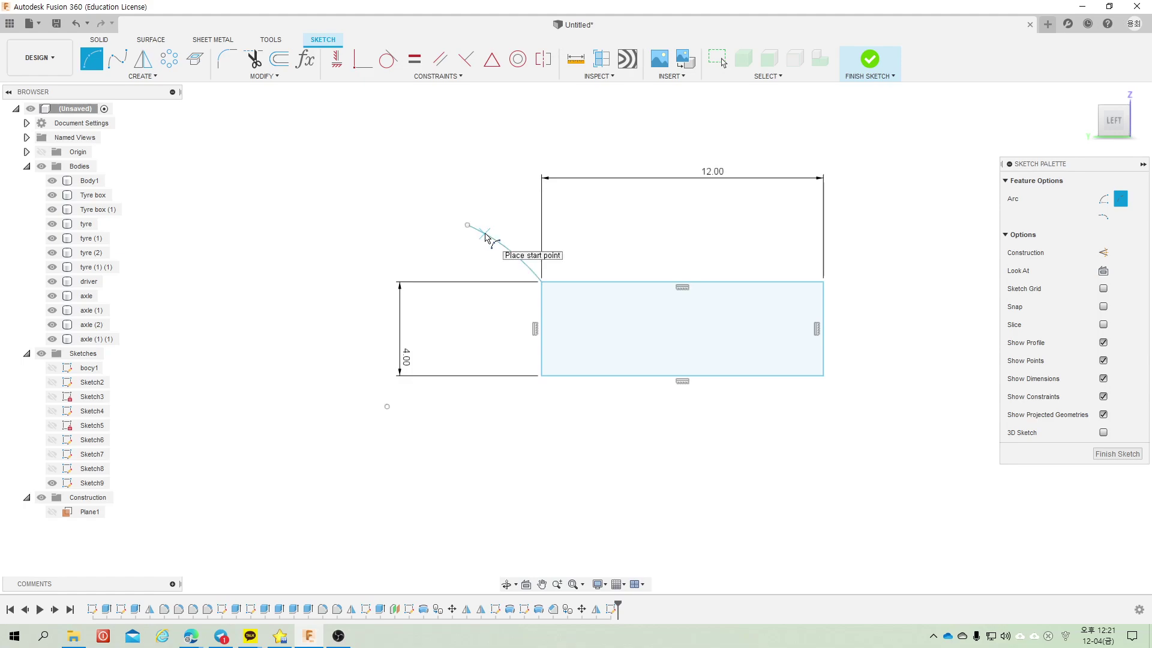
pyautogui.press('Escape')
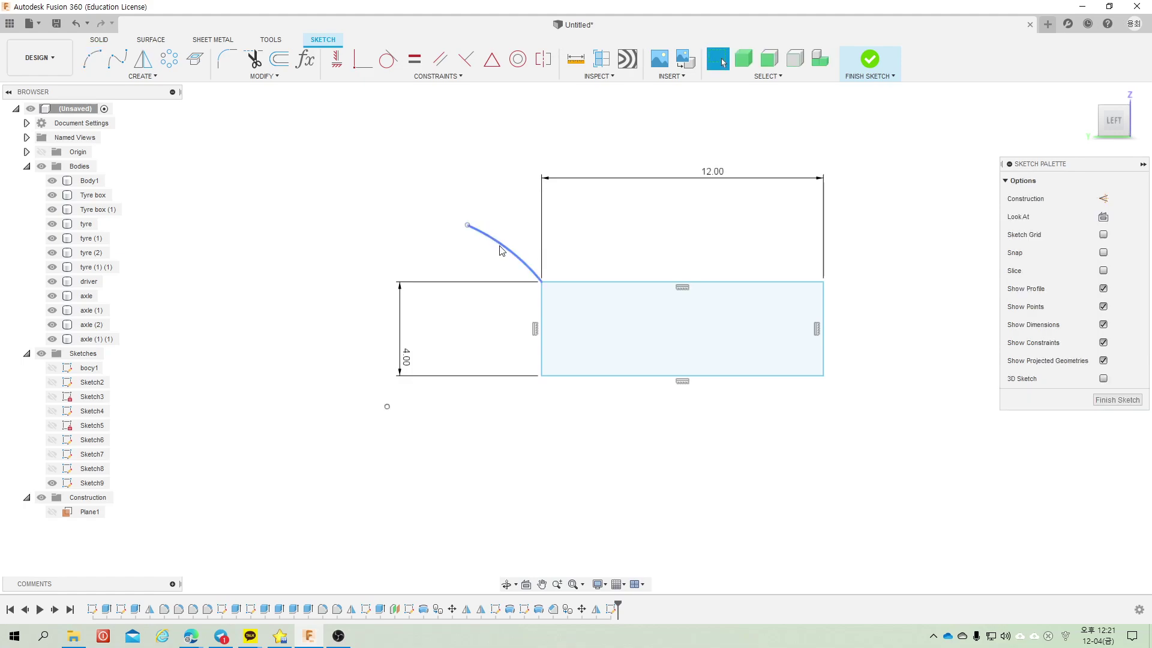
pyautogui.press('d')
pyautogui.click(509, 250)
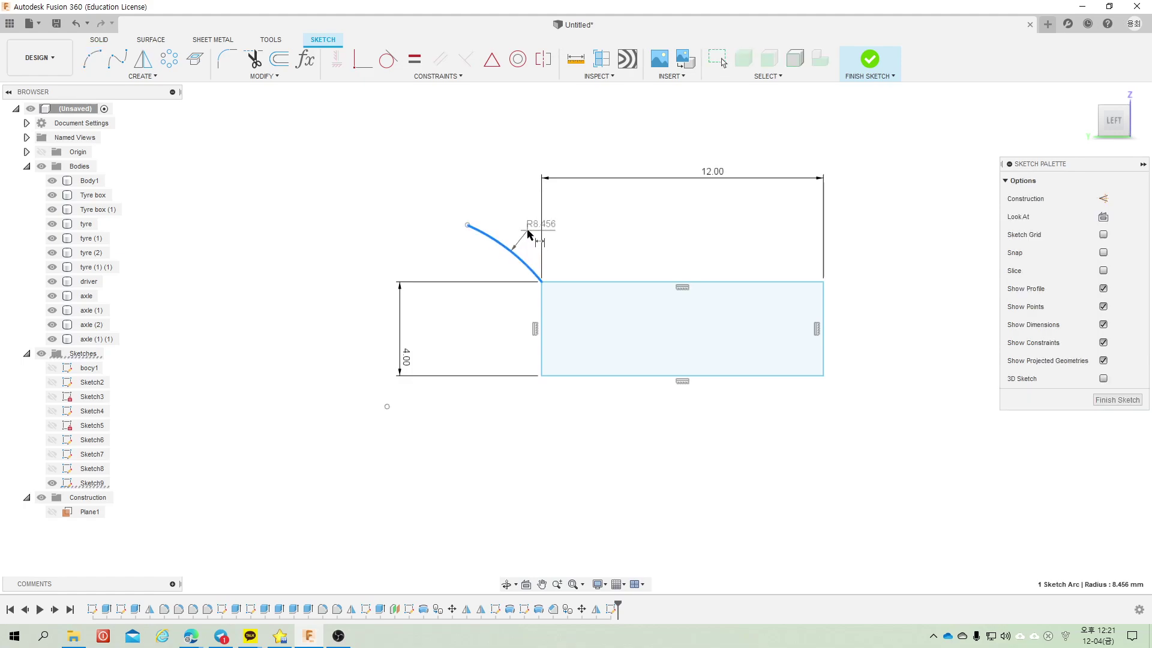
pyautogui.click(533, 227)
pyautogui.press('Return')
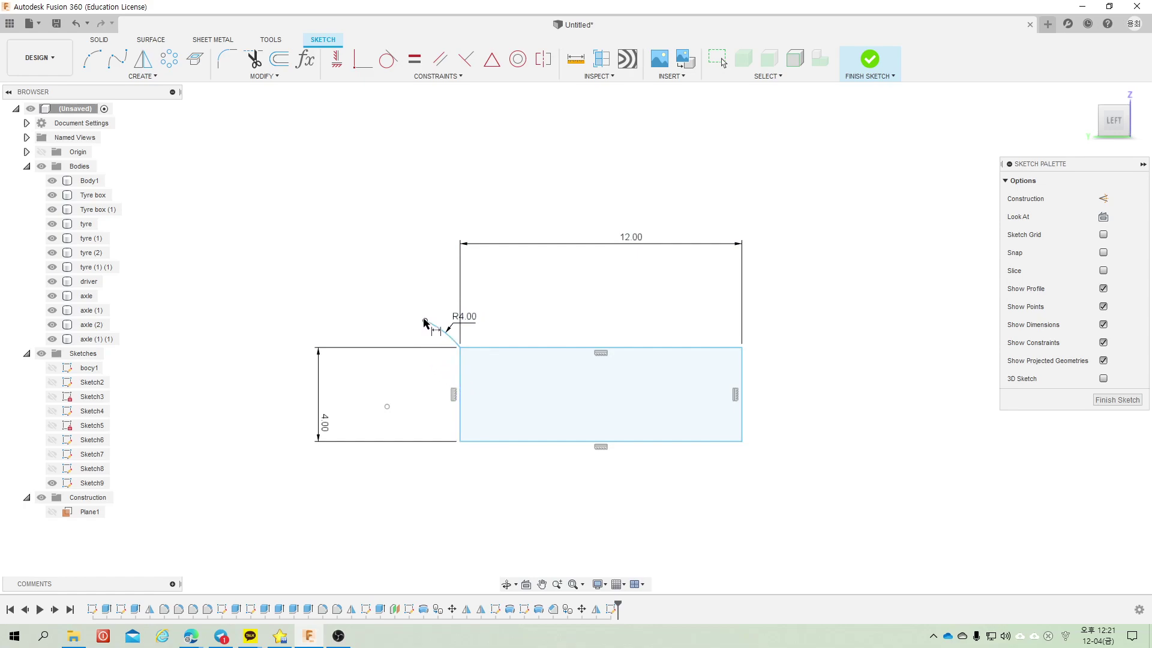
# Step: Dimension the sketch's overall length to 15.5 mm
pyautogui.click(742, 393)
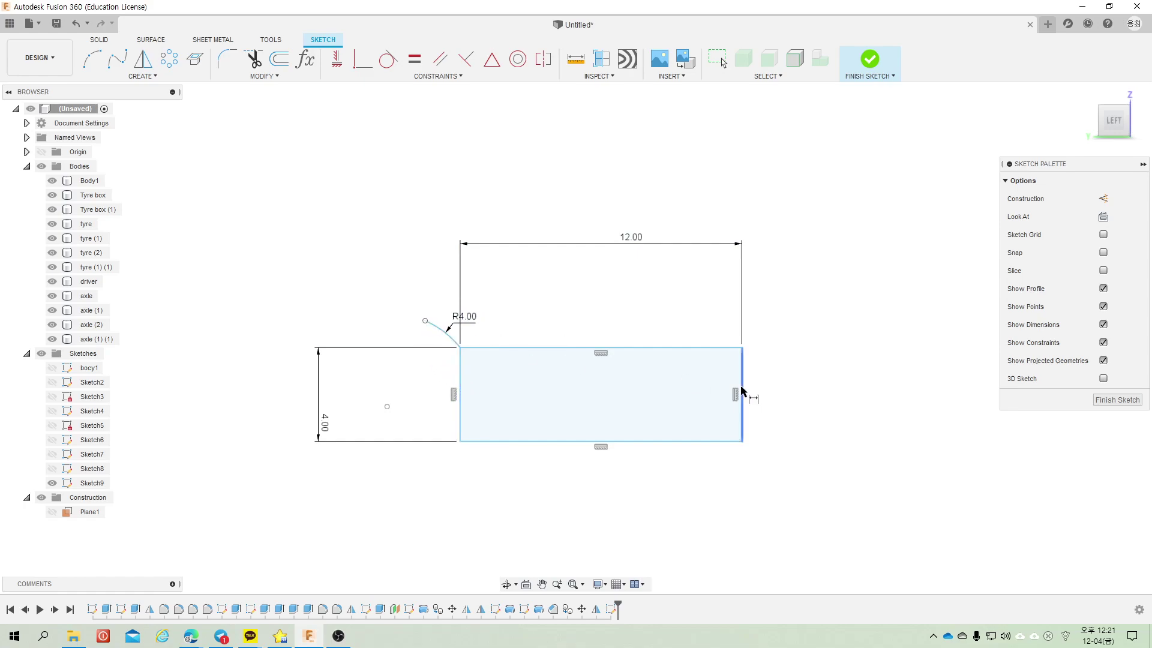
pyautogui.click(424, 321)
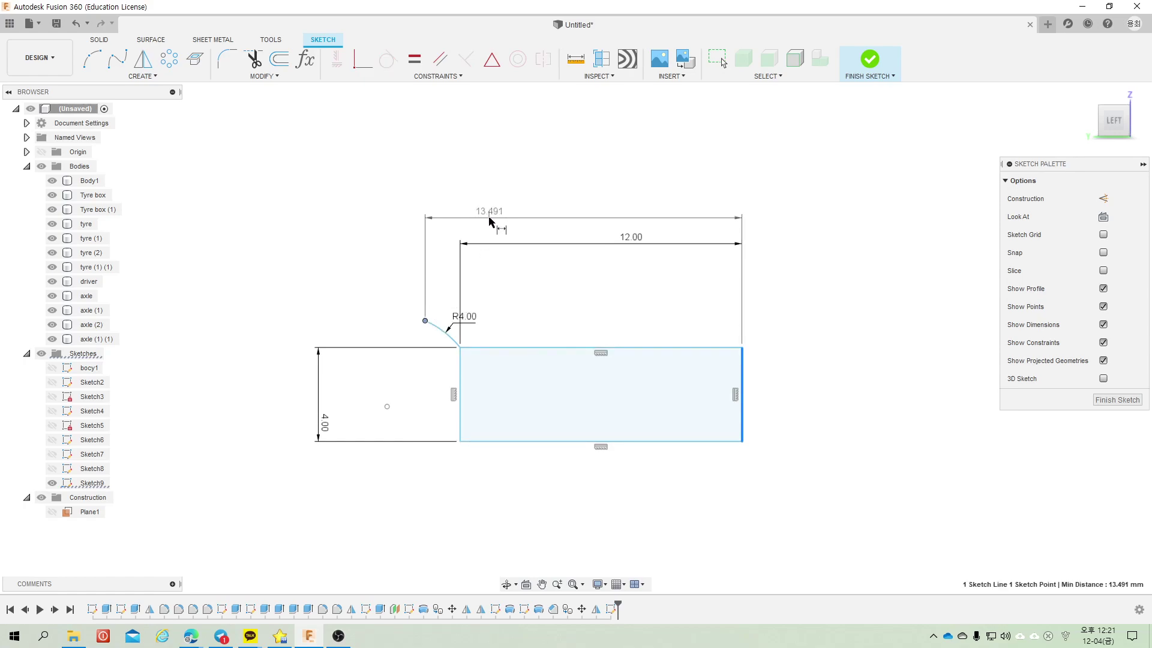
pyautogui.click(490, 220)
pyautogui.write('15.5')
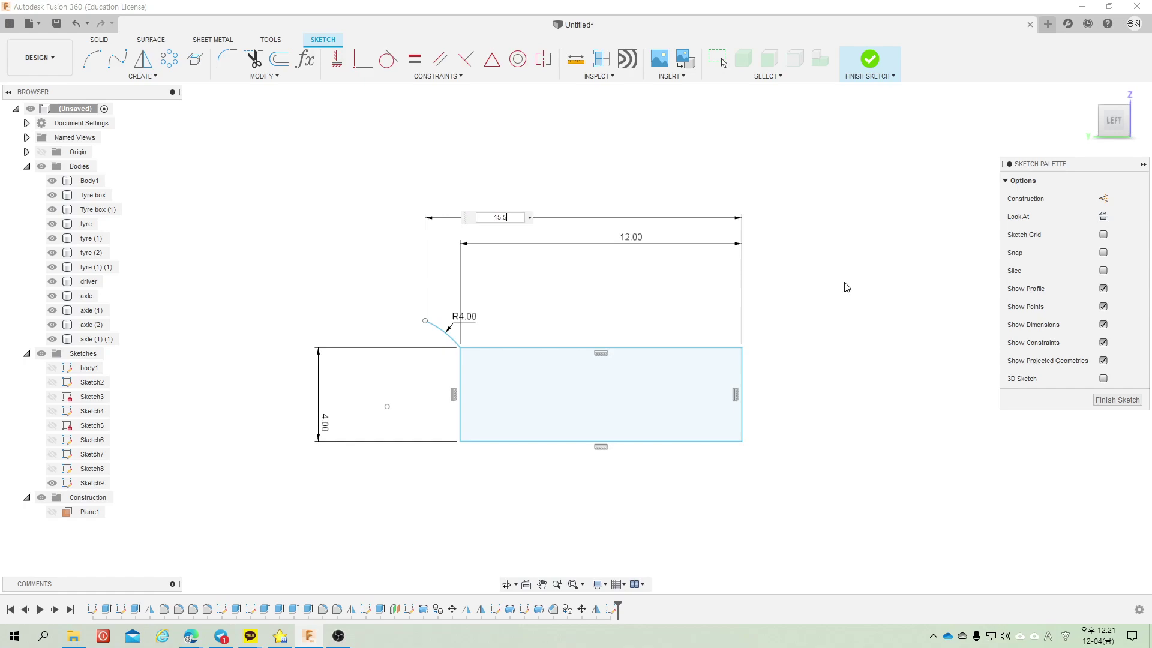
pyautogui.press('Return')
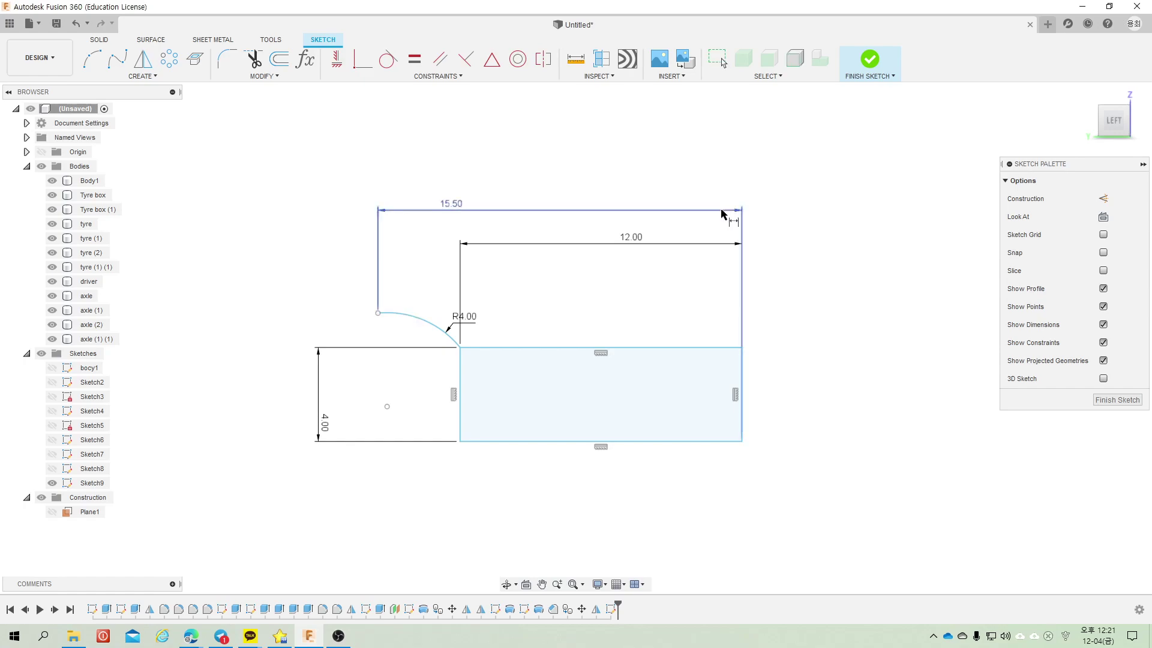
# Step: Set the total height to 4 mm and the inner shaft height to 2 mm
pyautogui.click(377, 313)
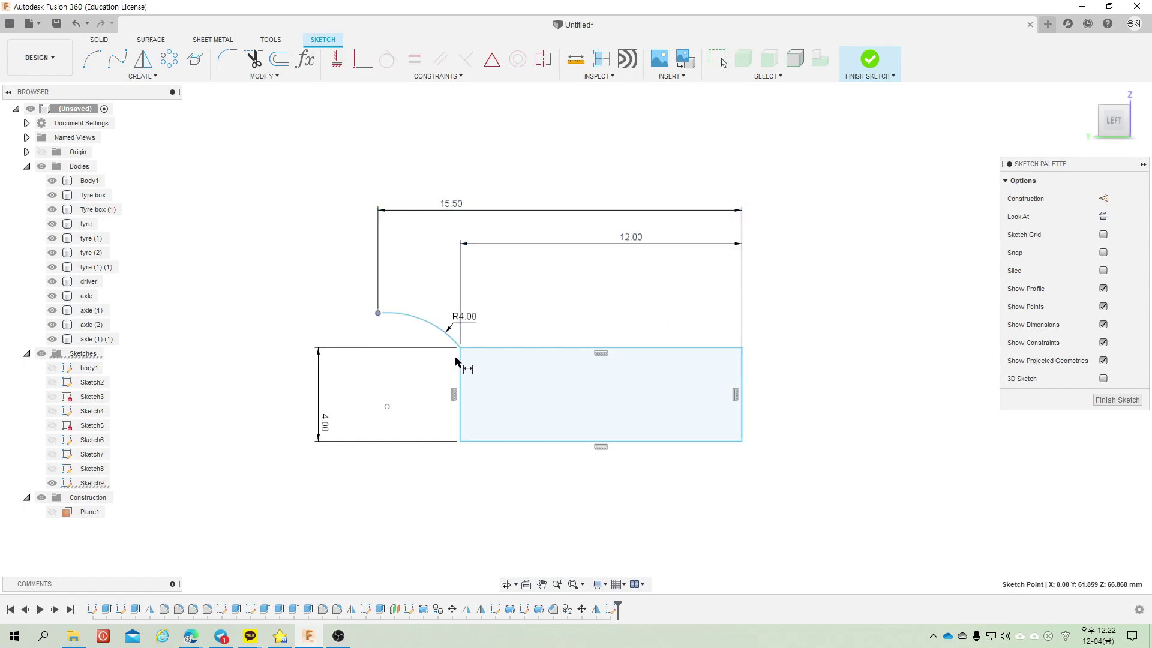
pyautogui.click(531, 443)
pyautogui.click(291, 348)
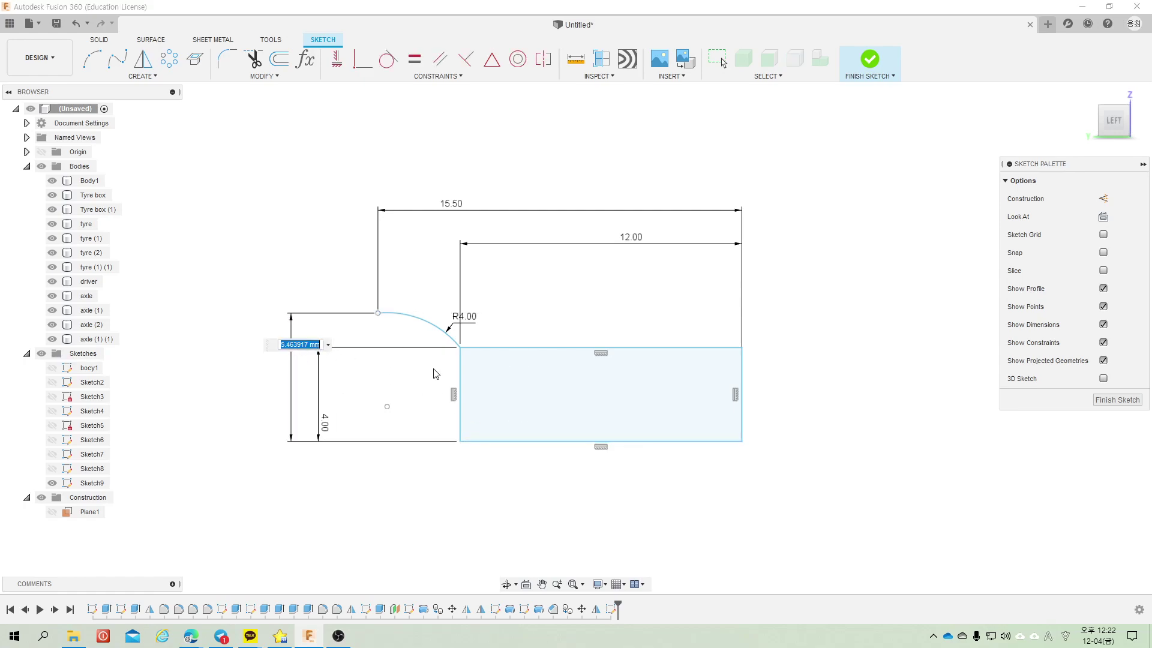
pyautogui.write('8')
pyautogui.press('Return')
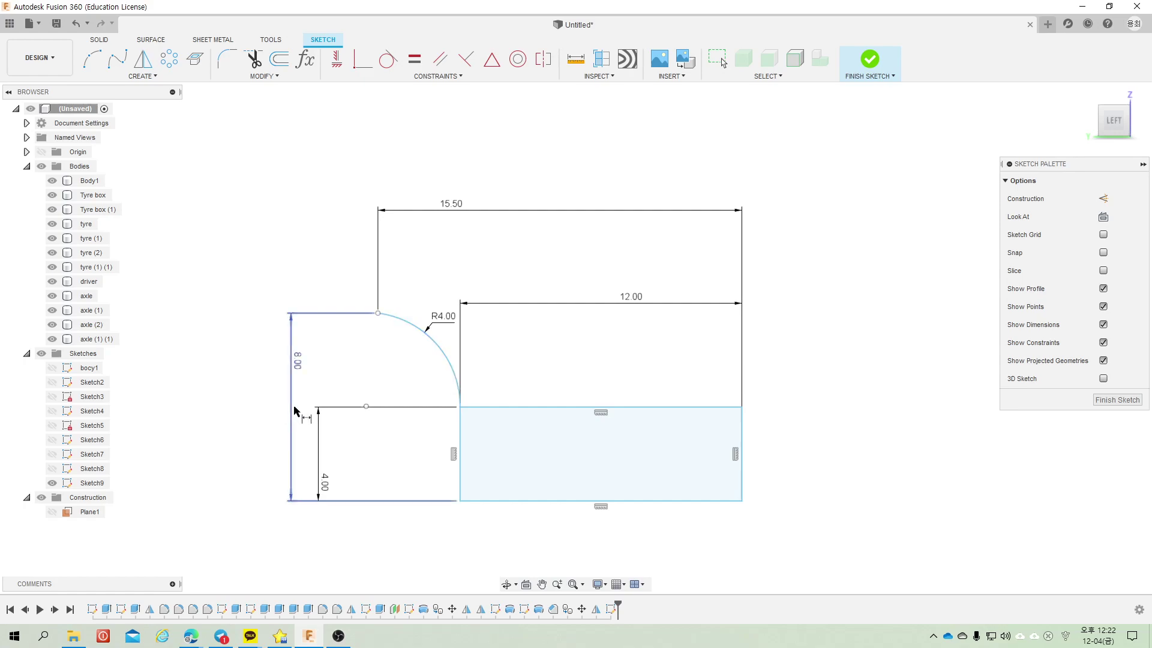
pyautogui.doubleClick(294, 366)
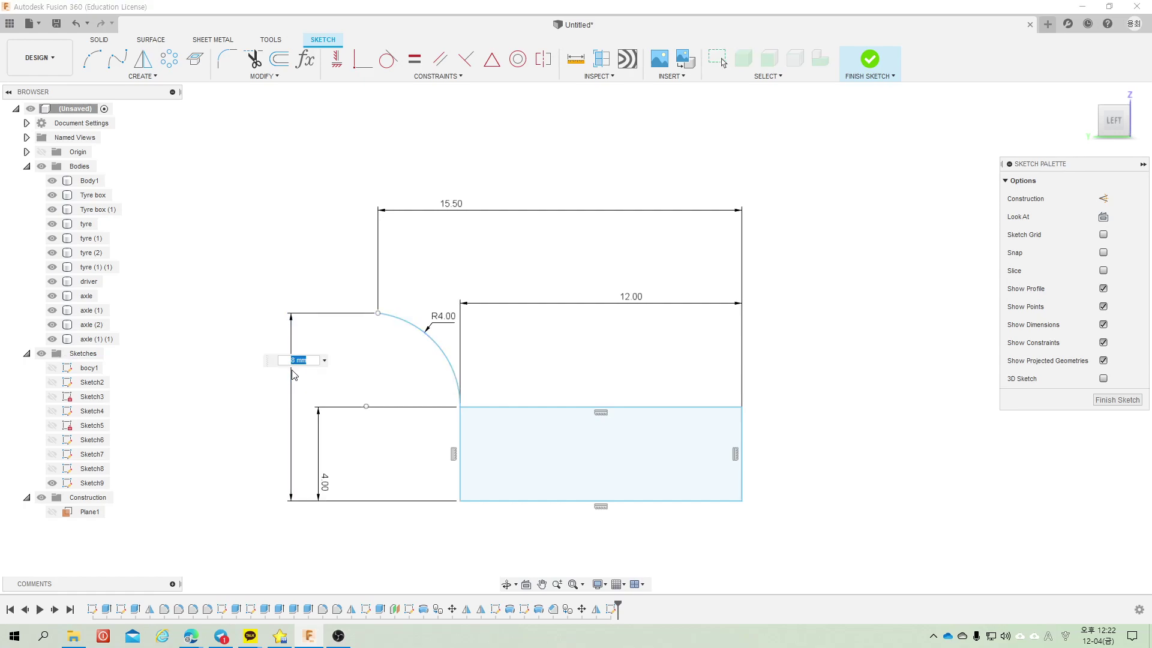
pyautogui.write('4')
pyautogui.press('Return')
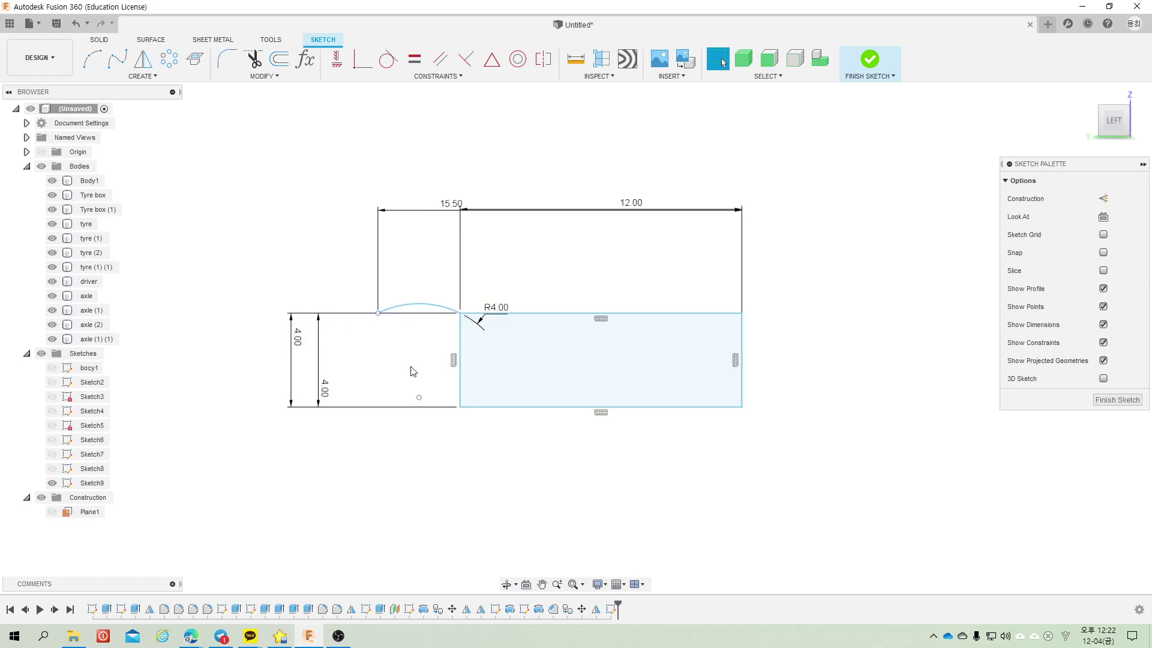
pyautogui.doubleClick(329, 388)
pyautogui.write('2')
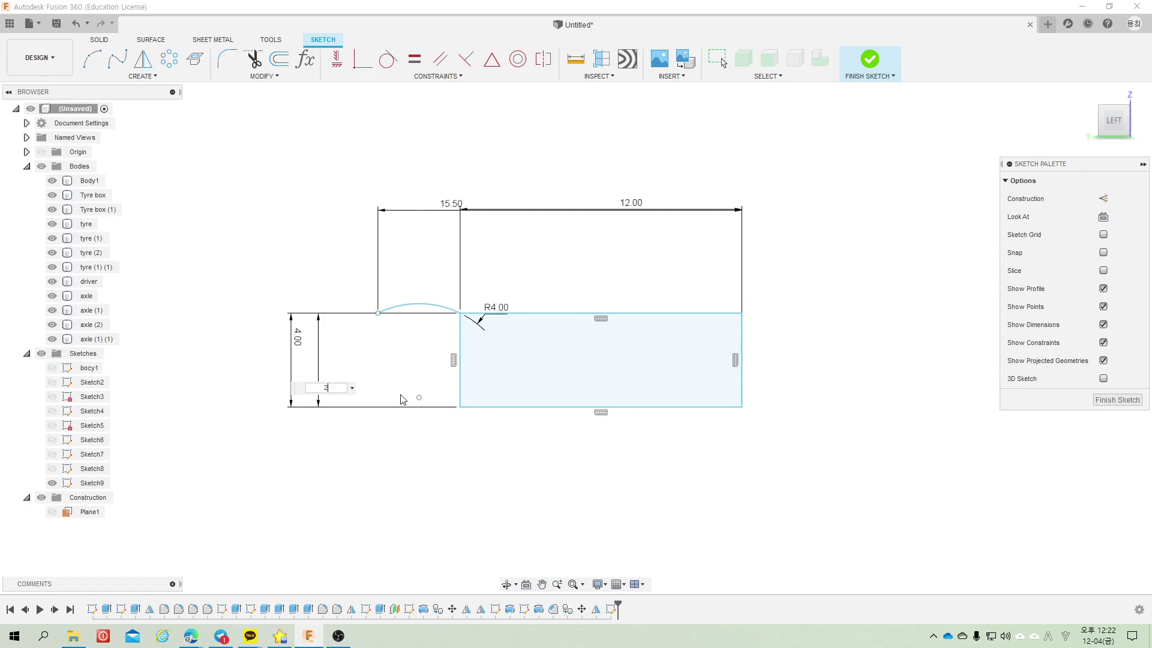
pyautogui.press('Return')
pyautogui.scroll(1, 414, 300)
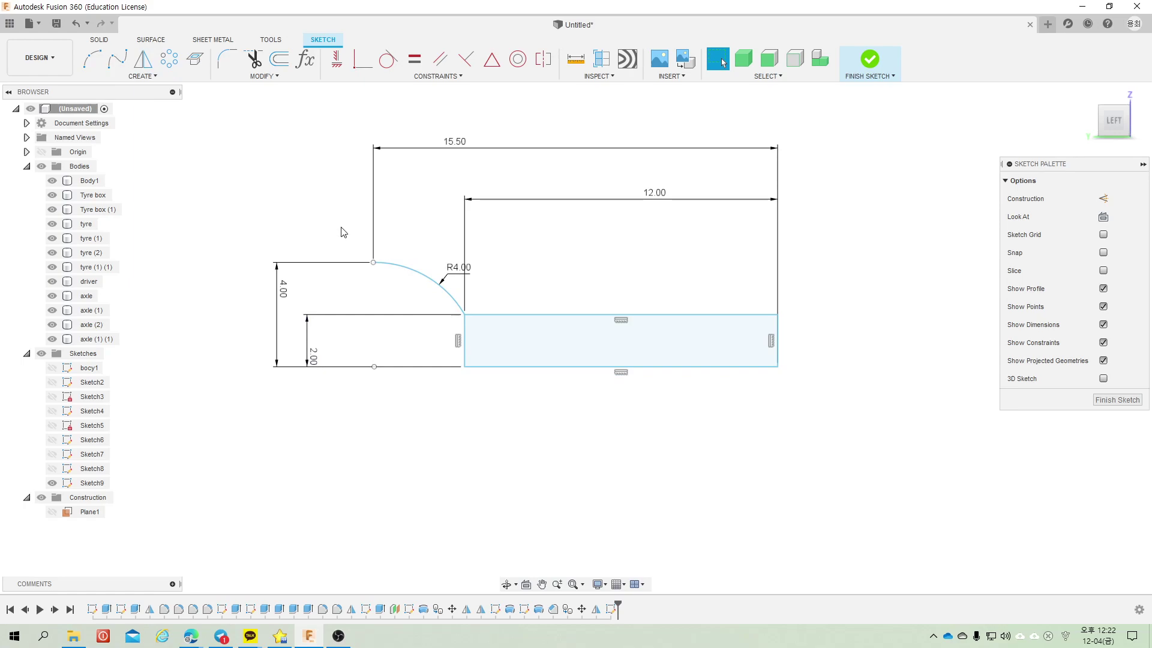
pyautogui.press('i')
pyautogui.press('Escape')
# Step: Draw a vertical line from the arc endpoint down to the bottom line, closing the quarter-circle profile
pyautogui.press('l')
pyautogui.click(374, 262)
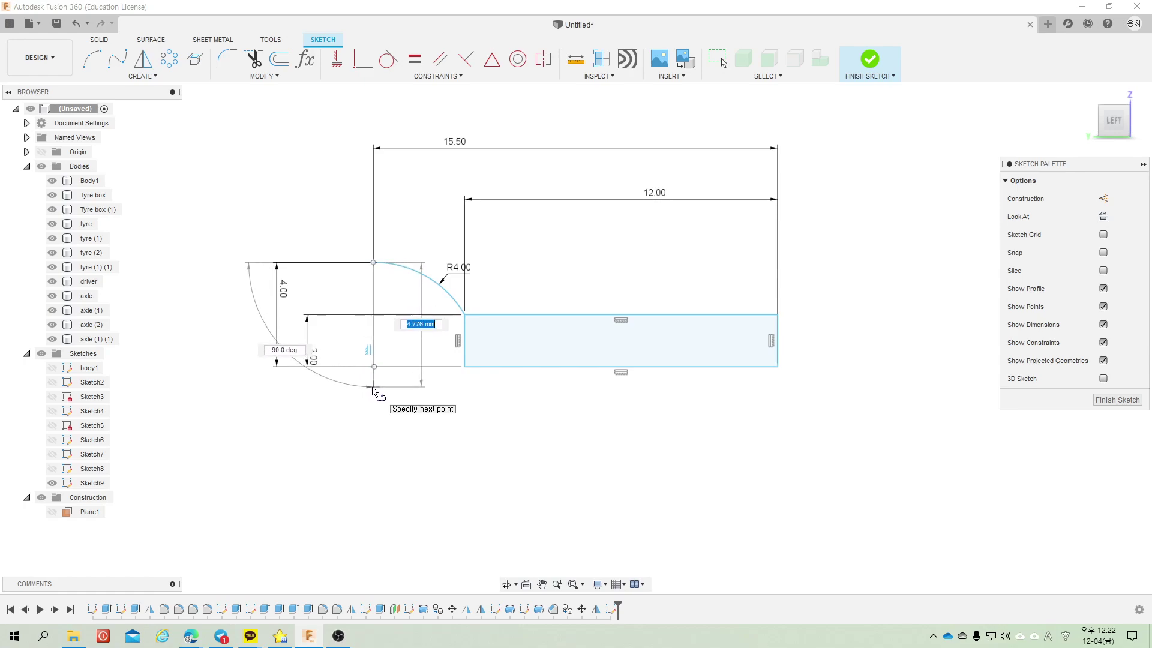
pyautogui.click(373, 387)
pyautogui.press('Escape')
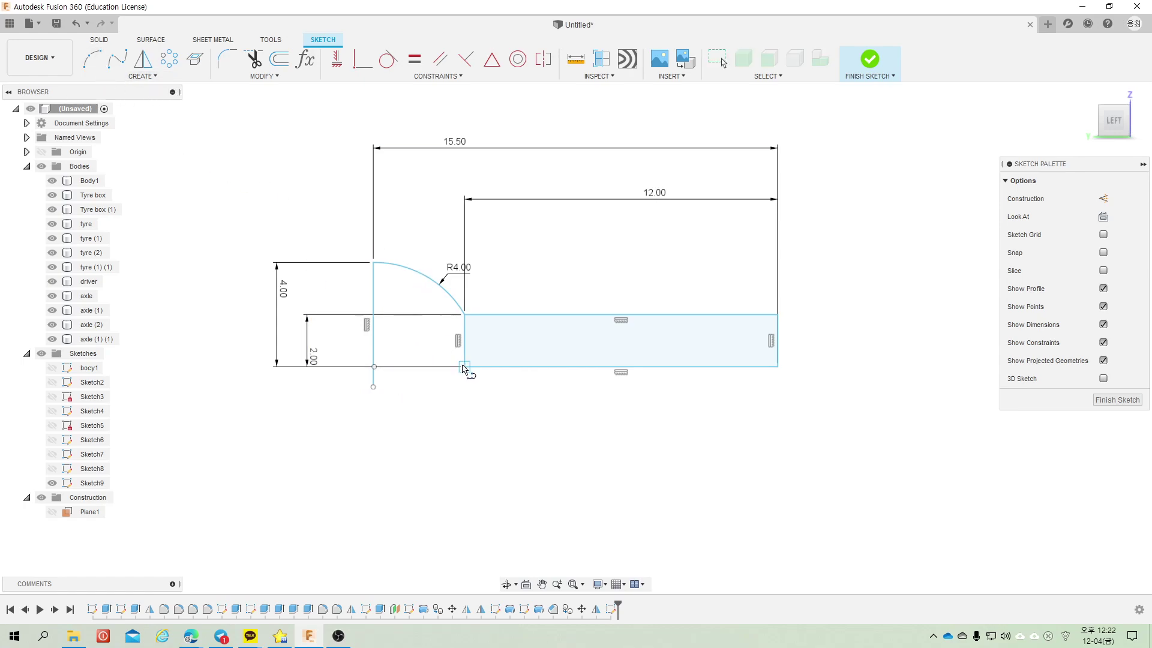
pyautogui.moveTo(464, 368); pyautogui.dragTo(355, 367)
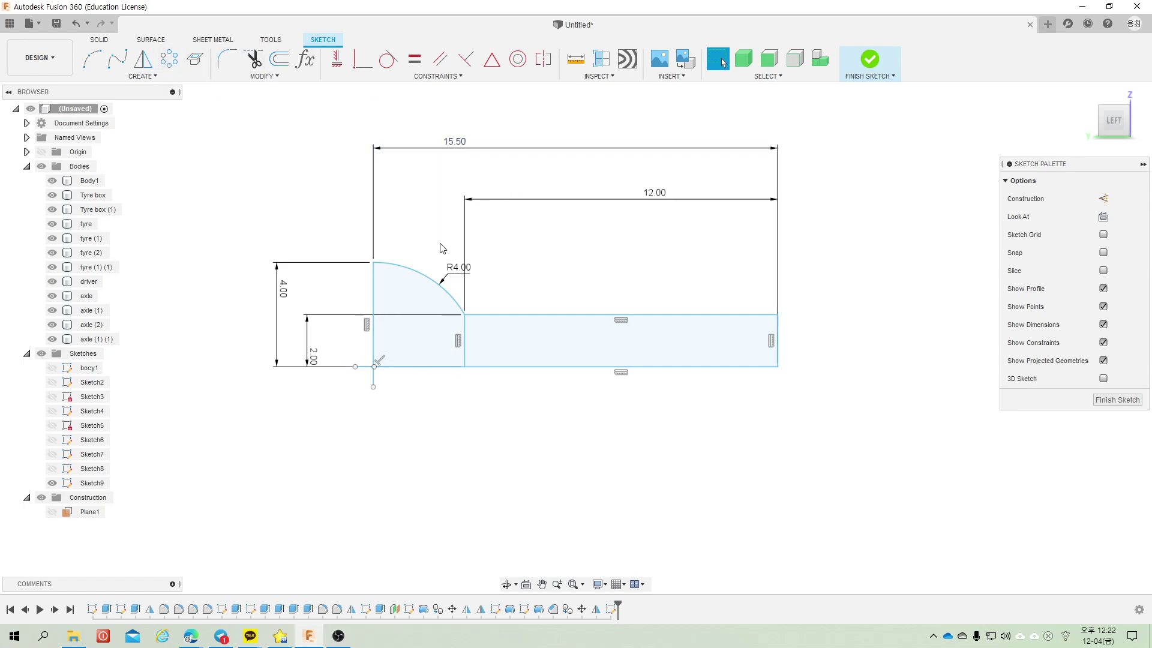
pyautogui.click(226, 59)
pyautogui.press('Escape')
# Step: Finish the sketch and revolve both profiles around the bottom line into a new body
pyautogui.click(870, 60)
pyautogui.click(117, 58)
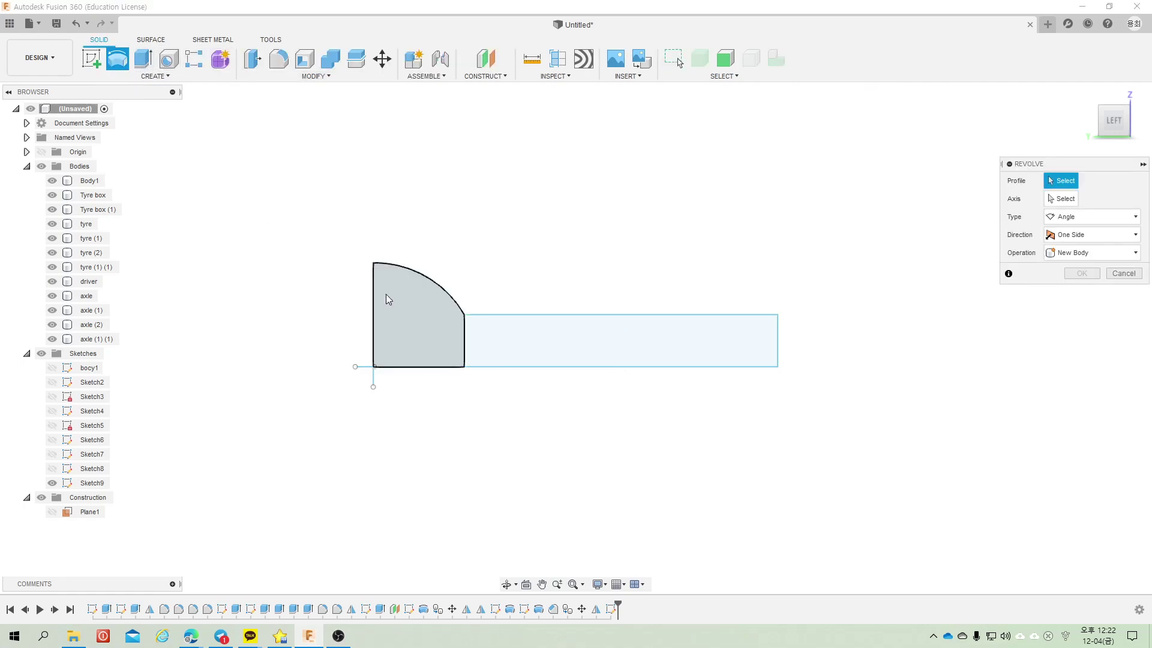
pyautogui.click(396, 300)
pyautogui.click(493, 336)
pyautogui.click(1062, 198)
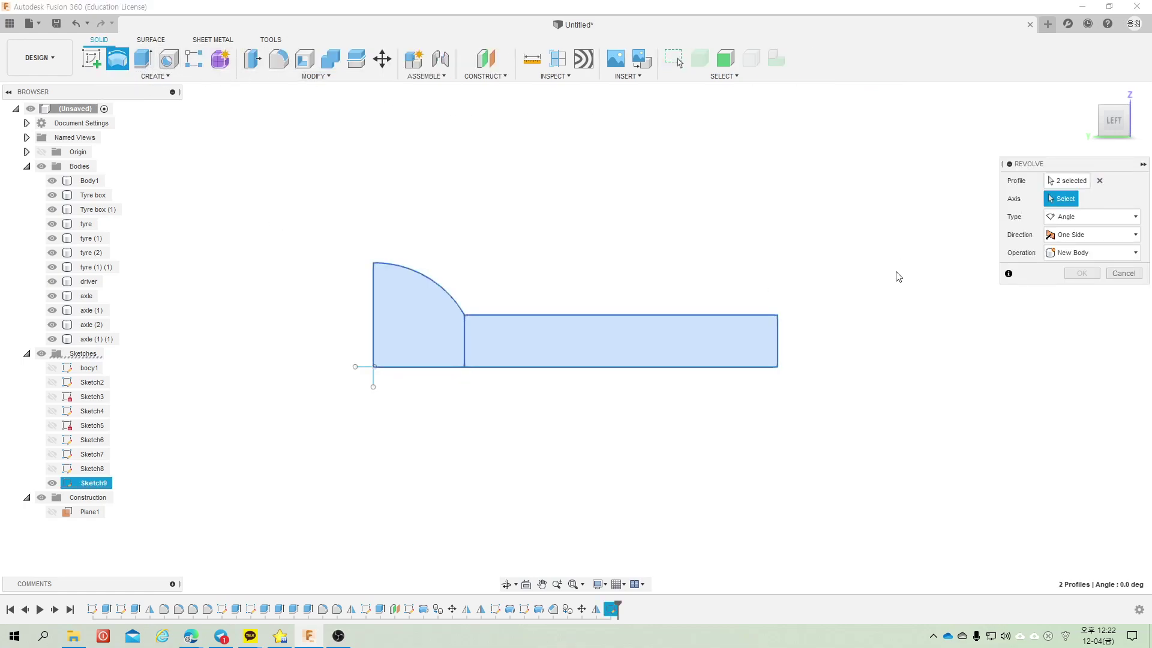
pyautogui.click(639, 367)
pyautogui.press('Return')
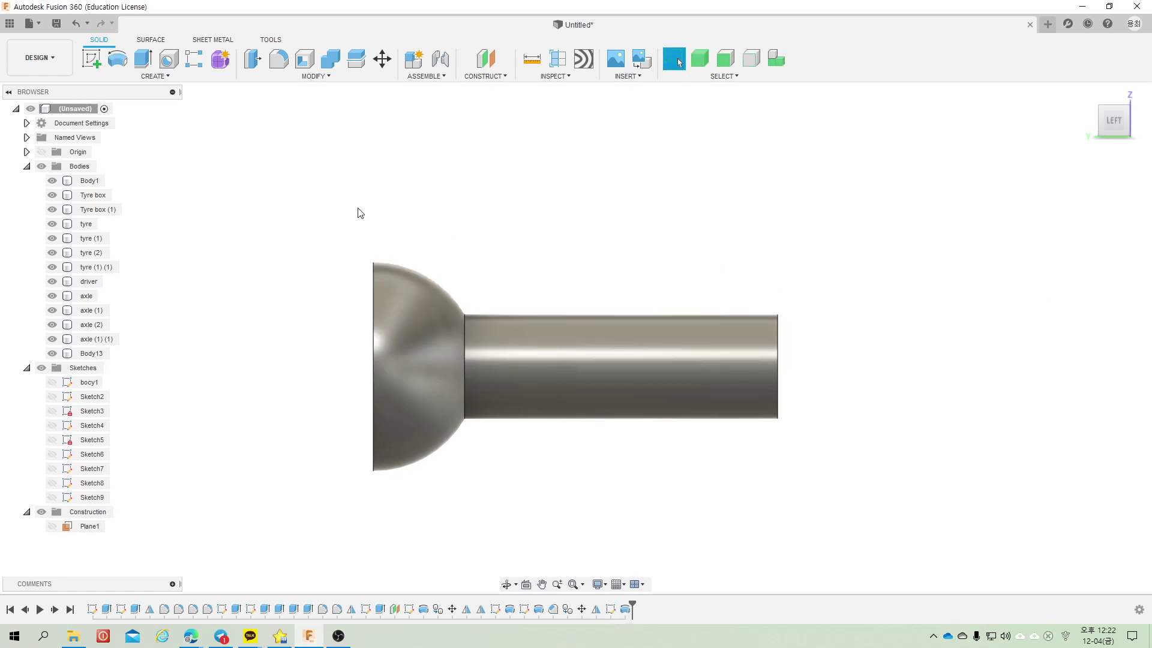
# Step: Fillet the lamp head's outer circular edge at 0.5 mm
pyautogui.click(279, 58)
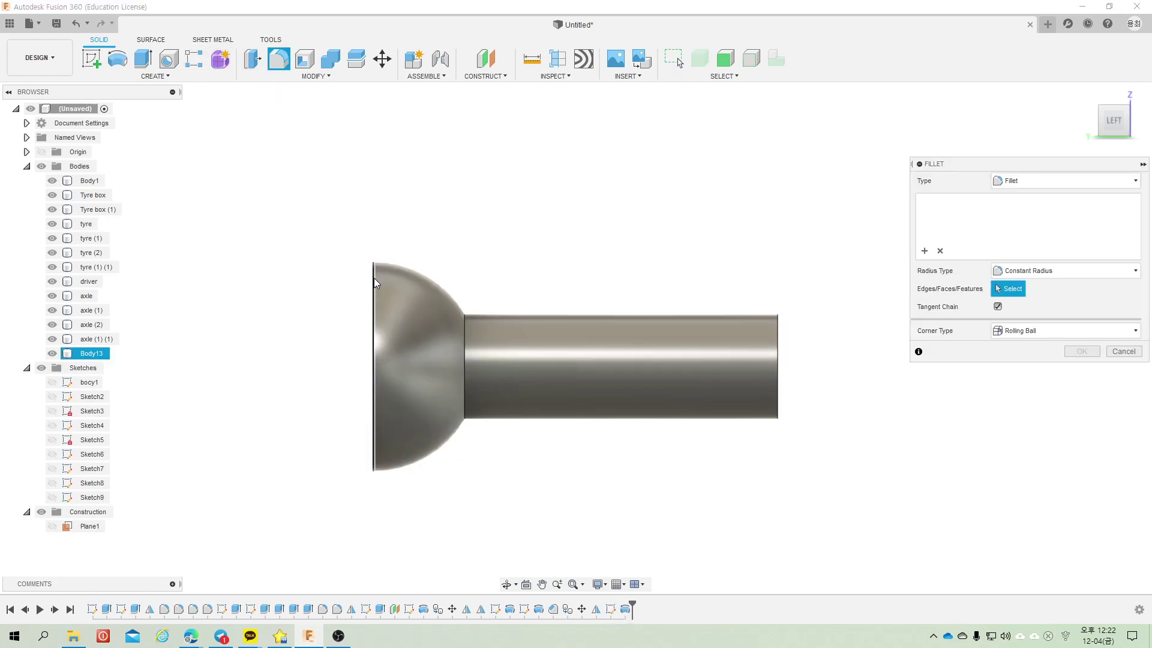
pyautogui.click(374, 278)
pyautogui.write('0')
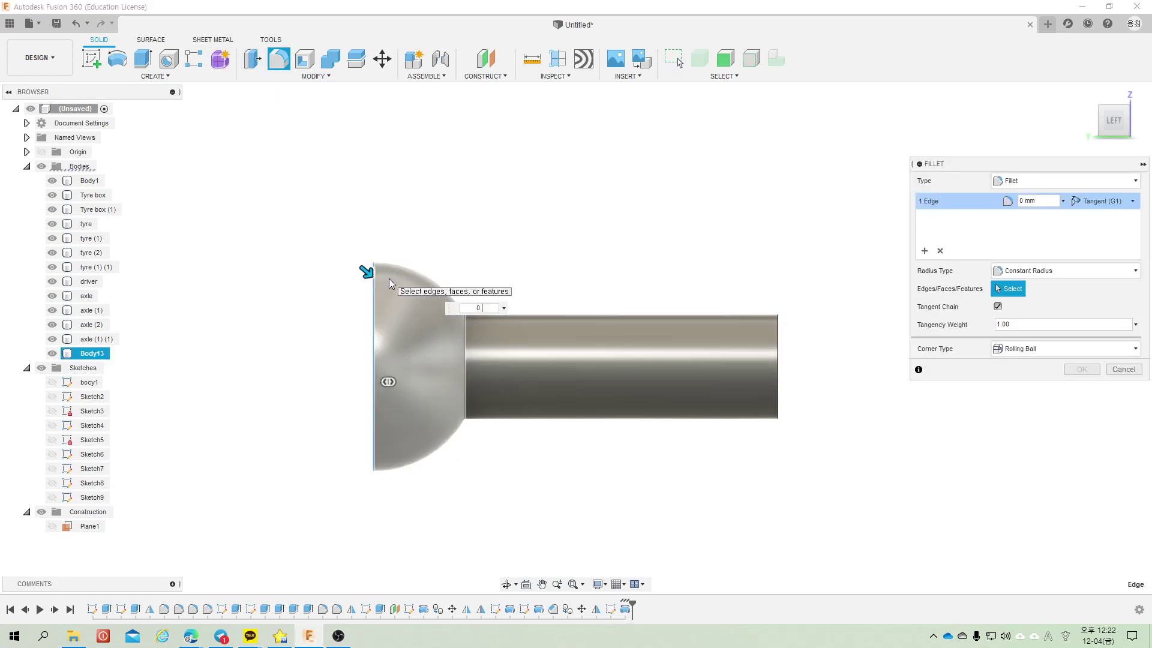
pyautogui.write('.5')
pyautogui.press('Return')
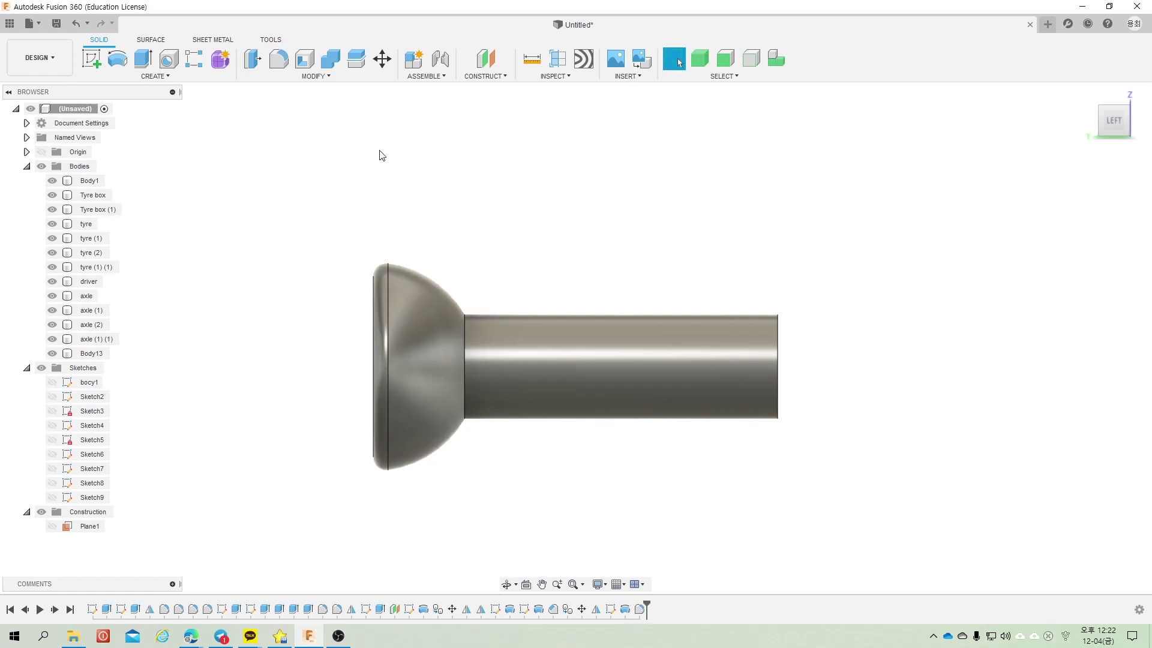
# Step: Chamfer the shaft's end edge by 0.5 mm
pyautogui.click(309, 76)
pyautogui.moveTo(261, 130)
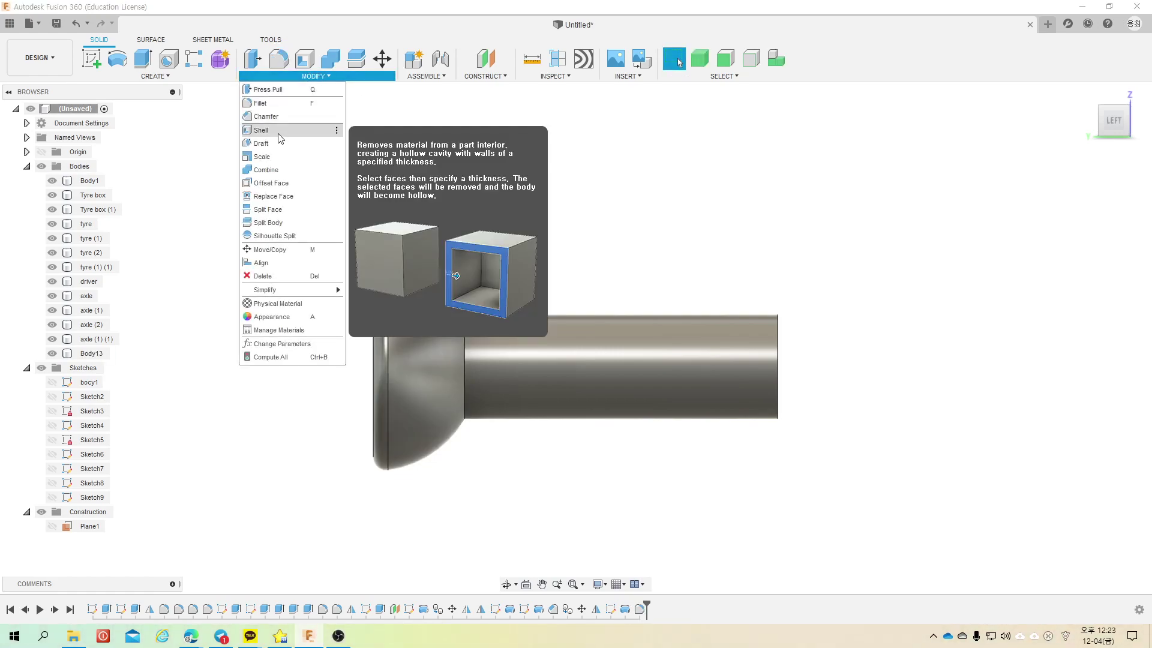
pyautogui.click(276, 115)
pyautogui.click(780, 346)
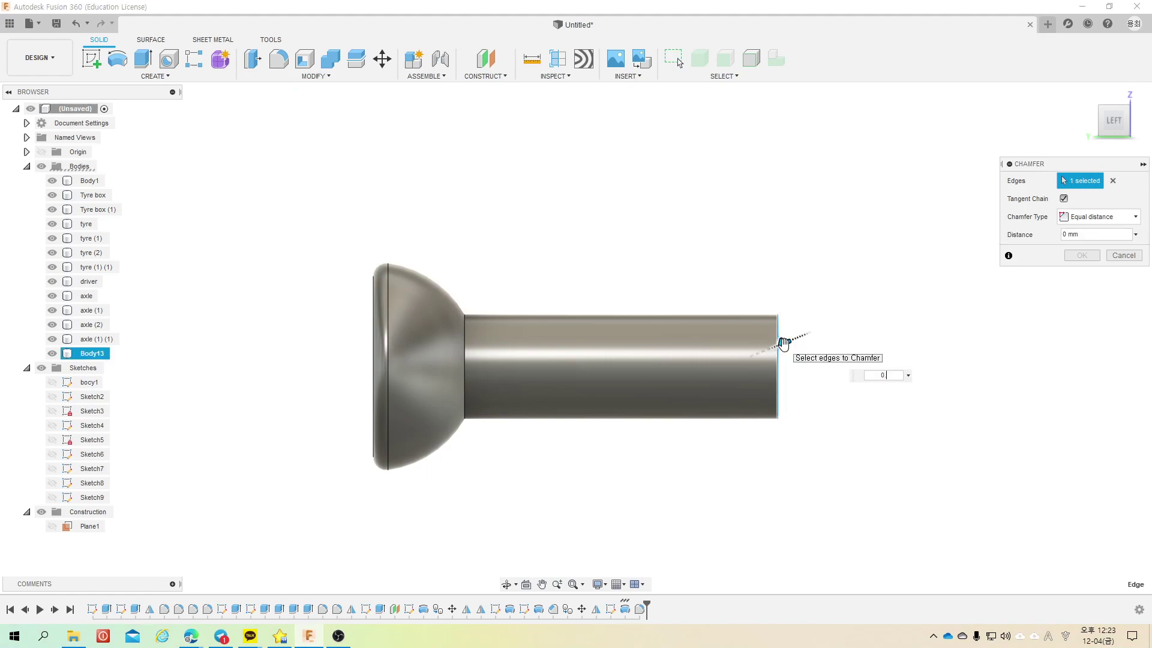
pyautogui.write('.5')
pyautogui.press('Return')
pyautogui.scroll(-2, 699, 297)
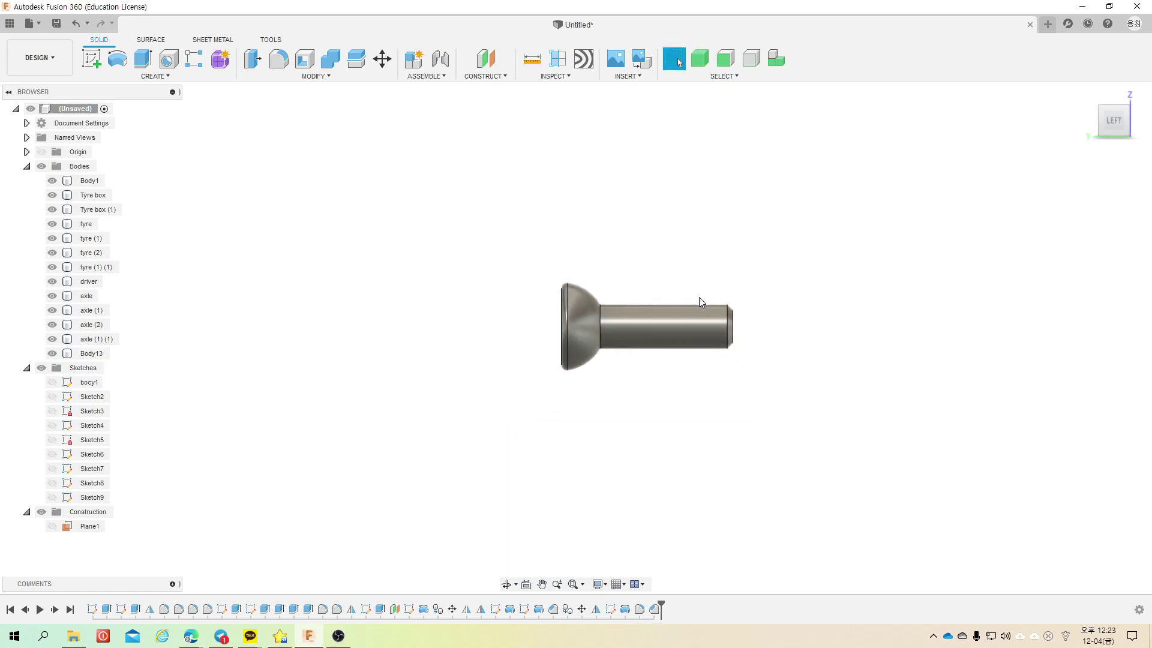
pyautogui.scroll(-1, 700, 297)
pyautogui.scroll(-1, 424, 337)
pyautogui.scroll(-2, 433, 340)
# Step: Rename the new lamp body Body13 to 'leadlamp'
pyautogui.keyDown('shift'); pyautogui.moveTo(434, 341); pyautogui.dragTo(547, 391, button='middle'); pyautogui.keyUp('shift')
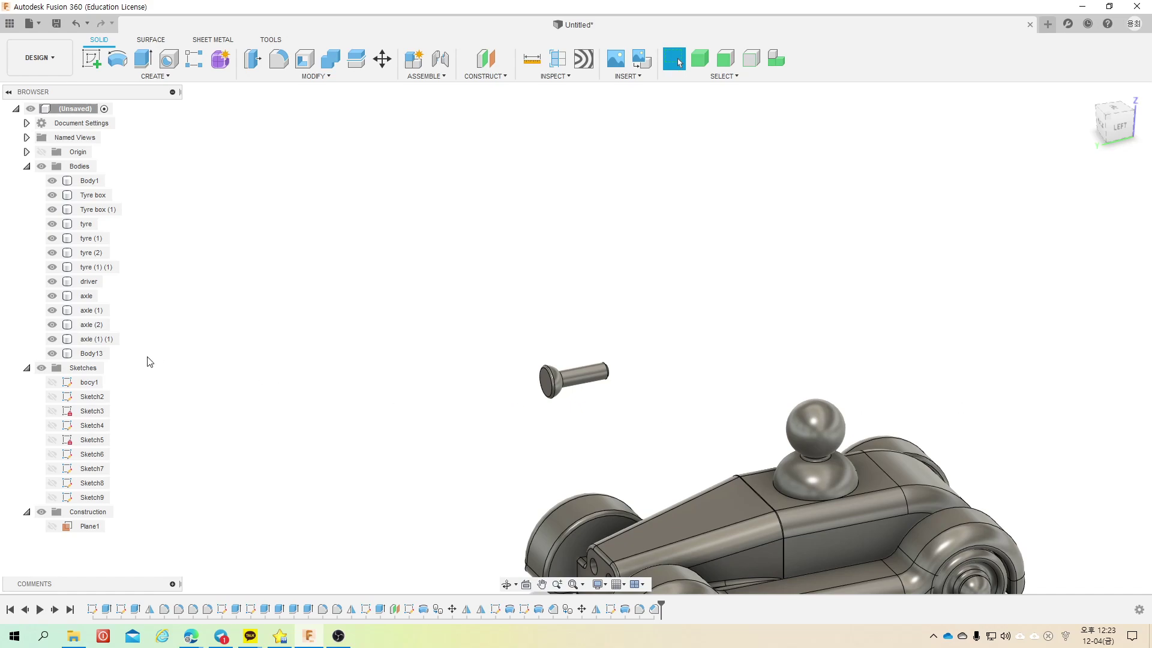
pyautogui.doubleClick(95, 353)
pyautogui.write('leadlam')
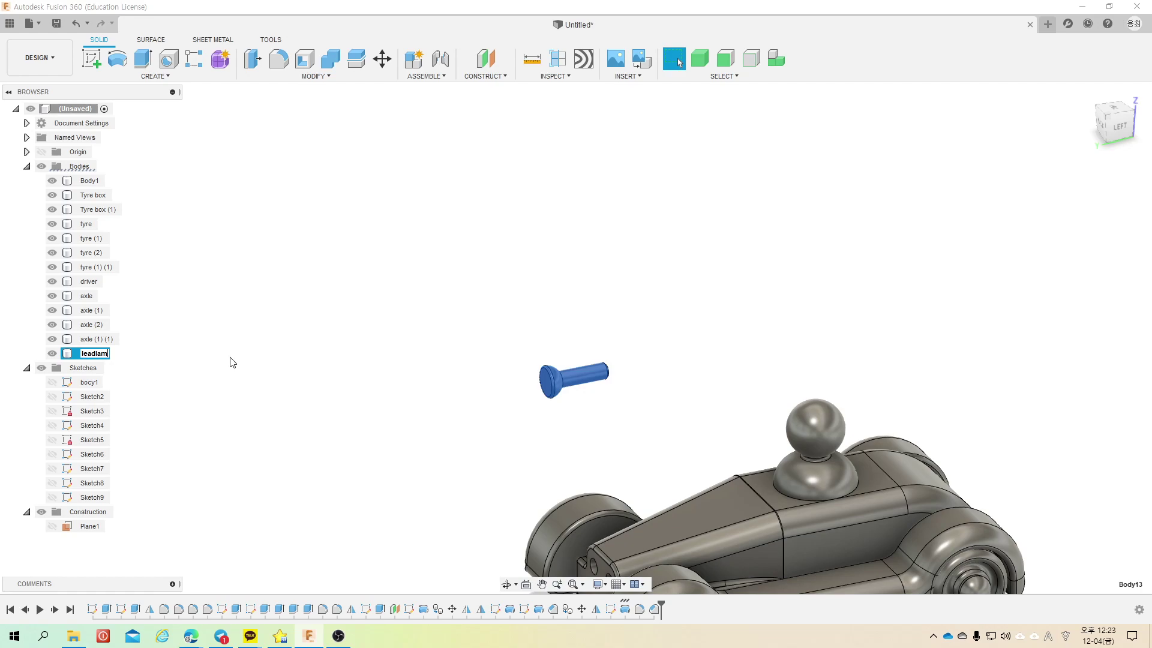
pyautogui.write('p')
pyautogui.press('Return')
pyautogui.scroll(-2, 718, 327)
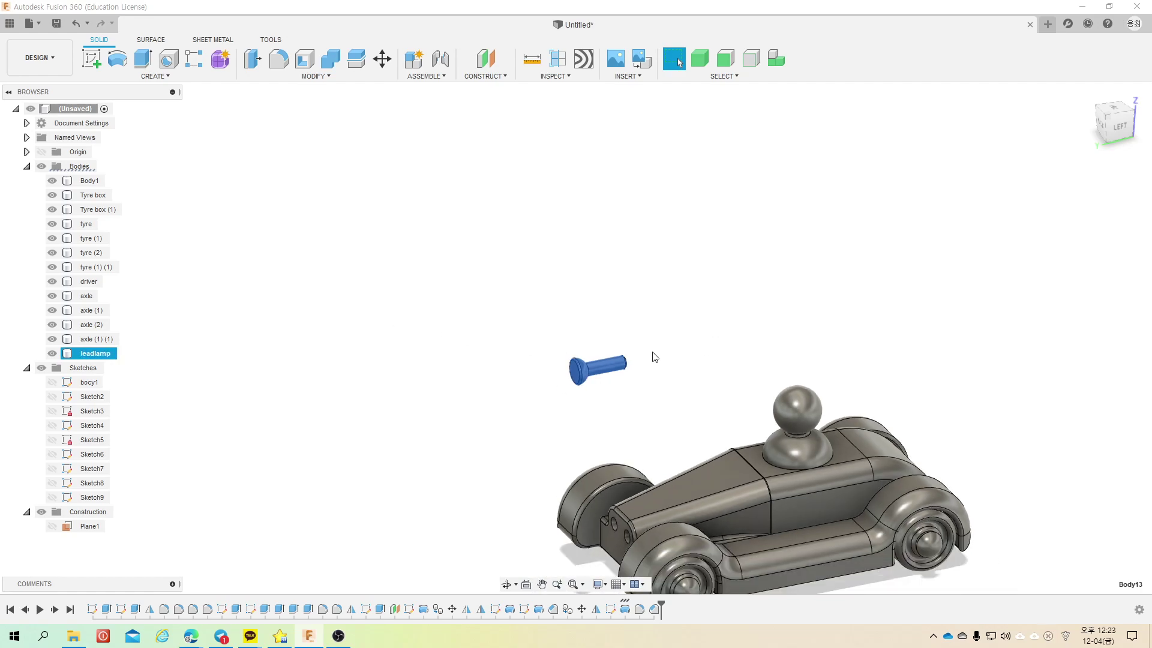
# Step: Move the leadlamp point to point from its flat end onto the car's front
pyautogui.rightClick(96, 354)
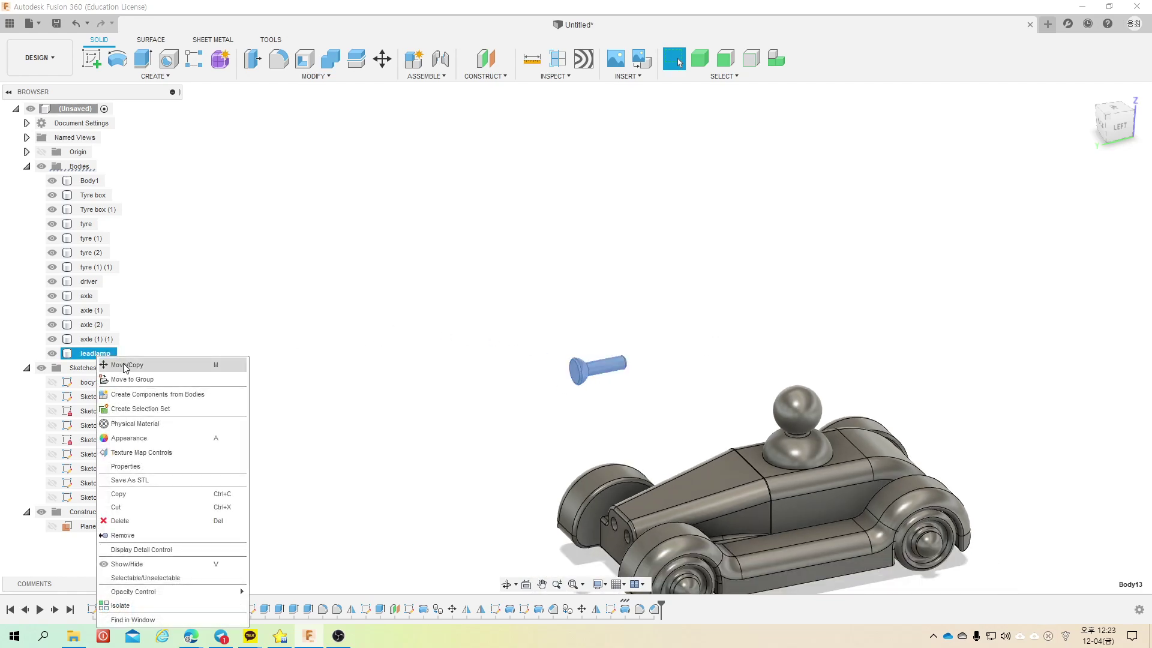
pyautogui.click(218, 362)
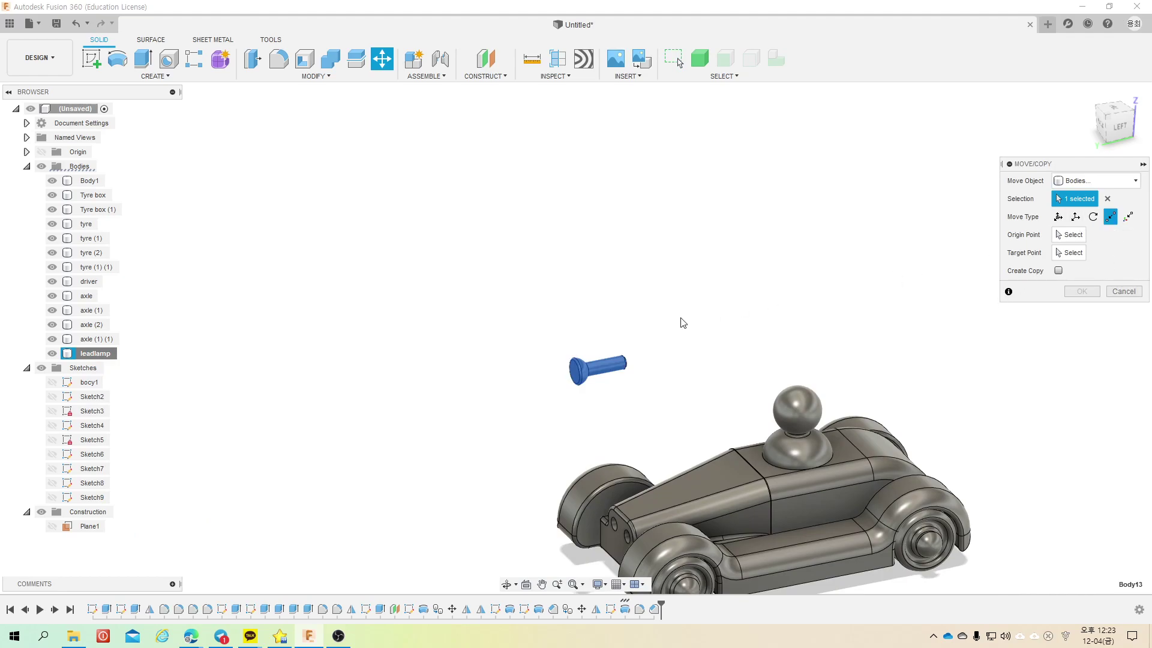
pyautogui.click(1070, 235)
pyautogui.scroll(3, 576, 378)
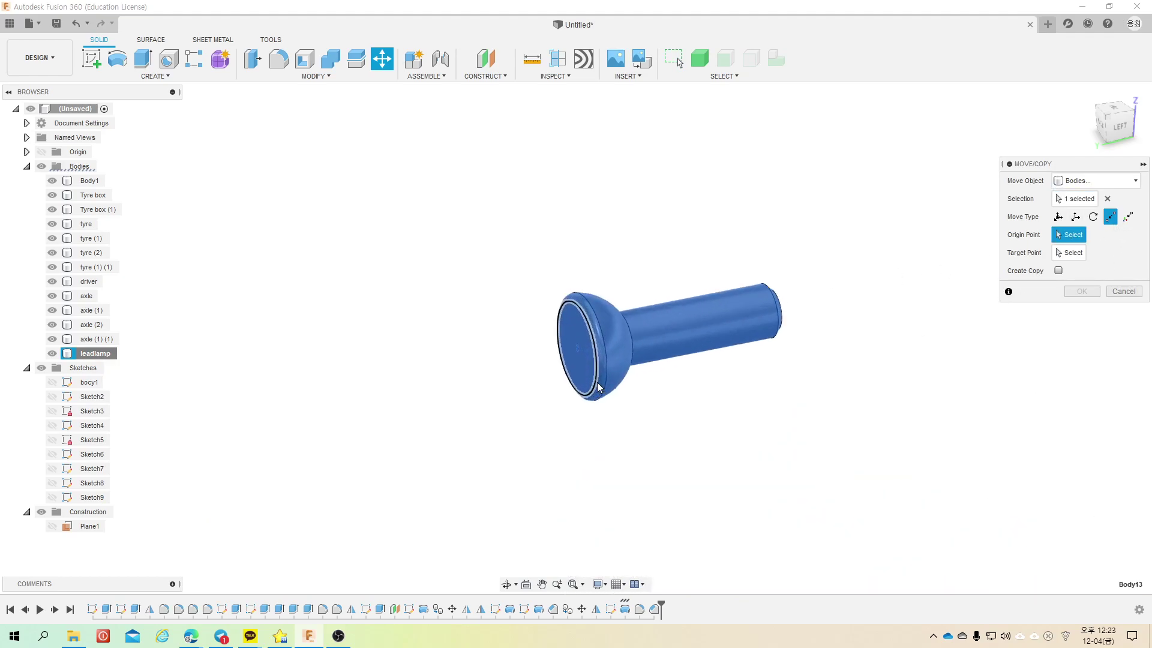
pyautogui.scroll(2, 600, 372)
pyautogui.click(650, 340)
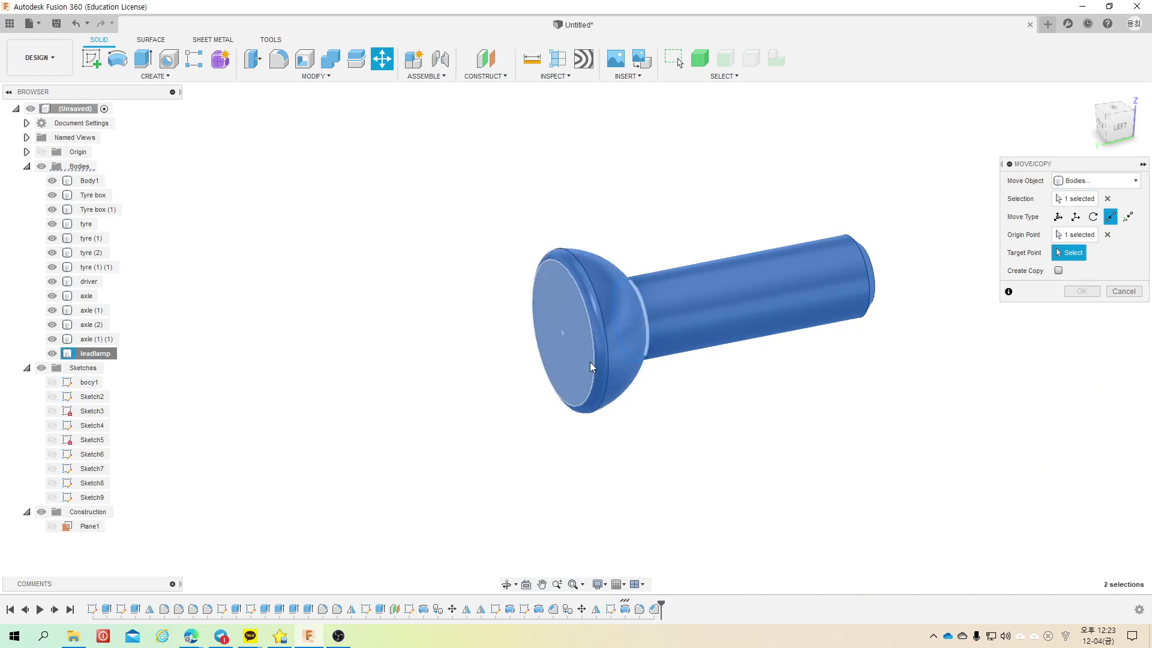
pyautogui.scroll(-5, 592, 363)
pyautogui.scroll(-2, 592, 360)
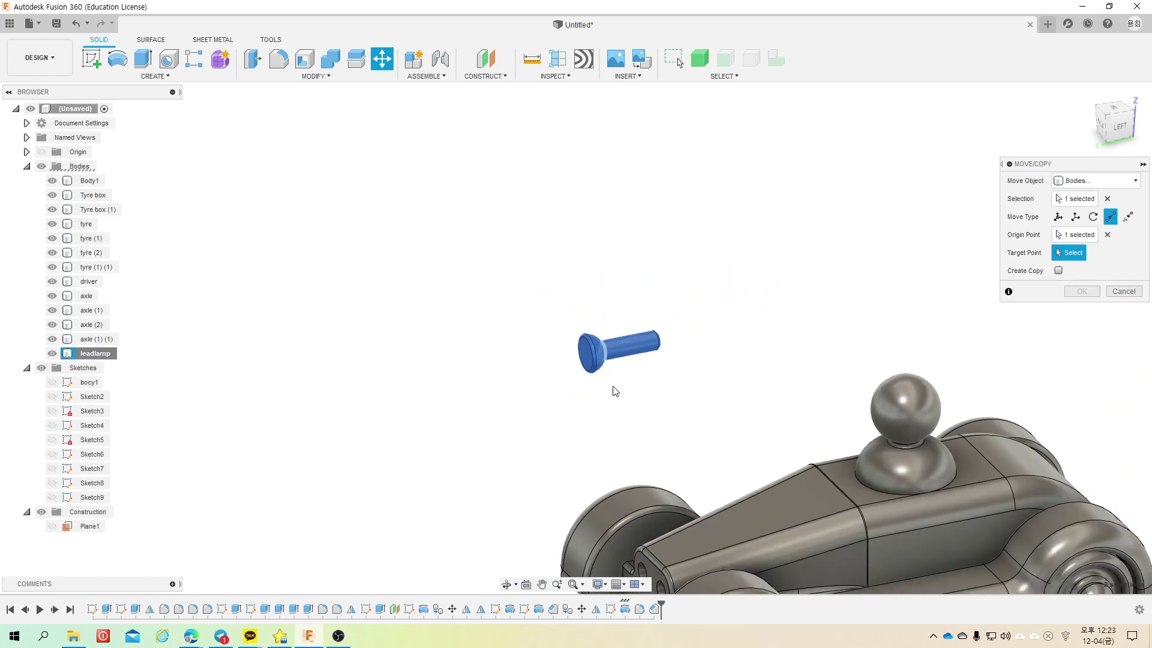
pyautogui.click(645, 571)
pyautogui.scroll(-2, 662, 281)
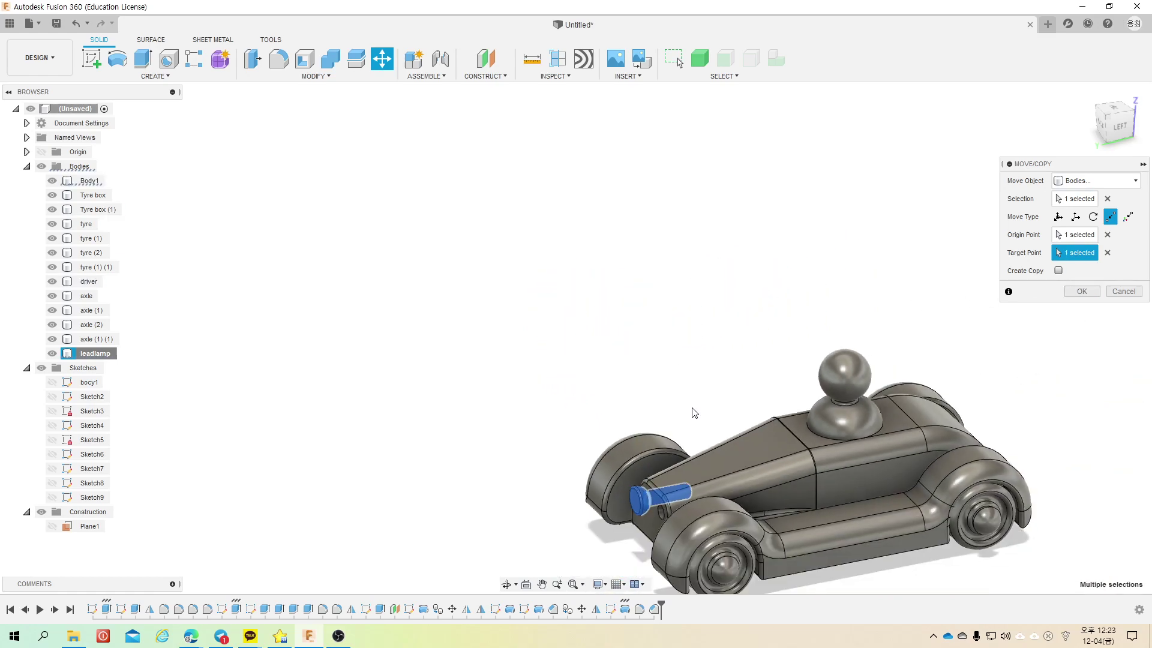
pyautogui.click(1082, 291)
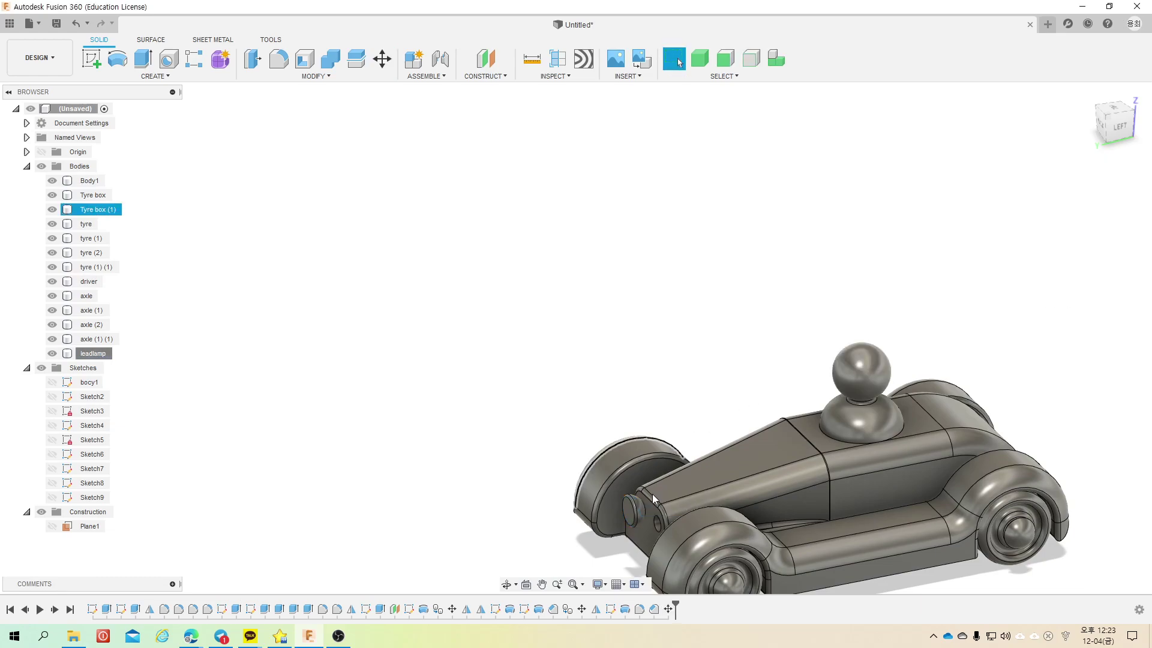
# Step: Copy leadlamp point to point with Create Copy, placing leadlamp (1) beside the original
pyautogui.click(95, 354)
pyautogui.rightClick(96, 353)
pyautogui.click(129, 359)
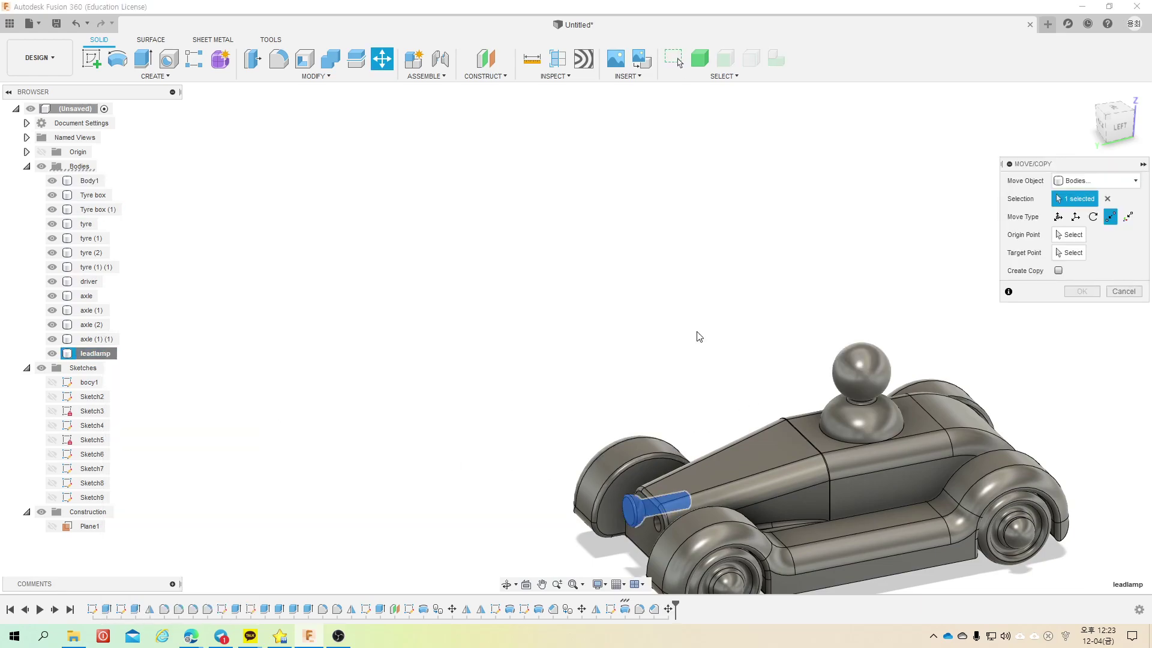
pyautogui.click(1070, 235)
pyautogui.scroll(2, 642, 510)
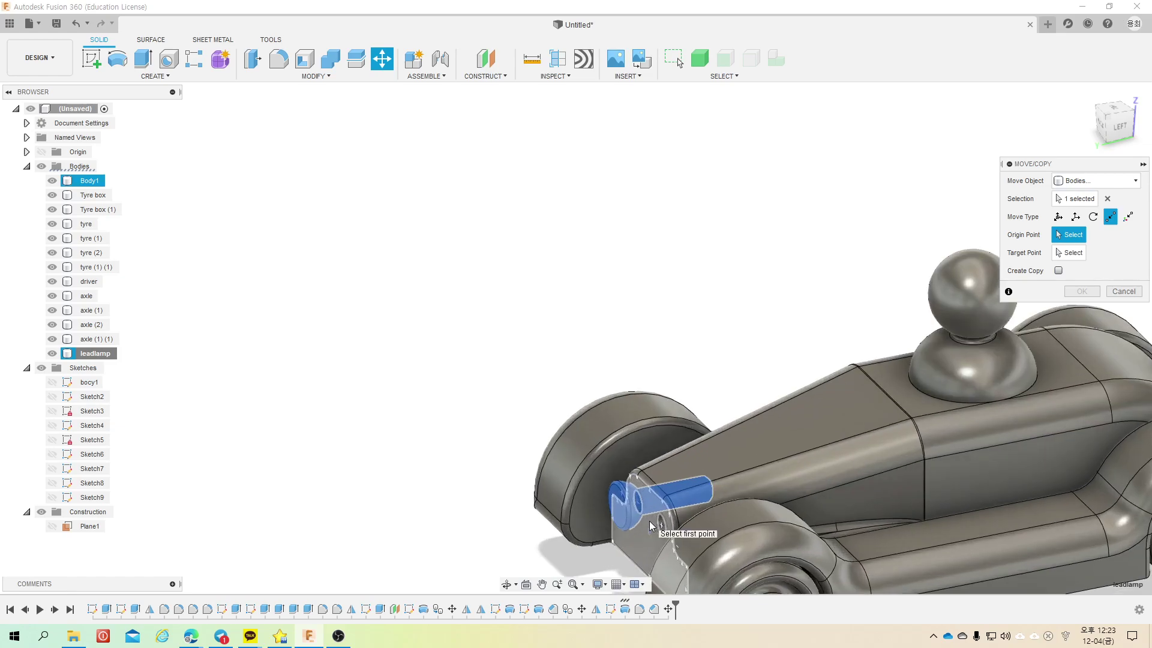
pyautogui.click(642, 507)
pyautogui.click(664, 529)
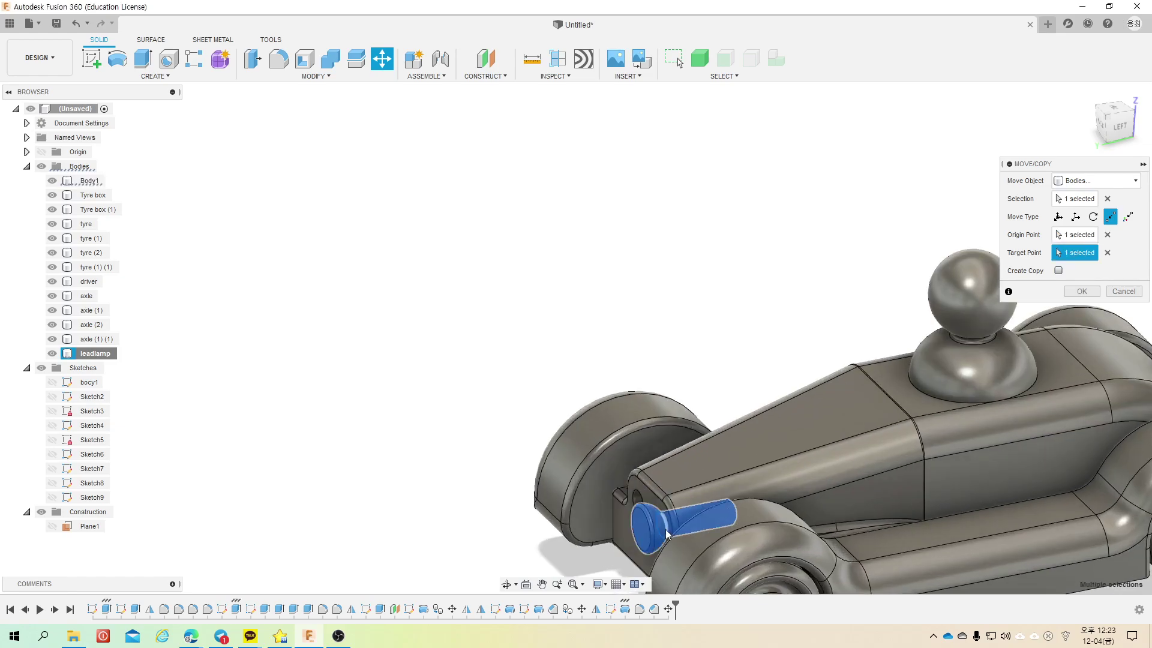
pyautogui.click(1059, 271)
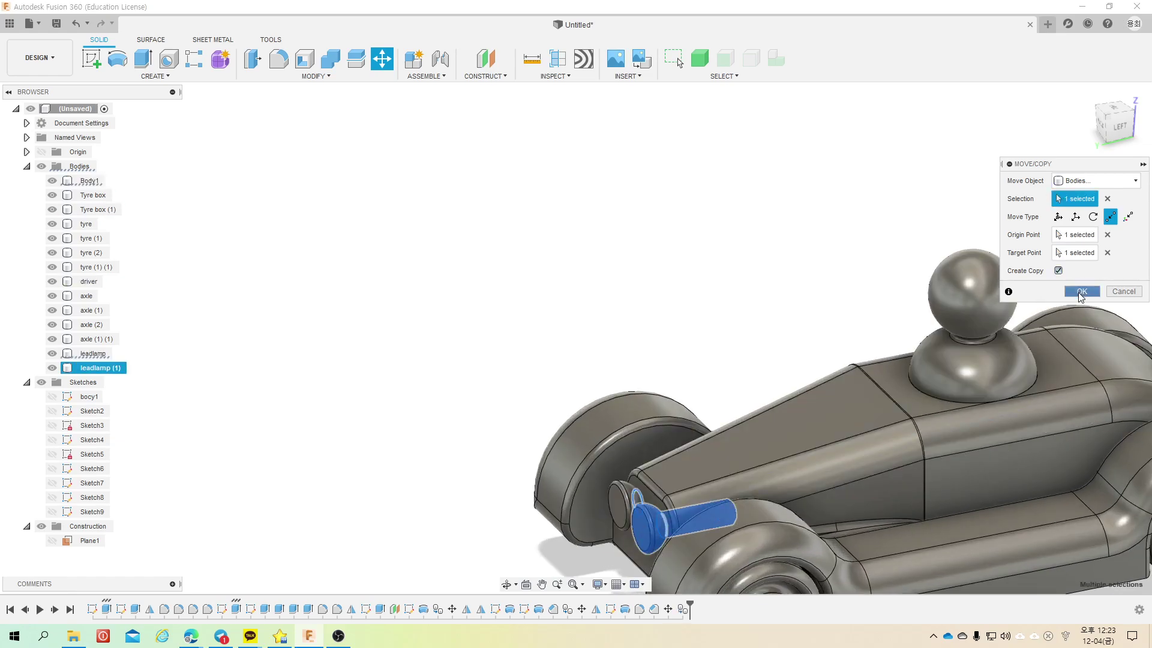
pyautogui.click(1082, 291)
pyautogui.scroll(-2, 660, 346)
pyautogui.scroll(-2, 660, 346)
pyautogui.scroll(-1, 658, 342)
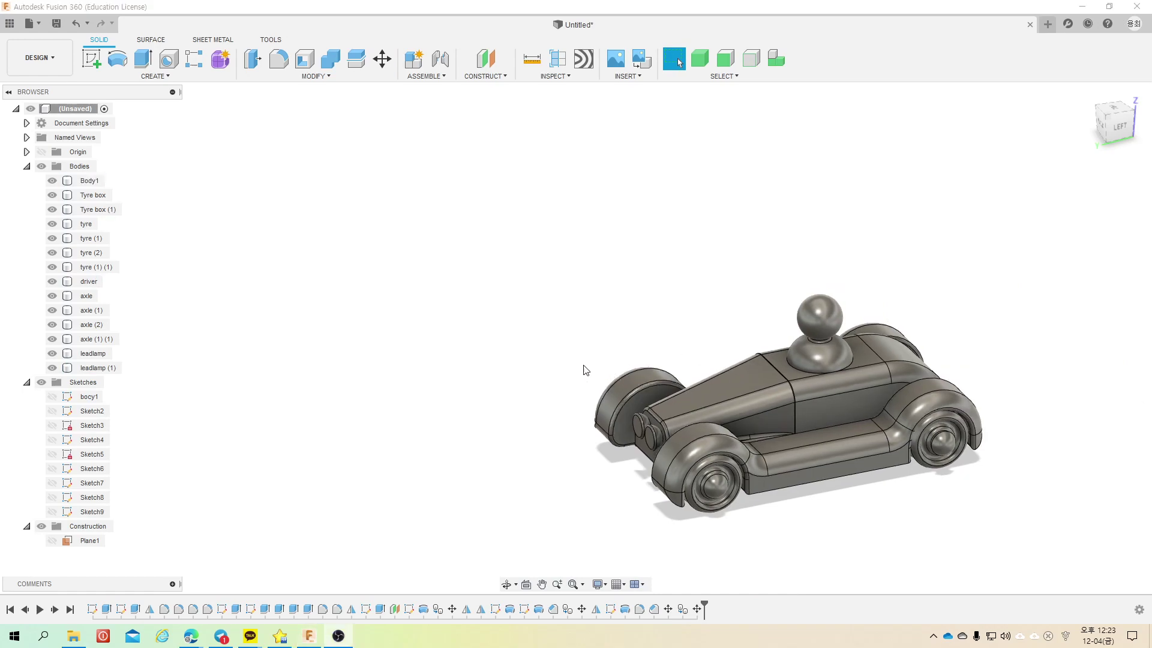
# Step: Give the driver the 3D Oak - Painted wood appearance from Wood (Solid) > Painted
pyautogui.moveTo(749, 348); pyautogui.dragTo(596, 325, button='middle')
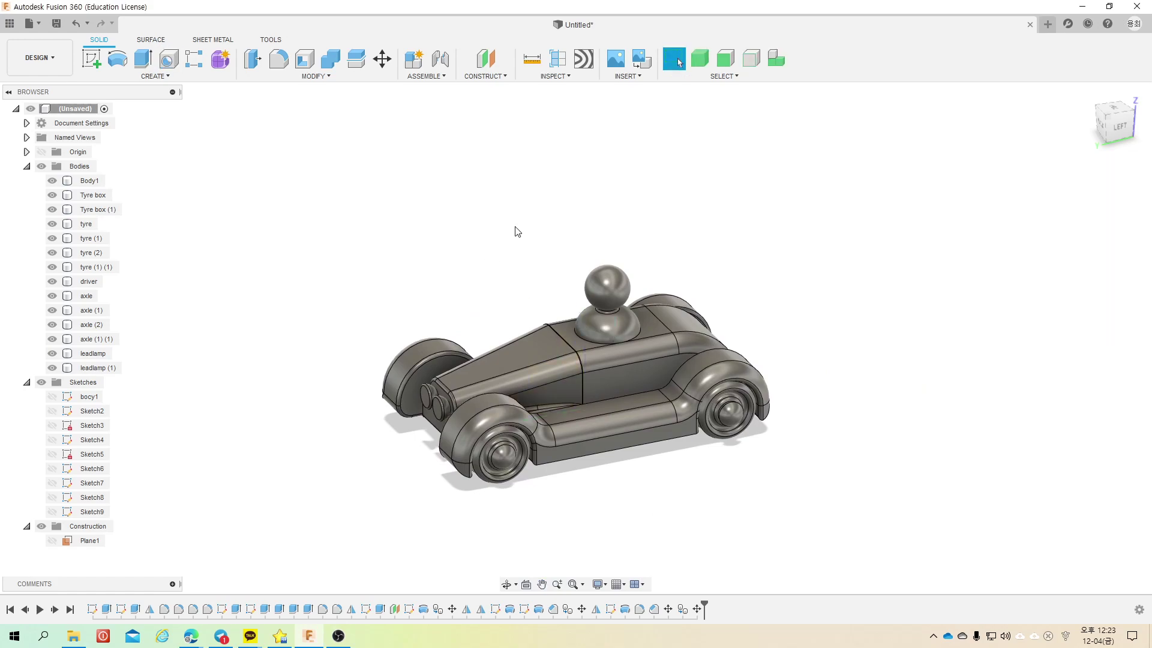
pyautogui.moveTo(509, 216)
pyautogui.keyDown('shift'); pyautogui.mouseDown(button='middle')
pyautogui.moveTo(540, 243)
pyautogui.moveTo(526, 208)
pyautogui.mouseUp(button='middle'); pyautogui.keyUp('shift')
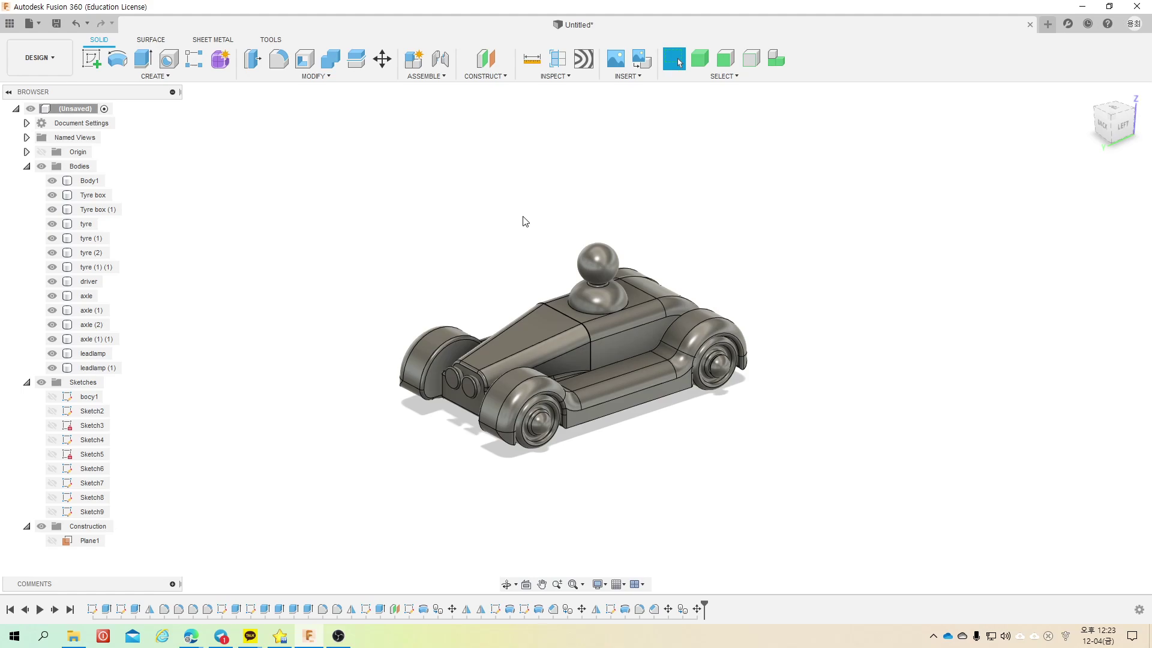
pyautogui.press('a')
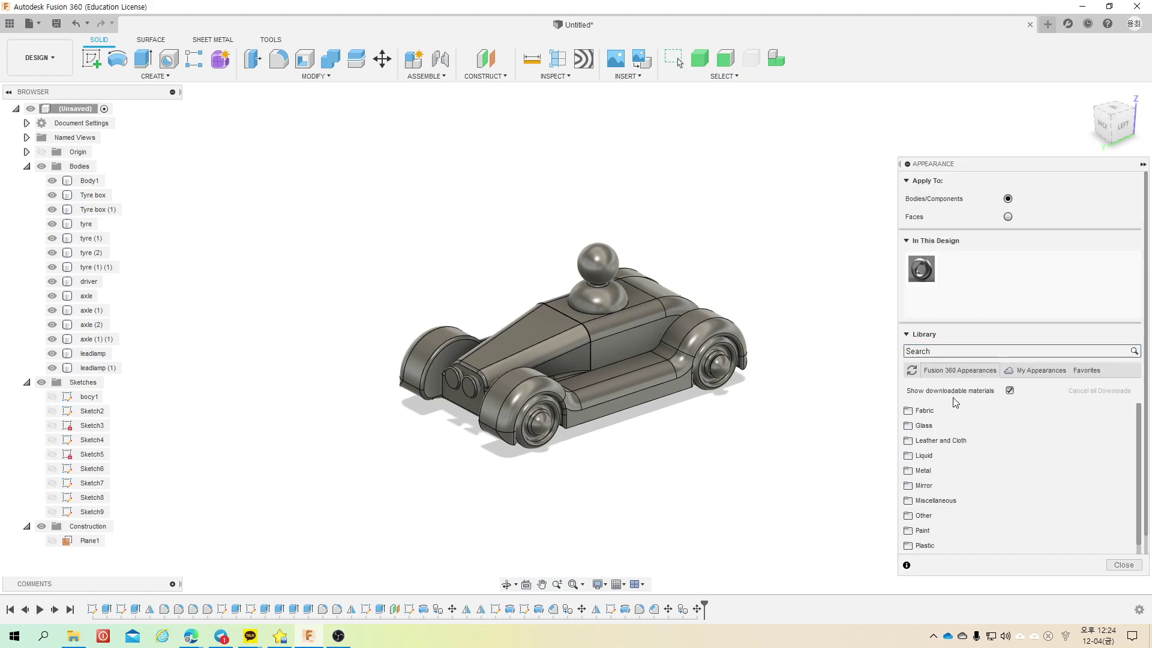
pyautogui.scroll(-2, 941, 473)
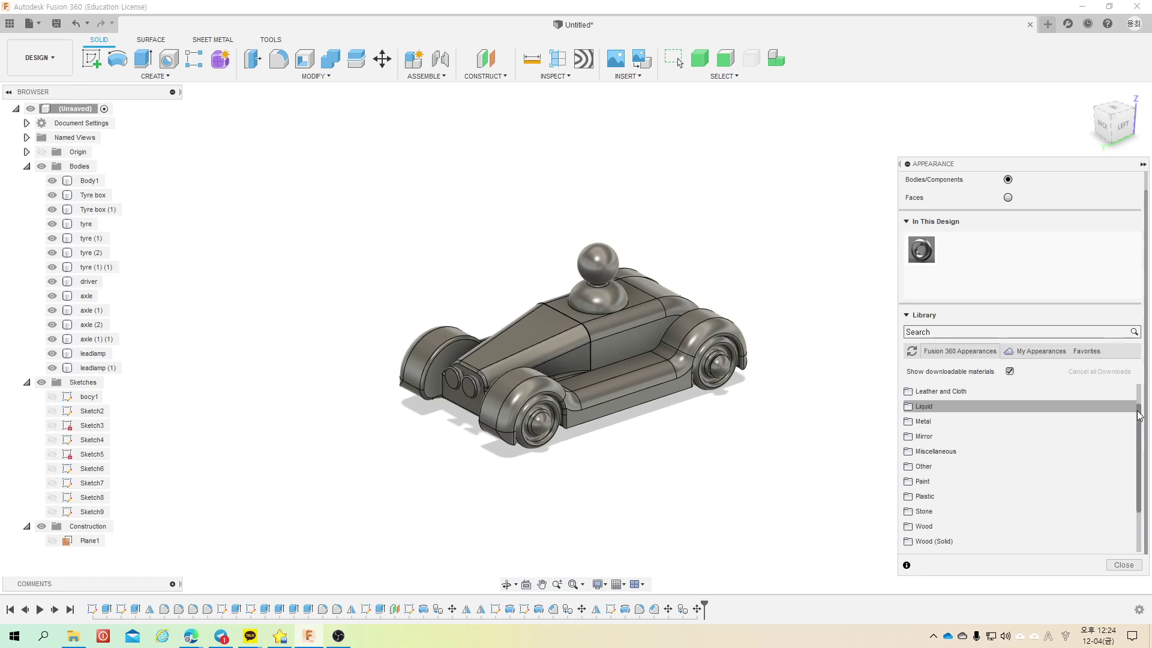
pyautogui.scroll(-1, 964, 528)
pyautogui.click(964, 527)
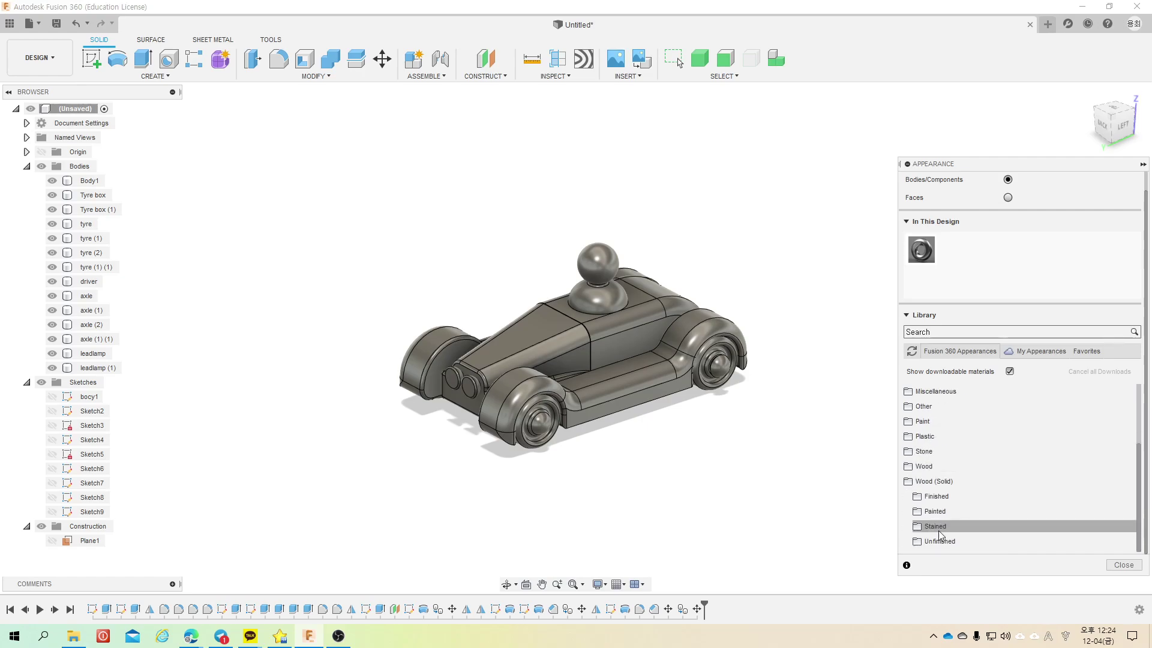
pyautogui.click(940, 514)
pyautogui.scroll(-1, 970, 512)
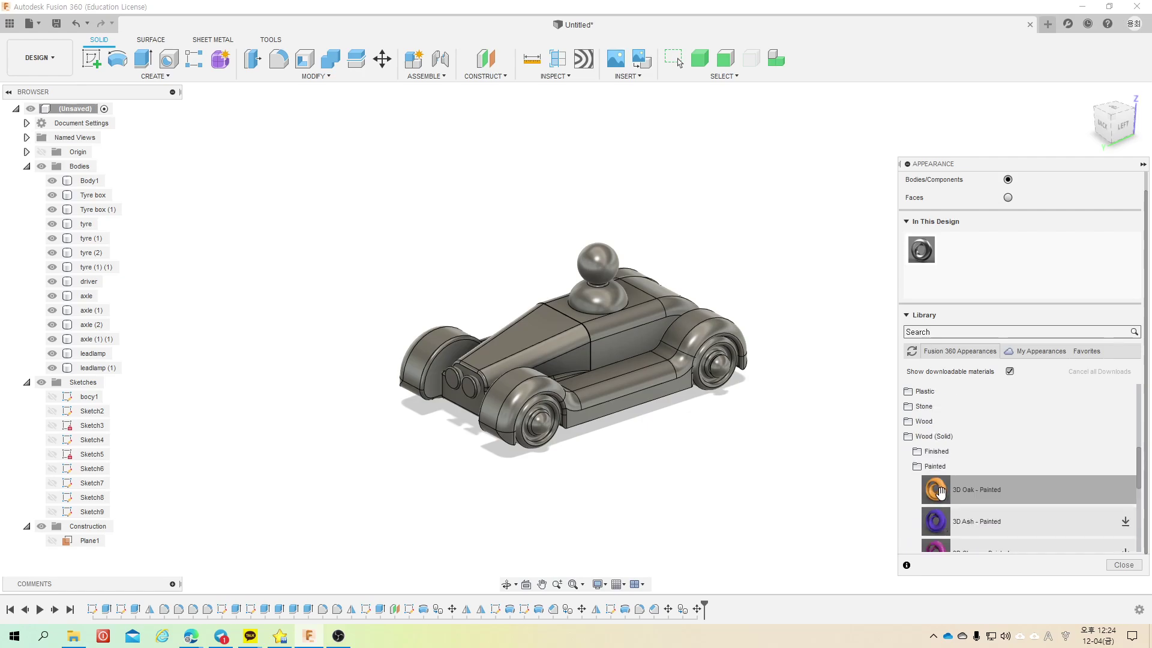
pyautogui.moveTo(933, 491)
pyautogui.mouseDown()
pyautogui.moveTo(608, 302)
pyautogui.moveTo(628, 305)
pyautogui.mouseUp()
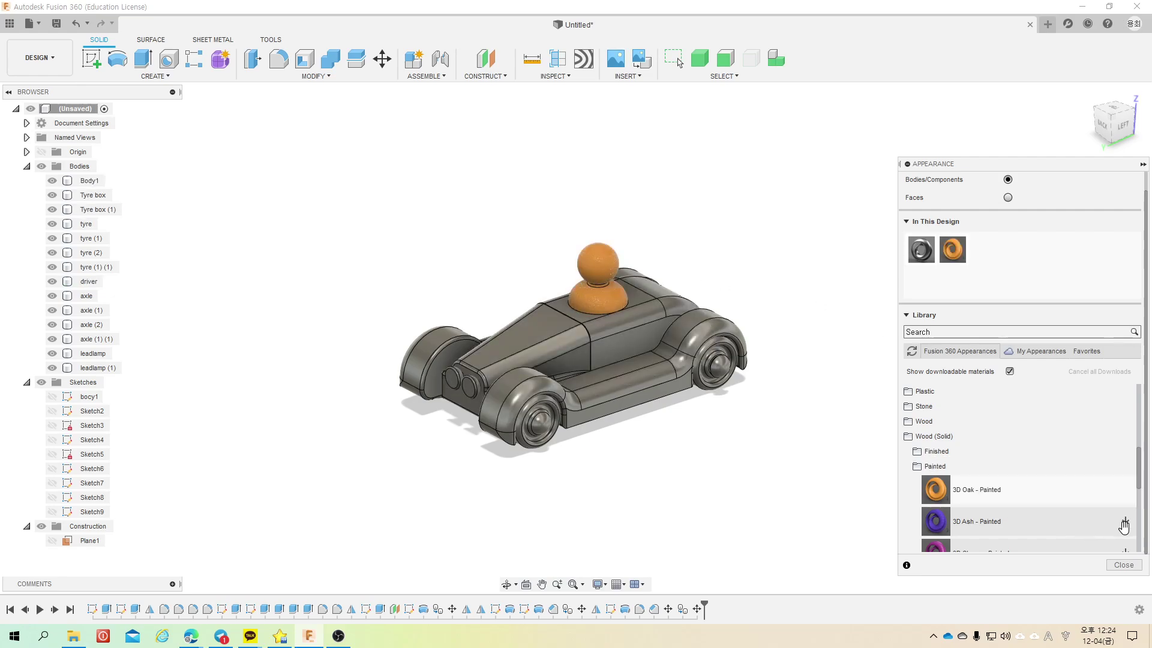
# Step: Apply 3D Ash - Painted to the car body and 3D Maple - Painted to the fenders
pyautogui.scroll(-1, 1056, 487)
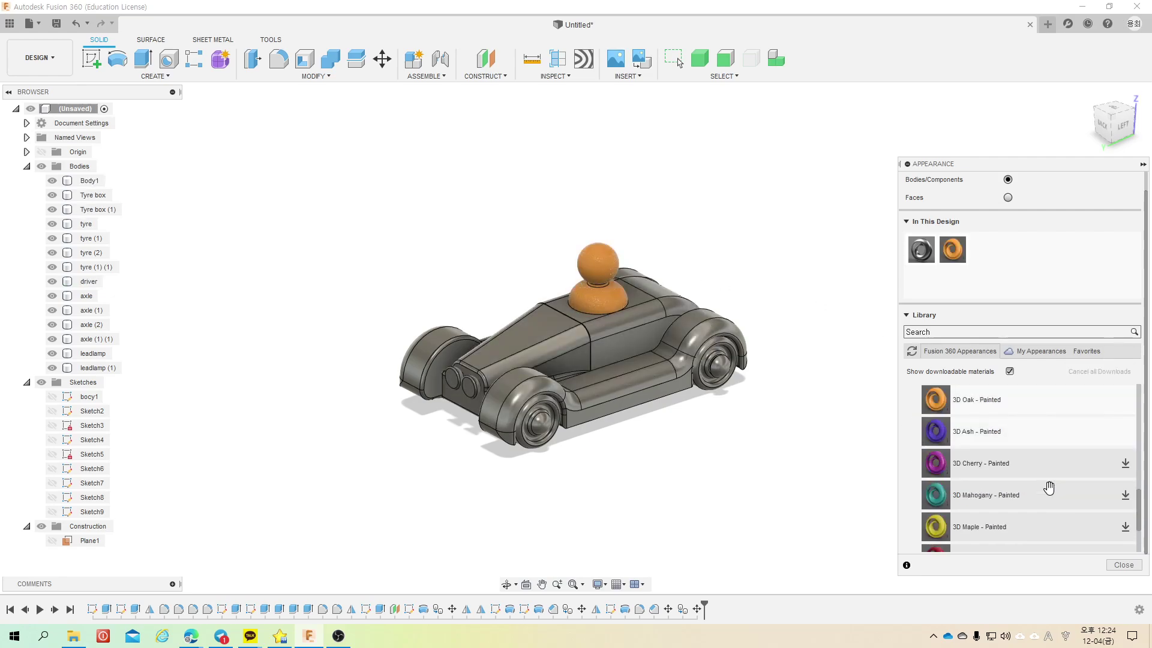
pyautogui.moveTo(985, 434); pyautogui.dragTo(596, 341)
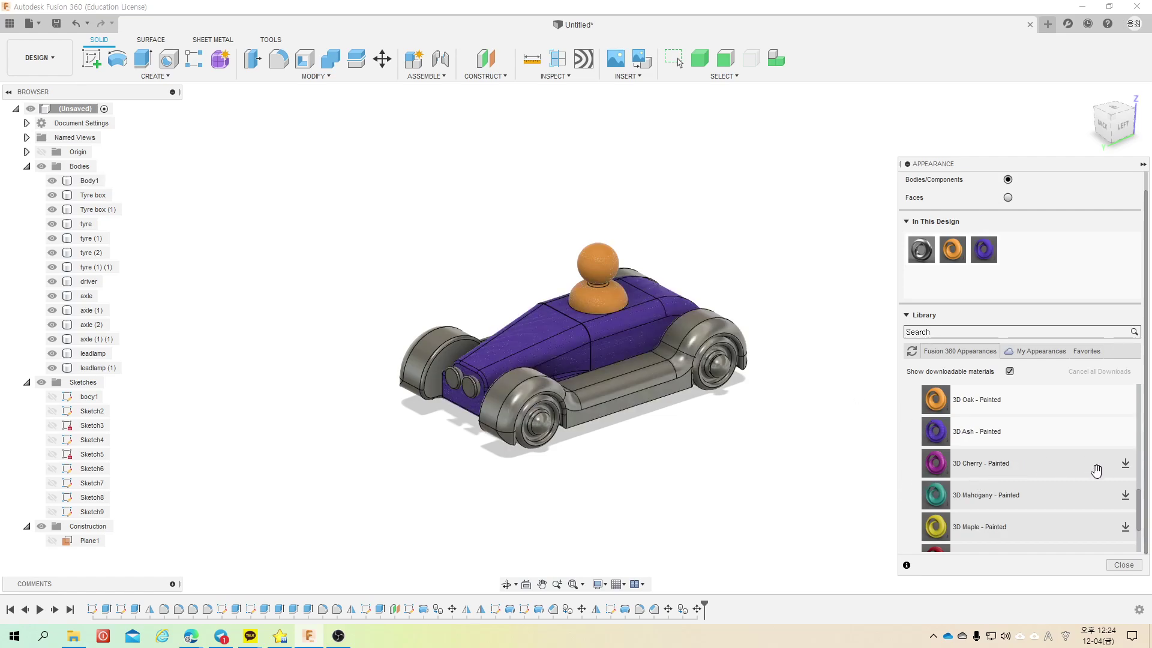
pyautogui.scroll(-1, 1074, 497)
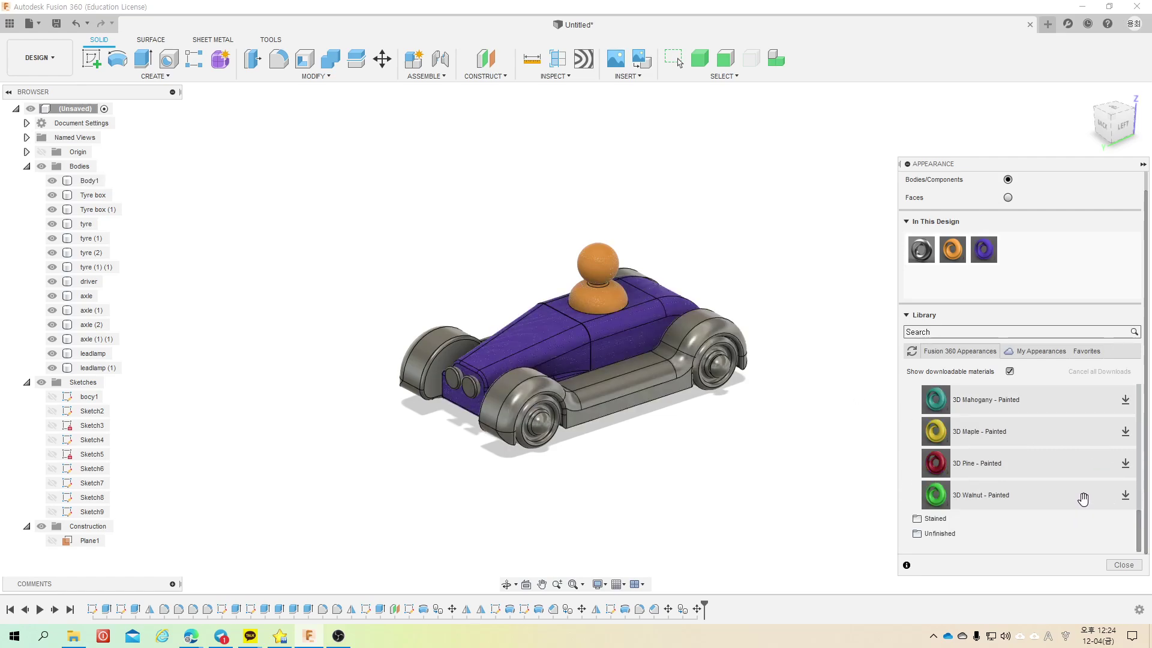
pyautogui.click(1124, 432)
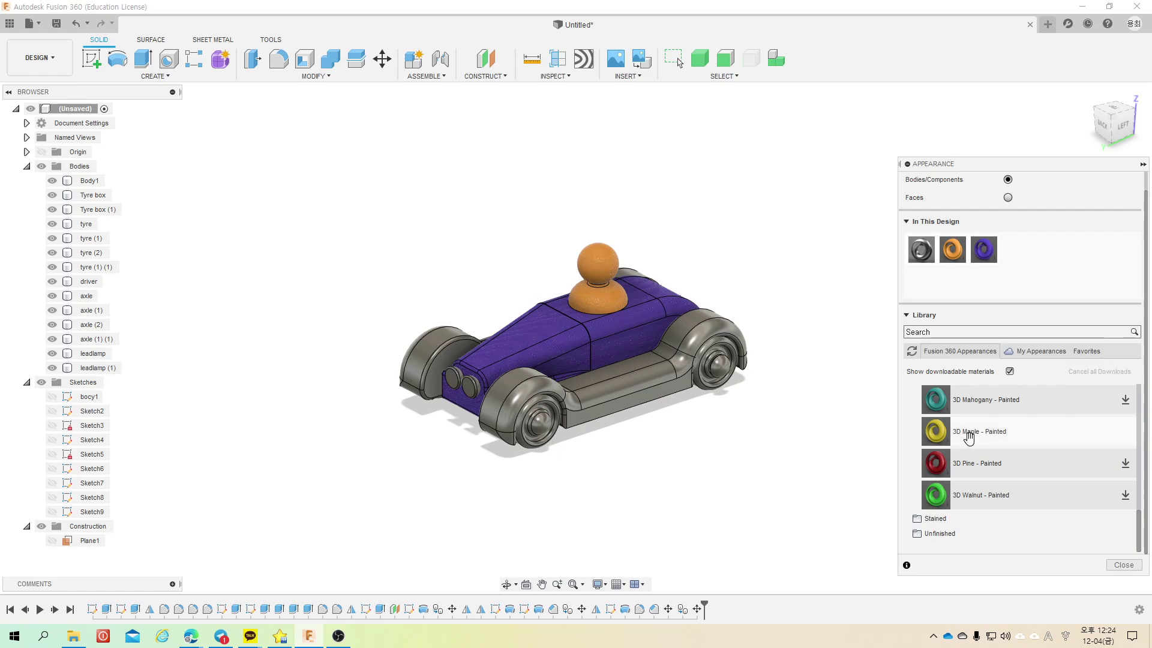
pyautogui.click(964, 435)
pyautogui.click(972, 441)
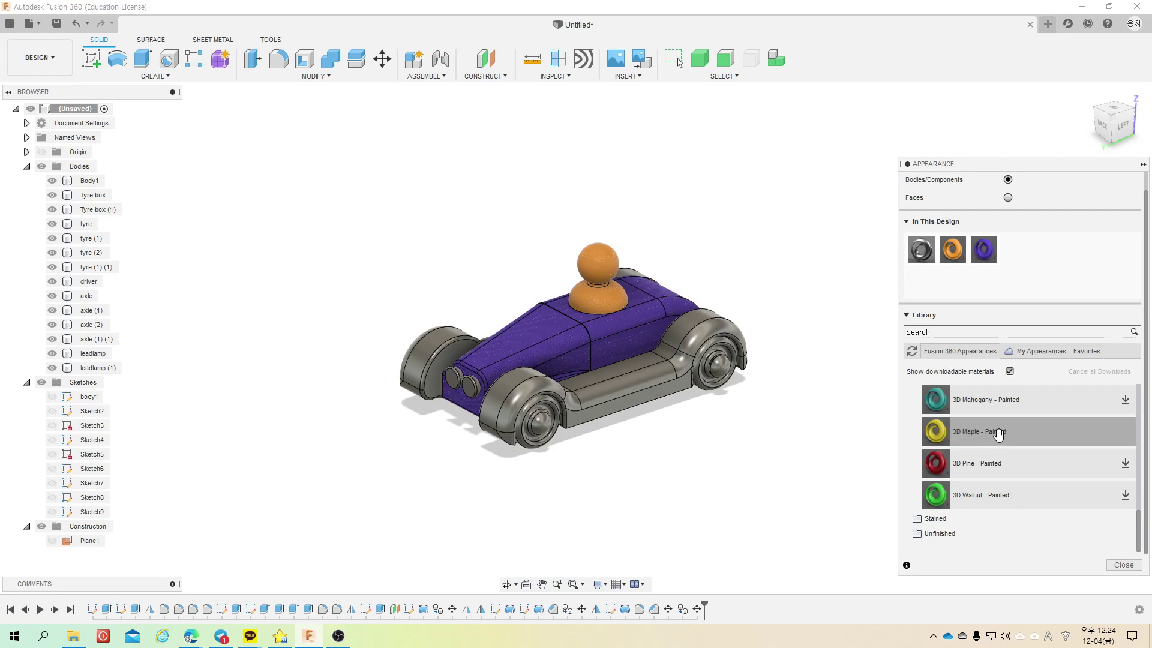
pyautogui.moveTo(998, 434)
pyautogui.mouseDown()
pyautogui.moveTo(593, 377)
pyautogui.moveTo(708, 384)
pyautogui.moveTo(459, 334)
pyautogui.mouseUp()
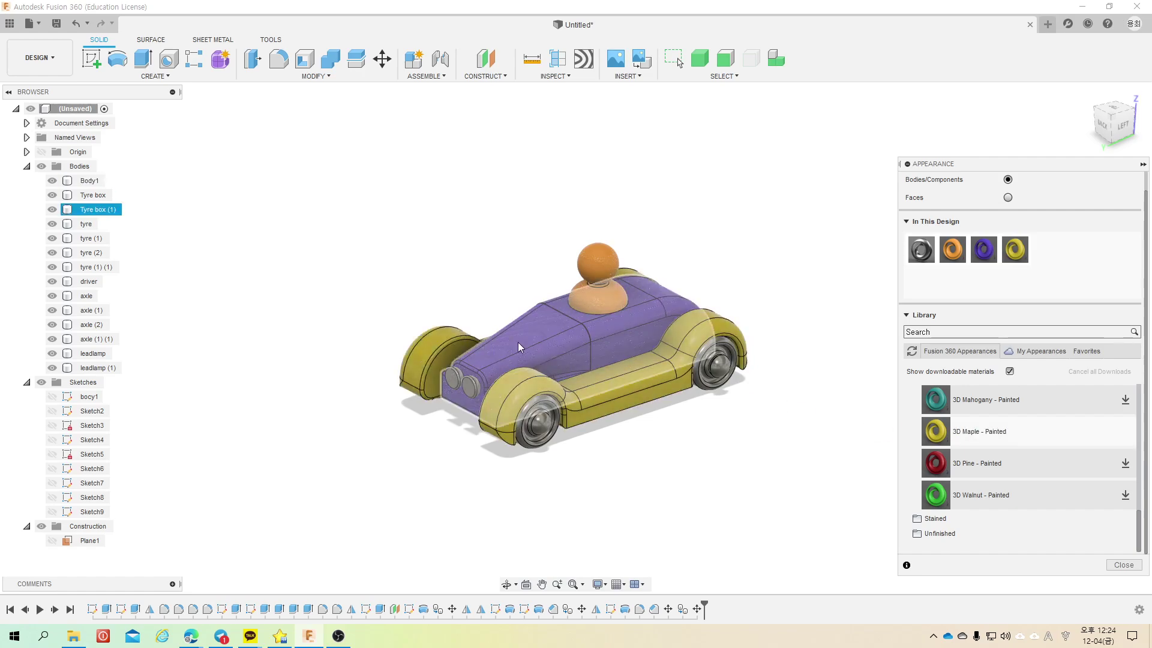
# Step: Browse the stained and unfinished wood appearance categories in the library
pyautogui.scroll(3, 942, 472)
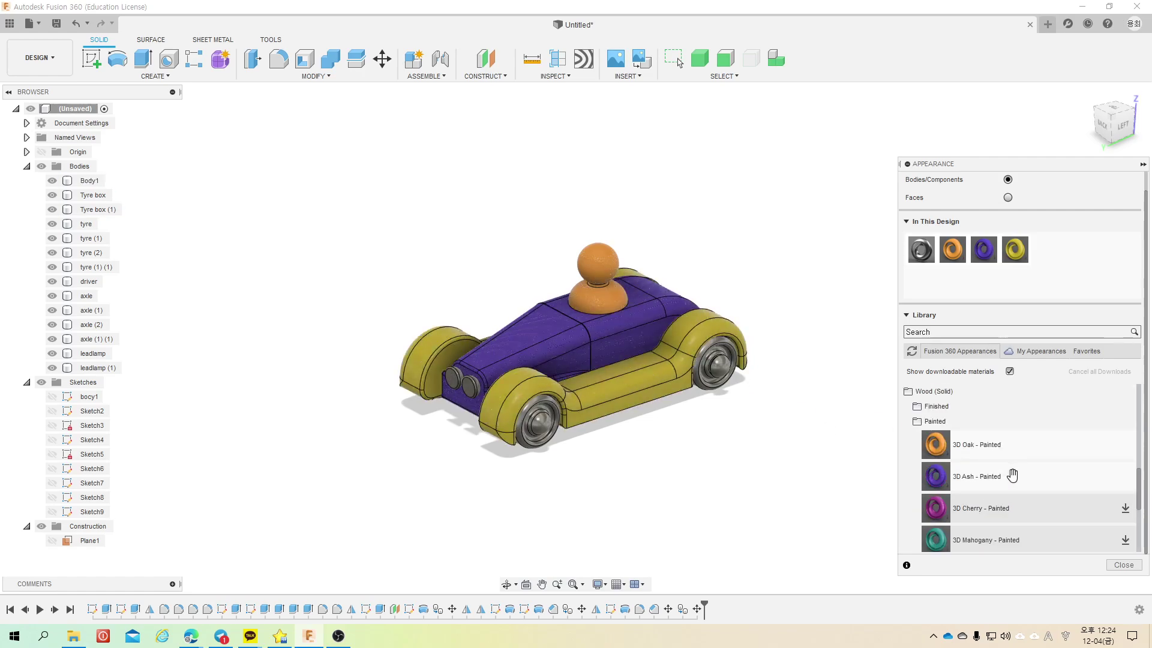
pyautogui.scroll(-1, 1014, 475)
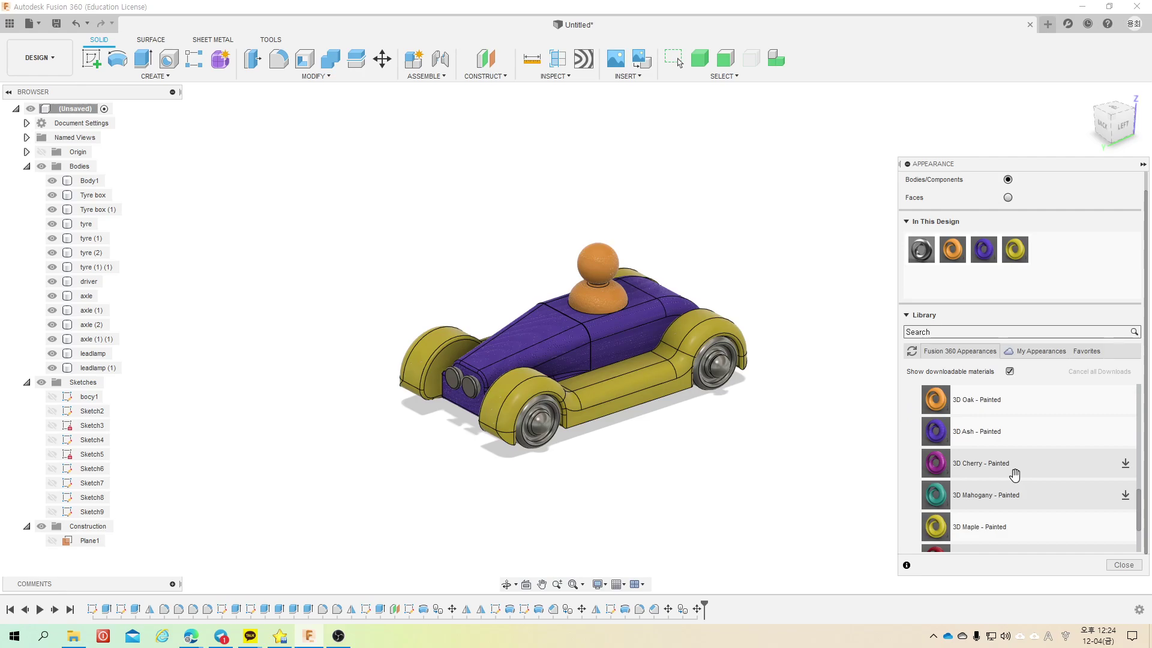
pyautogui.scroll(1, 990, 471)
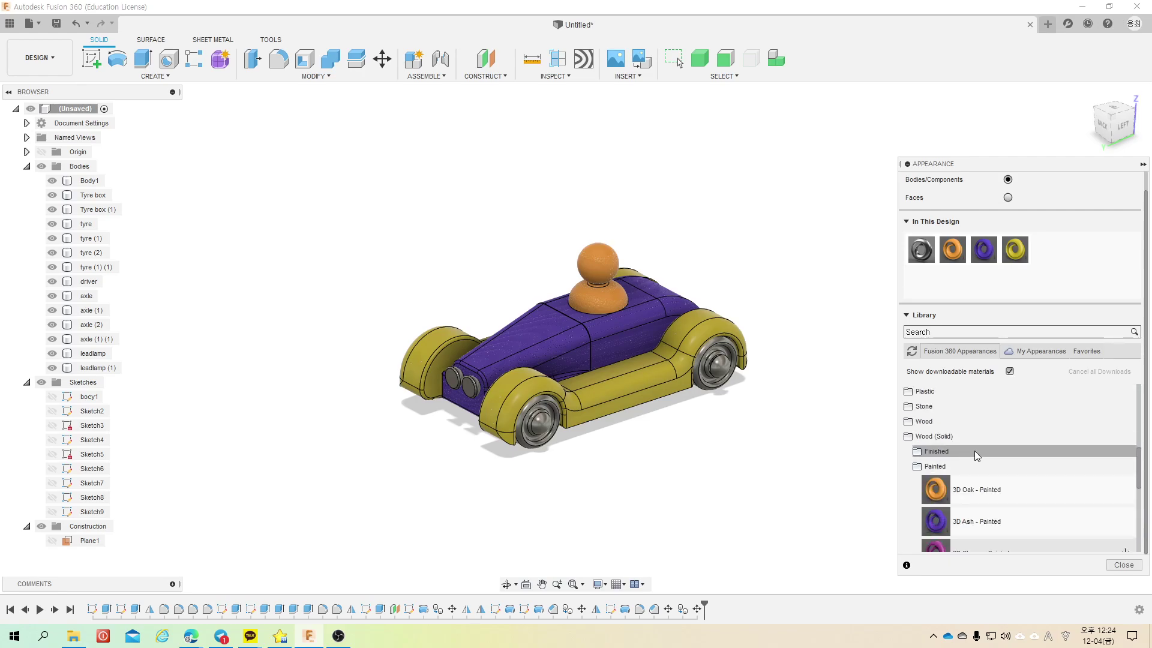
pyautogui.scroll(-1, 976, 455)
pyautogui.scroll(-2, 977, 455)
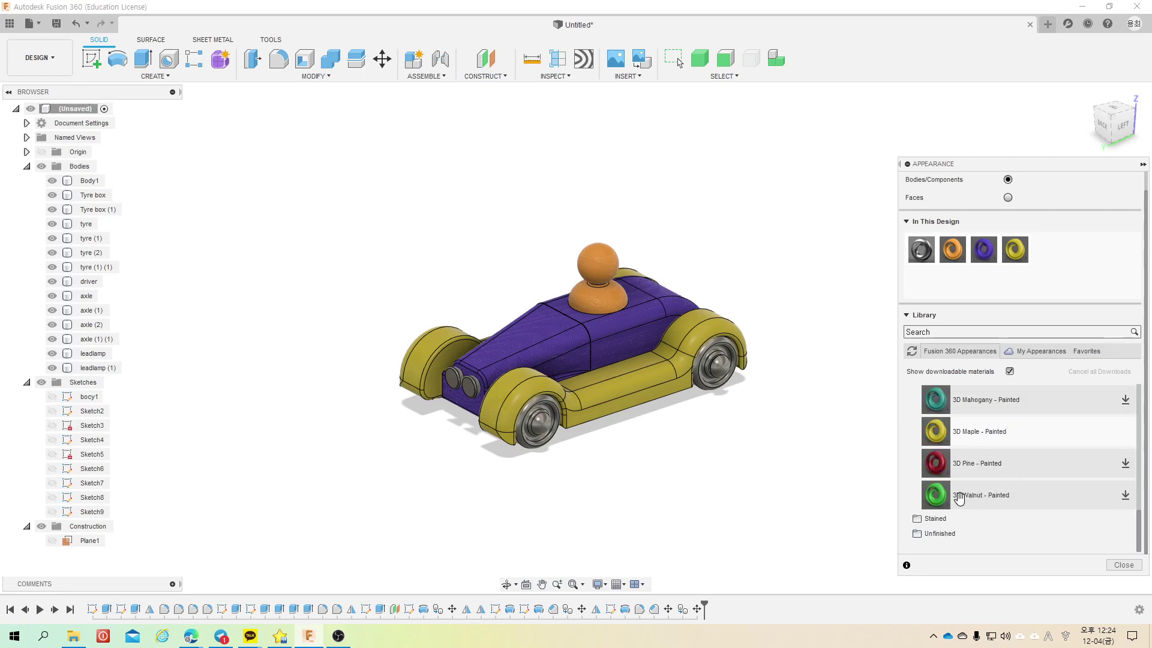
pyautogui.click(938, 521)
pyautogui.scroll(-2, 954, 498)
pyautogui.scroll(2, 960, 498)
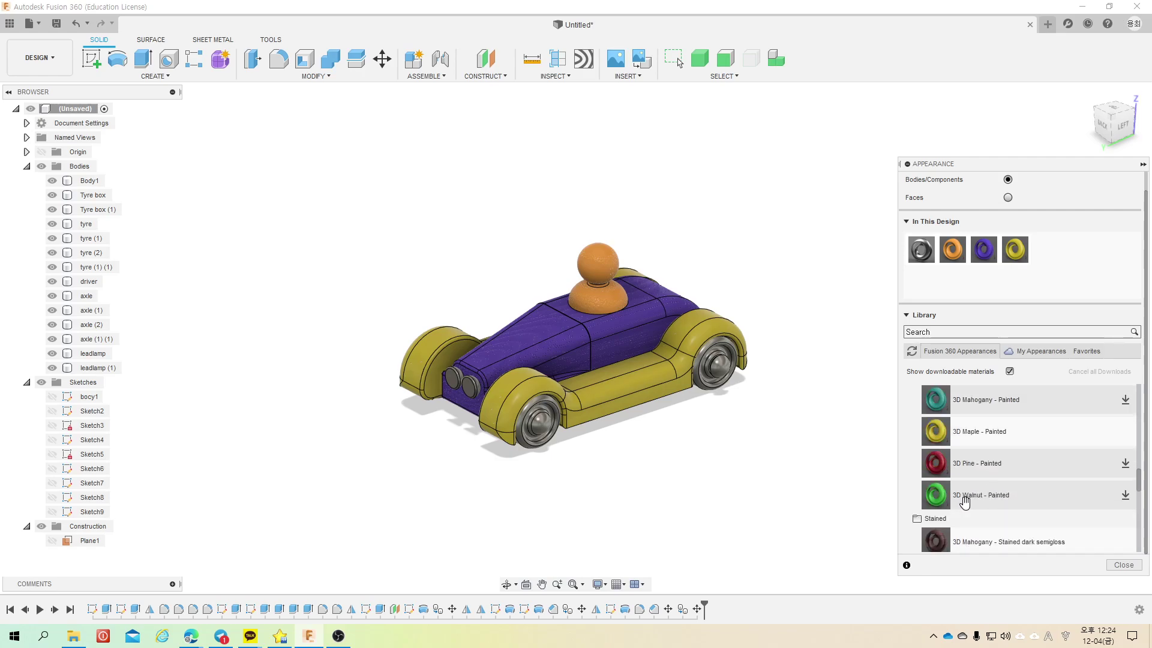
pyautogui.scroll(3, 967, 499)
pyautogui.scroll(-5, 967, 499)
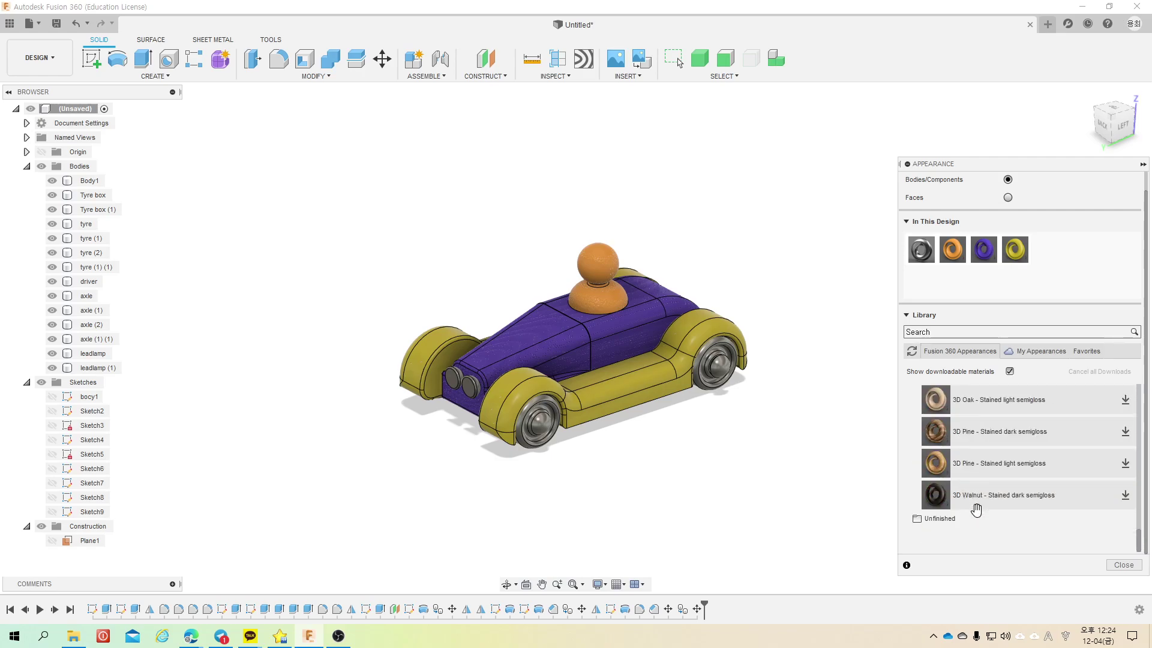
pyautogui.click(962, 521)
pyautogui.scroll(1, 978, 519)
pyautogui.scroll(-1, 990, 517)
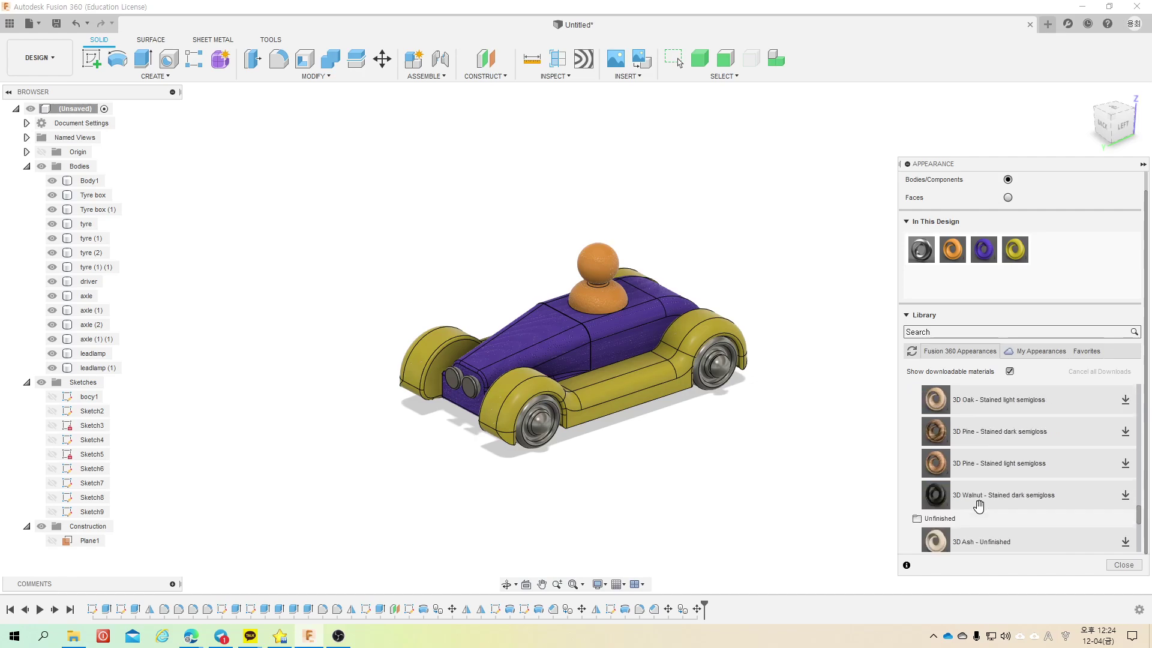
# Step: Apply 3D Walnut - Stained dark semigloss to front, rear and far-side tyres, orbiting between sides
pyautogui.click(1125, 498)
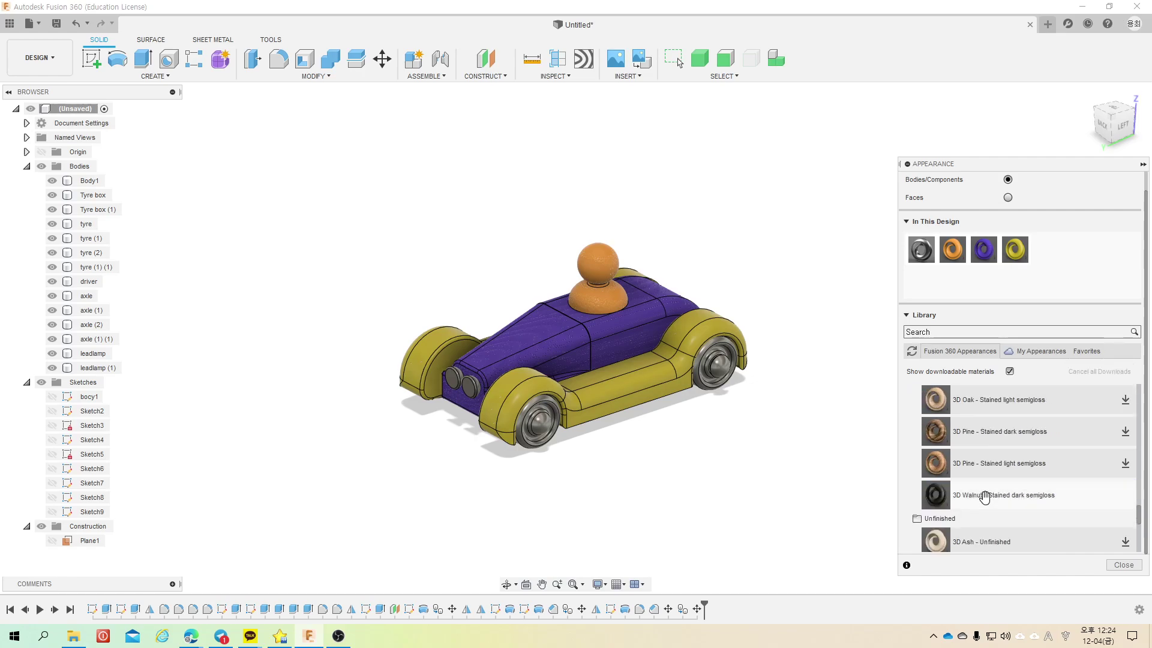
pyautogui.moveTo(990, 497); pyautogui.dragTo(559, 438)
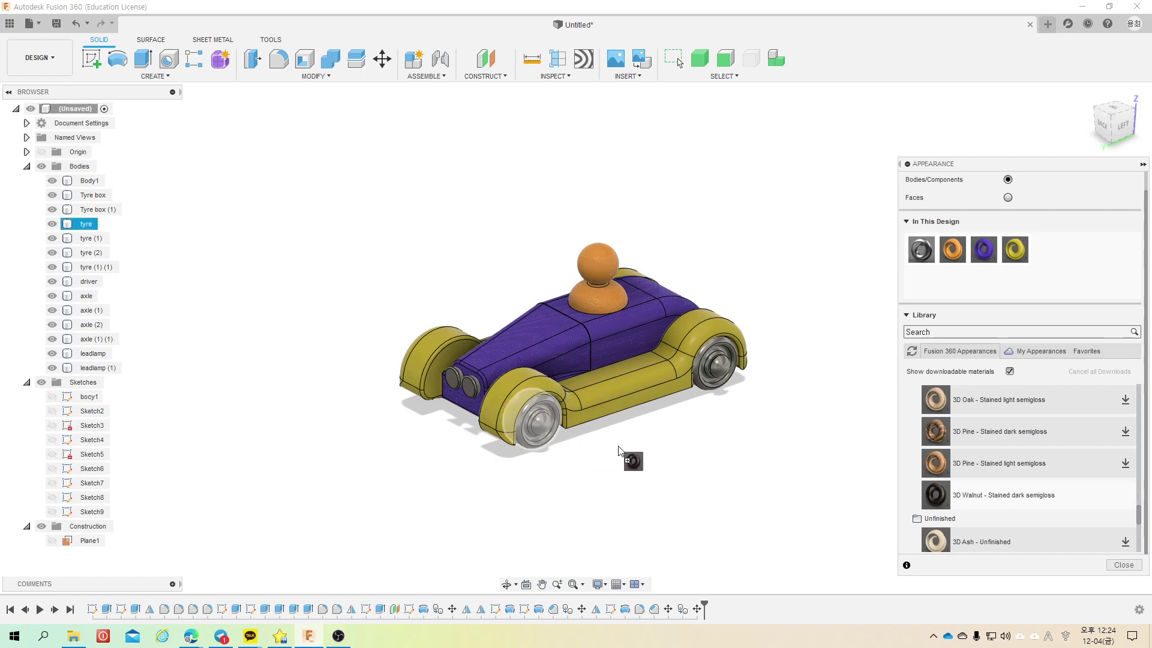
pyautogui.moveTo(559, 438); pyautogui.dragTo(544, 440)
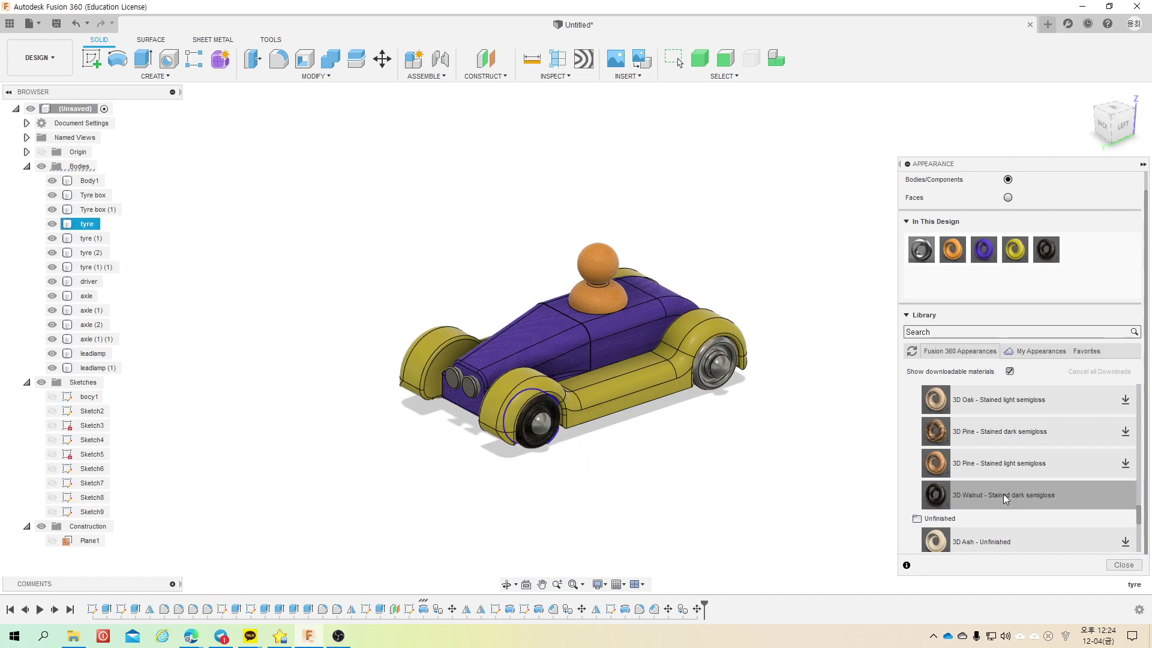
pyautogui.moveTo(973, 499); pyautogui.dragTo(720, 382)
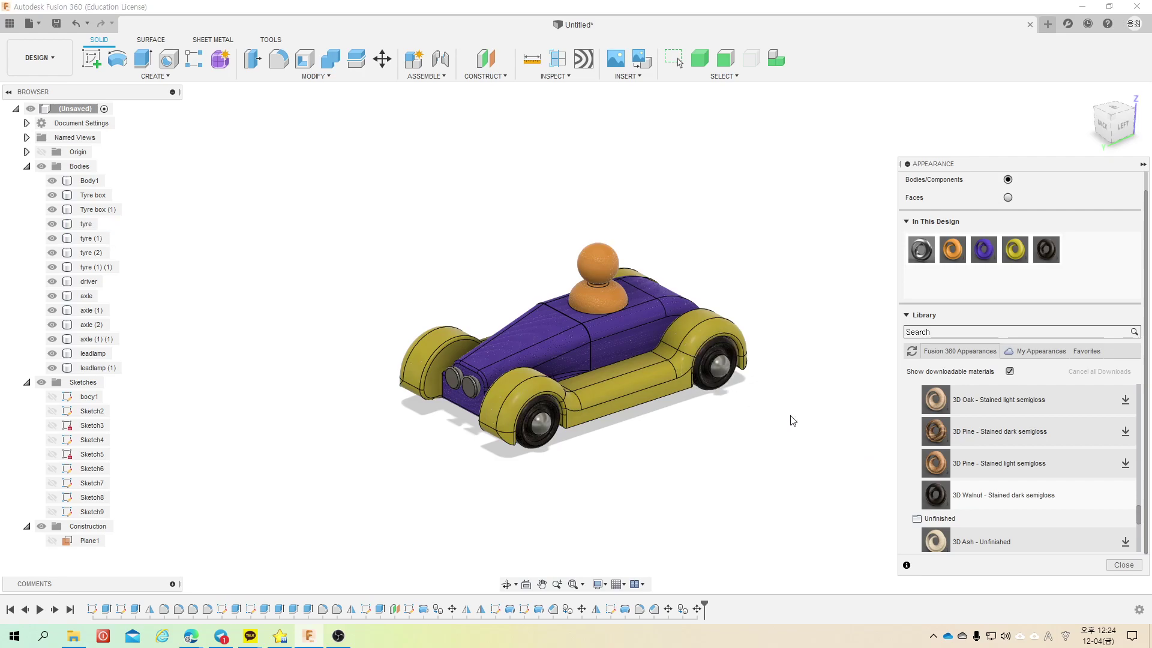
pyautogui.keyDown('shift'); pyautogui.moveTo(630, 436); pyautogui.dragTo(746, 430, button='middle'); pyautogui.keyUp('shift')
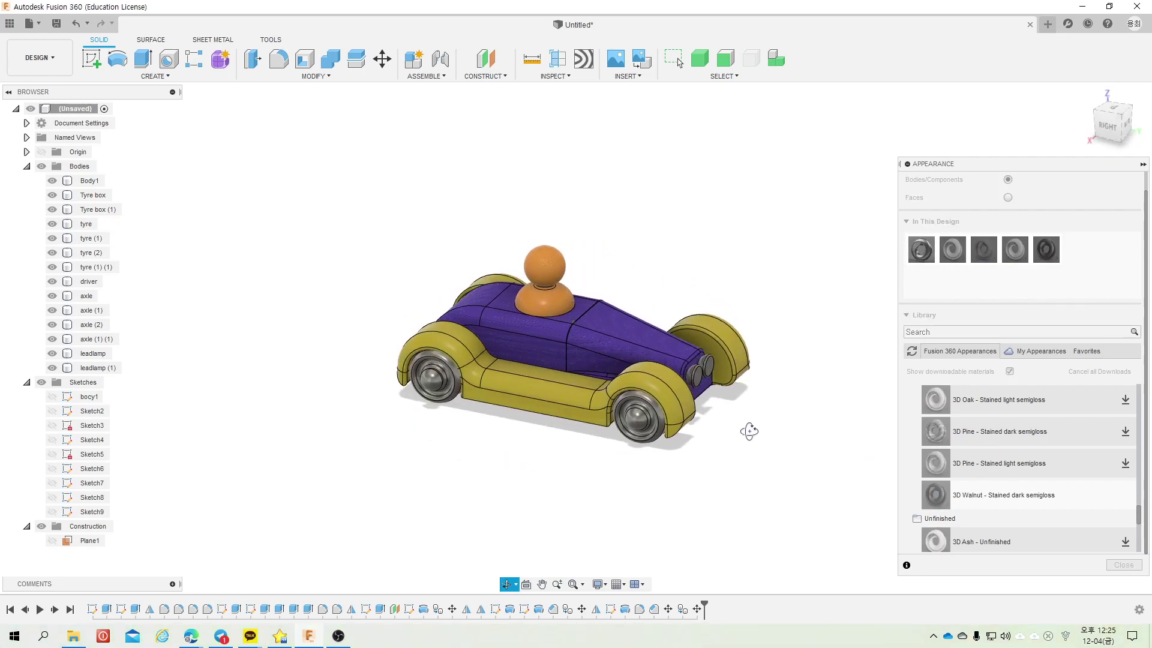
pyautogui.moveTo(939, 492); pyautogui.dragTo(654, 442)
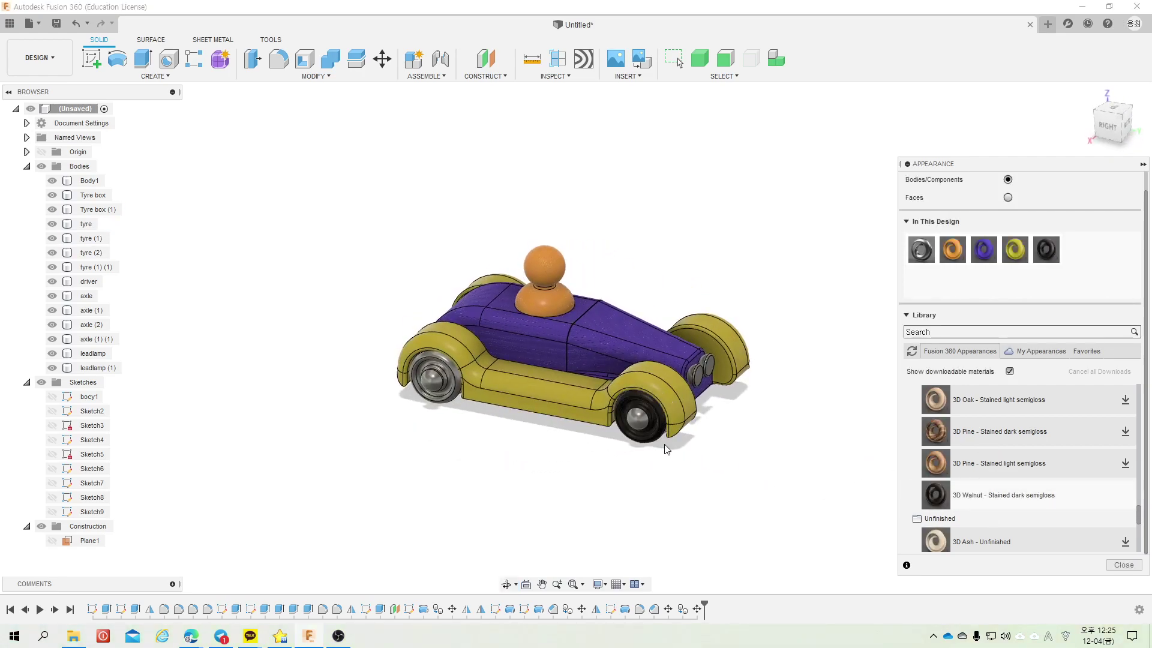
pyautogui.moveTo(984, 495); pyautogui.dragTo(502, 427)
pyautogui.click(748, 423)
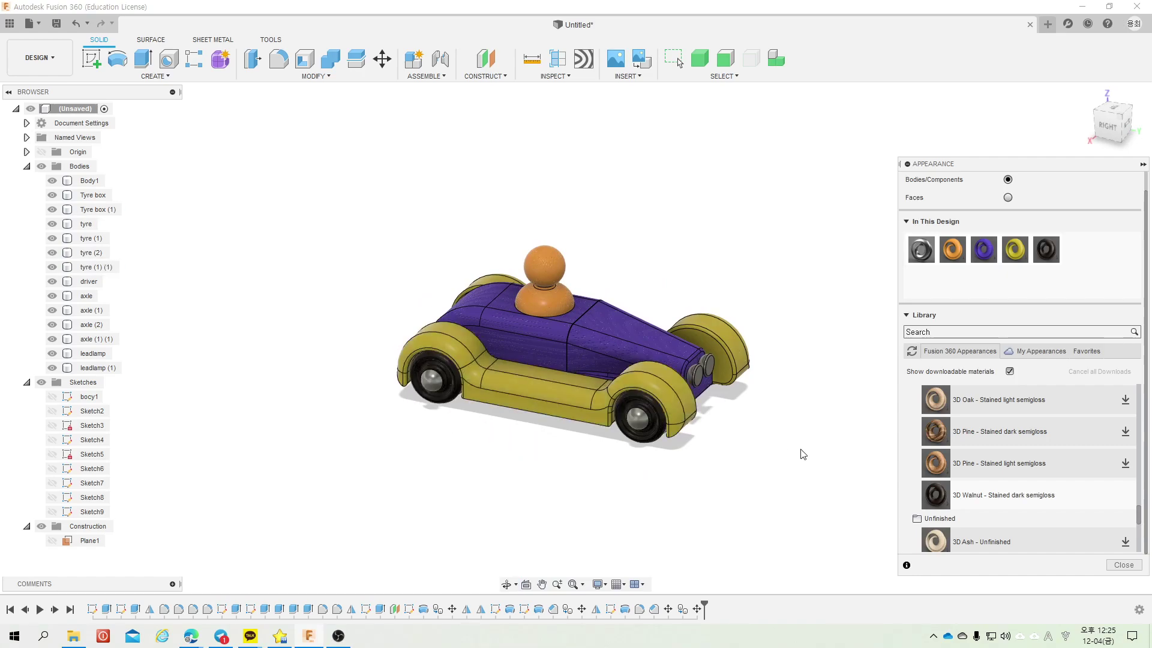
pyautogui.keyDown('shift'); pyautogui.moveTo(747, 422); pyautogui.dragTo(706, 418, button='middle'); pyautogui.keyUp('shift')
# Step: Download 3D Cherry - Painted and apply it to both headlamps
pyautogui.scroll(5, 1015, 449)
pyautogui.scroll(3, 1015, 449)
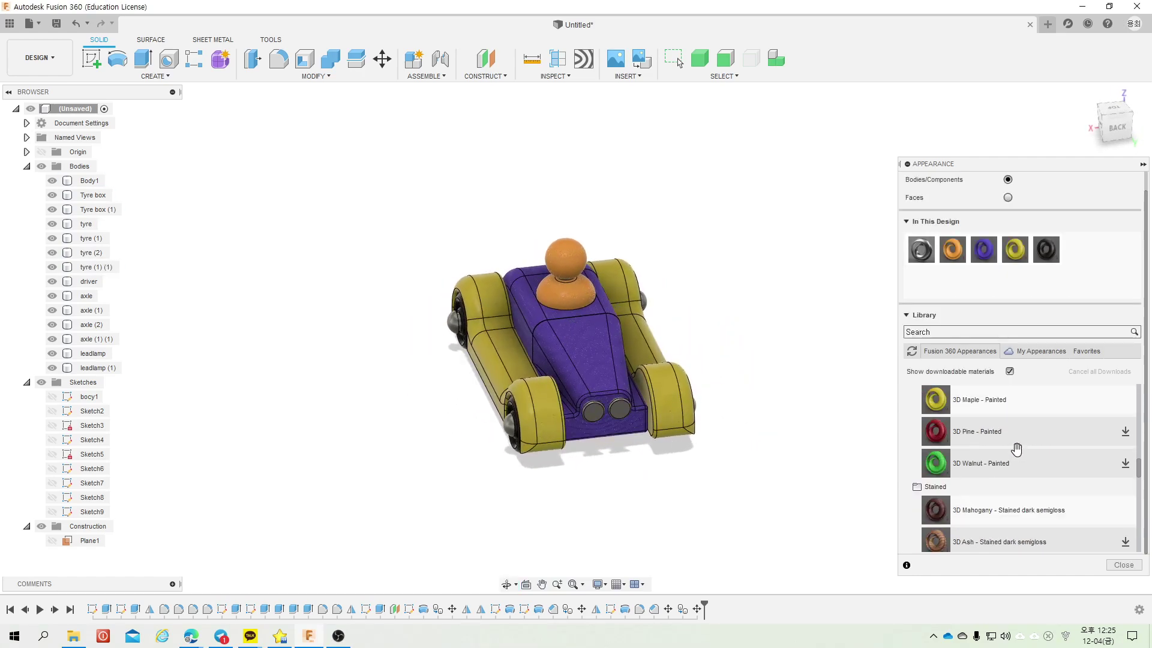
pyautogui.scroll(3, 1015, 449)
pyautogui.scroll(2, 1015, 449)
pyautogui.scroll(-1, 1021, 481)
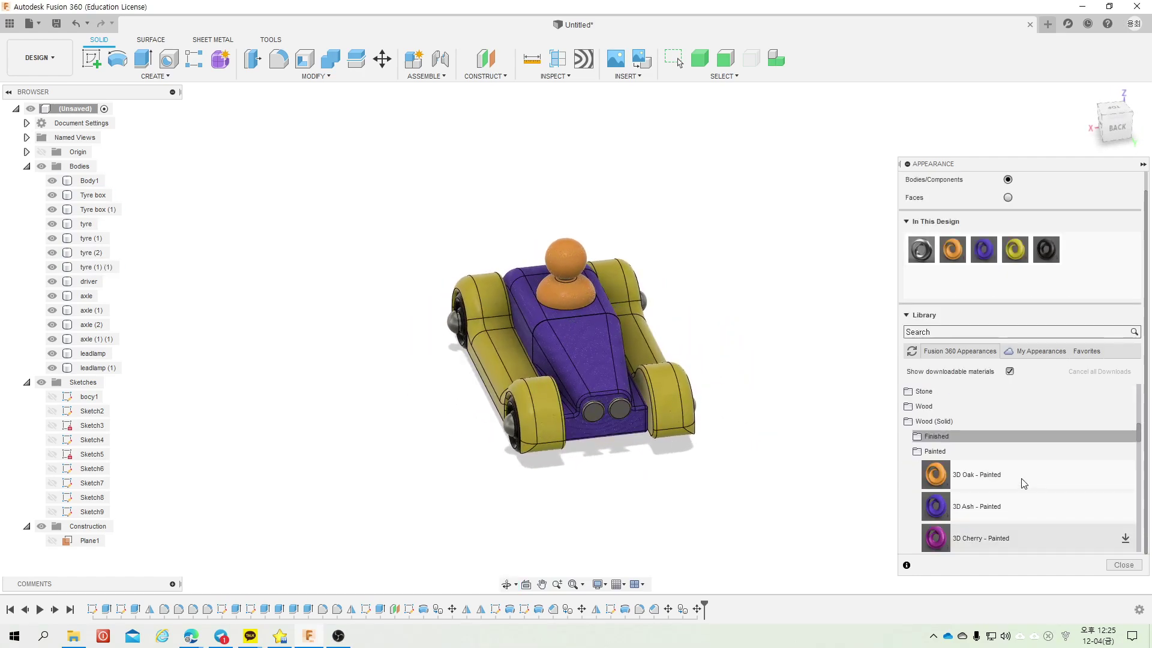
pyautogui.scroll(-3, 1029, 476)
pyautogui.scroll(2, 1032, 474)
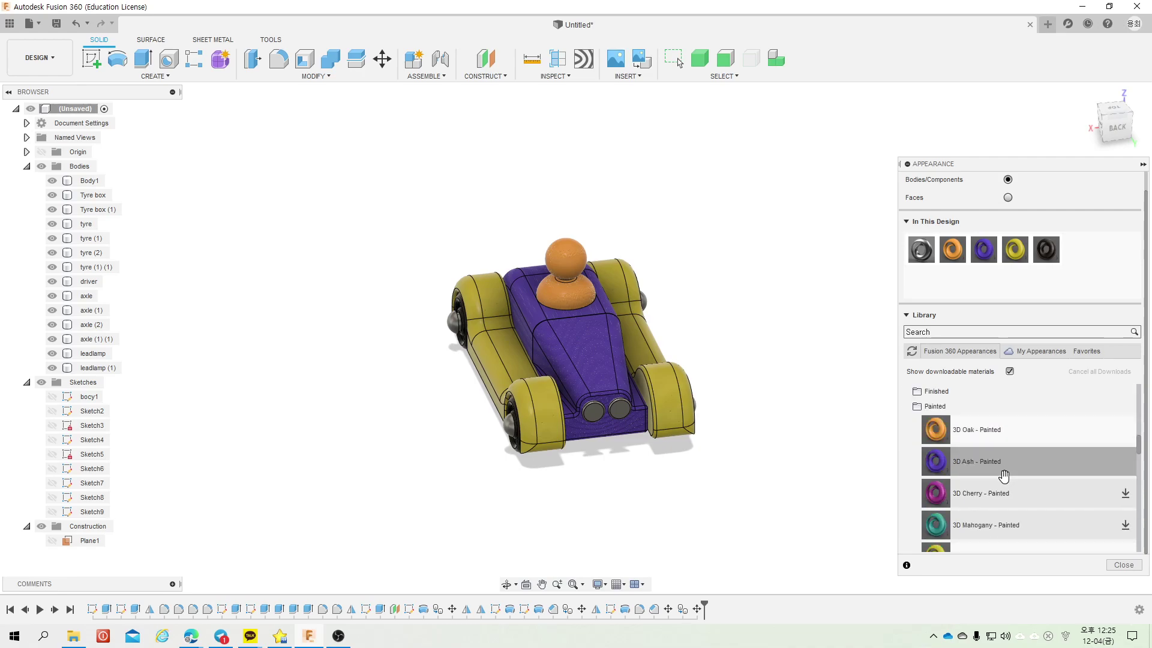
pyautogui.click(1125, 493)
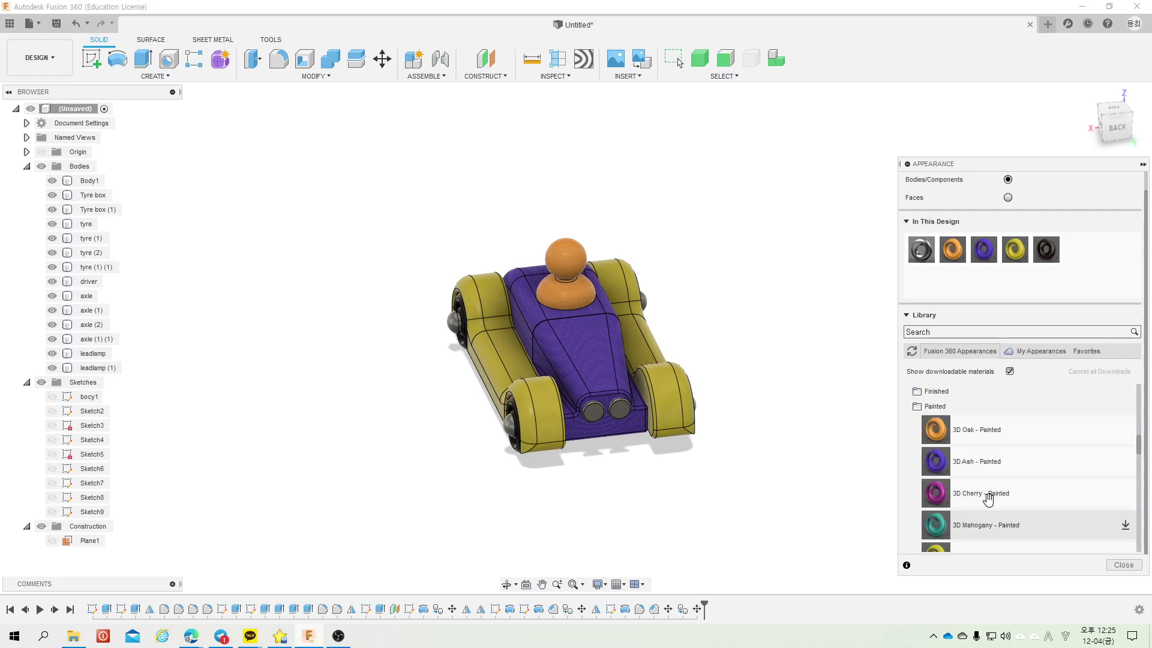
pyautogui.moveTo(984, 493)
pyautogui.mouseDown()
pyautogui.moveTo(597, 418)
pyautogui.moveTo(901, 493)
pyautogui.moveTo(618, 408)
pyautogui.mouseUp()
pyautogui.moveTo(759, 404)
pyautogui.keyDown('shift'); pyautogui.mouseDown(button='middle')
pyautogui.moveTo(733, 404)
pyautogui.moveTo(780, 414)
pyautogui.mouseUp(button='middle'); pyautogui.keyUp('shift')
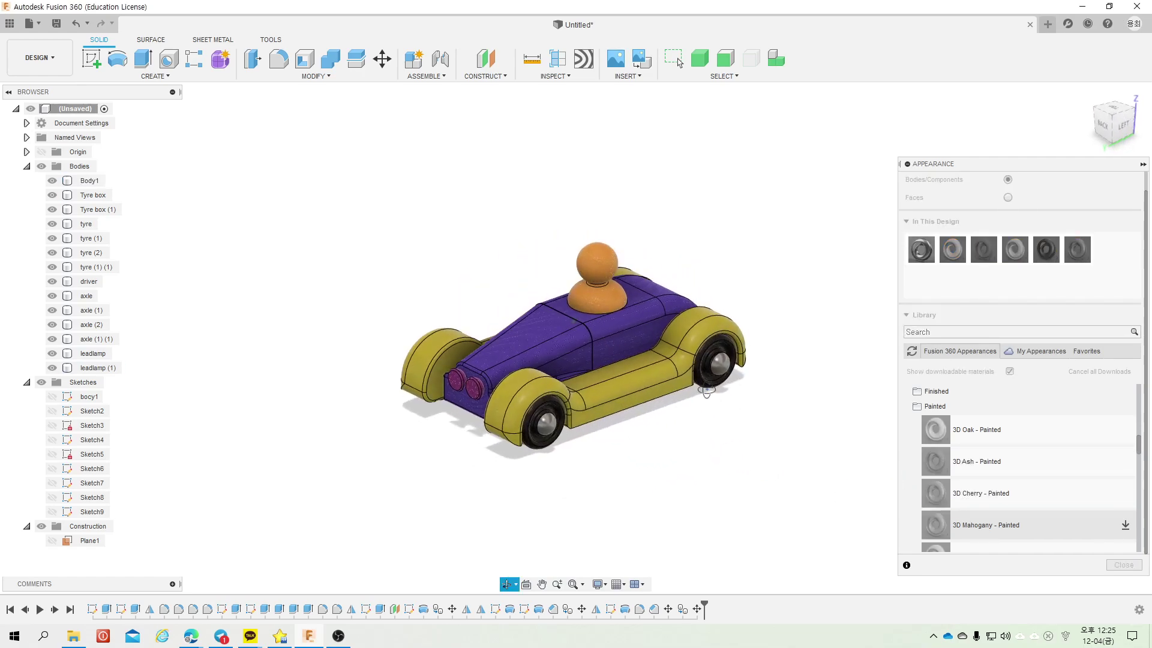
# Step: Download 3D Walnut - Painted and apply it to all the axle ends on both sides
pyautogui.scroll(-3, 1035, 432)
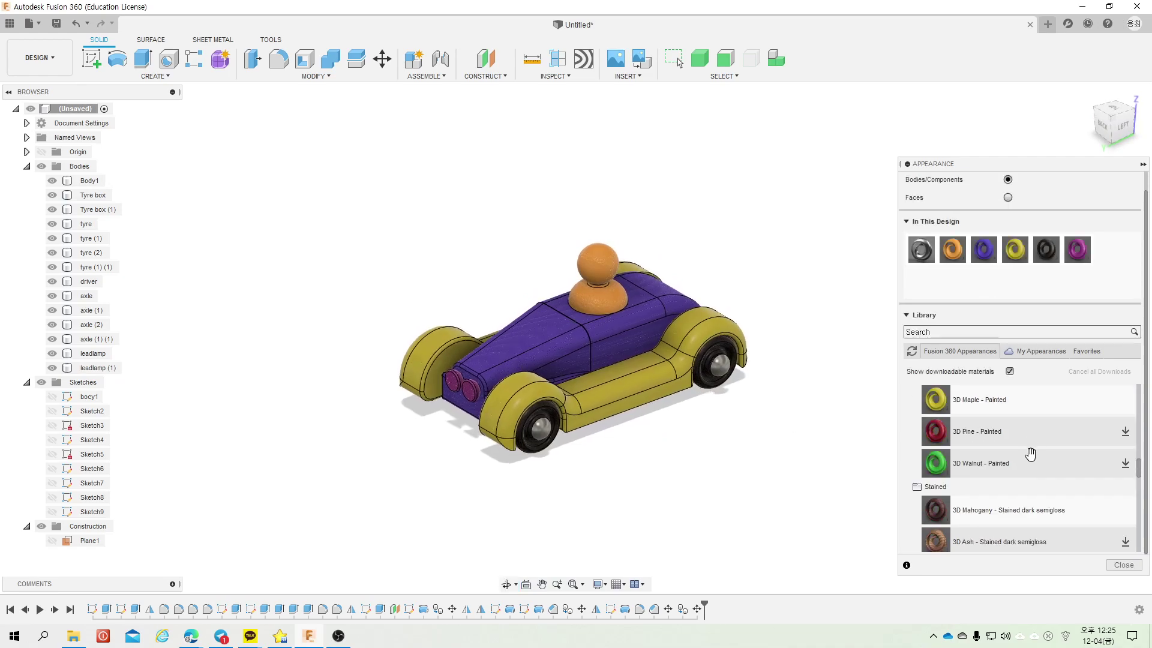
pyautogui.click(1125, 463)
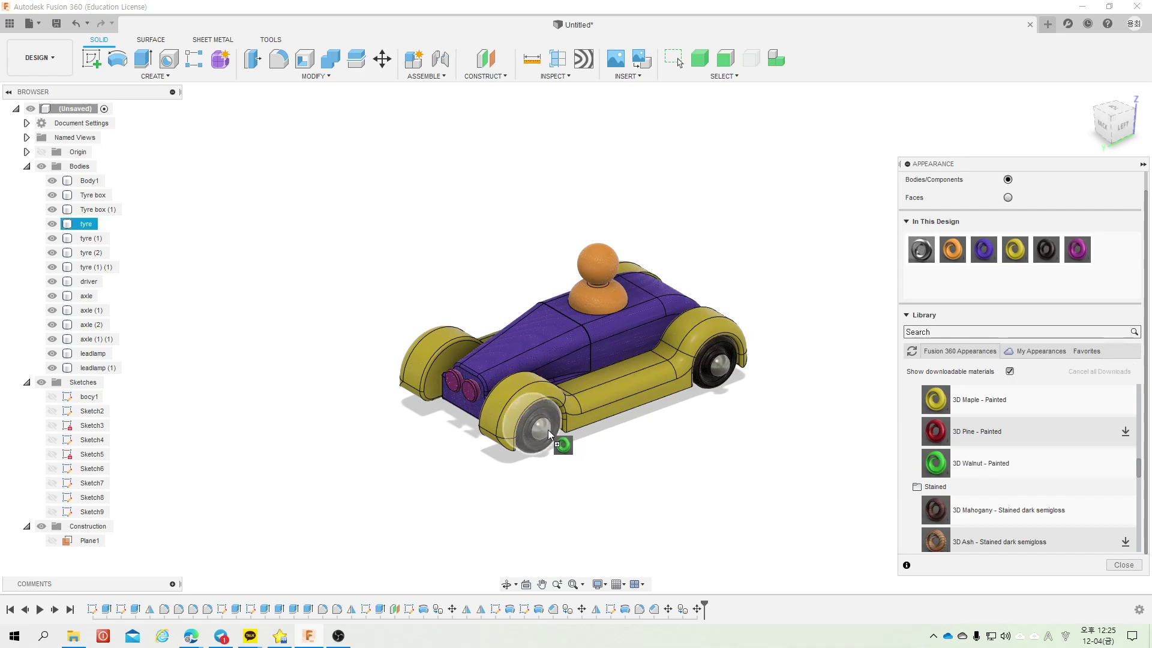
pyautogui.moveTo(938, 465); pyautogui.dragTo(543, 428)
pyautogui.moveTo(936, 463); pyautogui.dragTo(720, 363)
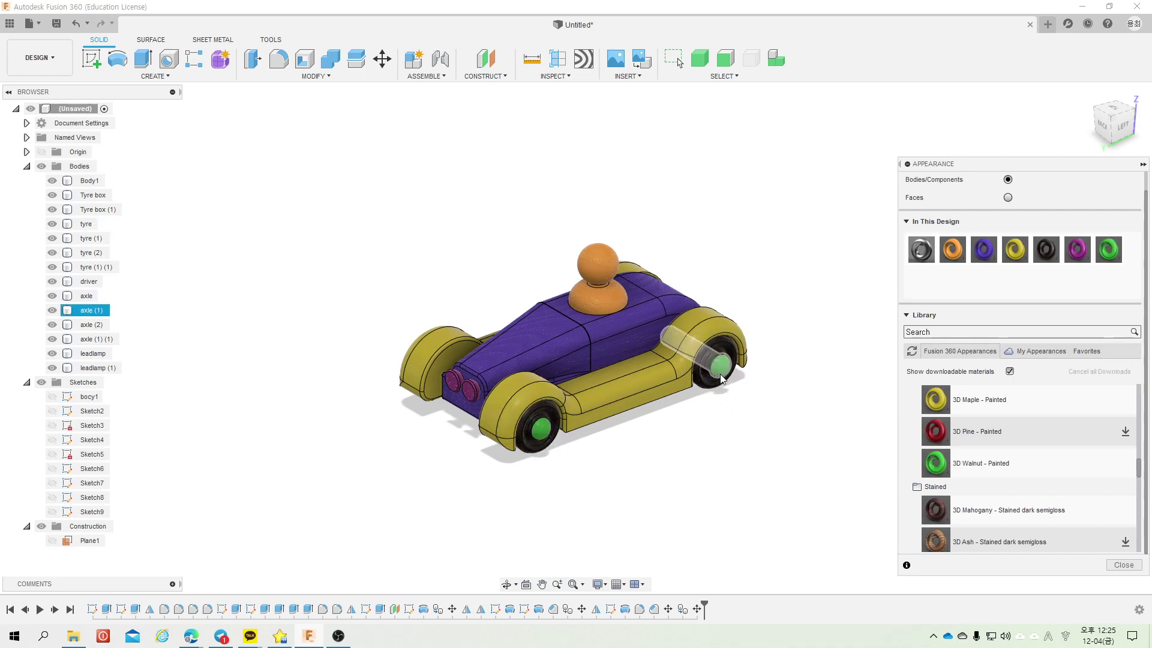
pyautogui.keyDown('shift'); pyautogui.moveTo(644, 422); pyautogui.dragTo(779, 425, button='middle'); pyautogui.keyUp('shift')
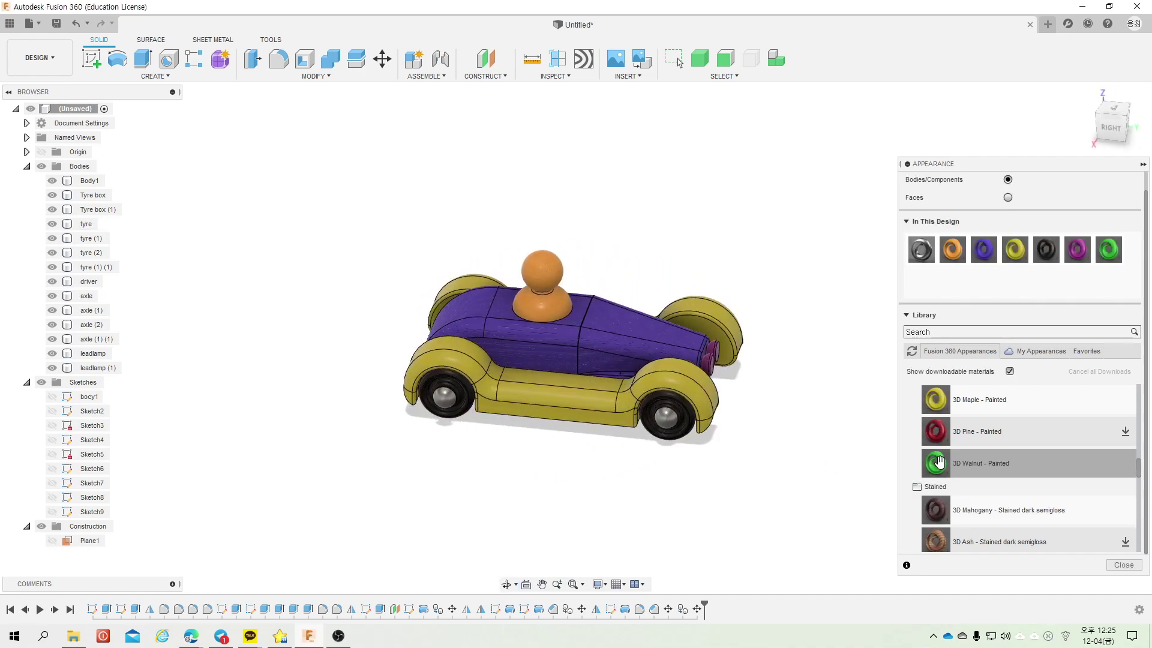
pyautogui.moveTo(936, 464); pyautogui.dragTo(675, 435)
pyautogui.moveTo(936, 463); pyautogui.dragTo(449, 401)
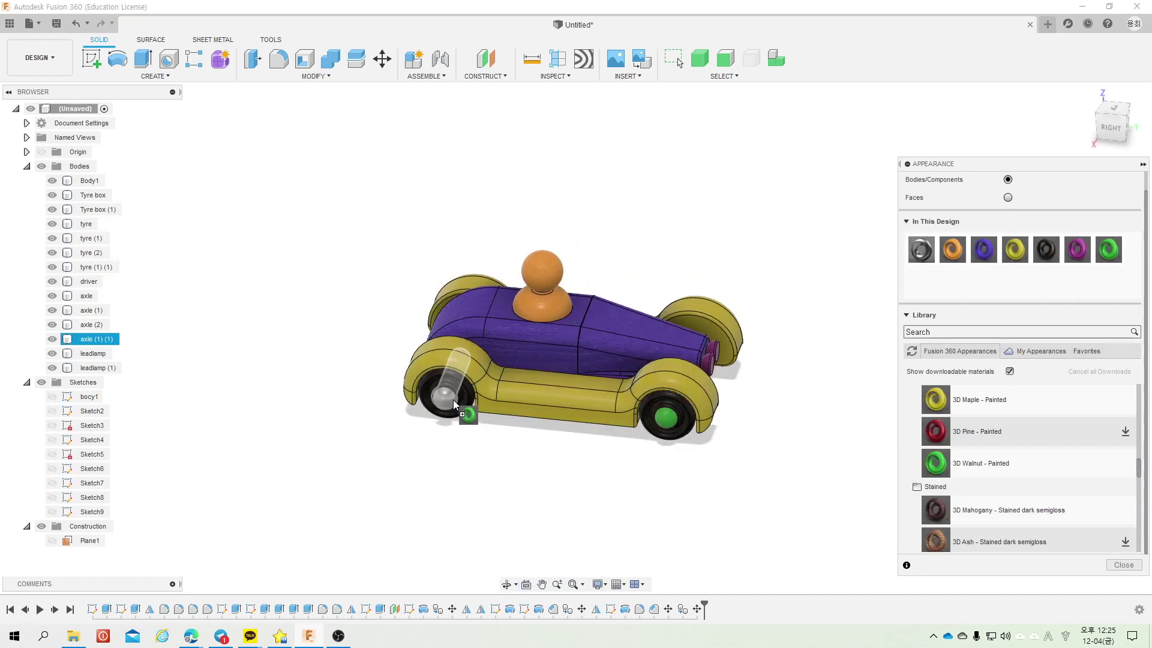
pyautogui.moveTo(759, 448)
pyautogui.keyDown('shift'); pyautogui.mouseDown(button='middle')
pyautogui.moveTo(728, 445)
pyautogui.moveTo(844, 457)
pyautogui.mouseUp(button='middle'); pyautogui.keyUp('shift')
# Step: Apply the Metal > Chrome appearance to the front, rear and far-side axle ends
pyautogui.scroll(5, 952, 455)
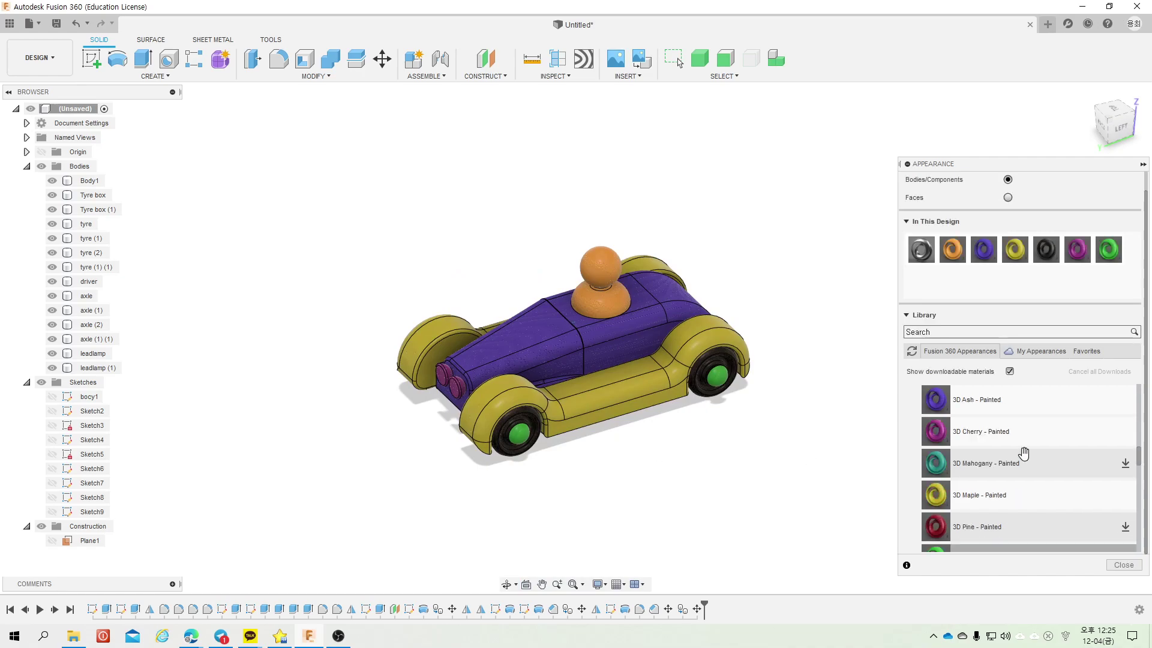
pyautogui.scroll(5, 1023, 453)
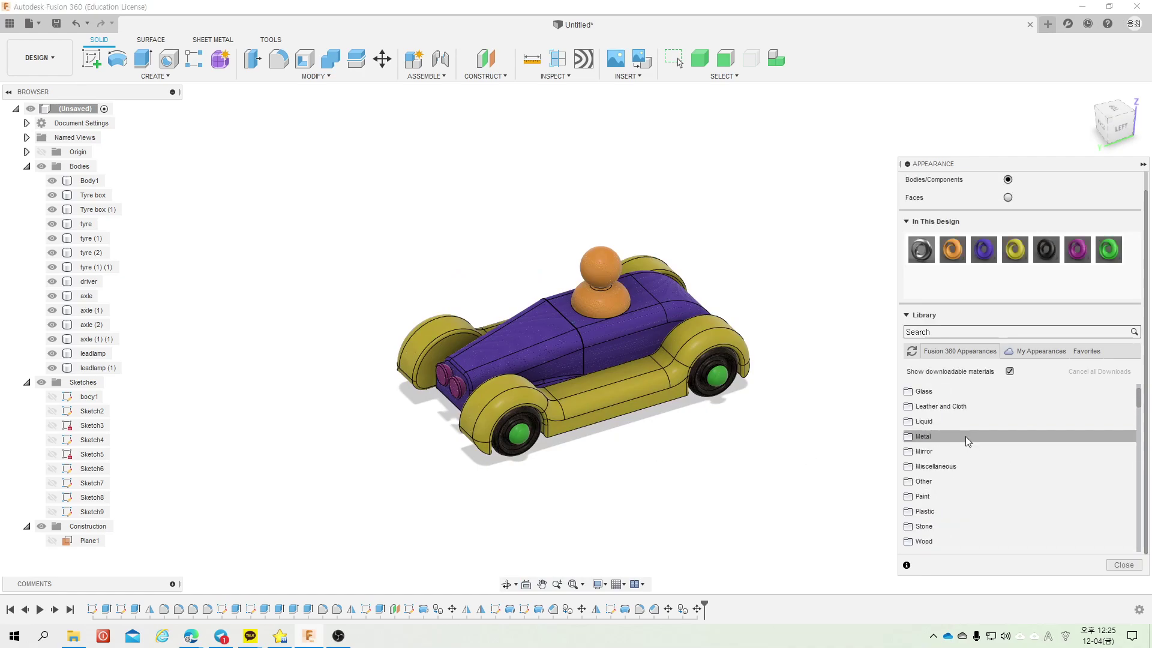
pyautogui.click(910, 438)
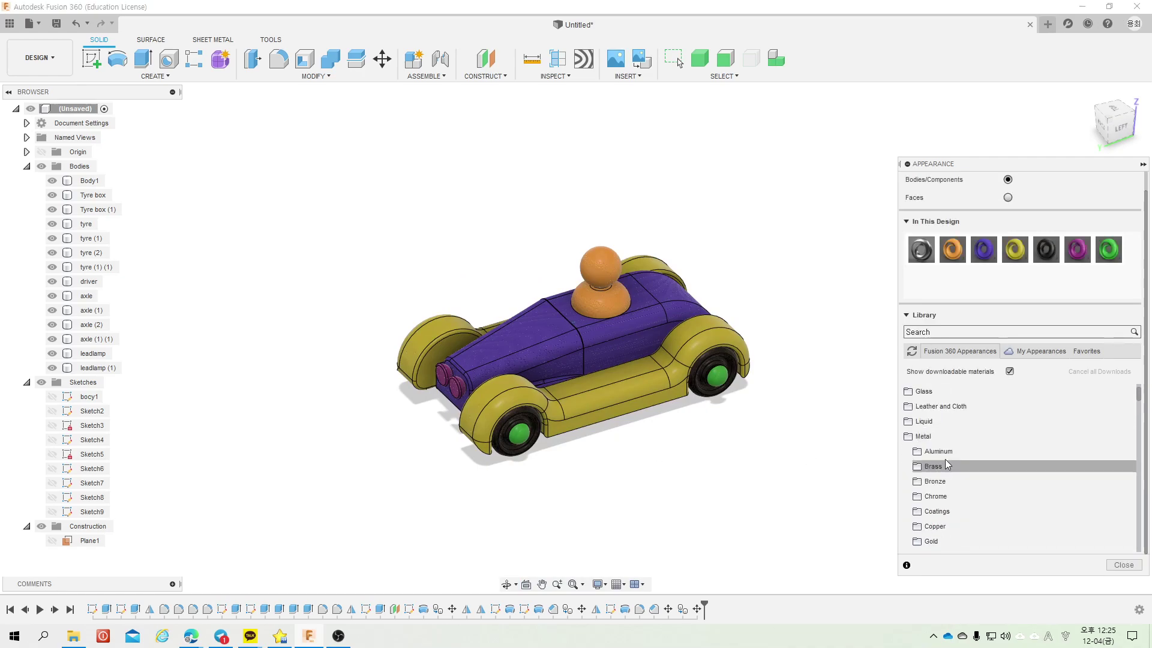
pyautogui.click(943, 495)
pyautogui.moveTo(972, 480); pyautogui.dragTo(717, 376)
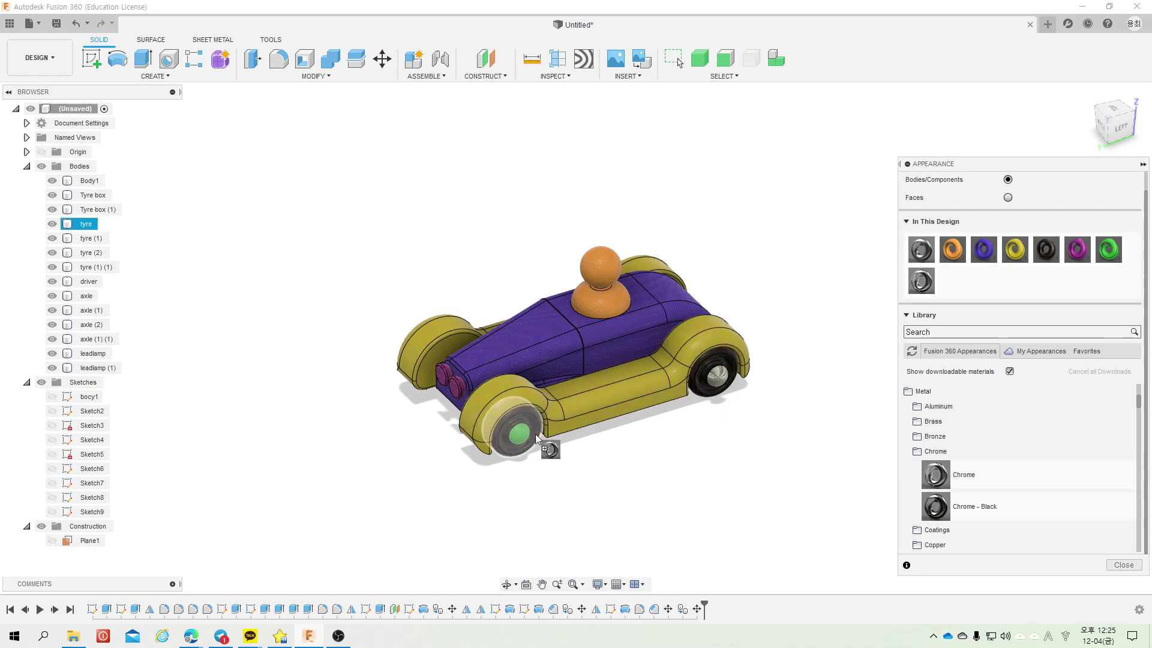
pyautogui.moveTo(962, 477); pyautogui.dragTo(531, 435)
pyautogui.moveTo(510, 441)
pyautogui.keyDown('shift'); pyautogui.mouseDown(button='middle')
pyautogui.moveTo(464, 453)
pyautogui.moveTo(555, 447)
pyautogui.mouseUp(button='middle'); pyautogui.keyUp('shift')
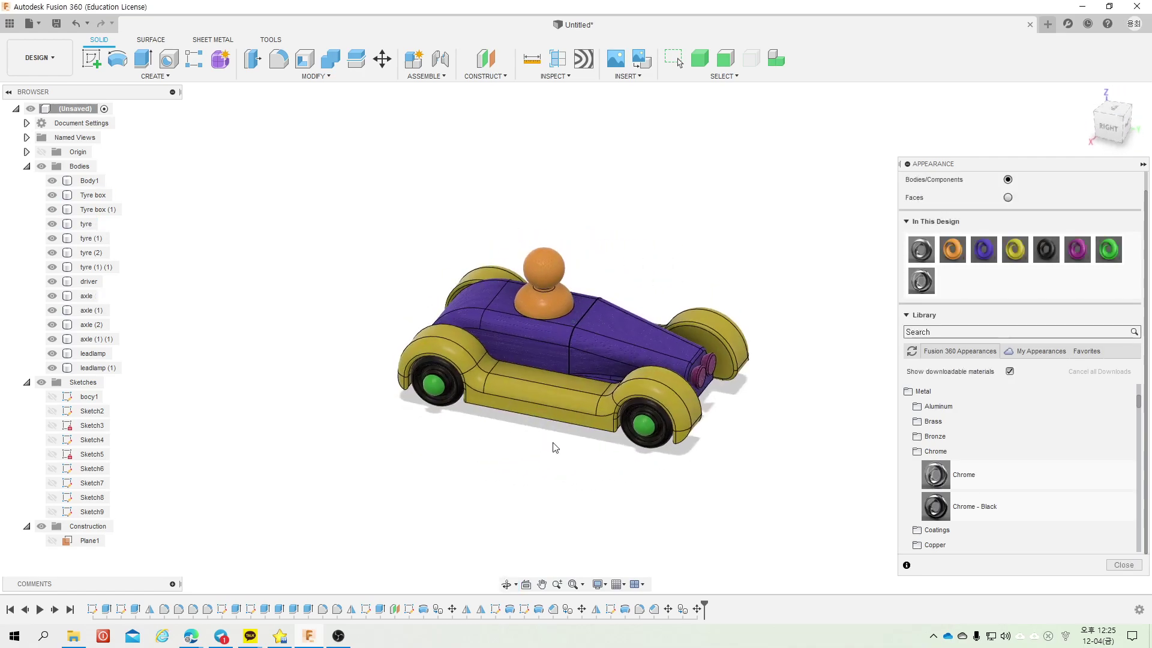
pyautogui.moveTo(936, 476); pyautogui.dragTo(647, 430)
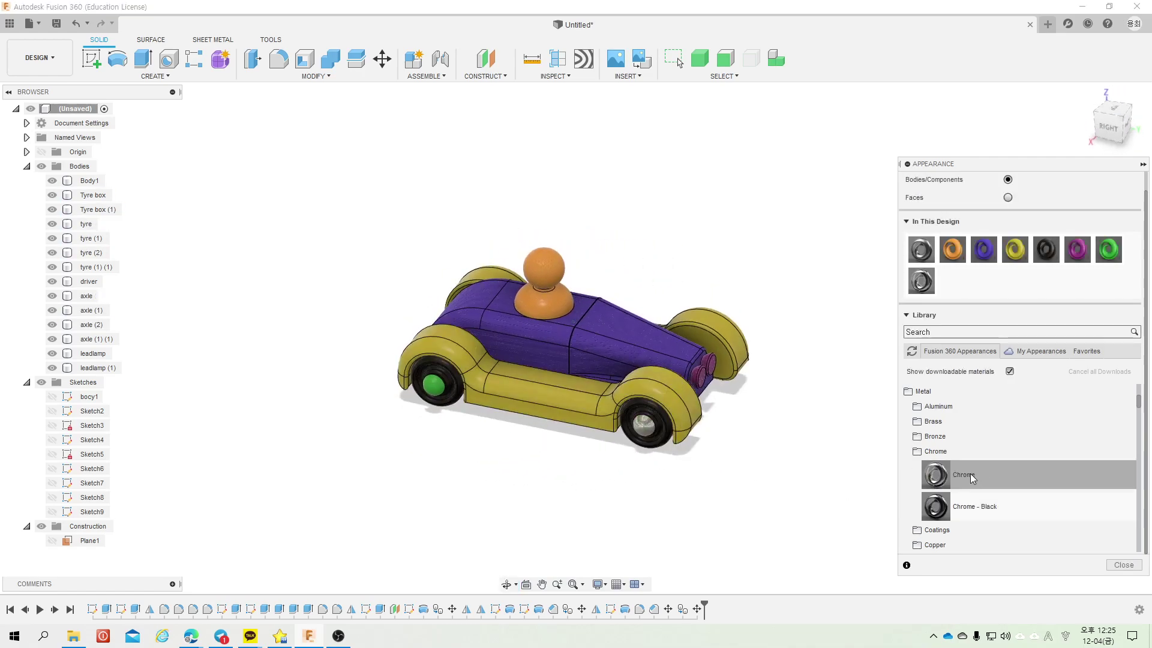
pyautogui.moveTo(970, 473); pyautogui.dragTo(432, 384)
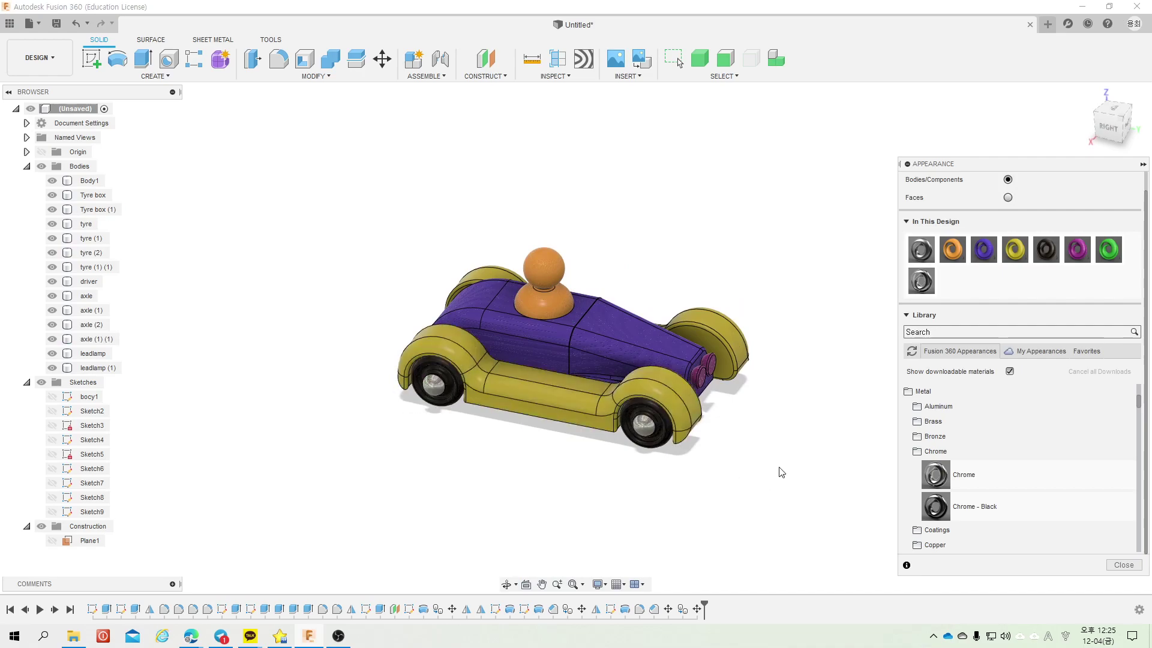
pyautogui.moveTo(781, 472)
pyautogui.keyDown('shift'); pyautogui.mouseDown(button='middle')
pyautogui.moveTo(637, 455)
pyautogui.moveTo(651, 464)
pyautogui.mouseUp(button='middle'); pyautogui.keyUp('shift')
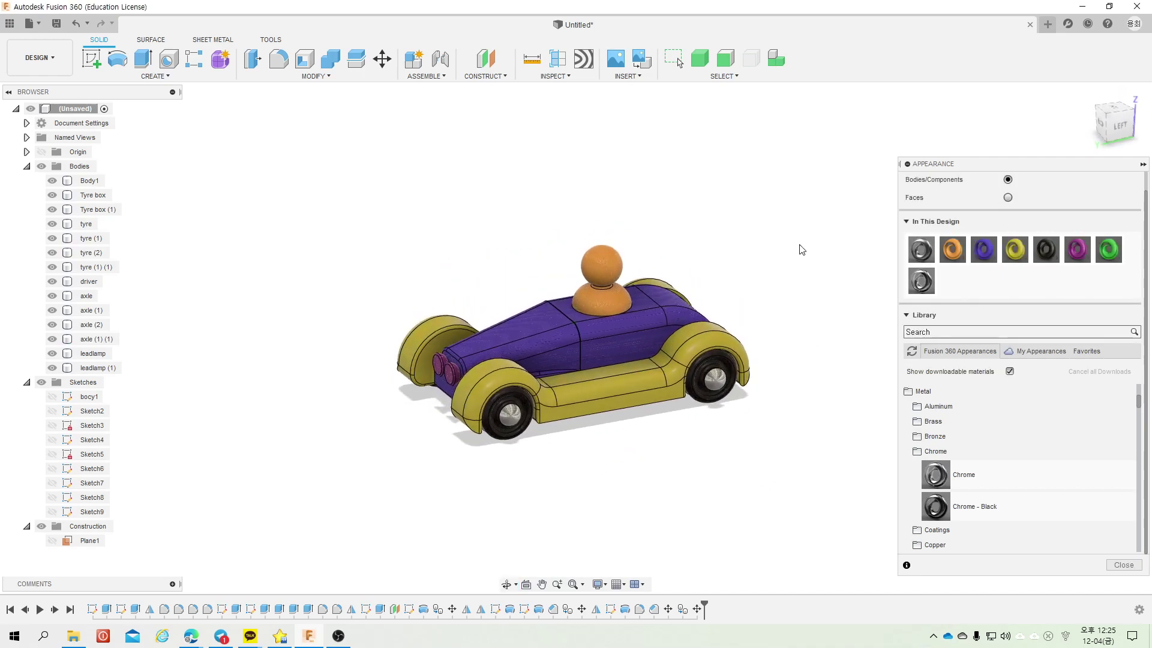
# Step: Collapse the Appearance panel, zoom and recentre the car, and view it from the top-back-left corner
pyautogui.click(1143, 163)
pyautogui.scroll(2, 474, 322)
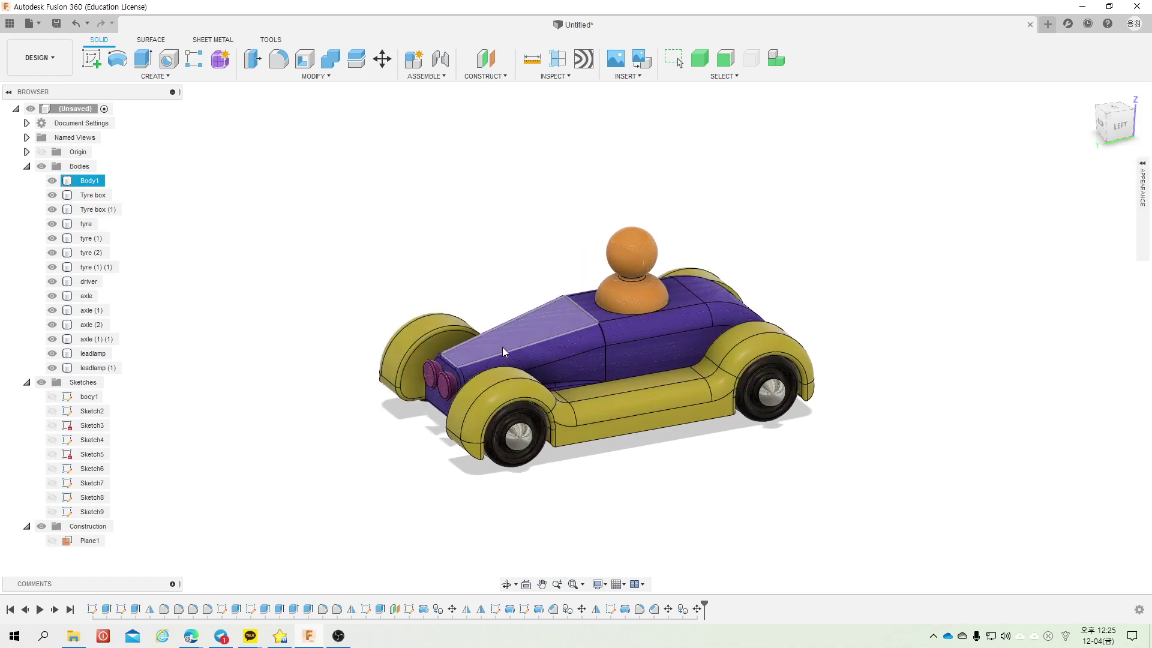
pyautogui.moveTo(828, 465)
pyautogui.mouseDown(button='middle')
pyautogui.moveTo(702, 488)
pyautogui.moveTo(743, 411)
pyautogui.moveTo(720, 476)
pyautogui.mouseUp(button='middle')
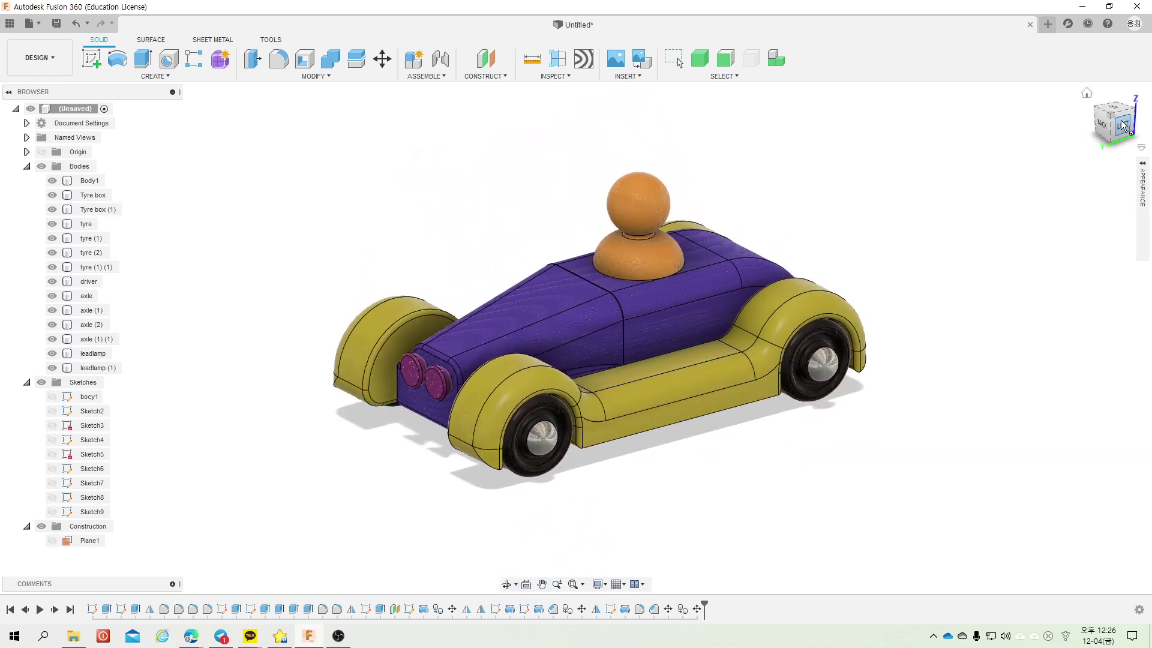
pyautogui.click(1111, 116)
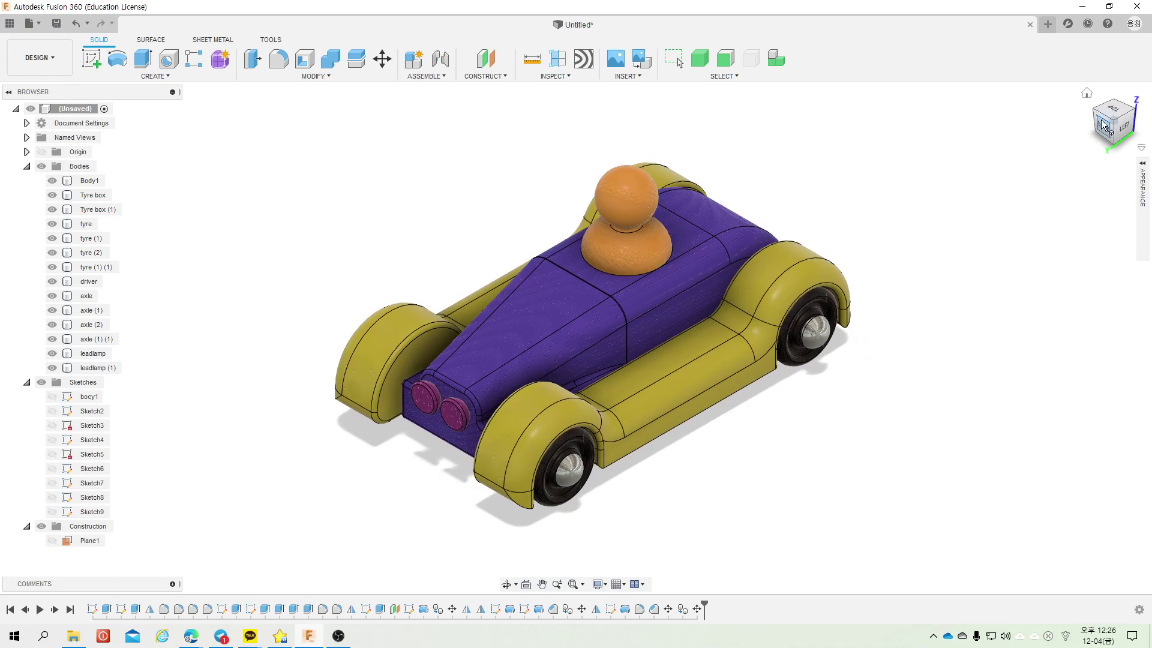